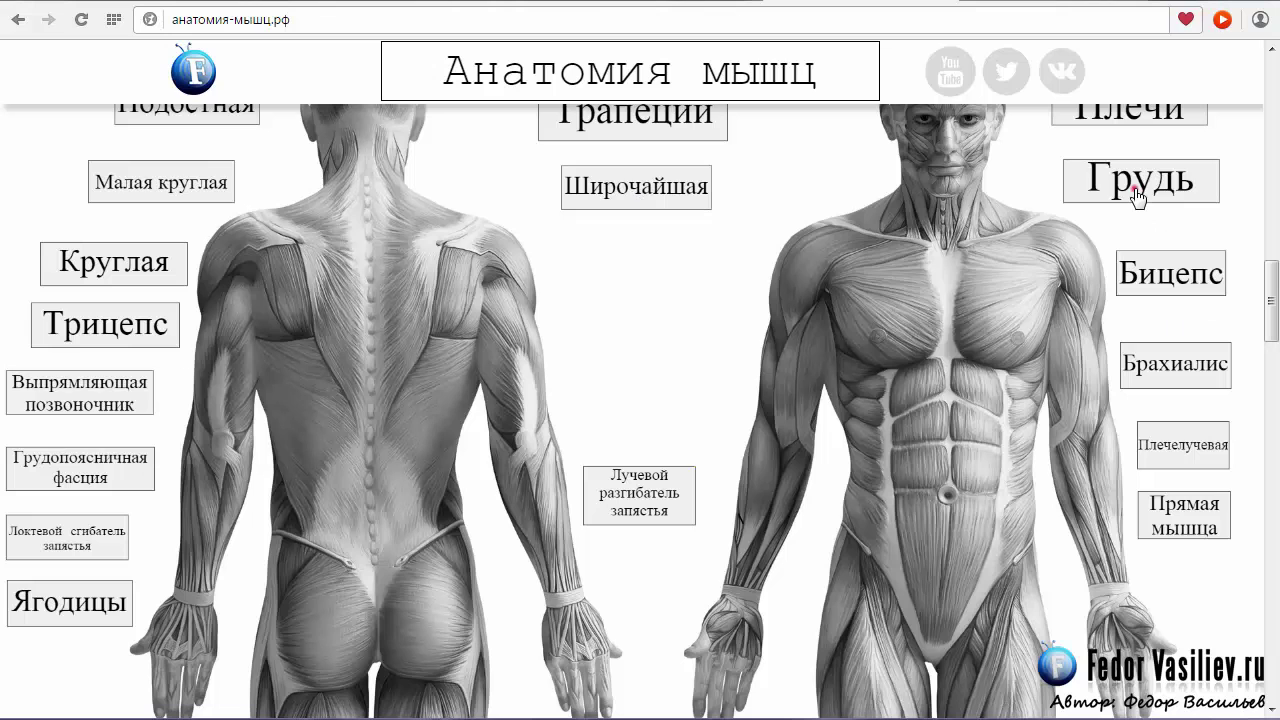
# Examine the finished muscle anatomy page: open the Грудь muscle callout, look over the lower muscle labels, and close the callout
pyautogui.click(1137, 197)
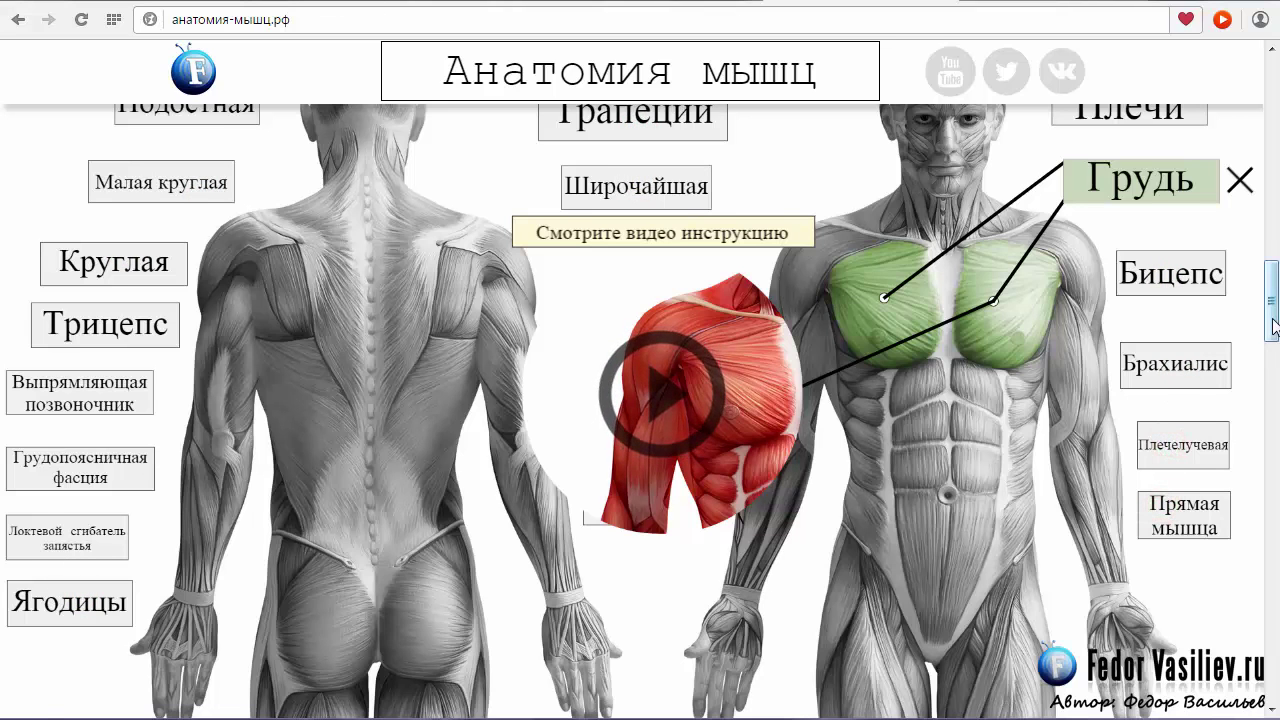
pyautogui.scroll(-4, 1273, 348)
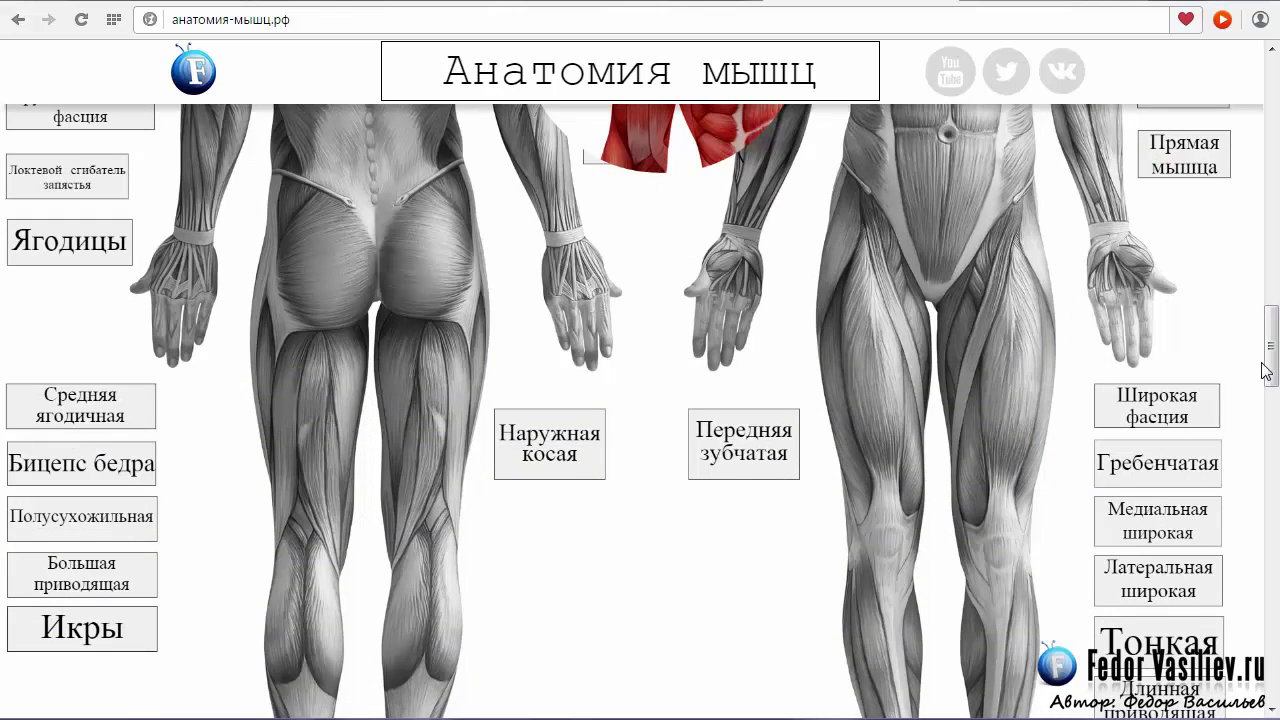
pyautogui.scroll(4, 780, 515)
pyautogui.click(605, 298)
pyautogui.click(1092, 142)
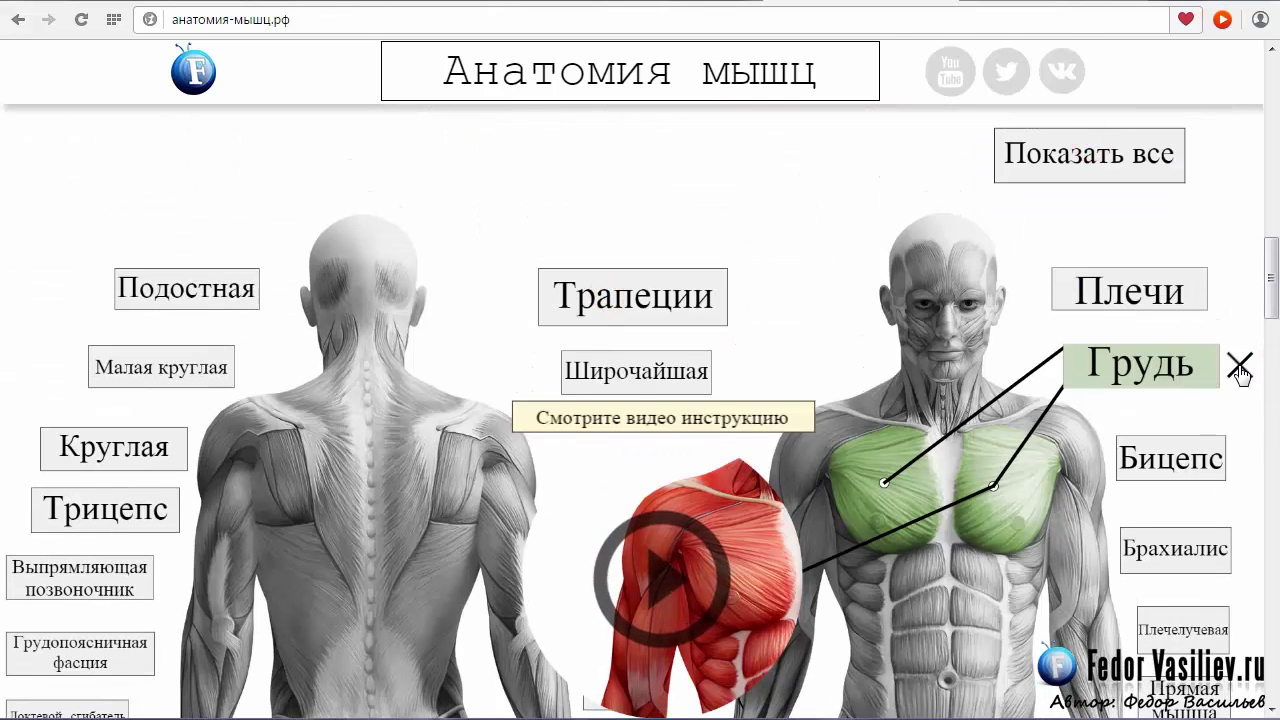
pyautogui.click(613, 298)
pyautogui.click(1083, 155)
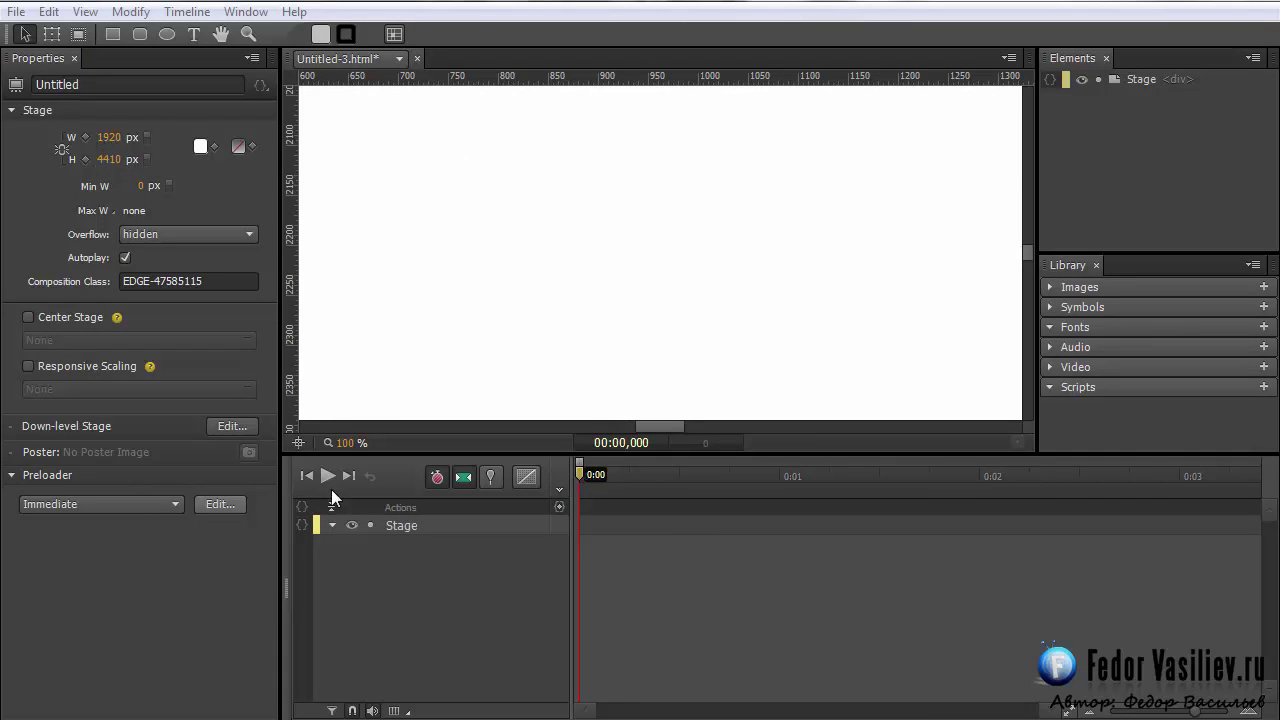
# In Edge Animate, place 1920.jpg from the project folder on the stage at X 0, Y 0 px
pyautogui.click(346, 443)
pyautogui.write('10')
pyautogui.press('Return')
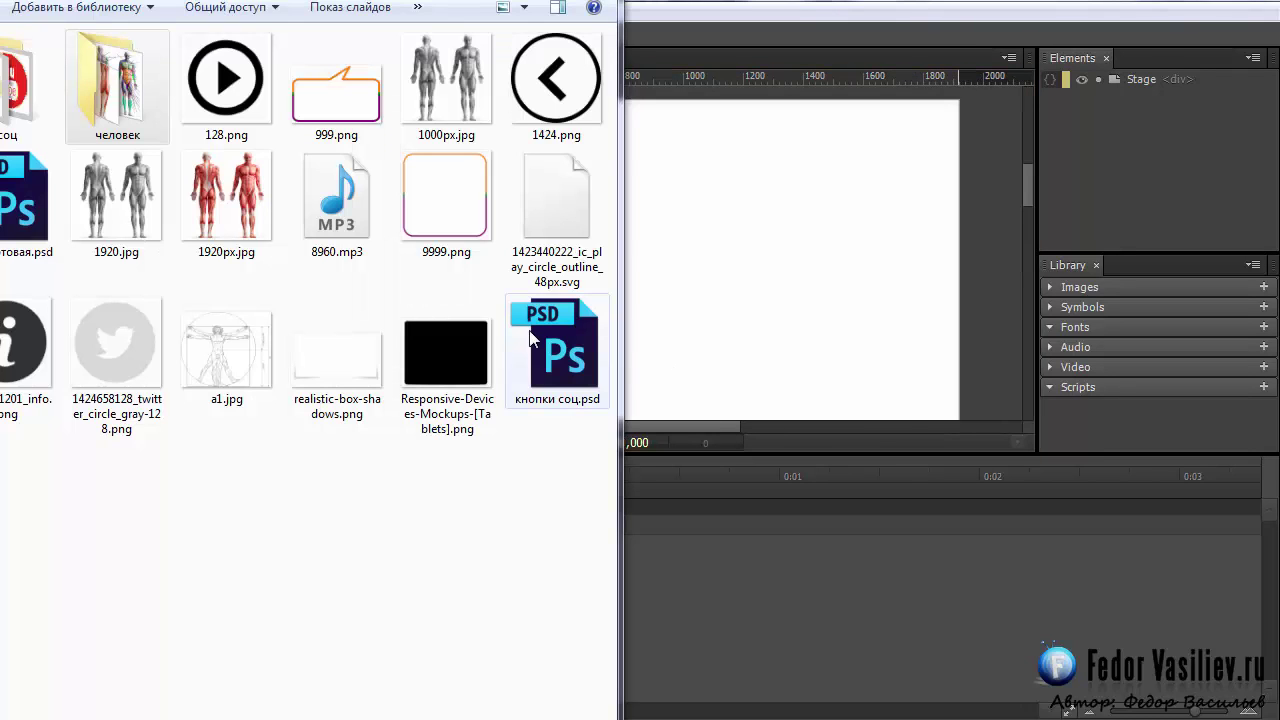
pyautogui.click(223, 251)
pyautogui.moveTo(223, 251)
pyautogui.mouseDown()
pyautogui.moveTo(651, 291)
pyautogui.moveTo(242, 256)
pyautogui.mouseUp()
pyautogui.click(108, 212)
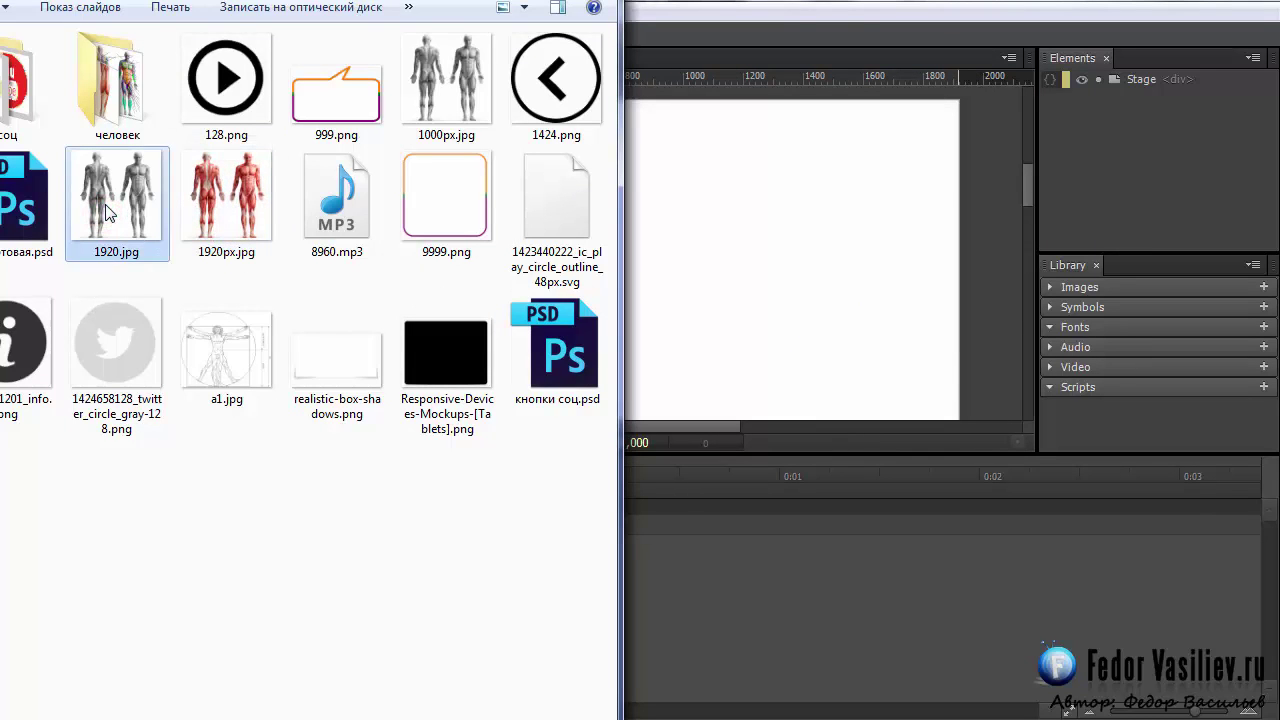
pyautogui.moveTo(108, 212); pyautogui.dragTo(785, 250)
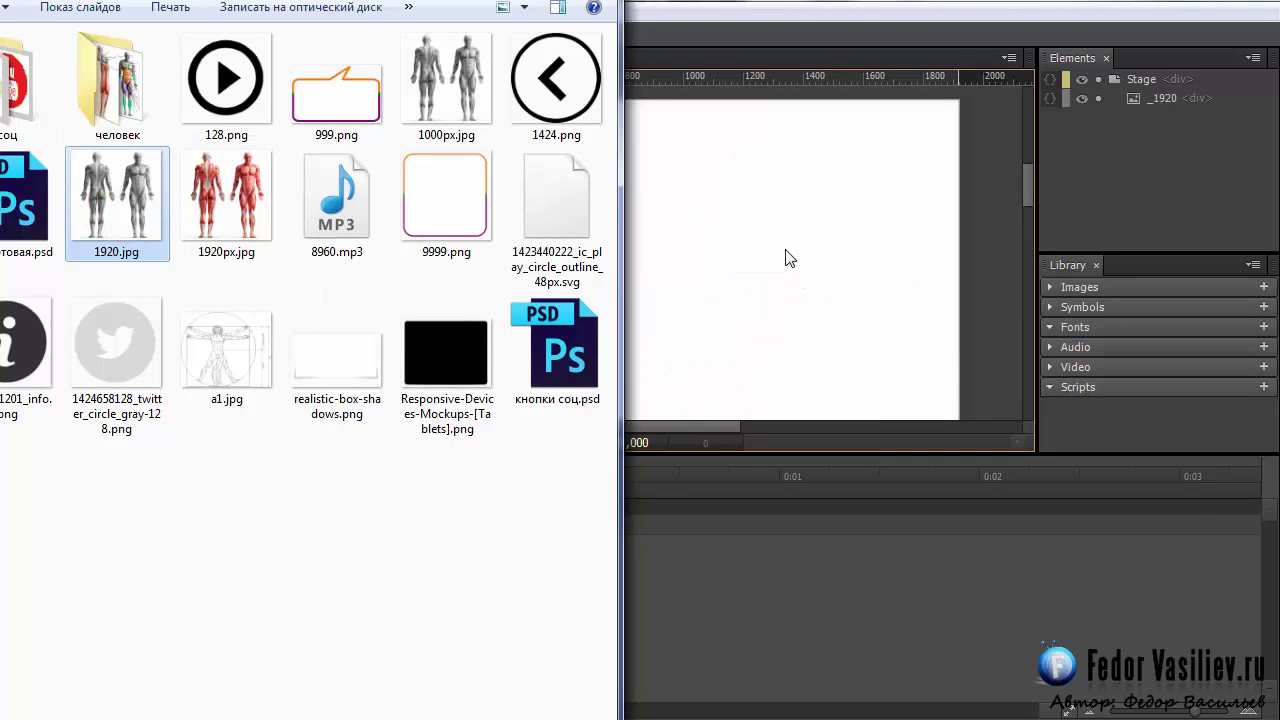
pyautogui.moveTo(899, 333); pyautogui.dragTo(498, 186)
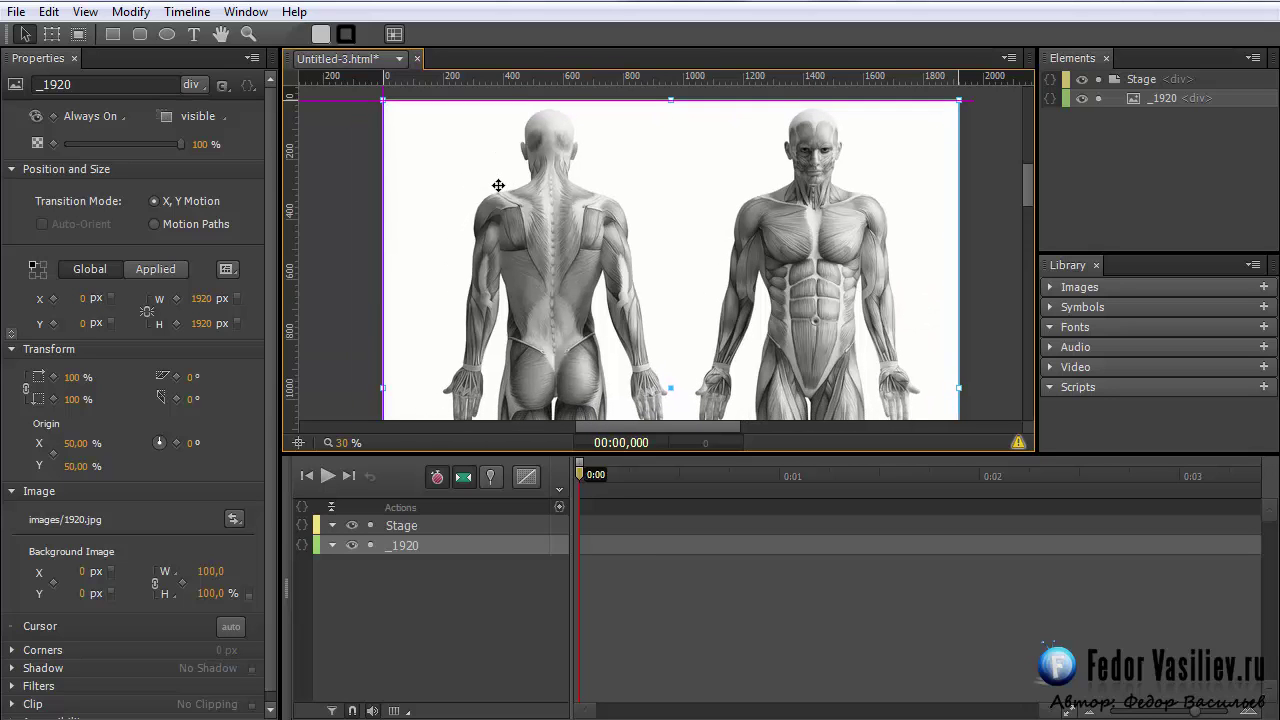
# Import груть.png onto the stage and position it over the chest of the front-facing figure
pyautogui.hotkey('alt', 'Tab')
pyautogui.moveTo(113, 420); pyautogui.dragTo(826, 276)
pyautogui.moveTo(868, 316); pyautogui.dragTo(880, 320)
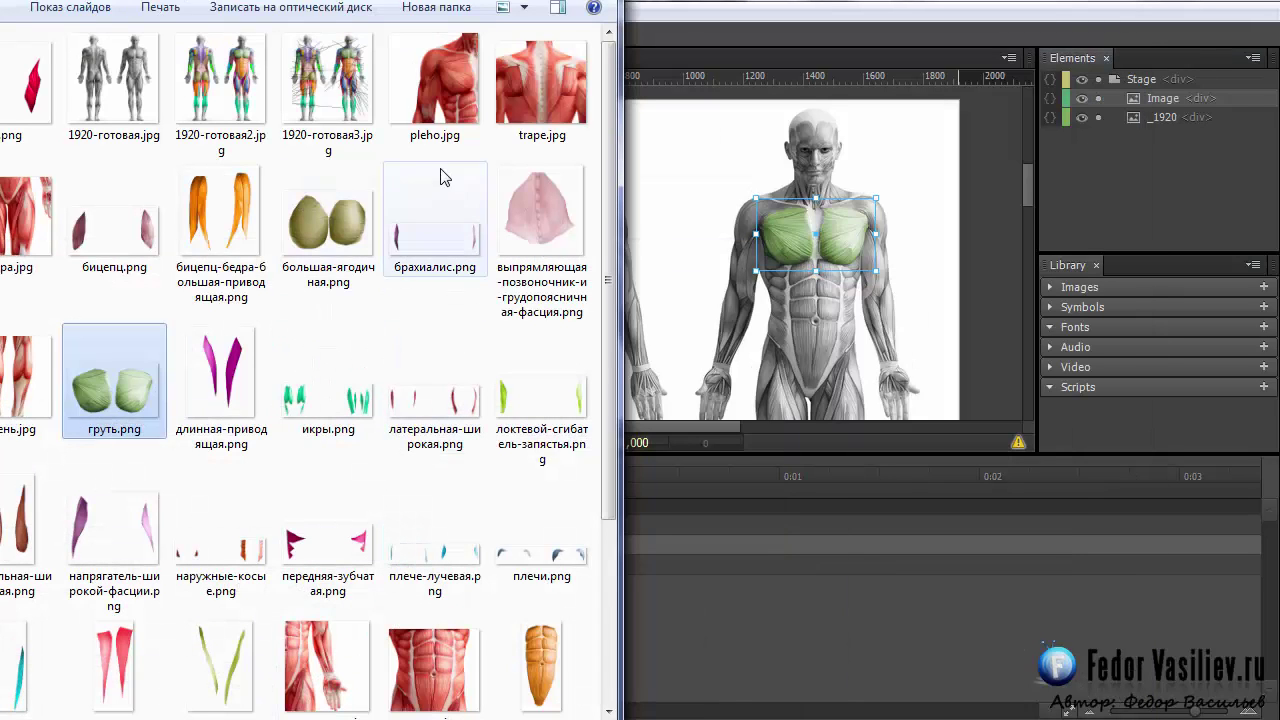
# Place pleho.jpg between the two figures at about X 747, Y 406 px, and hide it
pyautogui.click(436, 122)
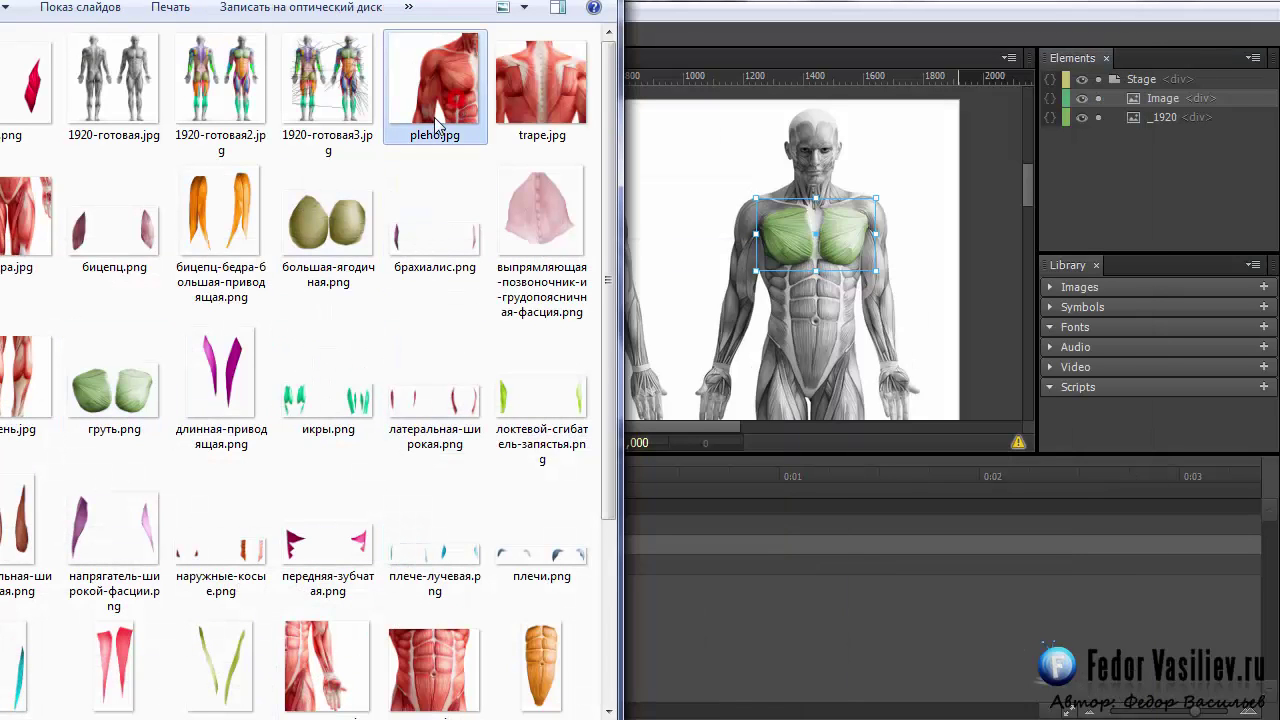
pyautogui.moveTo(433, 80); pyautogui.dragTo(680, 223)
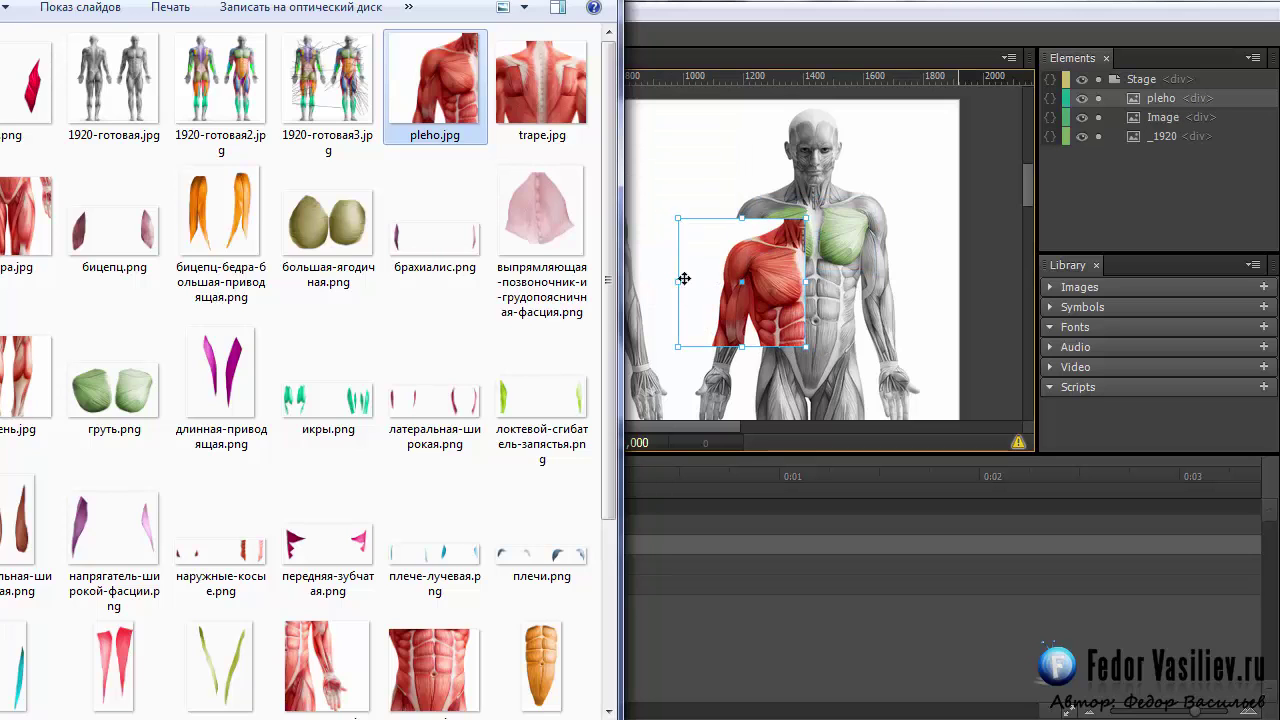
pyautogui.moveTo(679, 298); pyautogui.dragTo(680, 297)
pyautogui.moveTo(345, 447); pyautogui.dragTo(368, 445)
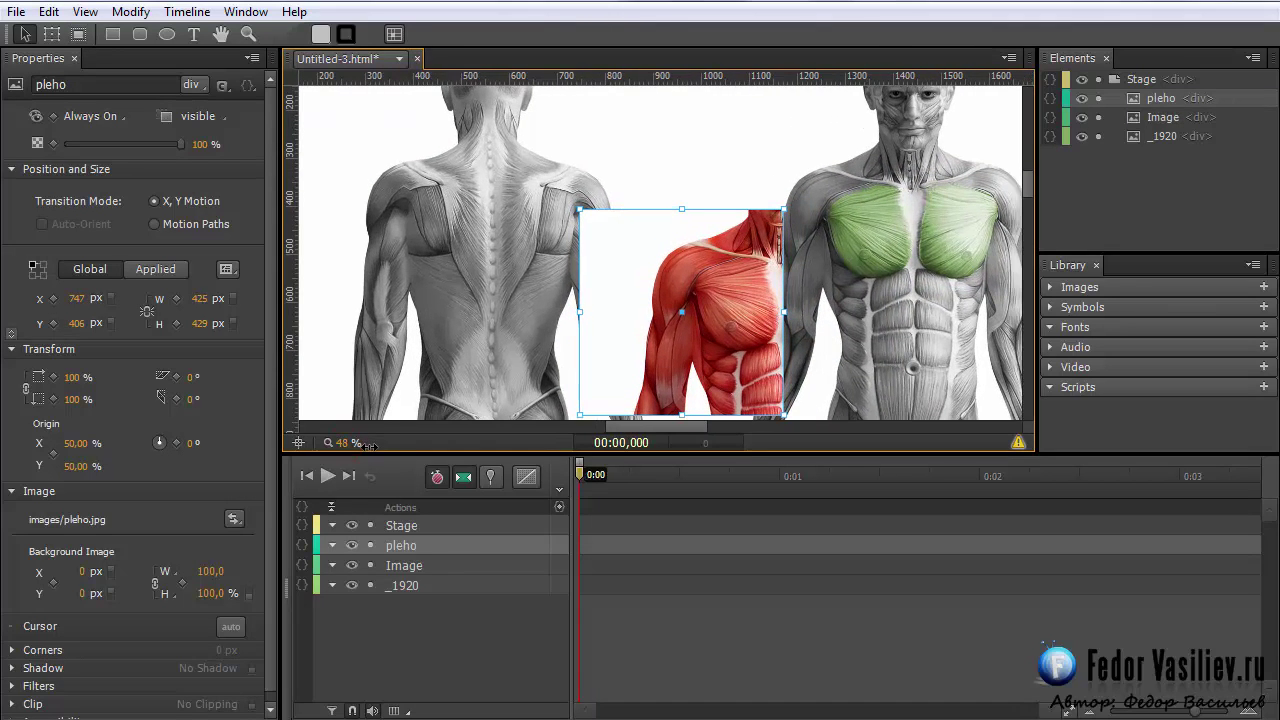
pyautogui.moveTo(640, 426); pyautogui.dragTo(655, 442)
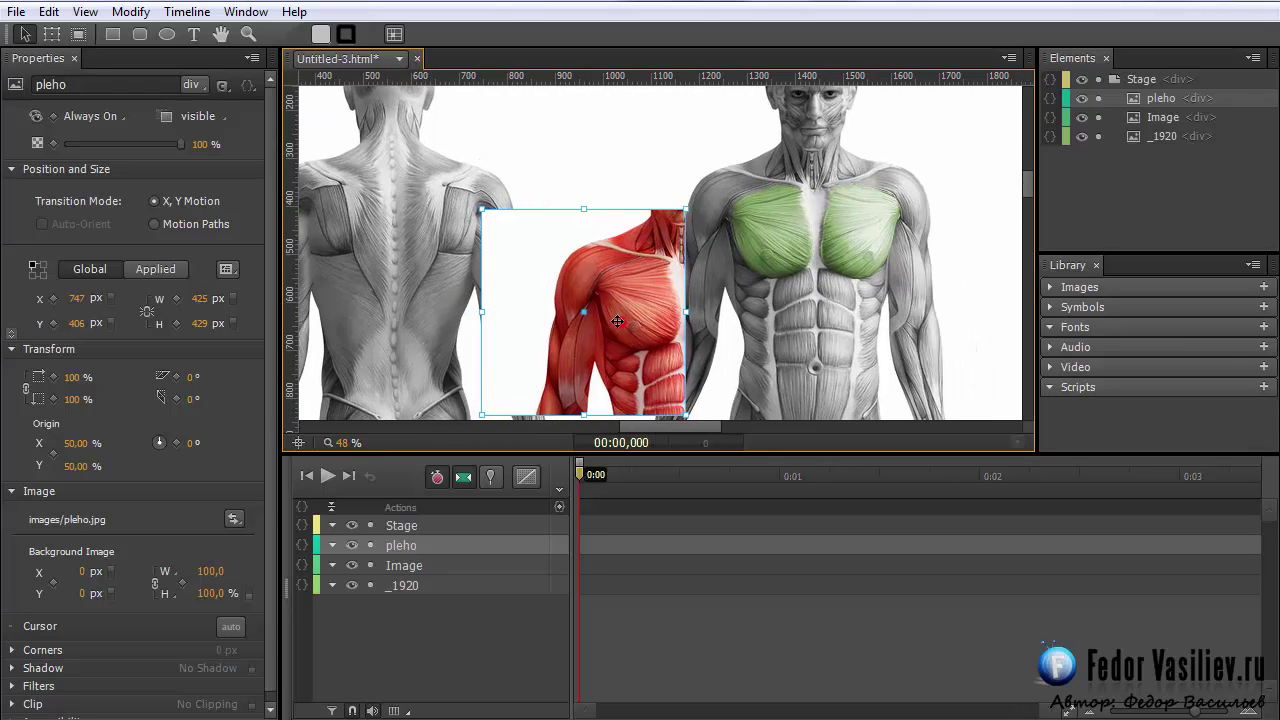
pyautogui.click(1081, 98)
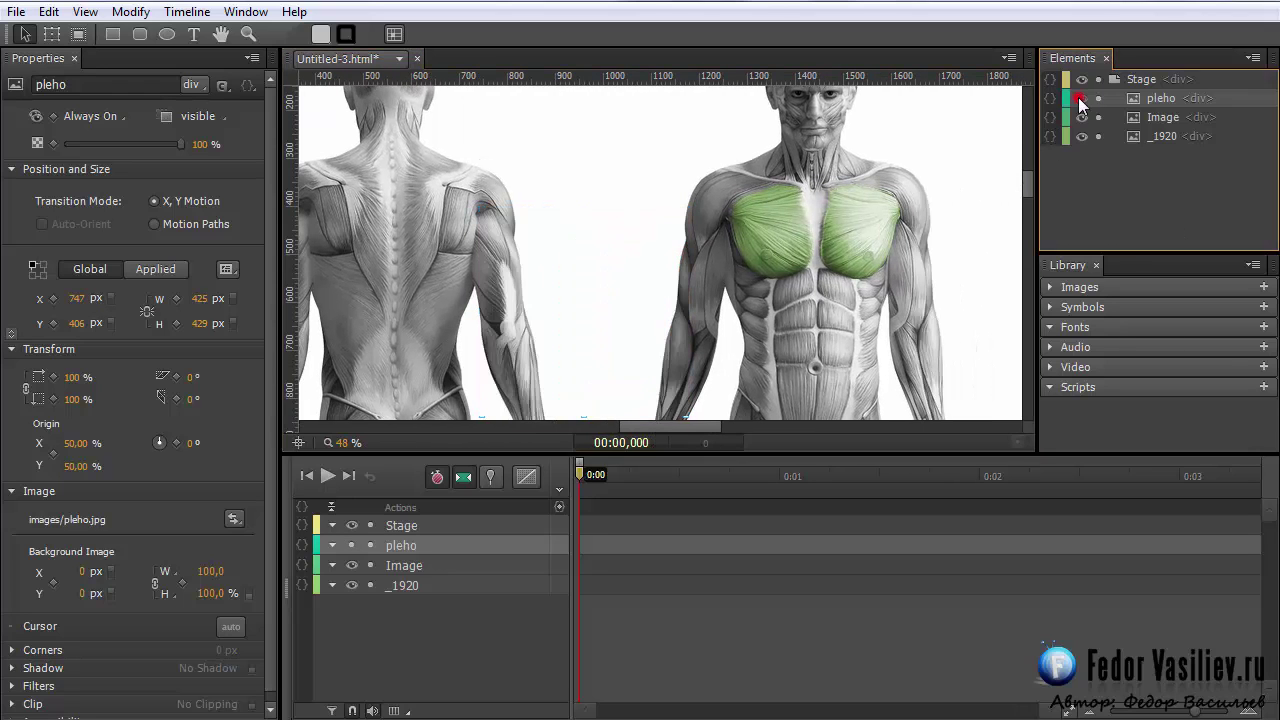
# Fine-tune the green chest image over the figure's chest muscles to X 1238, Y 322 px
pyautogui.click(879, 248)
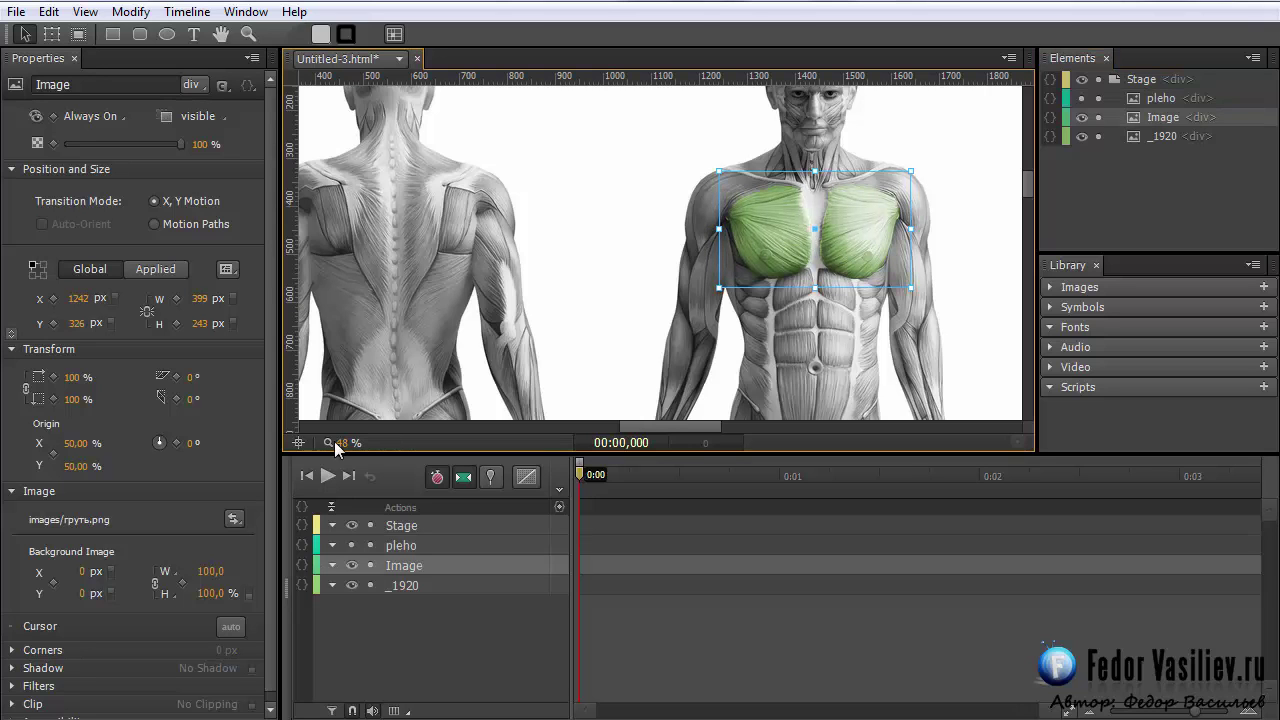
pyautogui.moveTo(343, 442); pyautogui.dragTo(400, 442)
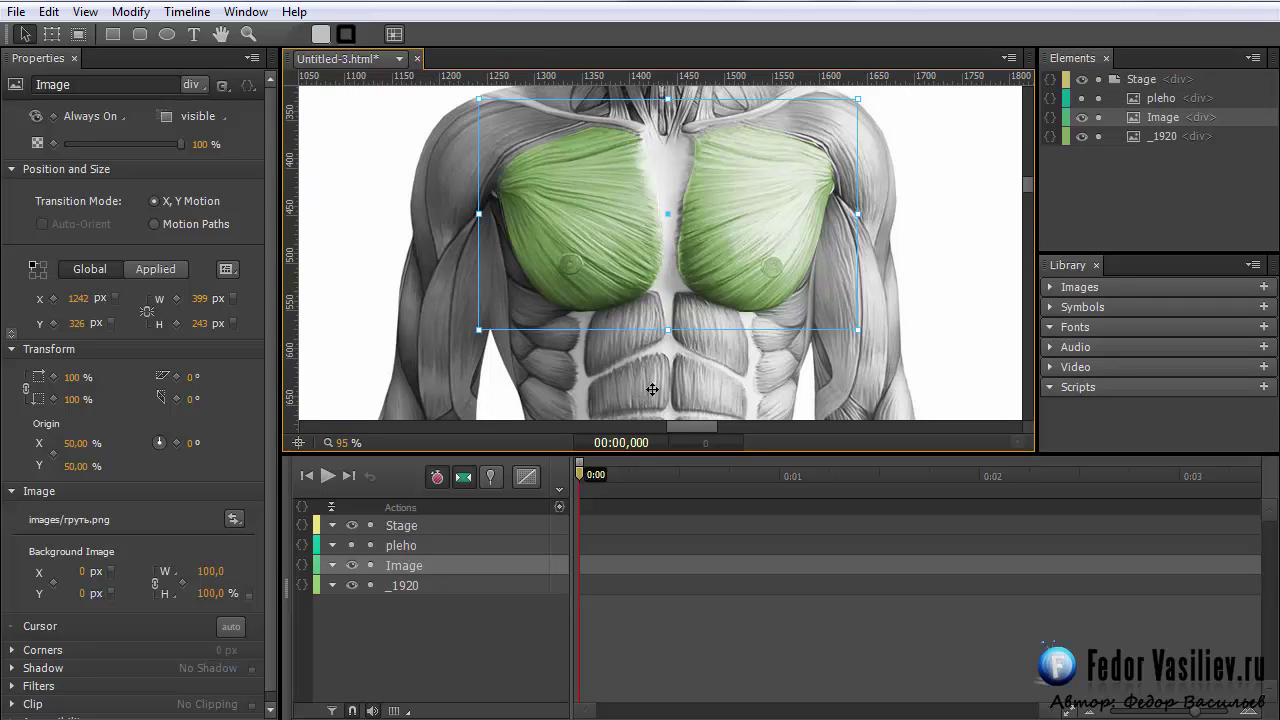
pyautogui.scroll(1, 661, 383)
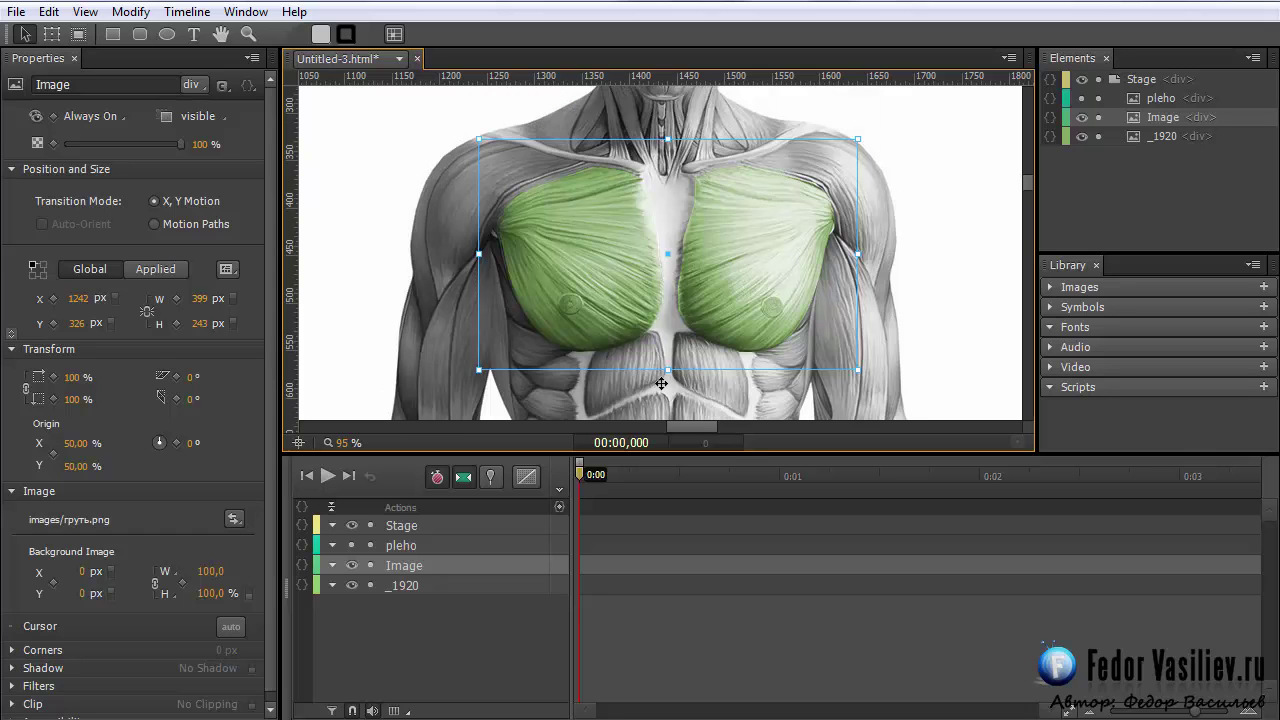
pyautogui.moveTo(710, 272); pyautogui.dragTo(710, 270)
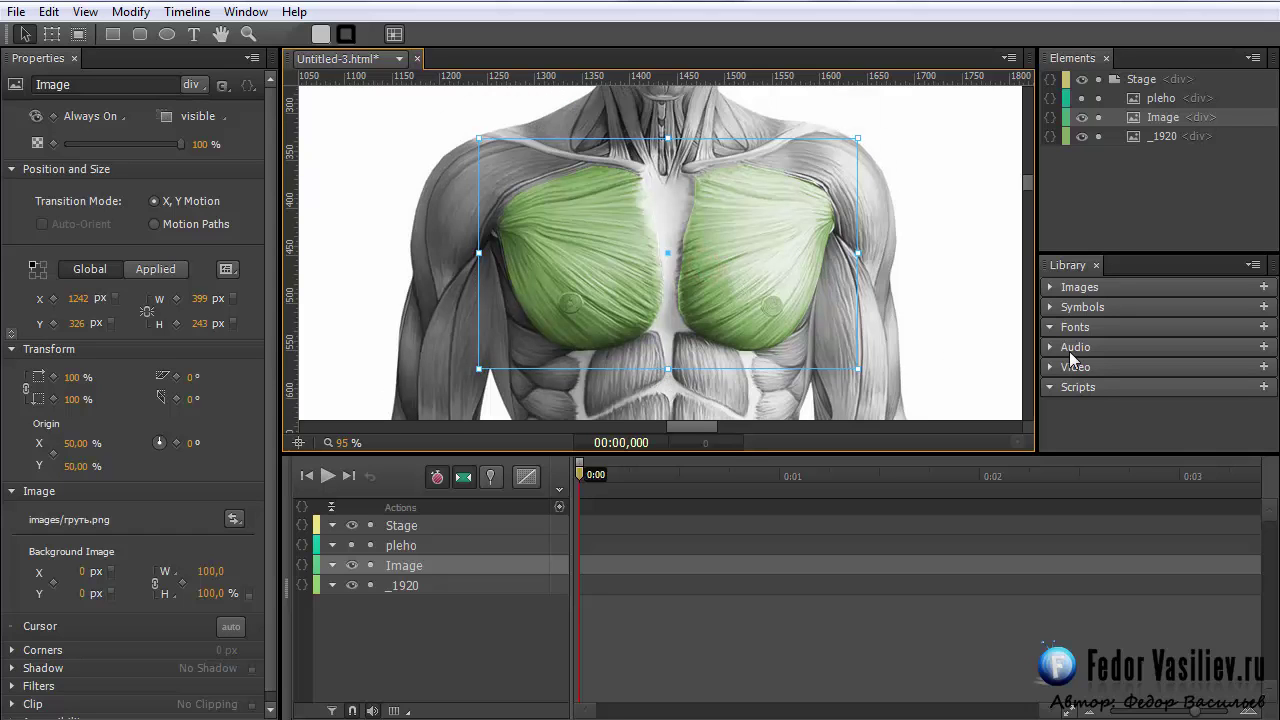
pyautogui.press('Up')
pyautogui.press('Up')
pyautogui.press('Left')
pyautogui.press('Left')
pyautogui.press('Left')
pyautogui.press('Left')
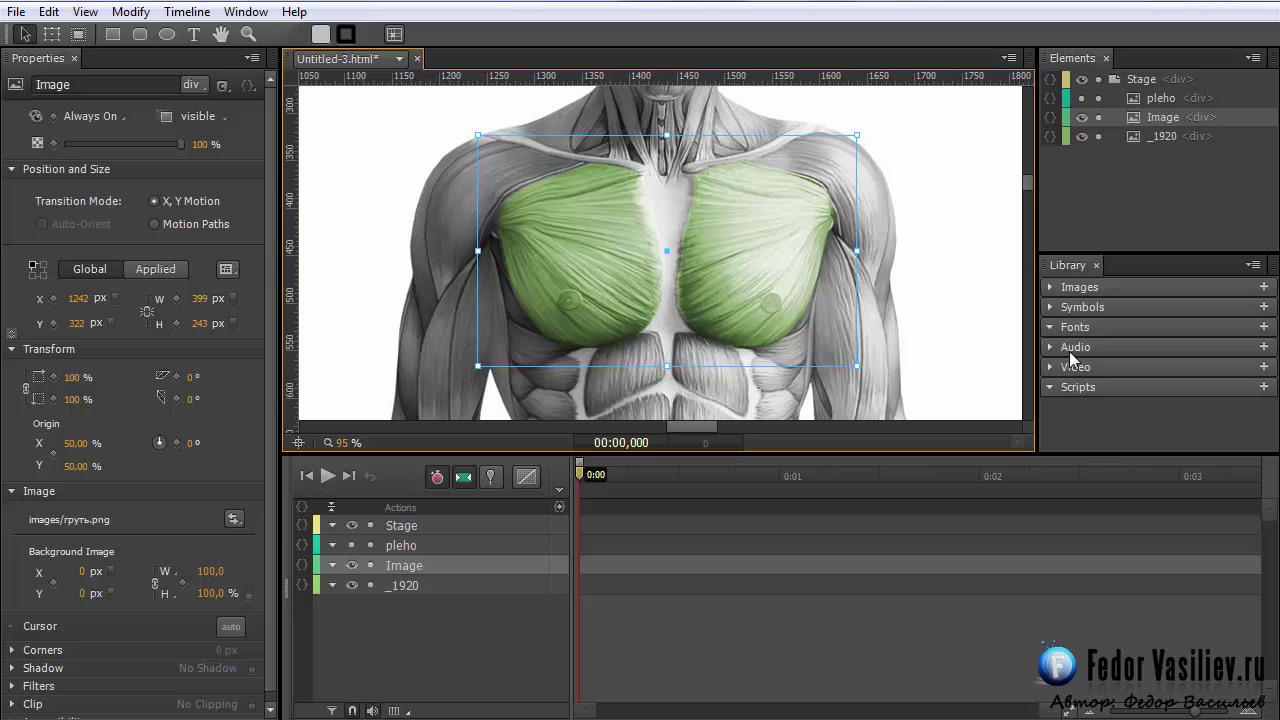
pyautogui.press('Up')
pyautogui.press('Down')
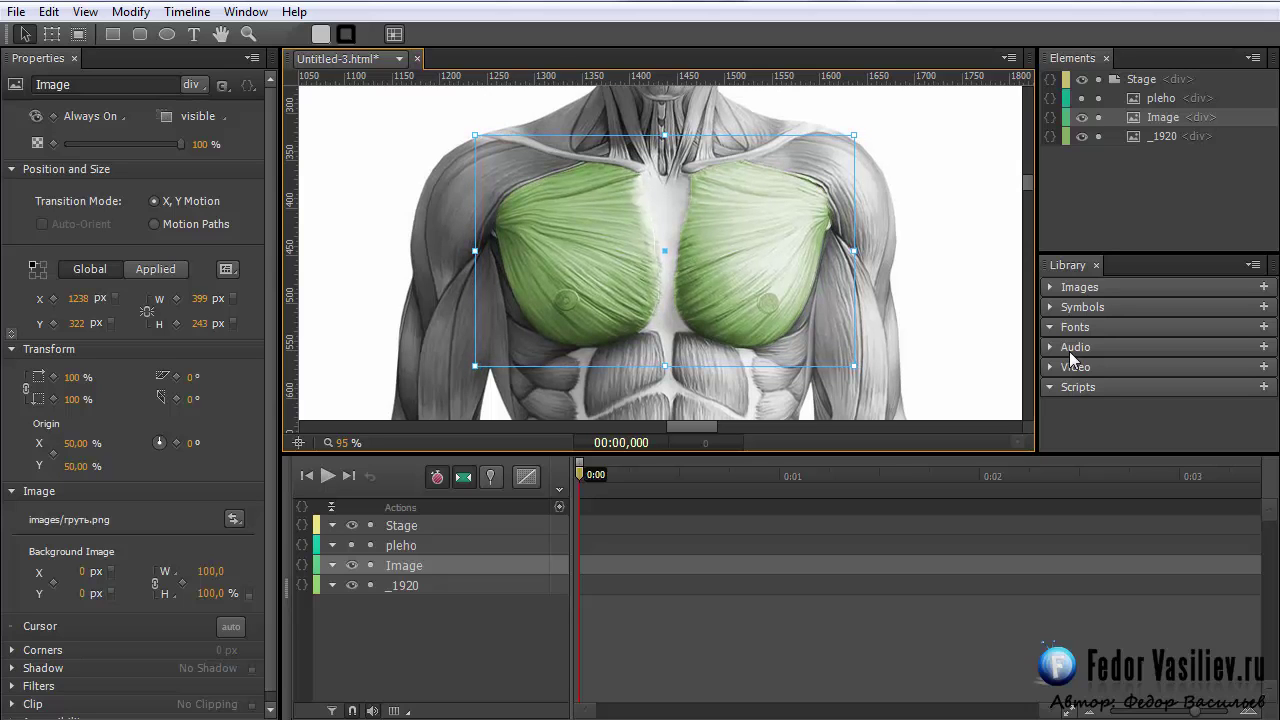
# Shift the chest image to X 1239 px and toggle its visibility to compare it with the muscles underneath
pyautogui.click(1082, 117)
pyautogui.click(1082, 117)
pyautogui.click(790, 200)
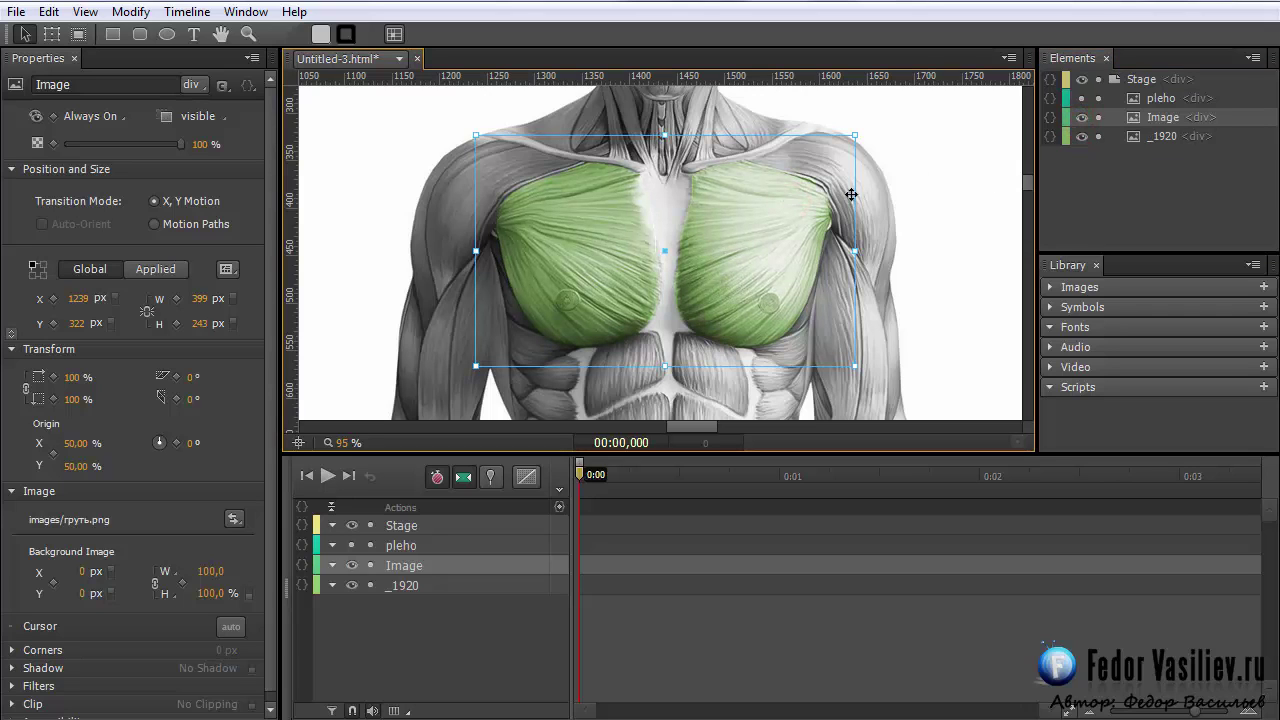
pyautogui.click(1082, 117)
pyautogui.click(1082, 117)
pyautogui.click(1082, 117)
pyautogui.click(1082, 117)
pyautogui.click(1082, 117)
pyautogui.click(1082, 117)
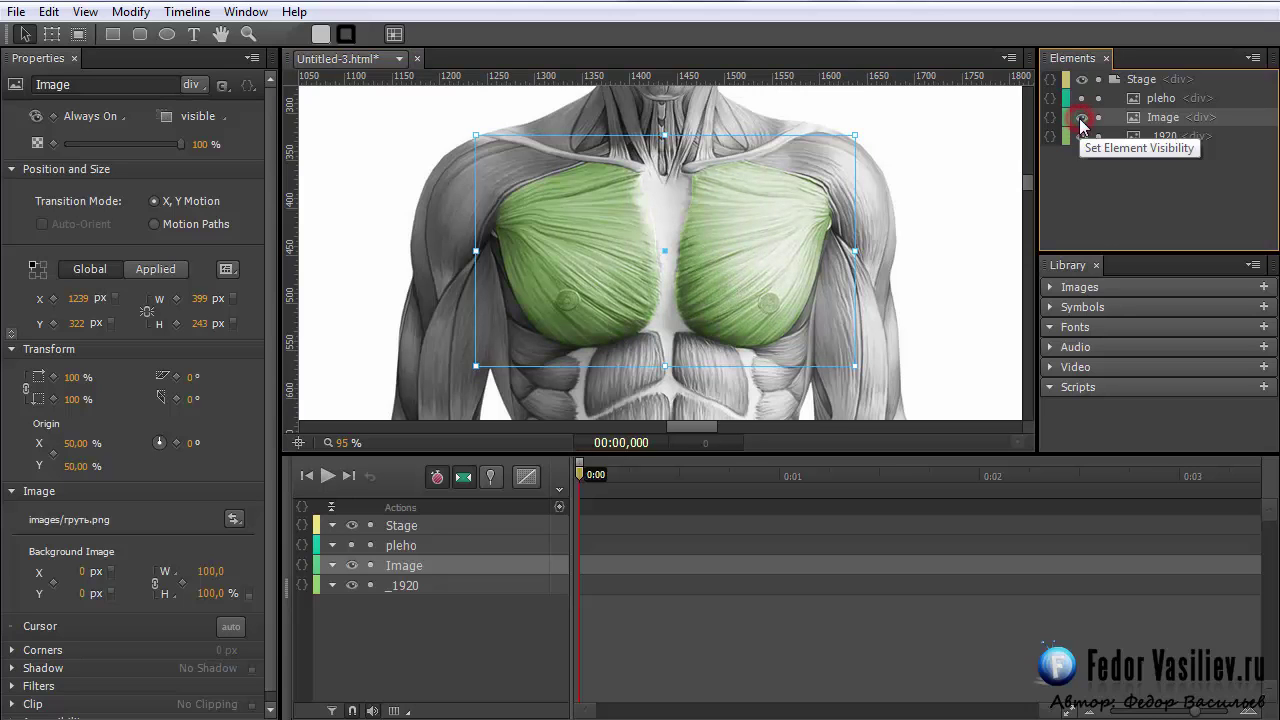
# Lock the _1920 background image and keep the chest image unlocked
pyautogui.click(1157, 136)
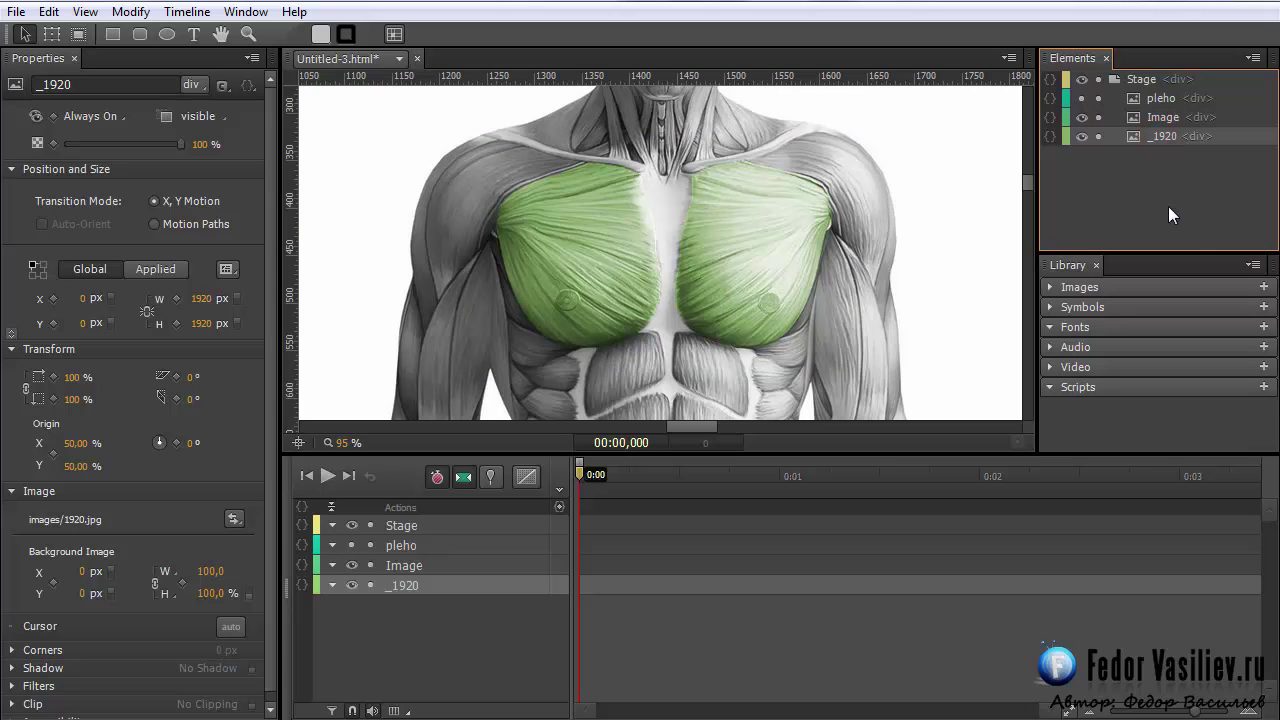
pyautogui.click(1099, 137)
pyautogui.click(1097, 118)
pyautogui.click(1099, 118)
# Convert the chest image to a symbol named grut with timeline autoplay enabled
pyautogui.click(1165, 118)
pyautogui.moveTo(346, 443); pyautogui.dragTo(309, 443)
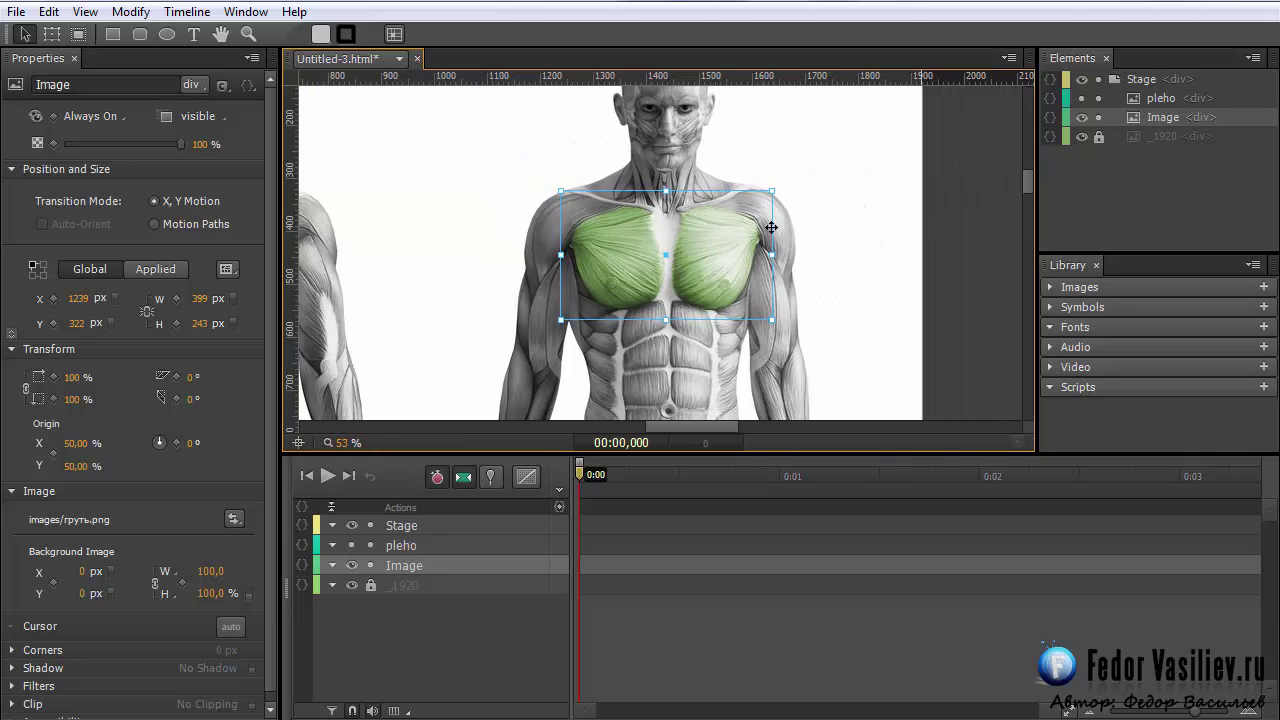
pyautogui.rightClick(1135, 117)
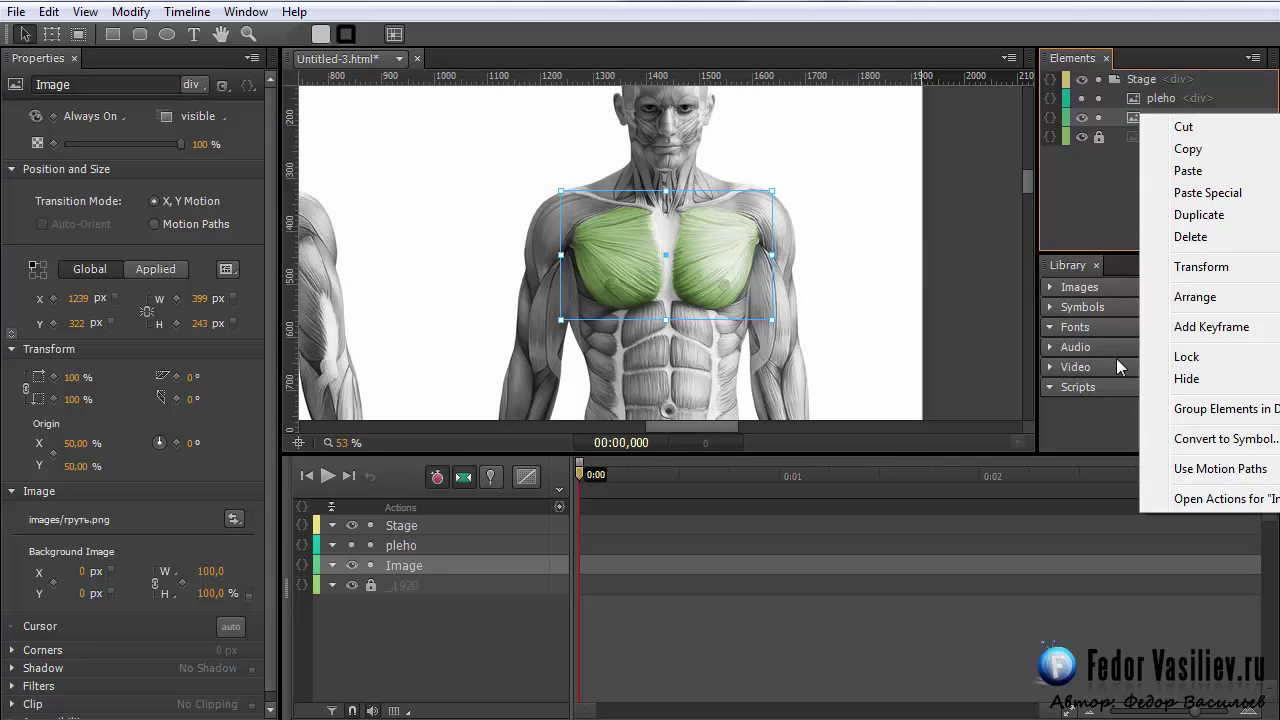
pyautogui.click(1140, 438)
pyautogui.write('grut')
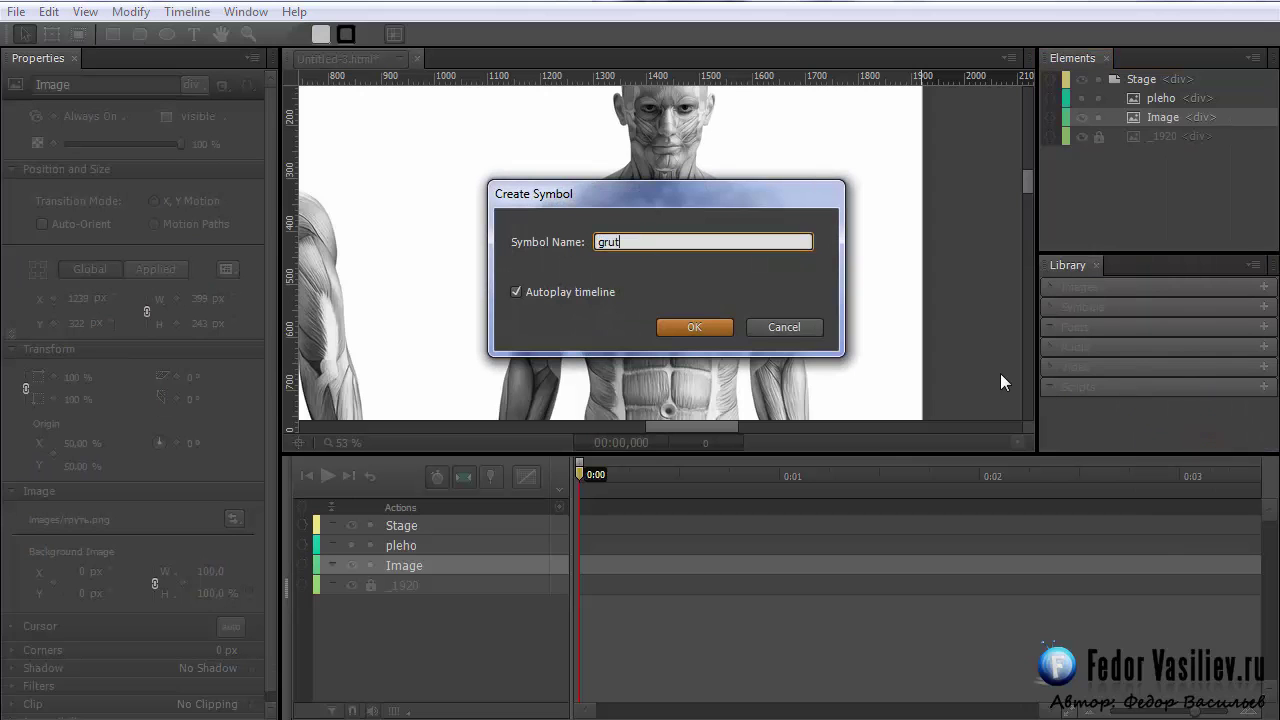
pyautogui.click(710, 322)
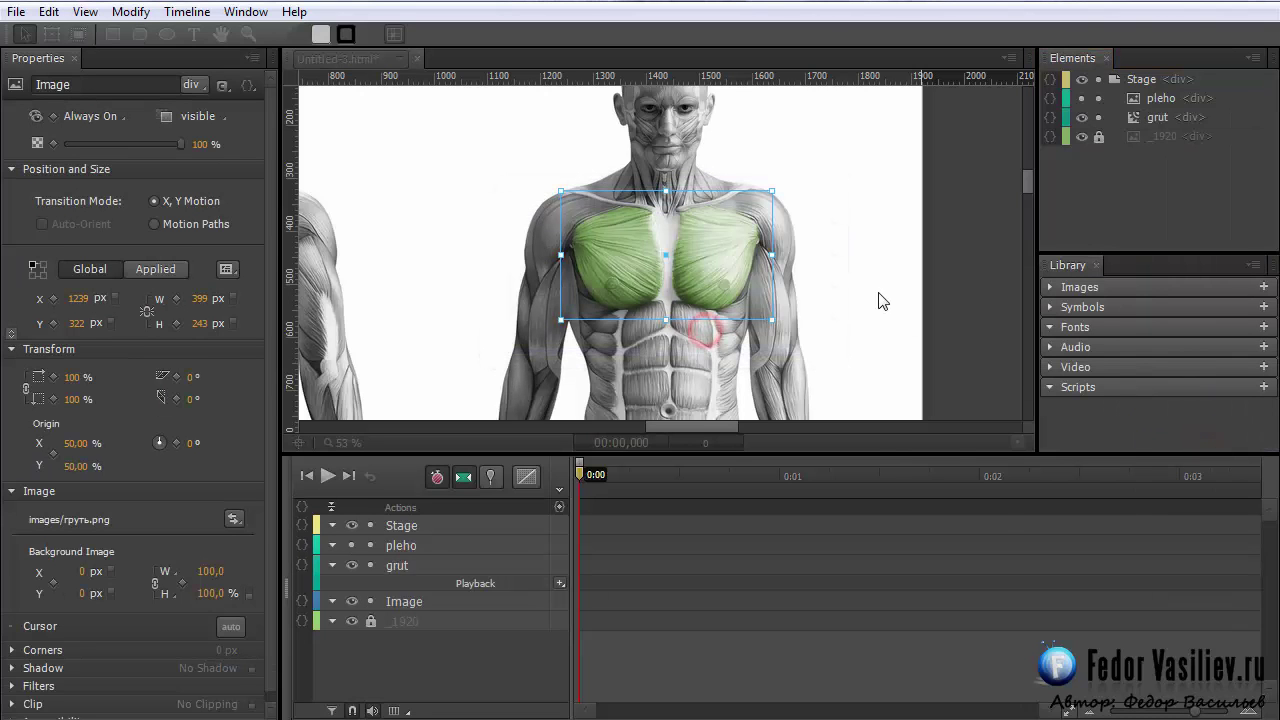
# Open the grut symbol for editing and set its image's display to Off at 0:00
pyautogui.doubleClick(1133, 117)
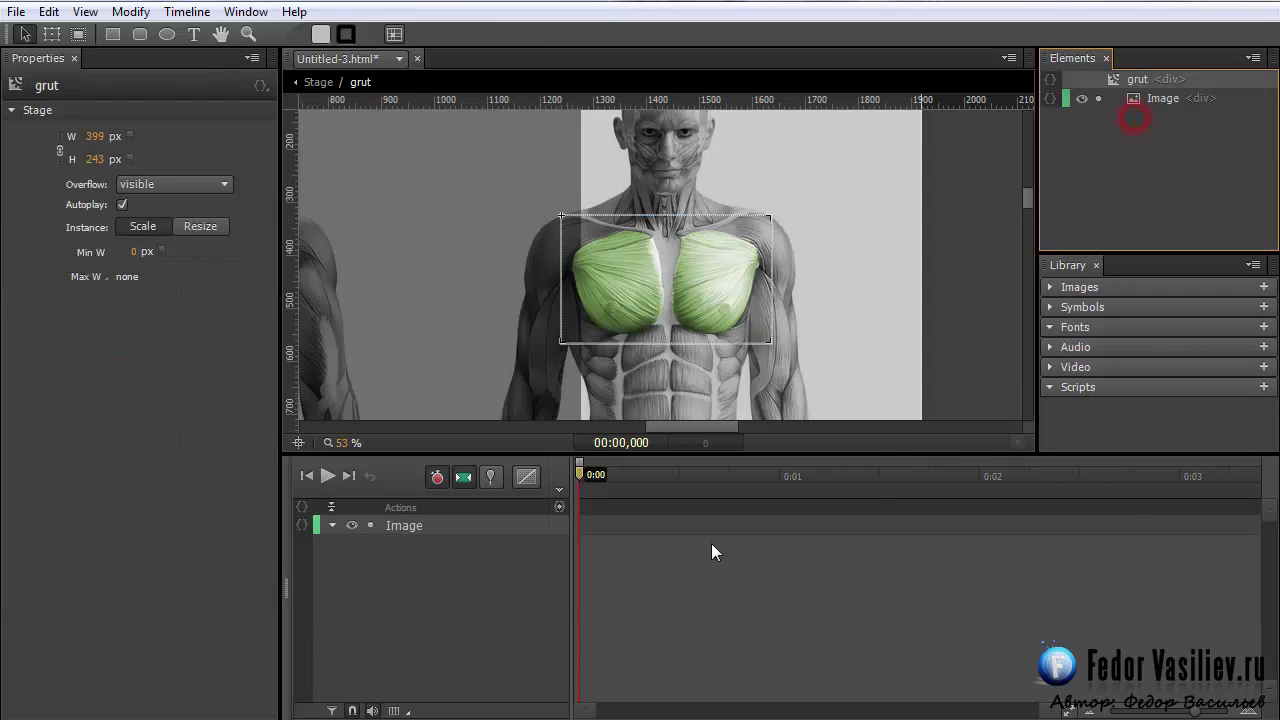
pyautogui.click(503, 525)
pyautogui.click(120, 117)
pyautogui.click(118, 150)
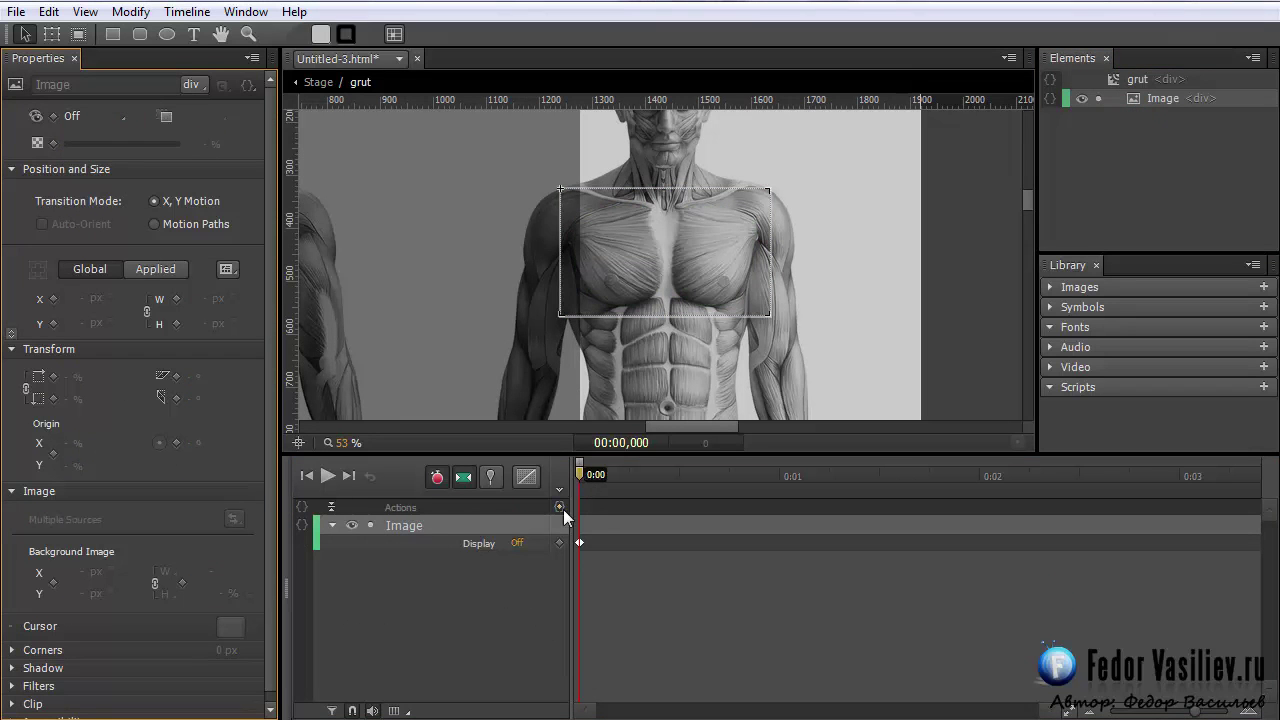
# Set the image's display to On at 0:00,080 in the grut timeline
pyautogui.click(596, 470)
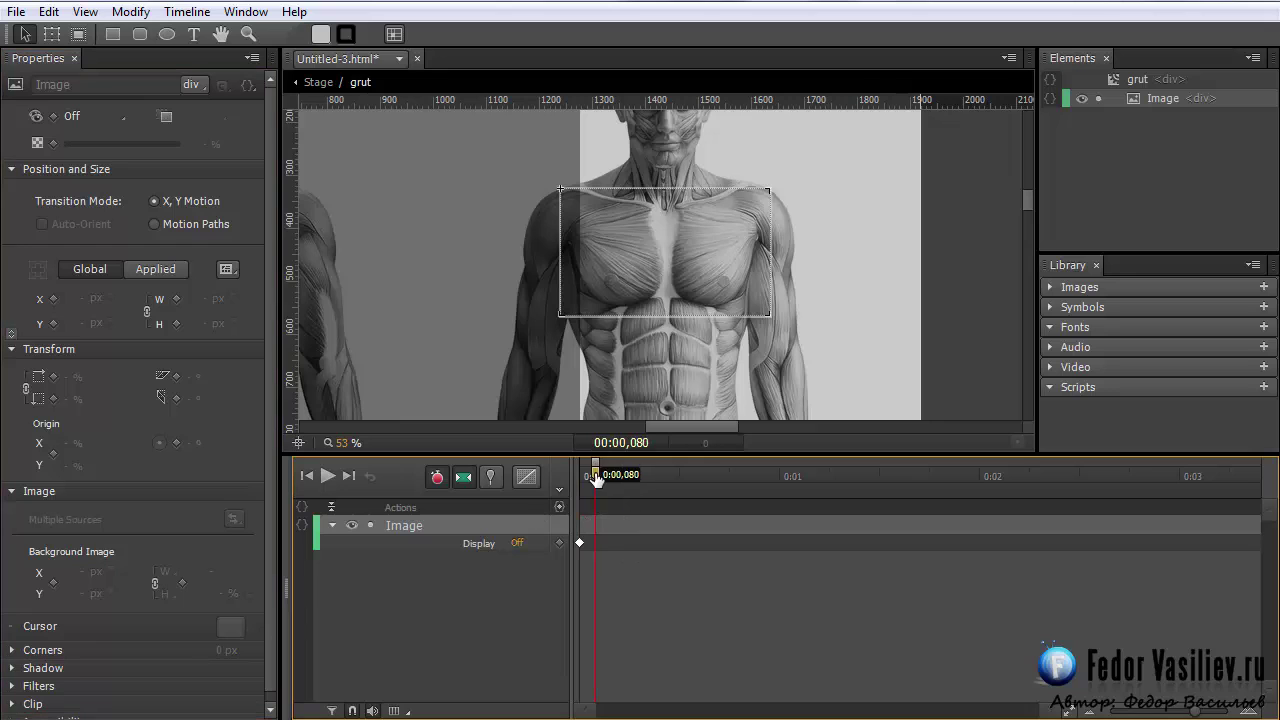
pyautogui.click(82, 117)
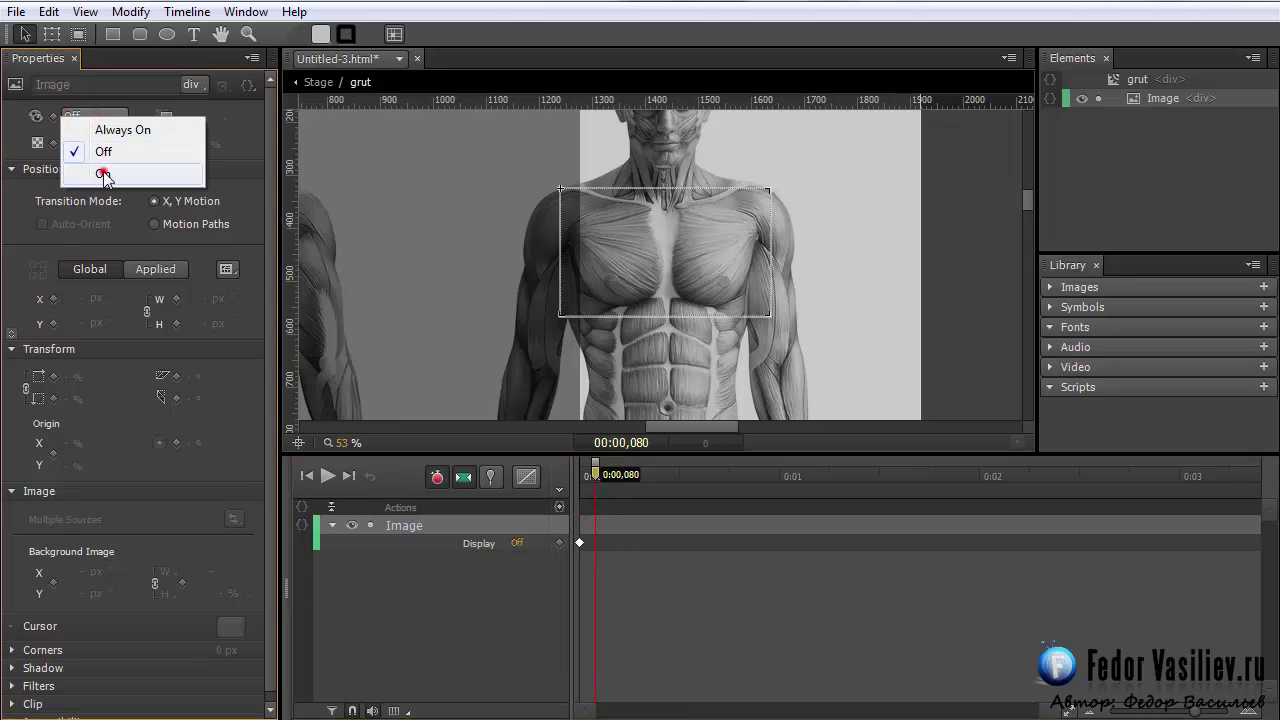
pyautogui.click(102, 172)
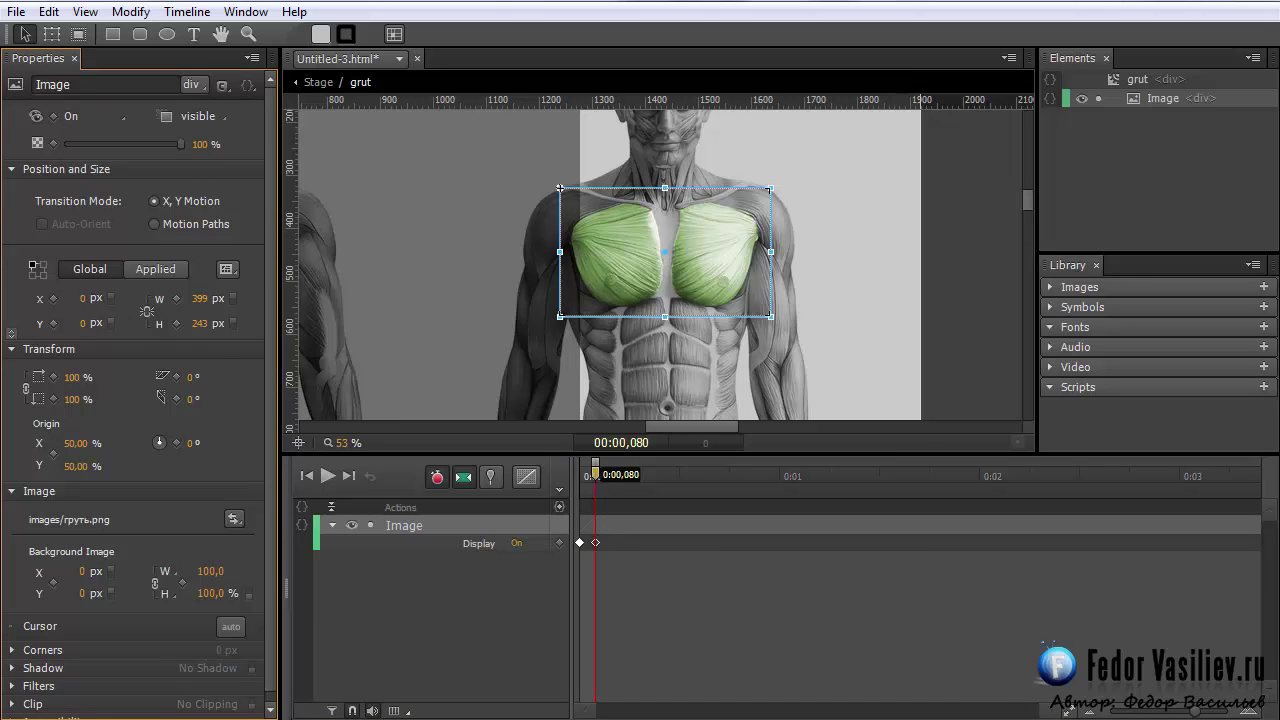
pyautogui.click(931, 638)
# Add a trigger at 0:00 in the grut timeline that stops playback of grut
pyautogui.moveTo(580, 474)
pyautogui.mouseDown()
pyautogui.moveTo(597, 480)
pyautogui.moveTo(580, 484)
pyautogui.mouseUp()
pyautogui.click(581, 474)
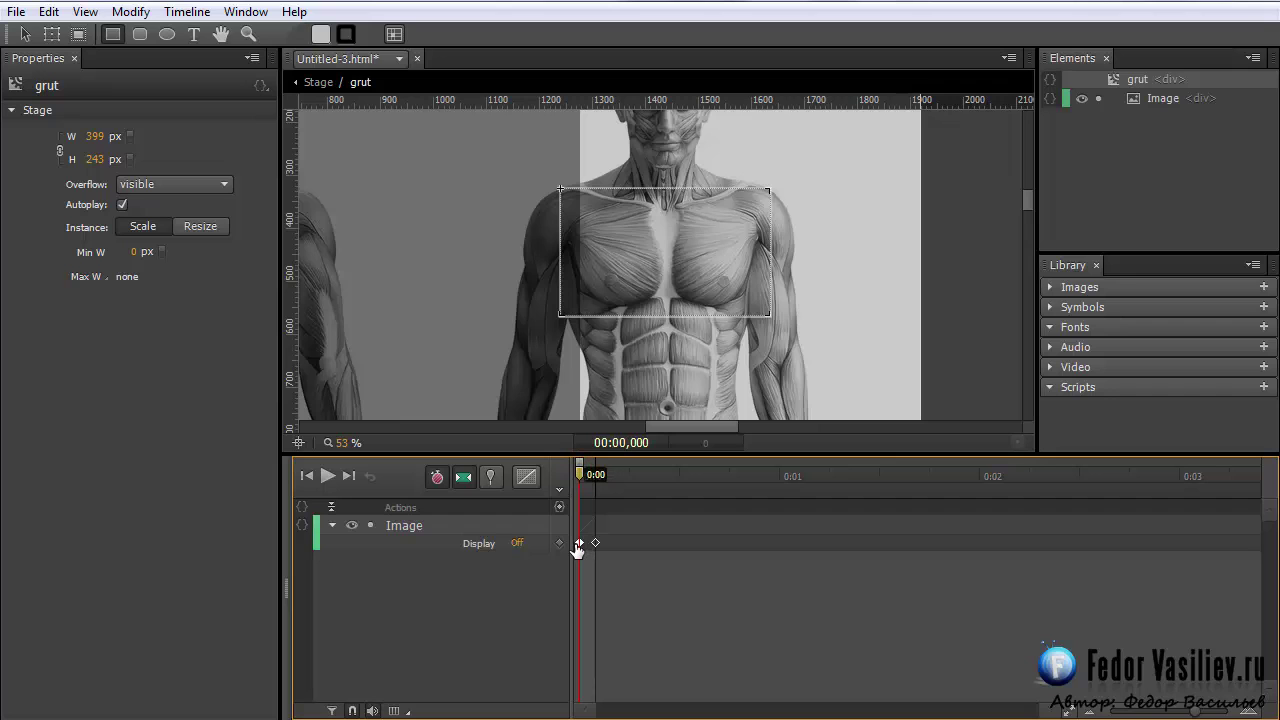
pyautogui.click(469, 540)
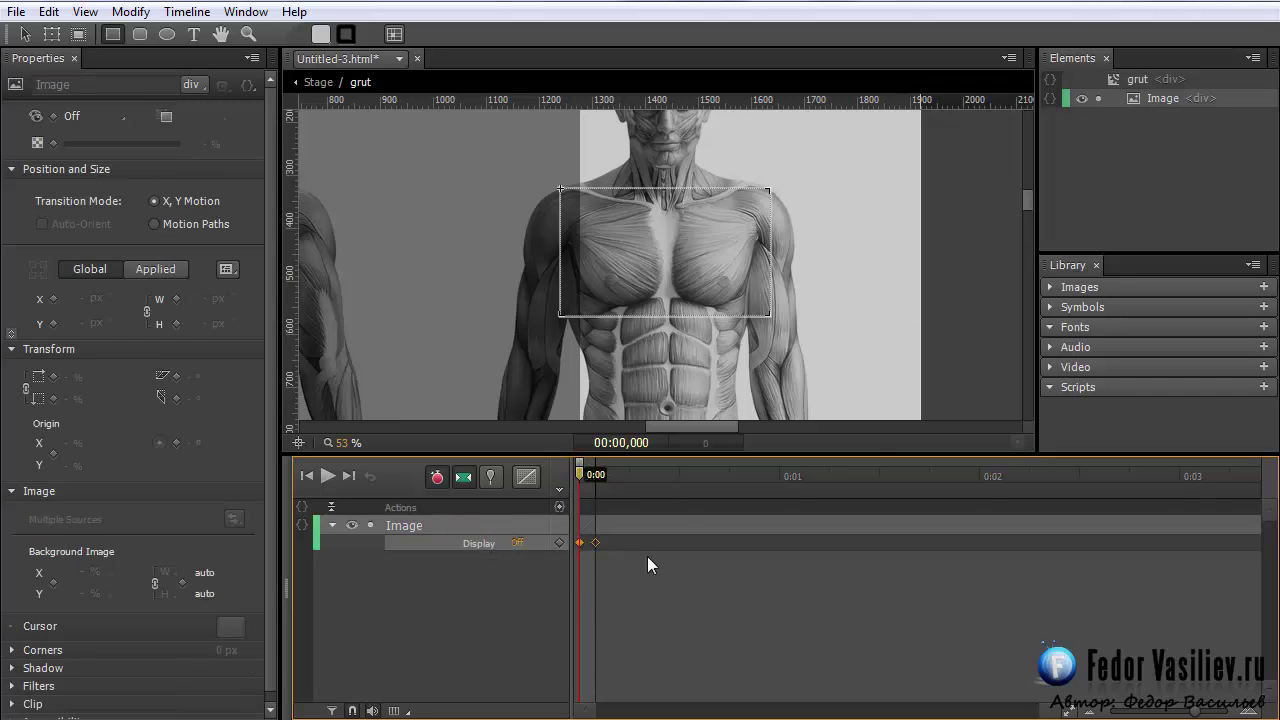
pyautogui.click(568, 506)
pyautogui.doubleClick(424, 186)
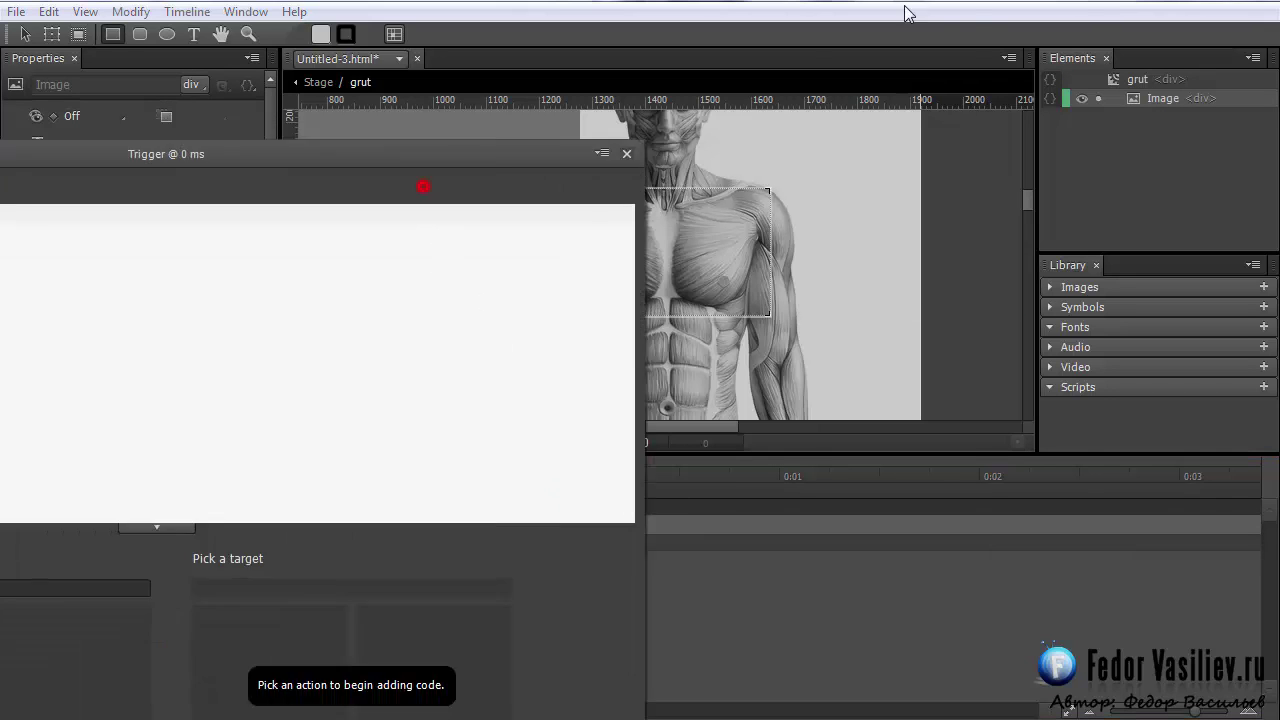
pyautogui.click(290, 459)
pyautogui.click(488, 511)
pyautogui.click(647, 485)
pyautogui.click(1066, 4)
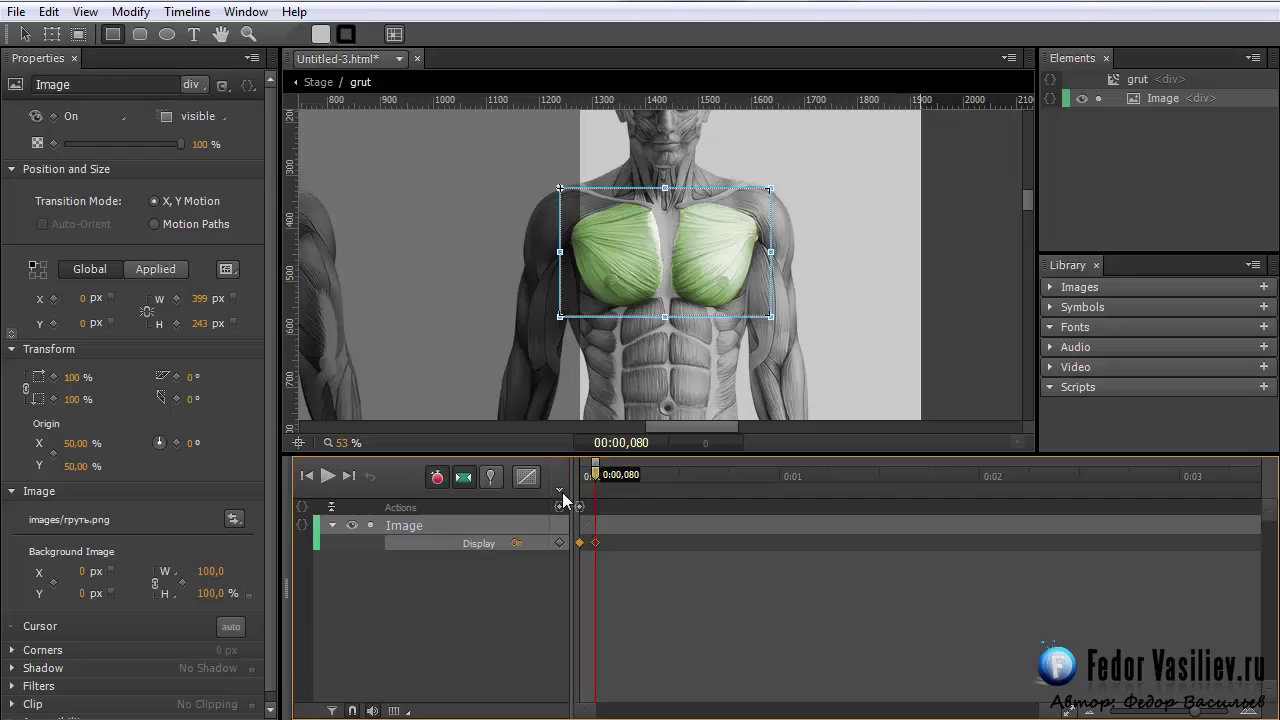
# Insert a label named 1 at 0:00,080 in the grut timeline
pyautogui.hotkey('ctrl', 'l')
pyautogui.write('1')
pyautogui.press('Return')
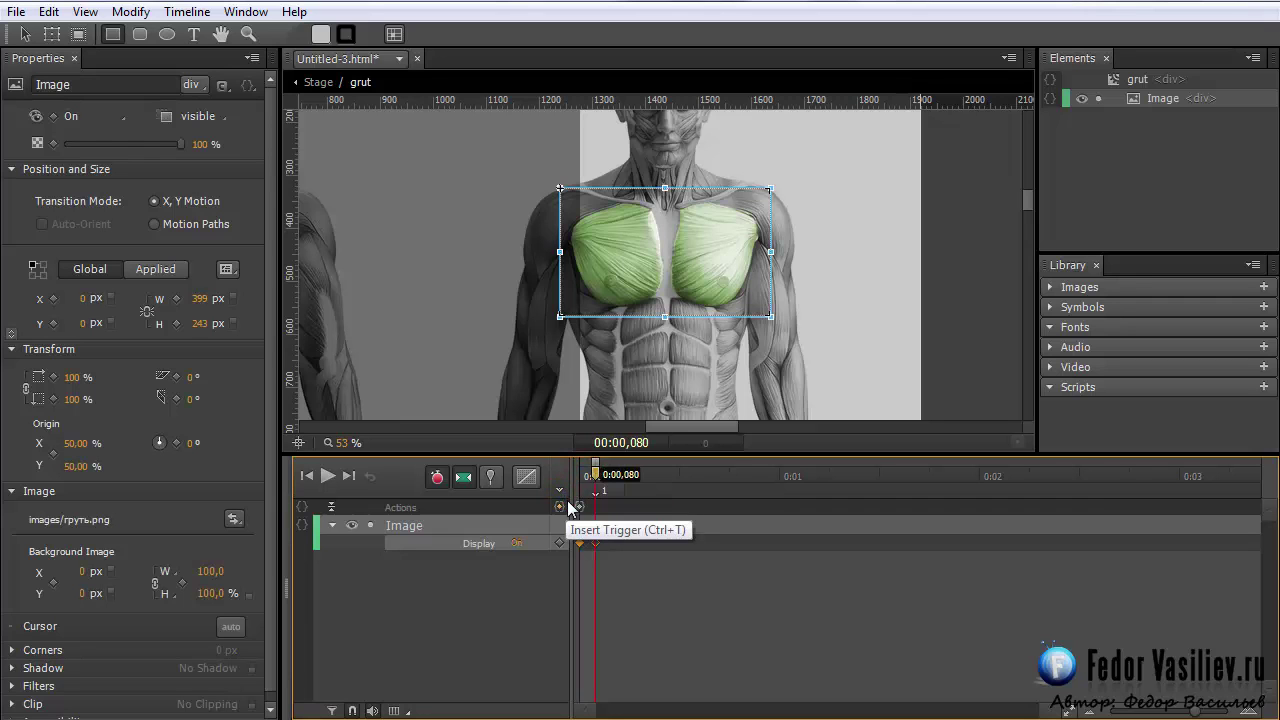
# Add a trigger at 0:00,250 in the grut timeline that stops playback of grut
pyautogui.moveTo(596, 465); pyautogui.dragTo(627, 477)
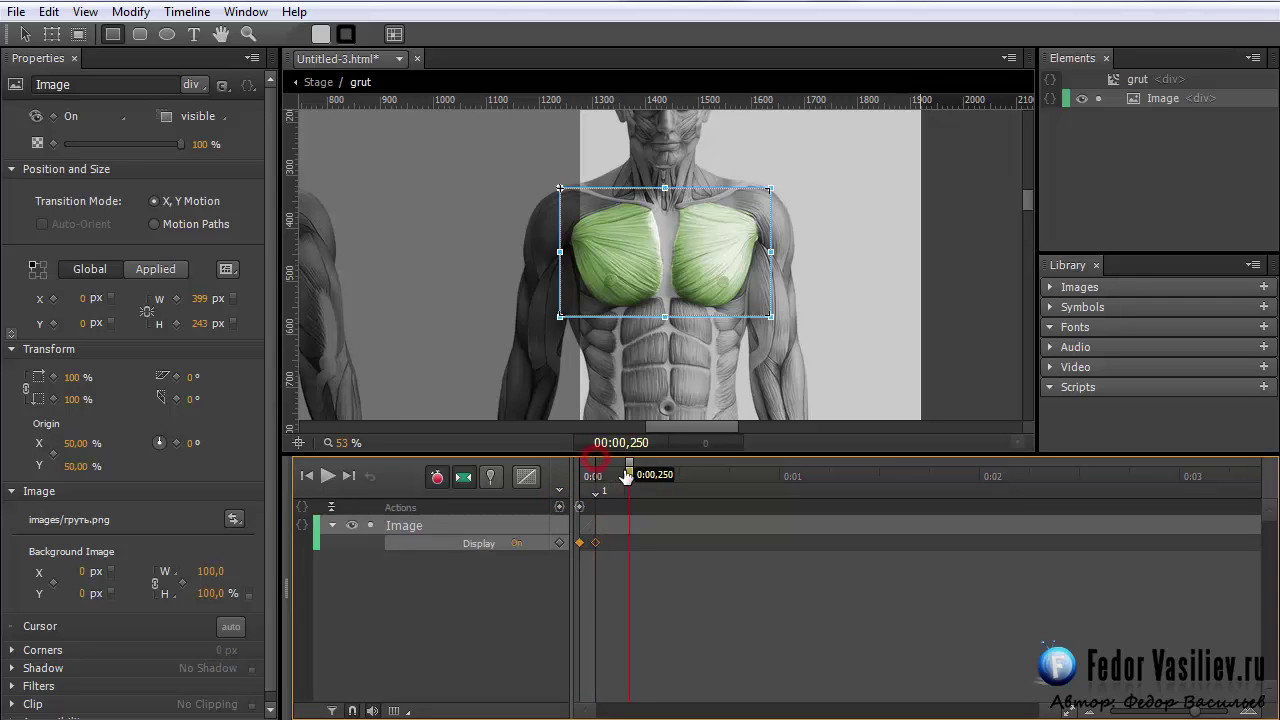
pyautogui.click(558, 509)
pyautogui.click(412, 190)
pyautogui.click(637, 465)
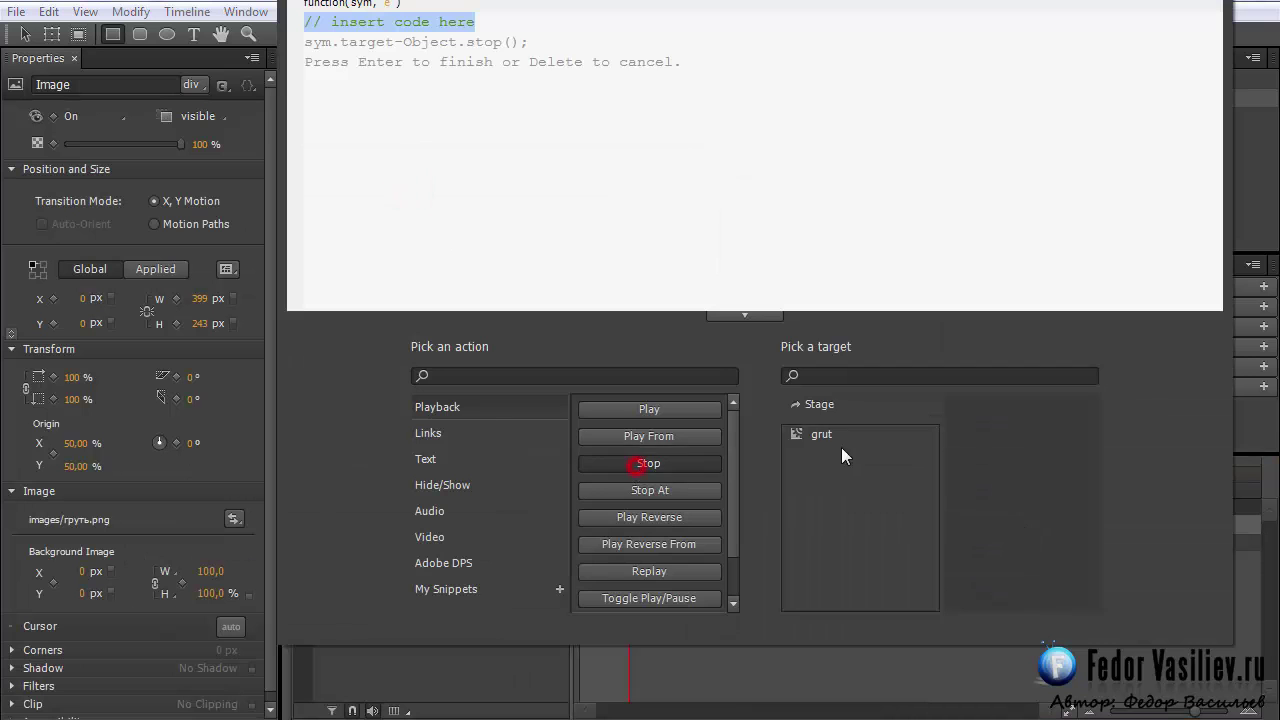
pyautogui.click(833, 432)
pyautogui.press('Escape')
# Return to the main stage and lock the grut symbol
pyautogui.click(322, 82)
pyautogui.hotkey('ctrl', 'l')
# Draw a rectangle about 247 by 92 px in the white area beside the figure's head, above the shoulder
pyautogui.scroll(2, 1030, 187)
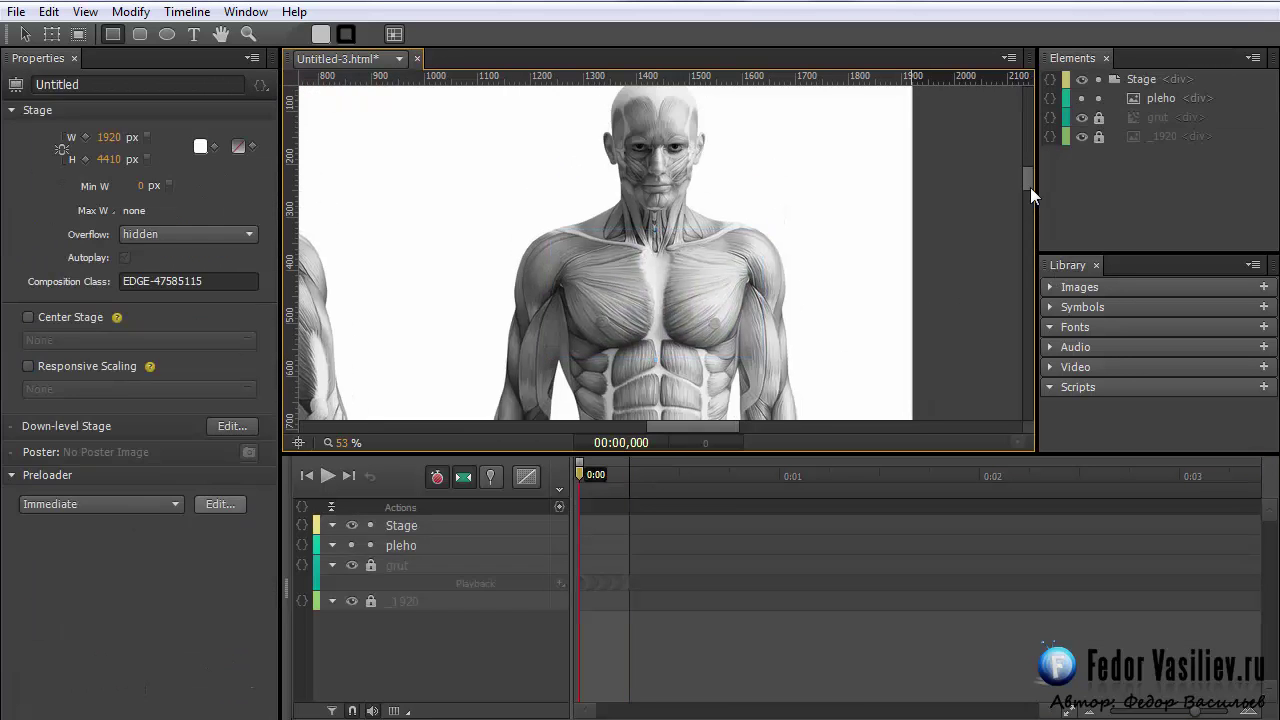
pyautogui.scroll(1, 1030, 187)
pyautogui.click(112, 36)
pyautogui.moveTo(767, 191); pyautogui.dragTo(898, 240)
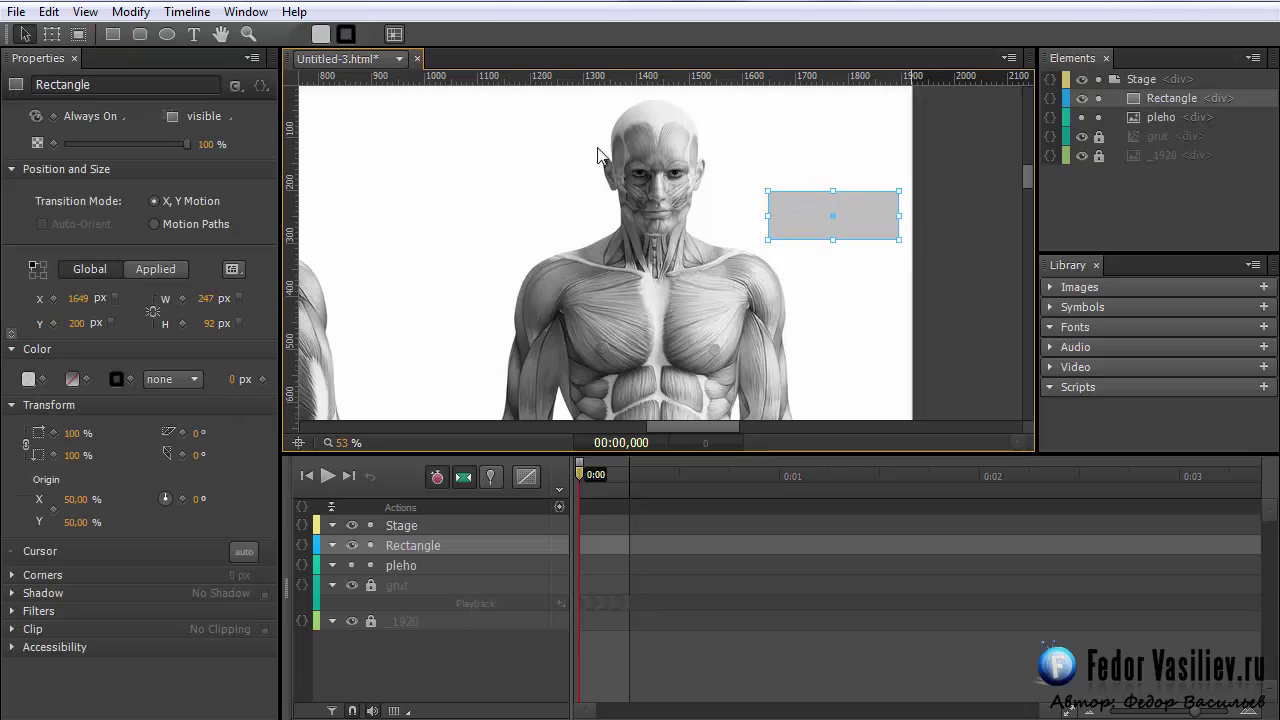
# Fill the rectangle with rgba(245,245,245,1.00) and give it a solid 1 px gray border
pyautogui.click(320, 34)
pyautogui.moveTo(171, 187); pyautogui.dragTo(161, 148)
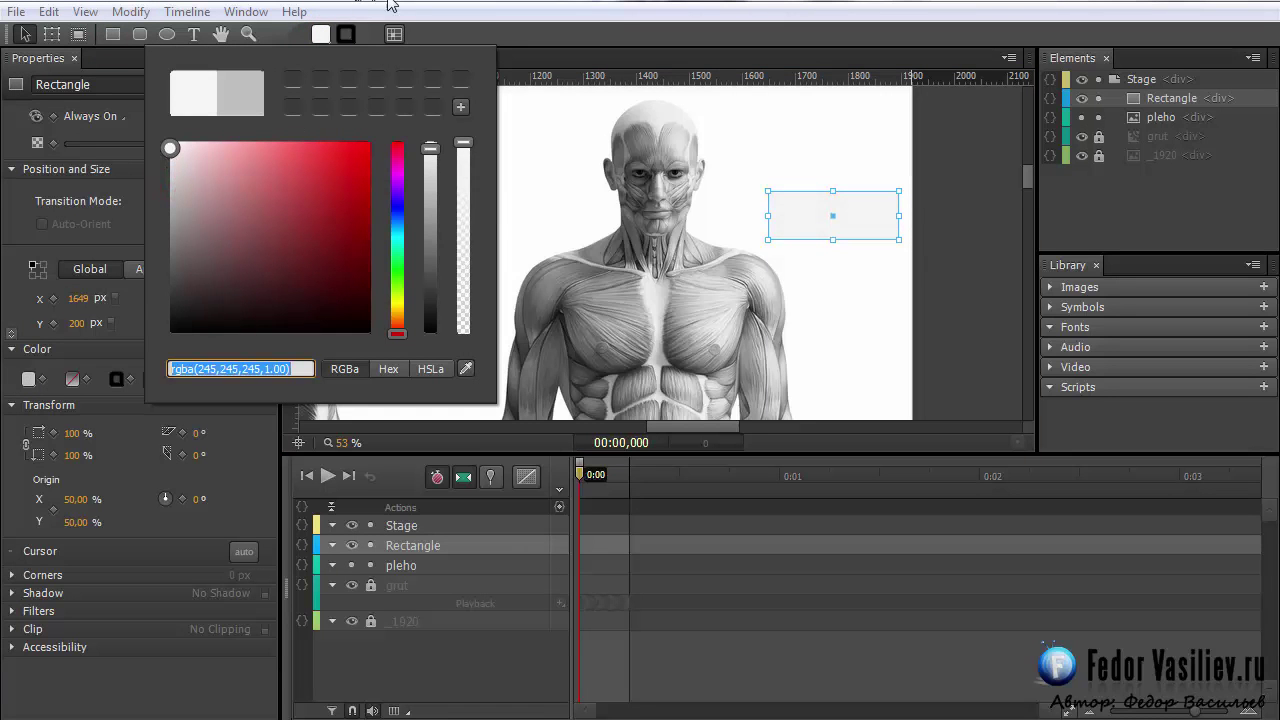
pyautogui.click(390, 5)
pyautogui.click(174, 379)
pyautogui.click(186, 426)
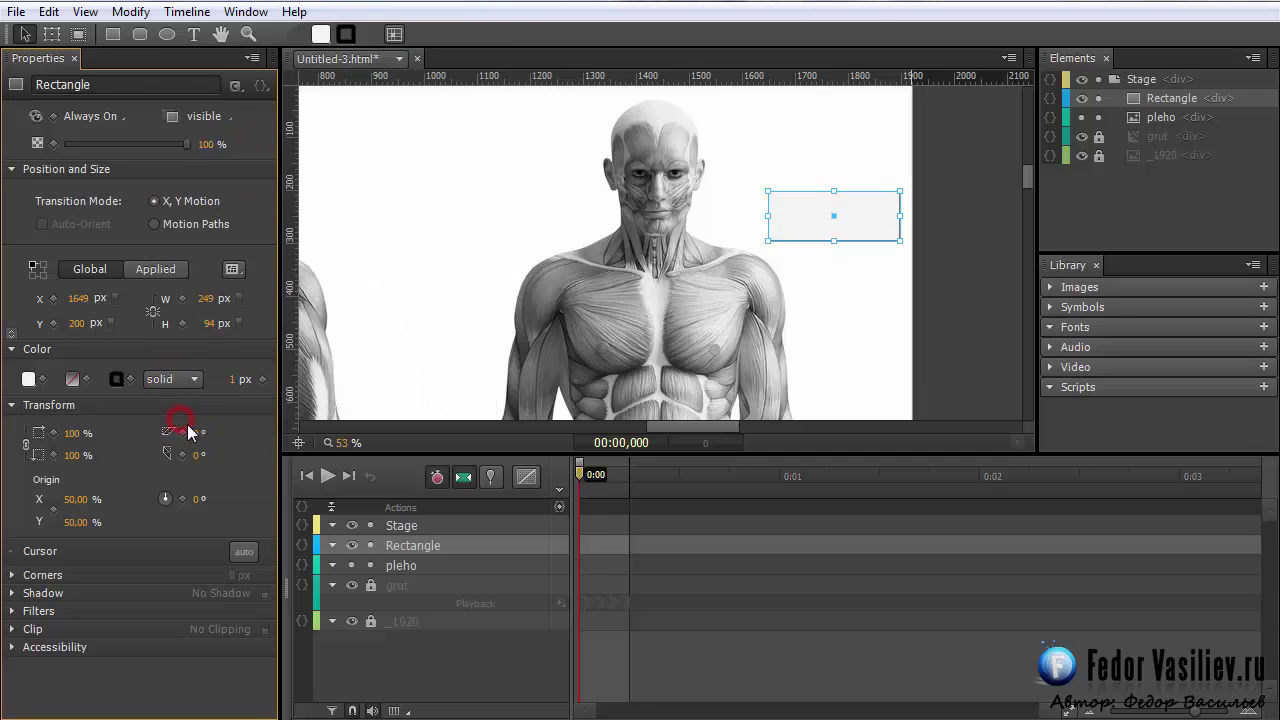
pyautogui.click(116, 380)
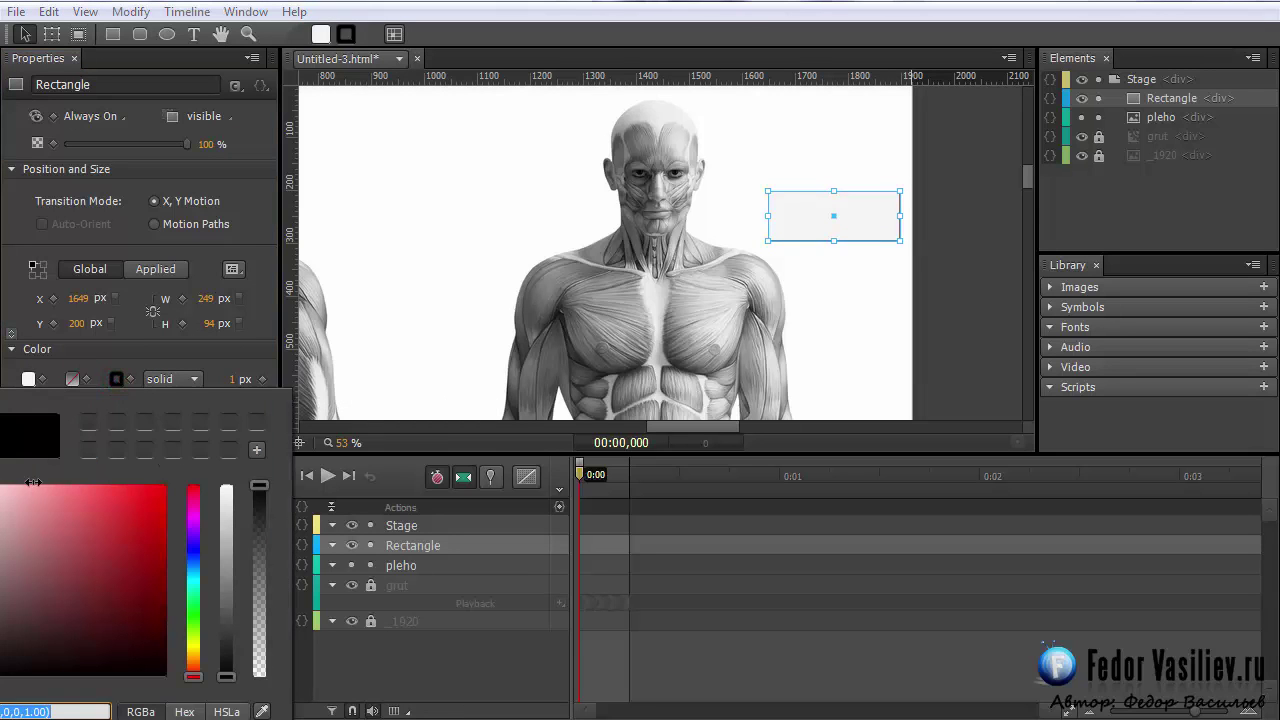
pyautogui.click(818, 317)
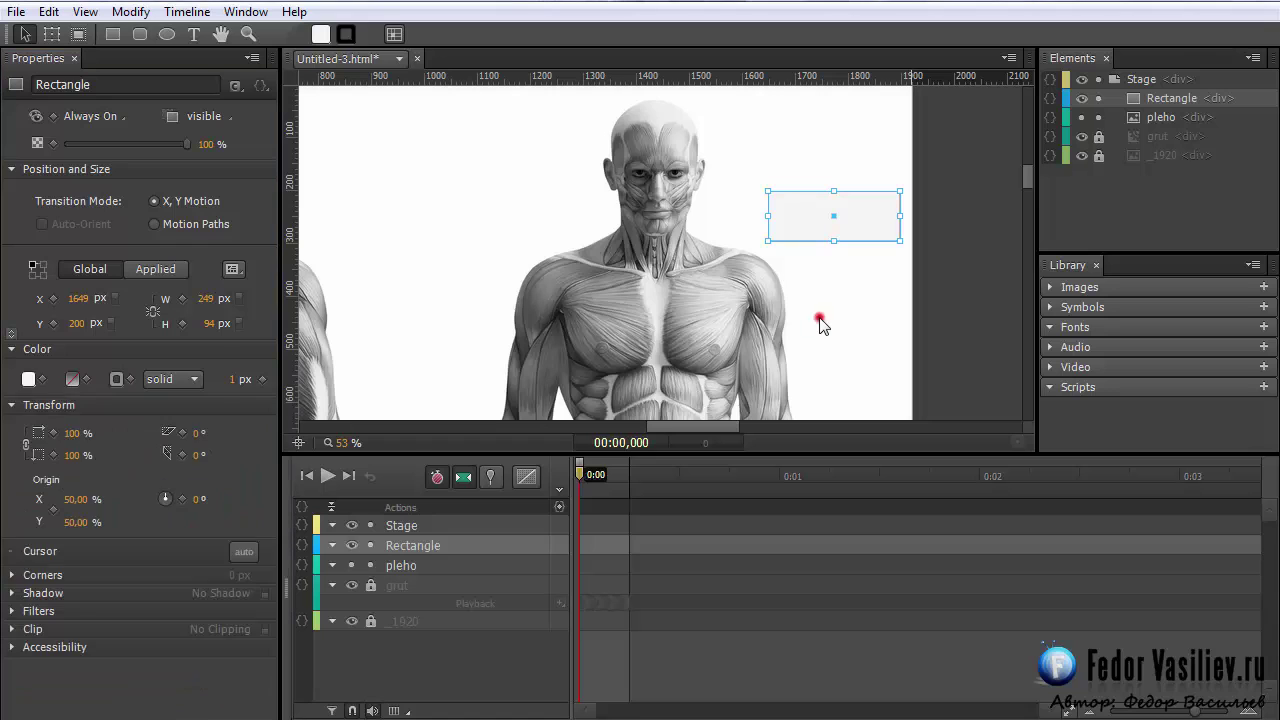
pyautogui.click(827, 266)
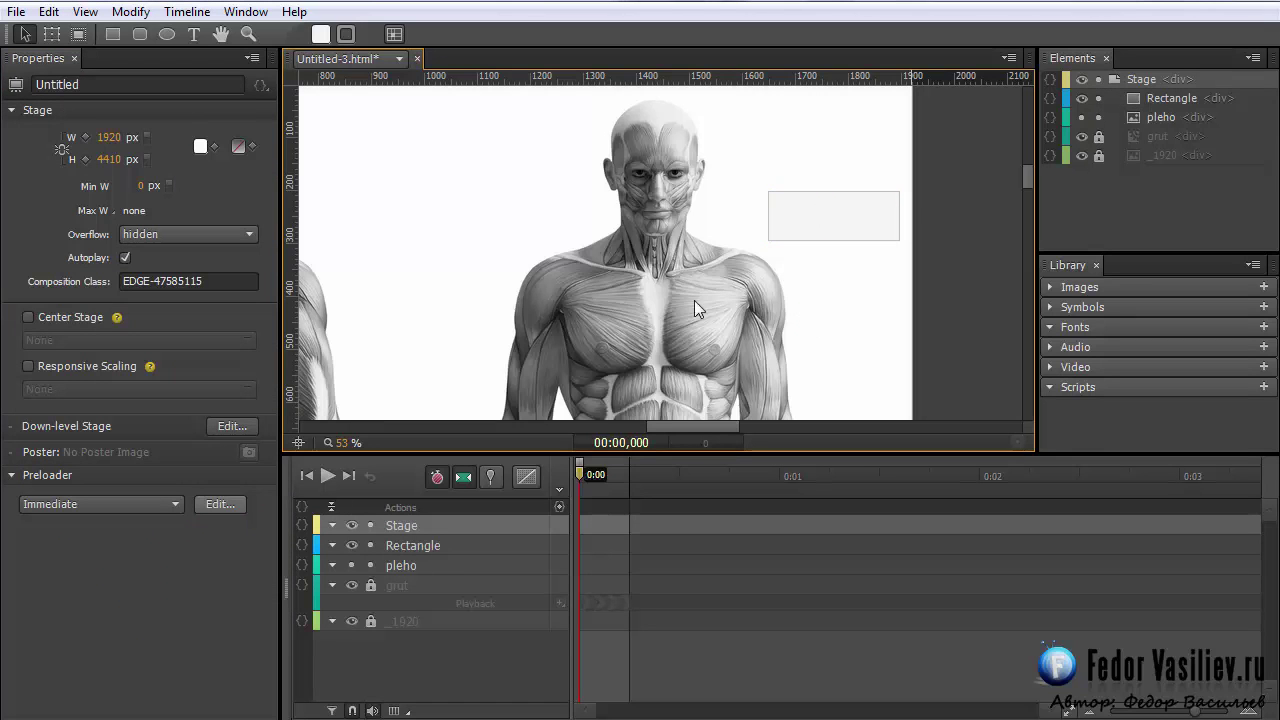
# Add a text element over the rectangle, matching its size, that reads Грудь
pyautogui.click(194, 34)
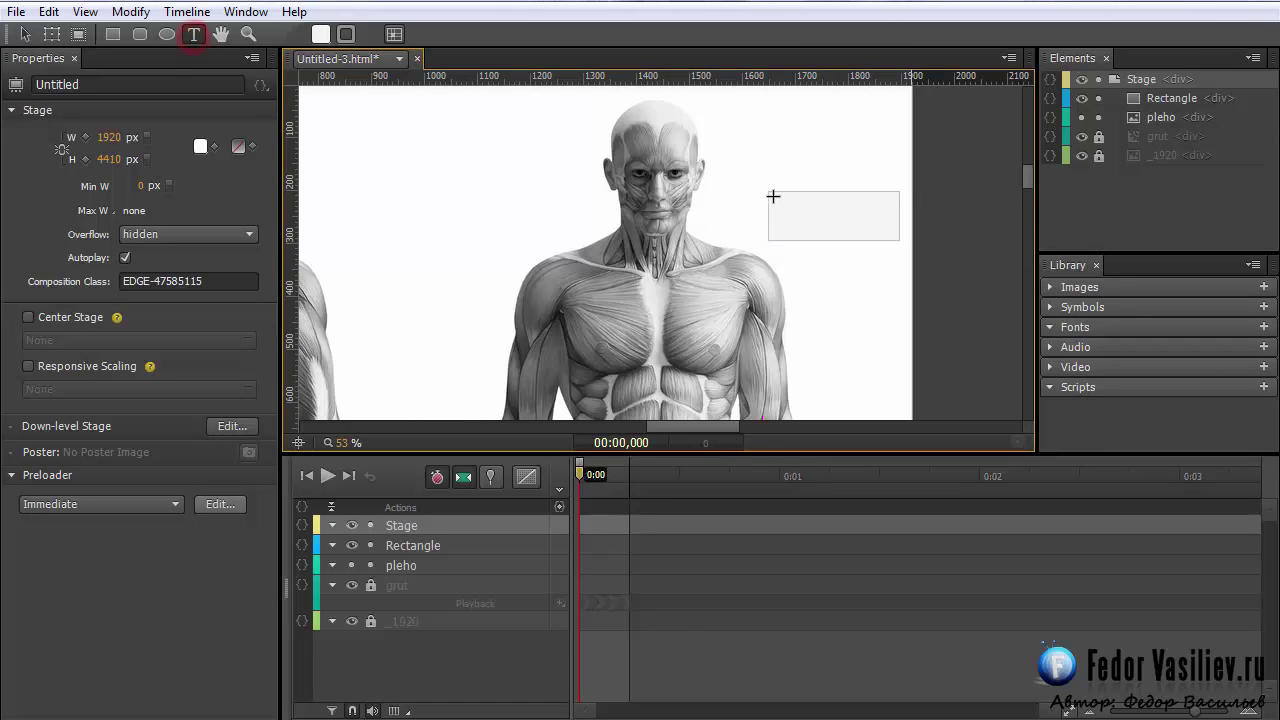
pyautogui.moveTo(768, 190); pyautogui.dragTo(898, 240)
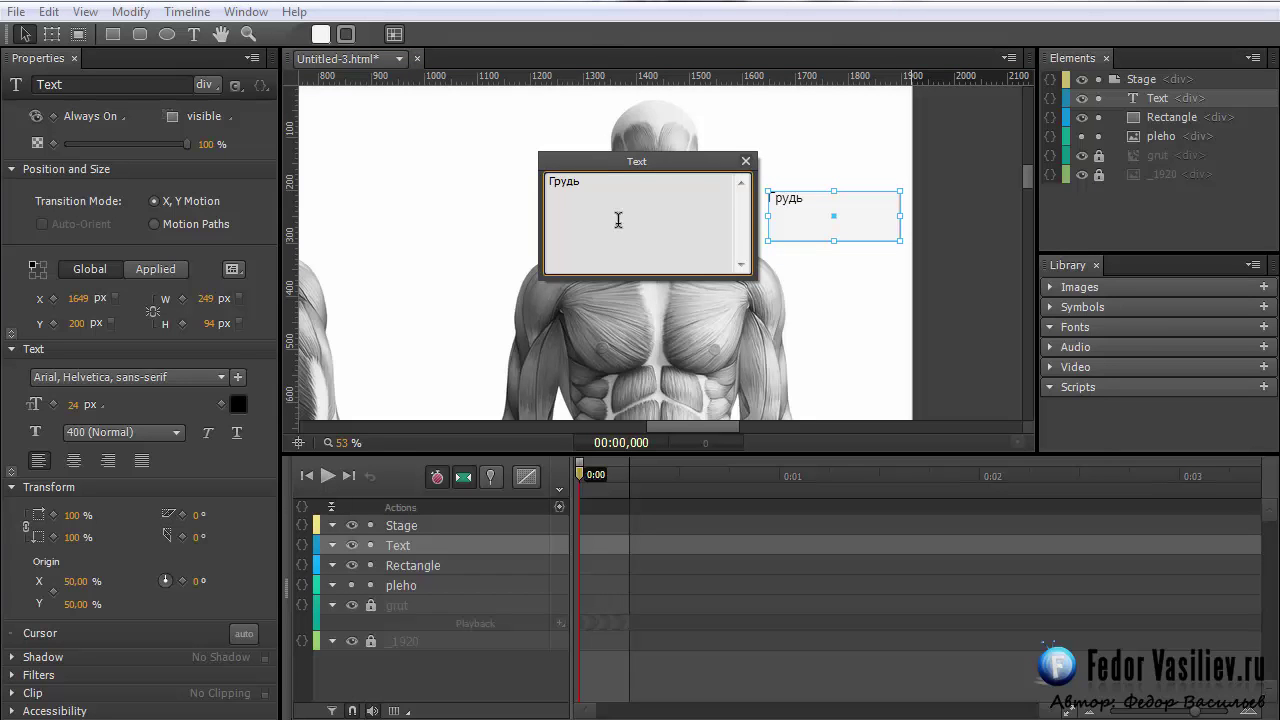
pyautogui.click(84, 455)
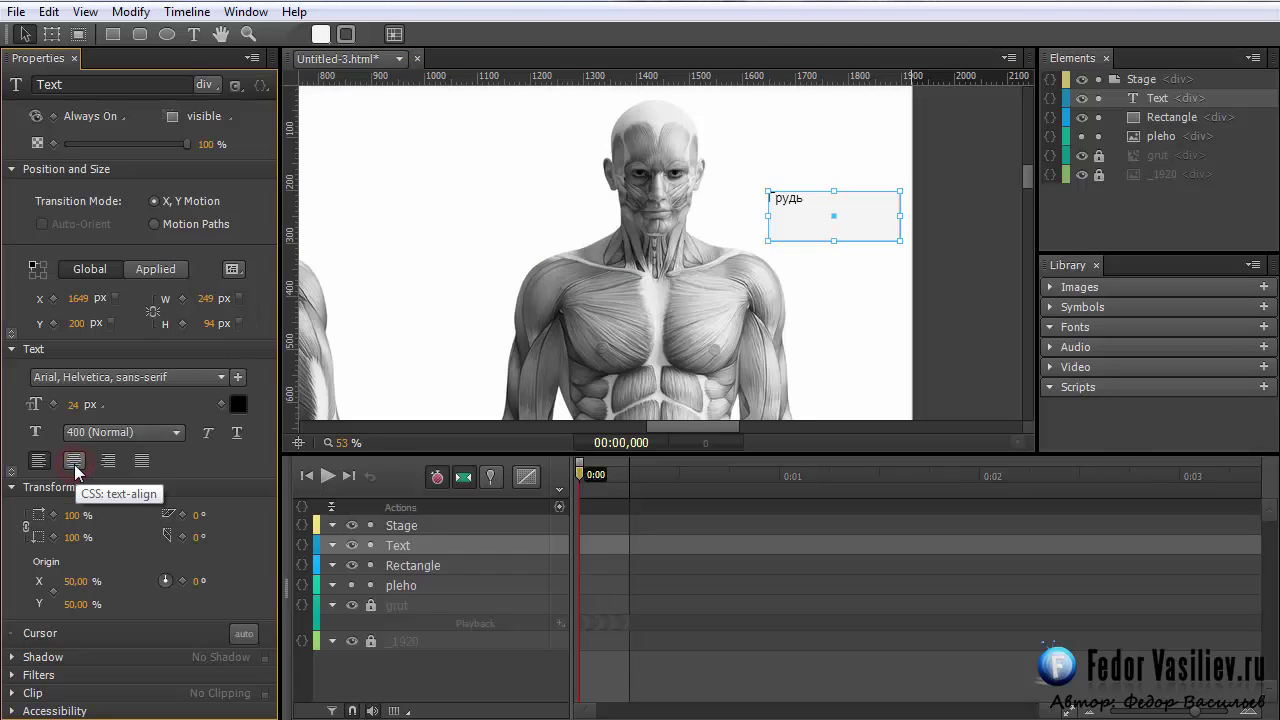
# Format the Грудь text as Verdana, Geneva, sans-serif at 69 px with centered alignment
pyautogui.click(95, 377)
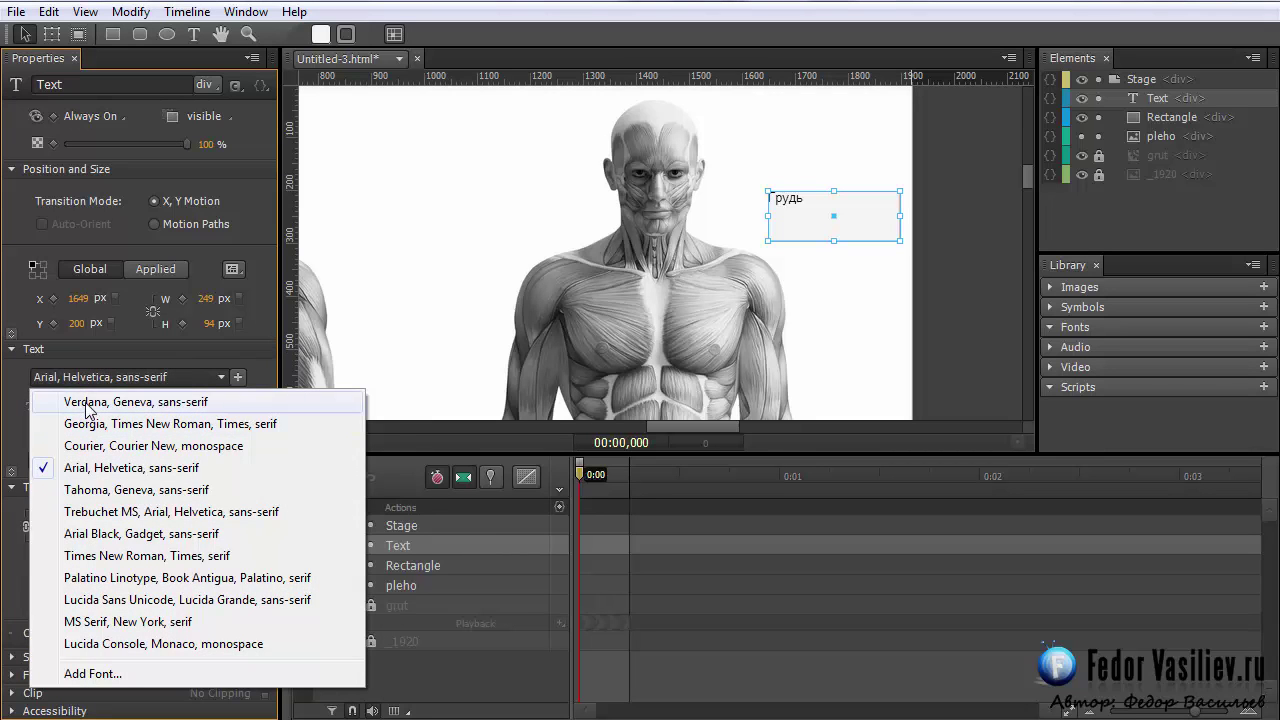
pyautogui.click(88, 404)
pyautogui.moveTo(70, 410); pyautogui.dragTo(85, 452)
pyautogui.click(73, 461)
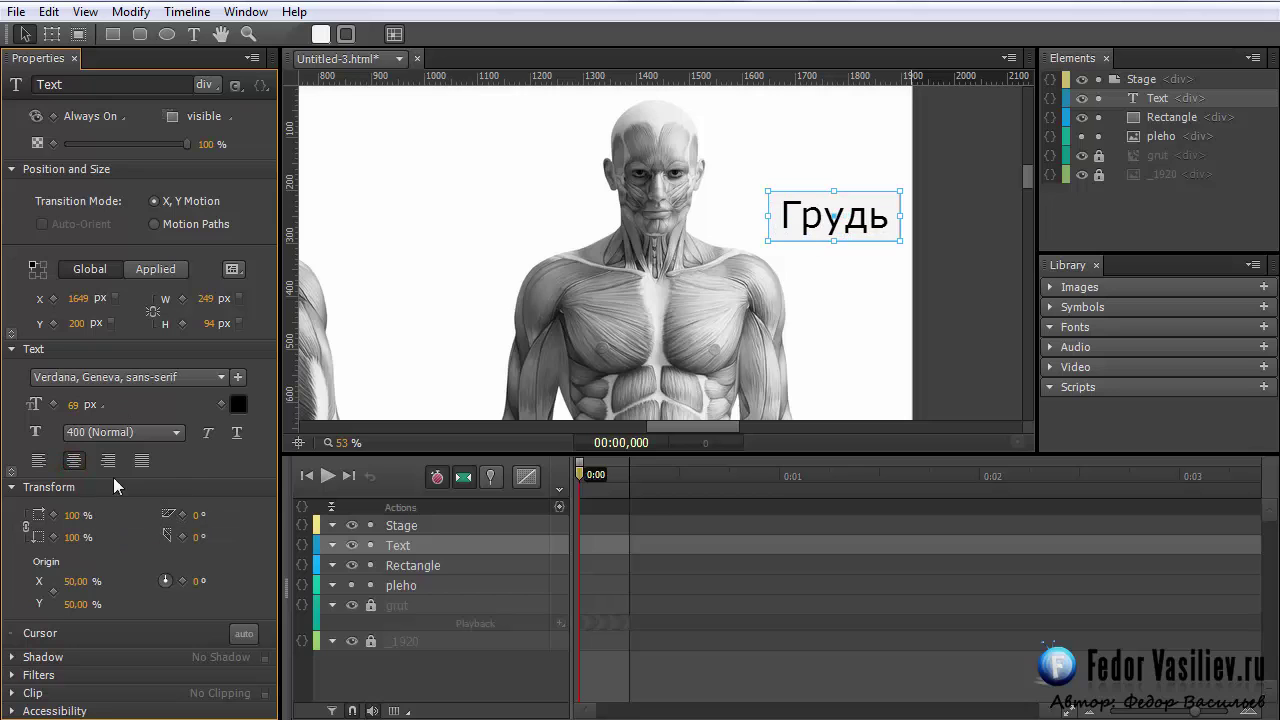
# Set the Грудь text's line height to 73 px
pyautogui.click(11, 487)
pyautogui.click(11, 471)
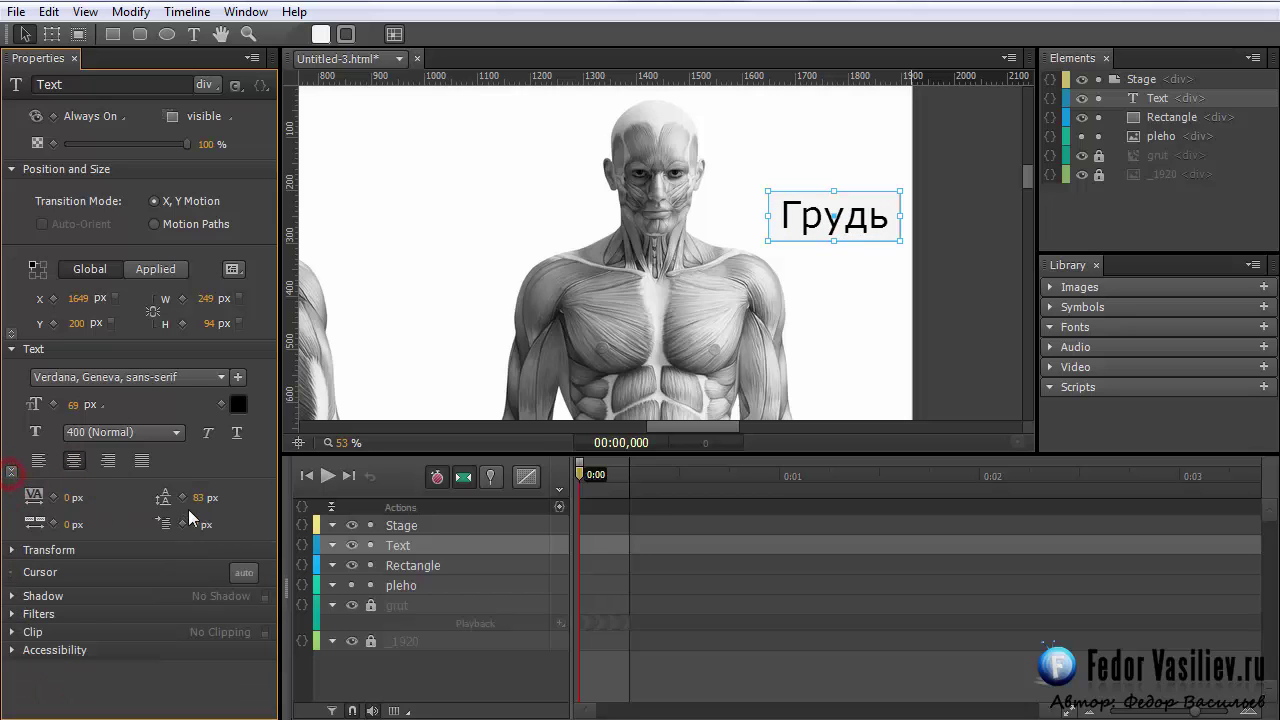
pyautogui.moveTo(200, 497); pyautogui.dragTo(186, 494)
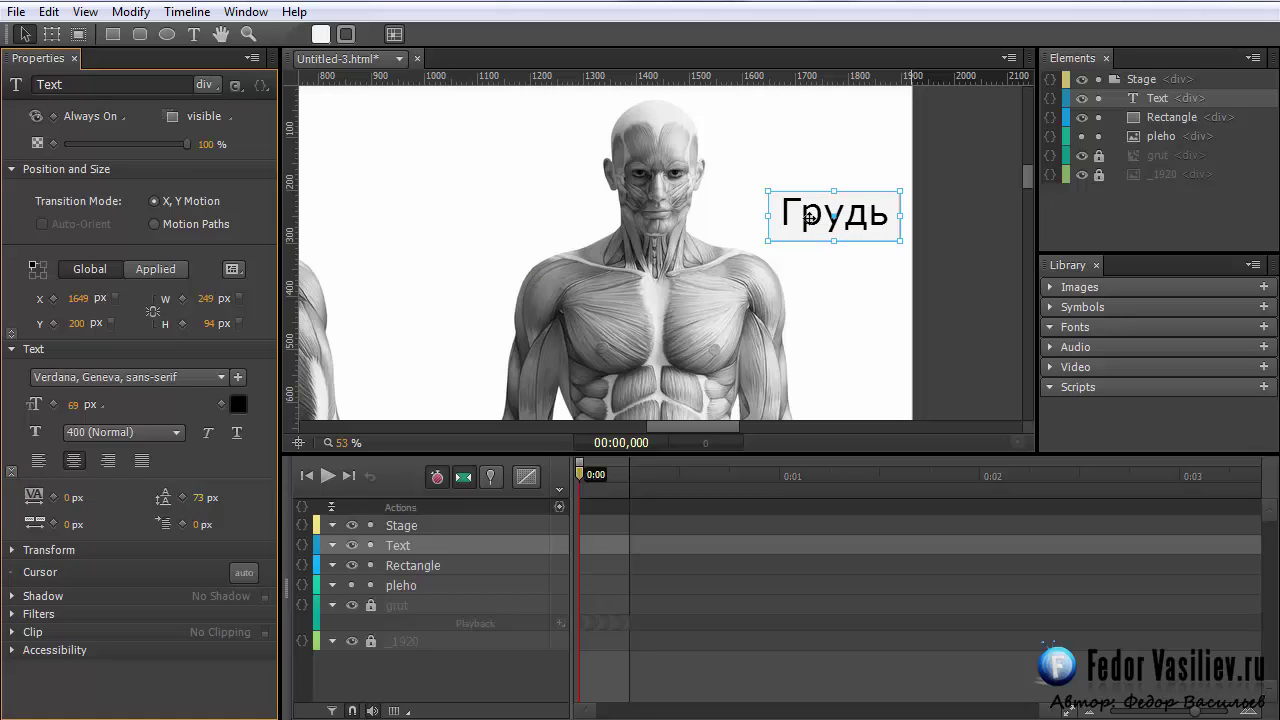
# Duplicate the rectangle behind the Грудь text
pyautogui.click(1164, 118)
pyautogui.rightClick(1164, 118)
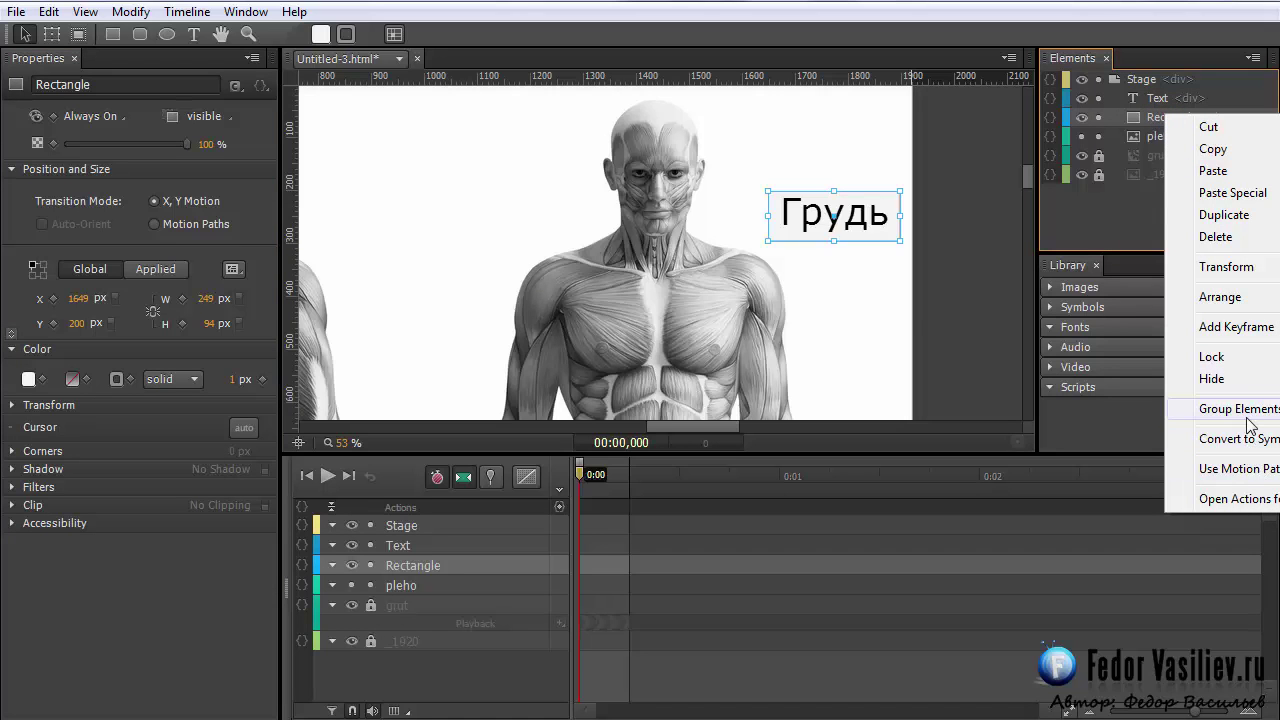
pyautogui.click(1228, 216)
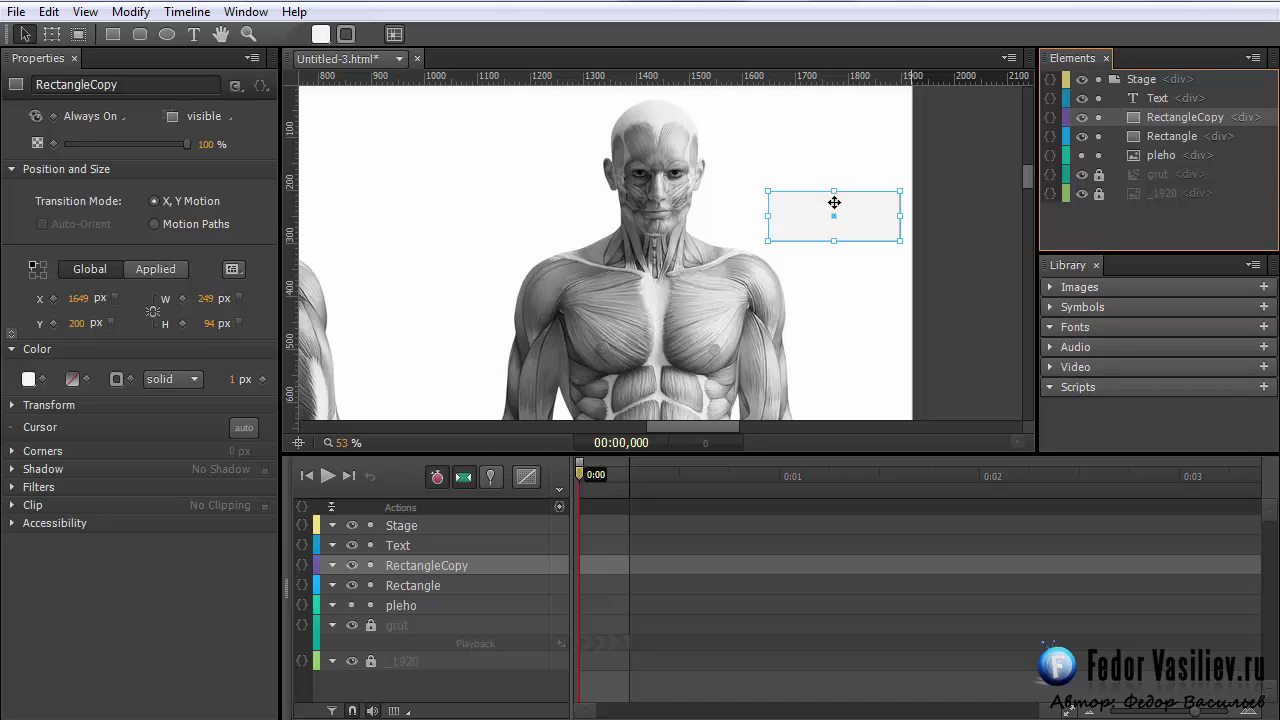
# Convert the text and both rectangles into one symbol named k1 with timeline autoplay enabled
pyautogui.click(1163, 138)
pyautogui.keyDown('shift'); pyautogui.click(1141, 98); pyautogui.keyUp('shift')
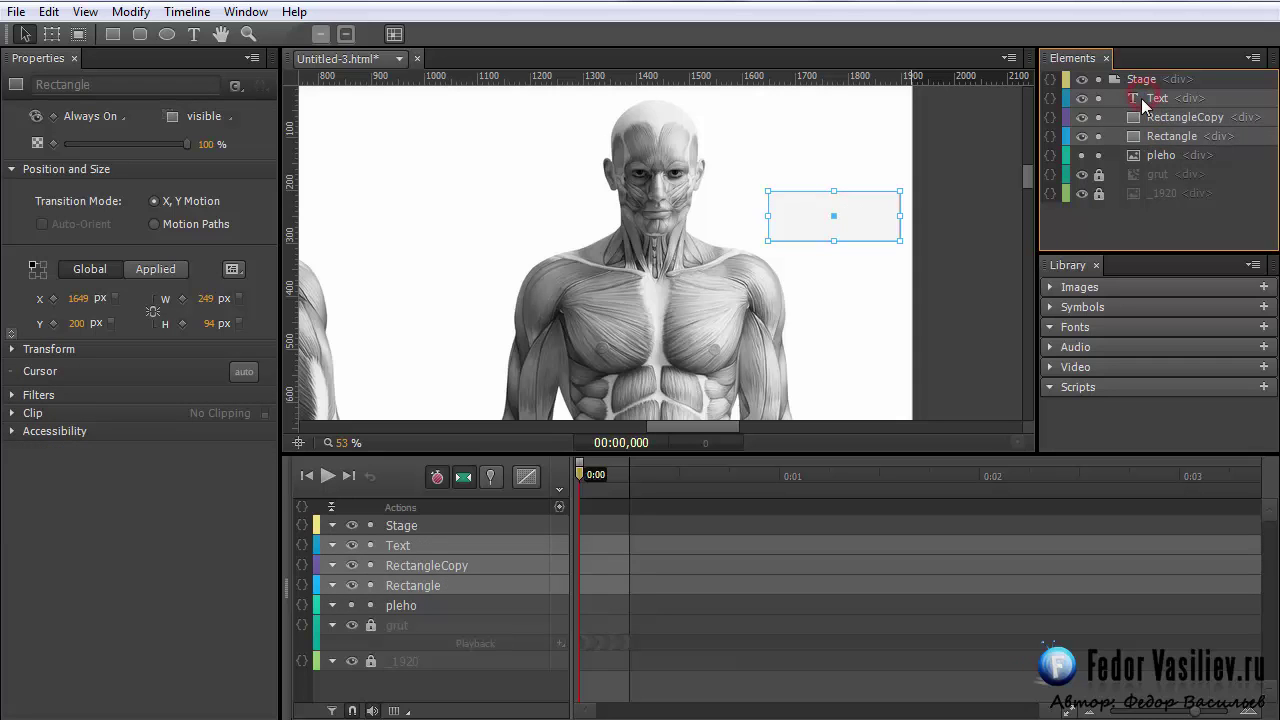
pyautogui.rightClick(1141, 98)
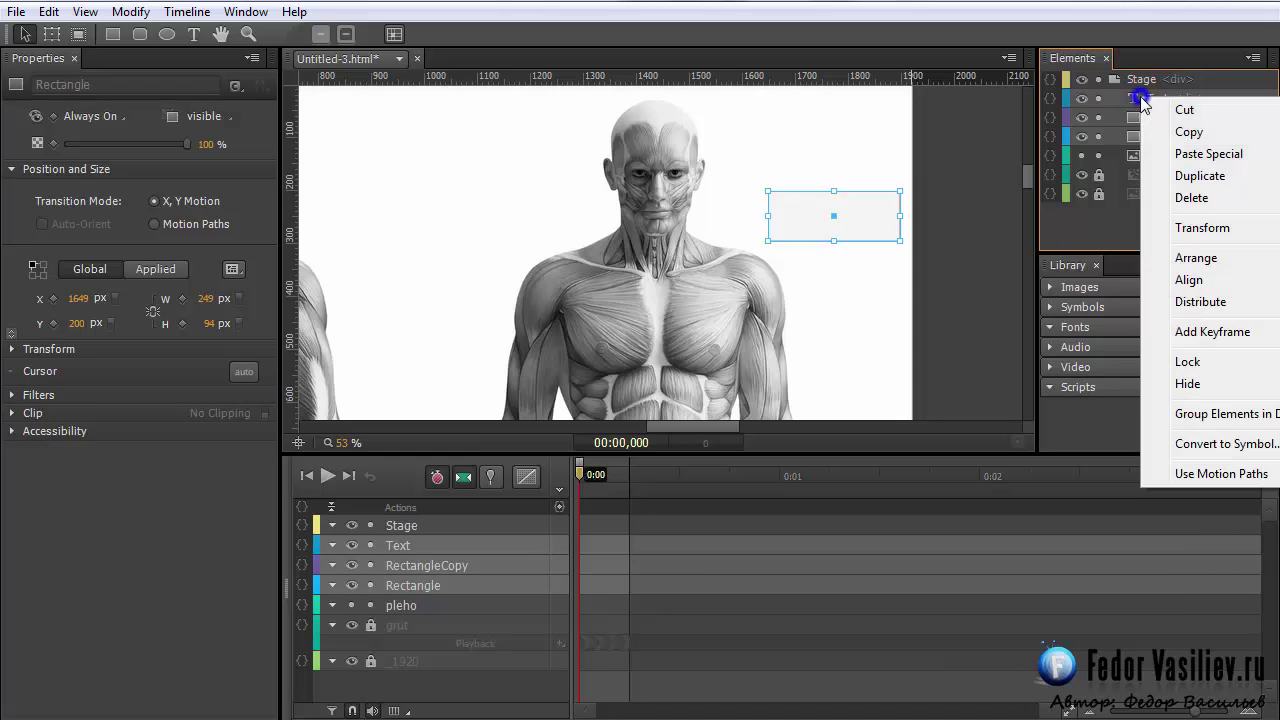
pyautogui.click(1210, 444)
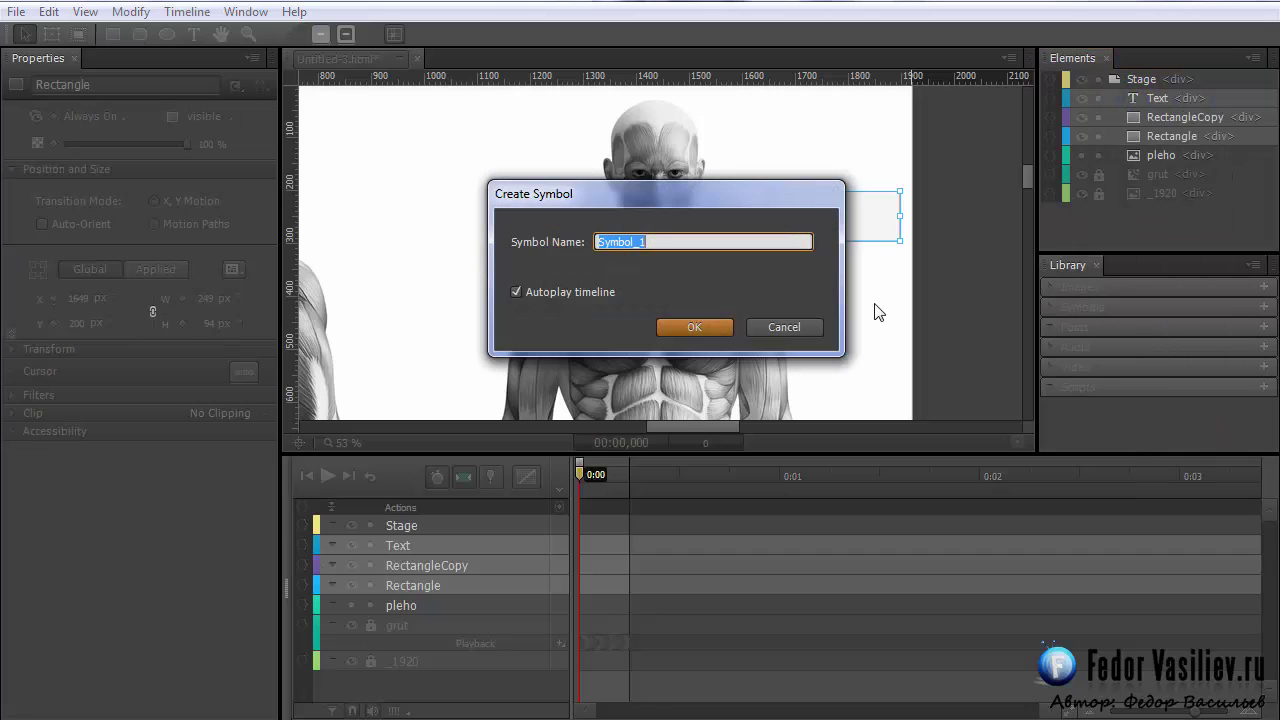
pyautogui.write('k1')
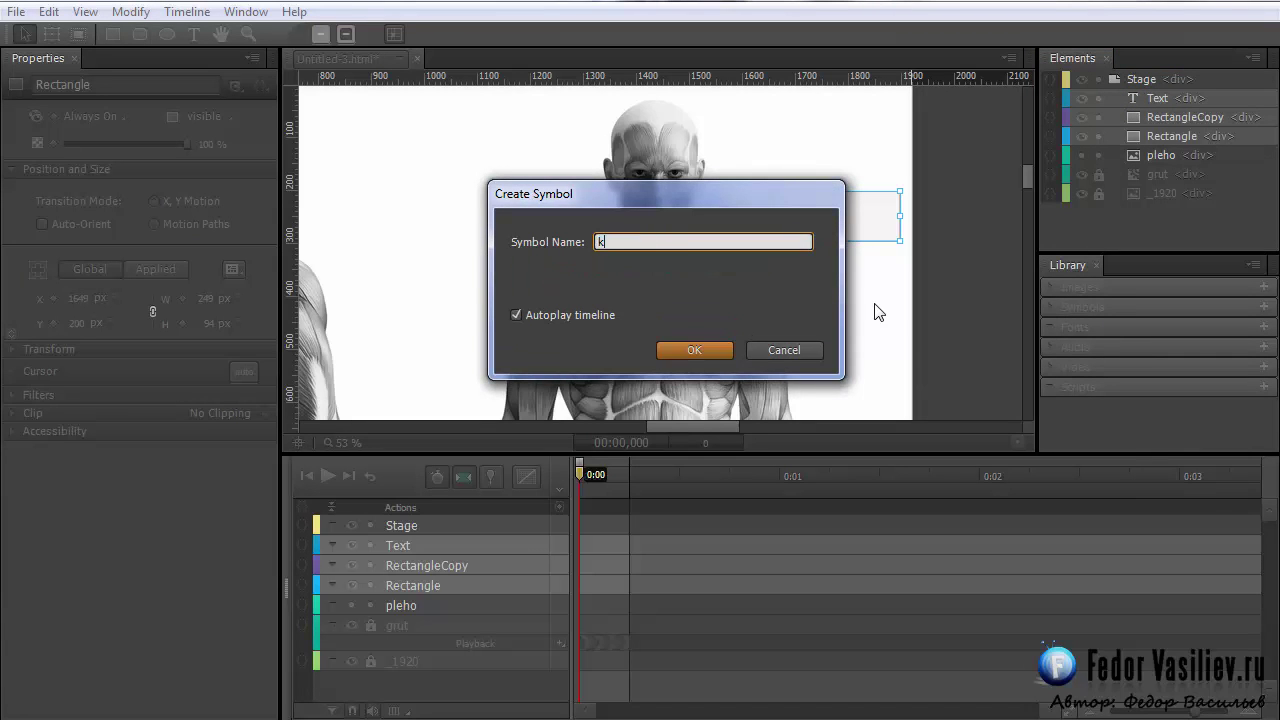
pyautogui.press('Return')
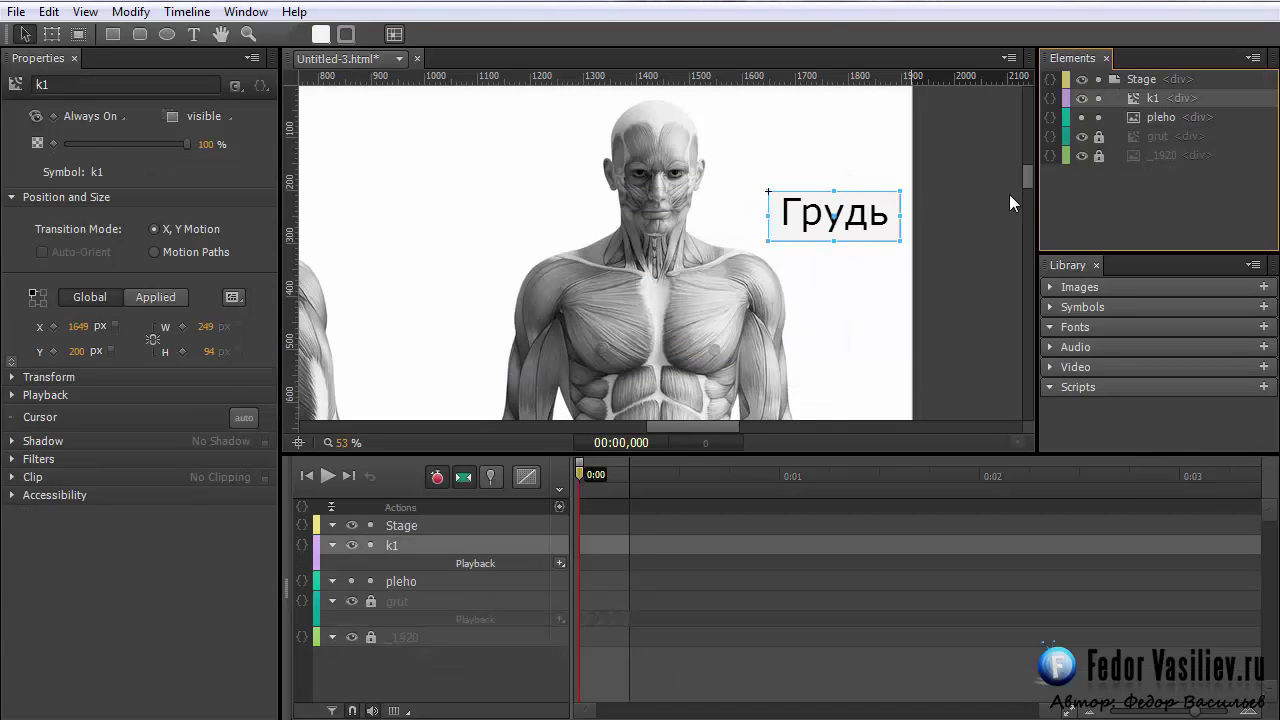
# Open the k1 symbol for editing and fill RectangleCopy with light green, rgba(189,255,164,1.00)
pyautogui.doubleClick(1138, 98)
pyautogui.click(1147, 118)
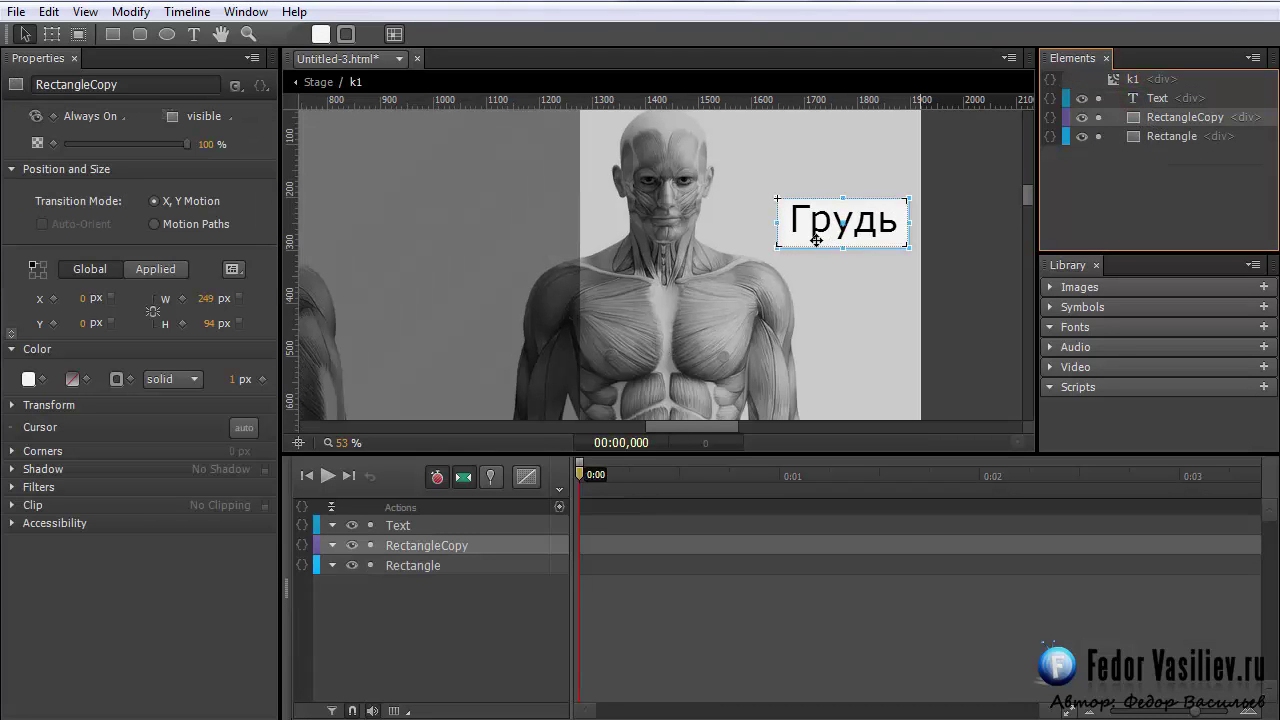
pyautogui.click(320, 34)
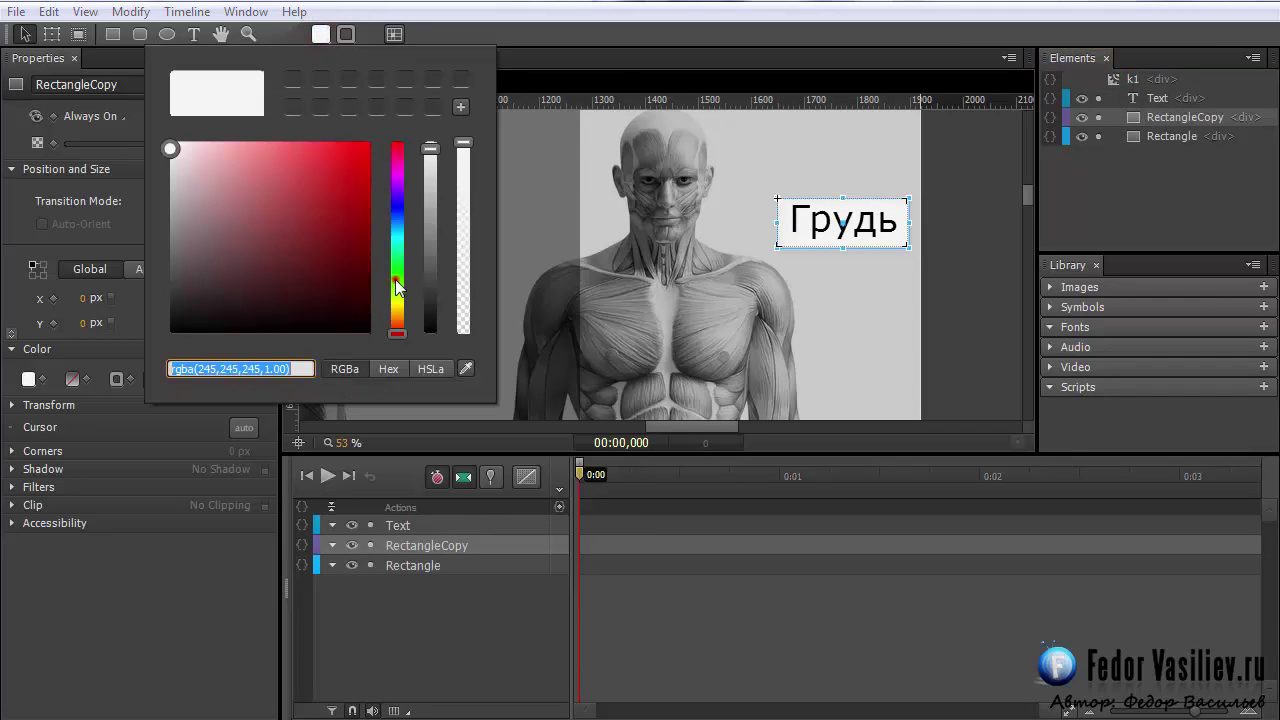
pyautogui.moveTo(397, 288); pyautogui.dragTo(397, 279)
pyautogui.moveTo(363, 202)
pyautogui.mouseDown()
pyautogui.moveTo(200, 129)
pyautogui.moveTo(241, 142)
pyautogui.mouseUp()
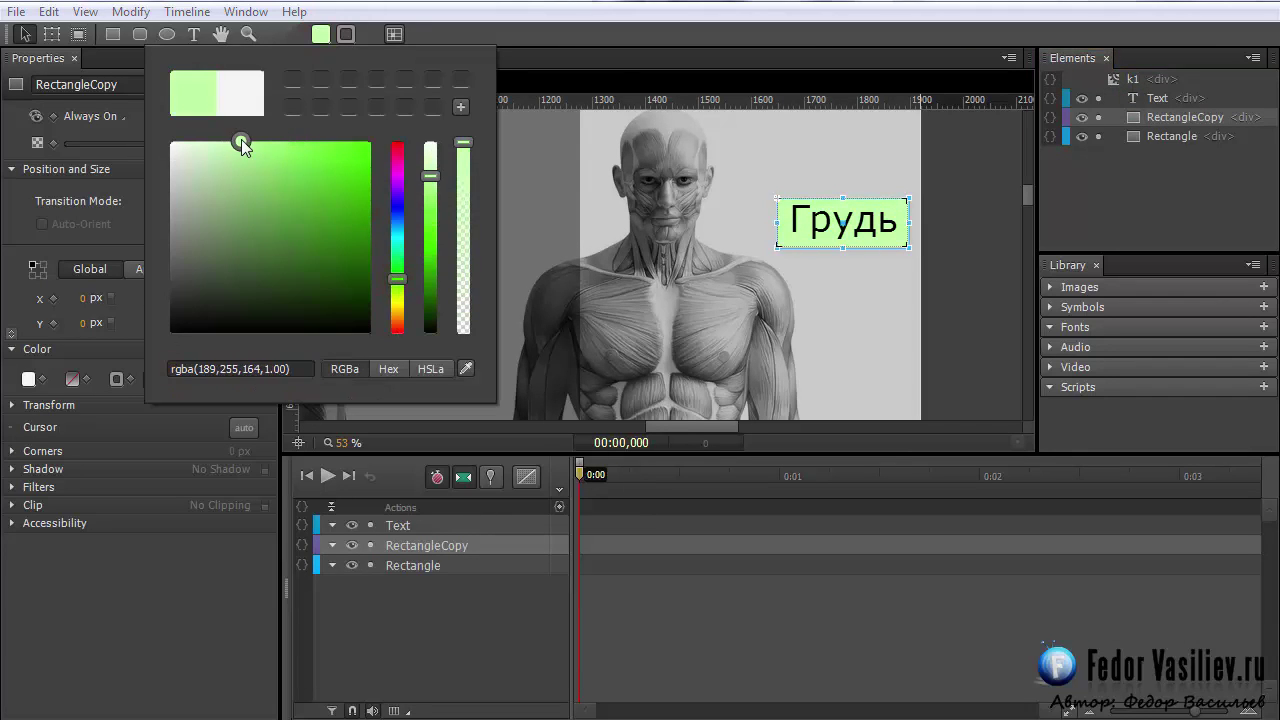
pyautogui.click(566, 470)
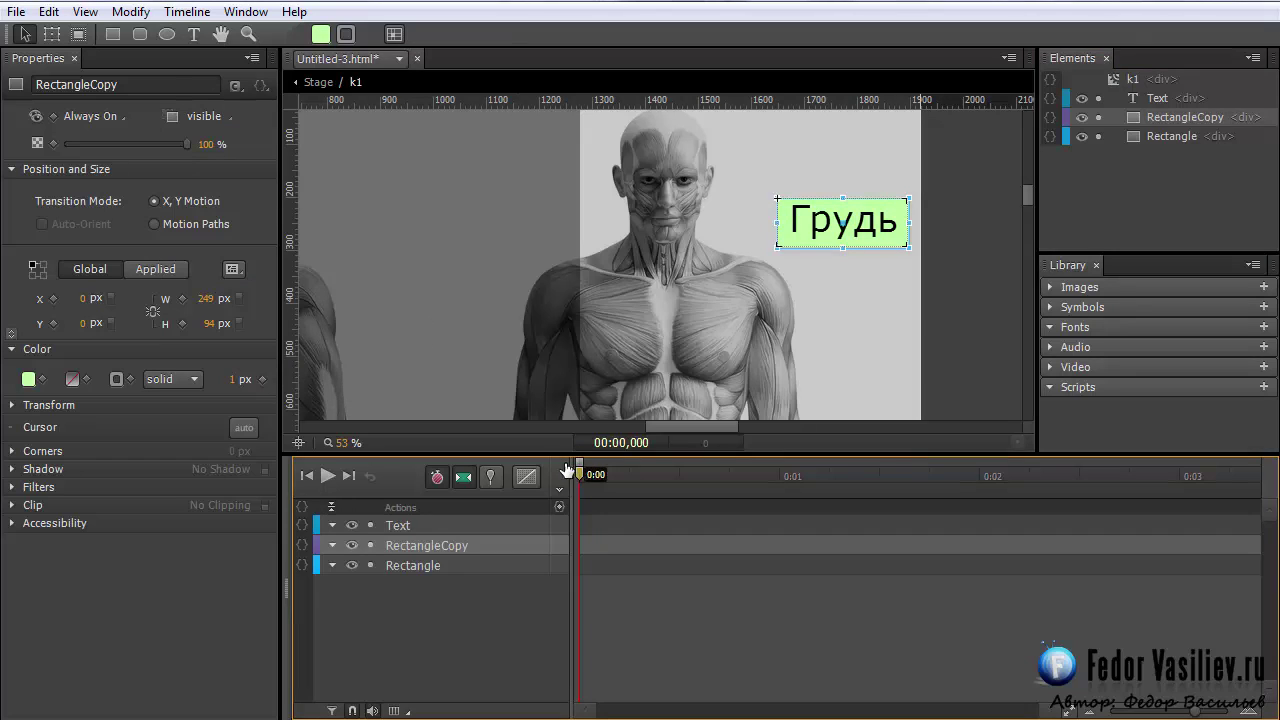
# Add a trigger at 0:00 in the k1 timeline with the playback action sym.stop()
pyautogui.click(559, 507)
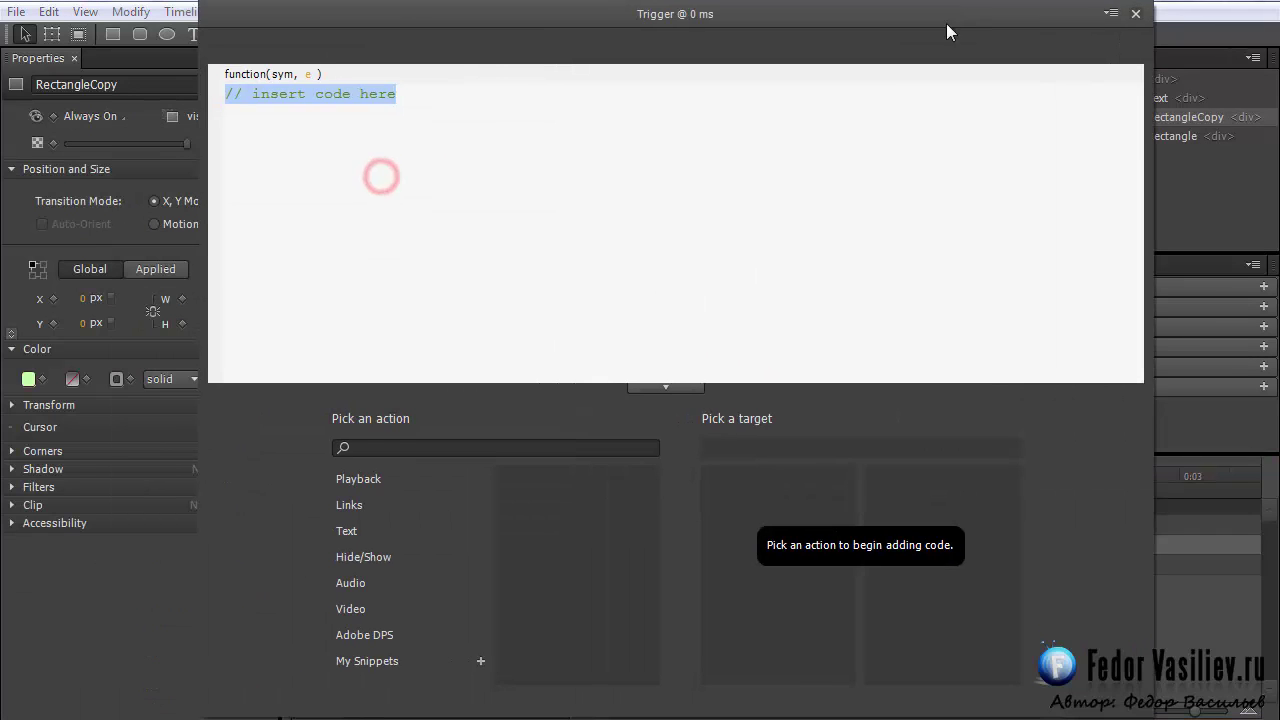
pyautogui.click(362, 479)
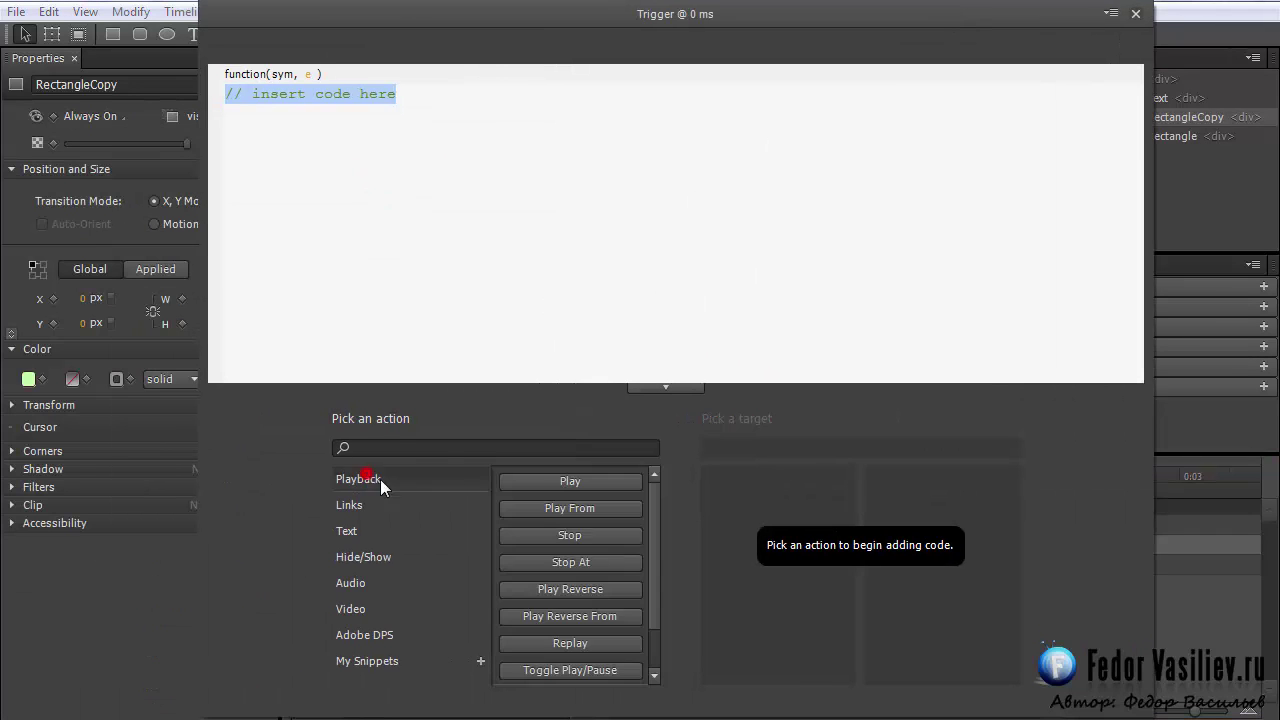
pyautogui.click(569, 535)
pyautogui.click(711, 506)
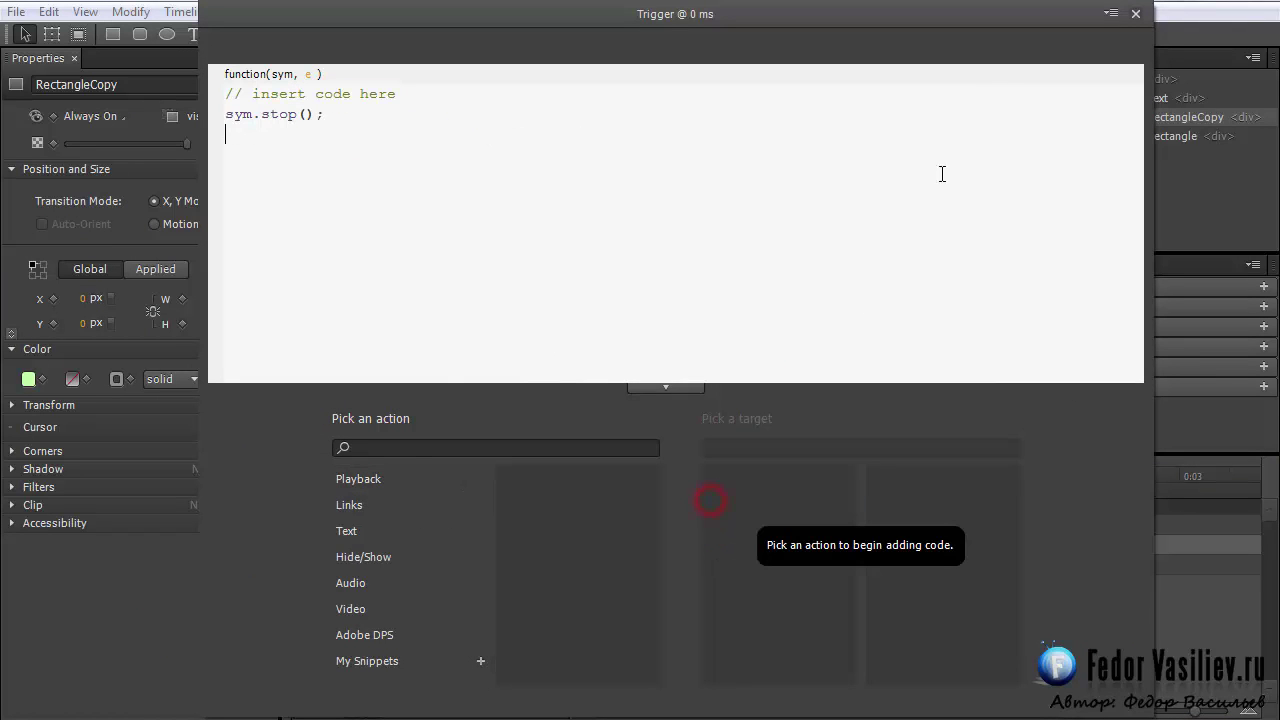
# Close the trigger code for 0:00 and activate the Transform Tool
pyautogui.click(1135, 14)
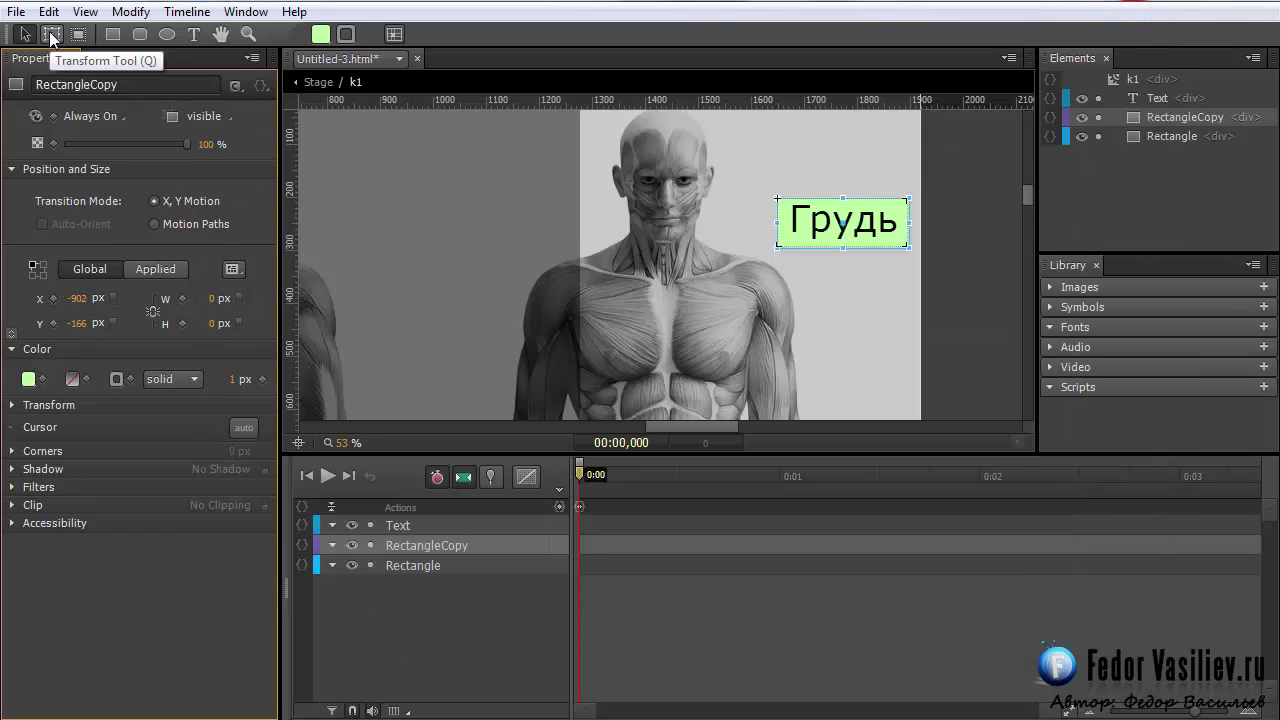
pyautogui.click(52, 36)
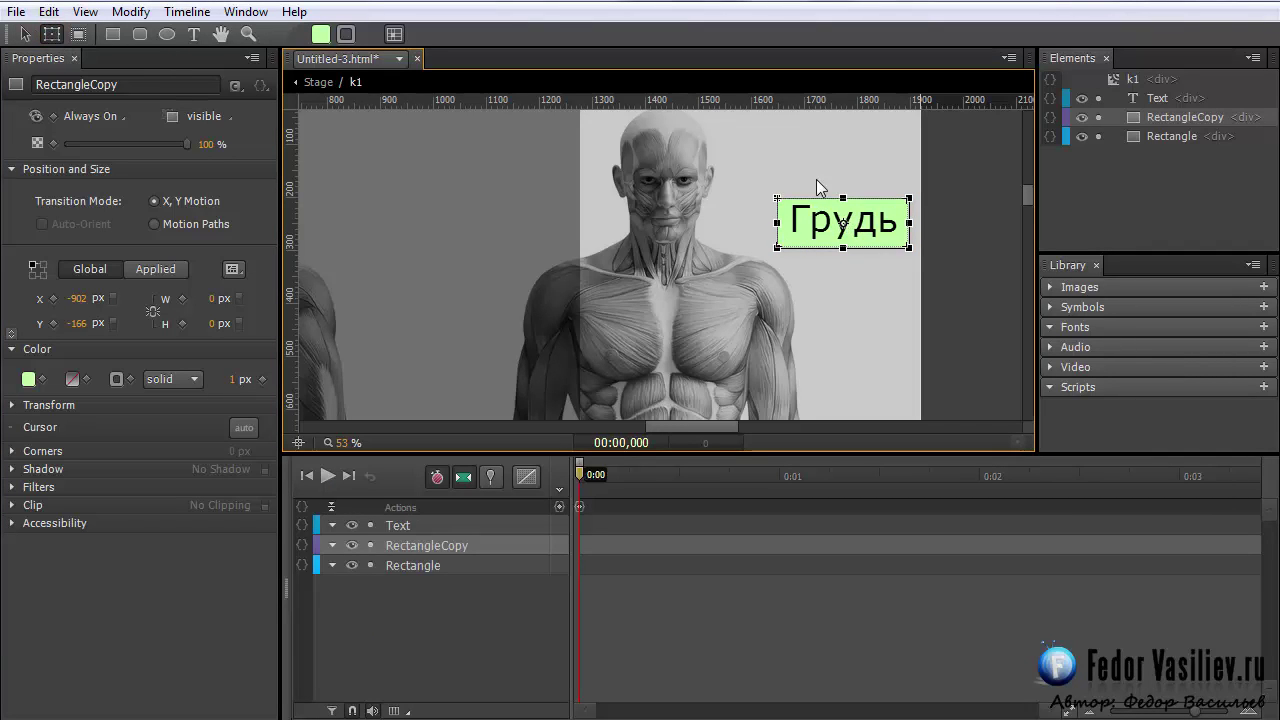
pyautogui.click(52, 35)
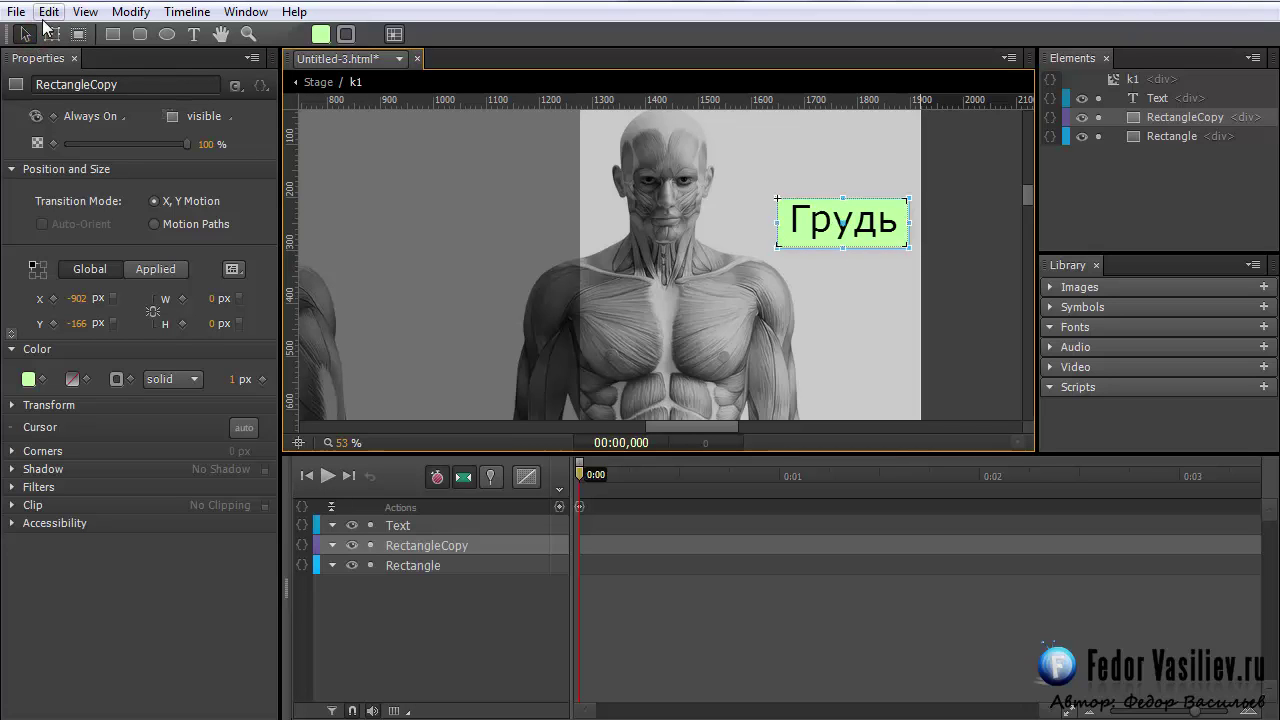
pyautogui.moveTo(837, 216); pyautogui.dragTo(820, 224)
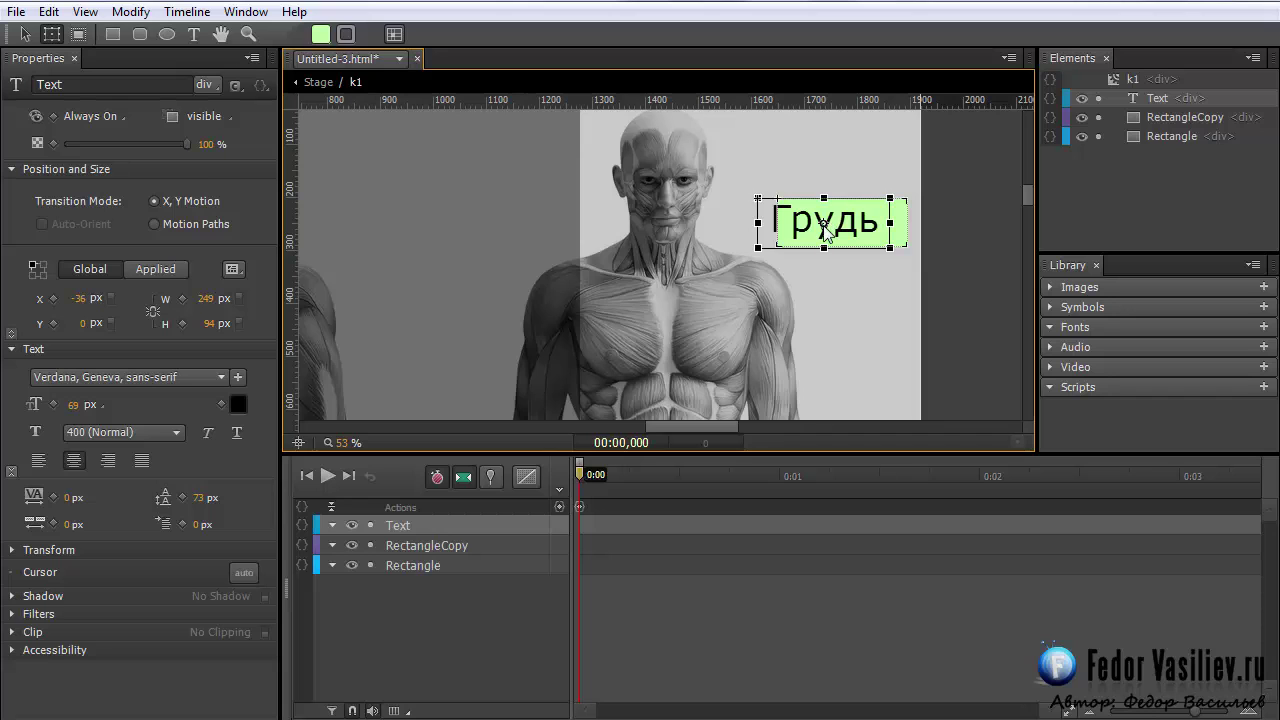
pyautogui.click(49, 12)
pyautogui.click(68, 22)
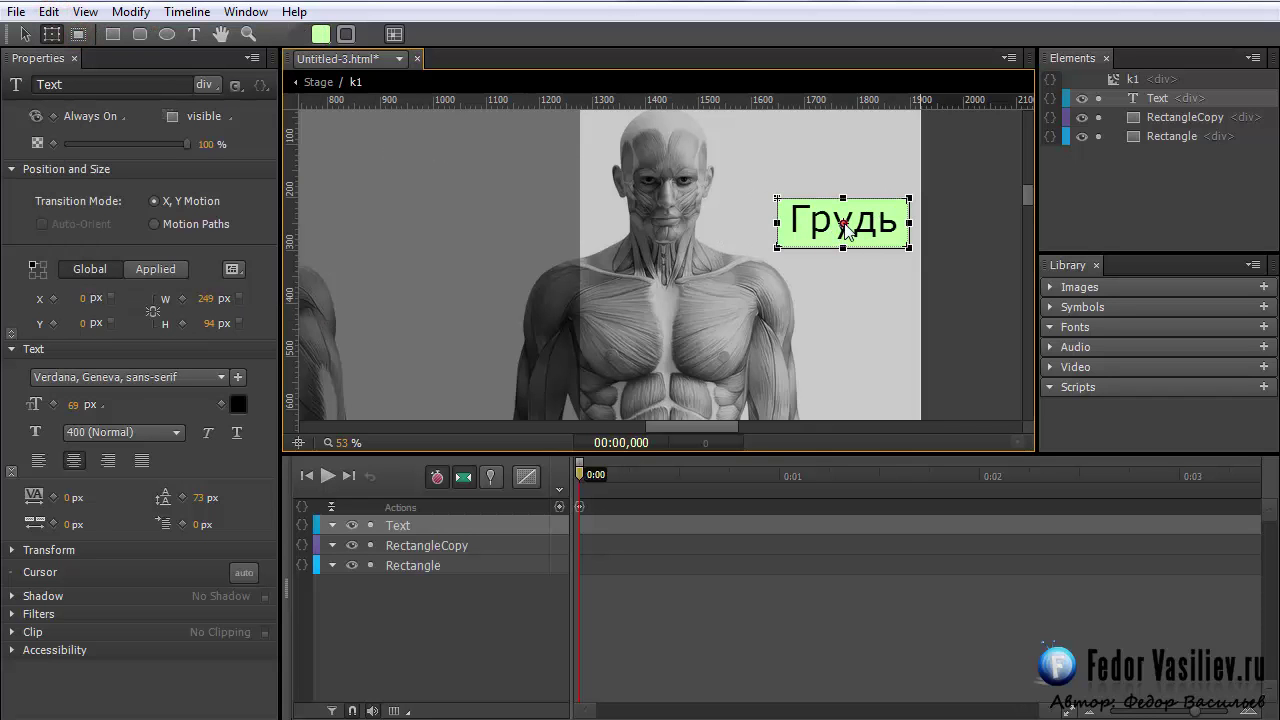
# Animate RectangleCopy's horizontal scale from 0 at 0:00,135 to 100 at 0:01, growing from its left edge
pyautogui.click(606, 545)
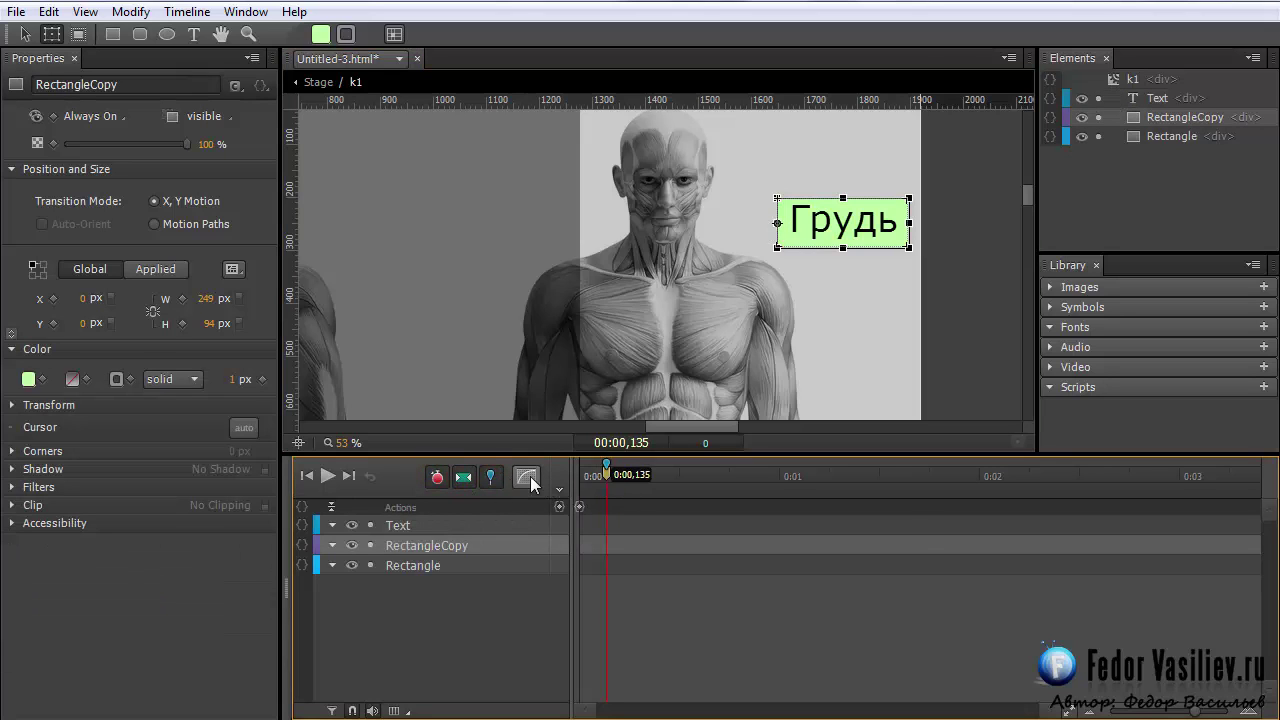
pyautogui.click(527, 476)
pyautogui.click(556, 540)
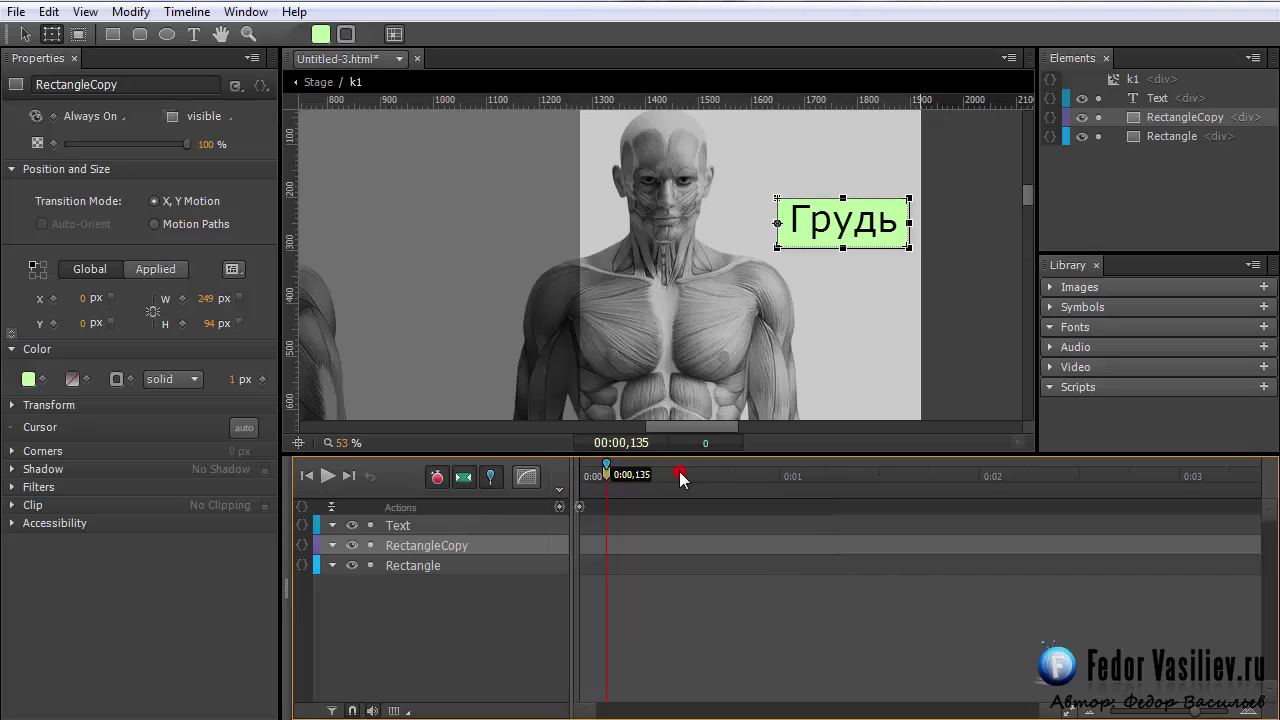
pyautogui.moveTo(606, 467); pyautogui.dragTo(786, 500)
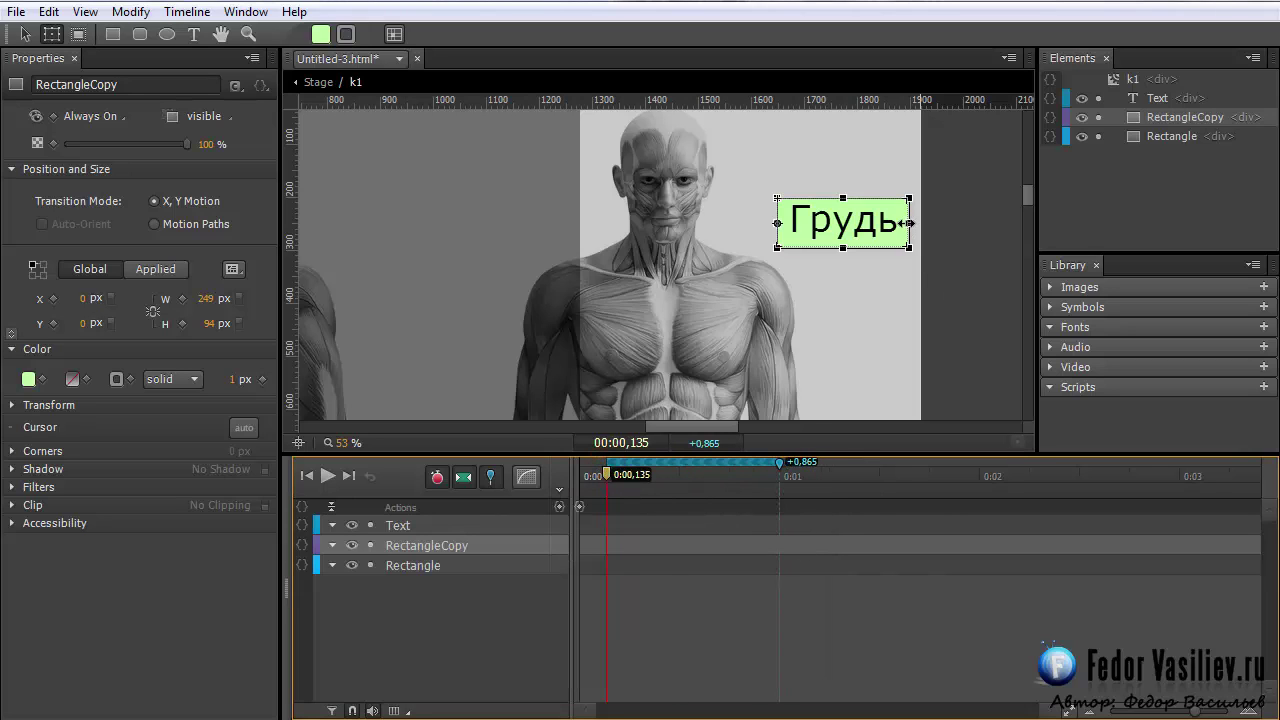
pyautogui.moveTo(907, 222); pyautogui.dragTo(776, 225)
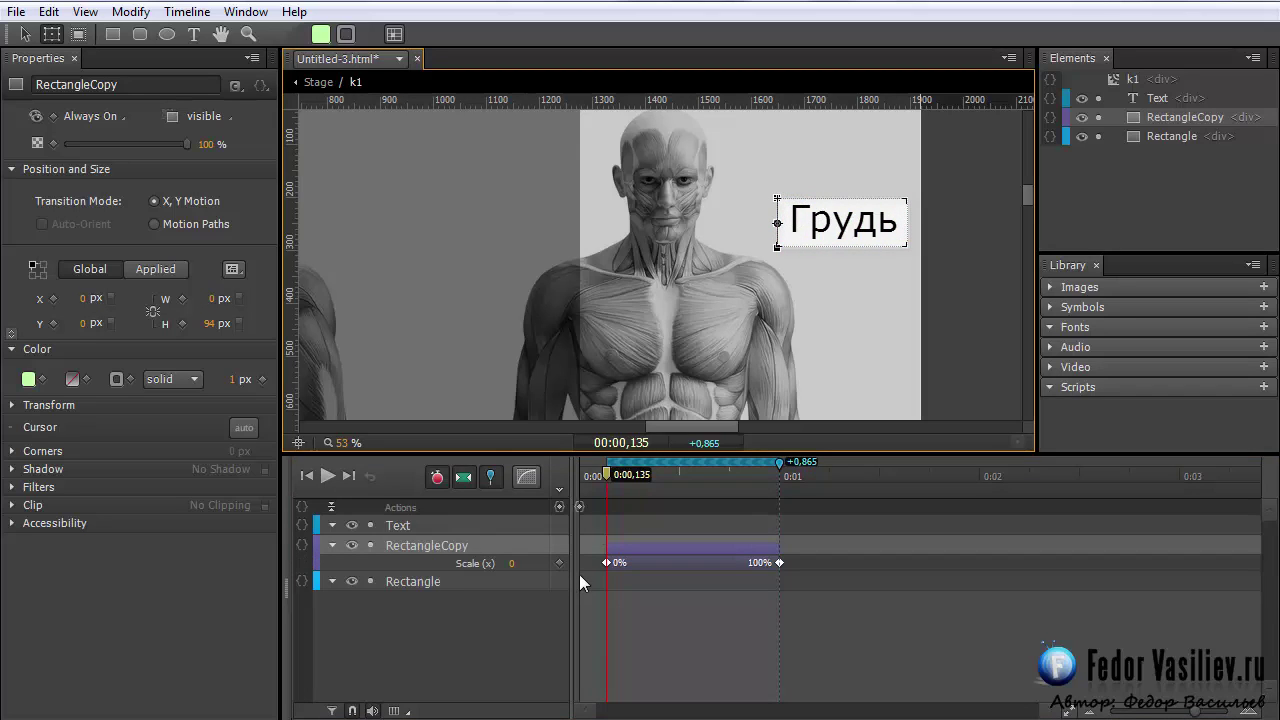
pyautogui.click(490, 477)
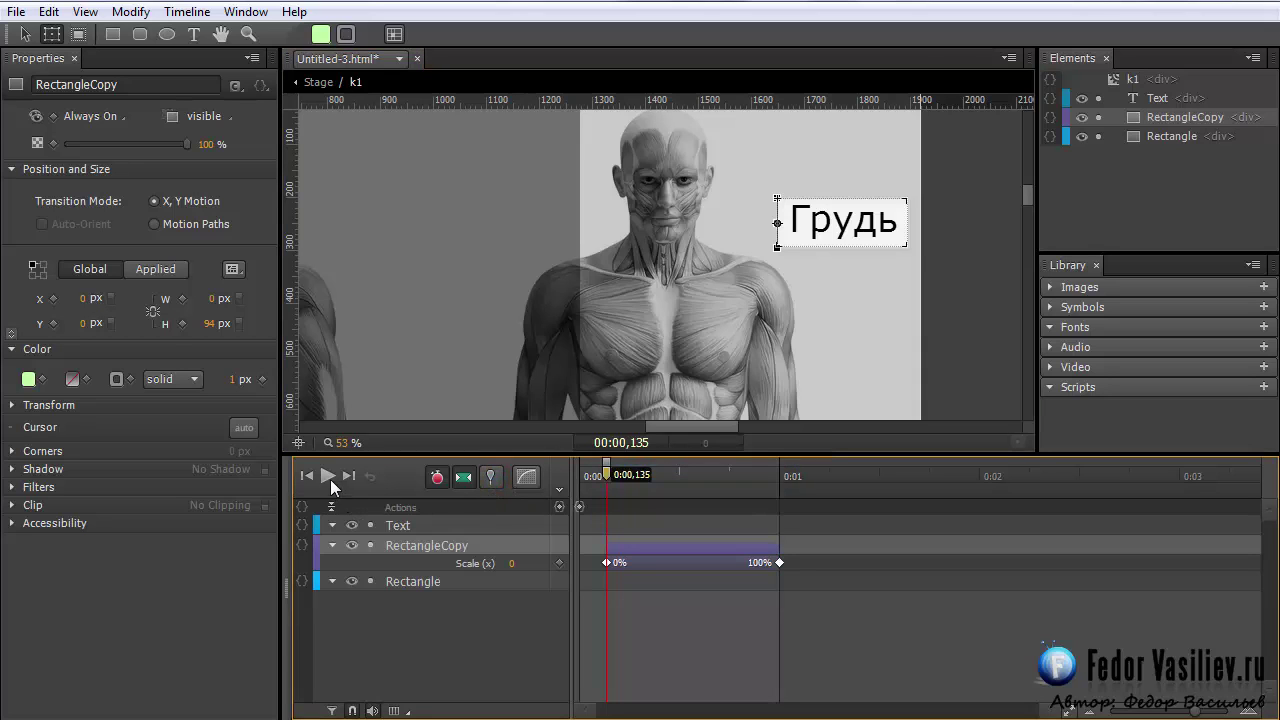
# Preview the RectangleCopy scale animation in the k1 timeline from the beginning
pyautogui.click(329, 477)
pyautogui.moveTo(645, 472); pyautogui.dragTo(581, 478)
pyautogui.click(329, 477)
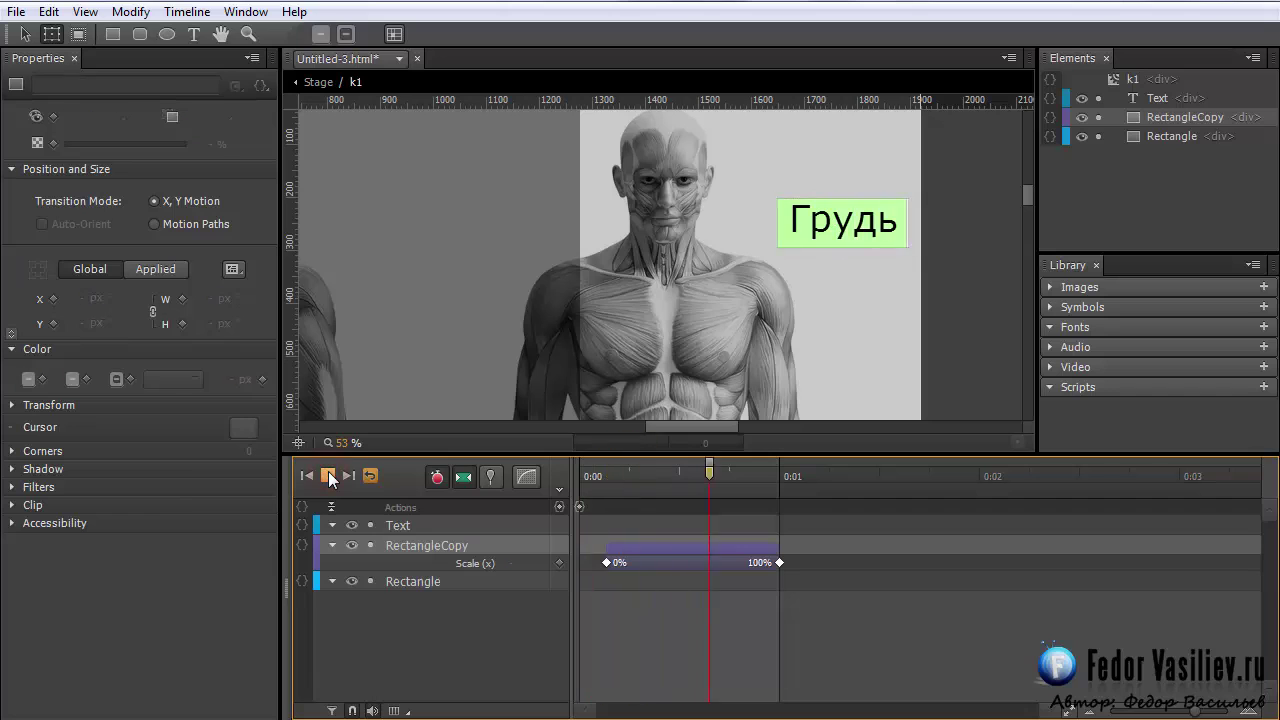
# Keyframe RectangleCopy's display as Off at 0:00 and On at 0:00,135
pyautogui.moveTo(693, 466); pyautogui.dragTo(606, 474)
pyautogui.click(90, 116)
pyautogui.click(78, 151)
pyautogui.click(426, 545)
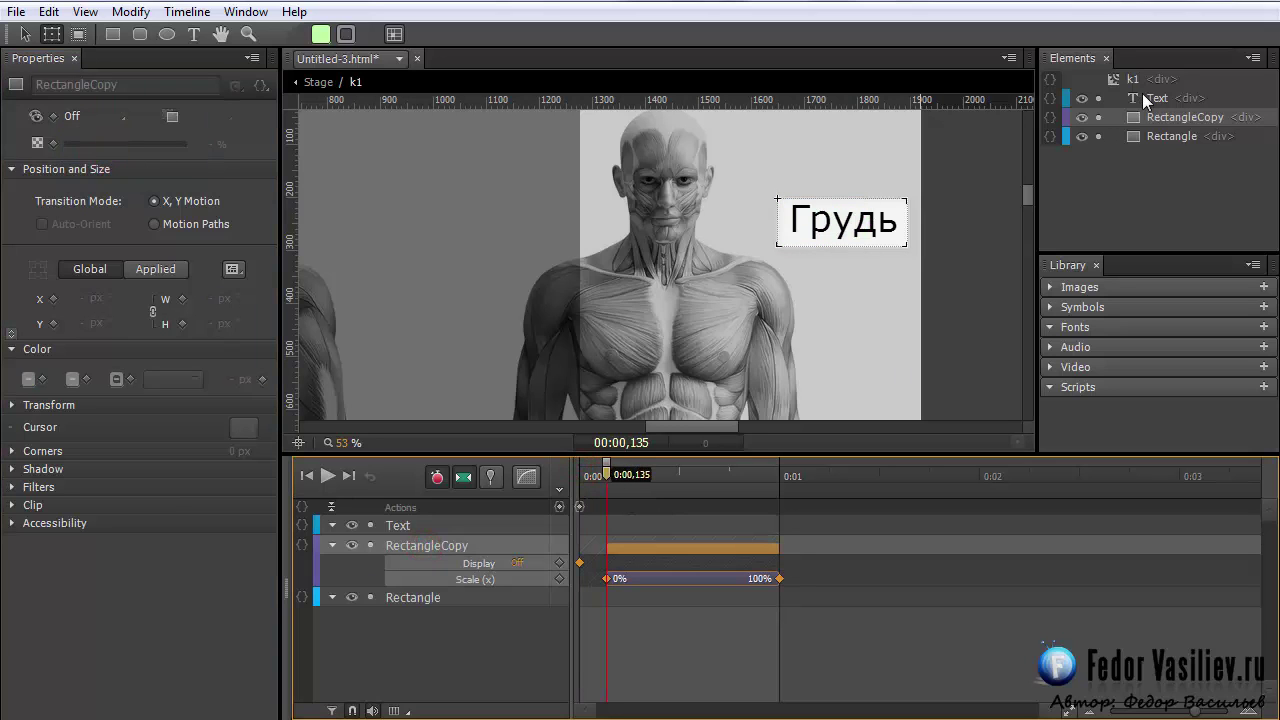
pyautogui.click(93, 118)
pyautogui.click(104, 176)
# Add a trigger at 0:01 in the k1 timeline with the playback action sym.stop()
pyautogui.moveTo(604, 478); pyautogui.dragTo(780, 514)
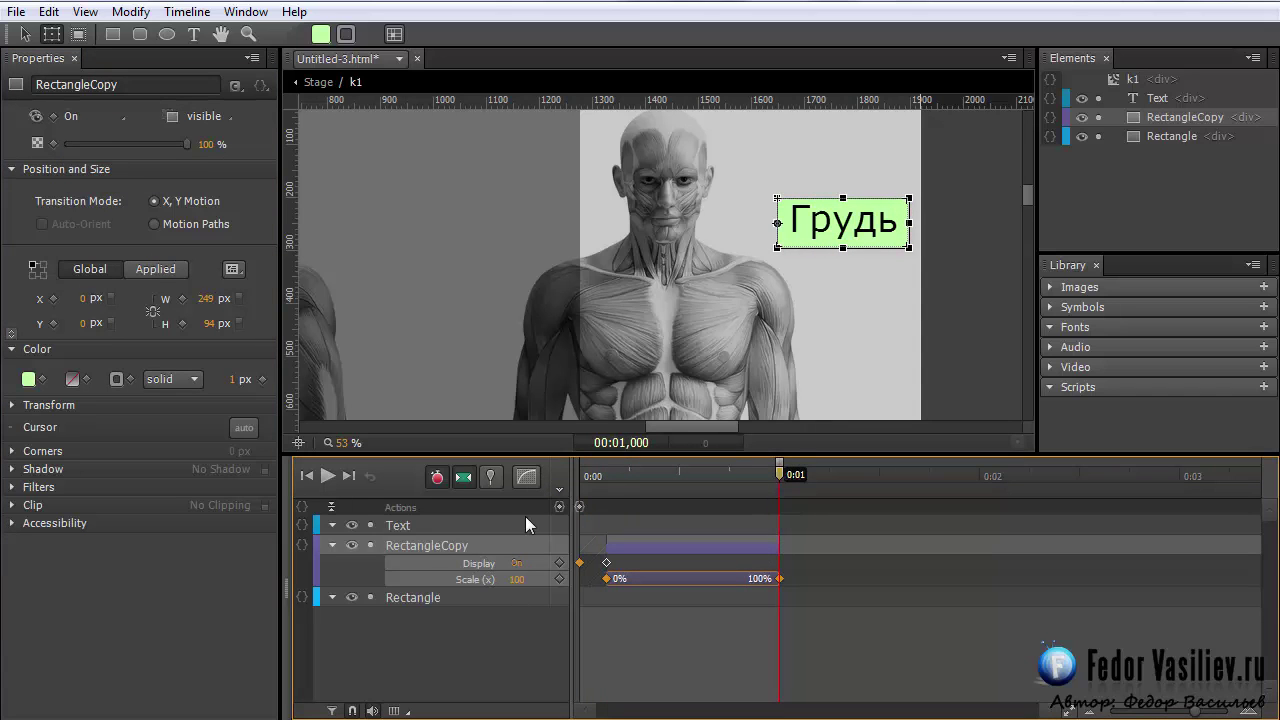
pyautogui.click(560, 507)
pyautogui.moveTo(447, 179); pyautogui.dragTo(842, 16)
pyautogui.click(368, 478)
pyautogui.click(545, 538)
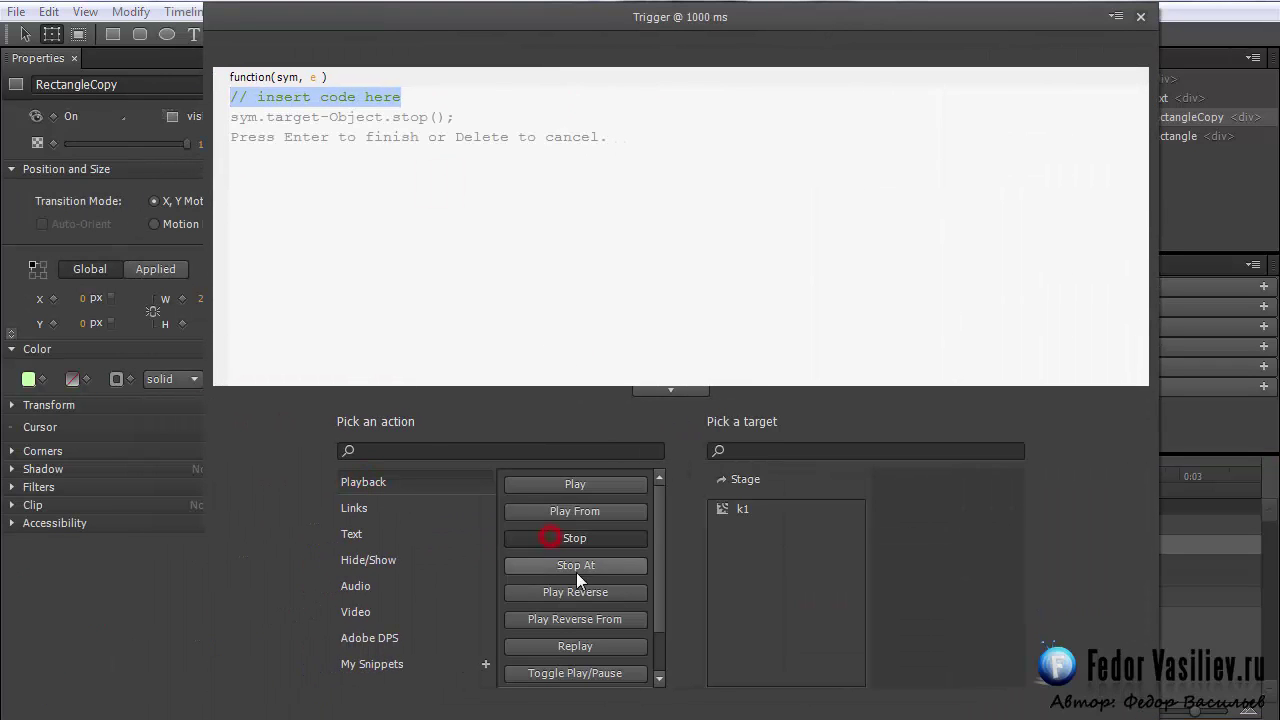
pyautogui.click(722, 510)
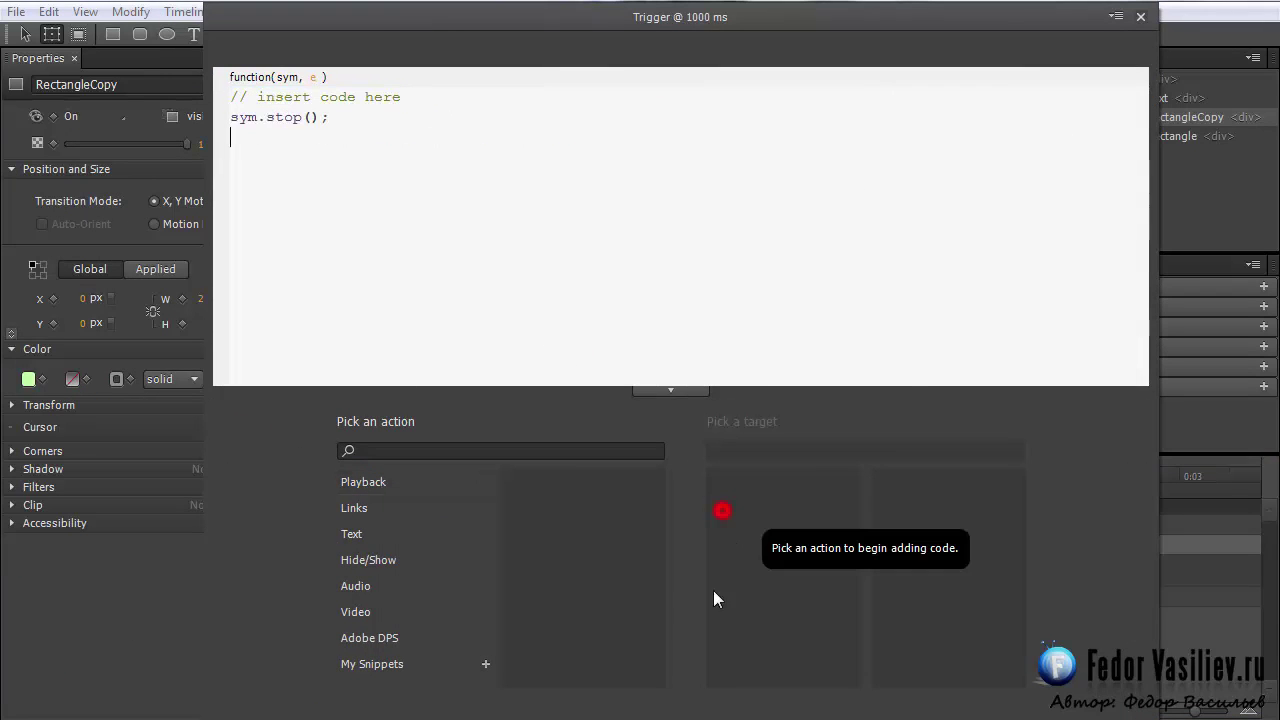
pyautogui.click(1142, 17)
# Insert a label named 2 at 0:00,135 in the k1 timeline and return to the Stage
pyautogui.click(605, 478)
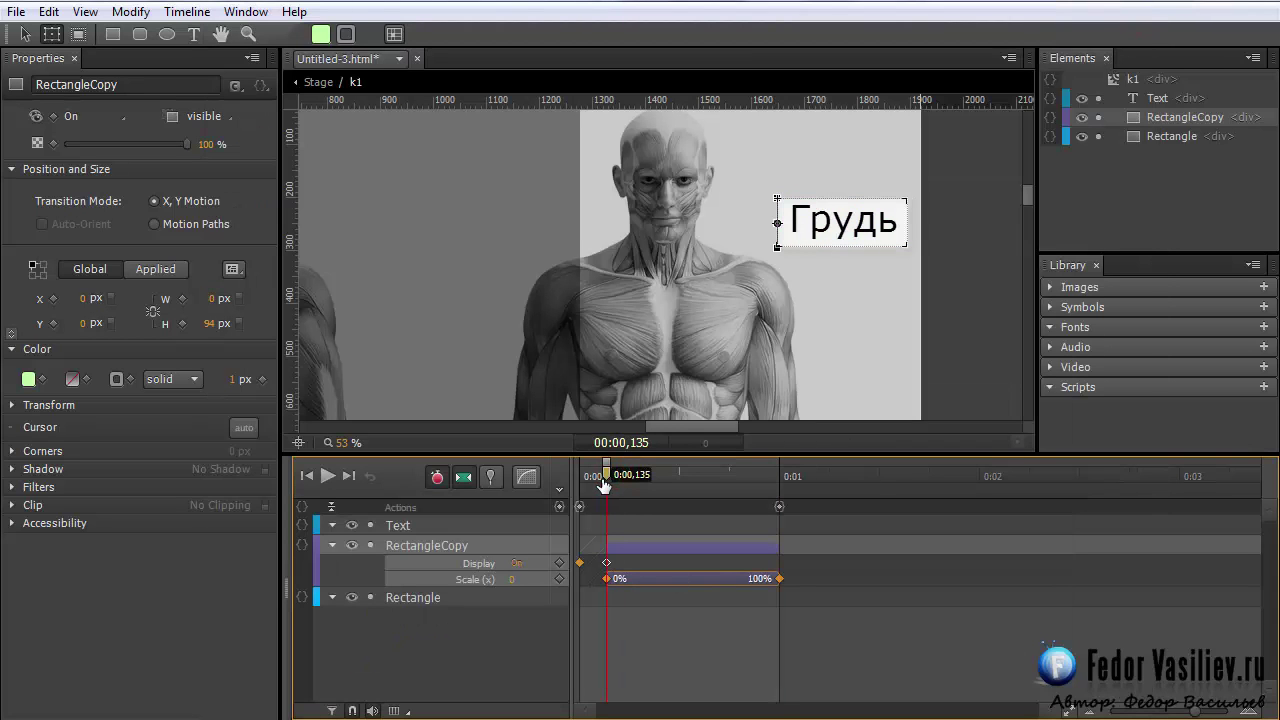
pyautogui.click(558, 490)
pyautogui.write('2')
pyautogui.press('Return')
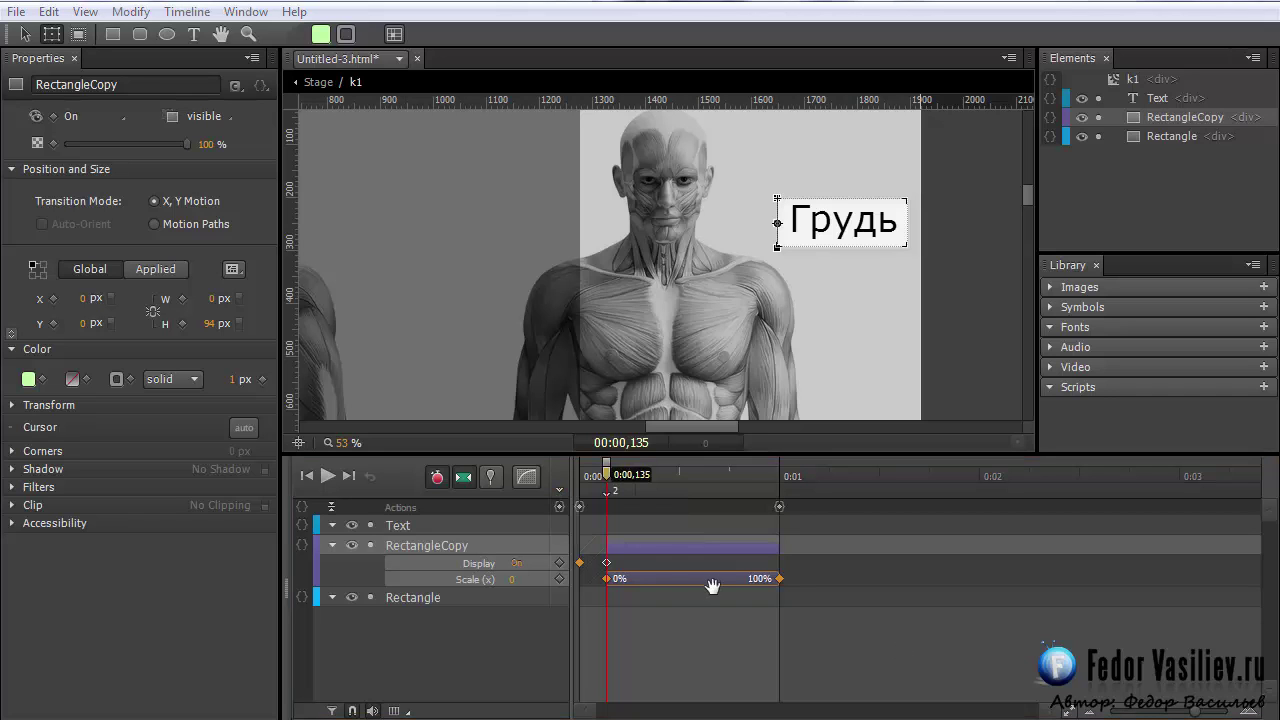
pyautogui.click(318, 84)
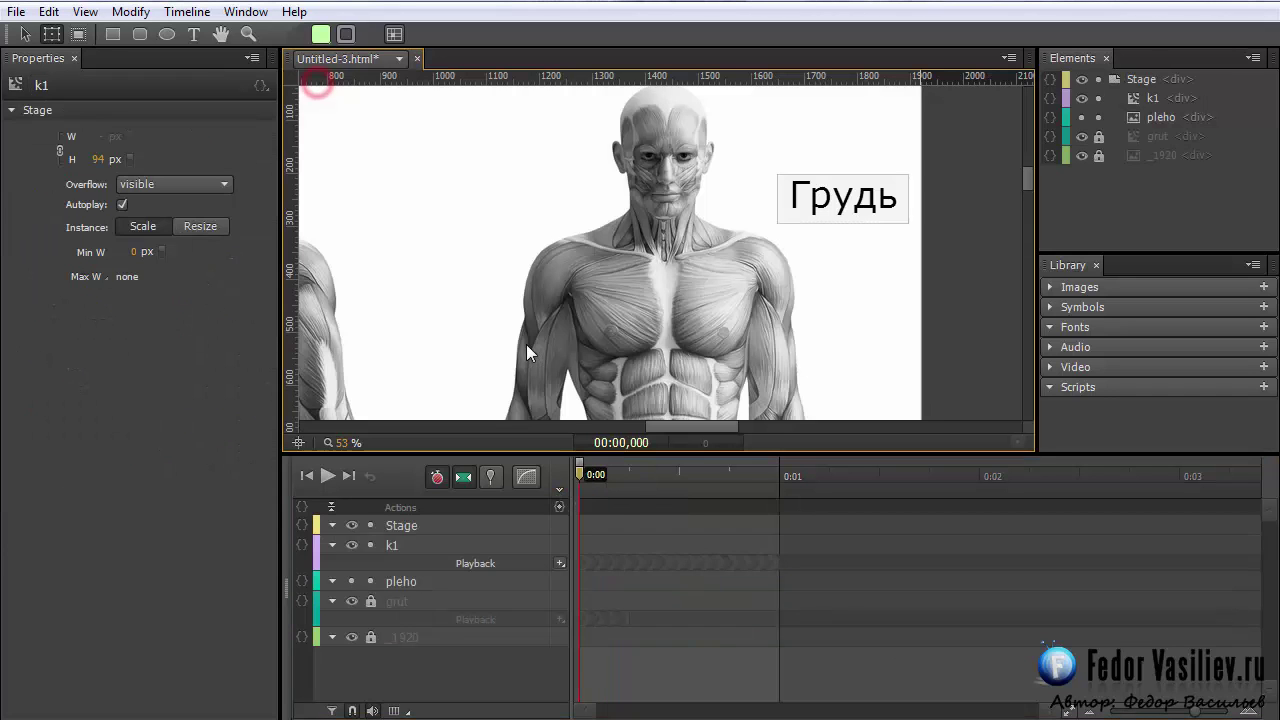
# Add an 85 × 94 px text box reading x just left of the Грудь button, with 124 px font size and 62 px line height
pyautogui.click(25, 36)
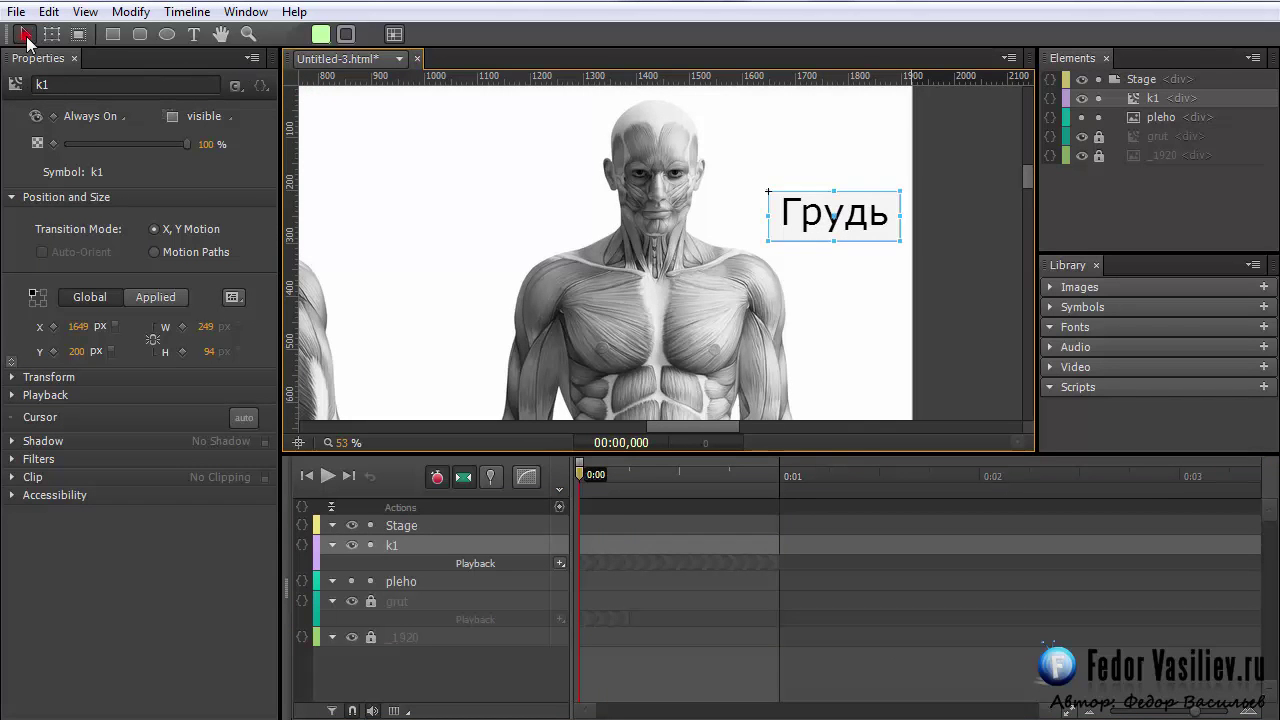
pyautogui.click(880, 304)
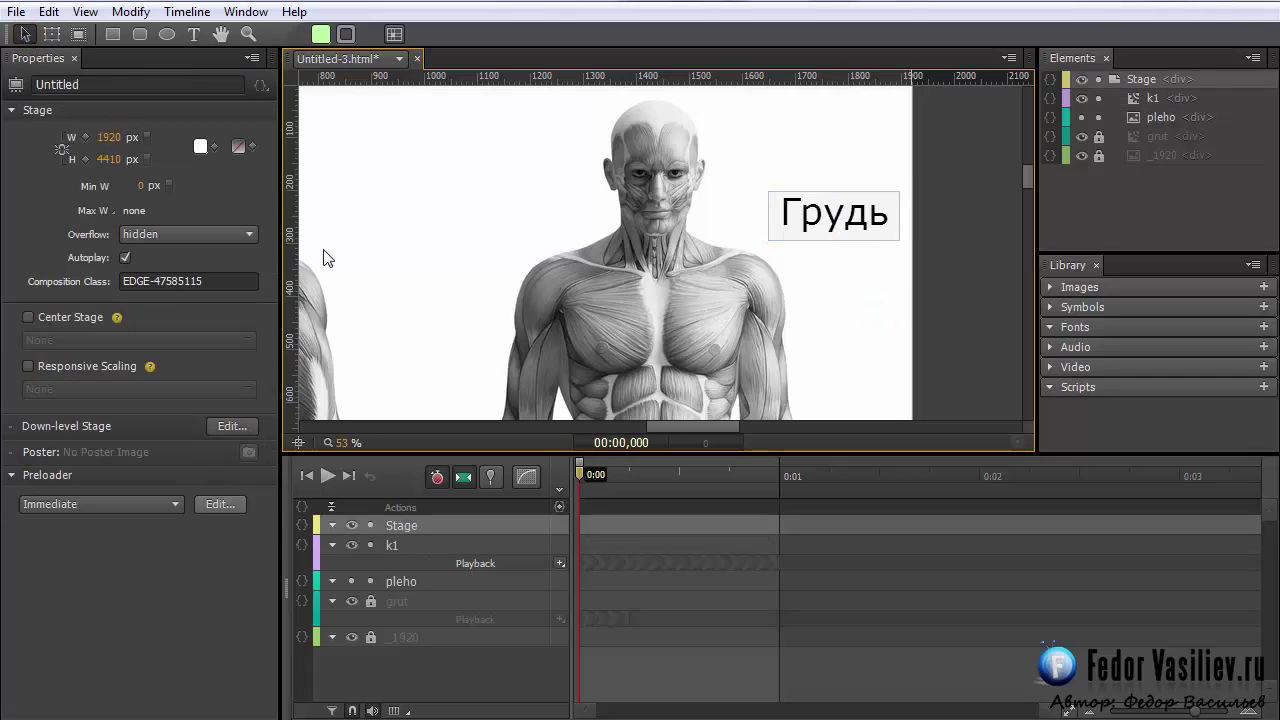
pyautogui.click(195, 35)
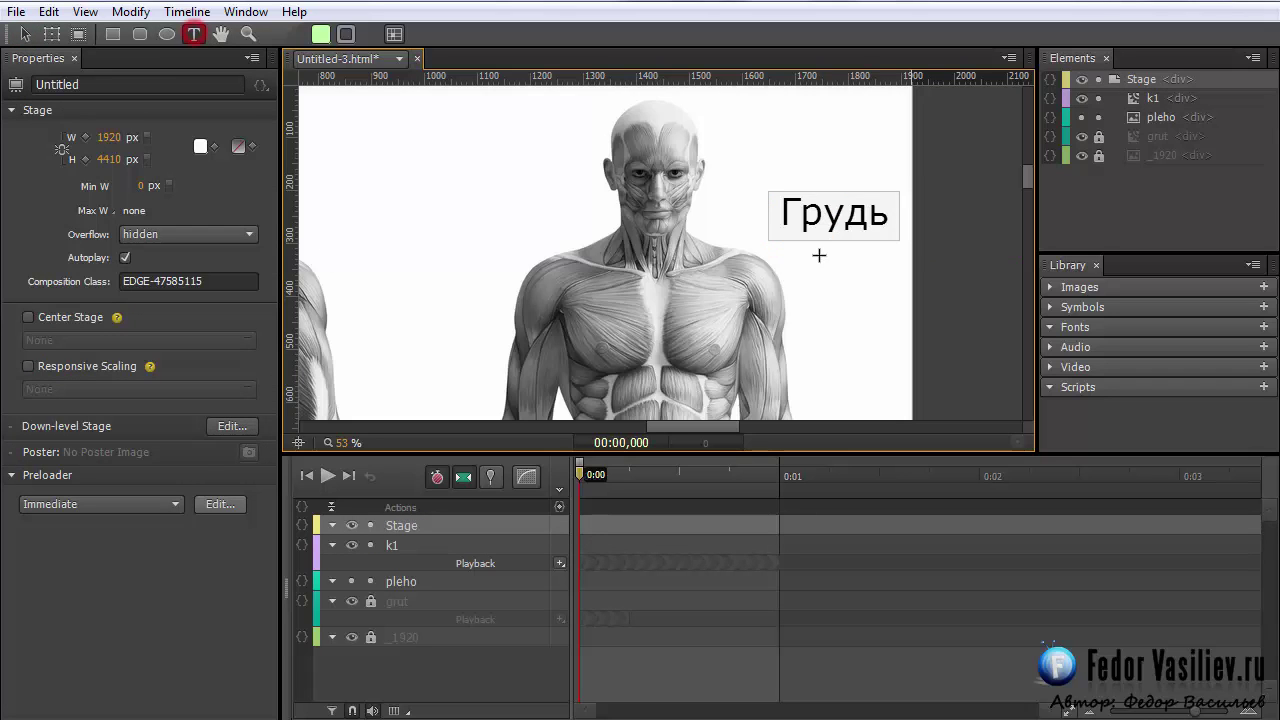
pyautogui.moveTo(711, 192); pyautogui.dragTo(755, 238)
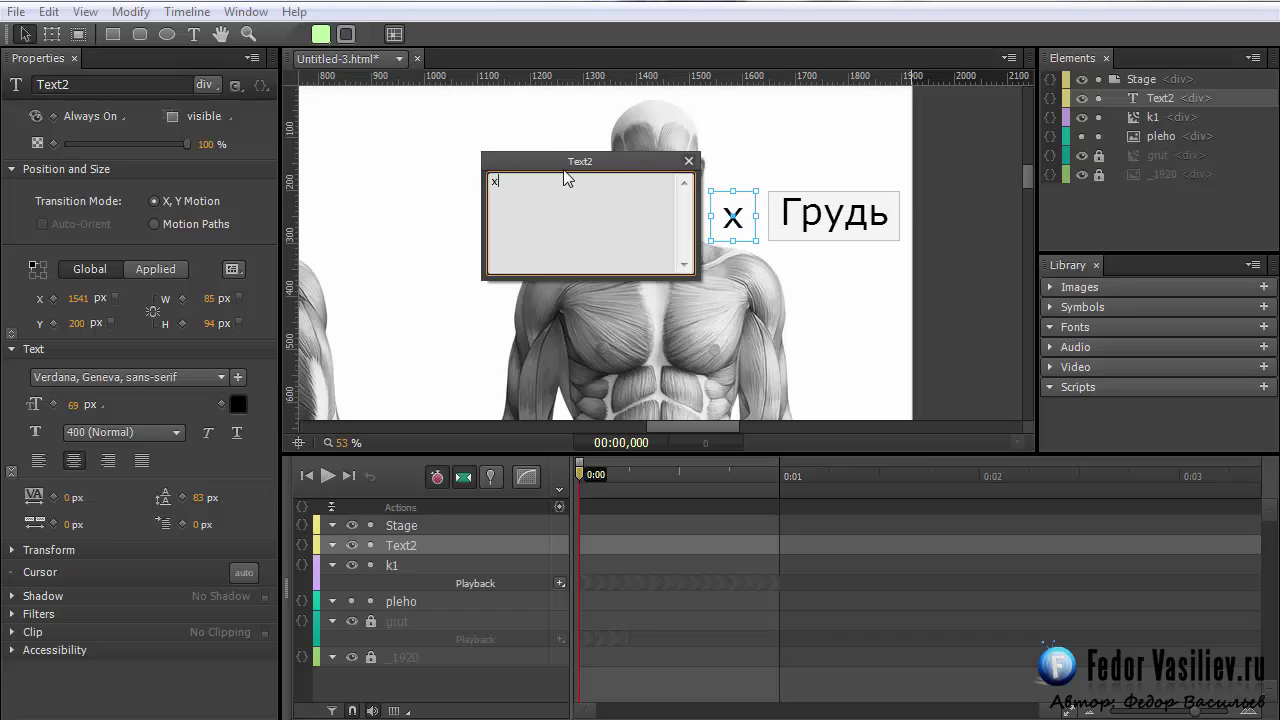
pyautogui.click(688, 161)
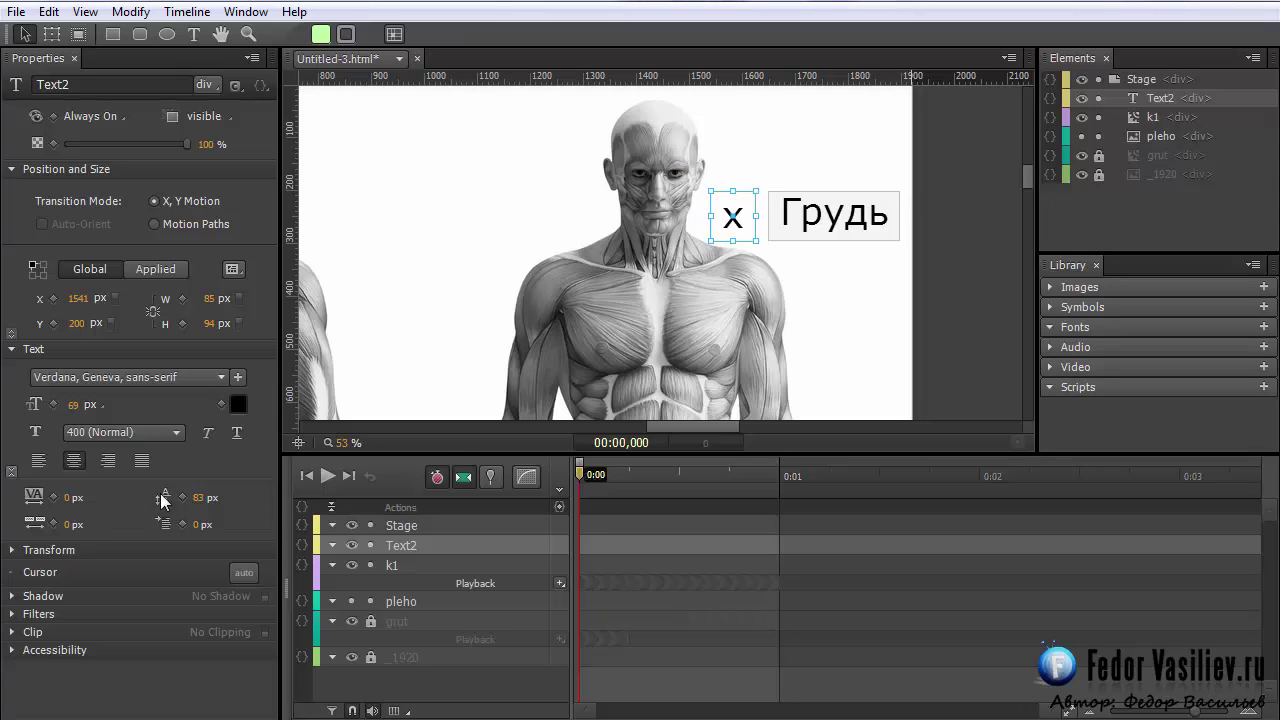
pyautogui.moveTo(73, 405); pyautogui.dragTo(143, 416)
pyautogui.moveTo(196, 497); pyautogui.dragTo(122, 506)
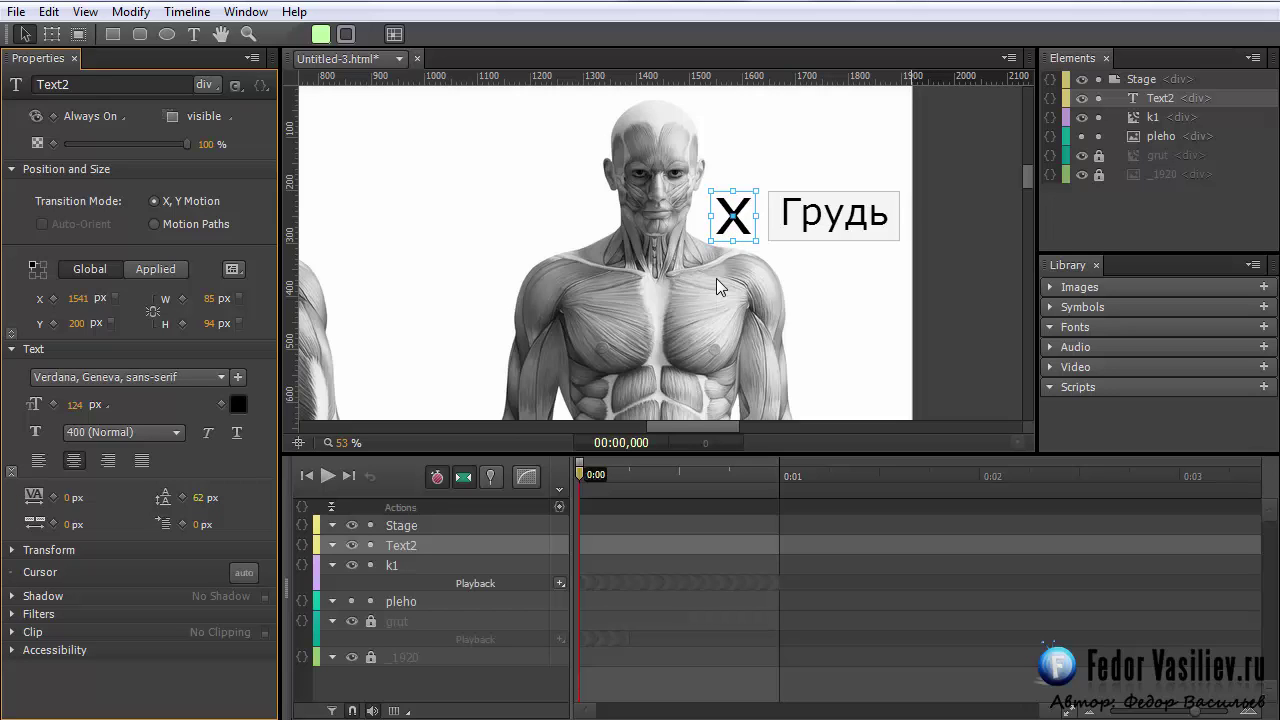
# Convert the x text into a symbol named close
pyautogui.rightClick(1148, 97)
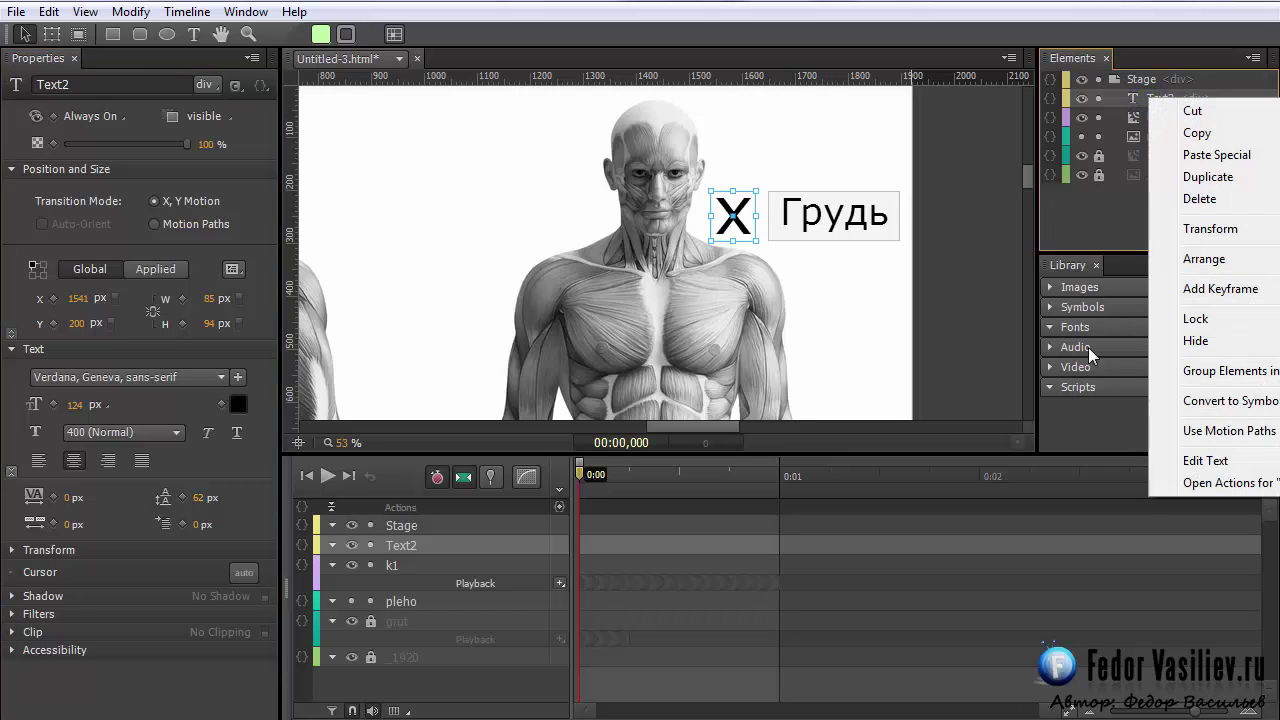
pyautogui.click(1210, 401)
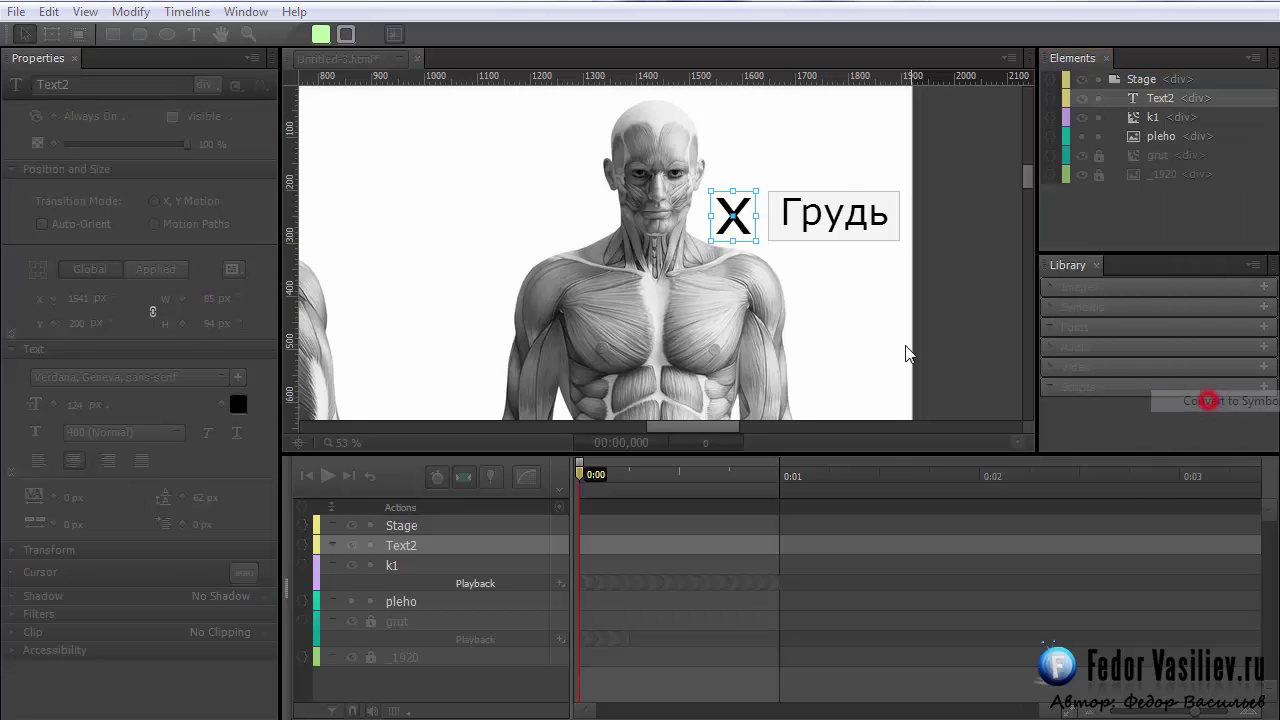
pyautogui.write('close')
pyautogui.click(672, 325)
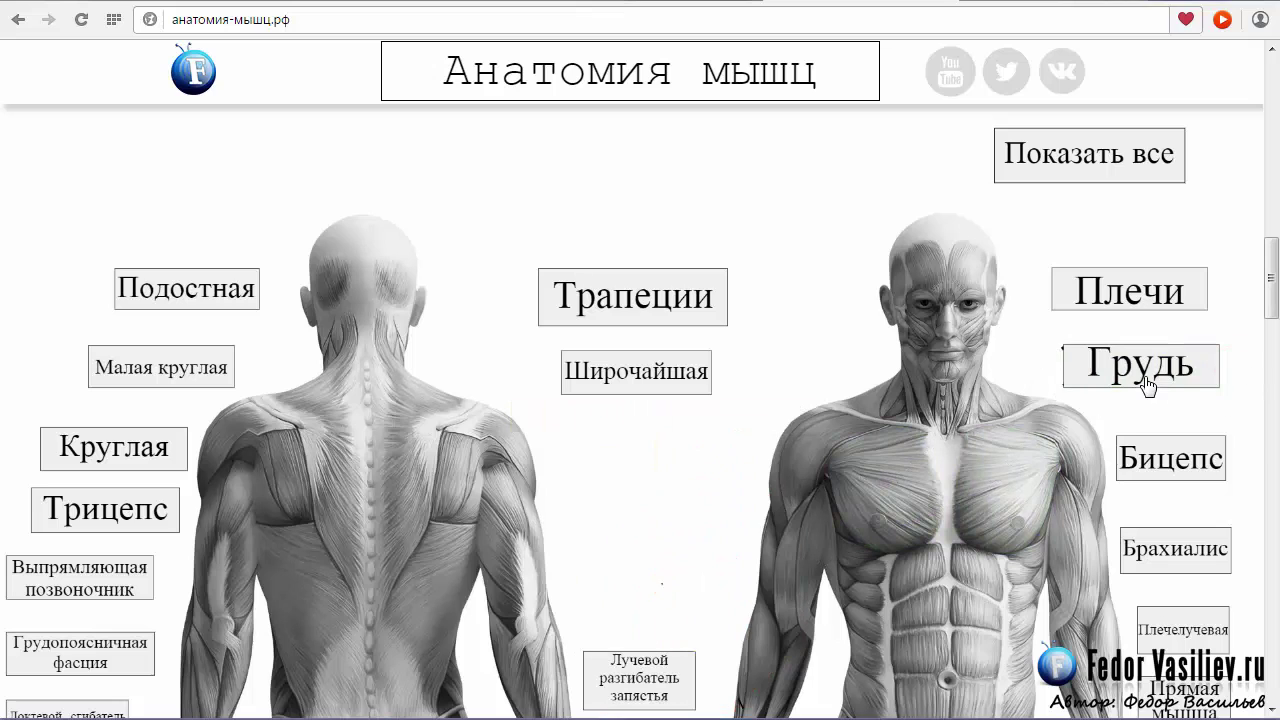
# Switch to the анатомия-мышц.рф page in the browser and try the Грудь button and its closing cross
pyautogui.click(1112, 370)
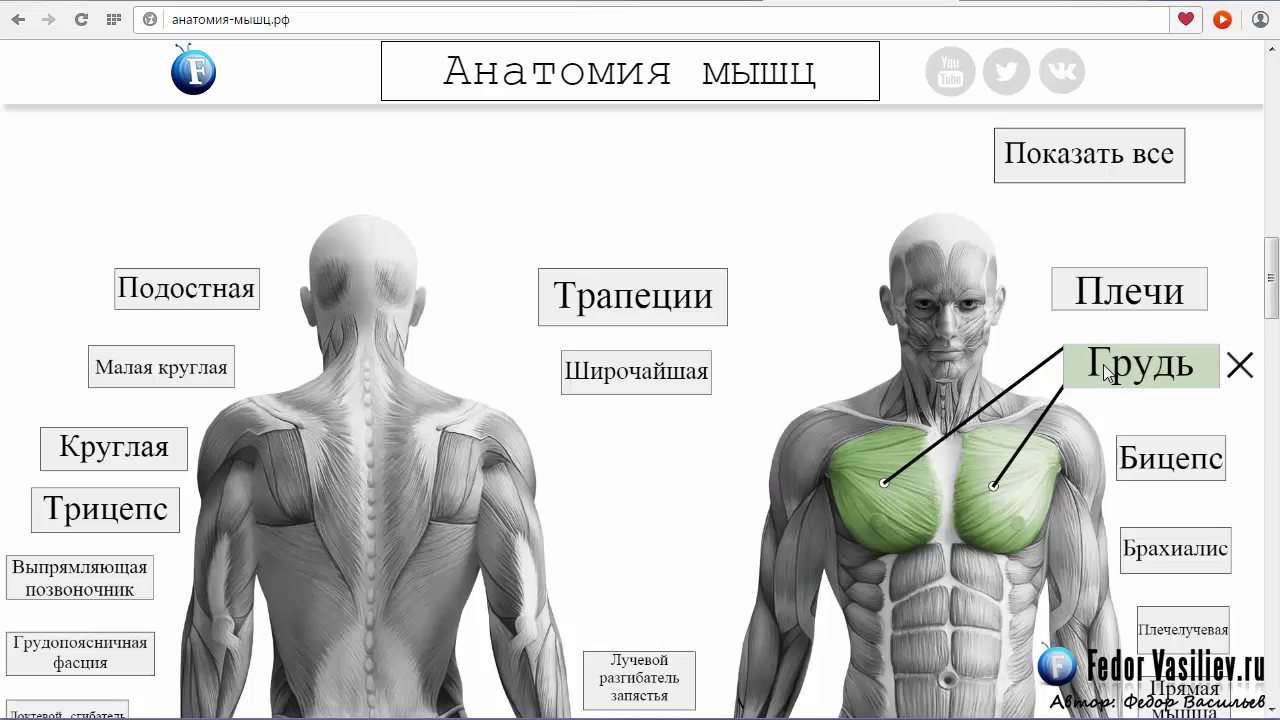
pyautogui.click(1240, 368)
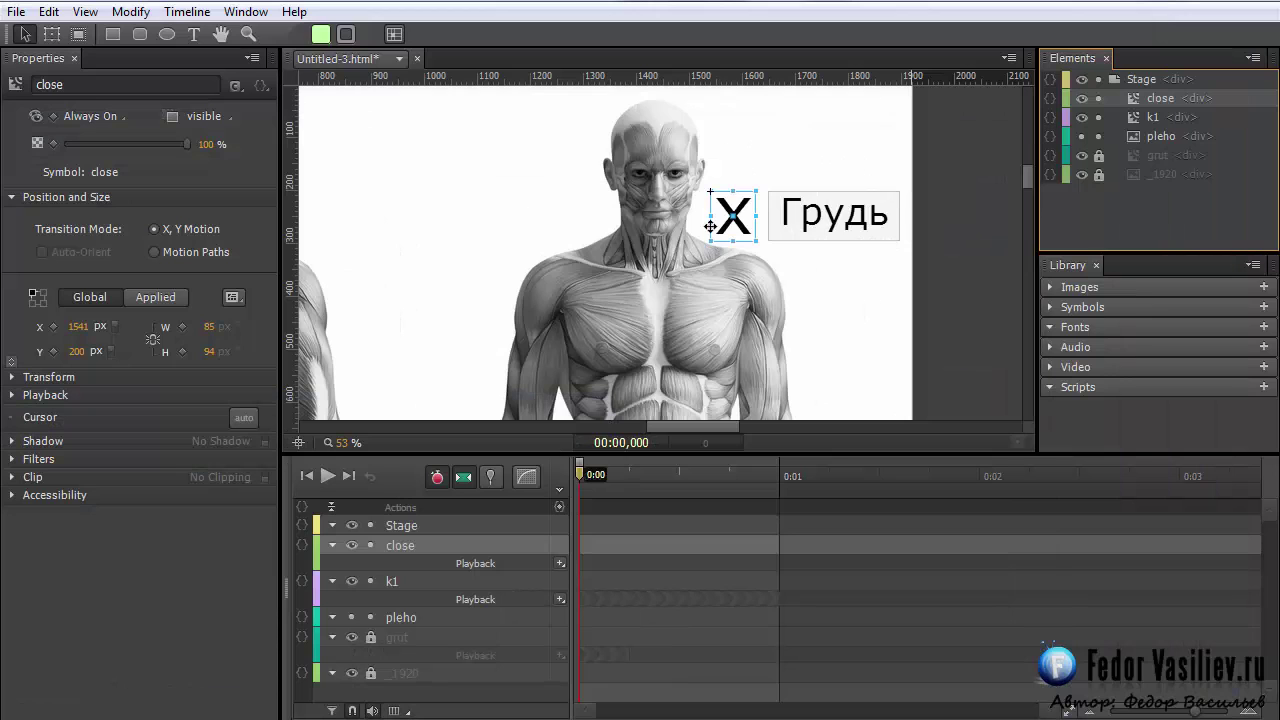
# Return to Edge Animate, open the close symbol and add a trigger at 0:00 that hides it with sym.getSymbolElement().hide()
pyautogui.doubleClick(1134, 98)
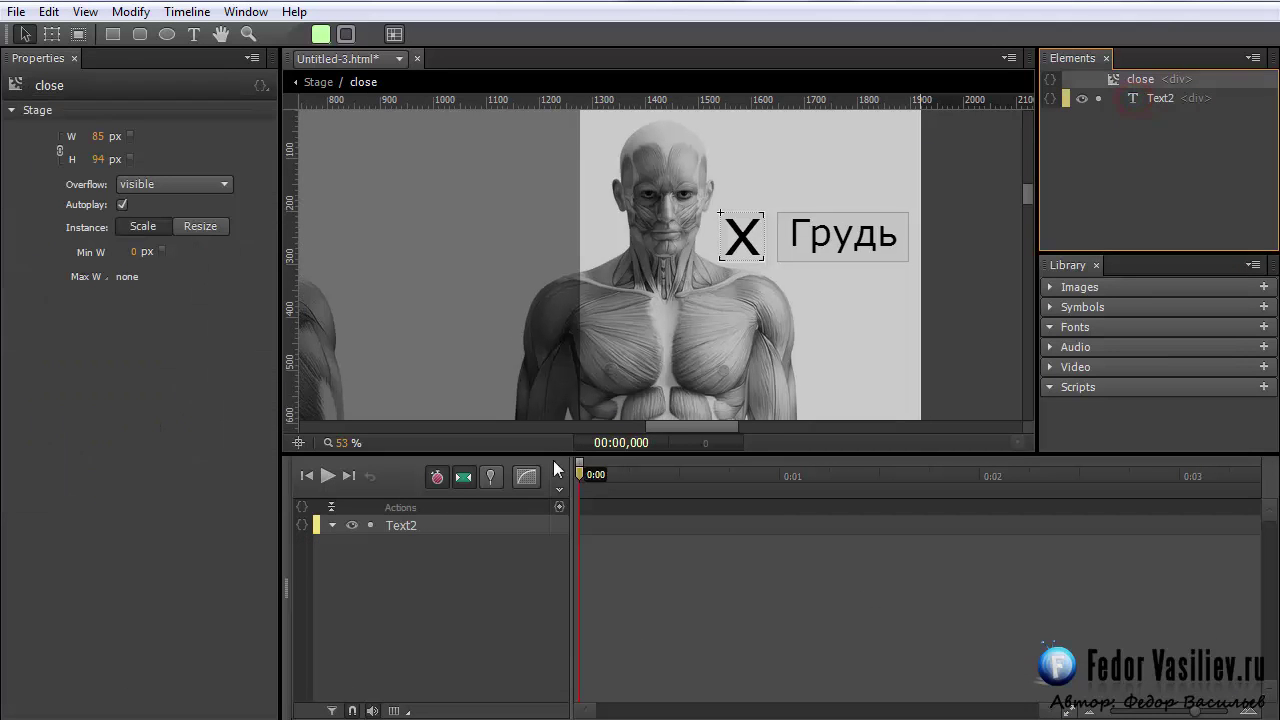
pyautogui.click(582, 467)
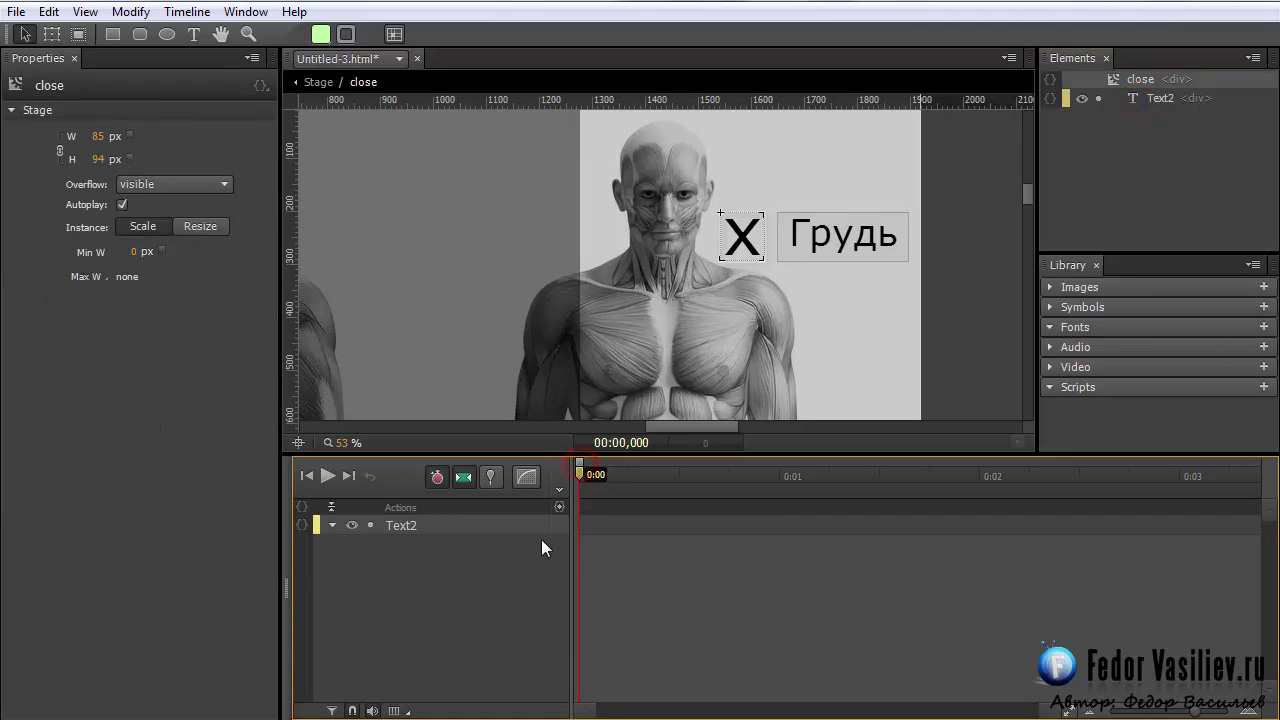
pyautogui.click(580, 468)
pyautogui.click(558, 507)
pyautogui.moveTo(414, 180); pyautogui.dragTo(921, 20)
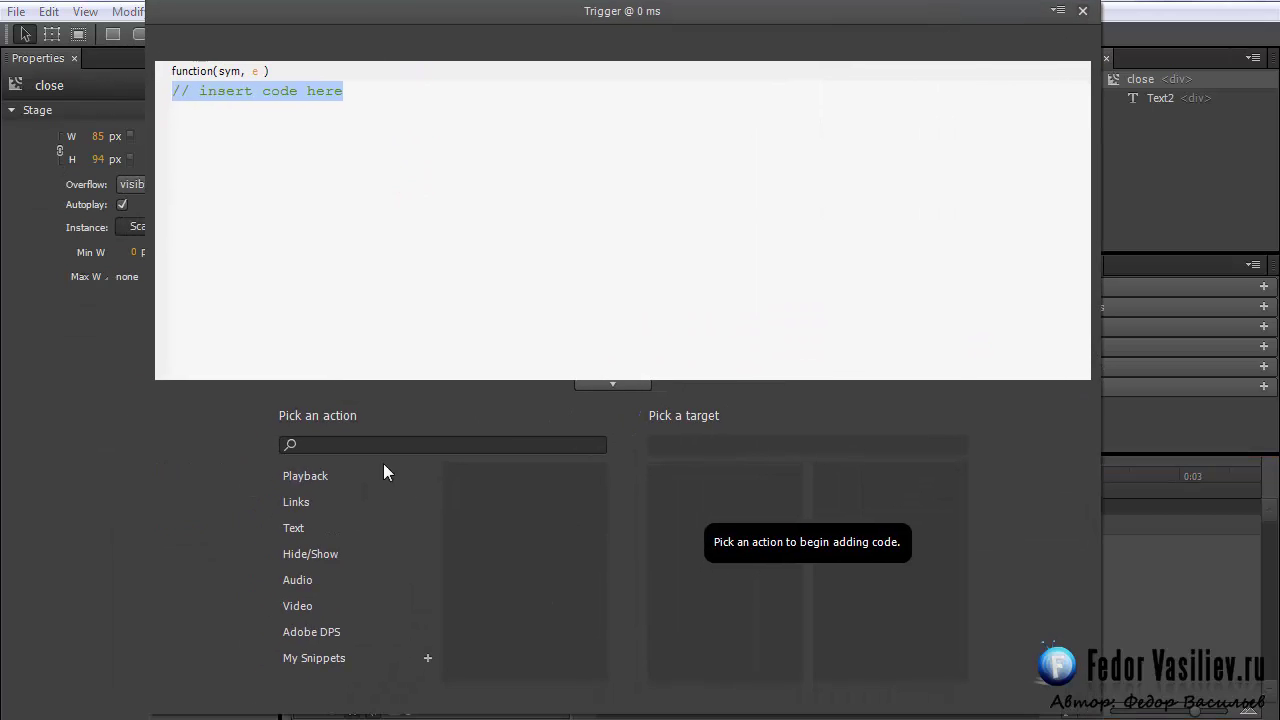
pyautogui.click(300, 555)
pyautogui.click(522, 478)
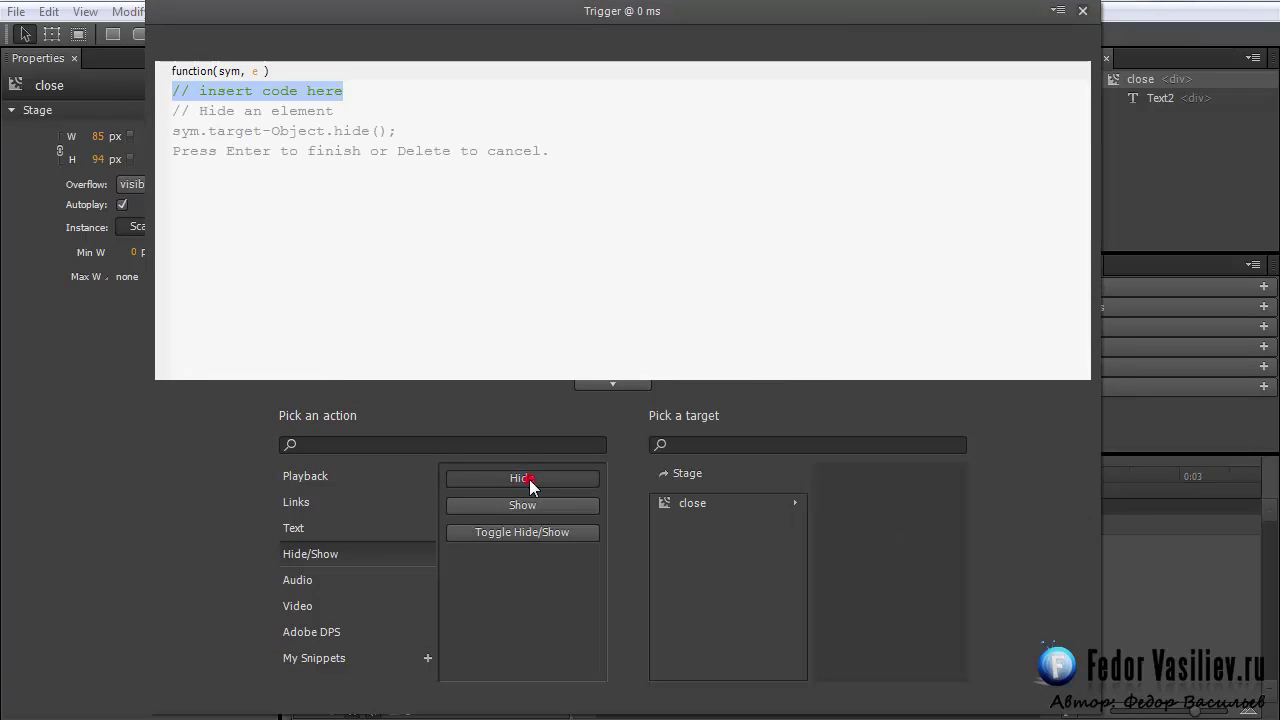
pyautogui.click(668, 500)
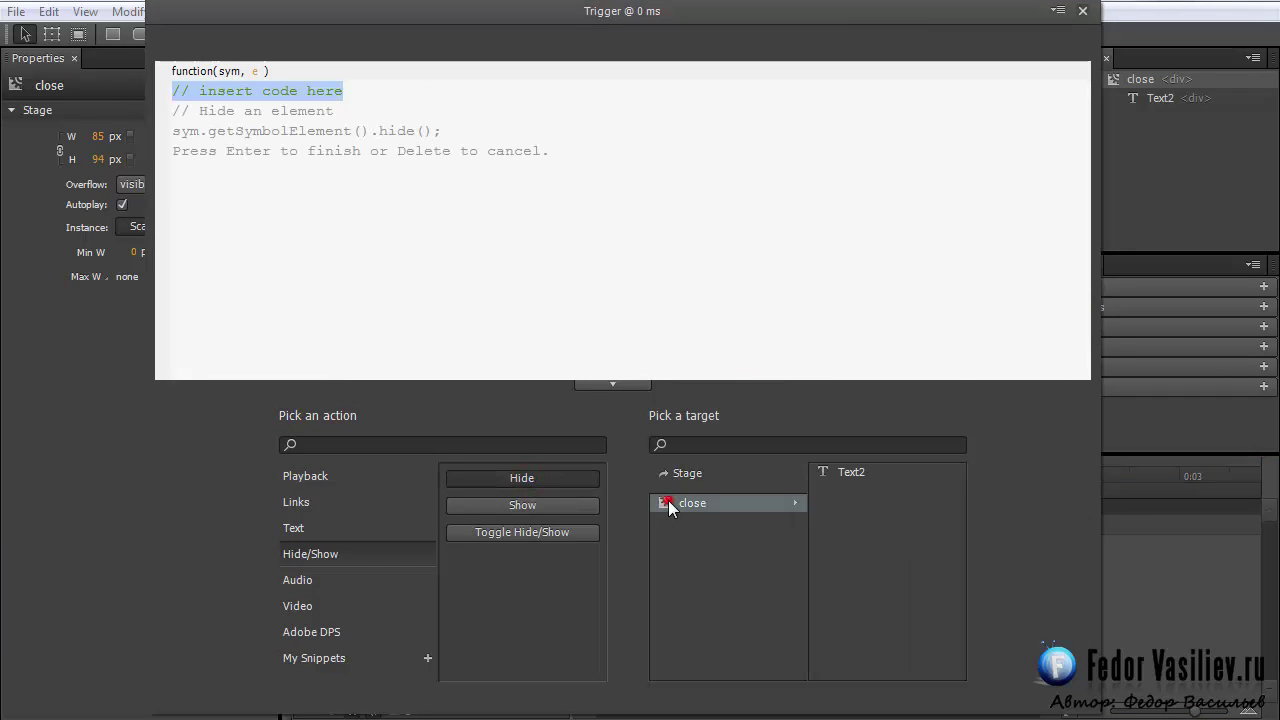
pyautogui.click(1082, 11)
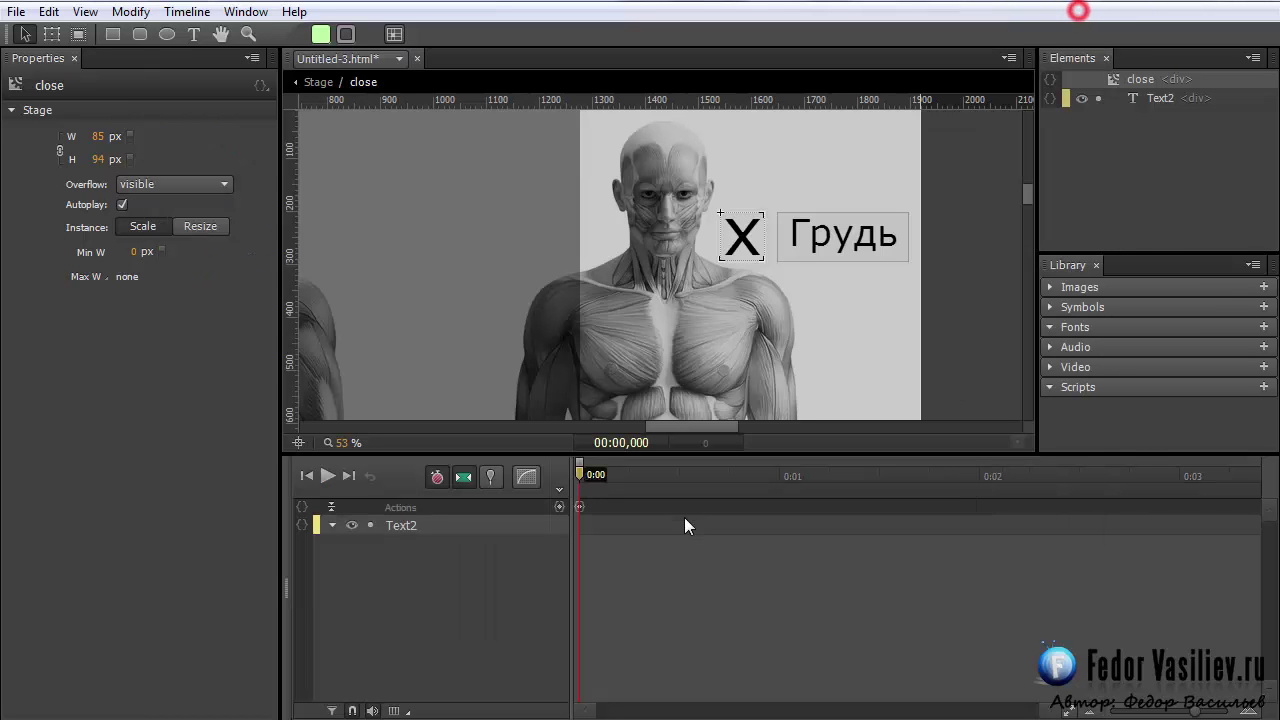
# Add a trigger at 0:00,055 on the close symbol's timeline that runs sym.stop()
pyautogui.click(589, 473)
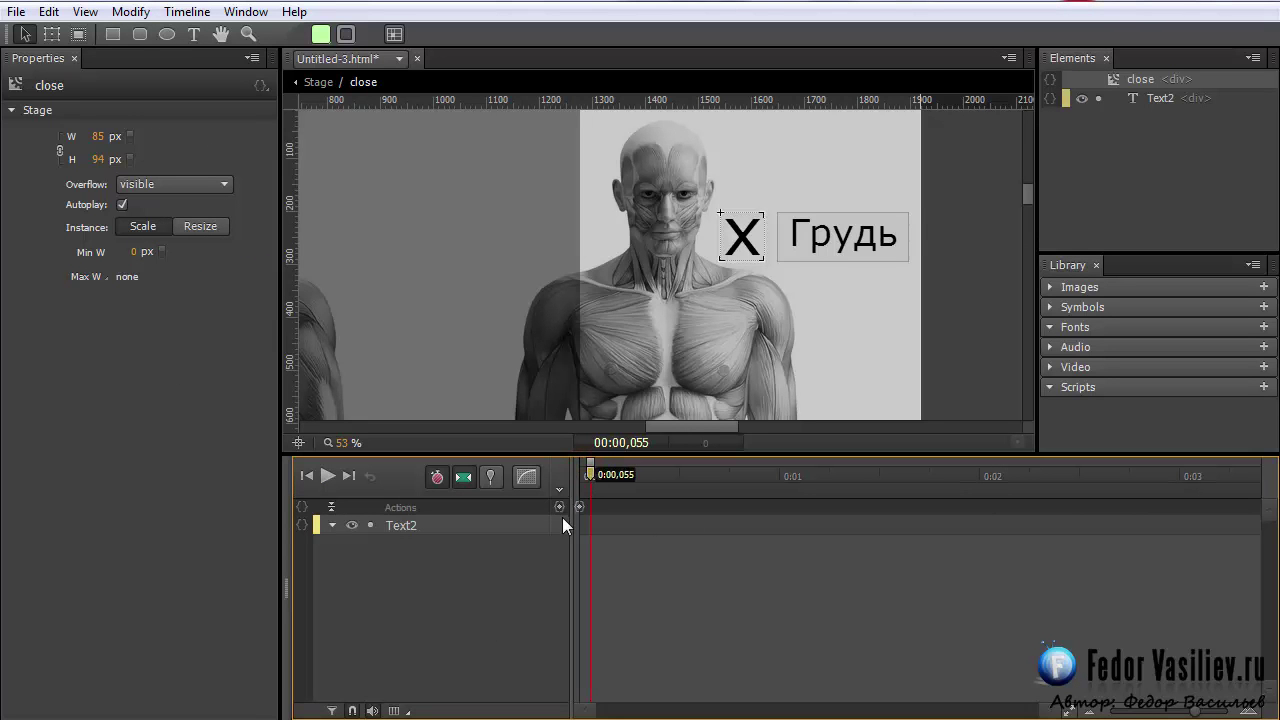
pyautogui.click(561, 507)
pyautogui.doubleClick(414, 177)
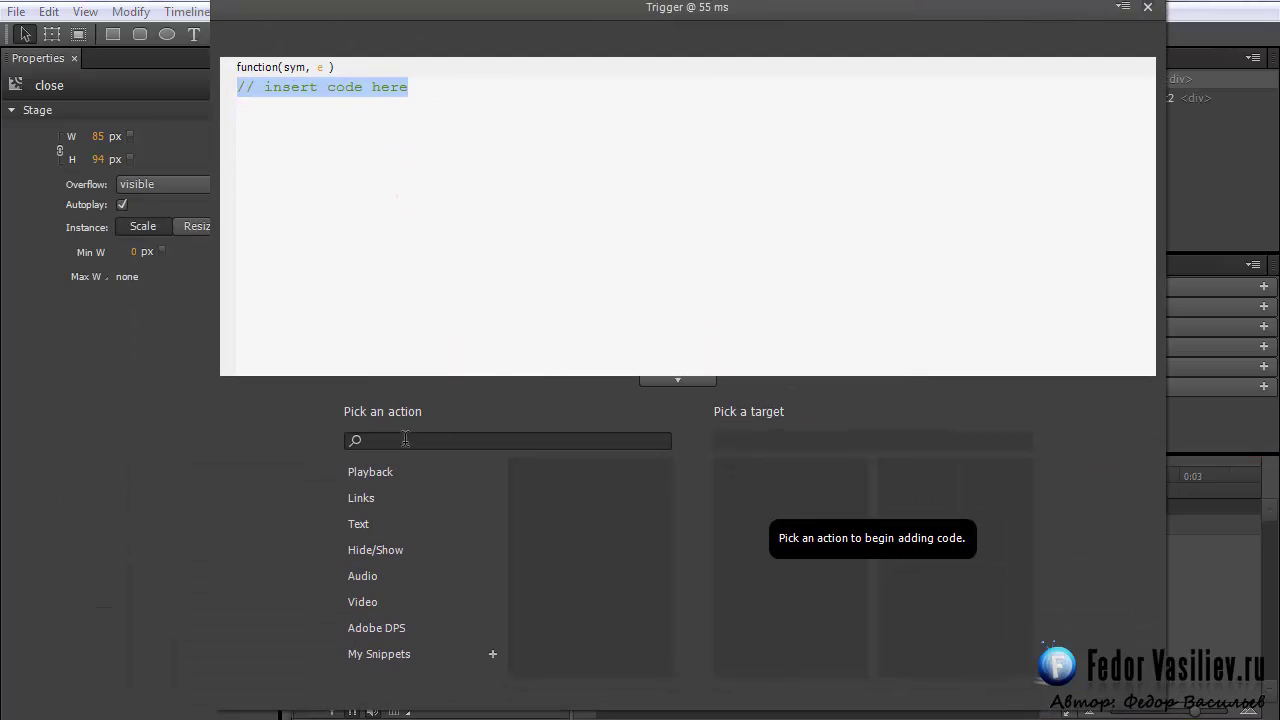
pyautogui.click(375, 472)
pyautogui.click(559, 528)
pyautogui.click(728, 497)
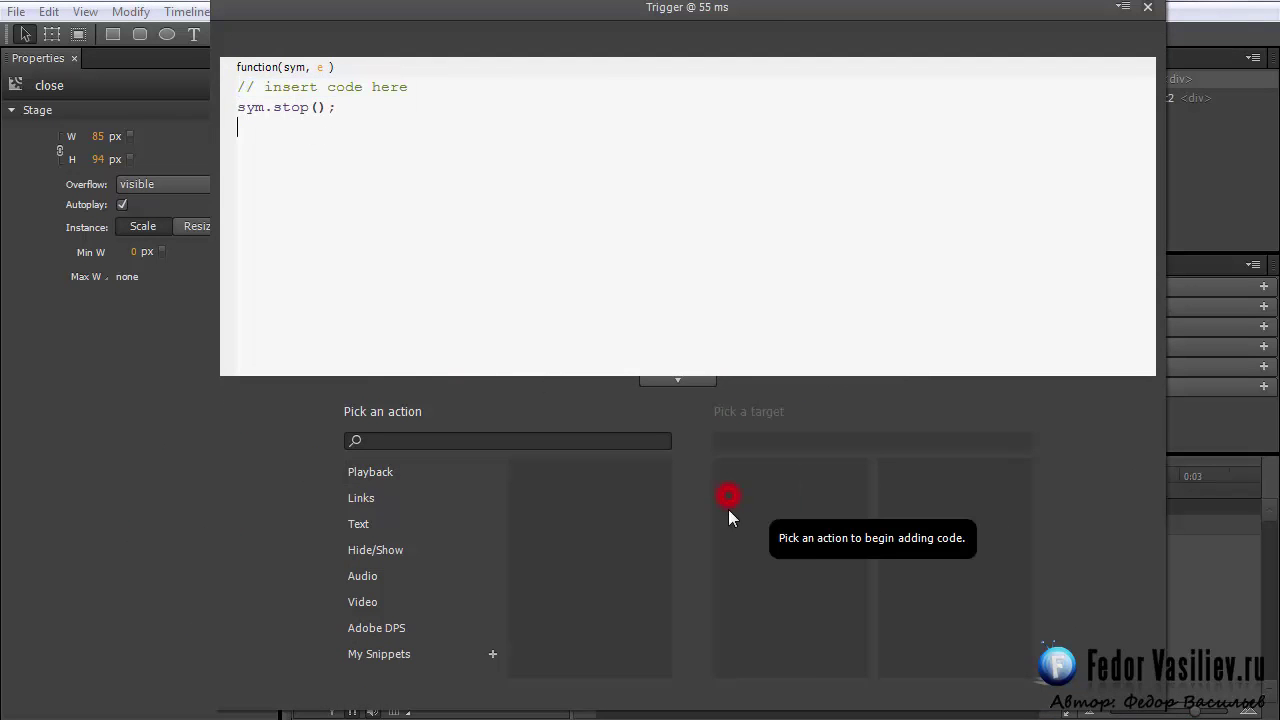
pyautogui.click(1147, 7)
# Add a trigger at 0:00,115 that shows the close symbol with sym.getSymbolElement().show()
pyautogui.click(600, 474)
pyautogui.click(566, 507)
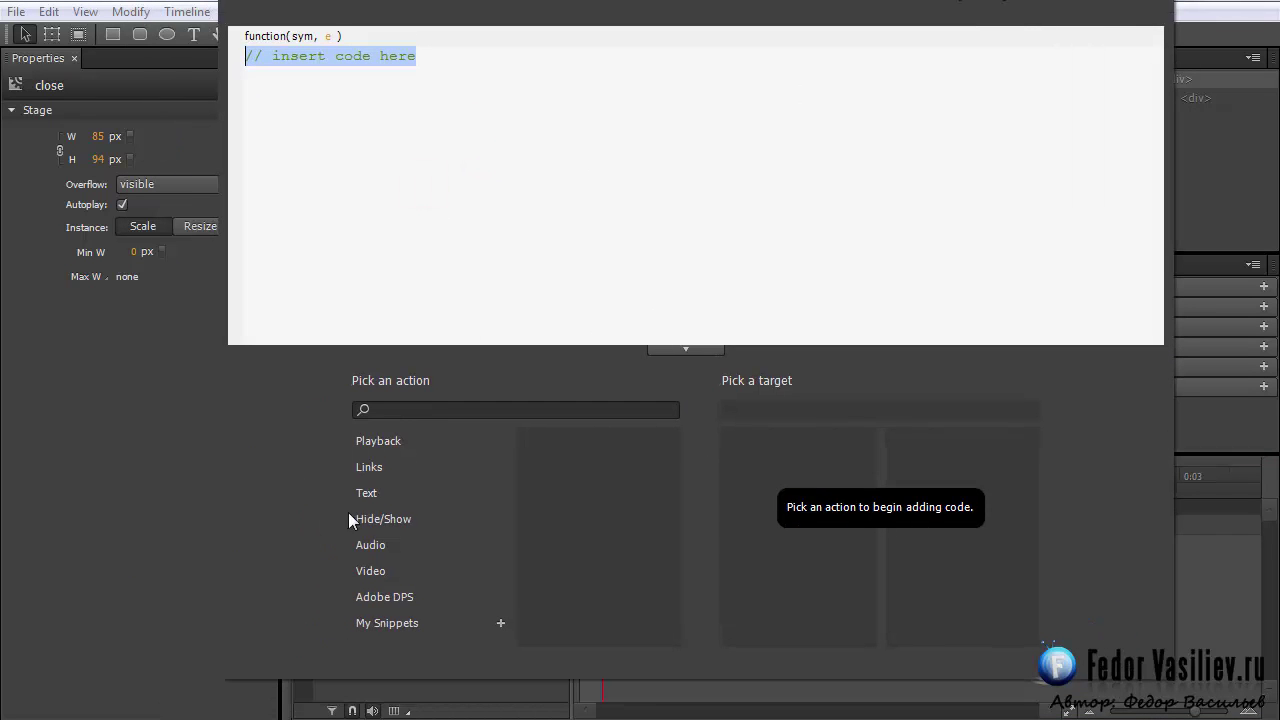
pyautogui.click(350, 516)
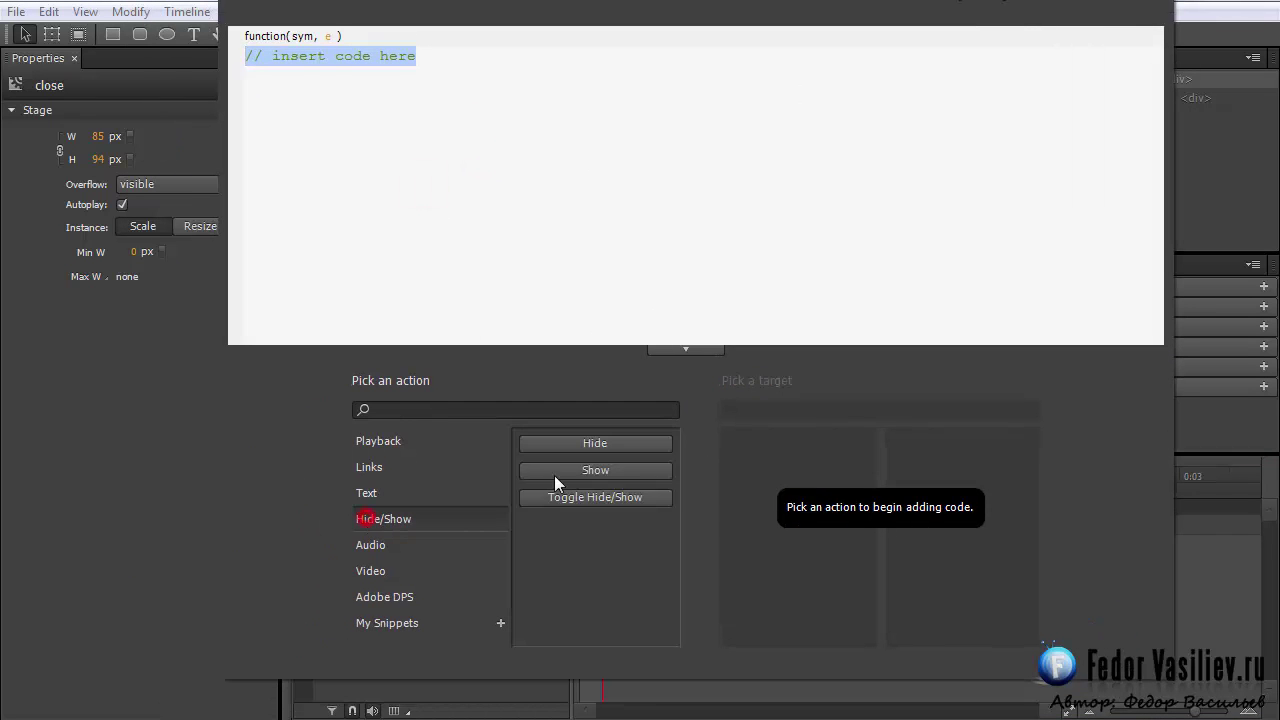
pyautogui.click(594, 467)
pyautogui.click(760, 468)
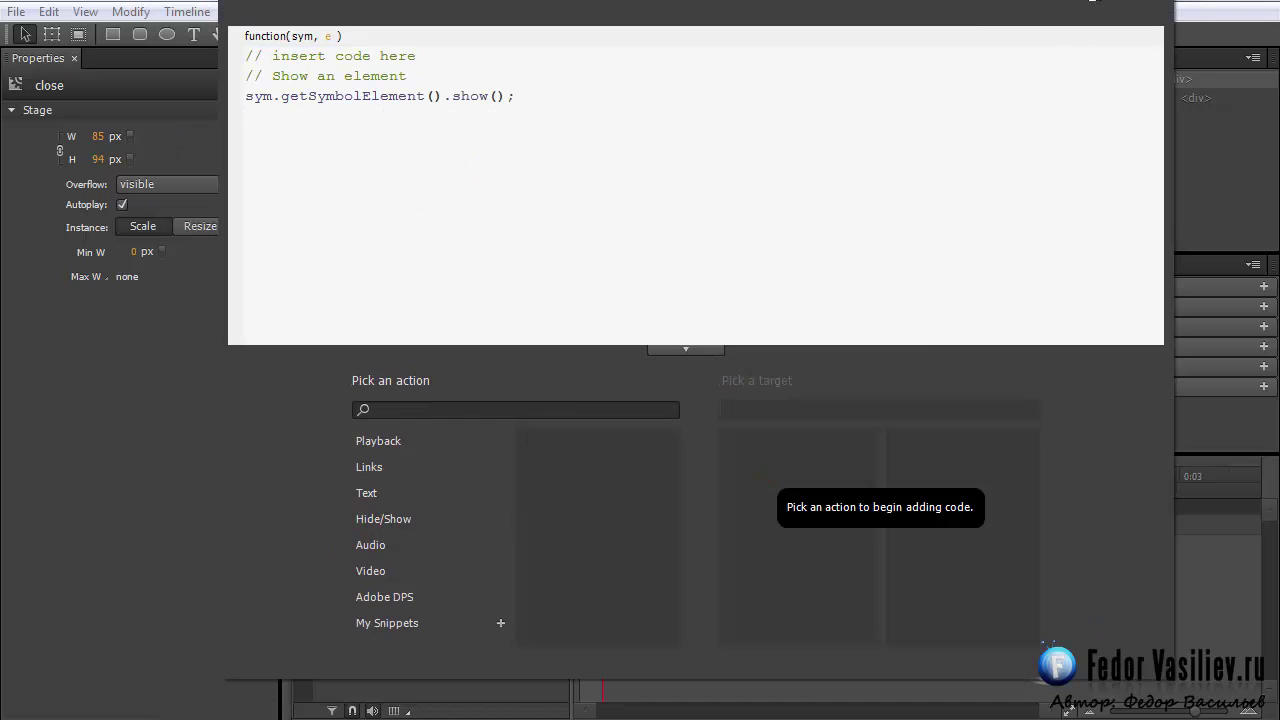
pyautogui.click(1143, 13)
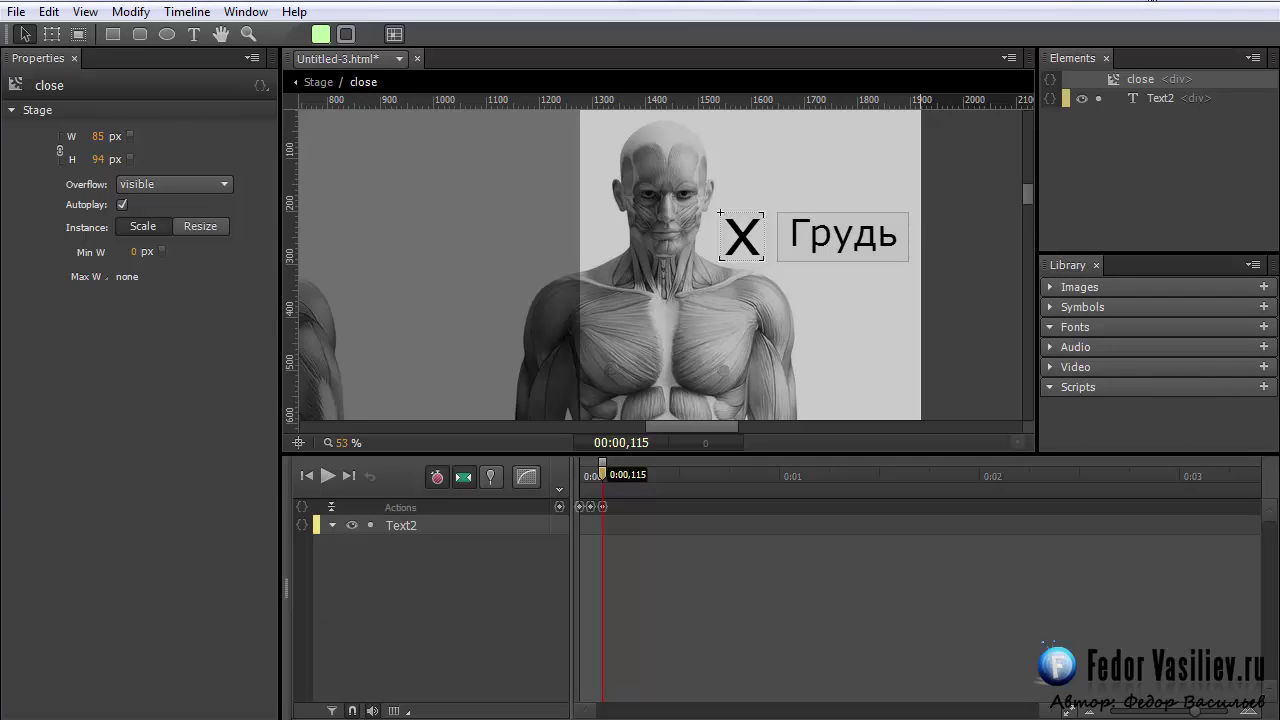
# Insert a timeline label 3 at 0:00,115 and set the x text's horizontal and vertical scale to 0%
pyautogui.click(559, 491)
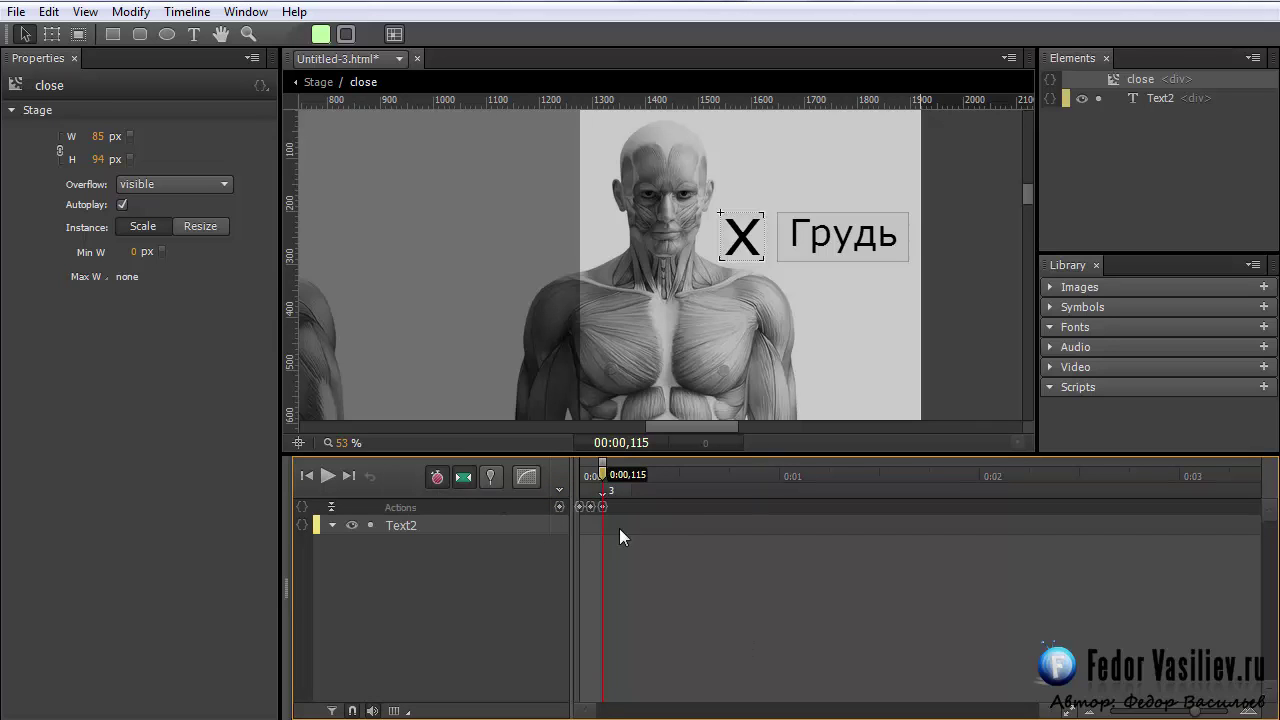
pyautogui.click(404, 532)
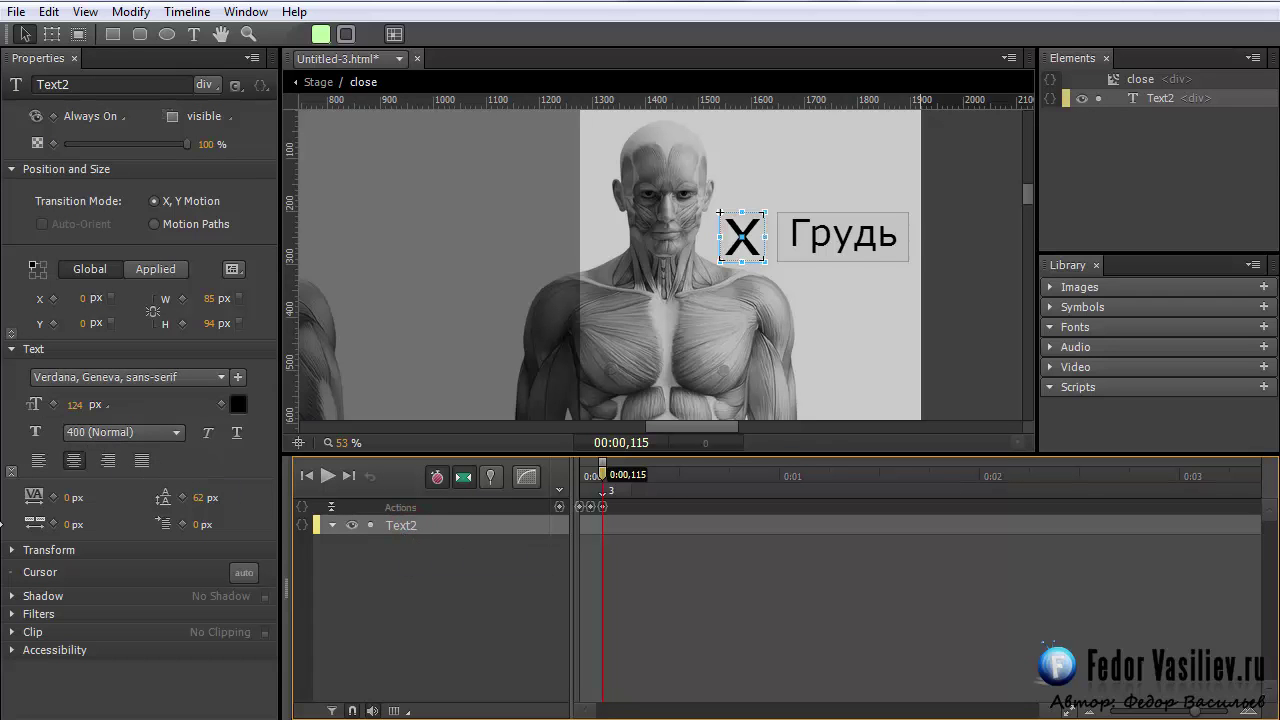
pyautogui.click(11, 349)
pyautogui.click(9, 368)
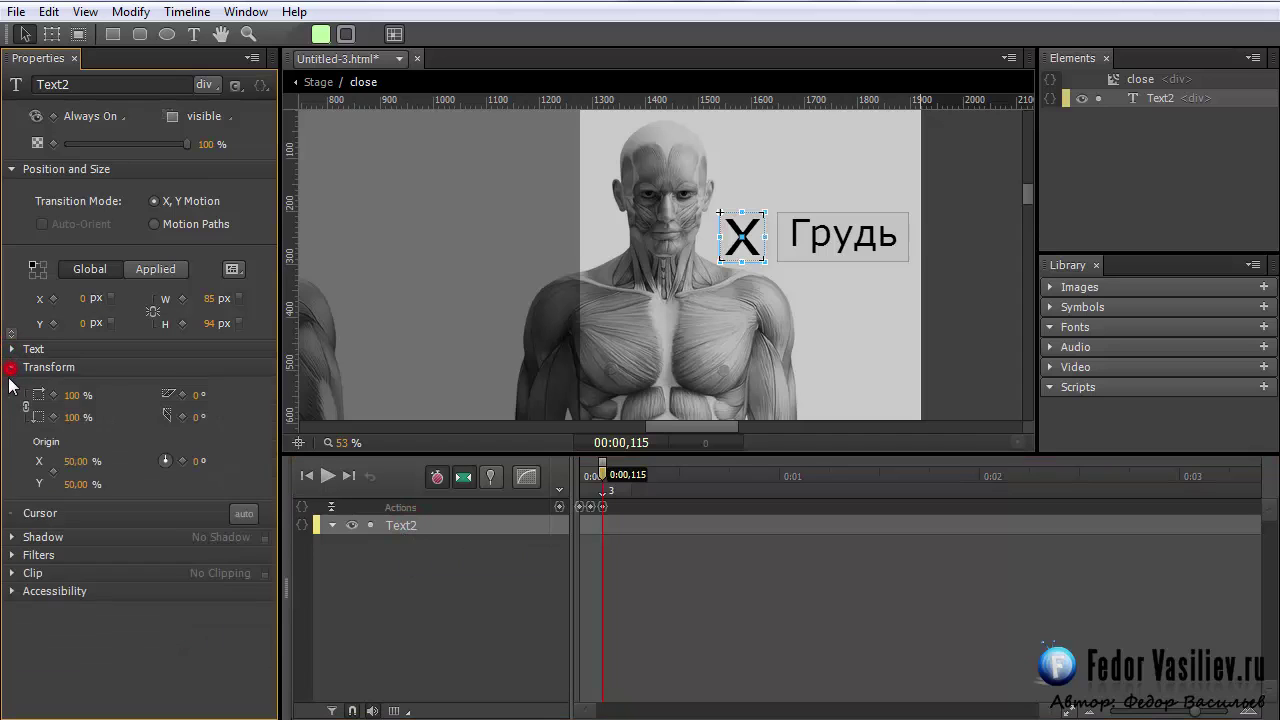
pyautogui.click(75, 395)
pyautogui.write('0')
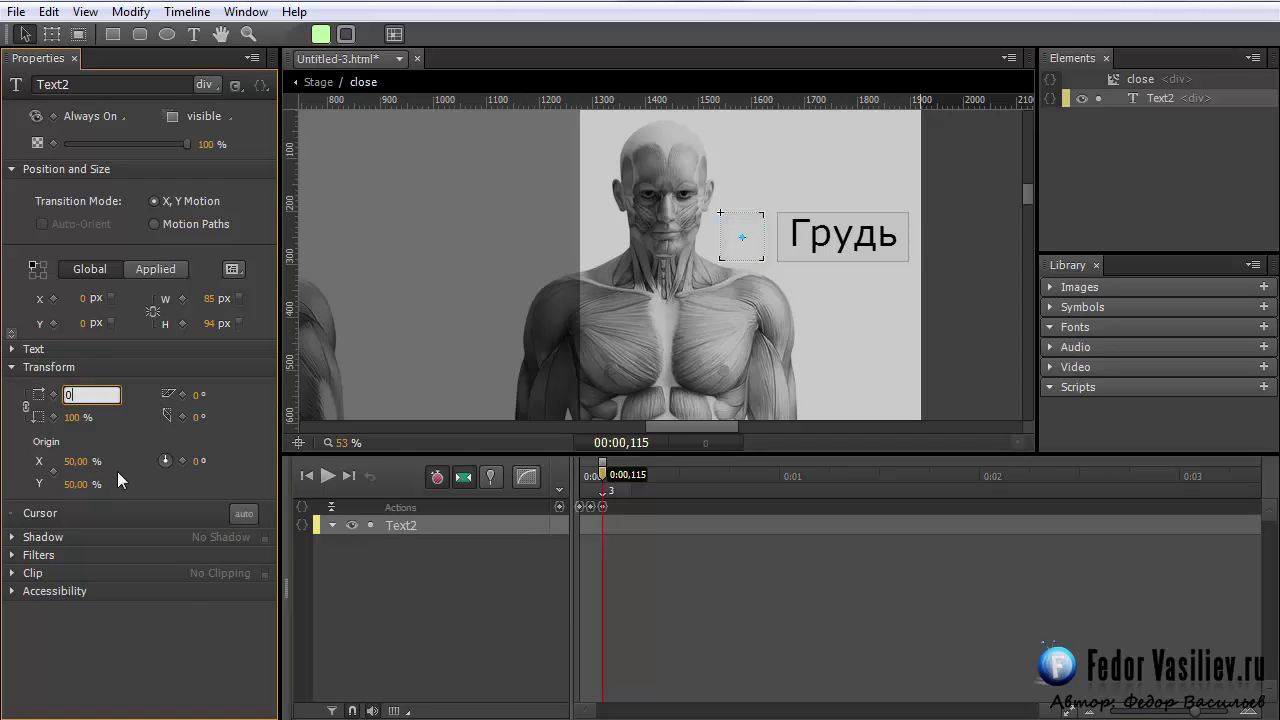
pyautogui.press('Return')
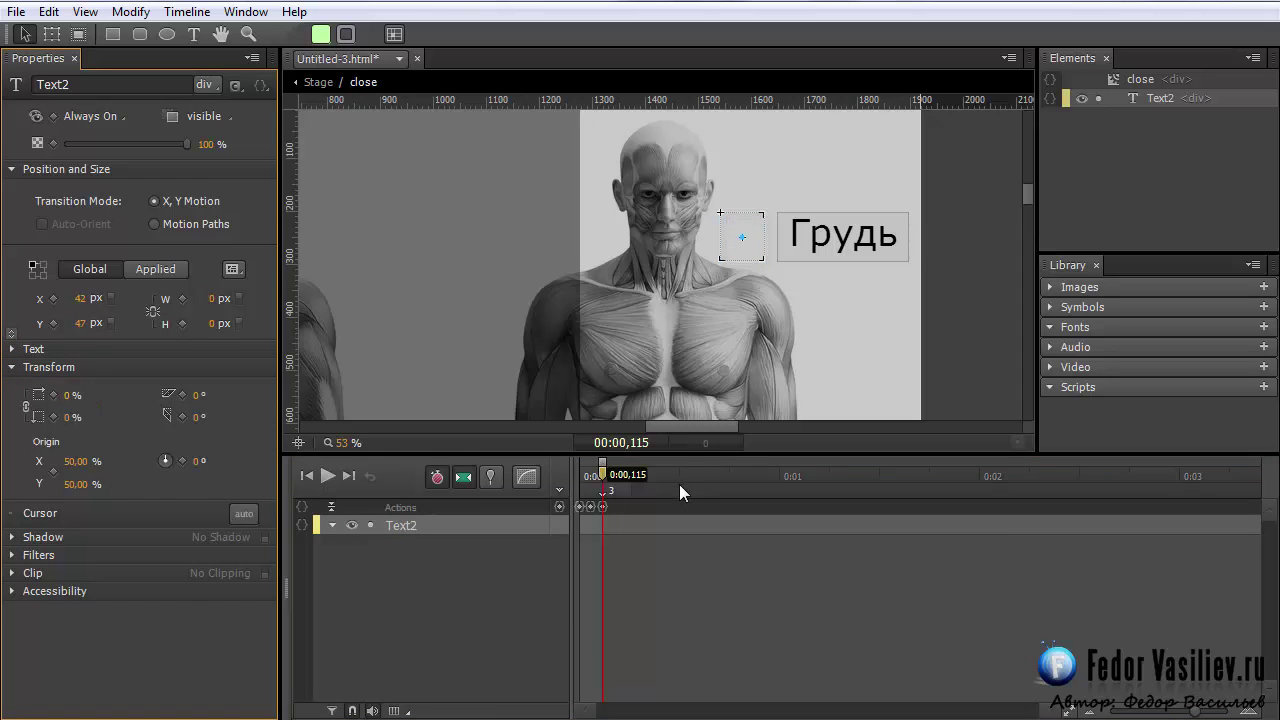
# Animate the x text's scale up to 100% between 0:00,115 and 0:00,930 with Linear easing, using the pin and releasing it when done
pyautogui.click(490, 477)
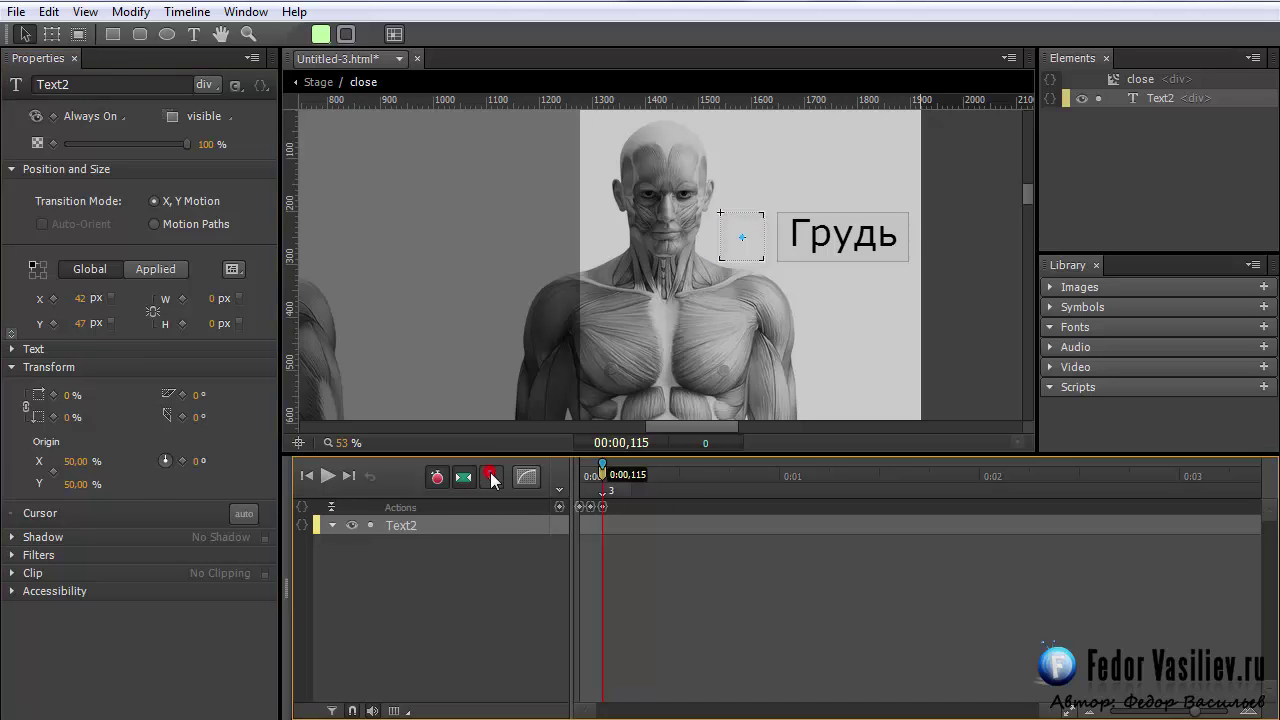
pyautogui.click(527, 477)
pyautogui.click(545, 509)
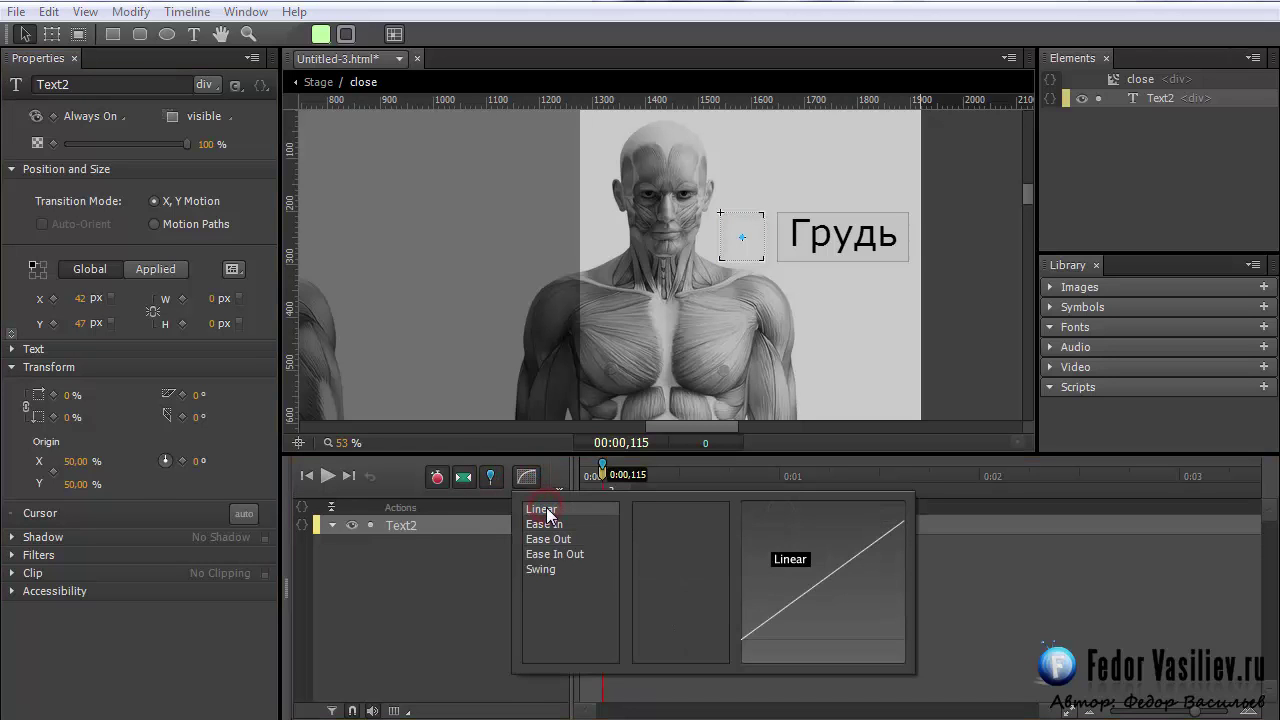
pyautogui.moveTo(601, 470); pyautogui.dragTo(766, 510)
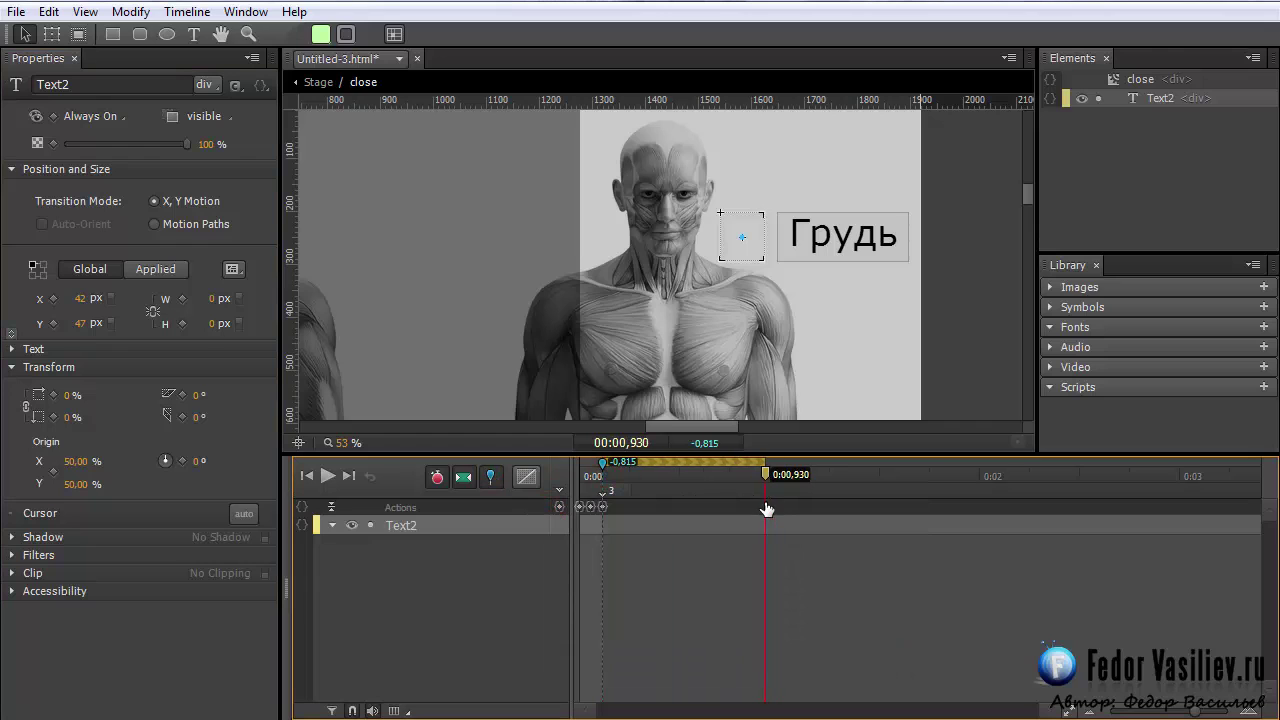
pyautogui.click(70, 397)
pyautogui.write('100')
pyautogui.press('Return')
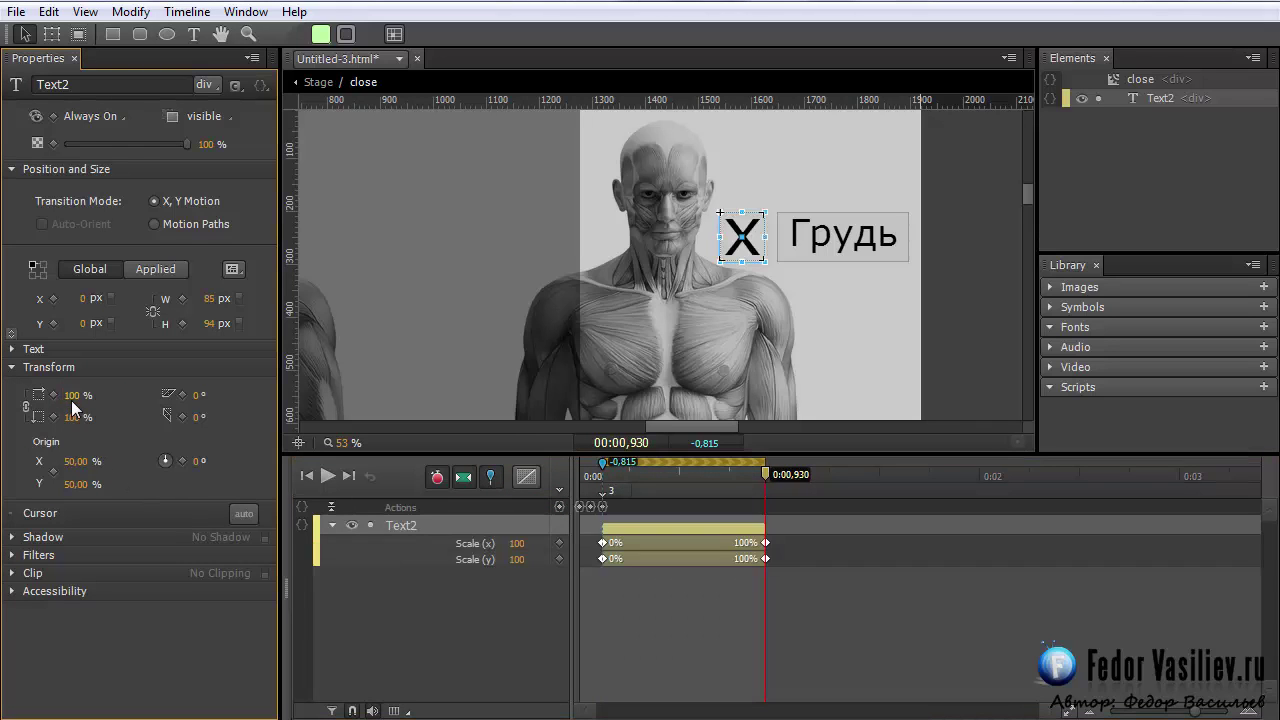
pyautogui.click(632, 610)
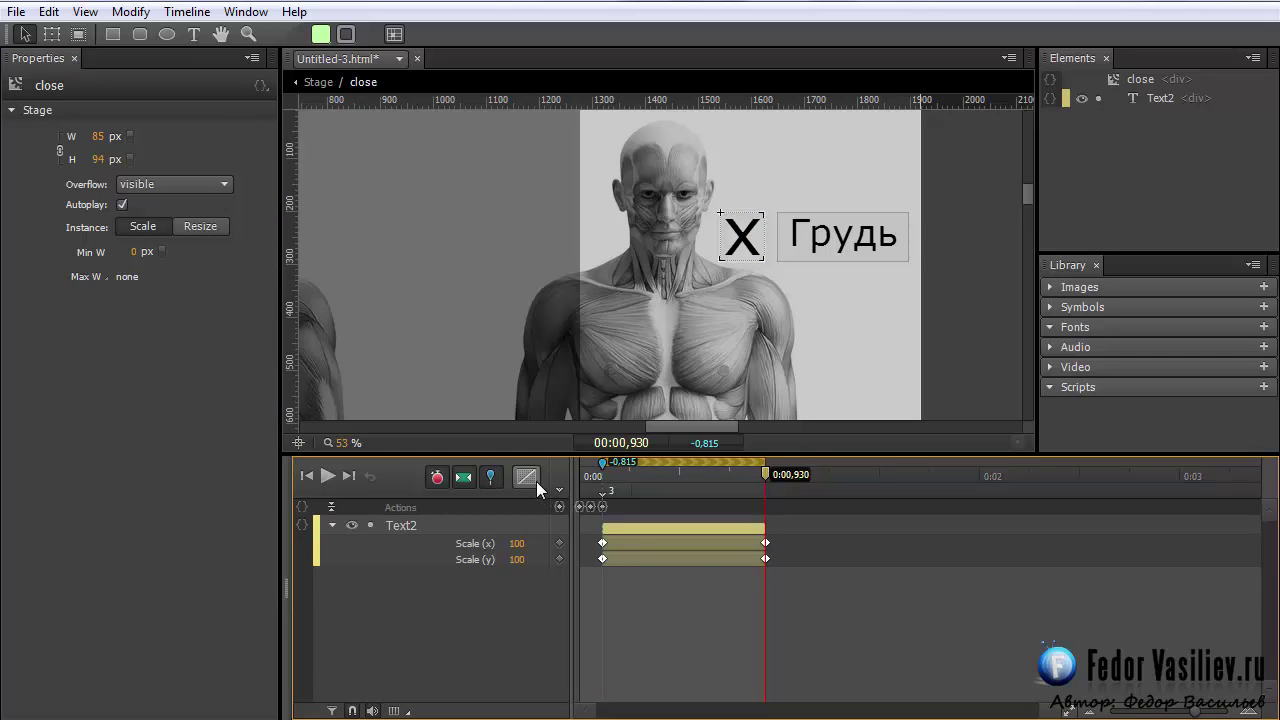
pyautogui.click(490, 477)
# Scrub through the scale animation and add a trigger at its end, 0:00,930, that runs sym.stop()
pyautogui.moveTo(621, 476); pyautogui.dragTo(731, 522)
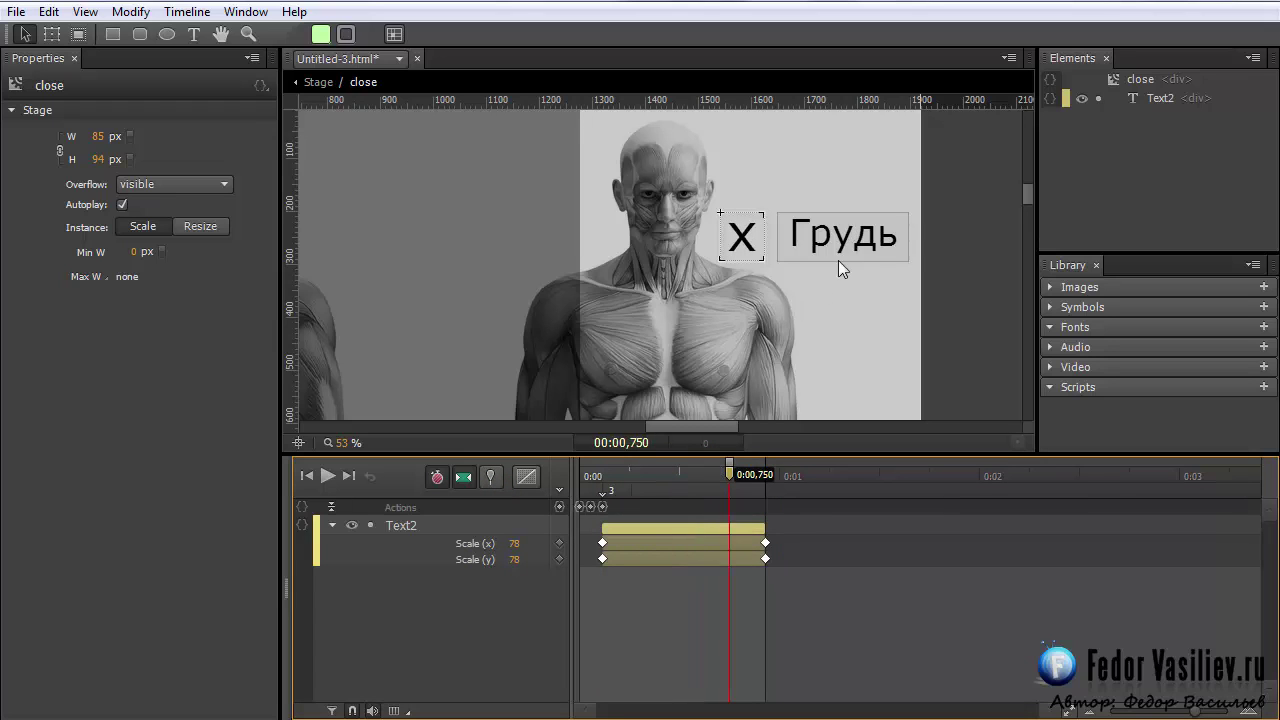
pyautogui.moveTo(731, 470); pyautogui.dragTo(765, 472)
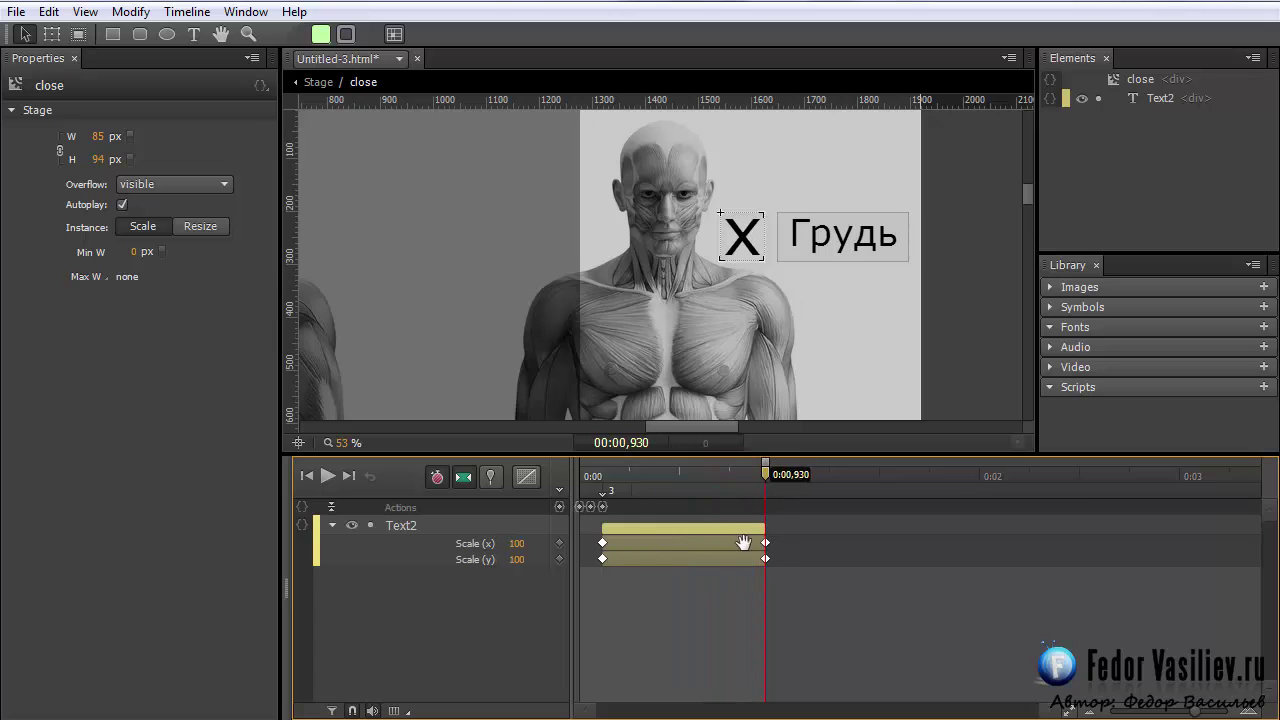
pyautogui.click(557, 508)
pyautogui.doubleClick(430, 180)
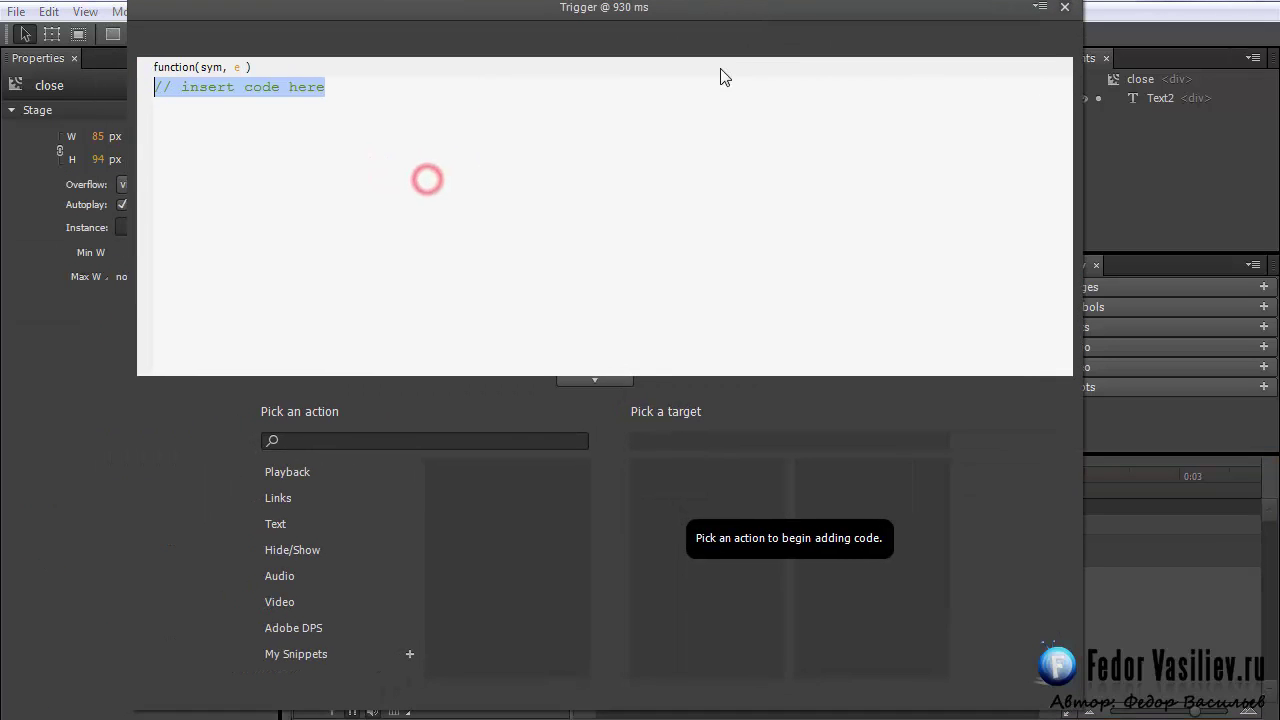
pyautogui.click(297, 472)
pyautogui.click(458, 528)
pyautogui.click(655, 498)
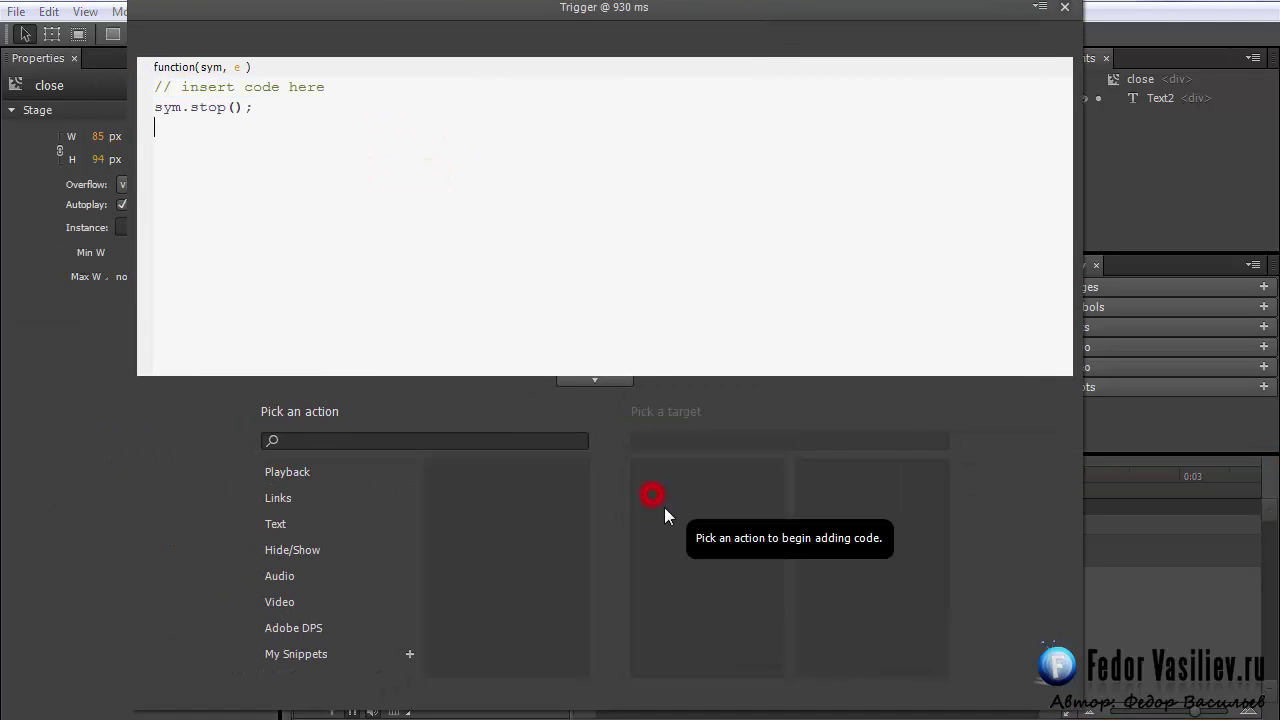
pyautogui.click(1064, 7)
# Return to the Stage and assign the pointing-hand cursor to both the Грудь button and the close symbol
pyautogui.click(314, 80)
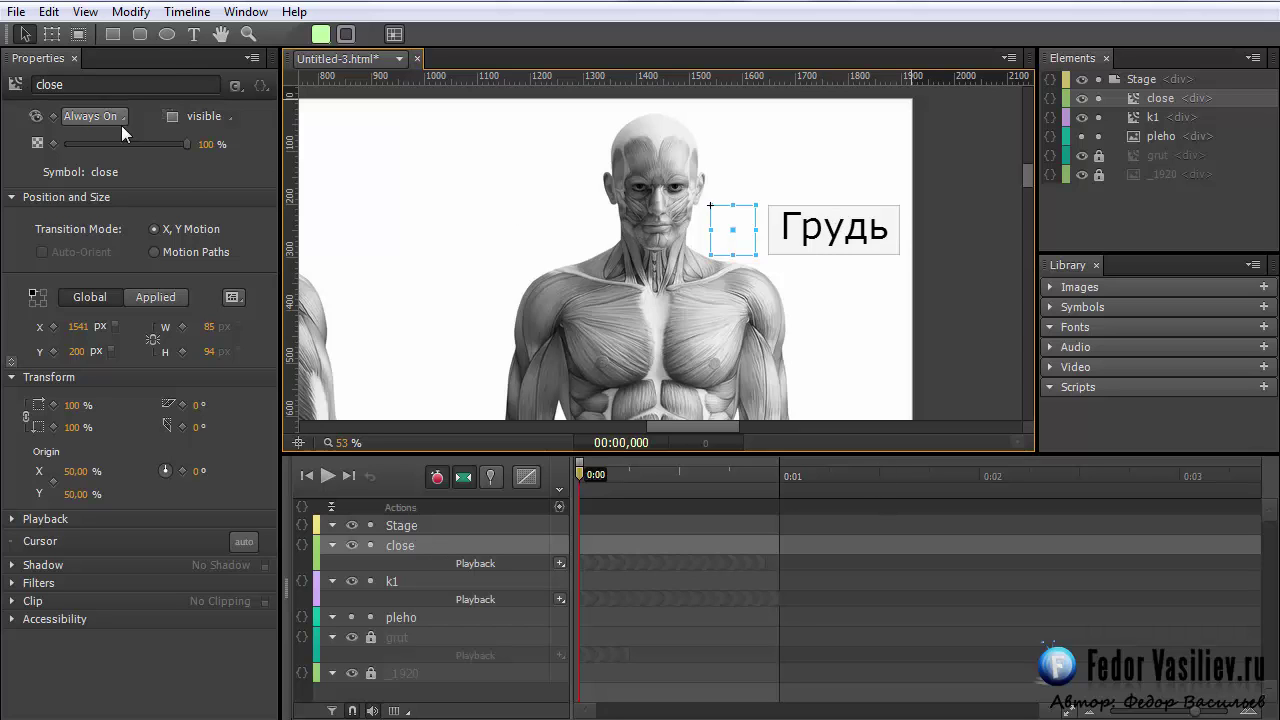
pyautogui.click(820, 220)
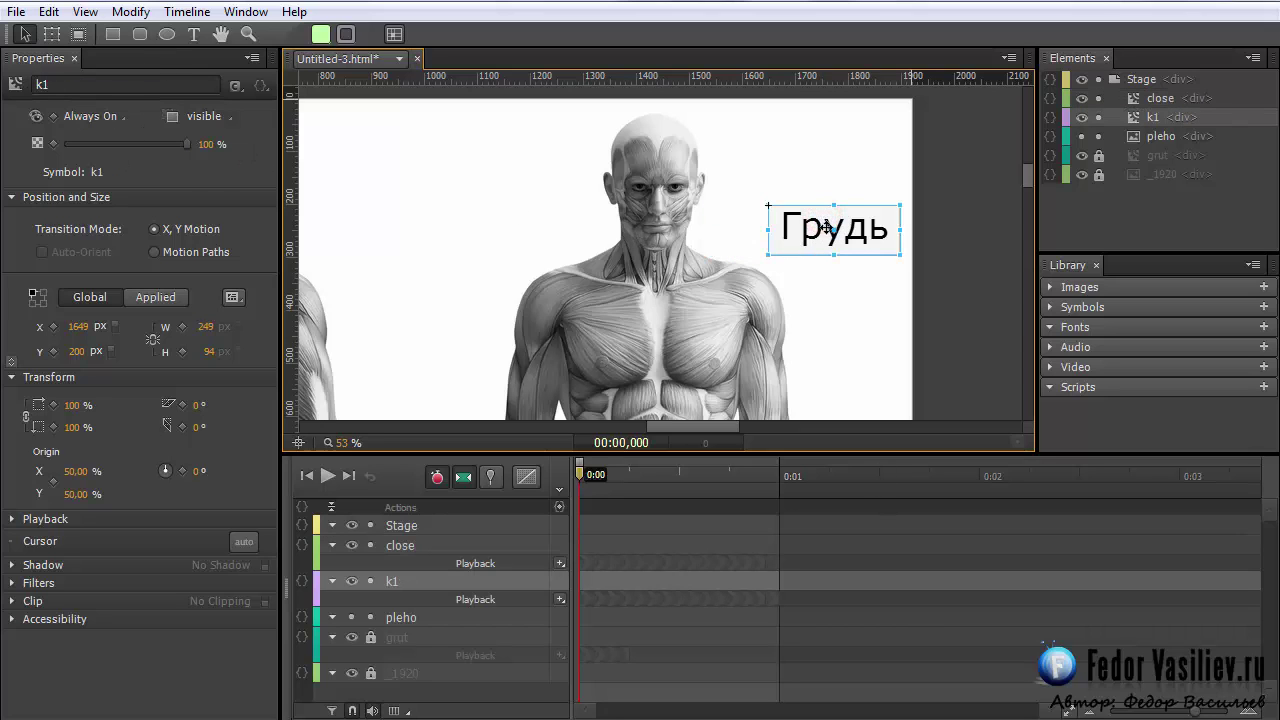
pyautogui.click(244, 541)
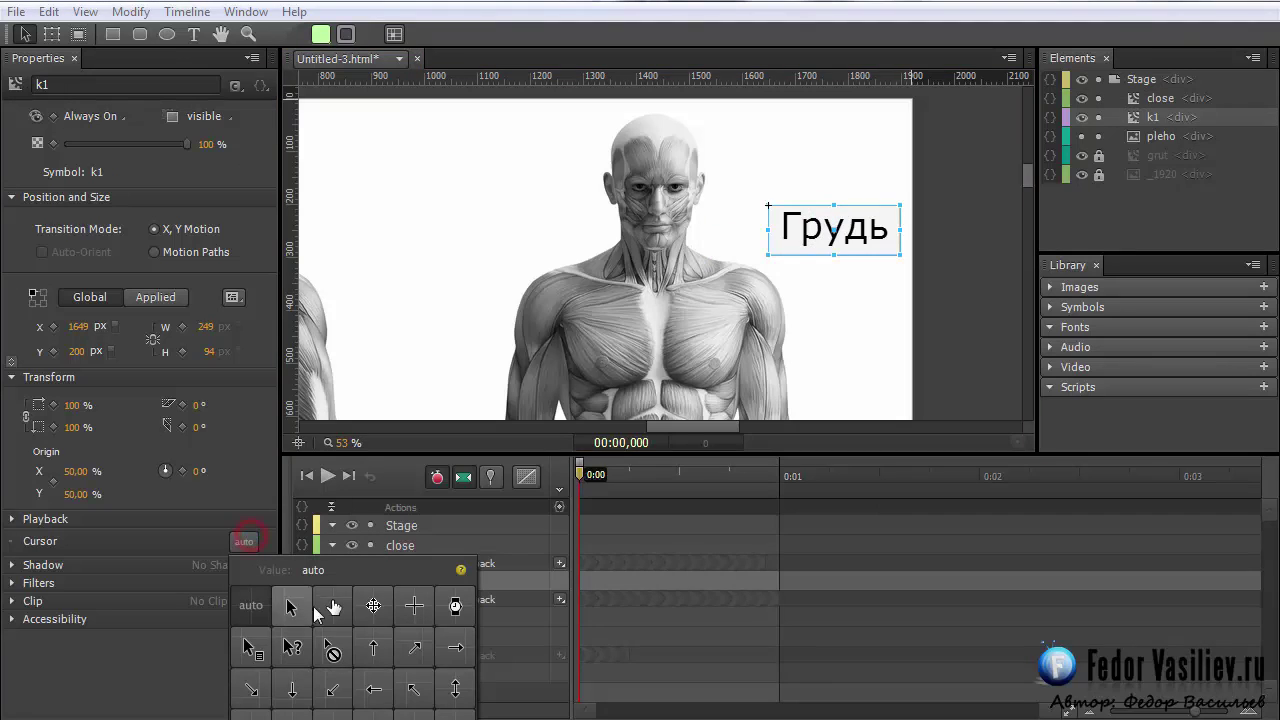
pyautogui.click(1152, 100)
pyautogui.click(243, 541)
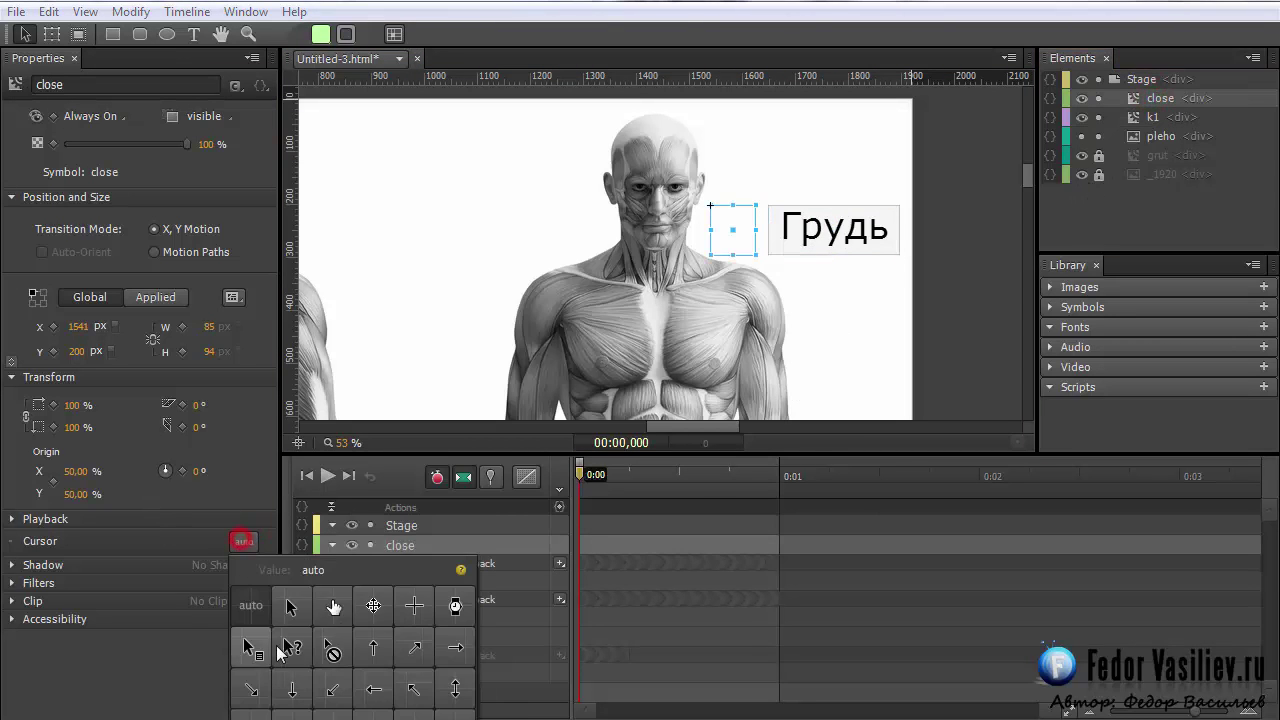
pyautogui.click(331, 603)
# Open the actions of the k1 button, add a click event and clear its placeholder comment
pyautogui.click(850, 388)
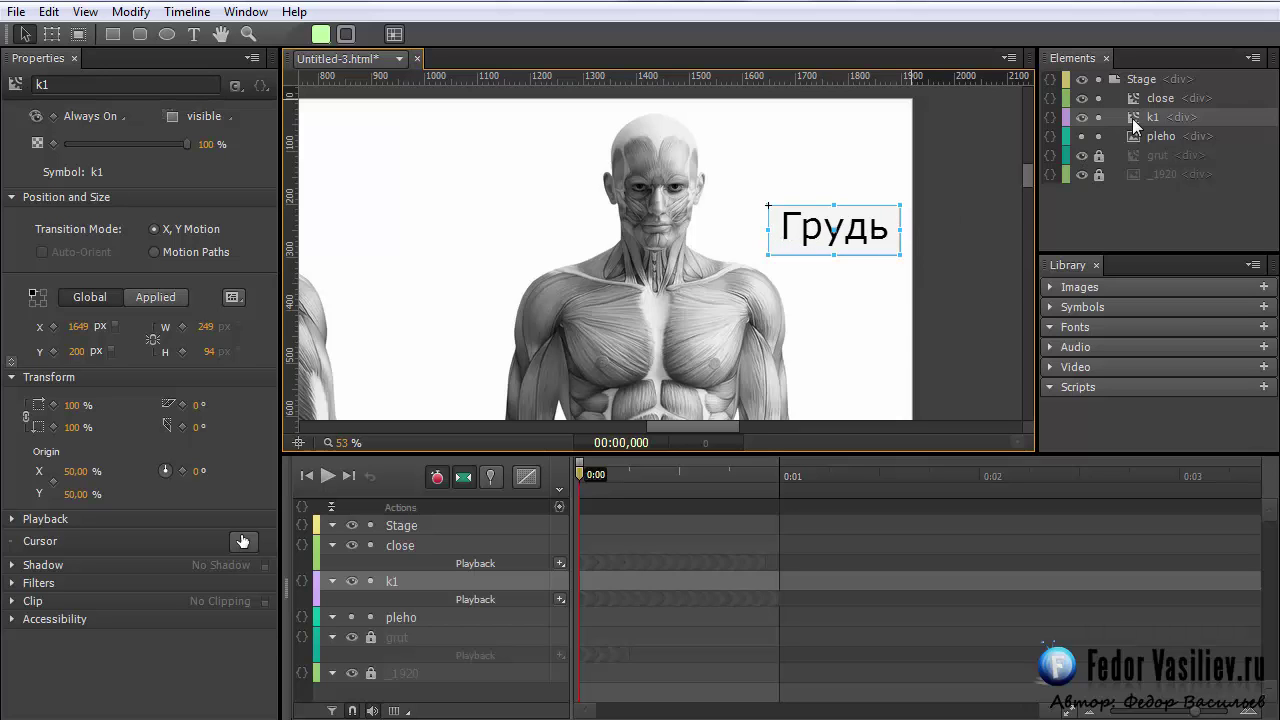
pyautogui.click(1050, 117)
pyautogui.click(687, 122)
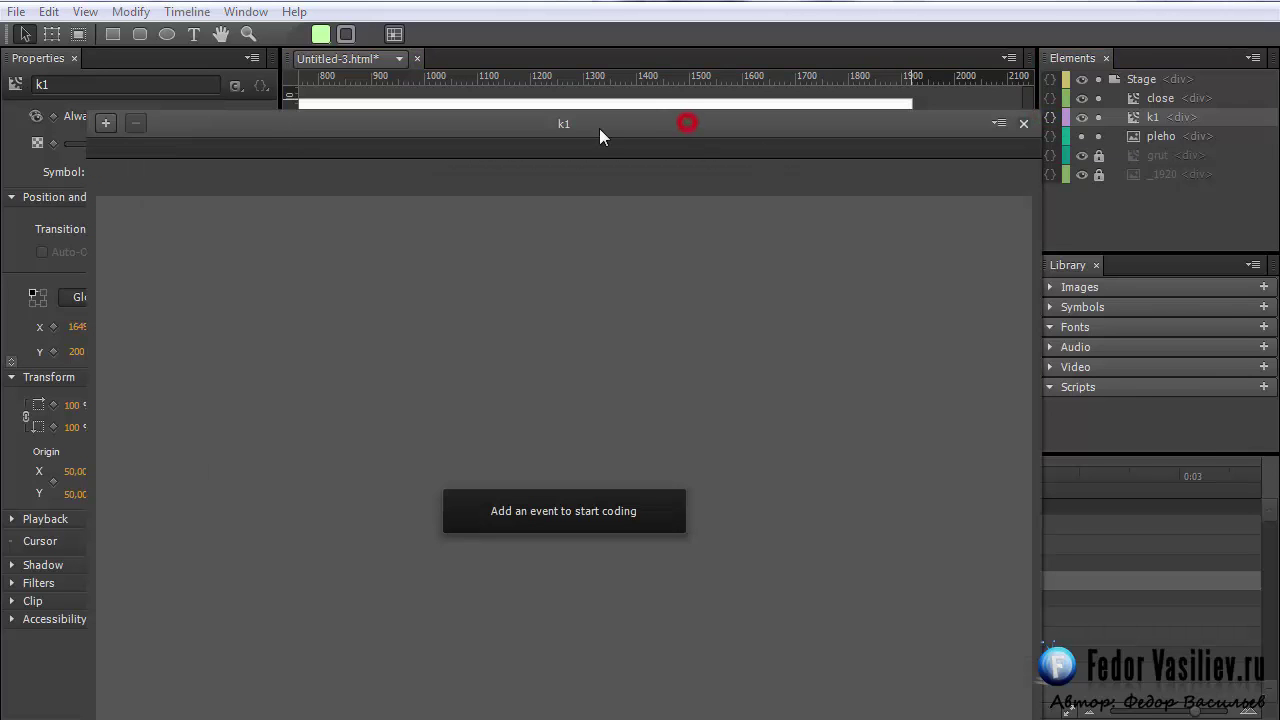
pyautogui.click(600, 126)
pyautogui.click(285, 26)
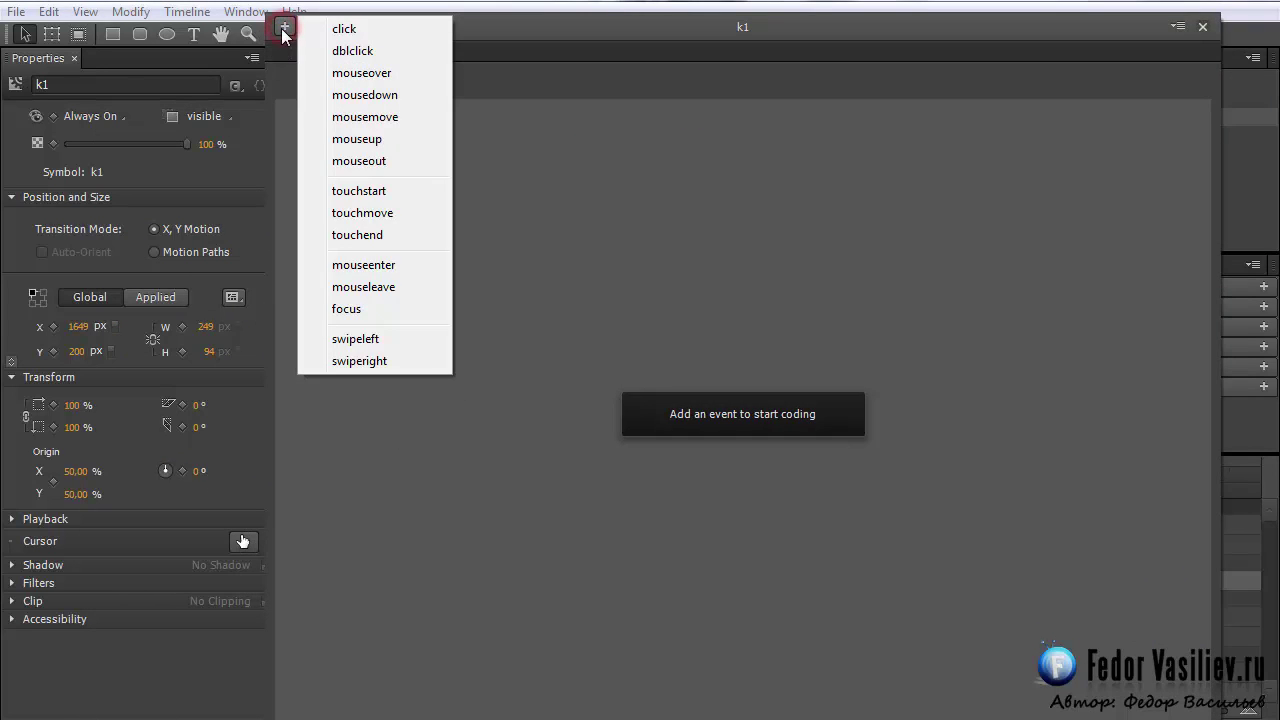
pyautogui.click(343, 29)
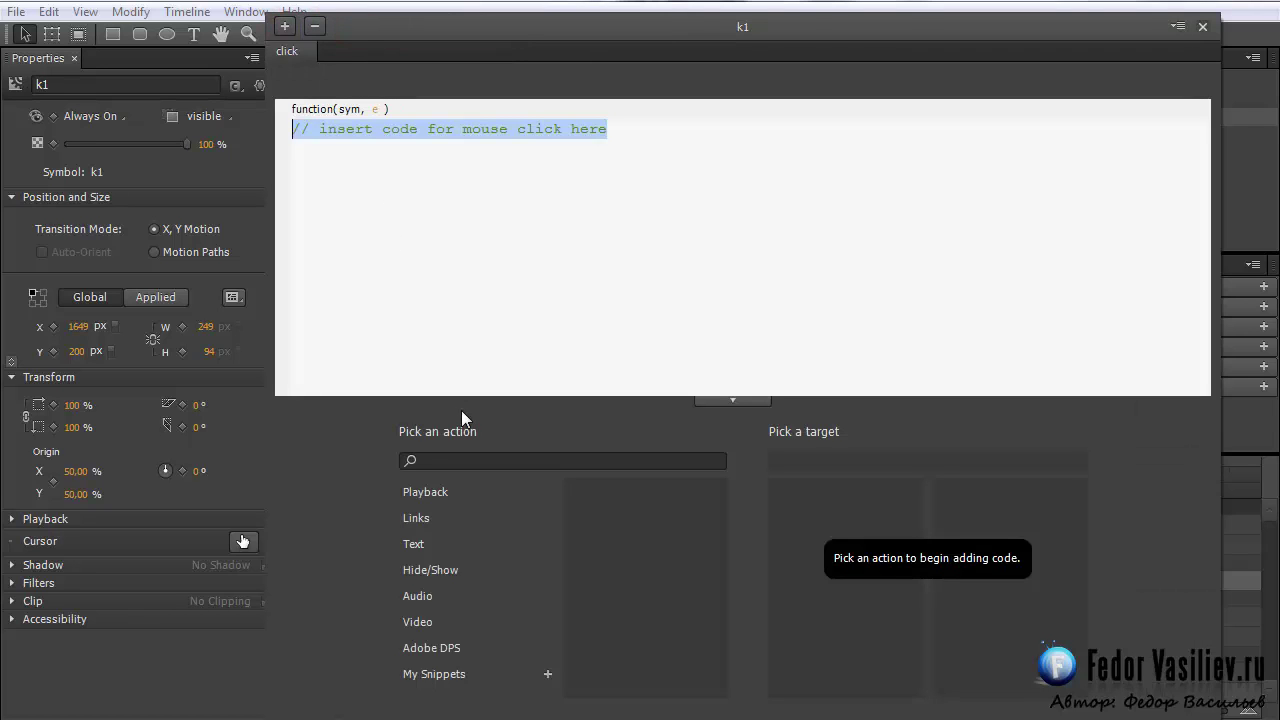
pyautogui.press('Delete')
# Make k1's click event play the close symbol from label 3 with sym.getSymbol("close").play("3")
pyautogui.click(428, 494)
pyautogui.click(606, 496)
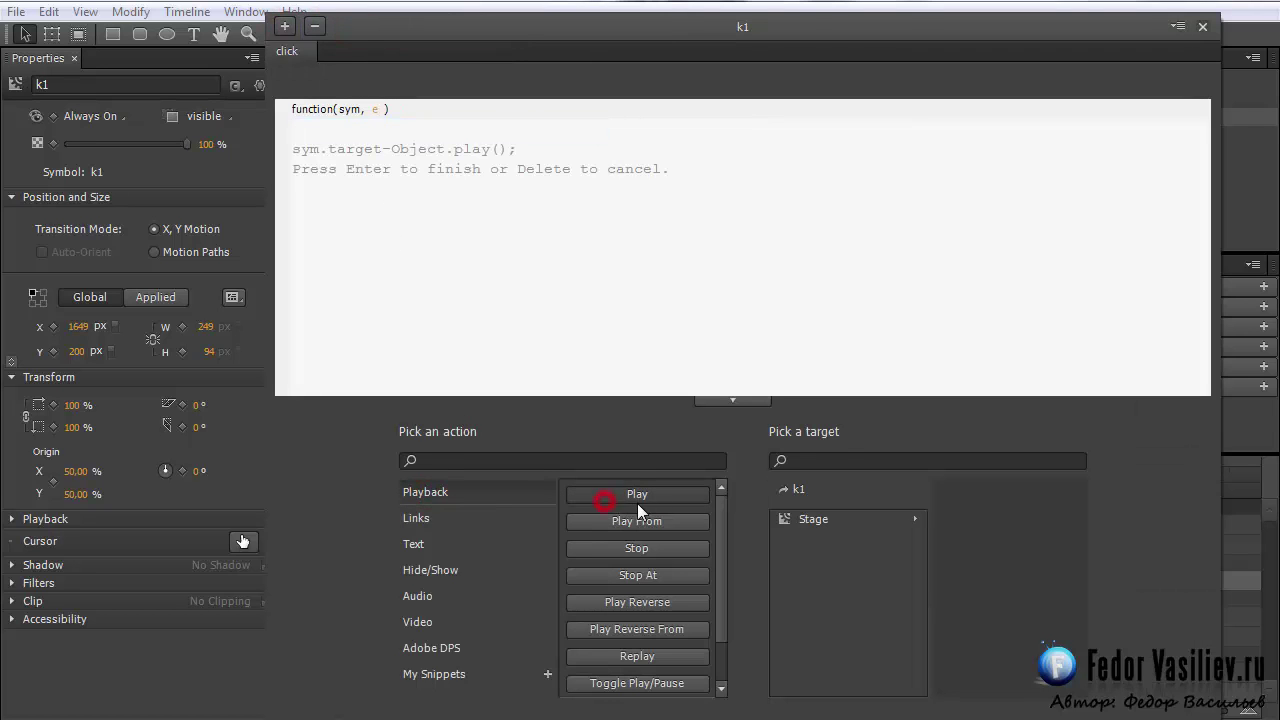
pyautogui.click(786, 518)
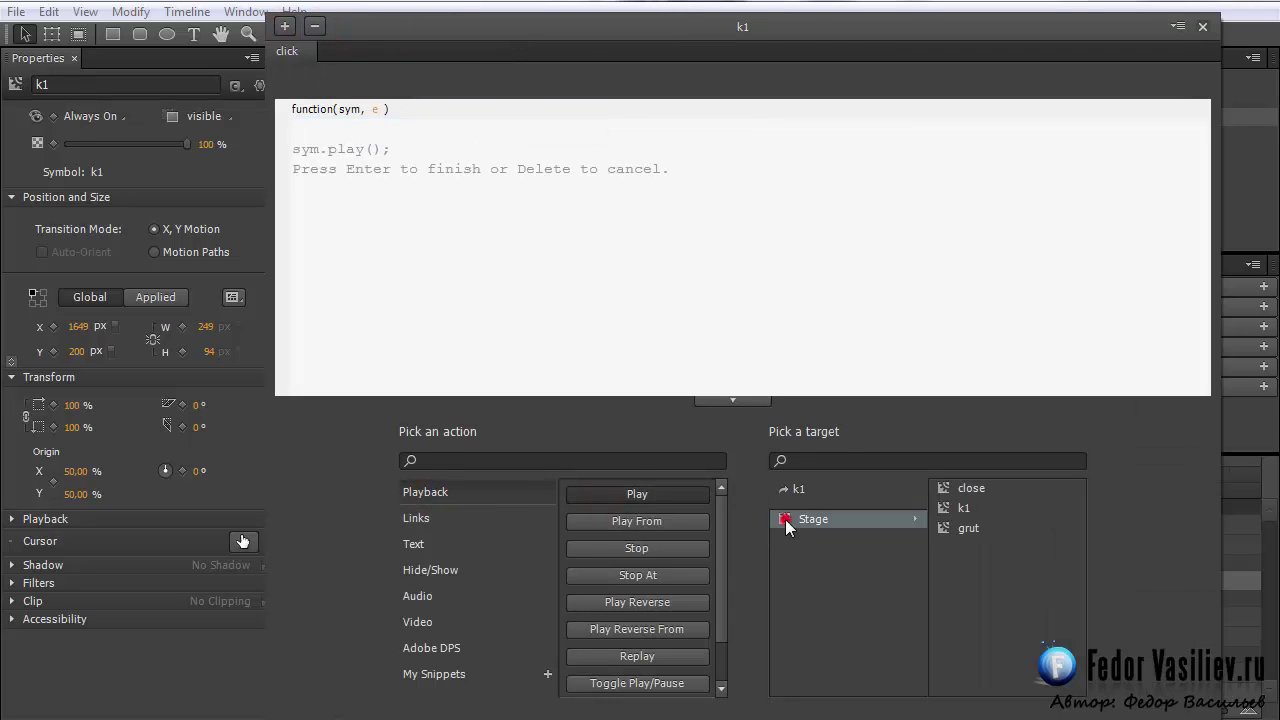
pyautogui.click(944, 488)
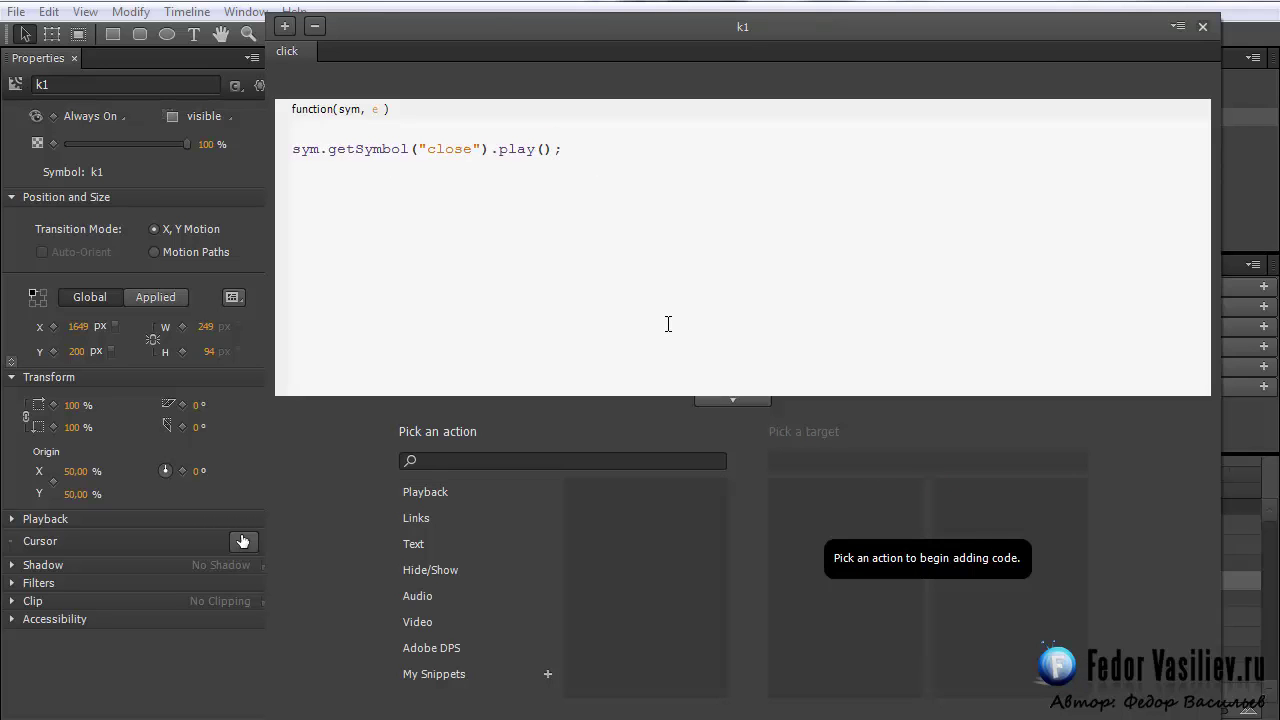
pyautogui.click(561, 149)
pyautogui.write('3')
pyautogui.click(1202, 27)
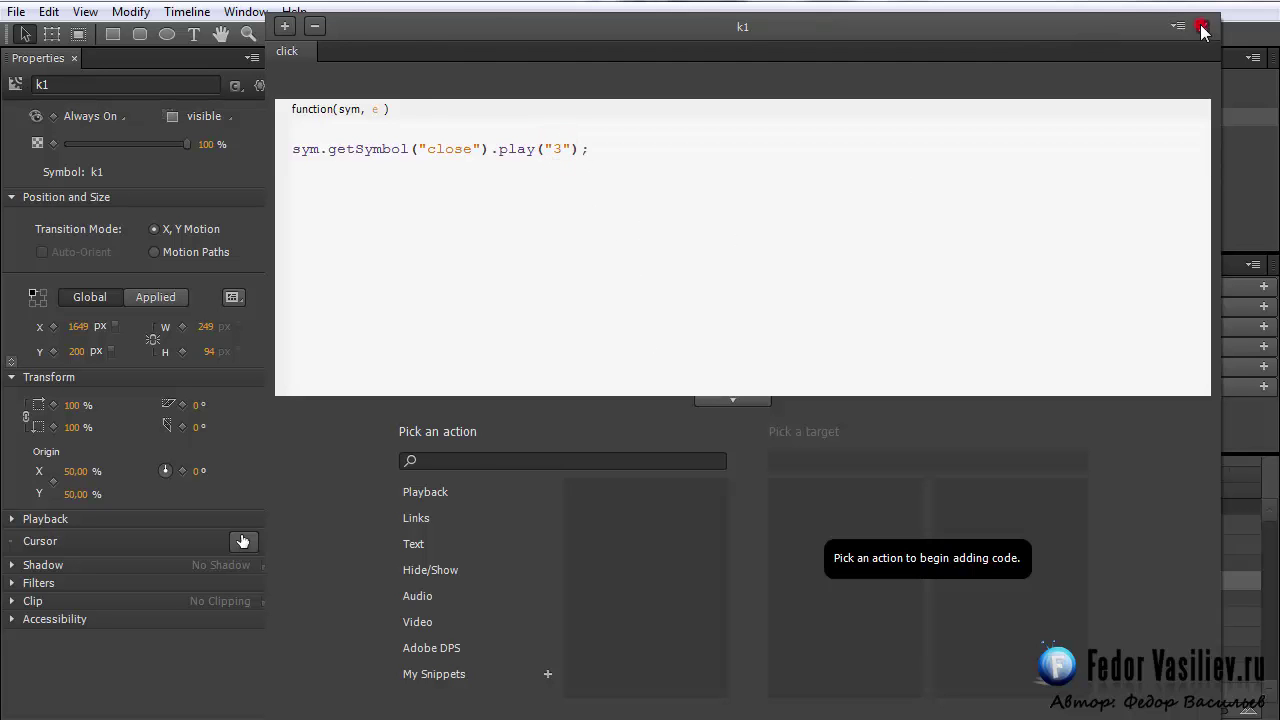
# Open the close symbol, scrub through its timeline to check the cross animation, and return to the Stage
pyautogui.doubleClick(1136, 97)
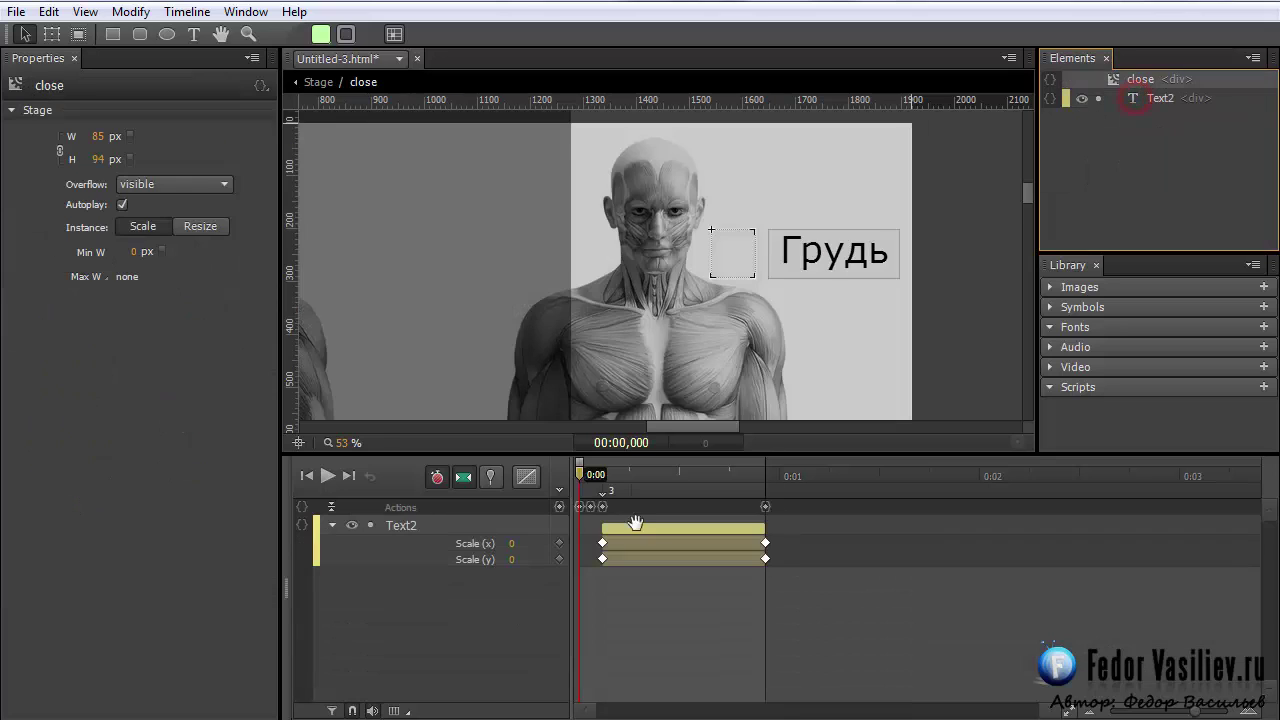
pyautogui.moveTo(589, 476); pyautogui.dragTo(806, 476)
pyautogui.click(312, 84)
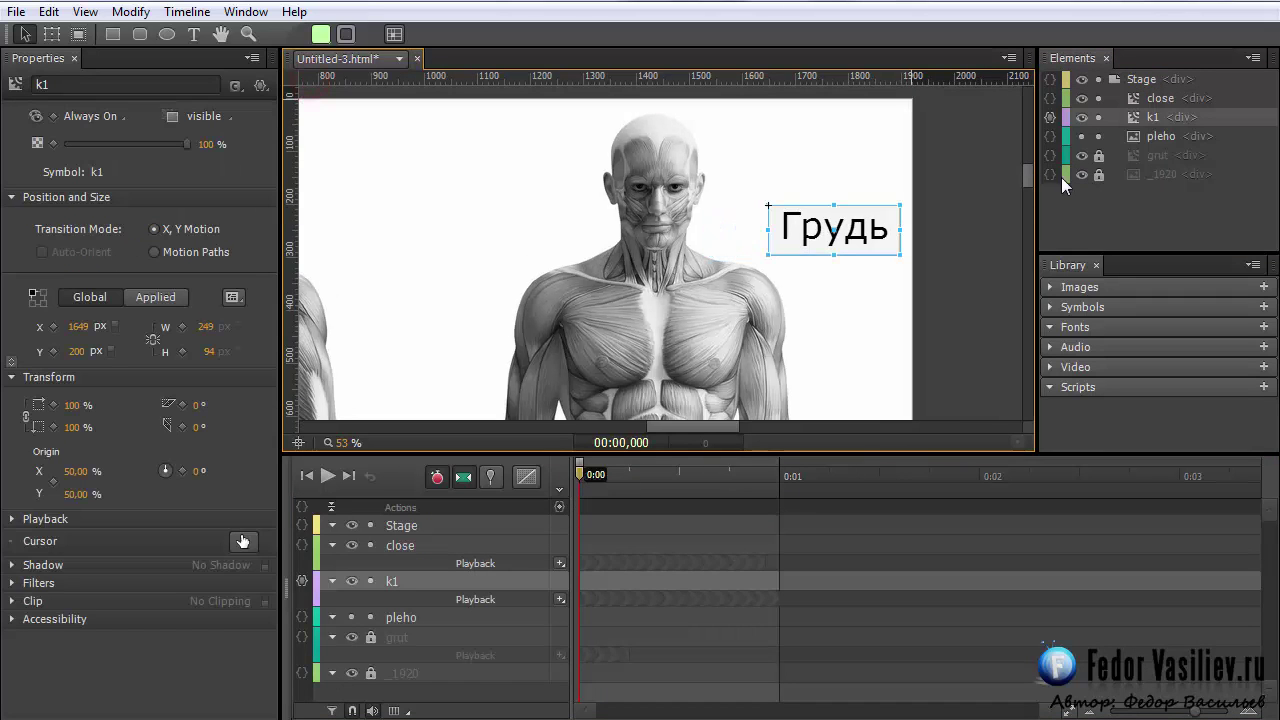
# Open k1's click code and remove the blank line above the close symbol's play call
pyautogui.click(1050, 117)
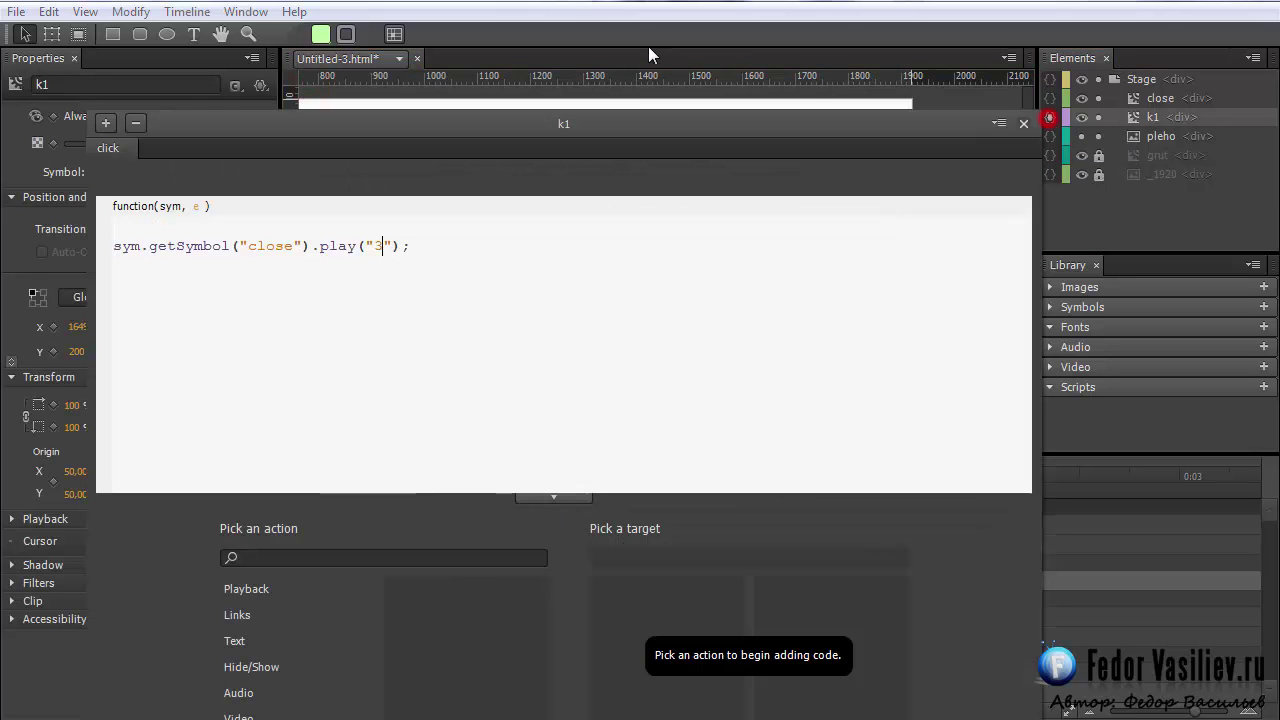
pyautogui.moveTo(641, 128); pyautogui.dragTo(767, 3)
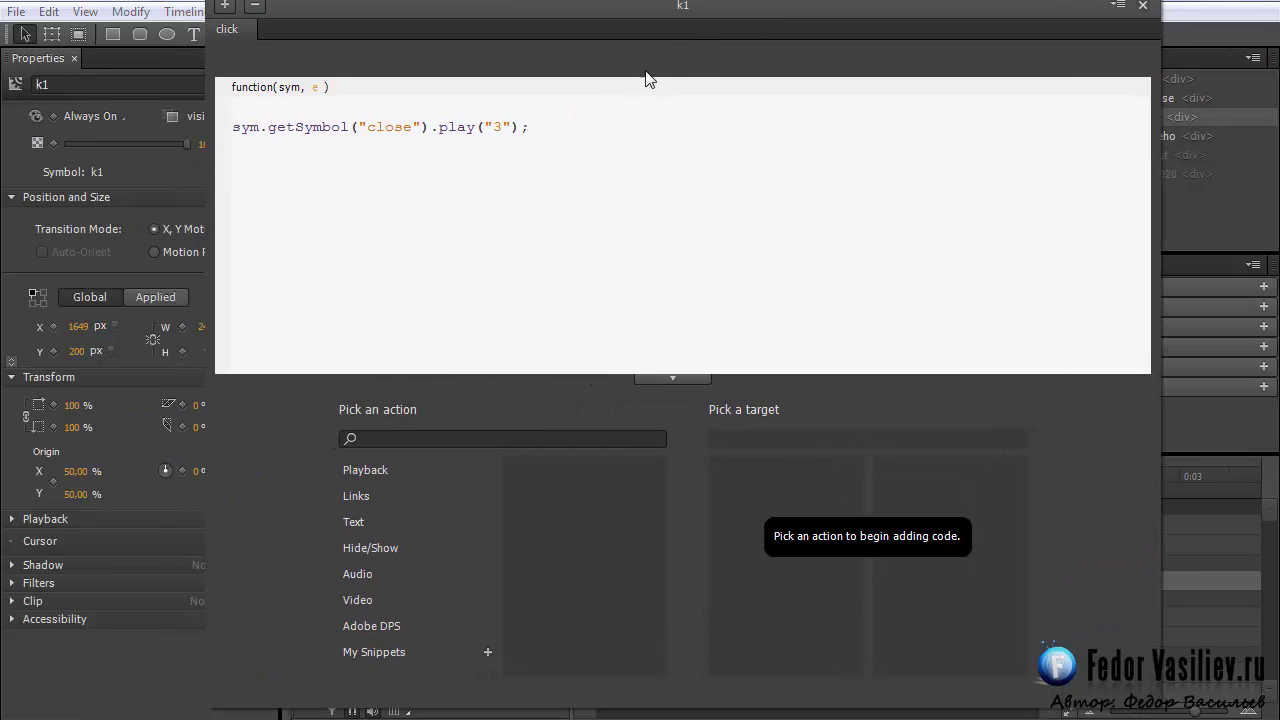
pyautogui.click(238, 126)
pyautogui.press('BackSpace')
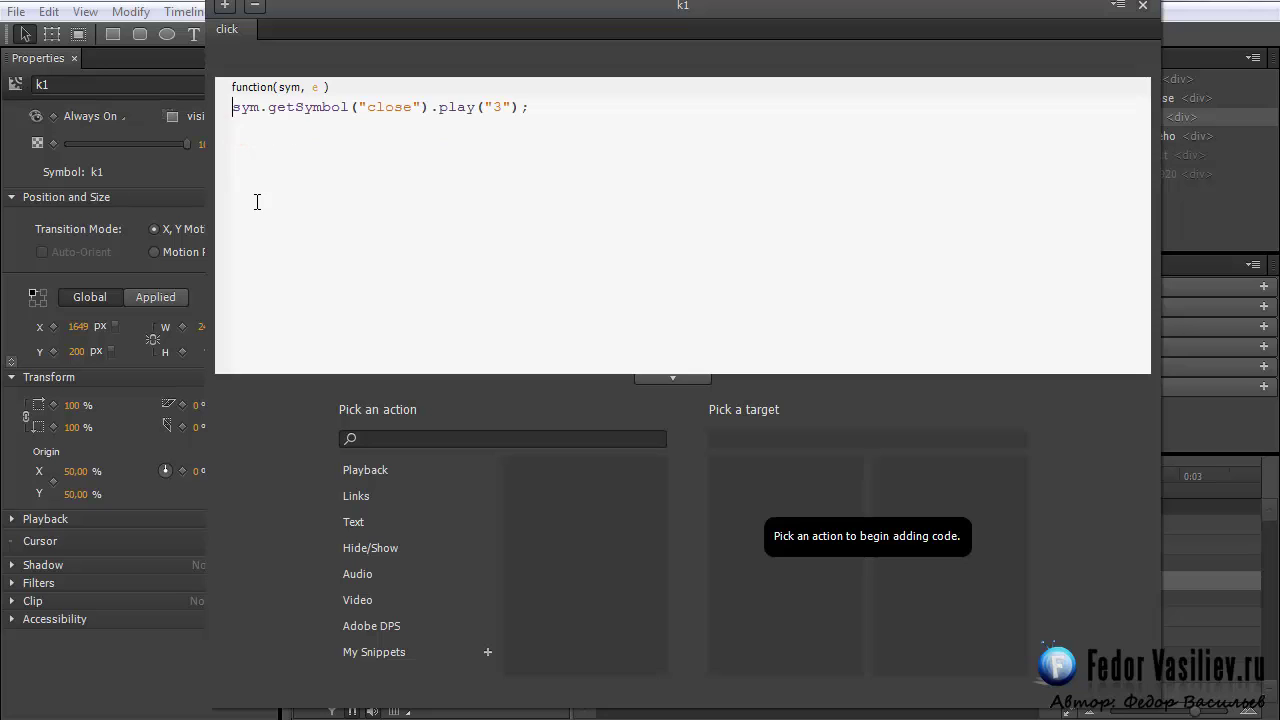
pyautogui.click(243, 114)
# Add sym.getSymbol("k1").play("2") directly below the close line in k1's click code and close the code window
pyautogui.click(390, 470)
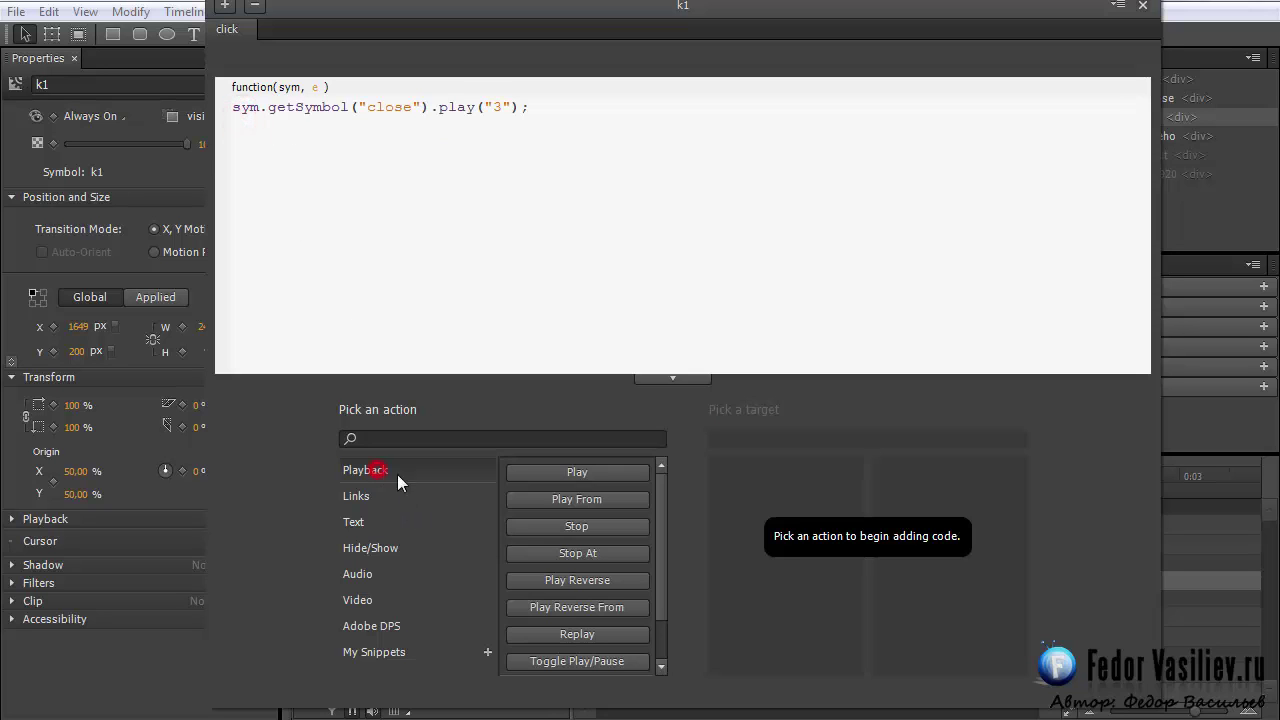
pyautogui.click(612, 474)
pyautogui.click(778, 498)
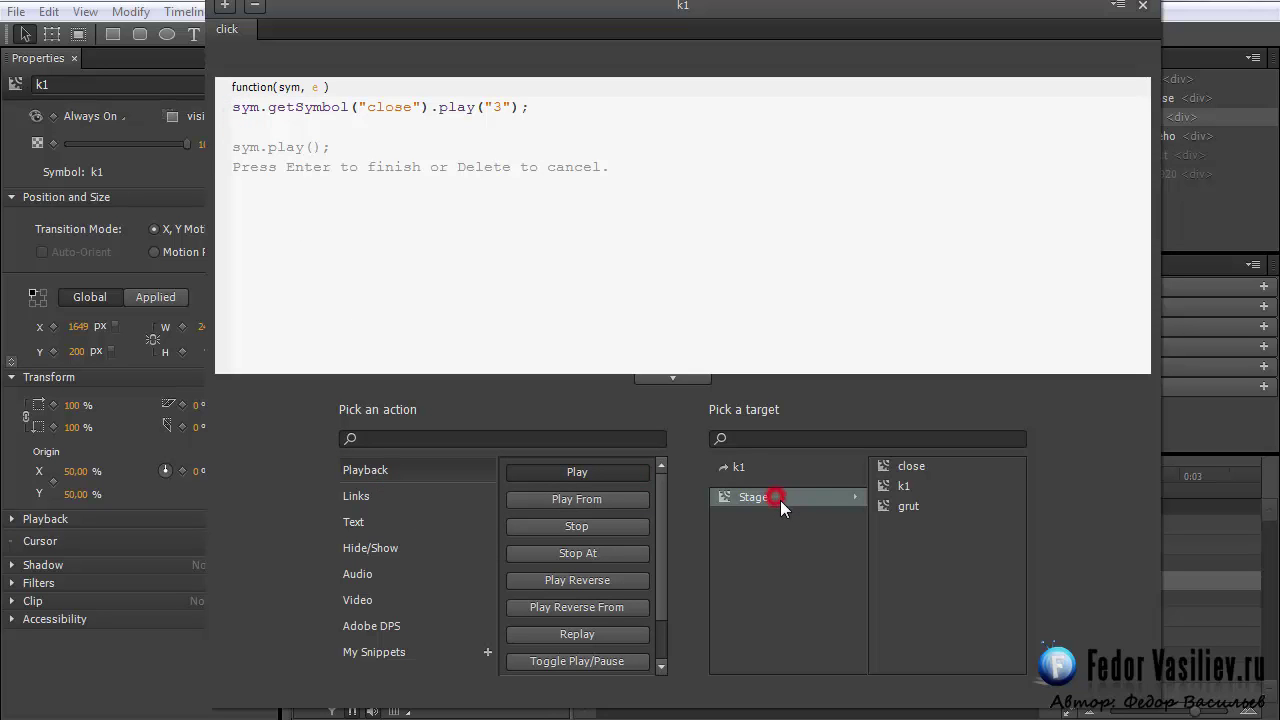
pyautogui.click(881, 487)
pyautogui.press('Return')
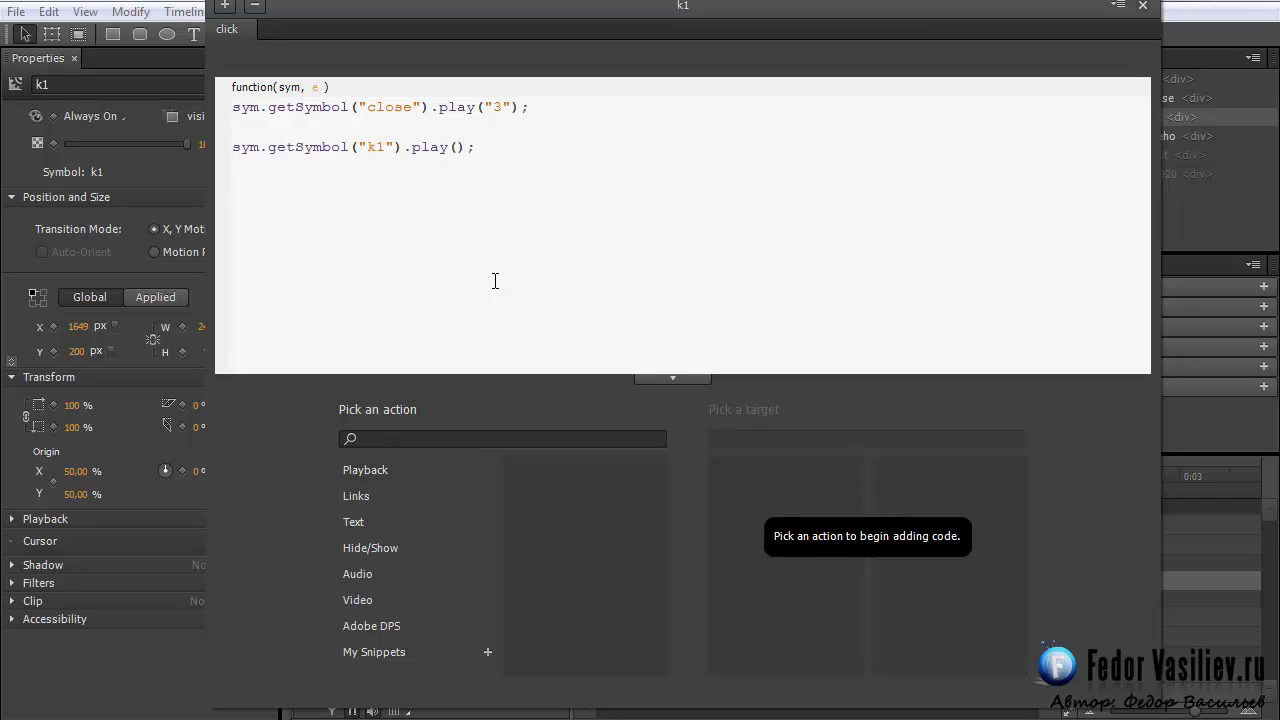
pyautogui.click(236, 148)
pyautogui.press('BackSpace')
pyautogui.click(457, 134)
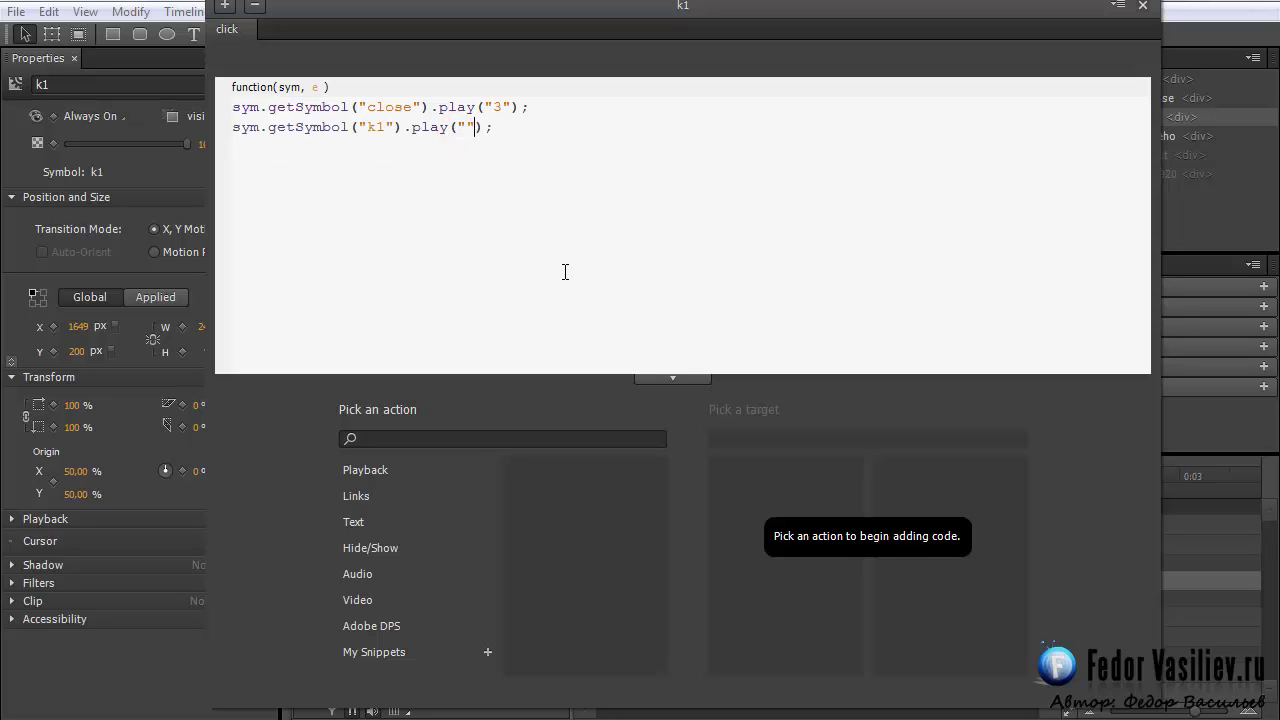
pyautogui.write('"')
pyautogui.click(468, 125)
pyautogui.write('2')
pyautogui.click(1144, 8)
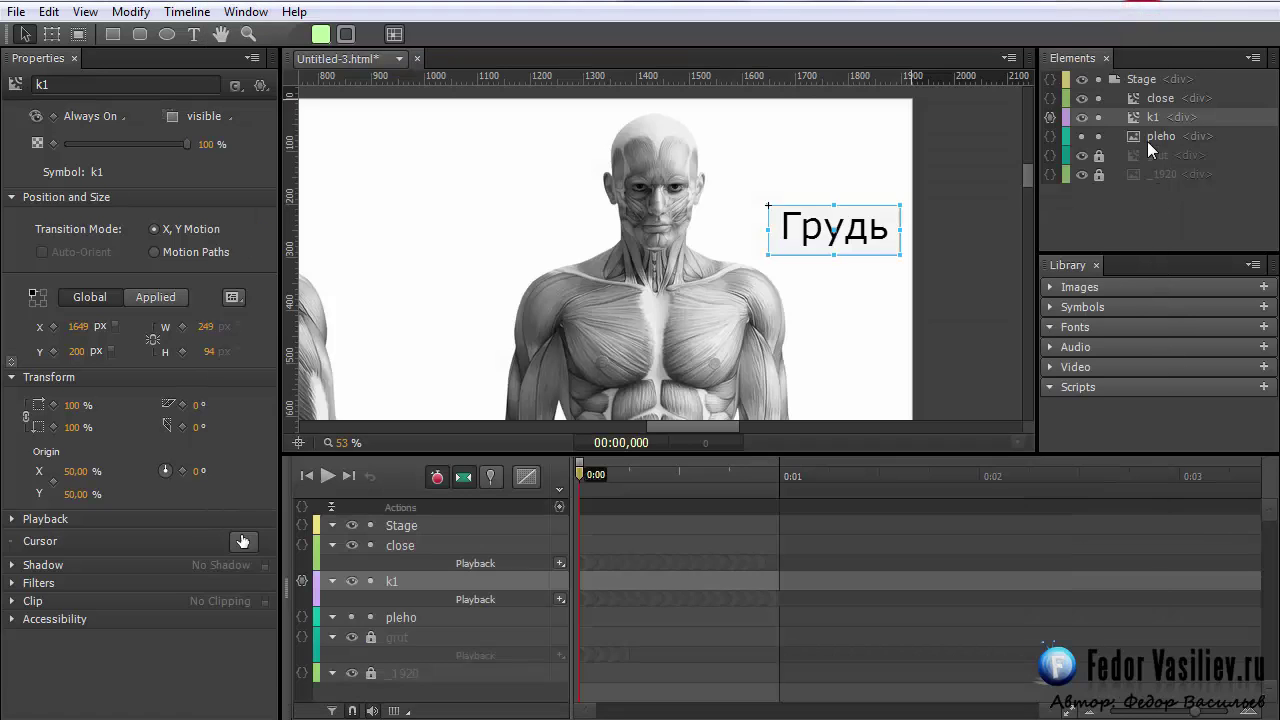
# Unlock the grut symbol, open it to check the label where the chest highlight appears, and return to the Stage
pyautogui.click(1150, 138)
pyautogui.click(1098, 155)
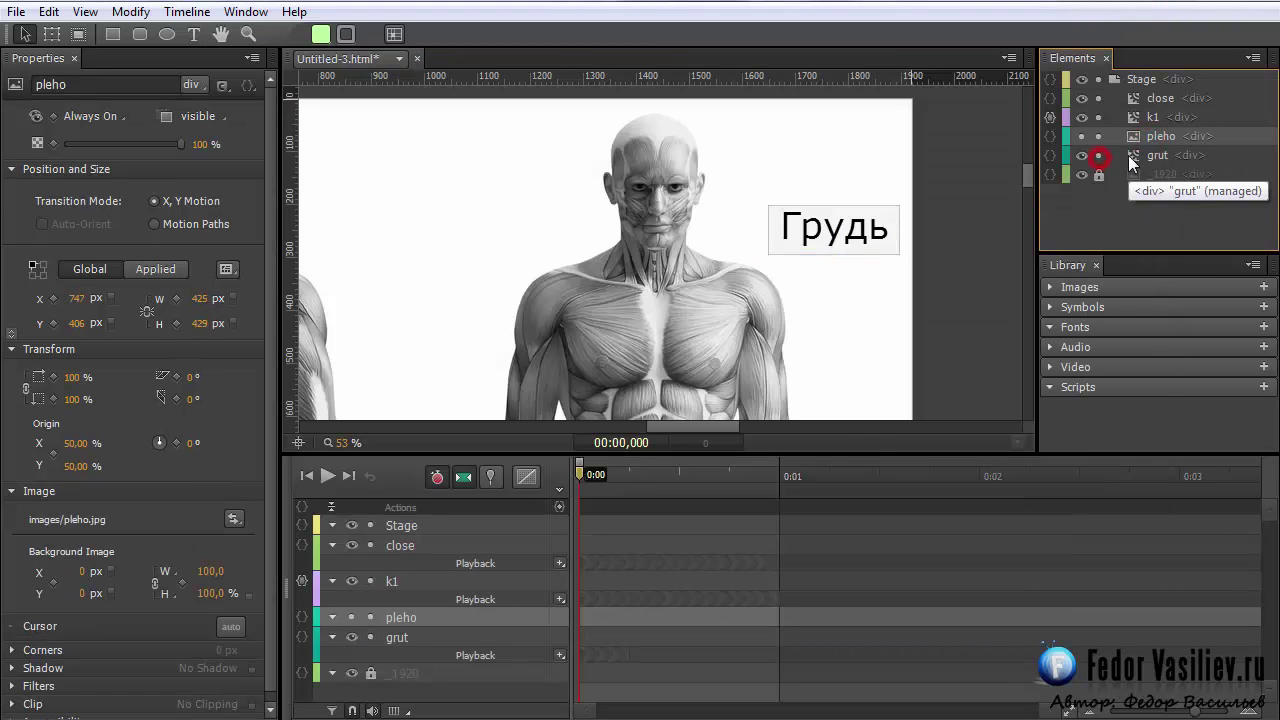
pyautogui.doubleClick(1133, 156)
pyautogui.click(600, 475)
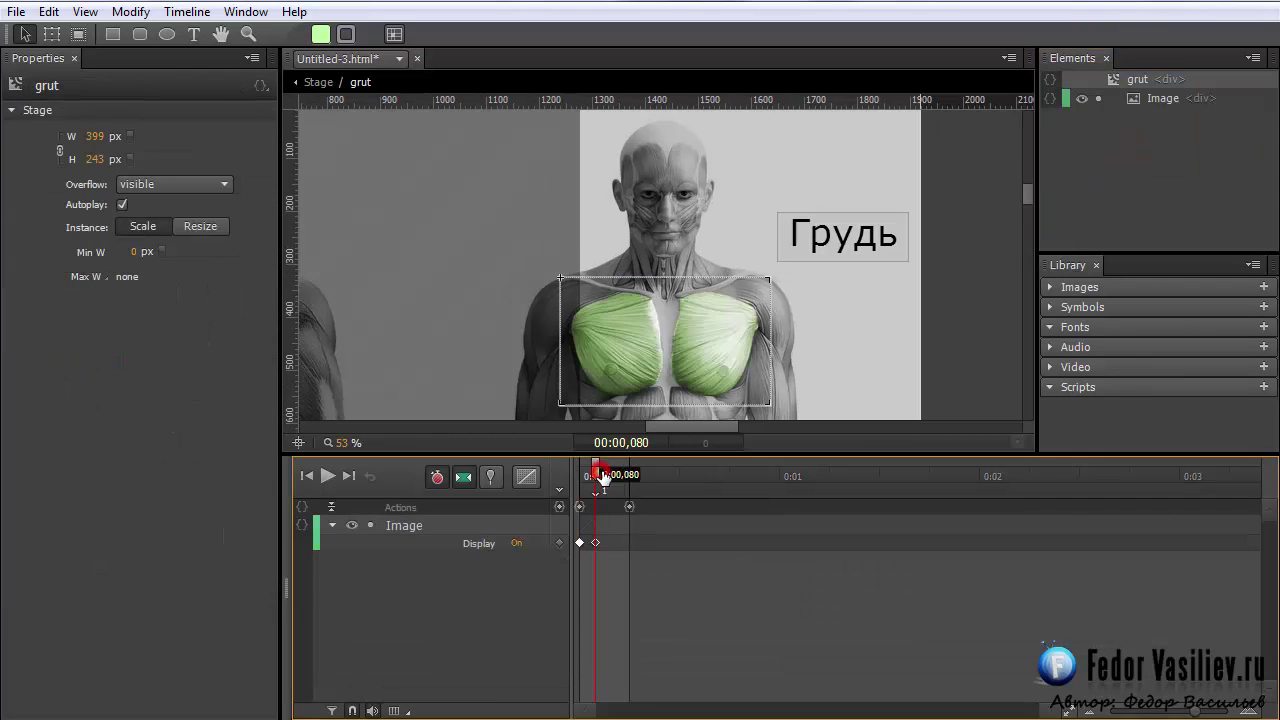
pyautogui.click(316, 82)
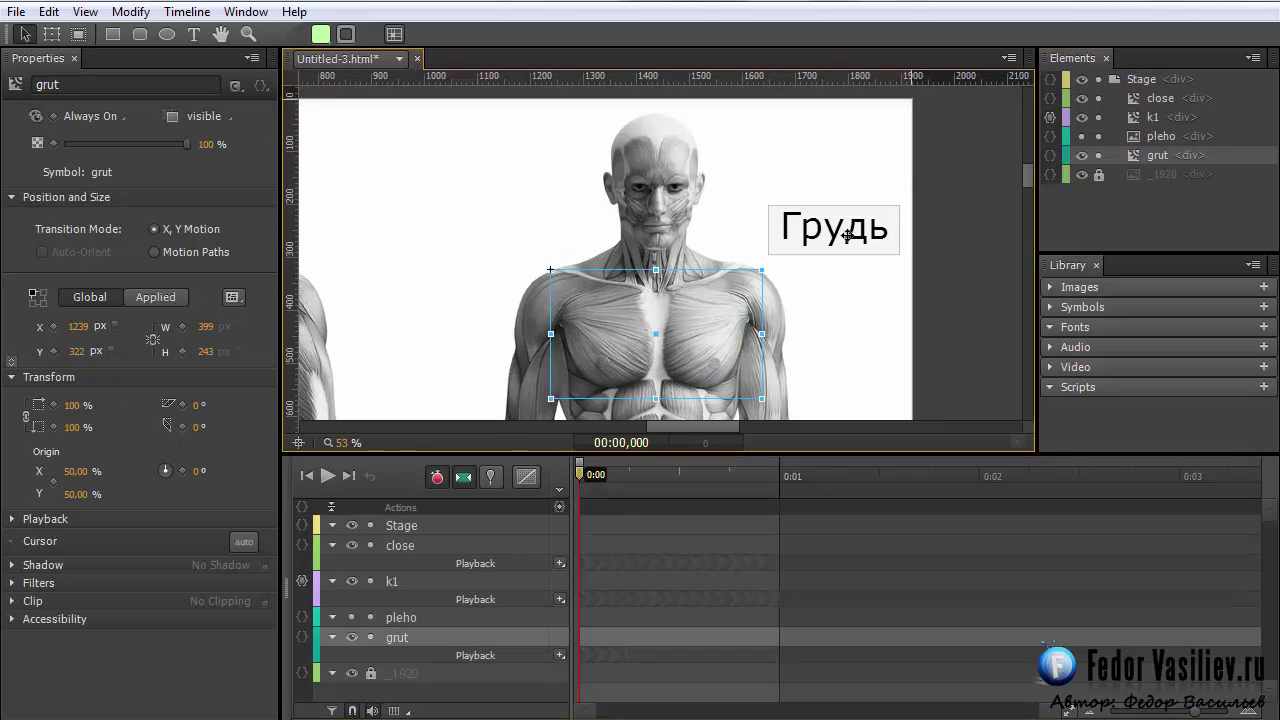
# Reopen k1's click code and add a Play action targeting the Stage's grut symbol
pyautogui.click(847, 234)
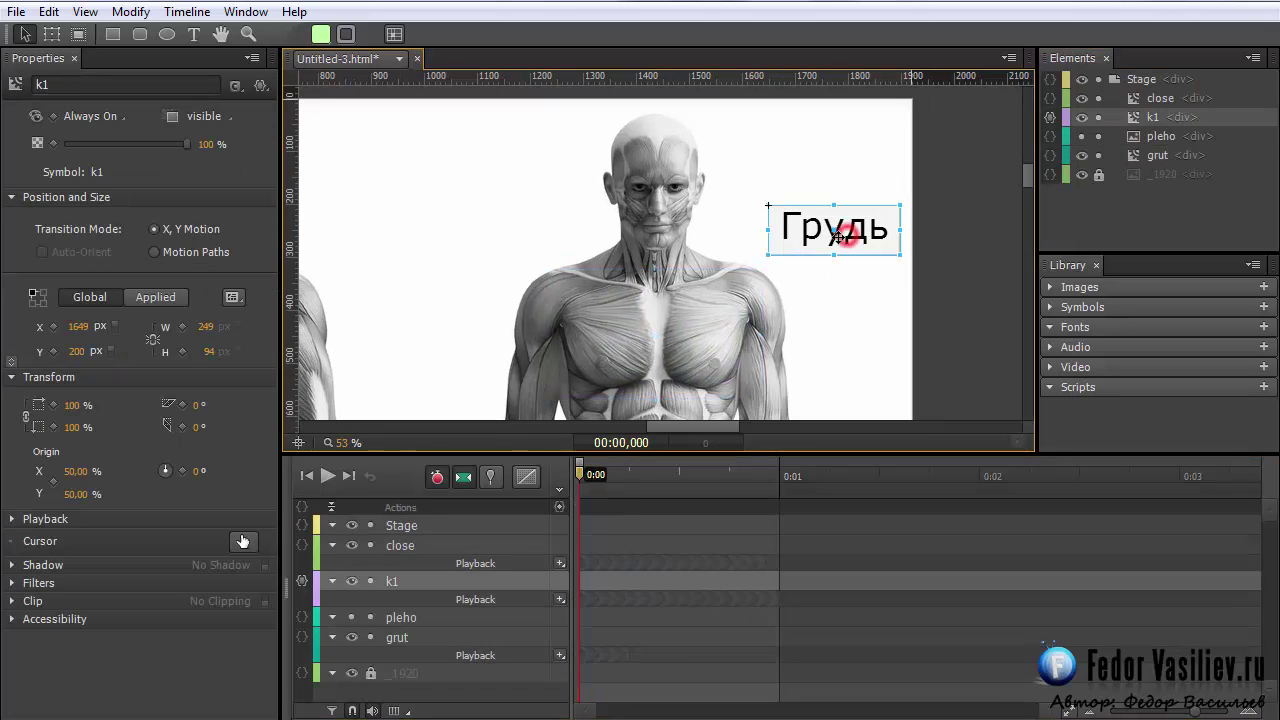
pyautogui.click(1050, 117)
pyautogui.moveTo(591, 128); pyautogui.dragTo(810, 30)
pyautogui.click(363, 165)
pyautogui.click(463, 488)
pyautogui.click(654, 493)
pyautogui.click(940, 518)
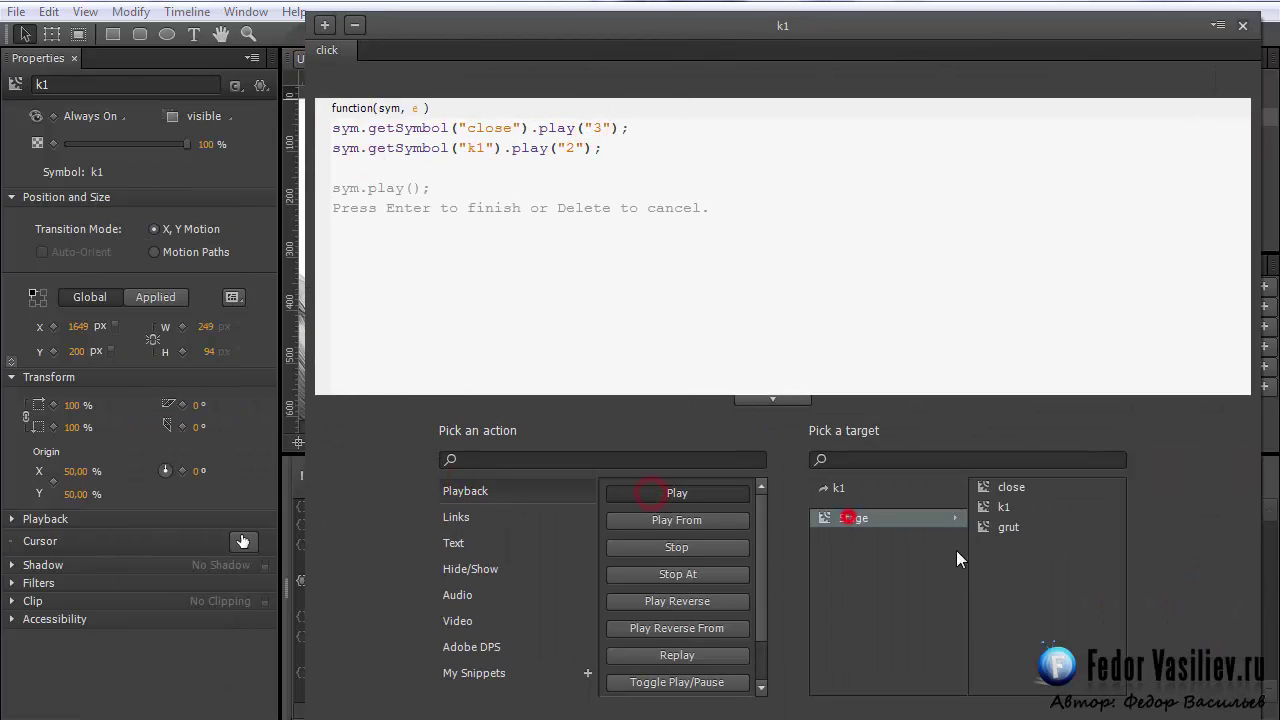
pyautogui.click(985, 527)
# Make the grut call play from label "1", remove the blank line above it, and close the code window
pyautogui.click(574, 189)
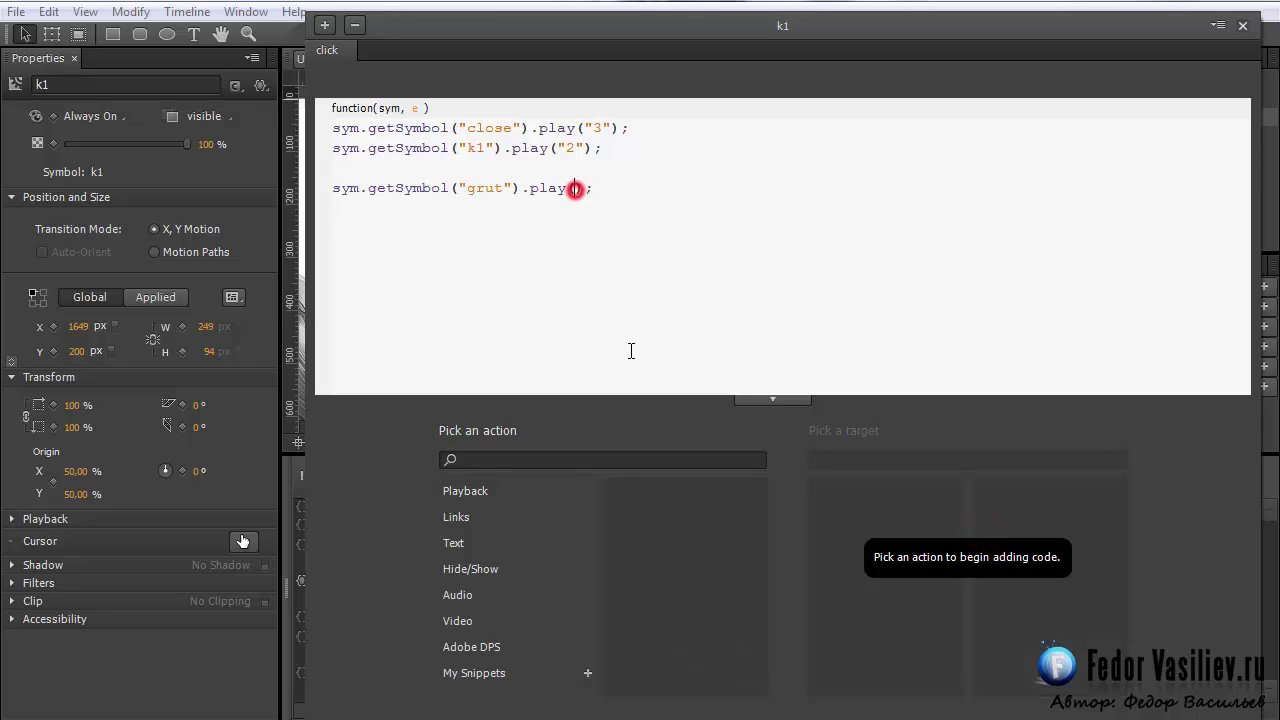
pyautogui.click(585, 188)
pyautogui.write('1')
pyautogui.click(336, 186)
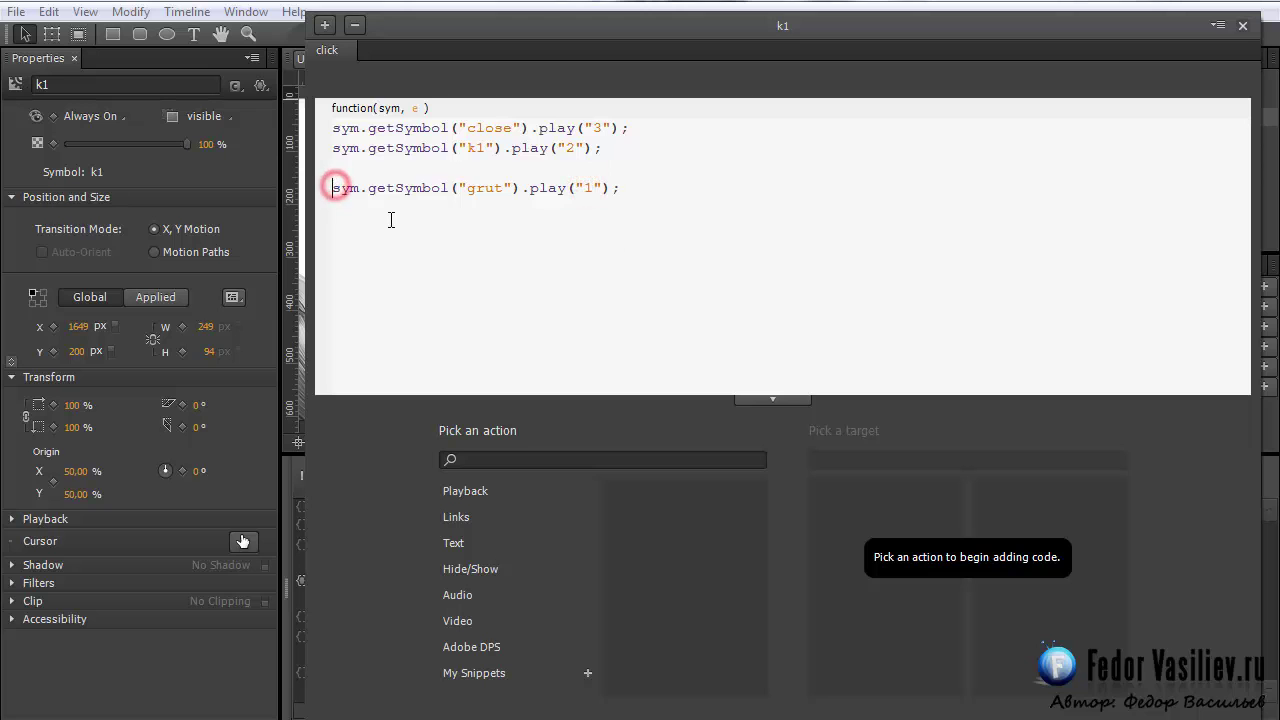
pyautogui.press('BackSpace')
pyautogui.click(1243, 25)
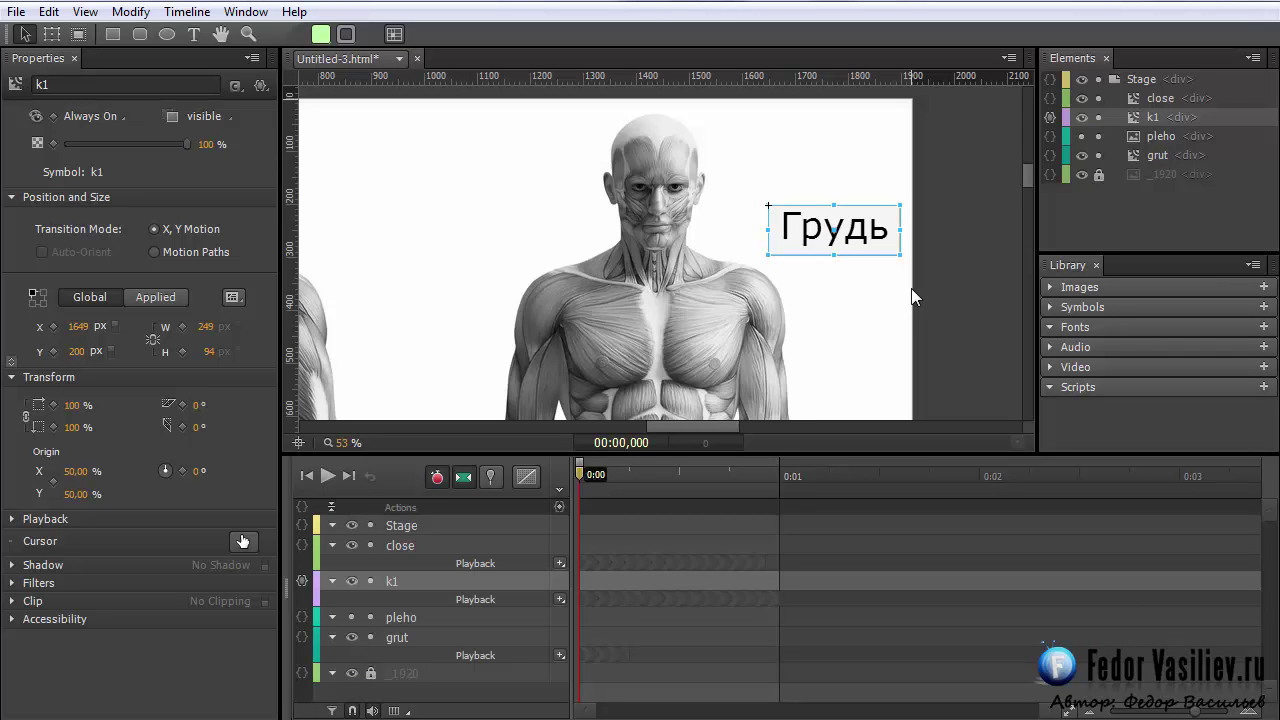
# Preview the composition in the browser, test the Грудь button, and return to Edge Animate
pyautogui.hotkey('ctrl', 'Return')
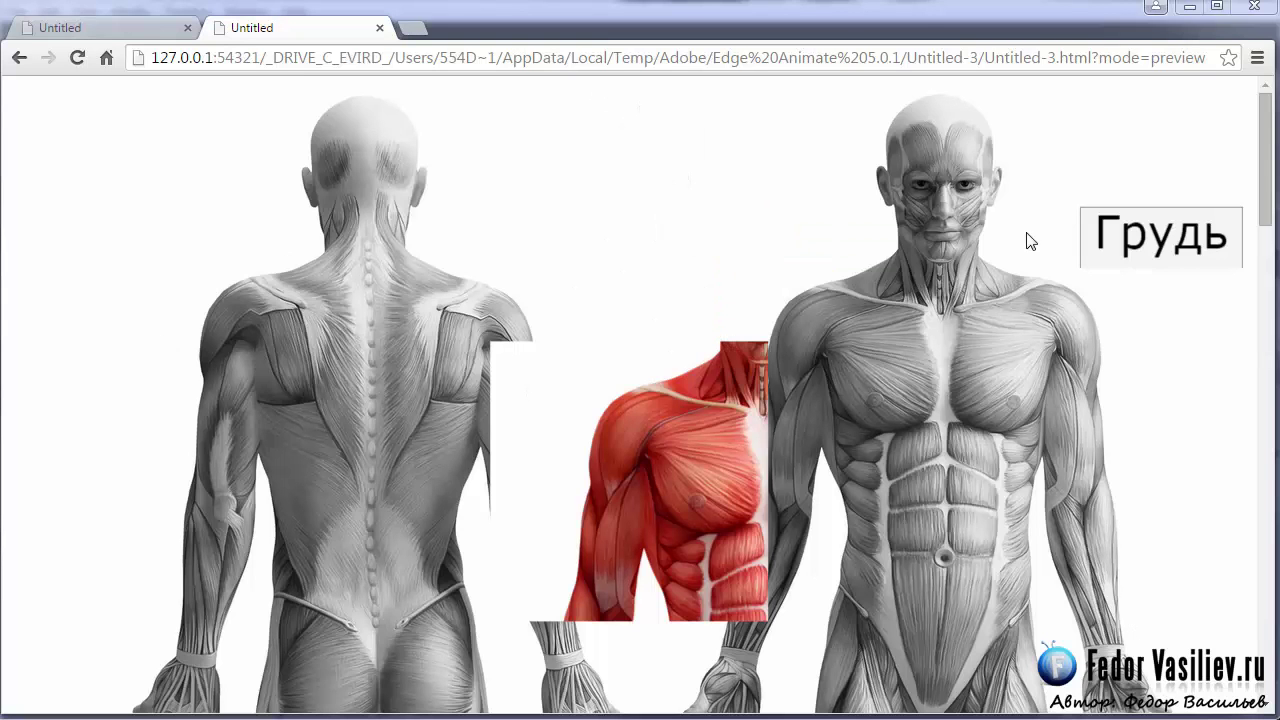
pyautogui.click(1163, 236)
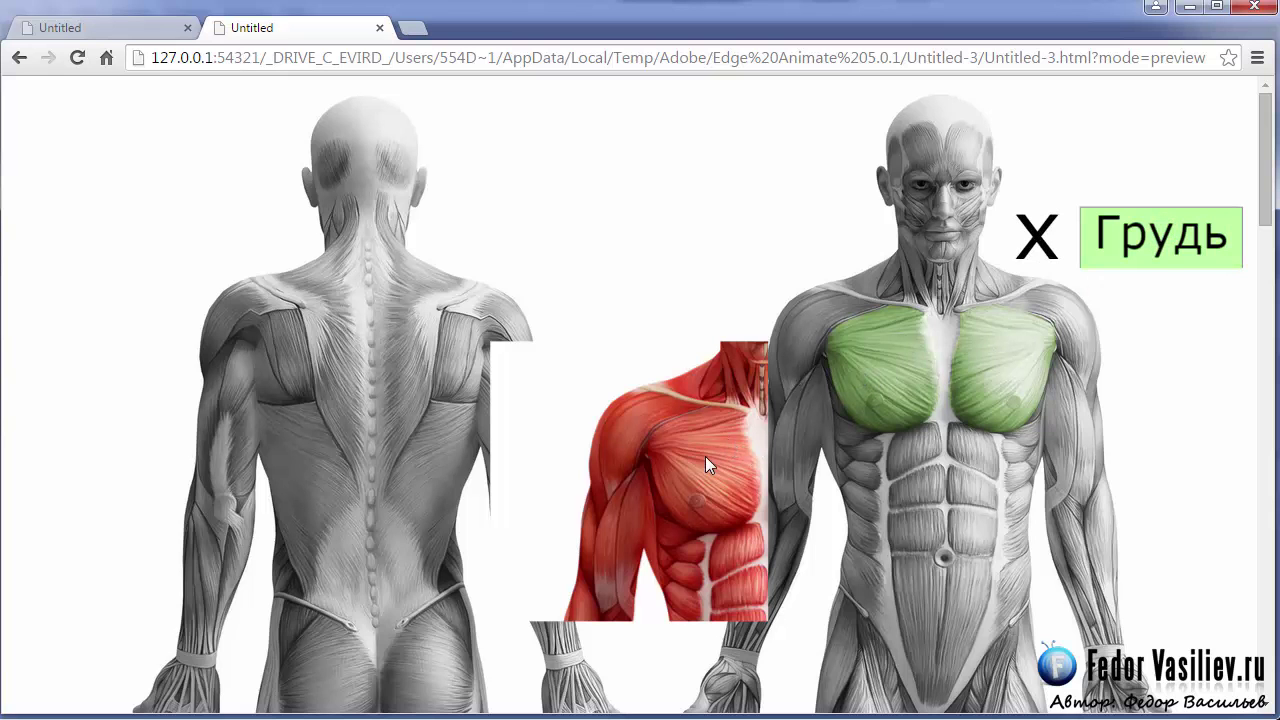
pyautogui.click(1197, 10)
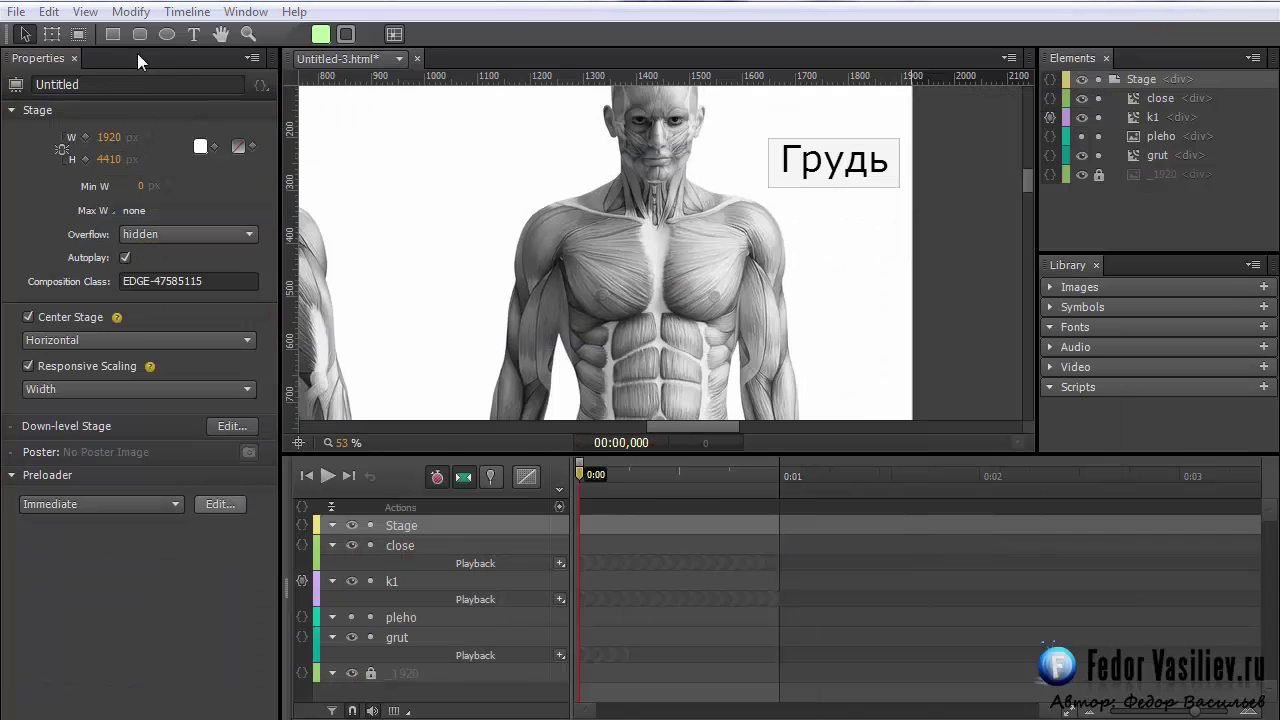
# Draw a thin horizontal rectangle about 575 px wide across the chest below the Грудь button and set its height to 4 px
pyautogui.click(115, 35)
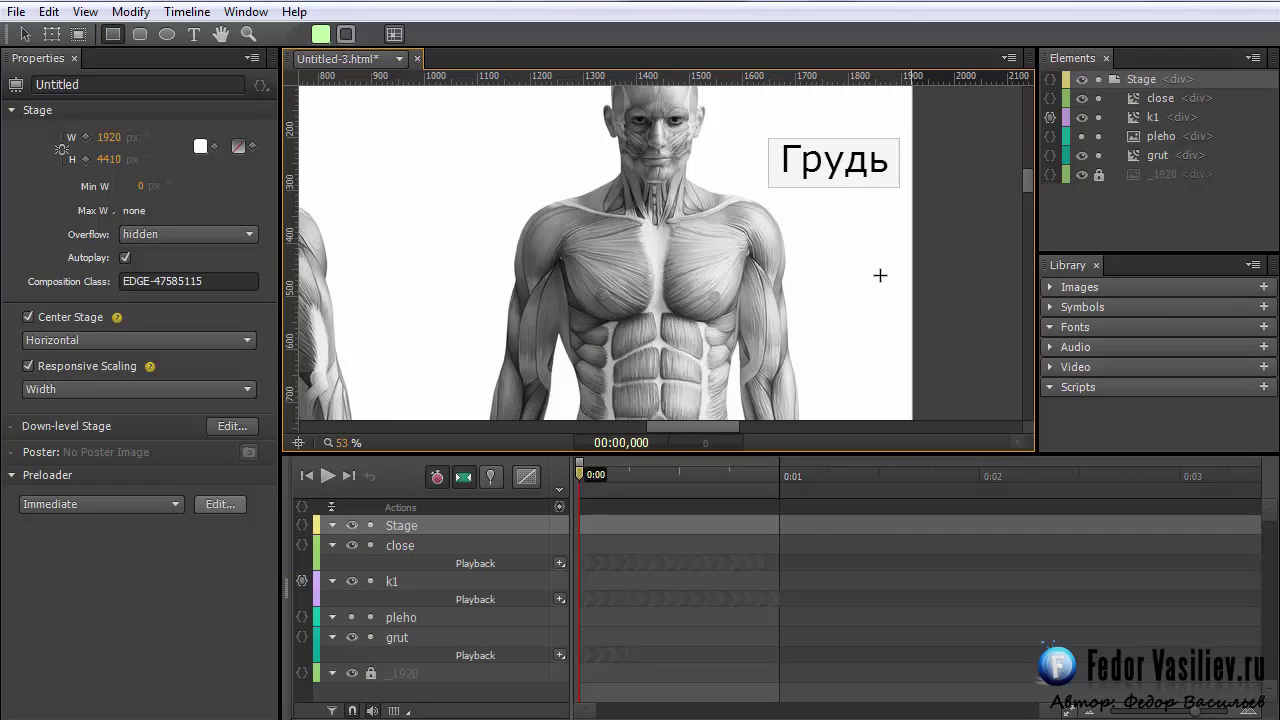
pyautogui.moveTo(881, 271)
pyautogui.mouseDown()
pyautogui.moveTo(555, 268)
pyautogui.moveTo(577, 269)
pyautogui.mouseUp()
pyautogui.press('v')
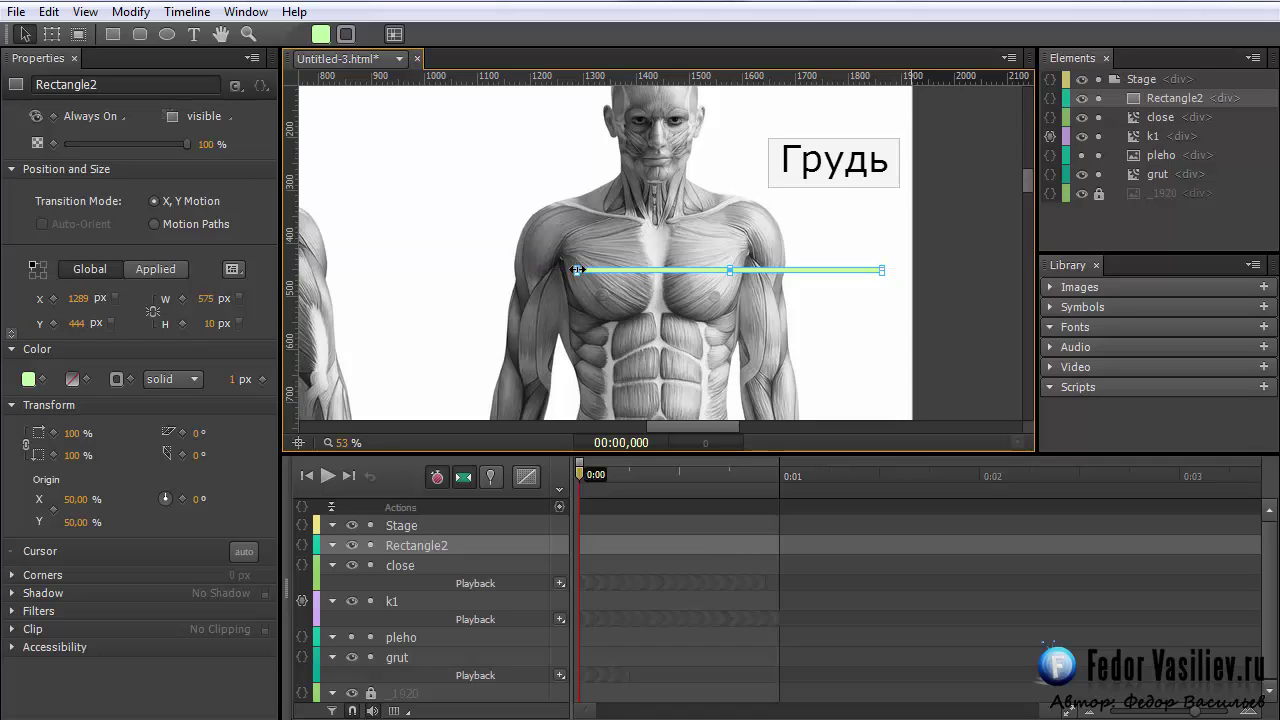
pyautogui.click(207, 324)
pyautogui.write('4')
pyautogui.press('Return')
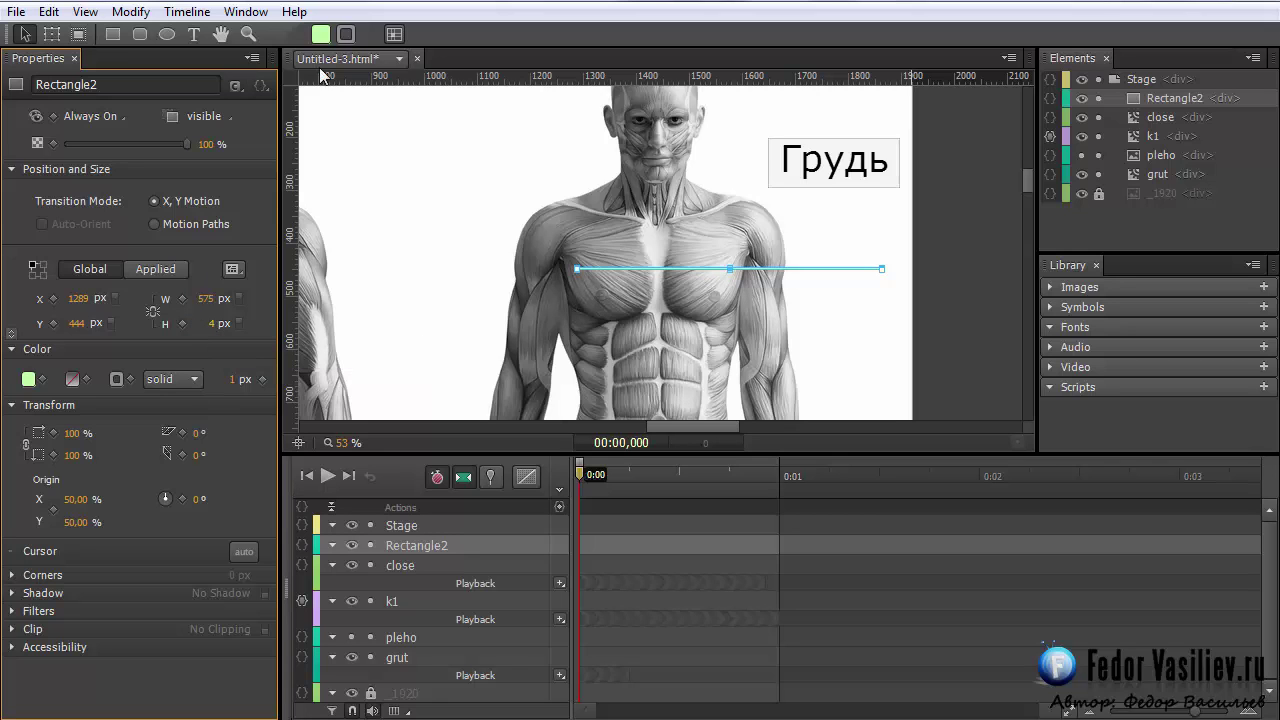
# Change the thin rectangle's fill color to black
pyautogui.click(320, 34)
pyautogui.click(294, 257)
pyautogui.click(612, 192)
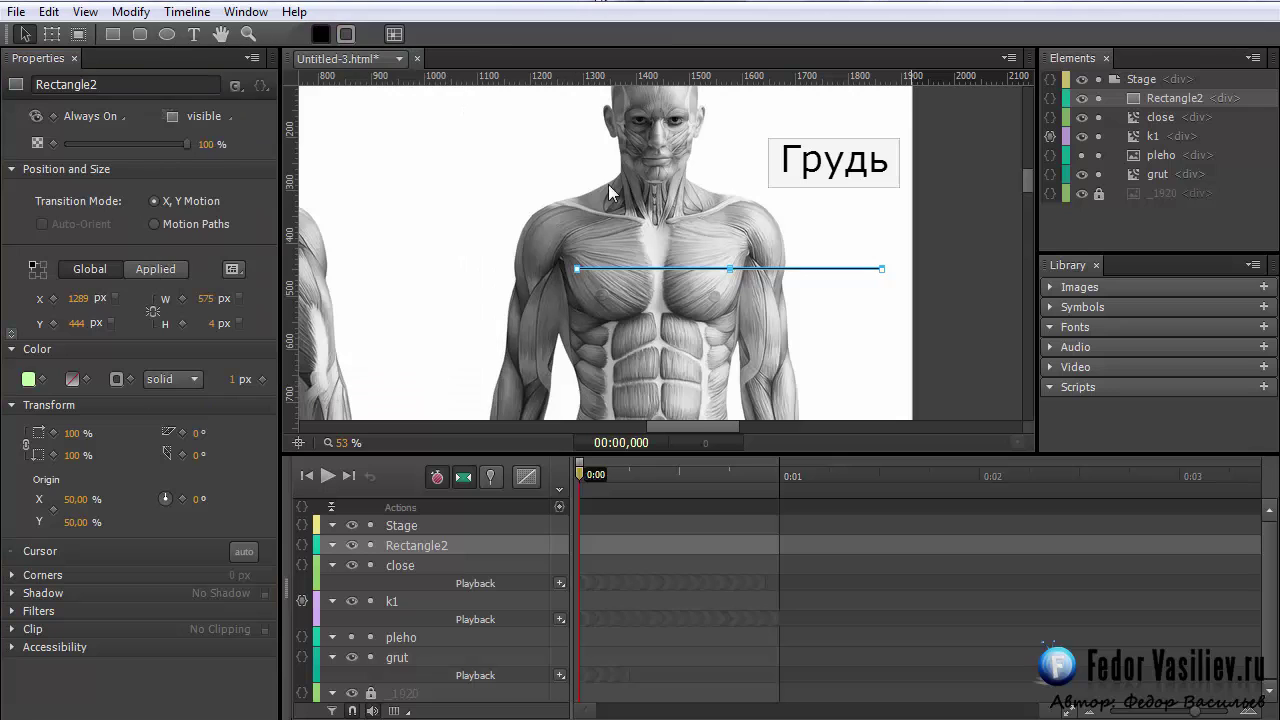
# Duplicate the black line twice and move the newest copy up over the face to about X 1086, Y 207
pyautogui.rightClick(789, 268)
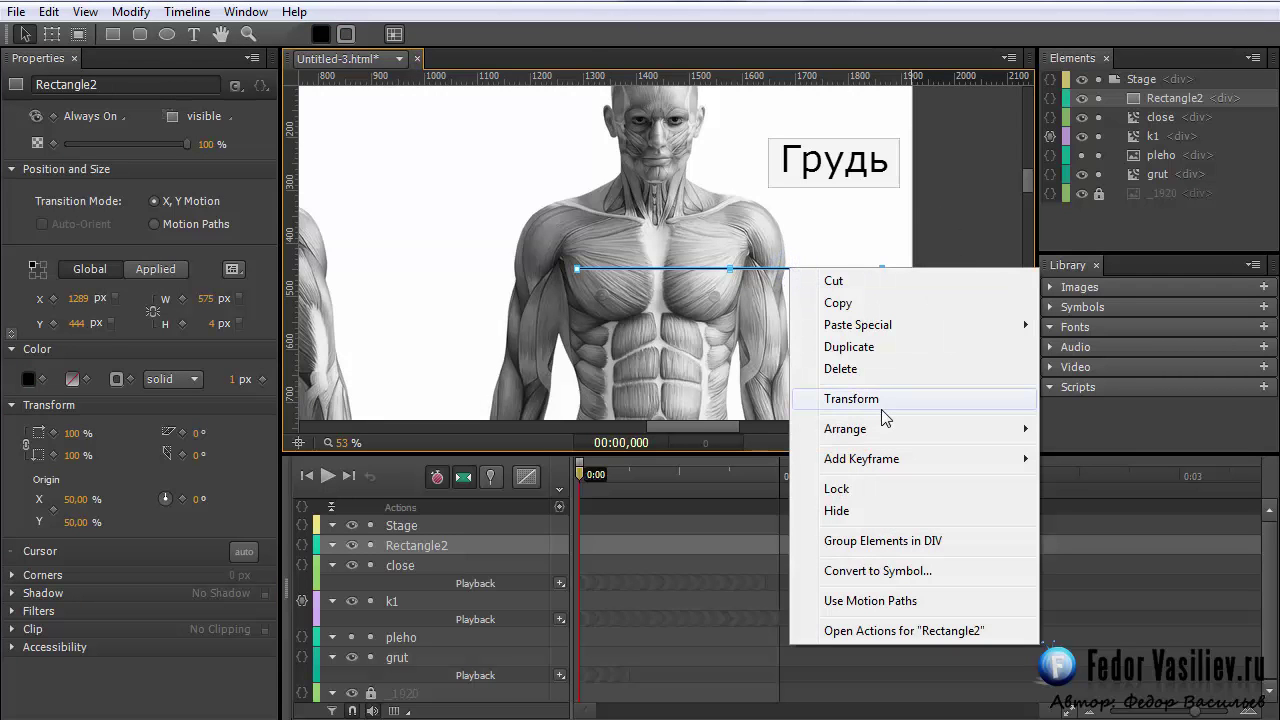
pyautogui.click(840, 347)
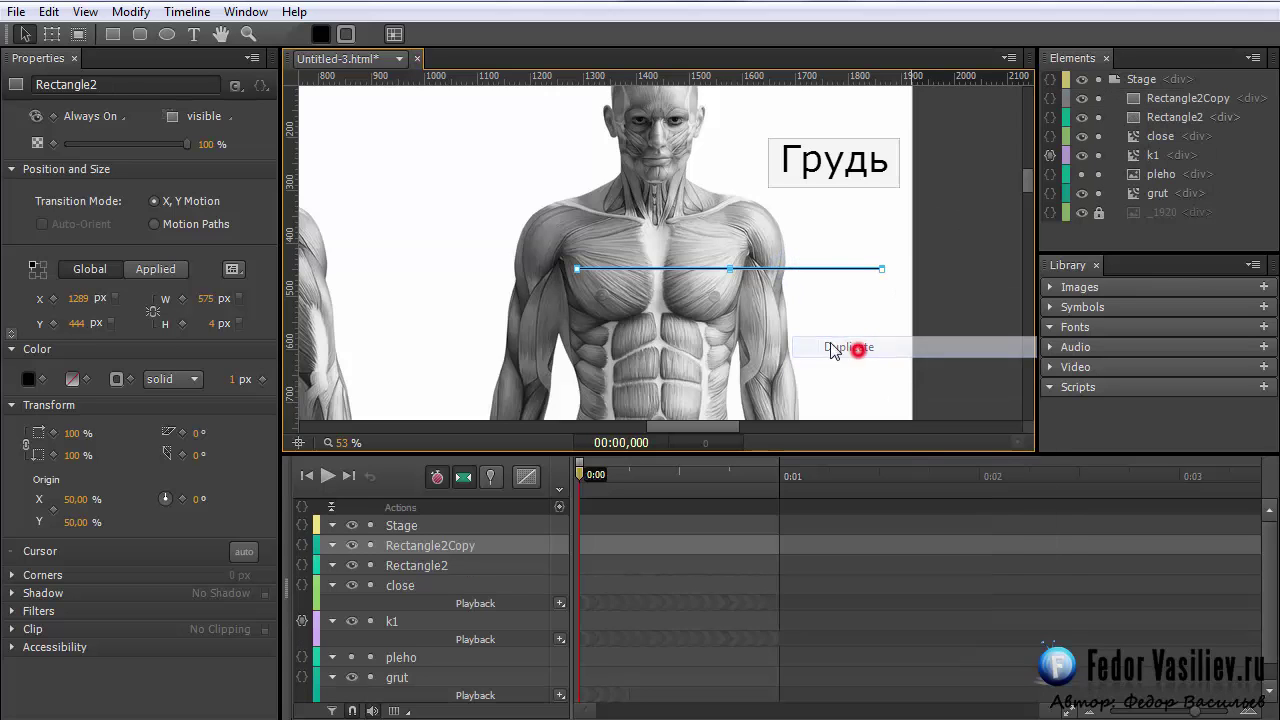
pyautogui.rightClick(1135, 97)
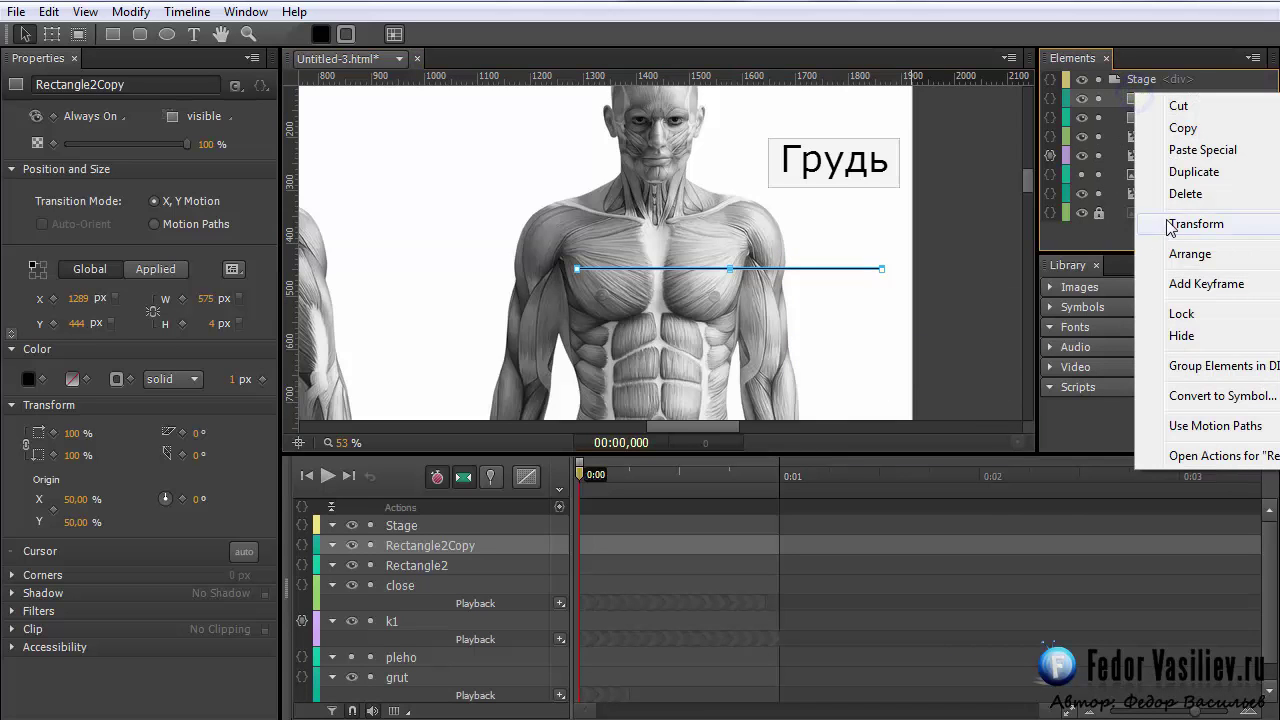
pyautogui.click(1186, 175)
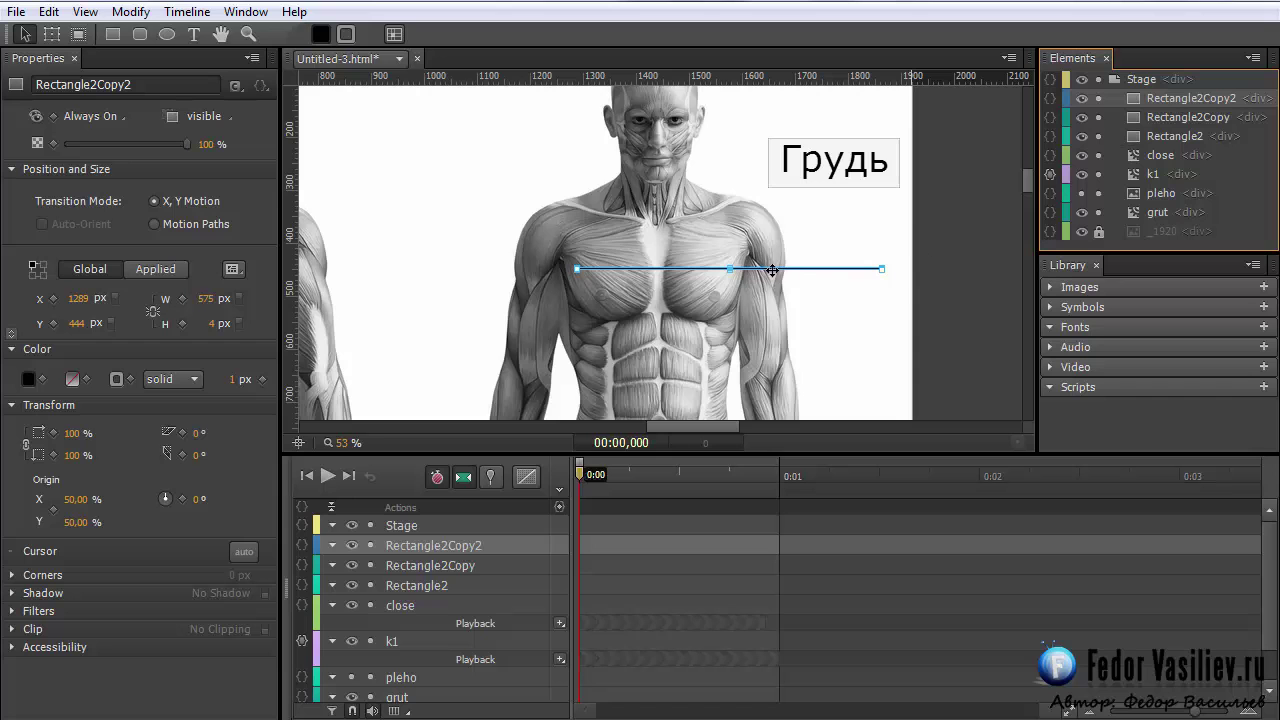
pyautogui.moveTo(340, 442); pyautogui.dragTo(678, 102)
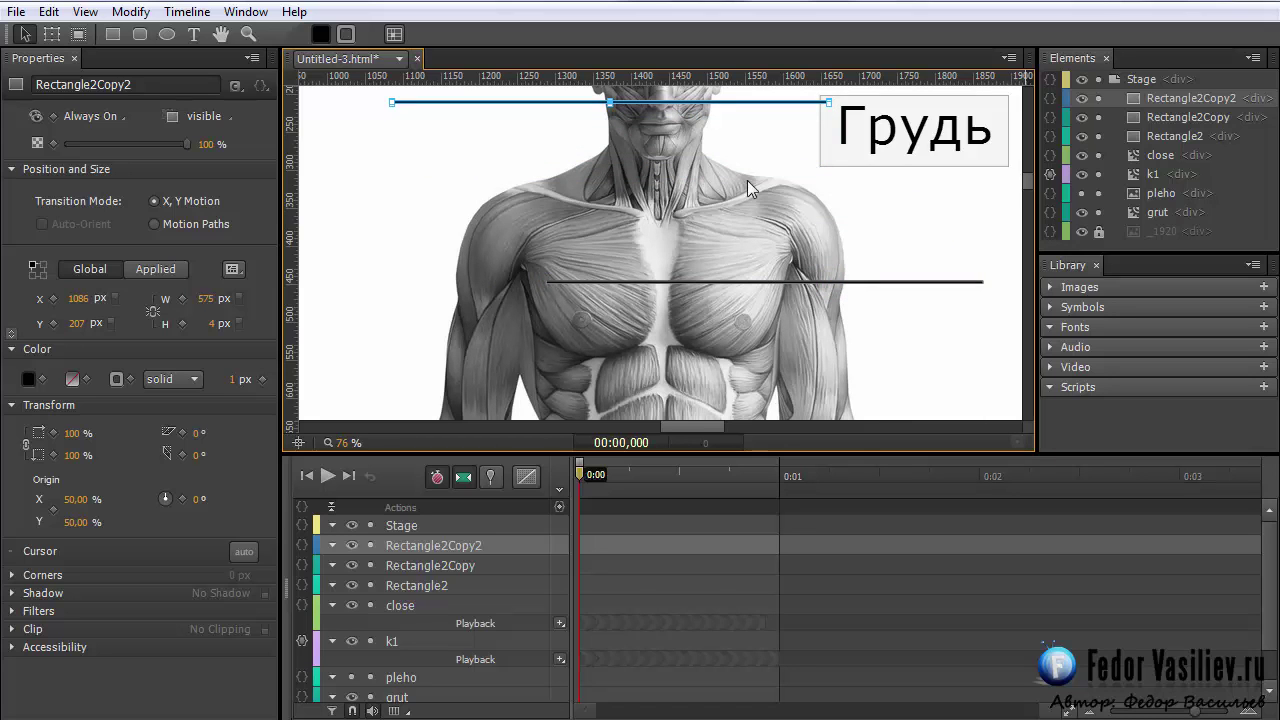
# Set the border style of all three line rectangles to none
pyautogui.click(178, 378)
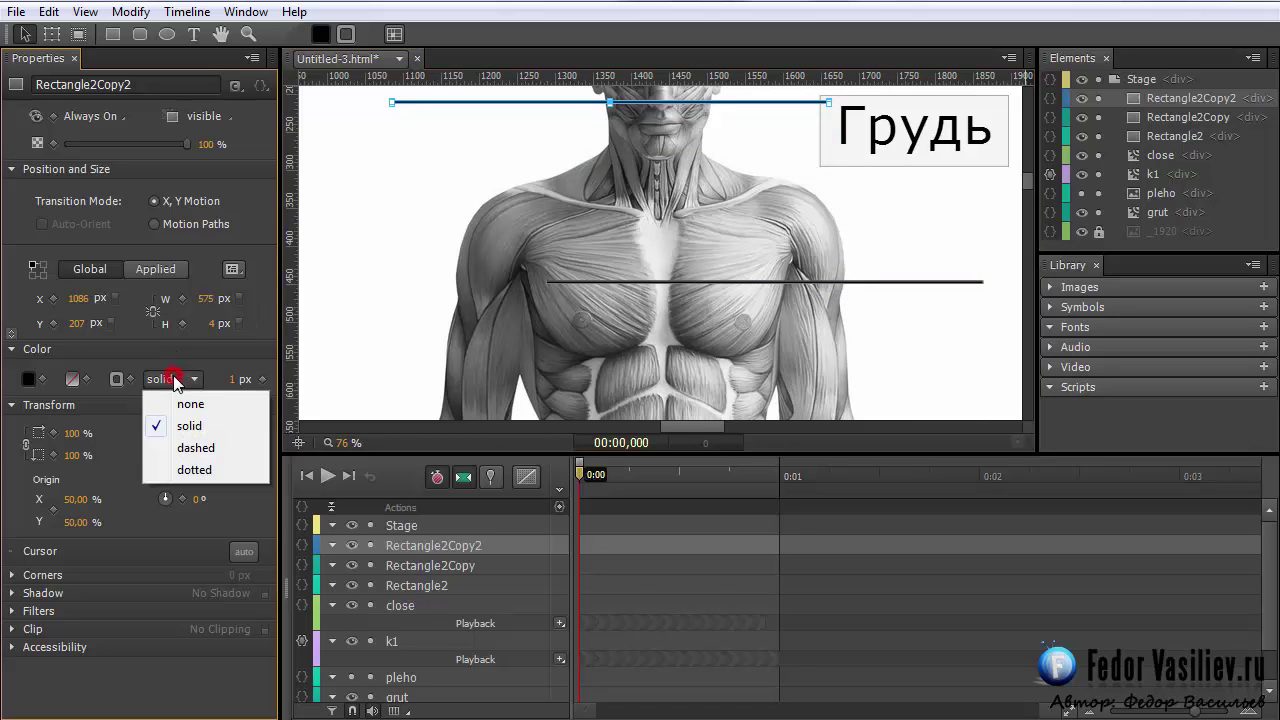
pyautogui.click(184, 401)
pyautogui.click(1163, 120)
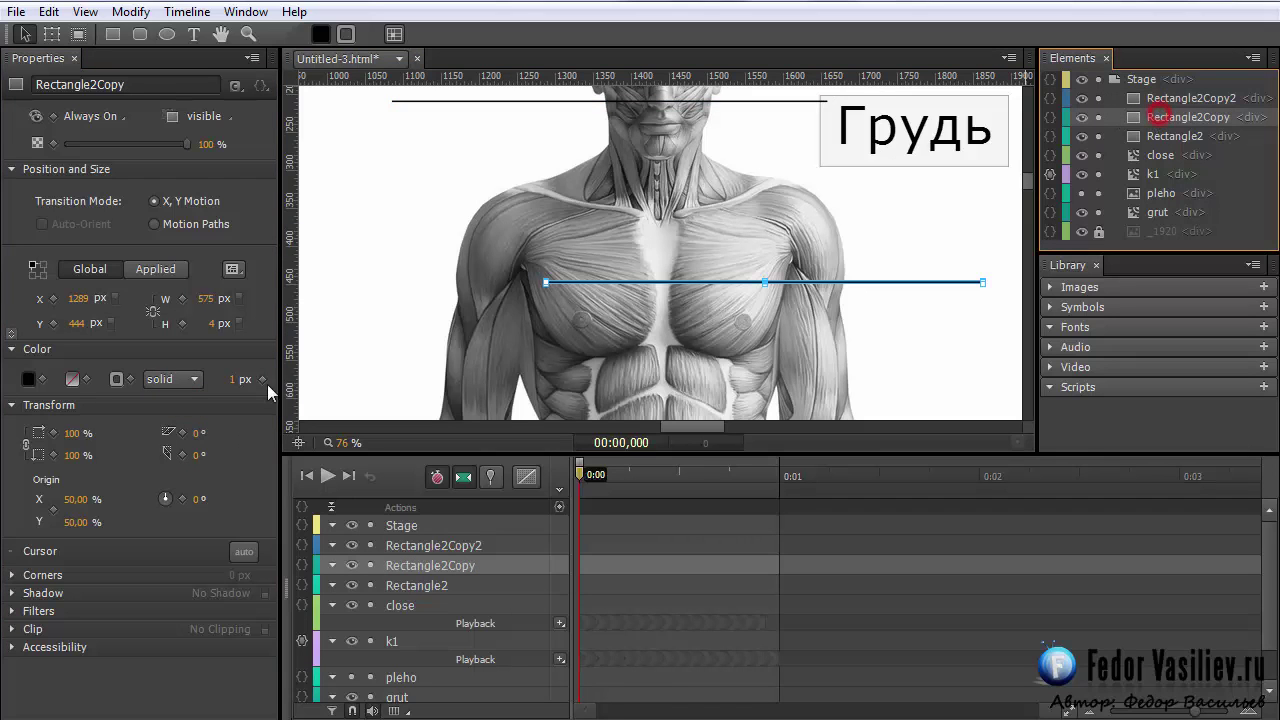
pyautogui.click(188, 378)
pyautogui.click(184, 404)
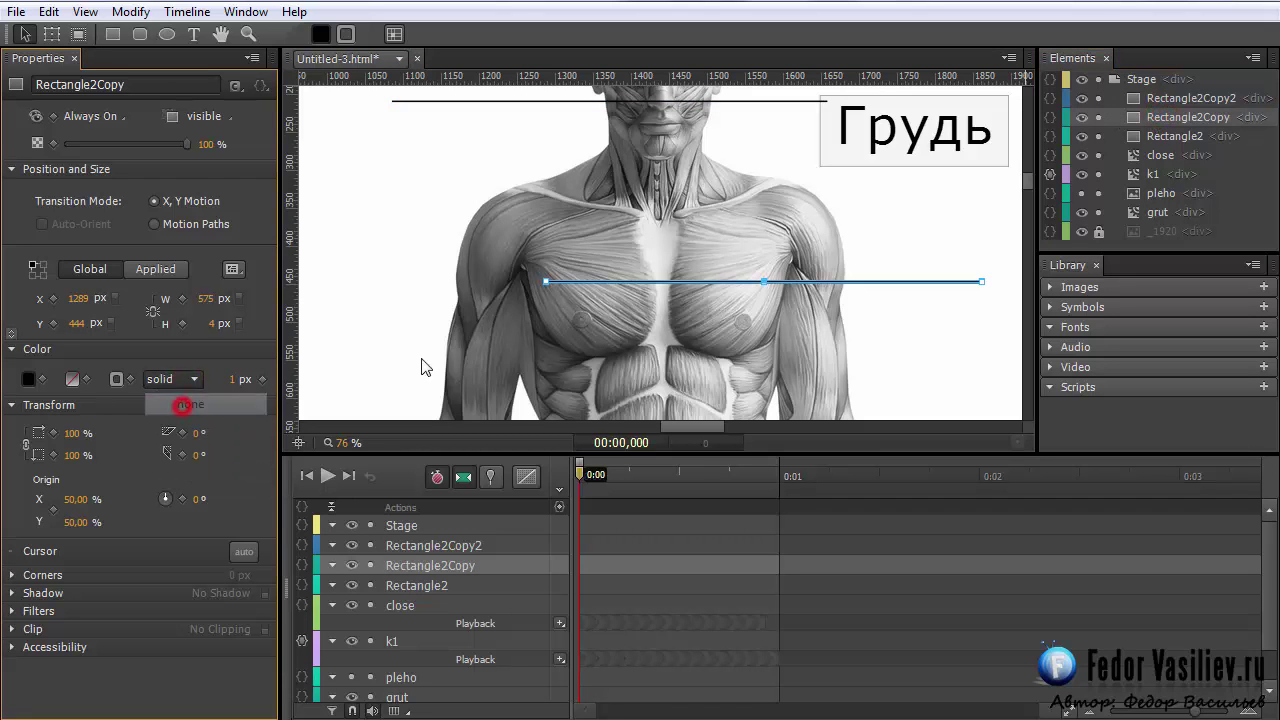
pyautogui.click(1160, 136)
pyautogui.click(194, 378)
pyautogui.click(191, 406)
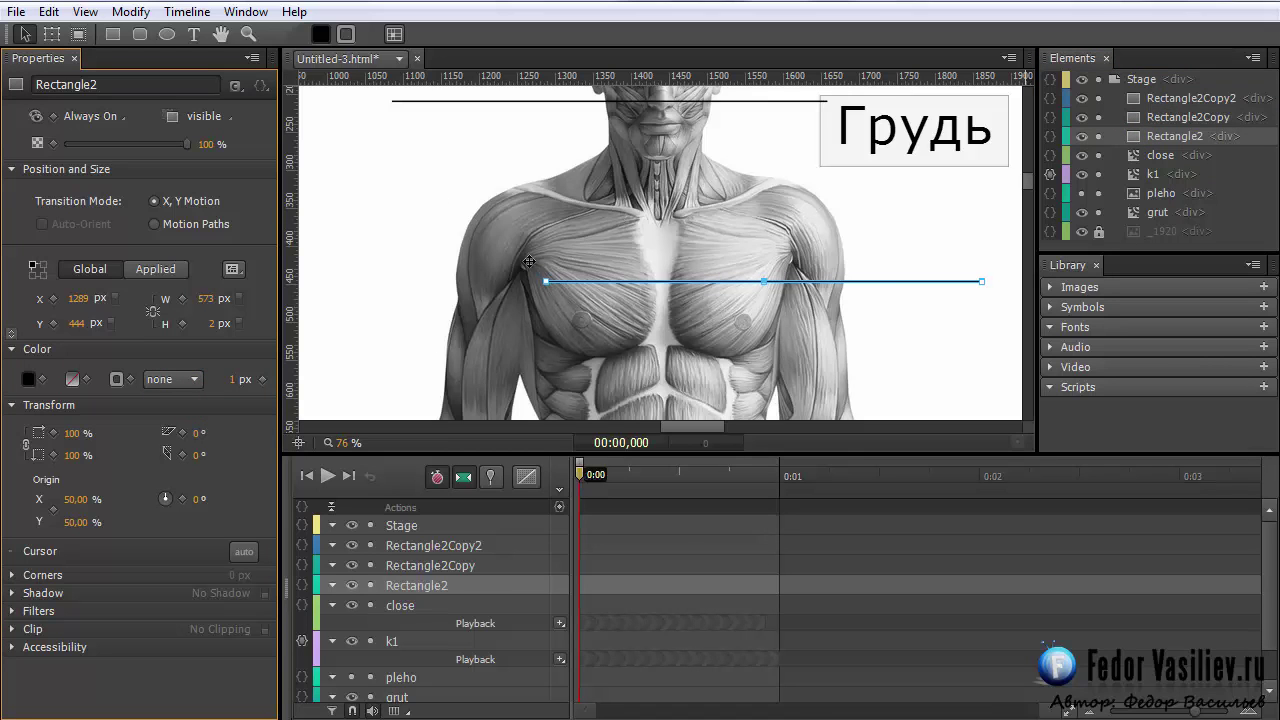
# Select all three line rectangles and set their height to 5 px
pyautogui.keyDown('shift'); pyautogui.click(1140, 100); pyautogui.keyUp('shift')
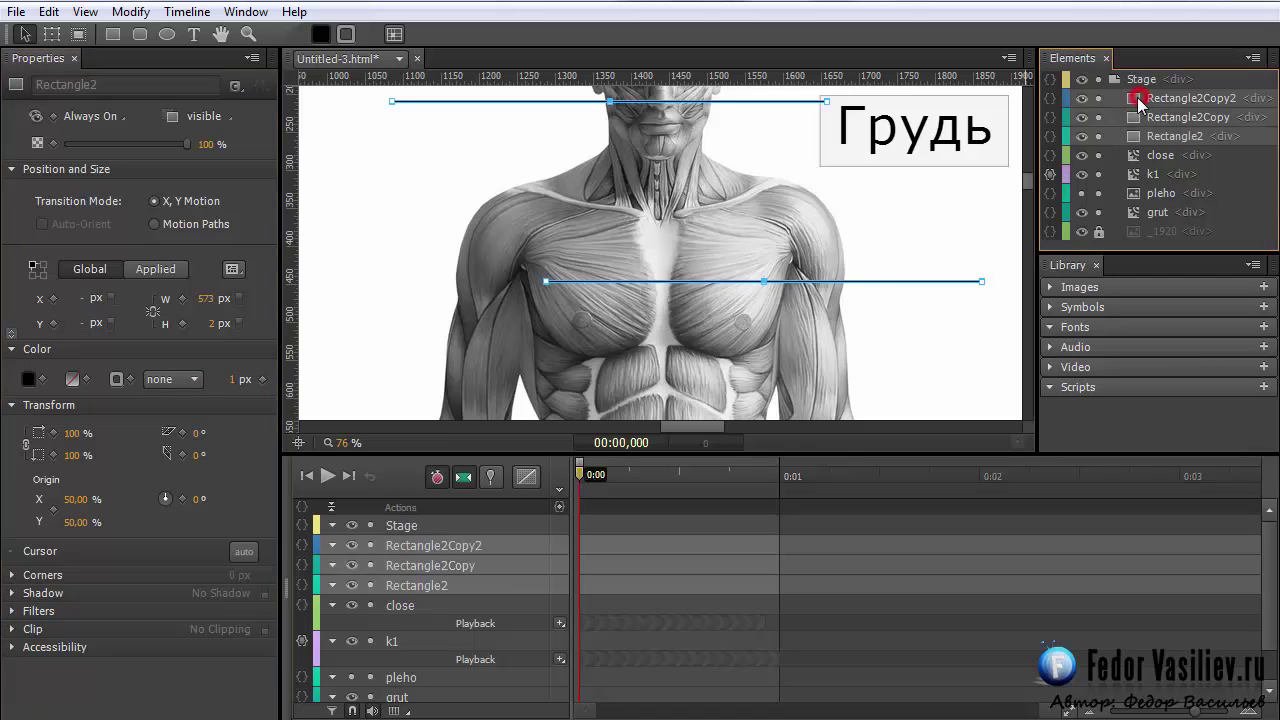
pyautogui.click(211, 323)
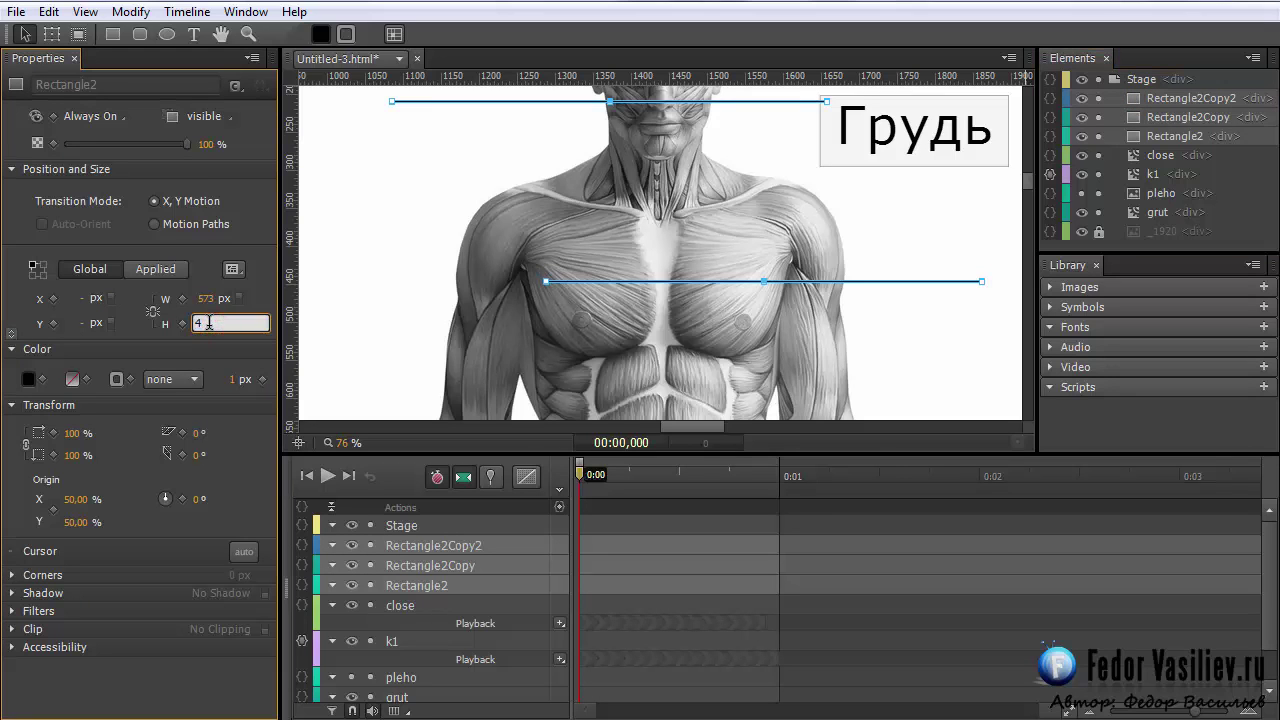
pyautogui.press('Return')
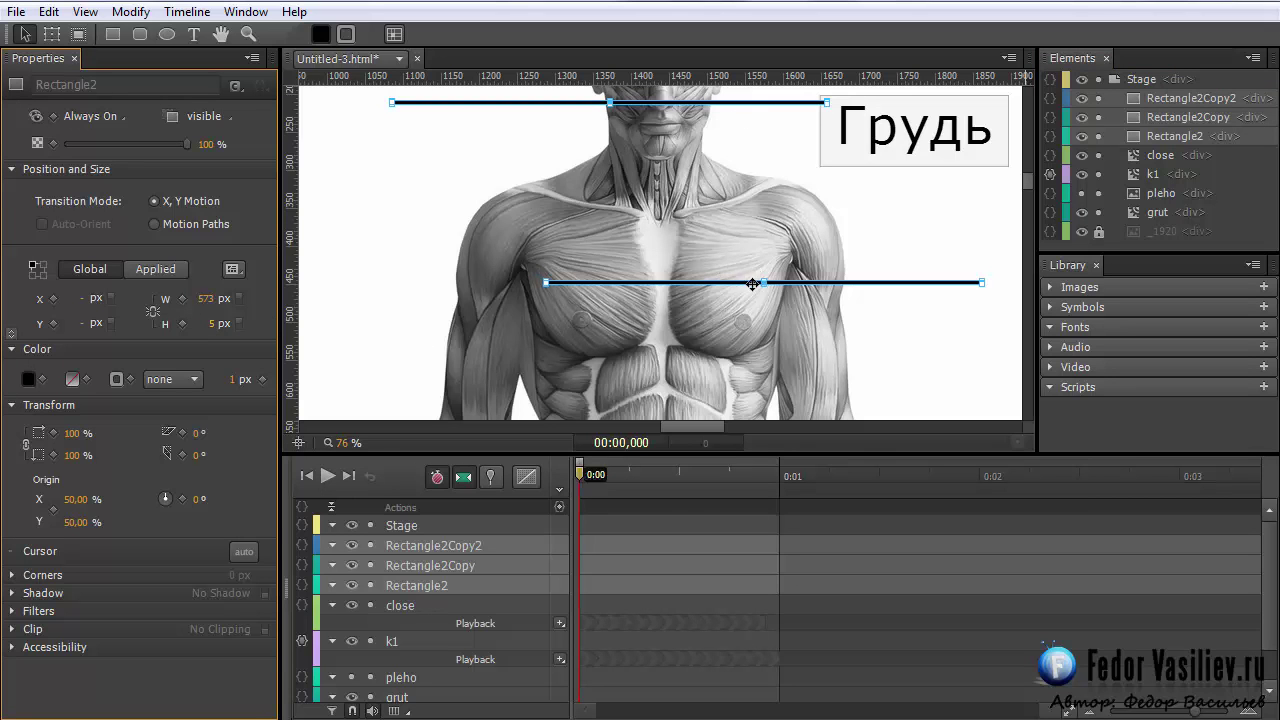
# Move one black line up over the neck to about X 1092, Y 281, and the lower chest-level line out past the figure's left side
pyautogui.click(841, 306)
pyautogui.moveTo(818, 283); pyautogui.dragTo(665, 160)
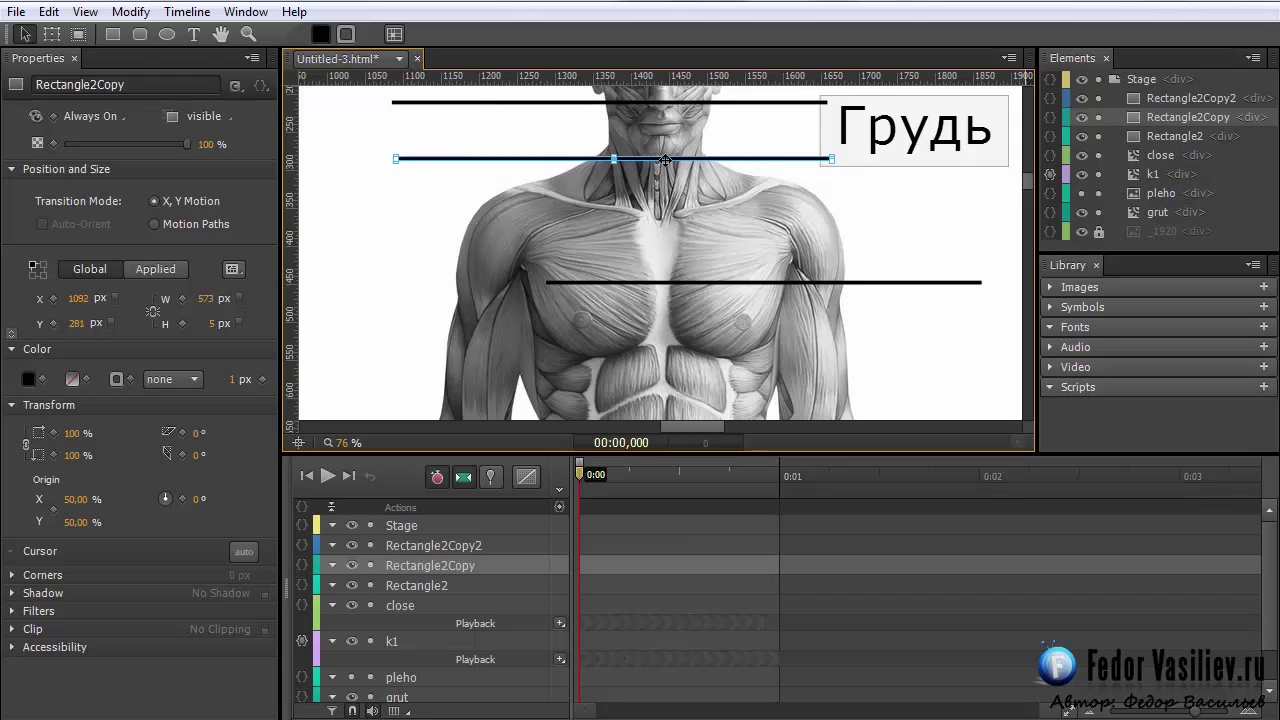
pyautogui.moveTo(691, 284); pyautogui.dragTo(378, 272)
pyautogui.click(503, 270)
# Shift the transform origin of the neck line to its right end and rotate it to about -53° around that end
pyautogui.click(412, 158)
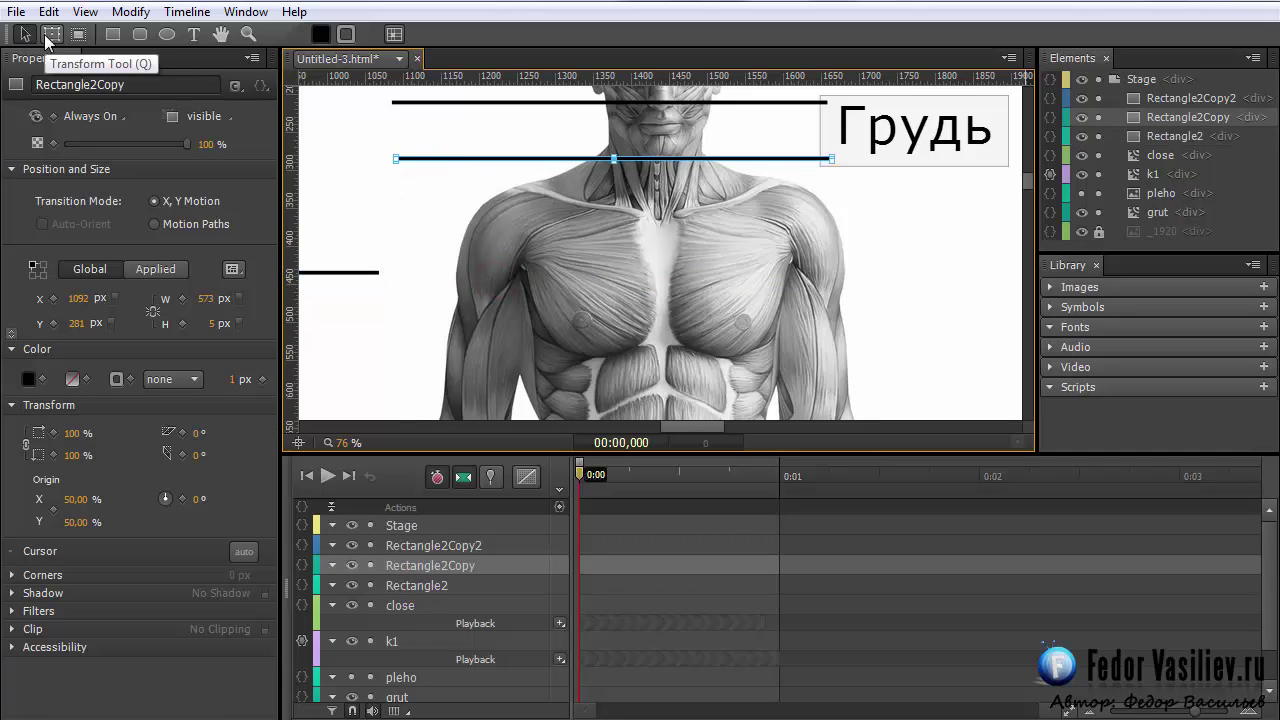
pyautogui.click(52, 34)
pyautogui.moveTo(614, 157); pyautogui.dragTo(829, 159)
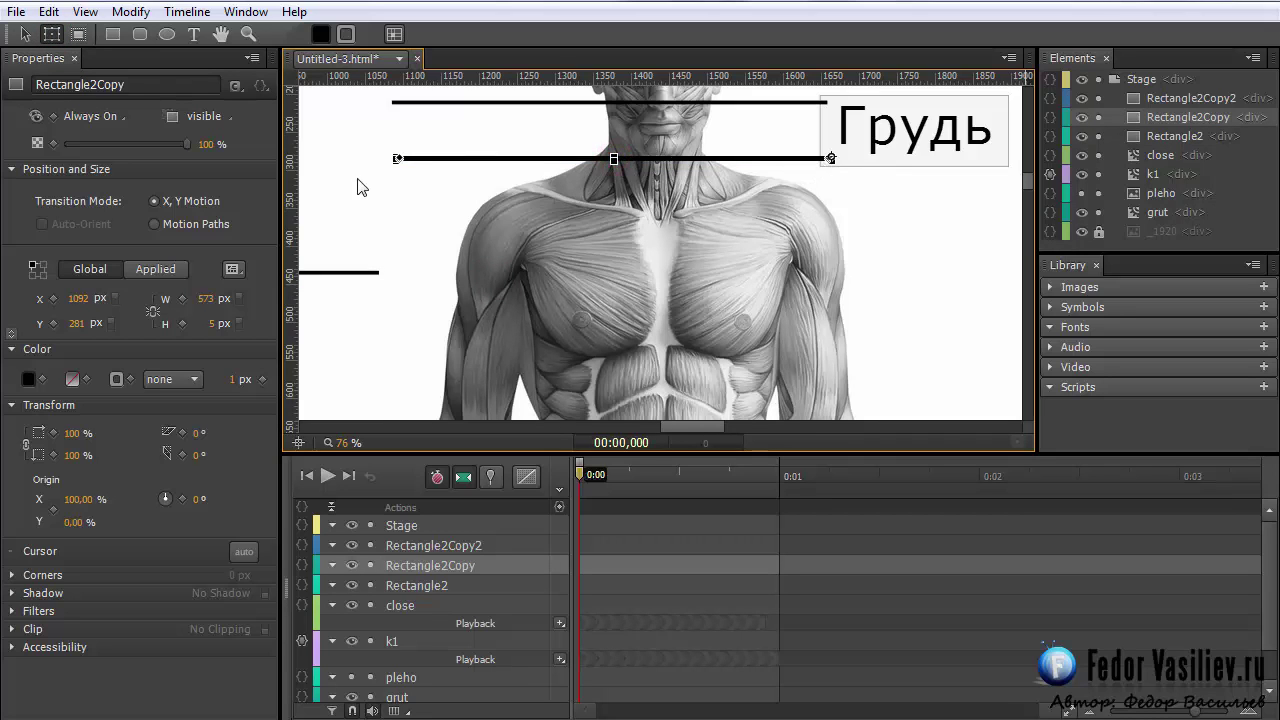
pyautogui.moveTo(397, 162); pyautogui.dragTo(634, 445)
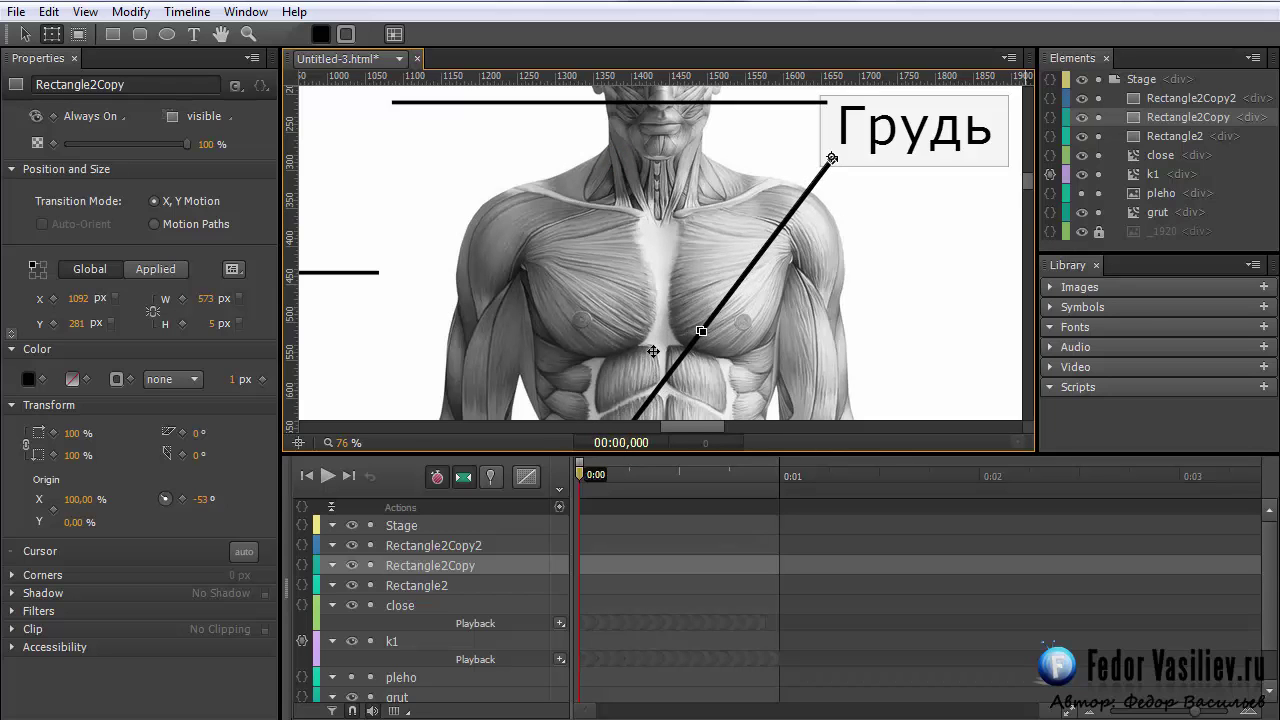
# Shorten the diagonal line to 41% horizontal scale and set its width to 236 px
pyautogui.scroll(-3, 680, 366)
pyautogui.moveTo(570, 404); pyautogui.dragTo(725, 201)
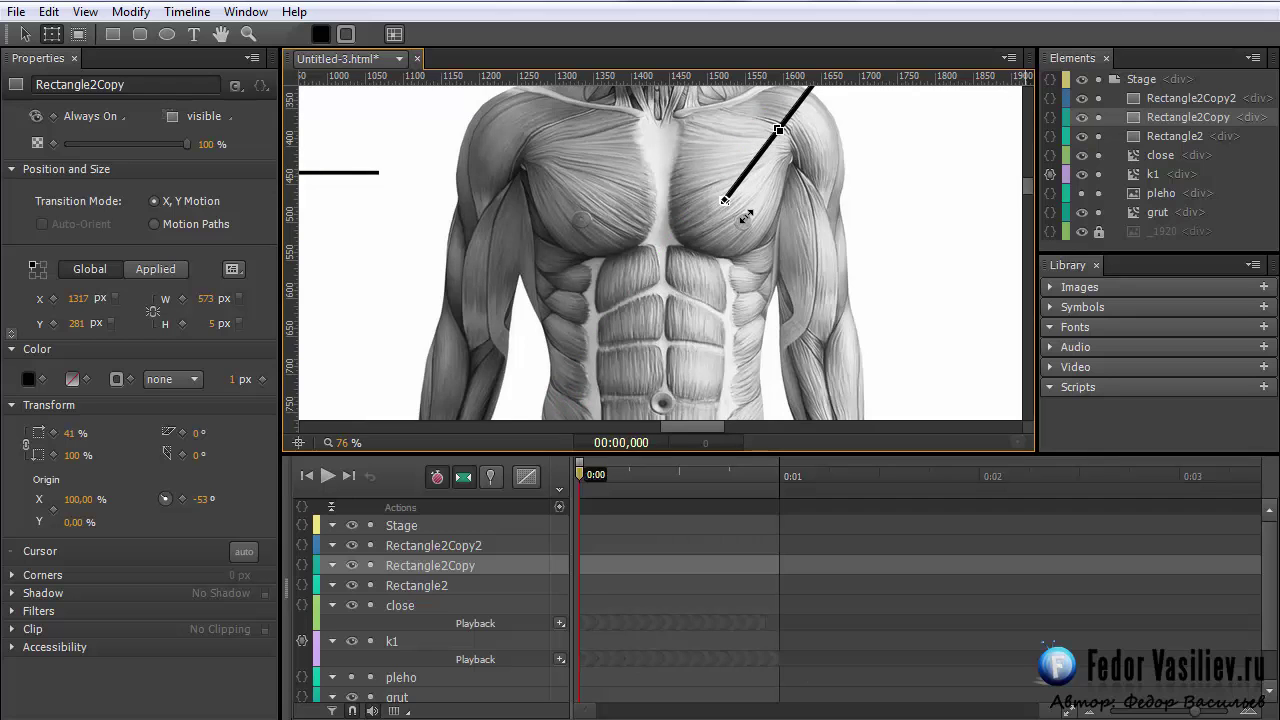
pyautogui.scroll(3, 820, 296)
pyautogui.click(207, 297)
pyautogui.moveTo(207, 297); pyautogui.dragTo(145, 314)
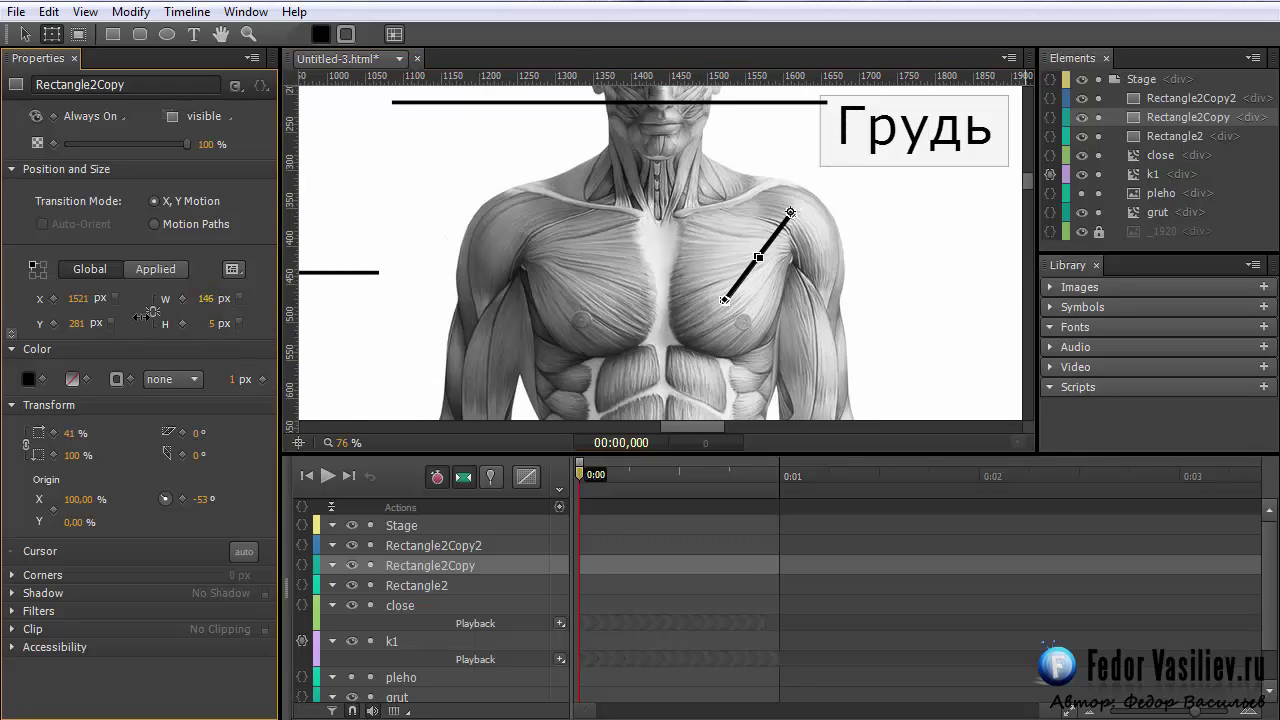
pyautogui.moveTo(234, 305)
pyautogui.mouseDown()
pyautogui.moveTo(208, 298)
pyautogui.moveTo(185, 316)
pyautogui.moveTo(257, 306)
pyautogui.moveTo(182, 316)
pyautogui.moveTo(224, 309)
pyautogui.mouseUp()
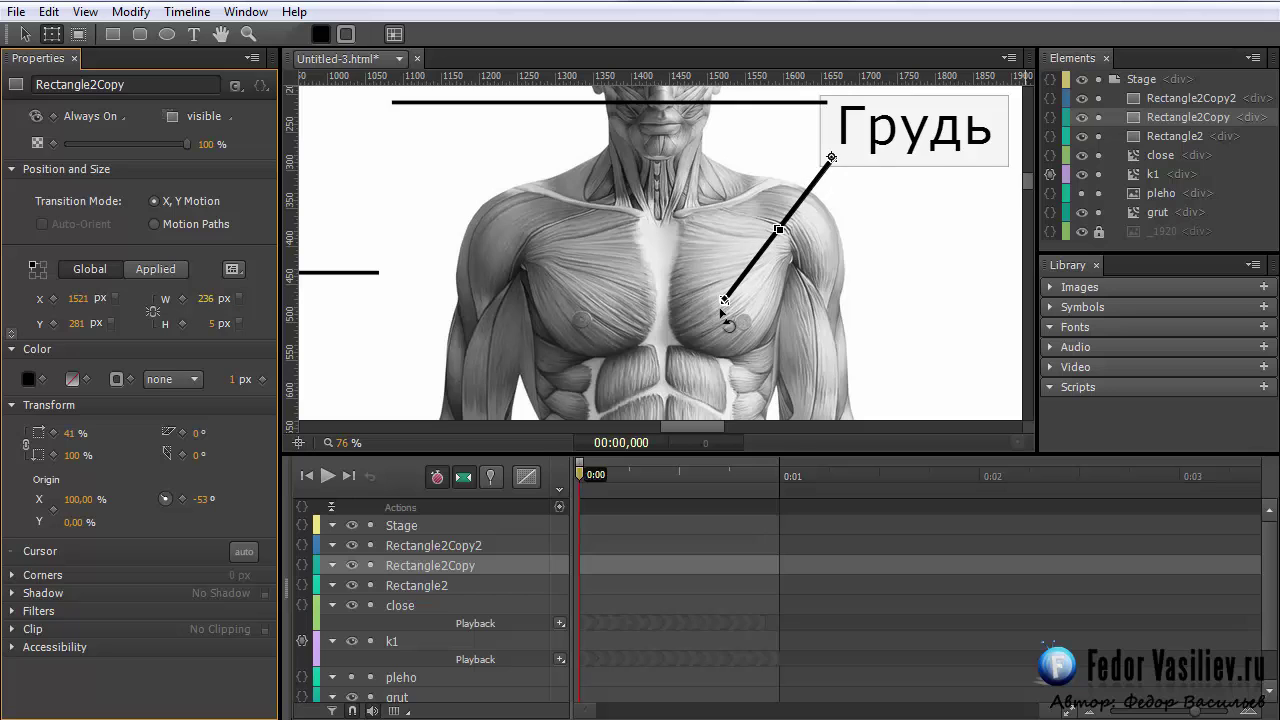
# Move the diagonal line's origin to its chest end, rotate it to about 129° and set its width to 238 px
pyautogui.moveTo(720, 313); pyautogui.dragTo(696, 288)
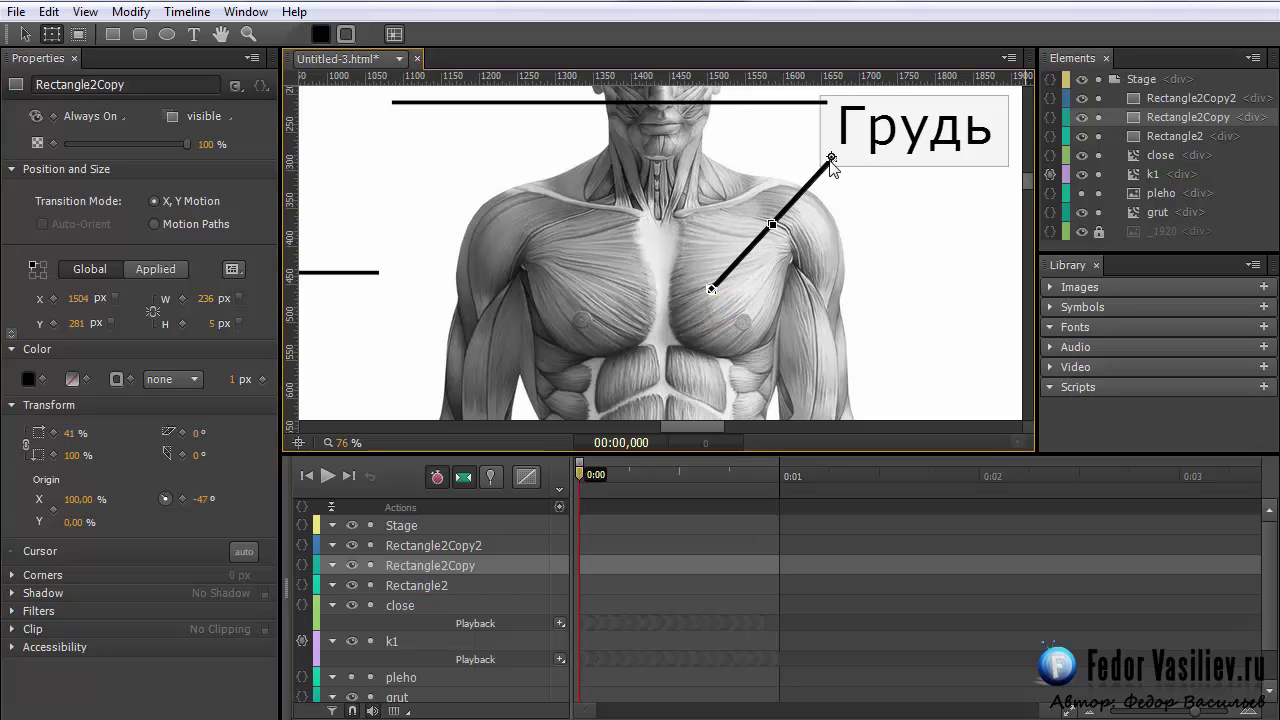
pyautogui.moveTo(831, 160); pyautogui.dragTo(715, 289)
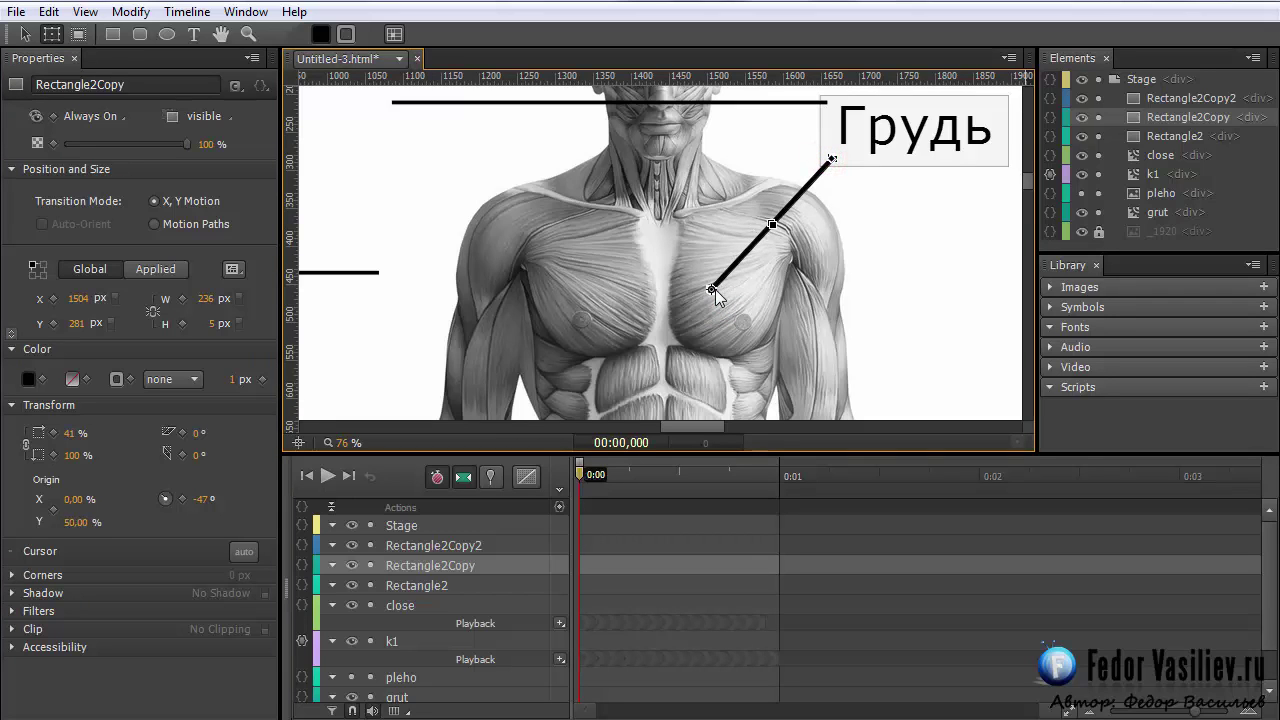
pyautogui.moveTo(831, 186); pyautogui.dragTo(795, 206)
pyautogui.moveTo(205, 303)
pyautogui.mouseDown()
pyautogui.moveTo(98, 318)
pyautogui.moveTo(224, 310)
pyautogui.mouseUp()
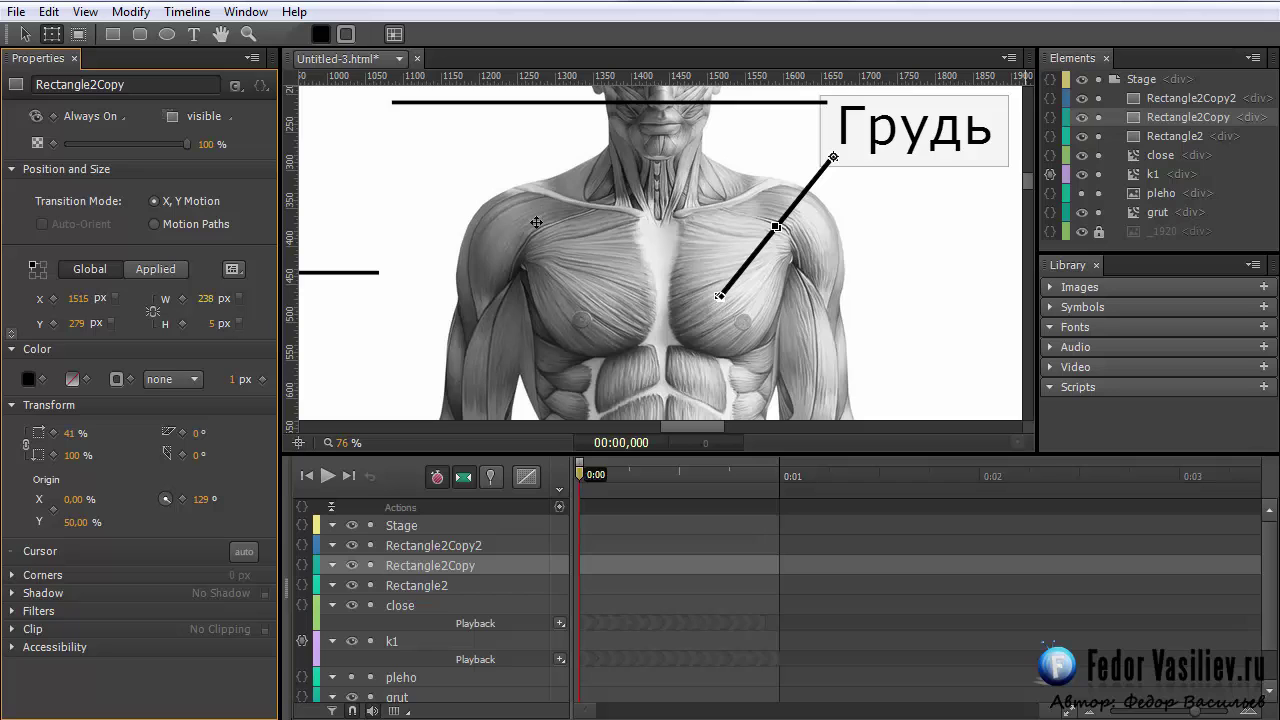
# Rotate the line over the face to about 147° and shorten it to 378 px, linking the Грудь button to the left-hand chest muscle
pyautogui.click(496, 102)
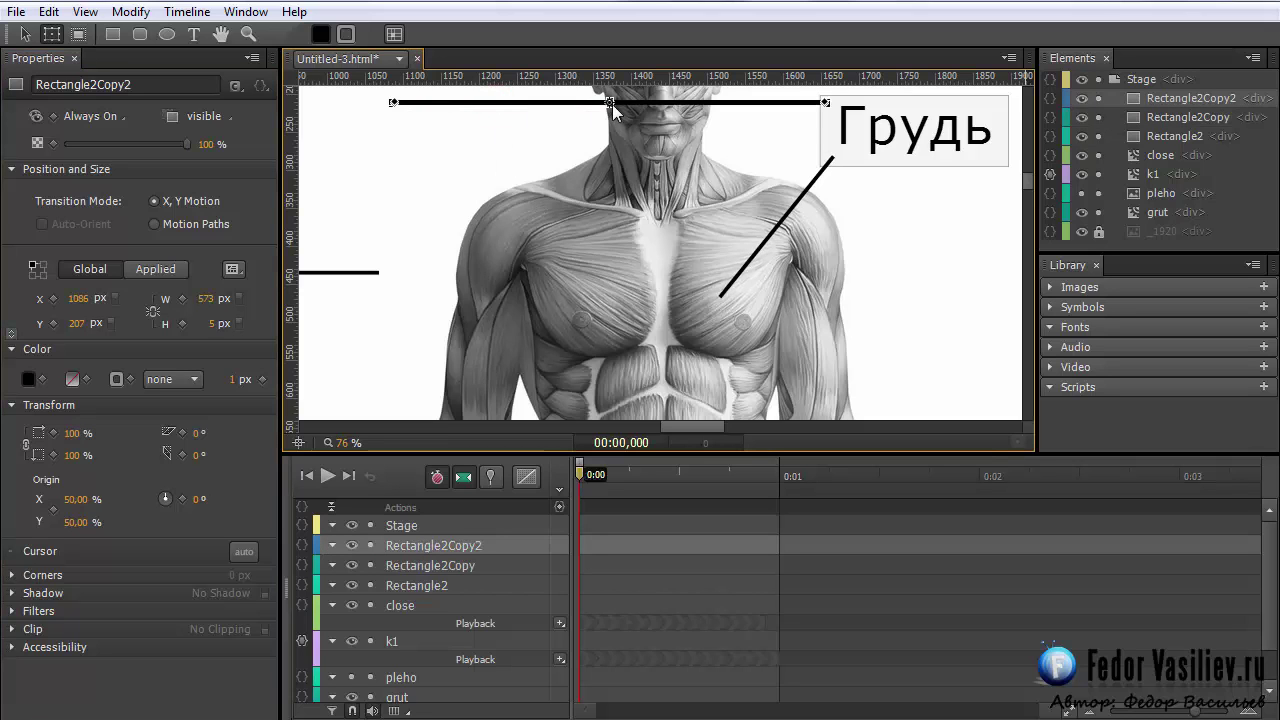
pyautogui.moveTo(610, 103); pyautogui.dragTo(826, 103)
pyautogui.moveTo(210, 298); pyautogui.dragTo(157, 302)
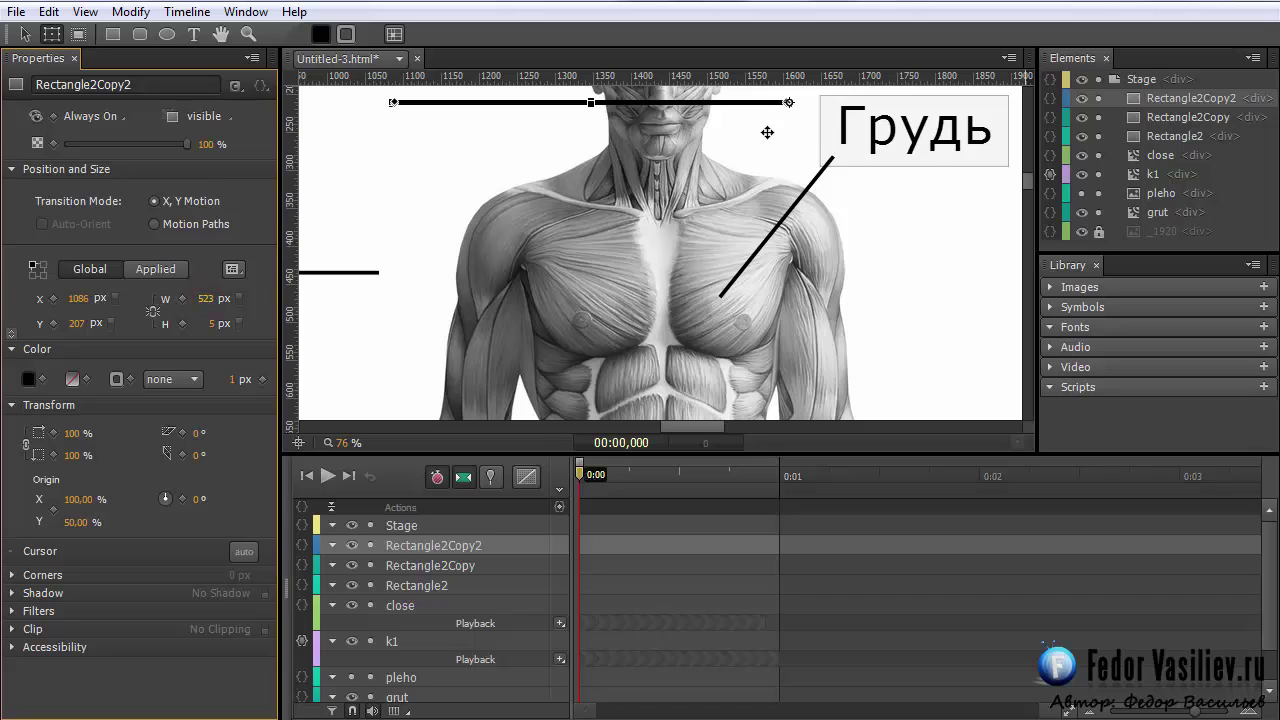
pyautogui.moveTo(789, 102); pyautogui.dragTo(396, 104)
pyautogui.moveTo(800, 126)
pyautogui.mouseDown()
pyautogui.moveTo(434, 329)
pyautogui.moveTo(301, 179)
pyautogui.moveTo(300, 163)
pyautogui.moveTo(443, 134)
pyautogui.moveTo(800, 137)
pyautogui.moveTo(778, 138)
pyautogui.mouseUp()
pyautogui.moveTo(203, 307); pyautogui.dragTo(63, 306)
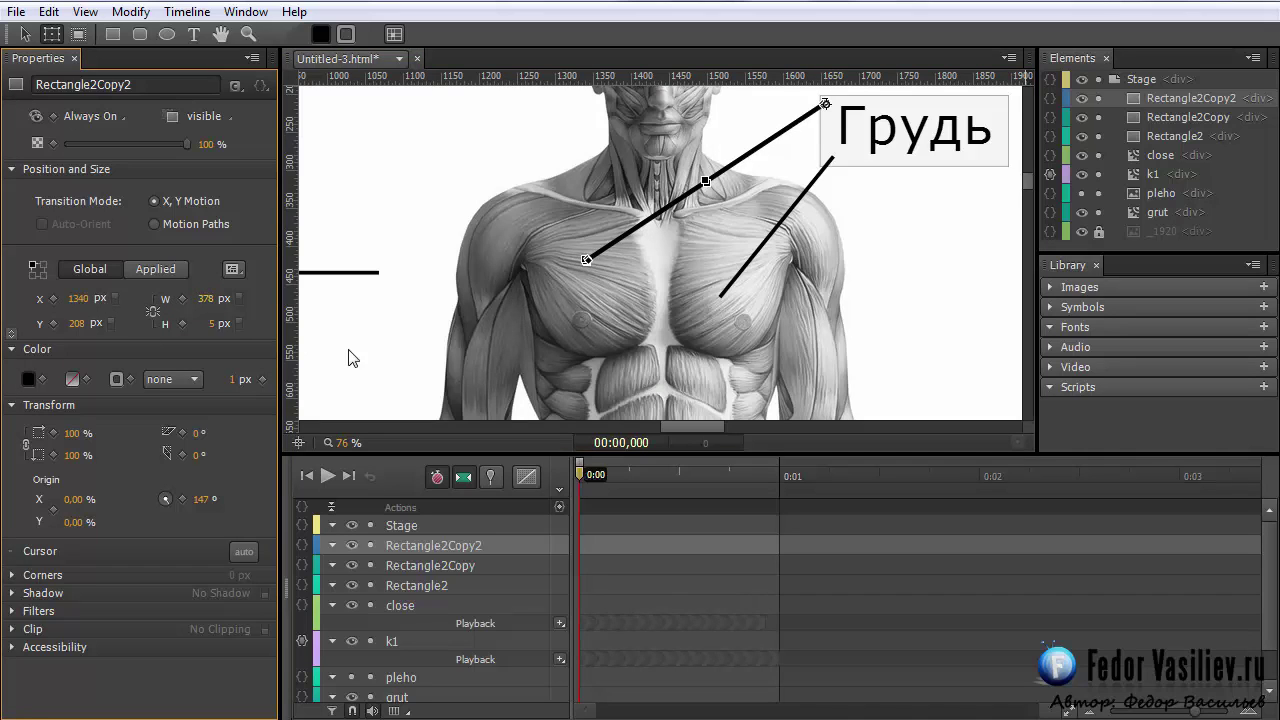
# Move the remaining line across the lower chest, shorten it to 443 px and rotate it to about 161°
pyautogui.moveTo(328, 274); pyautogui.dragTo(767, 351)
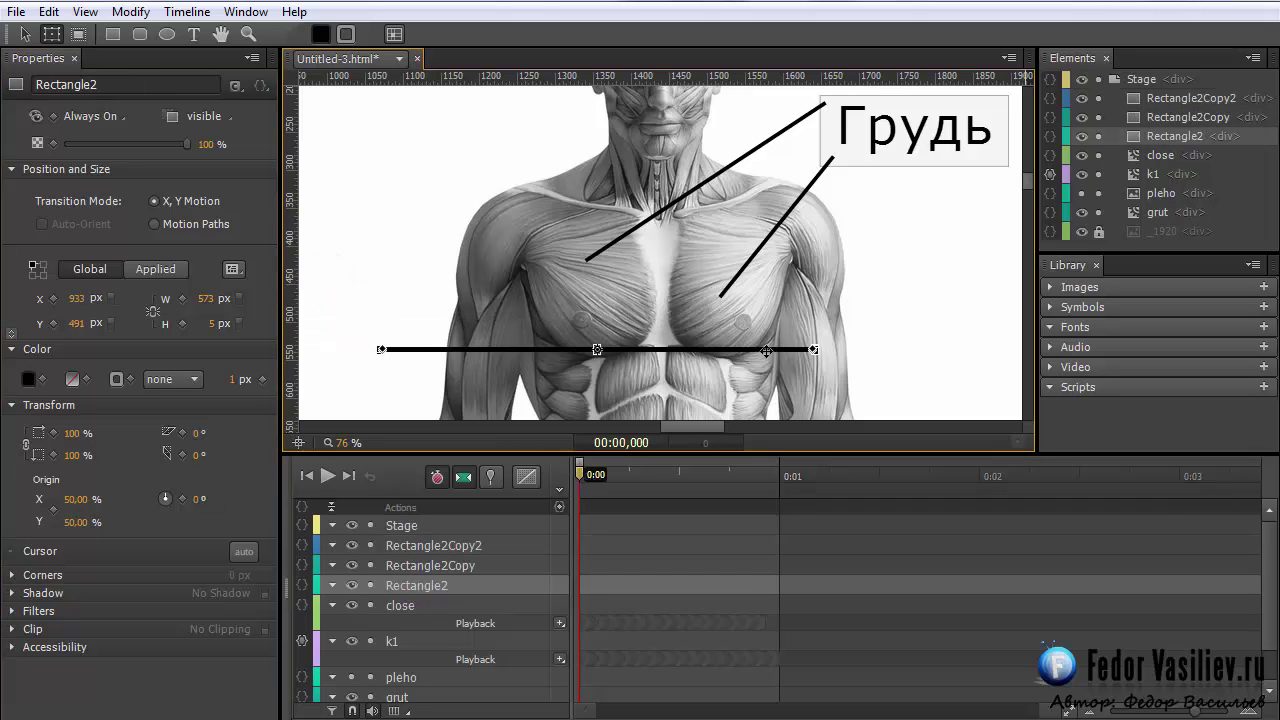
pyautogui.moveTo(204, 302); pyautogui.dragTo(88, 312)
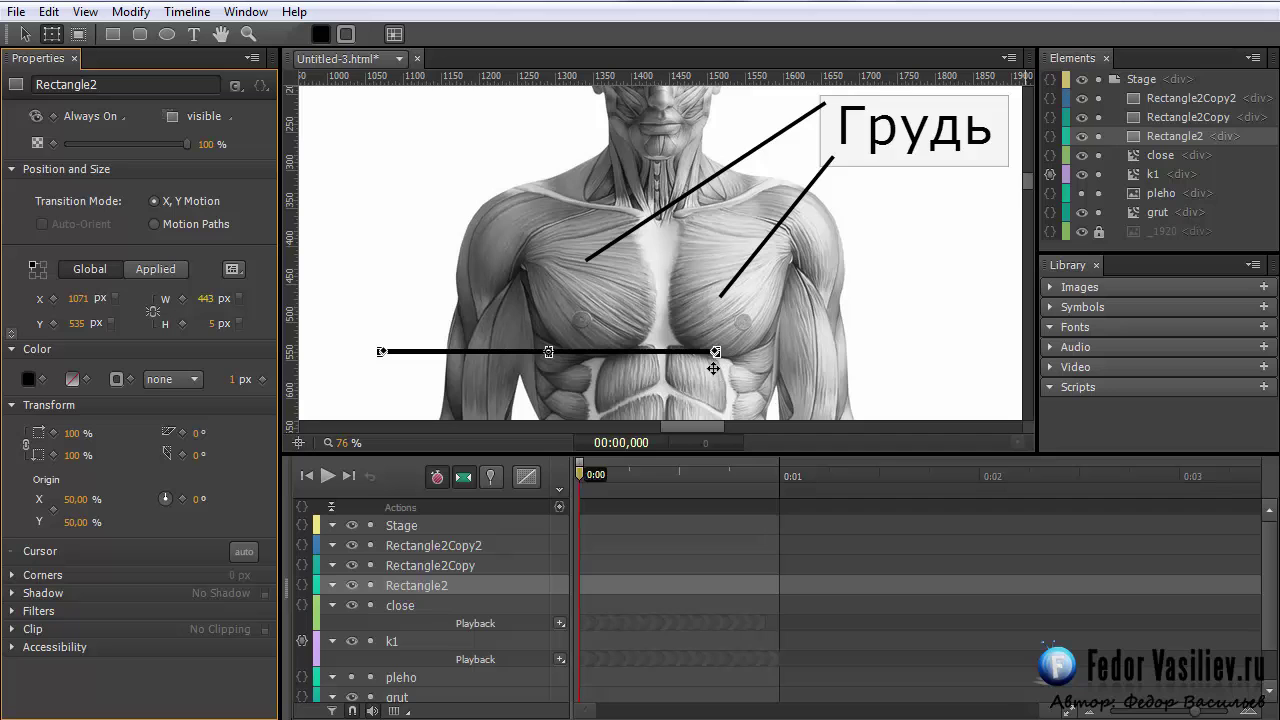
pyautogui.moveTo(715, 373); pyautogui.dragTo(312, 420)
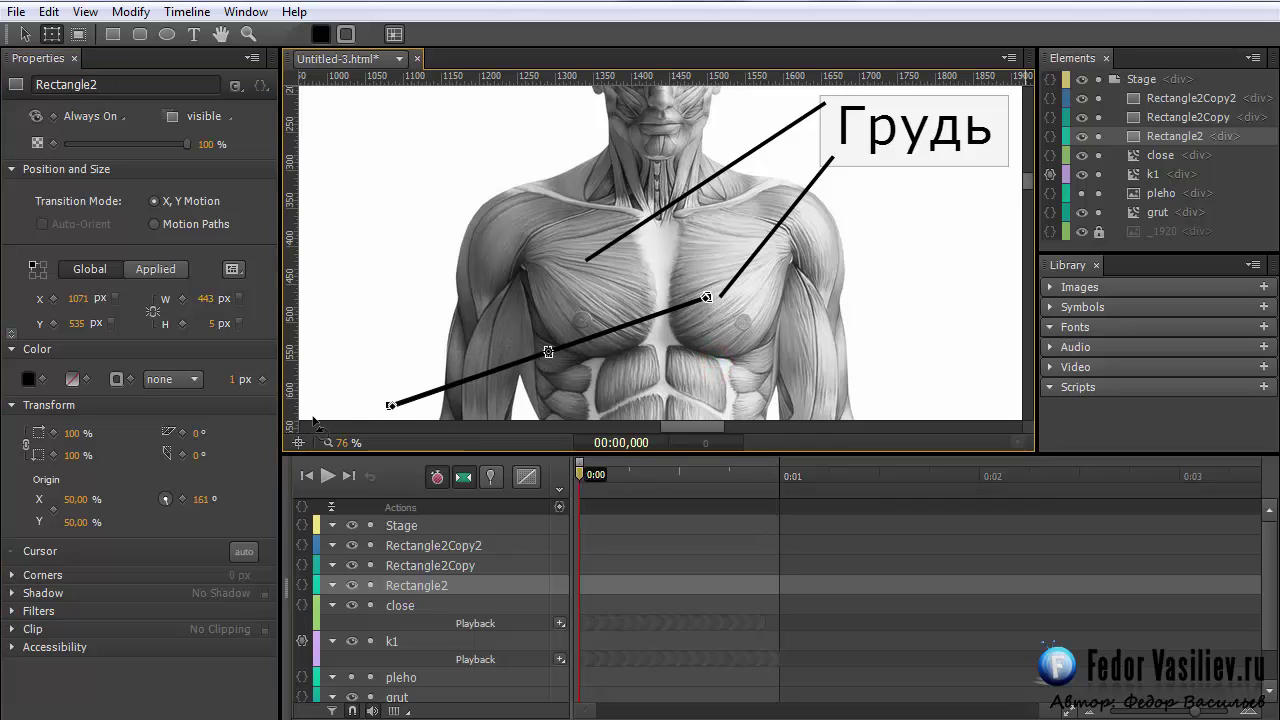
# Join the third line to the chest end of the second line, set its origin at that junction and shorten it to 383 px
pyautogui.moveTo(571, 344); pyautogui.dragTo(444, 311)
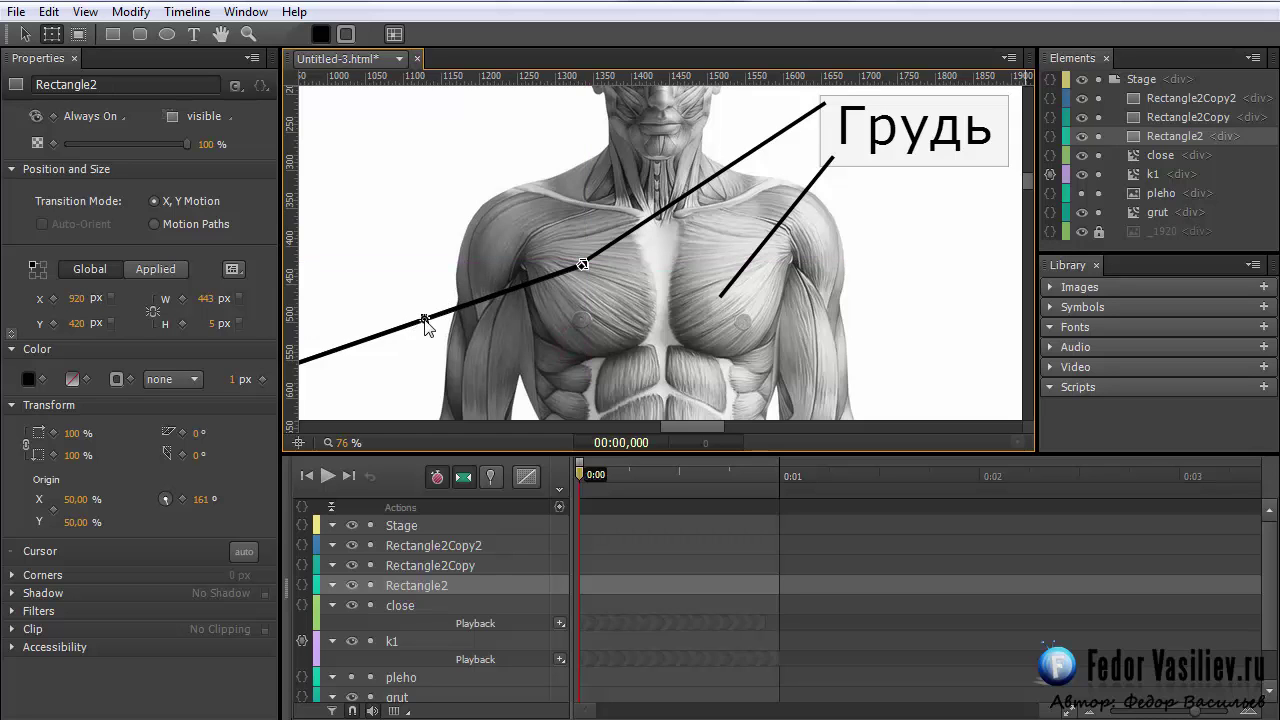
pyautogui.click(584, 268)
pyautogui.moveTo(206, 298); pyautogui.dragTo(156, 311)
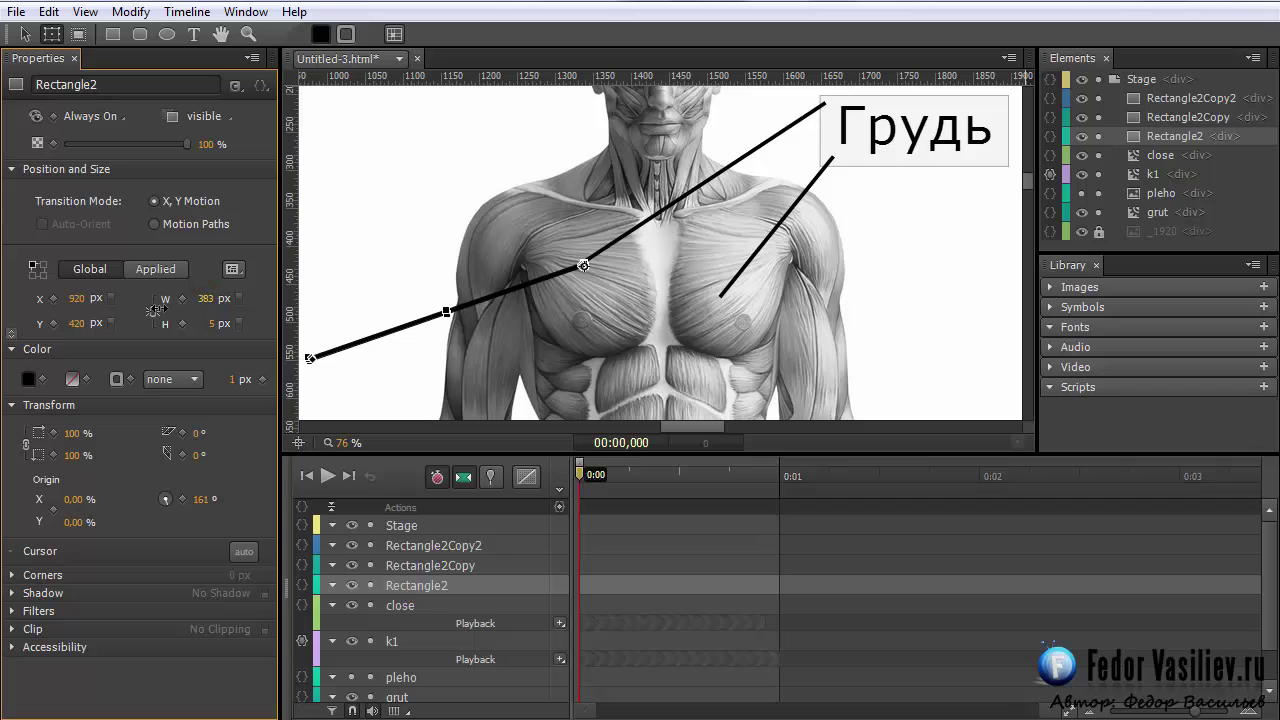
# Draw a small black ellipse at the chest end of the shorter diagonal line and make it a 16 × 16 px circle
pyautogui.moveTo(680, 428); pyautogui.dragTo(664, 435)
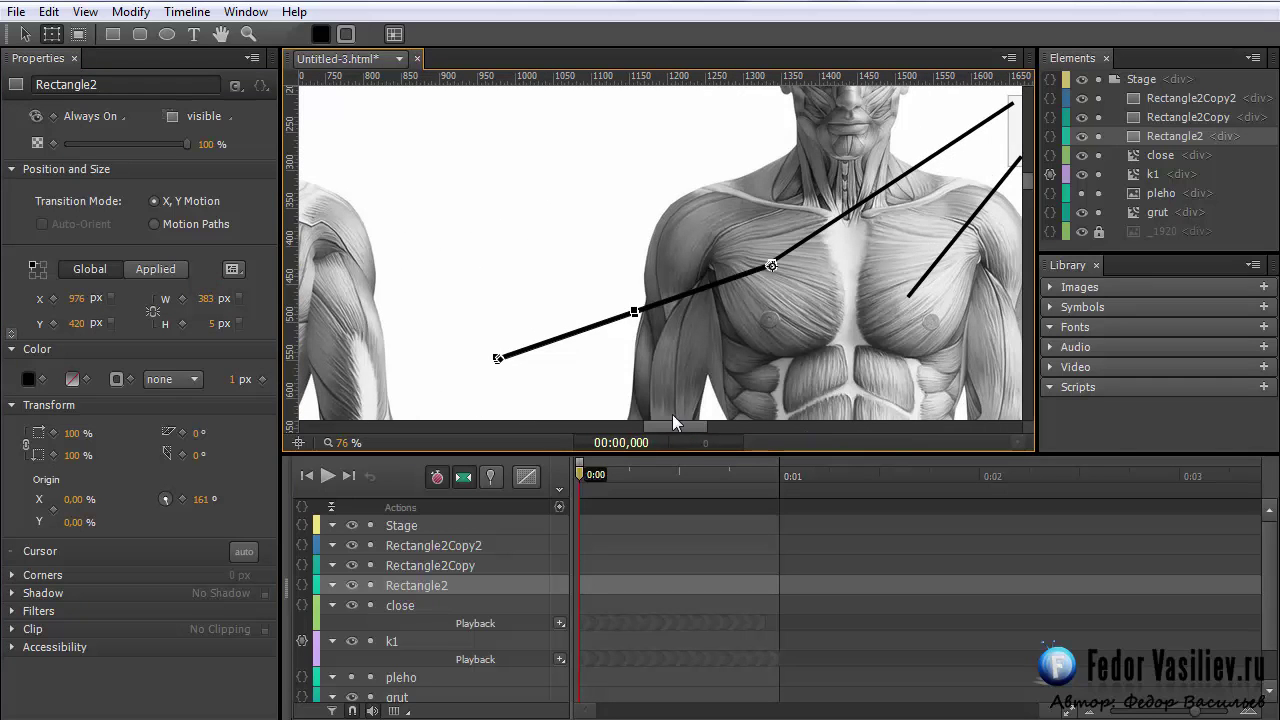
pyautogui.moveTo(670, 424)
pyautogui.mouseDown()
pyautogui.moveTo(694, 432)
pyautogui.moveTo(691, 418)
pyautogui.mouseUp()
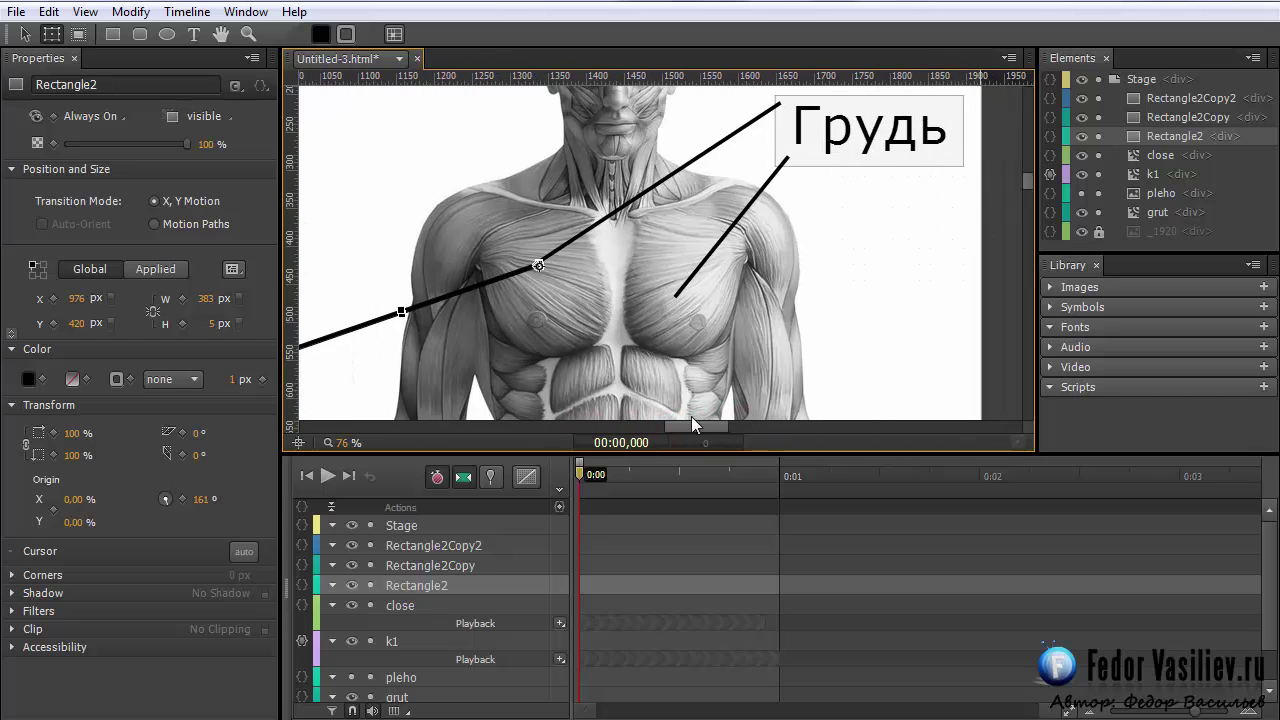
pyautogui.click(167, 34)
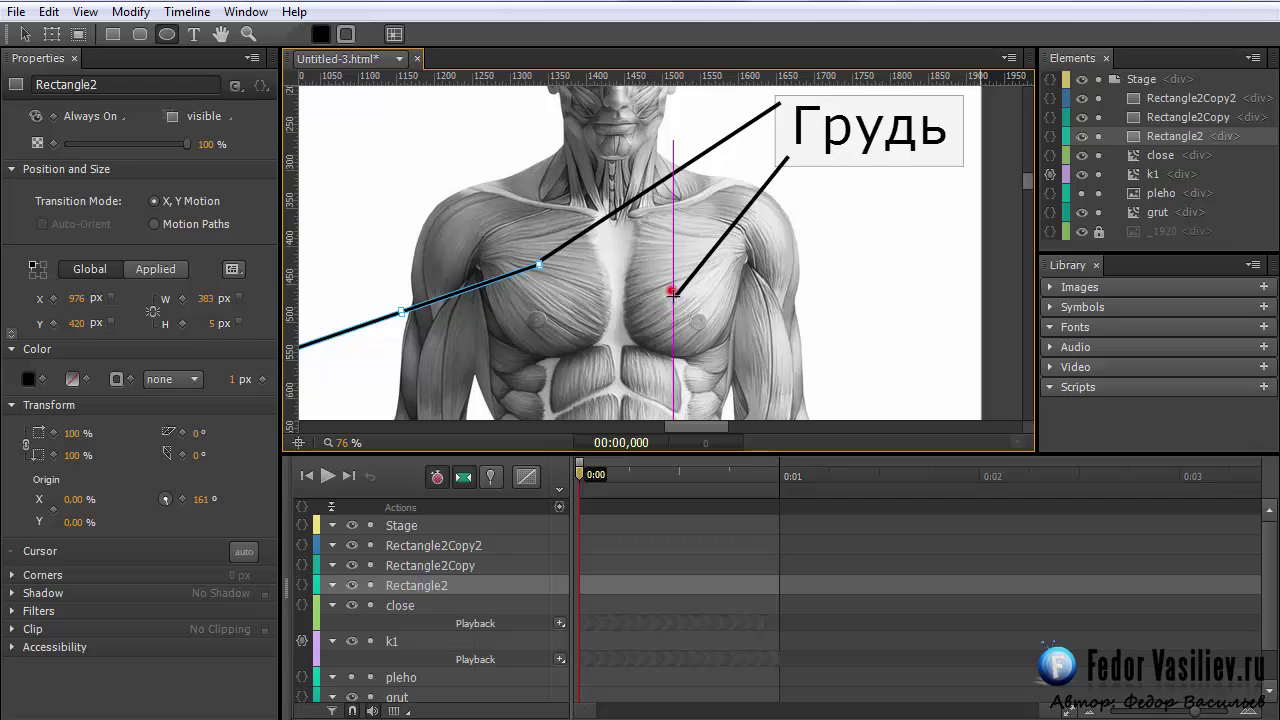
pyautogui.moveTo(672, 289); pyautogui.dragTo(686, 304)
pyautogui.press('v')
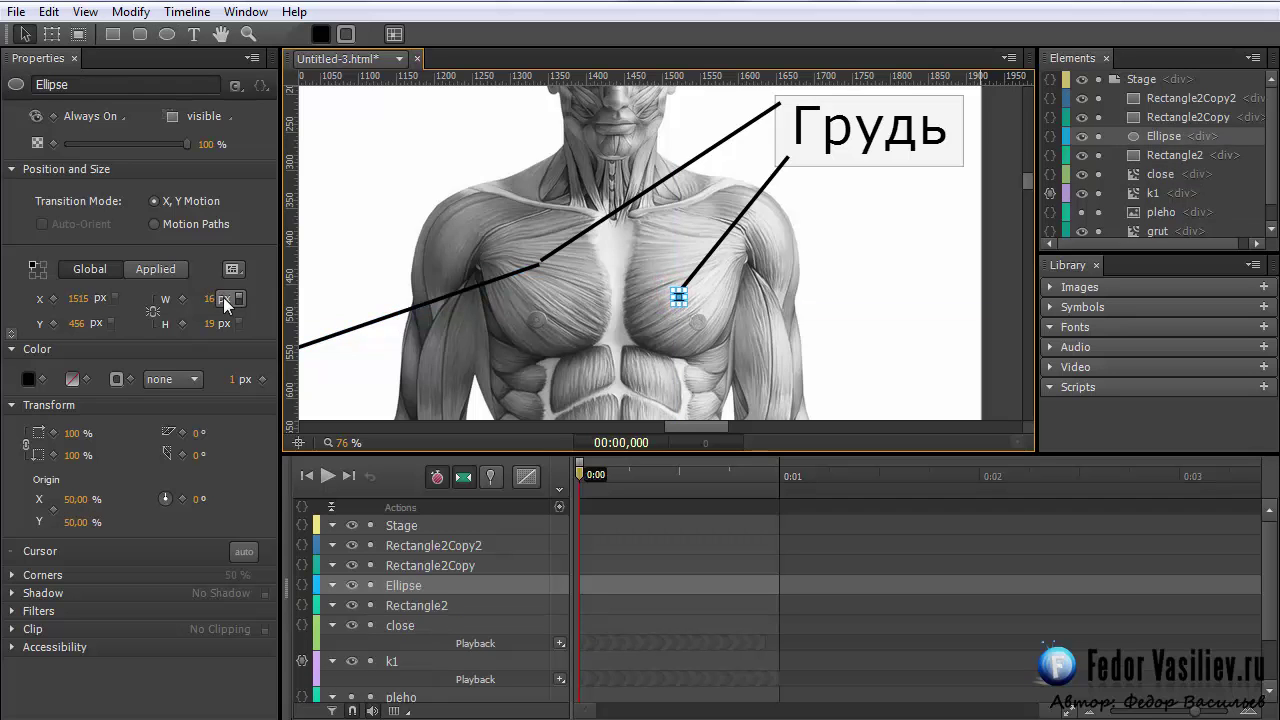
pyautogui.click(208, 323)
pyautogui.write('16')
pyautogui.press('Return')
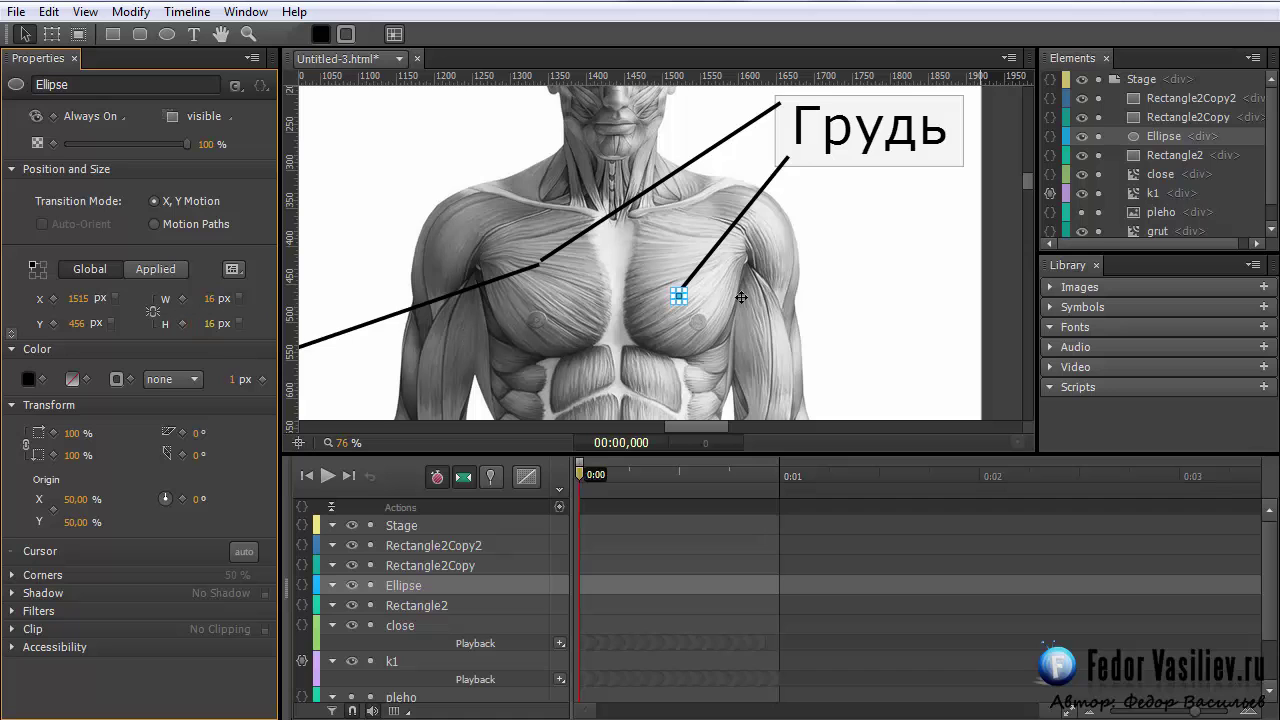
# Duplicate the circle, place the copy where the two left-hand lines meet, and nudge the original up to Y 451
pyautogui.rightClick(1212, 134)
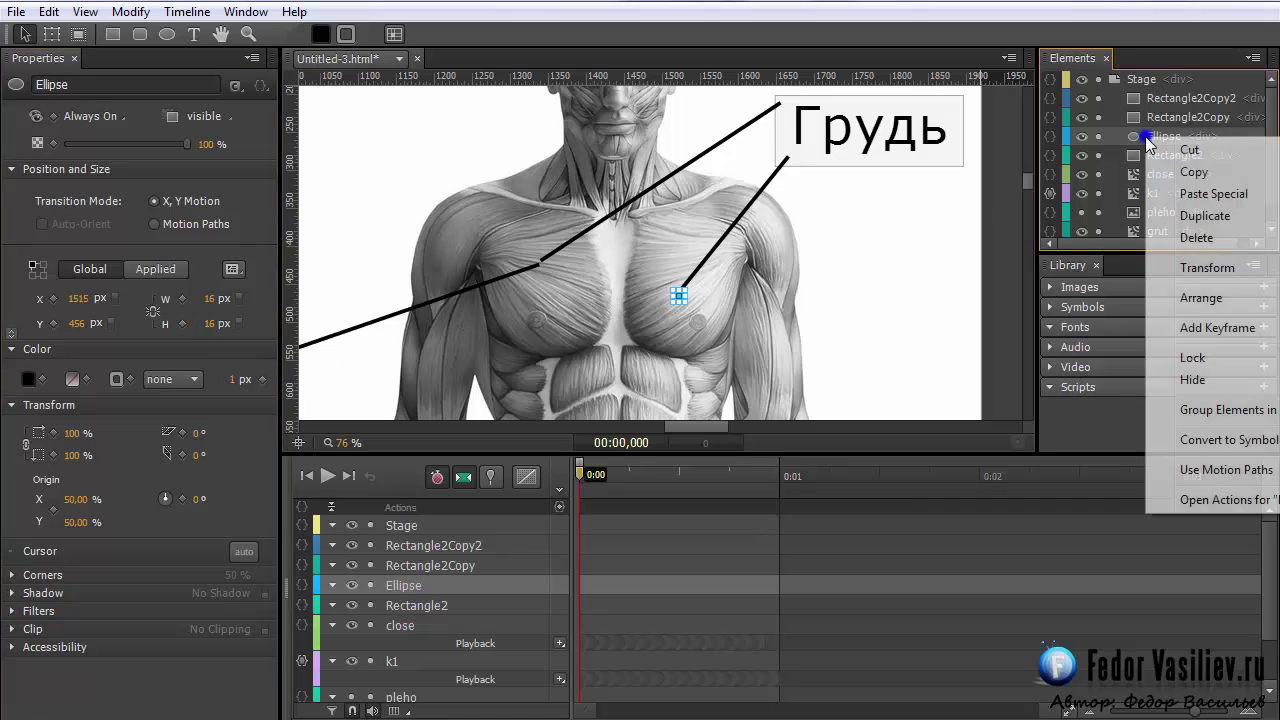
pyautogui.click(1180, 212)
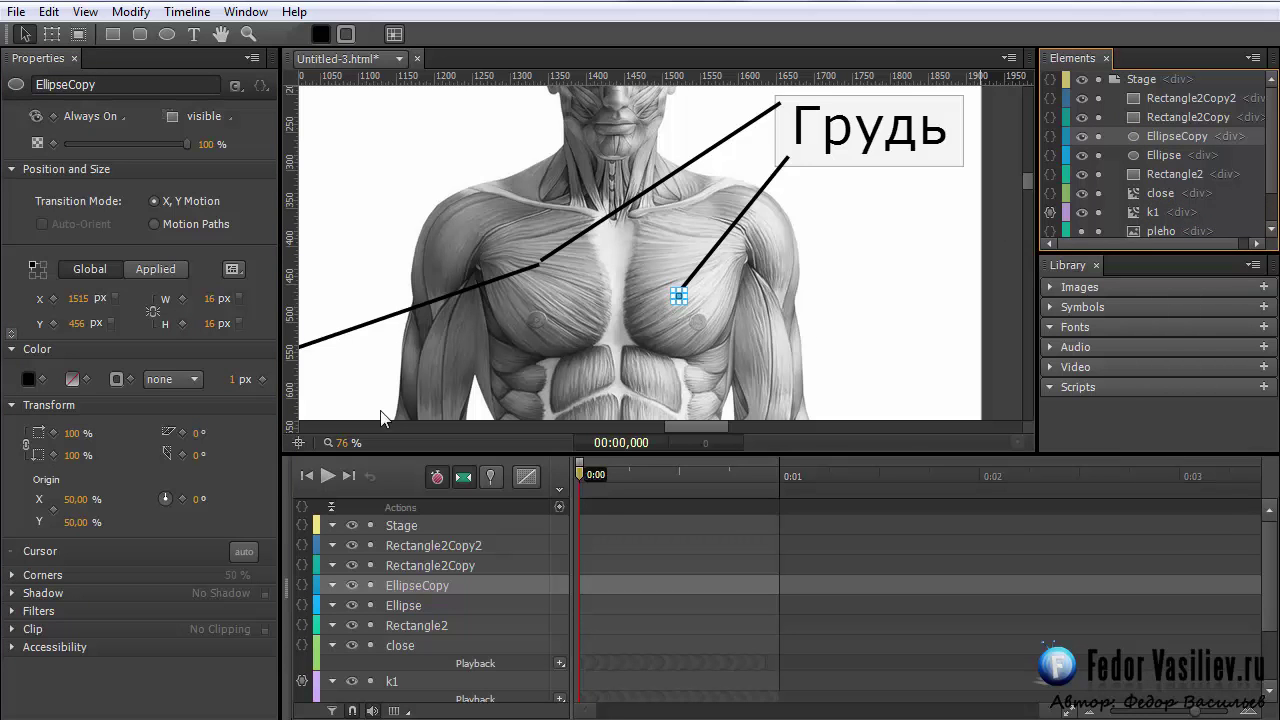
pyautogui.moveTo(343, 443); pyautogui.dragTo(420, 455)
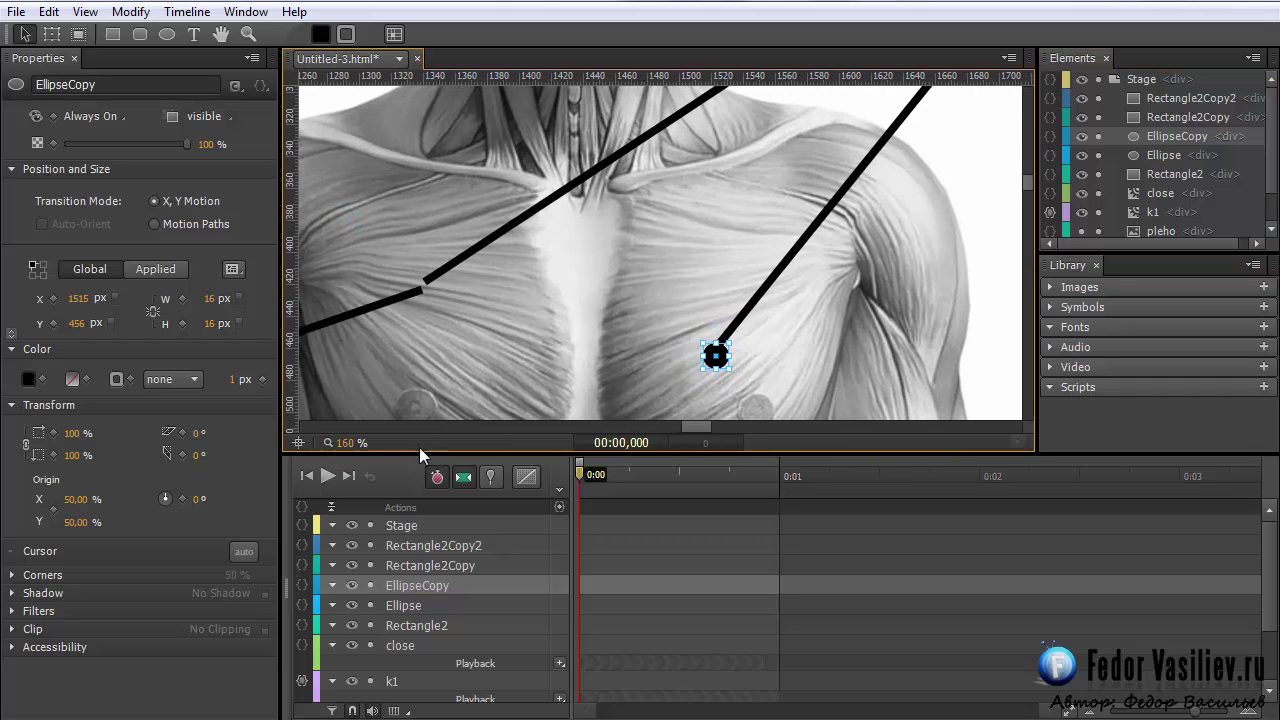
pyautogui.scroll(-3, 421, 354)
pyautogui.moveTo(716, 258)
pyautogui.mouseDown()
pyautogui.moveTo(587, 259)
pyautogui.moveTo(415, 188)
pyautogui.moveTo(716, 248)
pyautogui.mouseUp()
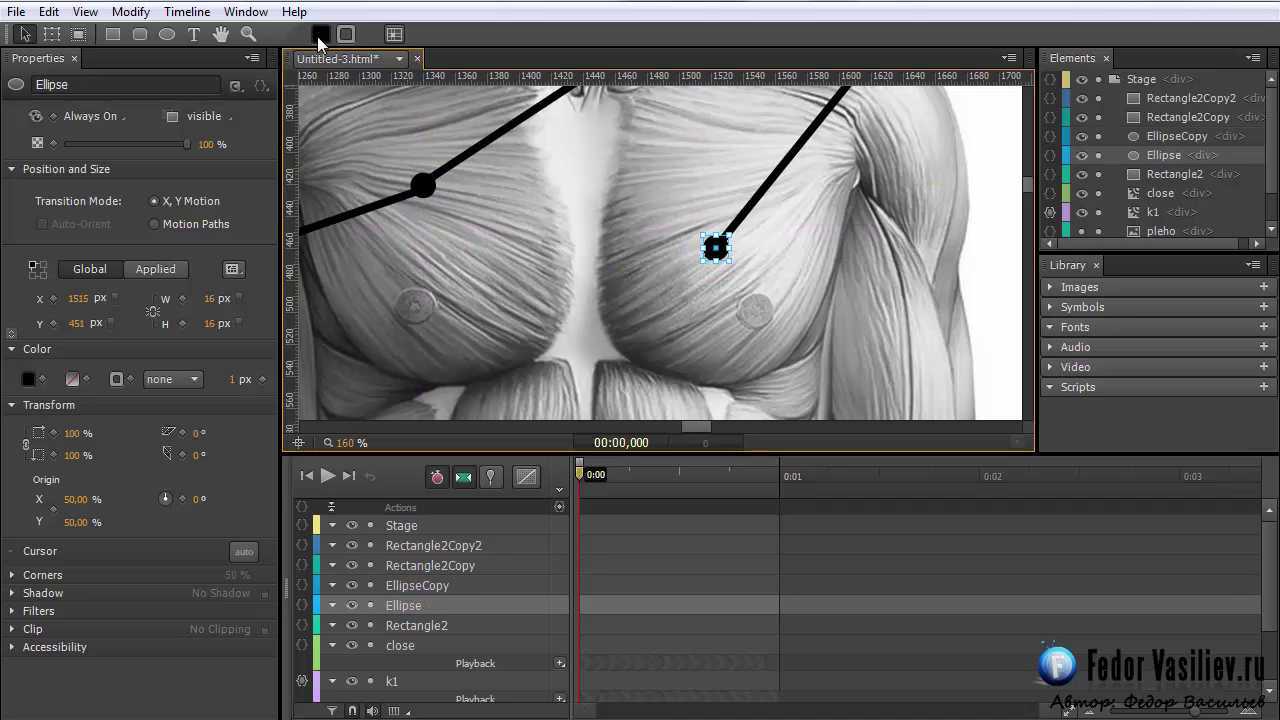
# Select both circles and change their fill color to white, rgba(255,255,255,1.00)
pyautogui.keyDown('ctrl'); pyautogui.click(1157, 137); pyautogui.keyUp('ctrl')
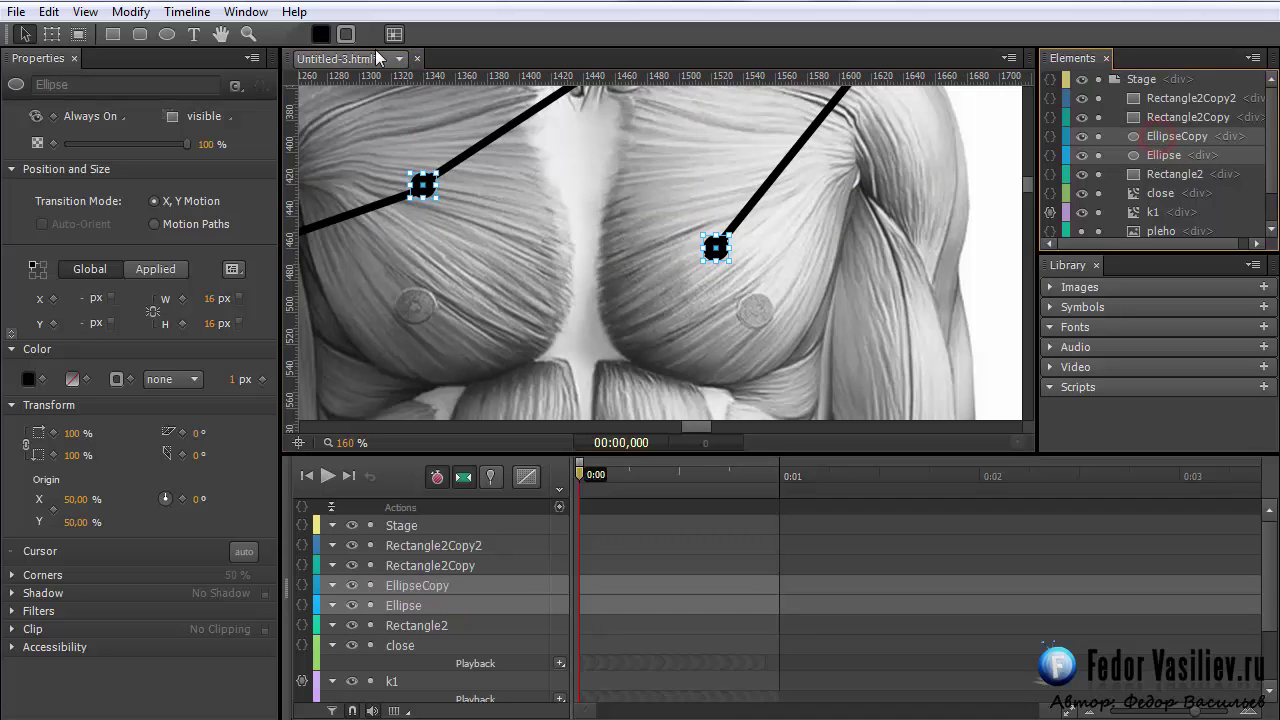
pyautogui.click(320, 38)
pyautogui.moveTo(257, 310); pyautogui.dragTo(94, 73)
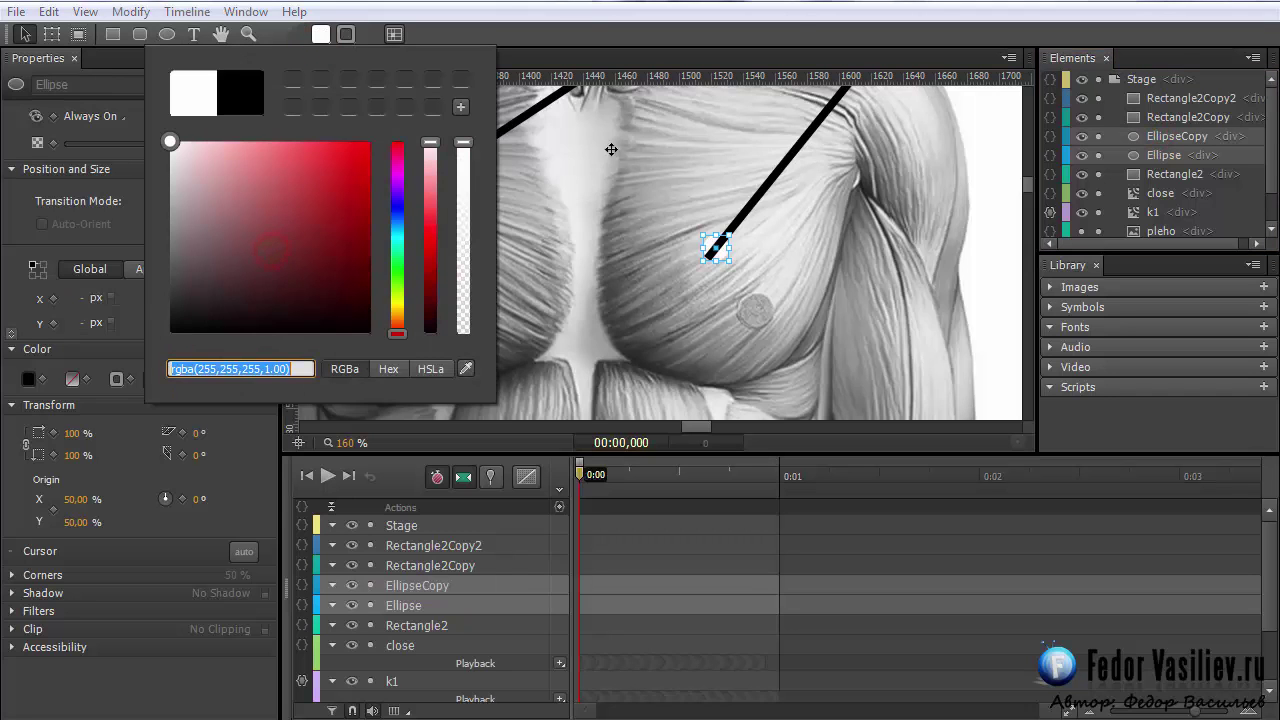
pyautogui.click(590, 6)
# Give both circles a solid 1 px border in black, rgba(0,0,0,1.00)
pyautogui.click(193, 378)
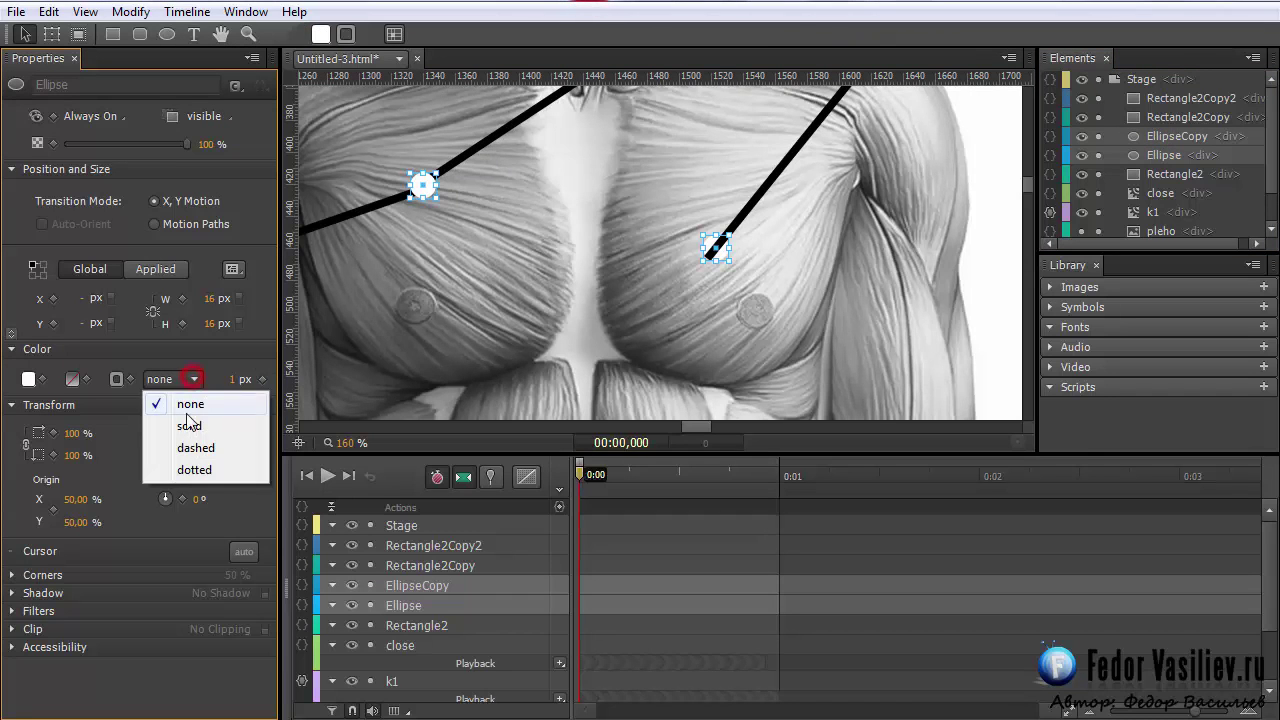
pyautogui.click(190, 424)
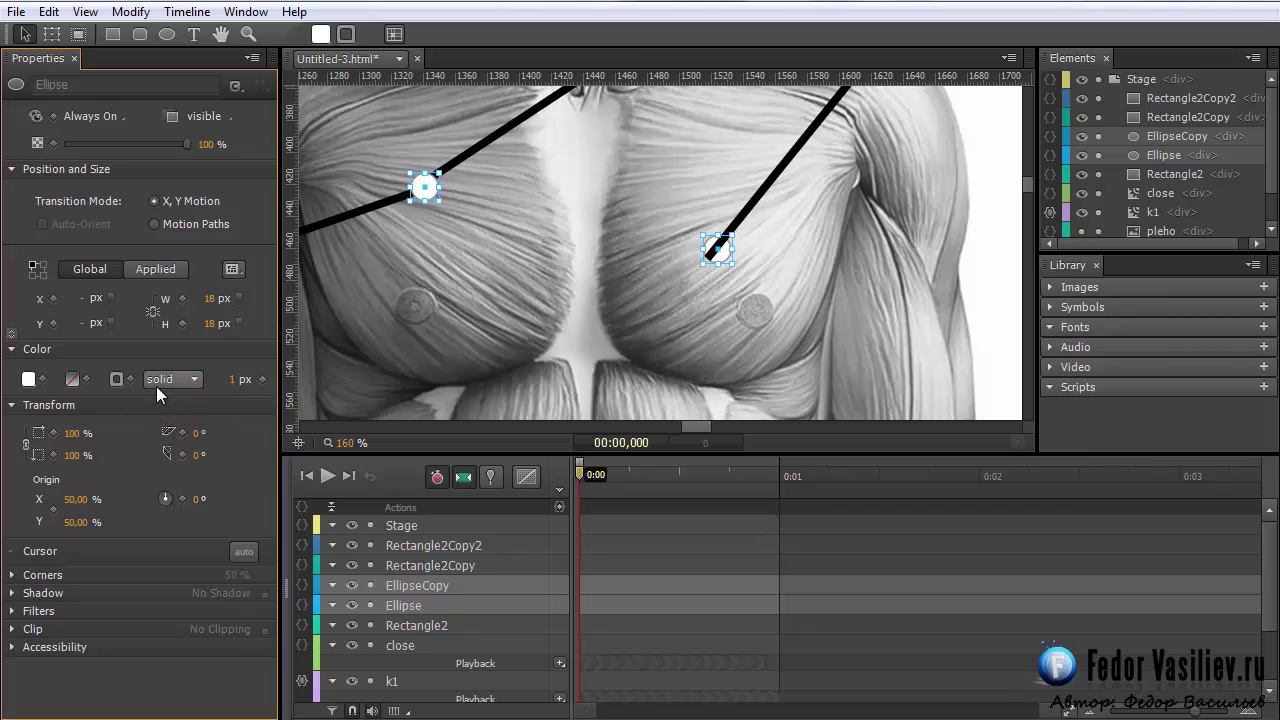
pyautogui.click(320, 34)
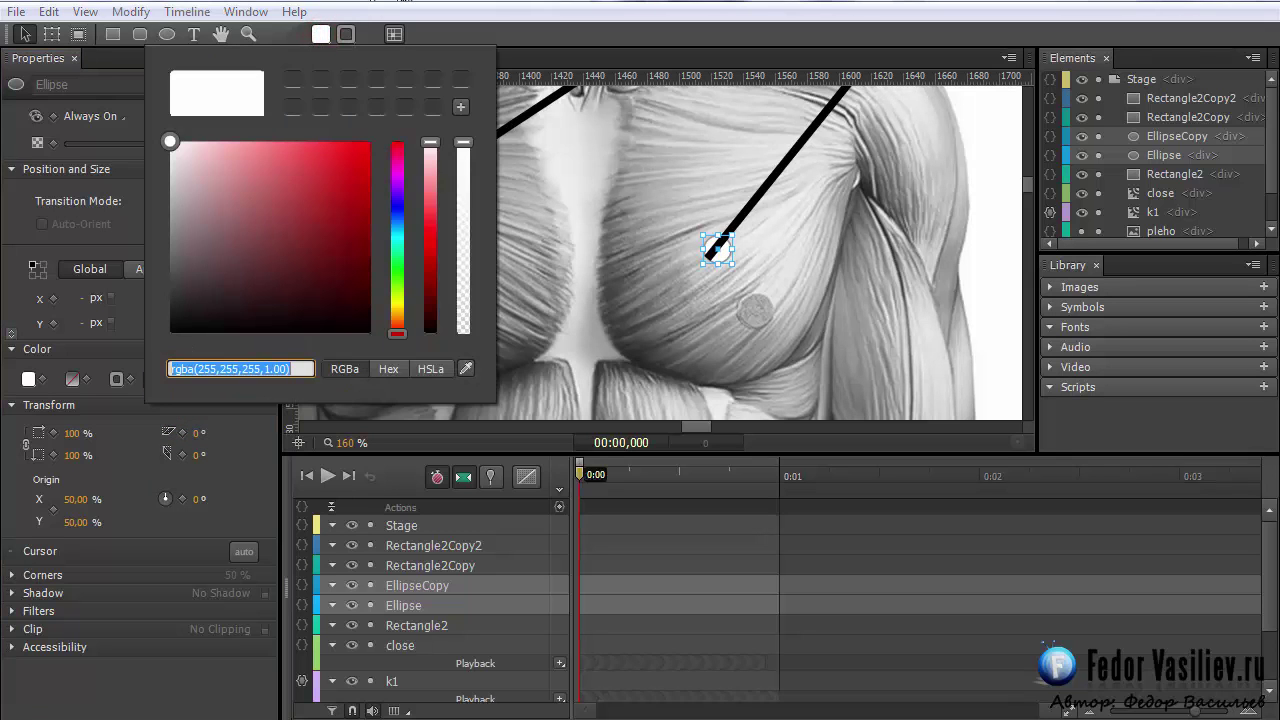
pyautogui.click(402, 2)
pyautogui.click(118, 380)
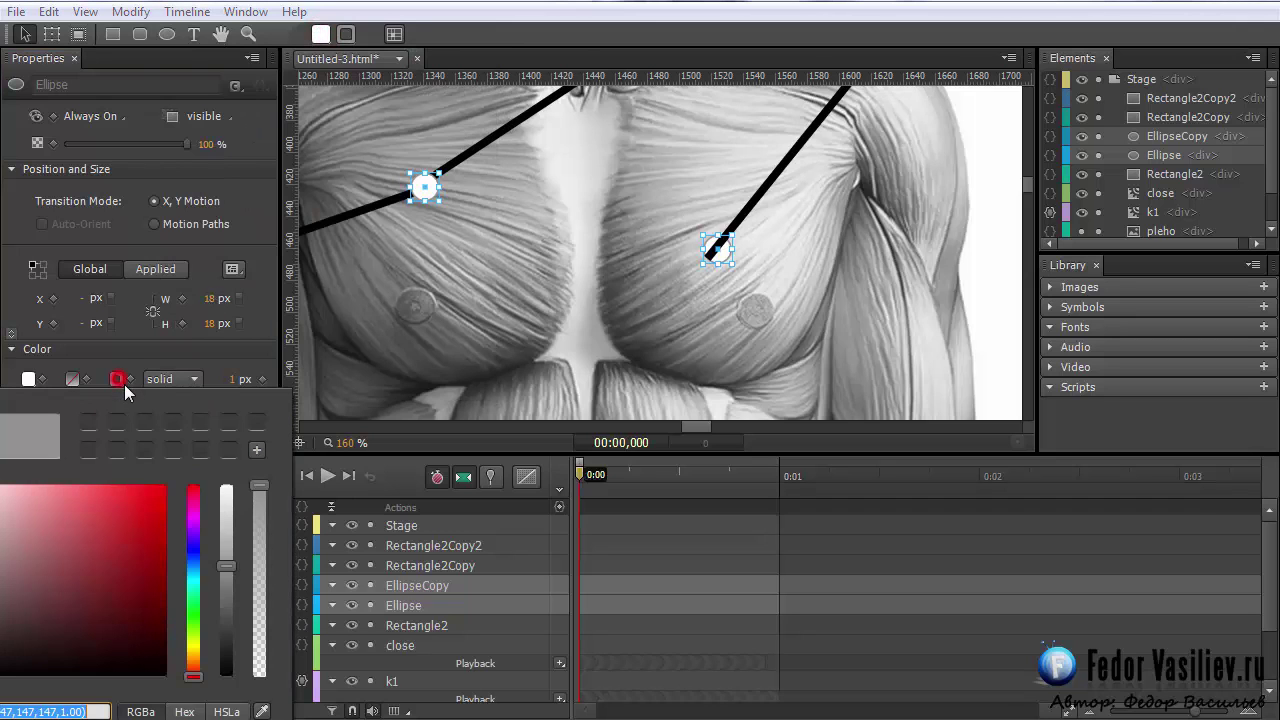
pyautogui.moveTo(203, 361); pyautogui.dragTo(378, 474)
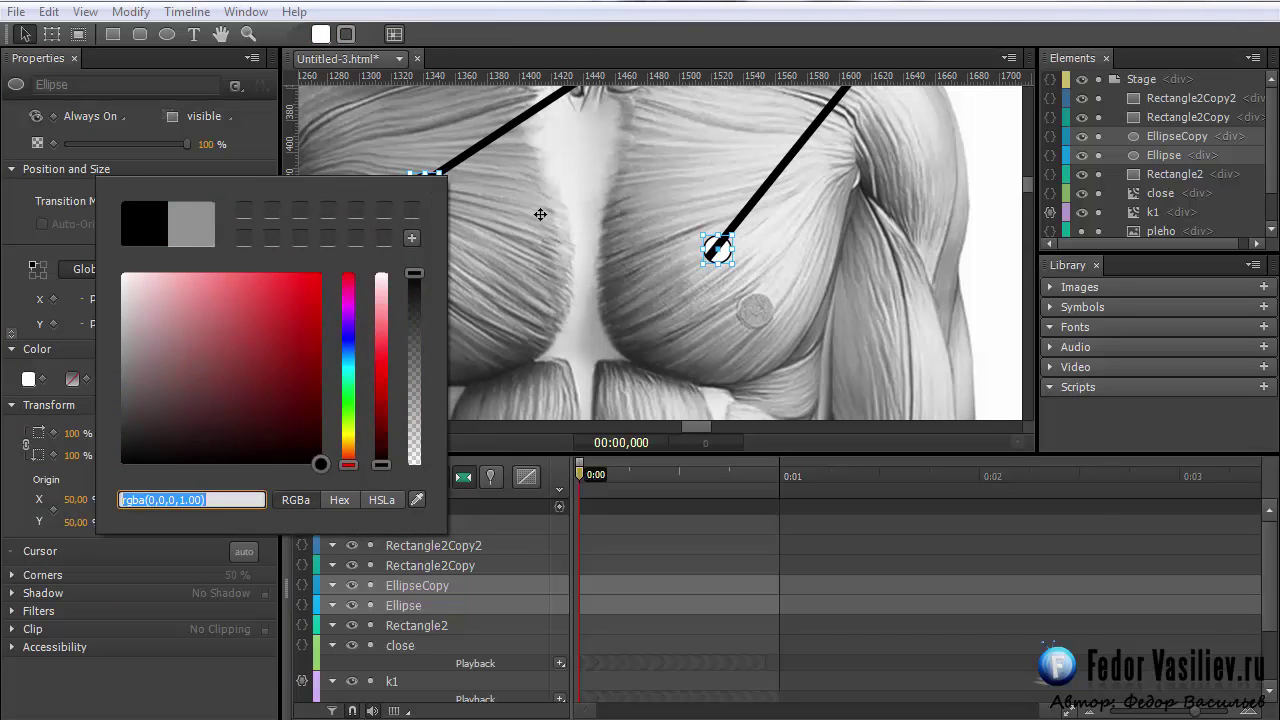
pyautogui.click(540, 210)
# Move the Ellipse circle onto the chest end of the shorter diagonal line and nudge it until it is centered there
pyautogui.click(720, 285)
pyautogui.moveTo(718, 250); pyautogui.dragTo(708, 262)
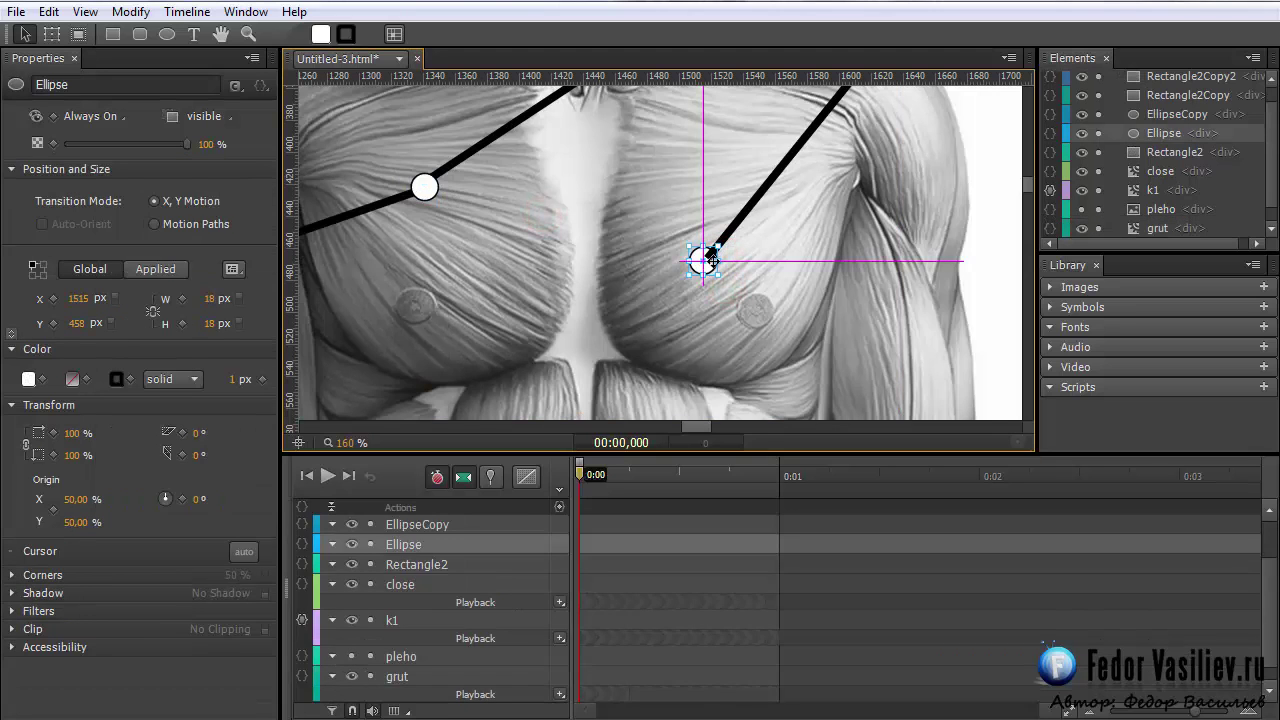
pyautogui.press('Right')
pyautogui.press('Up')
pyautogui.press('Right')
pyautogui.press('Up')
pyautogui.press('Right')
# Place EllipseCopy below Ellipse in the stacking order and nudge it up to Y 409 where the two longer lines meet
pyautogui.moveTo(425, 190); pyautogui.dragTo(422, 182)
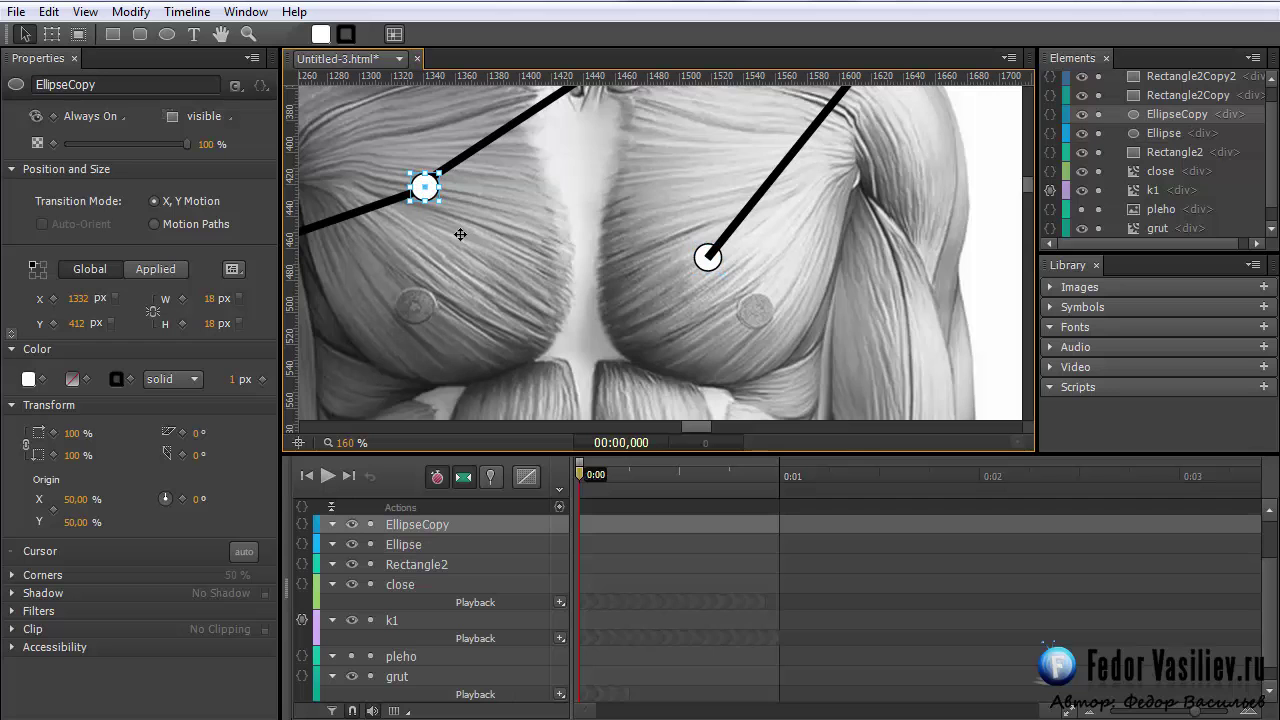
pyautogui.moveTo(1150, 114); pyautogui.dragTo(1162, 141)
pyautogui.moveTo(425, 192); pyautogui.dragTo(423, 188)
pyautogui.press('Right')
pyautogui.press('Up')
pyautogui.press('Up')
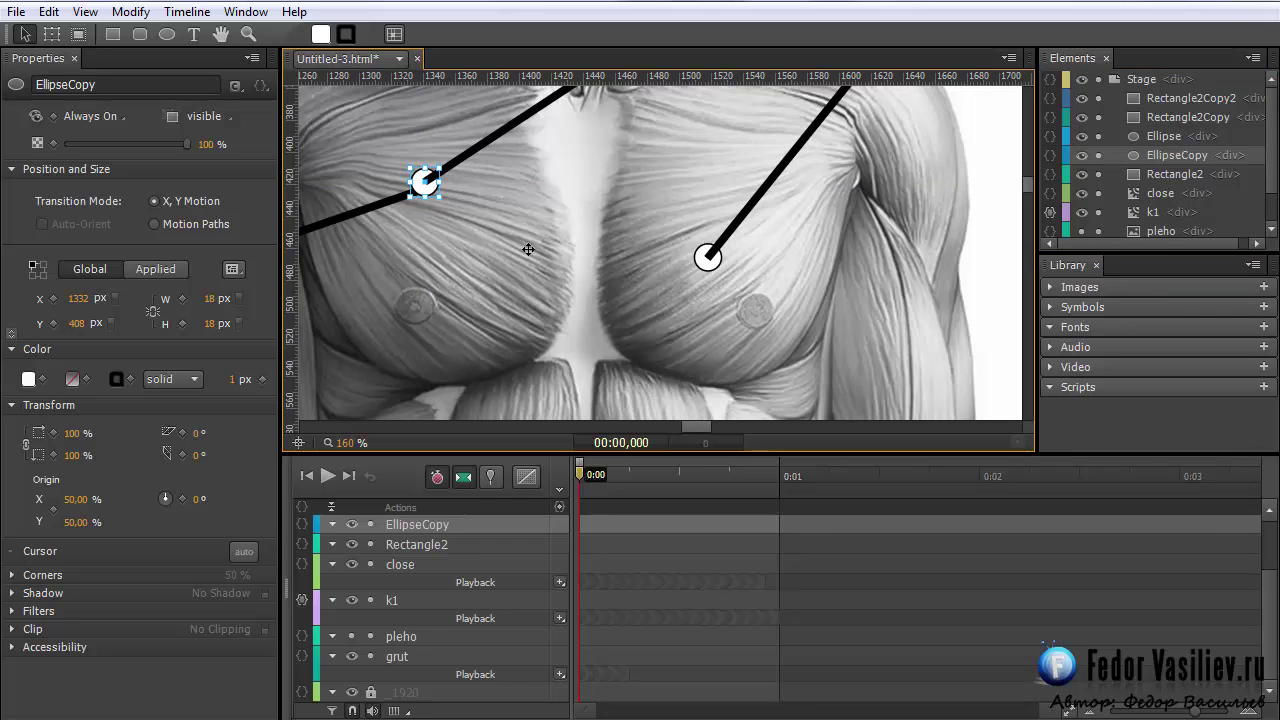
# Bring the Rectangle2 line above both circles in the stacking order and shift it up so its end meets the circle's center
pyautogui.click(349, 211)
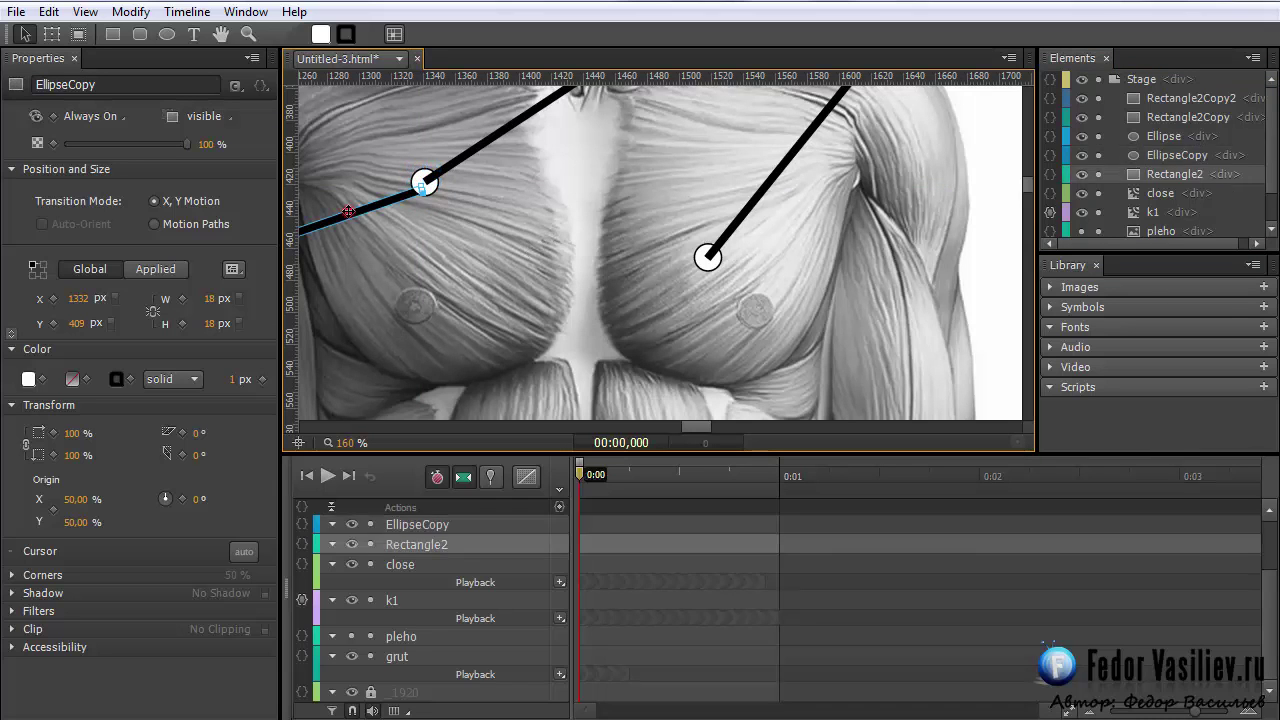
pyautogui.moveTo(1155, 128); pyautogui.dragTo(1155, 135)
pyautogui.moveTo(387, 206); pyautogui.dragTo(390, 194)
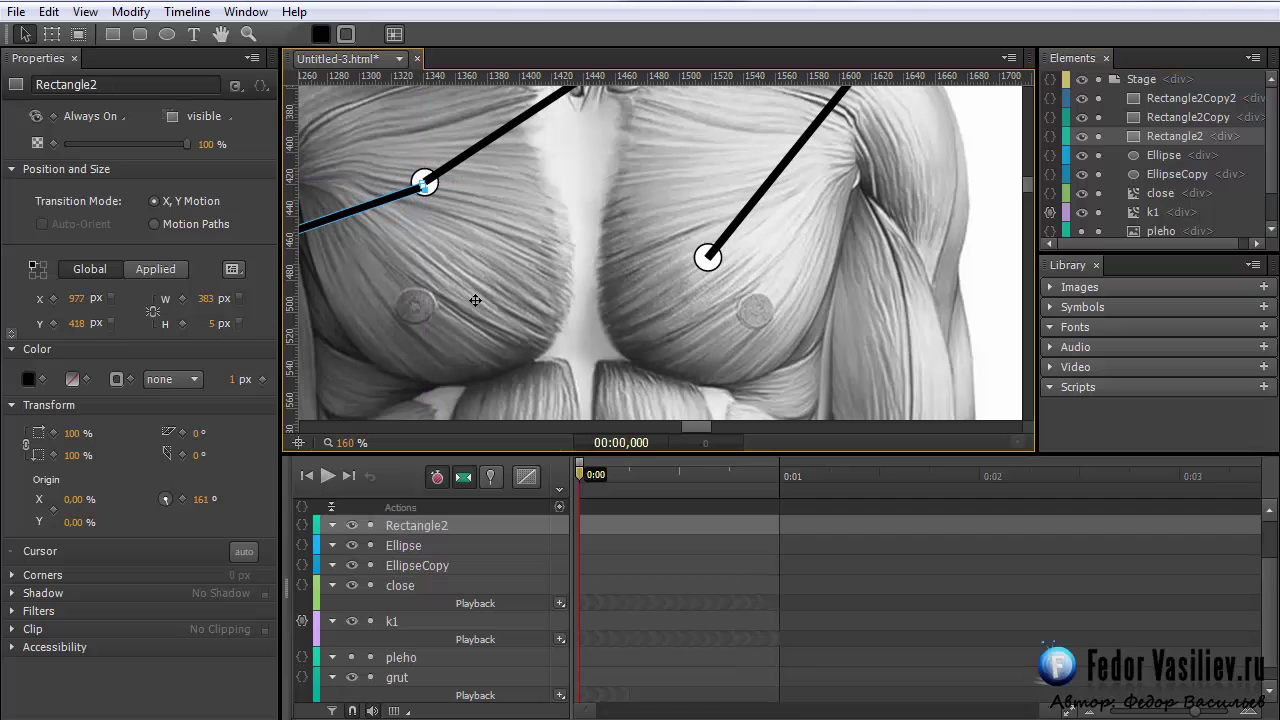
pyautogui.click(465, 231)
pyautogui.scroll(1, 1155, 147)
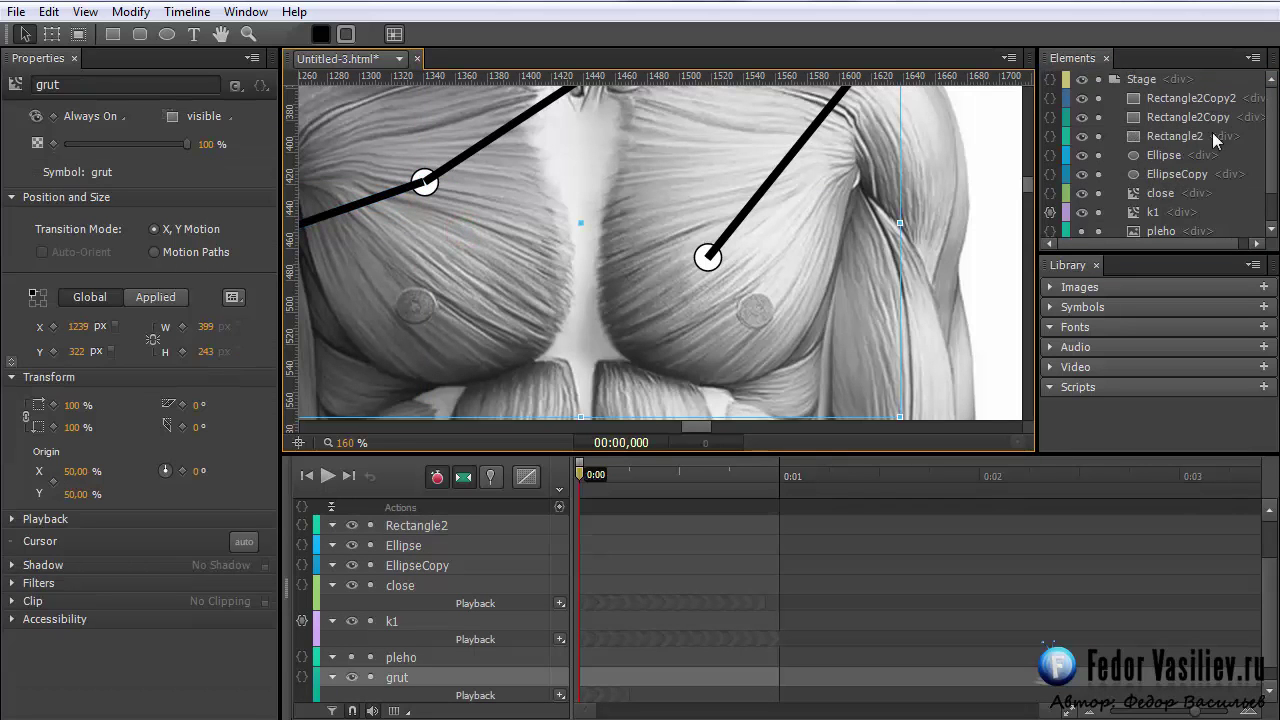
# Convert the three lines and two circles into a symbol named palki and place it below pleho in the stacking order
pyautogui.click(1192, 98)
pyautogui.keyDown('shift'); pyautogui.click(1176, 117); pyautogui.keyUp('shift')
pyautogui.keyDown('shift'); pyautogui.click(1175, 136); pyautogui.keyUp('shift')
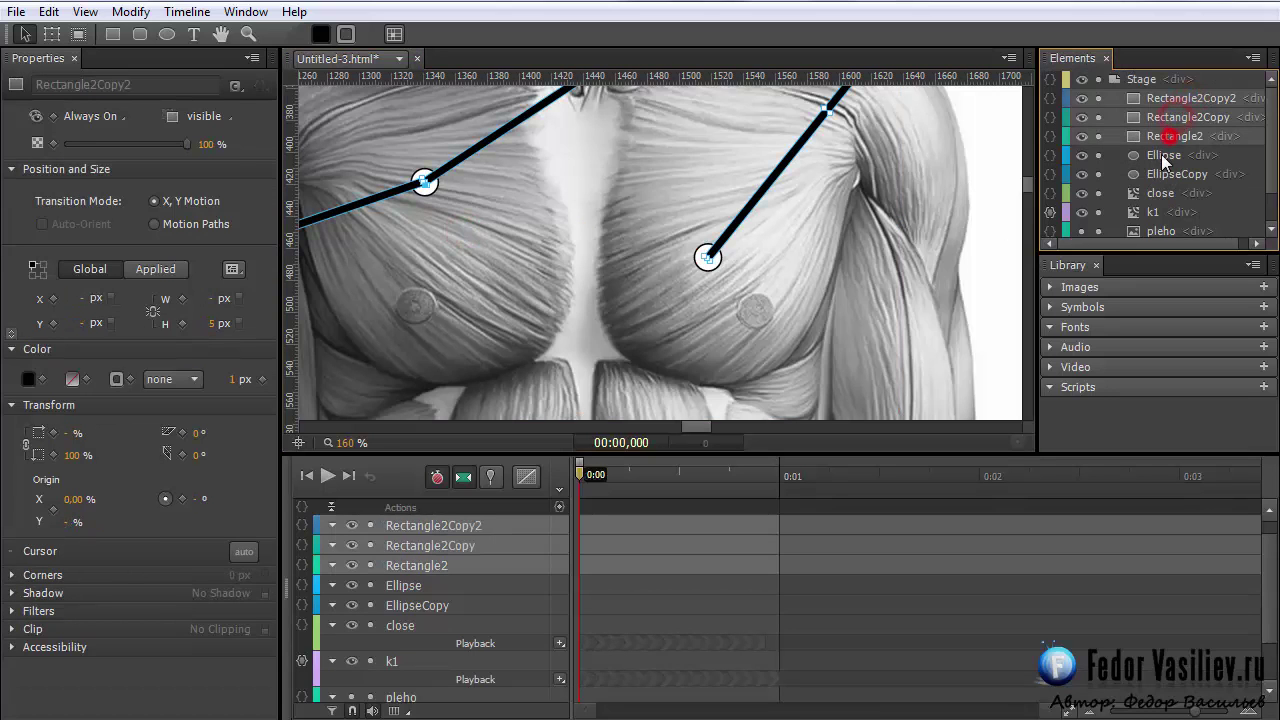
pyautogui.keyDown('shift'); pyautogui.click(1161, 155); pyautogui.keyUp('shift')
pyautogui.keyDown('shift'); pyautogui.click(1160, 175); pyautogui.keyUp('shift')
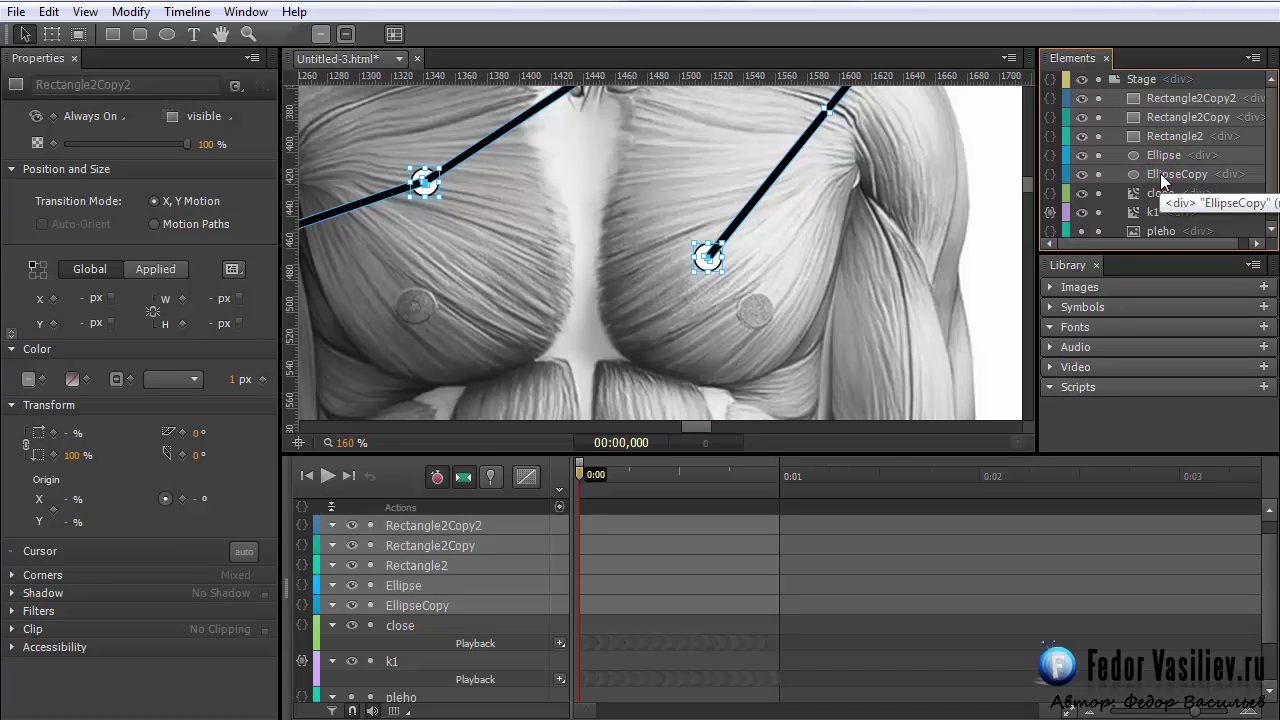
pyautogui.moveTo(344, 443); pyautogui.dragTo(268, 462)
pyautogui.scroll(3, 531, 367)
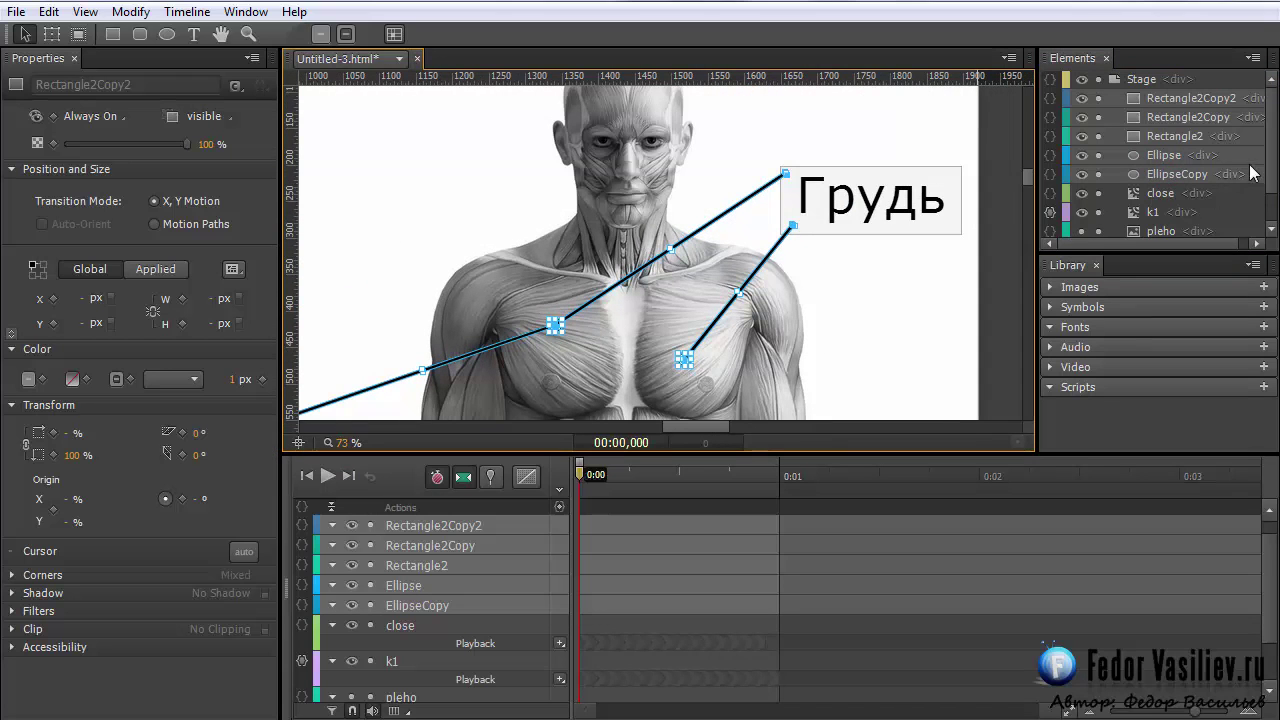
pyautogui.rightClick(1180, 178)
pyautogui.click(1200, 520)
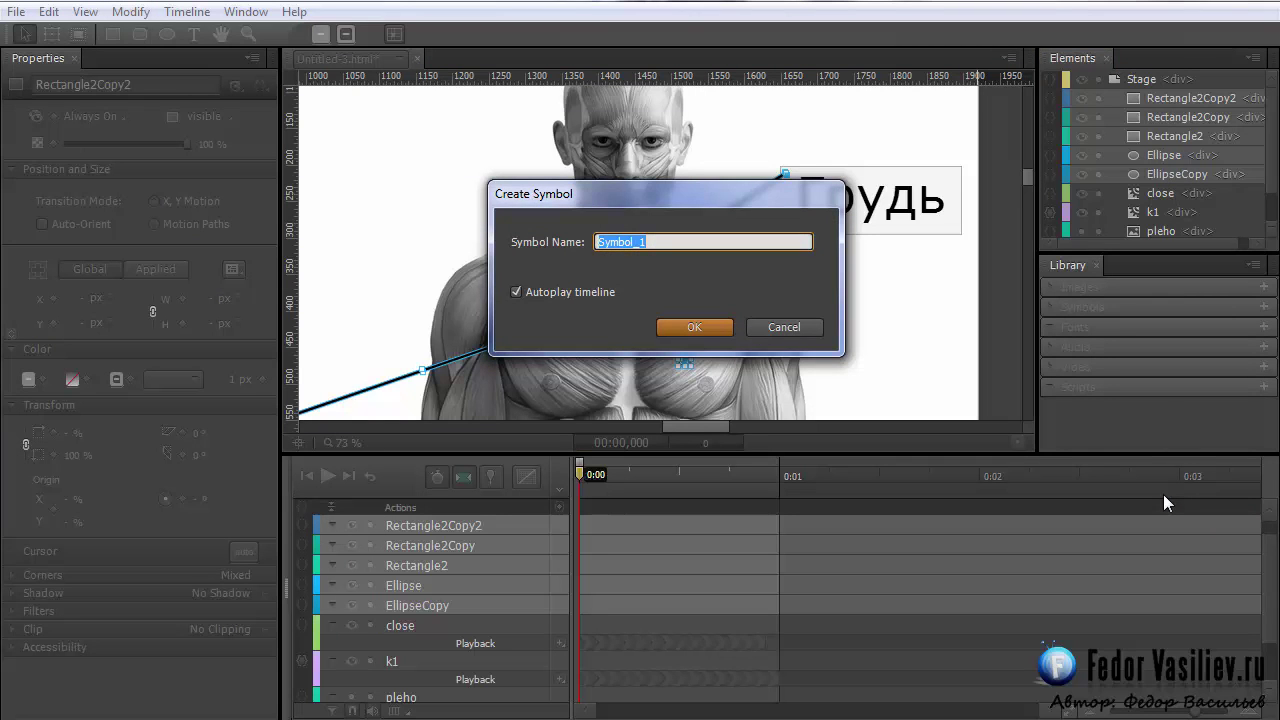
pyautogui.write('palki')
pyautogui.press('Return')
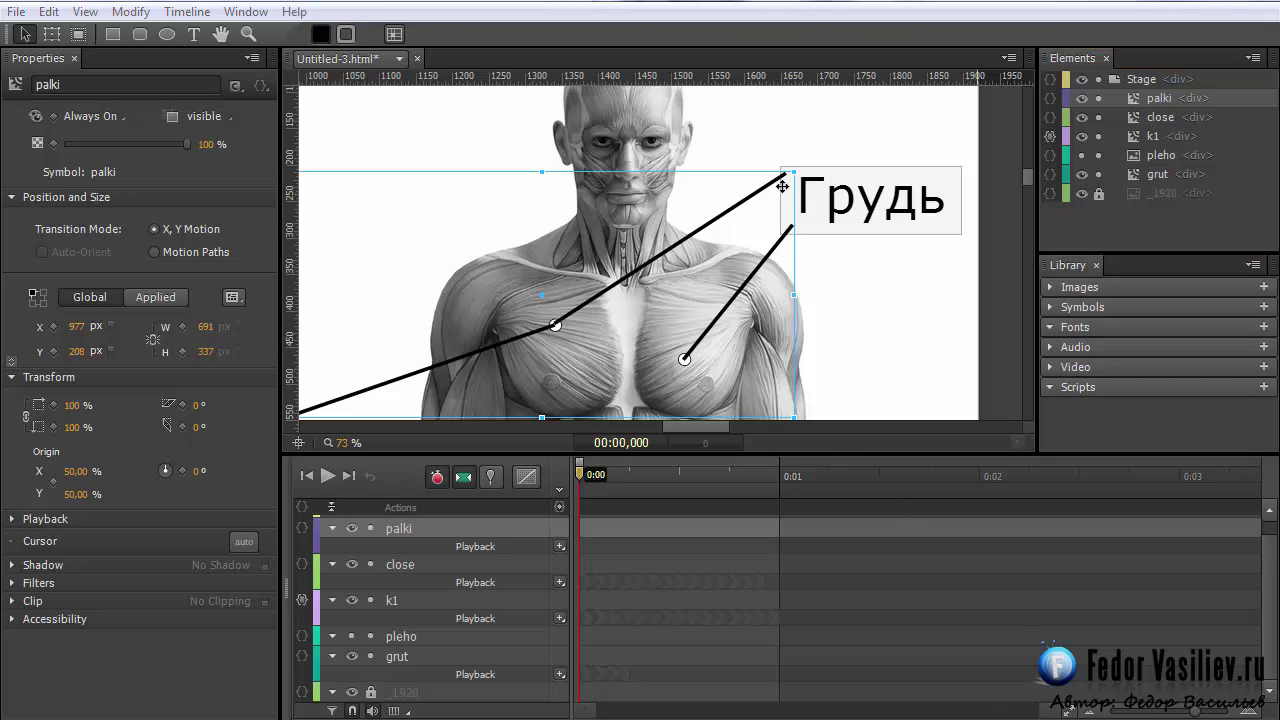
pyautogui.click(1163, 99)
pyautogui.moveTo(1170, 139); pyautogui.dragTo(1170, 170)
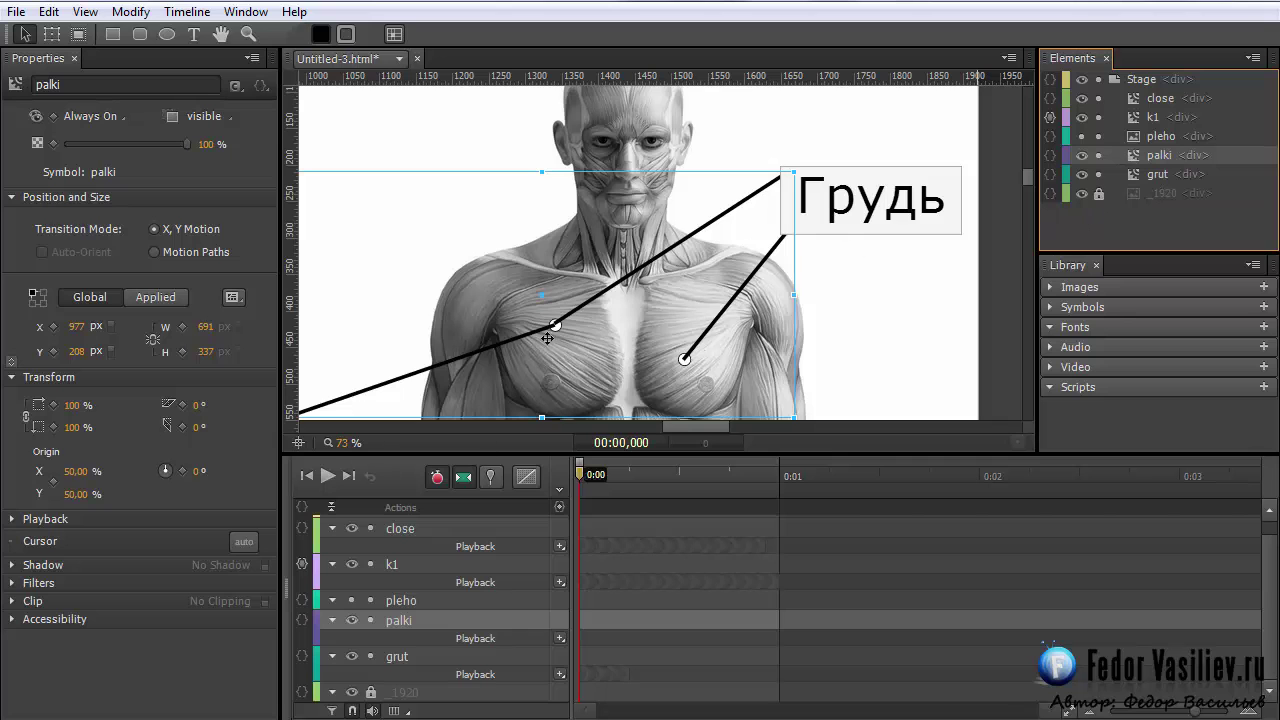
# Open the palki symbol for editing and nudge the EllipseCopy circle to X 354, Y 199
pyautogui.moveTo(340, 443); pyautogui.dragTo(440, 445)
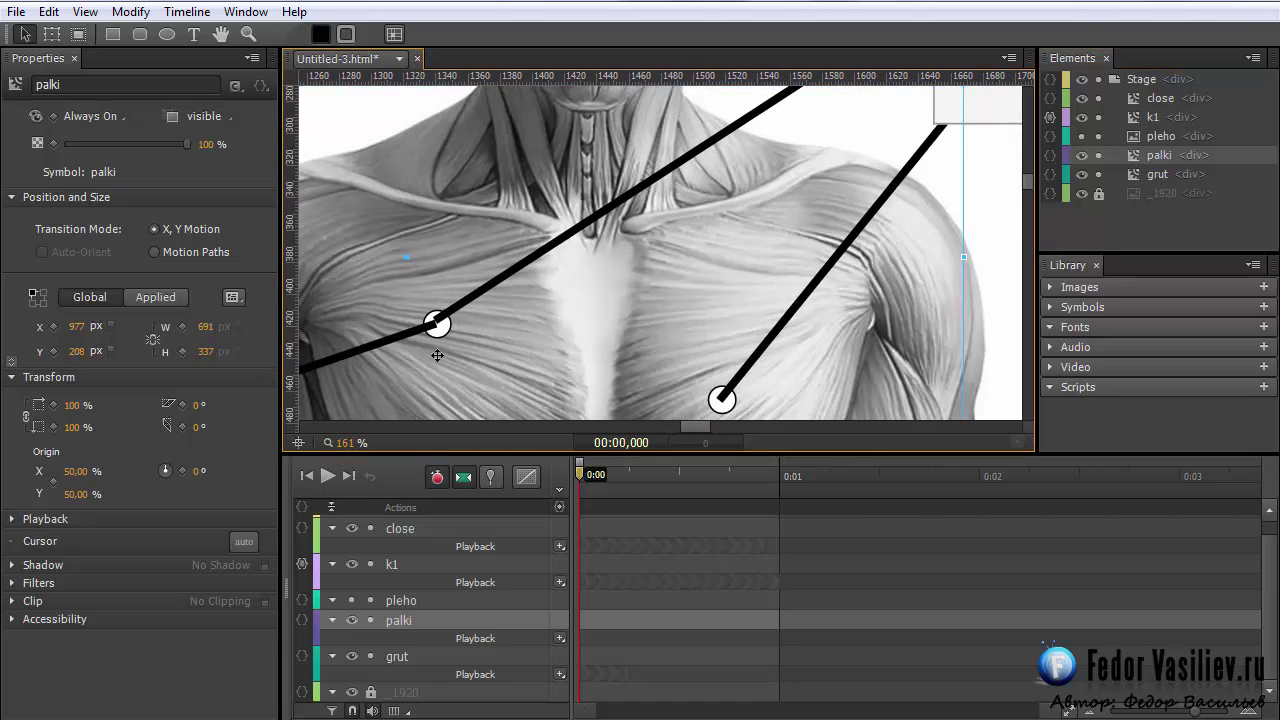
pyautogui.doubleClick(1132, 156)
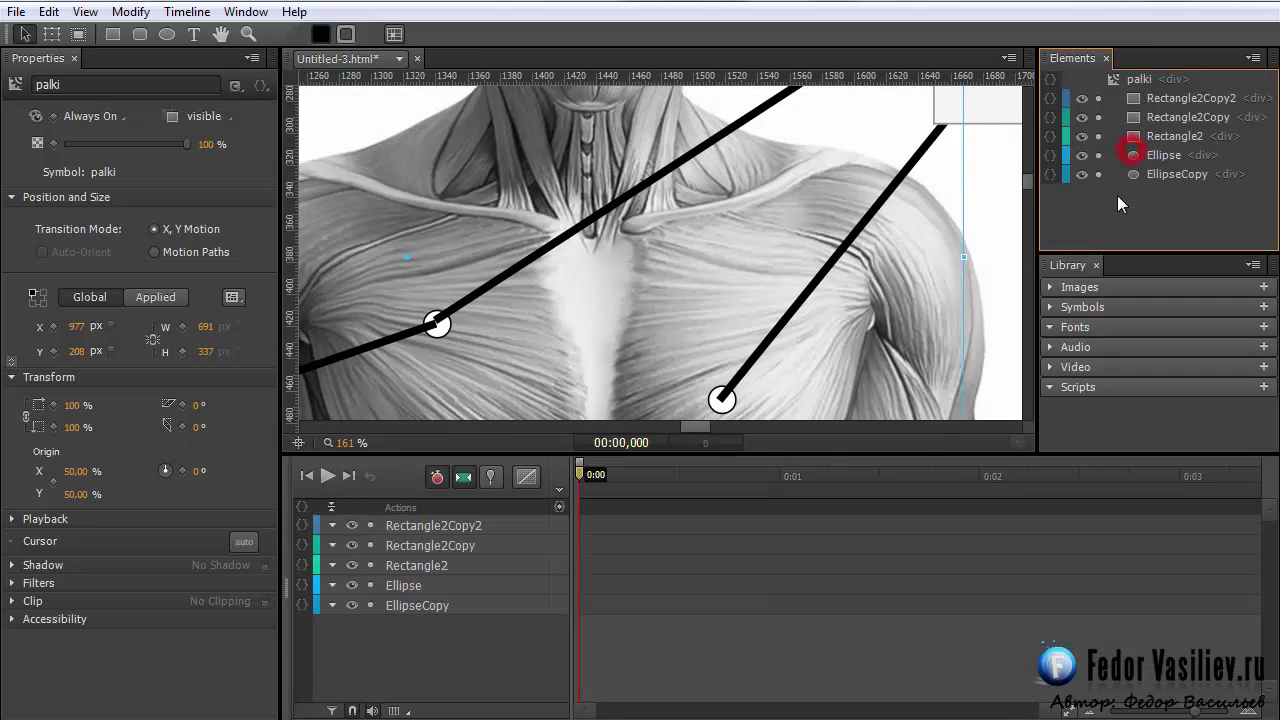
pyautogui.click(731, 309)
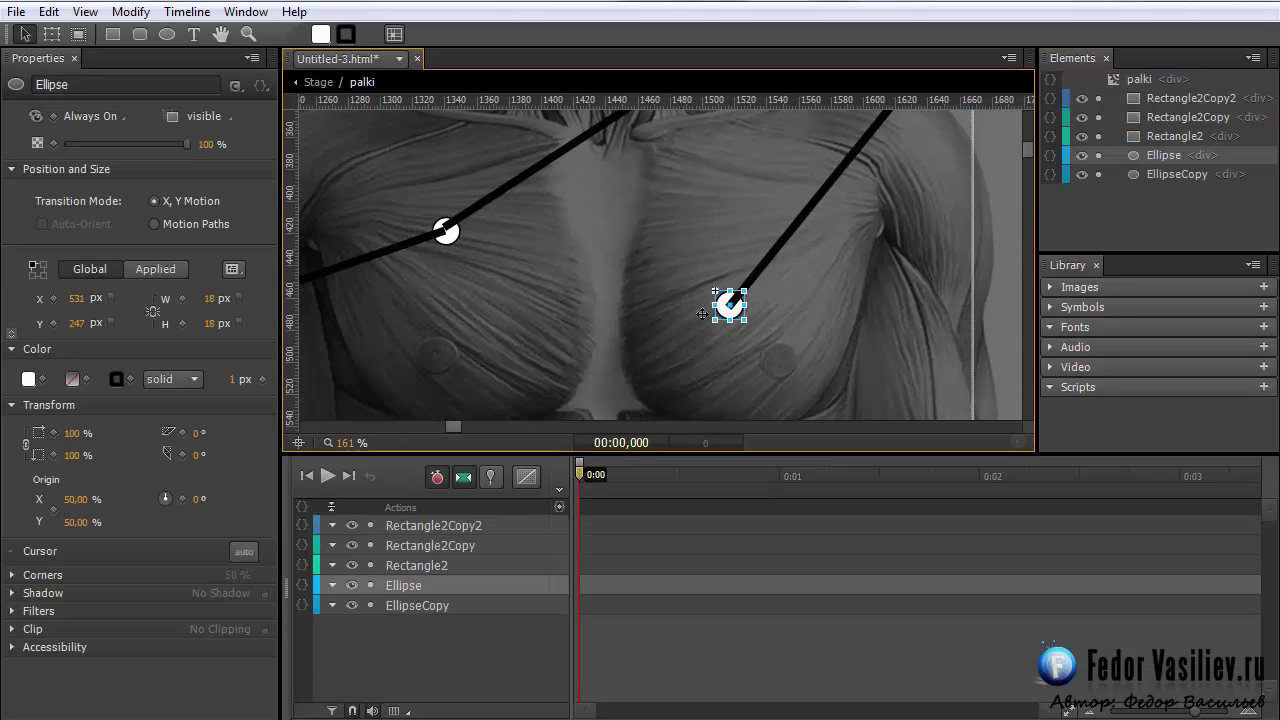
pyautogui.click(446, 232)
pyautogui.press('Left')
pyautogui.press('Up')
pyautogui.press('Up')
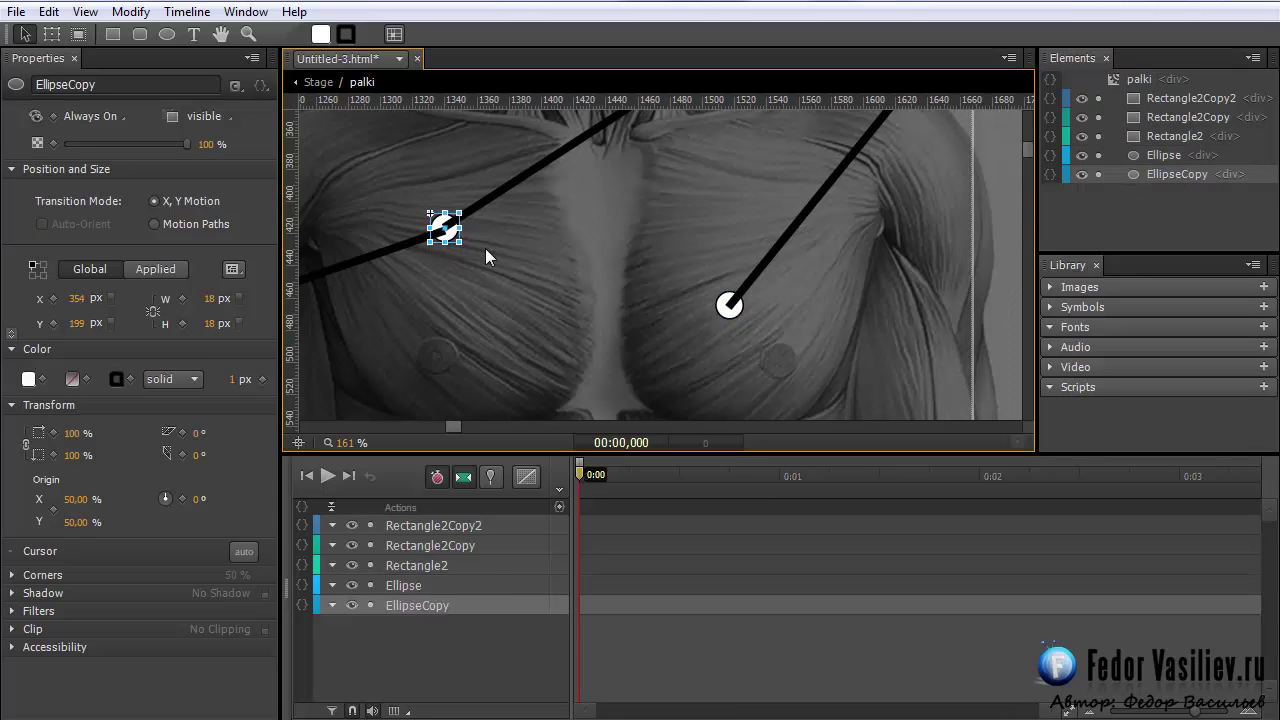
# Nudge the Rectangle2 line up to Y 205 so that it joins the circle's center
pyautogui.moveTo(400, 248); pyautogui.dragTo(432, 276)
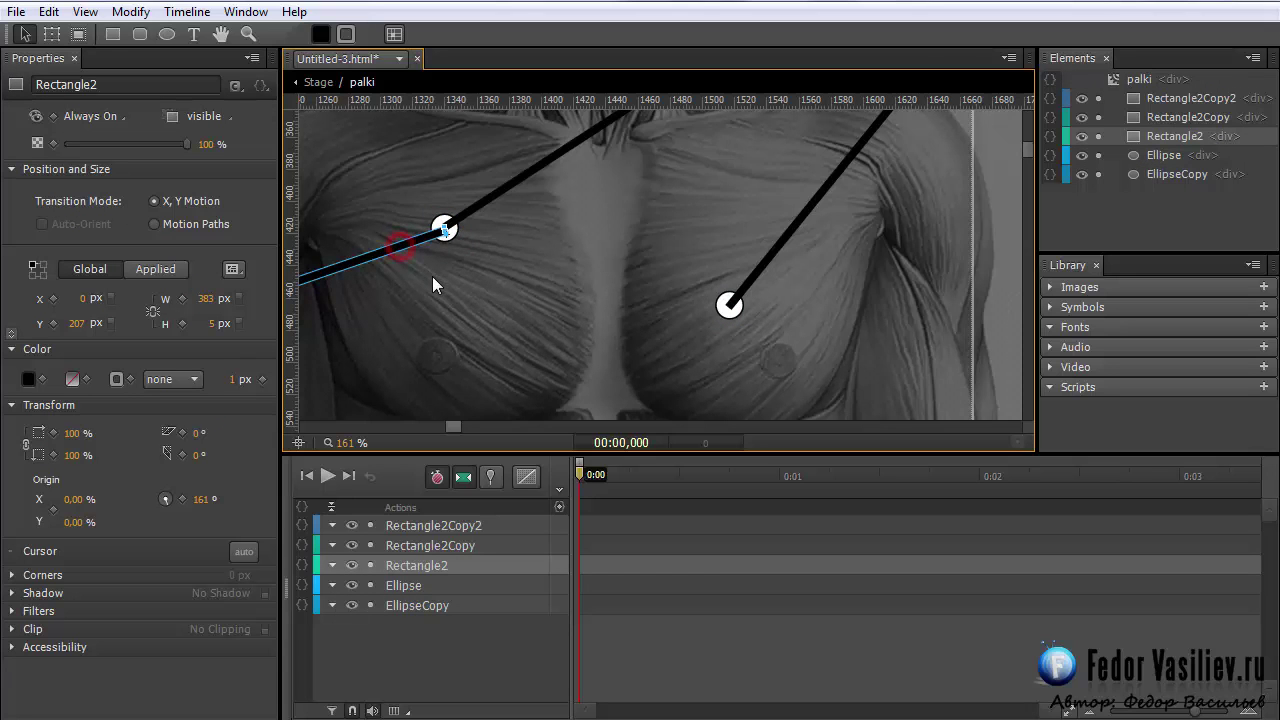
pyautogui.press('Up')
pyautogui.press('Up')
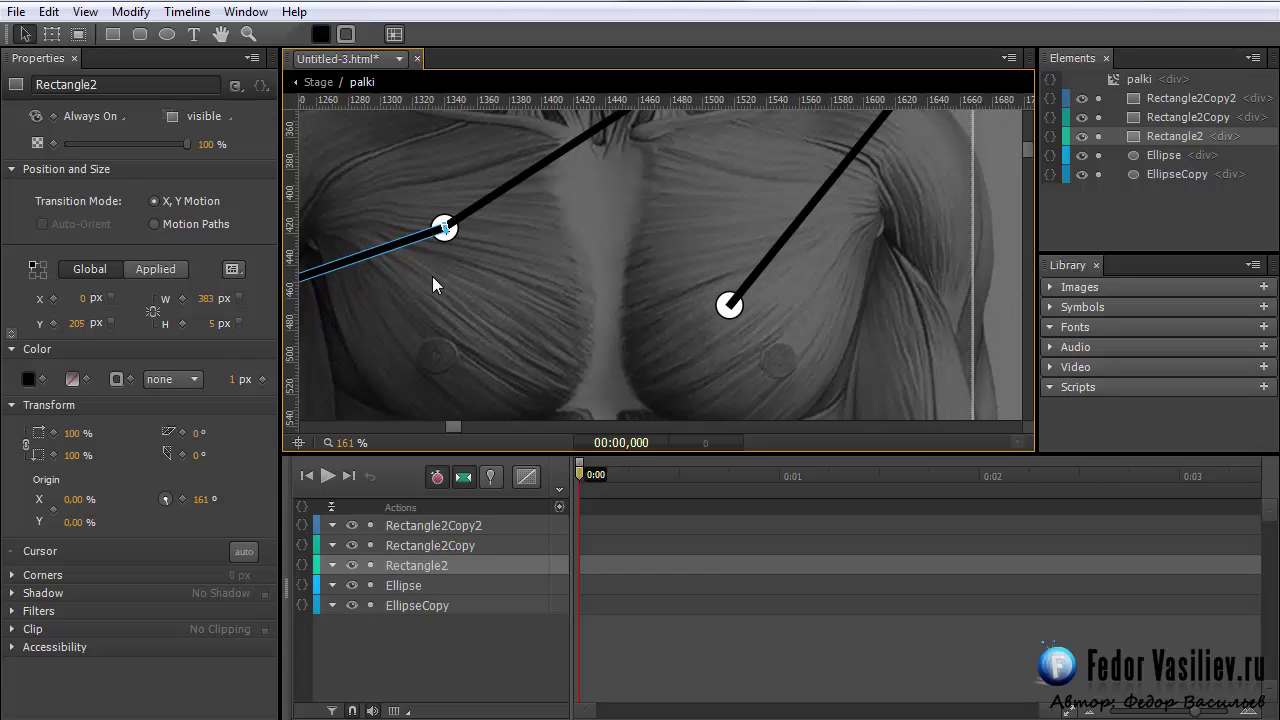
pyautogui.click(433, 278)
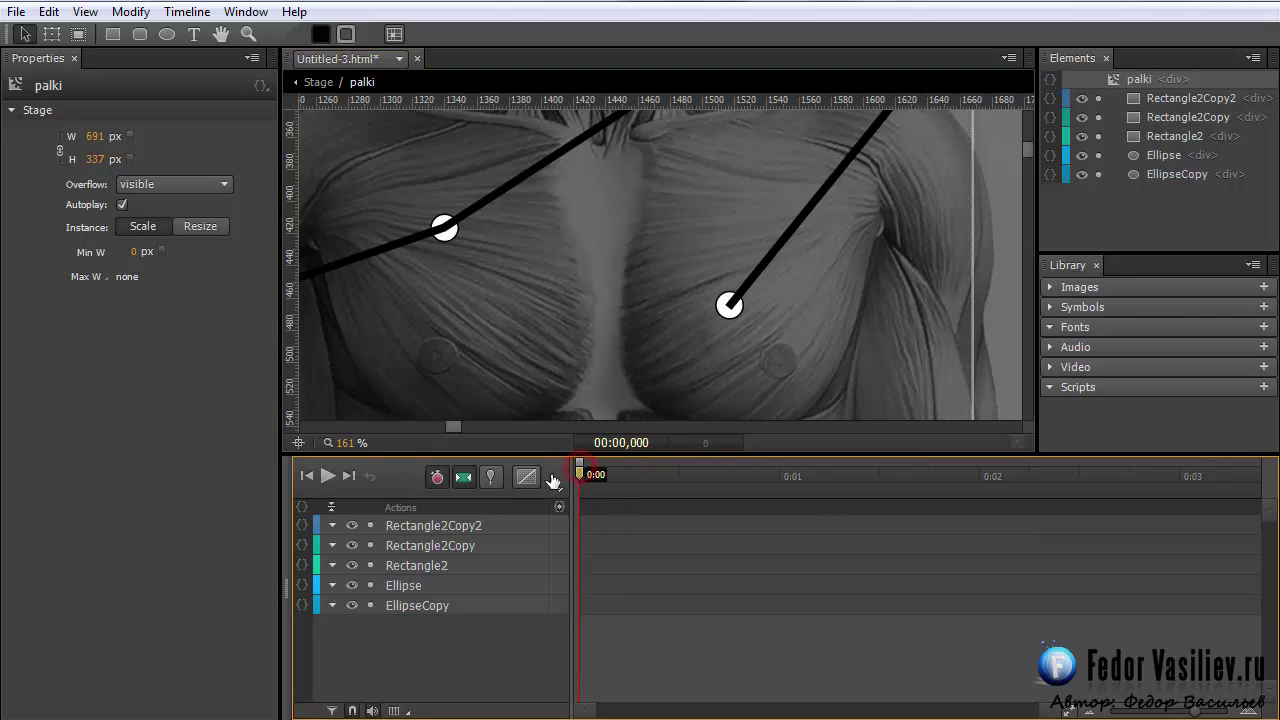
# Add a timeline trigger at 0 ms in palki with a Stop playback action targeting palki
pyautogui.click(561, 508)
pyautogui.doubleClick(457, 183)
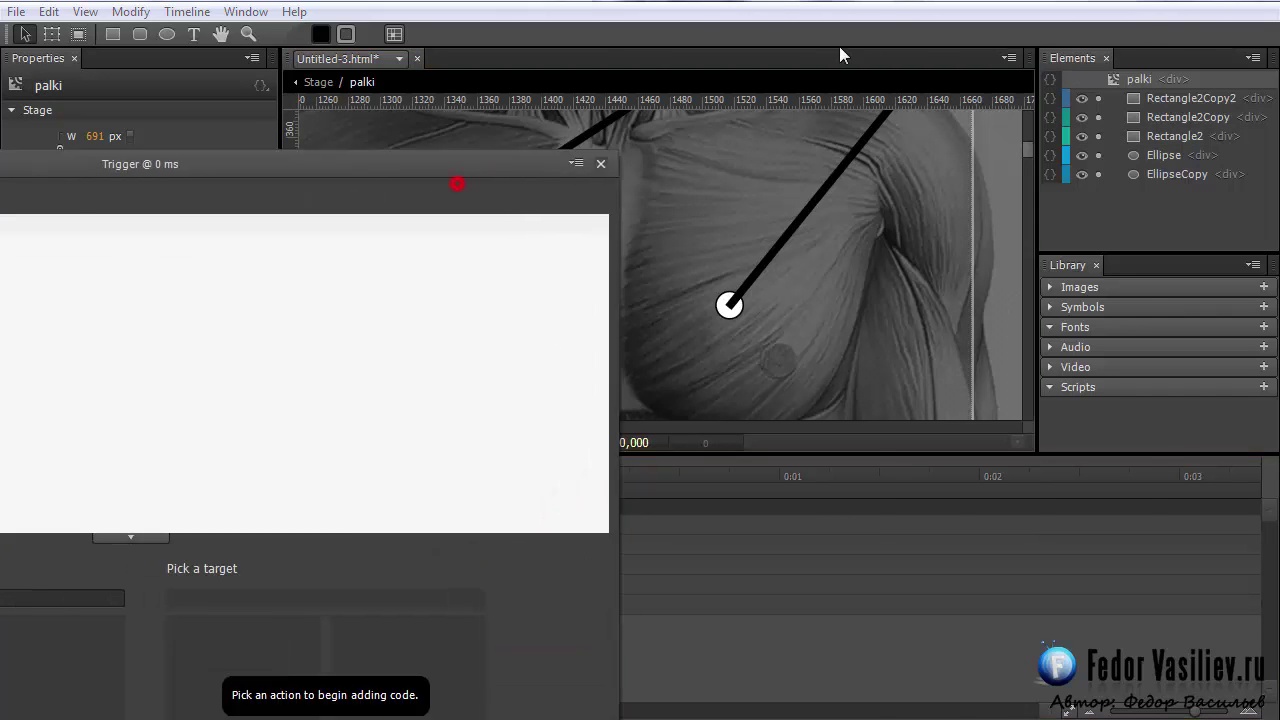
pyautogui.click(370, 510)
pyautogui.click(566, 563)
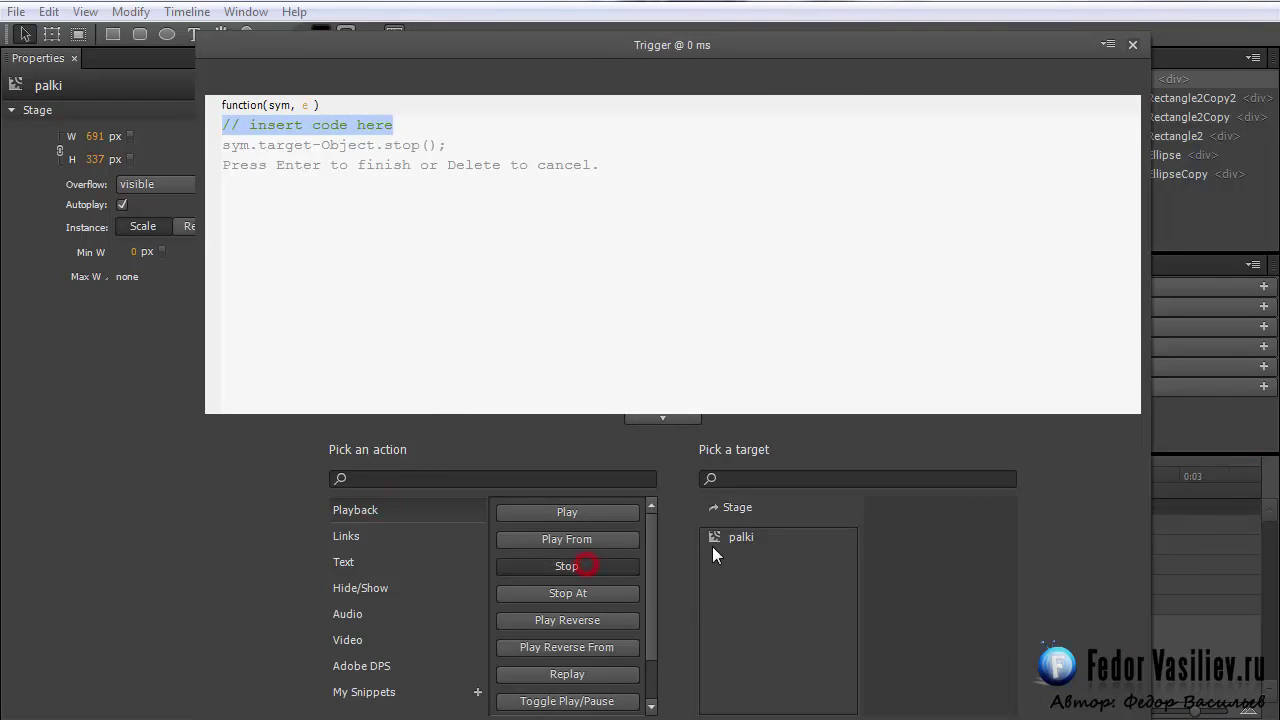
pyautogui.click(722, 537)
pyautogui.click(1132, 44)
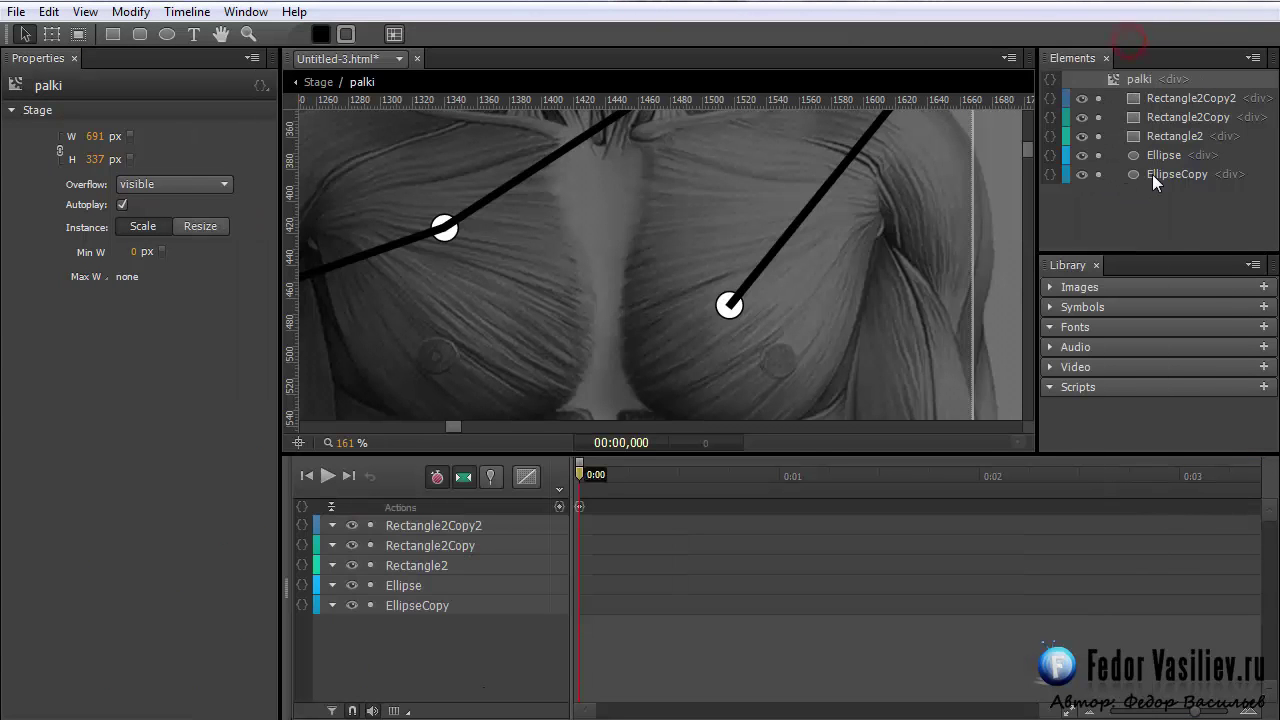
# Set the display of all three lines and both circles to Off at 0:00
pyautogui.click(1152, 174)
pyautogui.keyDown('shift'); pyautogui.click(1149, 98); pyautogui.keyUp('shift')
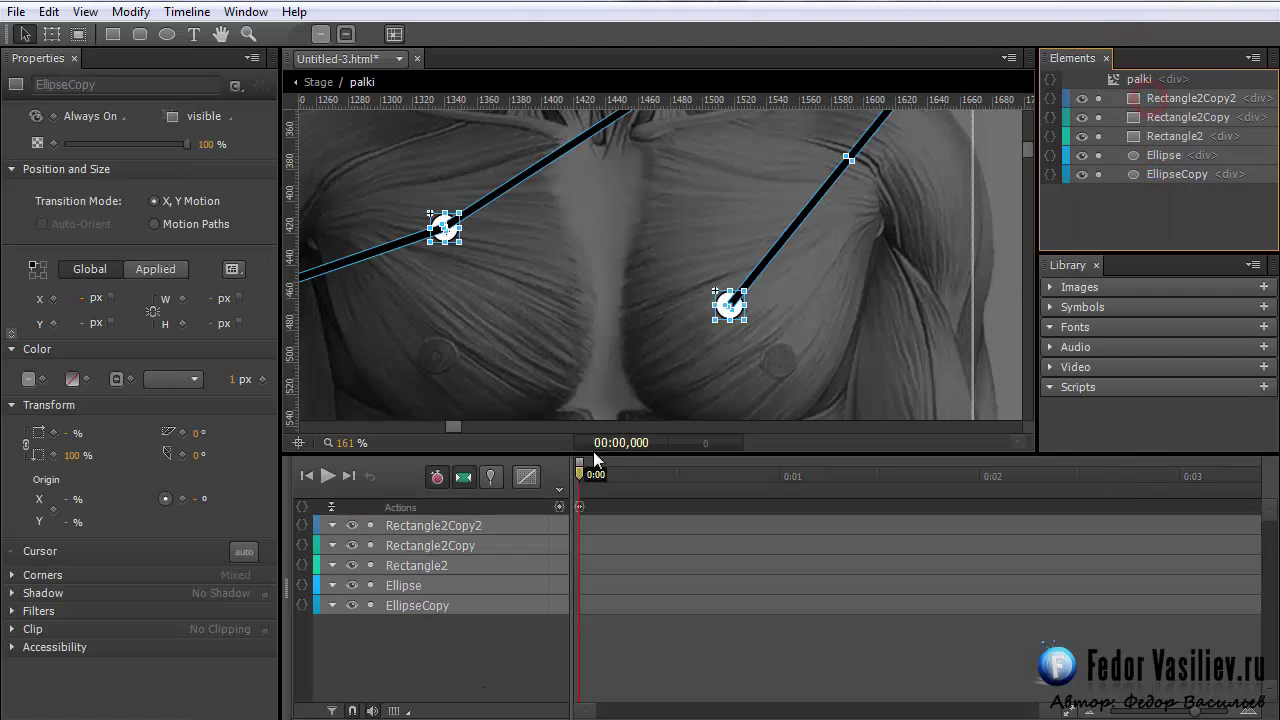
pyautogui.click(90, 116)
pyautogui.click(110, 150)
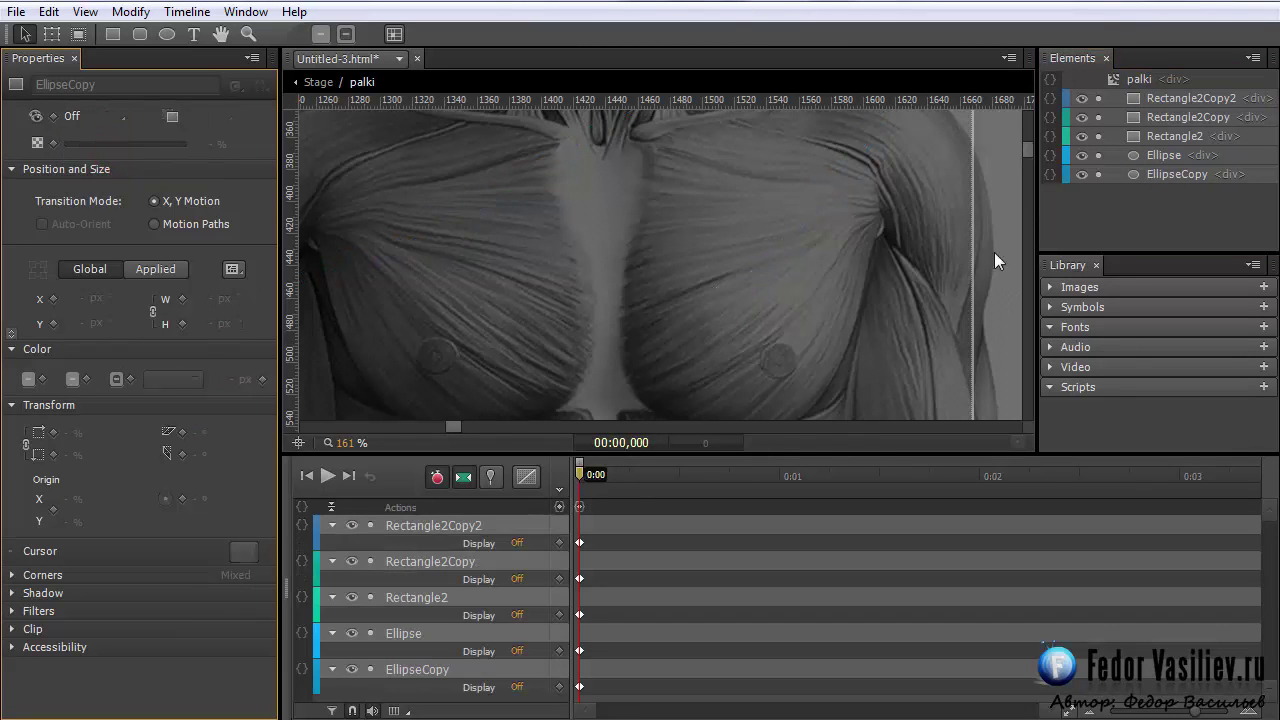
# Set the display of all three lines and both circles to On at 0:00.550
pyautogui.moveTo(1031, 154); pyautogui.dragTo(1030, 150)
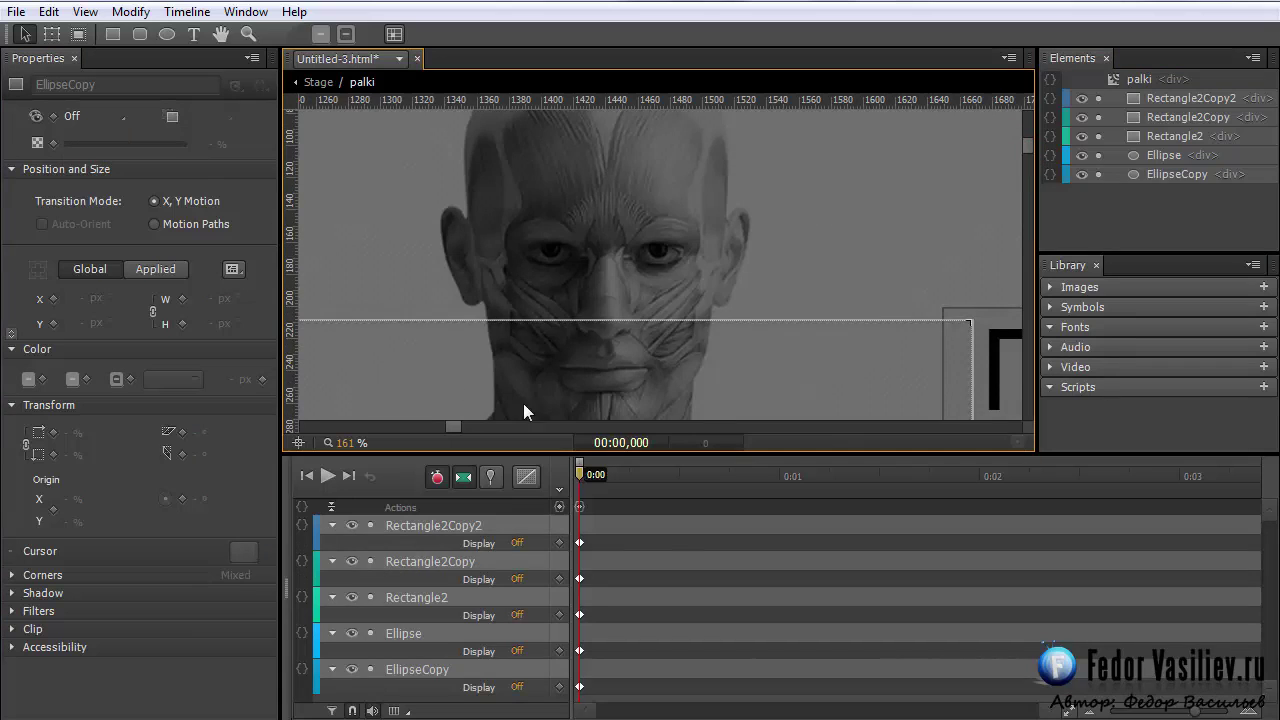
pyautogui.hotkey('ctrl', '-')
pyautogui.click(470, 525)
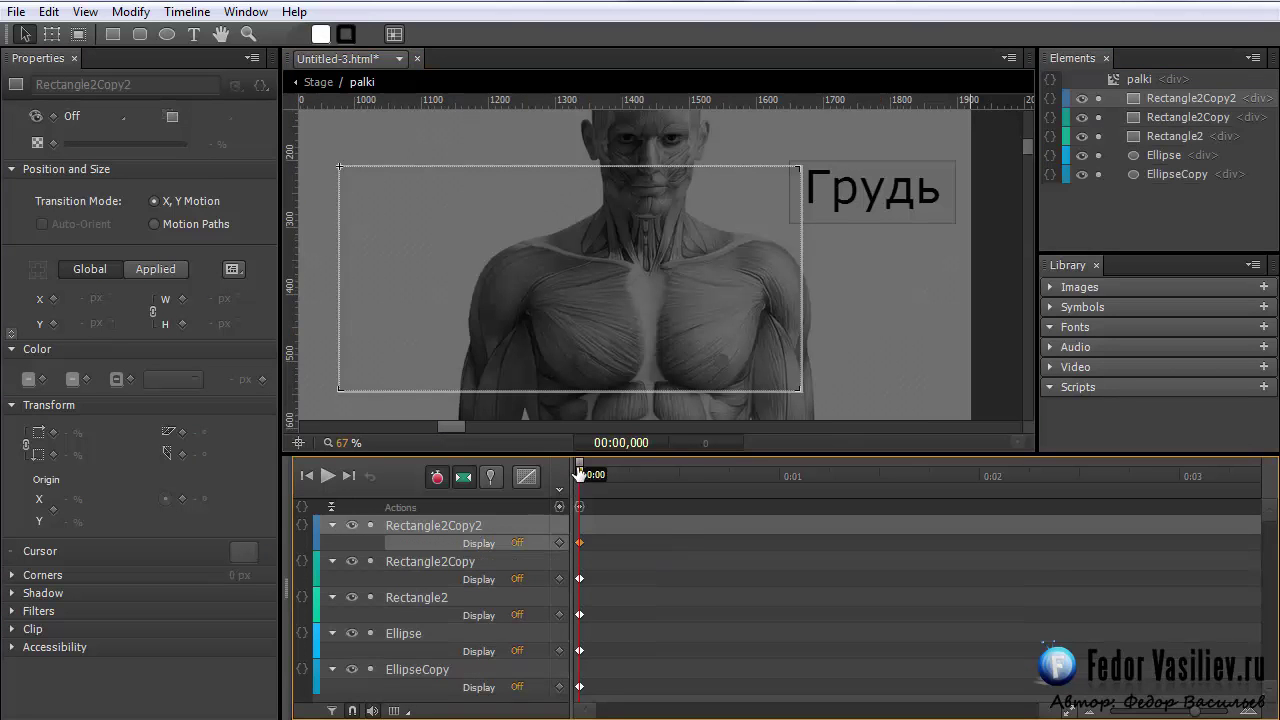
pyautogui.moveTo(662, 478); pyautogui.dragTo(689, 478)
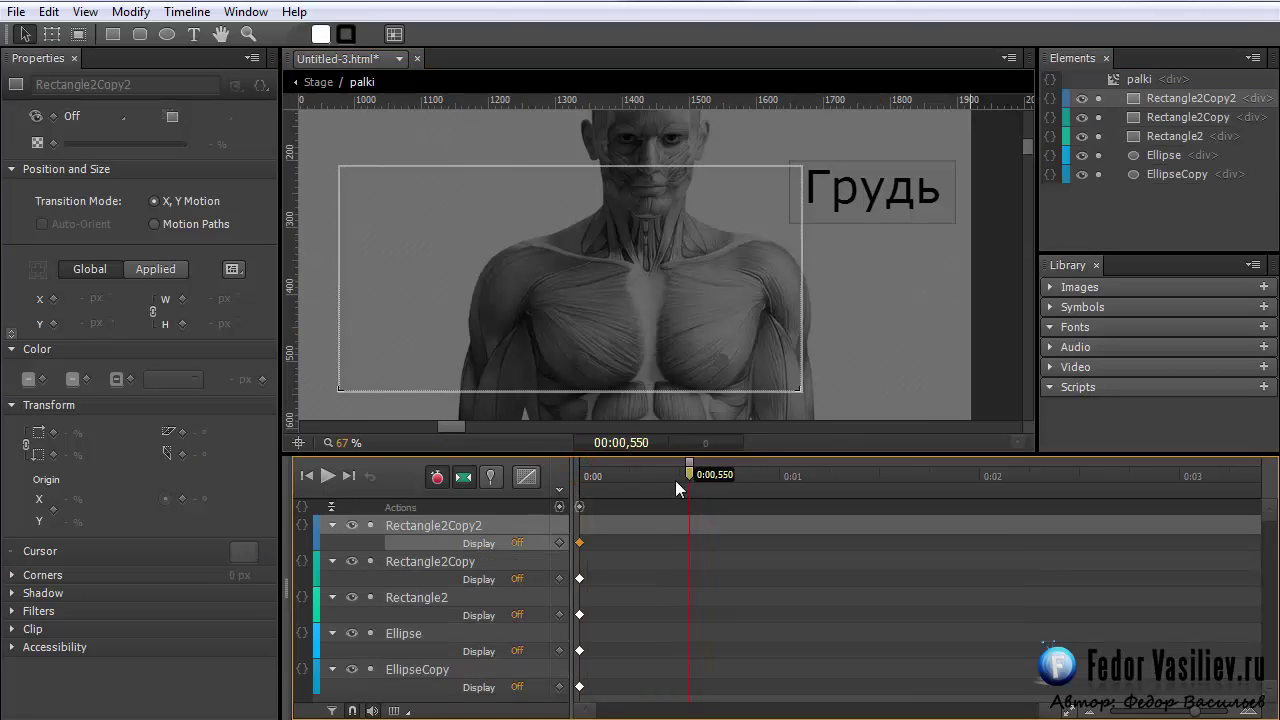
pyautogui.keyDown('shift'); pyautogui.click(1160, 175); pyautogui.keyUp('shift')
pyautogui.click(94, 122)
pyautogui.click(104, 173)
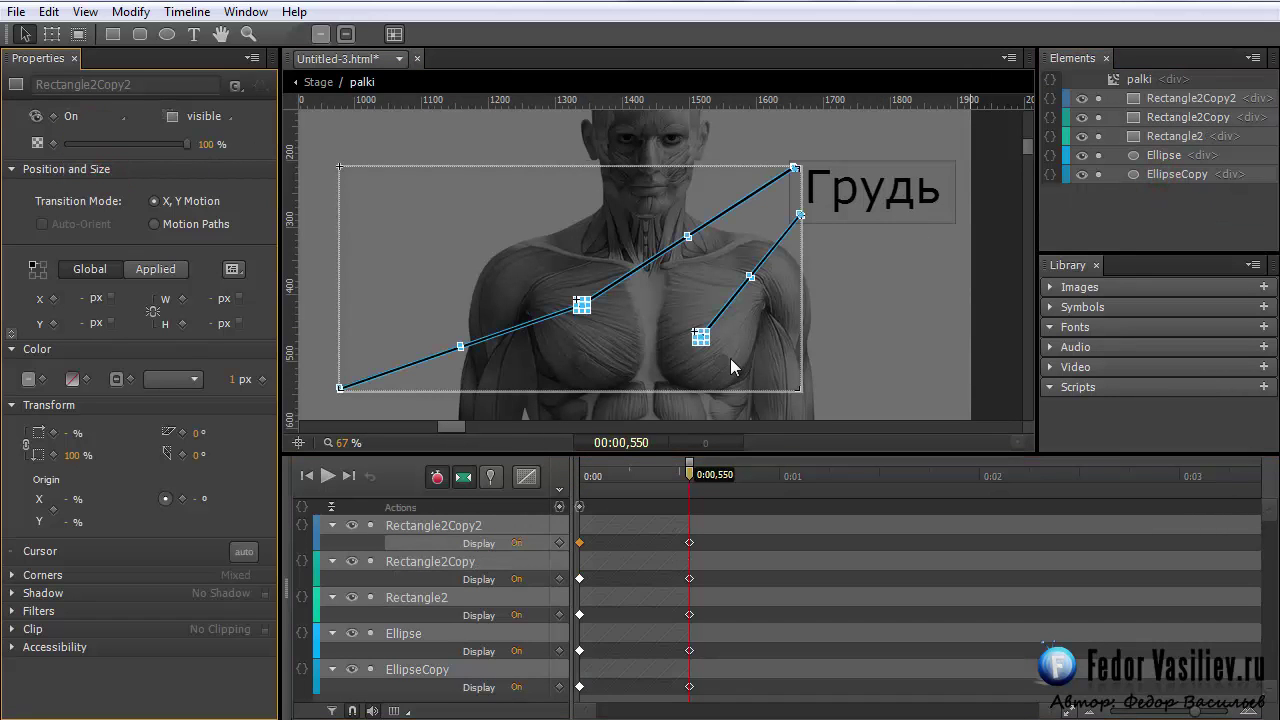
pyautogui.click(951, 276)
pyautogui.click(752, 270)
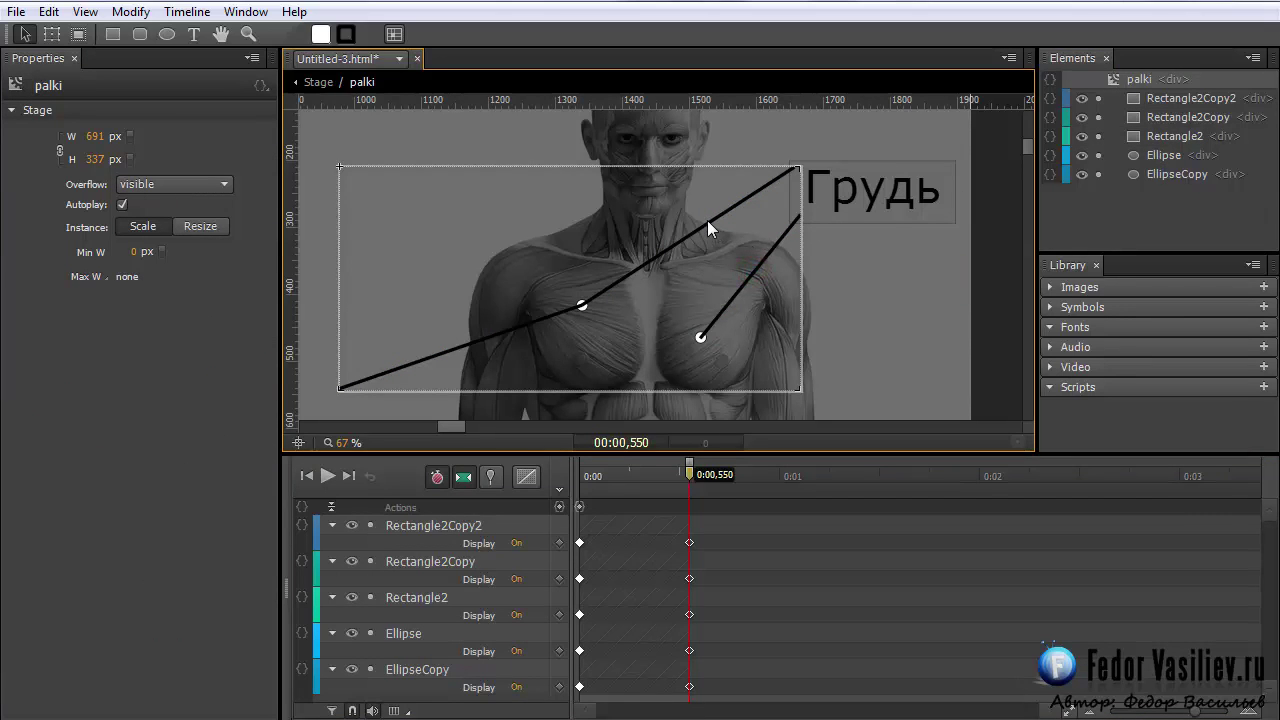
# Set the width of Rectangle2Copy2 and Rectangle2Copy to 0 px at 0:00.550
pyautogui.click(1165, 100)
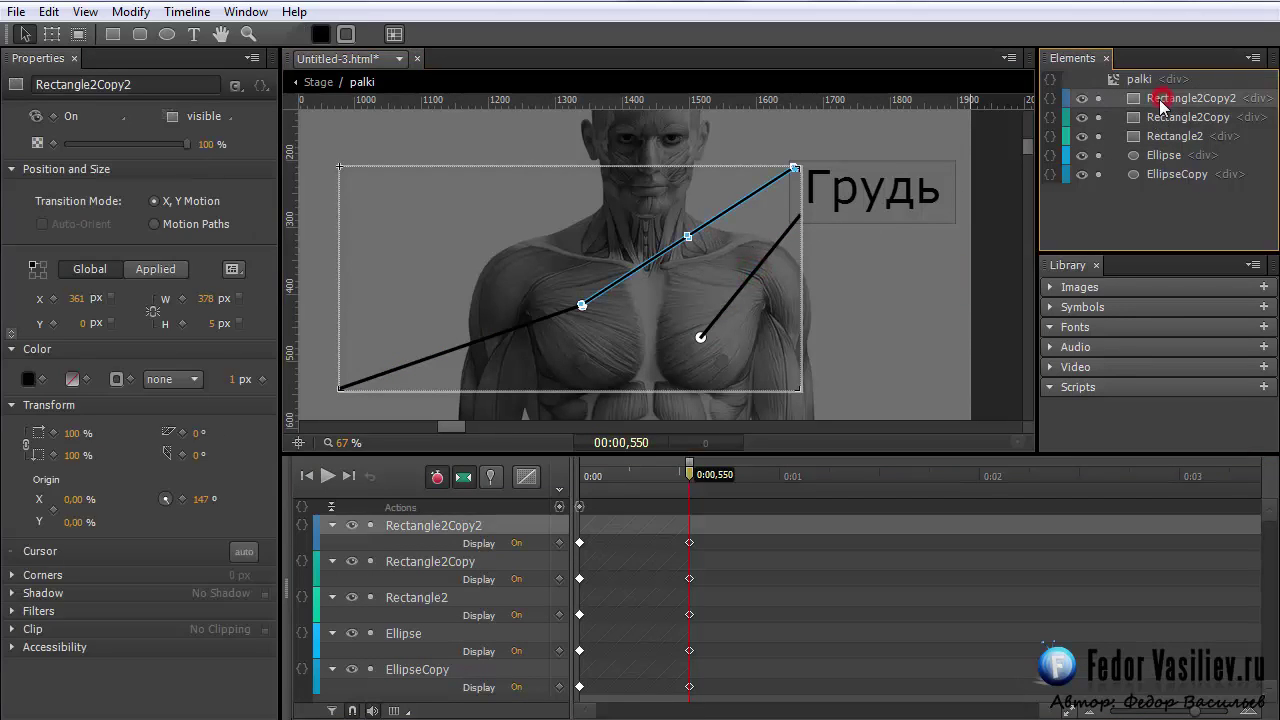
pyautogui.keyDown('shift'); pyautogui.click(1148, 118); pyautogui.keyUp('shift')
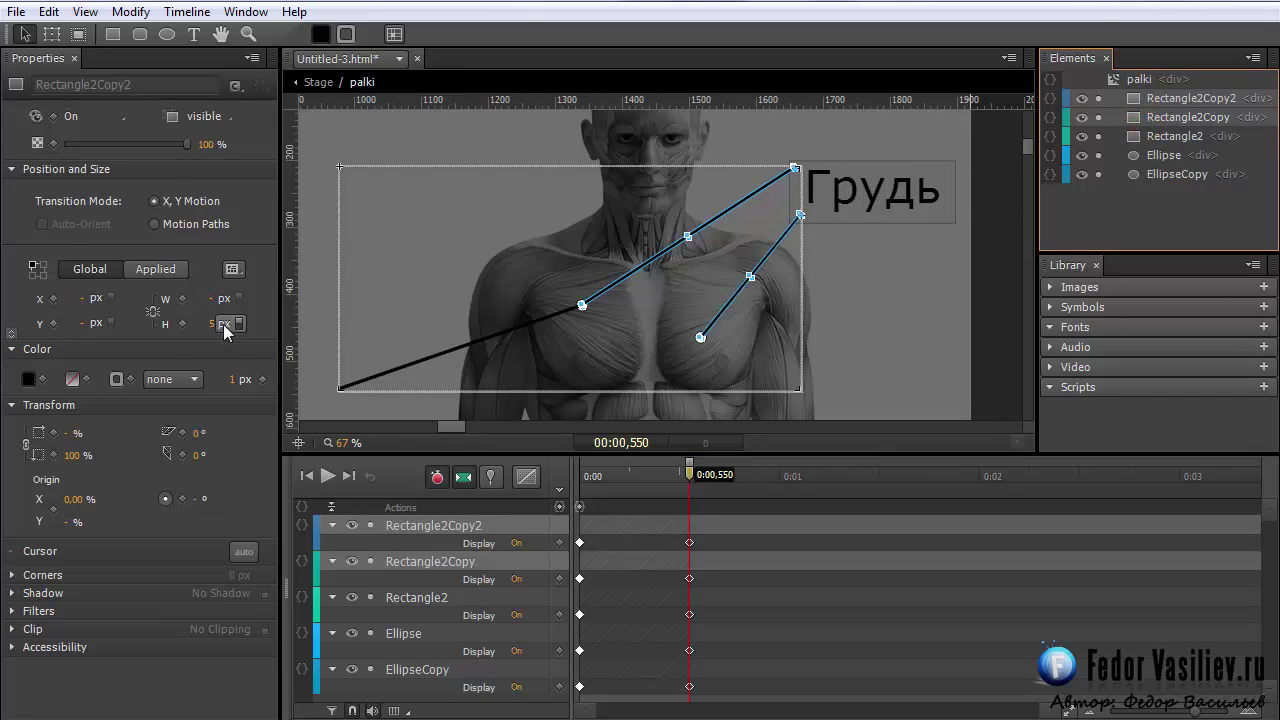
pyautogui.moveTo(208, 298); pyautogui.dragTo(38, 316)
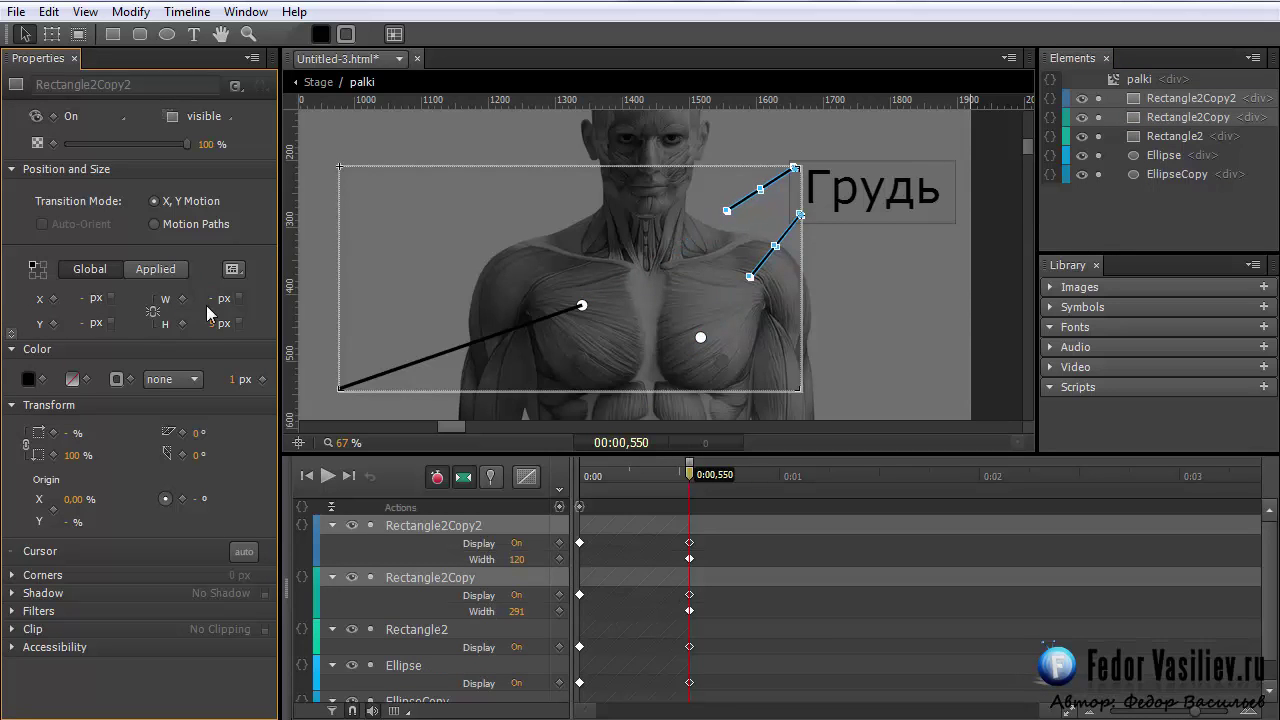
pyautogui.moveTo(212, 303); pyautogui.dragTo(76, 298)
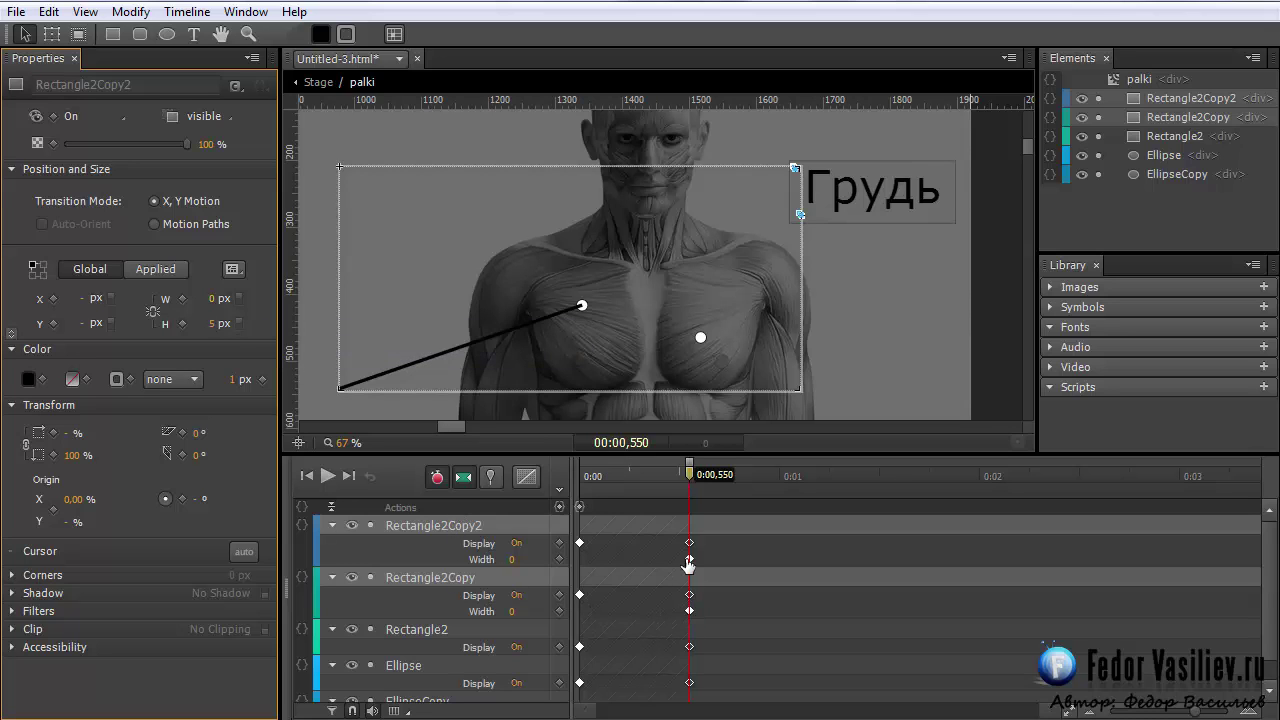
# Move Rectangle2Copy2's display and width keyframes to 0:00.140, and the second keyframes of Rectangle2Copy, Rectangle2 and Ellipse to 0:00.065
pyautogui.moveTo(690, 548); pyautogui.dragTo(603, 552)
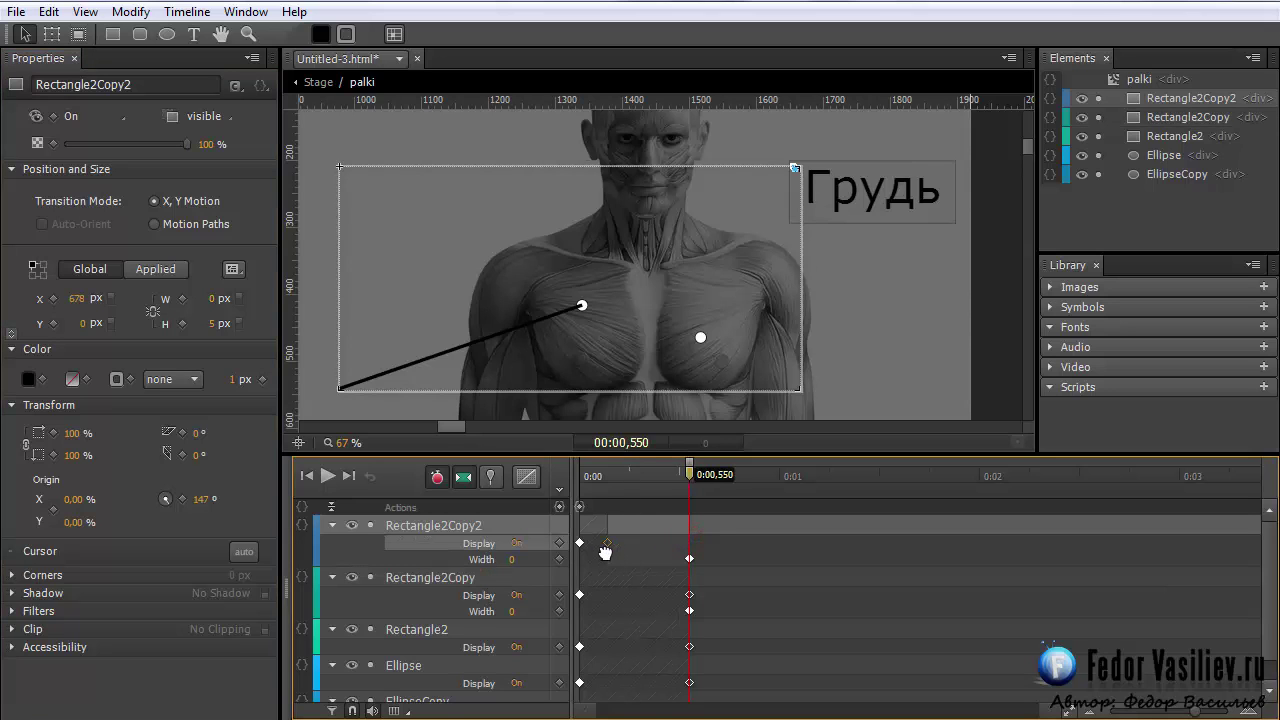
pyautogui.moveTo(689, 560); pyautogui.dragTo(607, 558)
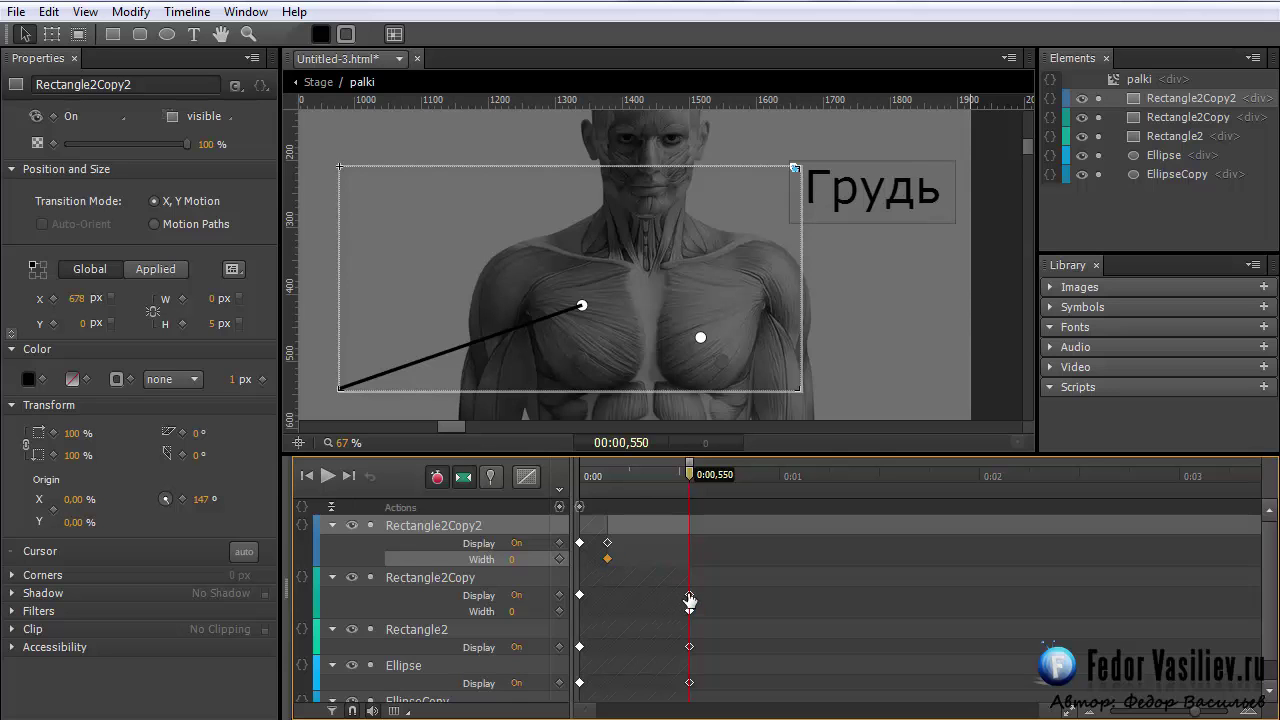
pyautogui.moveTo(690, 597); pyautogui.dragTo(592, 598)
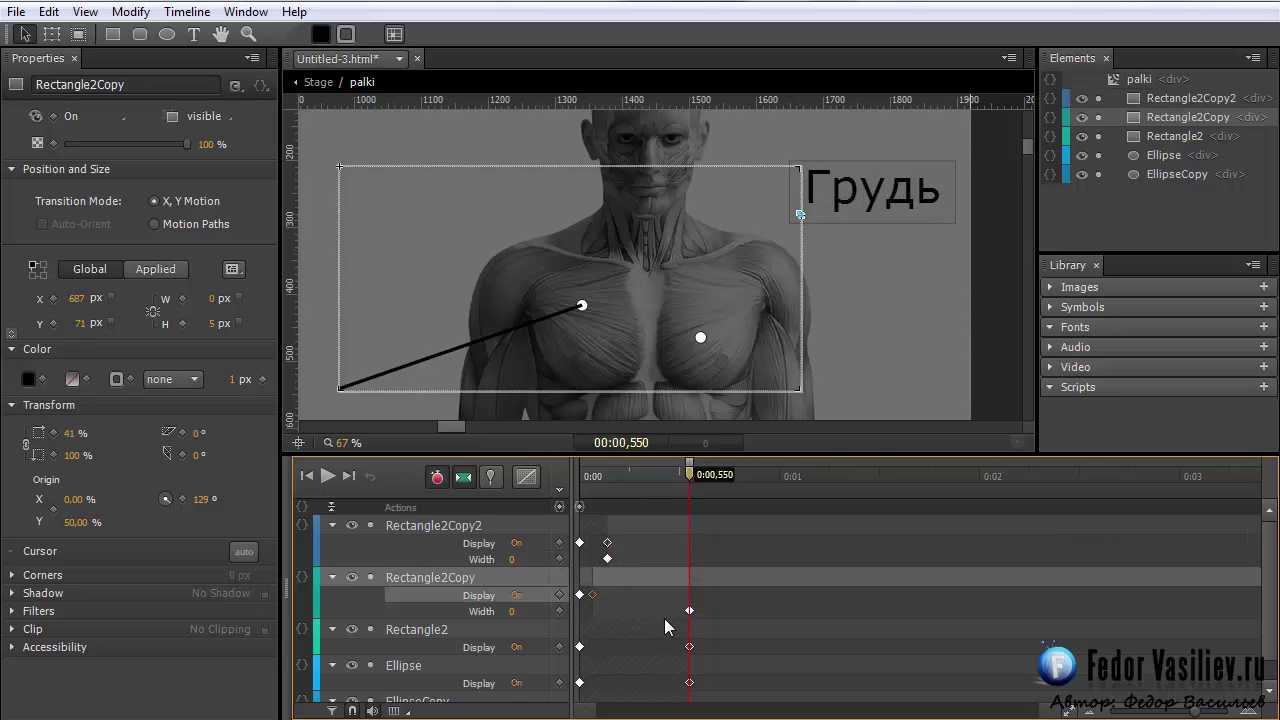
pyautogui.moveTo(691, 614); pyautogui.dragTo(592, 611)
pyautogui.moveTo(689, 647); pyautogui.dragTo(592, 645)
pyautogui.moveTo(687, 682); pyautogui.dragTo(592, 682)
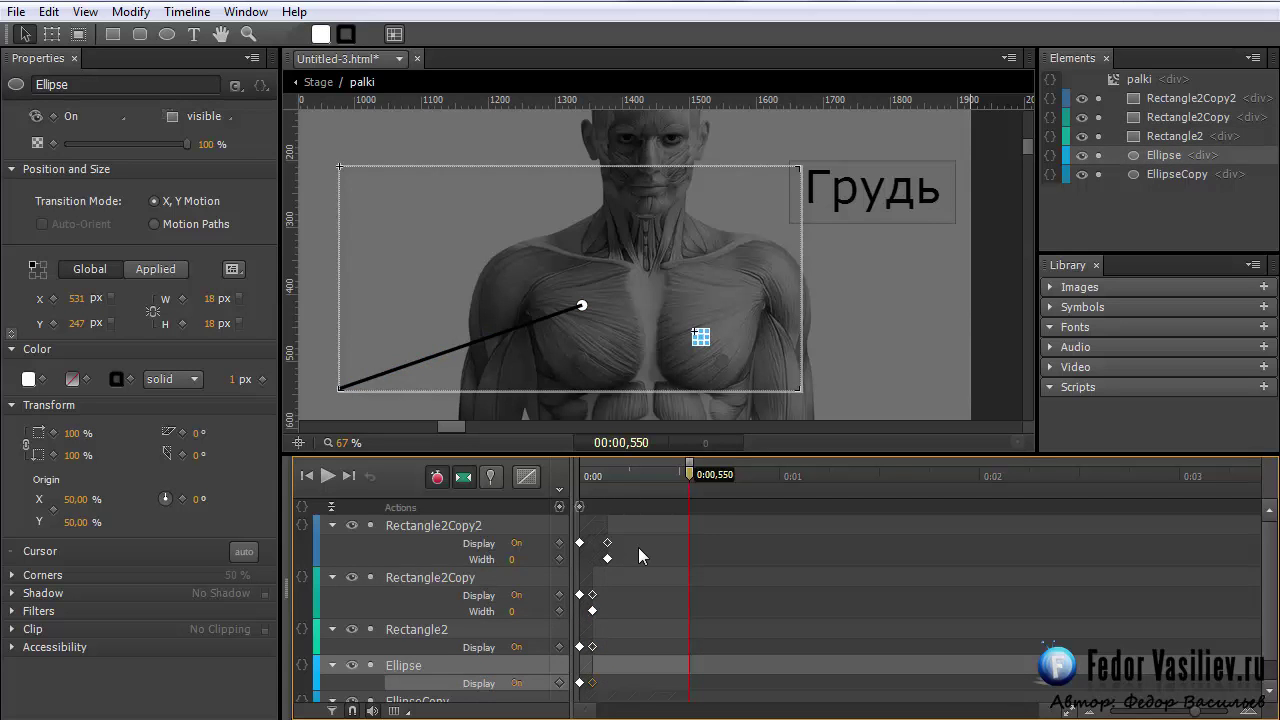
# Set the scale of both circles, Ellipse and EllipseCopy, to 0% at 0:00.550
pyautogui.click(434, 577)
pyautogui.keyDown('shift'); pyautogui.click(437, 525); pyautogui.keyUp('shift')
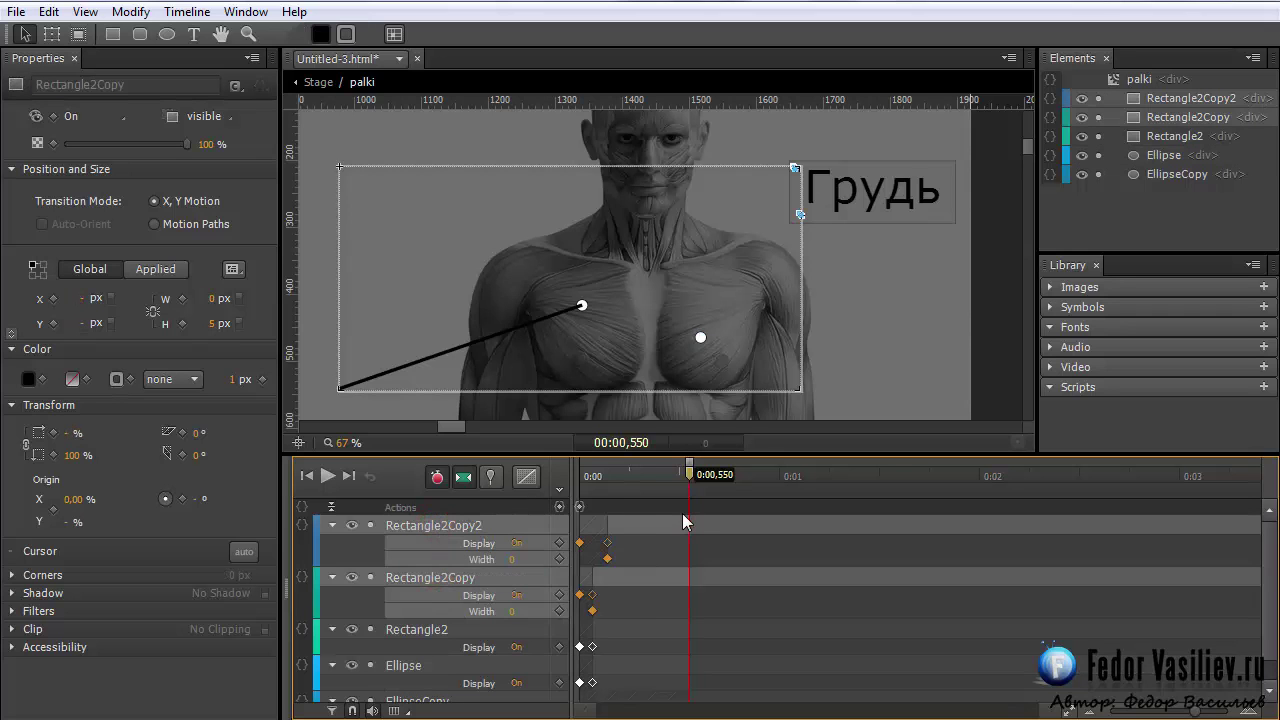
pyautogui.click(581, 306)
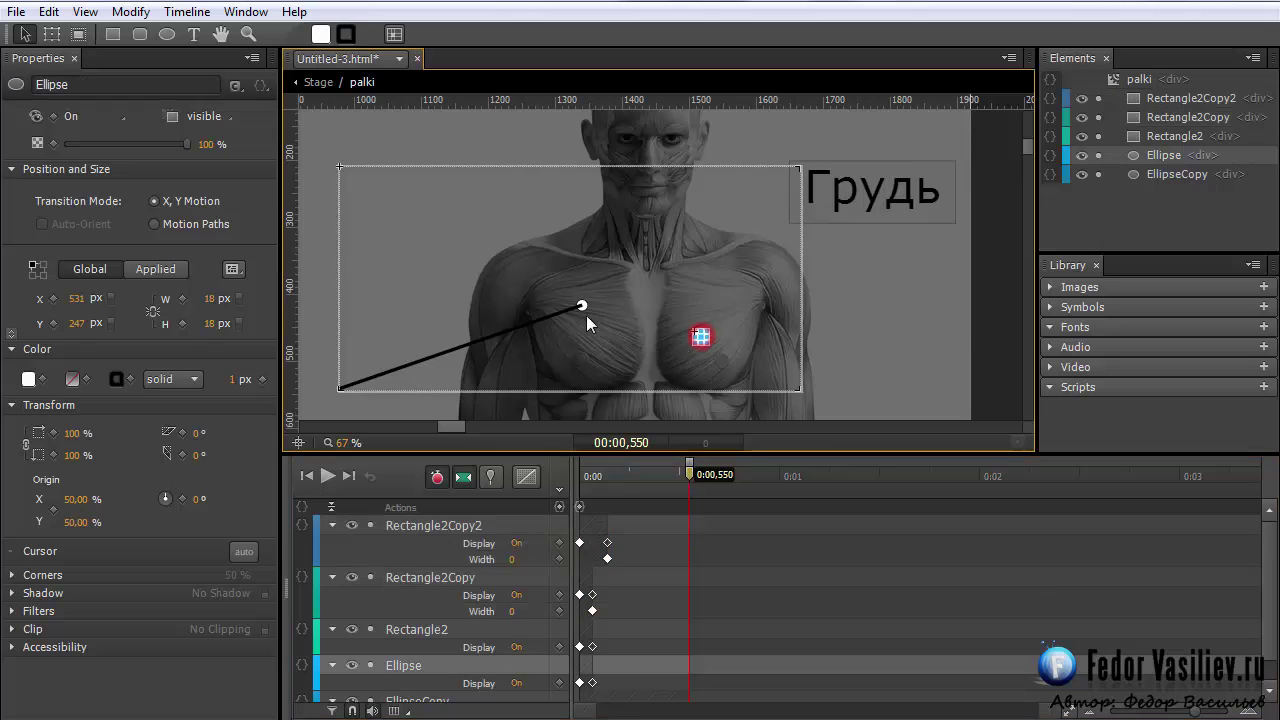
pyautogui.keyDown('shift'); pyautogui.click(1153, 172); pyautogui.keyUp('shift')
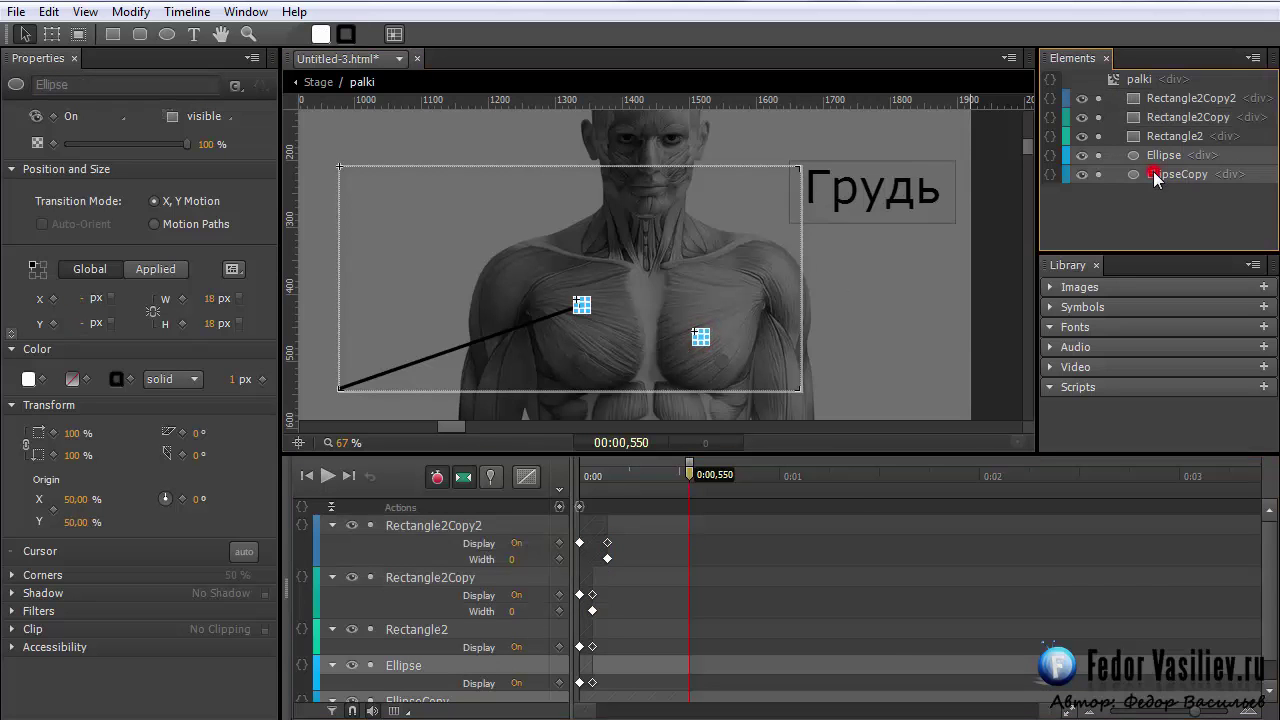
pyautogui.click(74, 433)
pyautogui.write('0')
pyautogui.press('Return')
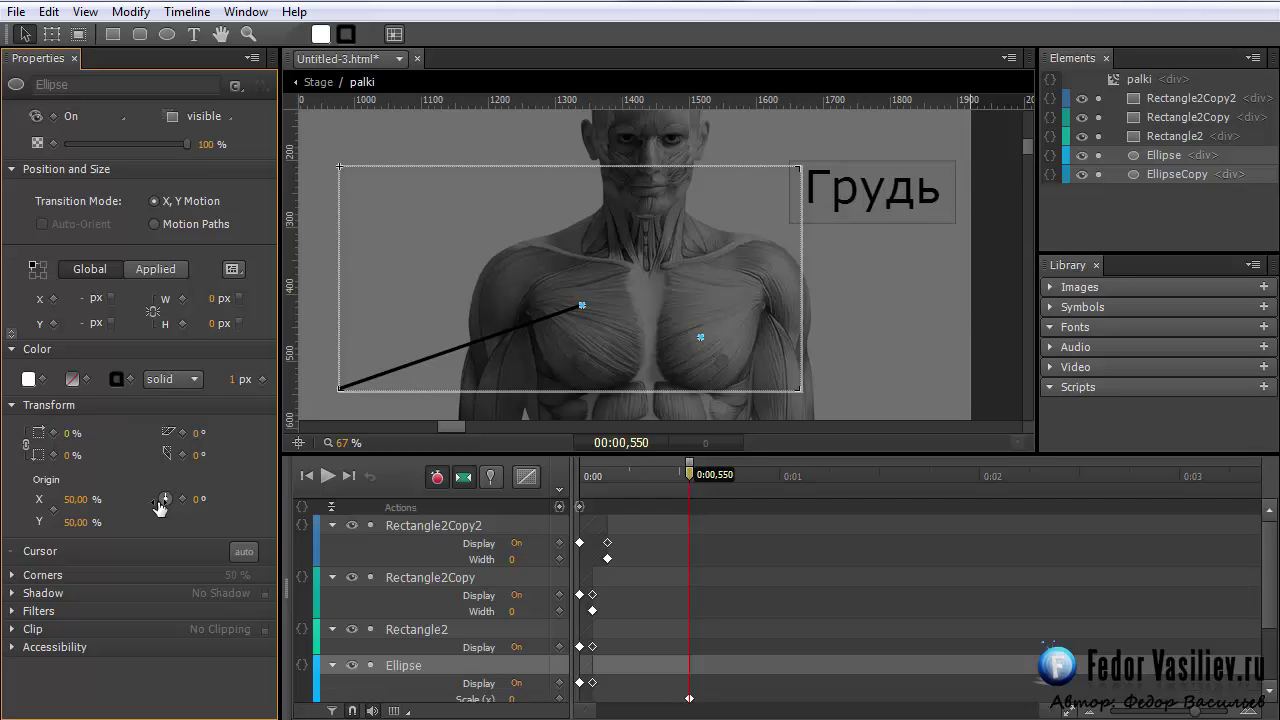
# Move both circles' scale keyframes and EllipseCopy's second display keyframe from 0:00.550 to just after the Rectangle2Copy2 keyframes
pyautogui.scroll(-3, 675, 652)
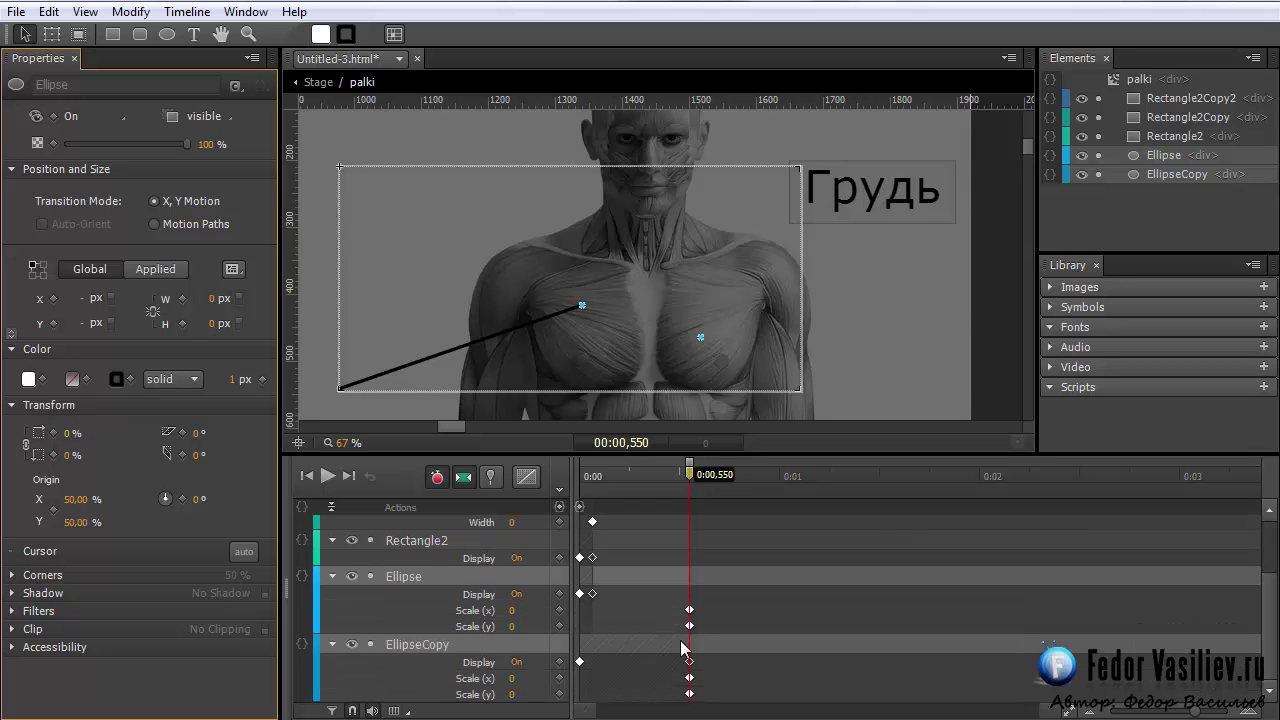
pyautogui.moveTo(690, 632); pyautogui.dragTo(619, 609)
pyautogui.moveTo(689, 661); pyautogui.dragTo(621, 694)
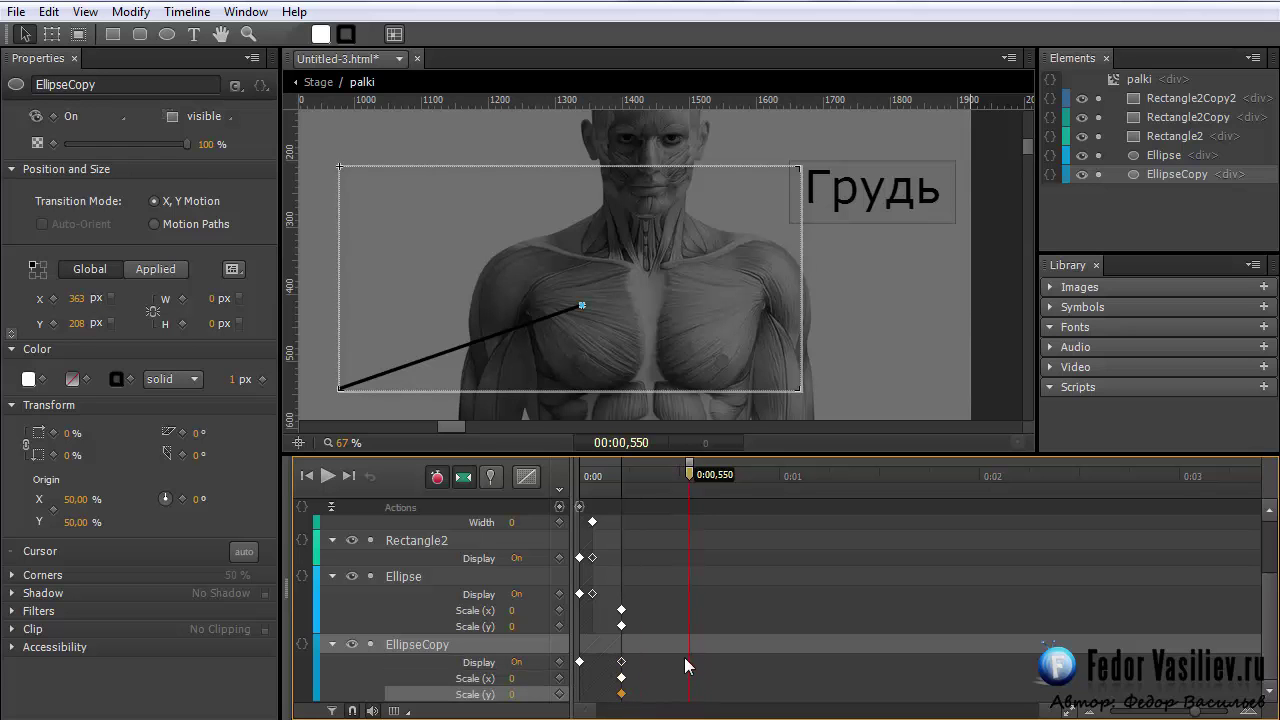
# Shrink the remaining line, Rectangle2, to a width of 5 px at 0:00.550
pyautogui.scroll(3, 699, 612)
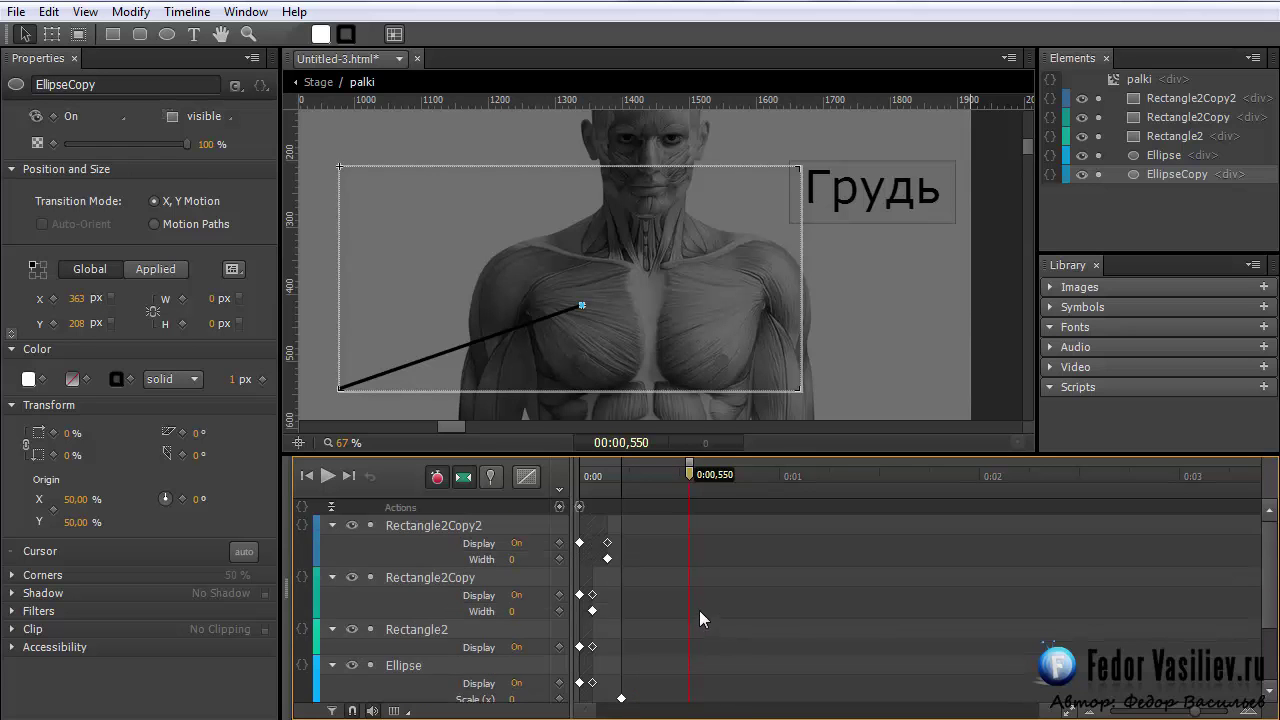
pyautogui.click(505, 334)
pyautogui.click(491, 336)
pyautogui.click(487, 336)
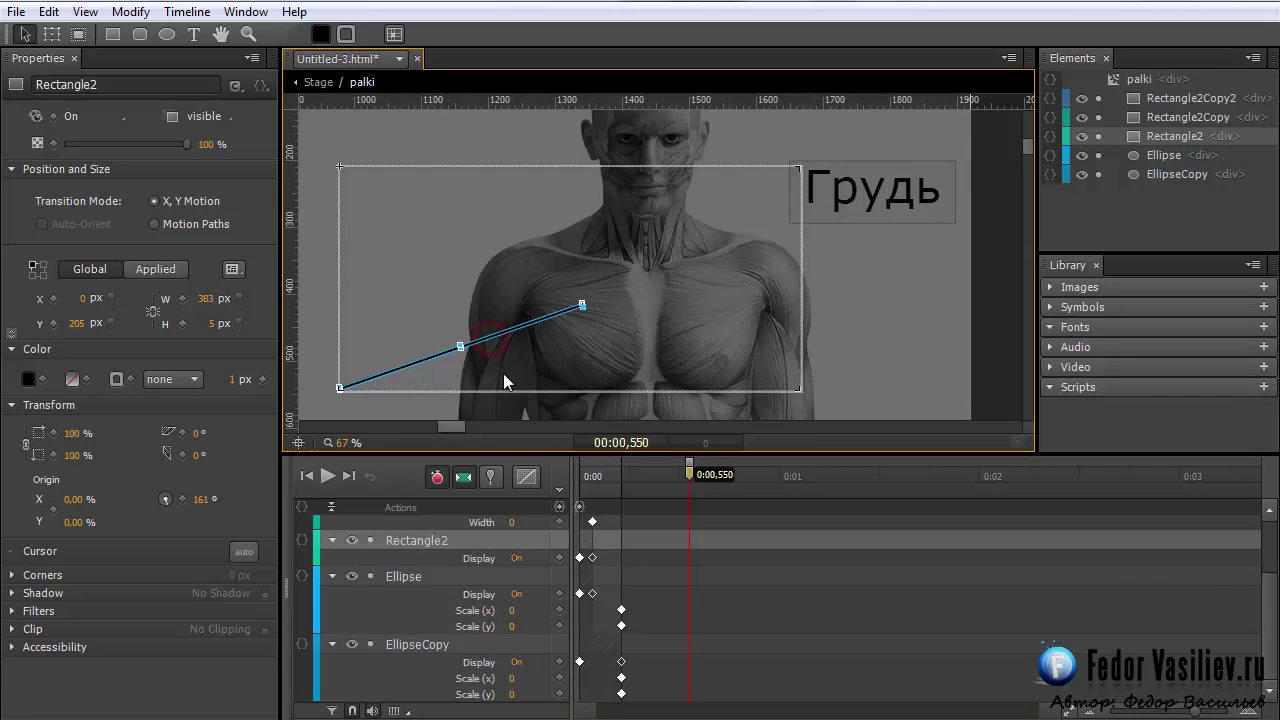
pyautogui.moveTo(208, 299); pyautogui.dragTo(40, 300)
pyautogui.moveTo(208, 299); pyautogui.dragTo(18, 299)
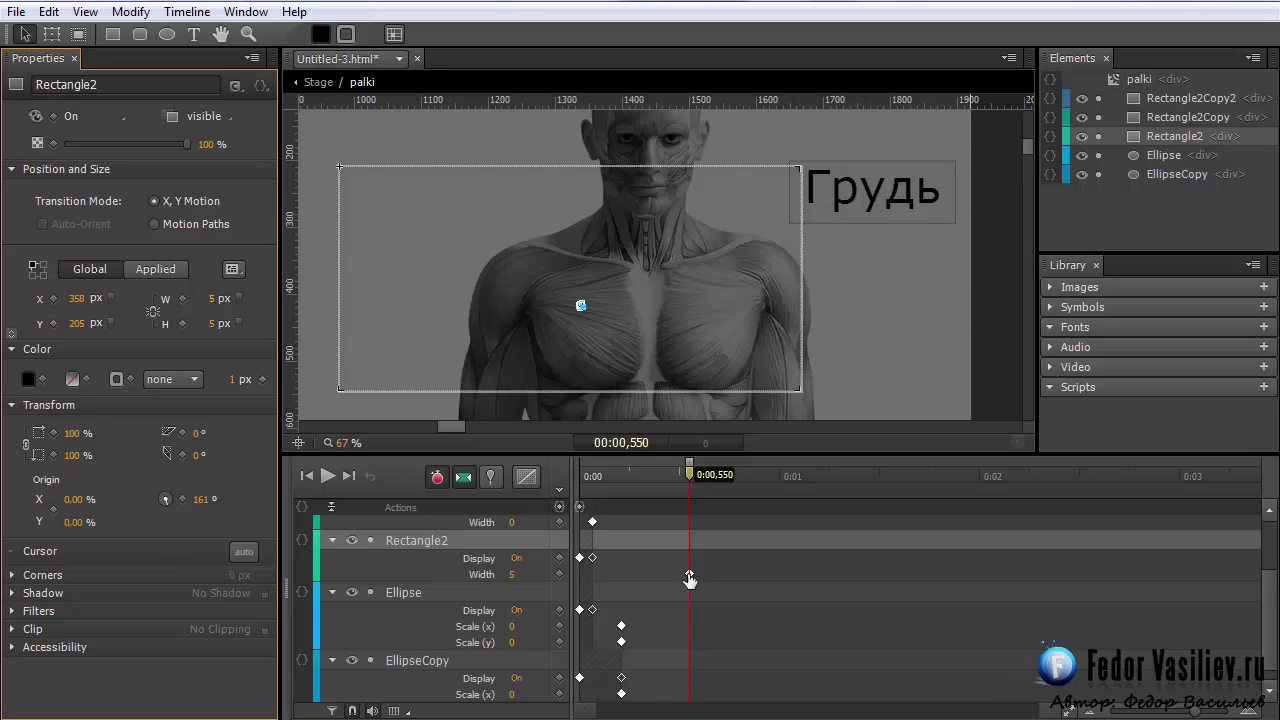
# Turn off auto-keyframing and move Rectangle2's width keyframe to just after the circles' scale keyframes
pyautogui.click(437, 478)
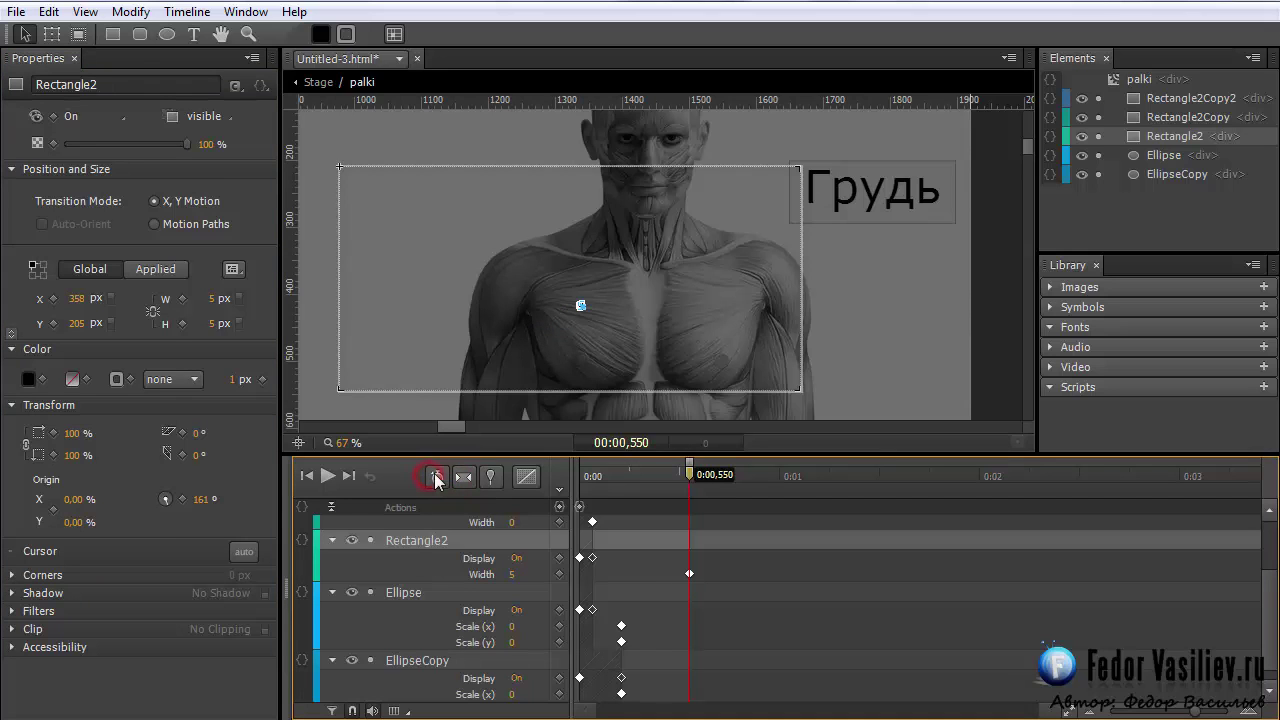
pyautogui.moveTo(690, 576); pyautogui.dragTo(629, 585)
pyautogui.moveTo(637, 472); pyautogui.dragTo(593, 477)
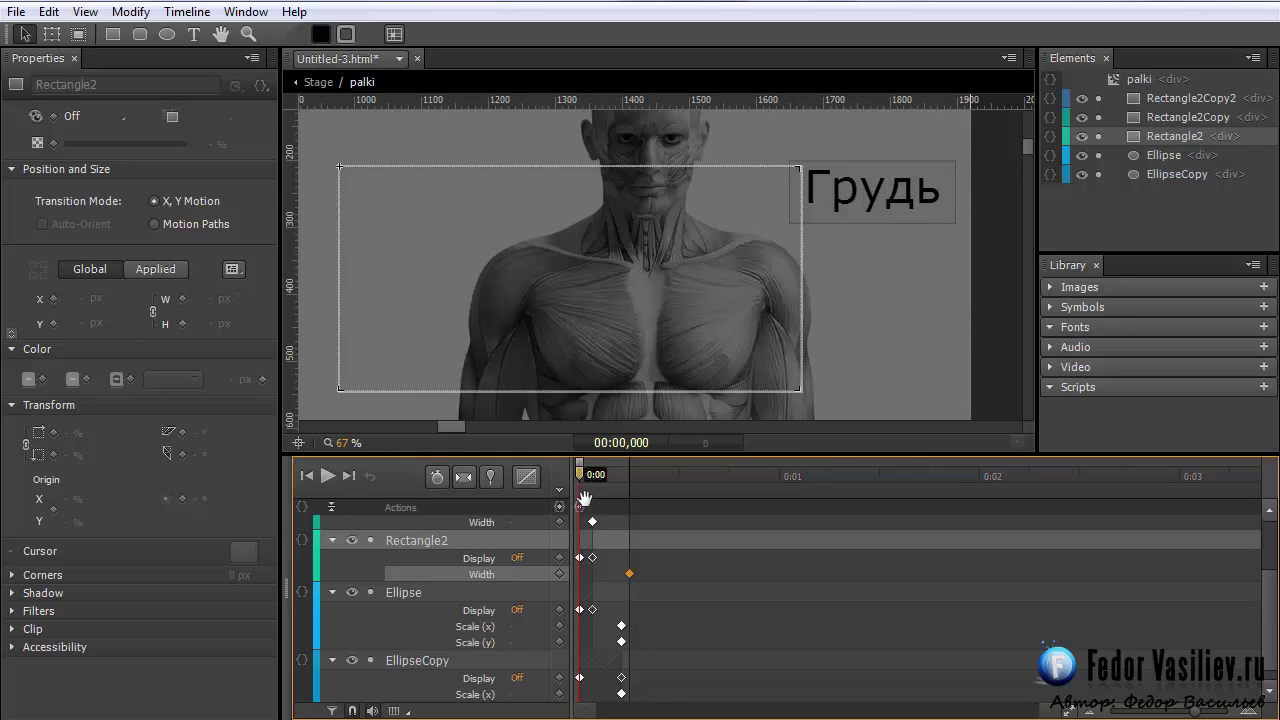
# Delete the display keyframes of Rectangle2 and Ellipse at 0:00.065
pyautogui.click(593, 561)
pyautogui.press('Delete')
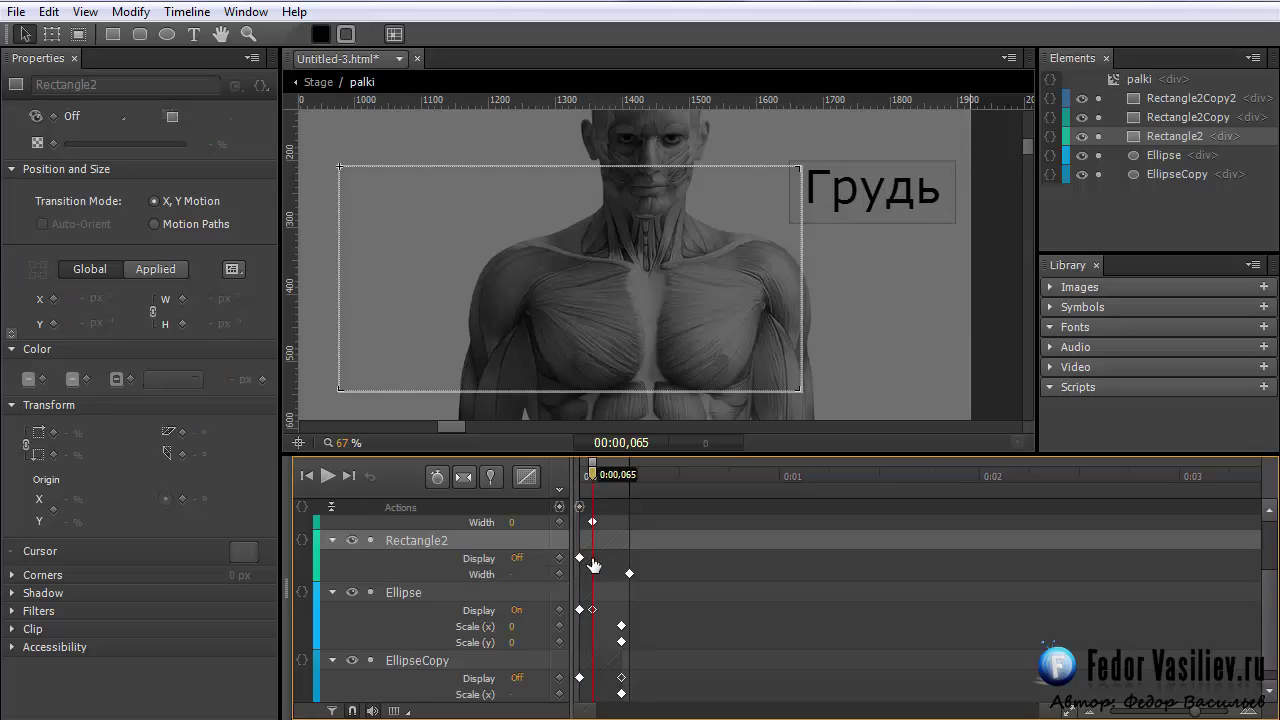
pyautogui.click(593, 610)
pyautogui.press('Delete')
# Delete EllipseCopy's second display keyframe and all scale keyframes of both circles
pyautogui.scroll(-1, 620, 630)
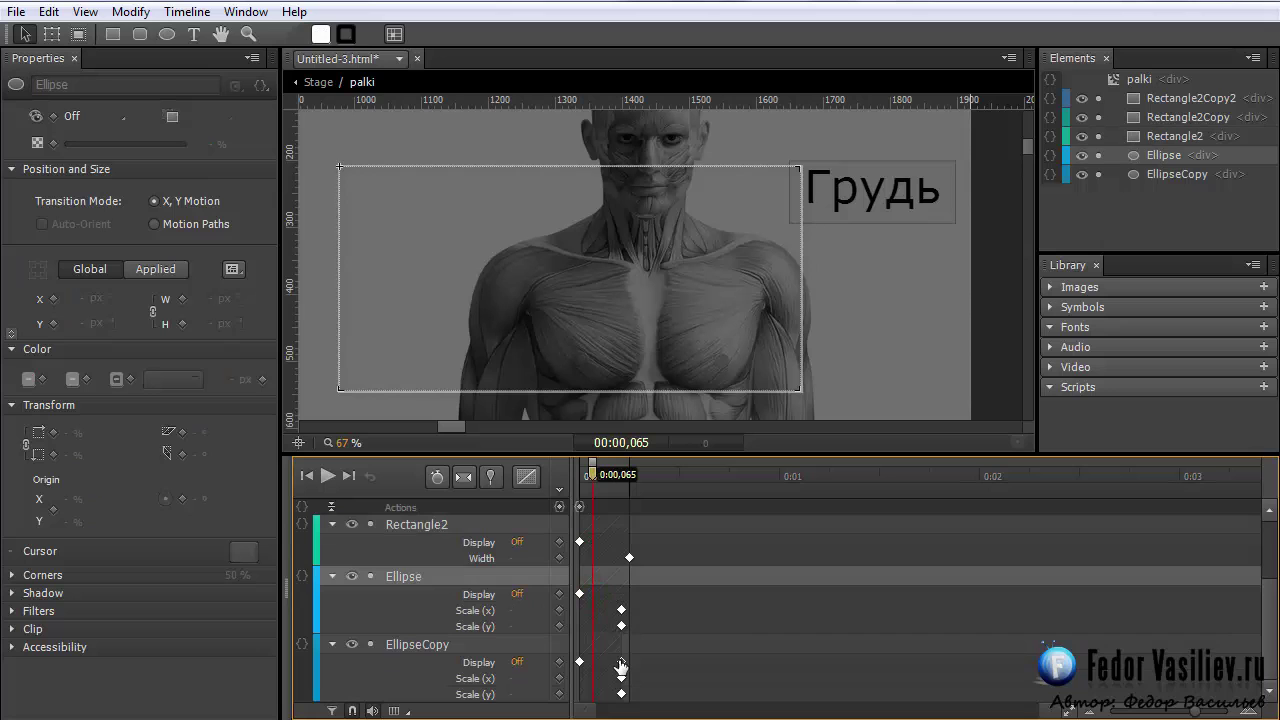
pyautogui.click(621, 661)
pyautogui.press('Delete')
pyautogui.click(621, 679)
pyautogui.press('Delete')
pyautogui.click(621, 693)
pyautogui.press('Delete')
pyautogui.click(621, 658)
pyautogui.press('Delete')
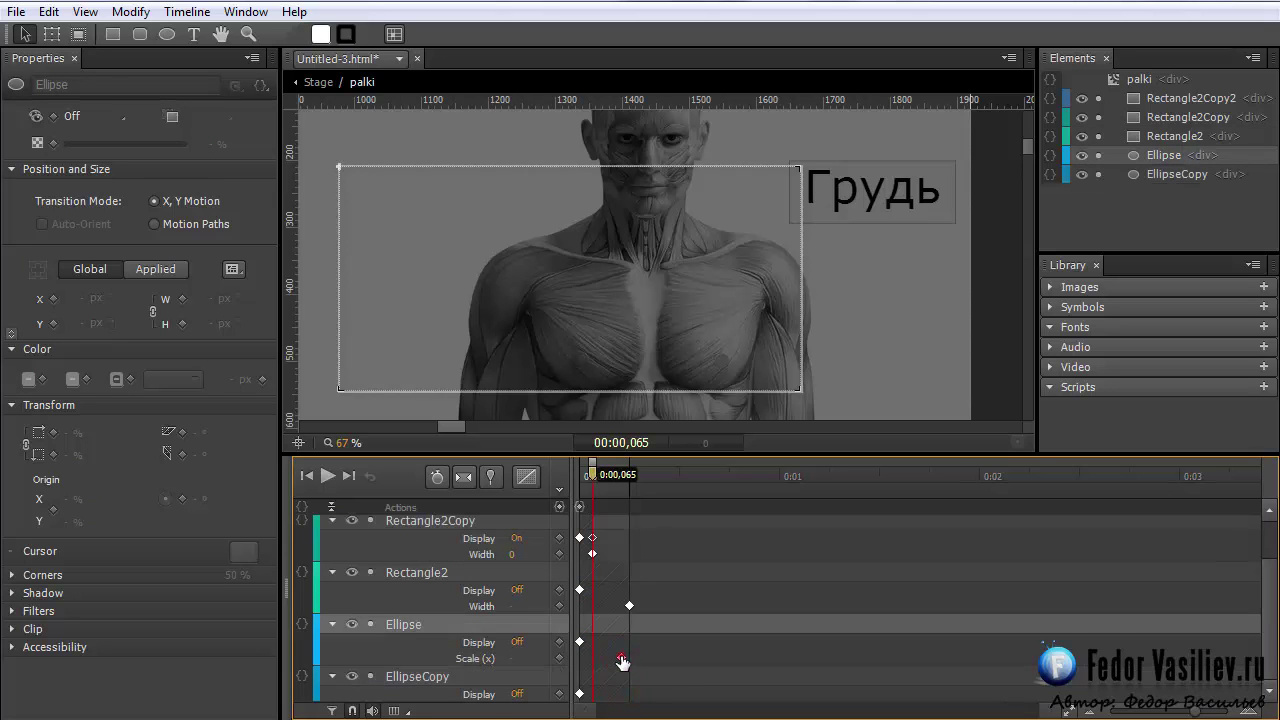
pyautogui.press('Delete')
# Delete the width keyframes of Rectangle2, Rectangle2Copy2 and Rectangle2Copy
pyautogui.click(628, 622)
pyautogui.press('Delete')
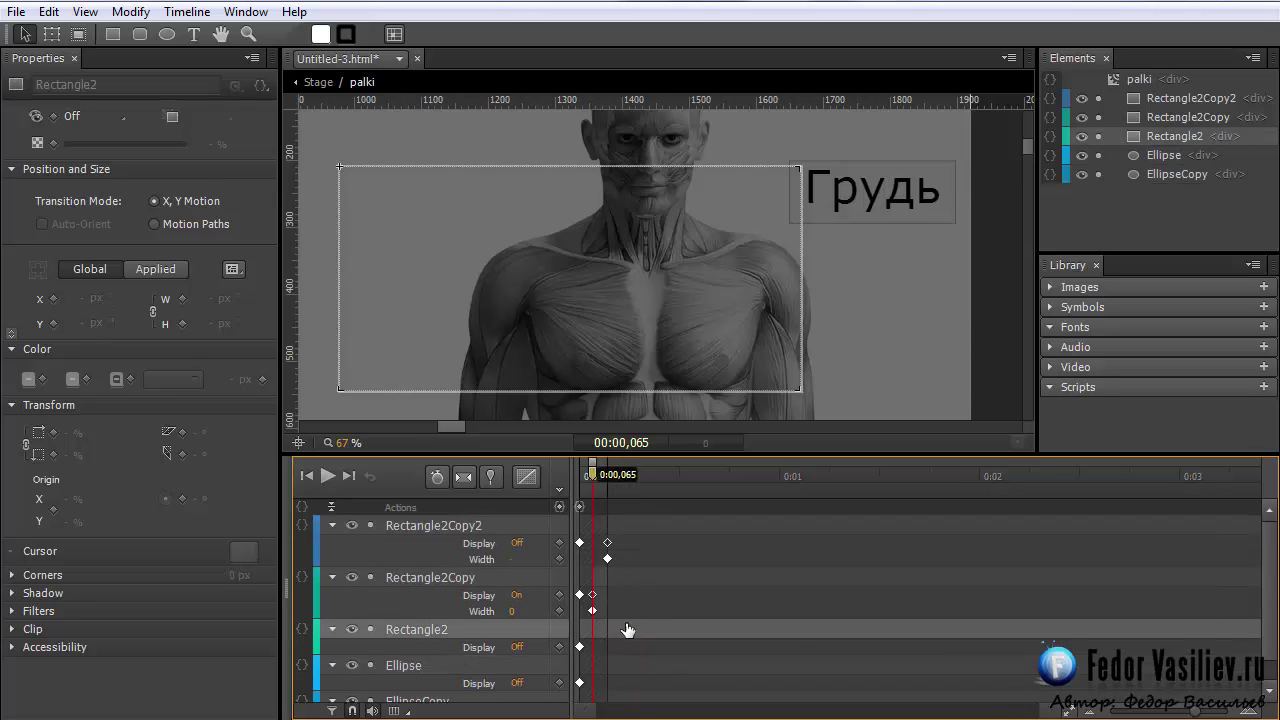
pyautogui.click(607, 559)
pyautogui.press('Delete')
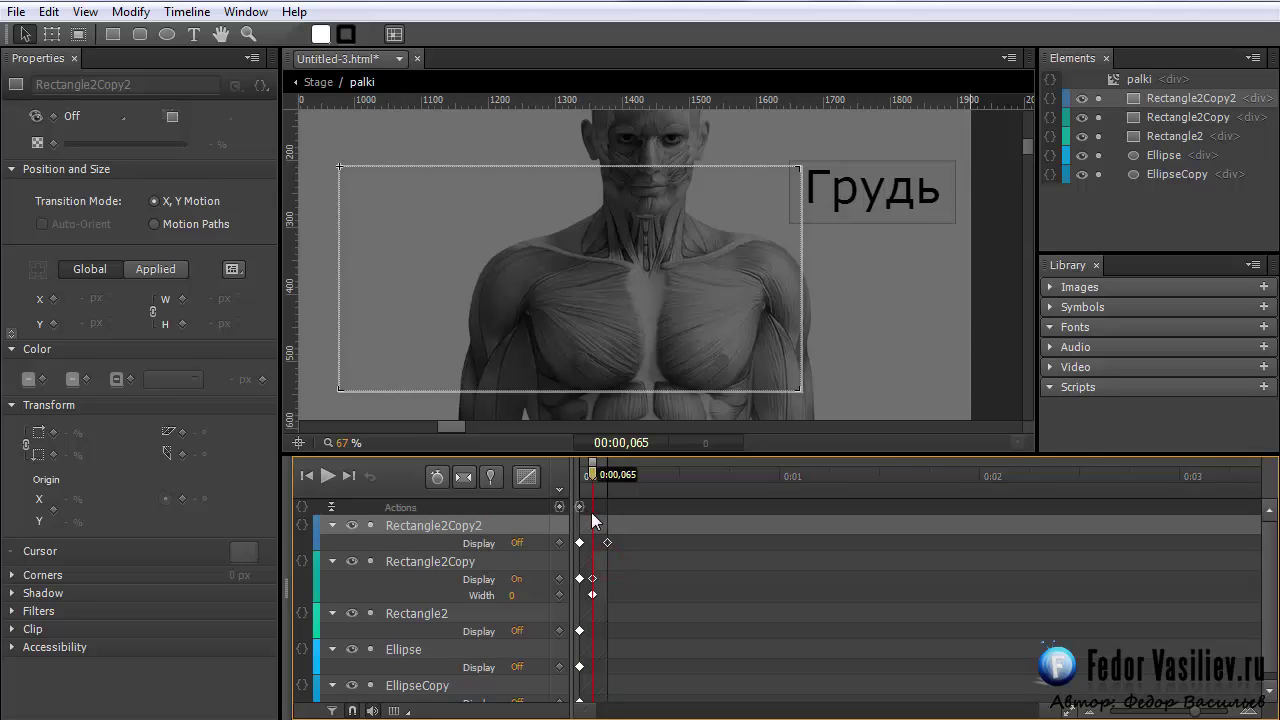
pyautogui.click(592, 586)
pyautogui.press('Delete')
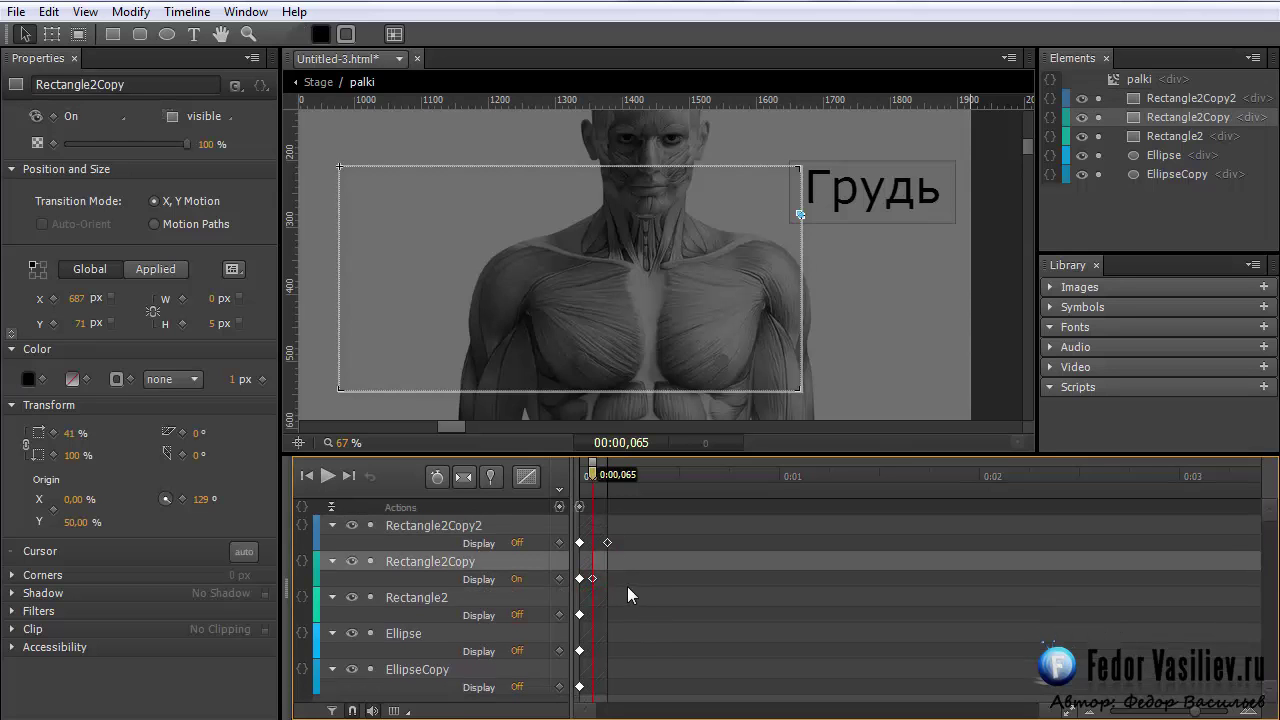
# Align Rectangle2Copy's second display keyframe with Rectangle2Copy2's at 0:00.140
pyautogui.keyDown('shift'); pyautogui.click(471, 525); pyautogui.keyUp('shift')
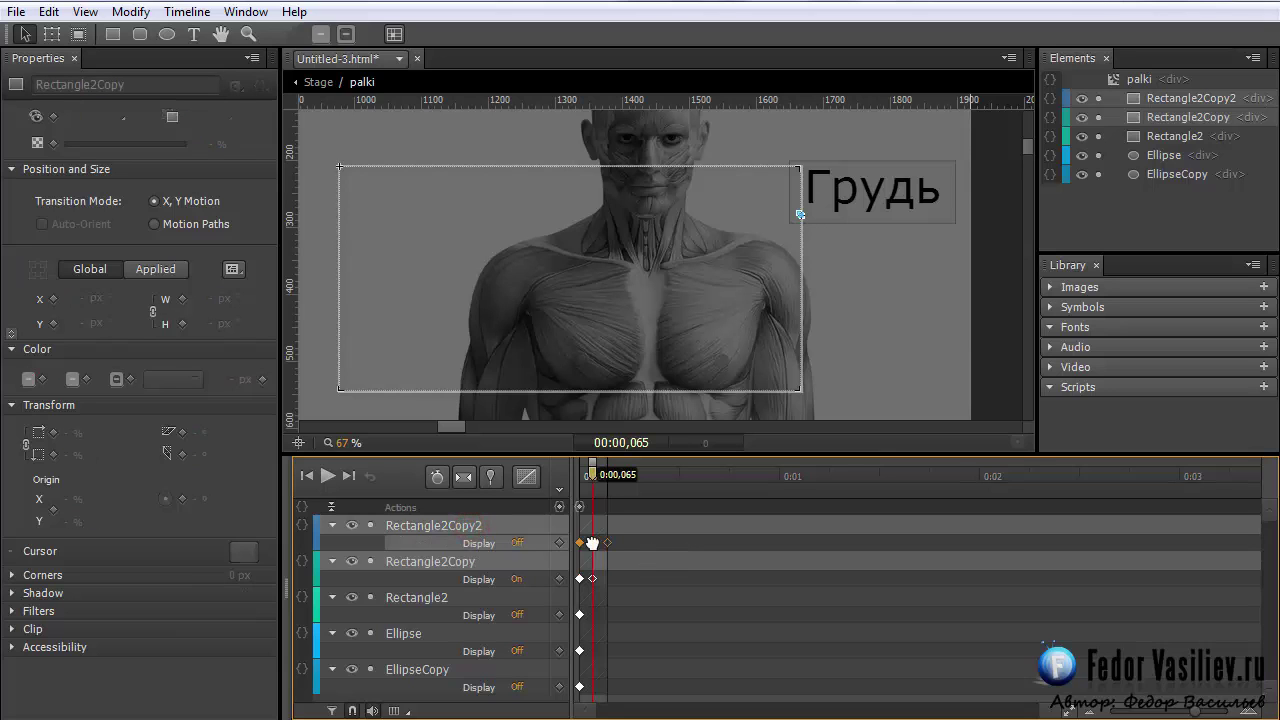
pyautogui.moveTo(593, 551); pyautogui.dragTo(607, 552)
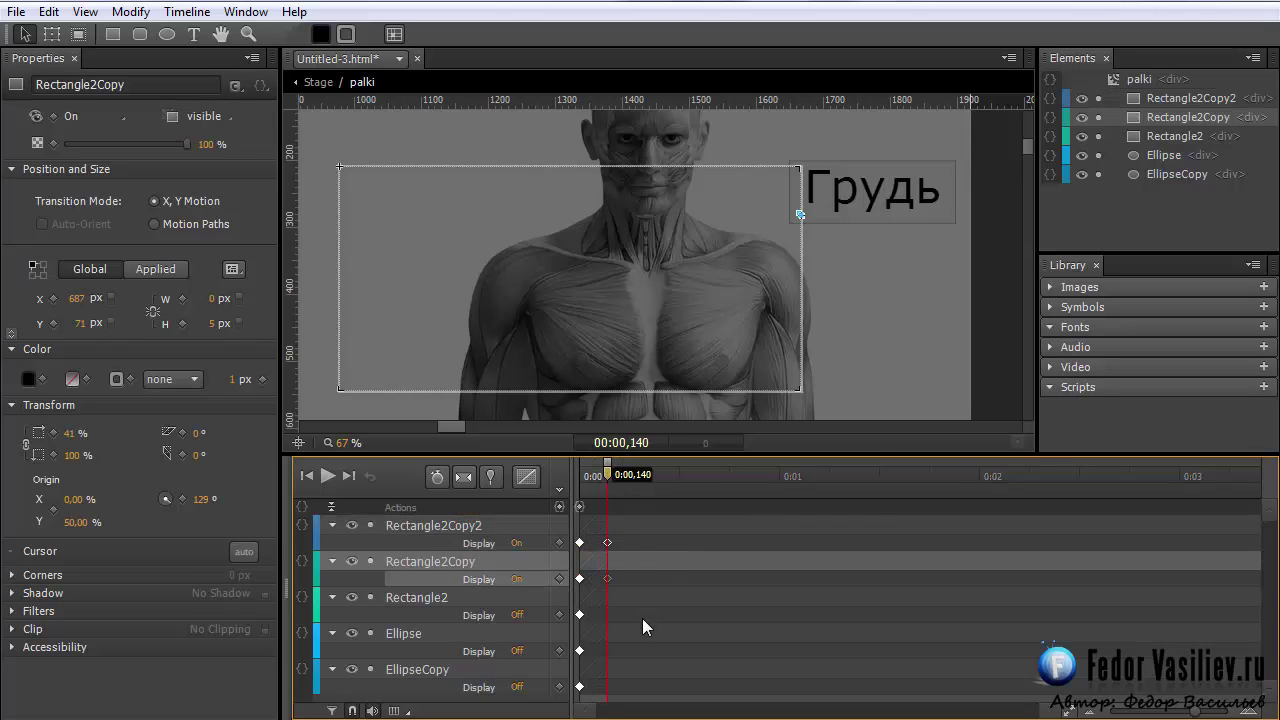
# For Rectangle2Copy2 and Rectangle2Copy, enable auto-keyframing, auto-transitions and the pin at 0:00.140, with Ease Out Back easing
pyautogui.keyDown('shift'); pyautogui.click(1151, 96); pyautogui.keyUp('shift')
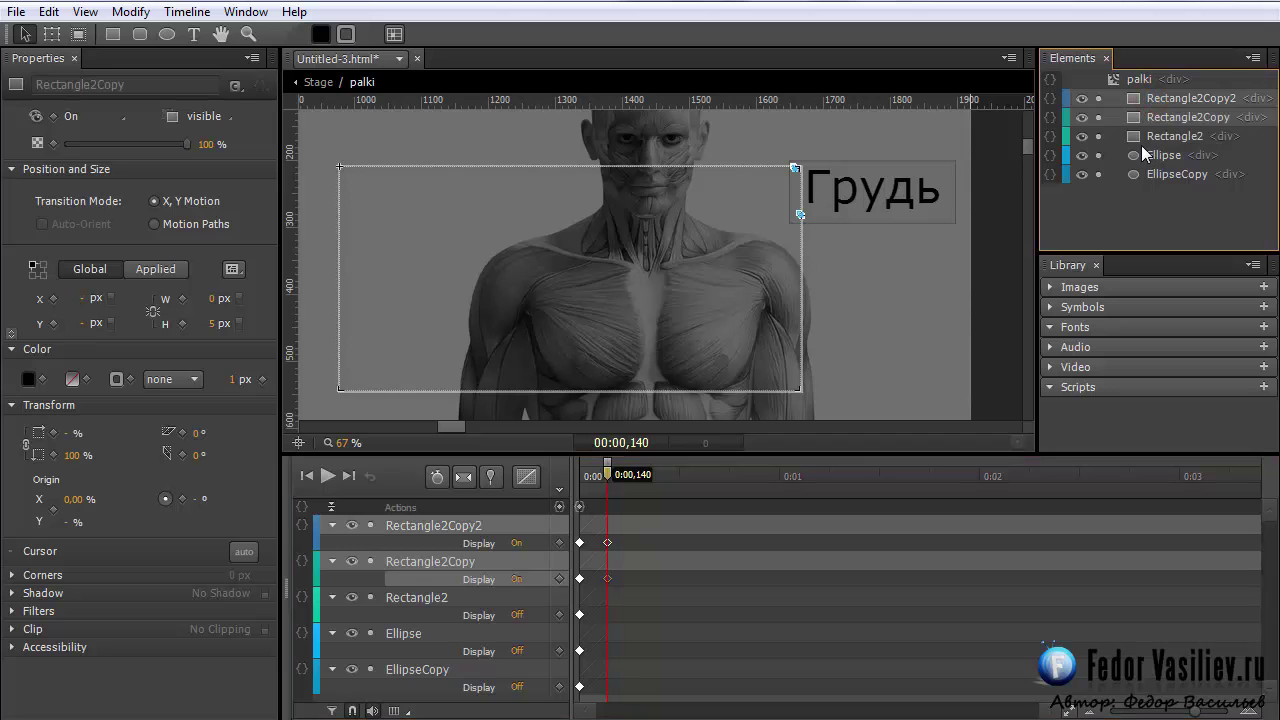
pyautogui.click(426, 478)
pyautogui.click(528, 478)
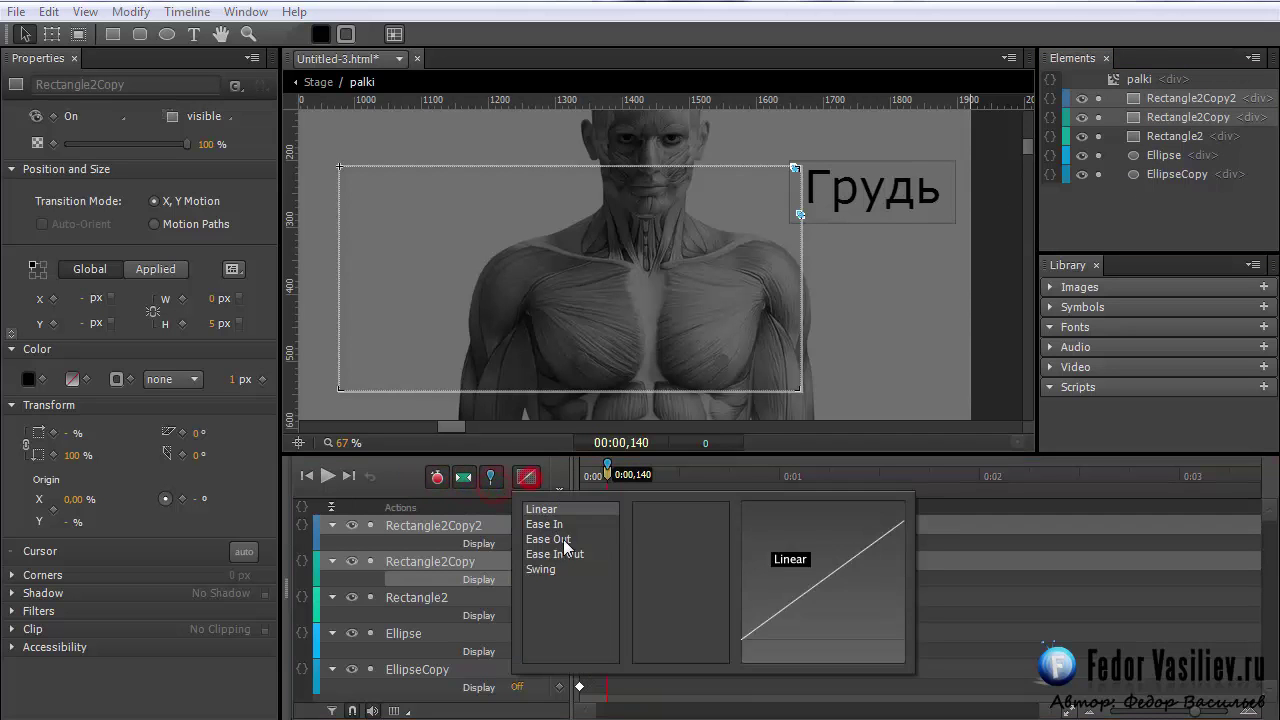
pyautogui.click(560, 539)
pyautogui.click(650, 600)
pyautogui.click(650, 613)
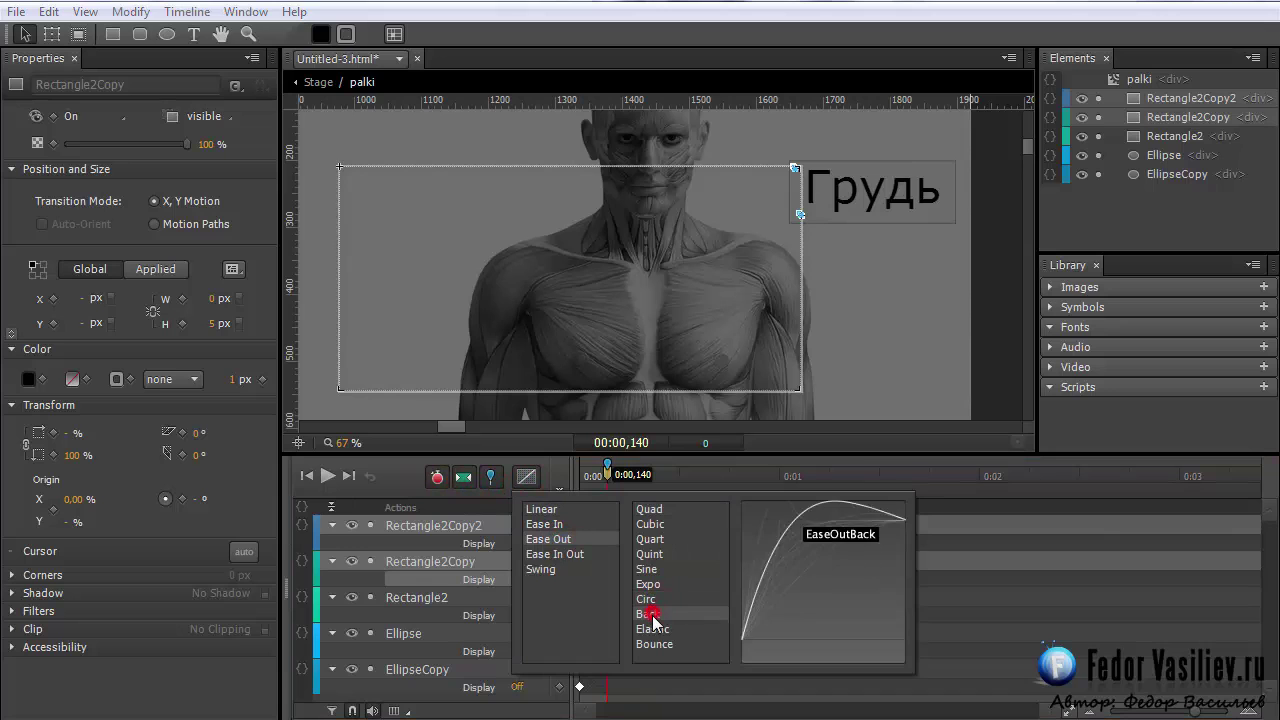
pyautogui.click(654, 617)
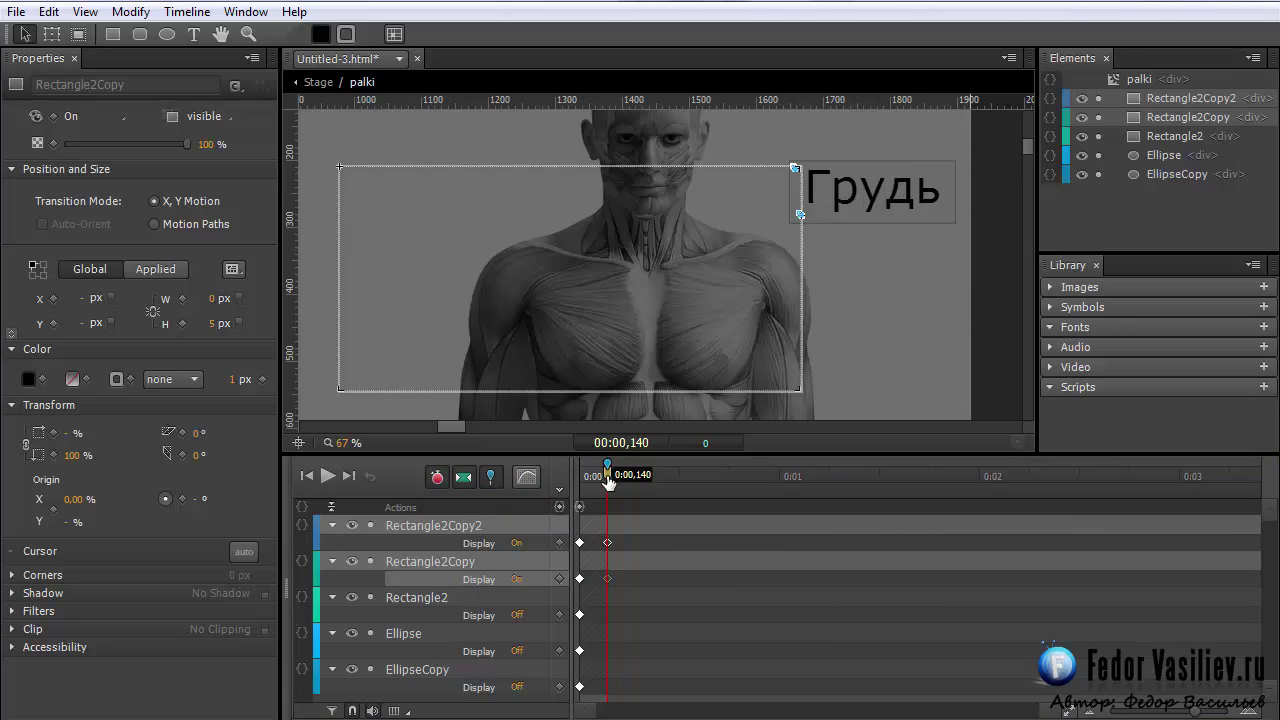
# Animate both lines' widths from 0:00.140 to 0:01, ending at 220 px for Rectangle2Copy2 and 533 px for Rectangle2Copy
pyautogui.moveTo(609, 481); pyautogui.dragTo(783, 496)
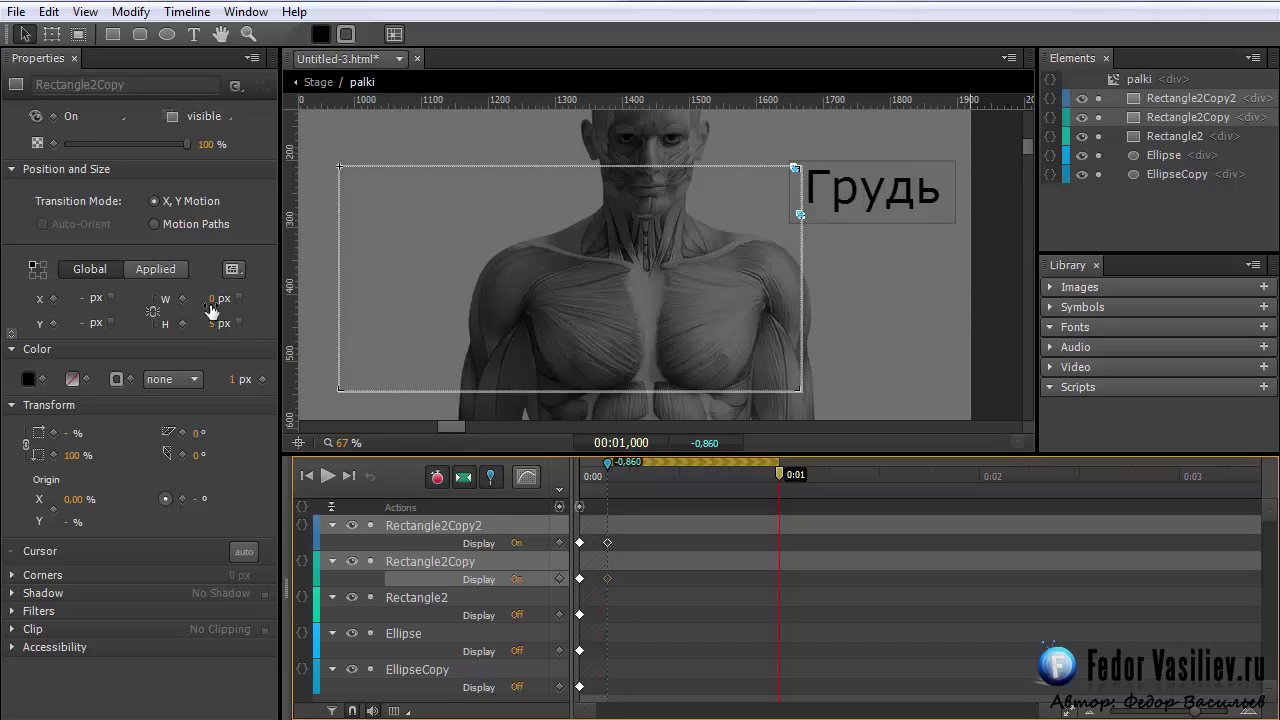
pyautogui.moveTo(211, 303); pyautogui.dragTo(417, 312)
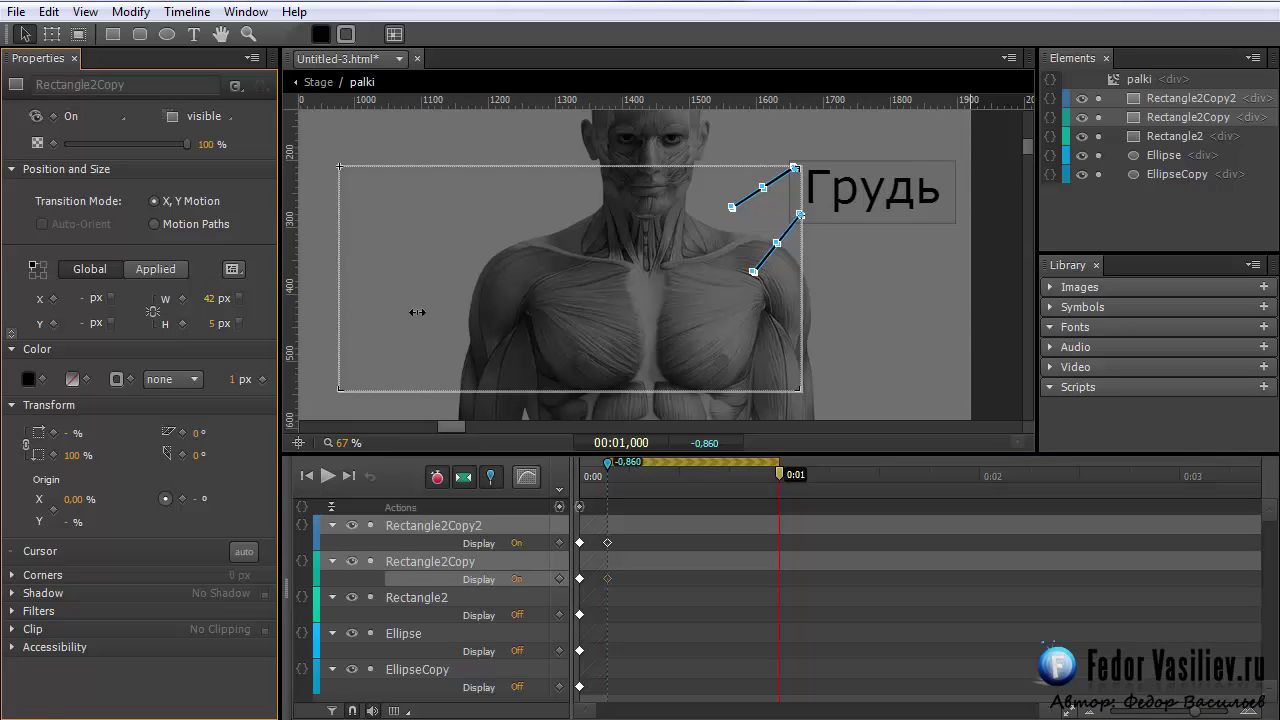
pyautogui.moveTo(520, 320); pyautogui.dragTo(463, 328)
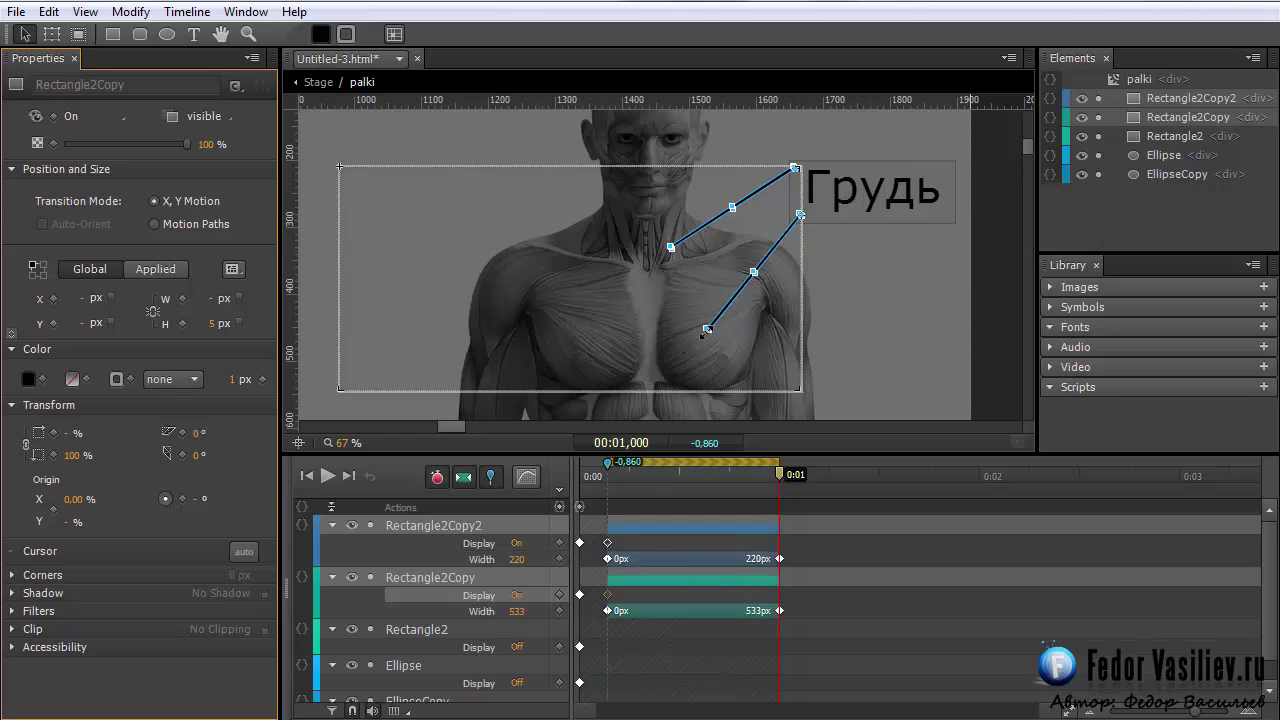
# Extend only Rectangle2Copy2 to a width of 385 px at 0:01
pyautogui.click(1085, 195)
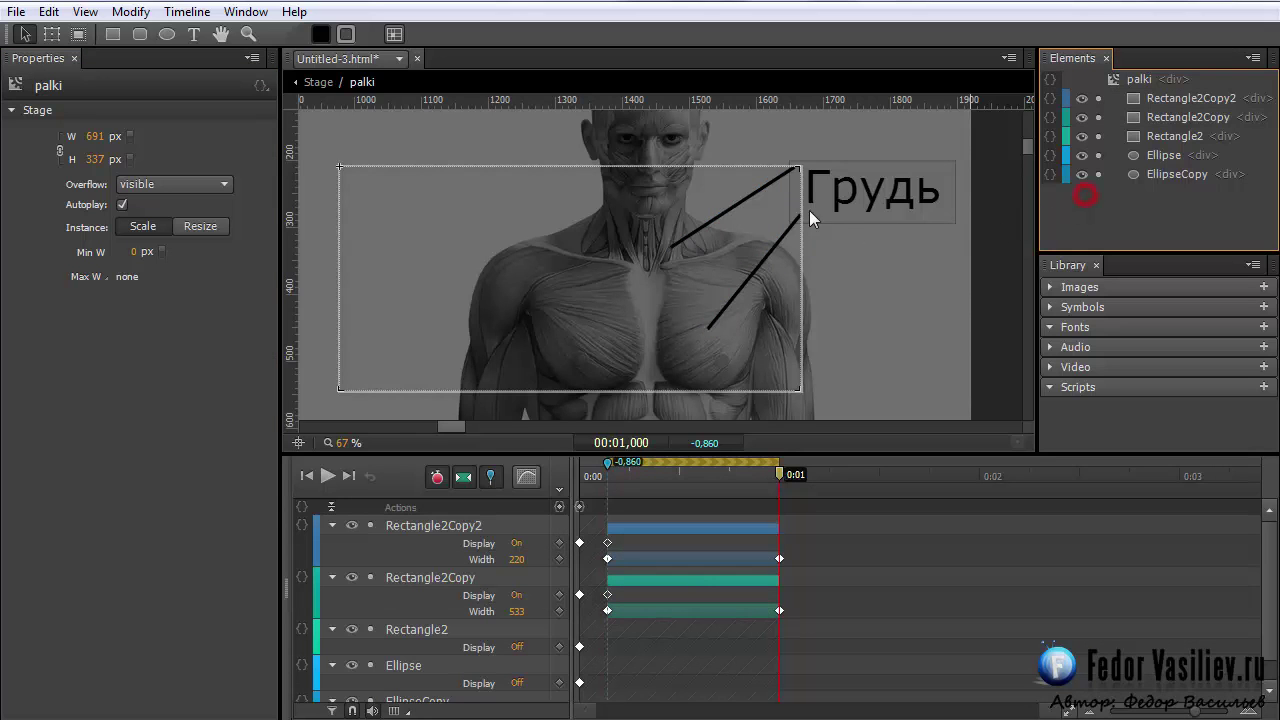
pyautogui.click(1160, 100)
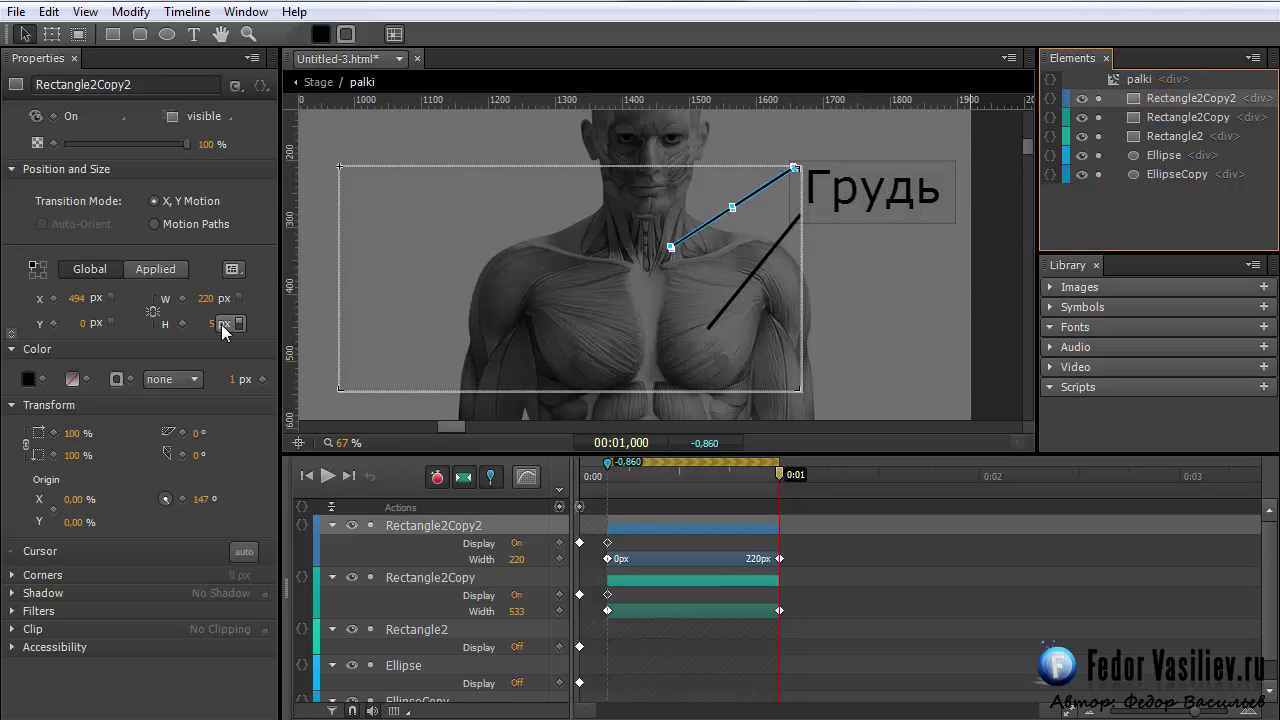
pyautogui.moveTo(205, 302); pyautogui.dragTo(384, 302)
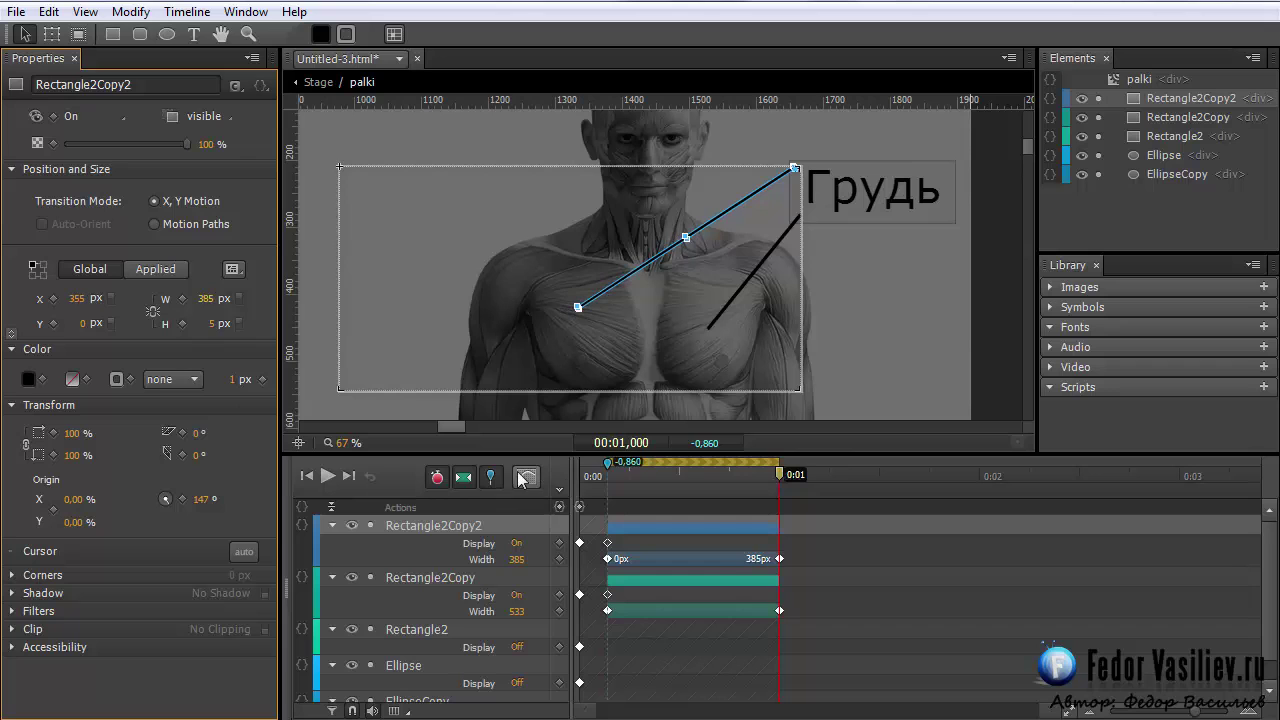
# Turn off the pin and scrub through the line animation from the start to 0:01
pyautogui.click(580, 476)
pyautogui.moveTo(615, 480); pyautogui.dragTo(780, 483)
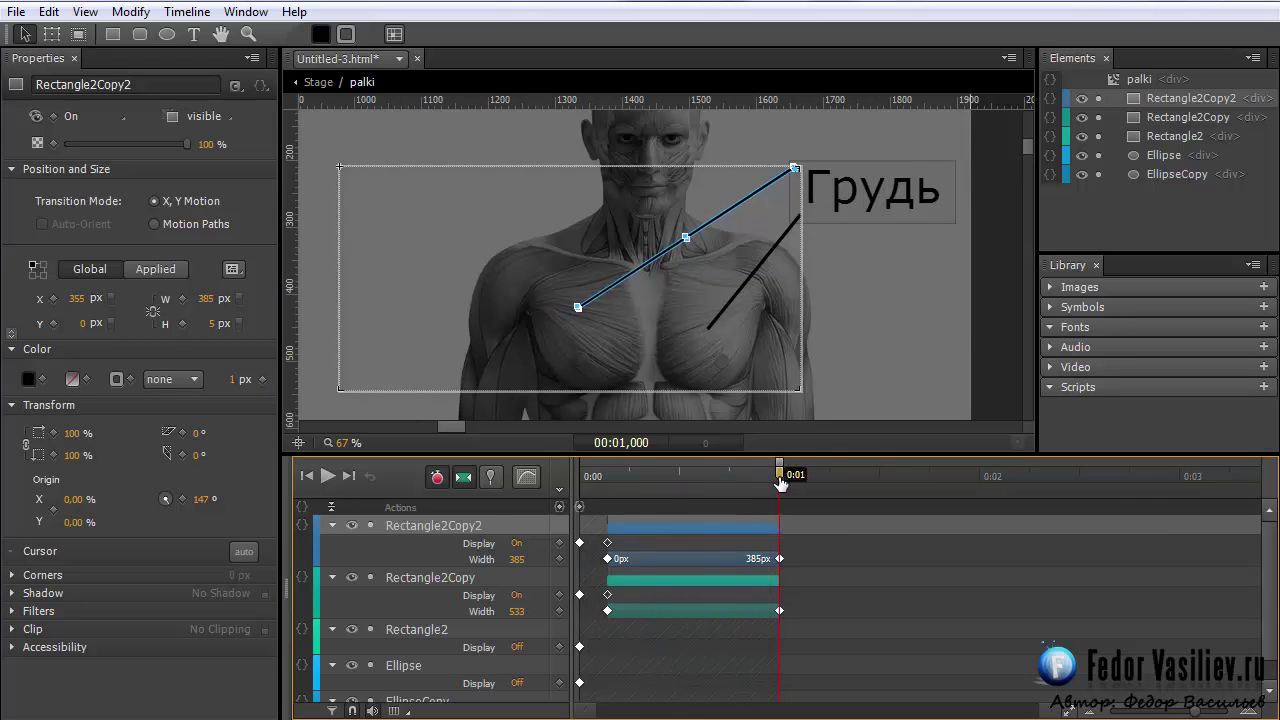
pyautogui.scroll(-1, 775, 597)
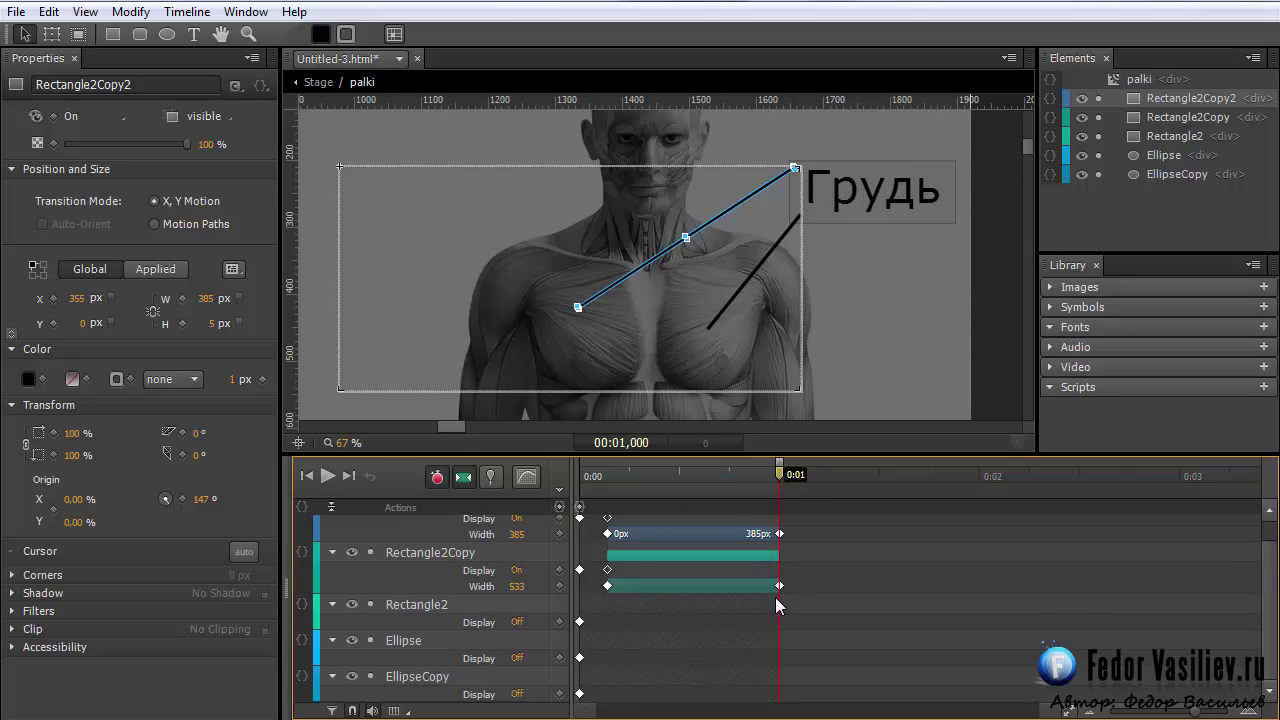
# Turn on the display of Ellipse and EllipseCopy at 1 second and set the transition easing to Ease Out Bounce
pyautogui.click(1142, 174)
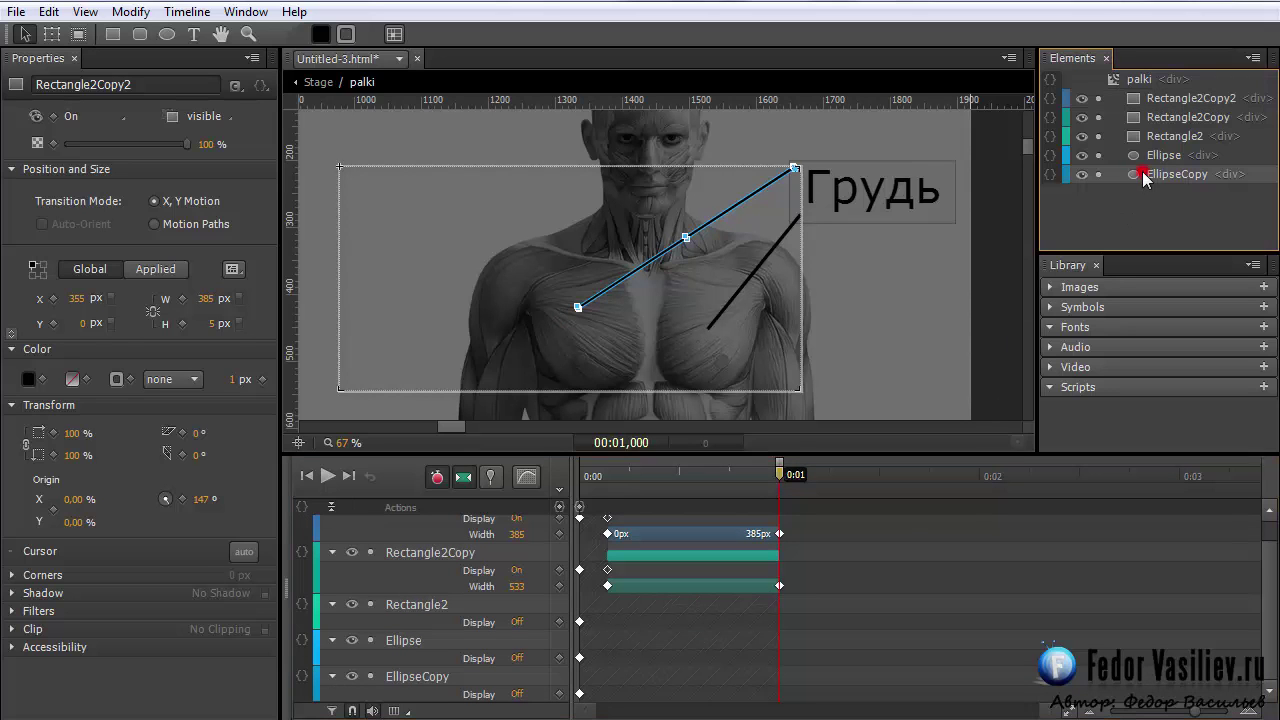
pyautogui.keyDown('shift'); pyautogui.click(1135, 155); pyautogui.keyUp('shift')
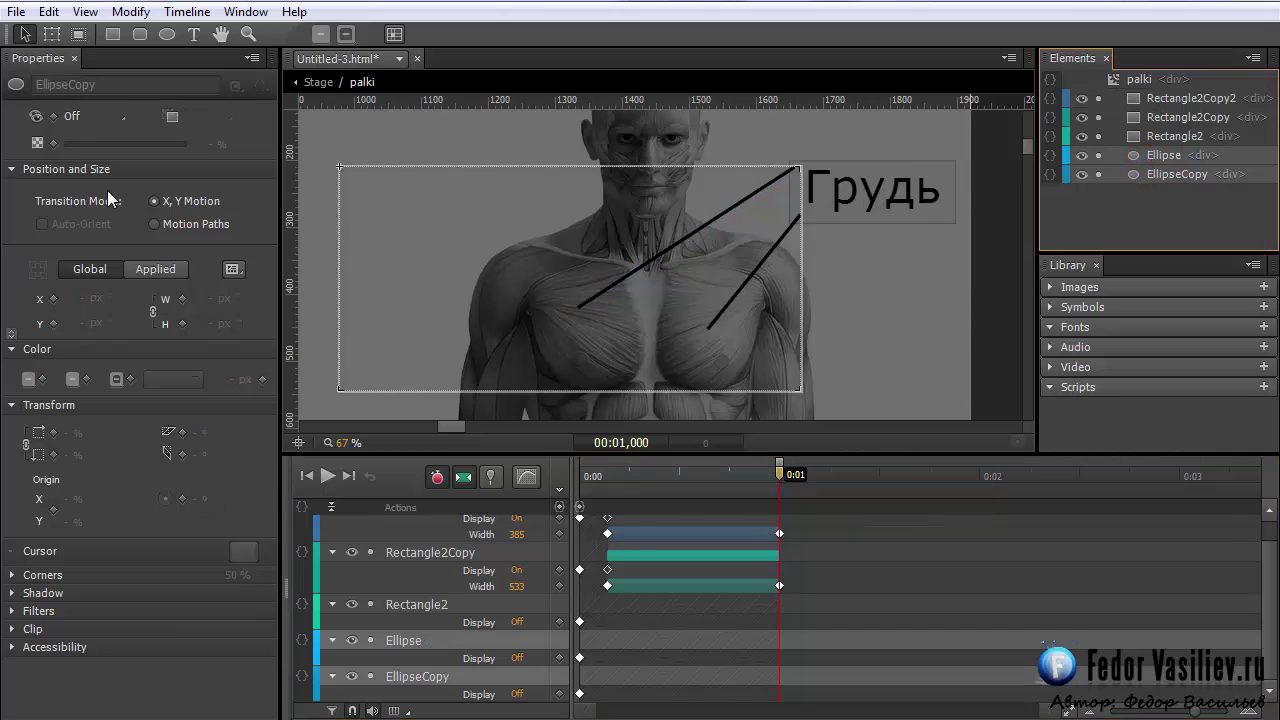
pyautogui.click(86, 117)
pyautogui.click(103, 173)
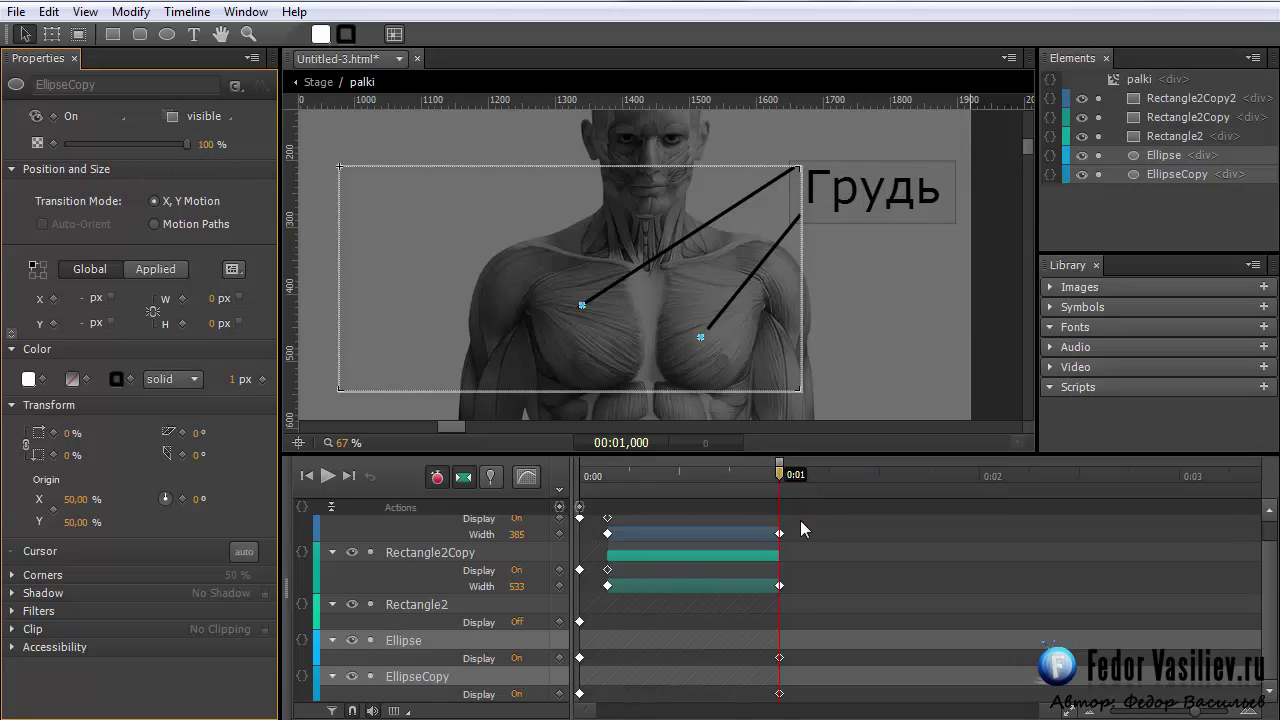
pyautogui.click(527, 477)
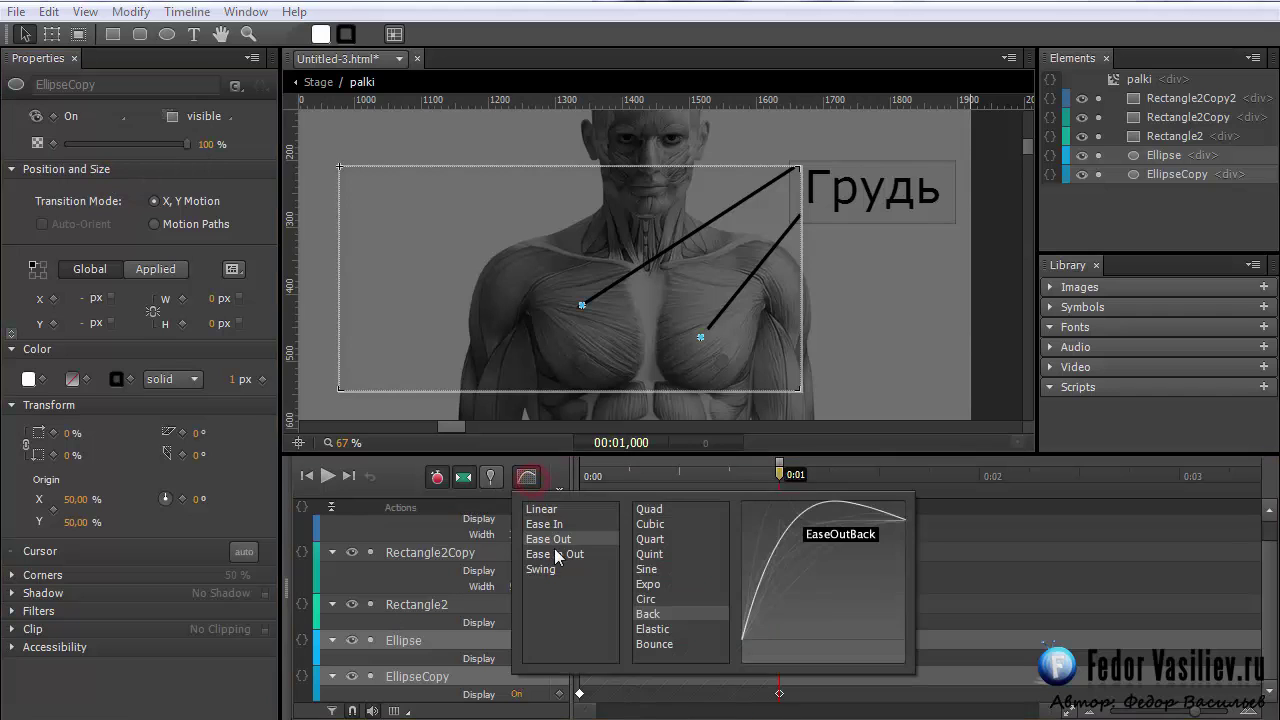
pyautogui.click(655, 645)
pyautogui.click(664, 648)
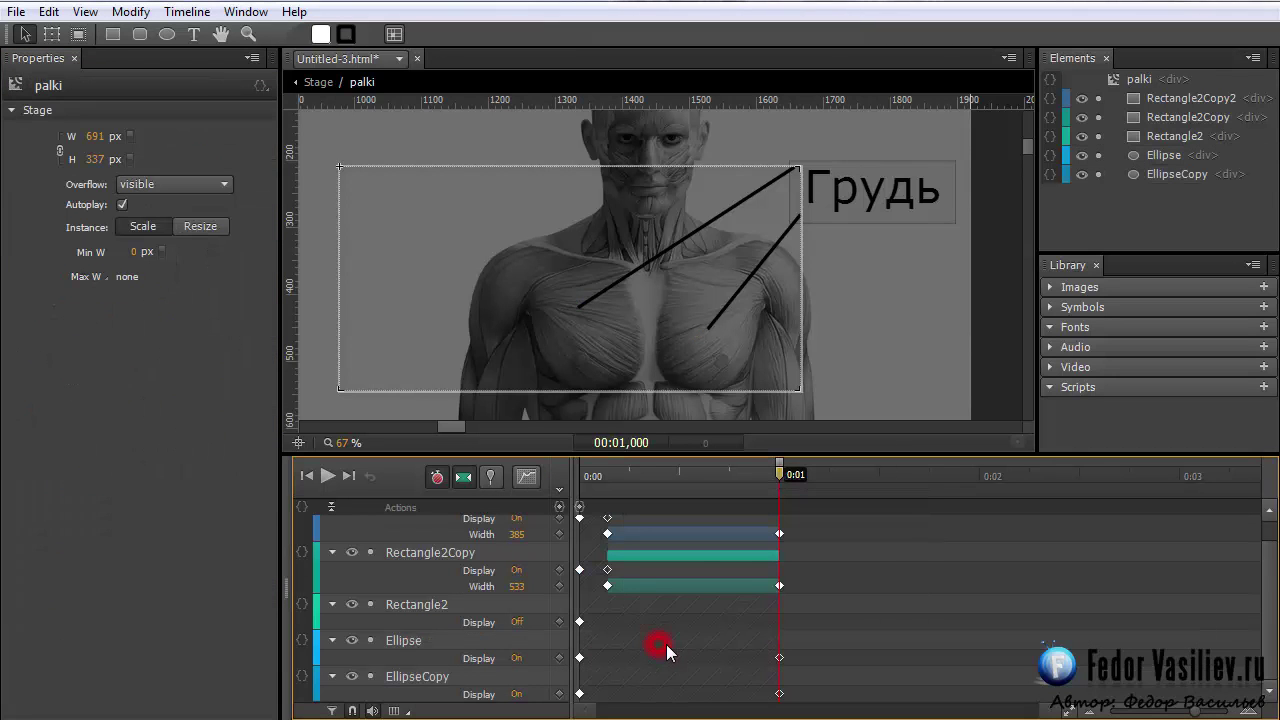
# Scale Ellipse and EllipseCopy to 100% at 1 second and preview the animation
pyautogui.click(1133, 175)
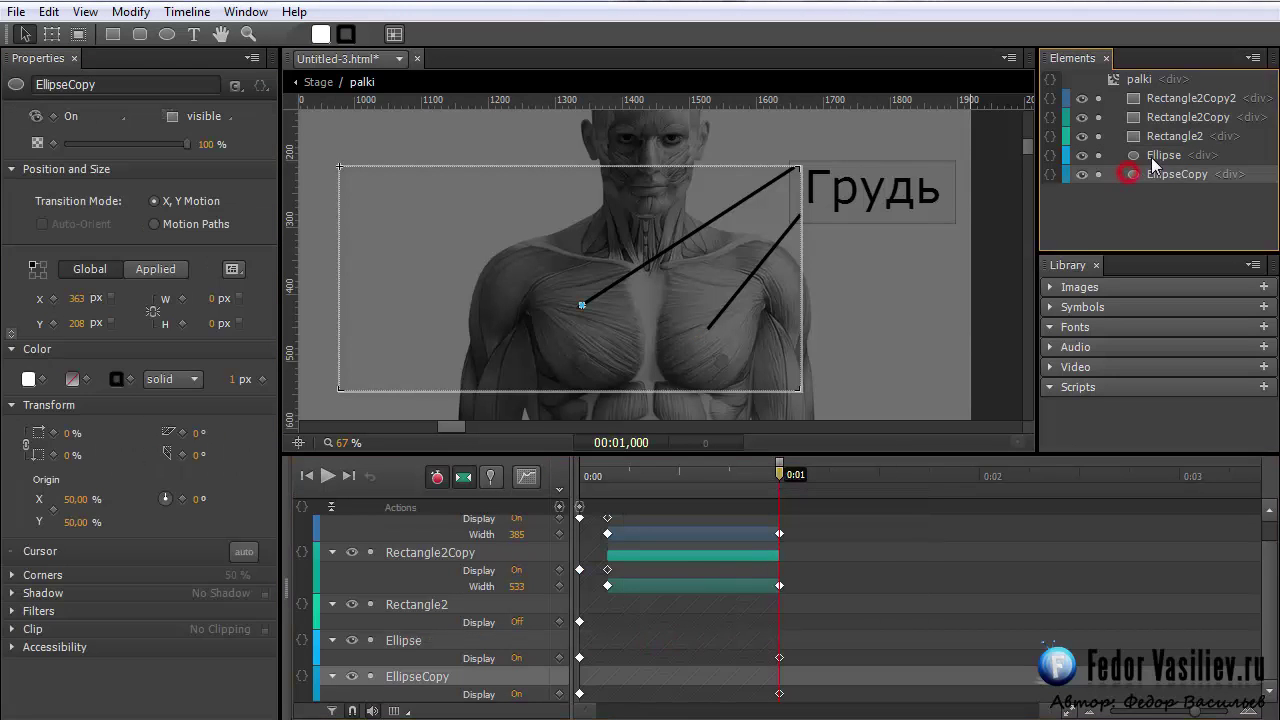
pyautogui.keyDown('ctrl'); pyautogui.click(1152, 155); pyautogui.keyUp('ctrl')
pyautogui.click(72, 433)
pyautogui.write('100')
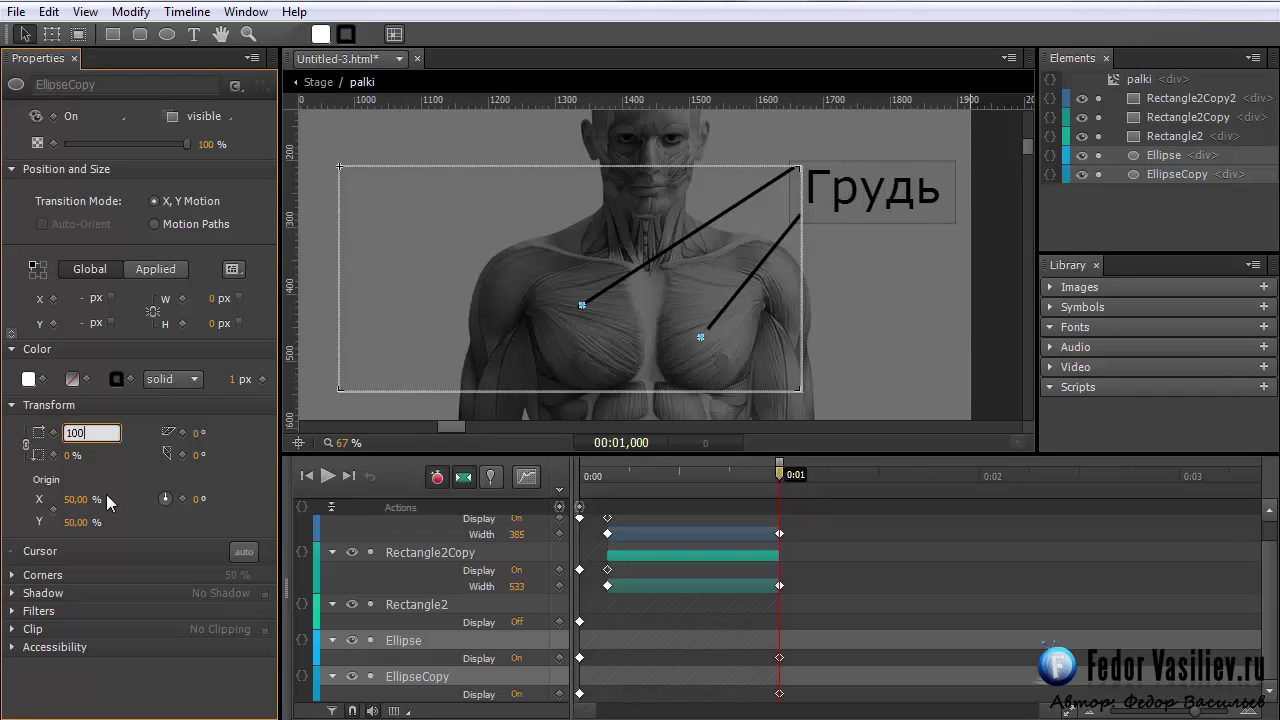
pyautogui.press('Return')
pyautogui.moveTo(625, 478); pyautogui.dragTo(788, 523)
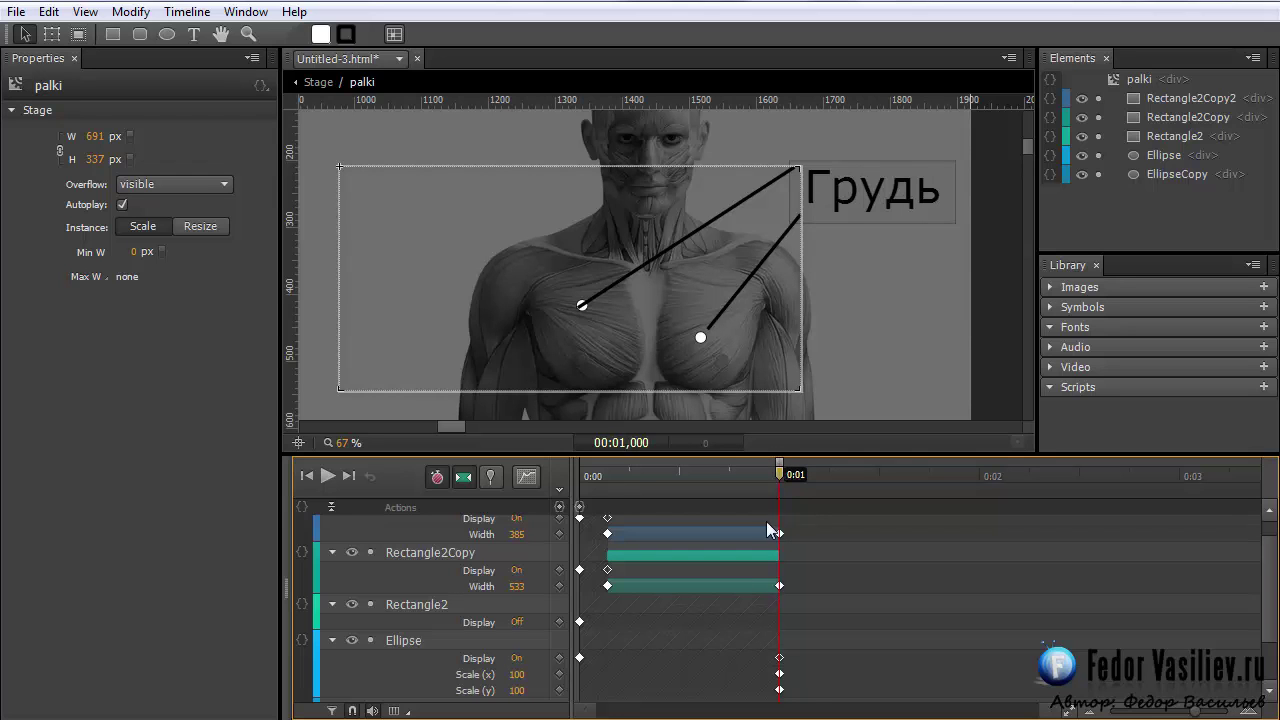
pyautogui.moveTo(783, 472); pyautogui.dragTo(781, 512)
# Disable auto-keyframing and auto-transitions, and nudge Ellipse right and up onto the free end of the shorter line
pyautogui.click(462, 477)
pyautogui.click(437, 480)
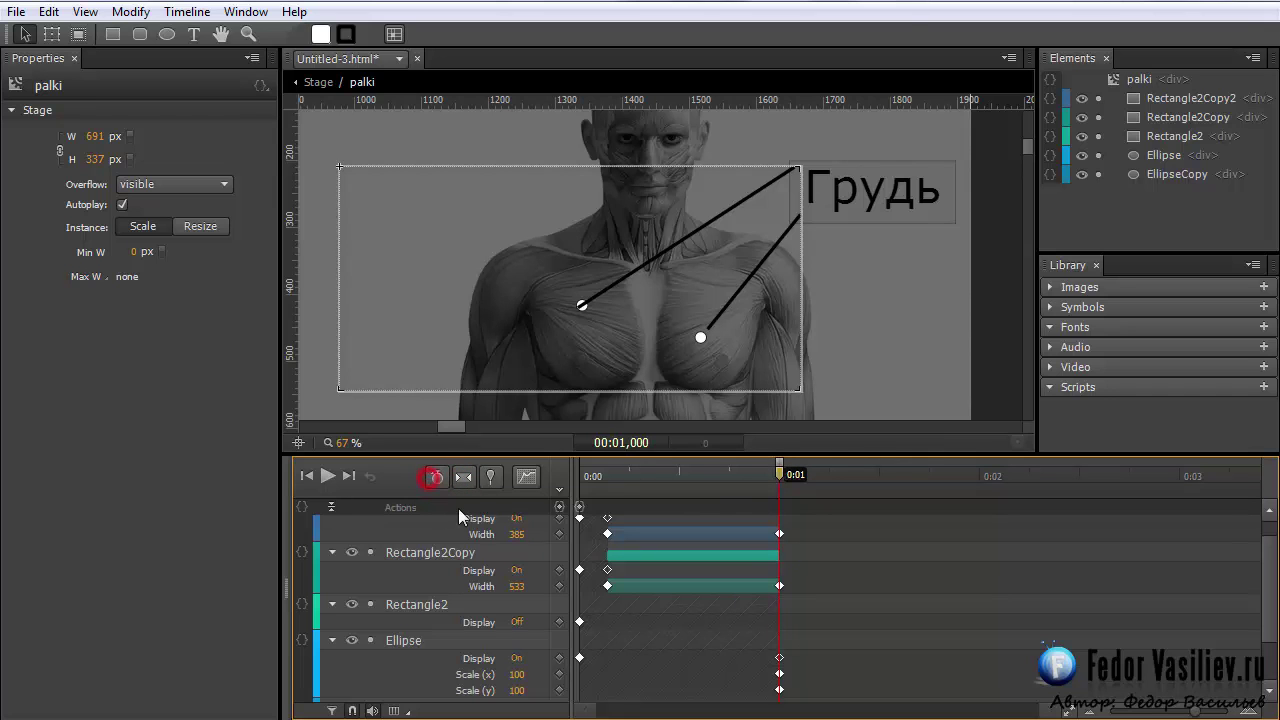
pyautogui.click(700, 337)
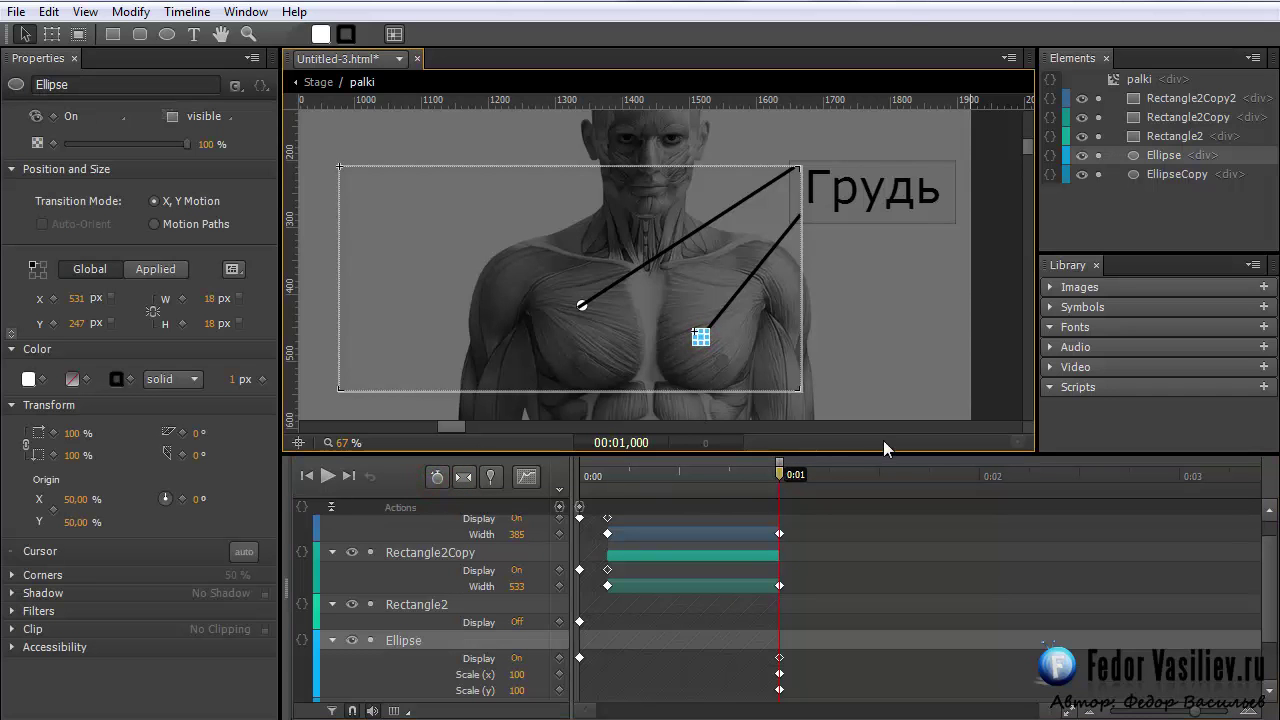
pyautogui.moveTo(343, 442); pyautogui.dragTo(455, 436)
pyautogui.press('Right')
pyautogui.press('Right')
pyautogui.press('Right')
pyautogui.press('Right')
pyautogui.press('Right')
pyautogui.press('Right')
pyautogui.press('Right')
pyautogui.press('Right')
pyautogui.press('Right')
pyautogui.press('Right')
pyautogui.press('Right')
pyautogui.press('Right')
pyautogui.press('Right')
pyautogui.press('Right')
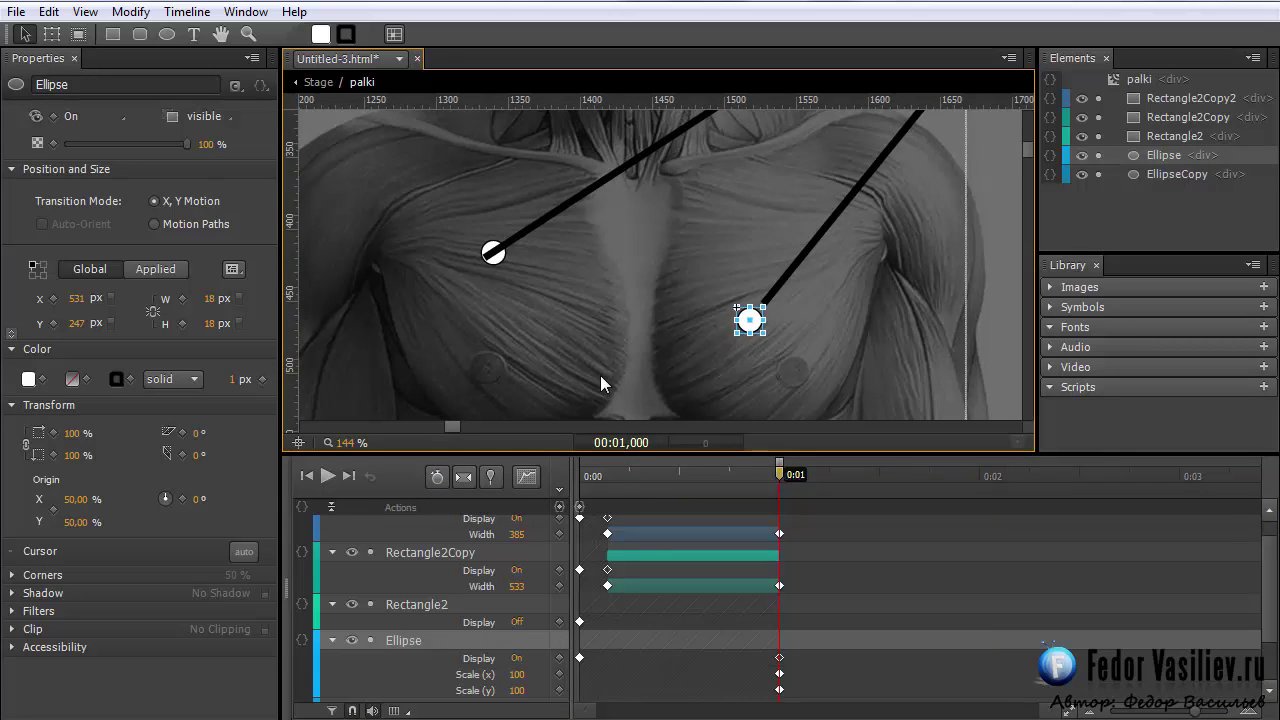
pyautogui.press('Up')
pyautogui.press('Up')
pyautogui.press('Up')
pyautogui.press('Up')
pyautogui.press('Up')
pyautogui.press('Up')
pyautogui.press('Up')
pyautogui.press('Up')
pyautogui.press('Up')
pyautogui.press('Up')
pyautogui.press('Up')
pyautogui.press('Up')
pyautogui.press('Up')
pyautogui.press('Up')
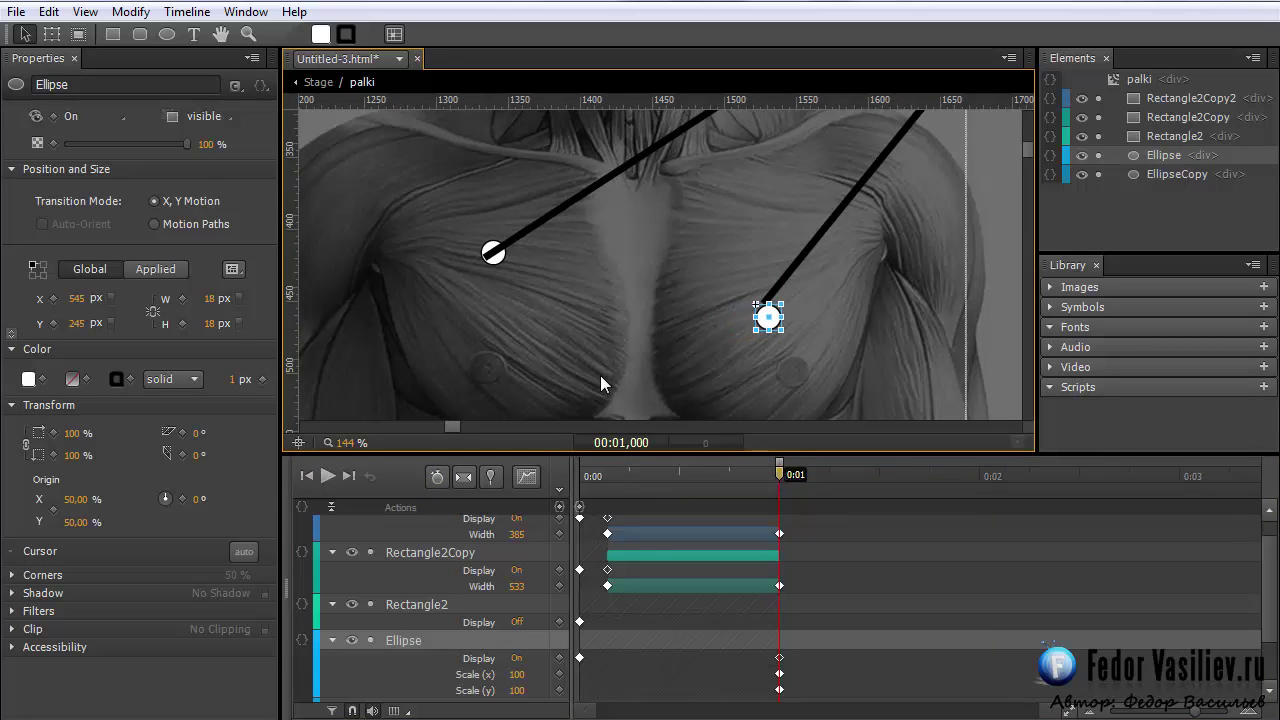
pyautogui.press('Left')
pyautogui.press('Left')
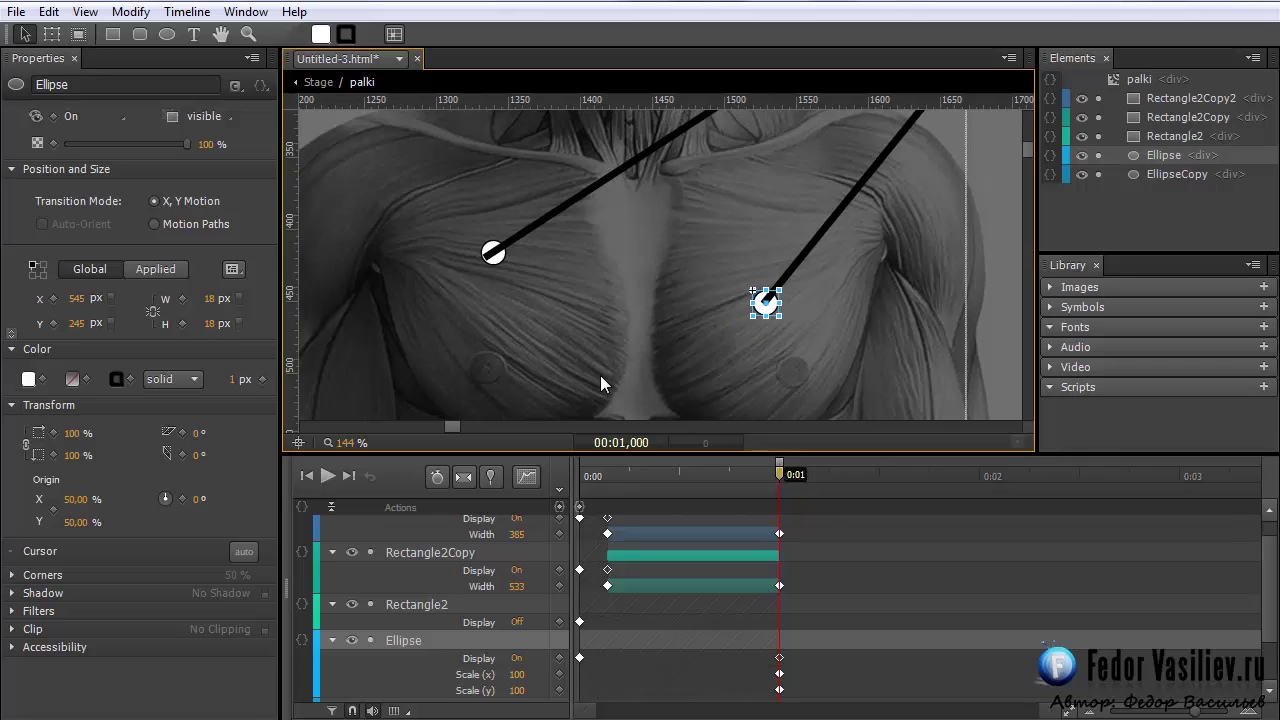
pyautogui.press('Right')
# Nudge EllipseCopy onto the free end of the longer line, at about X 349 px, Y 202 px
pyautogui.click(497, 256)
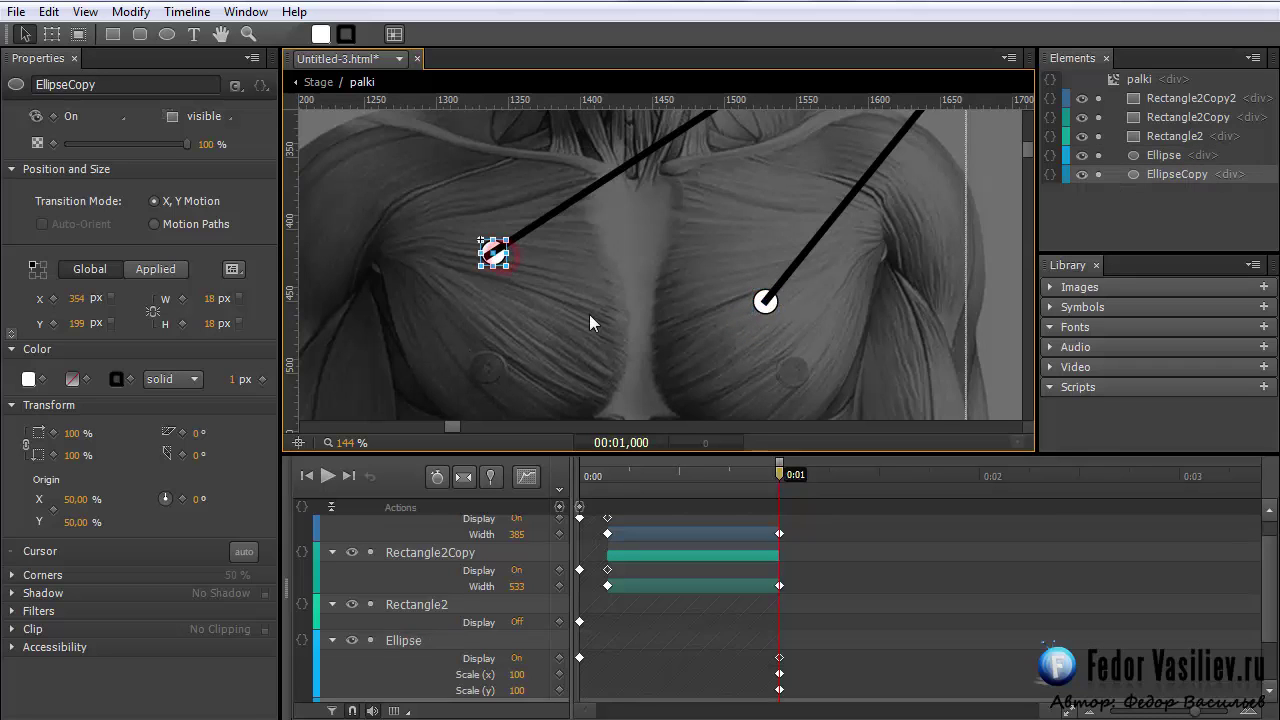
pyautogui.press('Left')
pyautogui.press('Left')
pyautogui.press('Down')
pyautogui.press('Down')
pyautogui.press('Down')
pyautogui.press('Left')
pyautogui.press('Left')
pyautogui.press('Up')
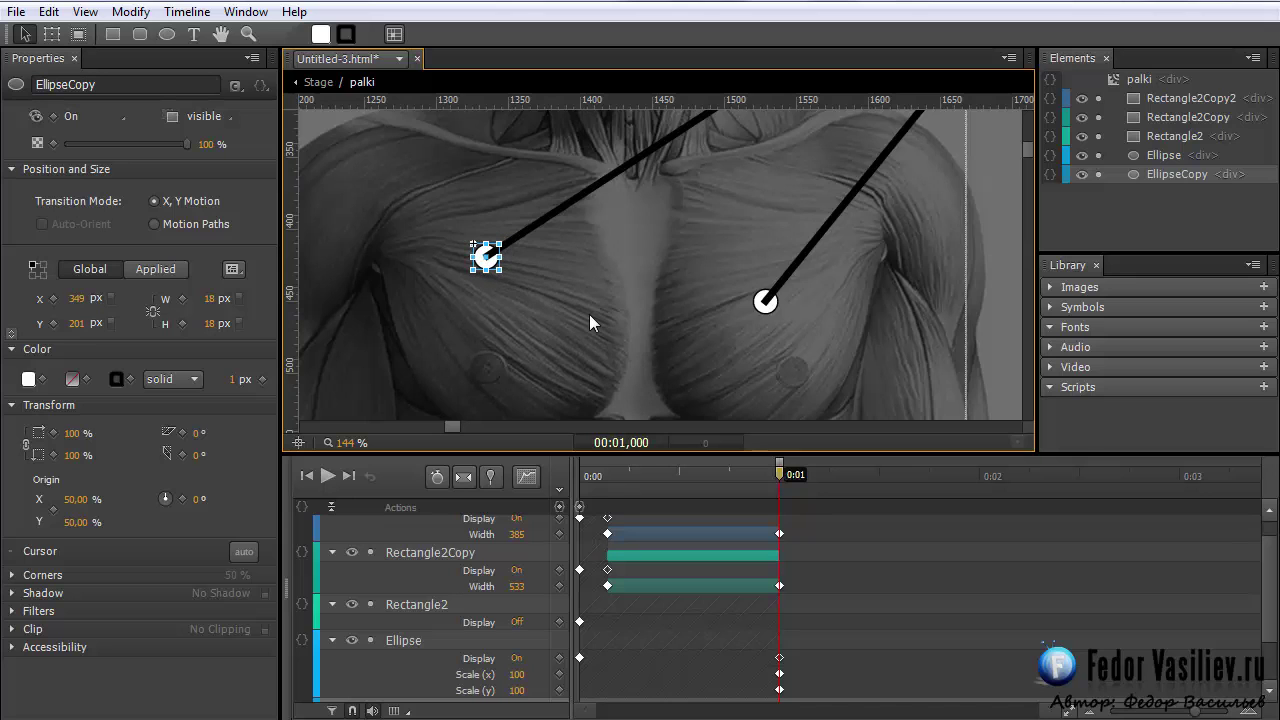
pyautogui.click(589, 314)
# Delete the Display and Scale keyframes of Ellipse and EllipseCopy at 1 second
pyautogui.moveTo(780, 472)
pyautogui.mouseDown()
pyautogui.moveTo(612, 475)
pyautogui.moveTo(780, 485)
pyautogui.mouseUp()
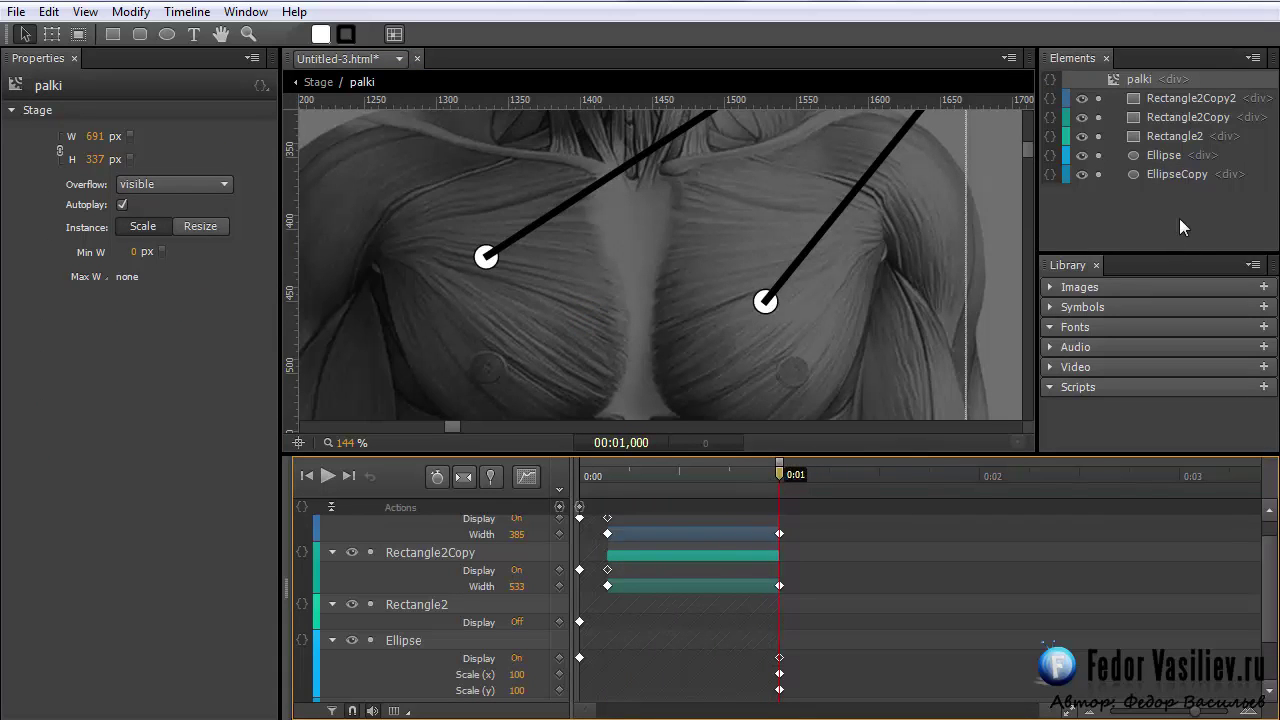
pyautogui.click(1165, 174)
pyautogui.keyDown('shift'); pyautogui.click(1160, 155); pyautogui.keyUp('shift')
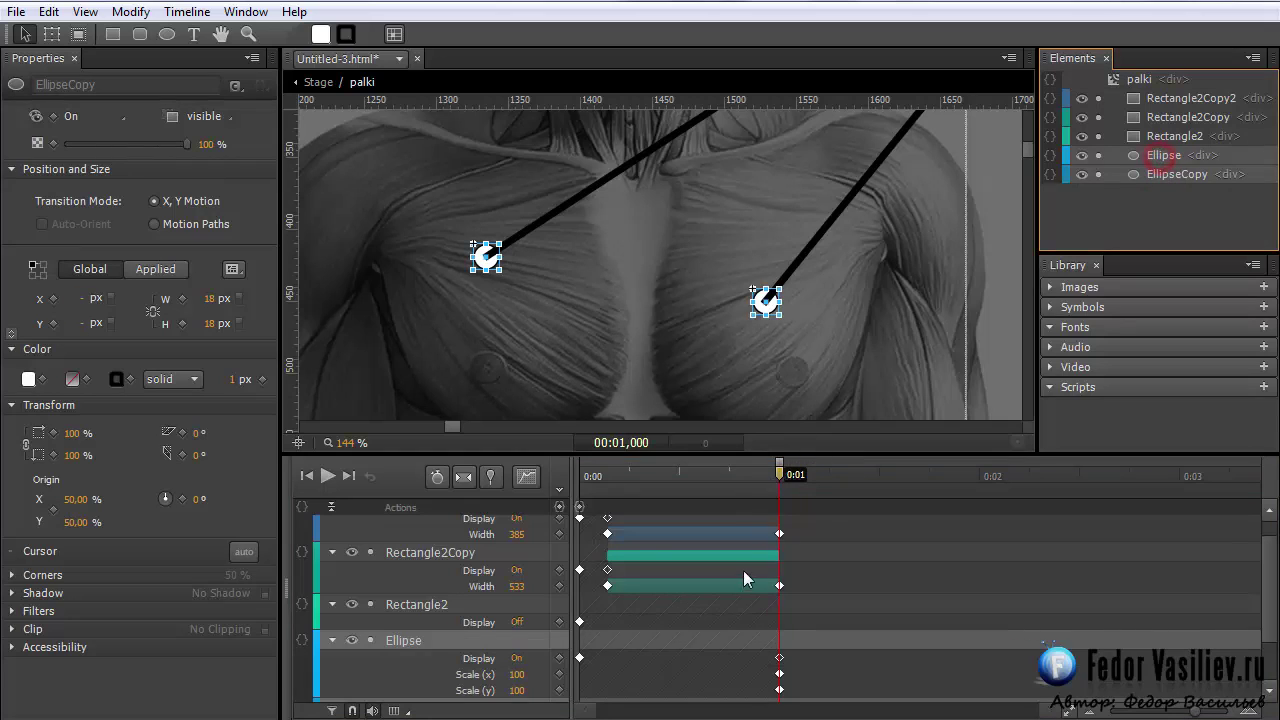
pyautogui.scroll(-1, 734, 640)
pyautogui.scroll(-1, 811, 612)
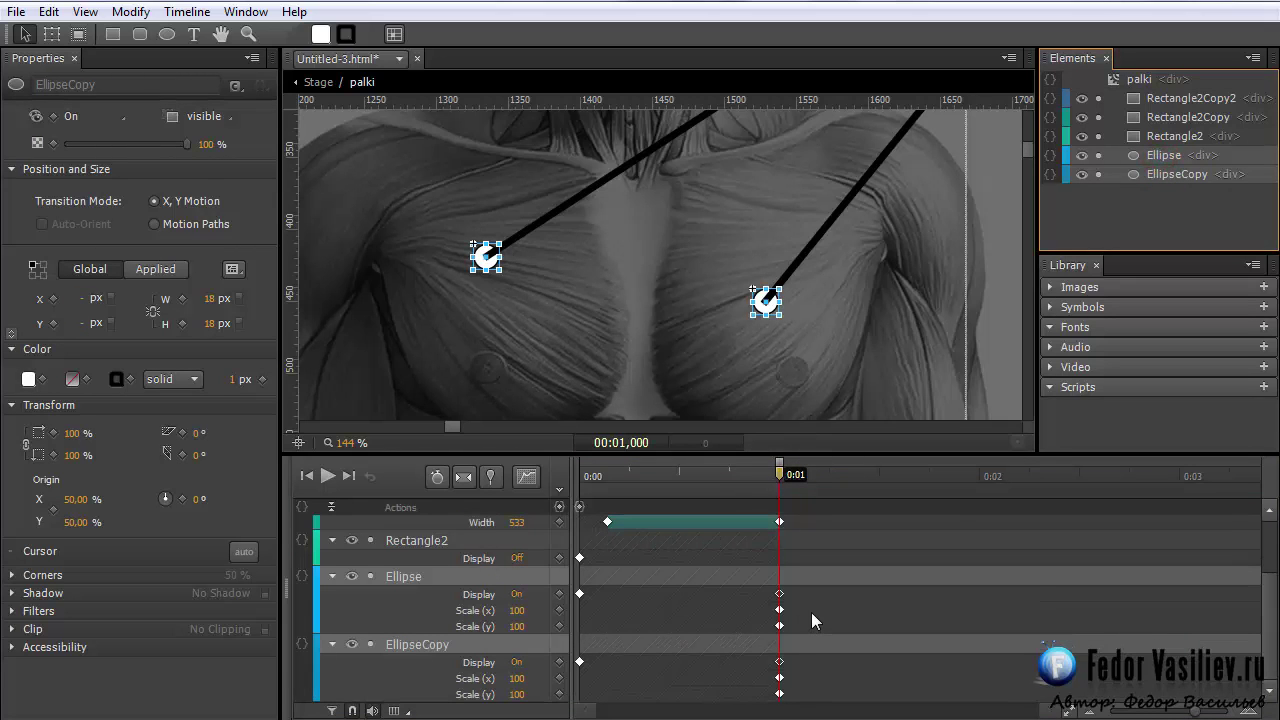
pyautogui.click(780, 693)
pyautogui.scroll(1, 780, 696)
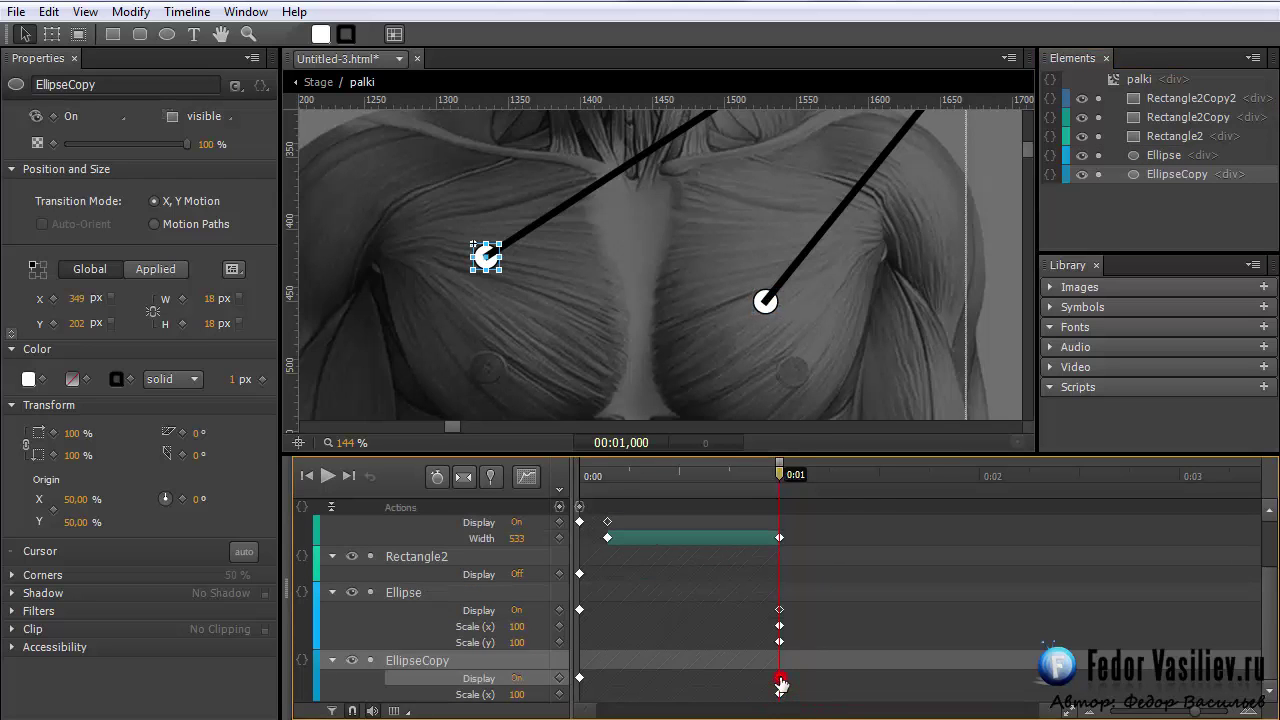
pyautogui.press('Delete')
pyautogui.scroll(2, 778, 660)
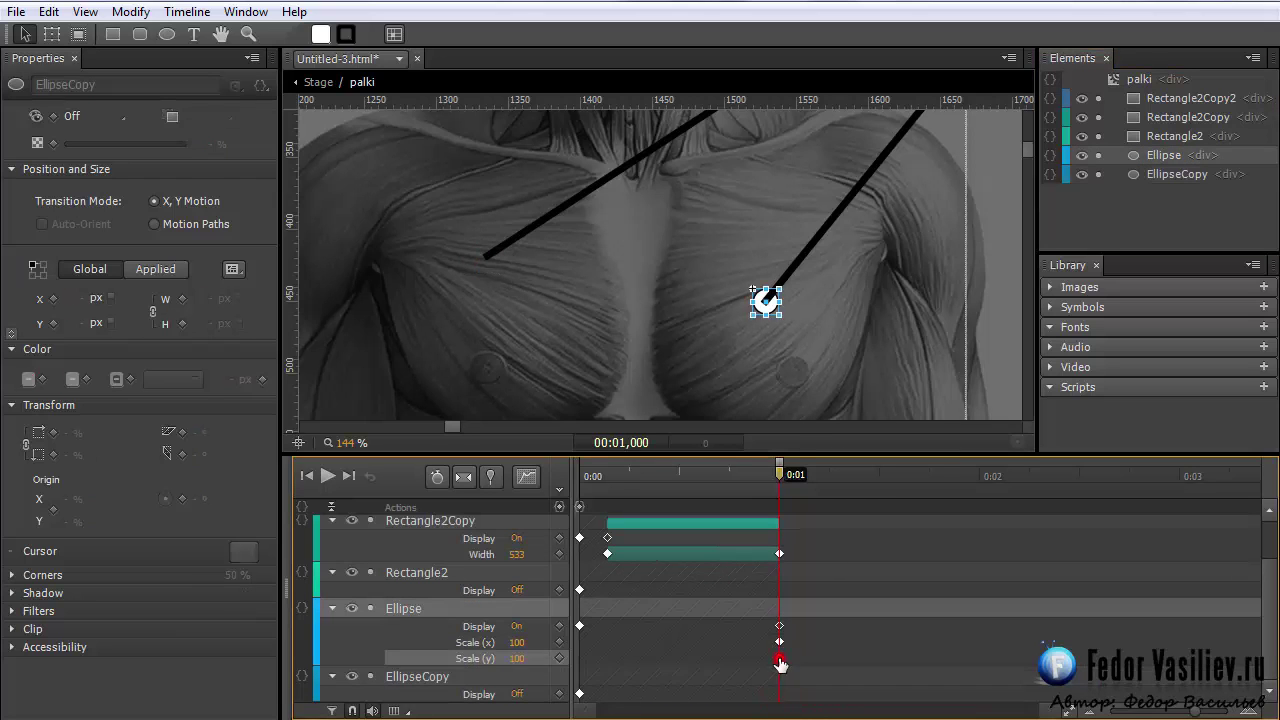
pyautogui.click(779, 643)
pyautogui.press('Delete')
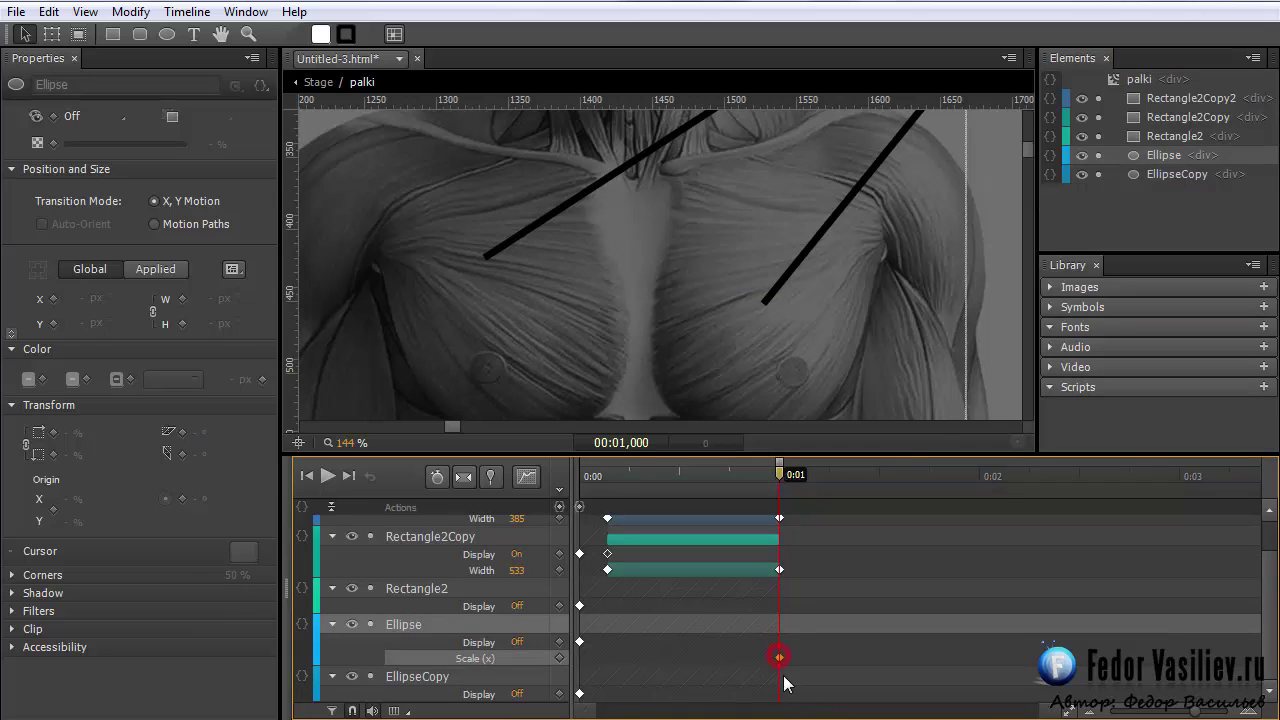
pyautogui.scroll(1, 780, 670)
# Turn on the display of both ellipses at 1 second and set their scale to 0%
pyautogui.keyDown('shift'); pyautogui.click(1163, 177); pyautogui.keyUp('shift')
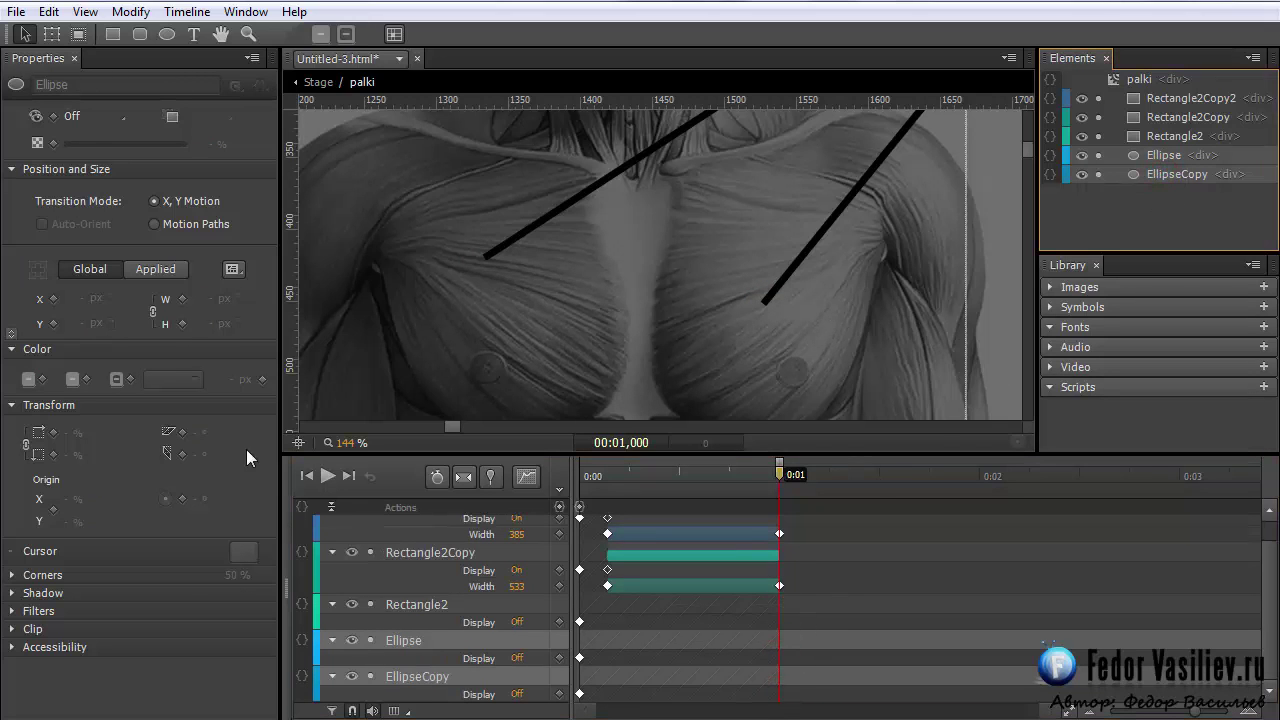
pyautogui.click(84, 116)
pyautogui.click(108, 170)
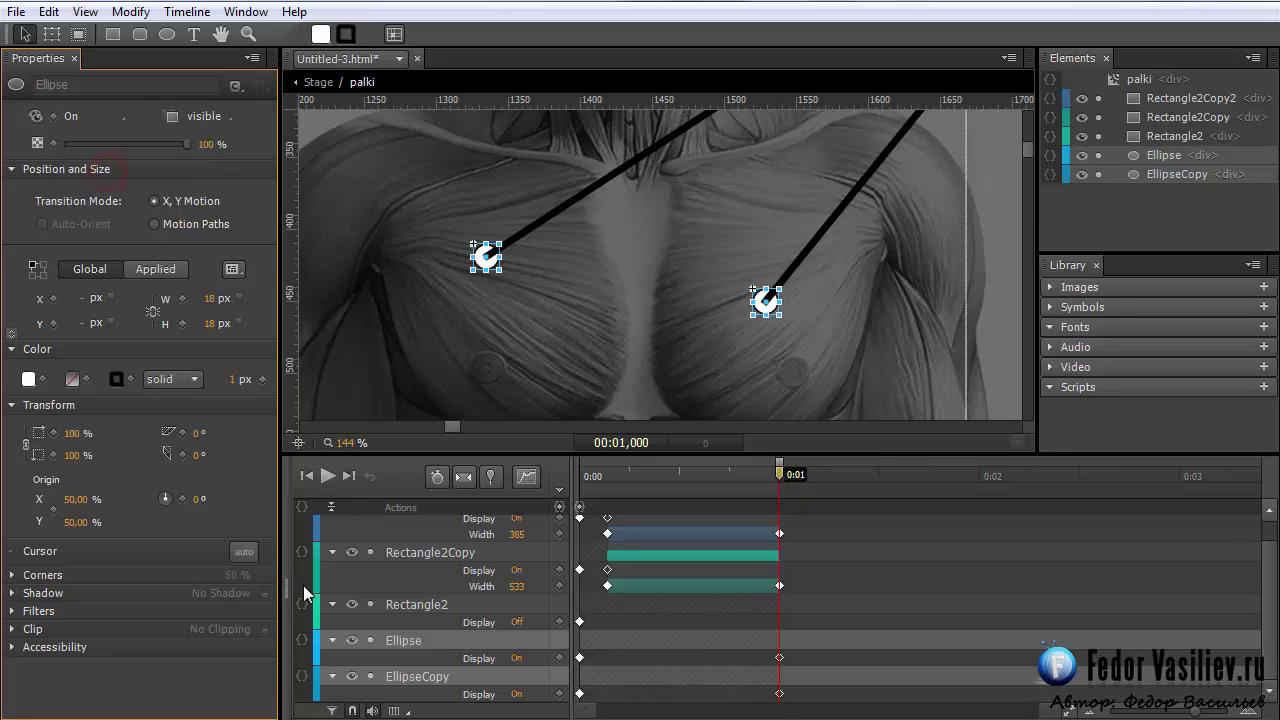
pyautogui.click(72, 433)
pyautogui.write('0')
pyautogui.press('Return')
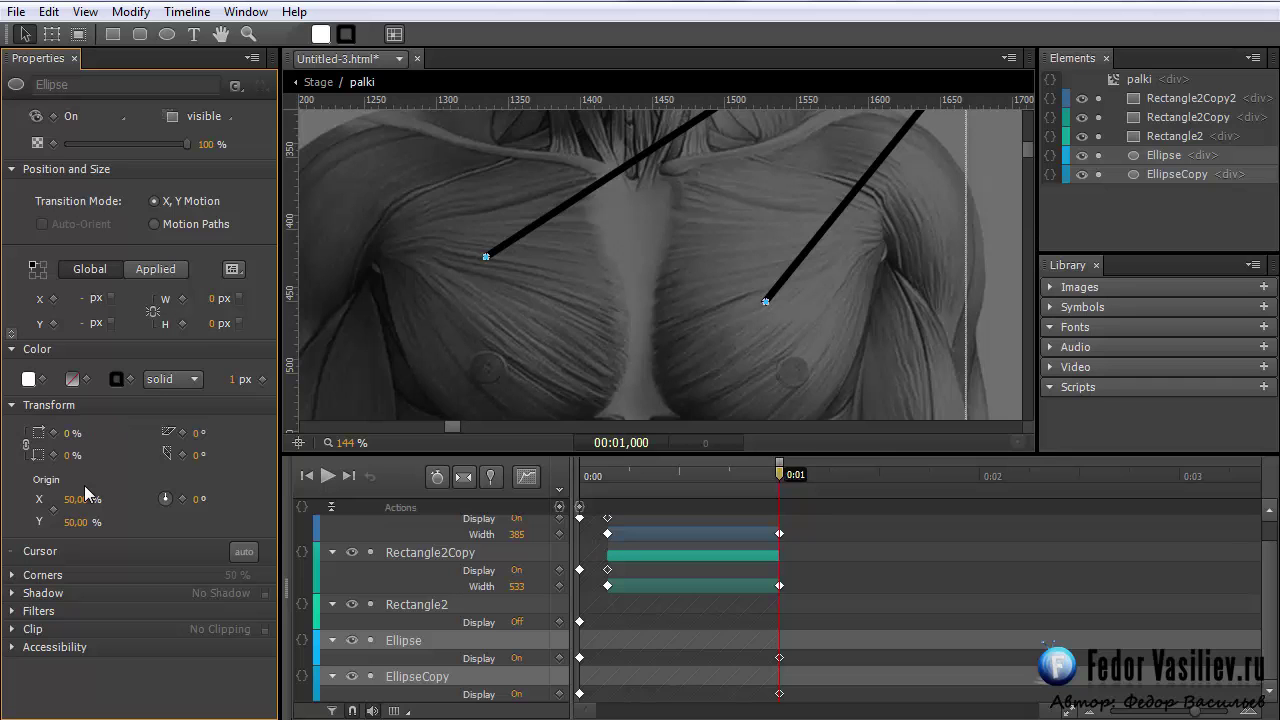
# Re-enable auto-keyframing and auto-transitions, then animate both ellipses to 100% scale between 1 and 1.5 seconds and preview the result
pyautogui.click(437, 477)
pyautogui.click(463, 477)
pyautogui.click(528, 478)
pyautogui.moveTo(783, 491); pyautogui.dragTo(879, 501)
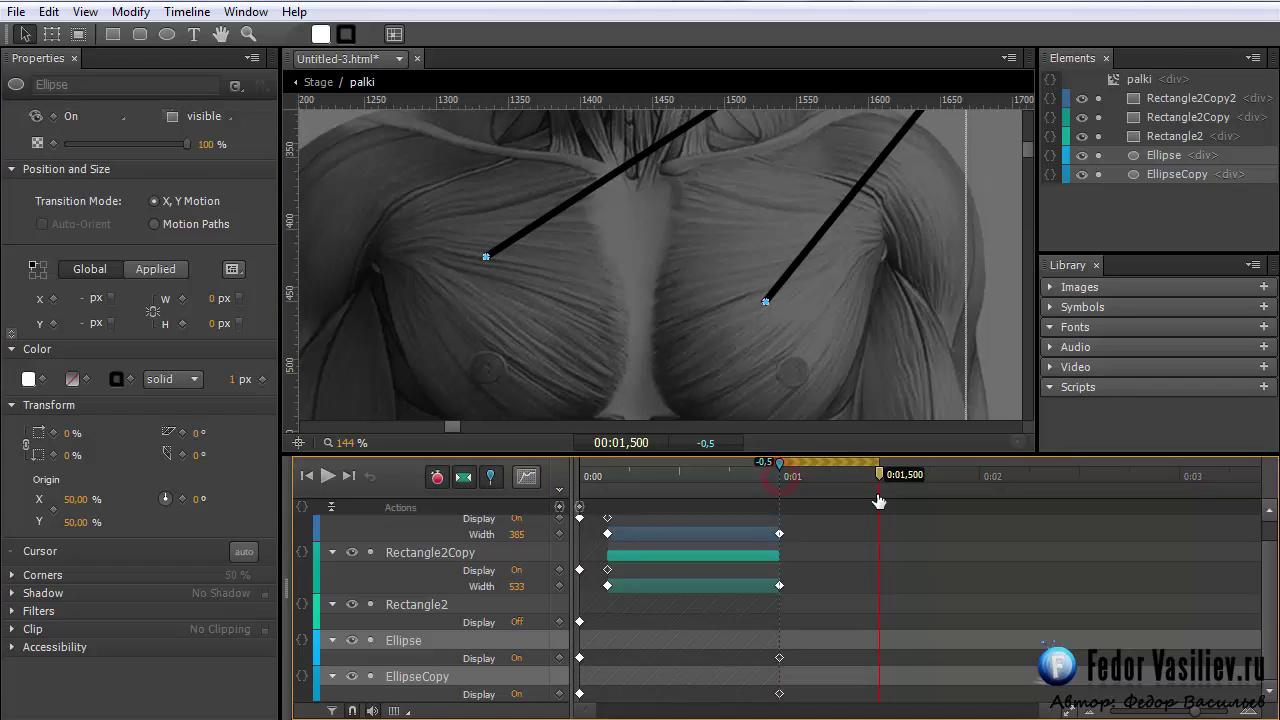
pyautogui.click(73, 436)
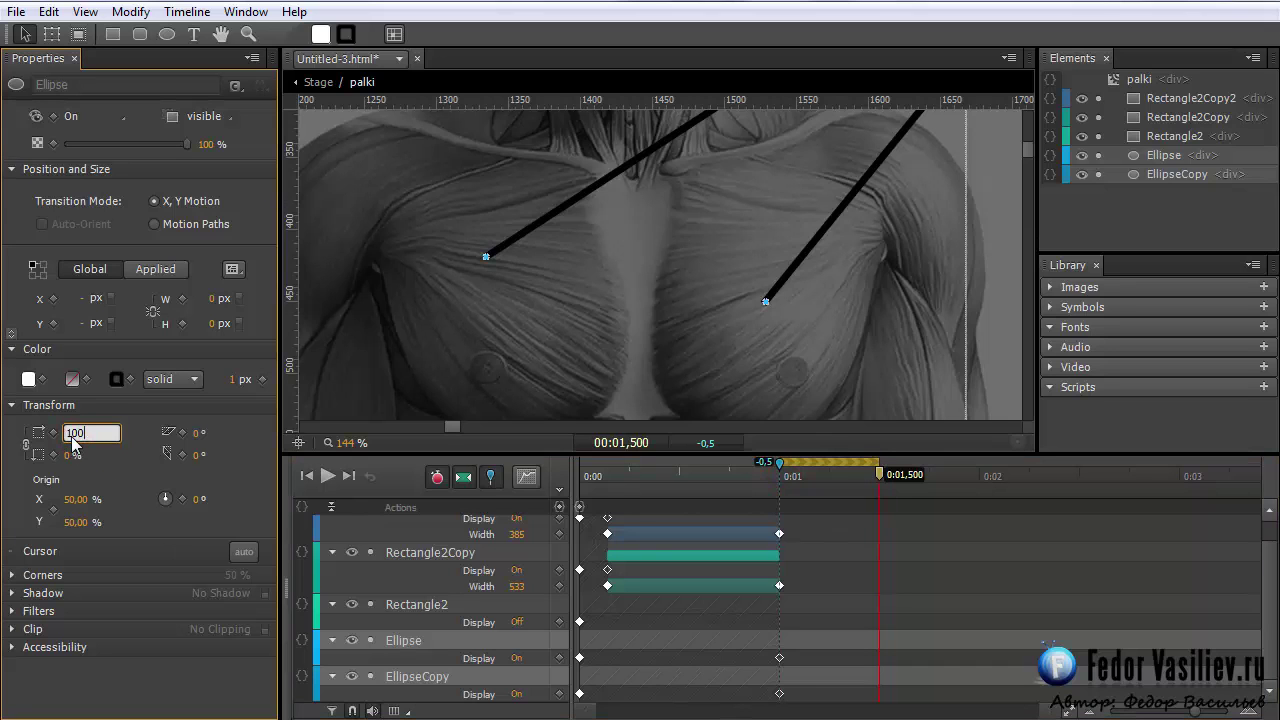
pyautogui.press('Return')
pyautogui.click(490, 476)
pyautogui.click(592, 482)
pyautogui.moveTo(598, 485); pyautogui.dragTo(887, 529)
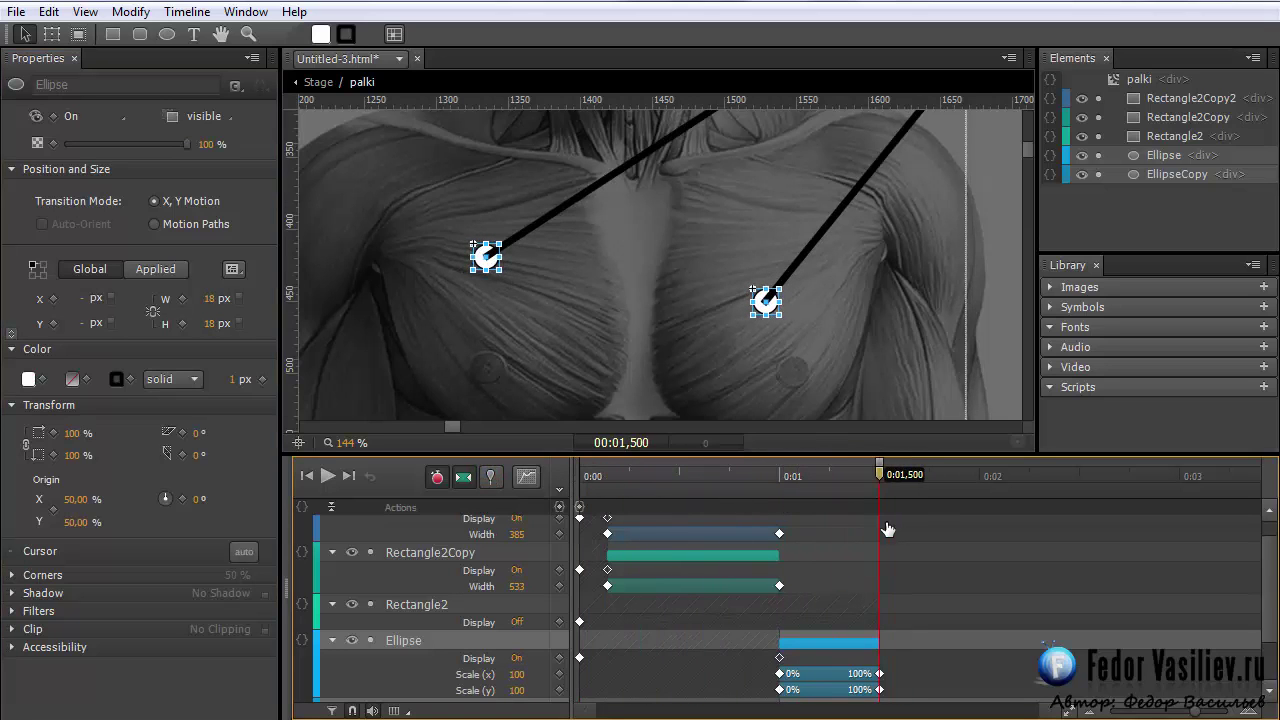
# Turn on the display of Rectangle2 at 1.5 seconds
pyautogui.moveTo(350, 442); pyautogui.dragTo(315, 455)
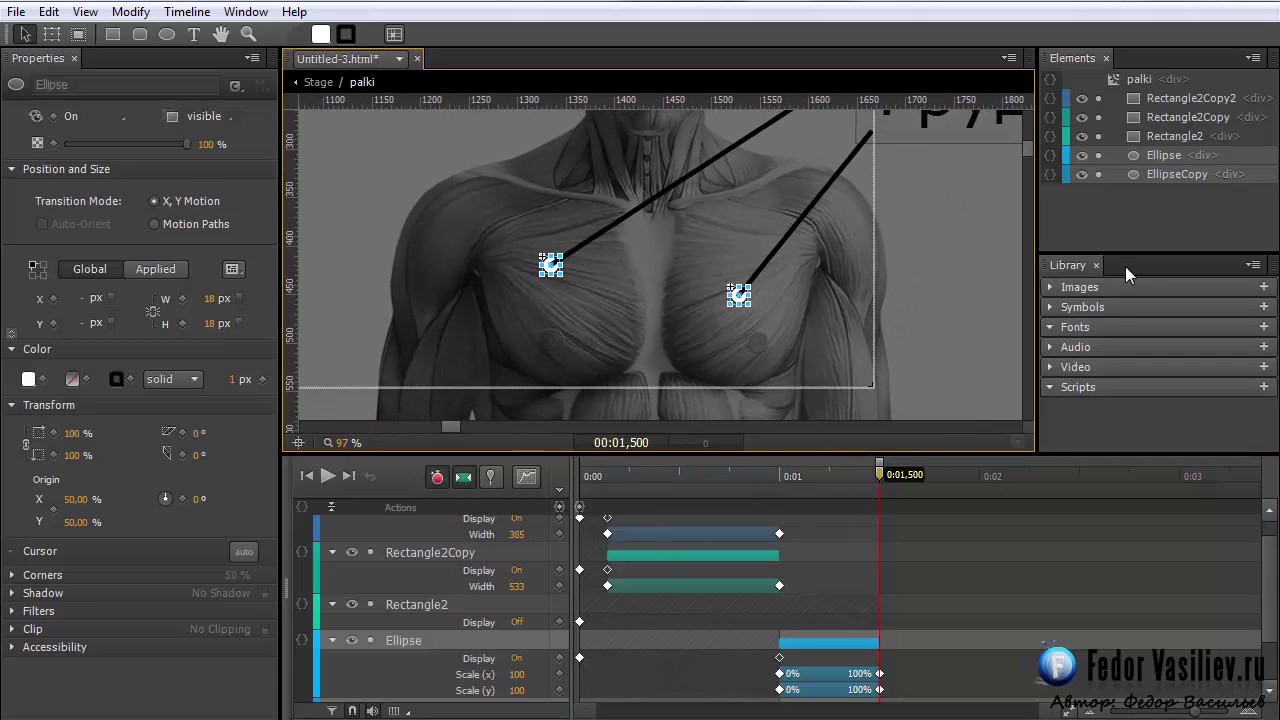
pyautogui.click(1150, 136)
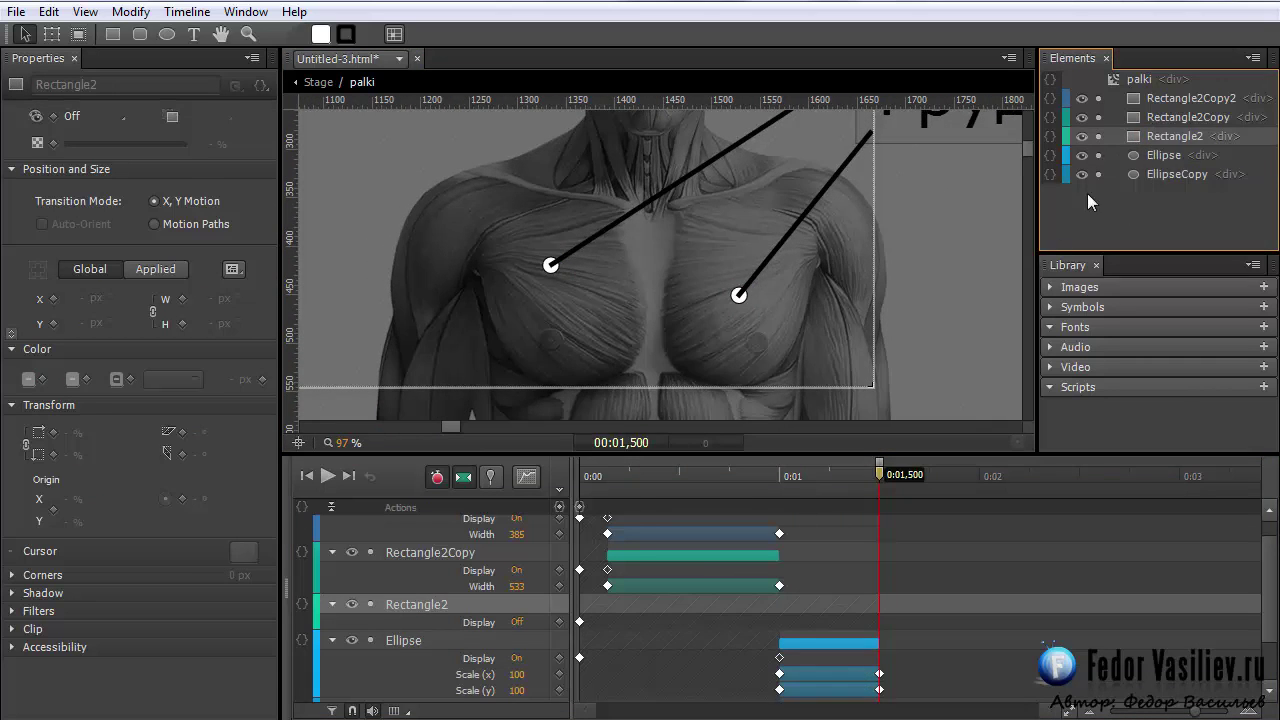
pyautogui.scroll(1, 642, 542)
pyautogui.scroll(-1, 437, 541)
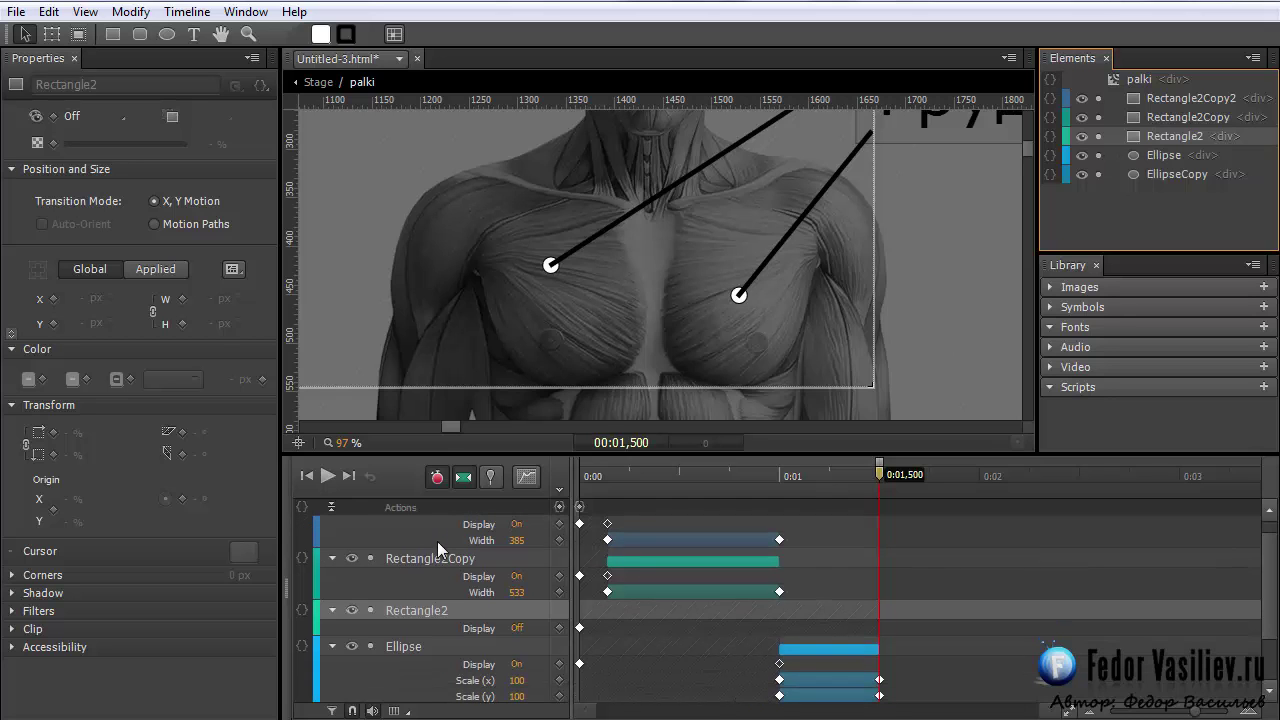
pyautogui.click(470, 628)
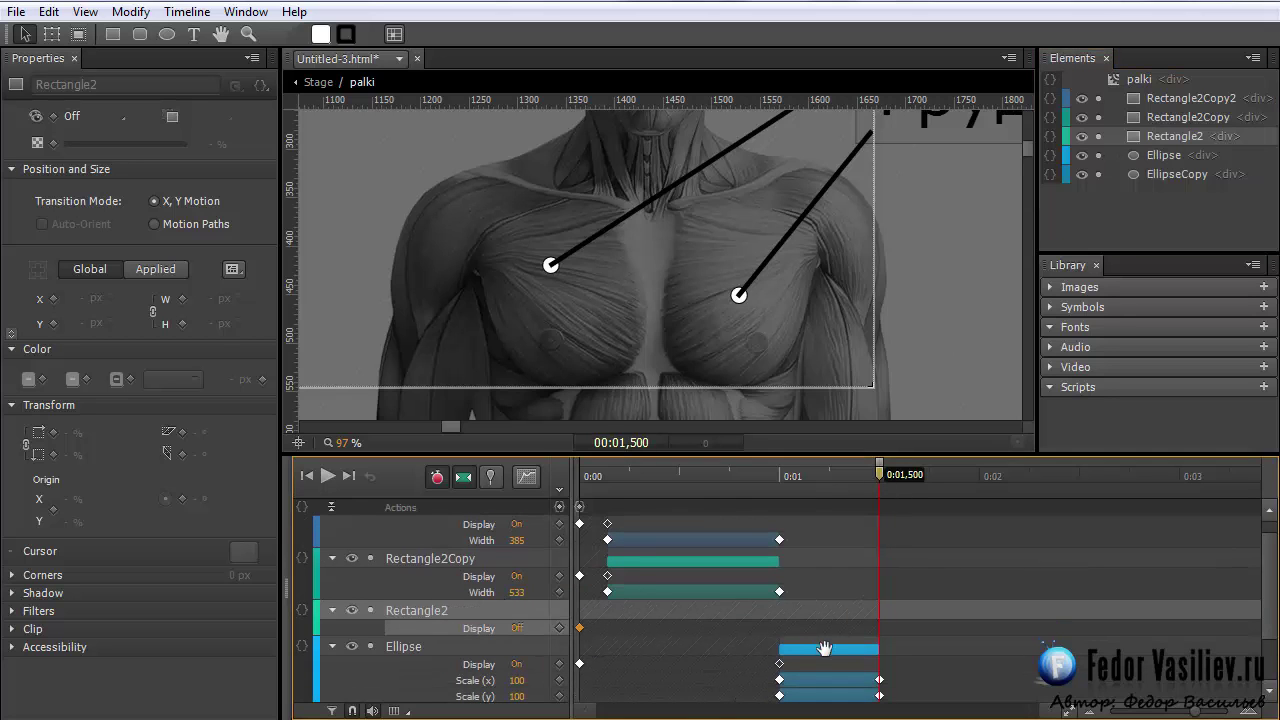
pyautogui.click(110, 118)
pyautogui.click(106, 177)
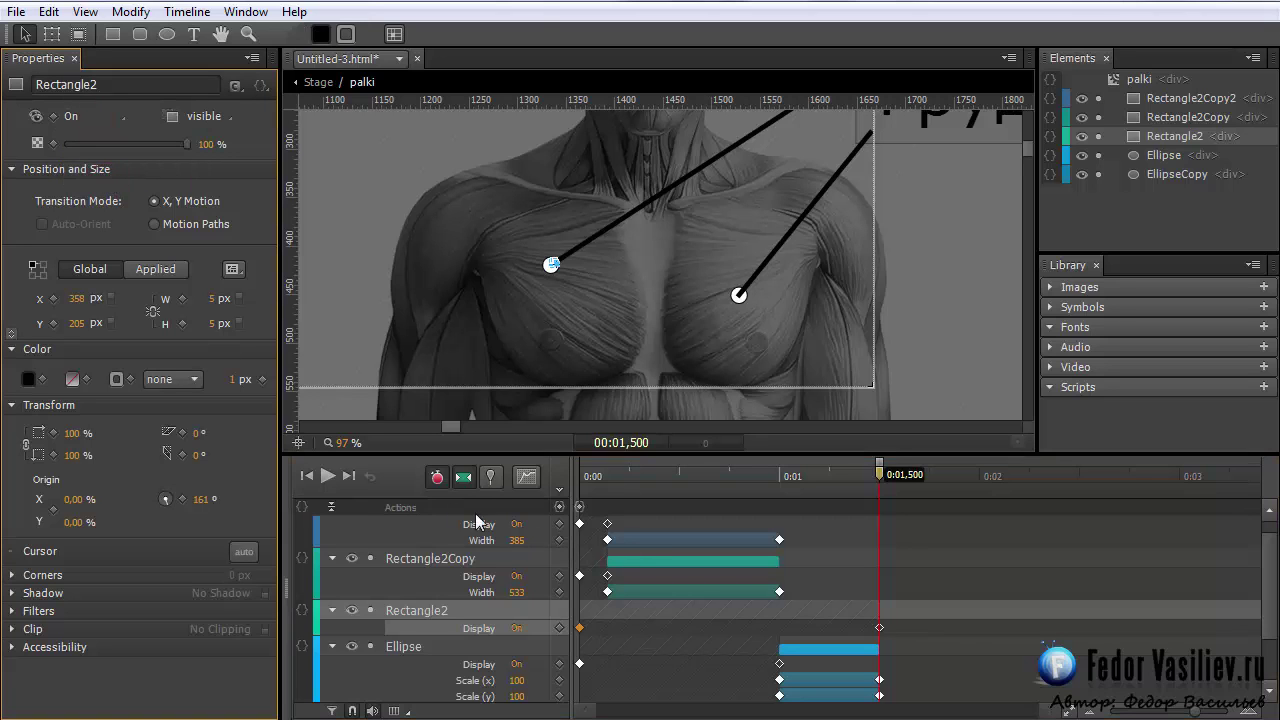
# Using the animation pin, animate Rectangle2's width from 5 to 290 px between 1.5 and 2.39 seconds, and turn the pin off
pyautogui.click(490, 477)
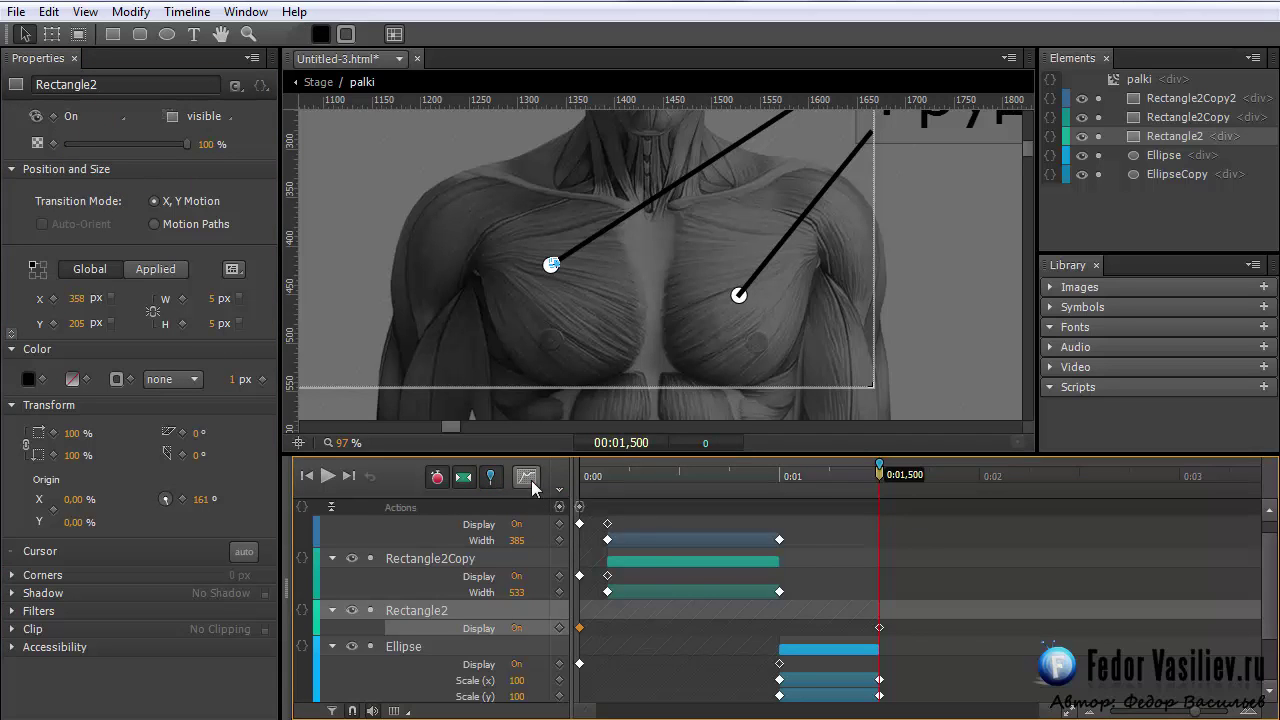
pyautogui.click(527, 477)
pyautogui.click(656, 556)
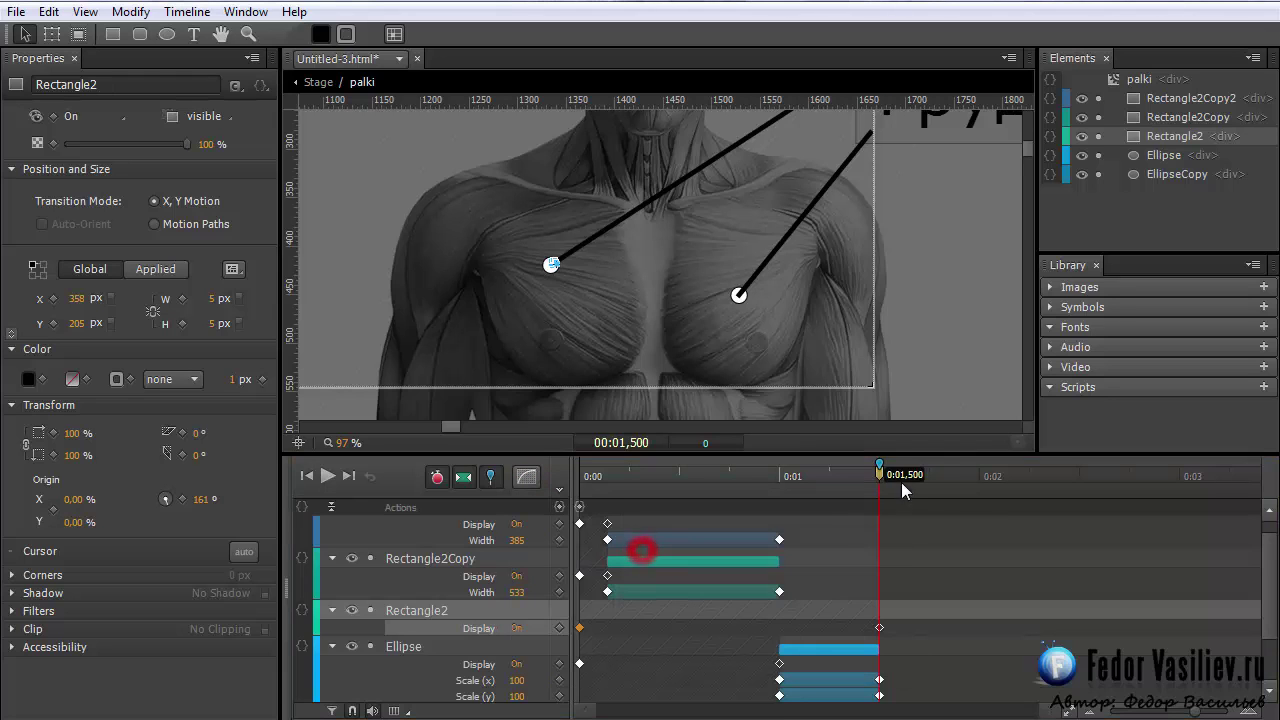
pyautogui.moveTo(879, 484); pyautogui.dragTo(1058, 498)
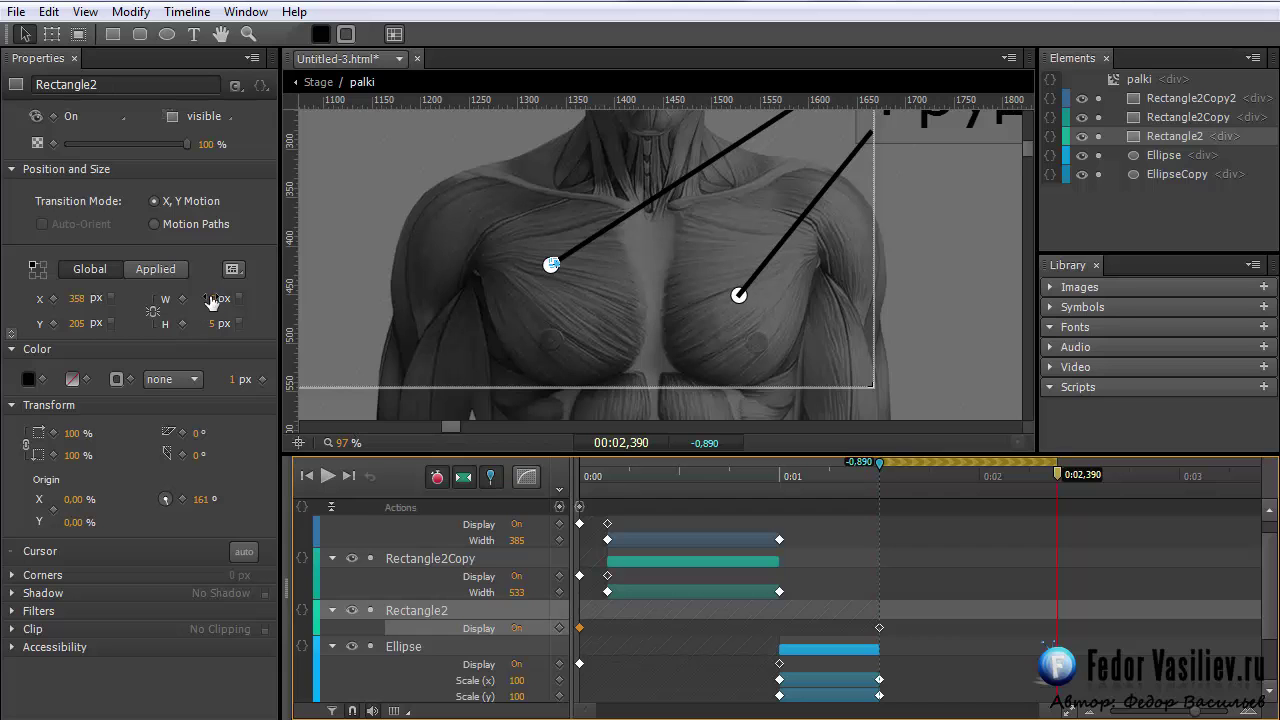
pyautogui.moveTo(212, 300); pyautogui.dragTo(528, 326)
pyautogui.moveTo(456, 423)
pyautogui.mouseDown()
pyautogui.moveTo(441, 429)
pyautogui.moveTo(455, 428)
pyautogui.mouseUp()
pyautogui.click(490, 476)
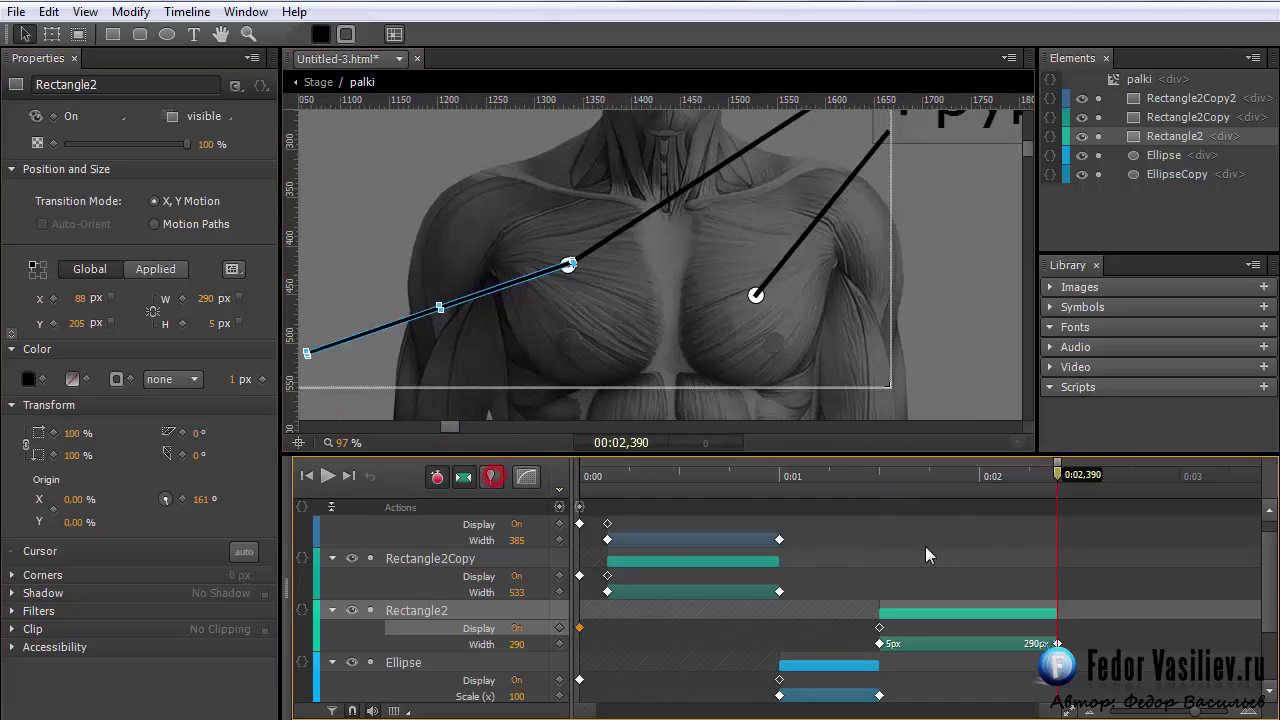
# Insert a trigger at 2.39 seconds in the palki timeline with a Stop action targeting palki
pyautogui.click(558, 507)
pyautogui.moveTo(484, 190); pyautogui.dragTo(592, 31)
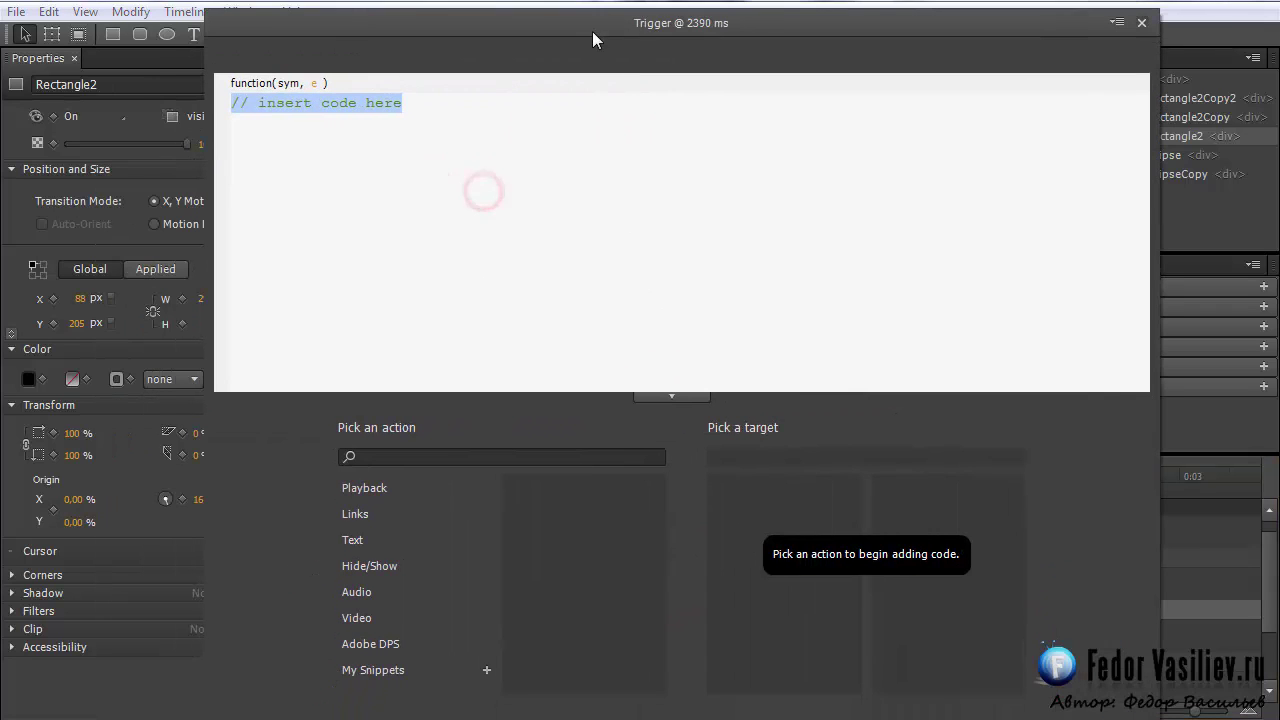
pyautogui.click(352, 489)
pyautogui.click(545, 544)
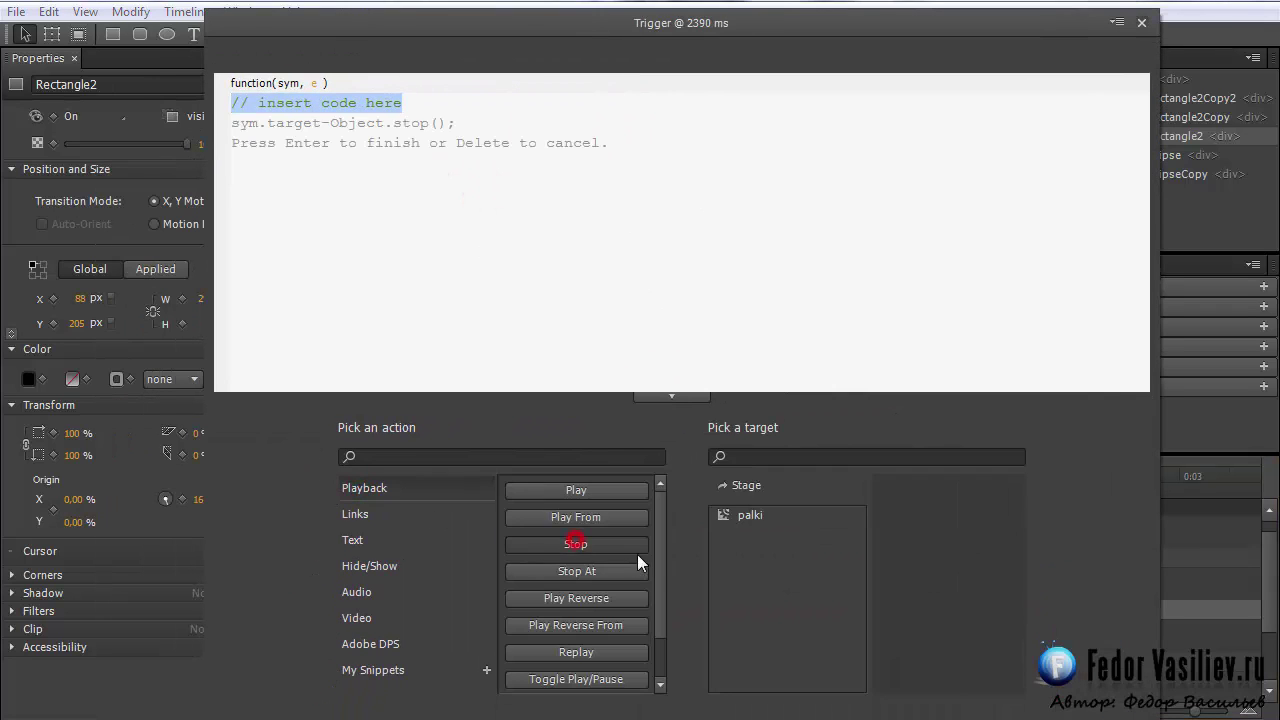
pyautogui.click(733, 517)
pyautogui.click(1141, 23)
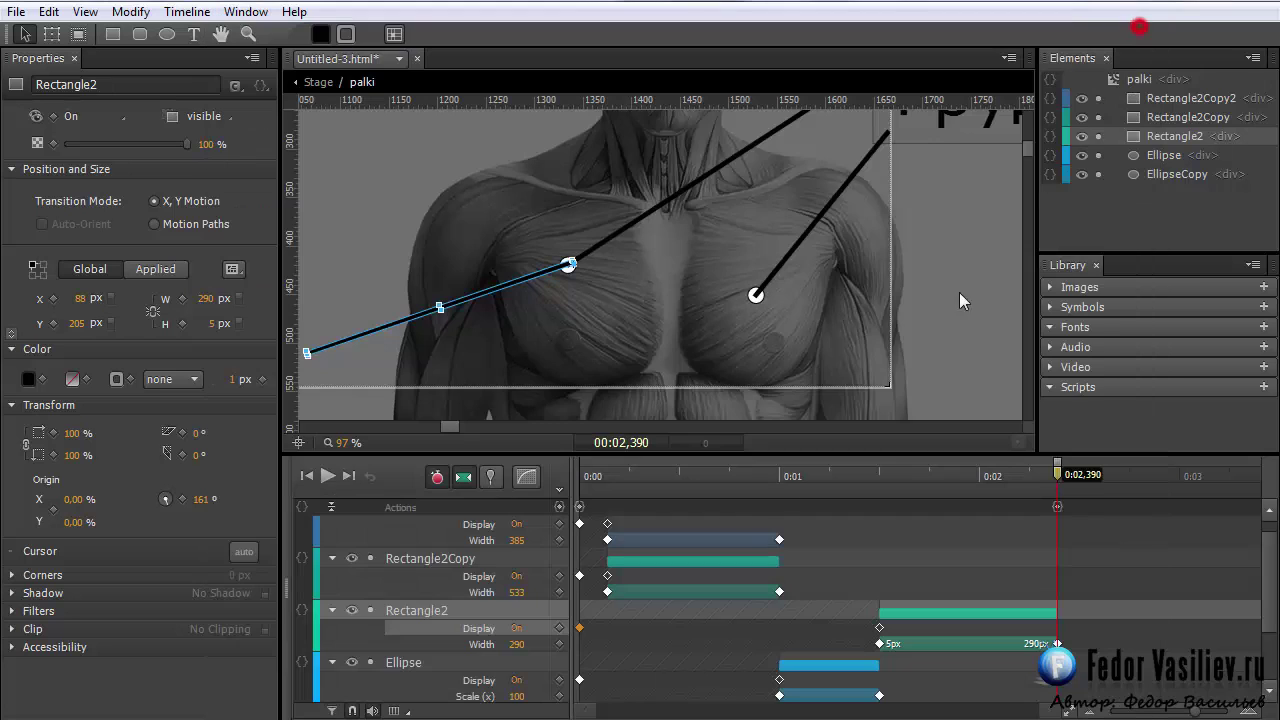
# Play the palki animation from the beginning with the whole front figure and label in view
pyautogui.click(663, 474)
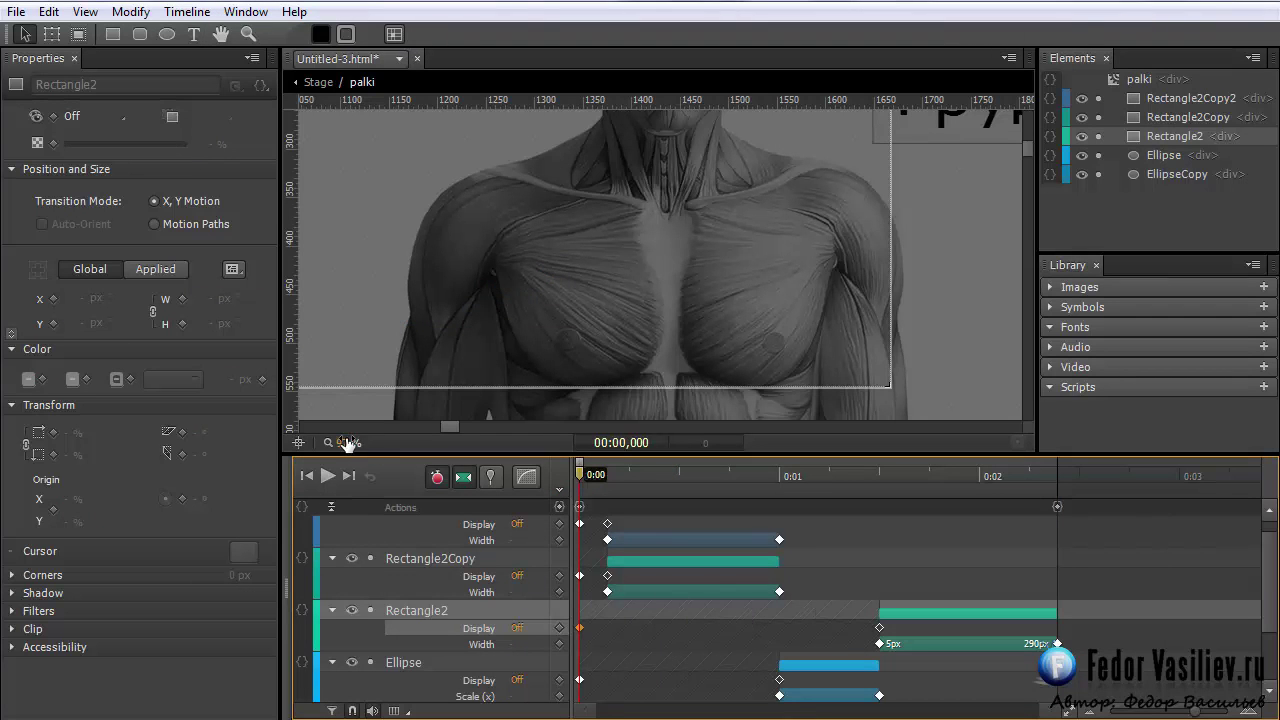
pyautogui.moveTo(347, 443); pyautogui.dragTo(320, 443)
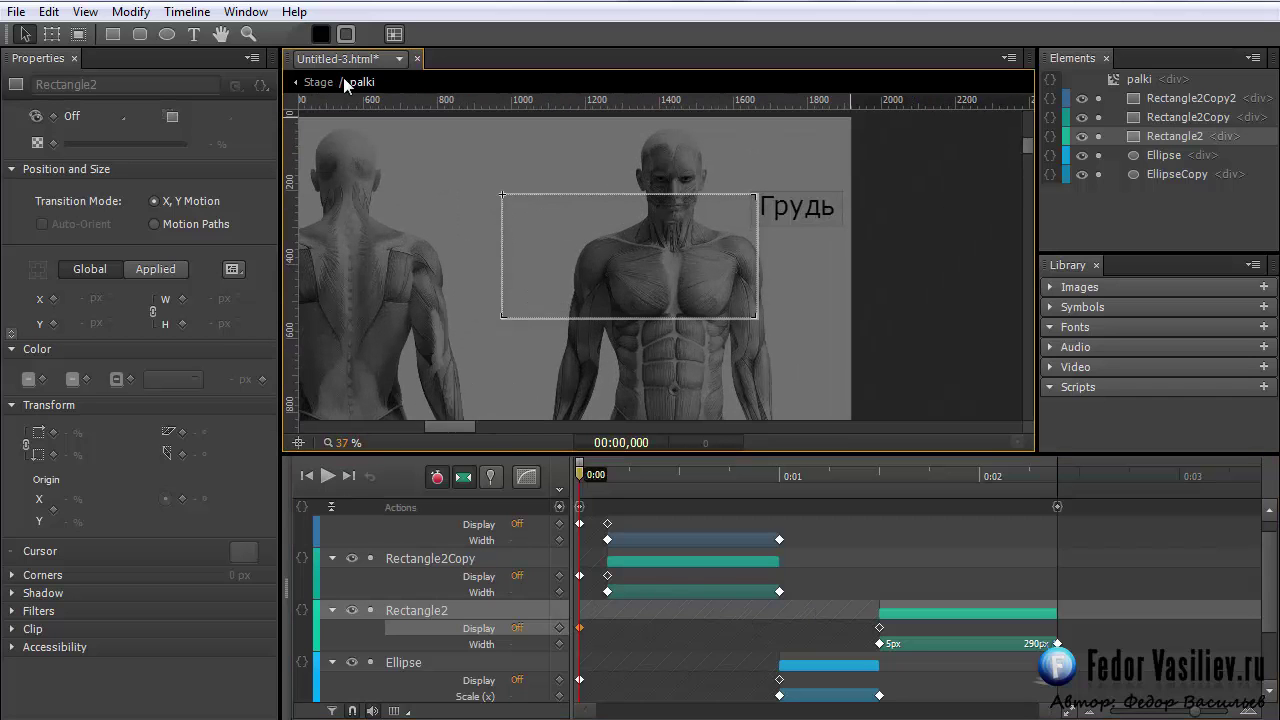
pyautogui.click(327, 476)
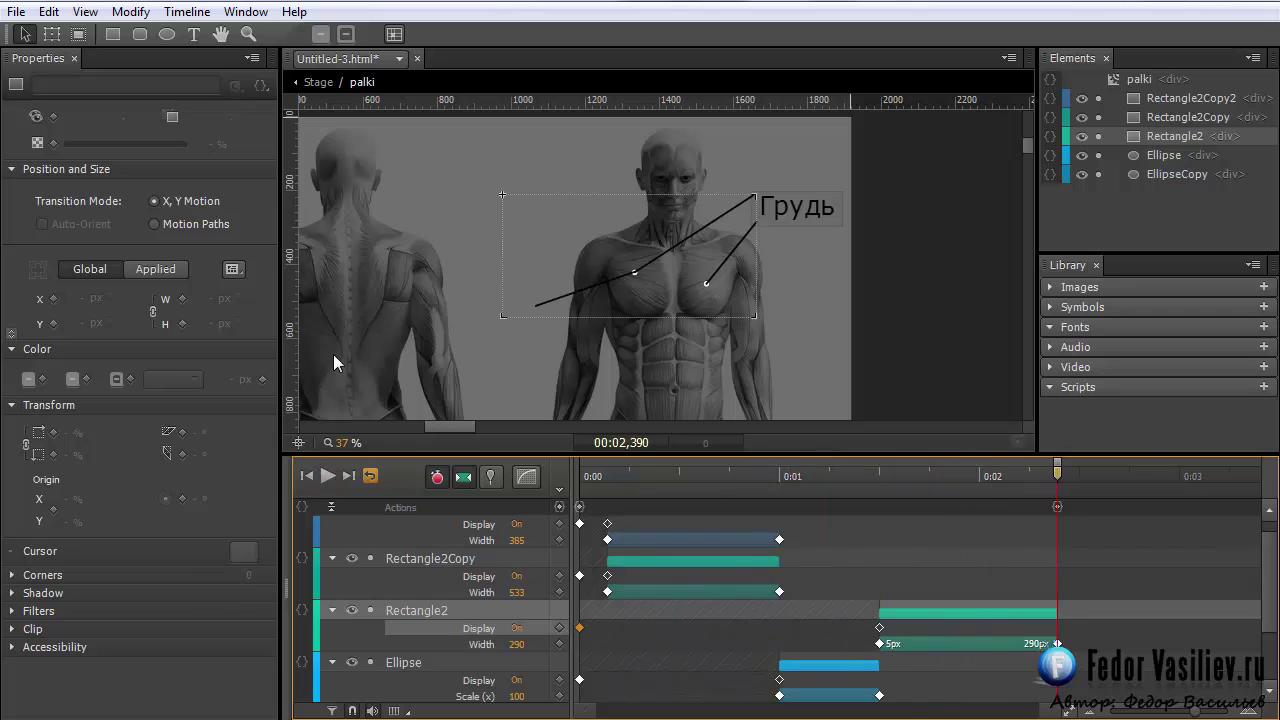
# Insert a label named 5 at 0.14 seconds in the palki timeline
pyautogui.moveTo(1057, 470); pyautogui.dragTo(1029, 470)
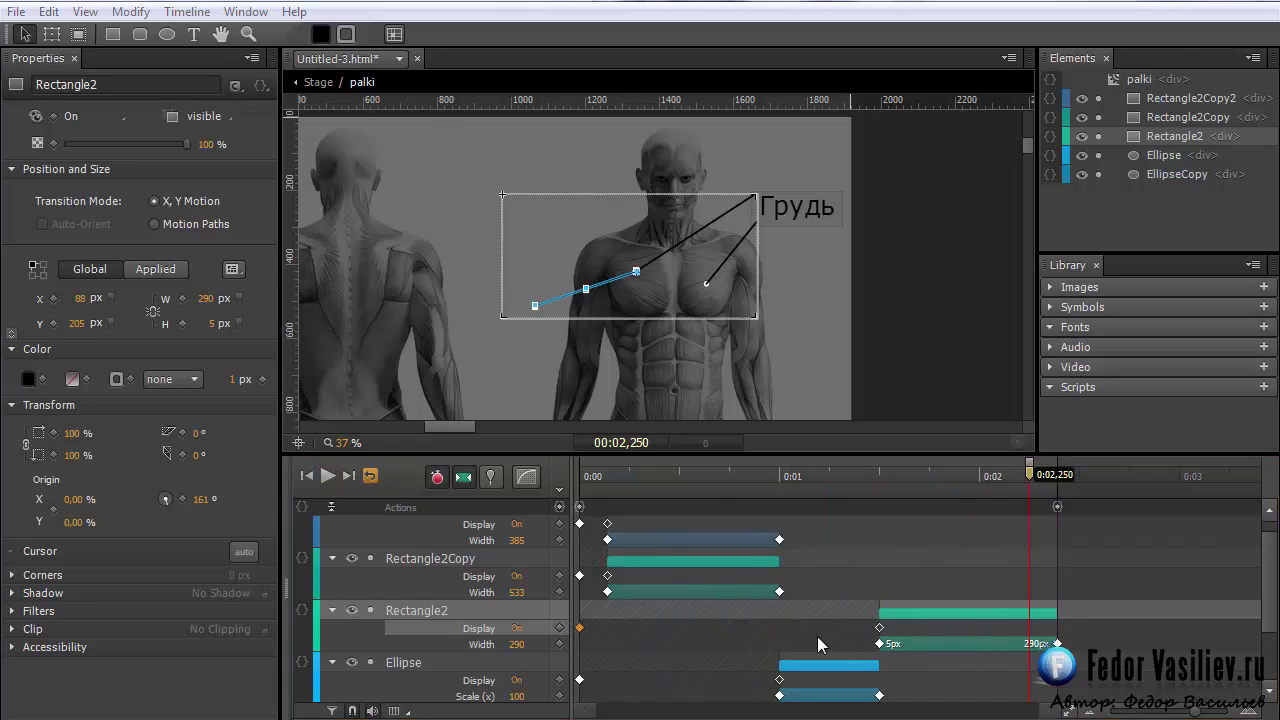
pyautogui.moveTo(636, 478); pyautogui.dragTo(609, 484)
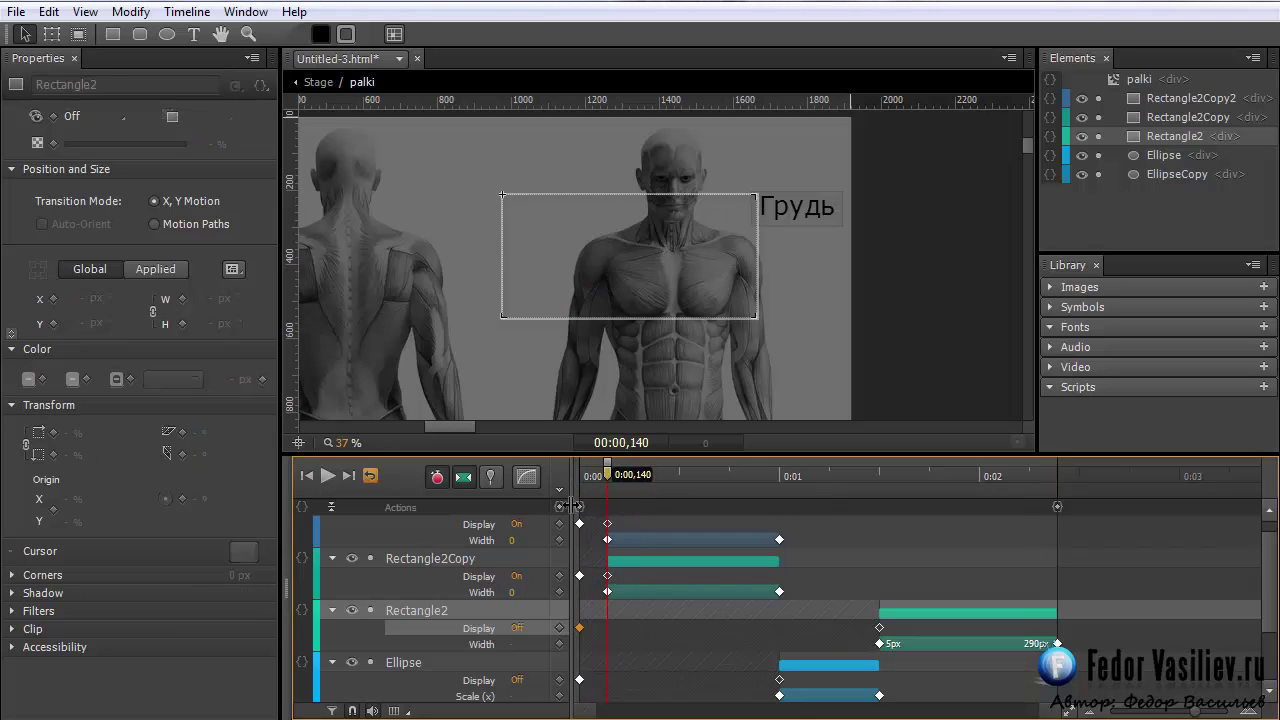
pyautogui.click(560, 490)
pyautogui.write('5')
pyautogui.press('Return')
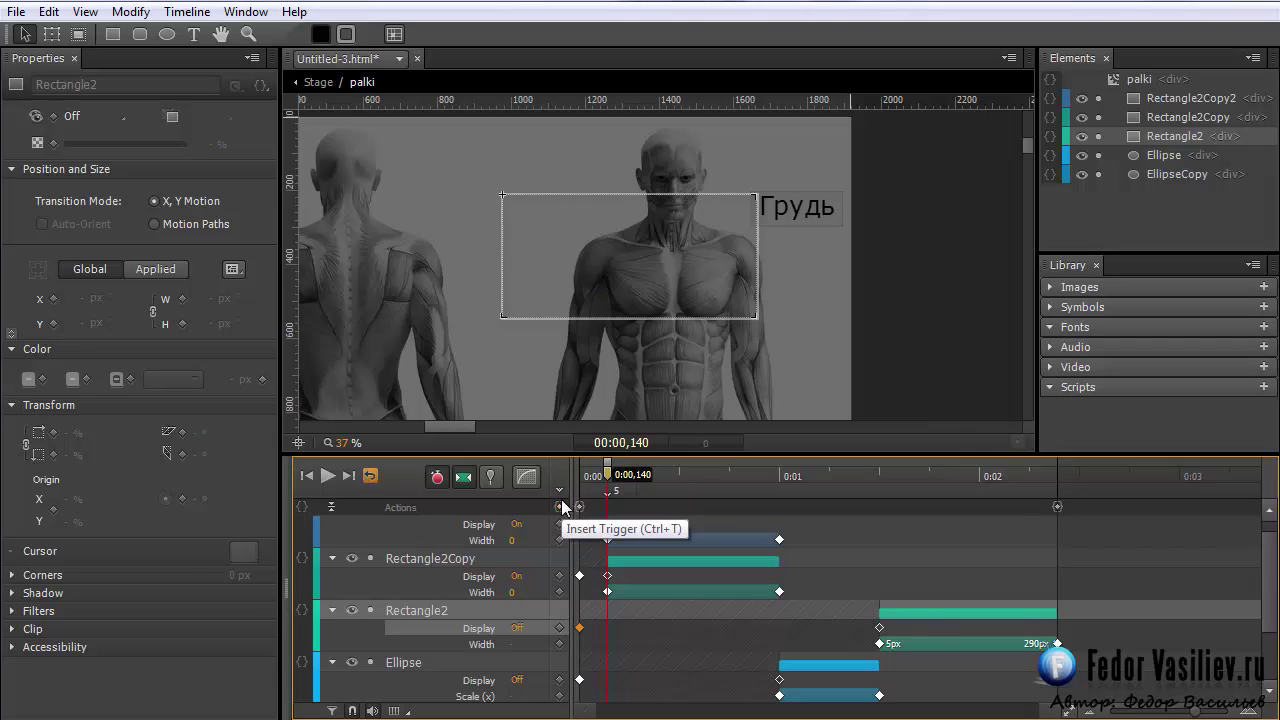
# Return to the Stage and add a Play action targeting palki to the click code of k1, the Грудь button
pyautogui.click(316, 82)
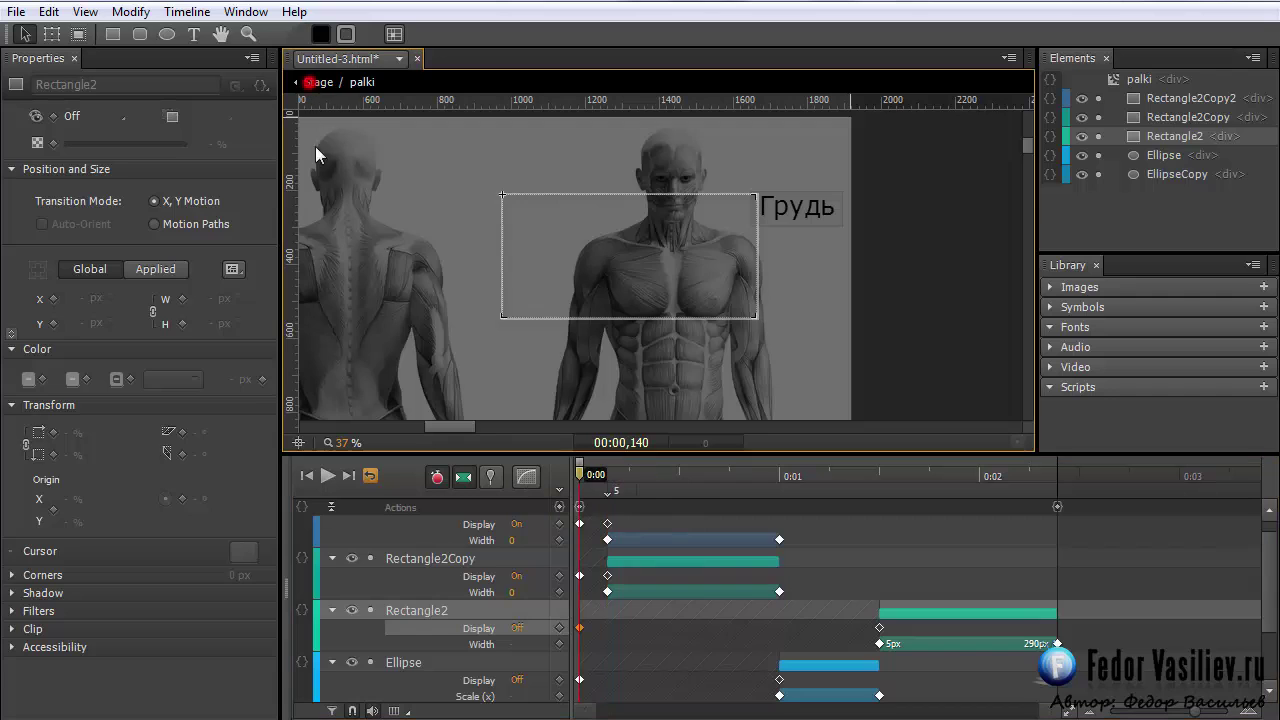
pyautogui.click(590, 294)
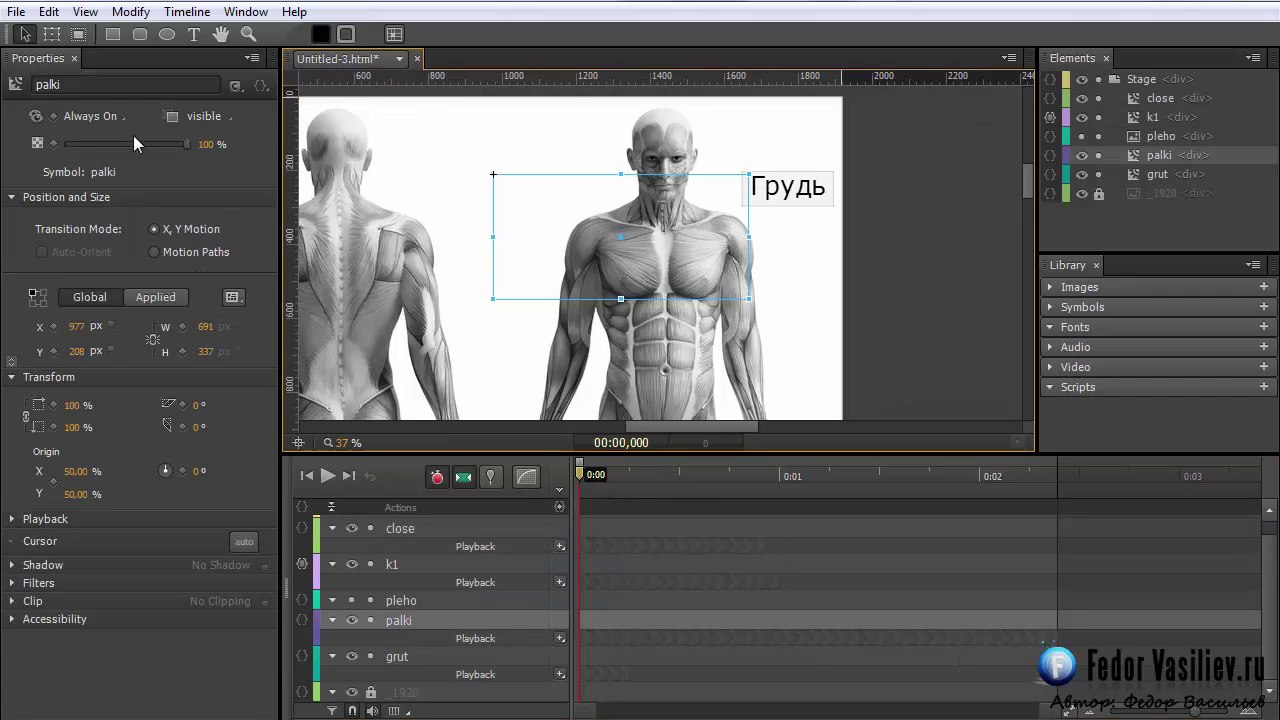
pyautogui.click(800, 189)
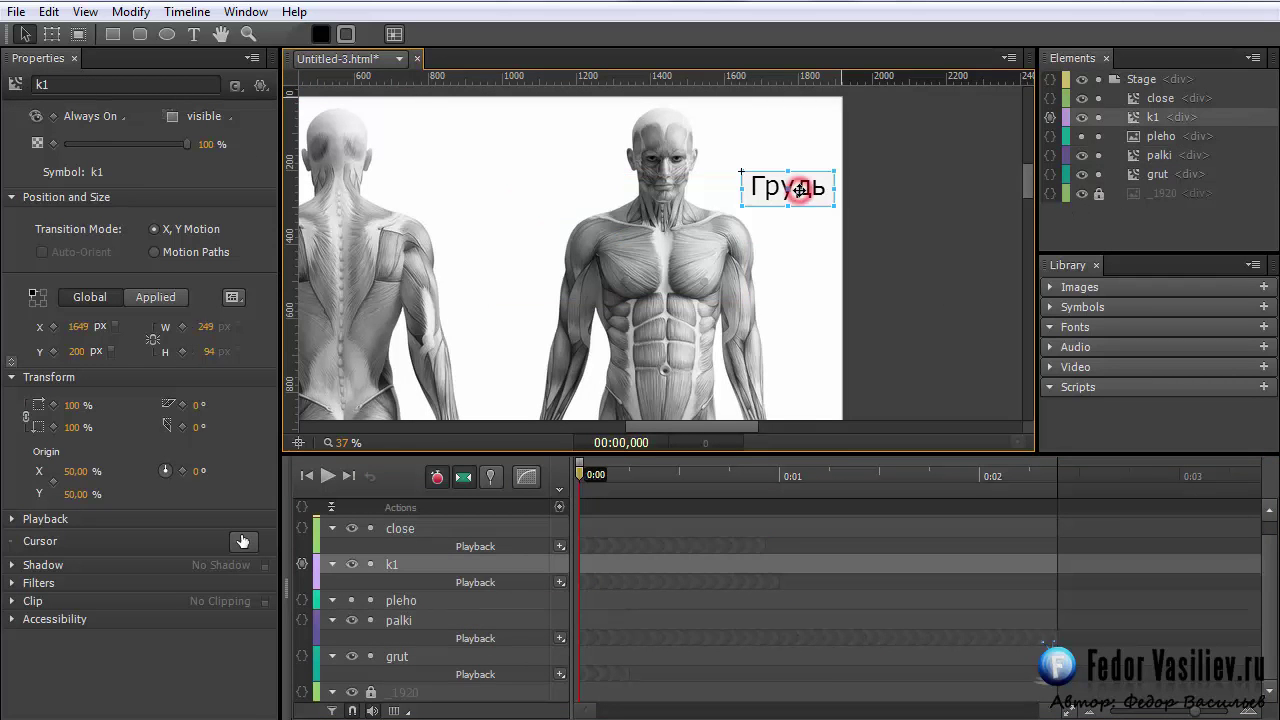
pyautogui.click(1051, 116)
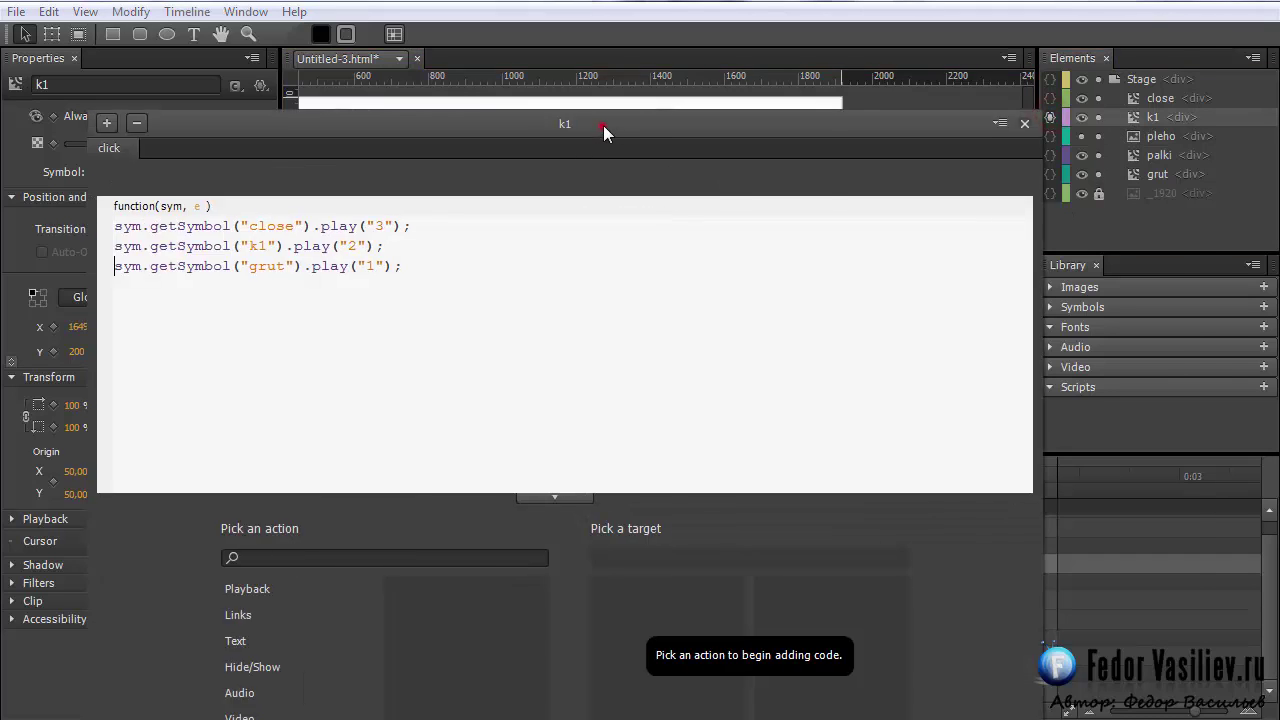
pyautogui.click(603, 126)
pyautogui.click(331, 191)
pyautogui.click(398, 500)
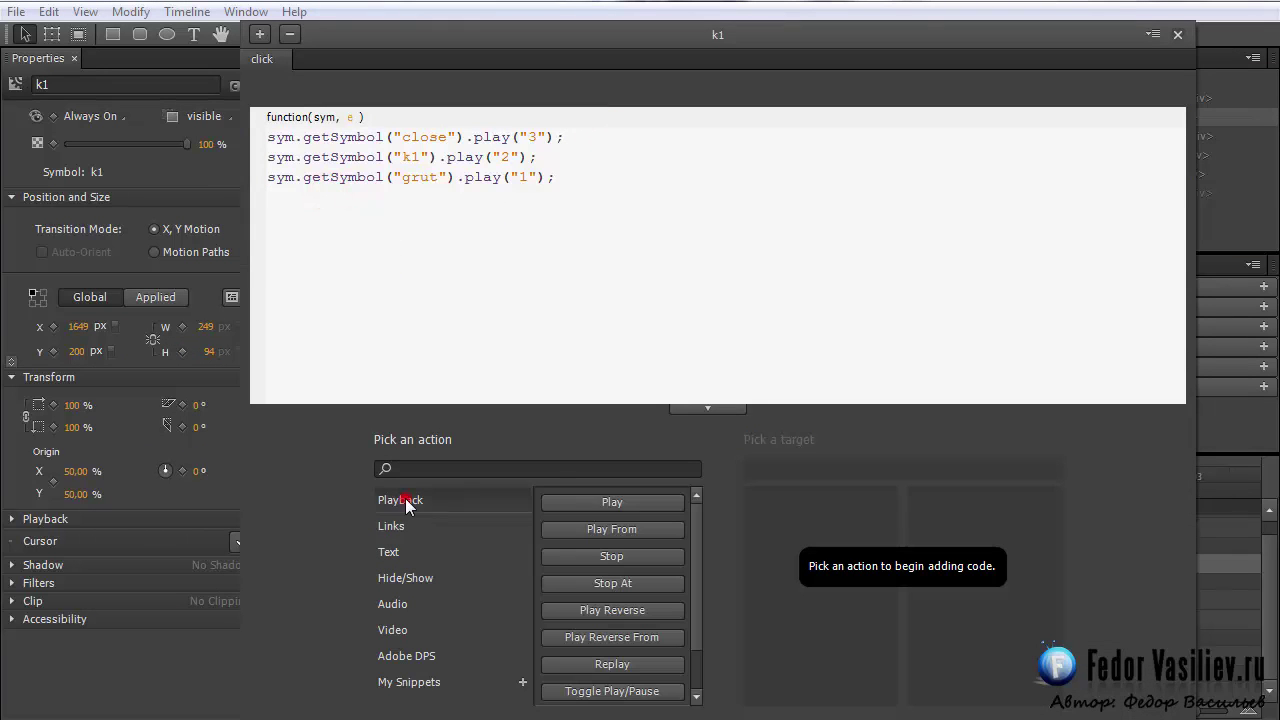
pyautogui.click(576, 508)
pyautogui.click(765, 527)
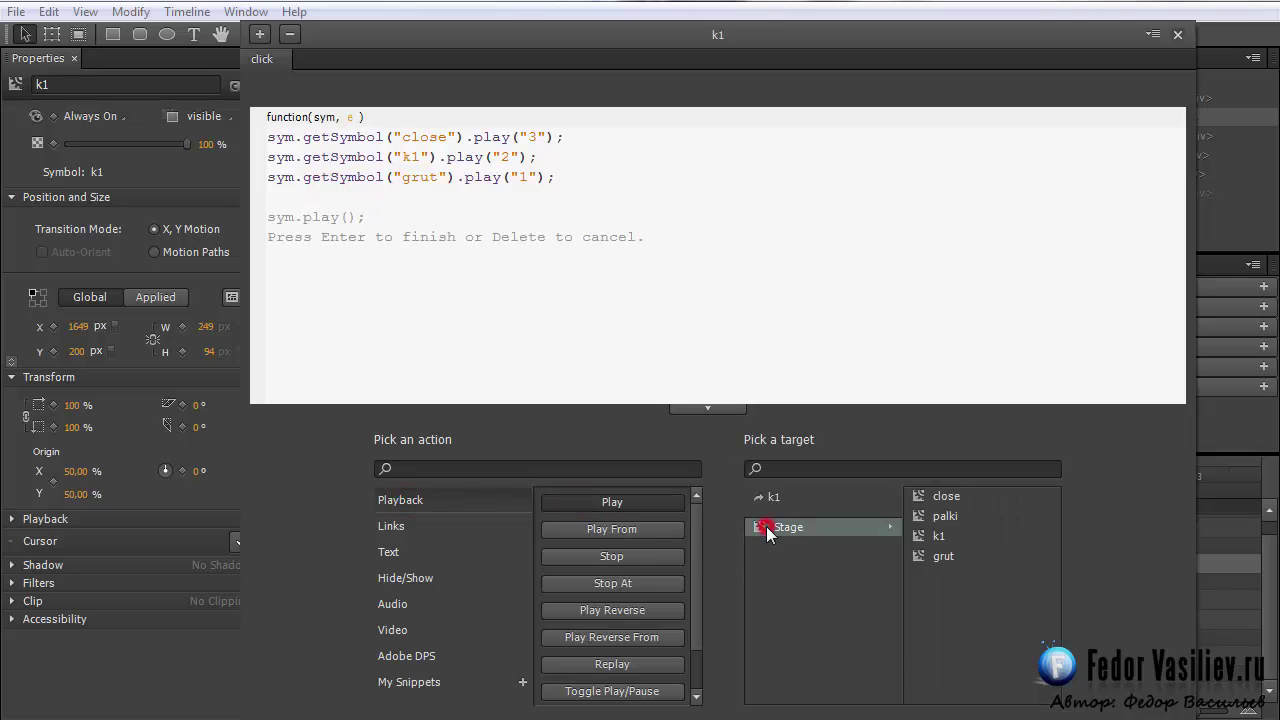
pyautogui.click(927, 518)
pyautogui.click(548, 246)
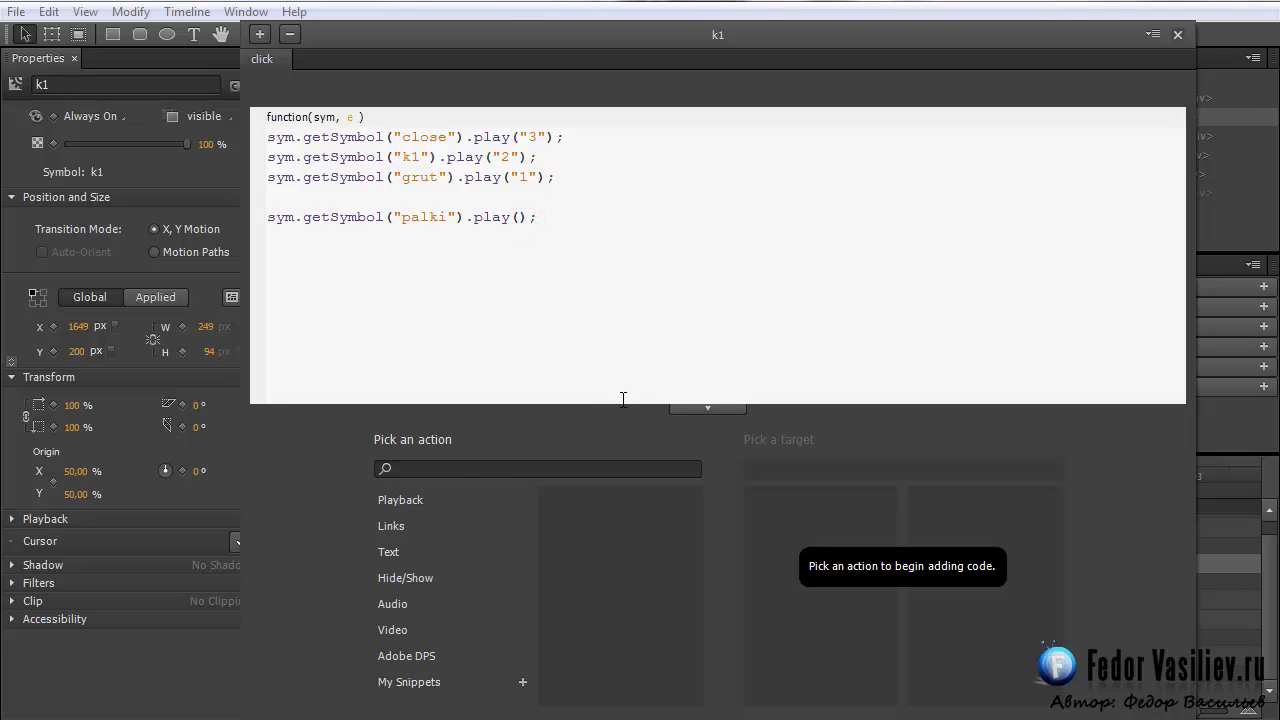
# Make the palki play call start from label "5" and remove the empty line above it in the code
pyautogui.doubleClick(533, 216)
pyautogui.write('5')
pyautogui.click(269, 216)
pyautogui.press('BackSpace')
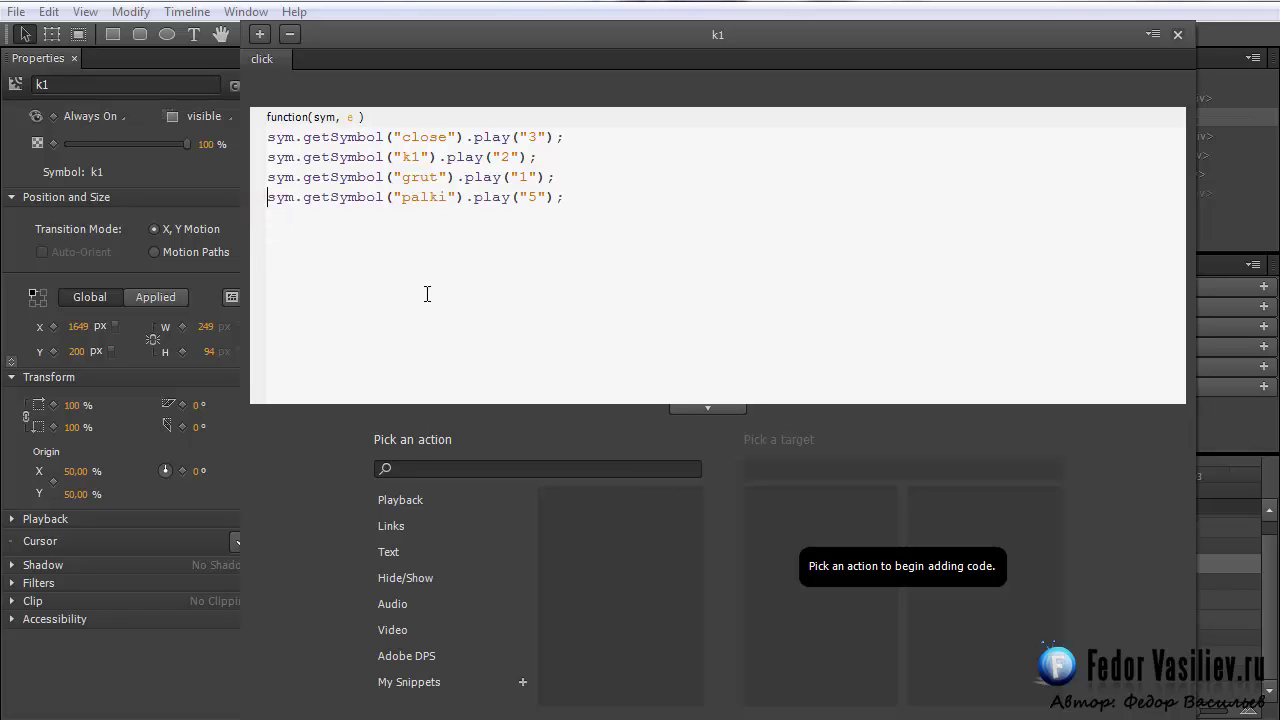
pyautogui.click(1177, 34)
# Preview the composition in the browser and test the Грудь button's callout animation
pyautogui.hotkey('ctrl', 'Return')
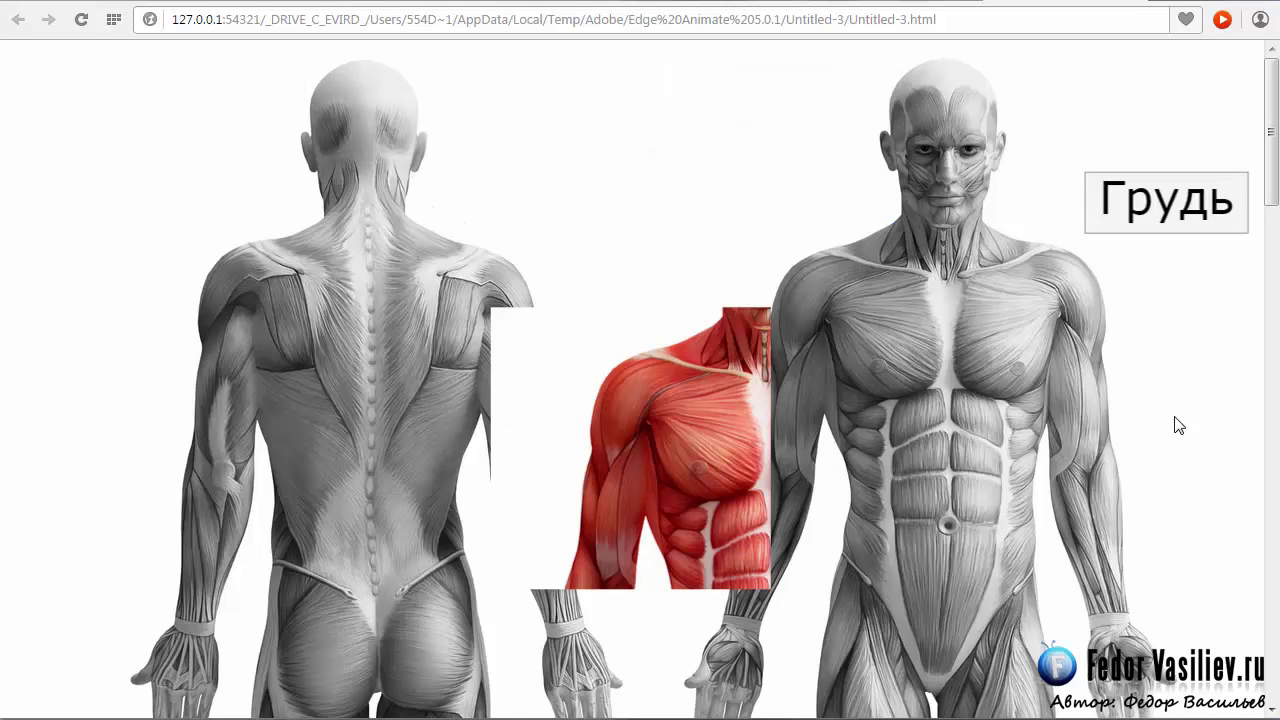
pyautogui.click(1155, 212)
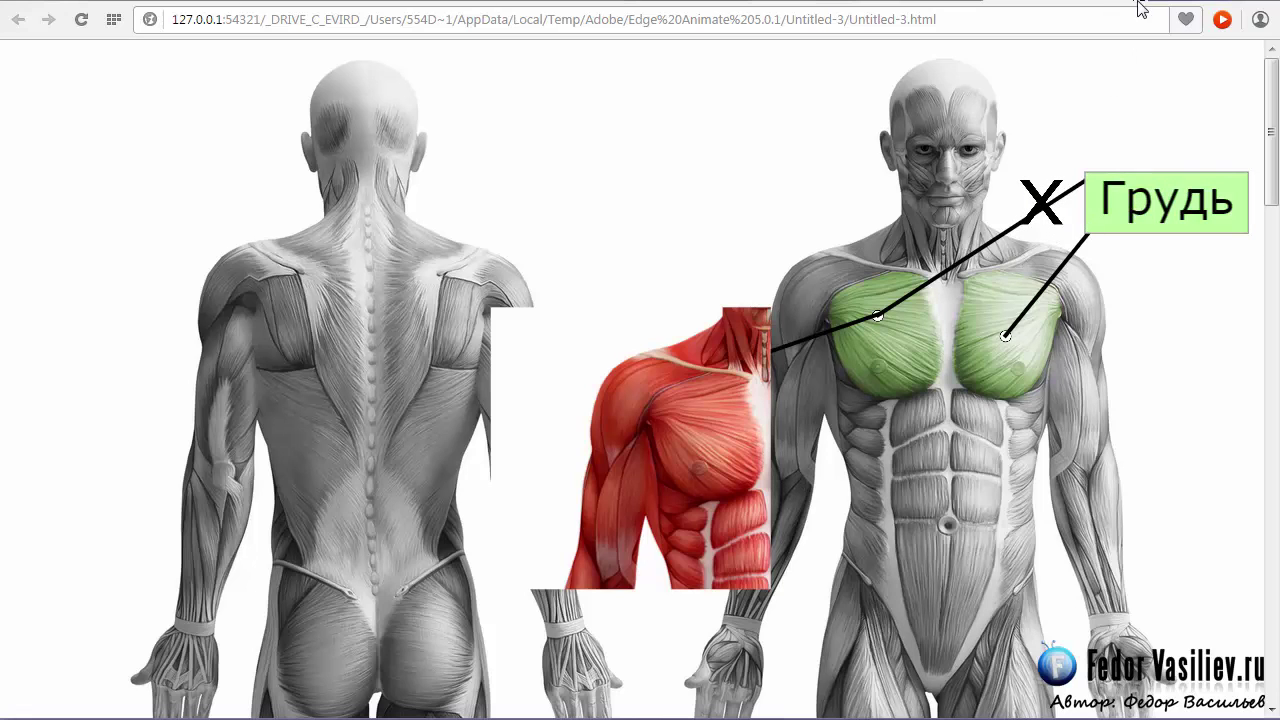
pyautogui.hotkey('alt', 'F4')
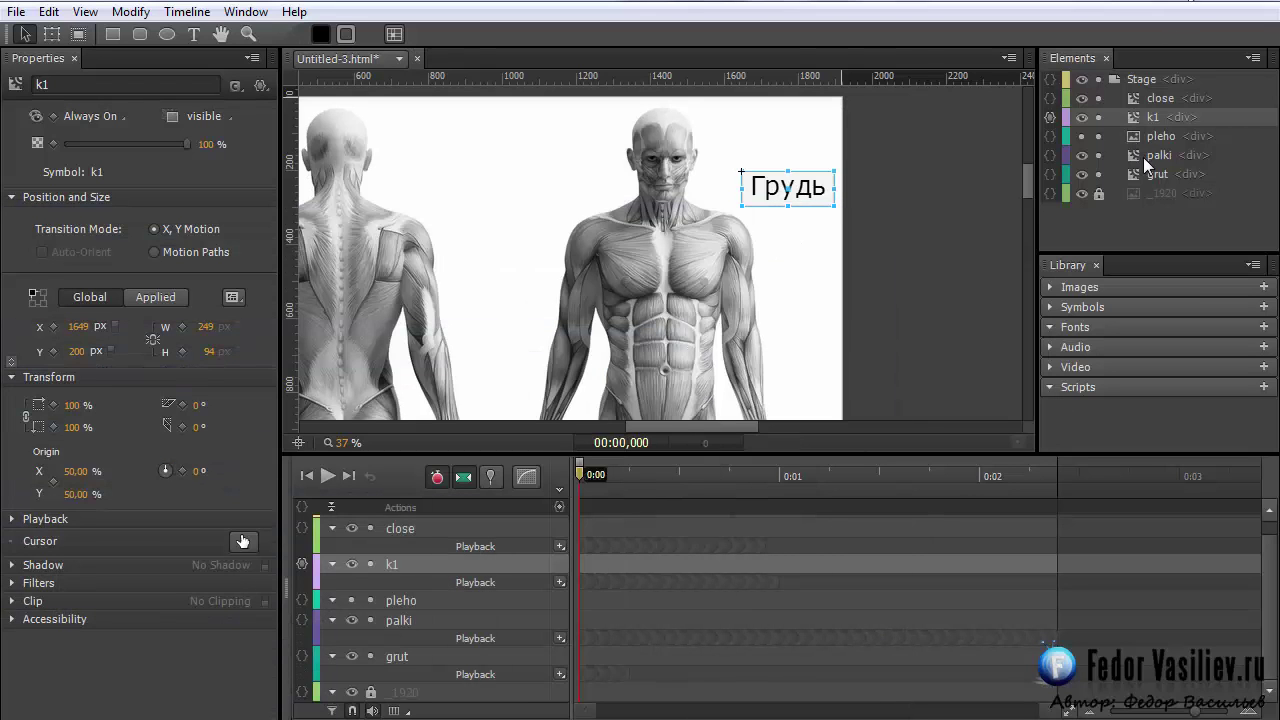
# Move the close symbol above the Грудь button to about X 1655, Y 84, and delete its position keyframes with auto-keyframing and auto-transitions off
pyautogui.click(1159, 98)
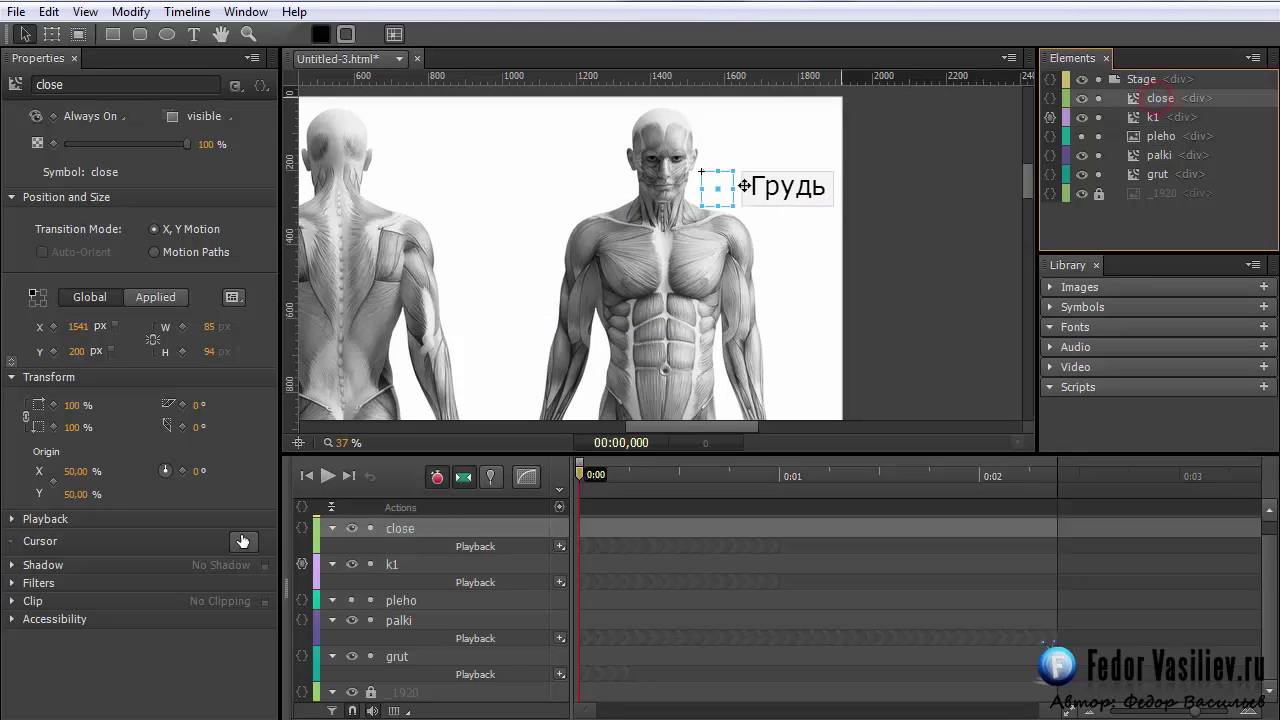
pyautogui.moveTo(717, 193); pyautogui.dragTo(760, 146)
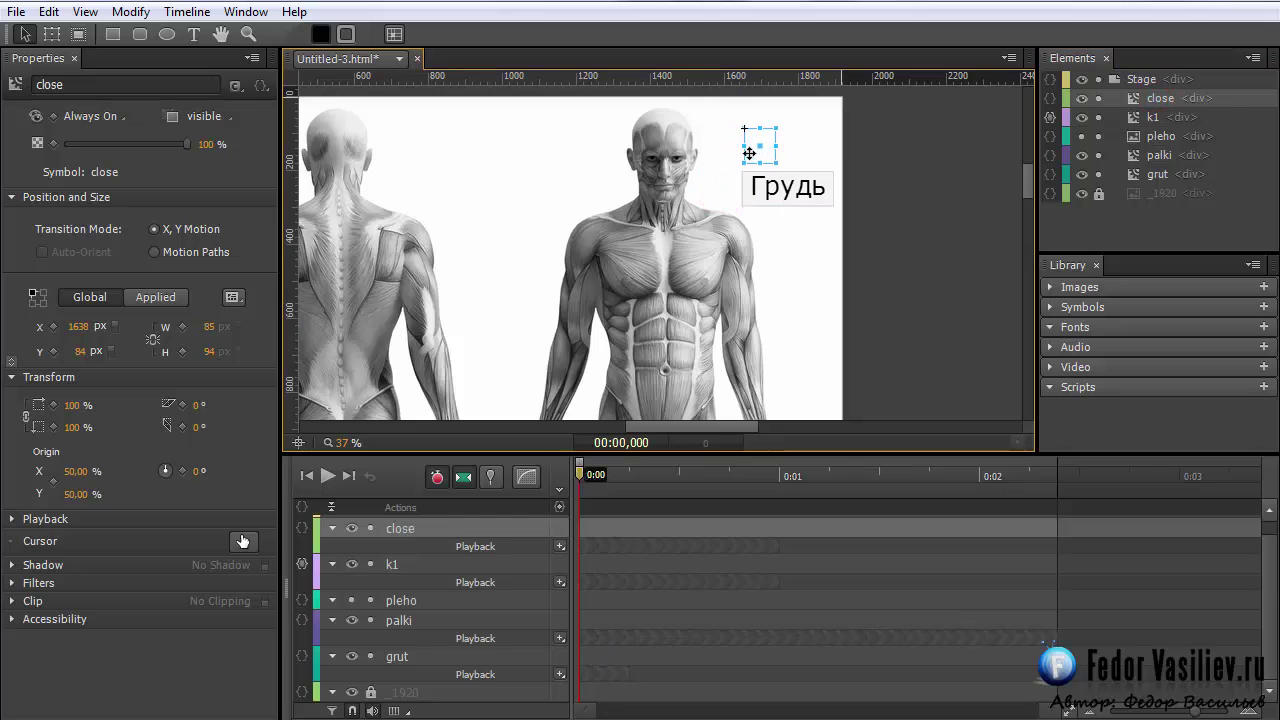
pyautogui.click(463, 477)
pyautogui.click(437, 477)
pyautogui.click(579, 578)
pyautogui.press('Delete')
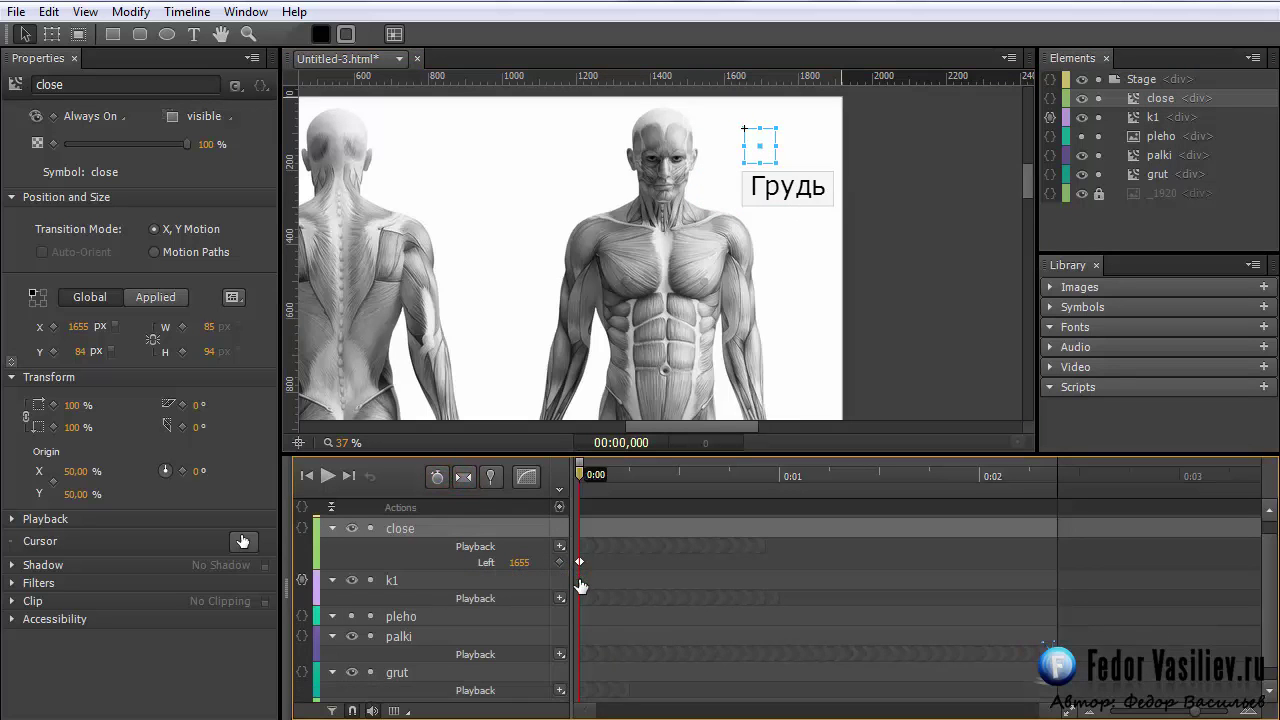
pyautogui.click(579, 565)
pyautogui.press('Delete')
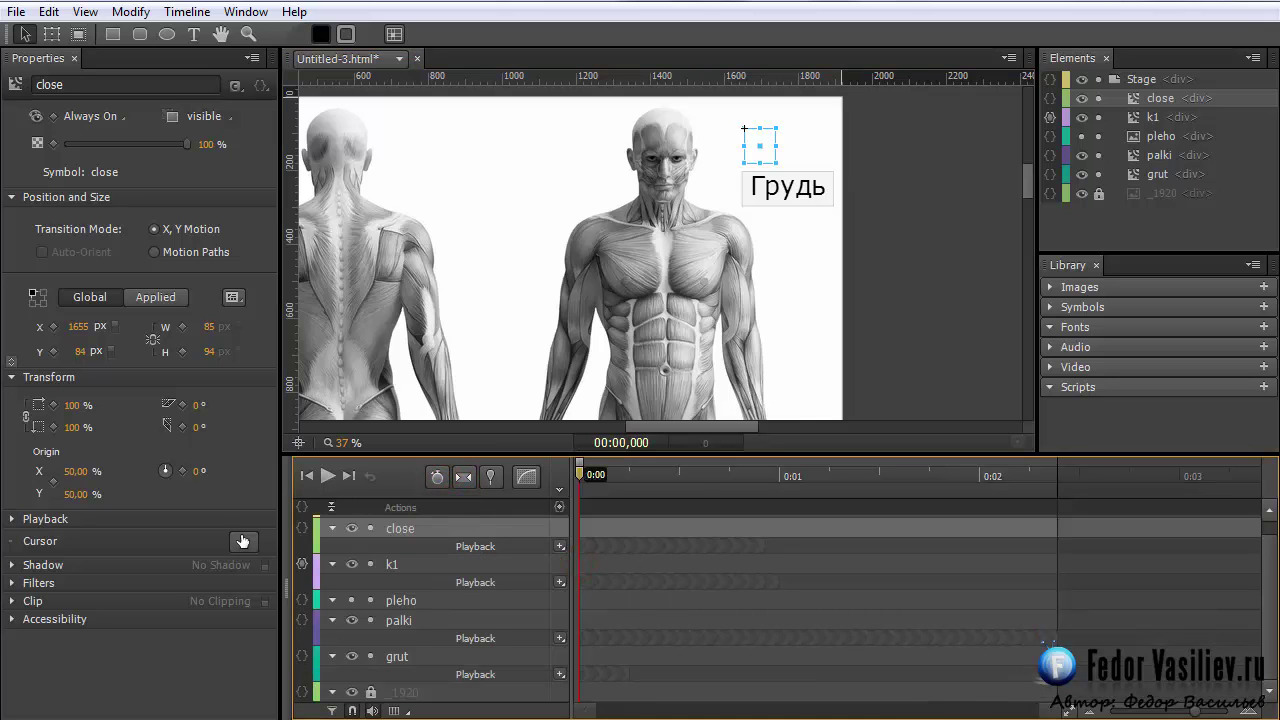
# Preview the composition in the browser again and test the Грудь button with the moved close symbol
pyautogui.hotkey('ctrl', 'Return')
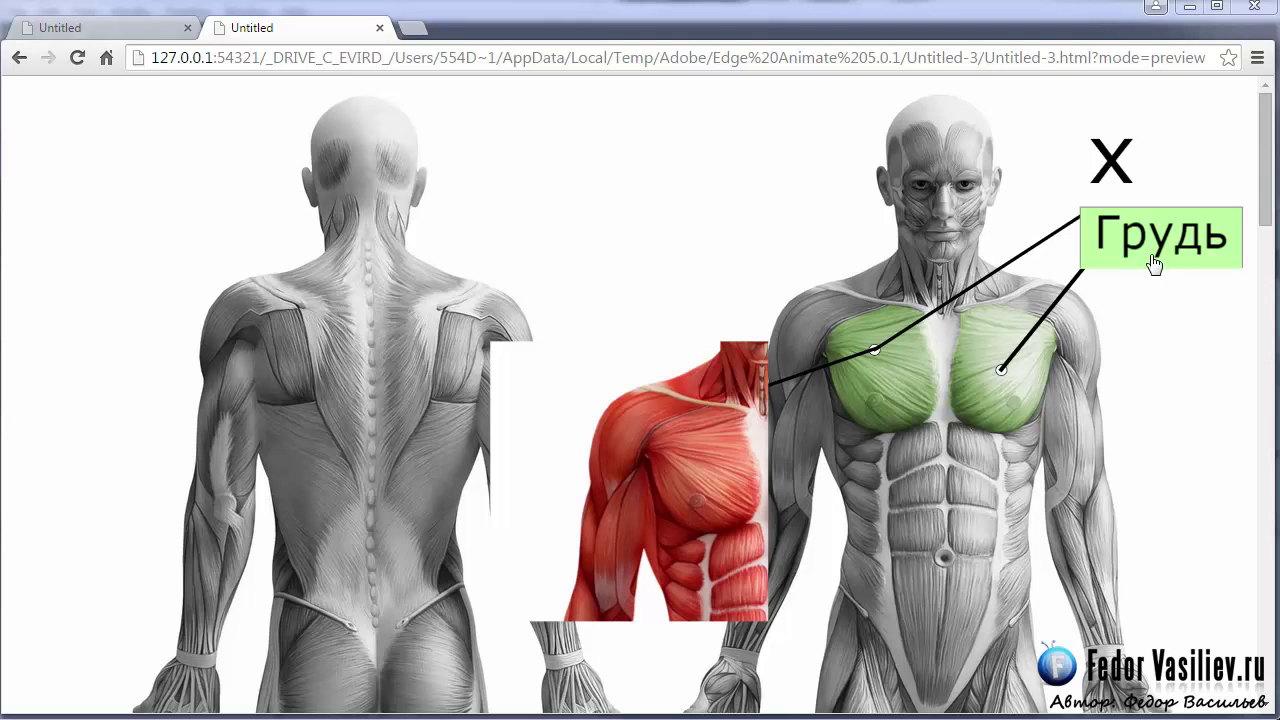
pyautogui.click(74, 60)
pyautogui.click(1120, 249)
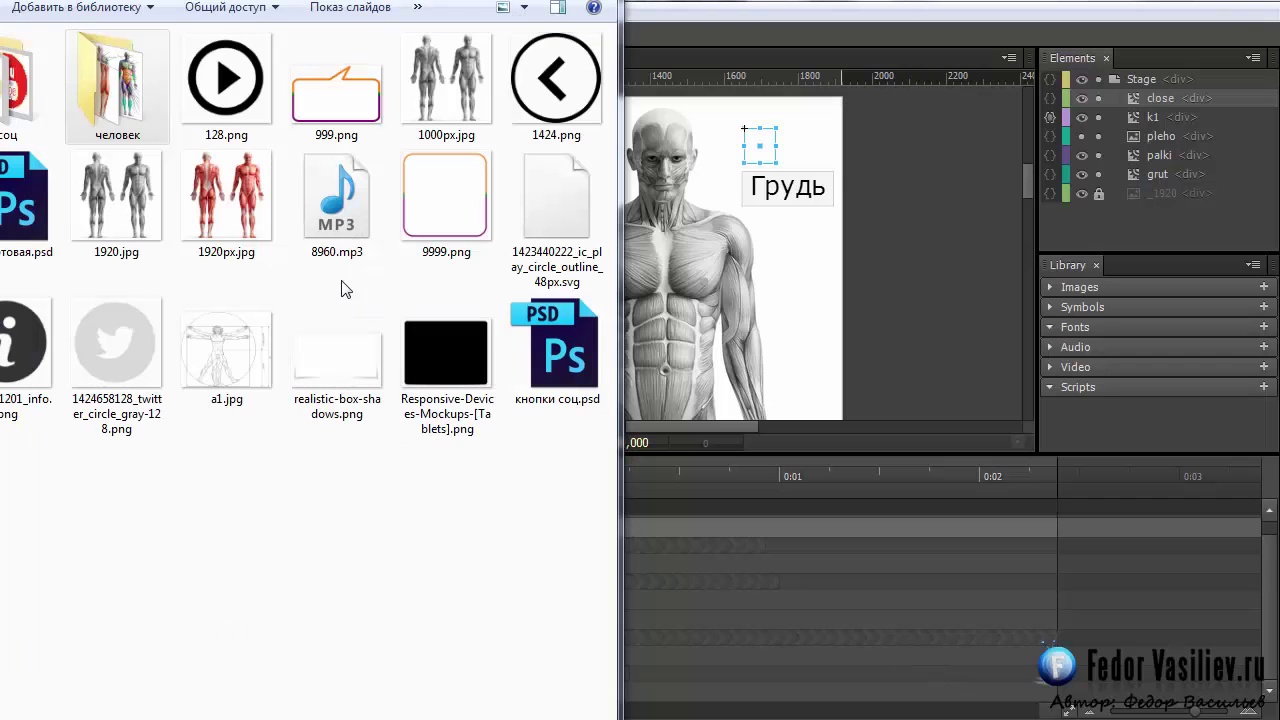
# Import 128.png onto the stage, show the pleho image, and place the play icon over it at about X 913, Y 557
pyautogui.moveTo(216, 116); pyautogui.dragTo(705, 390)
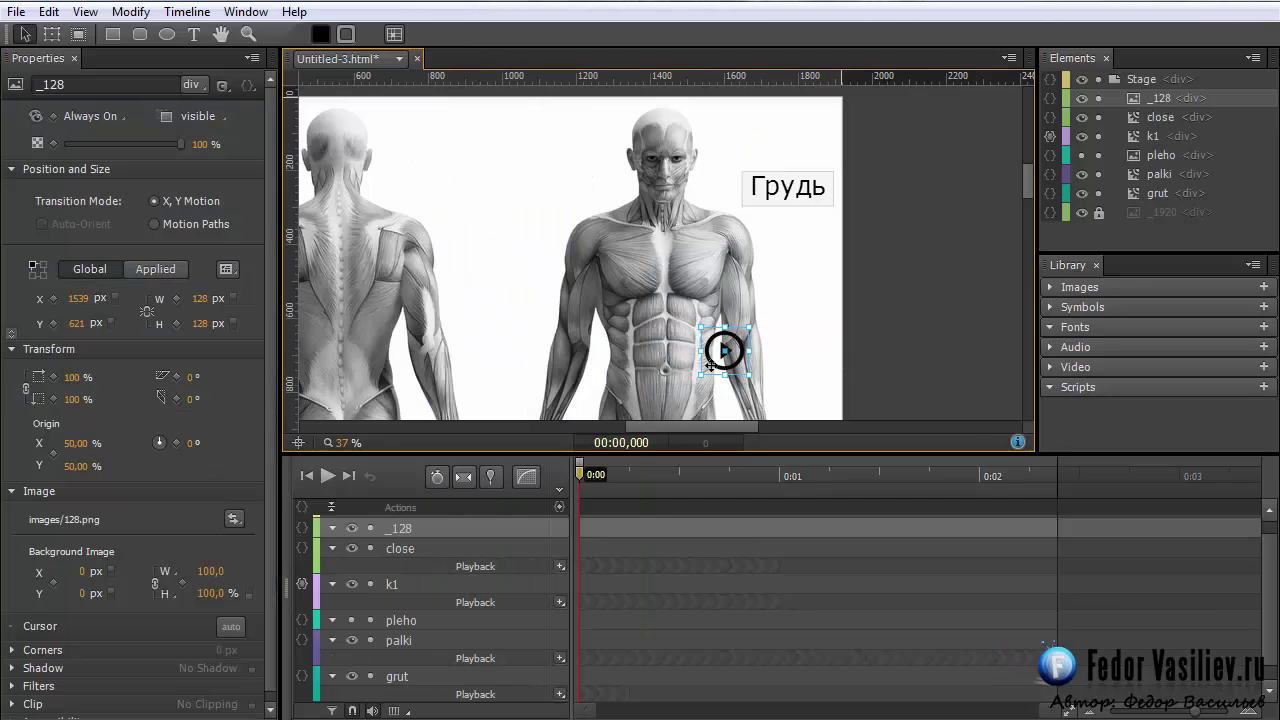
pyautogui.click(1081, 155)
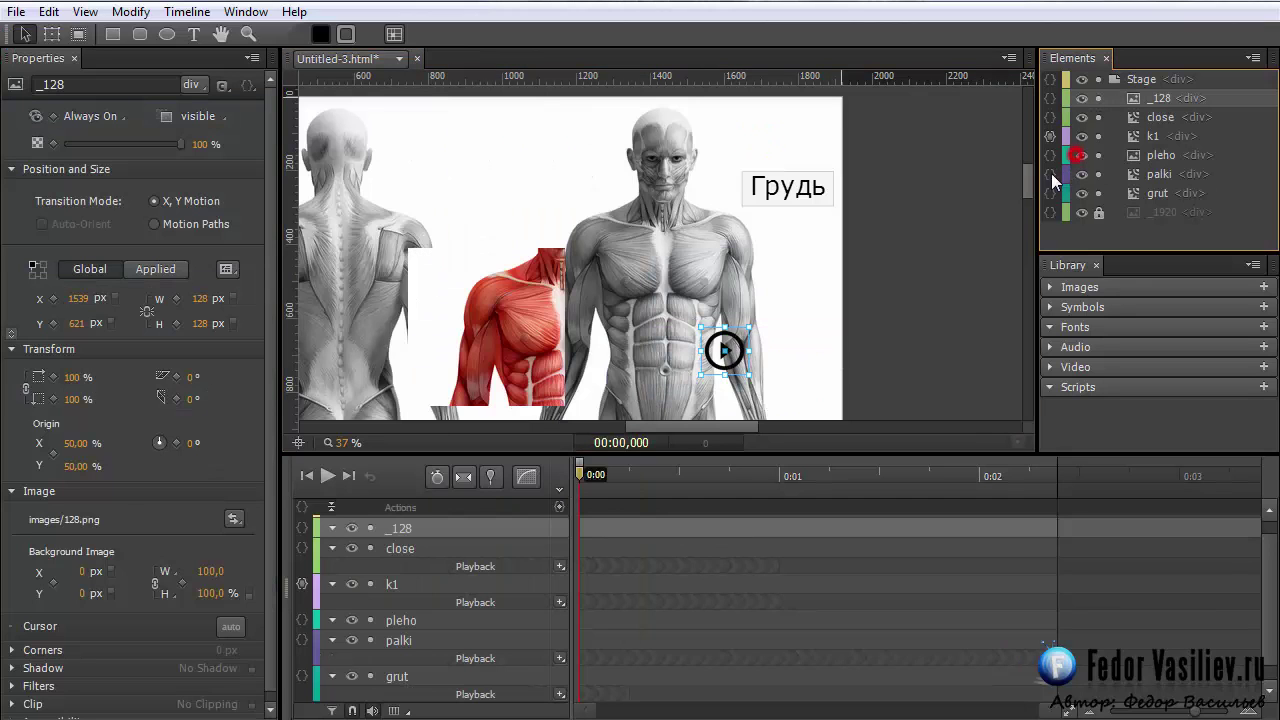
pyautogui.click(490, 330)
pyautogui.moveTo(729, 355); pyautogui.dragTo(493, 331)
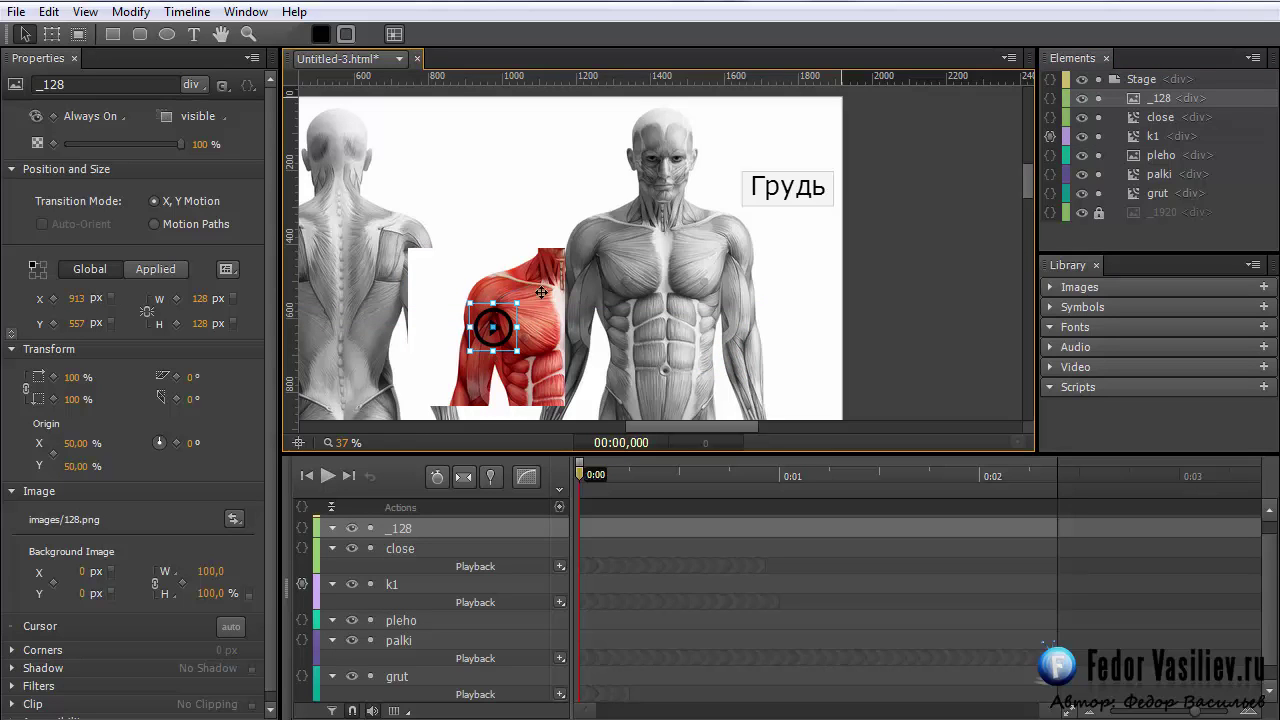
# Round all corners of the pleho image by about 211 px to turn it into a circular preview
pyautogui.click(500, 280)
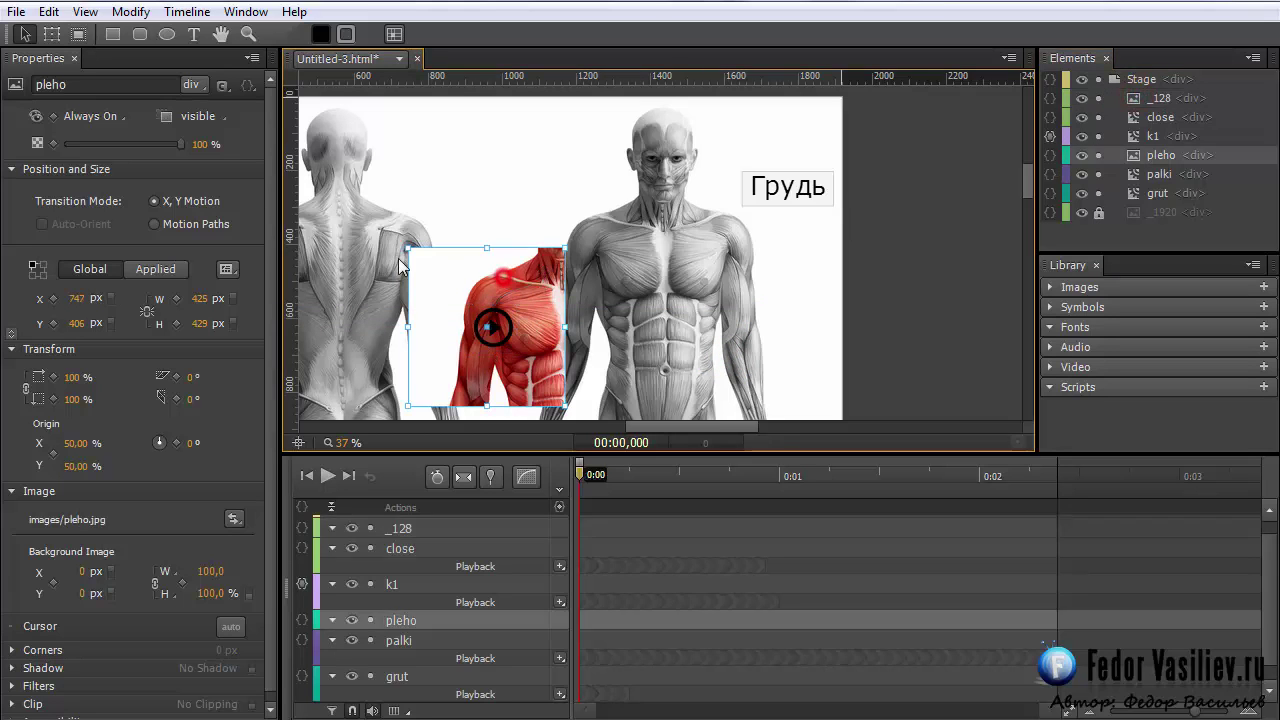
pyautogui.click(51, 34)
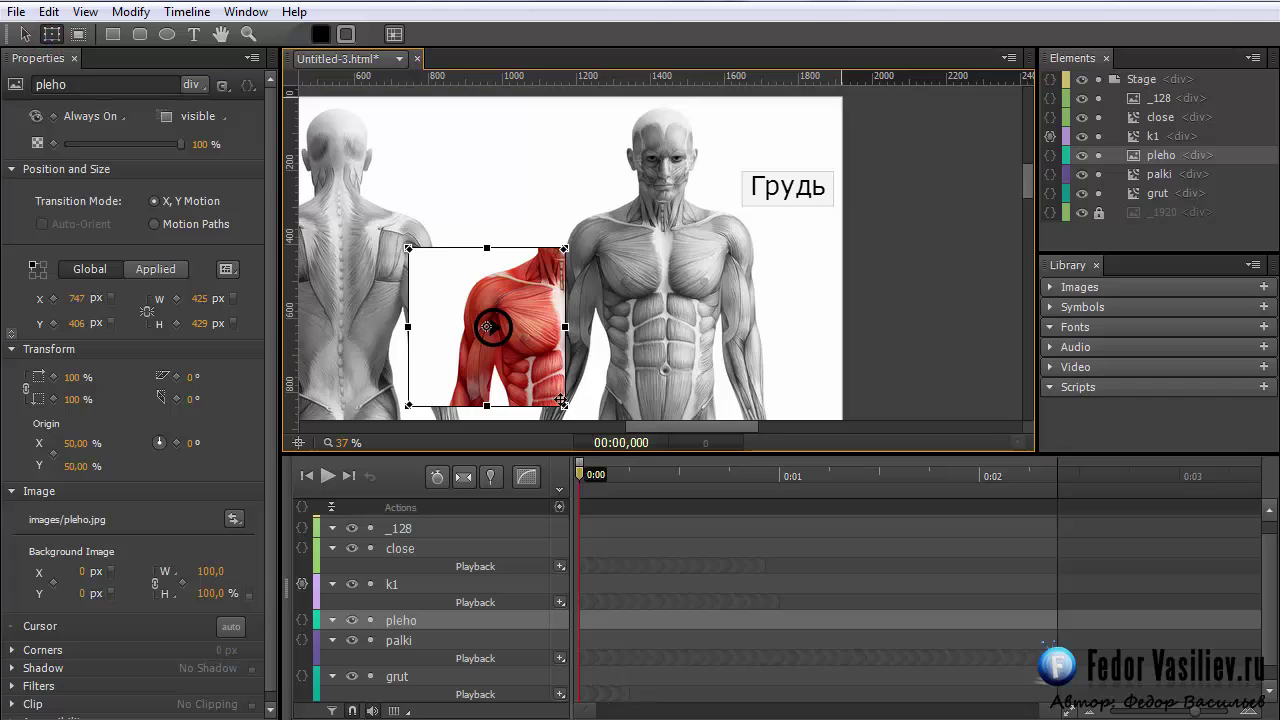
pyautogui.moveTo(562, 402); pyautogui.dragTo(488, 336)
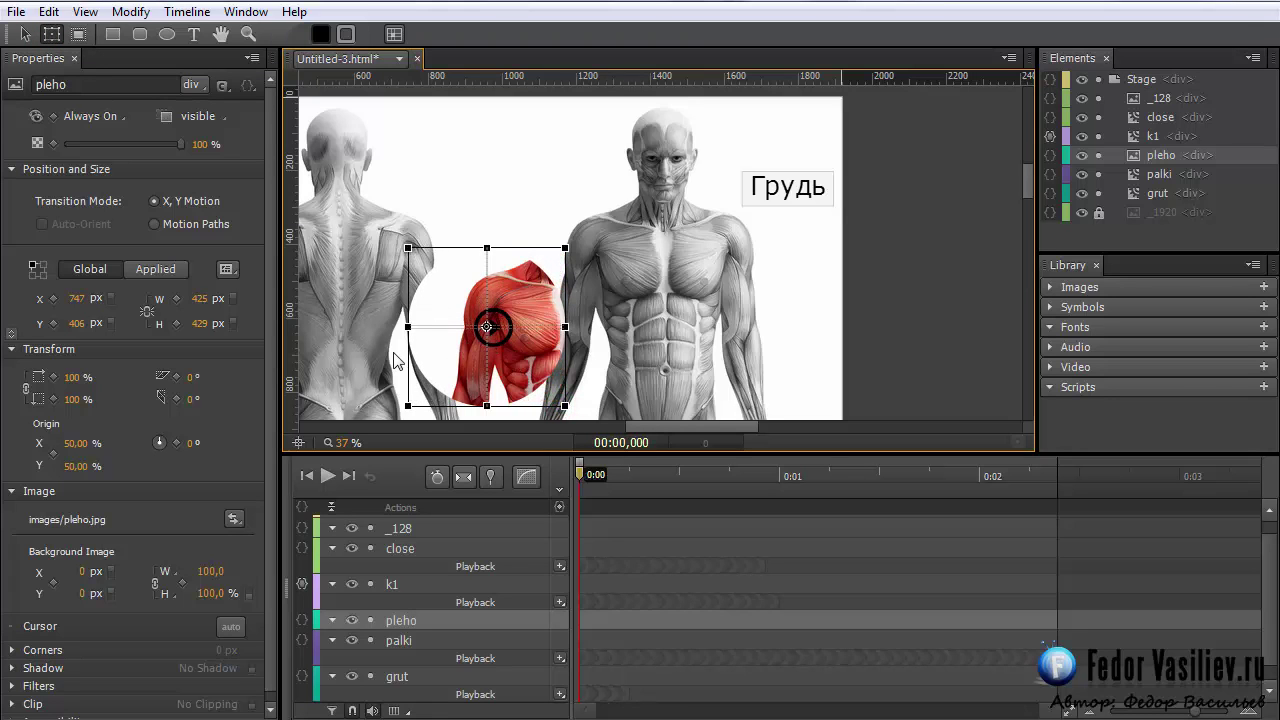
# Reposition the play icon at the centre of the circular preview, at about X 899, Y 549
pyautogui.click(503, 339)
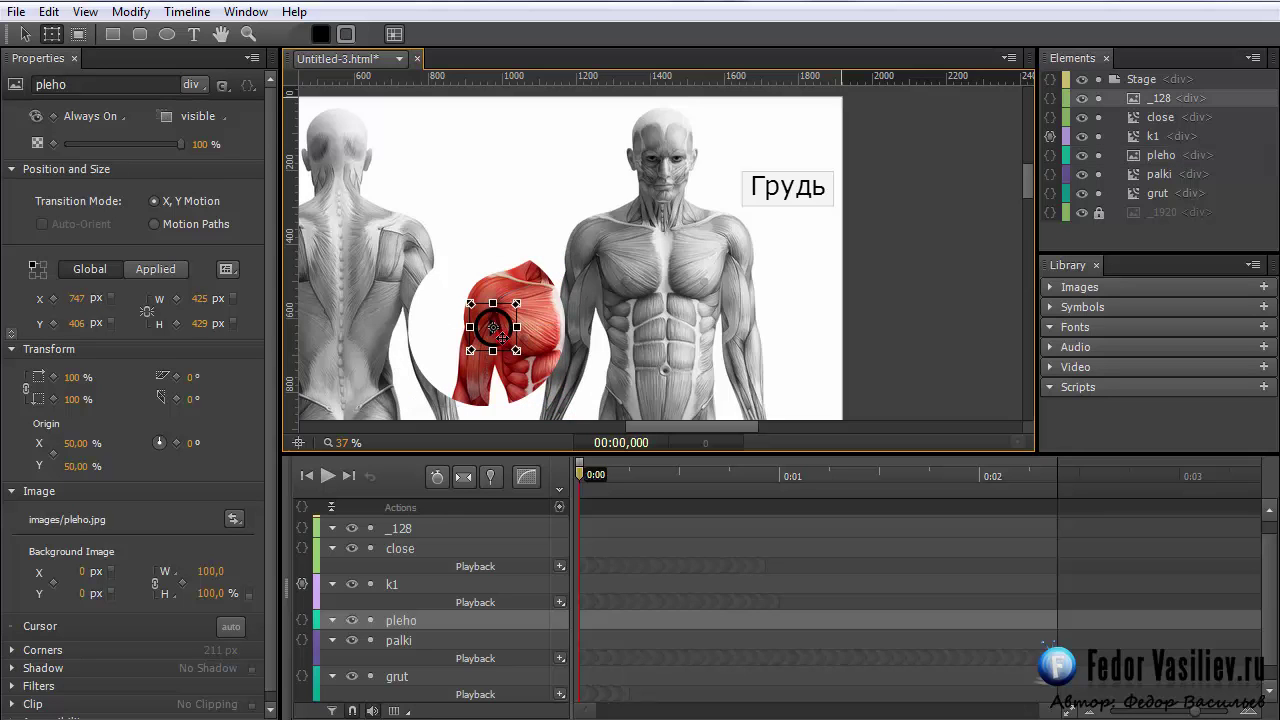
pyautogui.click(492, 360)
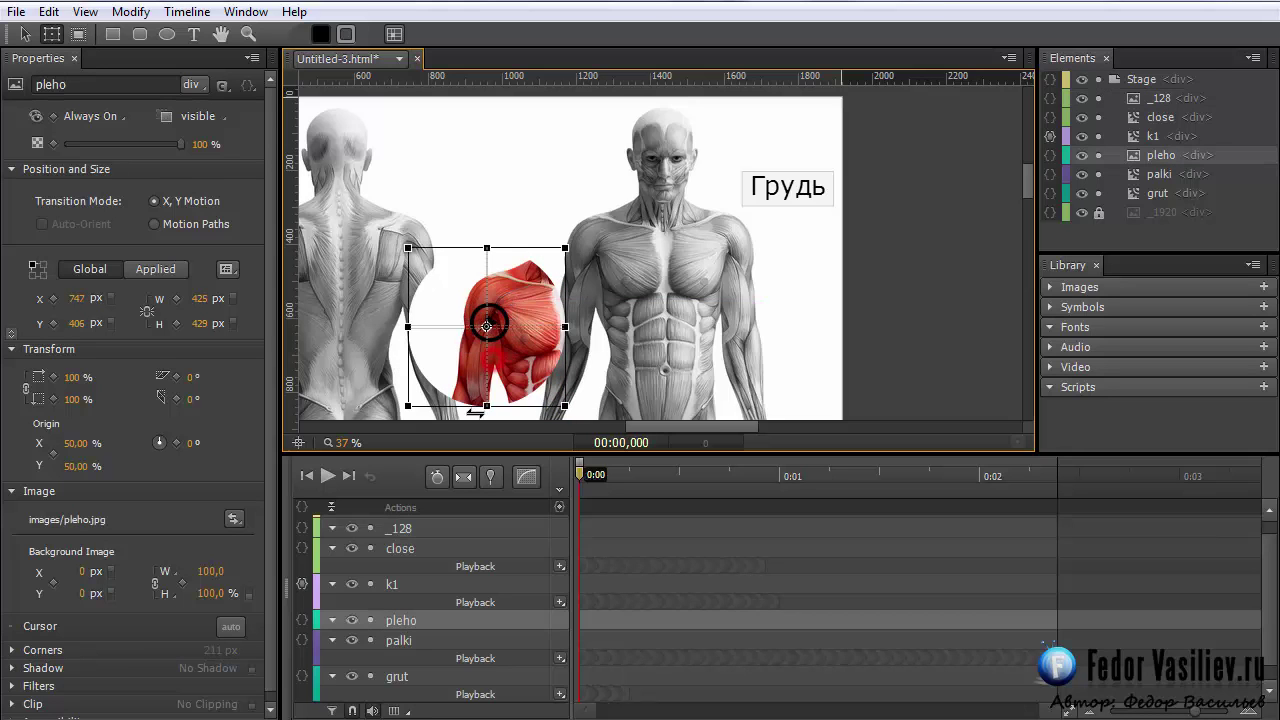
pyautogui.click(500, 320)
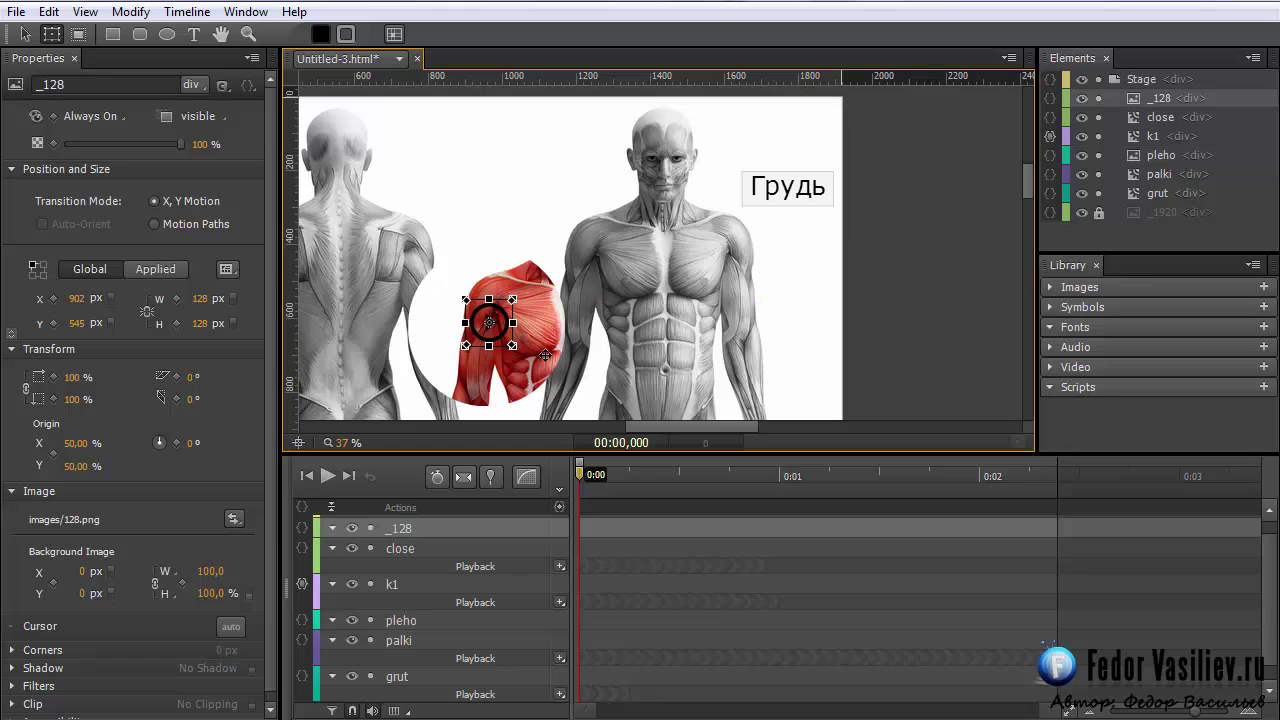
pyautogui.press('Left')
pyautogui.press('Left')
pyautogui.press('Down')
pyautogui.press('Down')
pyautogui.press('Down')
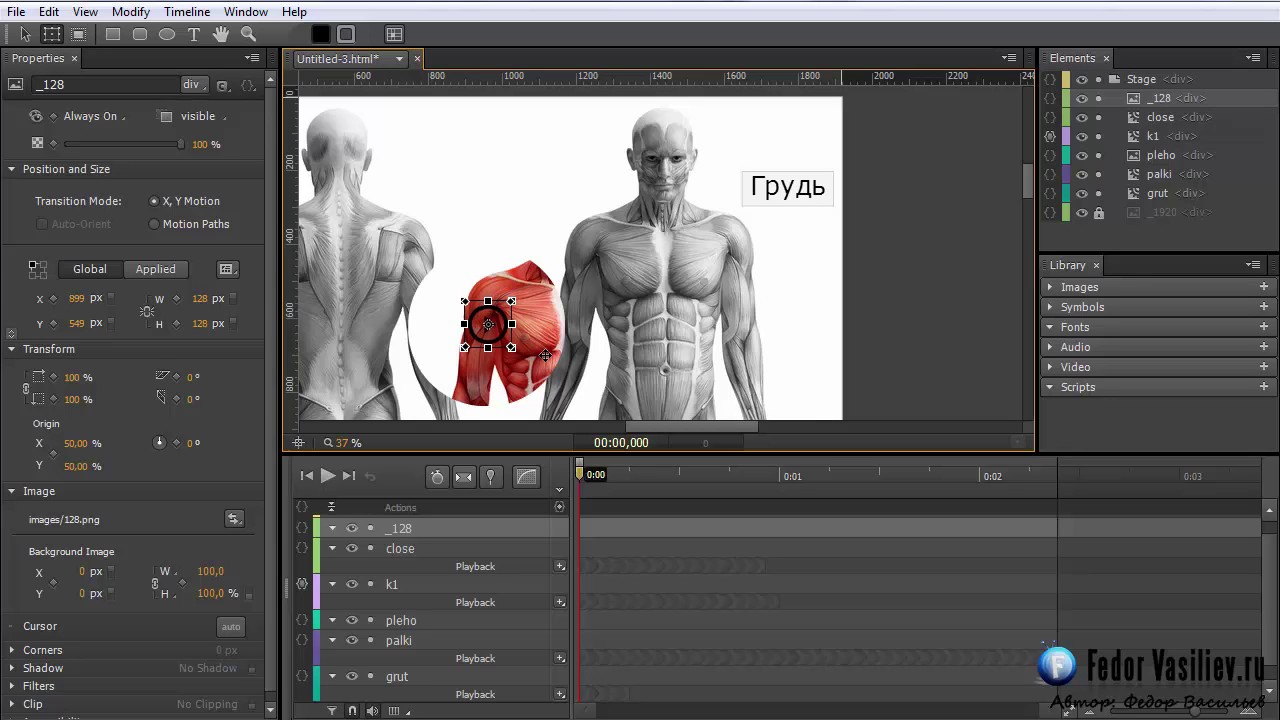
pyautogui.press('Escape')
# Convert the _128 and pleho elements together into a symbol named play
pyautogui.click(1150, 98)
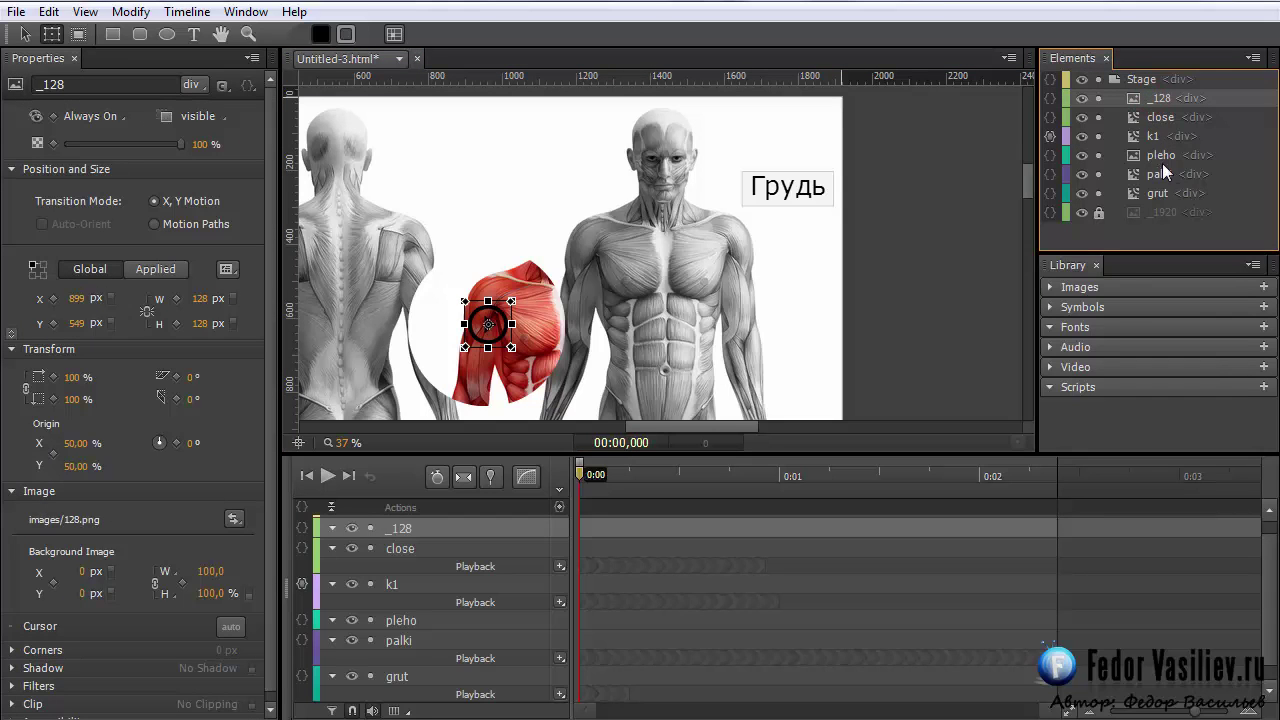
pyautogui.keyDown('ctrl'); pyautogui.click(1153, 155); pyautogui.keyUp('ctrl')
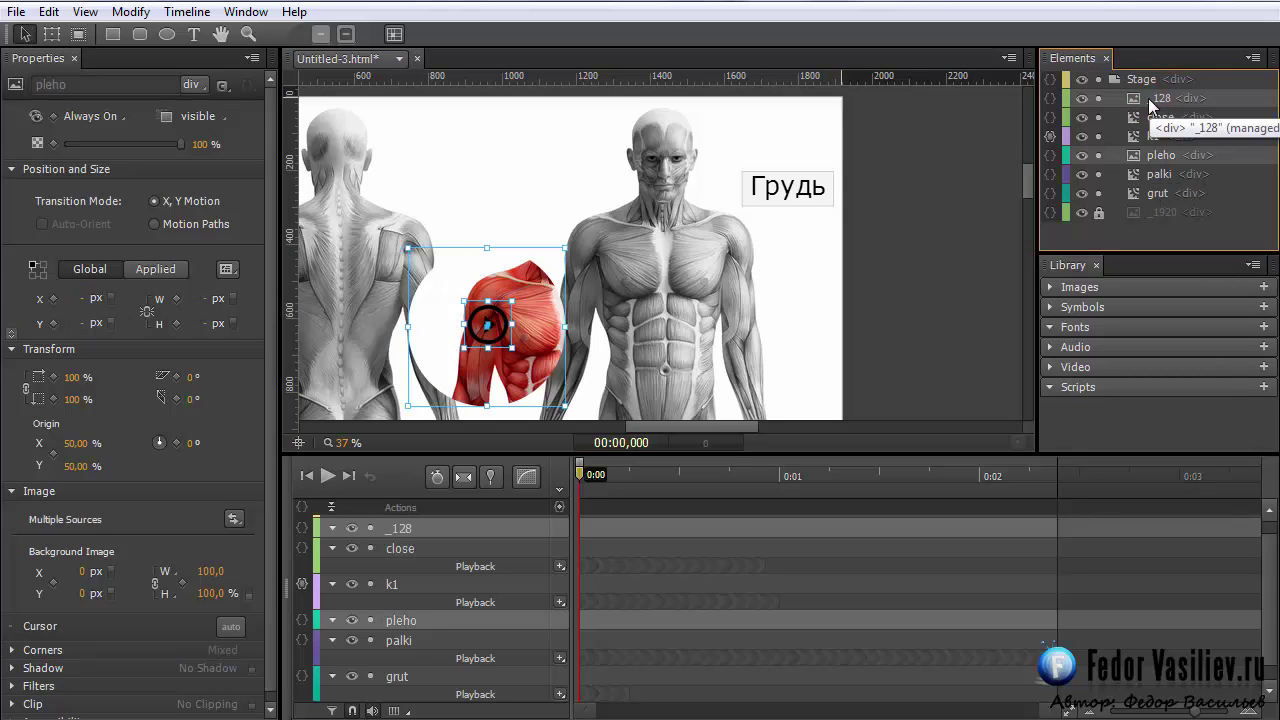
pyautogui.rightClick(1140, 98)
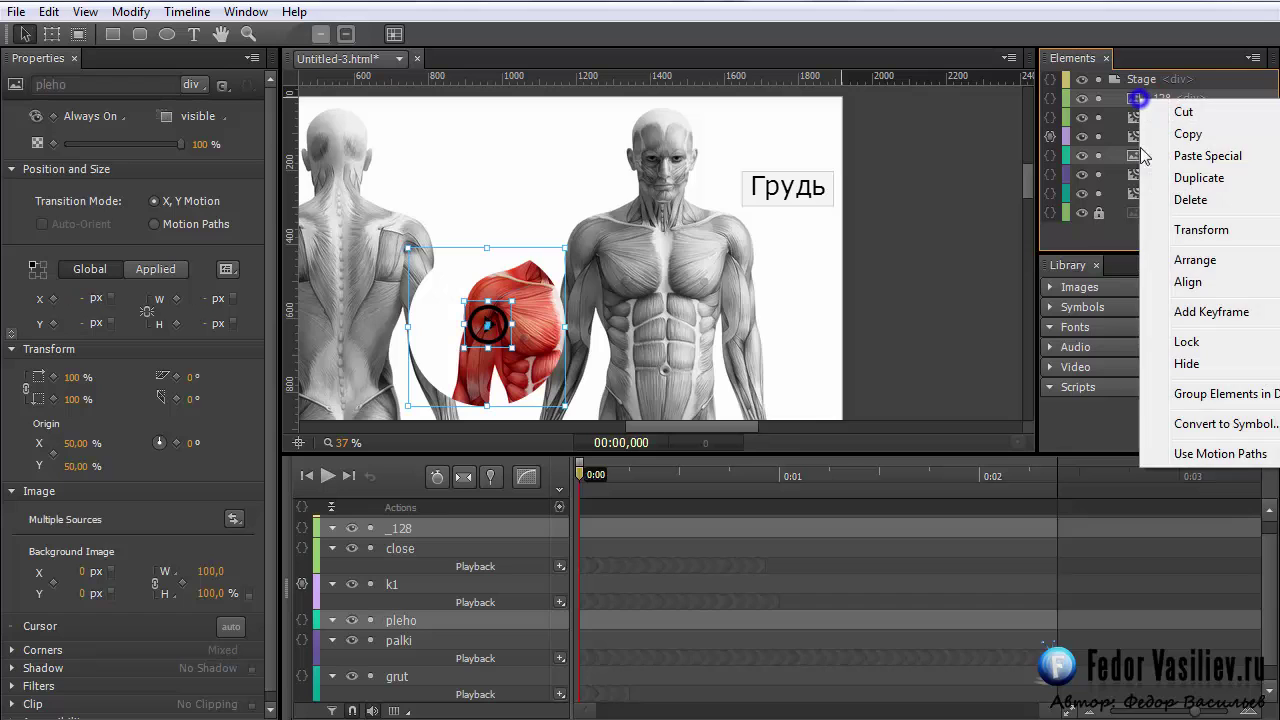
pyautogui.click(1211, 425)
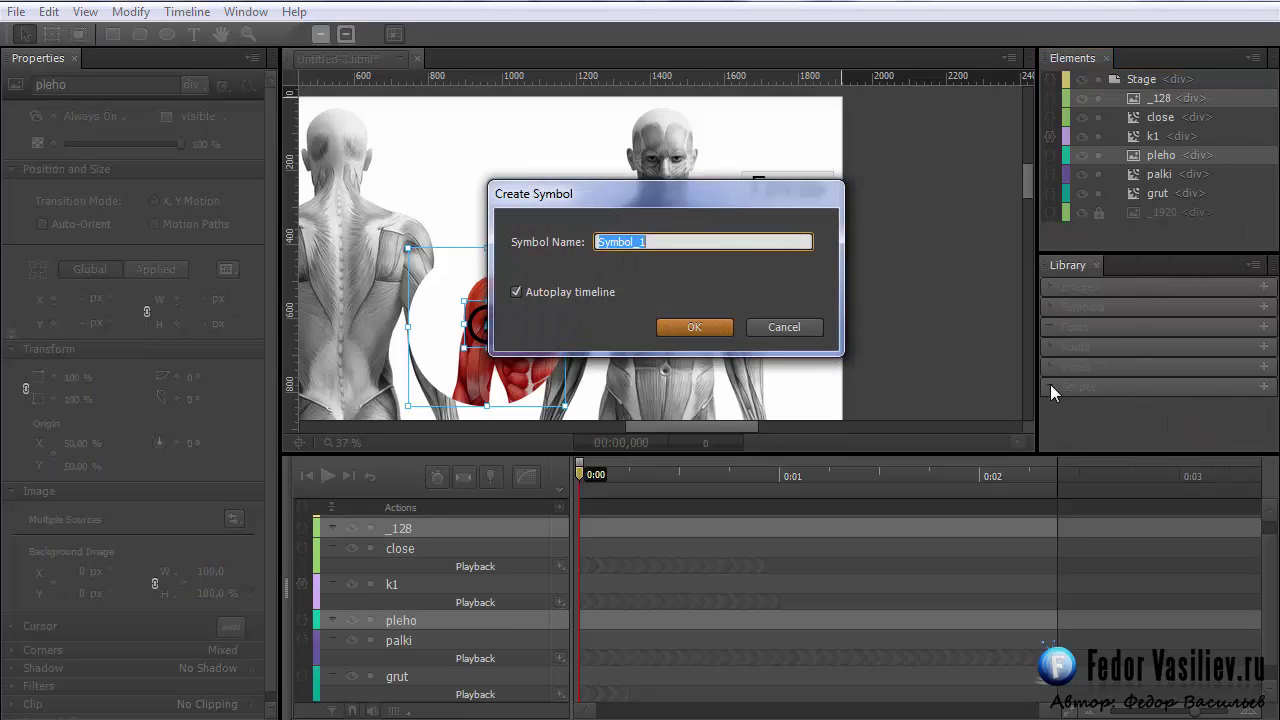
pyautogui.write('play')
pyautogui.click(704, 326)
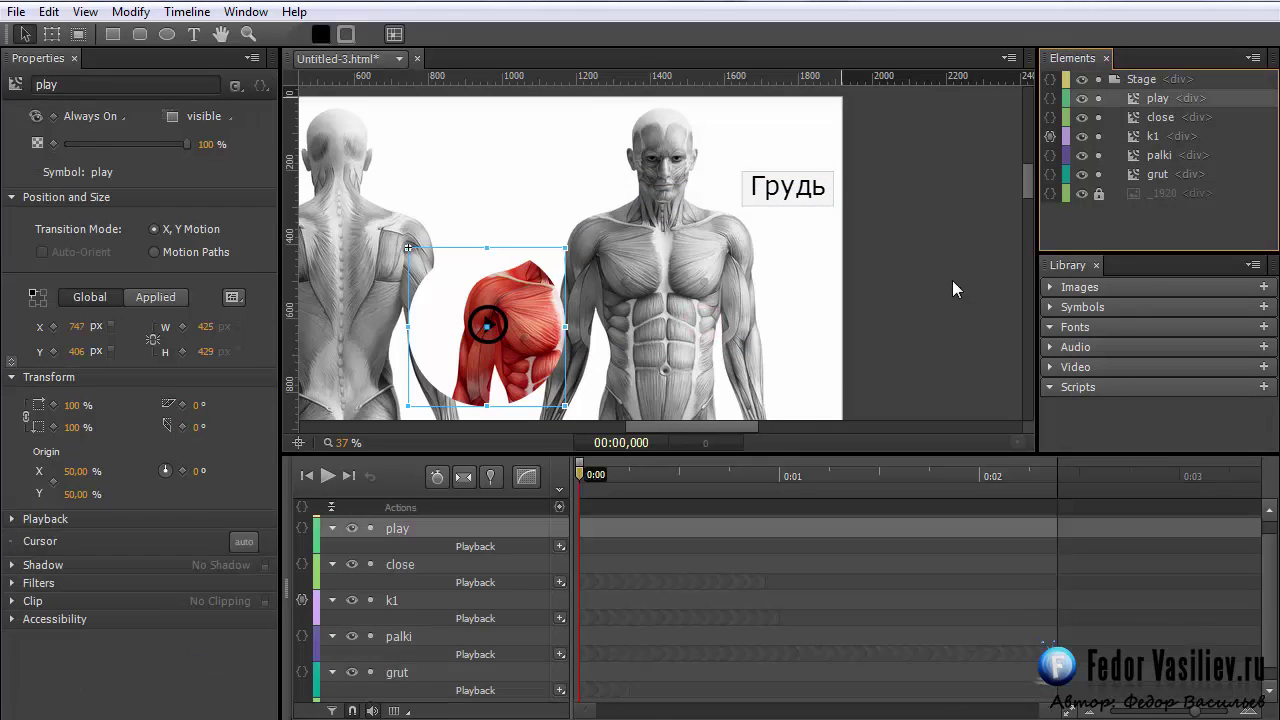
# Open the play symbol for editing and add a trigger at 0 ms that hides the play symbol
pyautogui.doubleClick(1135, 100)
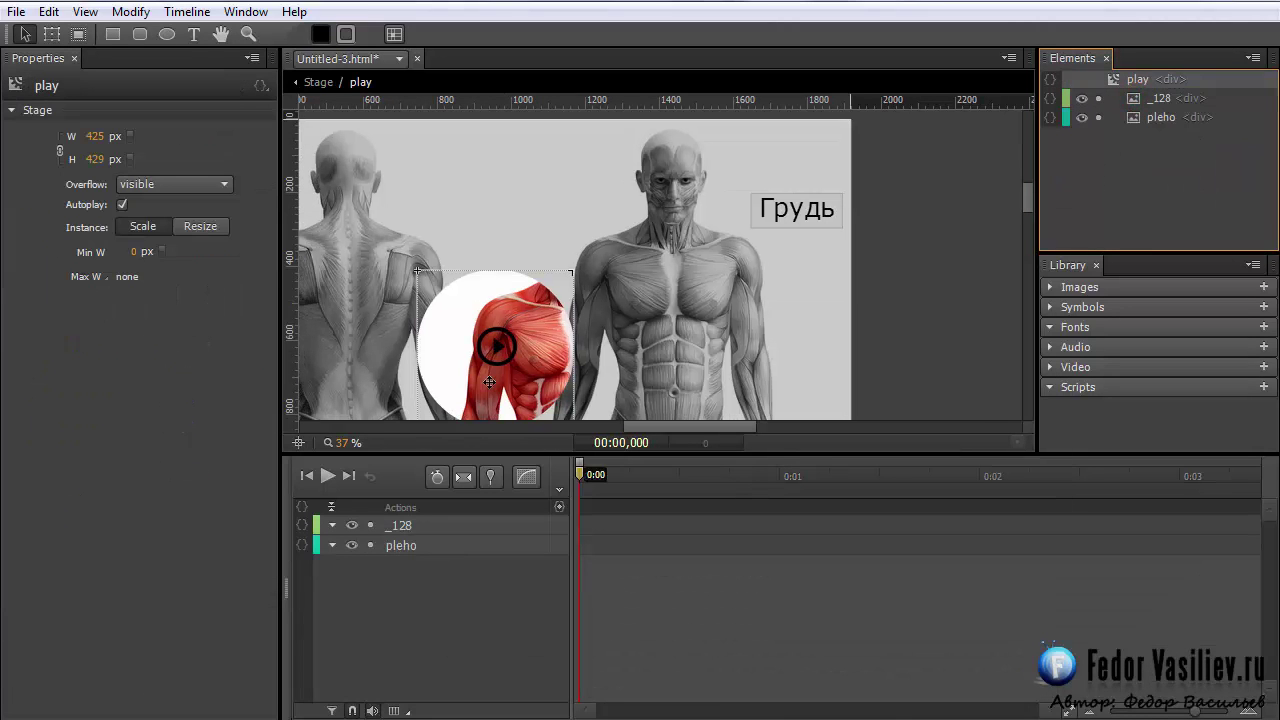
pyautogui.click(558, 507)
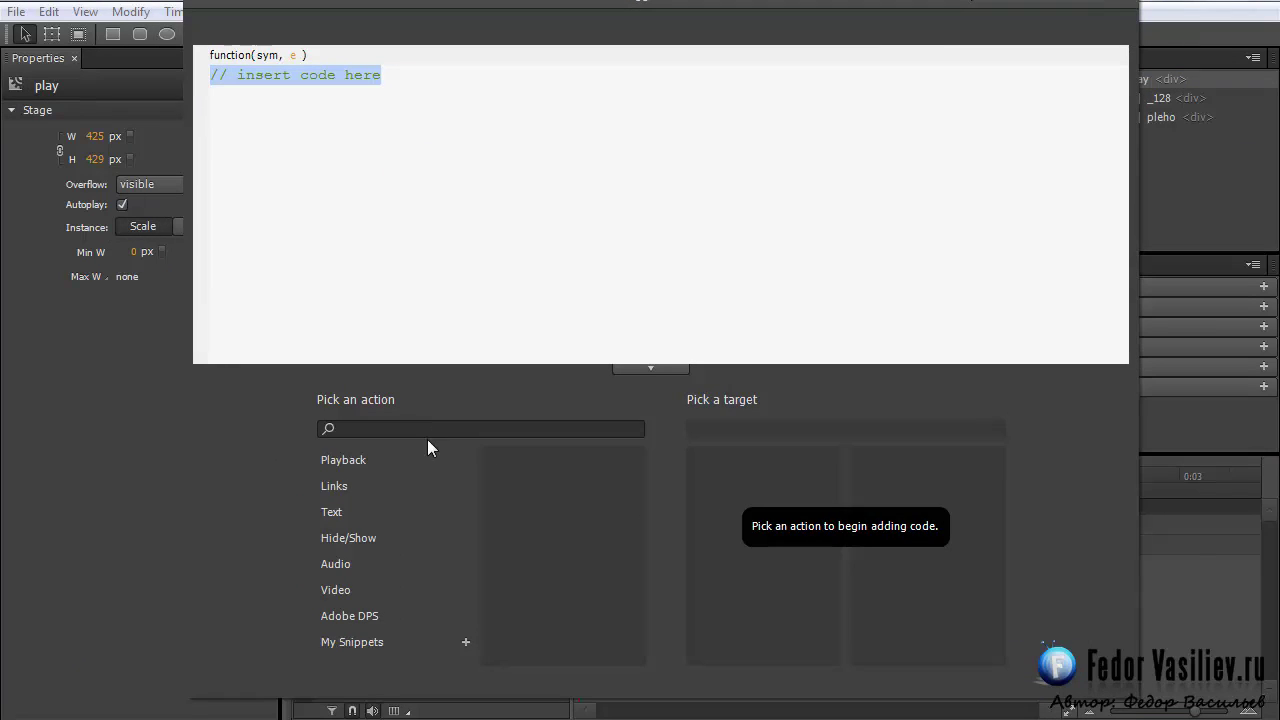
pyautogui.moveTo(957, 4); pyautogui.dragTo(1007, 22)
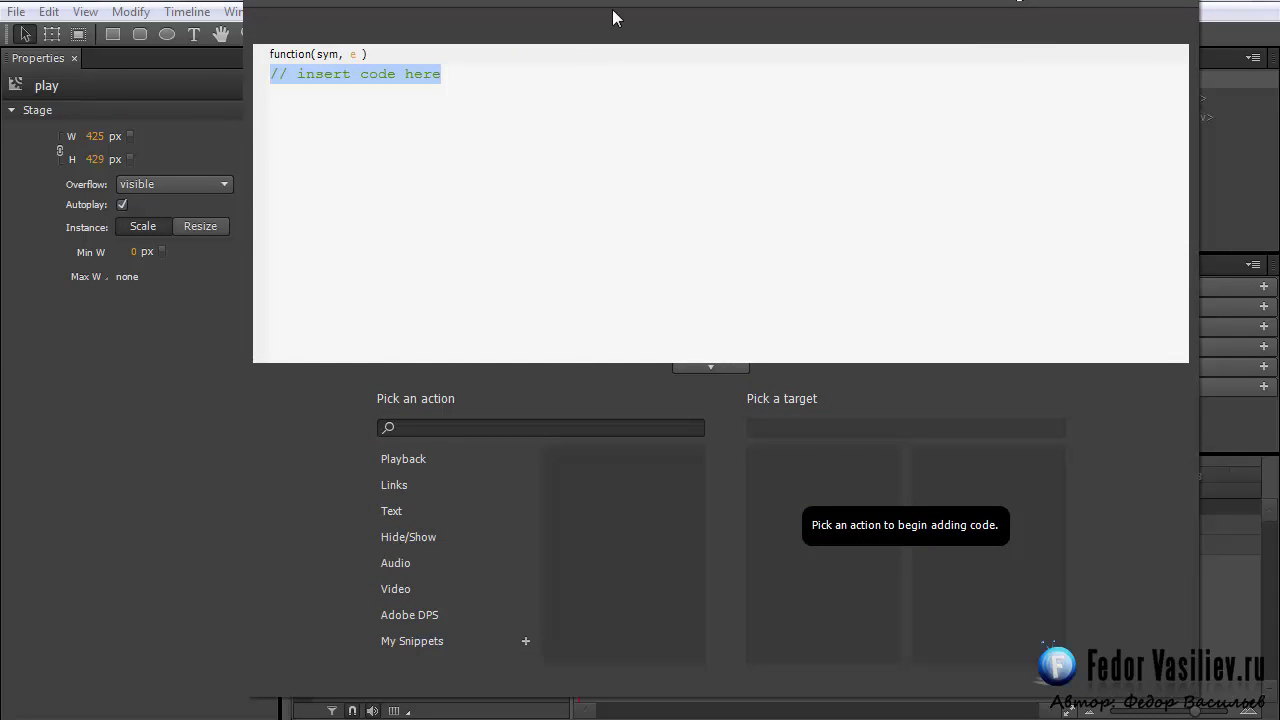
pyautogui.moveTo(600, 0); pyautogui.dragTo(600, 6)
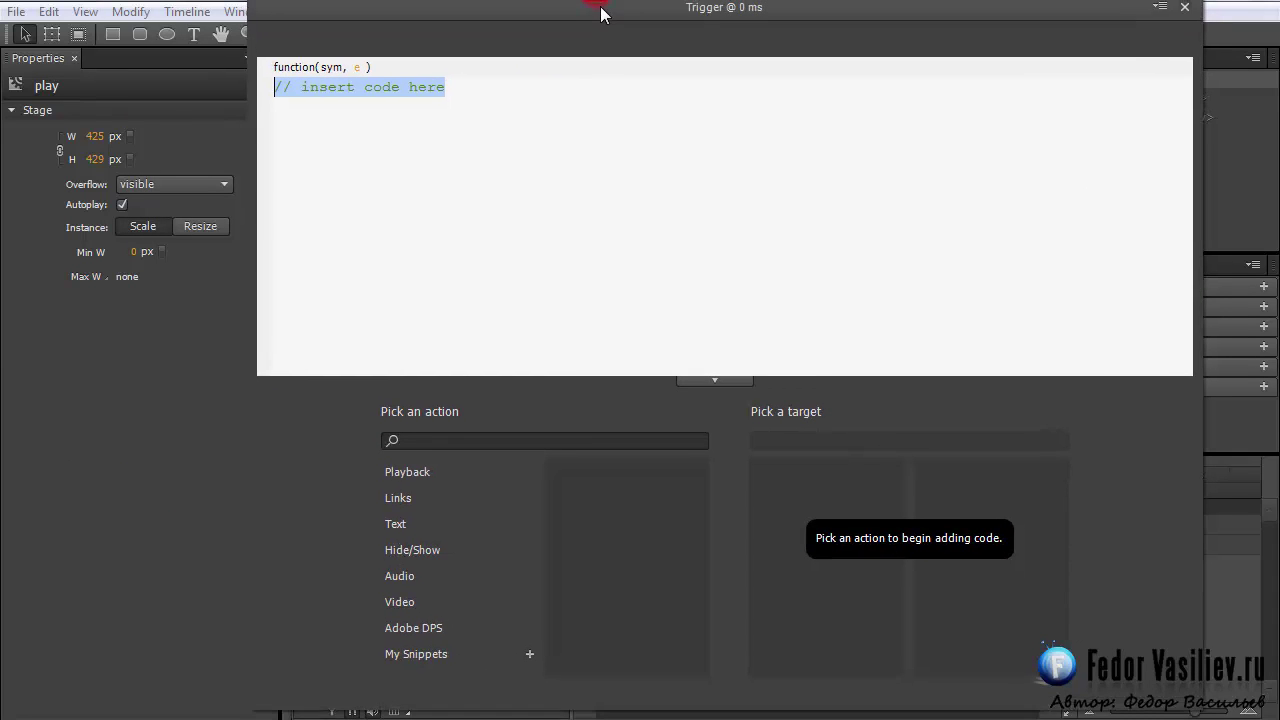
pyautogui.click(392, 555)
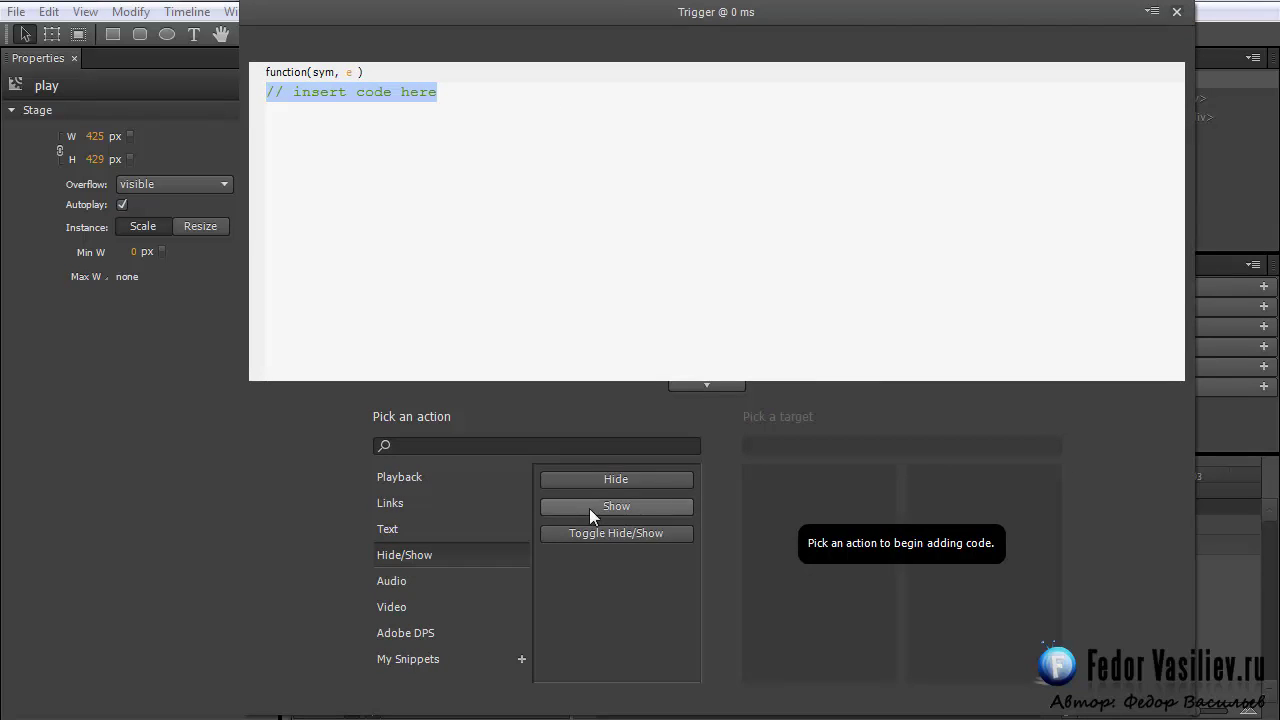
pyautogui.click(597, 478)
pyautogui.doubleClick(769, 504)
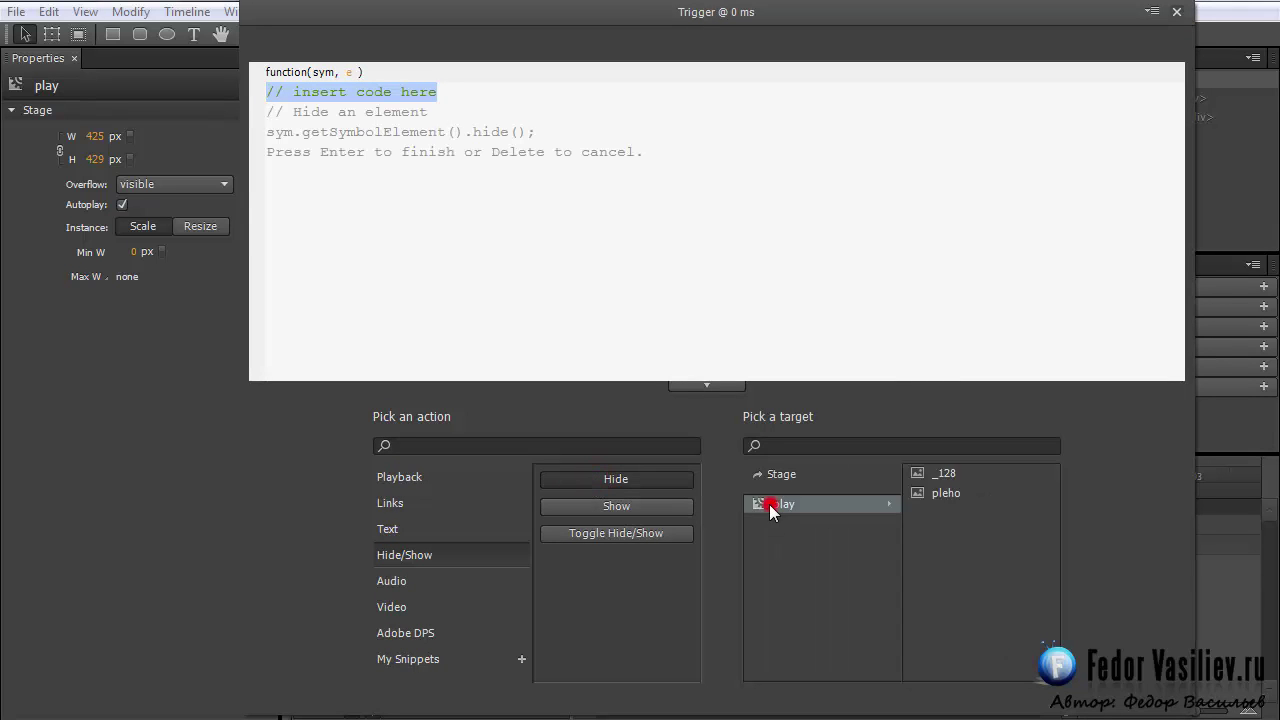
pyautogui.click(1175, 12)
# Add a trigger at 45 ms that stops the play symbol's timeline
pyautogui.moveTo(580, 467); pyautogui.dragTo(590, 476)
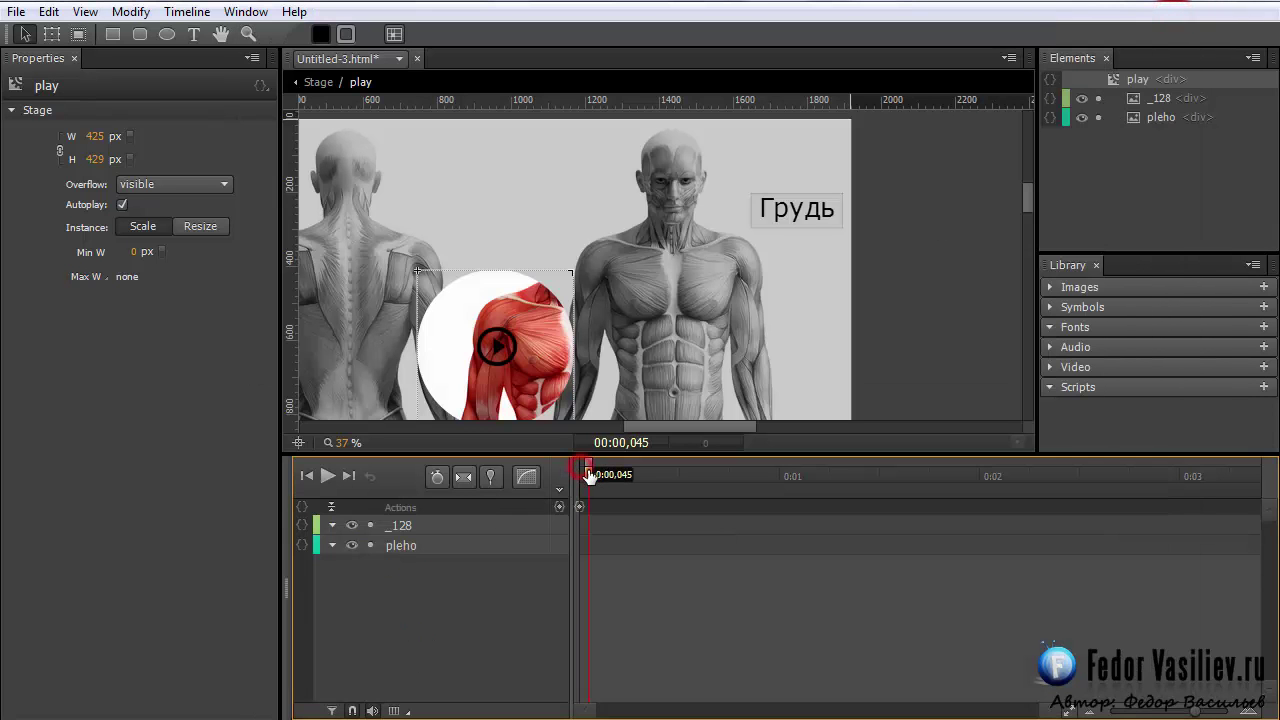
pyautogui.click(559, 507)
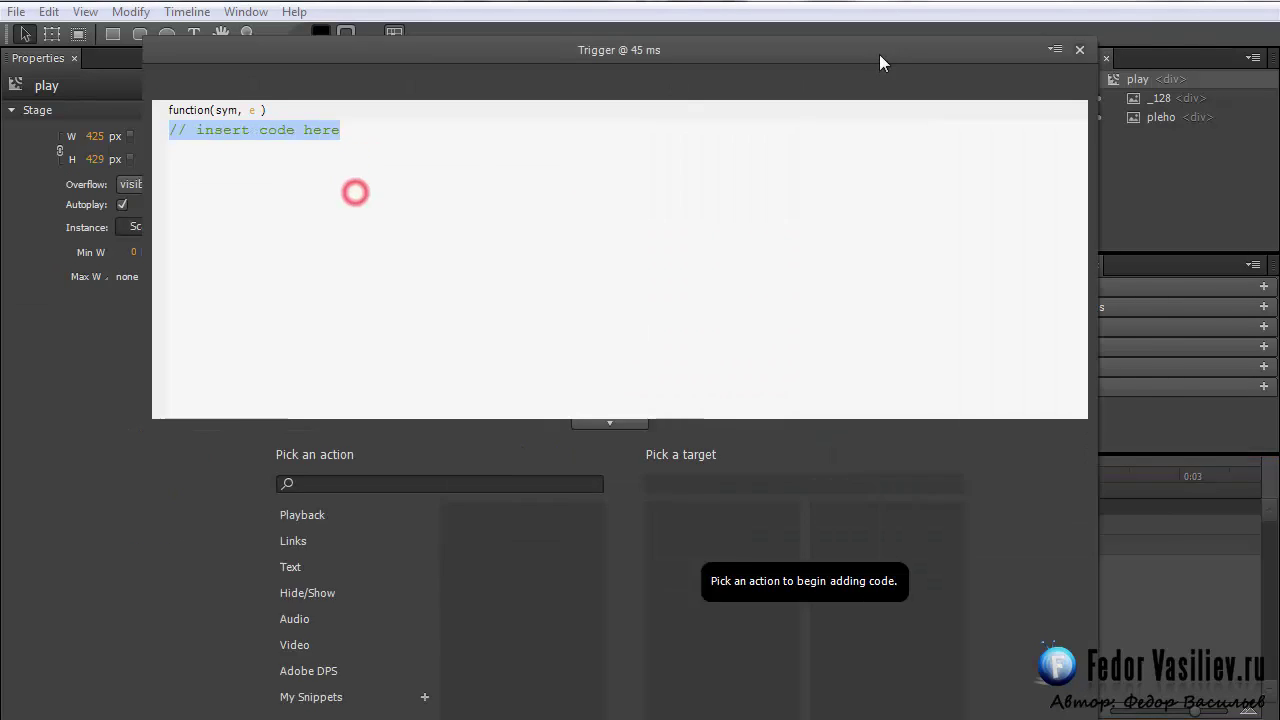
pyautogui.click(396, 471)
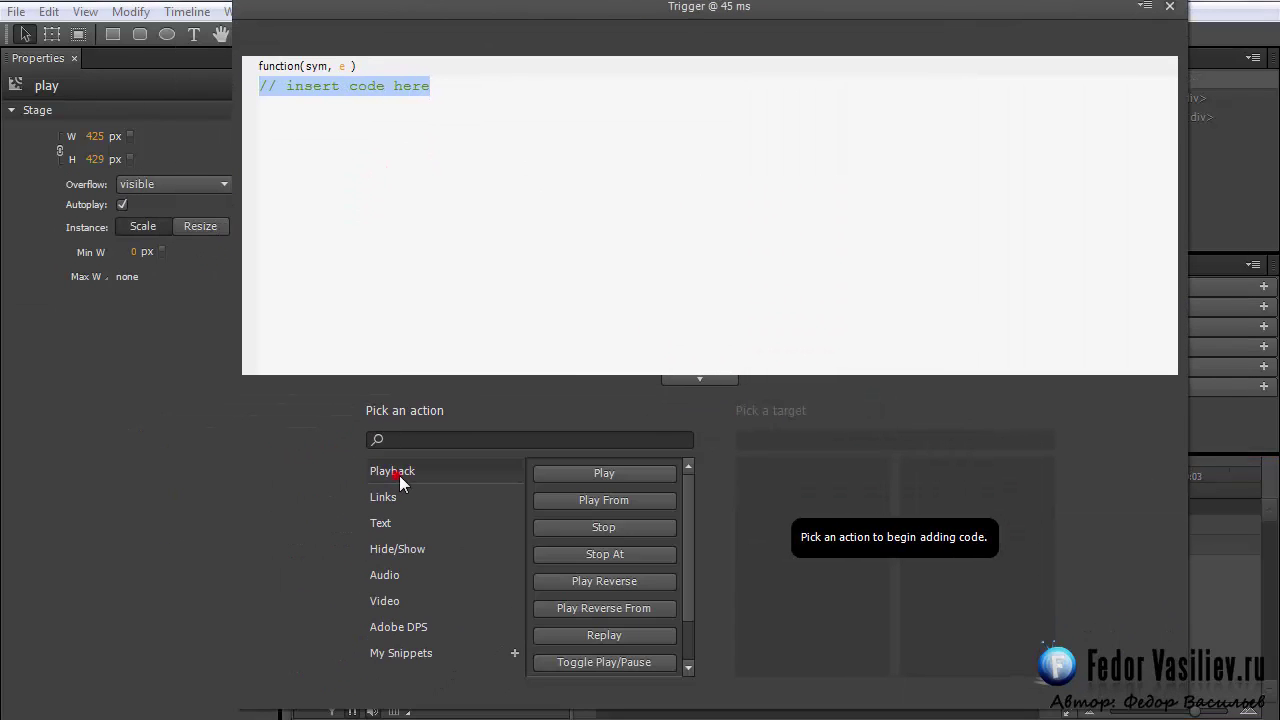
pyautogui.click(582, 528)
pyautogui.click(751, 498)
pyautogui.click(1170, 6)
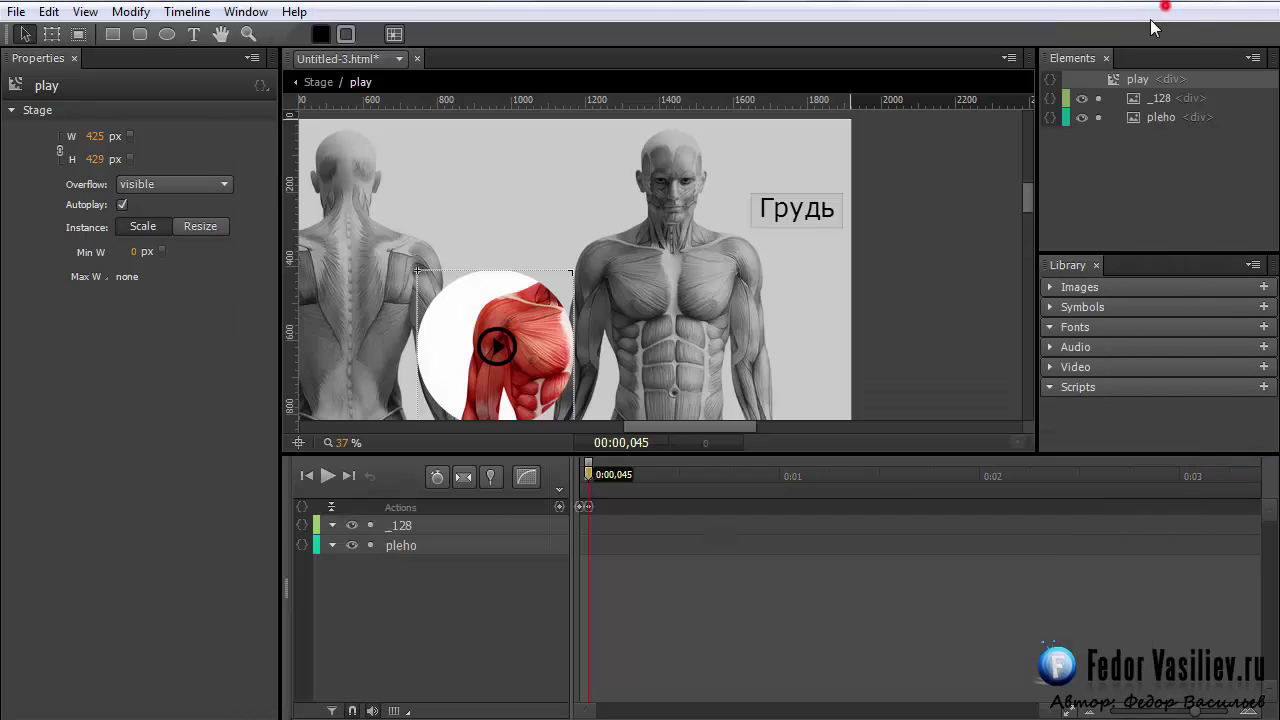
# Add a trigger at 90 ms that shows the play symbol
pyautogui.moveTo(590, 470); pyautogui.dragTo(597, 470)
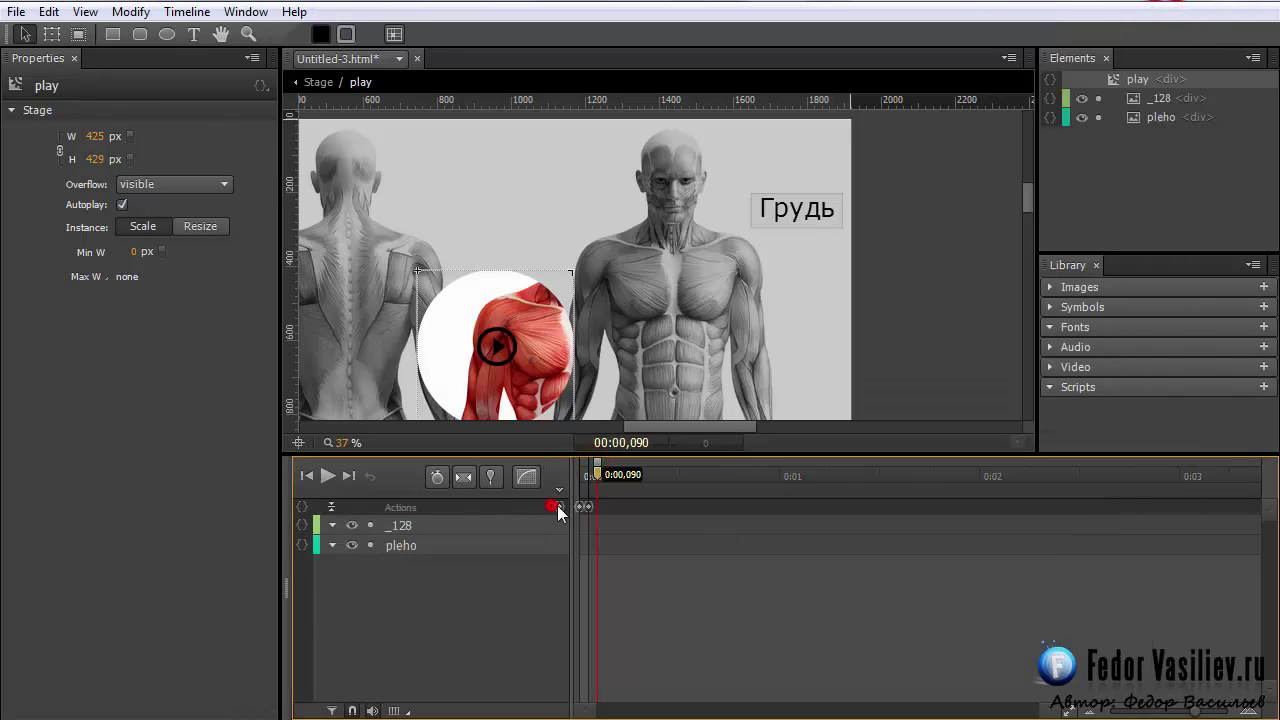
pyautogui.click(559, 507)
pyautogui.moveTo(414, 183); pyautogui.dragTo(962, 2)
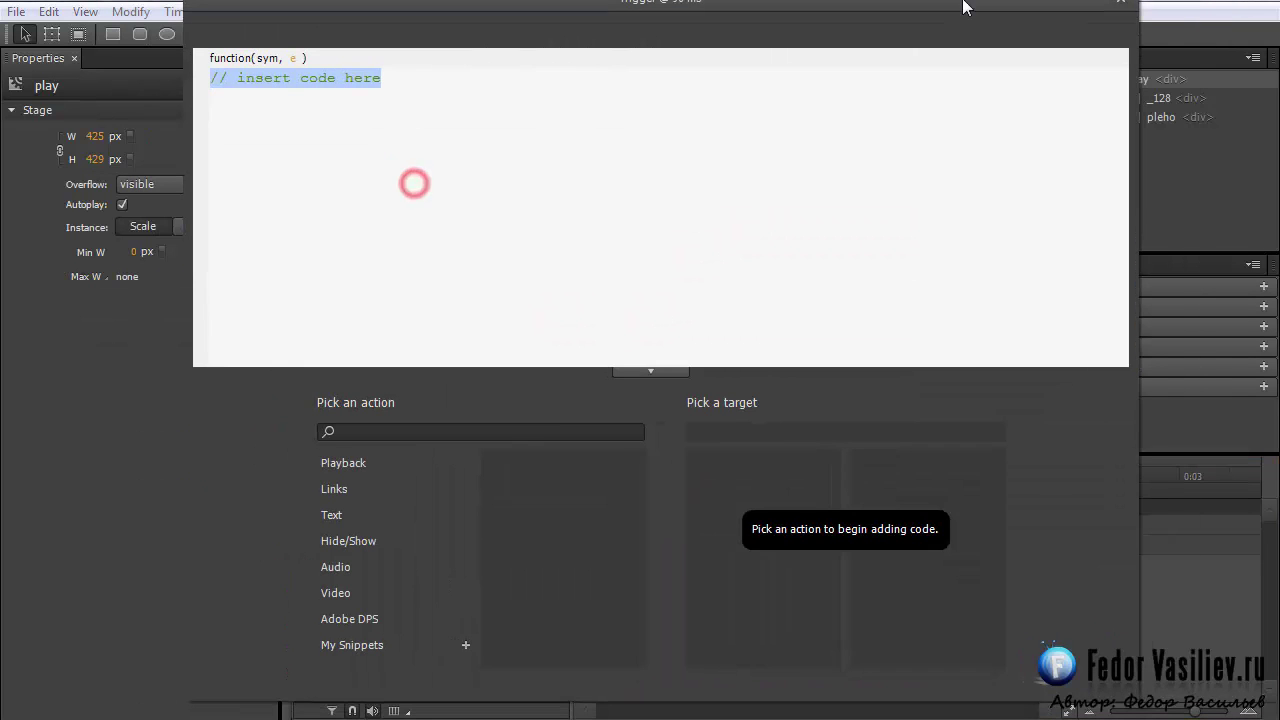
pyautogui.click(368, 540)
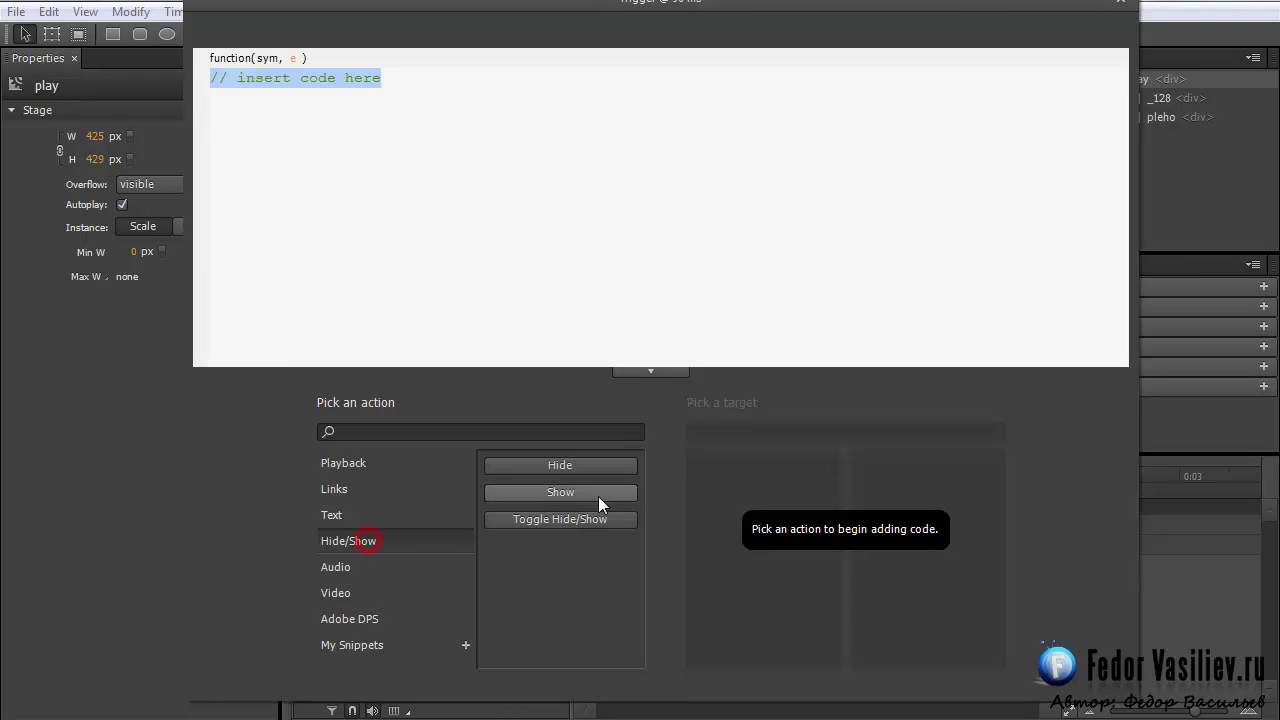
pyautogui.click(598, 494)
pyautogui.click(717, 492)
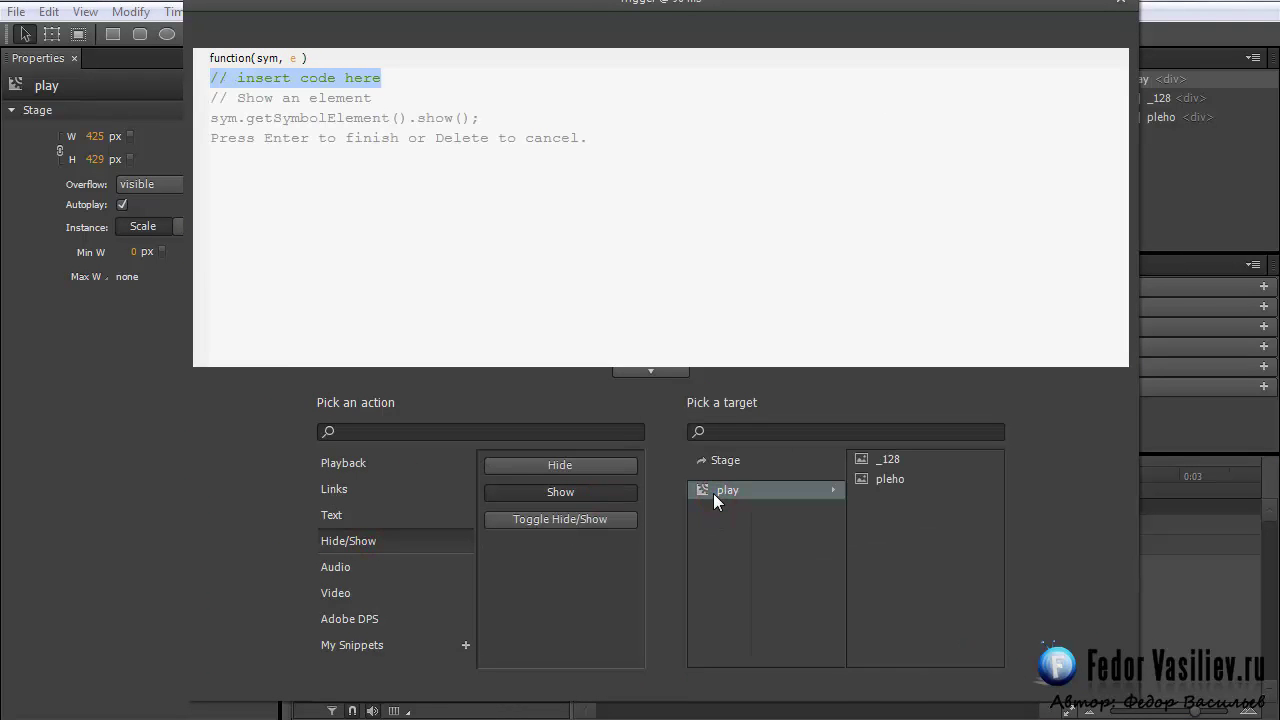
pyautogui.doubleClick(713, 492)
pyautogui.click(1120, 2)
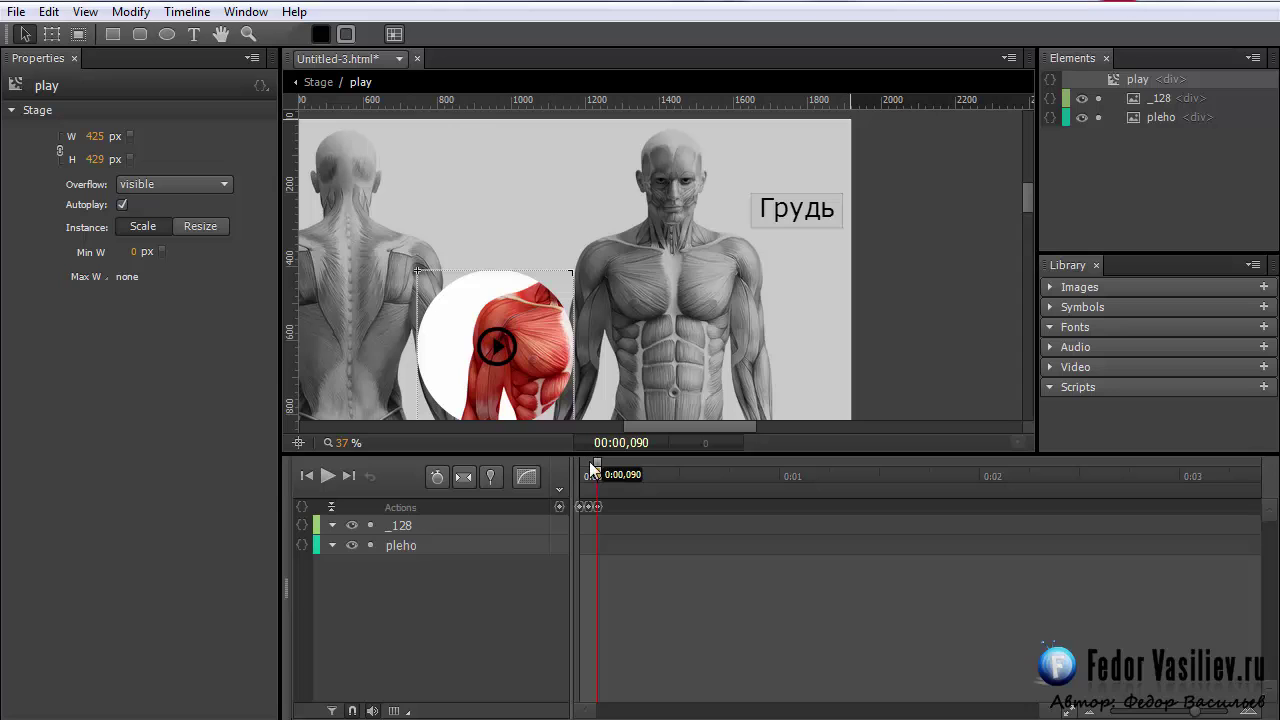
# Insert a timeline label named 7 at 90 ms and move the playhead to about 640 ms
pyautogui.click(561, 490)
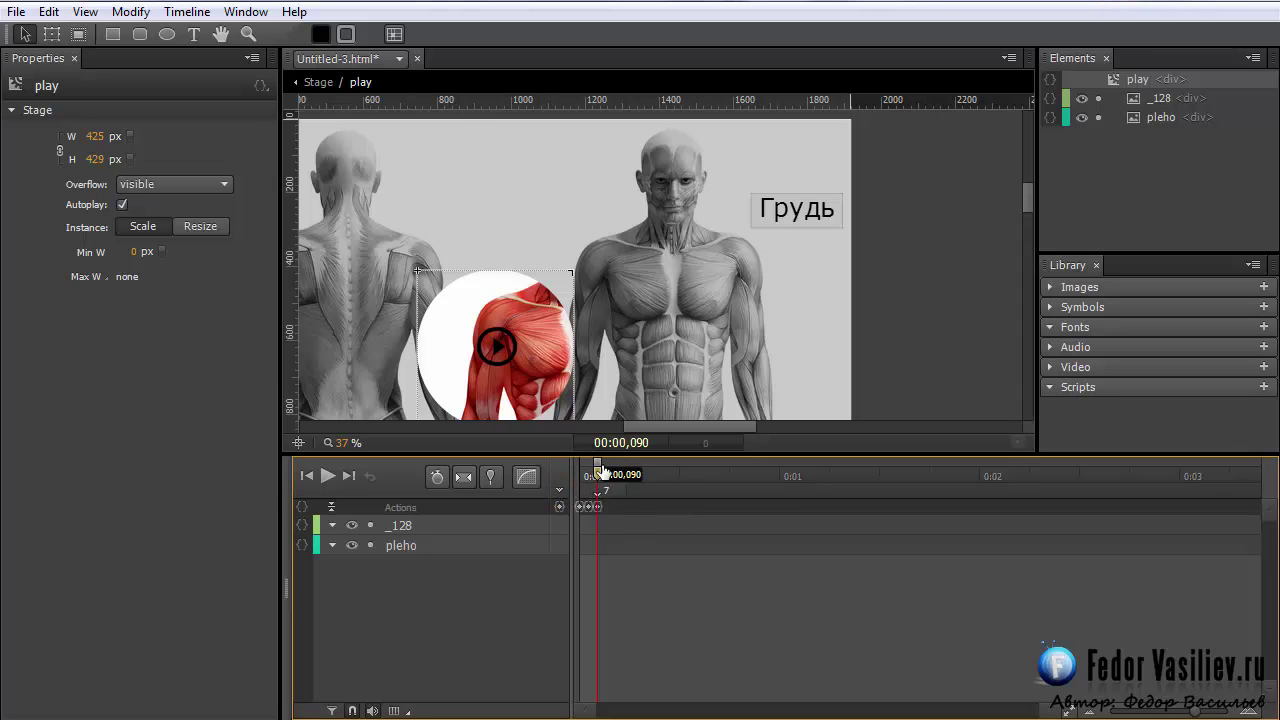
pyautogui.press('space')
pyautogui.moveTo(622, 494); pyautogui.dragTo(707, 476)
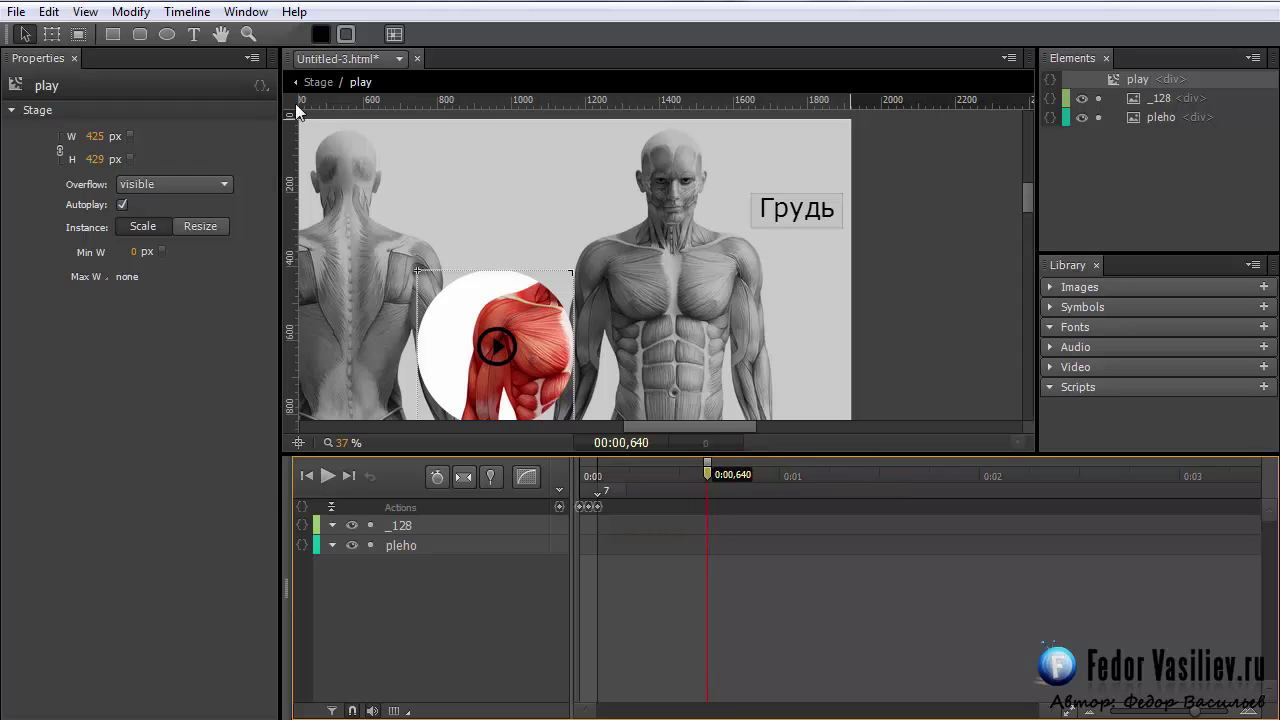
# Draw a rectangle about 425 × 78 px above the circular preview and fill it with pale yellow, rgba(255,251,212,1.00)
pyautogui.click(113, 34)
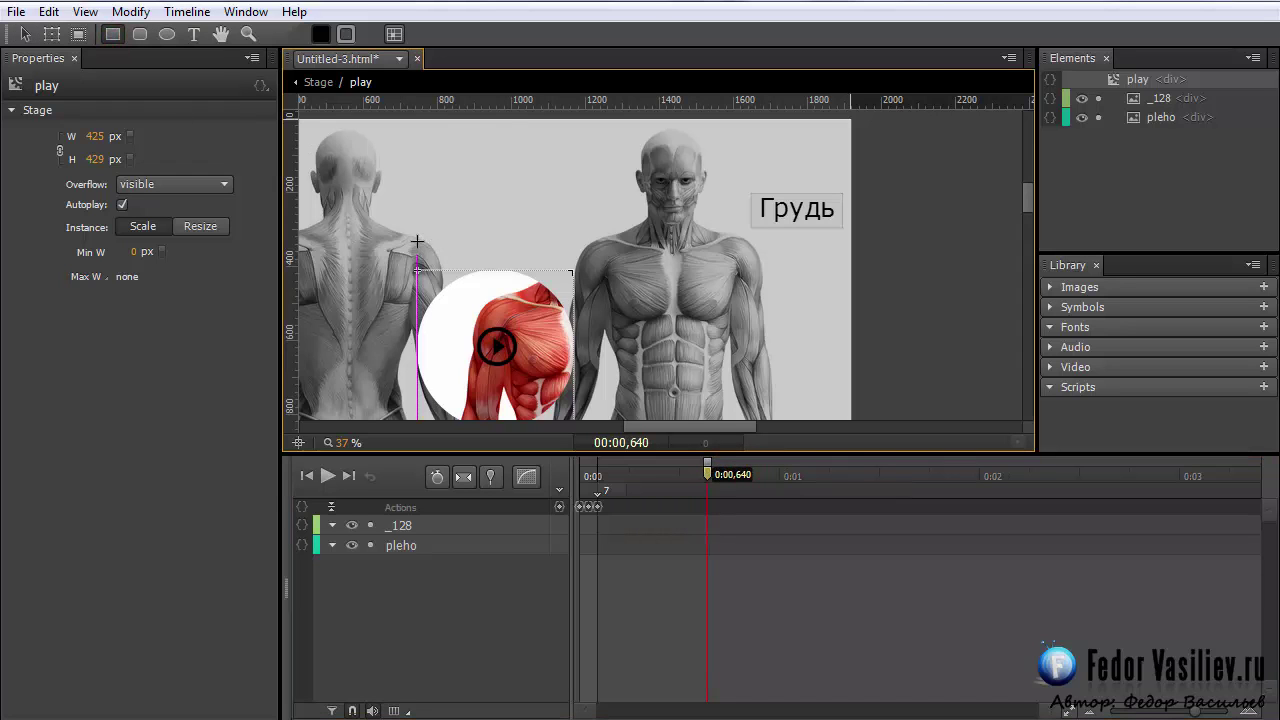
pyautogui.moveTo(417, 237); pyautogui.dragTo(573, 266)
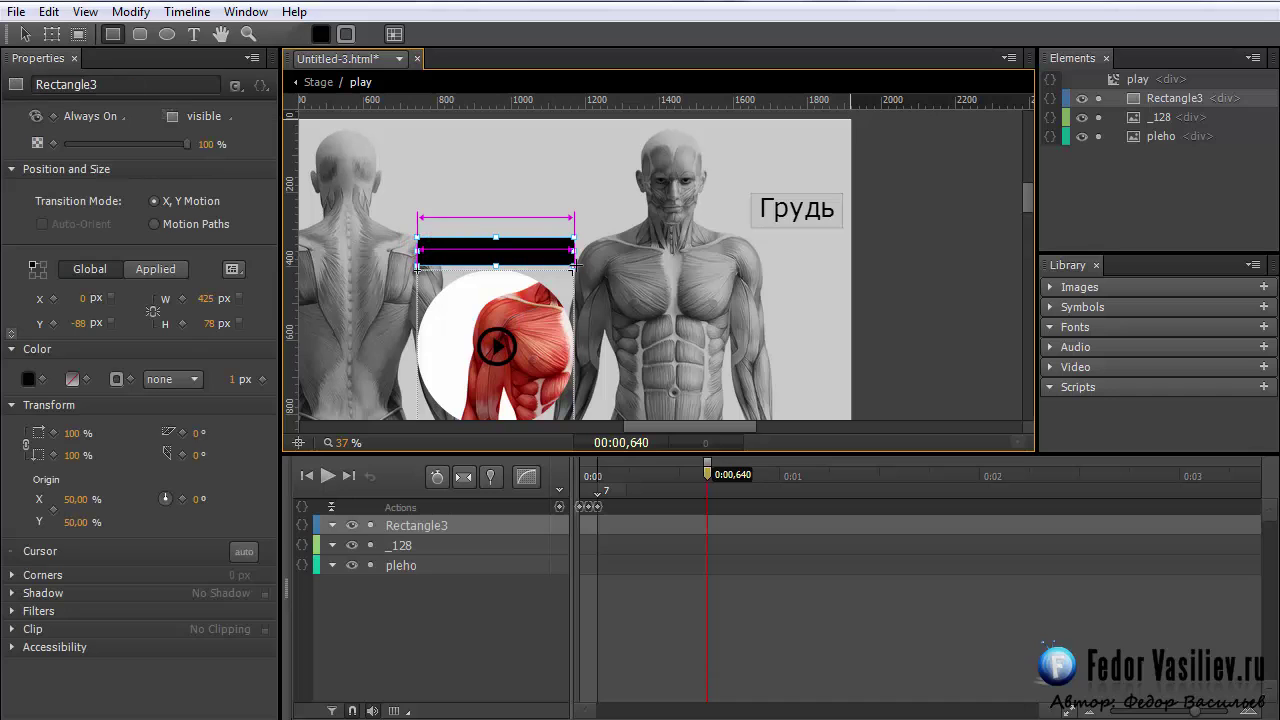
pyautogui.click(320, 34)
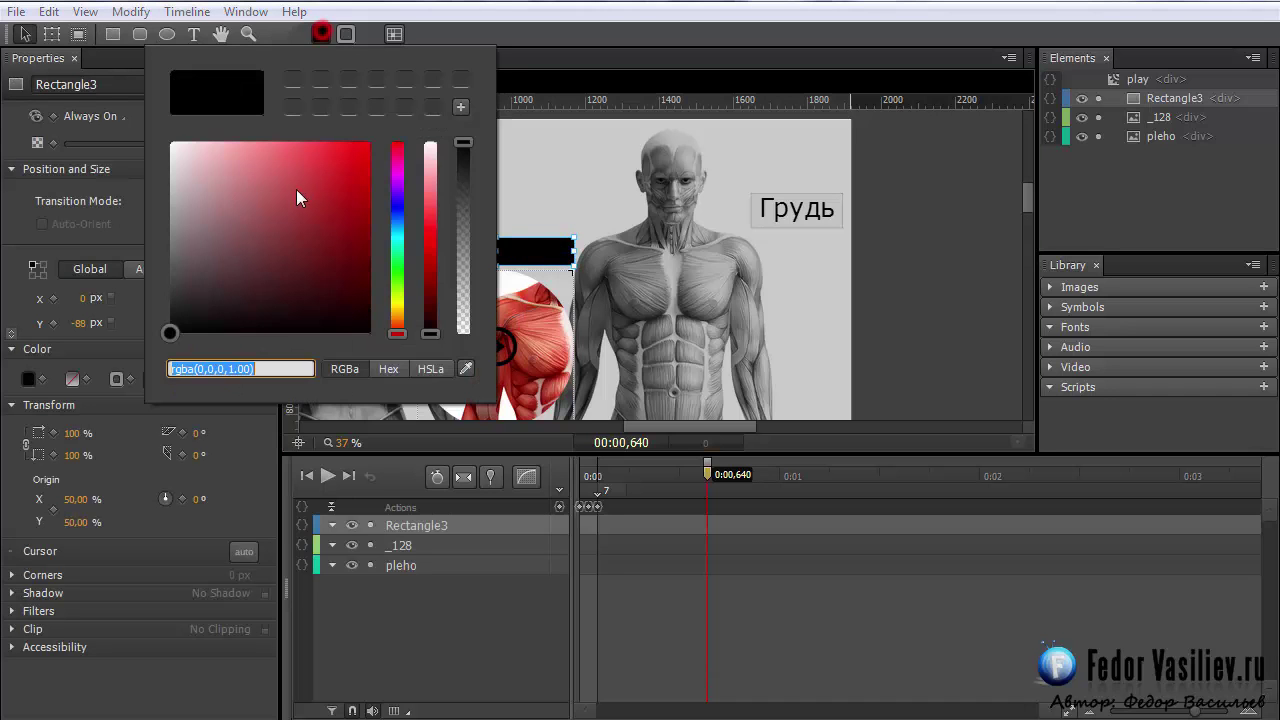
pyautogui.click(396, 297)
pyautogui.moveTo(398, 297); pyautogui.dragTo(397, 304)
pyautogui.moveTo(198, 218)
pyautogui.mouseDown()
pyautogui.moveTo(172, 202)
pyautogui.moveTo(222, 136)
pyautogui.moveTo(195, 143)
pyautogui.mouseUp()
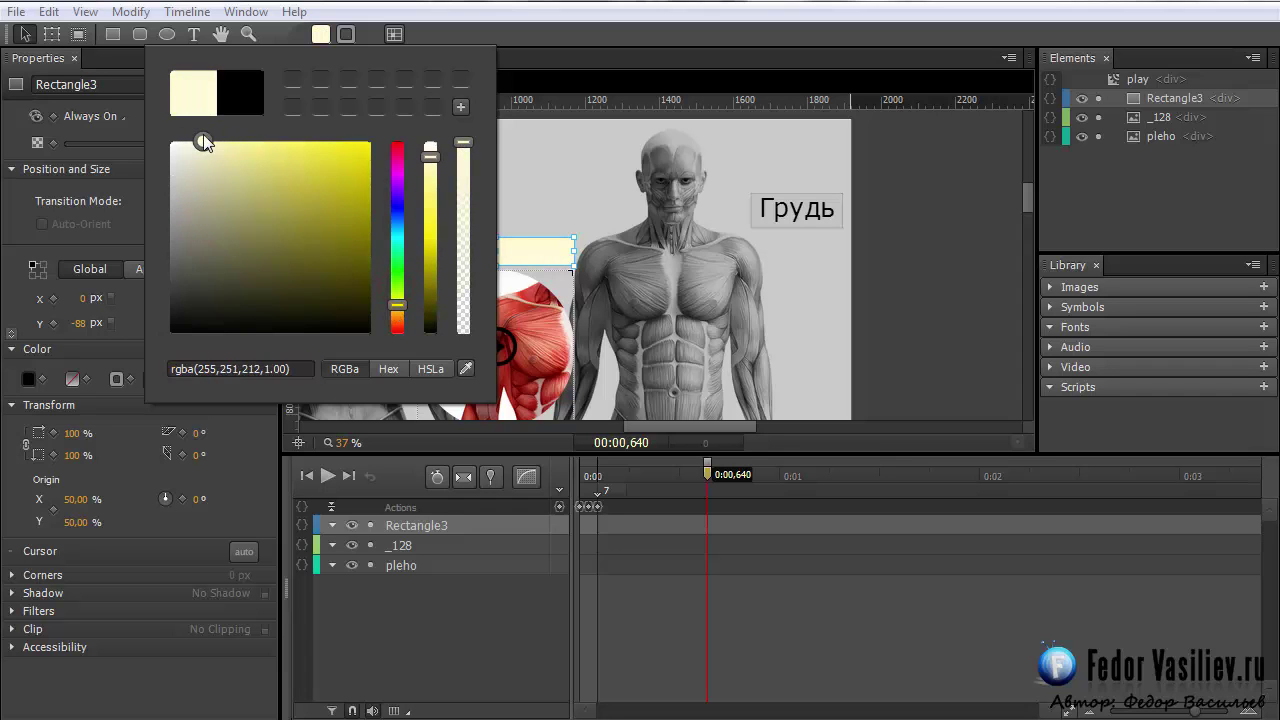
# Add a text box about 425 × 78 px over the yellow rectangle and paste in "Смотрите видео инструкцию"
pyautogui.click(194, 34)
pyautogui.moveTo(415, 240); pyautogui.dragTo(572, 268)
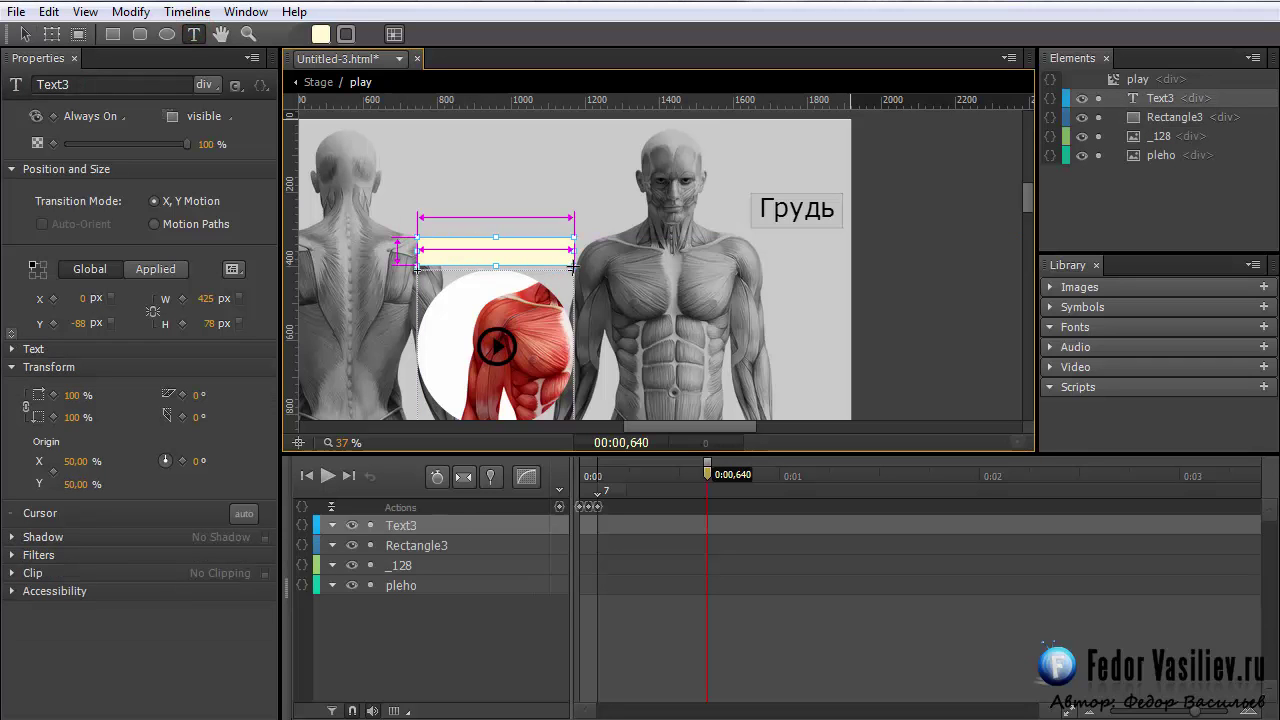
pyautogui.rightClick(318, 221)
pyautogui.click(356, 313)
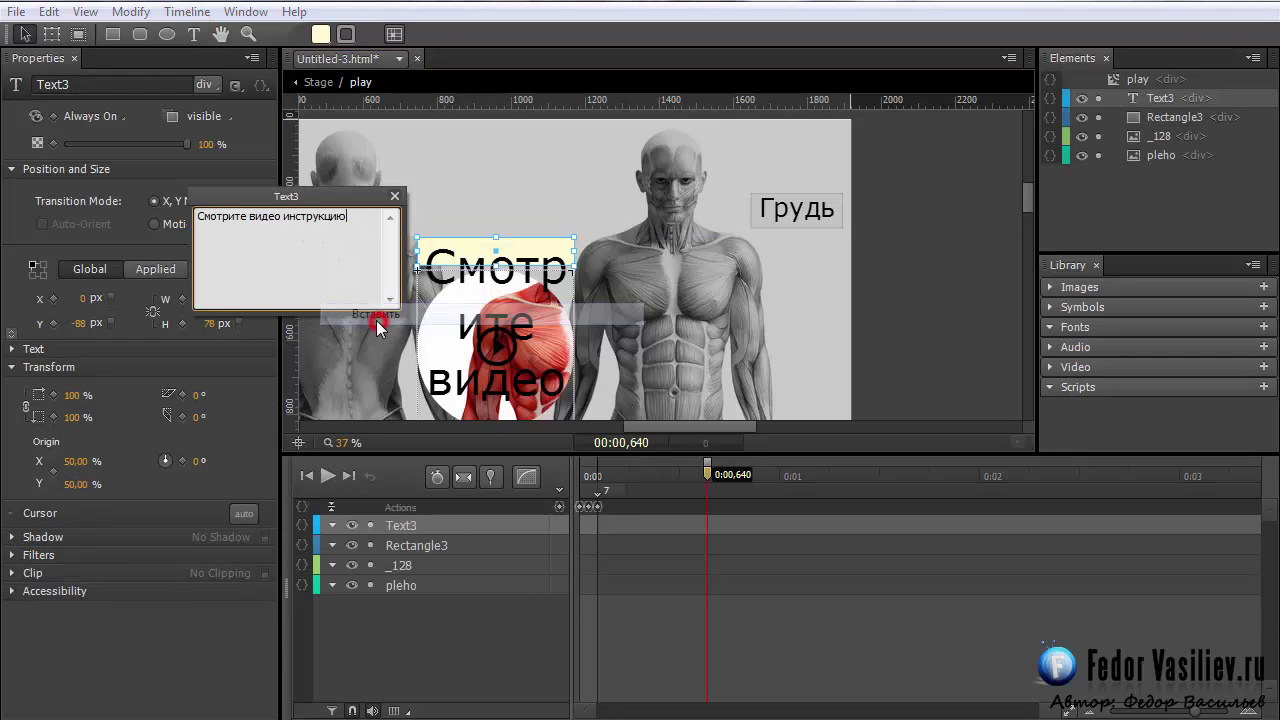
# Set the caption text's font size to 28 px and its line height to 70 px so it fits the yellow rectangle
pyautogui.click(394, 197)
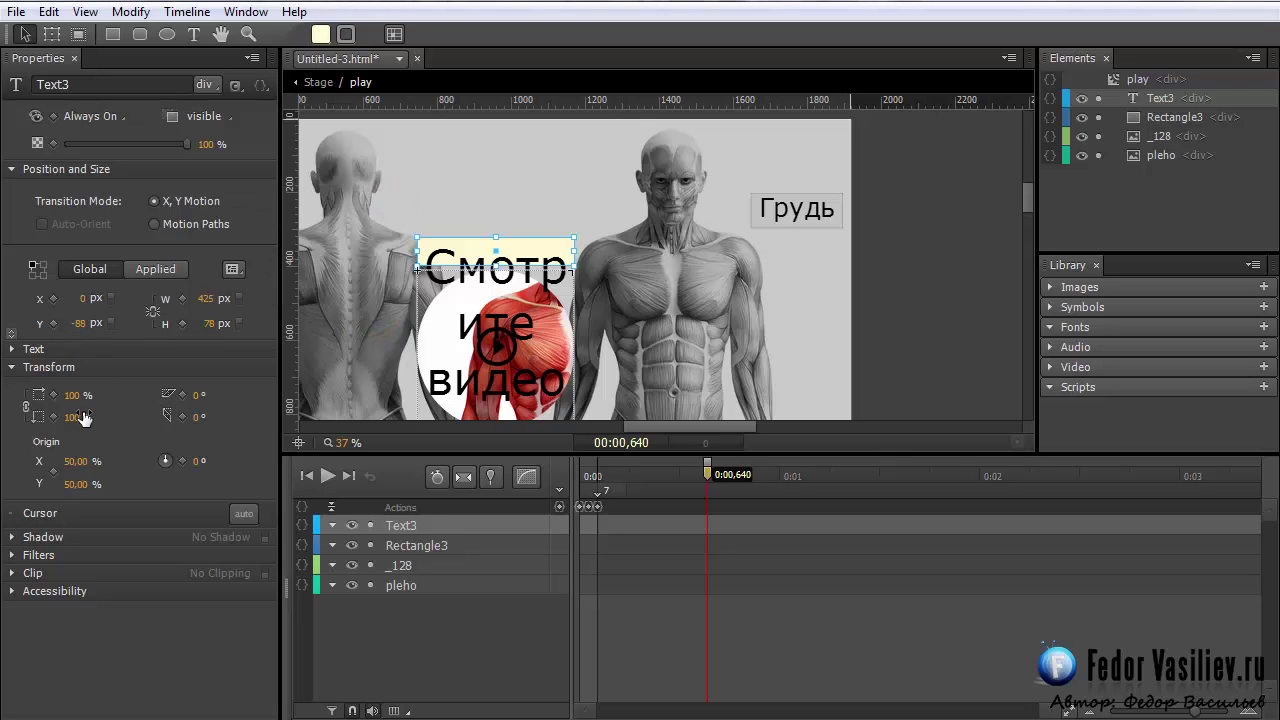
pyautogui.click(11, 349)
pyautogui.moveTo(74, 404); pyautogui.dragTo(3, 400)
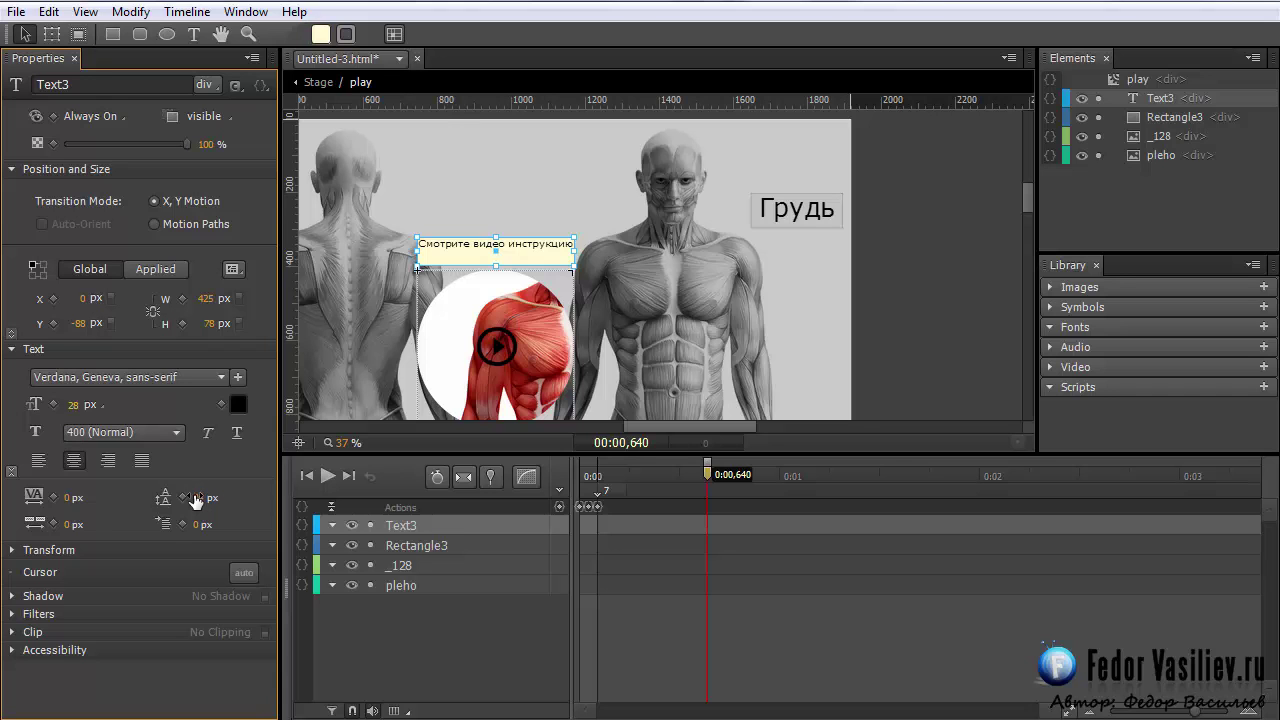
pyautogui.moveTo(199, 496); pyautogui.dragTo(202, 497)
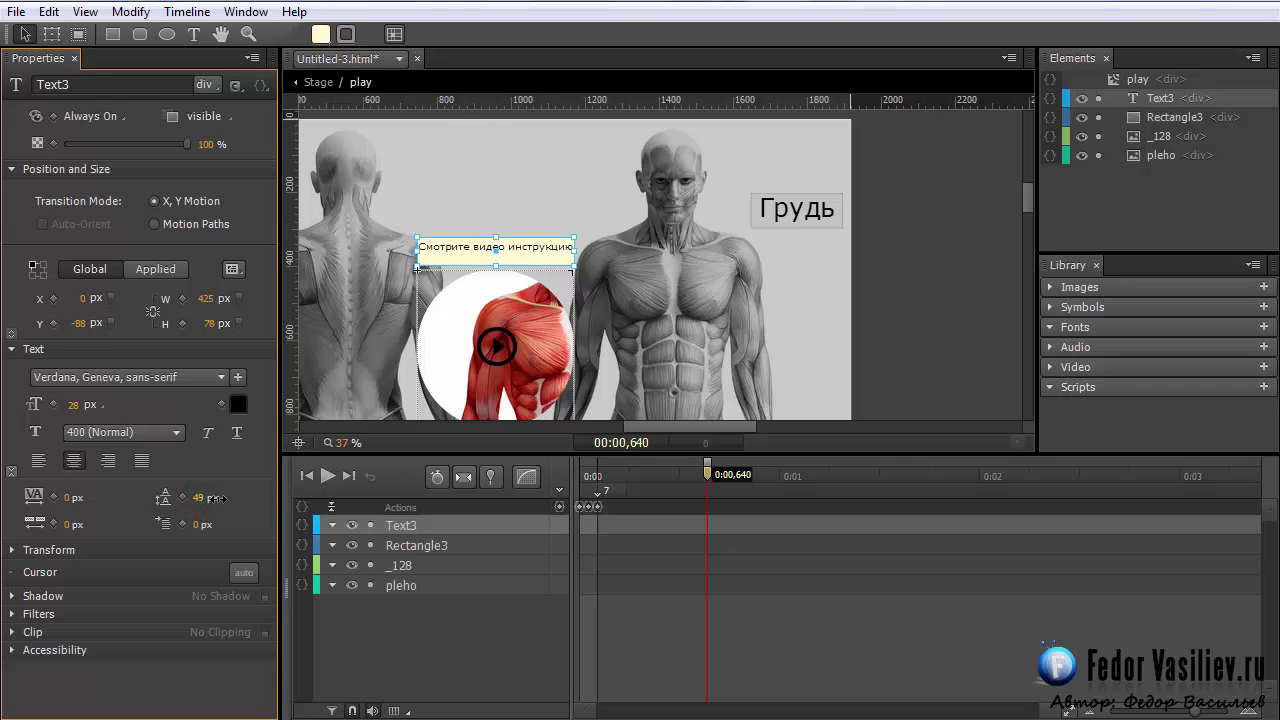
pyautogui.click(330, 443)
pyautogui.moveTo(341, 443); pyautogui.dragTo(378, 449)
pyautogui.moveTo(692, 430); pyautogui.dragTo(660, 428)
pyautogui.scroll(-5, 662, 341)
pyautogui.scroll(5, 662, 341)
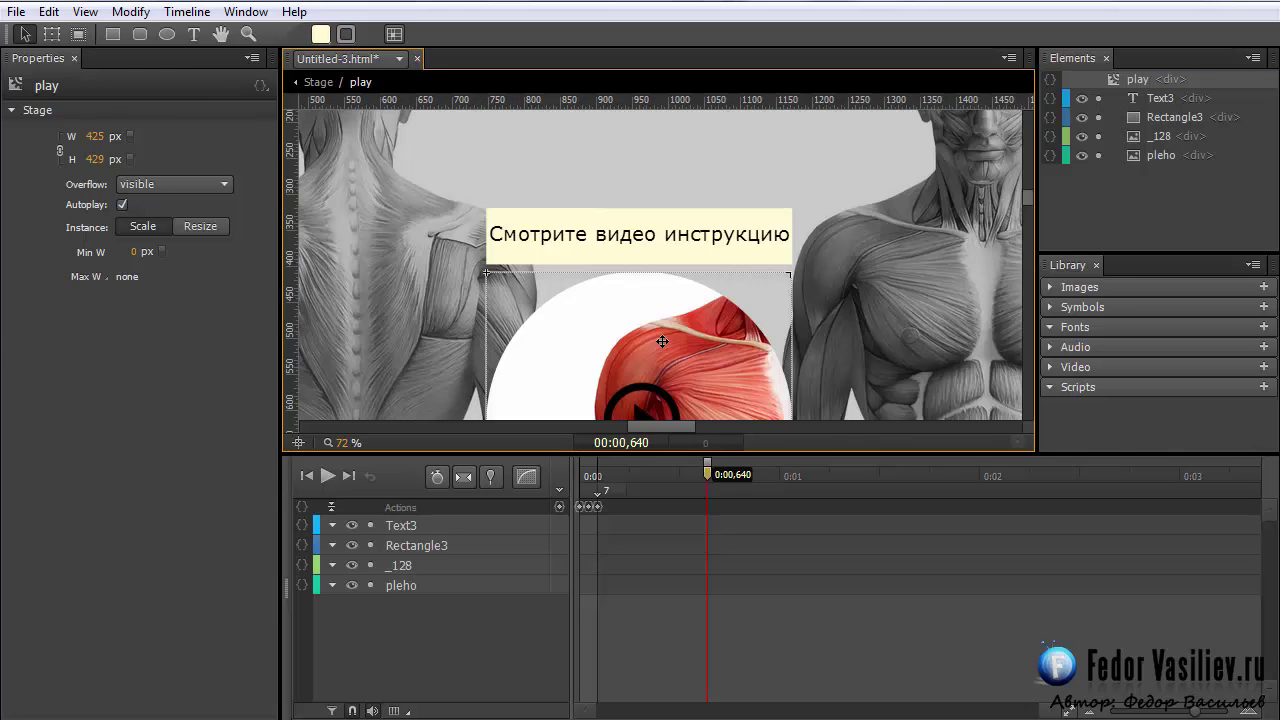
# Copy the end time of the palki symbol's animation, 00:02,390, from its timeline and return to the stage
pyautogui.click(609, 325)
pyautogui.moveTo(609, 319); pyautogui.dragTo(588, 341)
pyautogui.moveTo(656, 310); pyautogui.dragTo(650, 317)
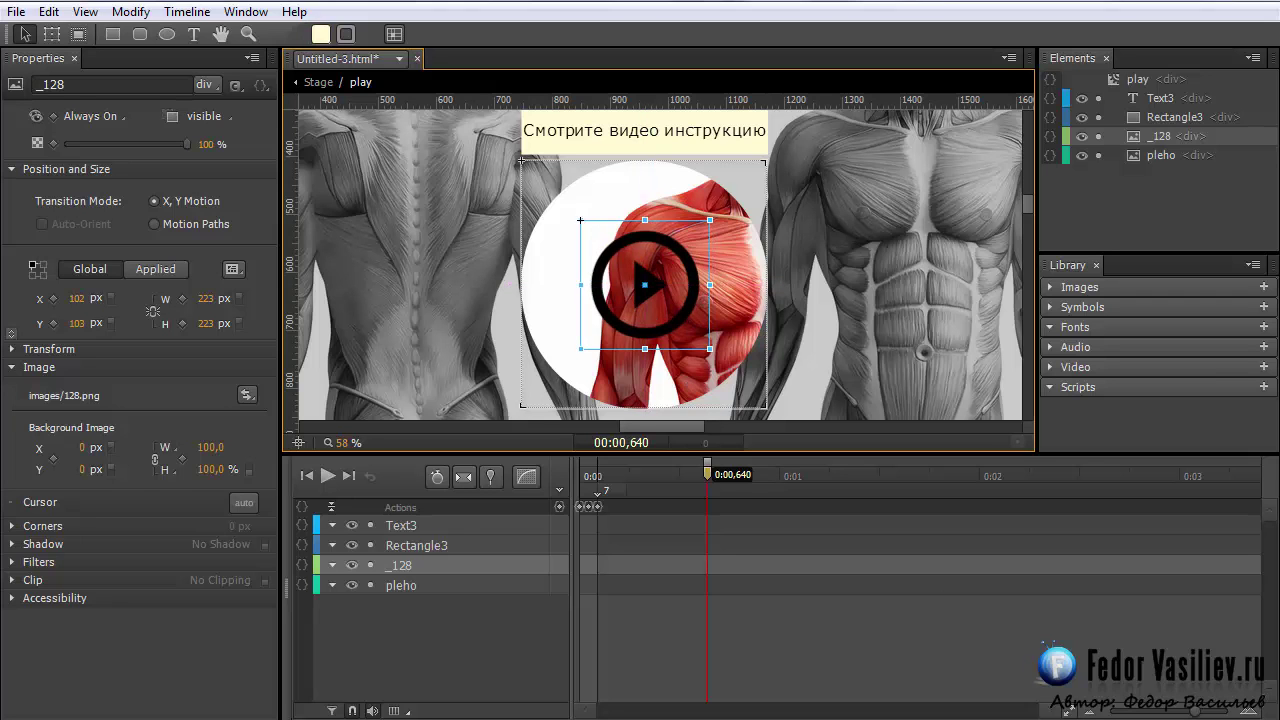
pyautogui.doubleClick(1017, 255)
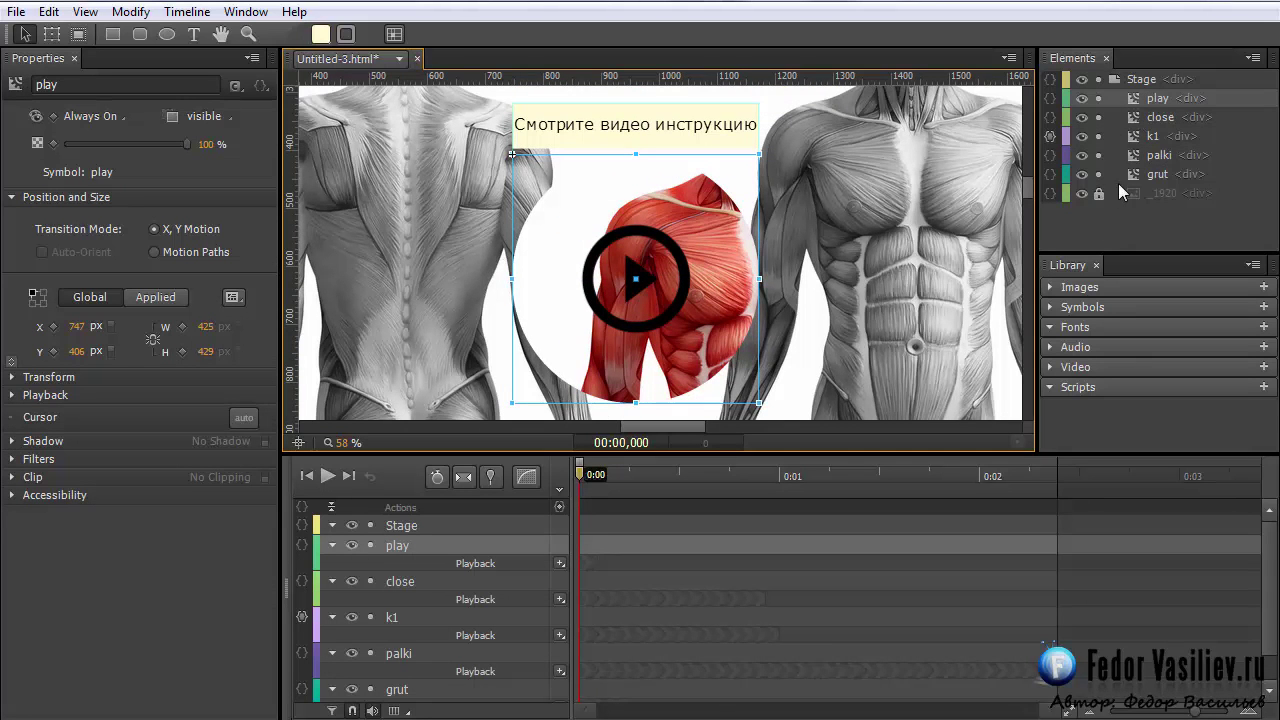
pyautogui.doubleClick(1133, 156)
pyautogui.moveTo(580, 472); pyautogui.dragTo(1054, 514)
pyautogui.click(622, 442)
pyautogui.rightClick(616, 442)
pyautogui.click(678, 508)
pyautogui.click(318, 82)
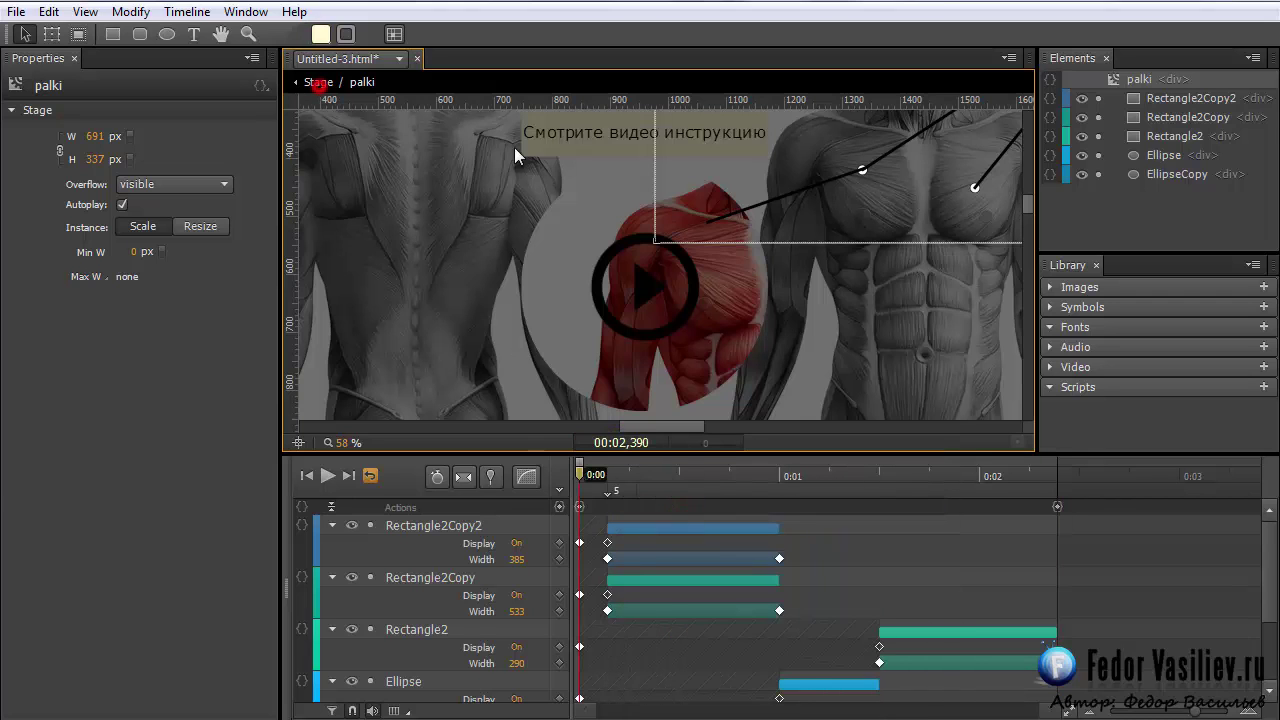
# Open the play symbol for editing and paste the copied time to move its playhead to 00:02,390
pyautogui.click(1138, 178)
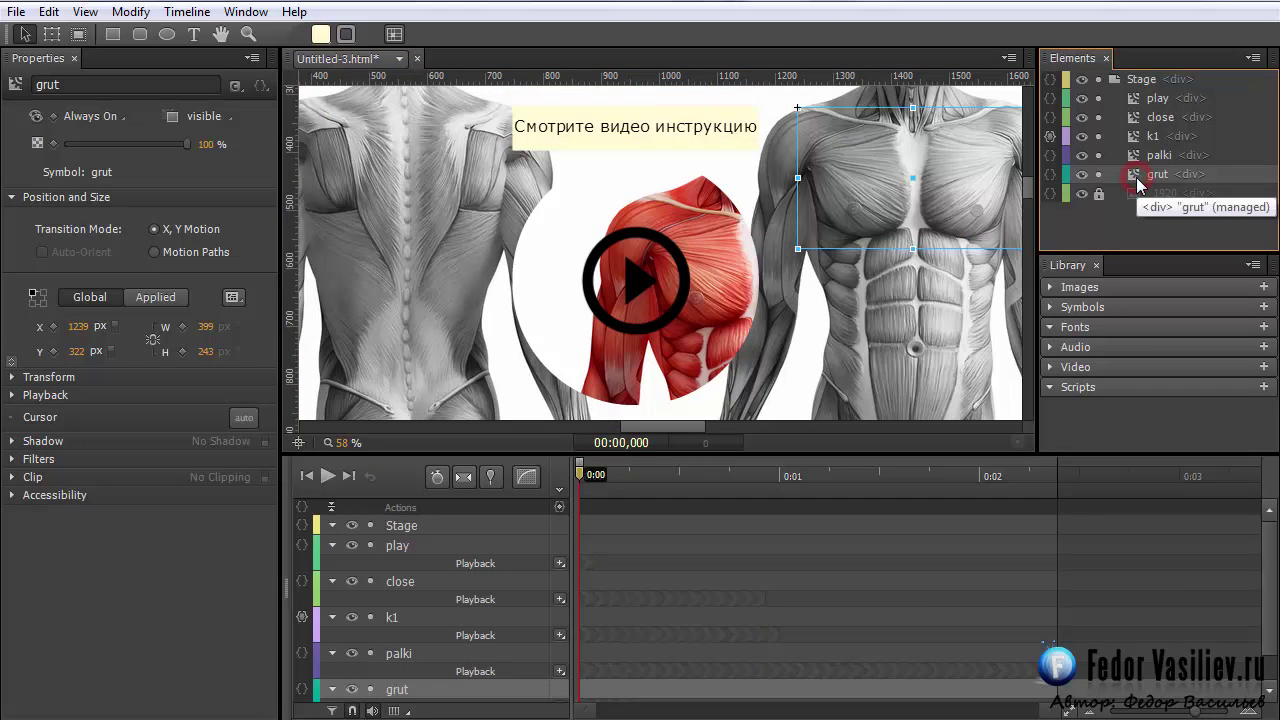
pyautogui.doubleClick(1157, 98)
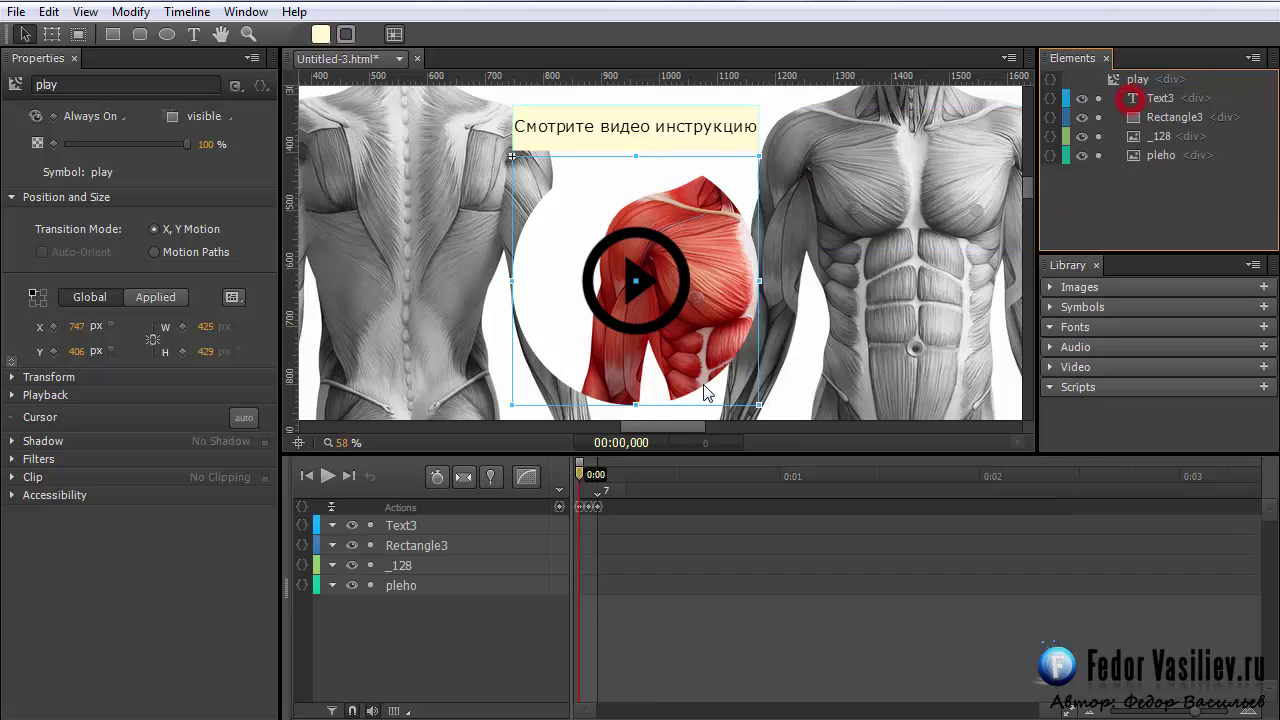
pyautogui.click(645, 442)
pyautogui.rightClick(634, 440)
pyautogui.click(674, 538)
pyautogui.press('Return')
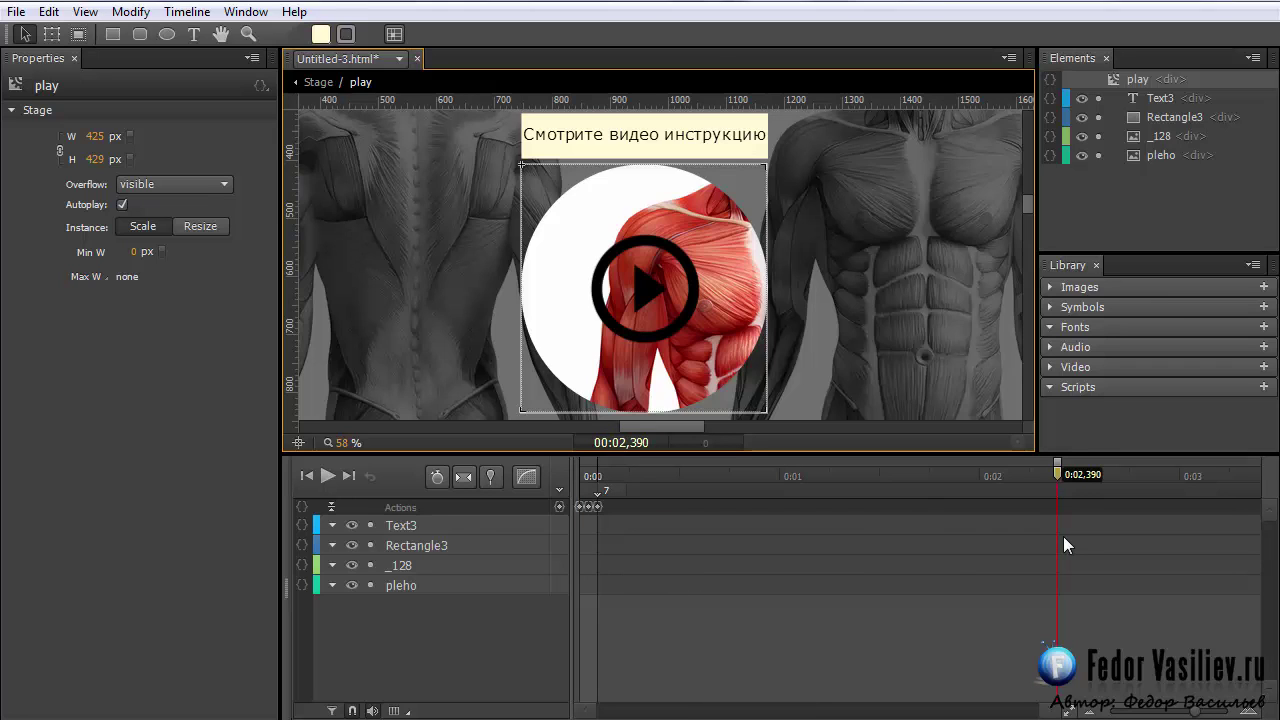
# Set the scale of the circular pleho image to 0% at 2.39 s
pyautogui.click(1068, 584)
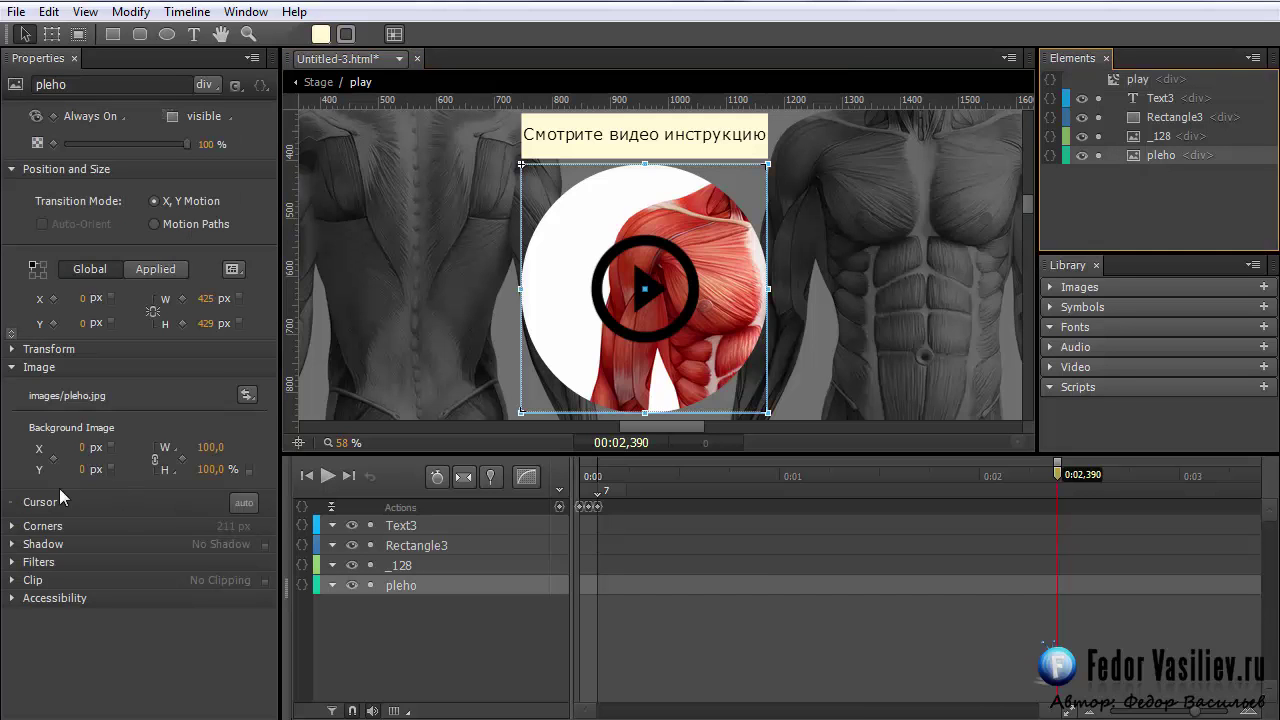
pyautogui.click(14, 367)
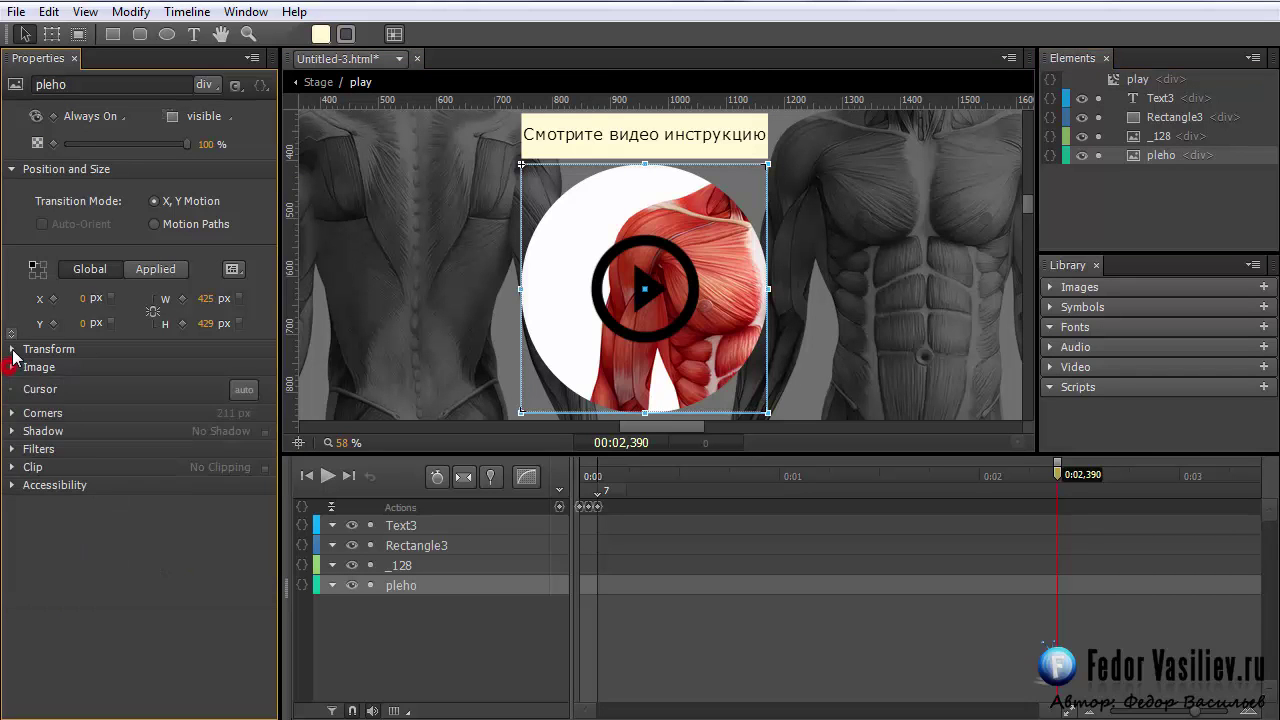
pyautogui.click(11, 350)
pyautogui.click(72, 378)
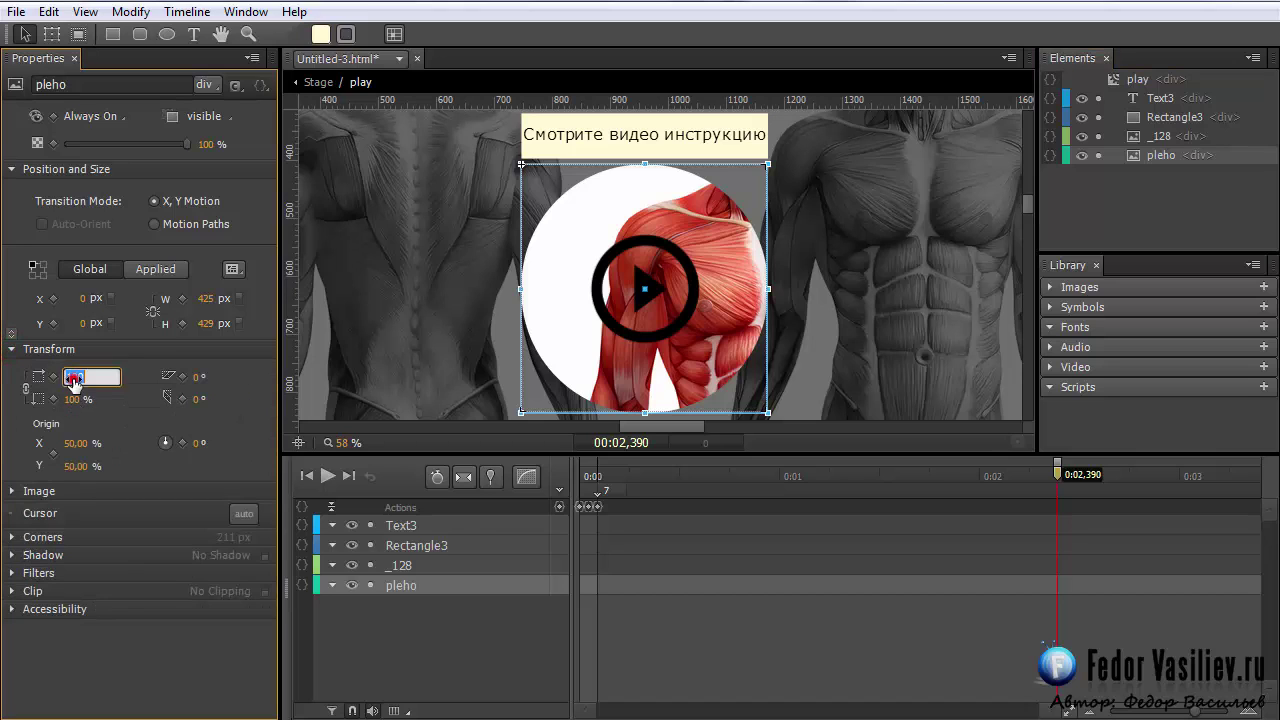
pyautogui.write('0')
pyautogui.press('Return')
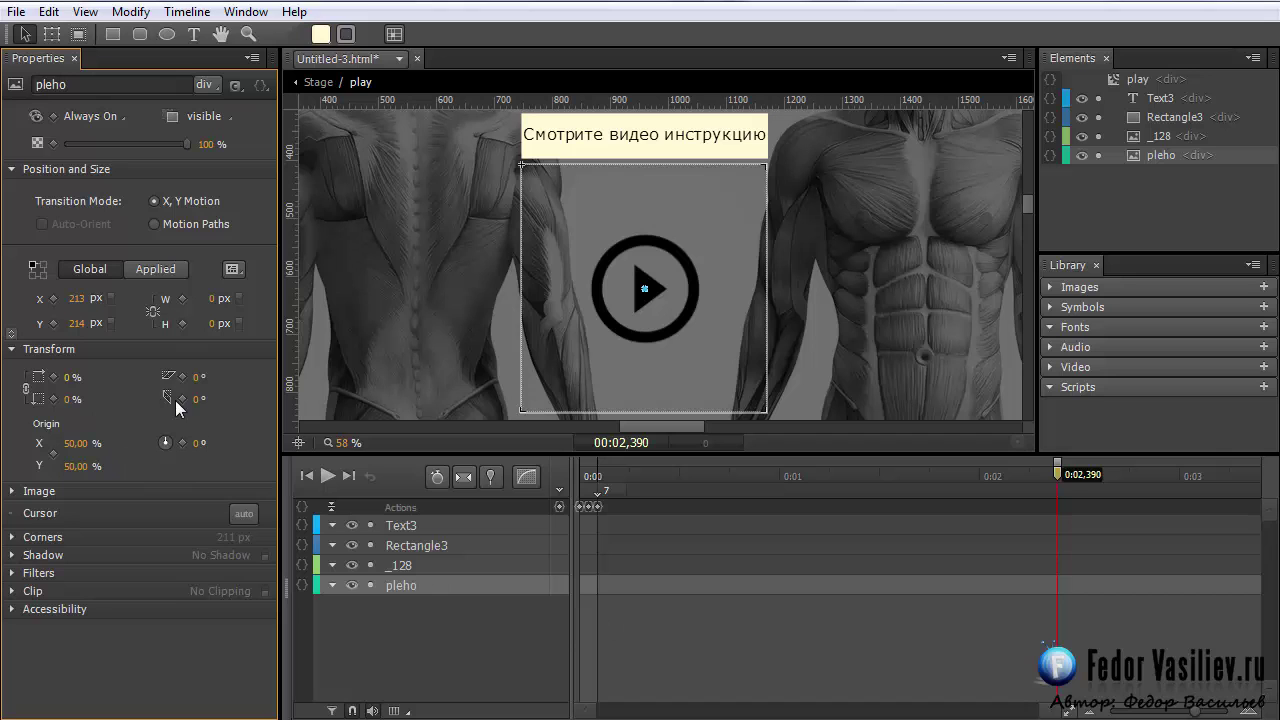
# Animate the pleho image's scale to 100% from 2.39 s to 3 s with auto-keyframes, an easing and the pin
pyautogui.click(437, 477)
pyautogui.click(463, 477)
pyautogui.click(490, 477)
pyautogui.click(527, 477)
pyautogui.click(653, 644)
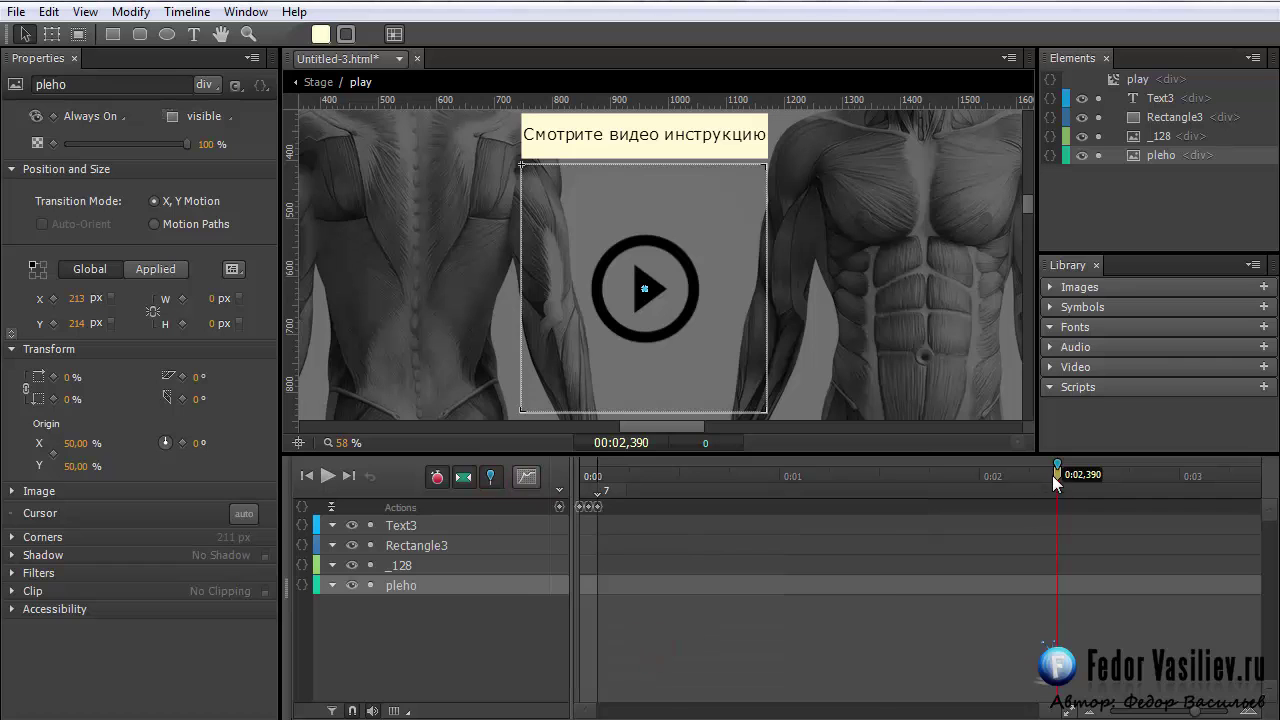
pyautogui.moveTo(1058, 474); pyautogui.dragTo(1180, 474)
pyautogui.click(70, 377)
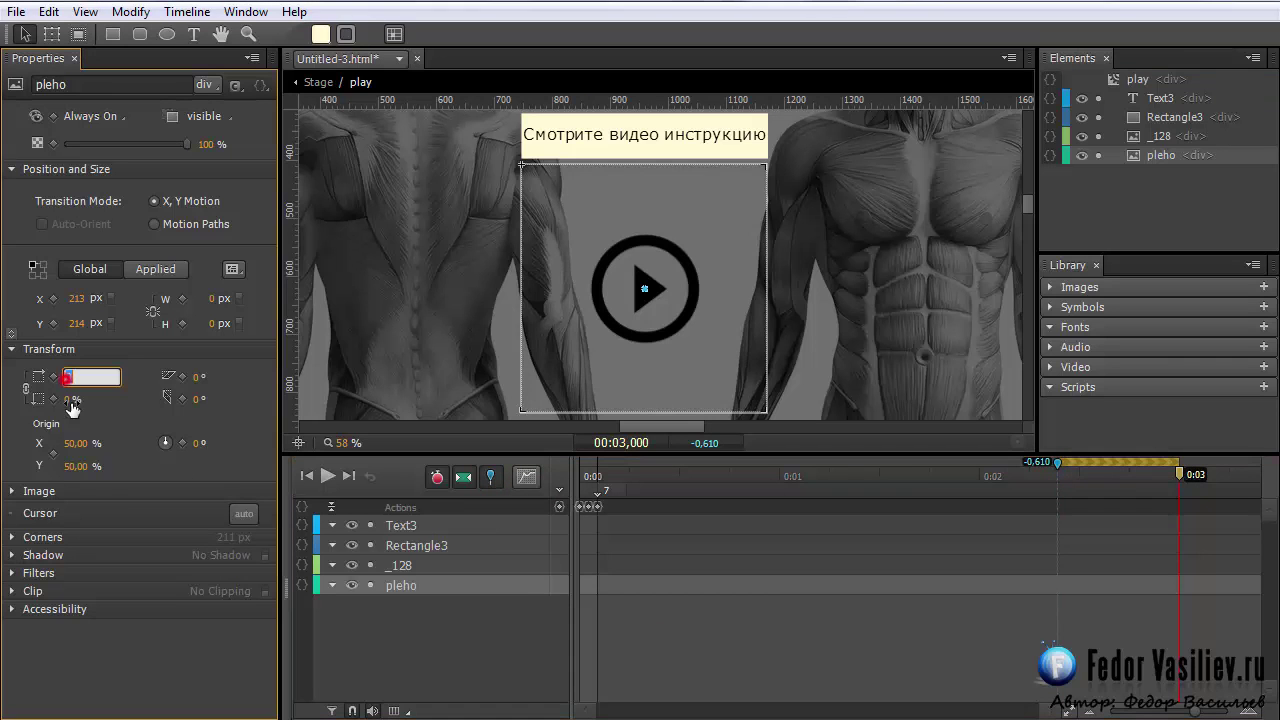
pyautogui.press('Return')
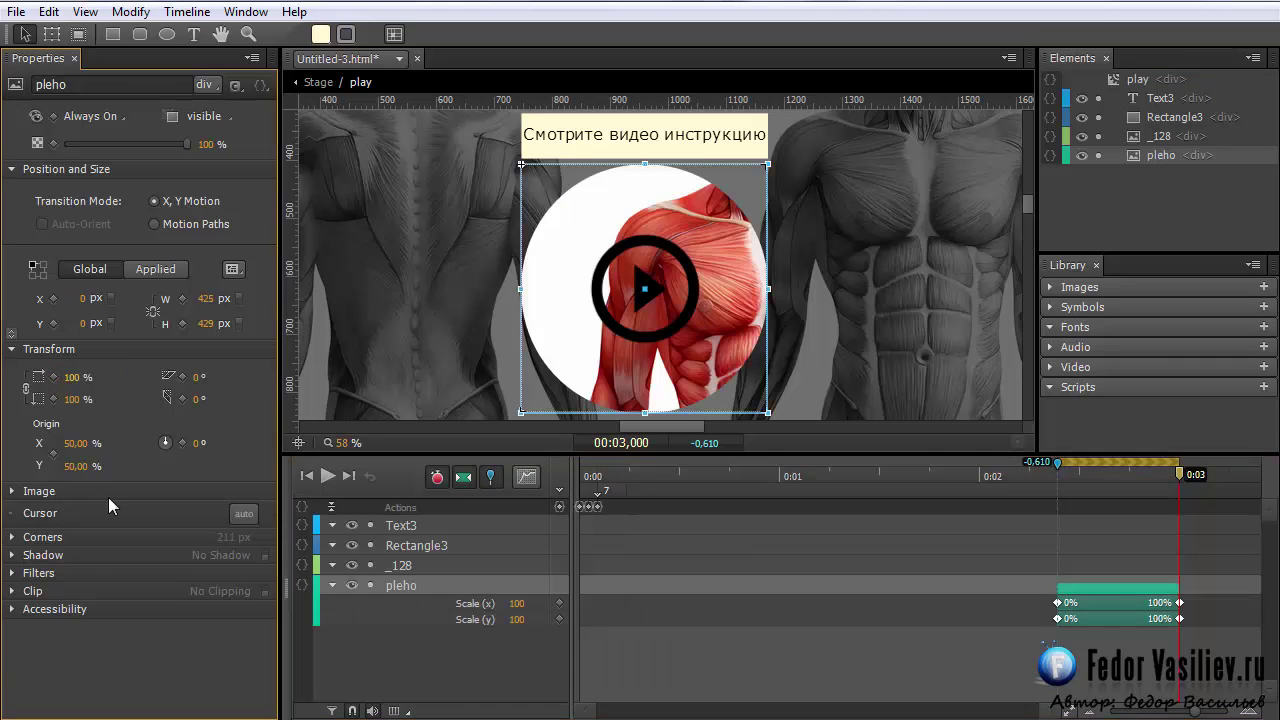
pyautogui.press('space')
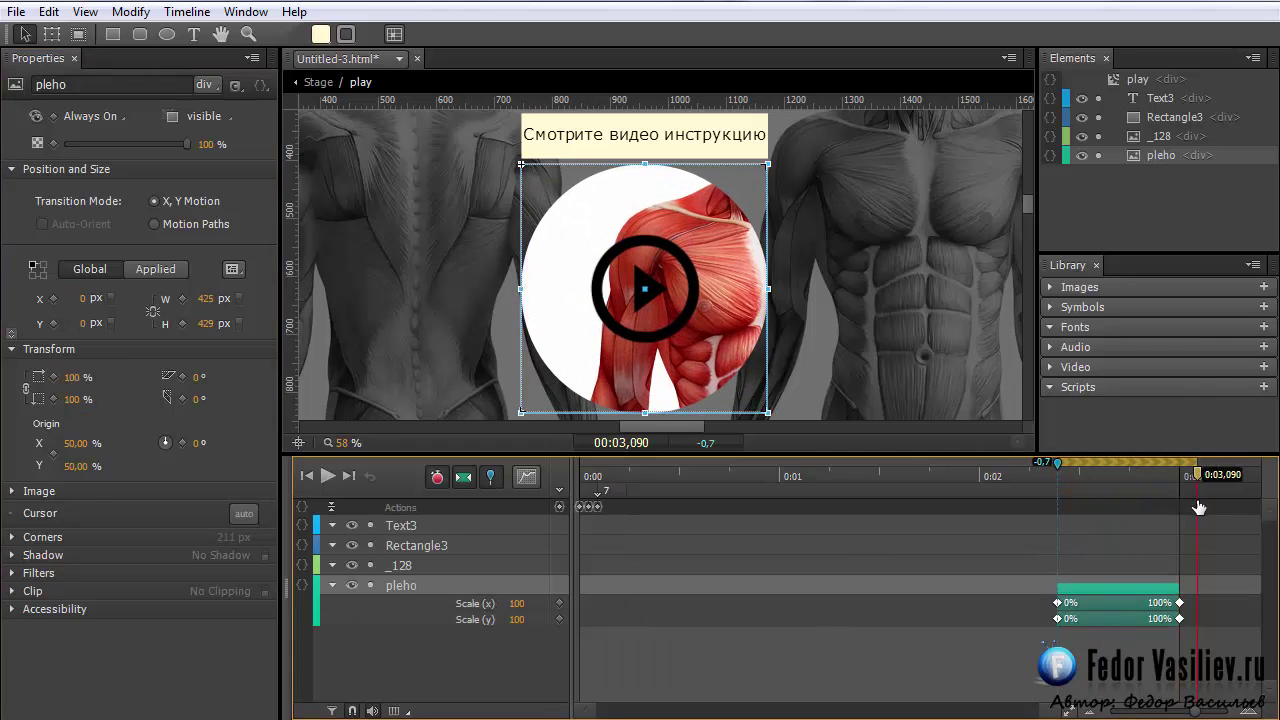
pyautogui.click(490, 476)
pyautogui.click(437, 476)
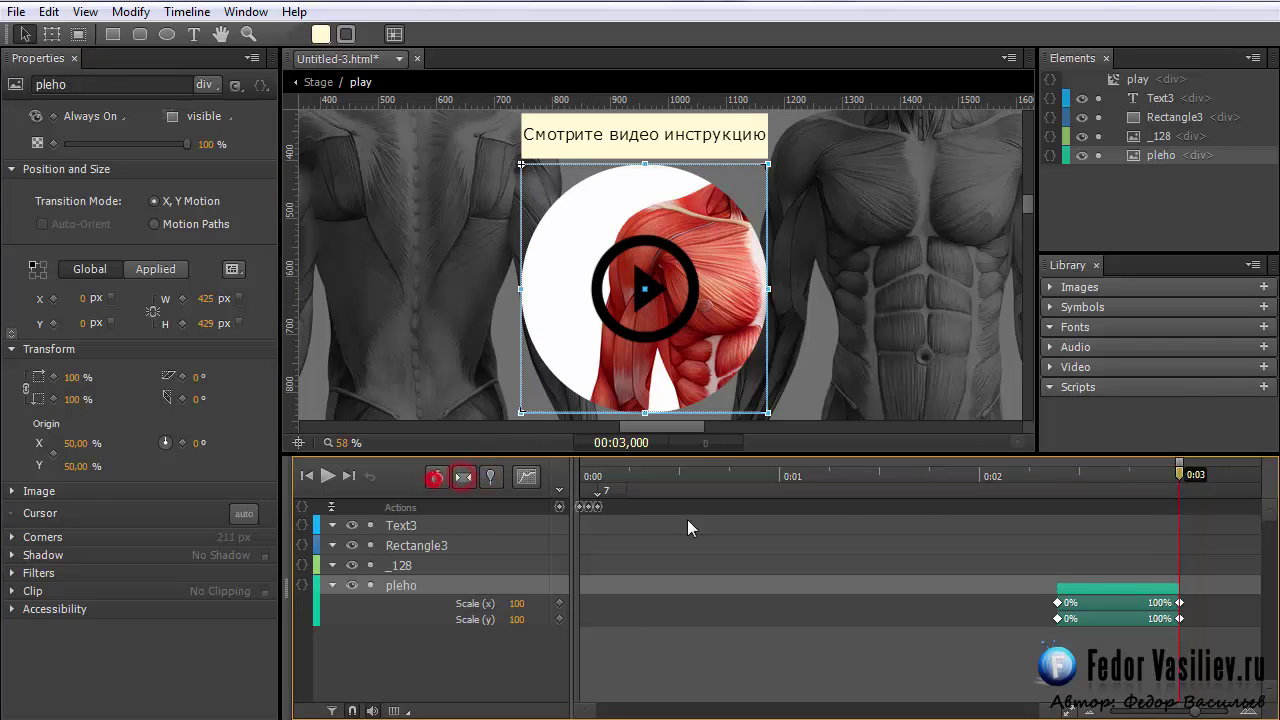
# Set the pleho image's display to Off at 0 s and to On at 2.39 s
pyautogui.click(393, 587)
pyautogui.press('Home')
pyautogui.click(88, 116)
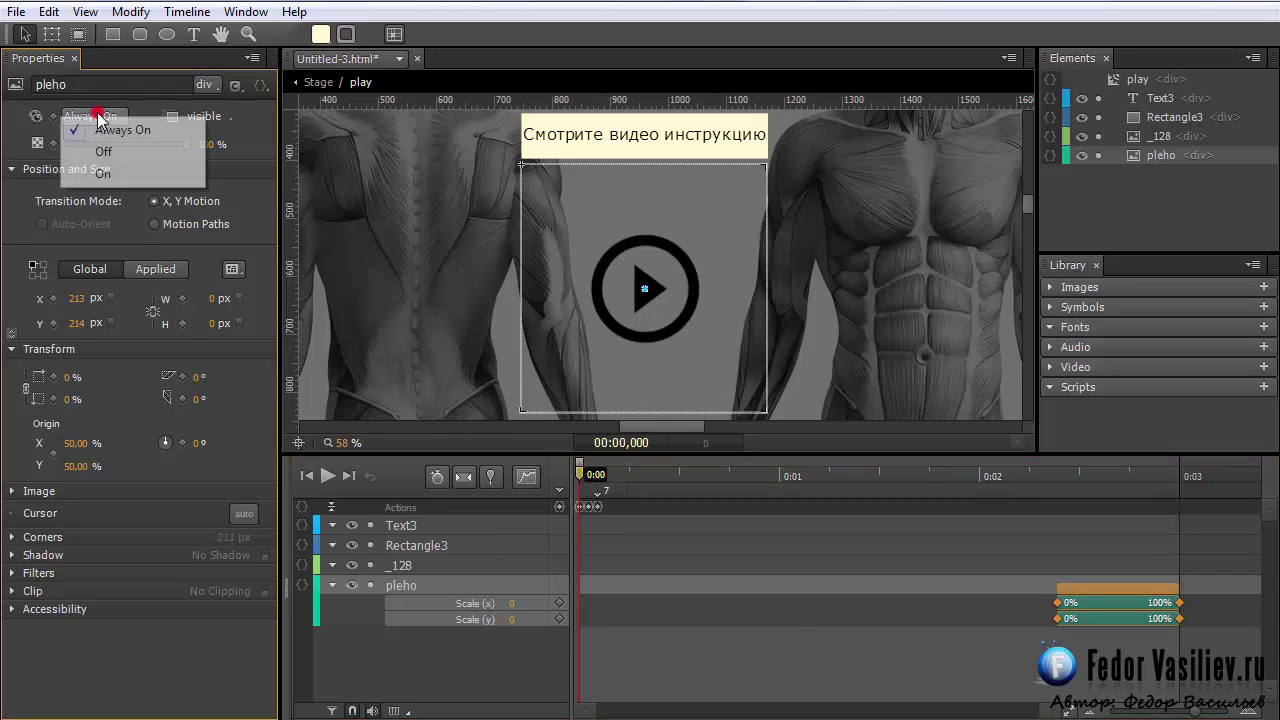
pyautogui.click(105, 152)
pyautogui.moveTo(990, 476); pyautogui.dragTo(1058, 549)
pyautogui.click(93, 118)
pyautogui.click(107, 174)
# Set the scale of the play icon _128 to 0% at 3 s
pyautogui.moveTo(1068, 480); pyautogui.dragTo(1180, 478)
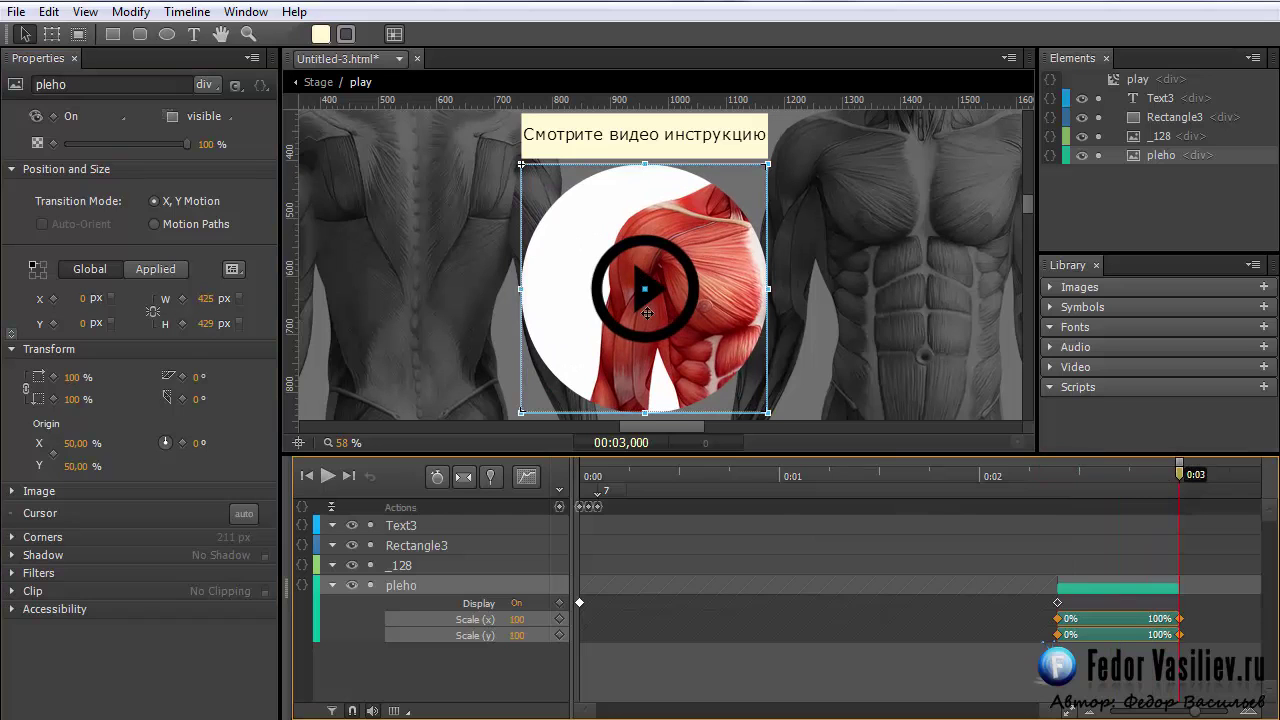
pyautogui.click(400, 565)
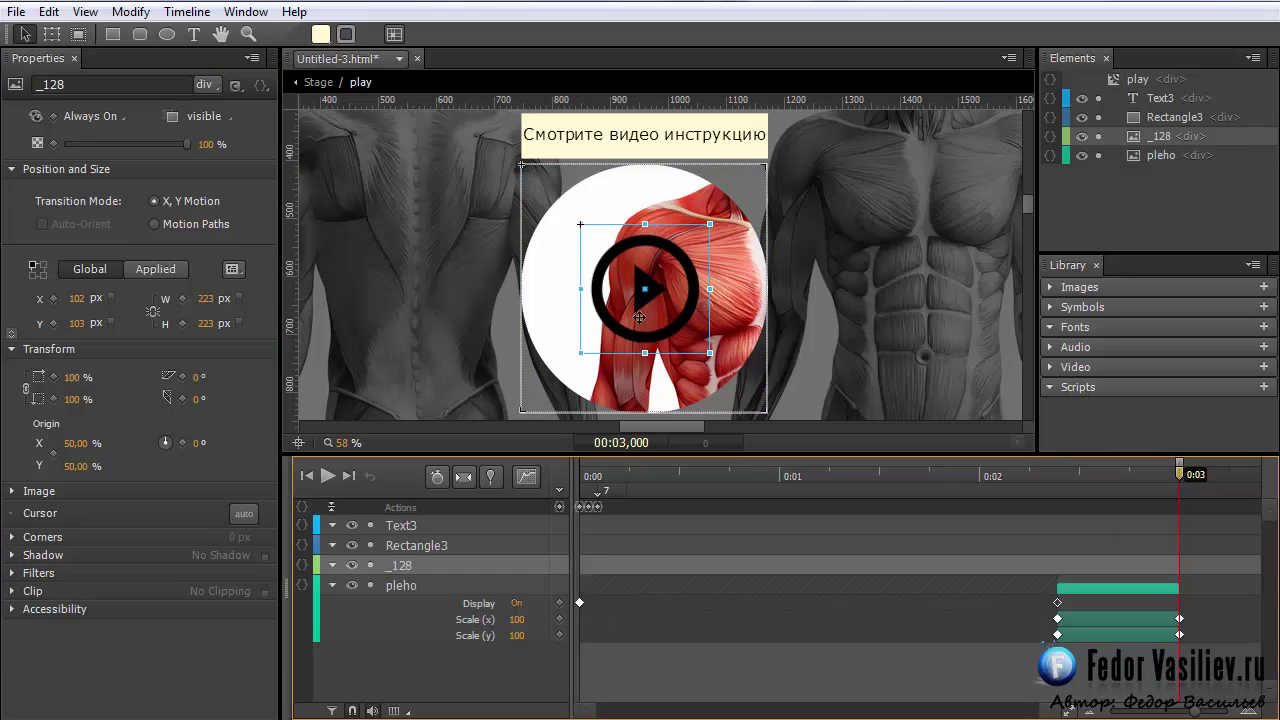
pyautogui.click(71, 377)
pyautogui.write('0')
pyautogui.press('Return')
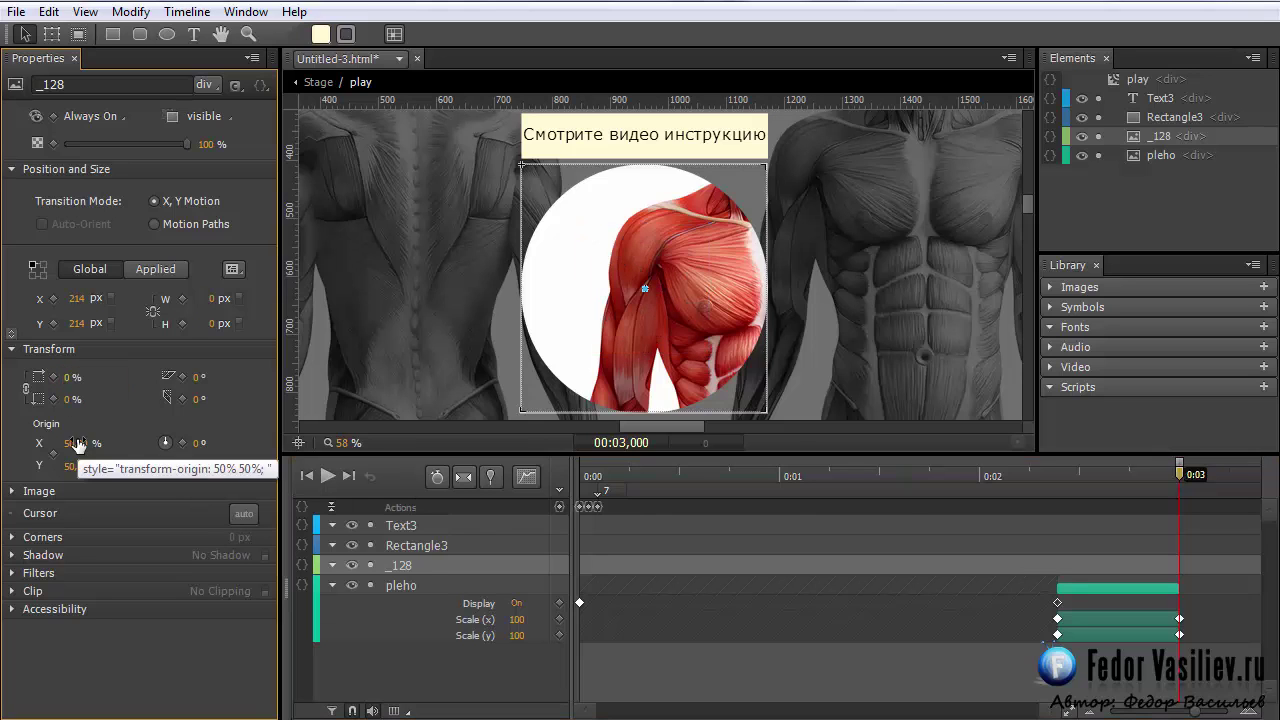
# Animate the play icon's scale to 100% from 3 s to about 3.6 s using auto-keyframes and the pin
pyautogui.click(1180, 478)
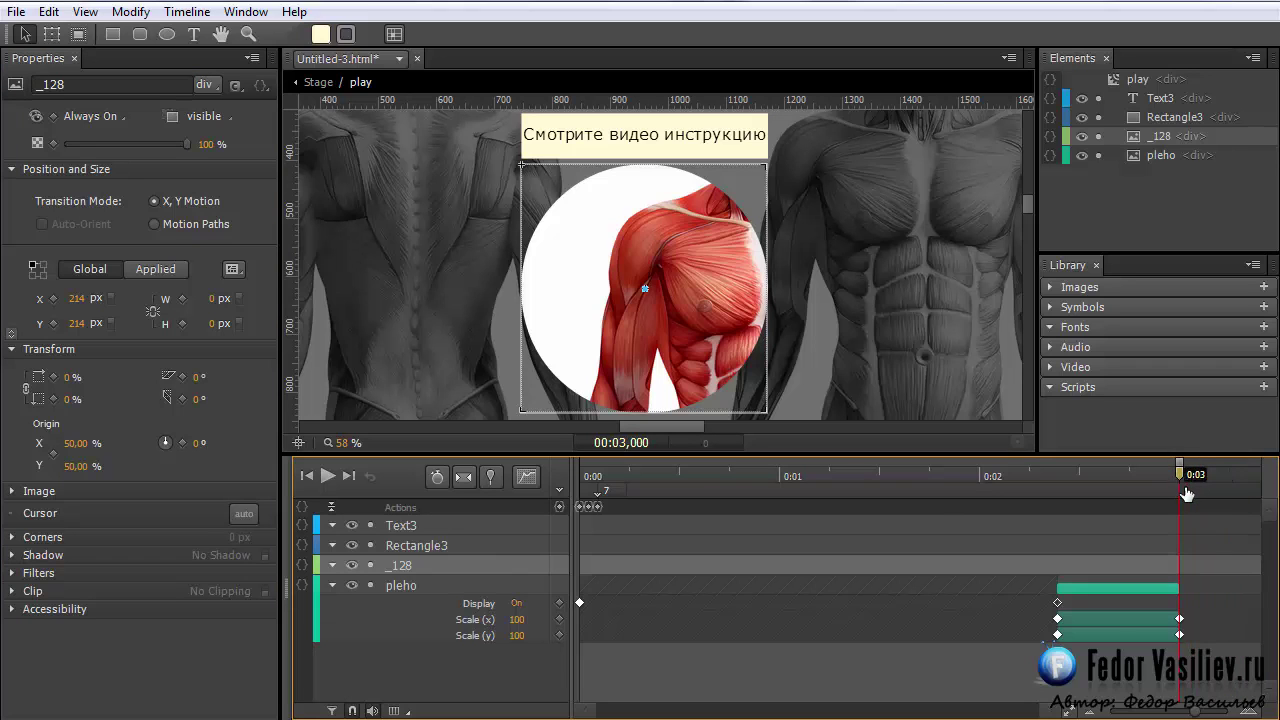
pyautogui.click(437, 477)
pyautogui.click(463, 477)
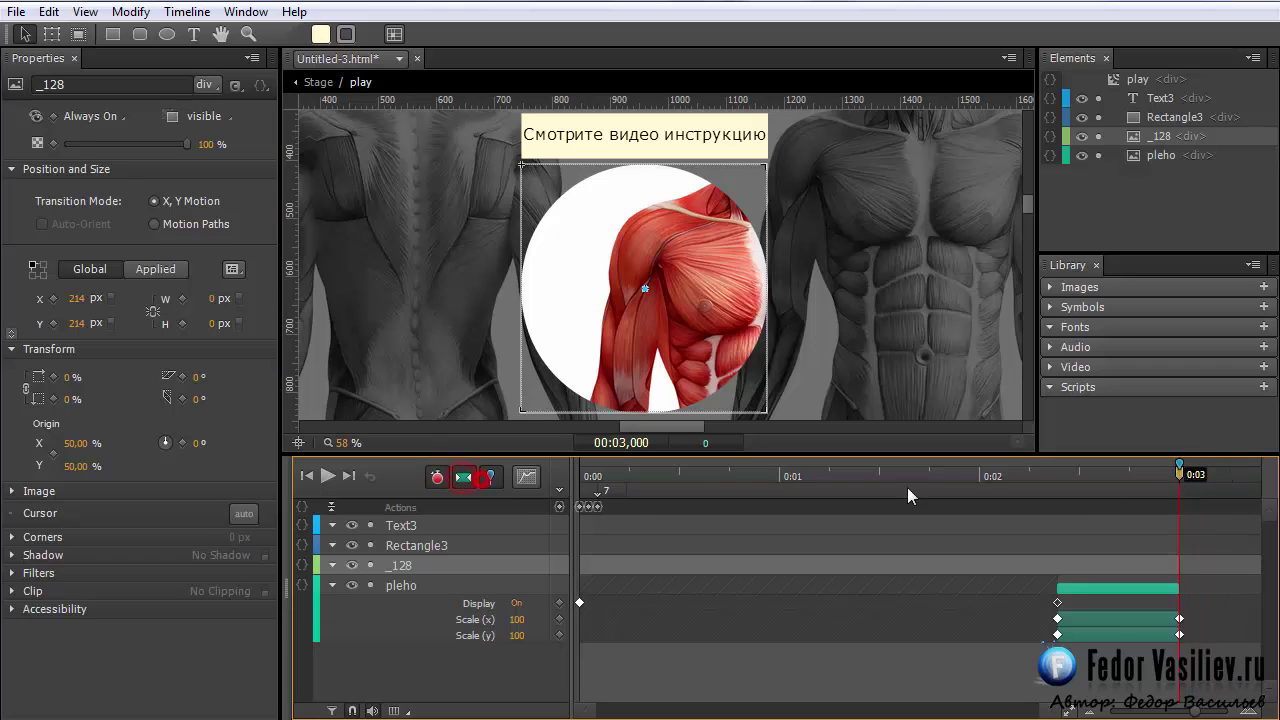
pyautogui.moveTo(1182, 478); pyautogui.dragTo(1160, 528)
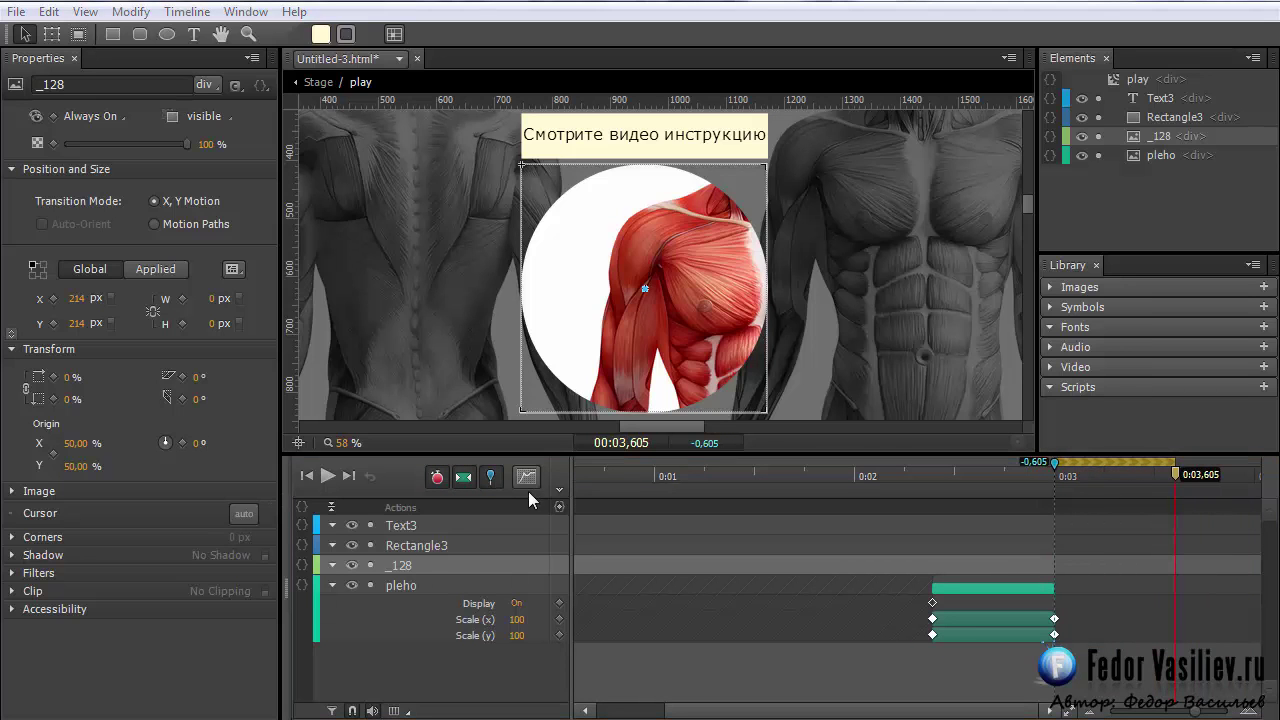
pyautogui.click(71, 378)
pyautogui.write('100')
pyautogui.press('Return')
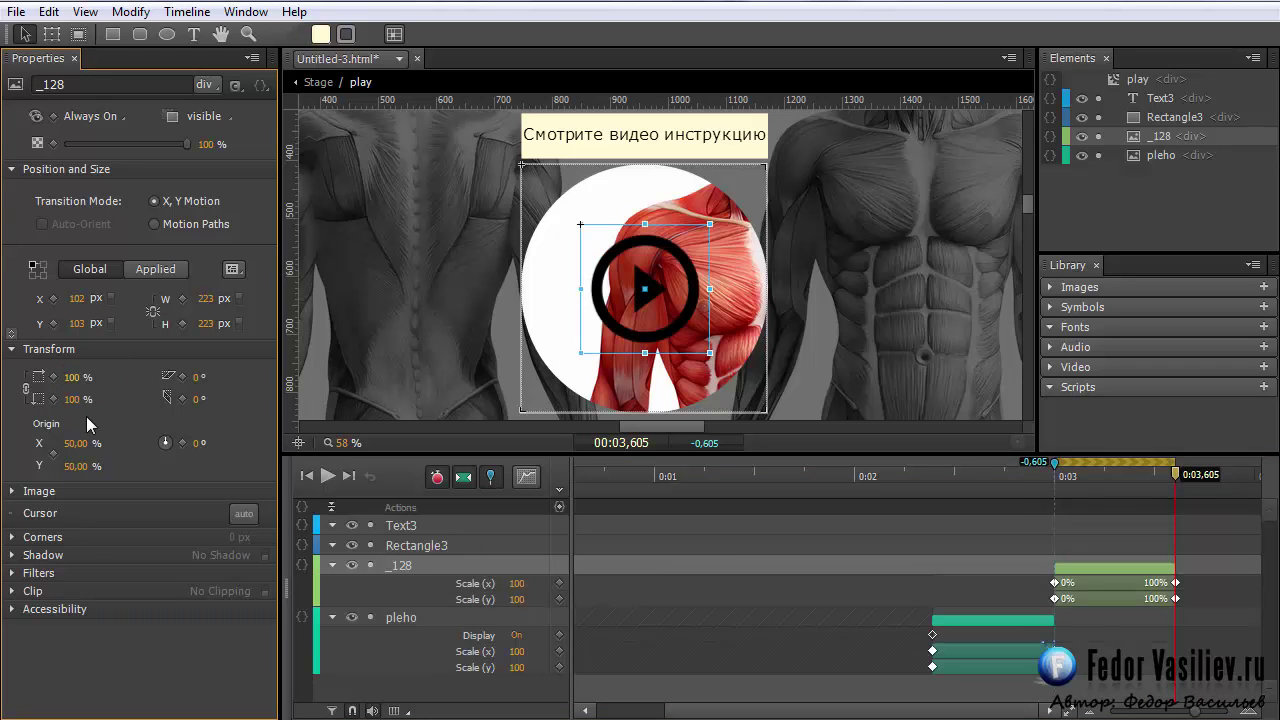
# Turn off the pin, and set the play icon's display to Off at 0 s and to On at 3 s
pyautogui.moveTo(1058, 484); pyautogui.dragTo(1040, 474)
pyautogui.click(465, 479)
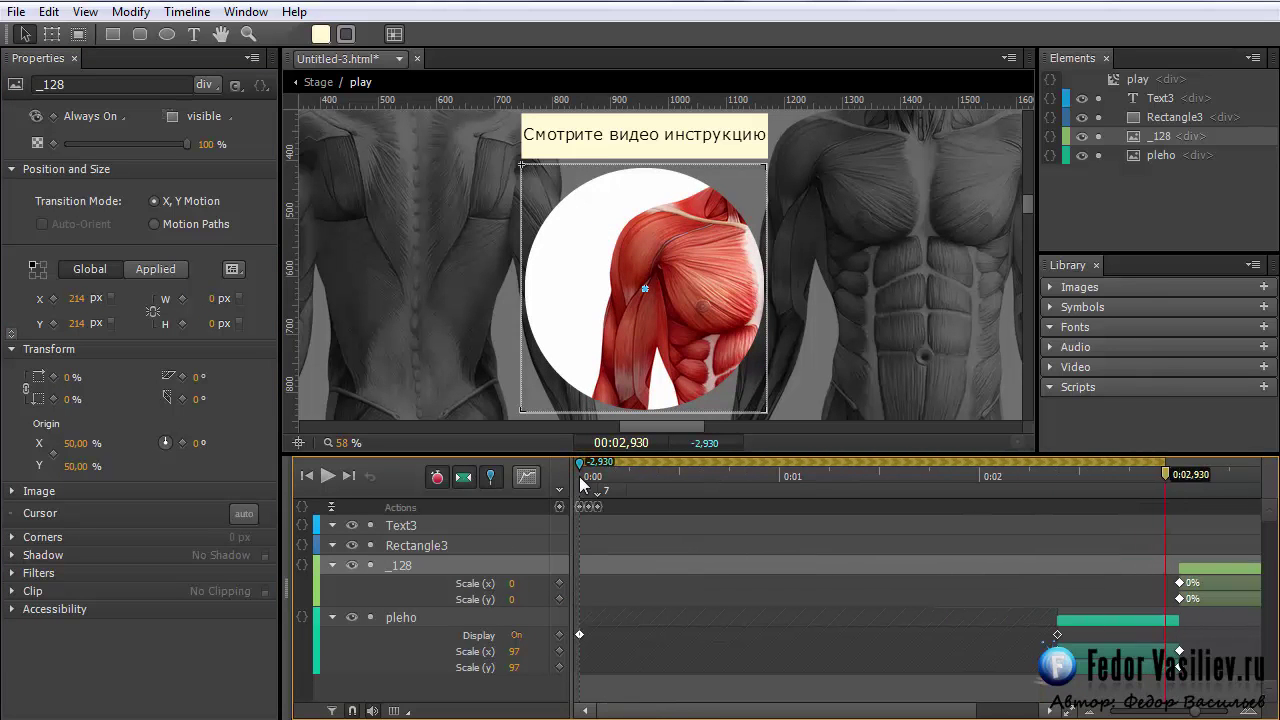
pyautogui.click(490, 477)
pyautogui.click(580, 474)
pyautogui.click(90, 116)
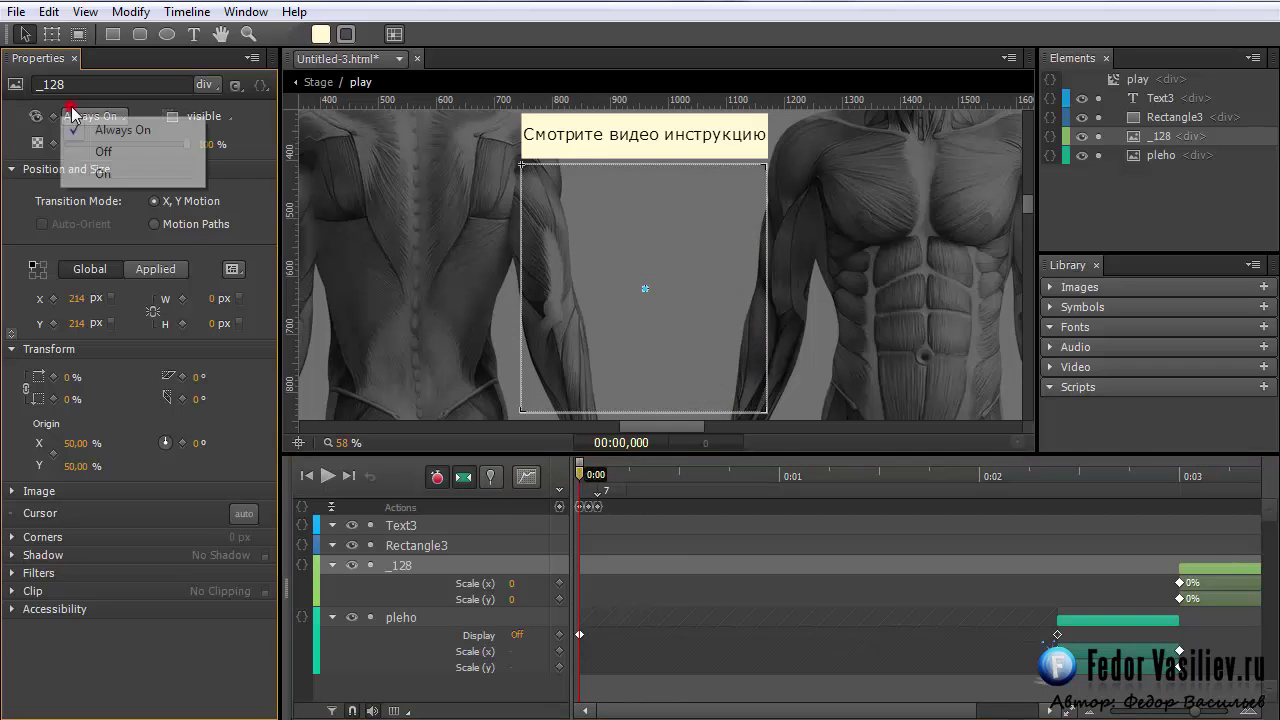
pyautogui.click(103, 152)
pyautogui.click(1168, 477)
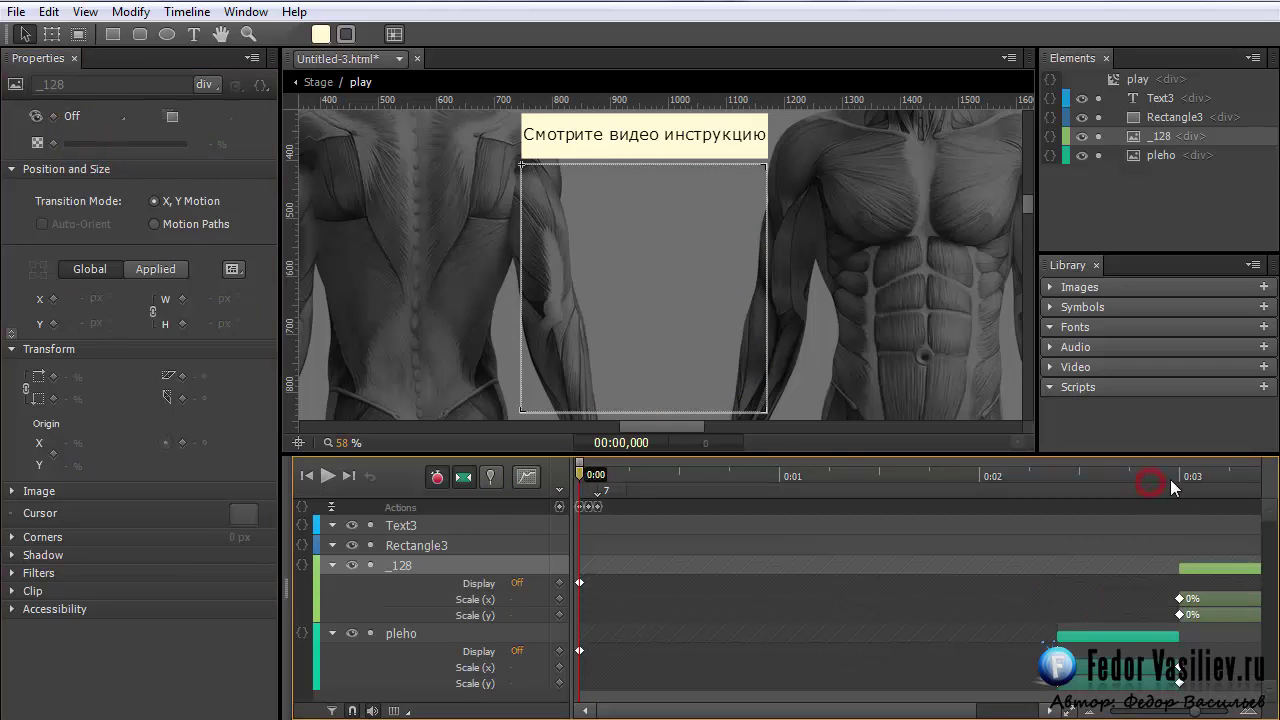
pyautogui.click(80, 116)
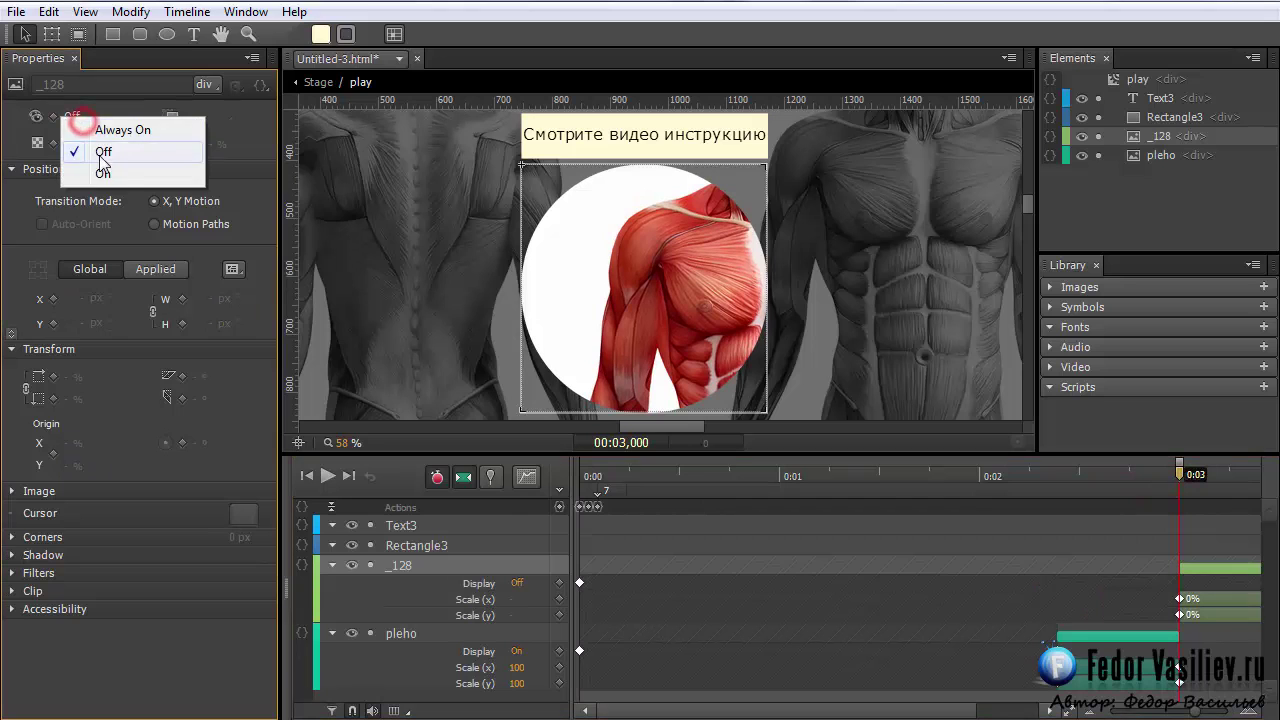
pyautogui.click(105, 172)
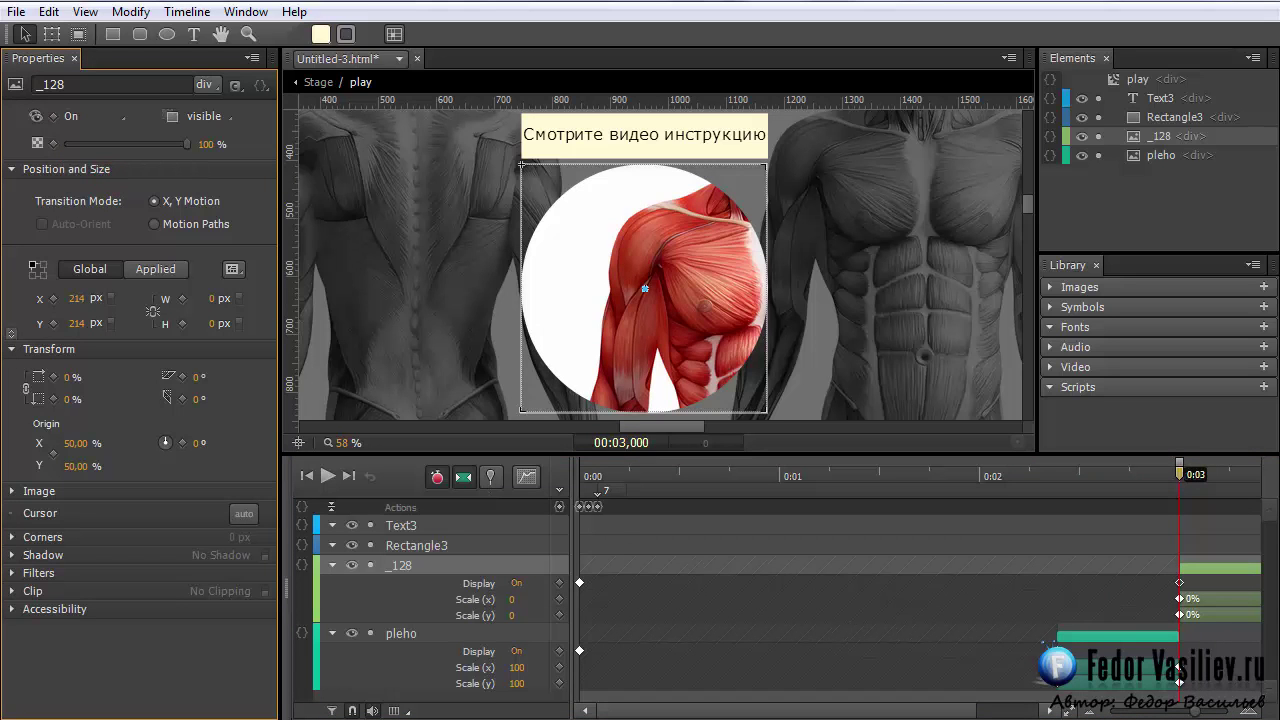
# Group the Text3 caption and Rectangle3 inside the play symbol into one div, and collapse the new group in the element list
pyautogui.moveTo(880, 711); pyautogui.dragTo(899, 711)
pyautogui.moveTo(1069, 476); pyautogui.dragTo(1052, 505)
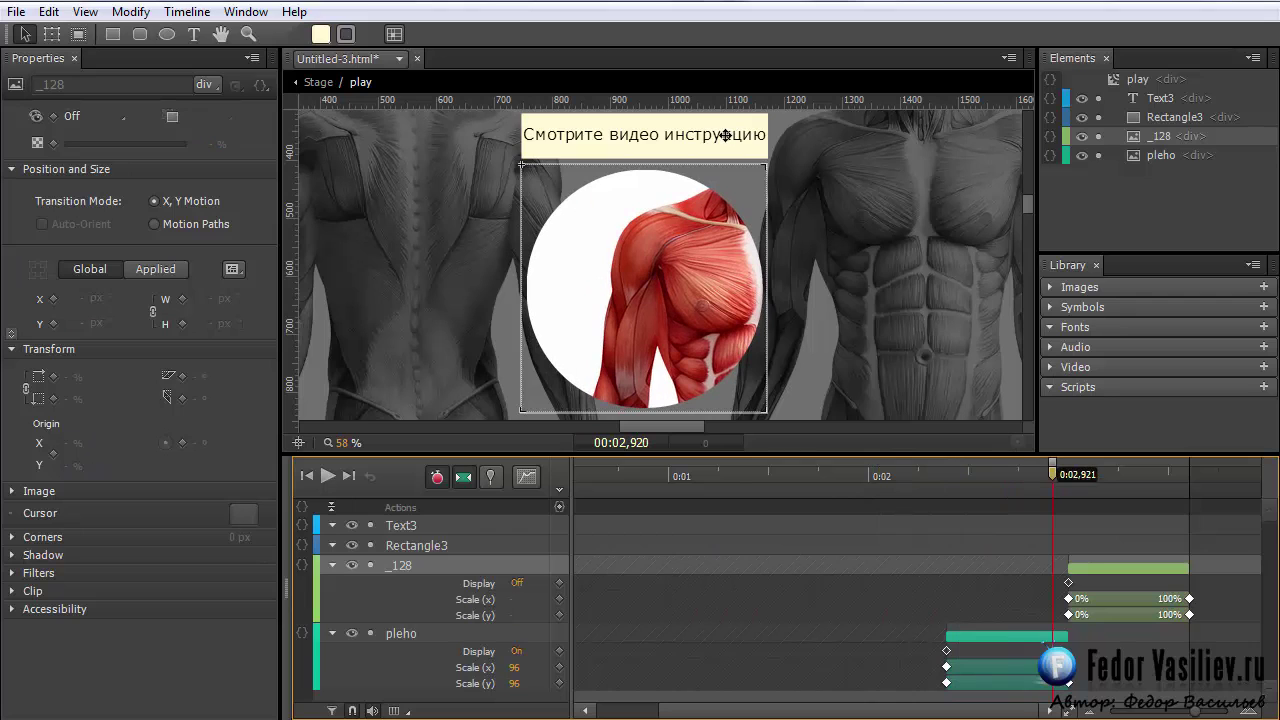
pyautogui.click(1157, 98)
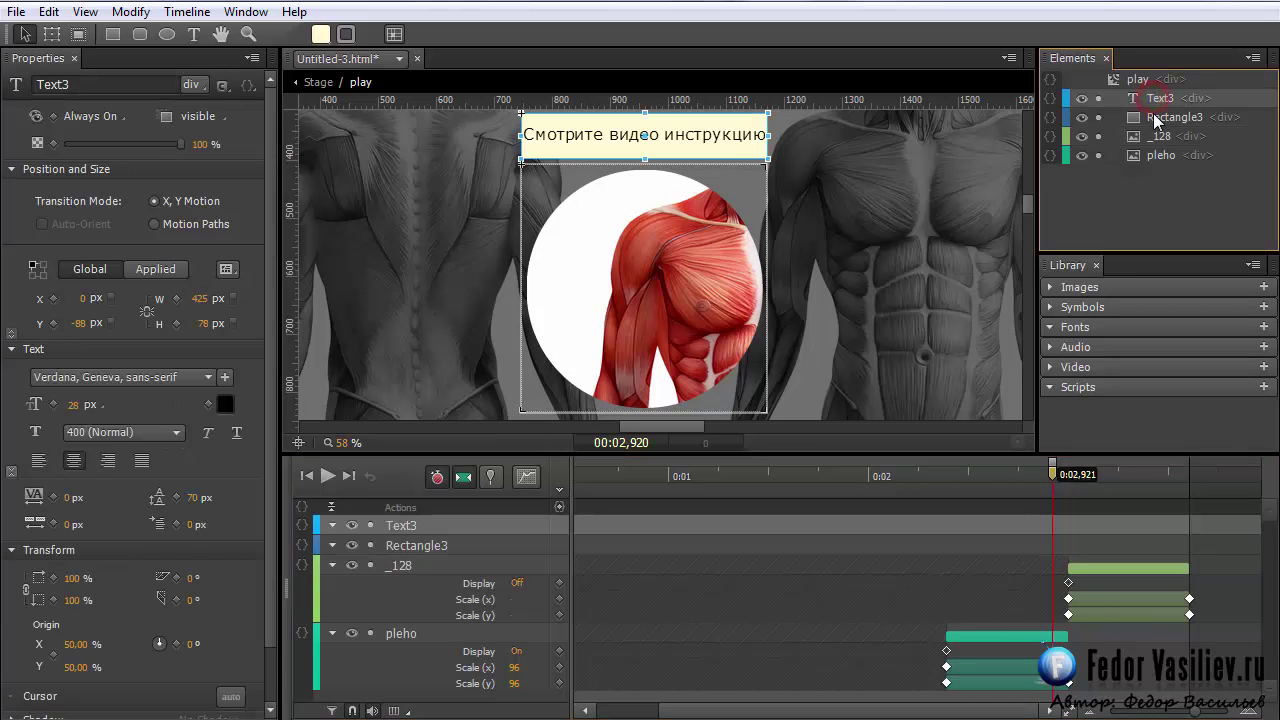
pyautogui.rightClick(1152, 108)
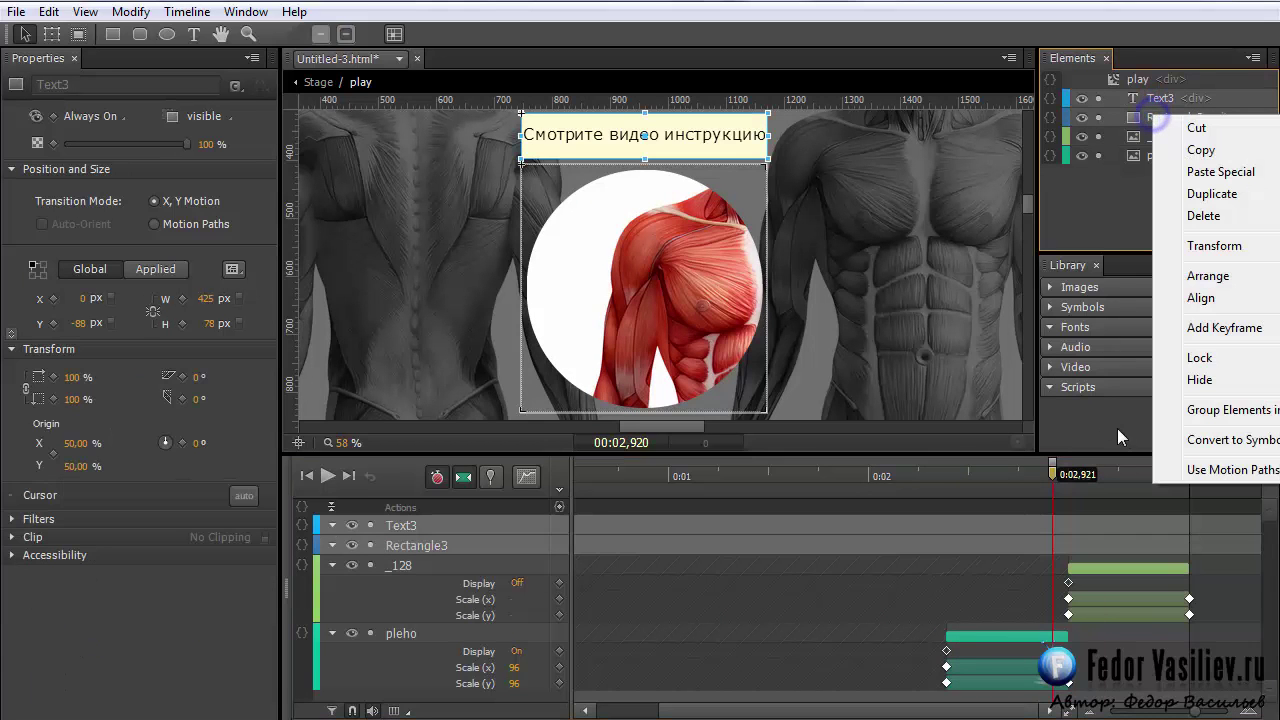
pyautogui.click(1200, 410)
pyautogui.click(1116, 96)
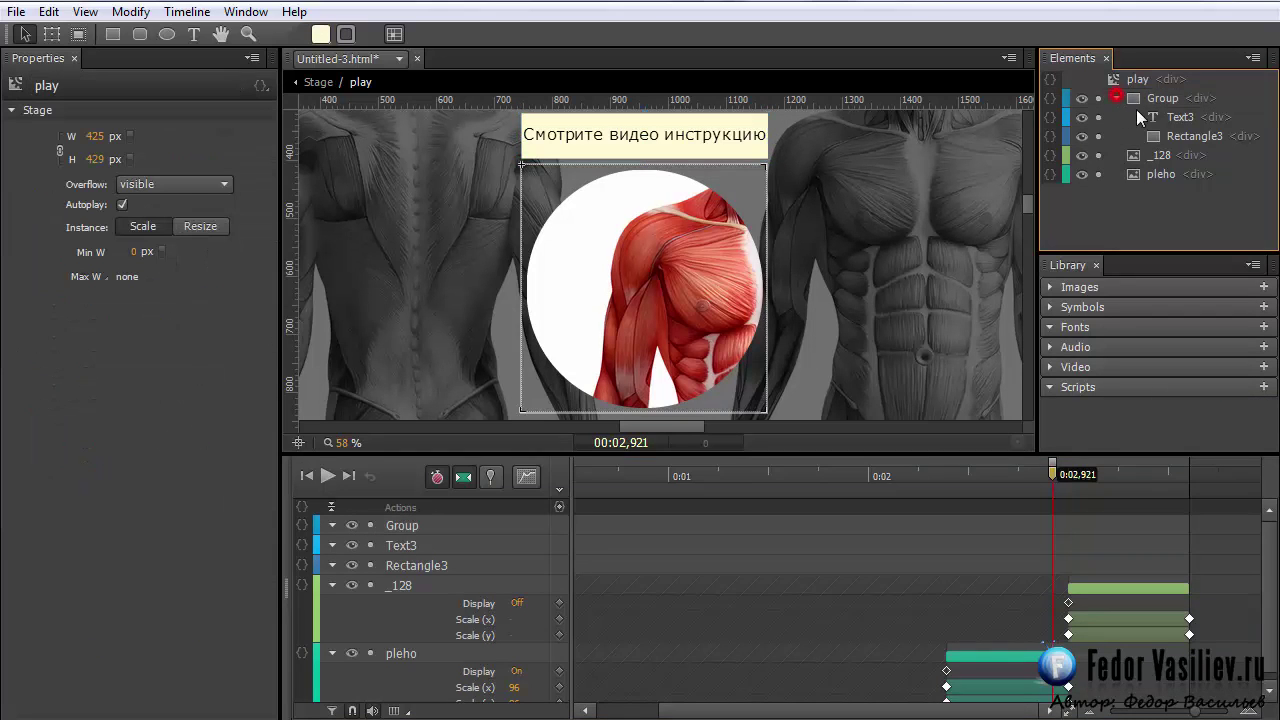
pyautogui.click(1117, 98)
pyautogui.click(1128, 98)
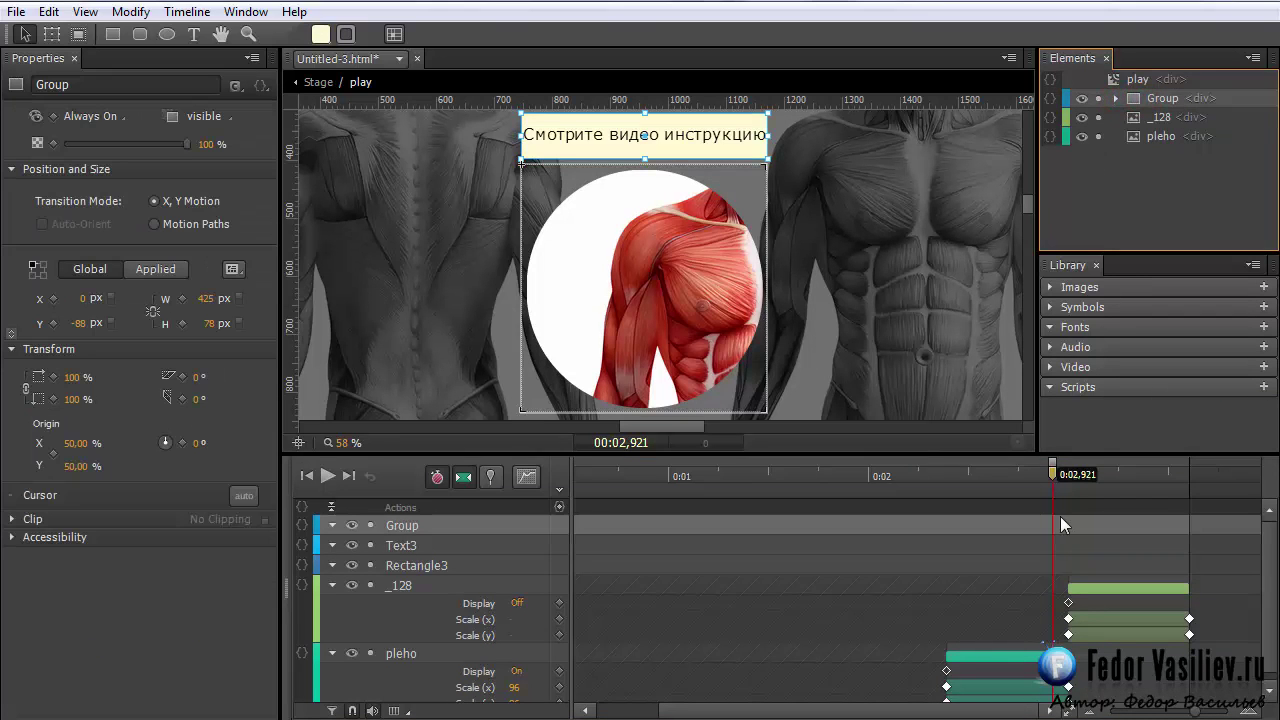
# Set the caption group's display to Off at 0 s and to On at 2.75 s
pyautogui.press('Home')
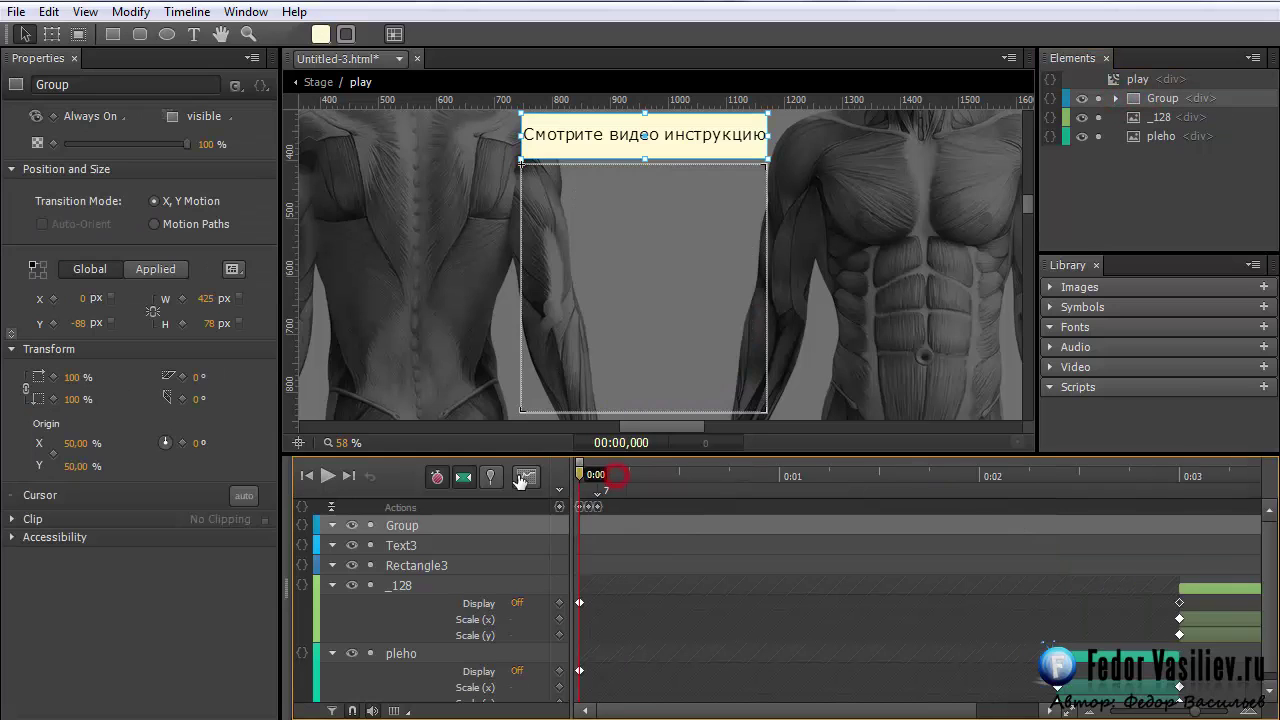
pyautogui.click(126, 116)
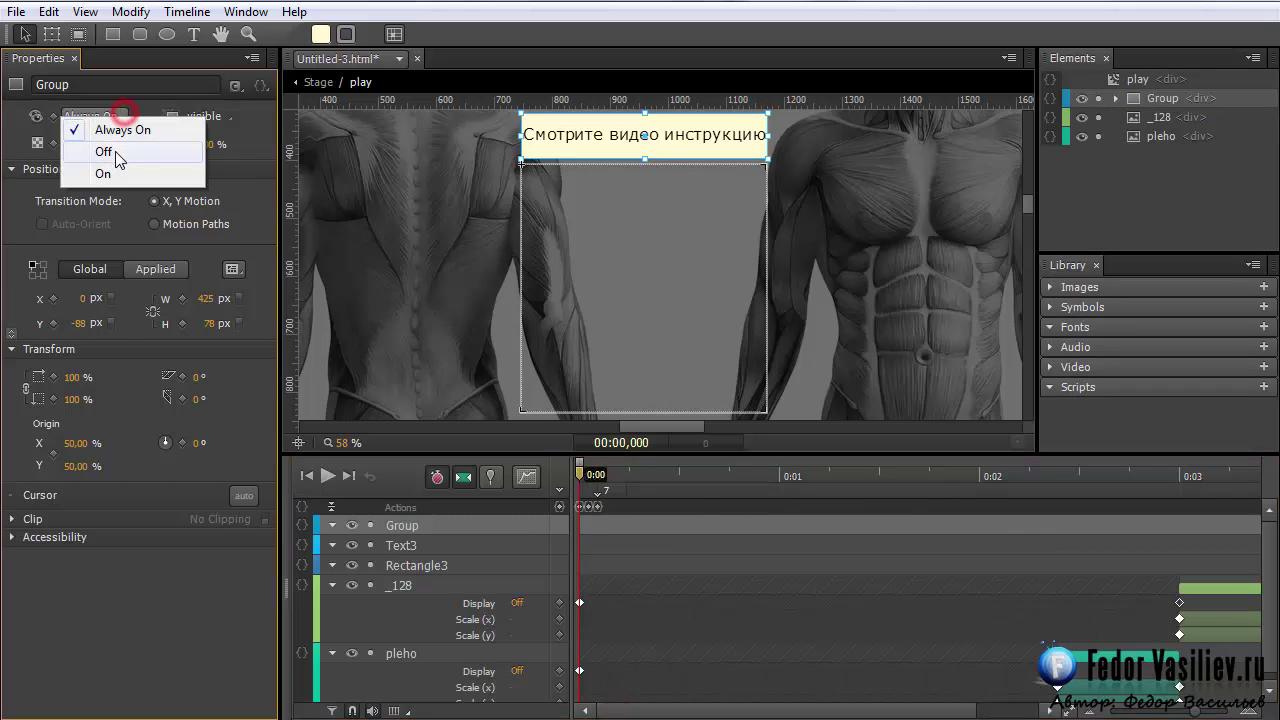
pyautogui.click(116, 150)
pyautogui.moveTo(596, 710); pyautogui.dragTo(617, 708)
pyautogui.moveTo(982, 490); pyautogui.dragTo(1020, 494)
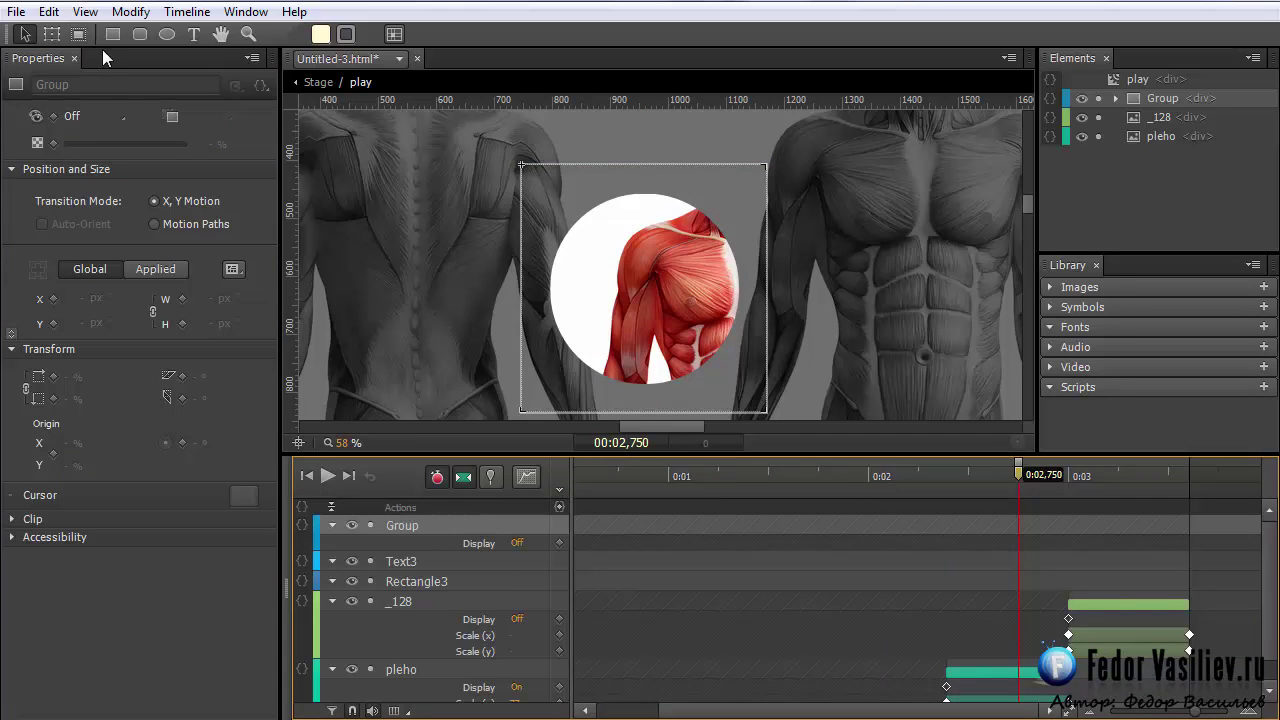
pyautogui.click(100, 116)
pyautogui.click(106, 170)
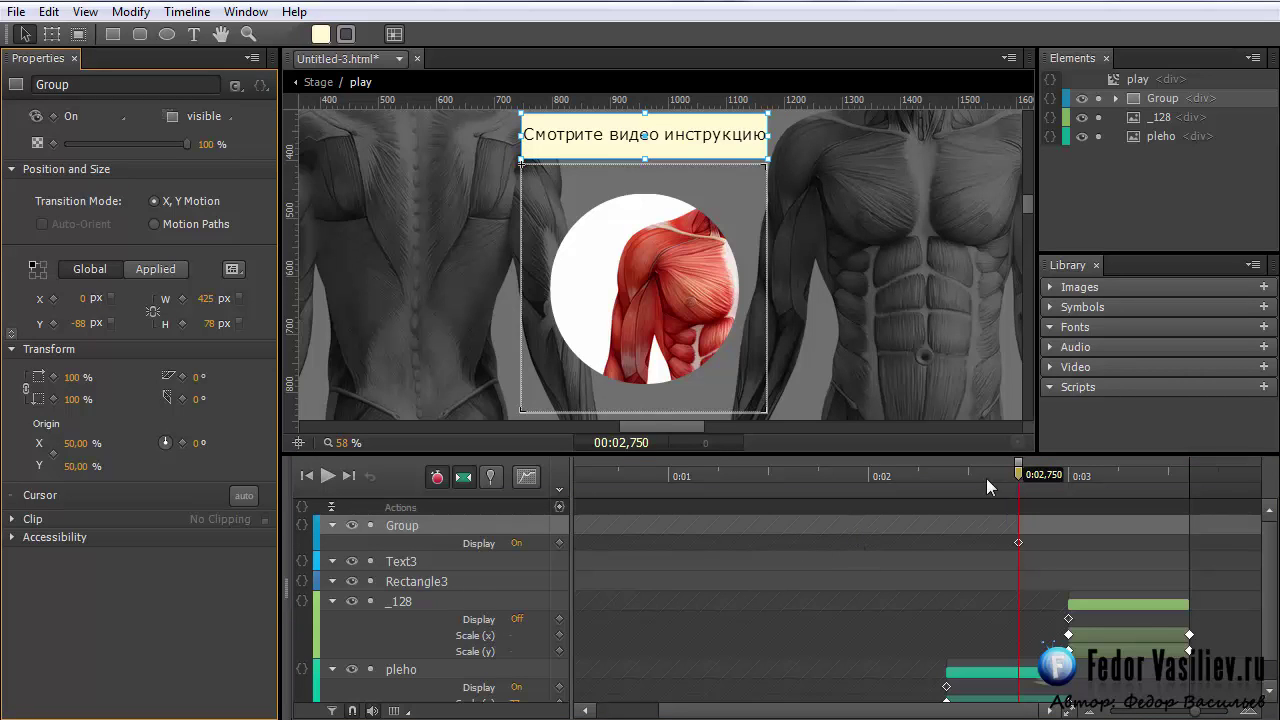
# Turn off auto-keyframing and move the caption group's transform origin to its bottom centre, X 50% and Y 100%
pyautogui.click(437, 477)
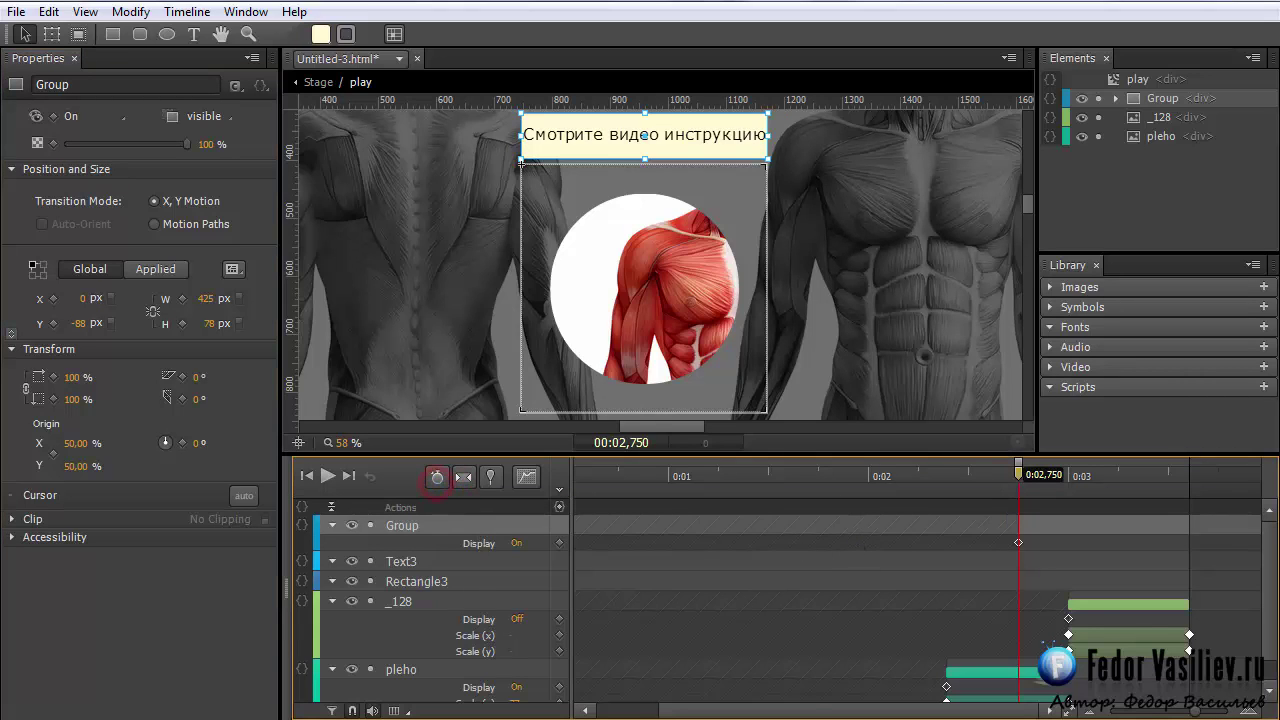
pyautogui.click(50, 35)
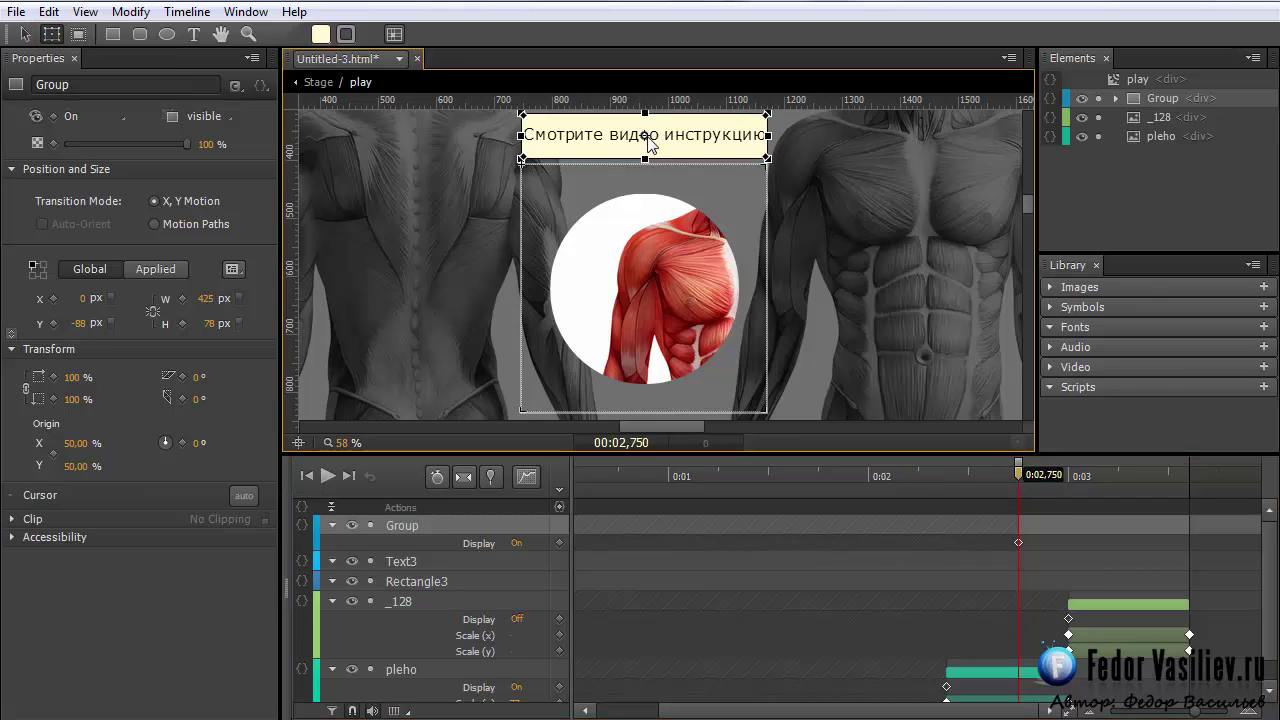
pyautogui.moveTo(645, 136); pyautogui.dragTo(648, 157)
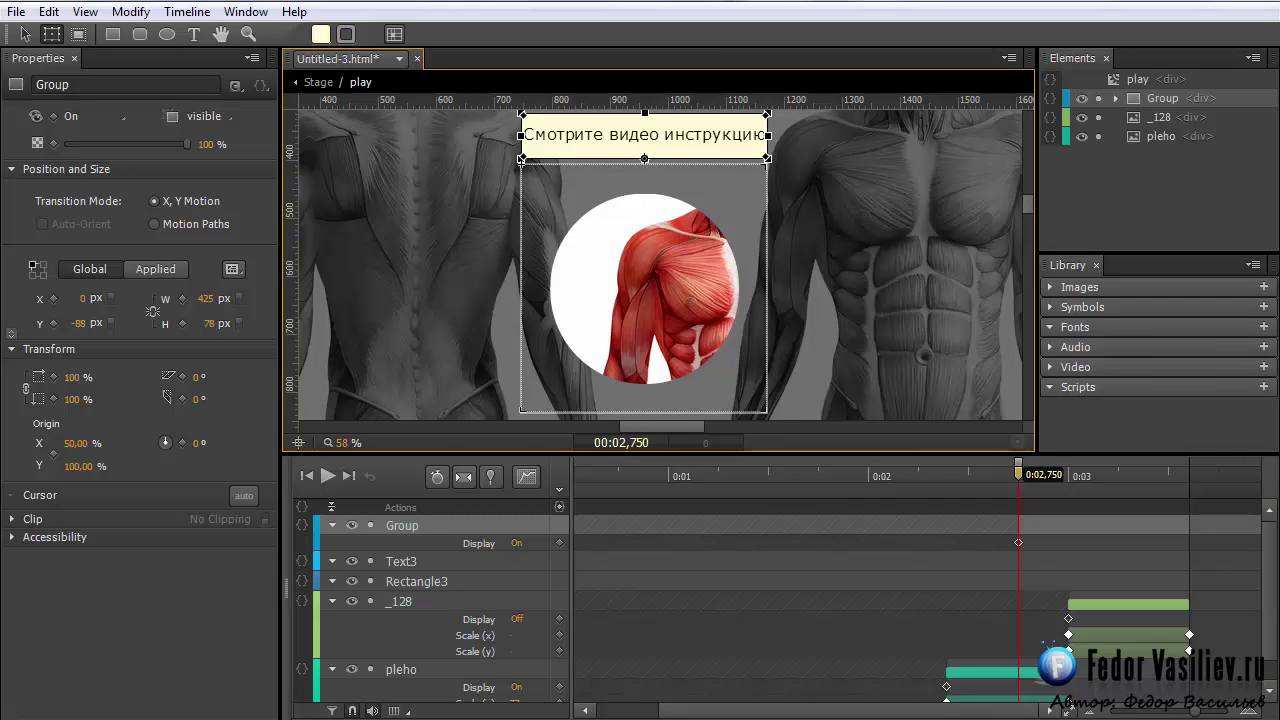
# Animate the caption group's vertical scale from 12% to 100% between 2.75 s and about 3.6 s using the pin and Ease Out Elastic easing
pyautogui.scroll(1, 645, 290)
pyautogui.click(525, 479)
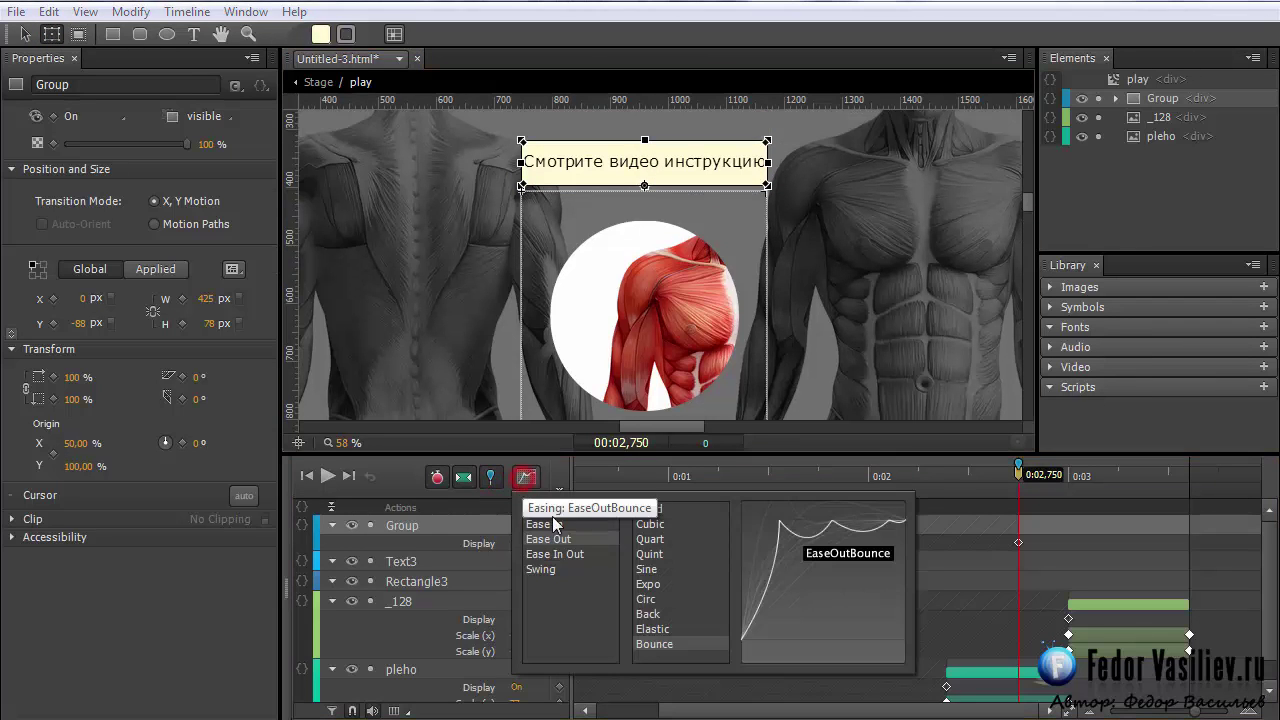
pyautogui.click(648, 628)
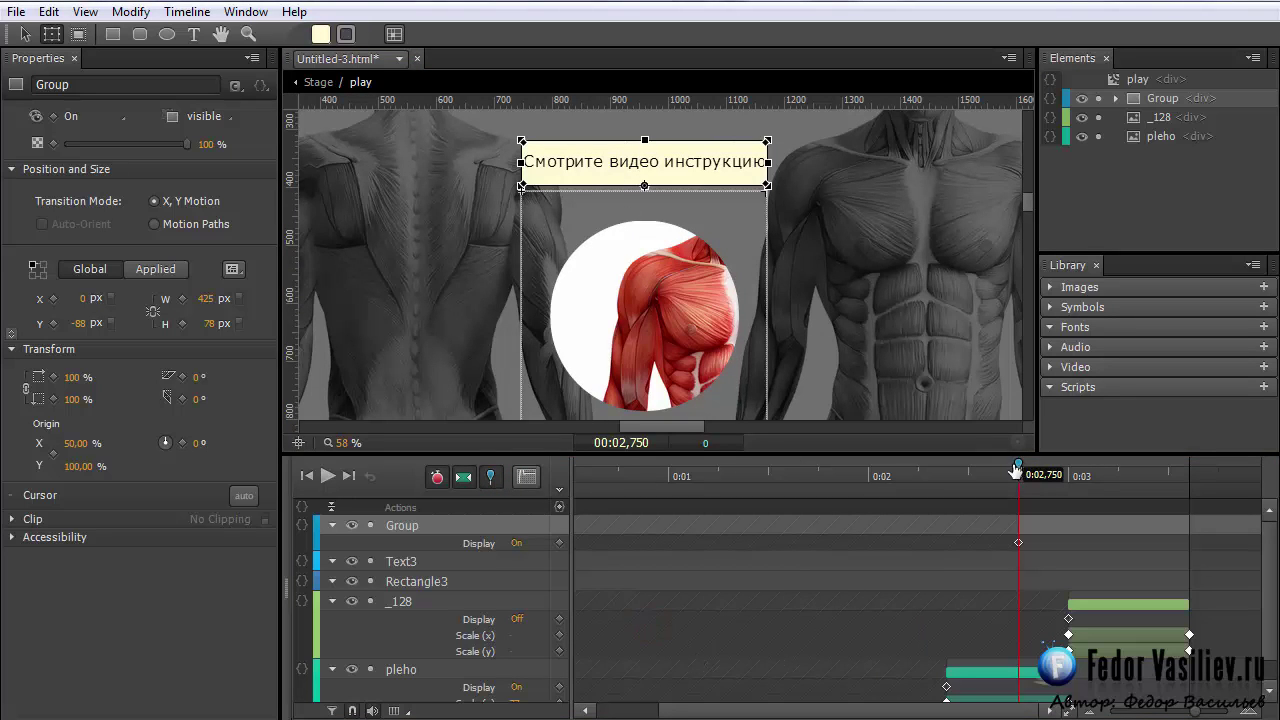
pyautogui.moveTo(1019, 468); pyautogui.dragTo(1186, 502)
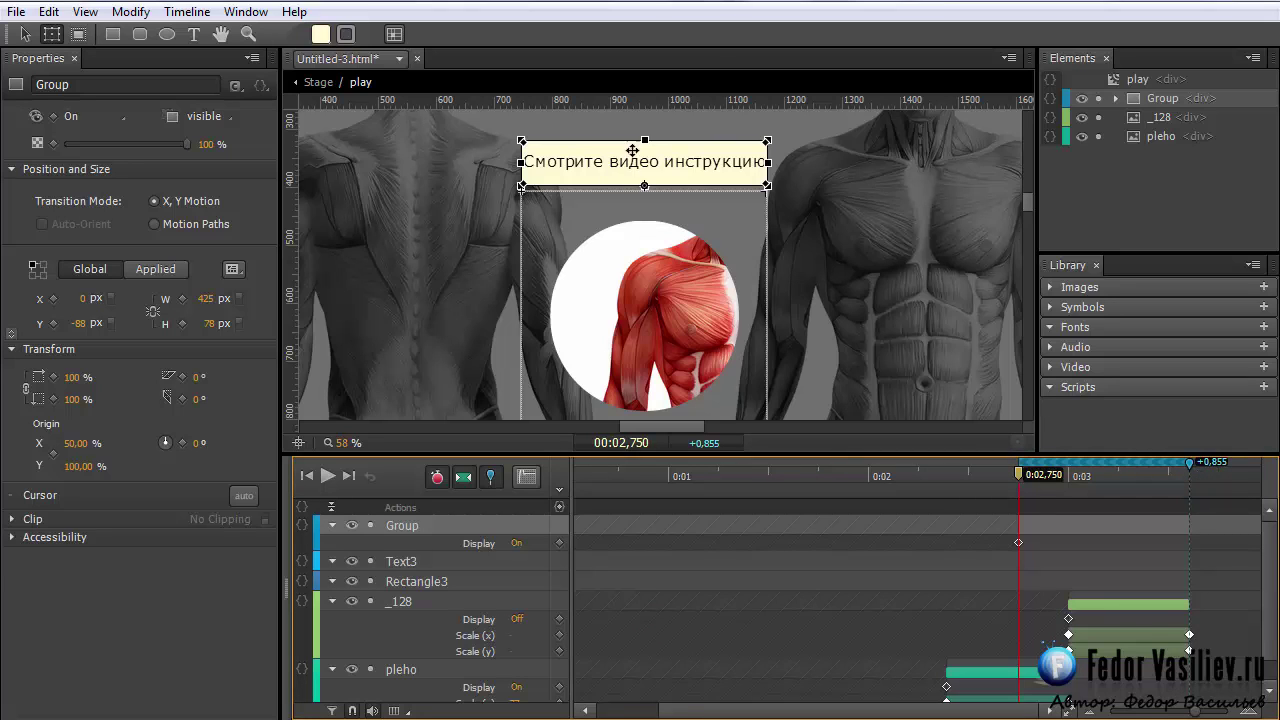
pyautogui.moveTo(646, 139); pyautogui.dragTo(645, 184)
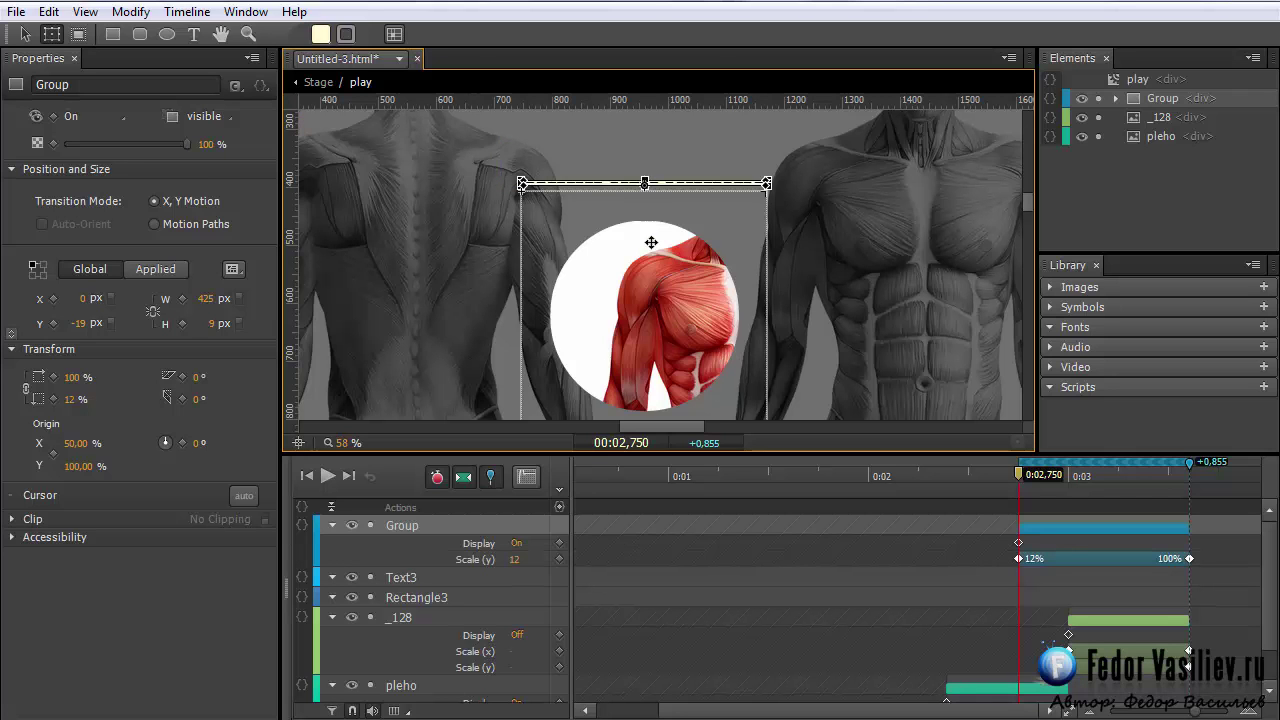
# Play back the play symbol's timeline from 0 s to check the caption's unfolding animation
pyautogui.moveTo(1016, 471)
pyautogui.mouseDown()
pyautogui.moveTo(1124, 471)
pyautogui.moveTo(1008, 490)
pyautogui.mouseUp()
pyautogui.press('space')
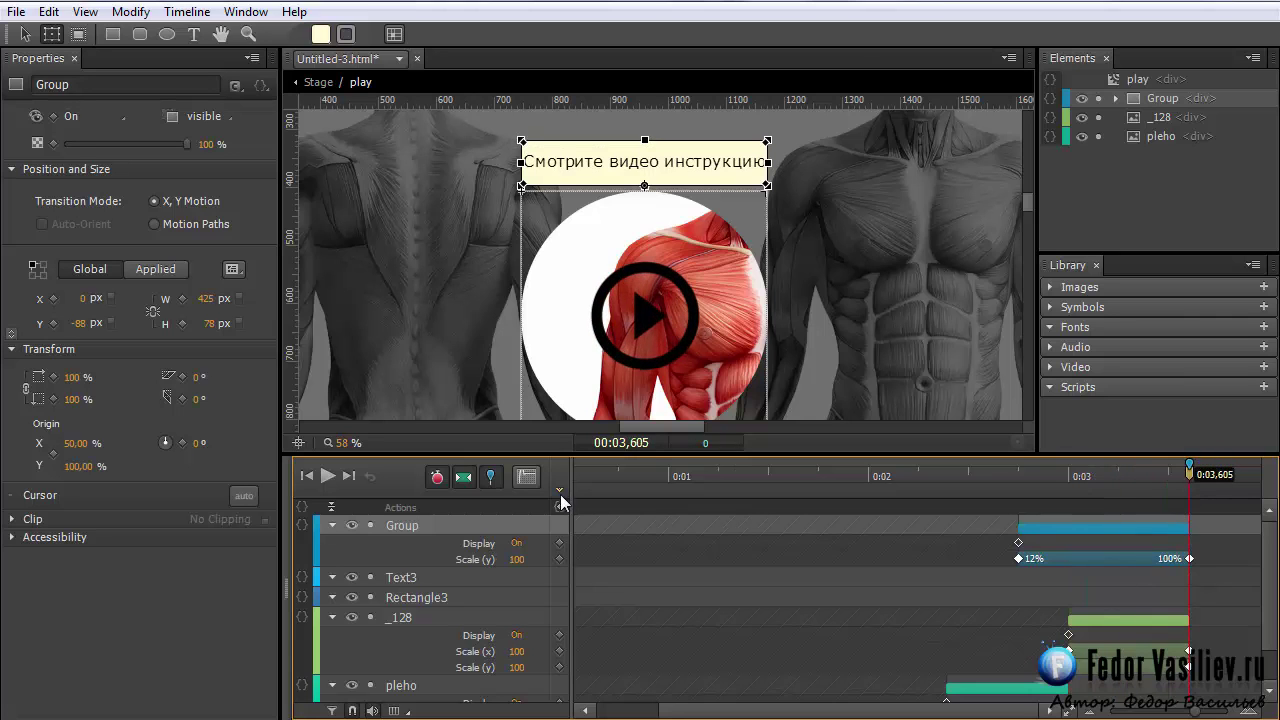
pyautogui.press('Home')
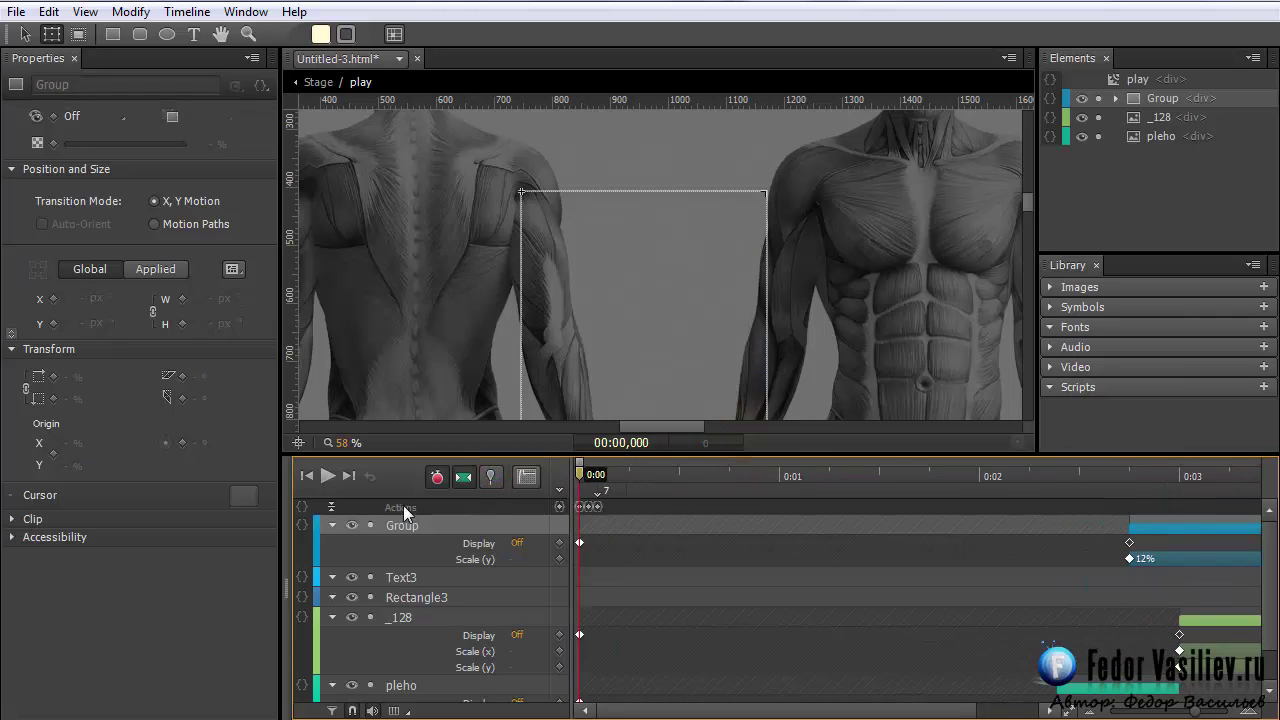
pyautogui.click(326, 477)
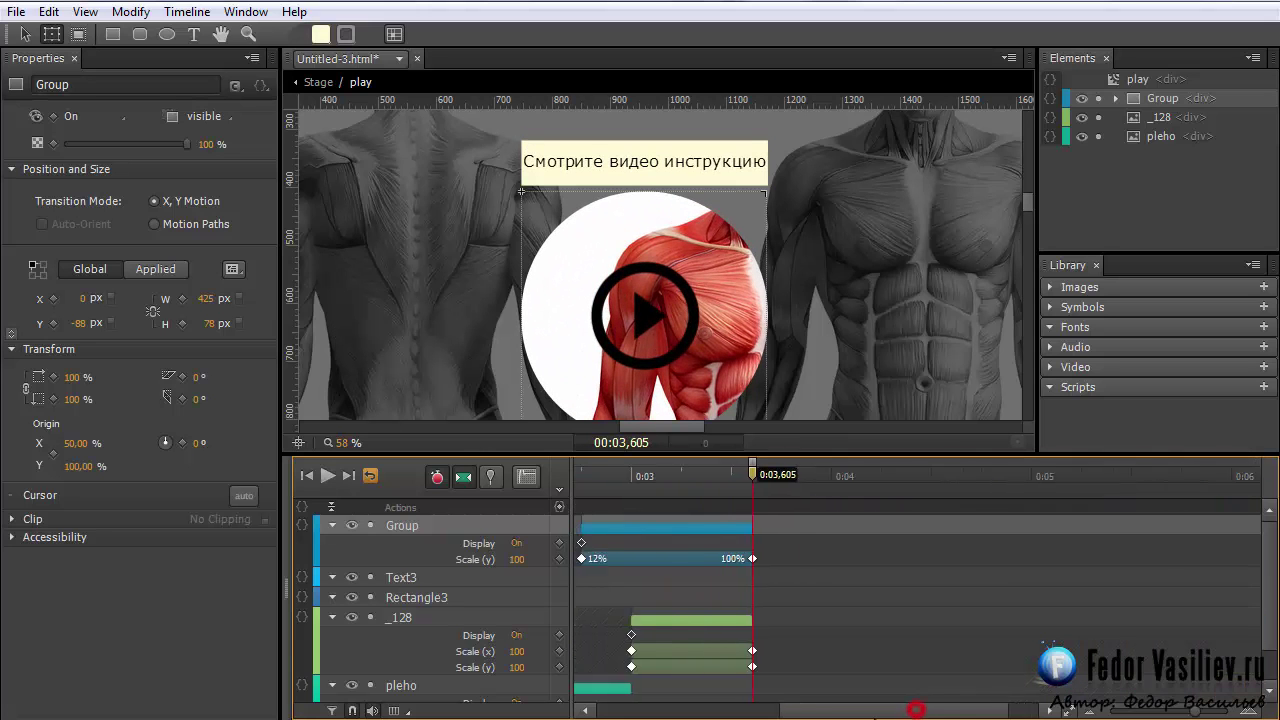
# Extend the caption group's scale animation to end at about 4.31 s and play it back
pyautogui.moveTo(886, 474); pyautogui.dragTo(781, 476)
pyautogui.moveTo(884, 527); pyautogui.dragTo(1027, 527)
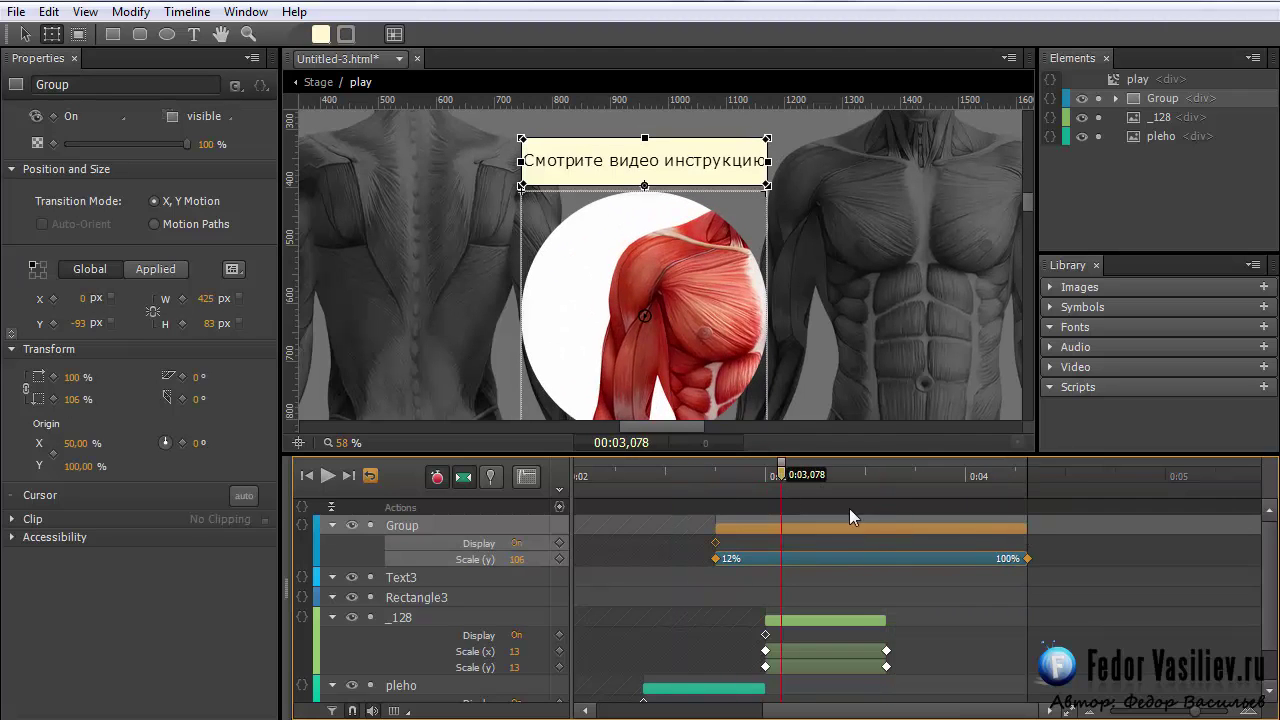
pyautogui.click(634, 476)
pyautogui.click(328, 476)
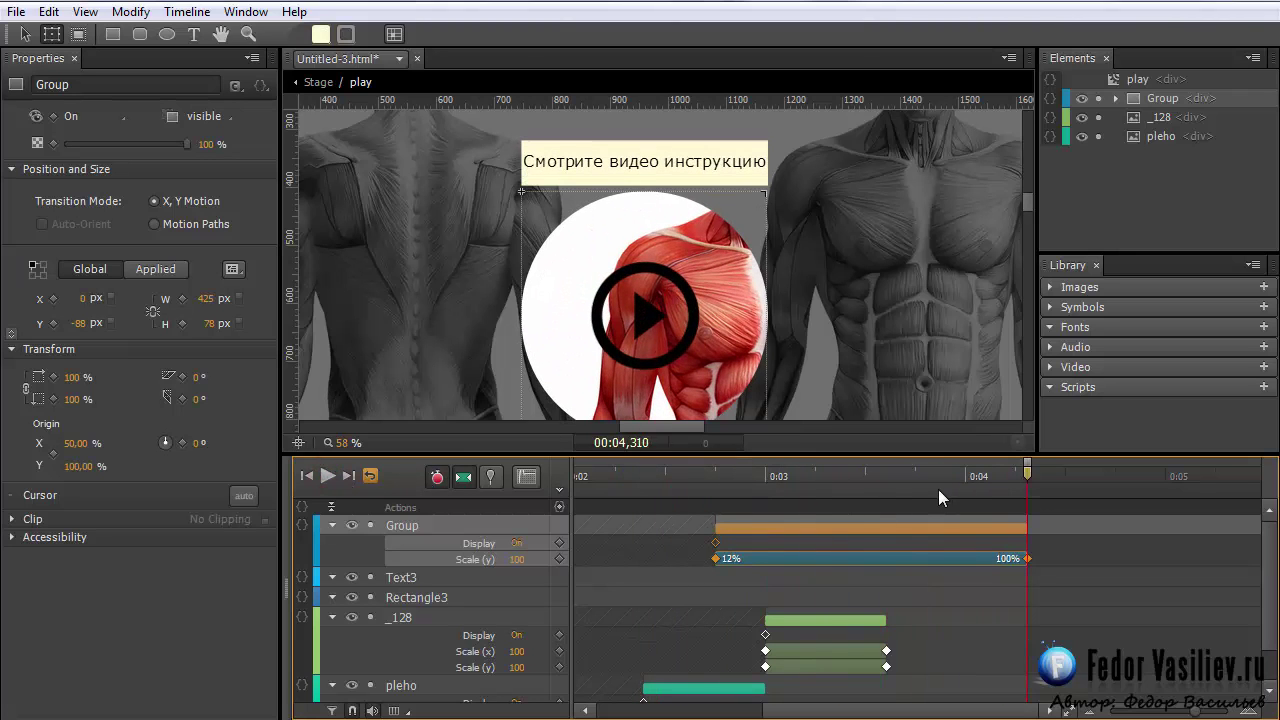
# Add a timeline trigger at 4.31 s that stops the play symbol's playback
pyautogui.click(1028, 477)
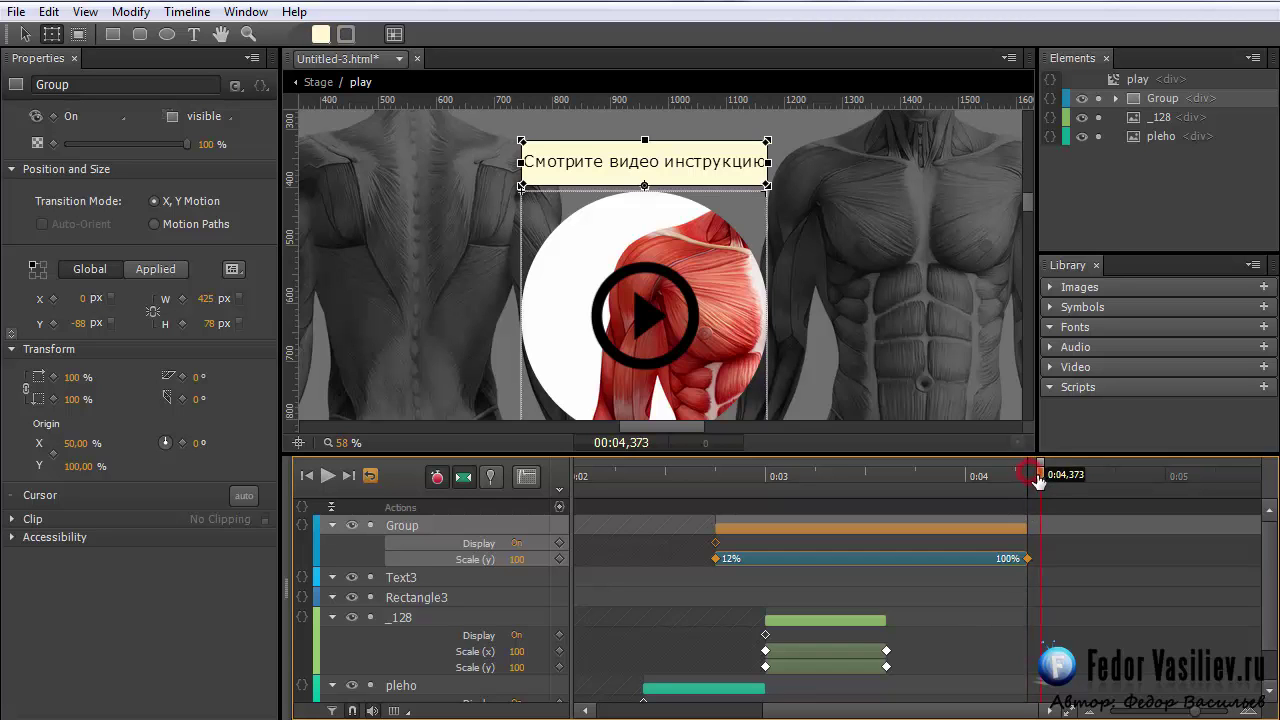
pyautogui.click(558, 507)
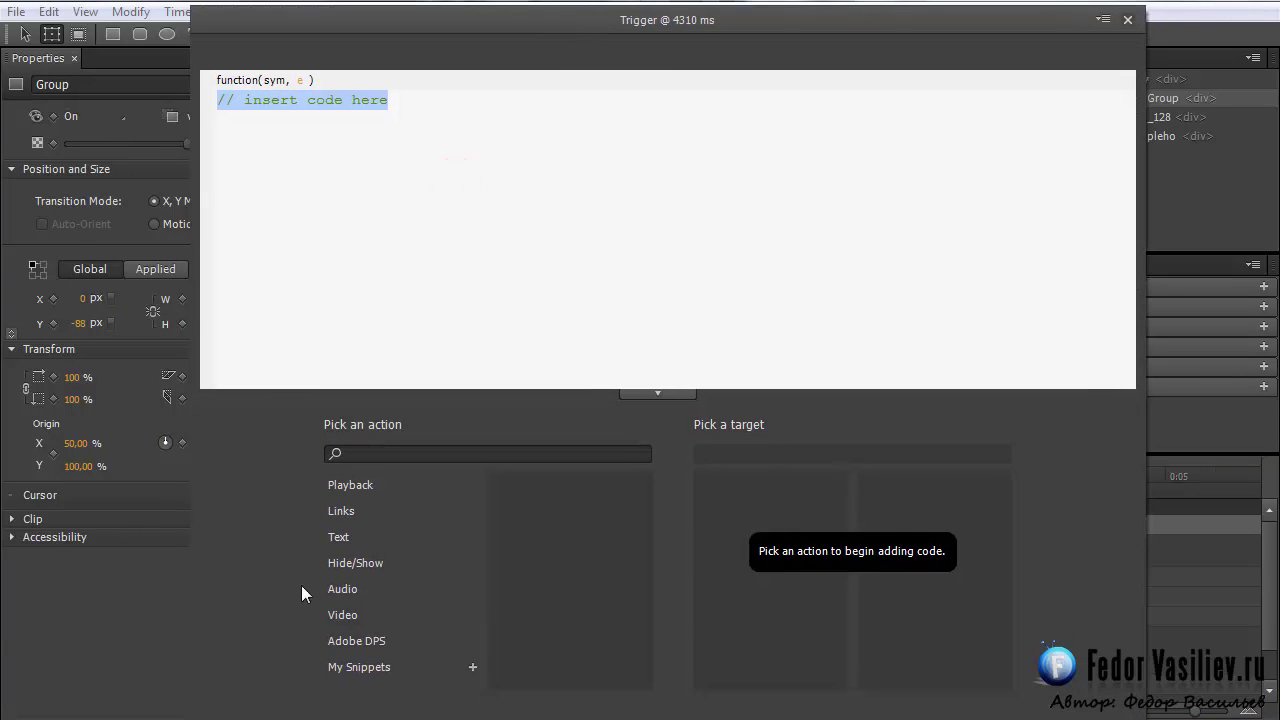
pyautogui.click(355, 482)
pyautogui.click(563, 537)
pyautogui.click(709, 514)
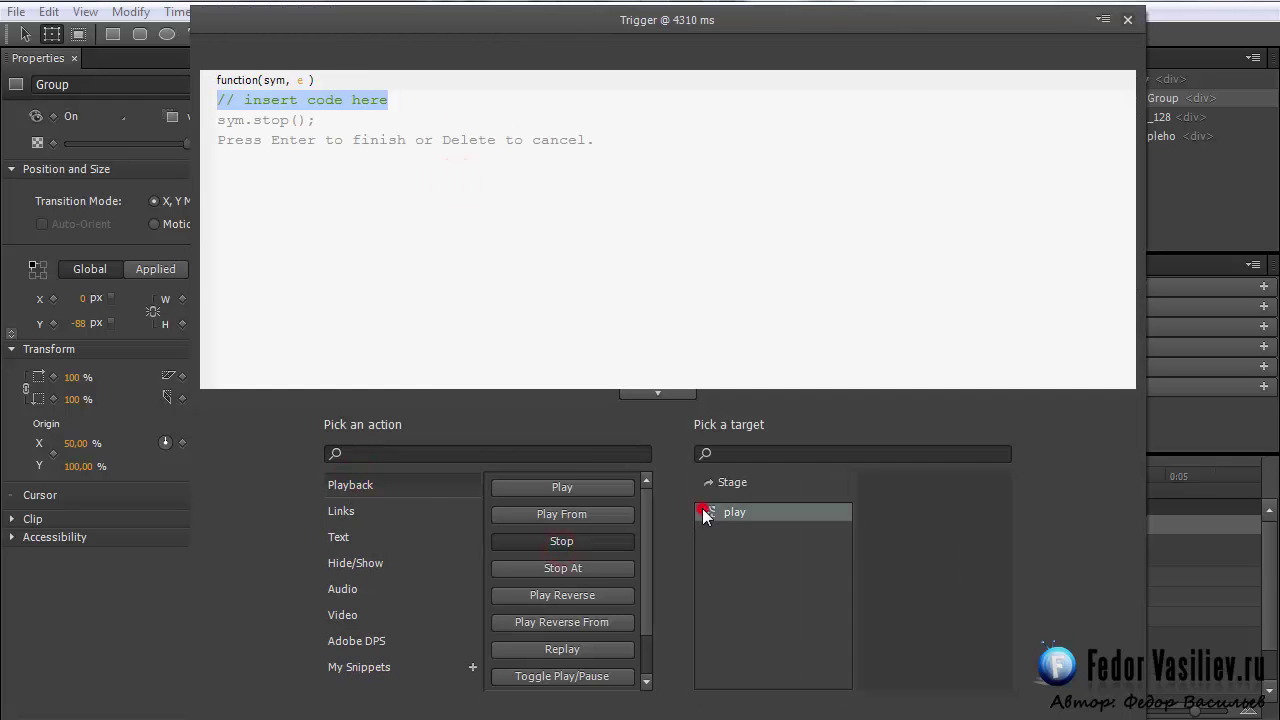
pyautogui.press('Return')
pyautogui.click(1127, 19)
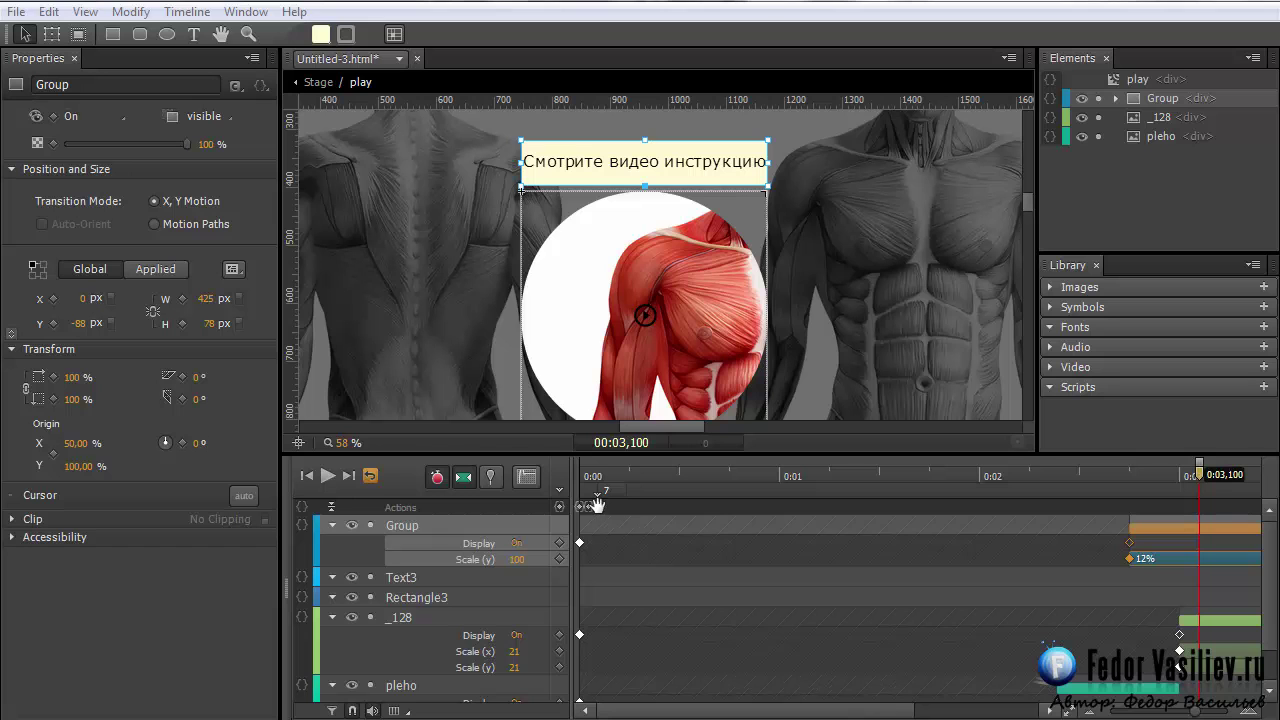
# Return to the Stage and add a Play action targeting the play symbol to the k1 button's click code
pyautogui.click(316, 82)
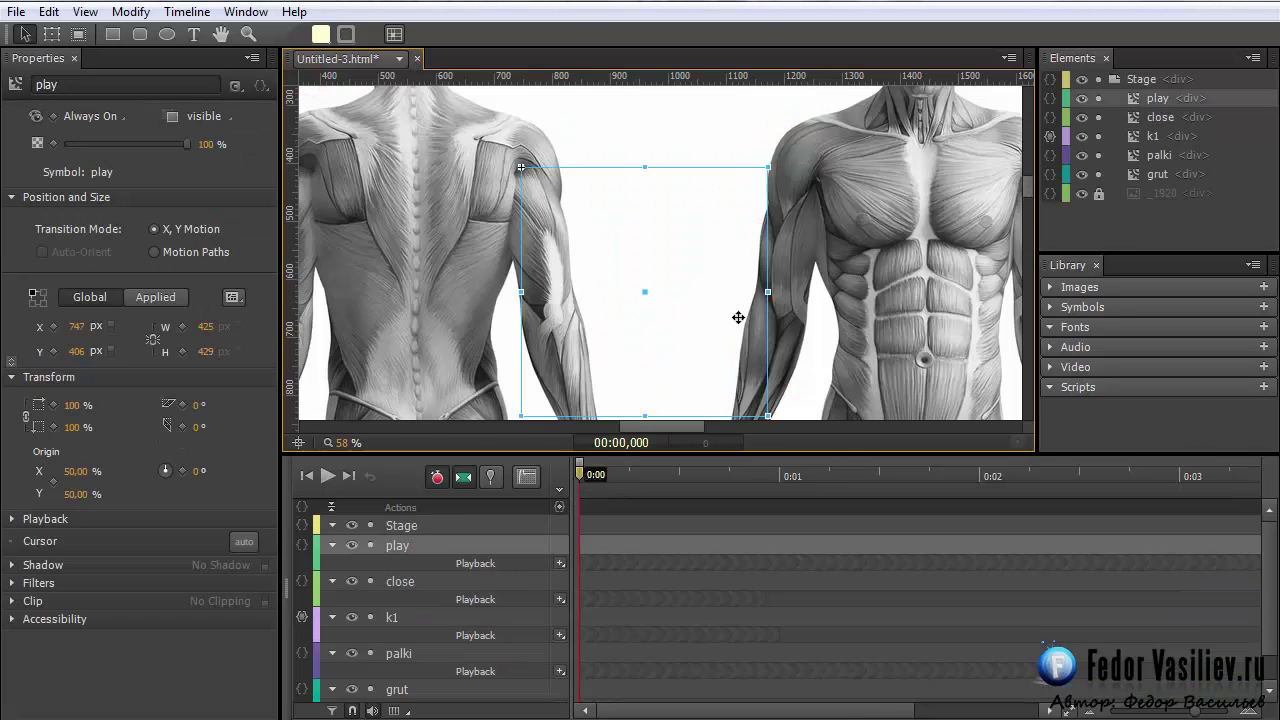
pyautogui.click(1138, 139)
pyautogui.click(1050, 136)
pyautogui.moveTo(625, 141); pyautogui.dragTo(746, 24)
pyautogui.click(256, 200)
pyautogui.click(382, 490)
pyautogui.click(556, 492)
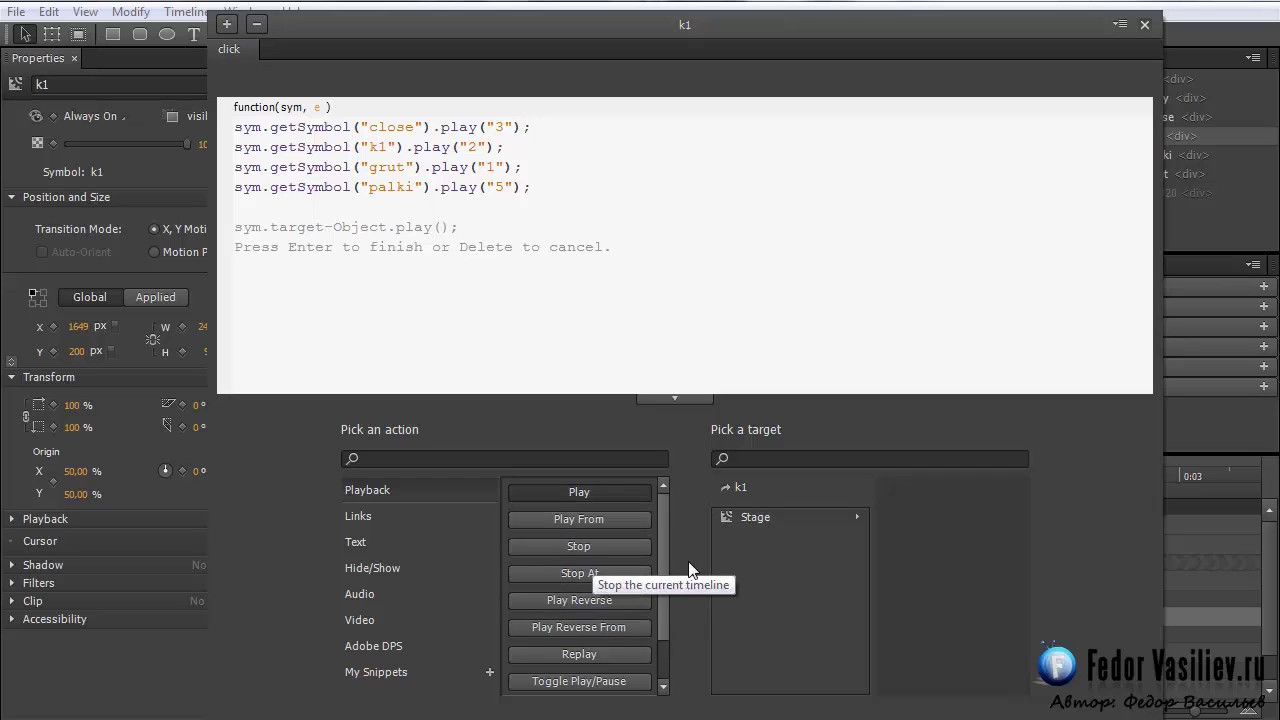
pyautogui.click(748, 520)
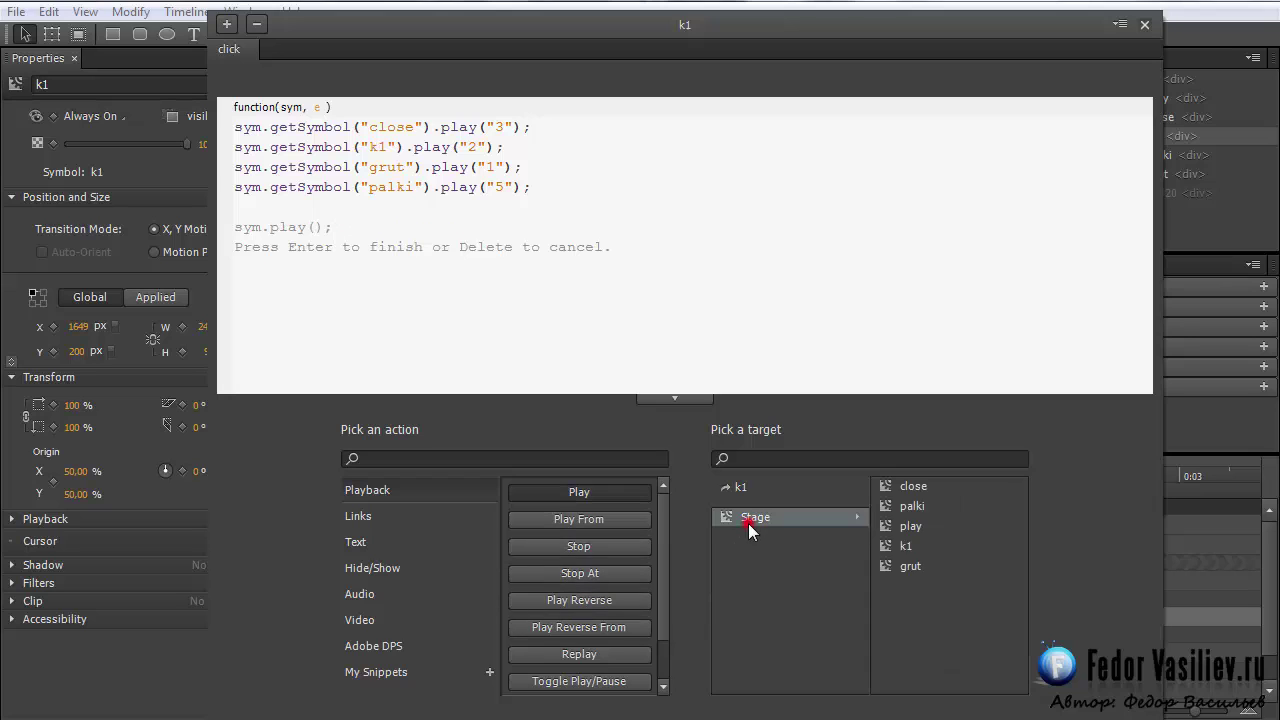
pyautogui.click(890, 526)
pyautogui.click(889, 527)
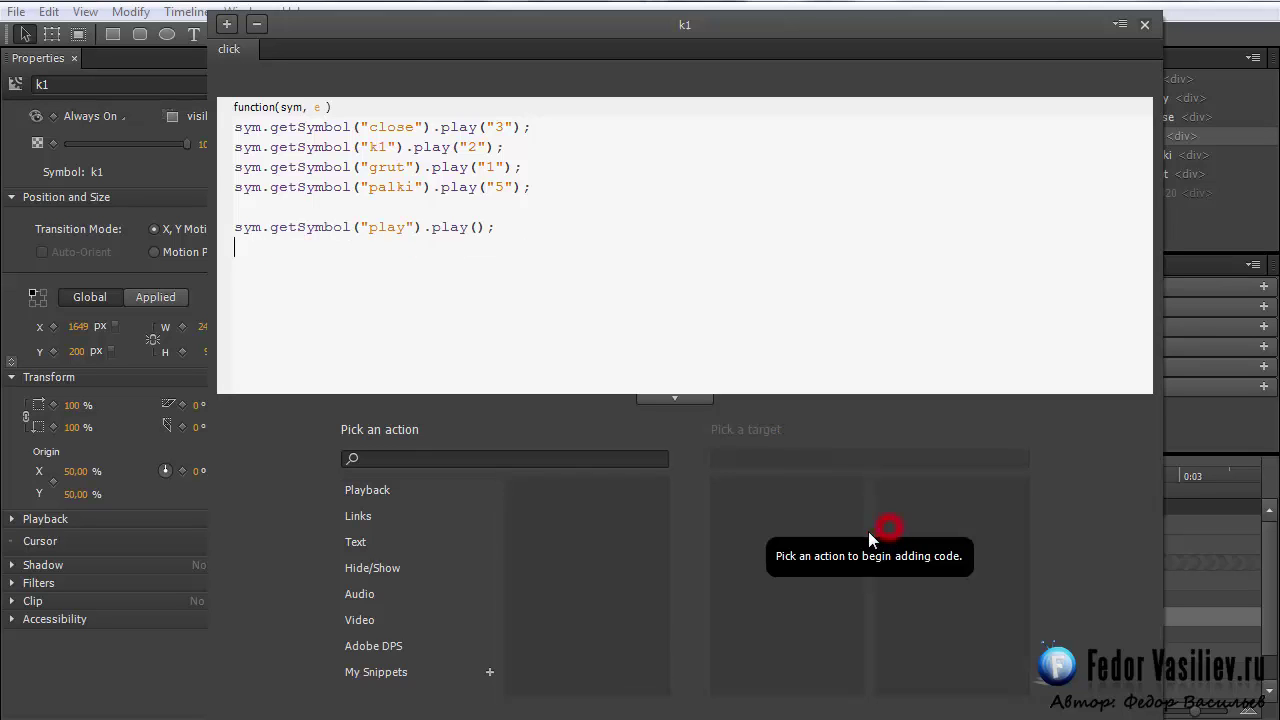
# Make the new action start from label "7", remove the blank line above it, and close the k1 code
pyautogui.click(477, 229)
pyautogui.click(486, 228)
pyautogui.write('7')
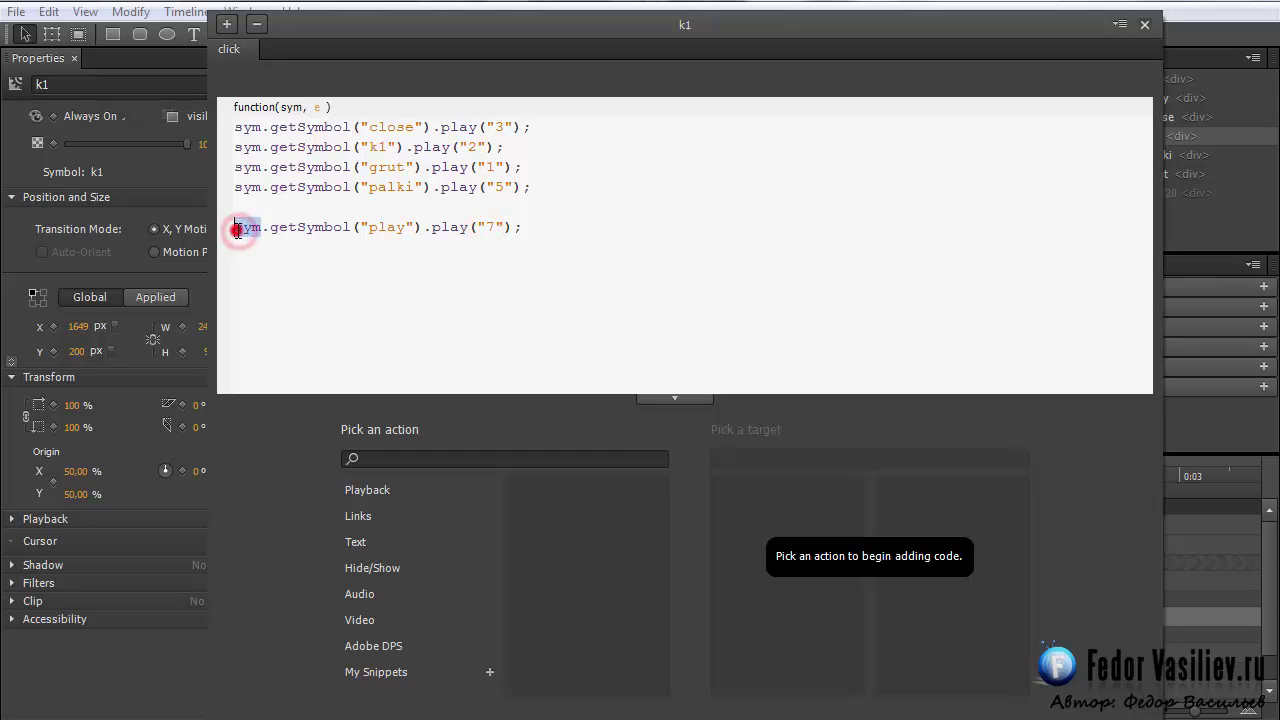
pyautogui.press('BackSpace')
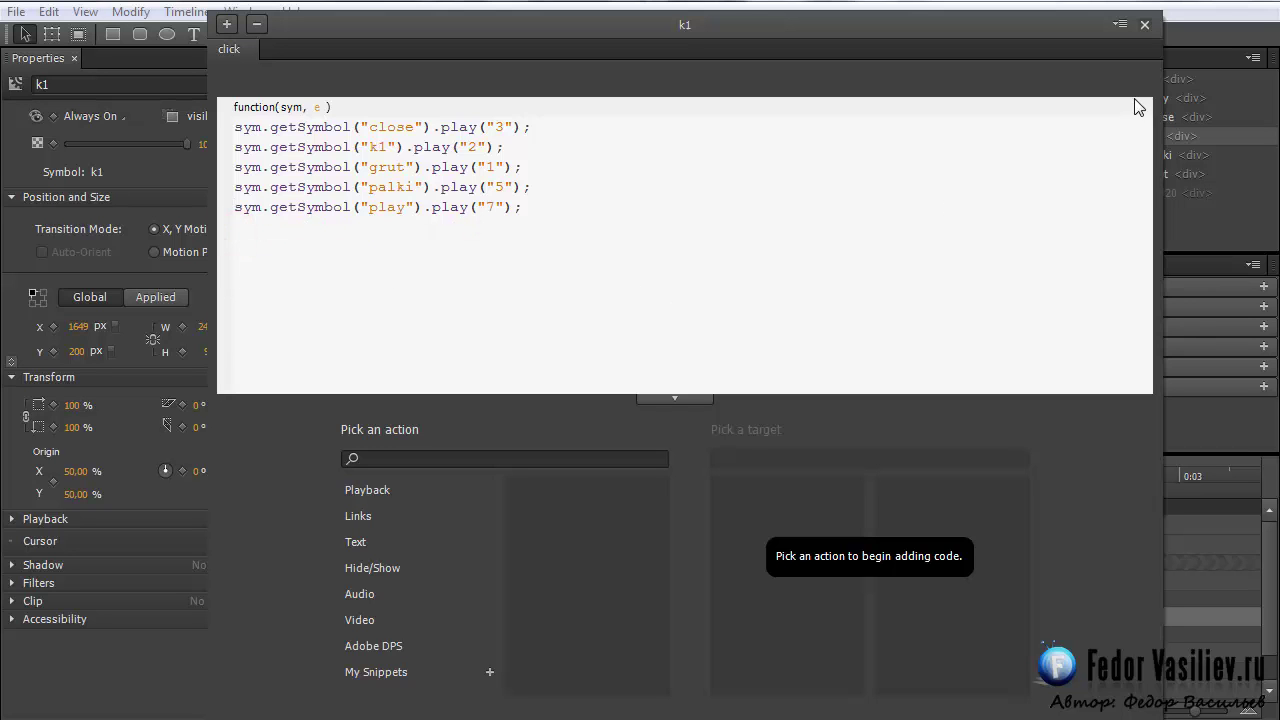
pyautogui.click(1145, 25)
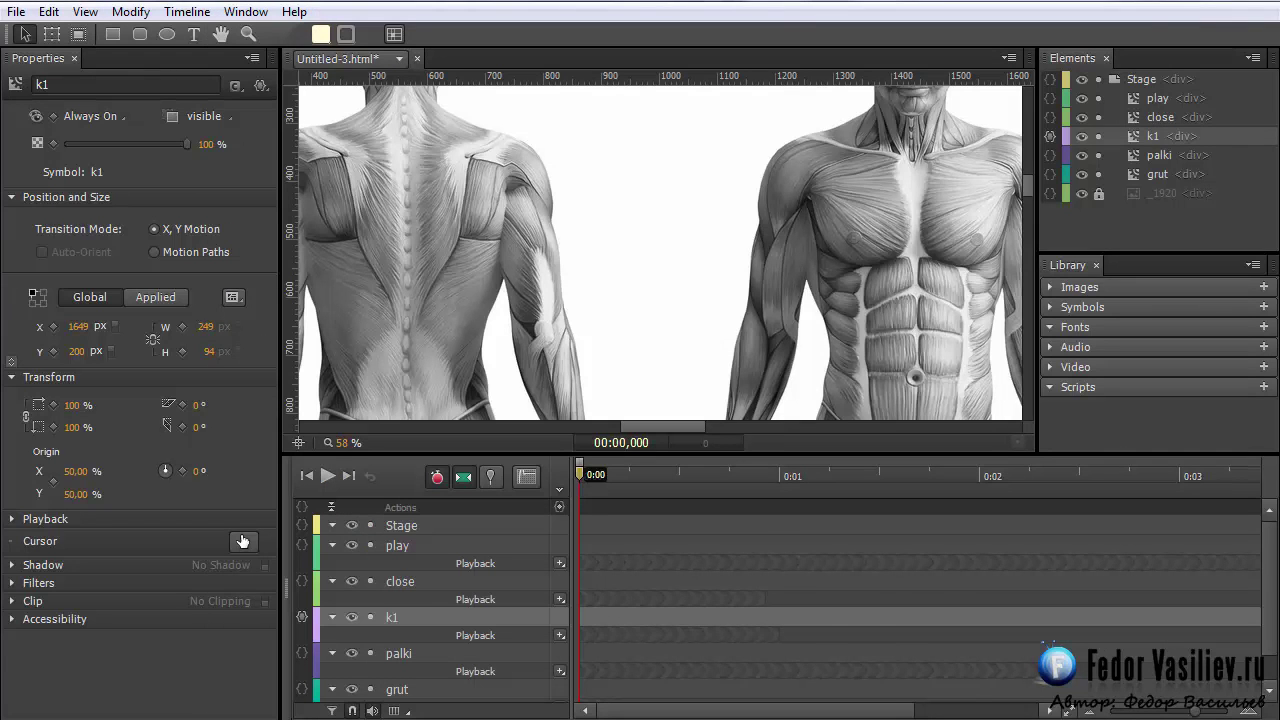
# Preview the page in the browser and test the Грудь button, then return to Edge Animate
pyautogui.hotkey('ctrl', 'Return')
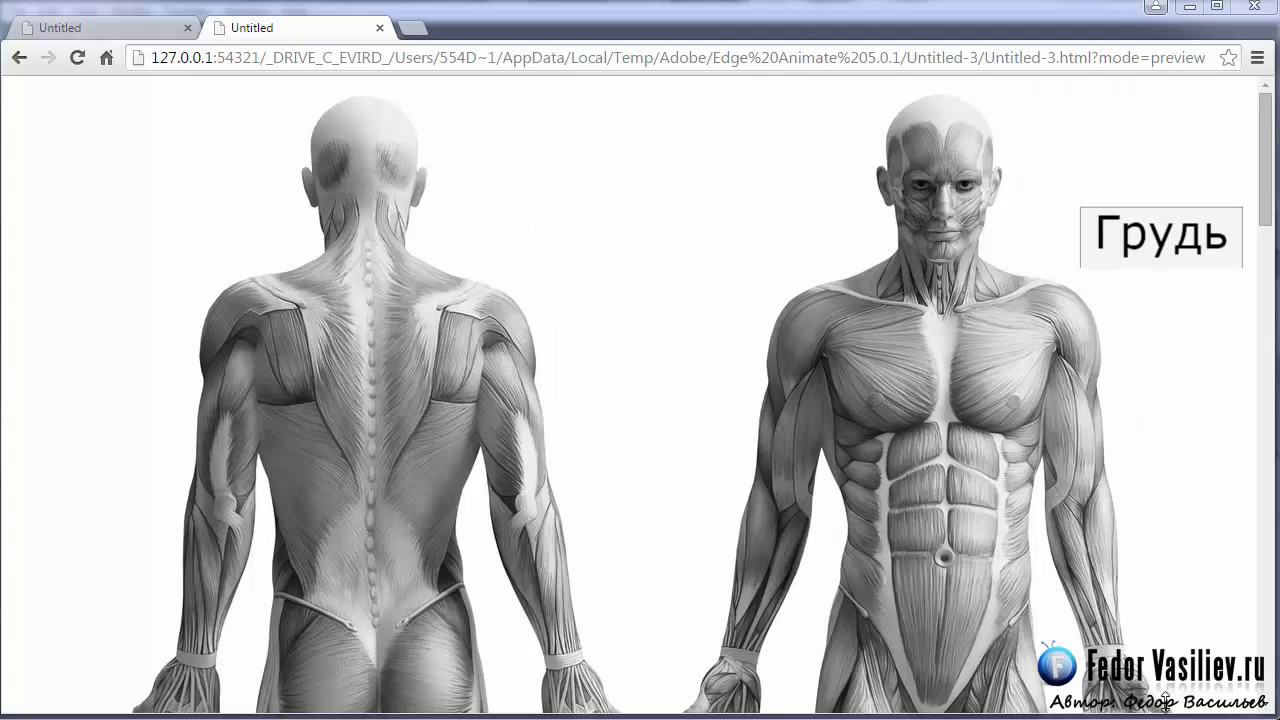
pyautogui.click(1186, 243)
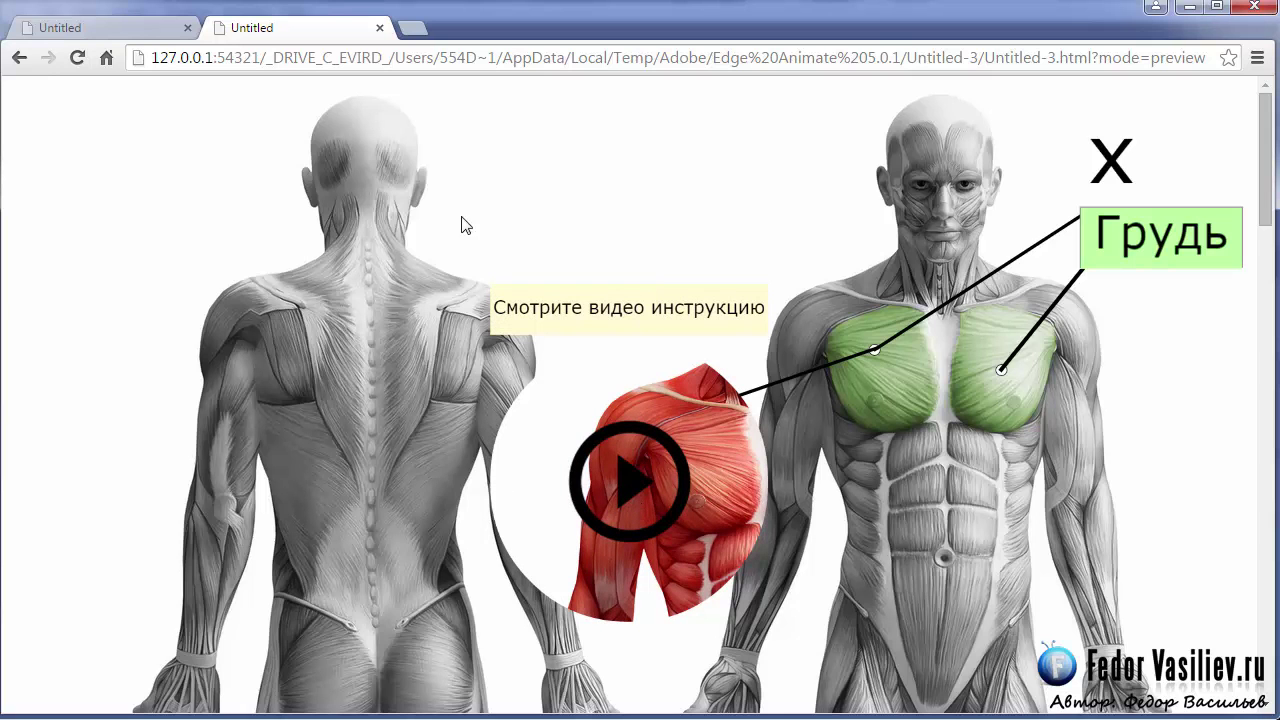
pyautogui.click(1189, 6)
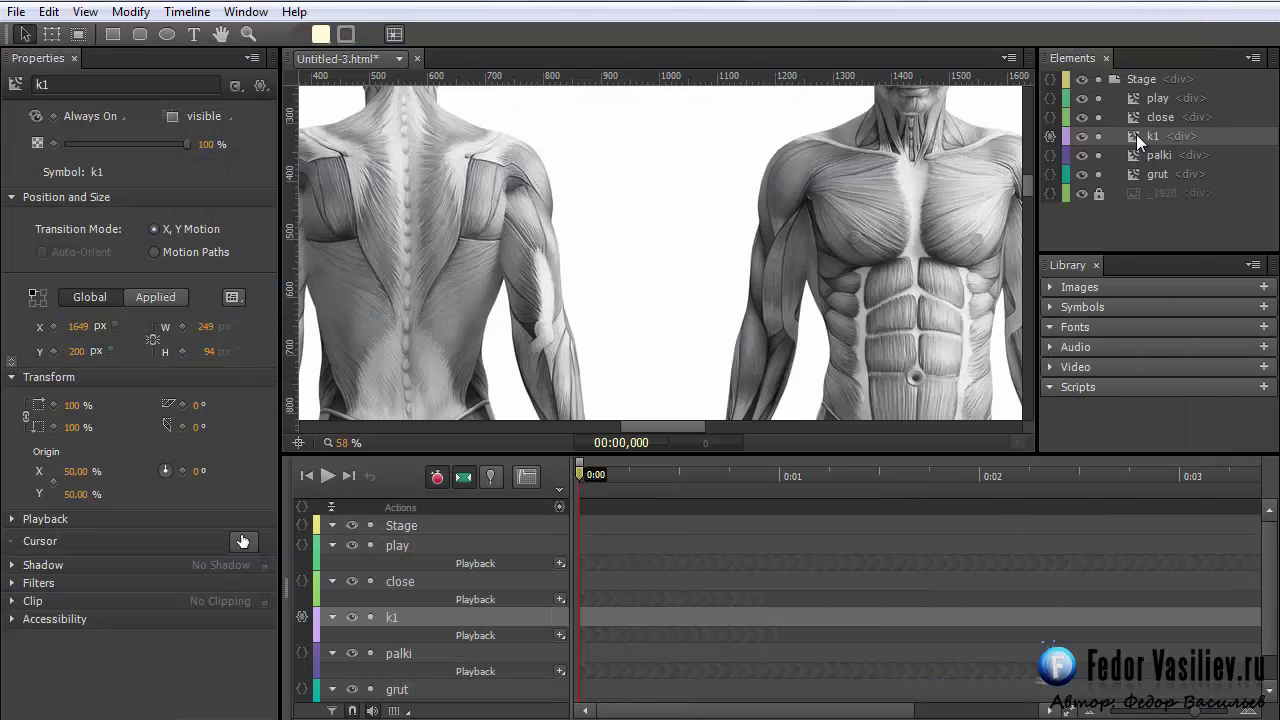
# Inside the play symbol, animate the _128 play icon's linked scale to 110% from 3.706 s to 4 s
pyautogui.doubleClick(1133, 97)
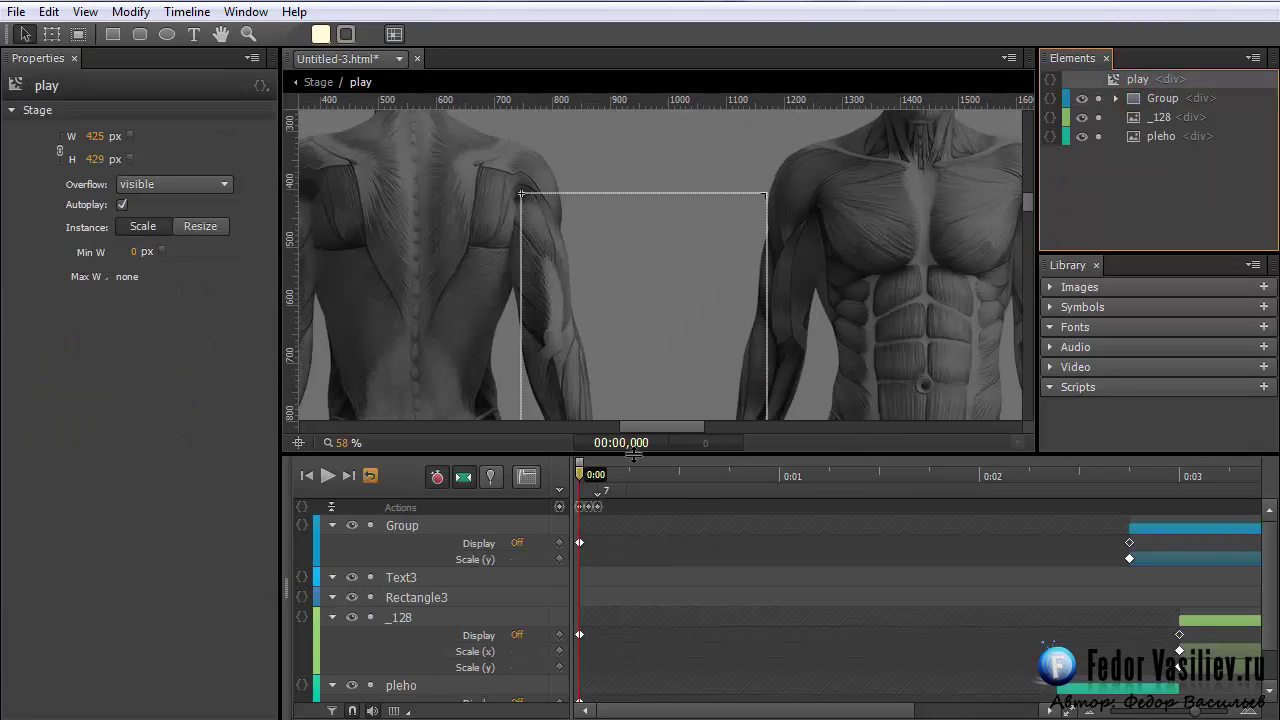
pyautogui.moveTo(580, 478); pyautogui.dragTo(1063, 476)
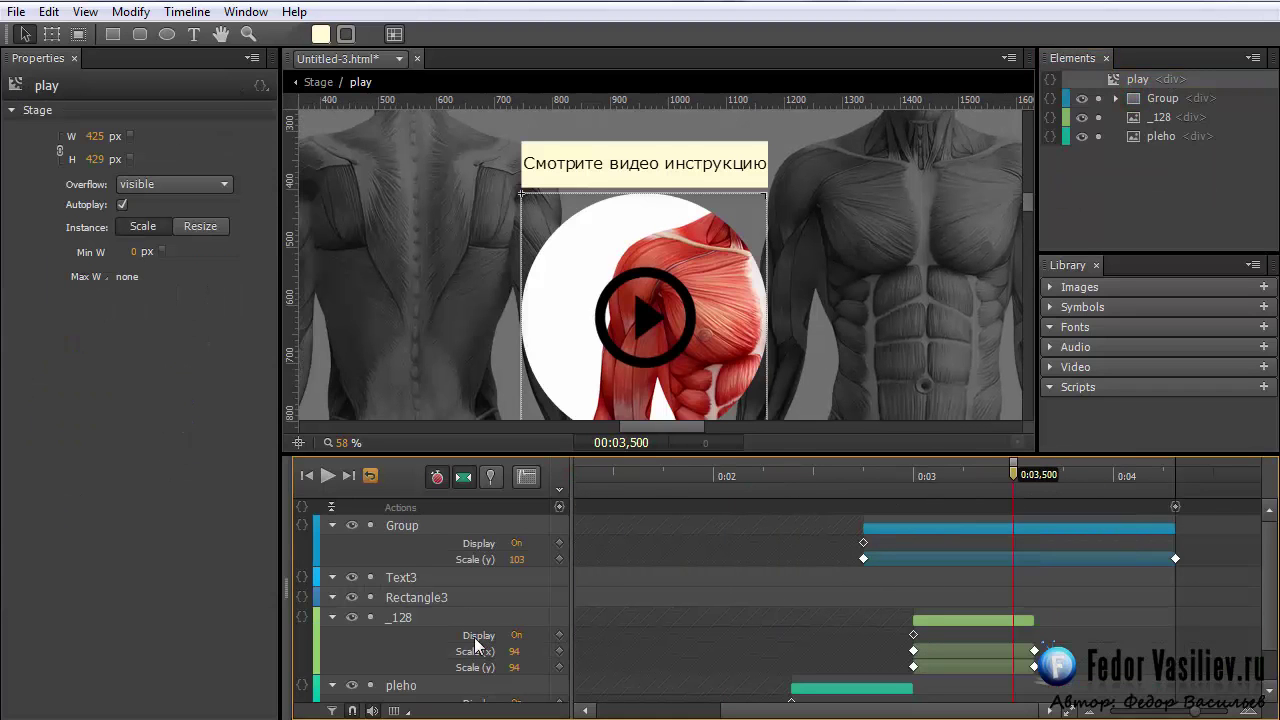
pyautogui.click(445, 621)
pyautogui.moveTo(1013, 466); pyautogui.dragTo(1055, 483)
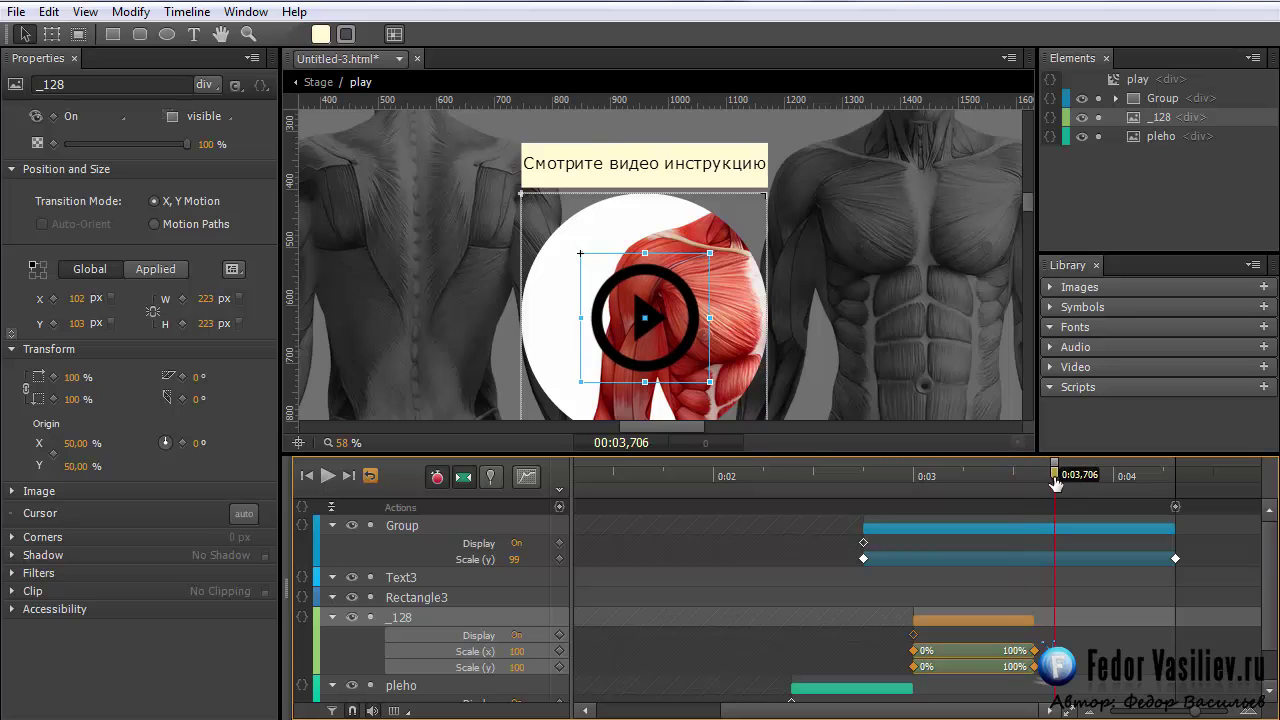
pyautogui.click(526, 476)
pyautogui.click(554, 511)
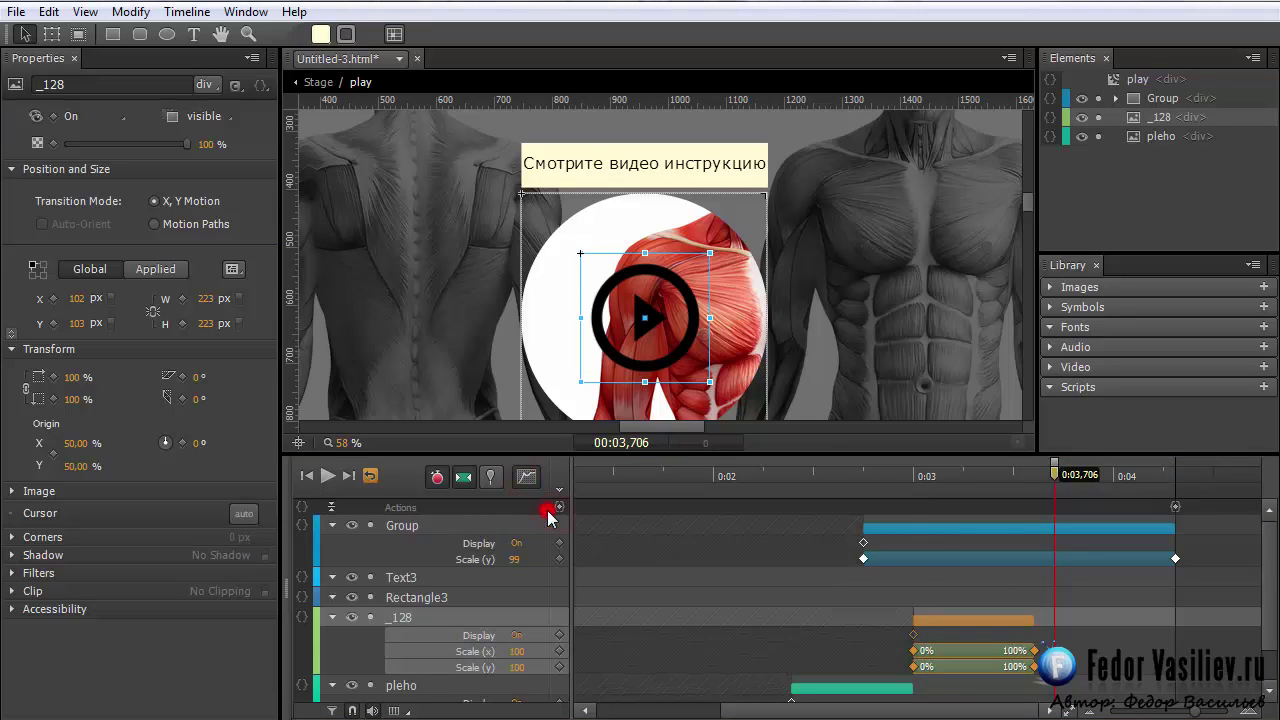
pyautogui.click(490, 477)
pyautogui.moveTo(1058, 478); pyautogui.dragTo(1111, 507)
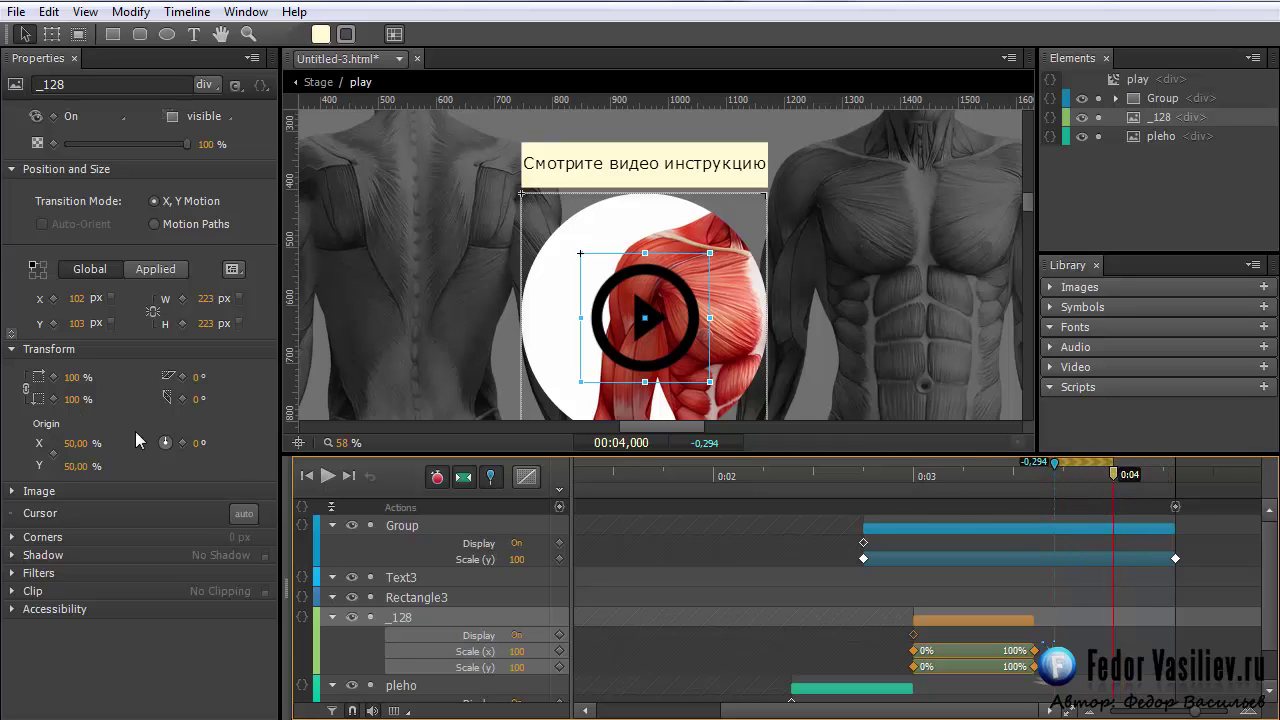
pyautogui.click(72, 378)
pyautogui.write('1')
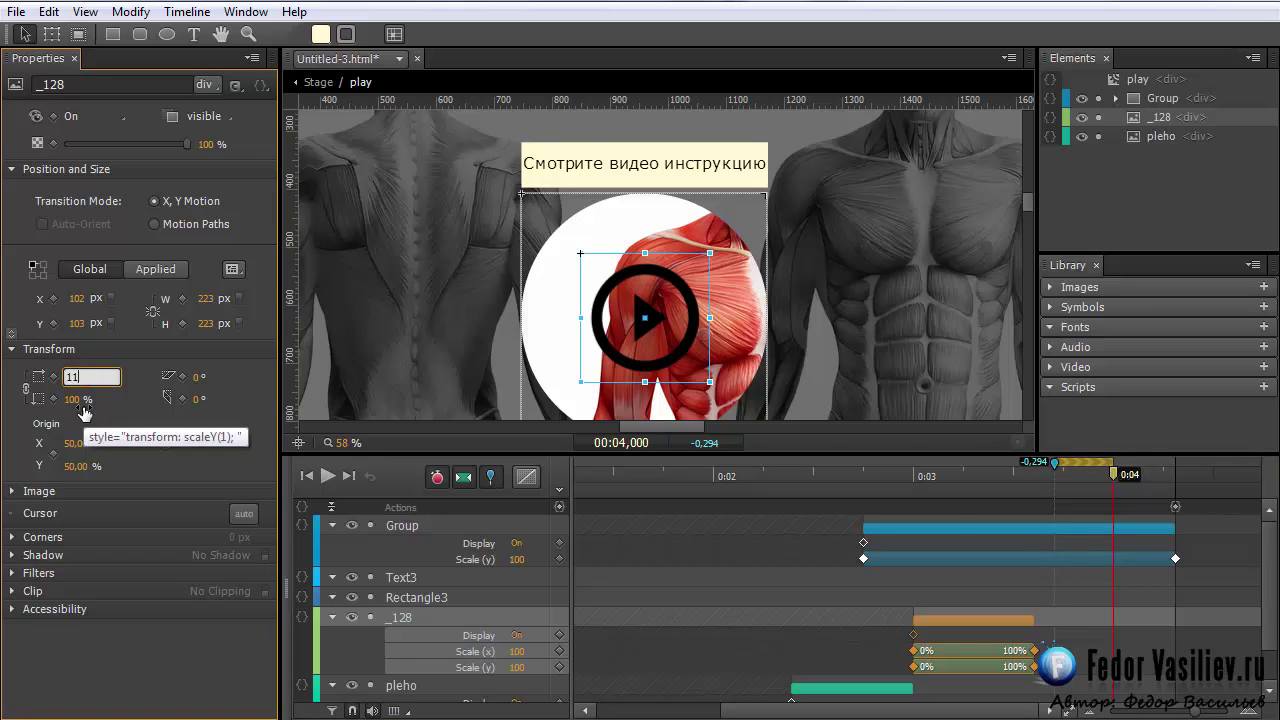
pyautogui.write('10')
pyautogui.press('Return')
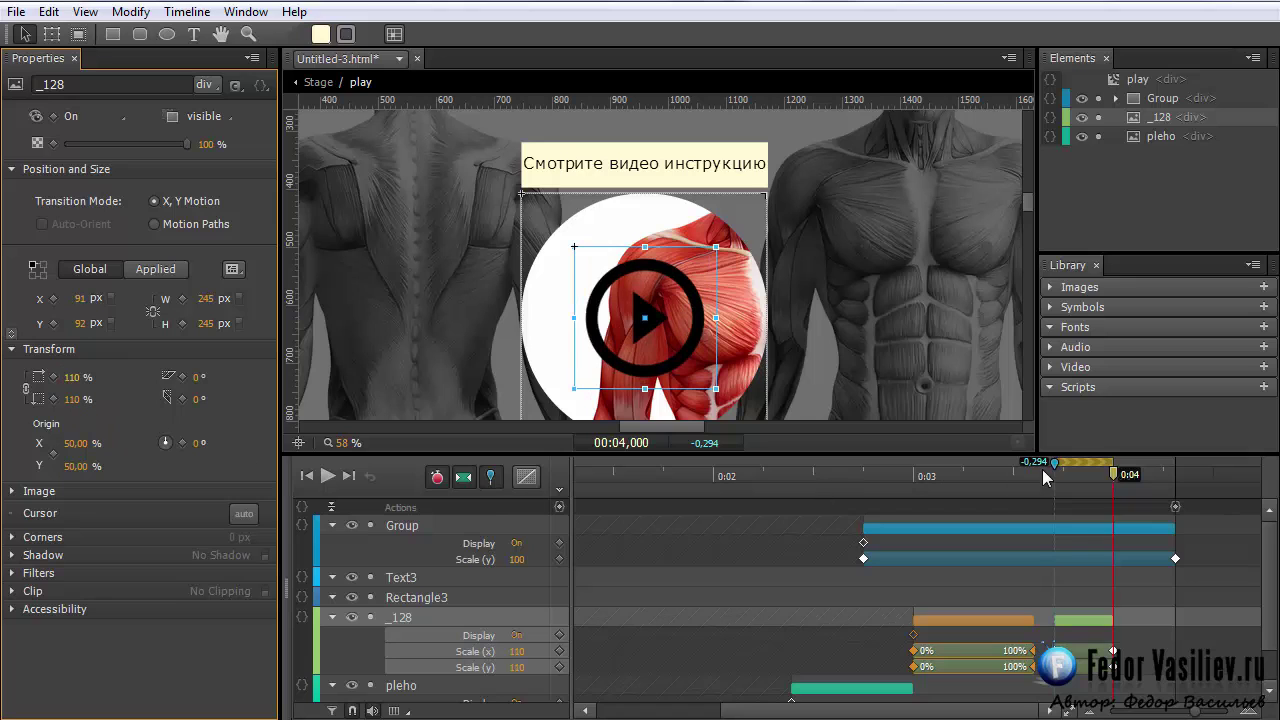
# Animate the _128 icon's linked scale to 90% from 4 s to 4.31 s and finish the pinned transition
pyautogui.moveTo(1056, 470); pyautogui.dragTo(1172, 507)
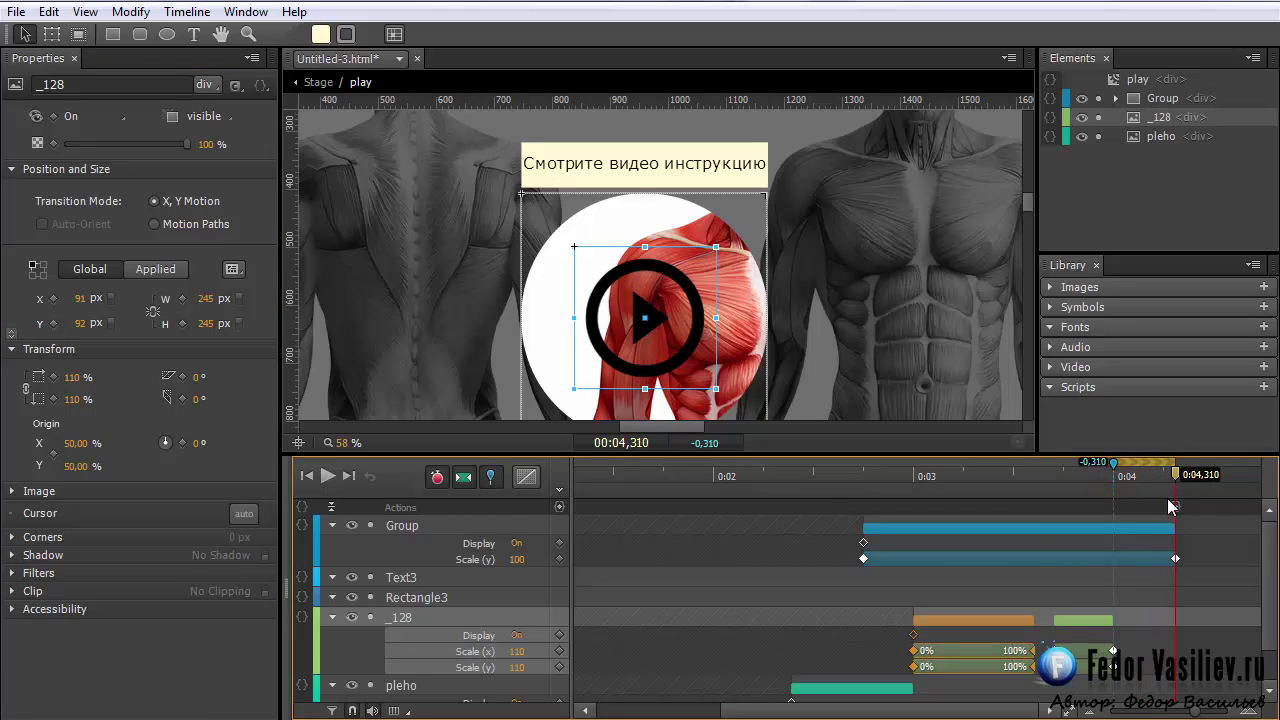
pyautogui.click(73, 379)
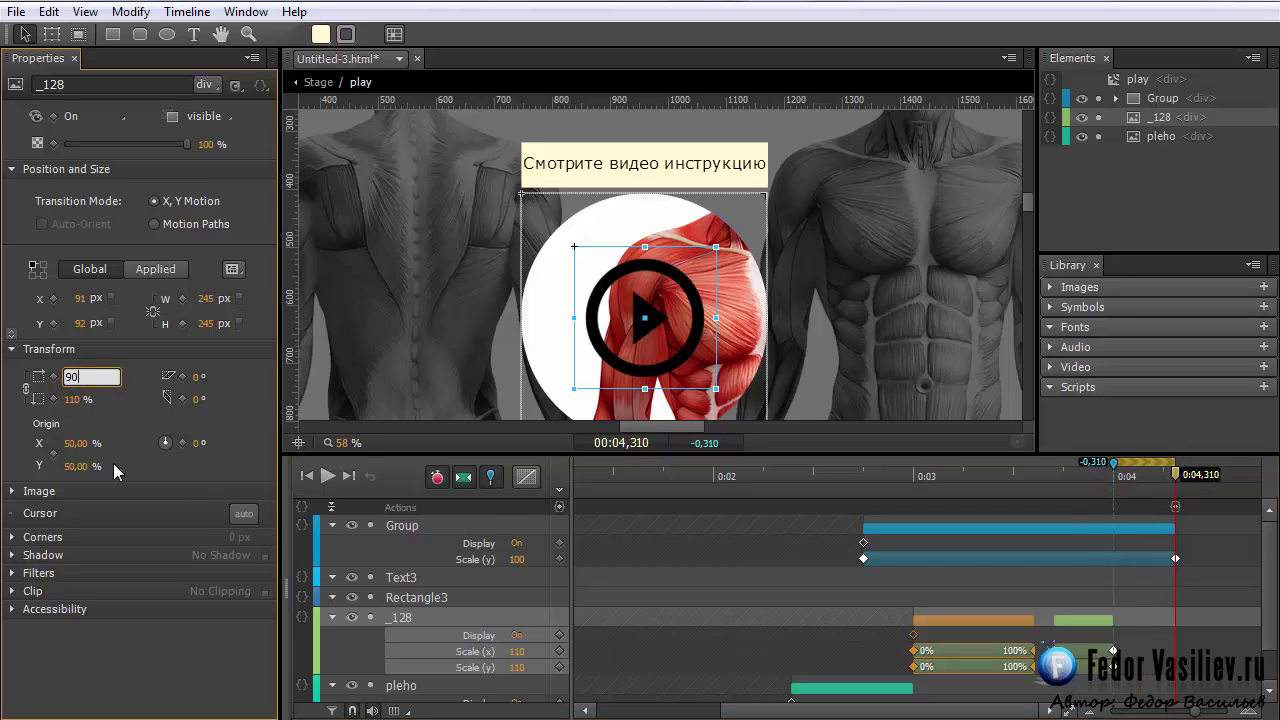
pyautogui.press('Return')
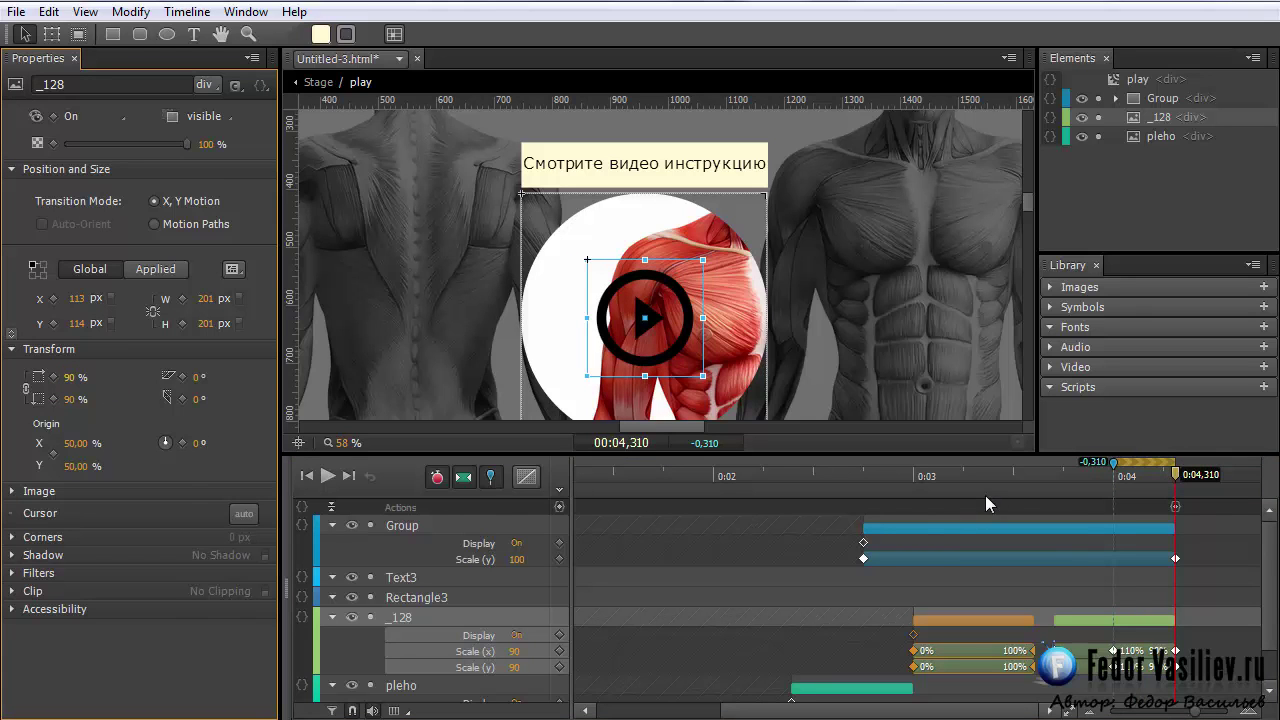
pyautogui.moveTo(1060, 476); pyautogui.dragTo(1175, 507)
pyautogui.scroll(-1, 1026, 654)
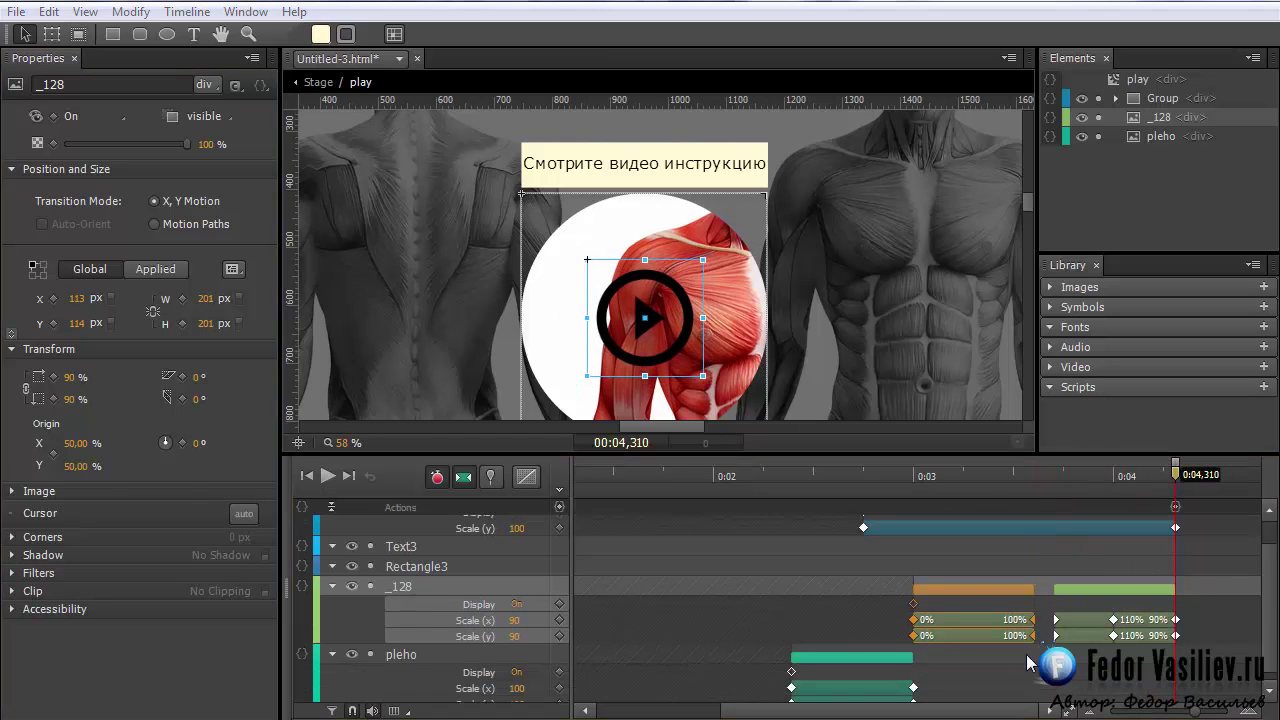
# Shift the icon's 110%–90% pulse to run from 4.396 s to 5 s, and move the stop trigger just past 5 s
pyautogui.click(1177, 508)
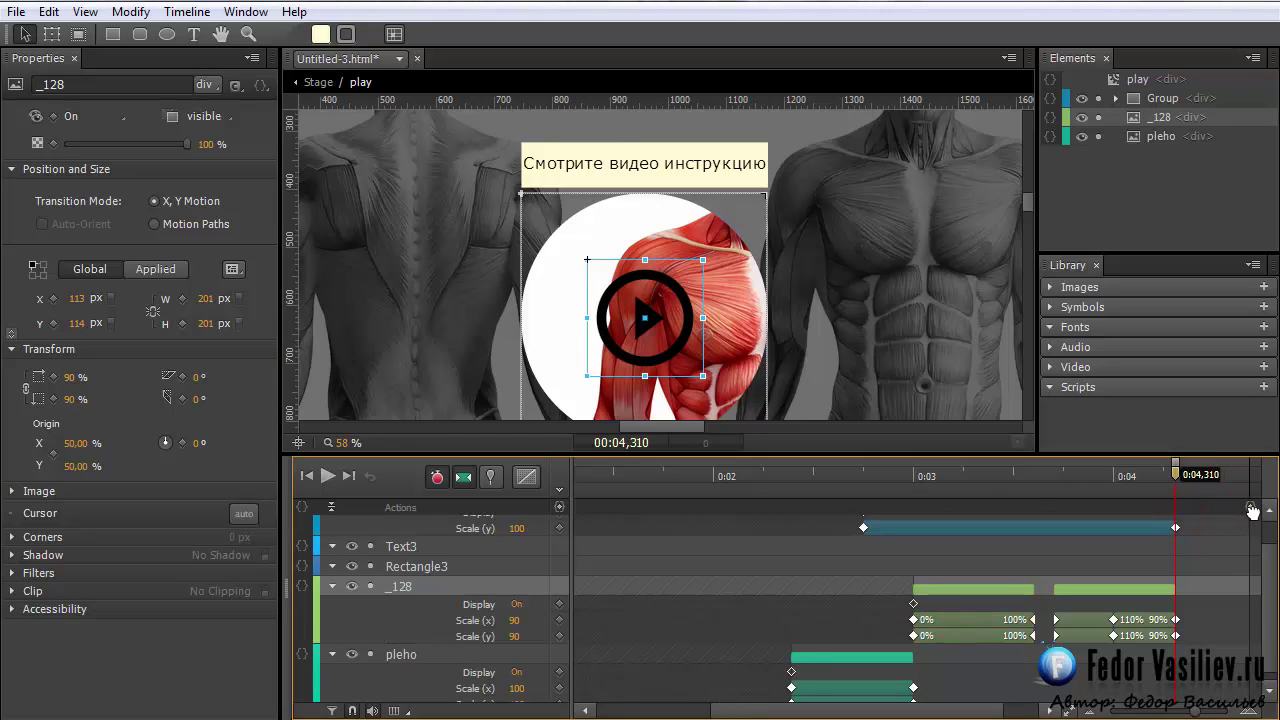
pyautogui.moveTo(1000, 710); pyautogui.dragTo(1034, 710)
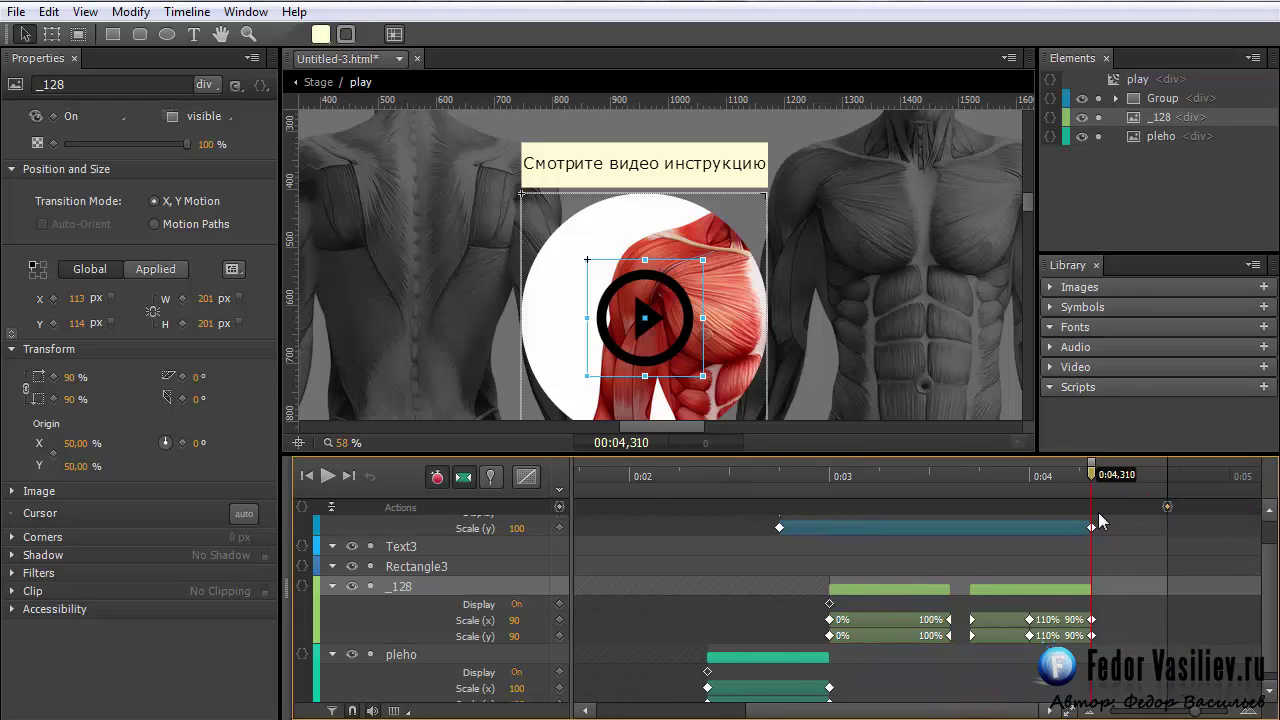
pyautogui.click(1010, 588)
pyautogui.moveTo(1000, 592); pyautogui.dragTo(1134, 598)
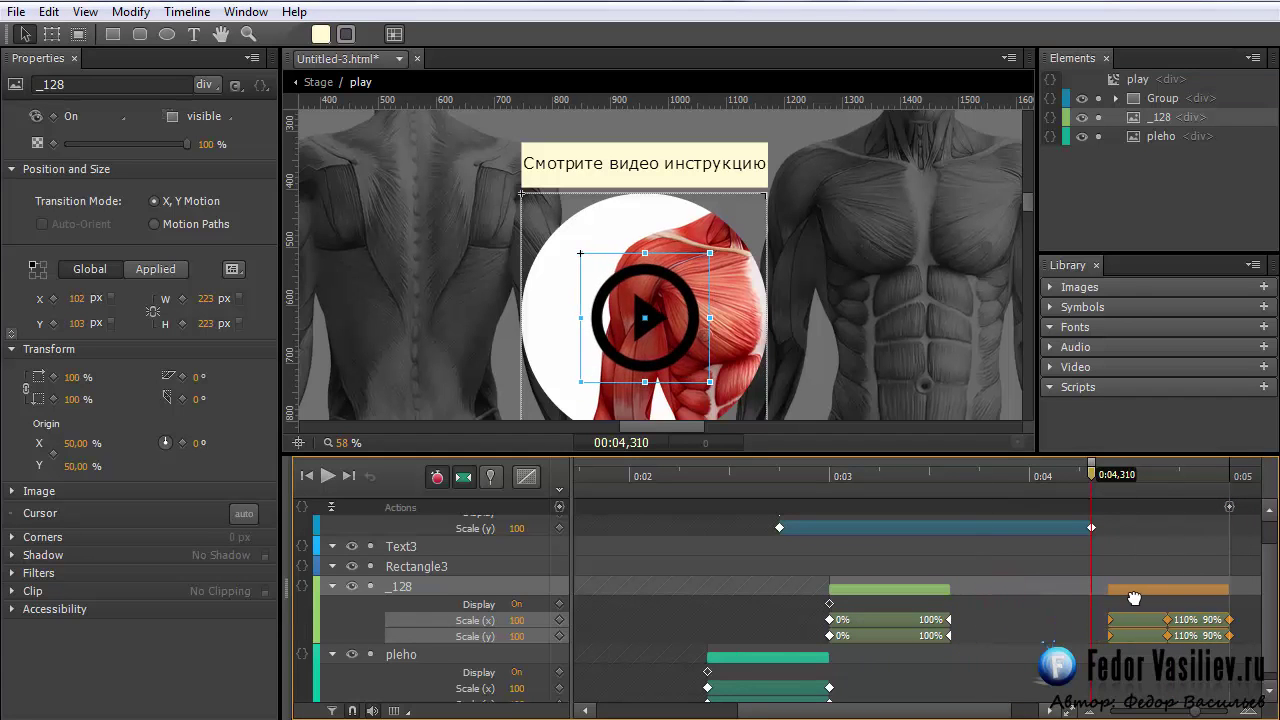
pyautogui.click(1228, 502)
pyautogui.click(1268, 601)
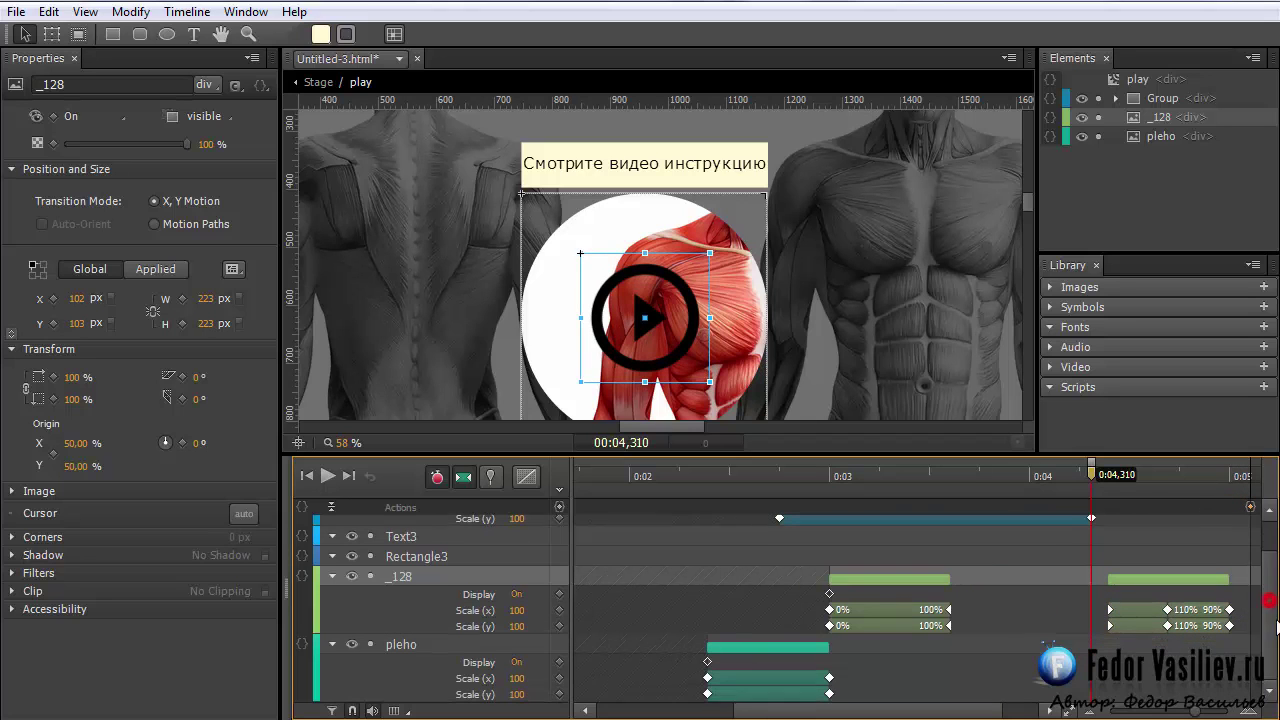
pyautogui.moveTo(960, 710); pyautogui.dragTo(990, 710)
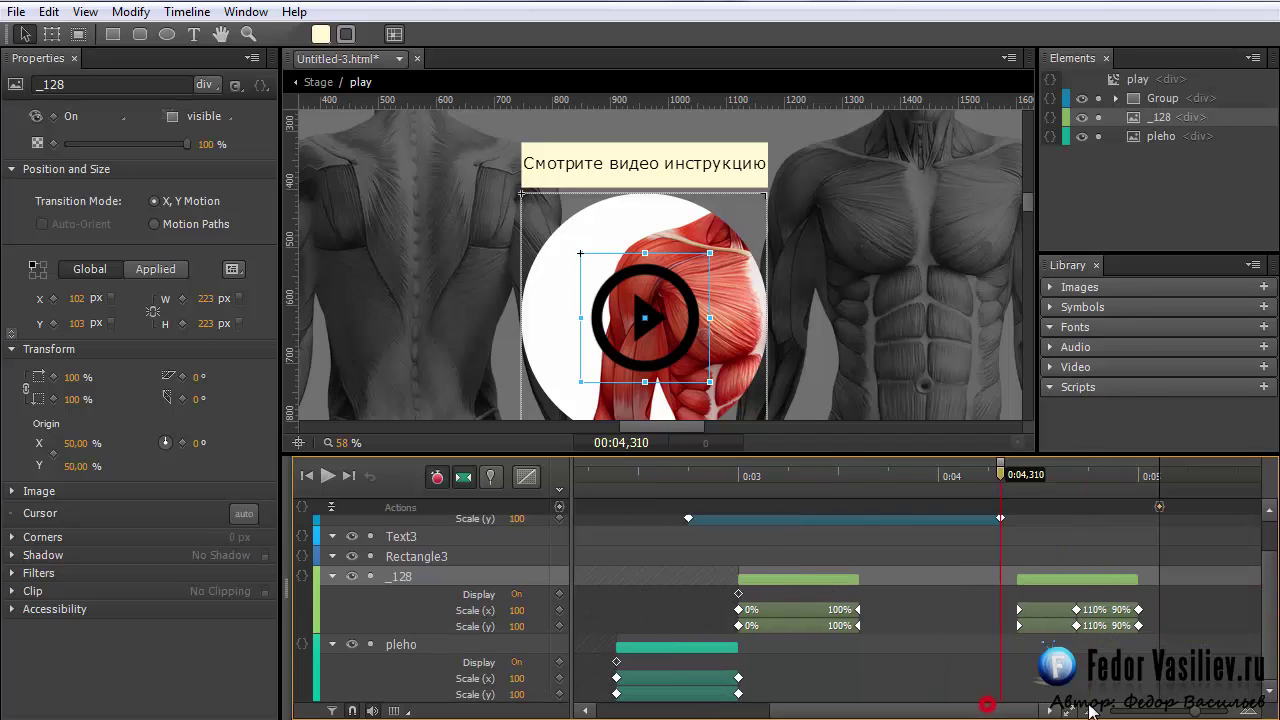
# Add a timeline trigger at 5 s with a Play action targeting the play symbol
pyautogui.click(1138, 497)
pyautogui.click(1140, 477)
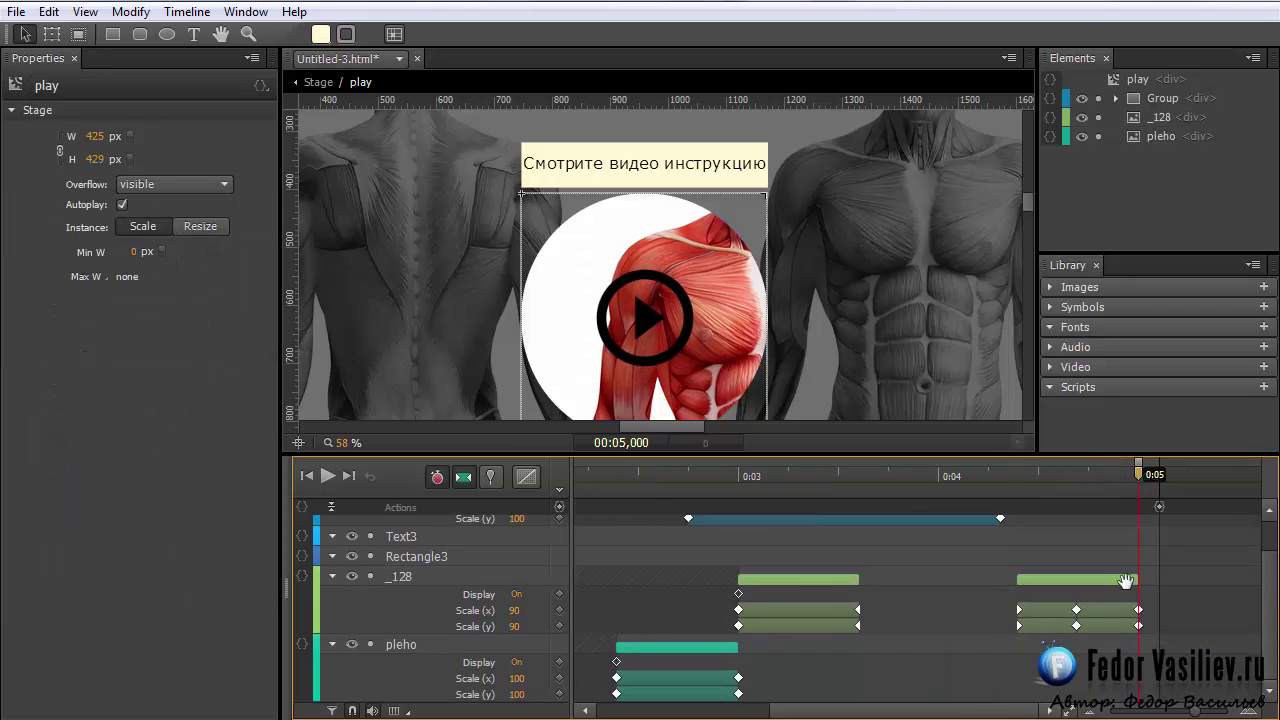
pyautogui.click(561, 507)
pyautogui.moveTo(509, 204); pyautogui.dragTo(629, 48)
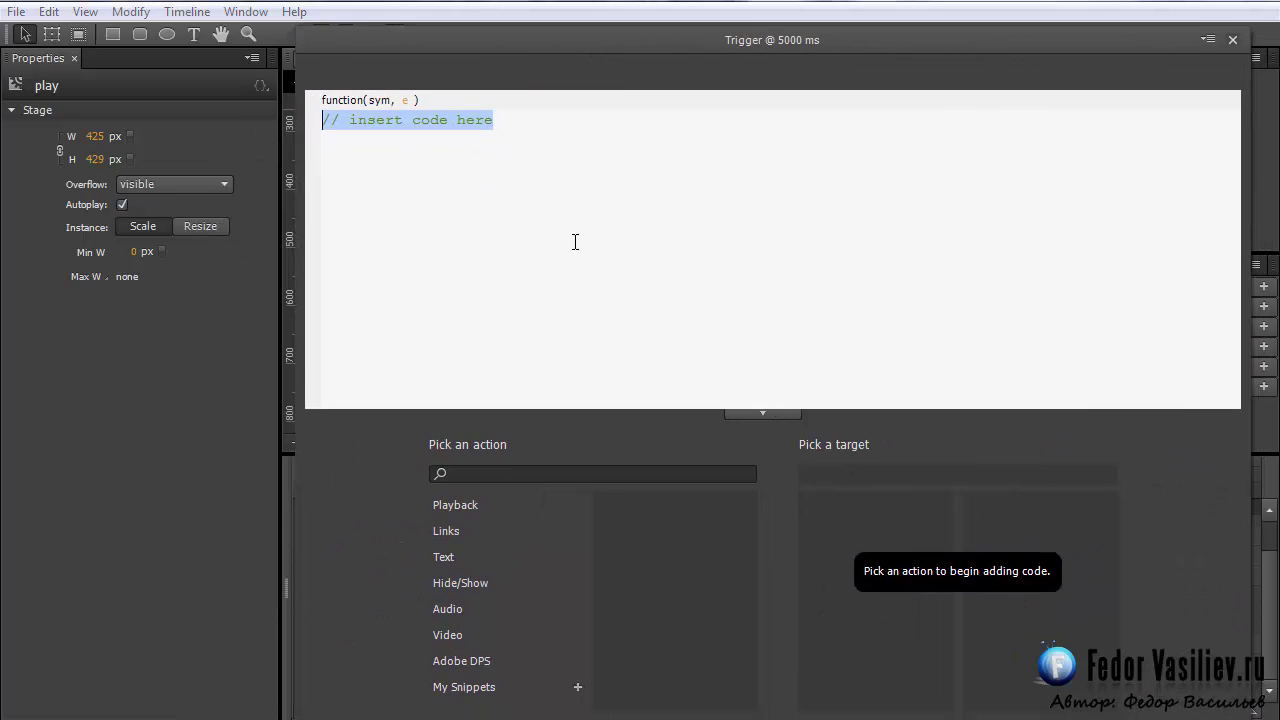
pyautogui.click(464, 507)
pyautogui.click(642, 506)
pyautogui.click(819, 530)
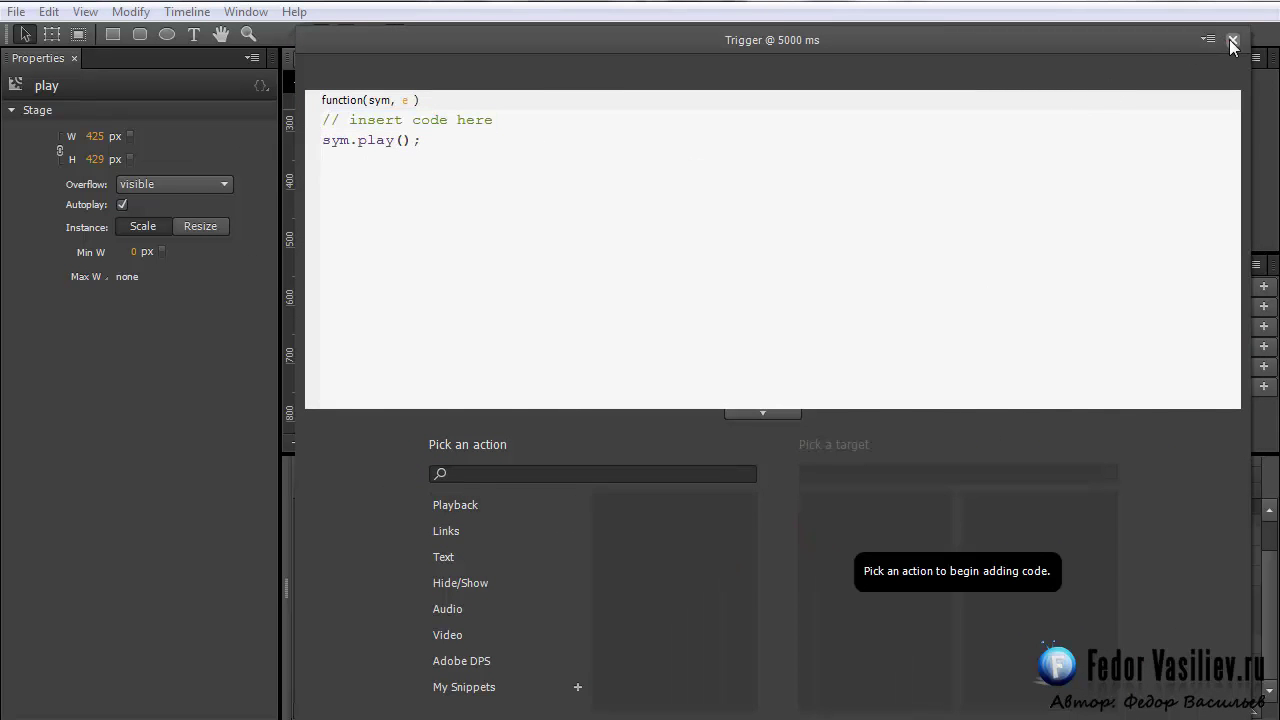
pyautogui.click(1233, 40)
# Insert a timeline label "8" at 4.396 s, where the icon's pulse begins
pyautogui.click(1018, 474)
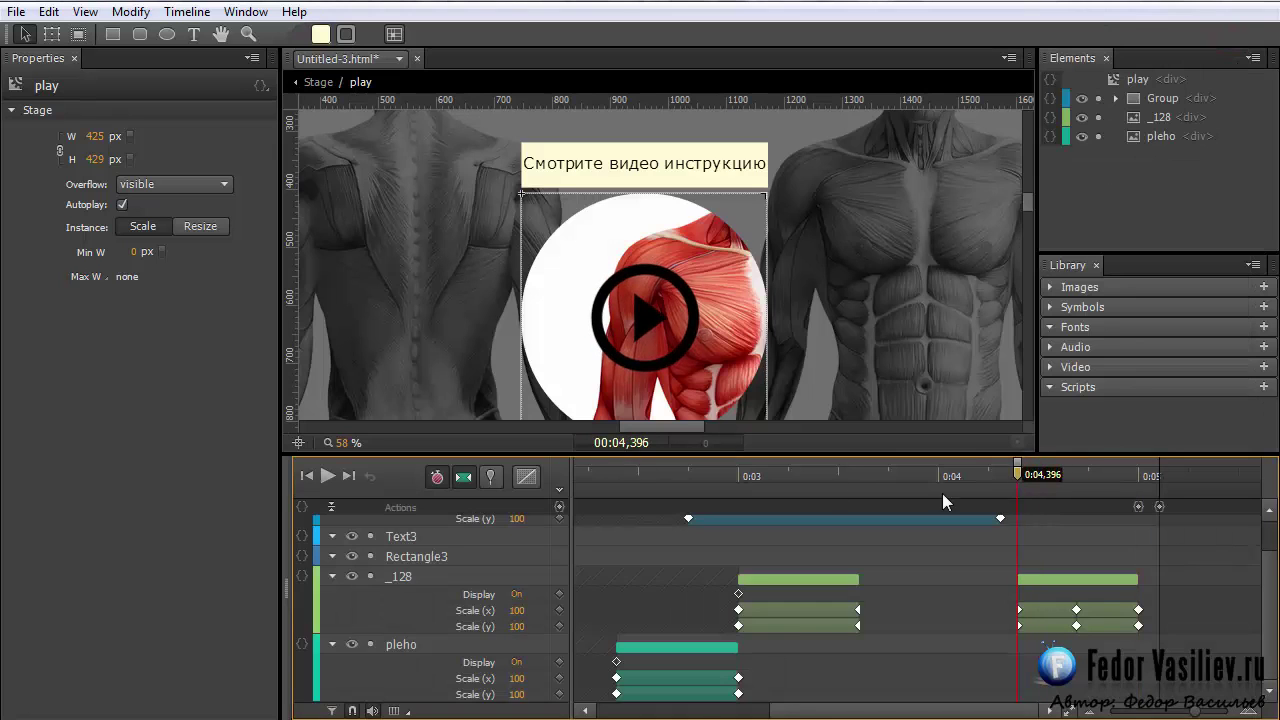
pyautogui.moveTo(930, 711)
pyautogui.mouseDown()
pyautogui.moveTo(780, 711)
pyautogui.moveTo(930, 717)
pyautogui.mouseUp()
pyautogui.click(560, 490)
pyautogui.write('8')
pyautogui.press('Return')
# Edit the 5000 ms trigger's play call to start from label "8" and close the code
pyautogui.doubleClick(1140, 511)
pyautogui.moveTo(691, 162); pyautogui.dragTo(823, 50)
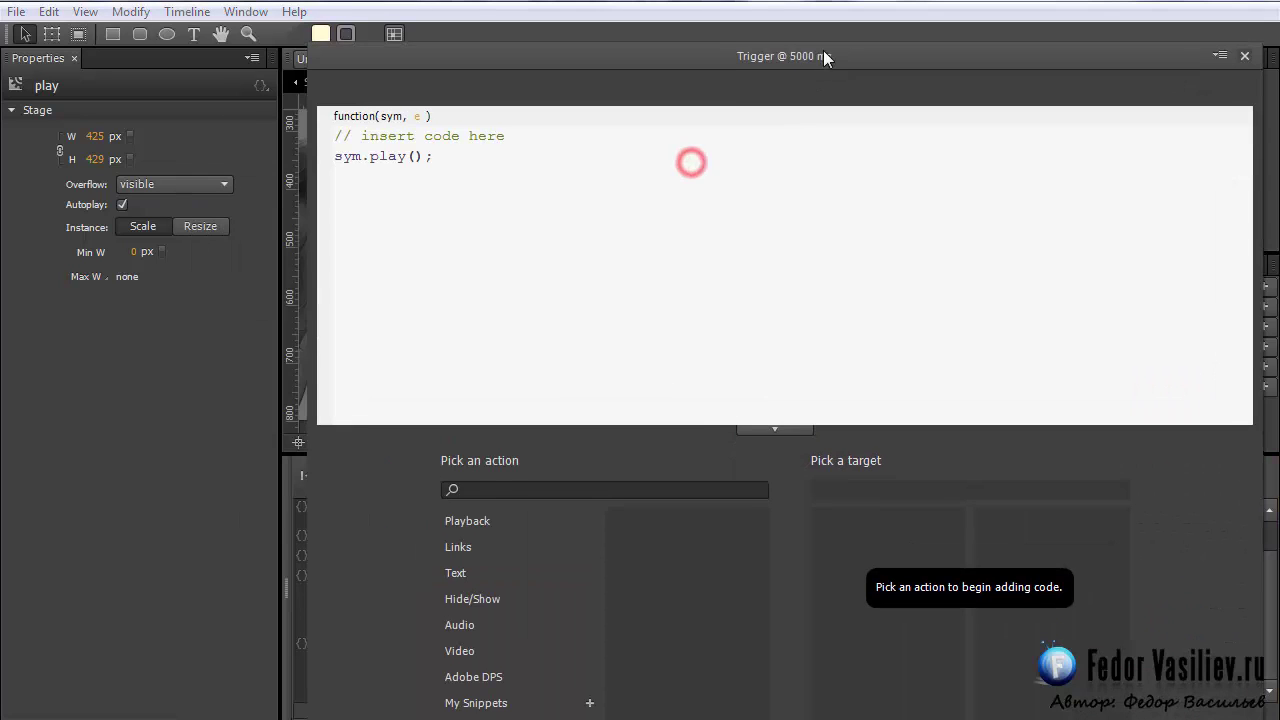
pyautogui.click(414, 150)
pyautogui.write('""')
pyautogui.click(426, 150)
pyautogui.write('8')
pyautogui.click(1245, 50)
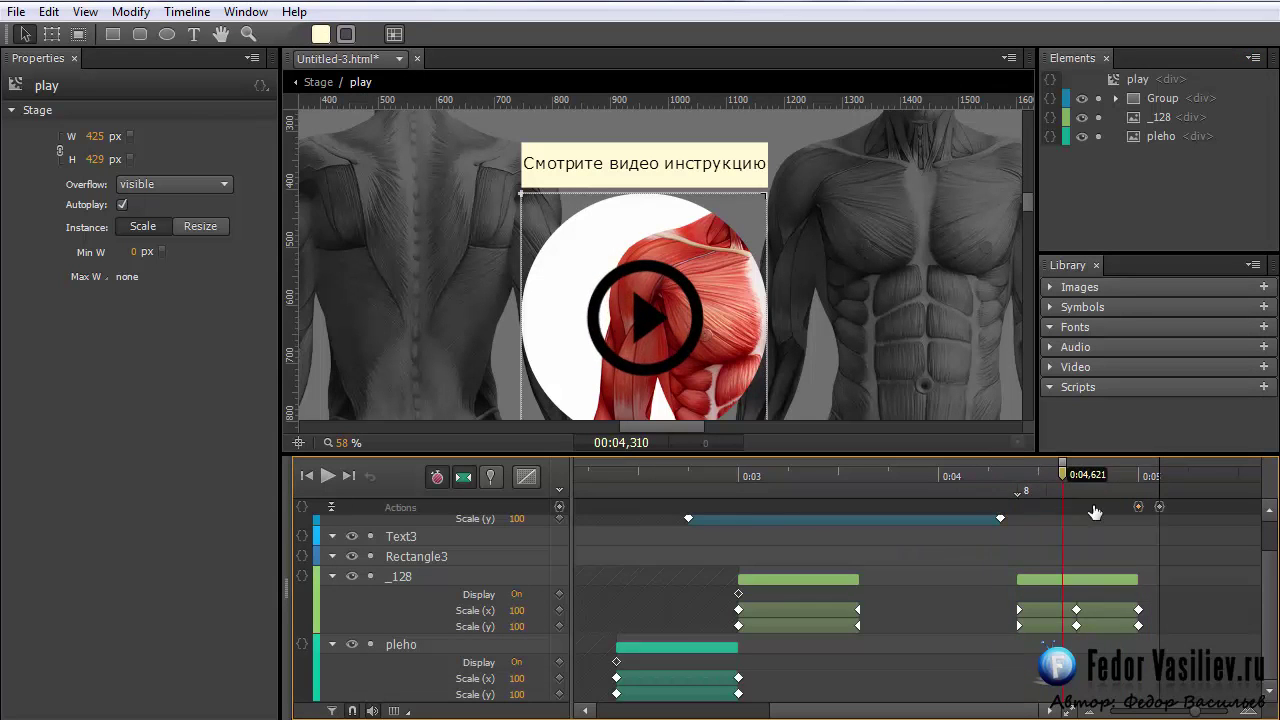
# Play the symbol's timeline, test the Грудь button and looping icon pulse in a browser preview, and return to Edge Animate
pyautogui.press('space')
pyautogui.scroll(1, 985, 560)
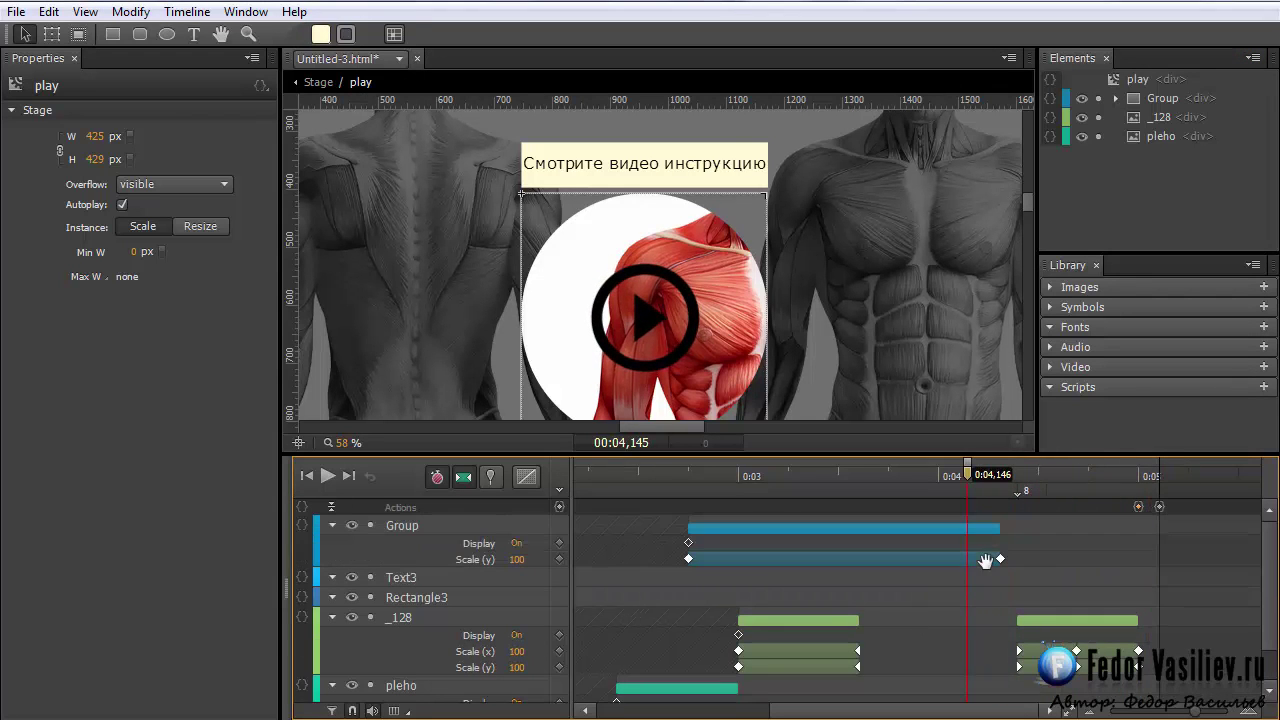
pyautogui.hotkey('ctrl', 'Return')
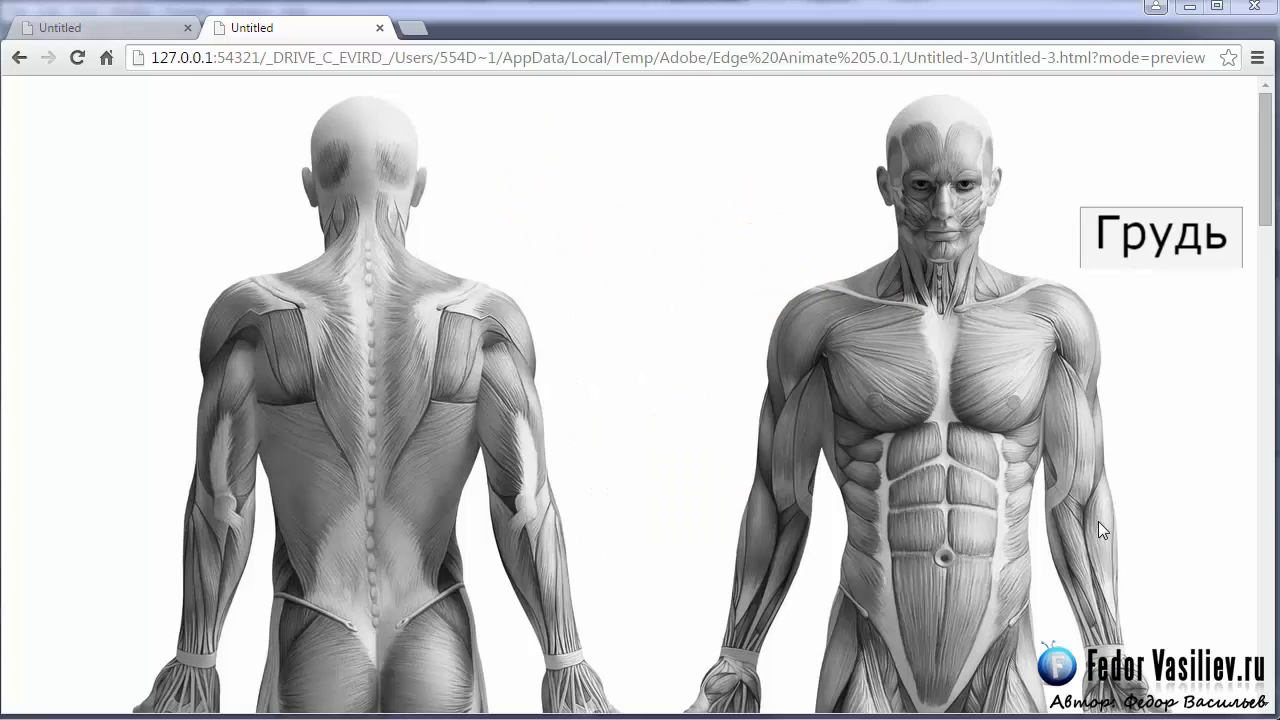
pyautogui.click(1145, 238)
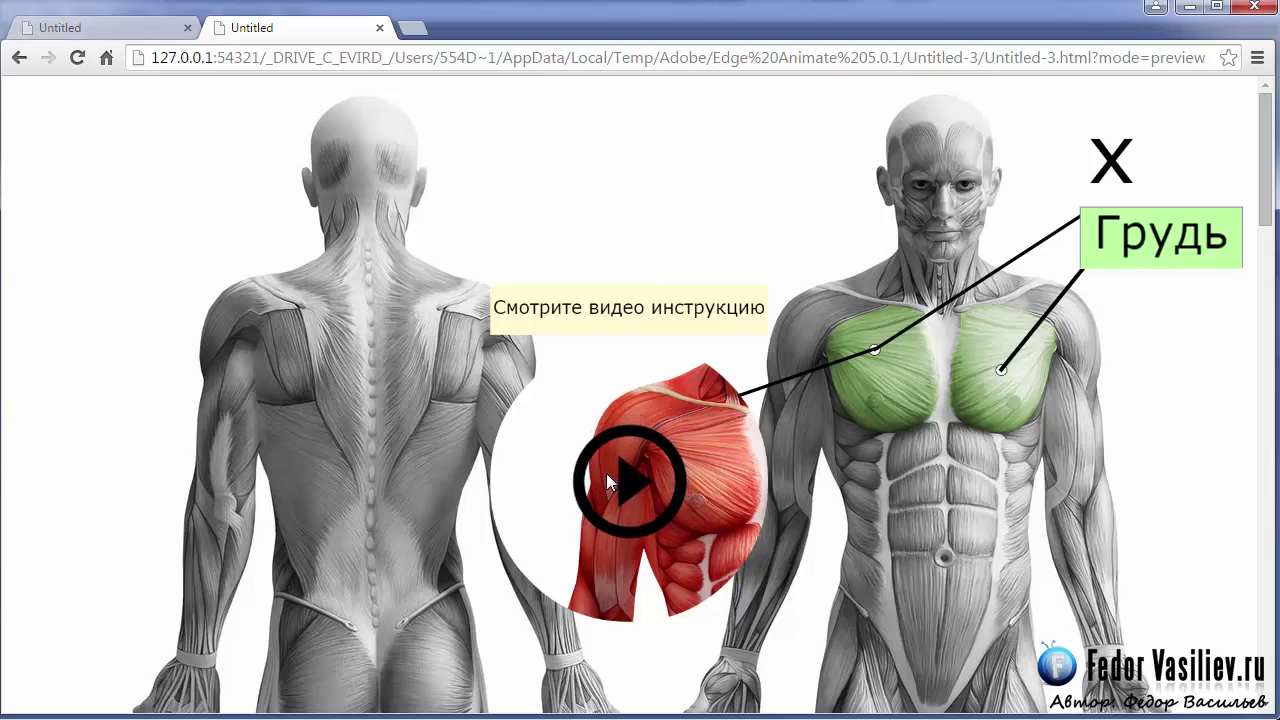
pyautogui.click(1190, 7)
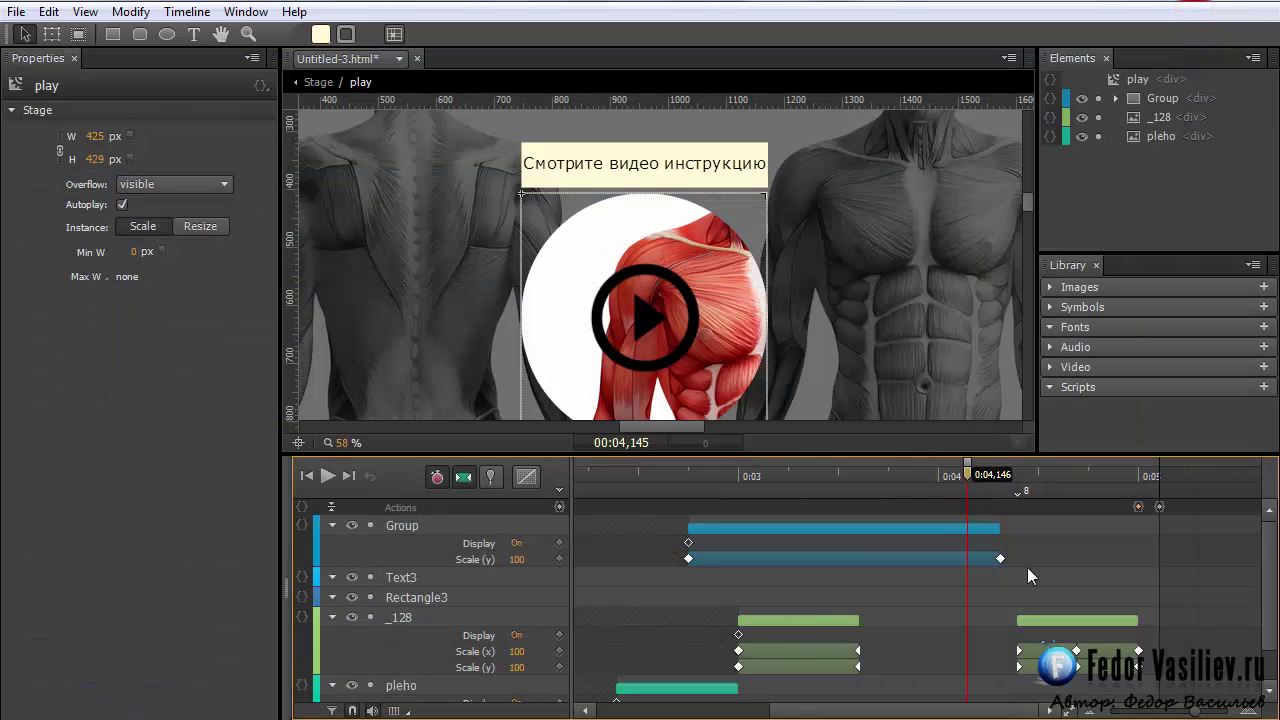
# Return to the Stage and set the play symbol's cursor to pointer
pyautogui.click(318, 83)
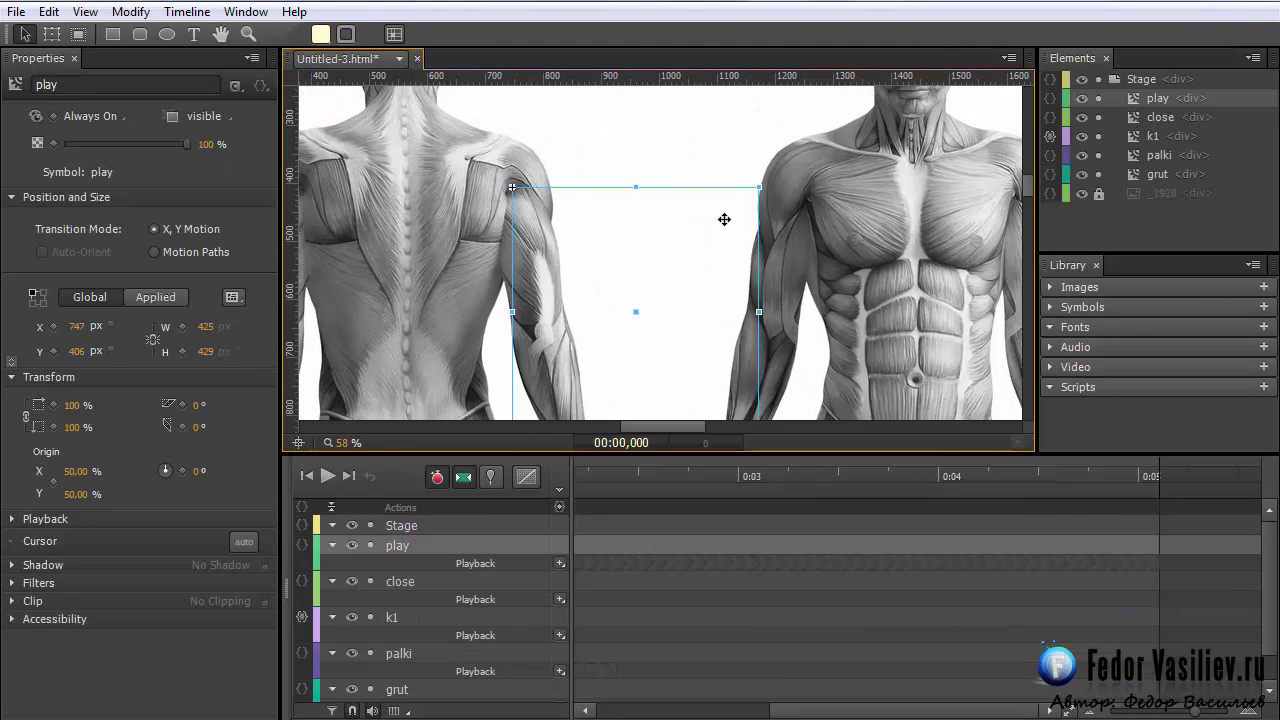
pyautogui.click(1133, 99)
pyautogui.click(243, 541)
pyautogui.click(333, 606)
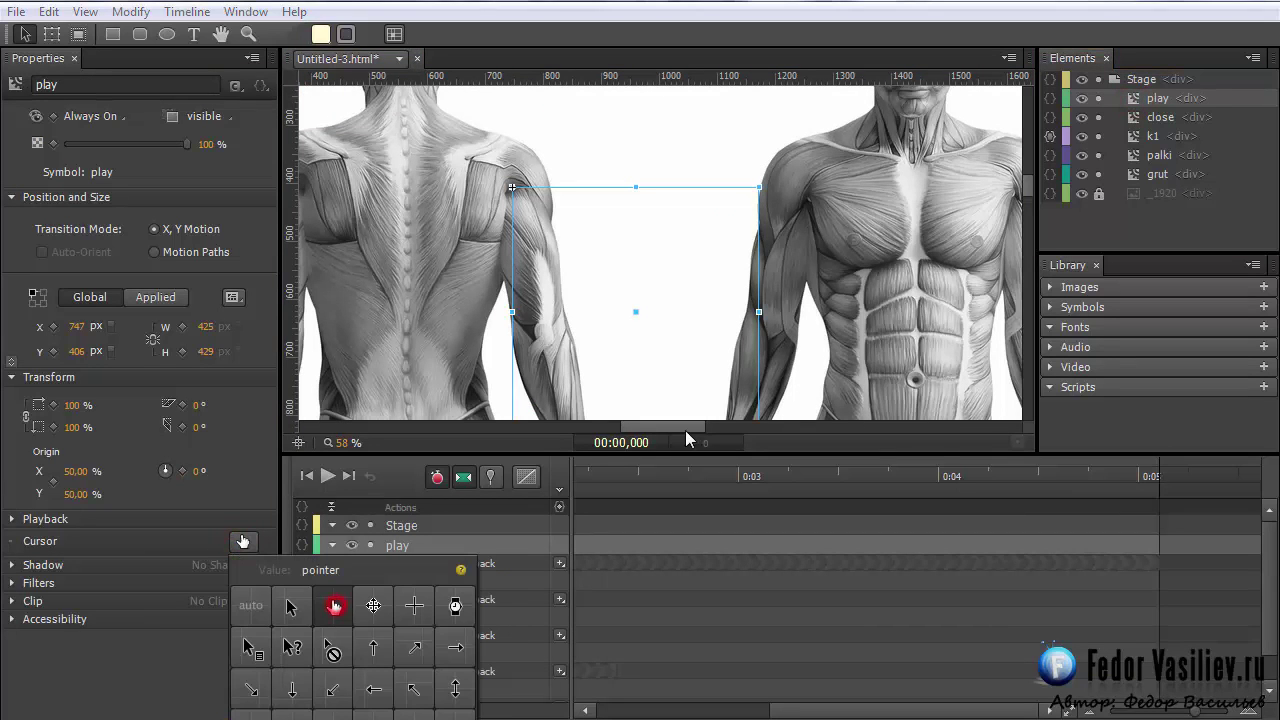
pyautogui.click(828, 357)
# Preview the page in the browser and compare its close and video behaviour with the finished анатомия-мышц.рф site
pyautogui.hotkey('ctrl', 'Return')
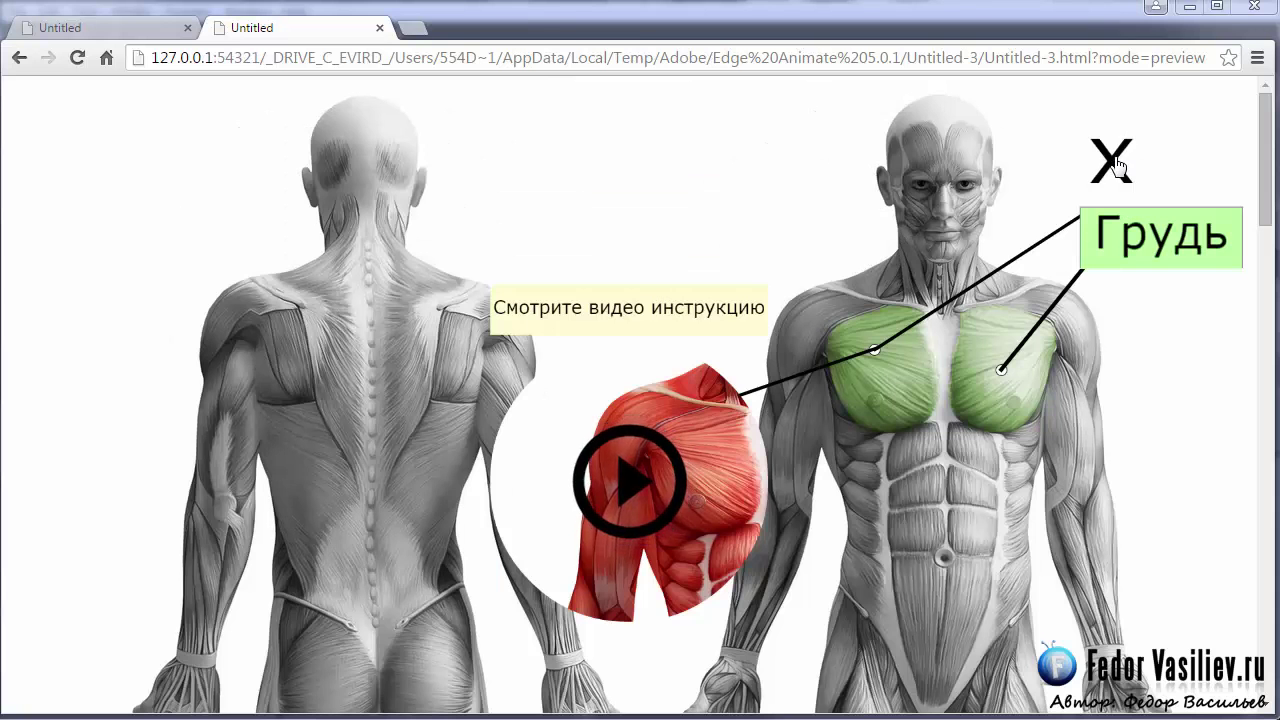
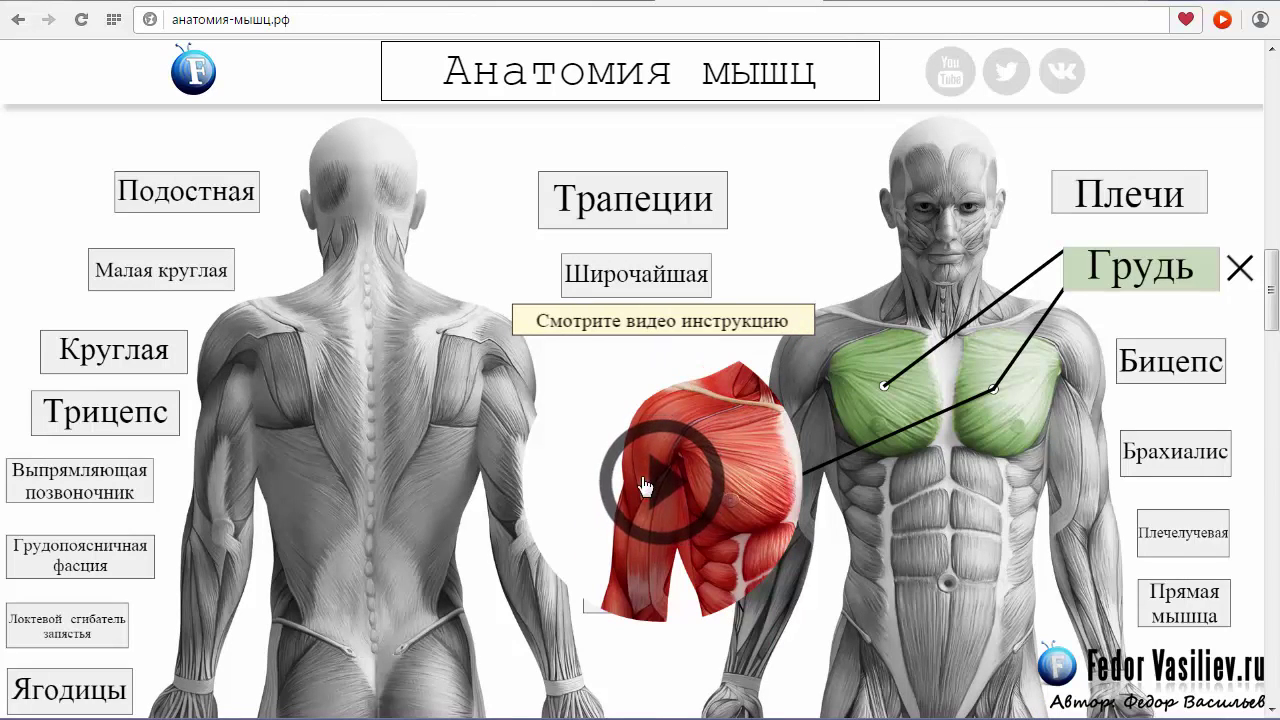
pyautogui.click(1238, 268)
pyautogui.click(673, 500)
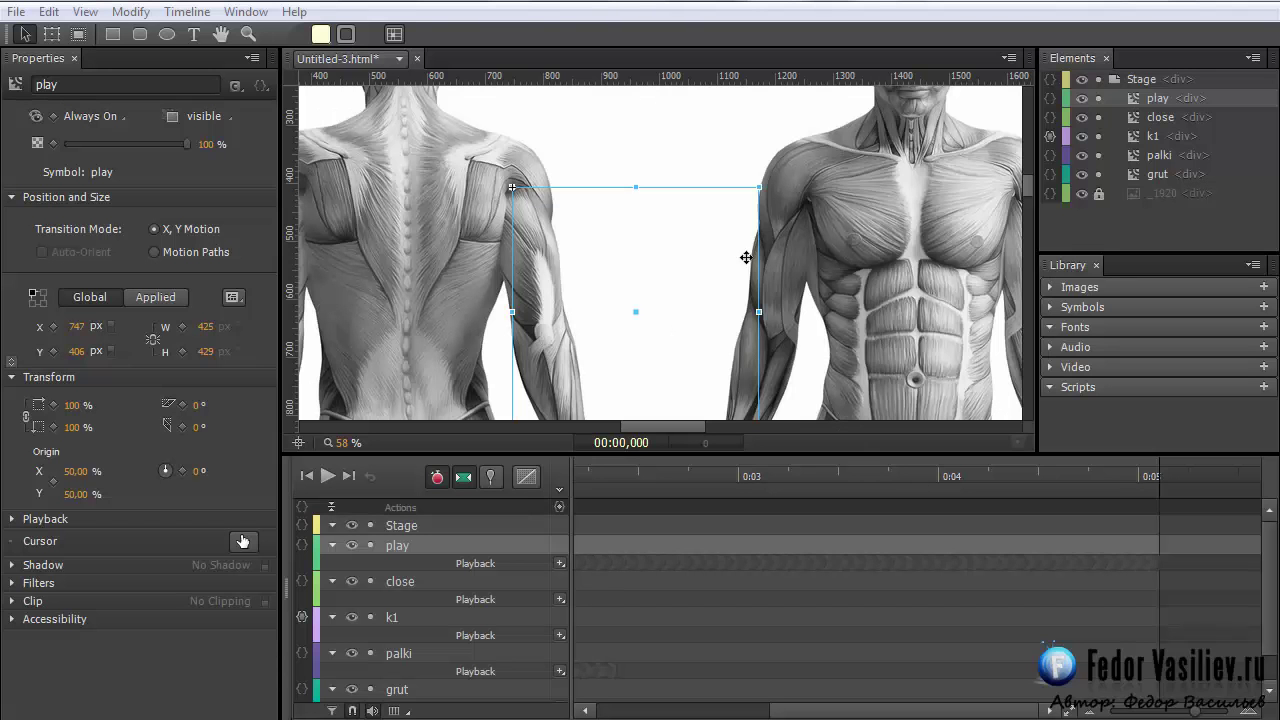
# Scrub the Stage timeline to about 4.21 s and examine the video preview, callout lines and Грудь button
pyautogui.moveTo(601, 478); pyautogui.dragTo(982, 507)
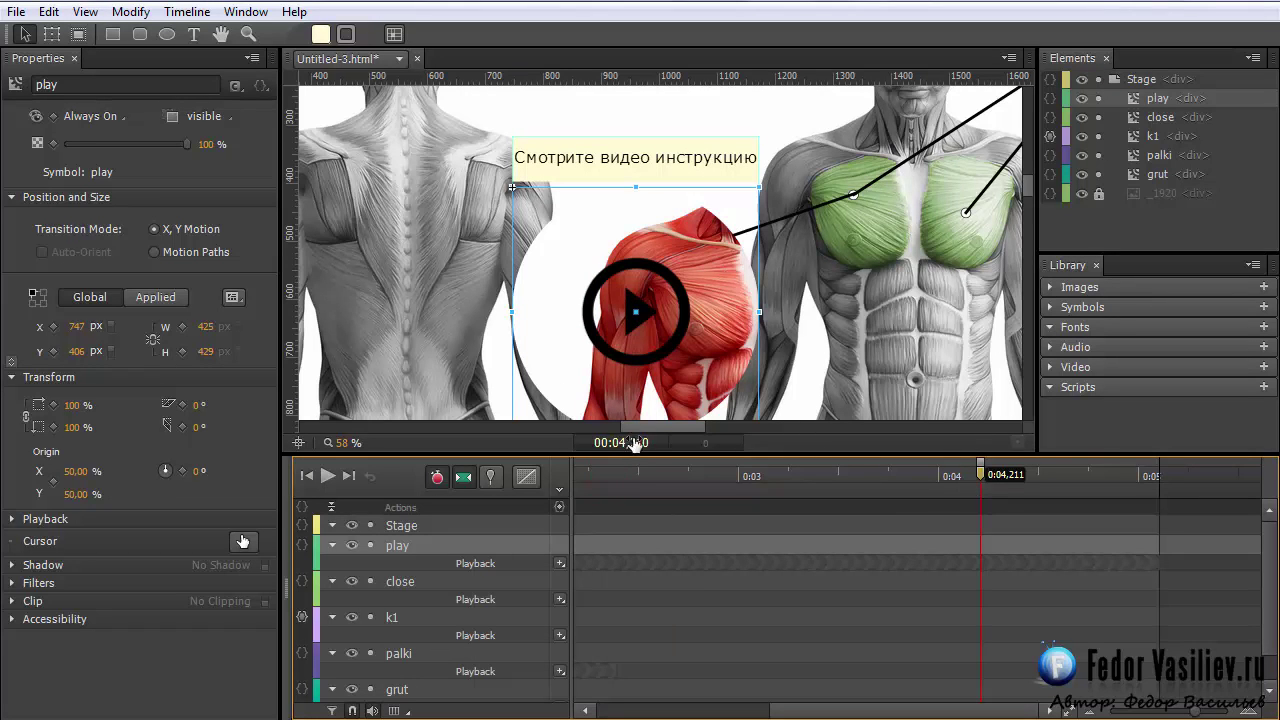
pyautogui.moveTo(646, 428); pyautogui.dragTo(674, 433)
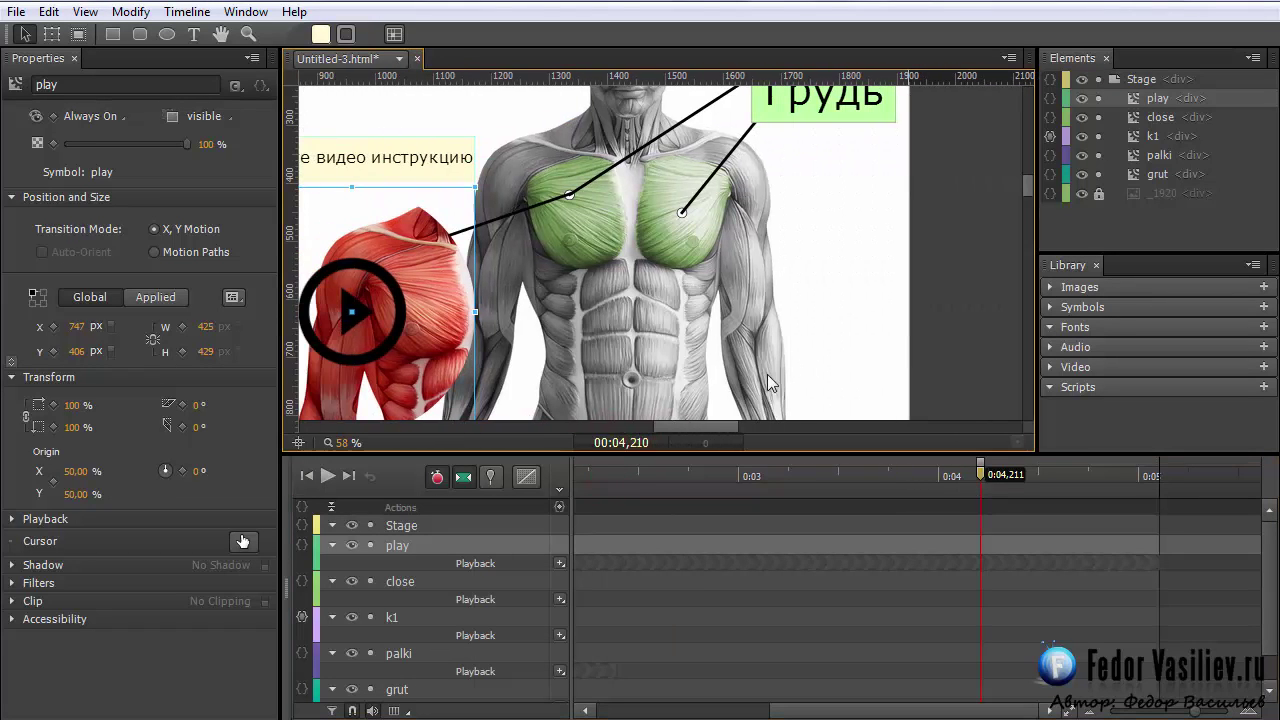
pyautogui.moveTo(1029, 196); pyautogui.dragTo(1027, 187)
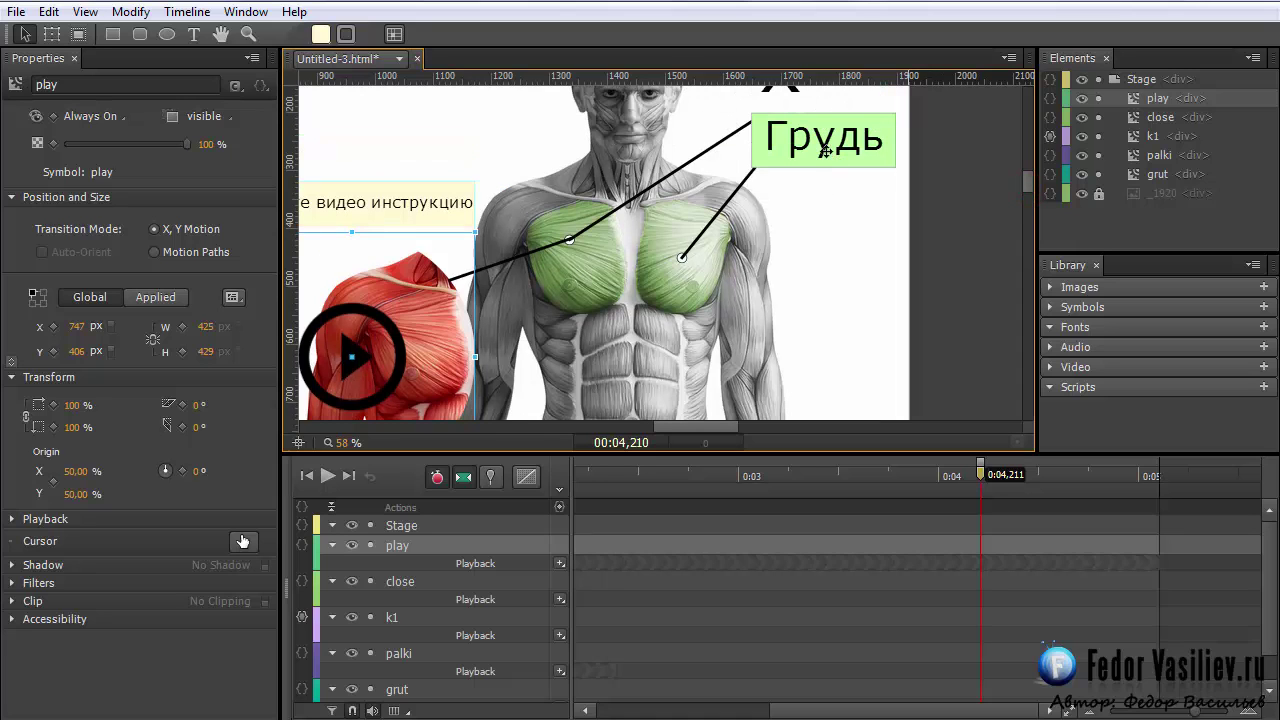
pyautogui.moveTo(707, 428); pyautogui.dragTo(696, 425)
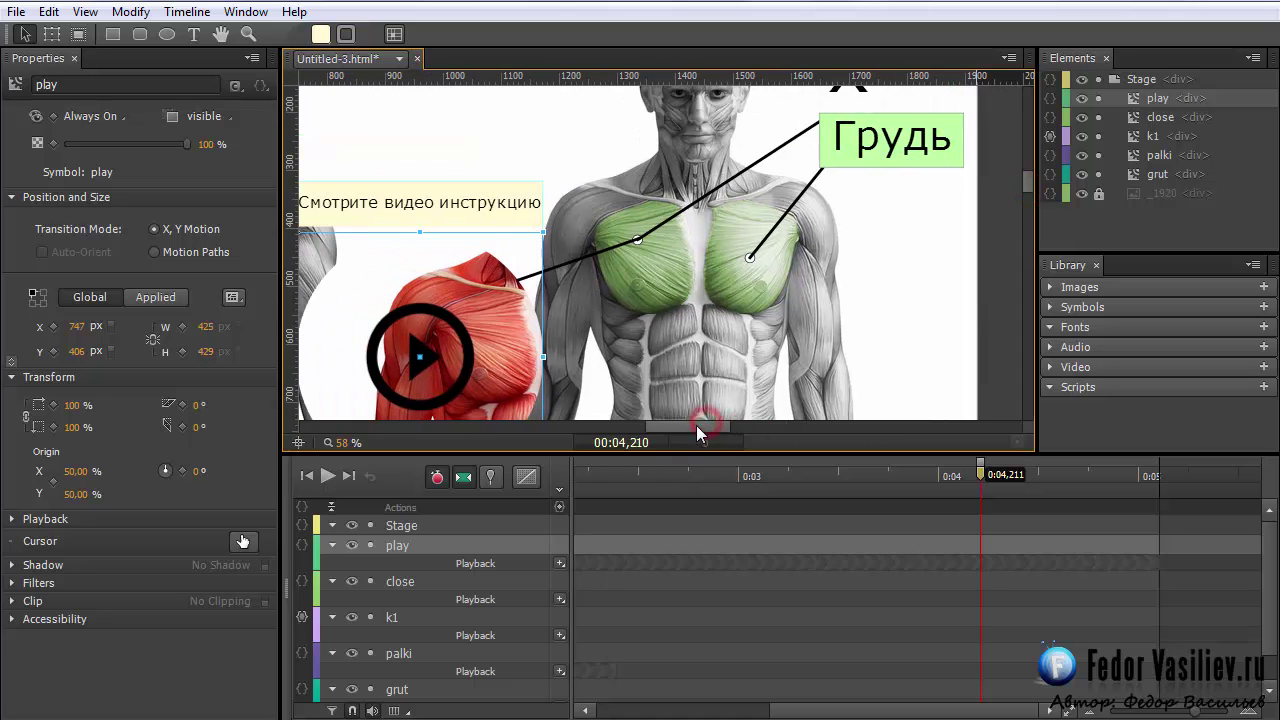
# Open the play symbol for editing and scrub its timeline between 5.25 s and 2.25 s to review its animations
pyautogui.doubleClick(1133, 99)
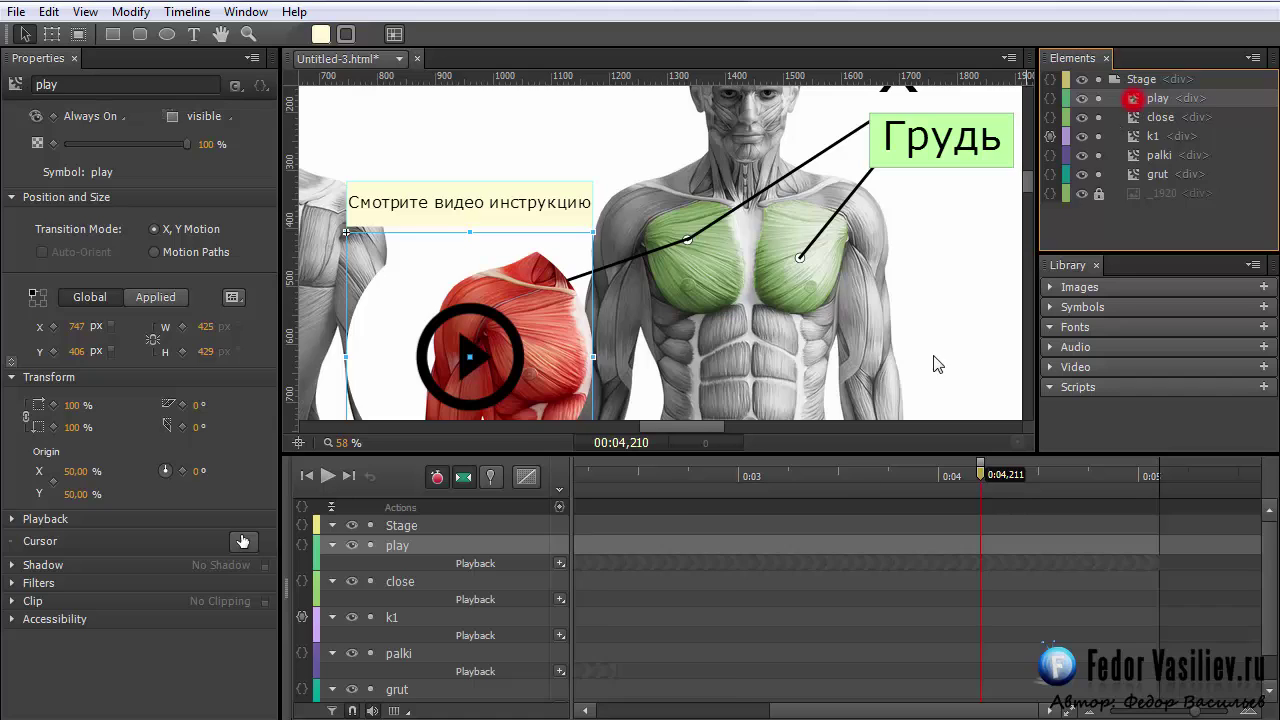
pyautogui.moveTo(793, 715); pyautogui.dragTo(953, 716)
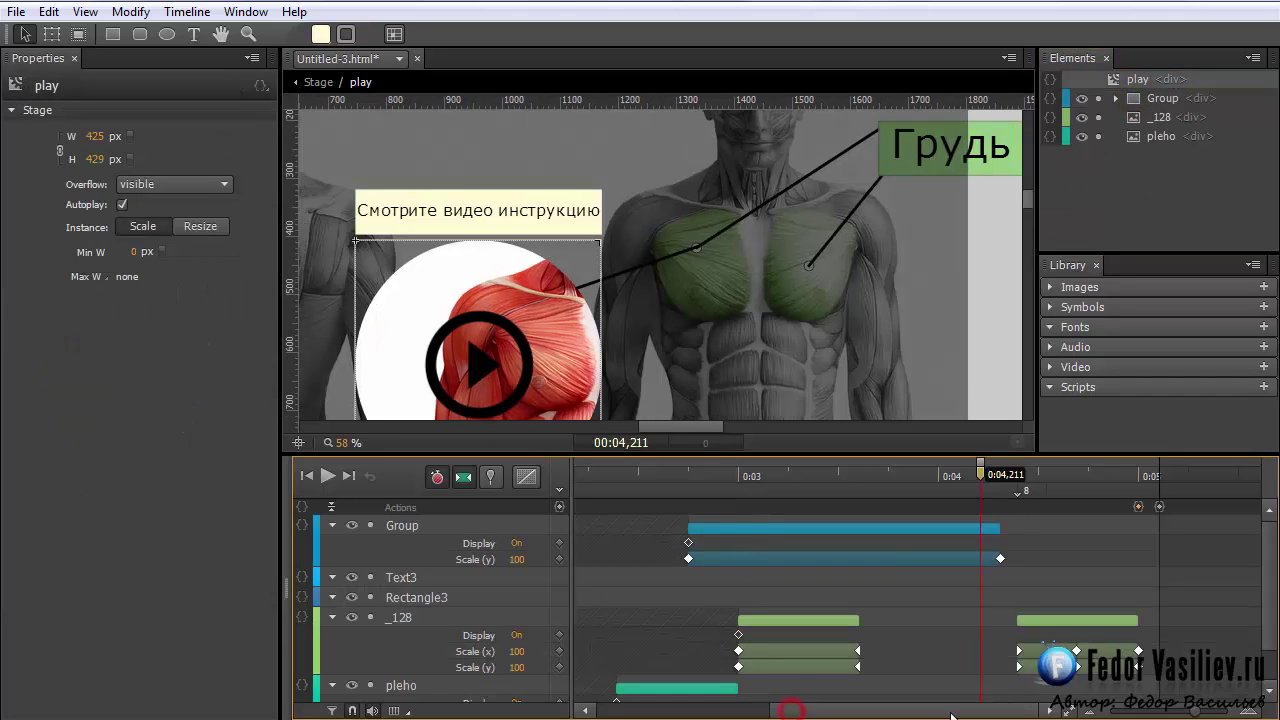
pyautogui.moveTo(1153, 478); pyautogui.dragTo(1183, 484)
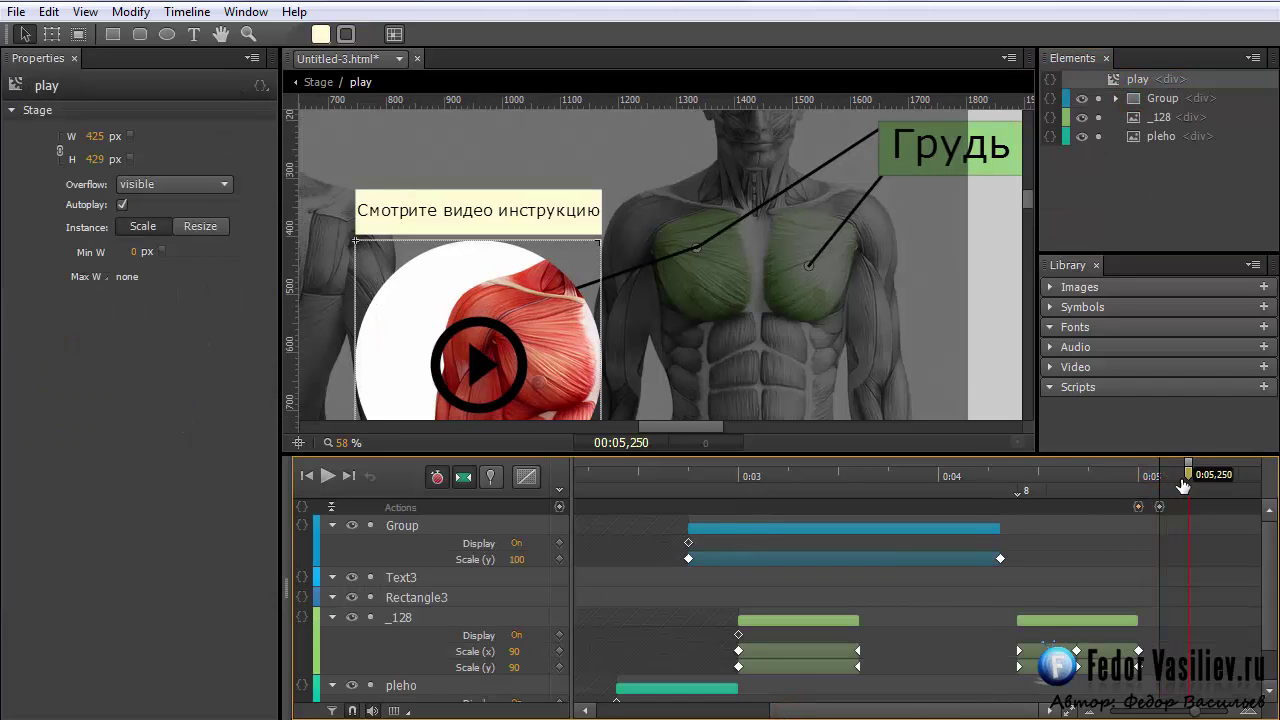
pyautogui.click(903, 713)
pyautogui.moveTo(900, 711); pyautogui.dragTo(850, 711)
pyautogui.click(826, 478)
pyautogui.moveTo(817, 507); pyautogui.dragTo(708, 478)
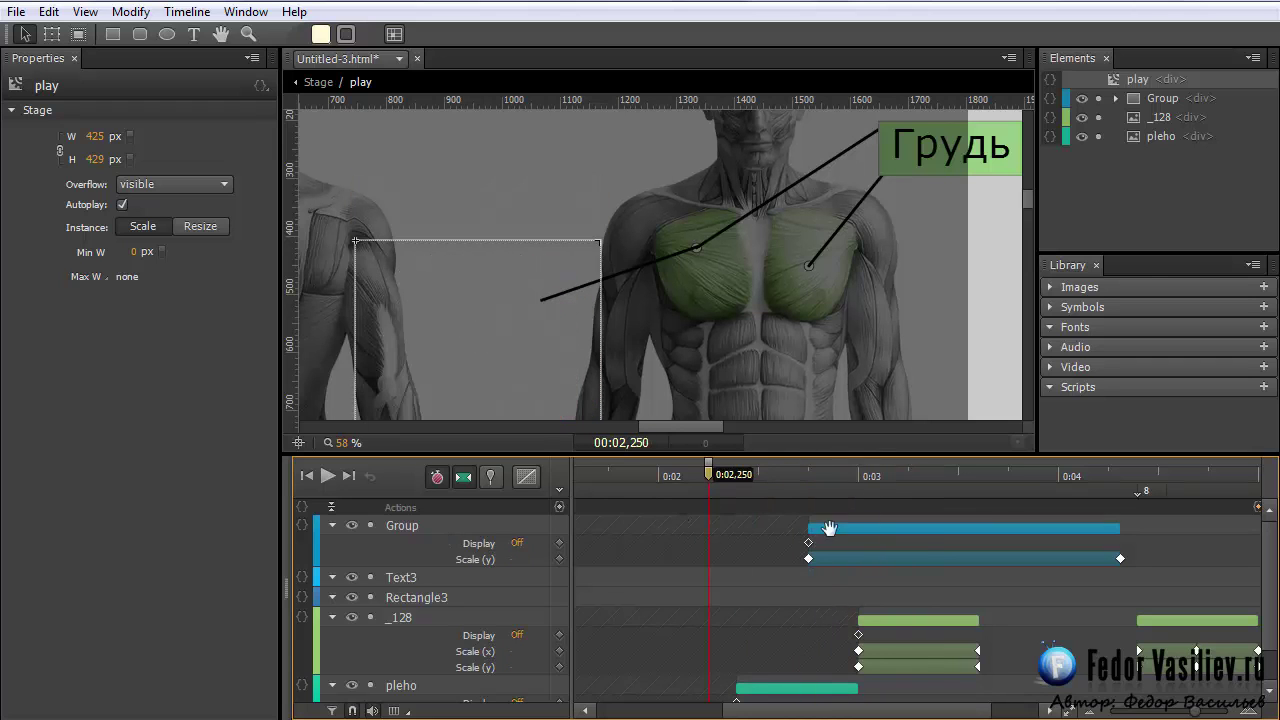
# Examine the _128 play icon by scrubbing to about 3.6 s and toggling its visibility off and on
pyautogui.click(1145, 119)
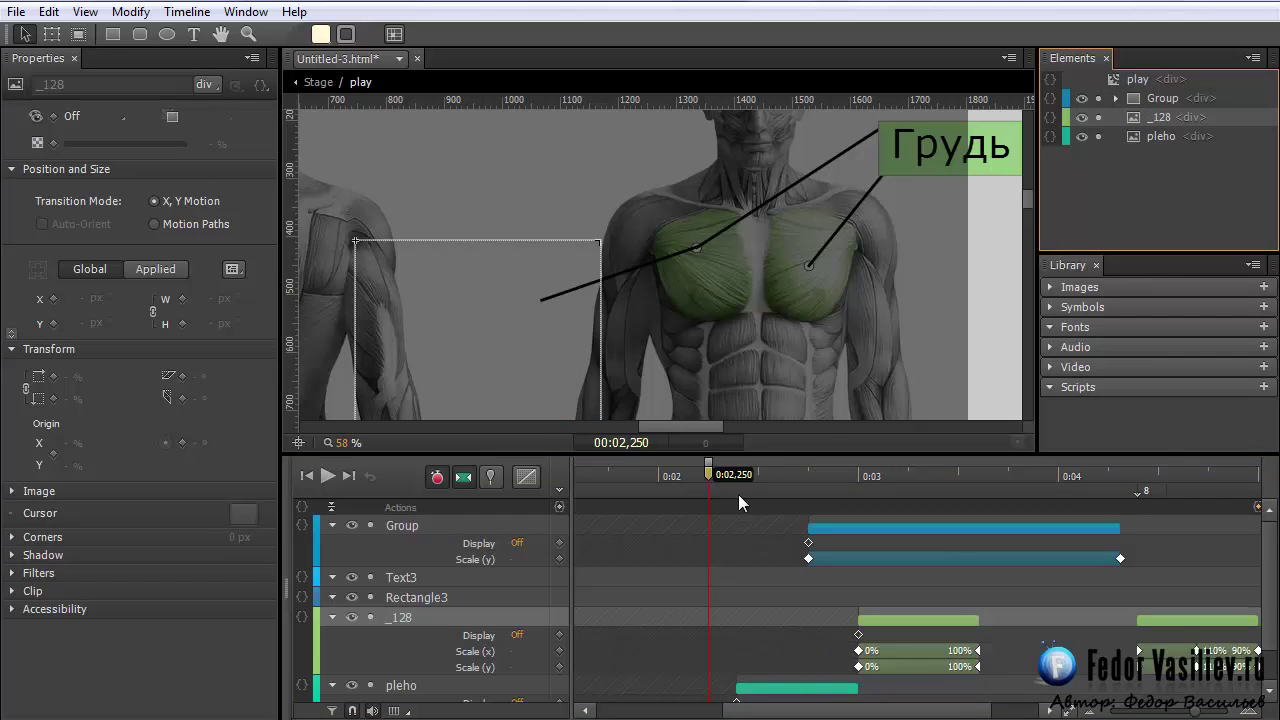
pyautogui.moveTo(712, 463); pyautogui.dragTo(980, 474)
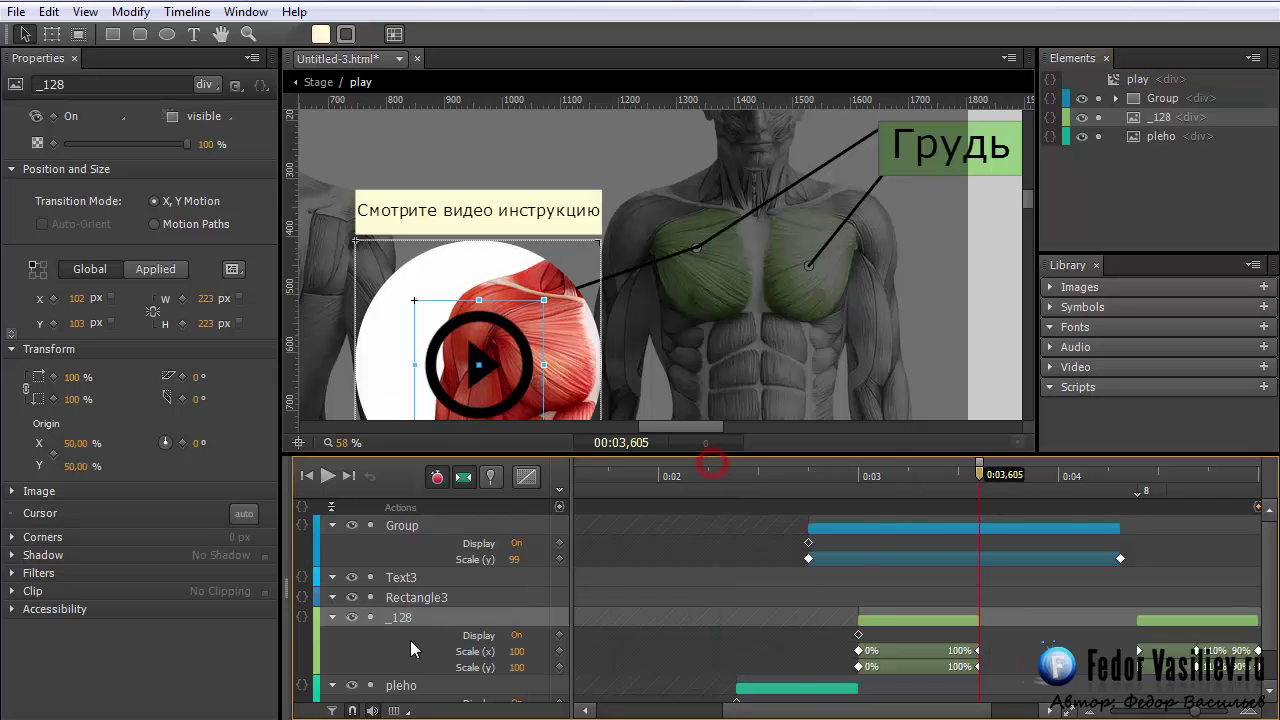
pyautogui.click(352, 615)
pyautogui.click(352, 615)
# Copy pleho's scale-in animation and paste it onto the pleho layer at 5.25 s
pyautogui.click(1155, 137)
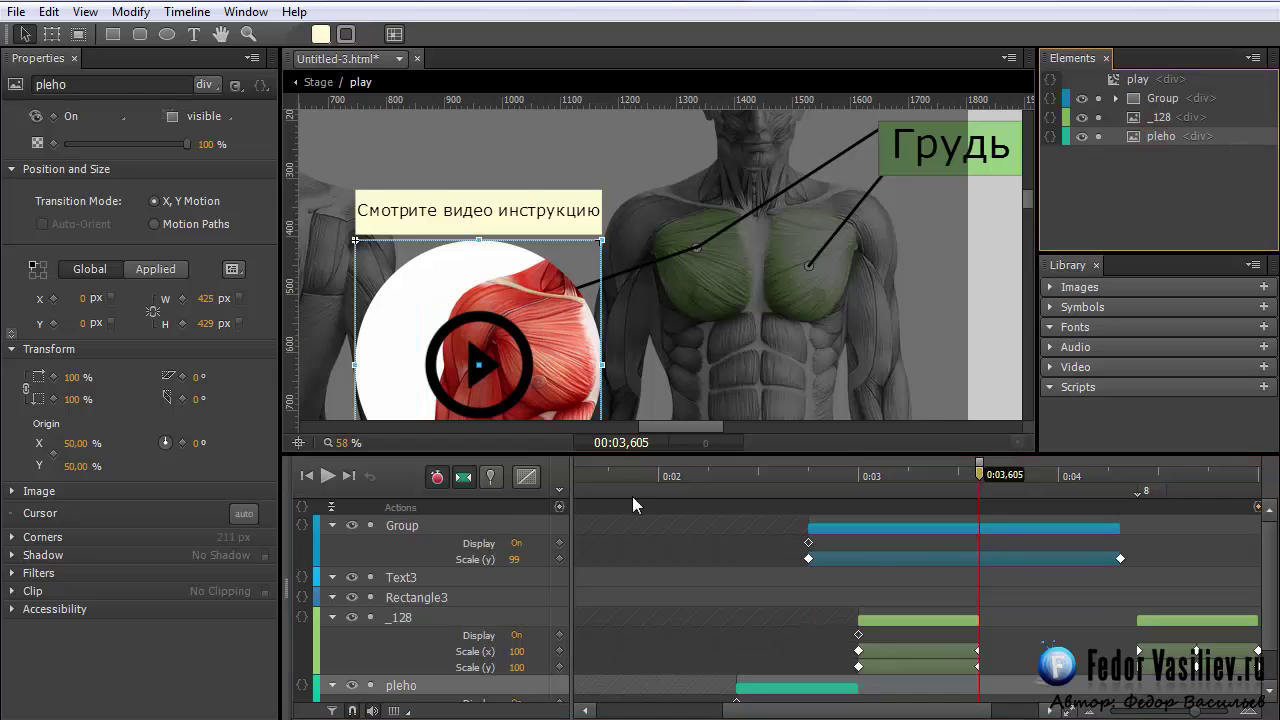
pyautogui.scroll(-2, 593, 612)
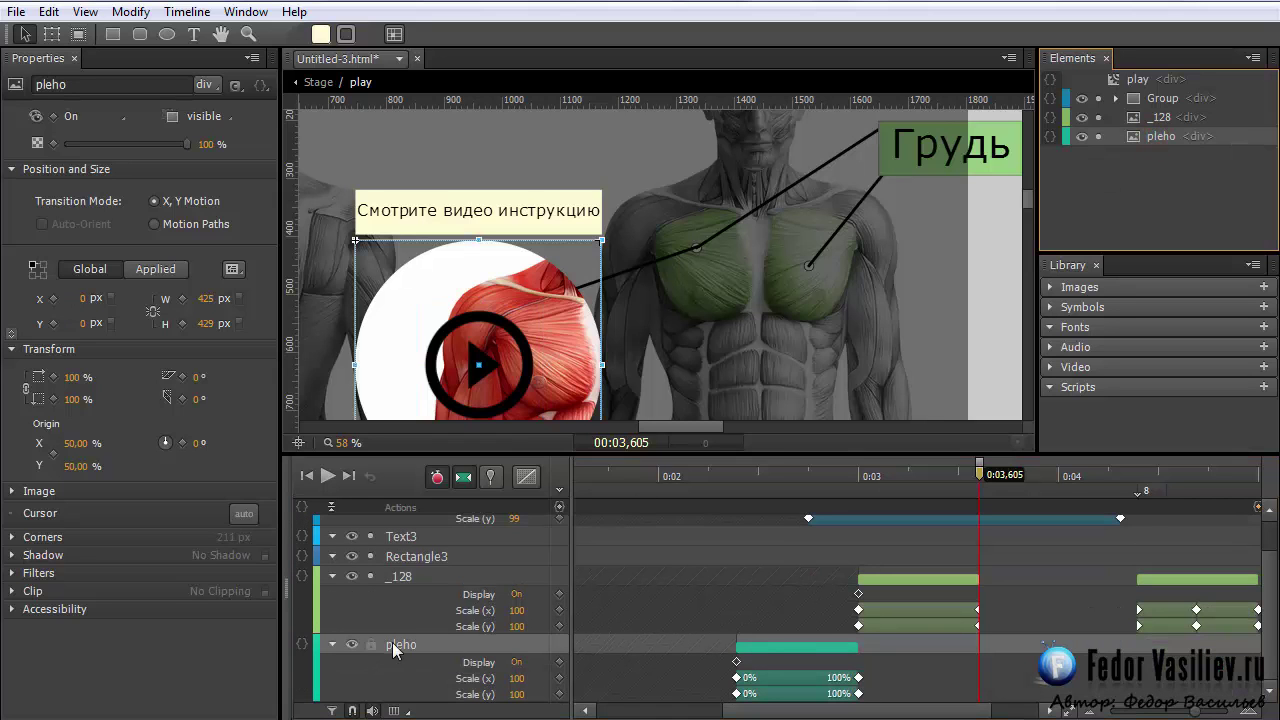
pyautogui.moveTo(701, 477); pyautogui.dragTo(800, 673)
pyautogui.click(792, 648)
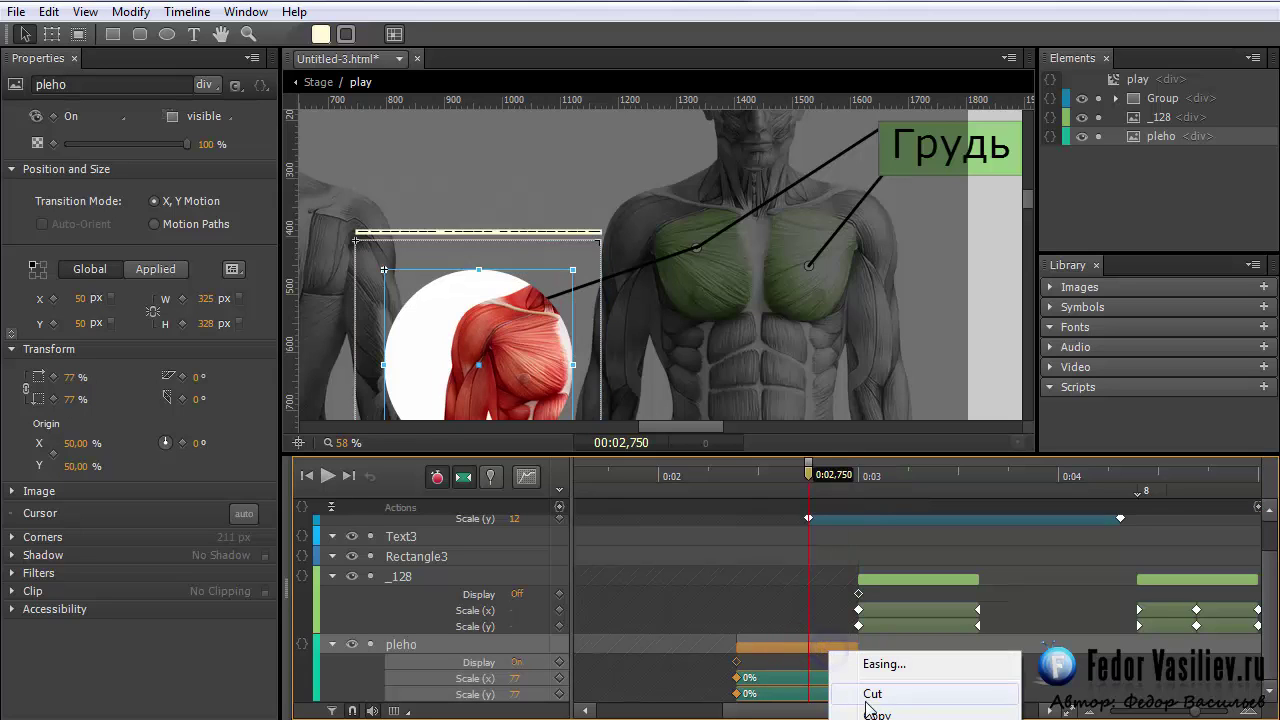
pyautogui.click(870, 714)
pyautogui.click(1188, 480)
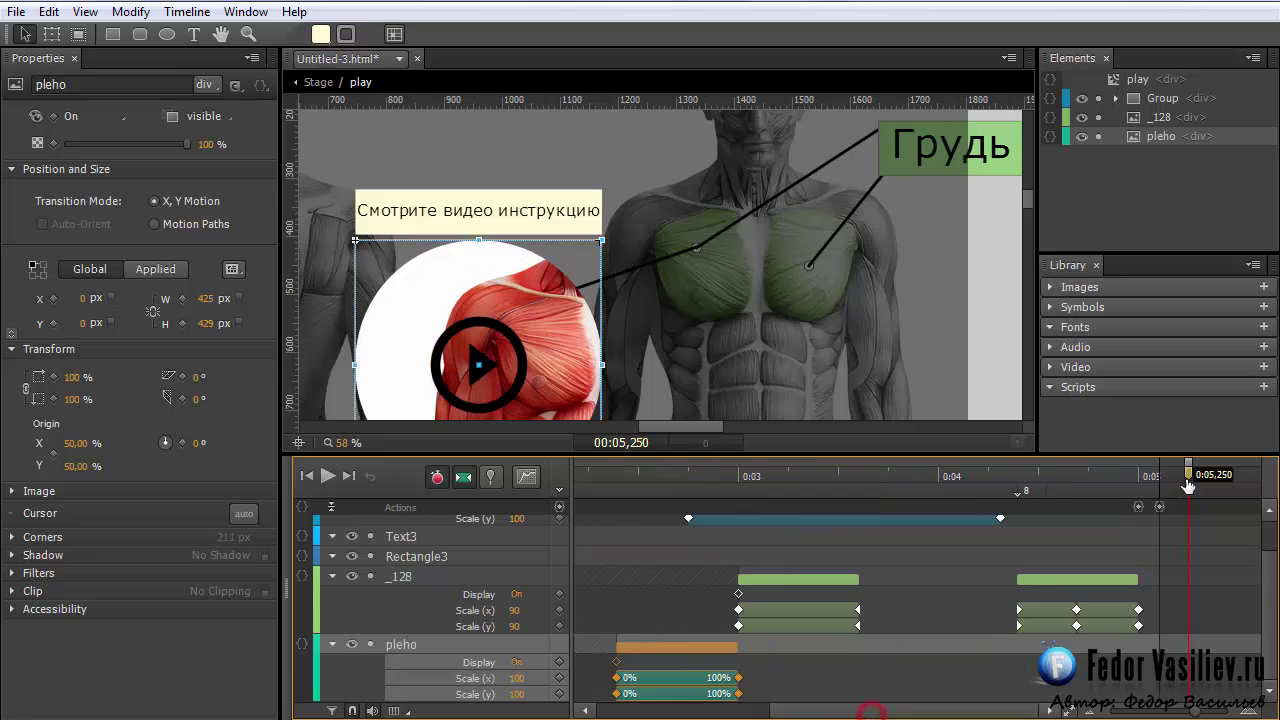
pyautogui.rightClick(1190, 652)
pyautogui.click(1238, 323)
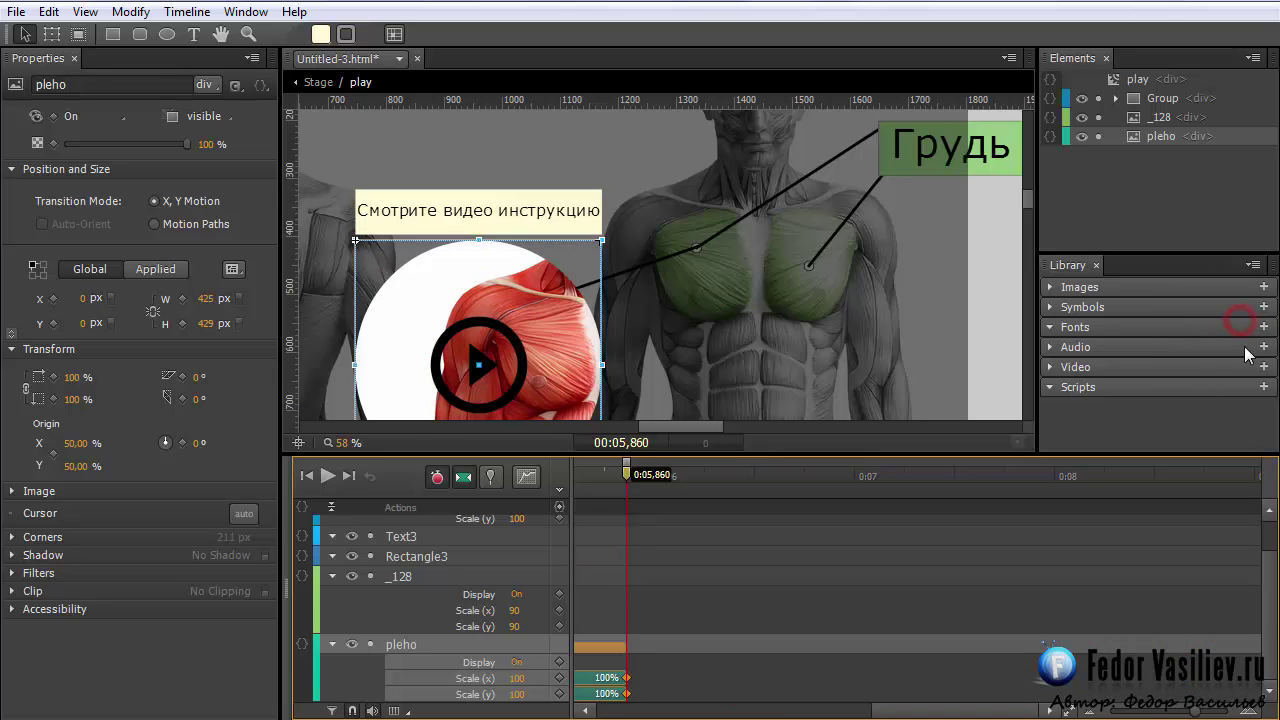
# Replace pleho's pasted display keyframe by setting its display Off at 5.105 s and On at 5.25 s
pyautogui.moveTo(912, 716); pyautogui.dragTo(790, 716)
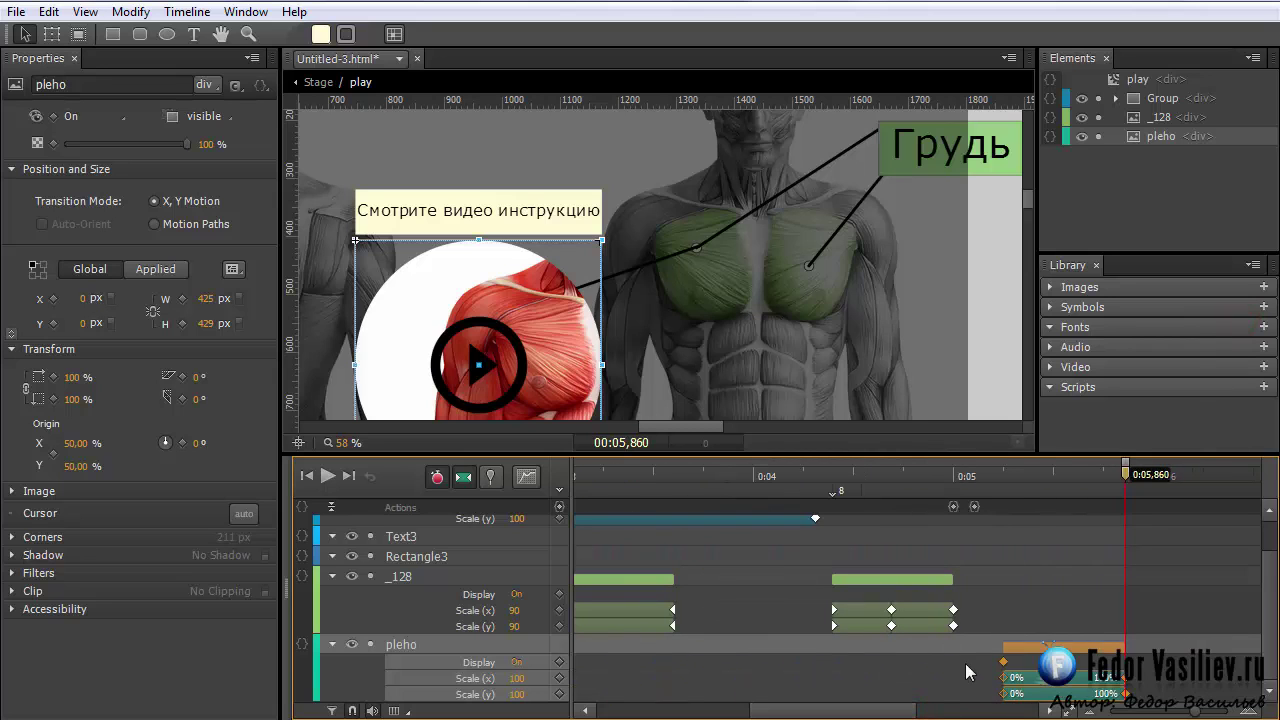
pyautogui.click(1003, 662)
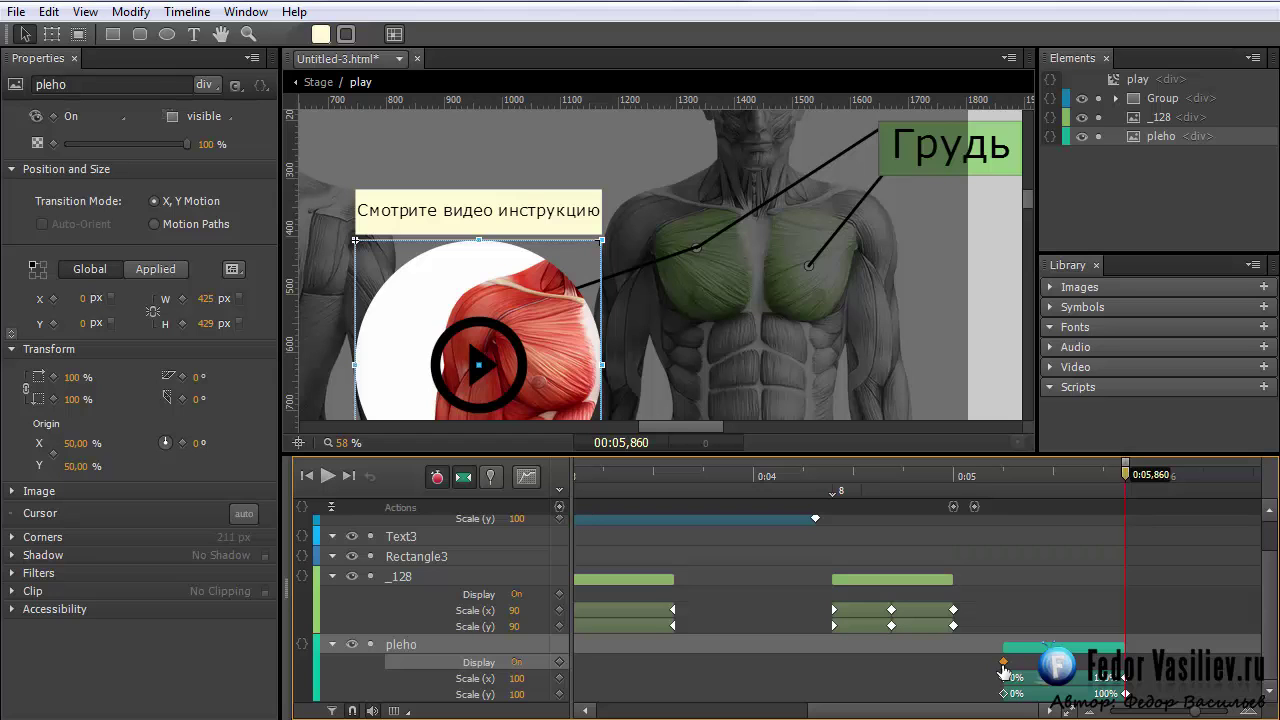
pyautogui.click(997, 489)
pyautogui.moveTo(1001, 476); pyautogui.dragTo(969, 643)
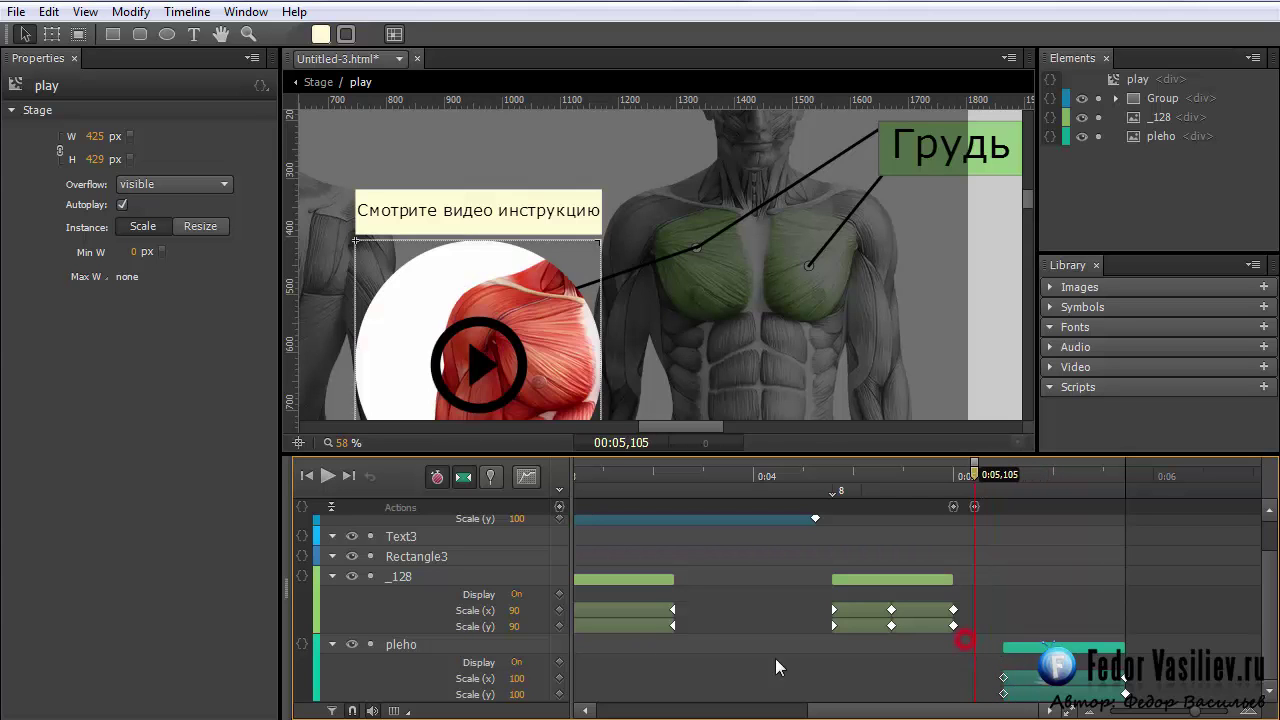
pyautogui.click(483, 643)
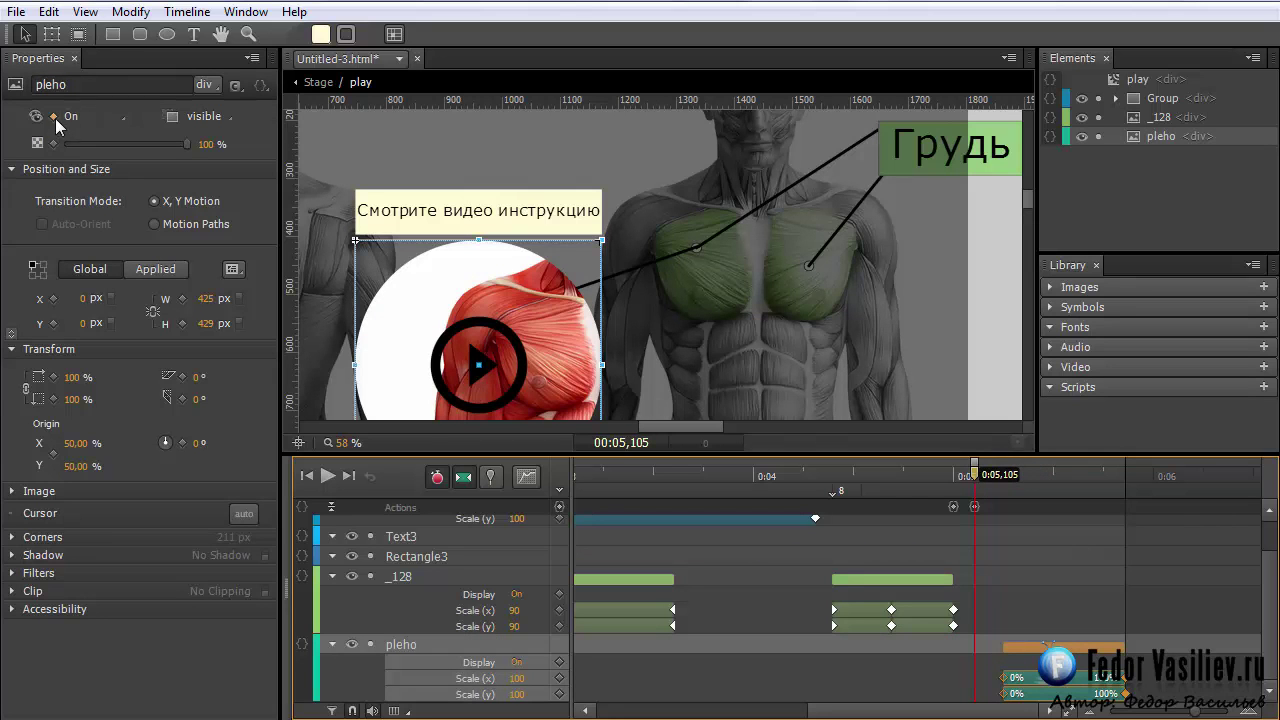
pyautogui.click(57, 120)
pyautogui.click(110, 150)
pyautogui.moveTo(975, 478); pyautogui.dragTo(1002, 520)
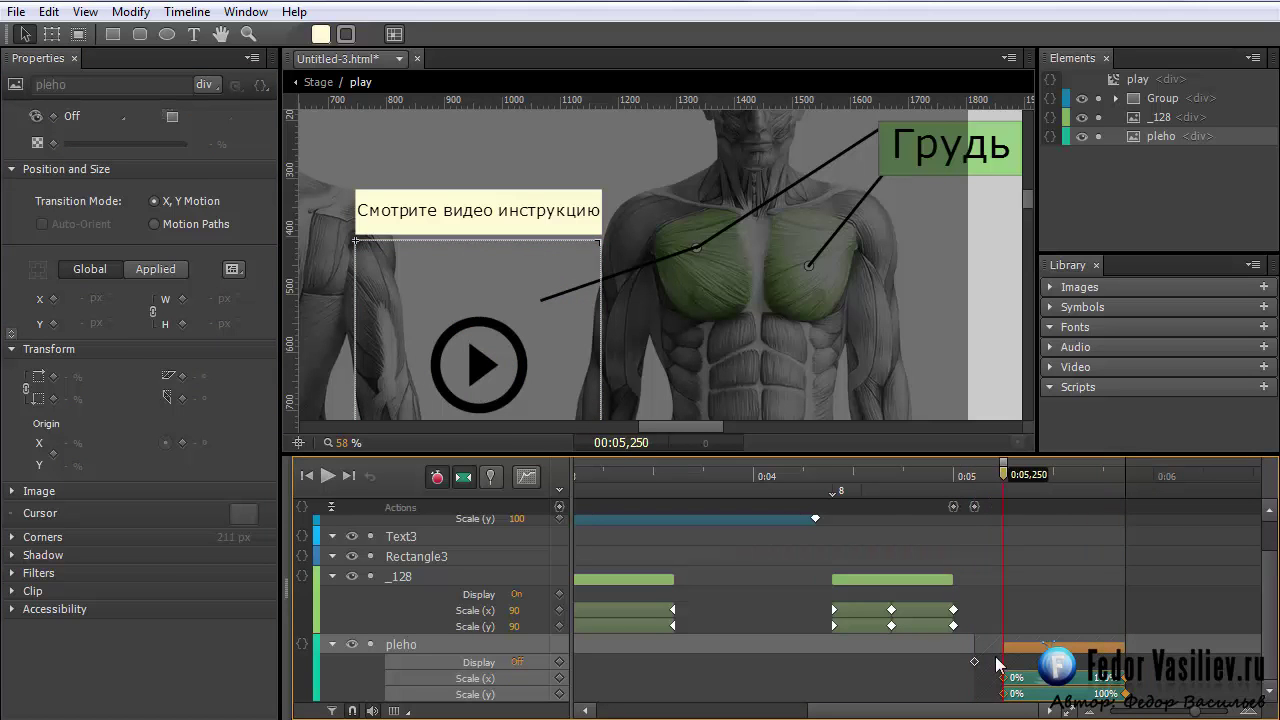
pyautogui.click(85, 116)
pyautogui.click(110, 175)
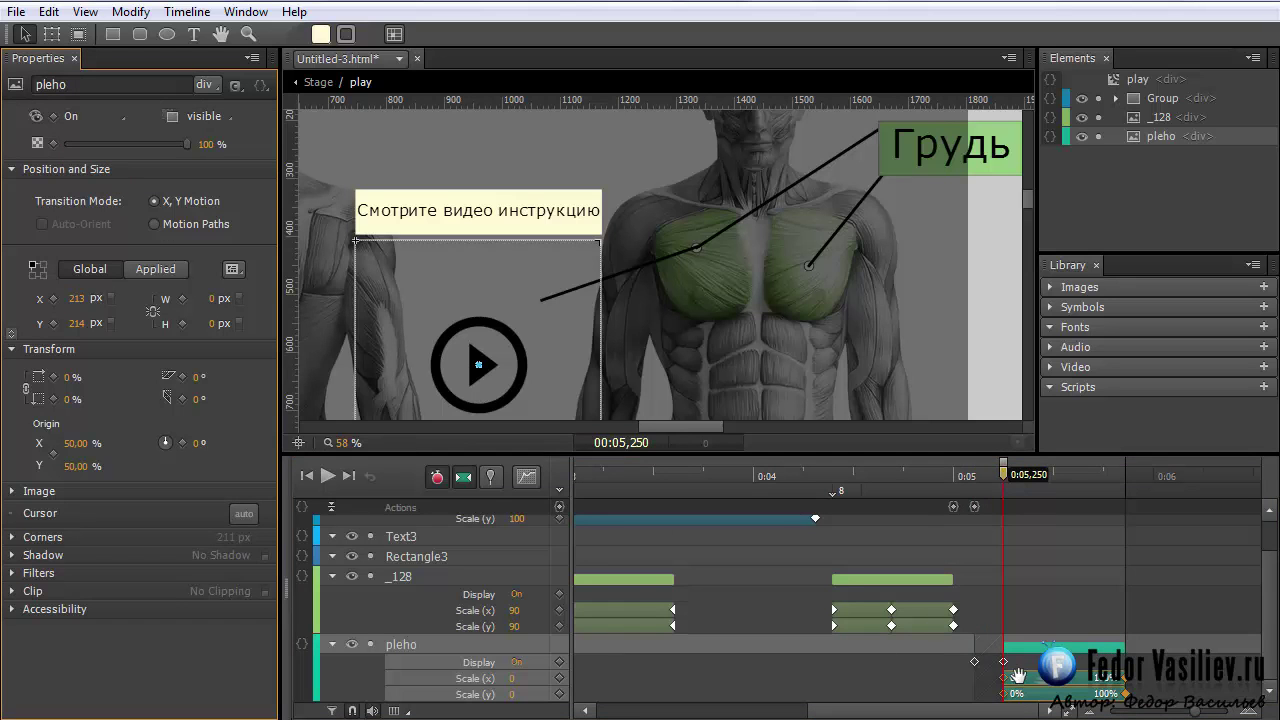
# Scrub the play symbol's timeline to compare pleho's original appearance with its repeated animation
pyautogui.moveTo(1000, 478); pyautogui.dragTo(570, 540)
pyautogui.moveTo(810, 710); pyautogui.dragTo(585, 700)
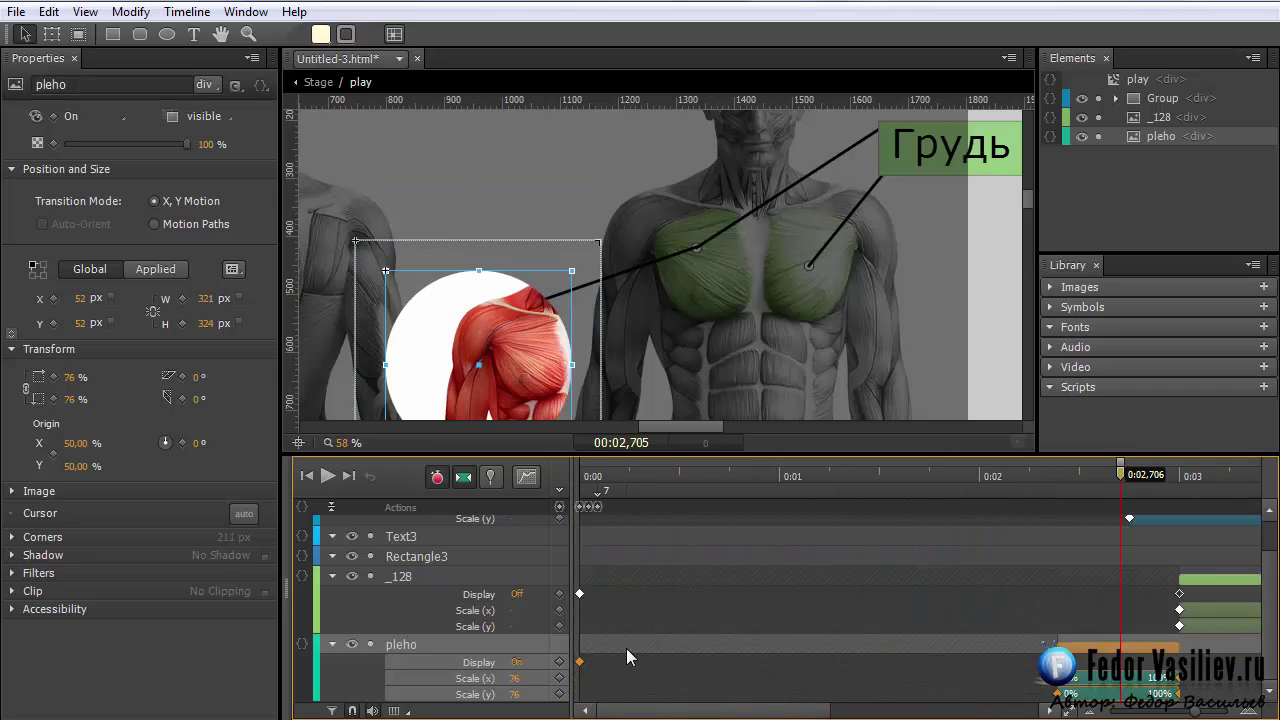
pyautogui.moveTo(599, 476); pyautogui.dragTo(985, 566)
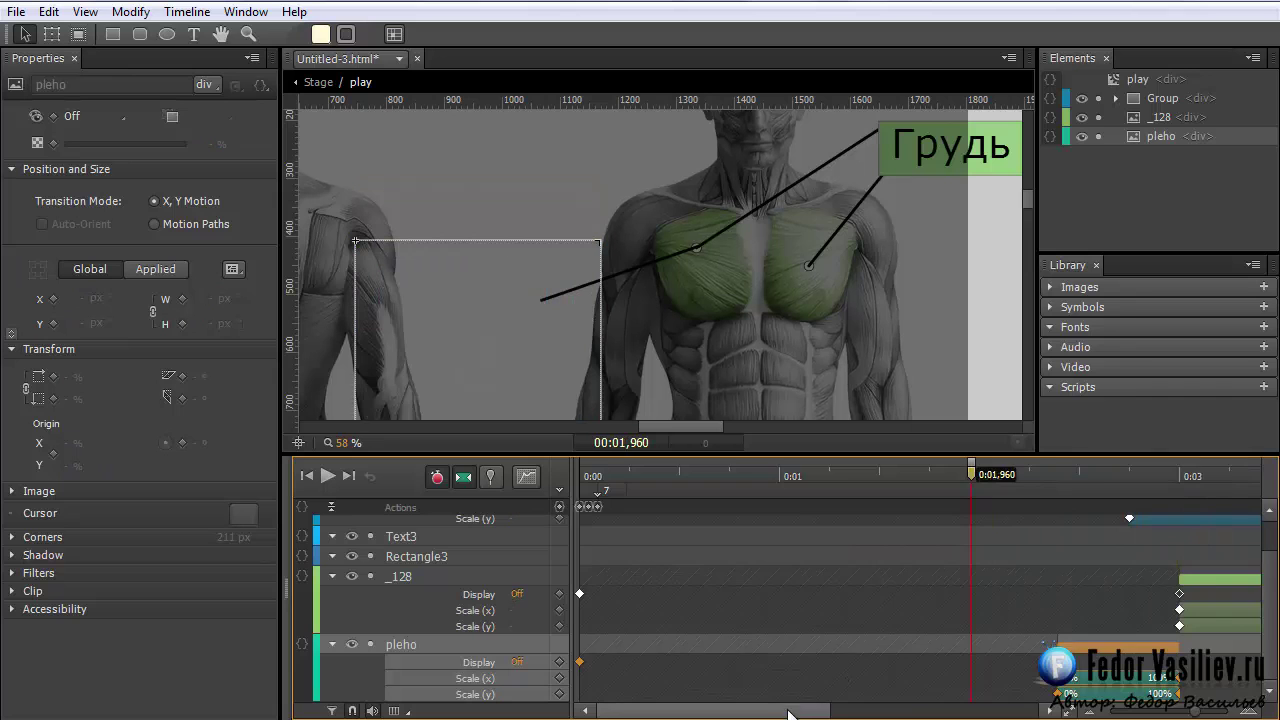
pyautogui.moveTo(600, 710); pyautogui.dragTo(790, 710)
pyautogui.moveTo(1020, 475); pyautogui.dragTo(938, 475)
pyautogui.moveTo(843, 714); pyautogui.dragTo(731, 714)
# Identify the _128 play icon by toggling its visibility and examine its scale-in animation at about 3.37 s
pyautogui.click(395, 577)
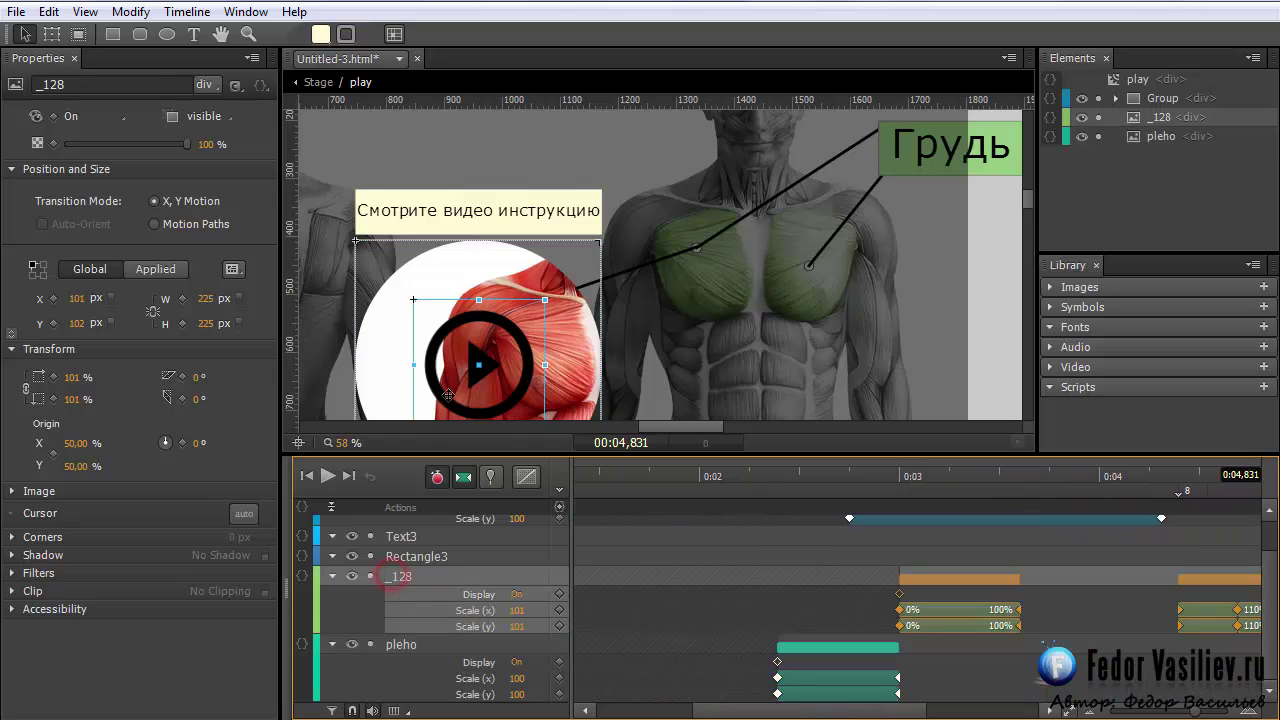
pyautogui.moveTo(703, 710)
pyautogui.mouseDown()
pyautogui.moveTo(749, 710)
pyautogui.moveTo(713, 710)
pyautogui.mouseUp()
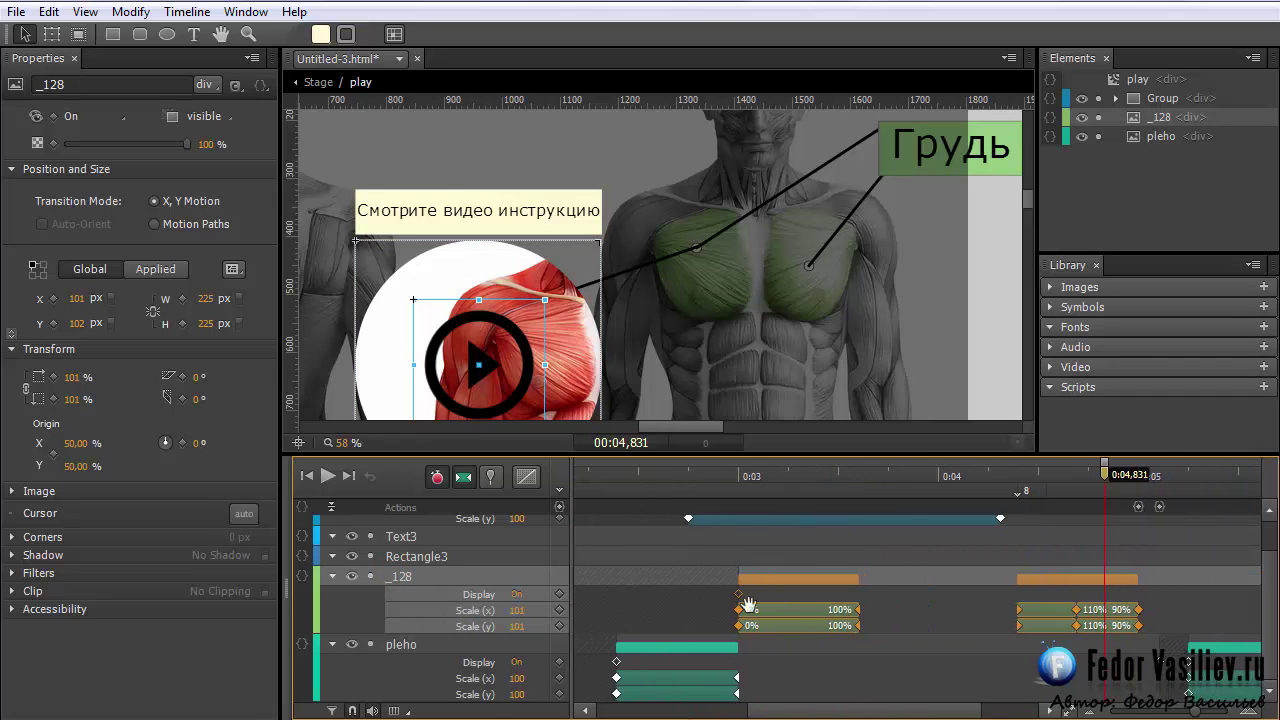
pyautogui.click(352, 577)
pyautogui.click(352, 577)
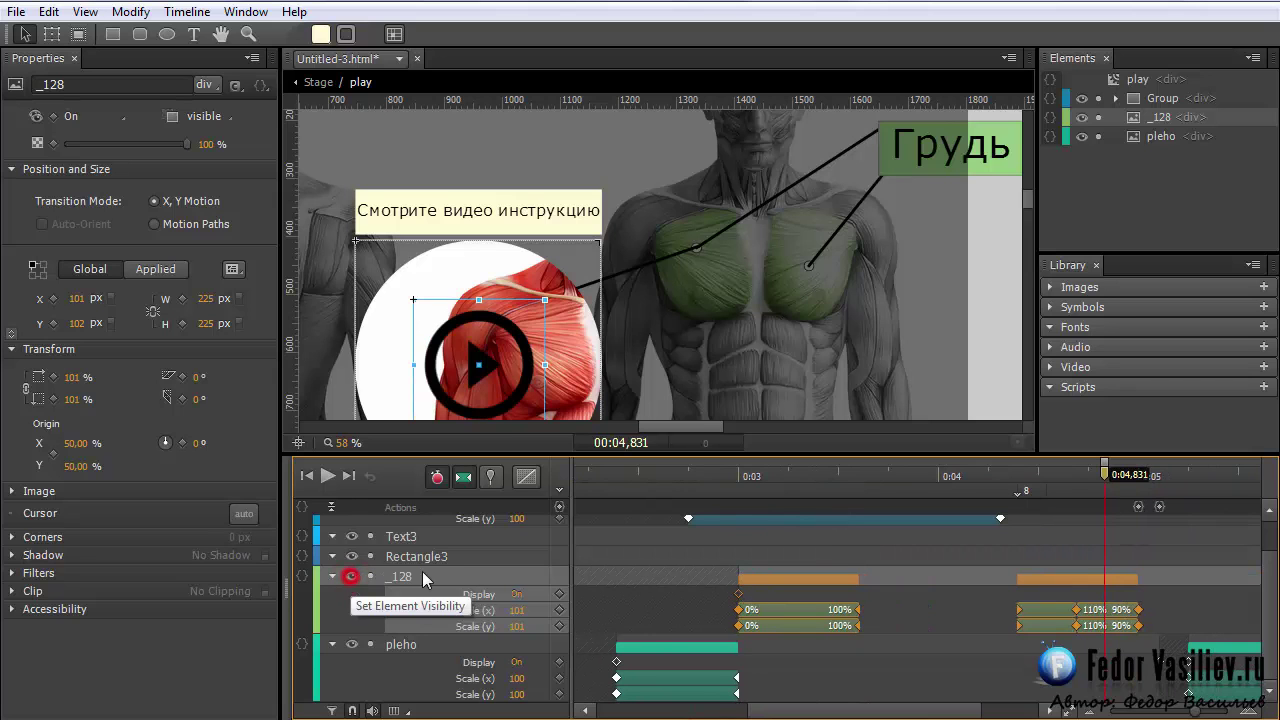
pyautogui.moveTo(688, 481); pyautogui.dragTo(812, 478)
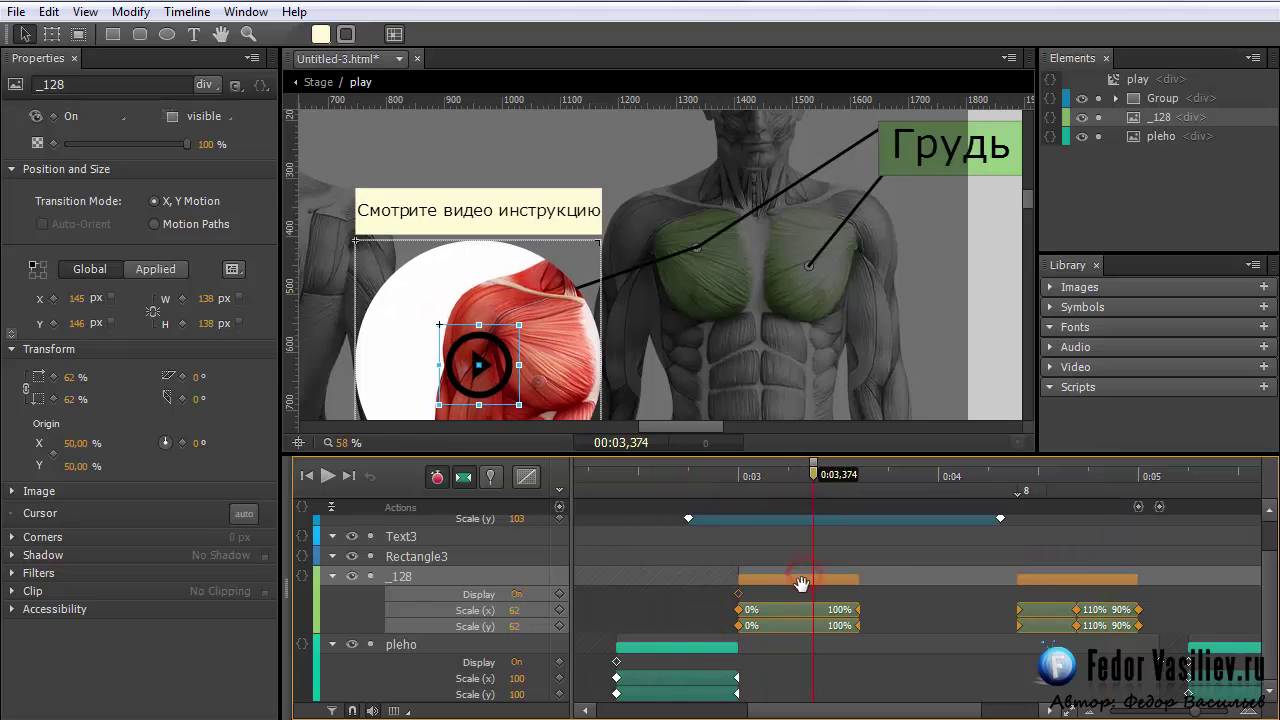
pyautogui.click(822, 655)
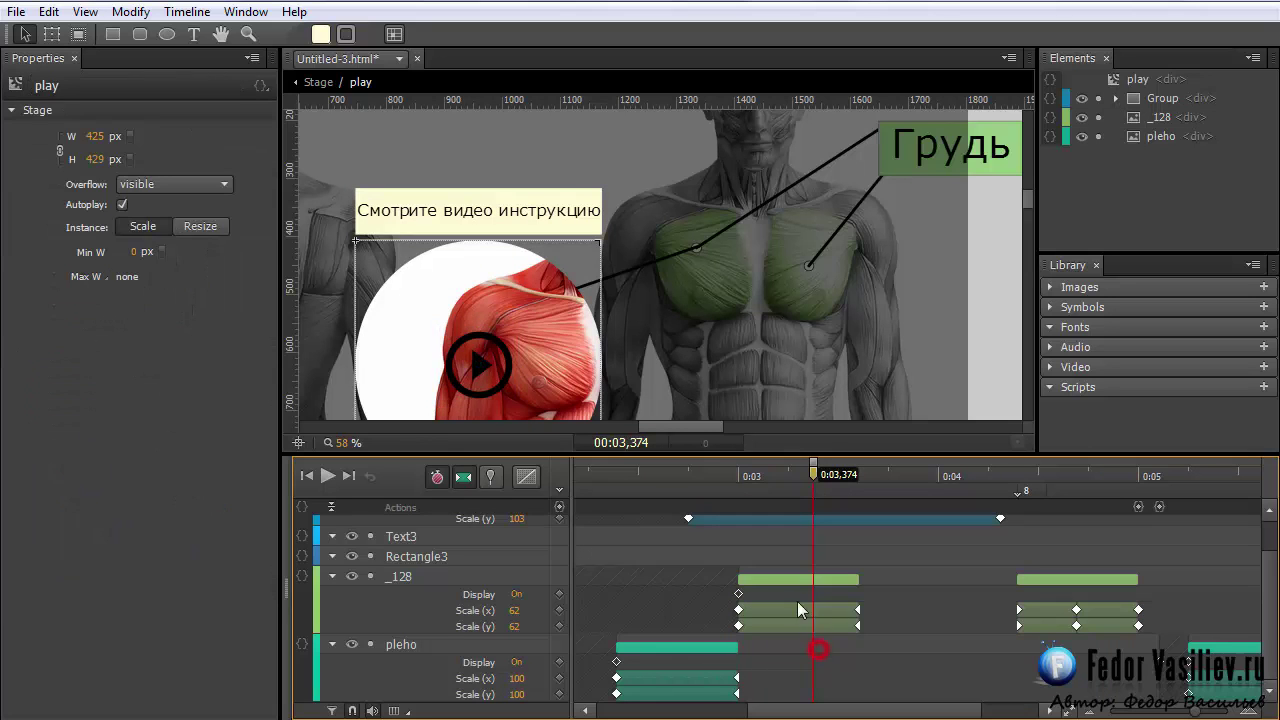
# Copy the _128 icon's first scale-in animation and paste it onto the same layer at 5.86 s
pyautogui.click(783, 582)
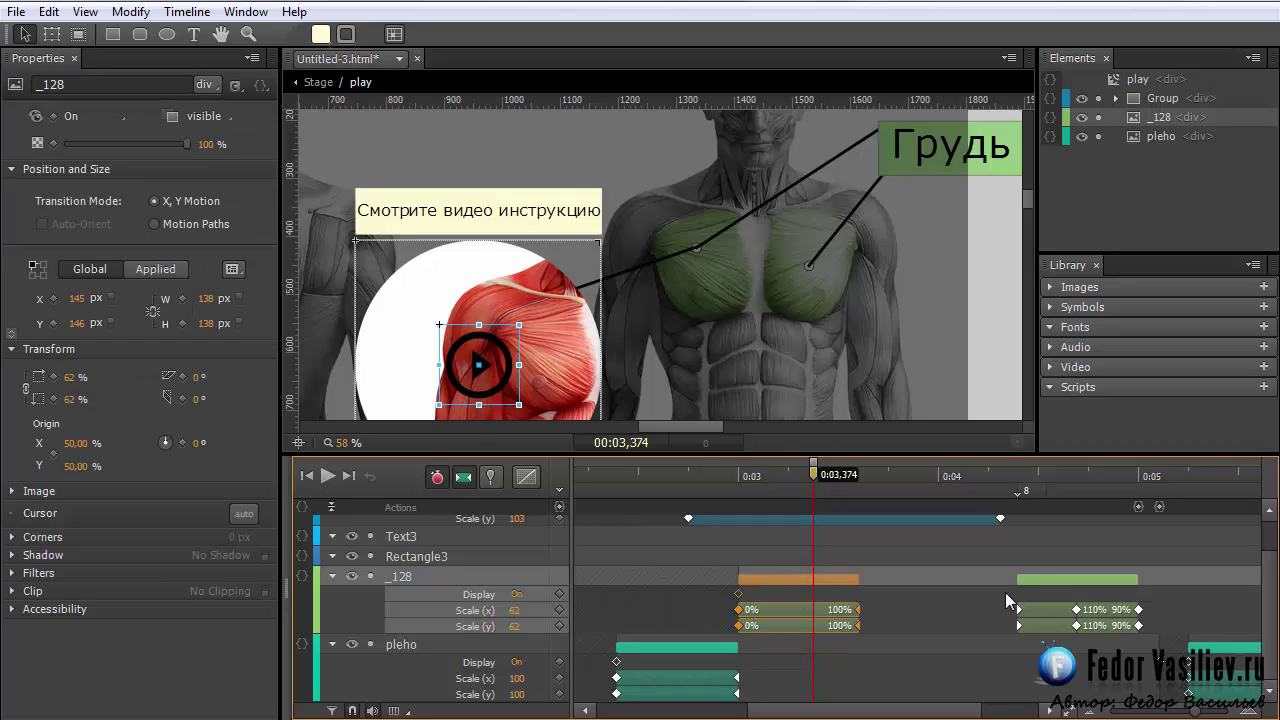
pyautogui.rightClick(760, 578)
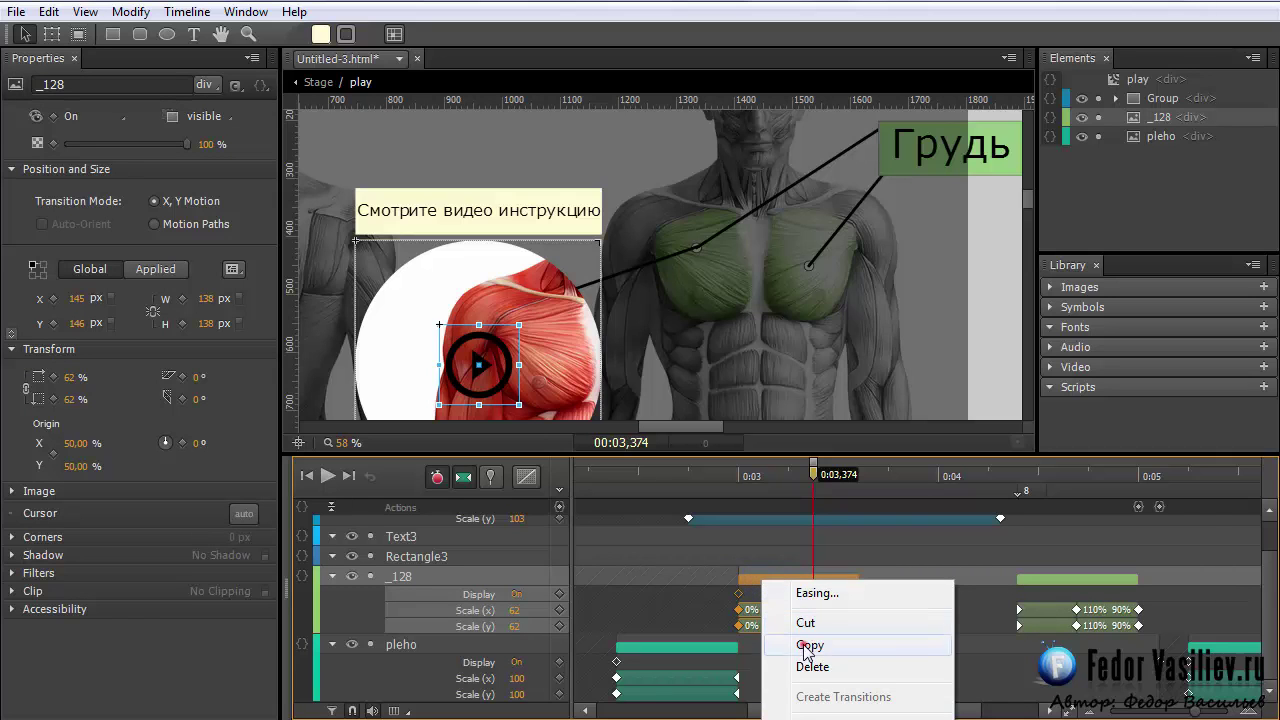
pyautogui.click(806, 646)
pyautogui.hscroll(3, 771, 709)
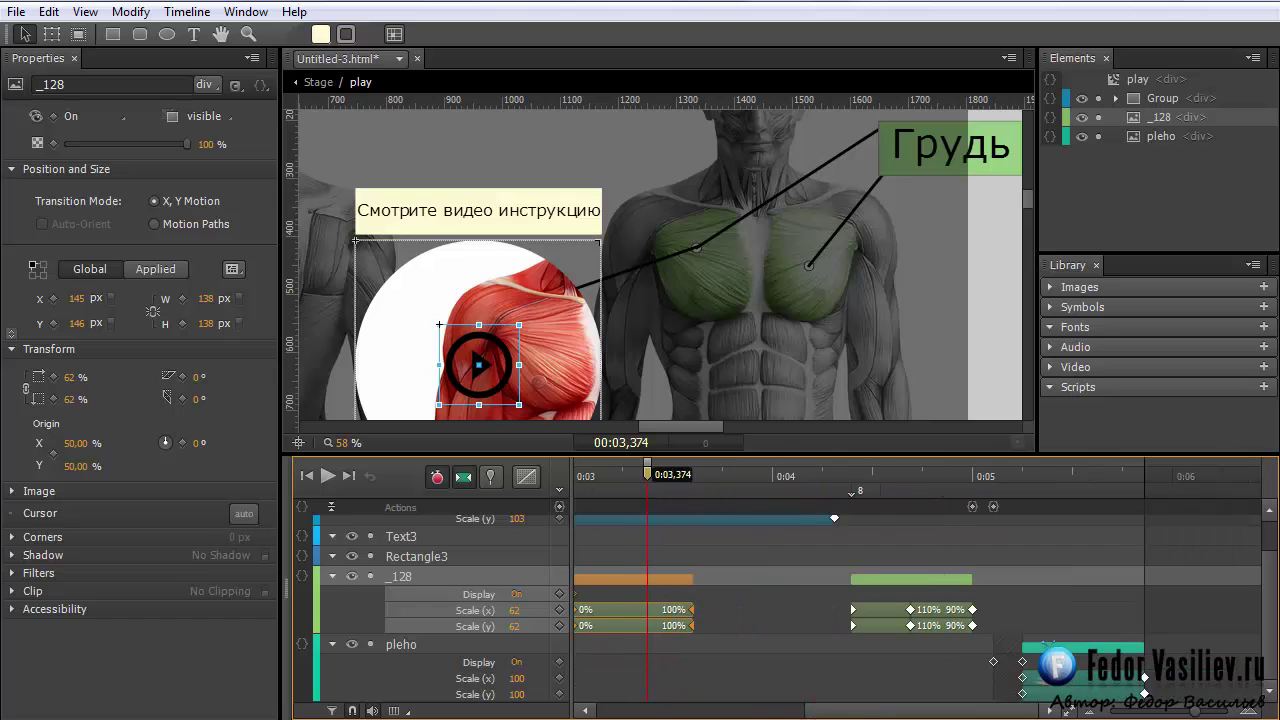
pyautogui.moveTo(1108, 480); pyautogui.dragTo(1145, 476)
pyautogui.rightClick(1143, 572)
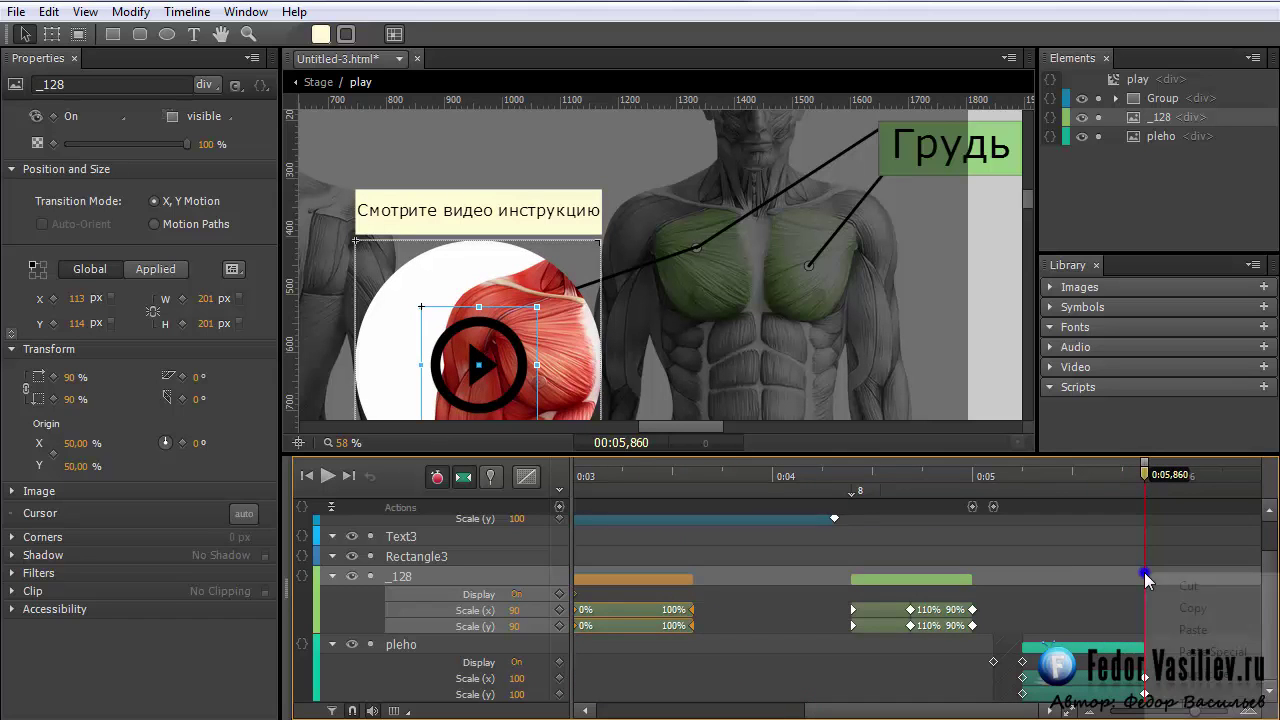
pyautogui.click(1190, 630)
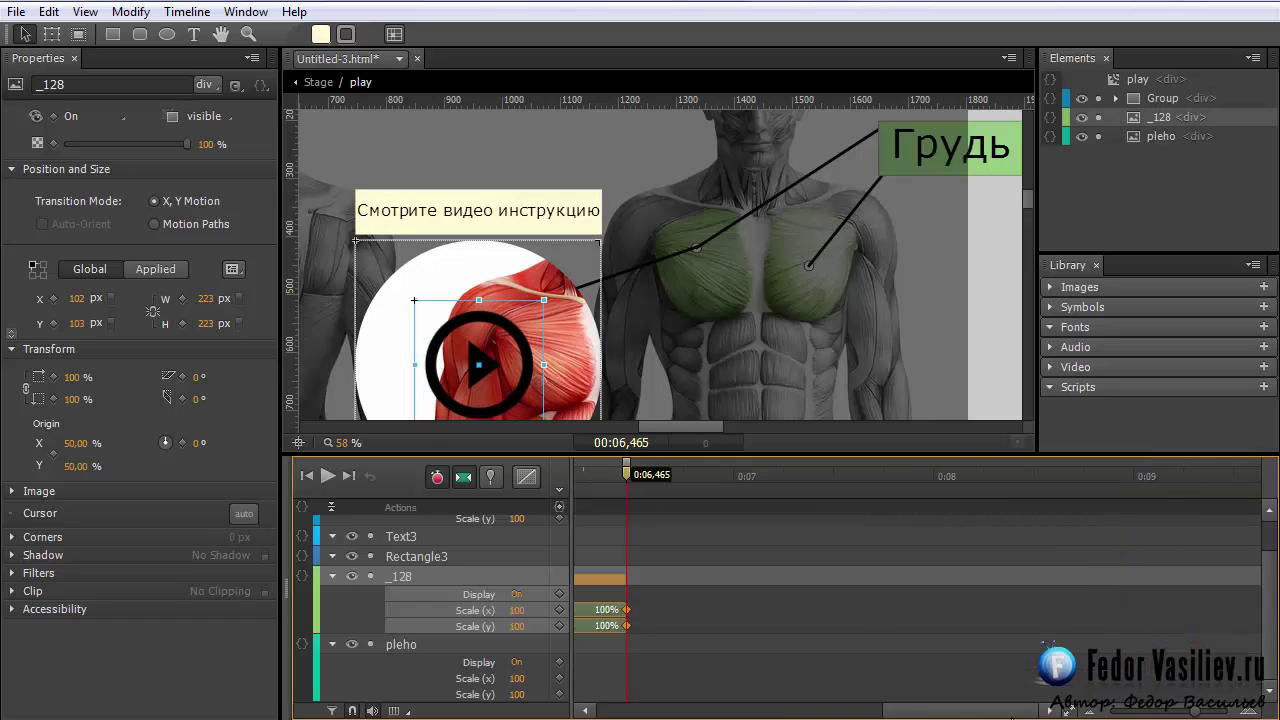
# Set the _128 icon's display to Off at 5.105 s
pyautogui.hscroll(-7, 960, 709)
pyautogui.click(892, 476)
pyautogui.moveTo(872, 507); pyautogui.dragTo(741, 521)
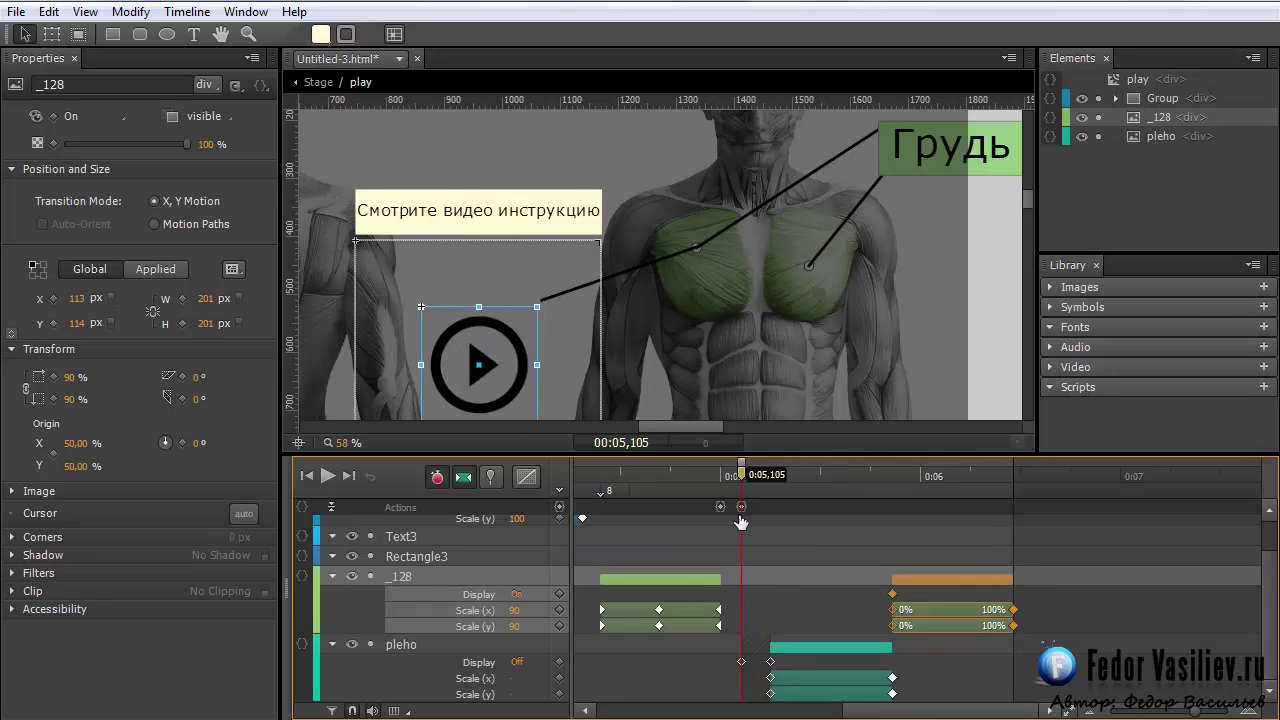
pyautogui.click(108, 118)
pyautogui.click(104, 78)
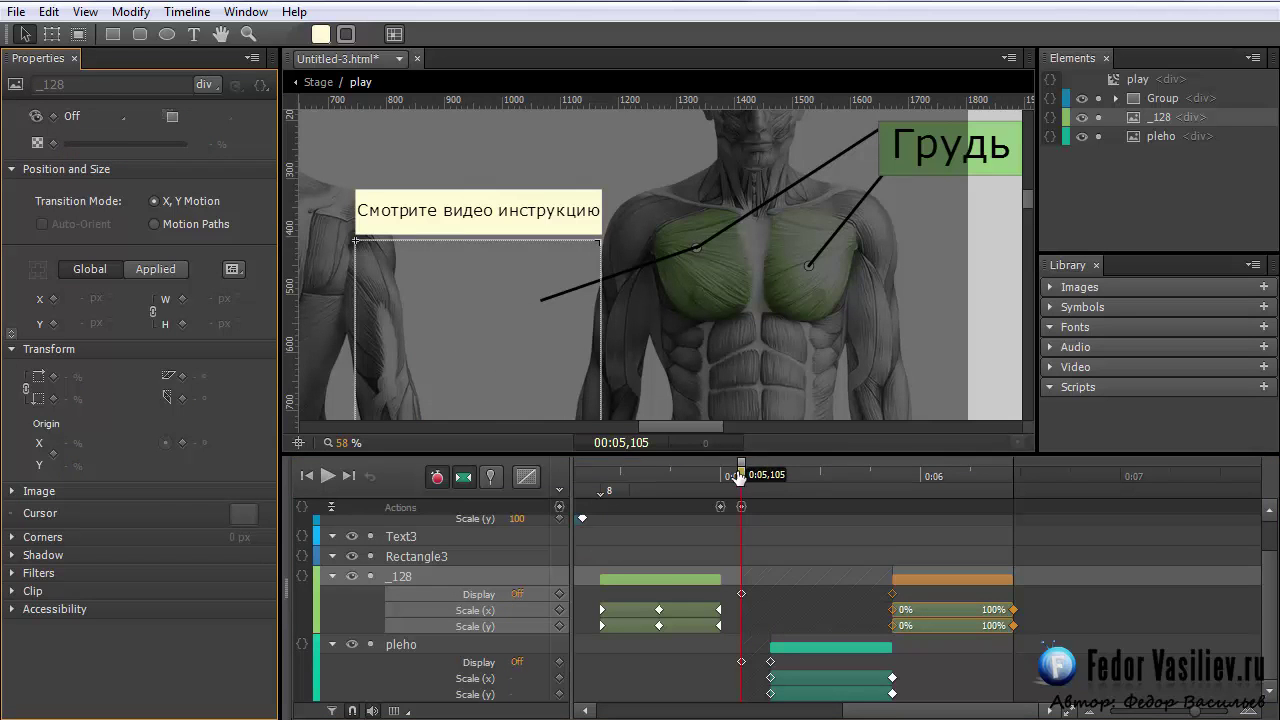
# Play and scrub the repeated pleho and icon animations, and check the timeline trigger at 5.105 s
pyautogui.press('space')
pyautogui.moveTo(988, 520); pyautogui.dragTo(607, 566)
pyautogui.moveTo(700, 566); pyautogui.dragTo(741, 513)
pyautogui.click(741, 506)
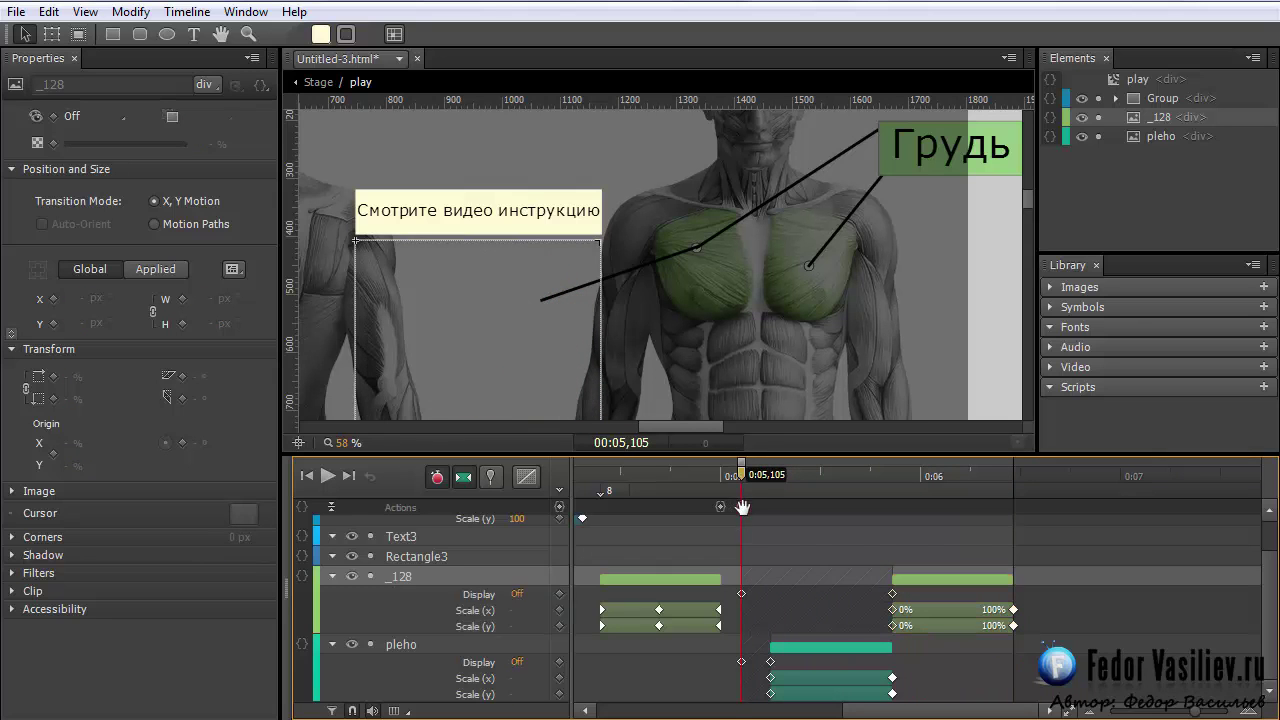
pyautogui.click(716, 163)
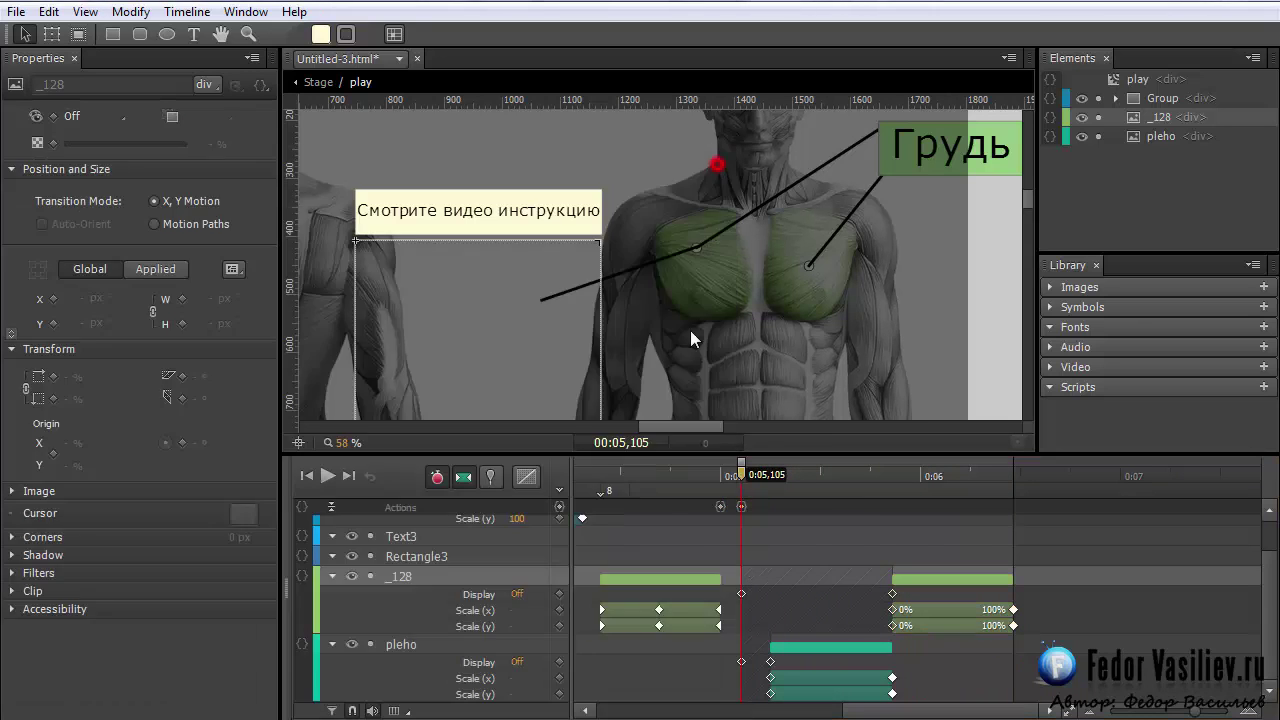
pyautogui.moveTo(741, 468); pyautogui.dragTo(929, 552)
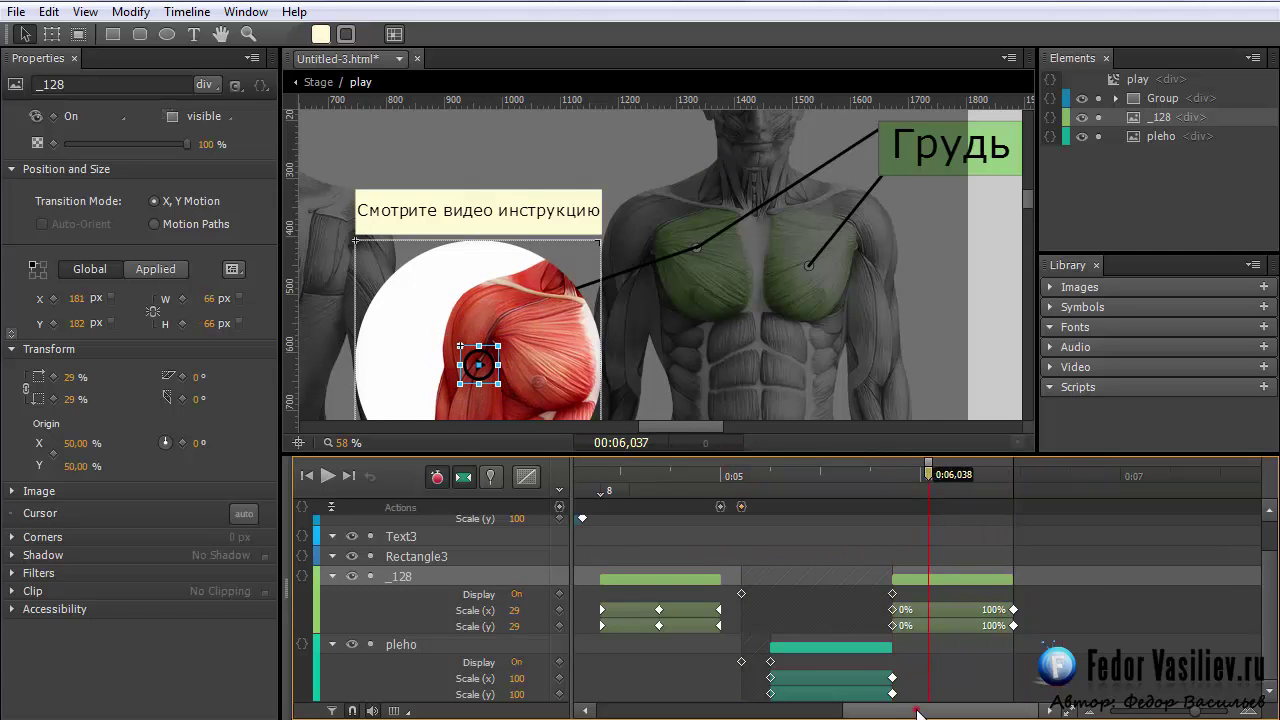
# Select the caption Group and copy its first Scale (y) animation, running from 12% to 100%
pyautogui.moveTo(909, 712); pyautogui.dragTo(881, 712)
pyautogui.click(544, 217)
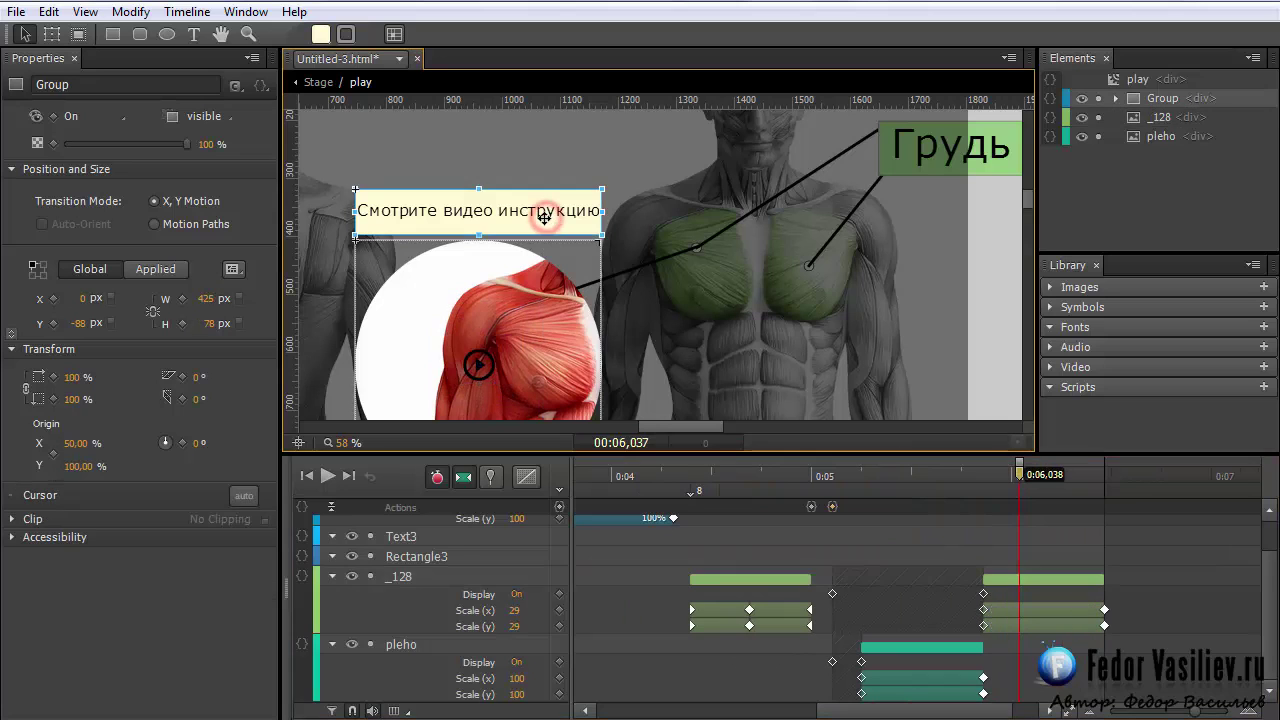
pyautogui.scroll(1, 514, 573)
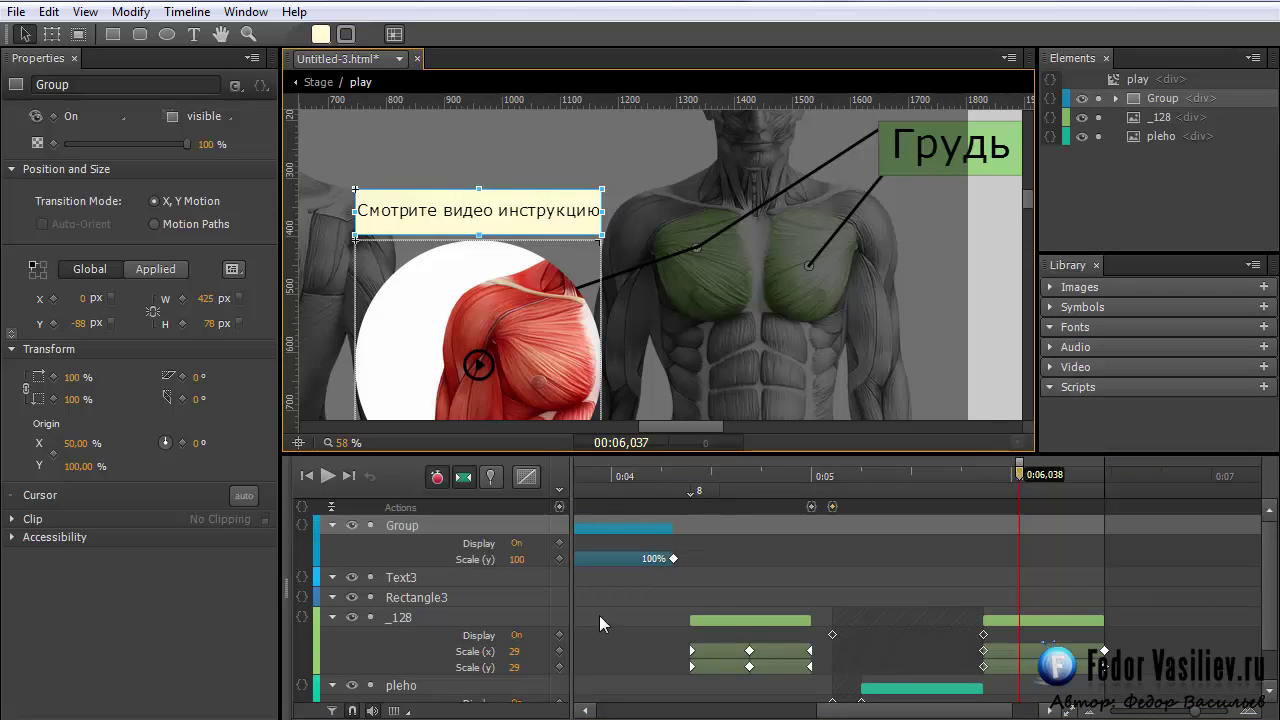
pyautogui.moveTo(644, 477); pyautogui.dragTo(595, 477)
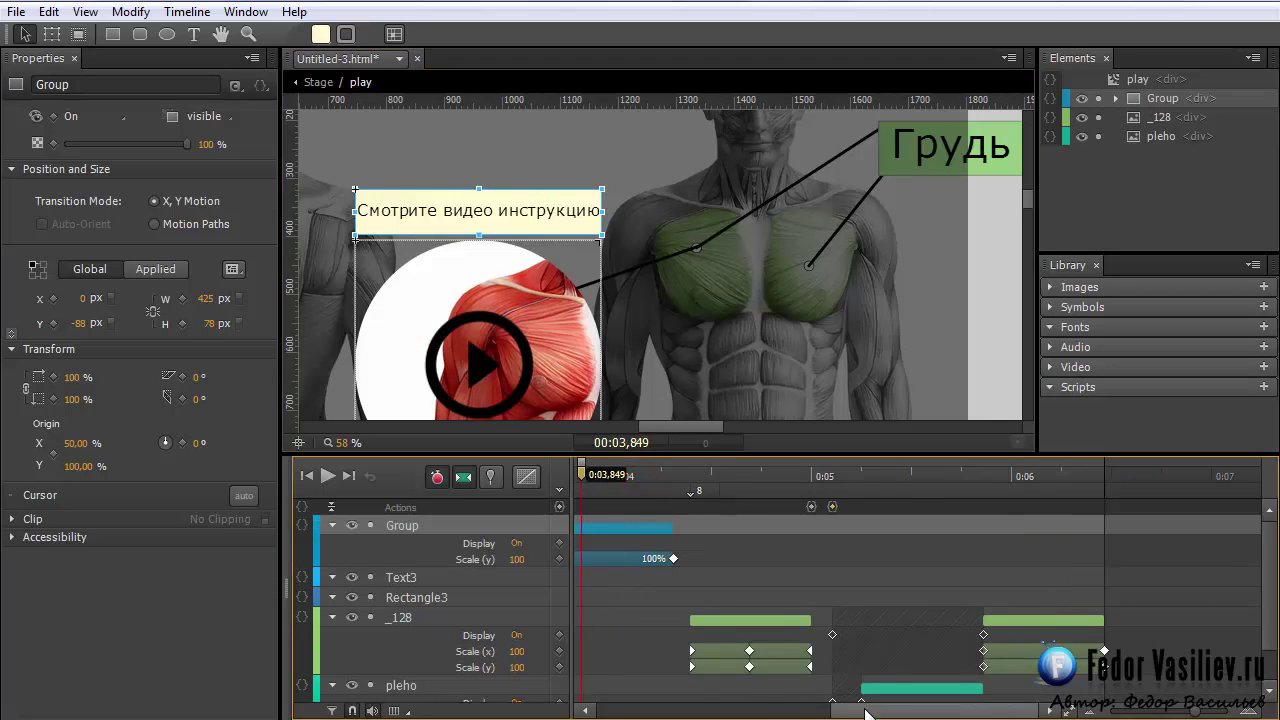
pyautogui.moveTo(853, 712); pyautogui.dragTo(752, 712)
pyautogui.moveTo(712, 475); pyautogui.dragTo(839, 475)
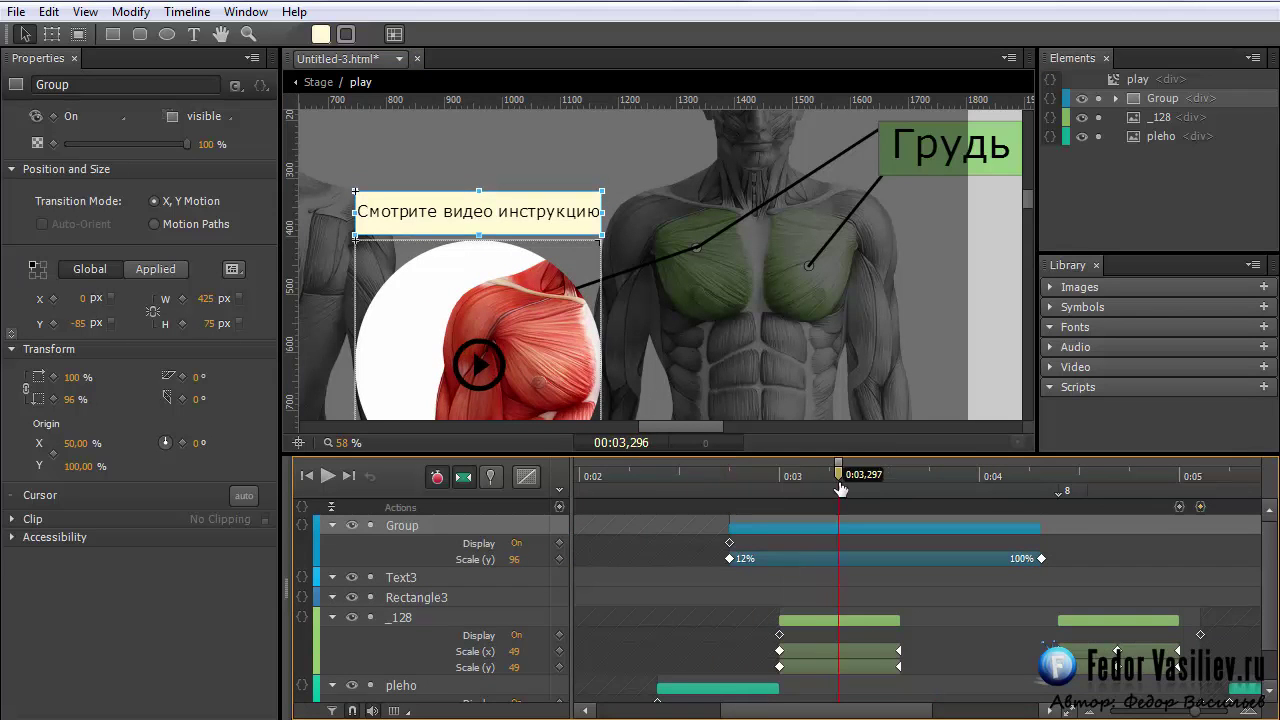
pyautogui.click(826, 527)
pyautogui.rightClick(826, 527)
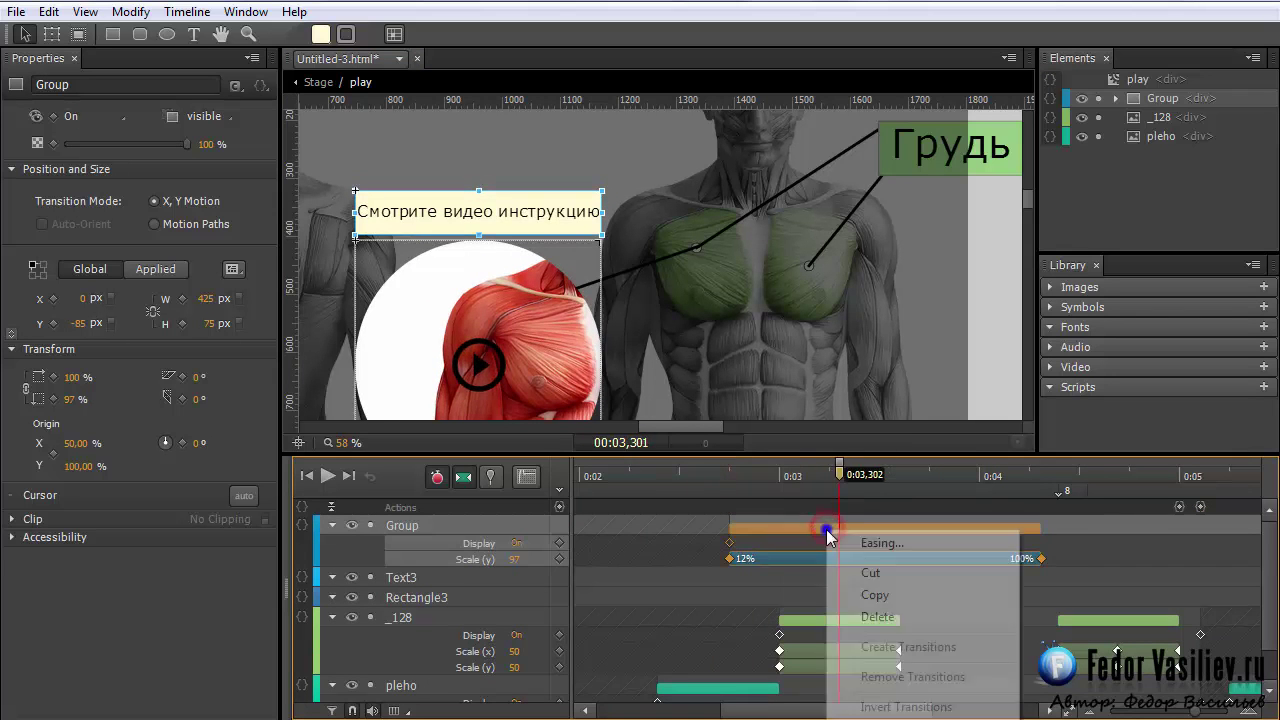
pyautogui.click(870, 597)
# Paste the copied scale animation onto the caption Group at 6.465 s
pyautogui.moveTo(771, 714); pyautogui.dragTo(871, 714)
pyautogui.moveTo(1078, 480); pyautogui.dragTo(1130, 497)
pyautogui.rightClick(1124, 527)
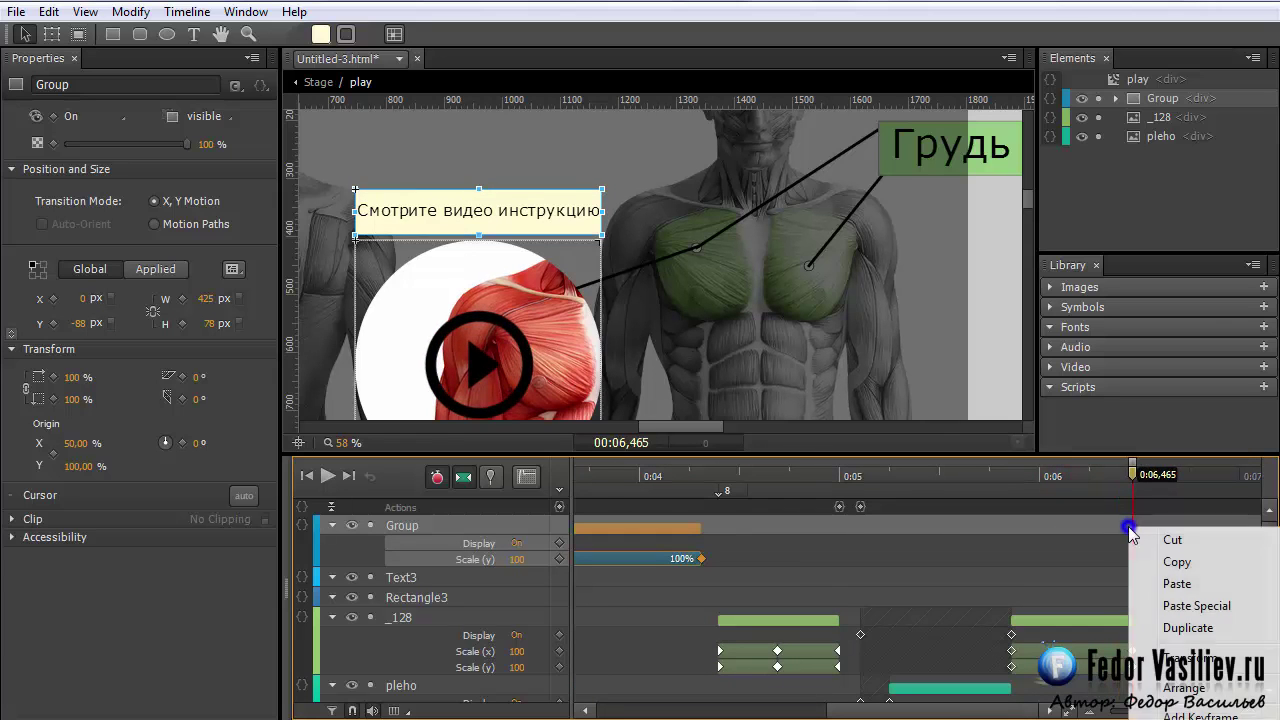
pyautogui.click(1179, 581)
# Set the caption Group's display to Off at 5.105 s and play the sequence to check it
pyautogui.moveTo(1016, 714); pyautogui.dragTo(897, 714)
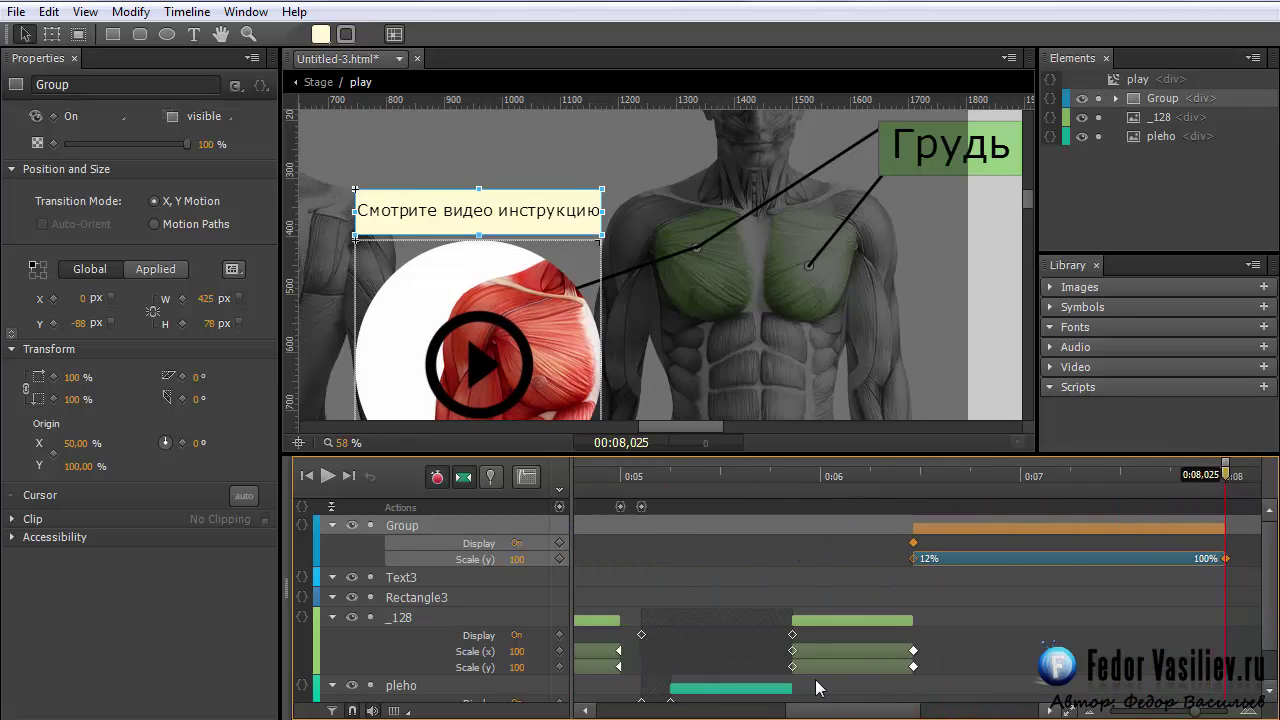
pyautogui.click(641, 476)
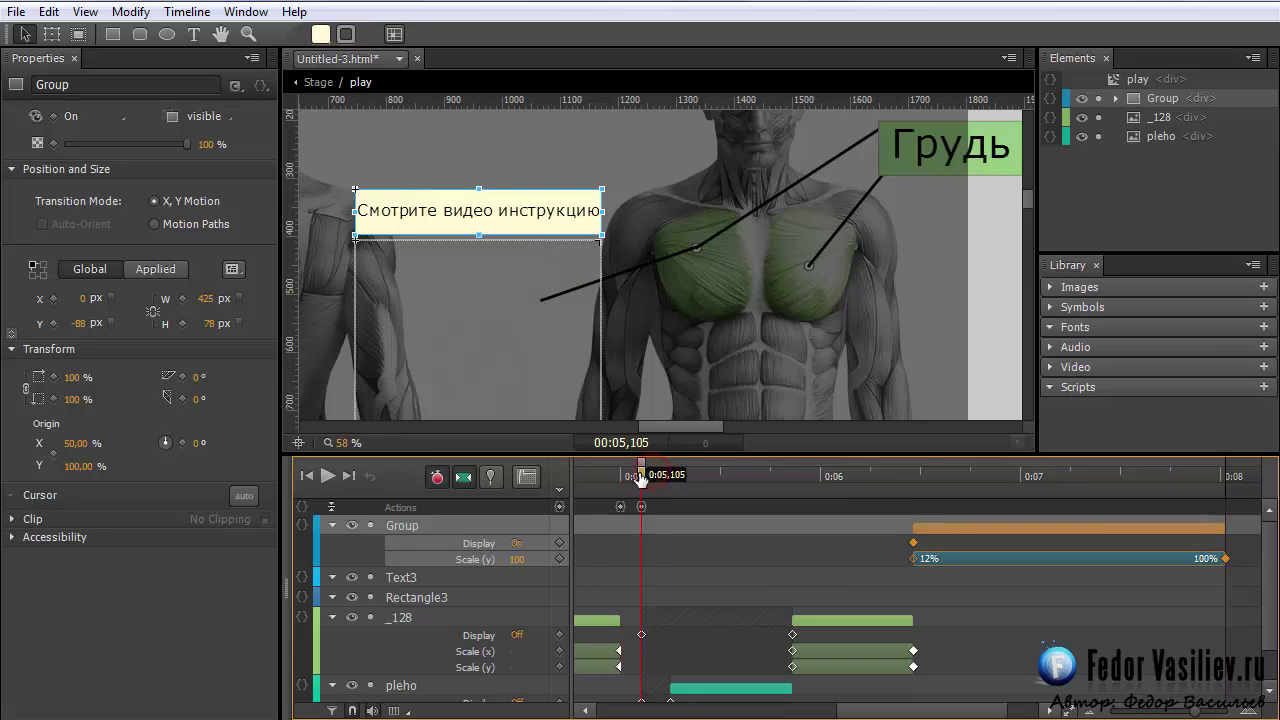
pyautogui.click(82, 118)
pyautogui.click(100, 149)
pyautogui.press('space')
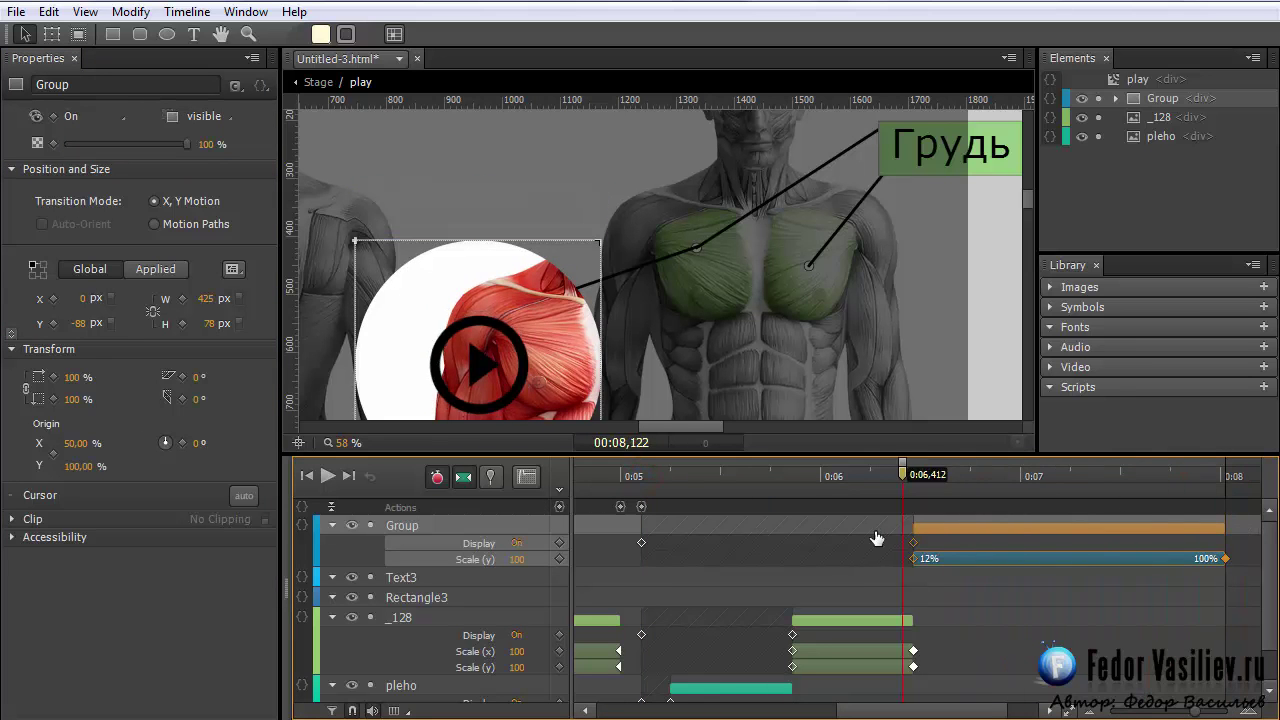
pyautogui.press('space')
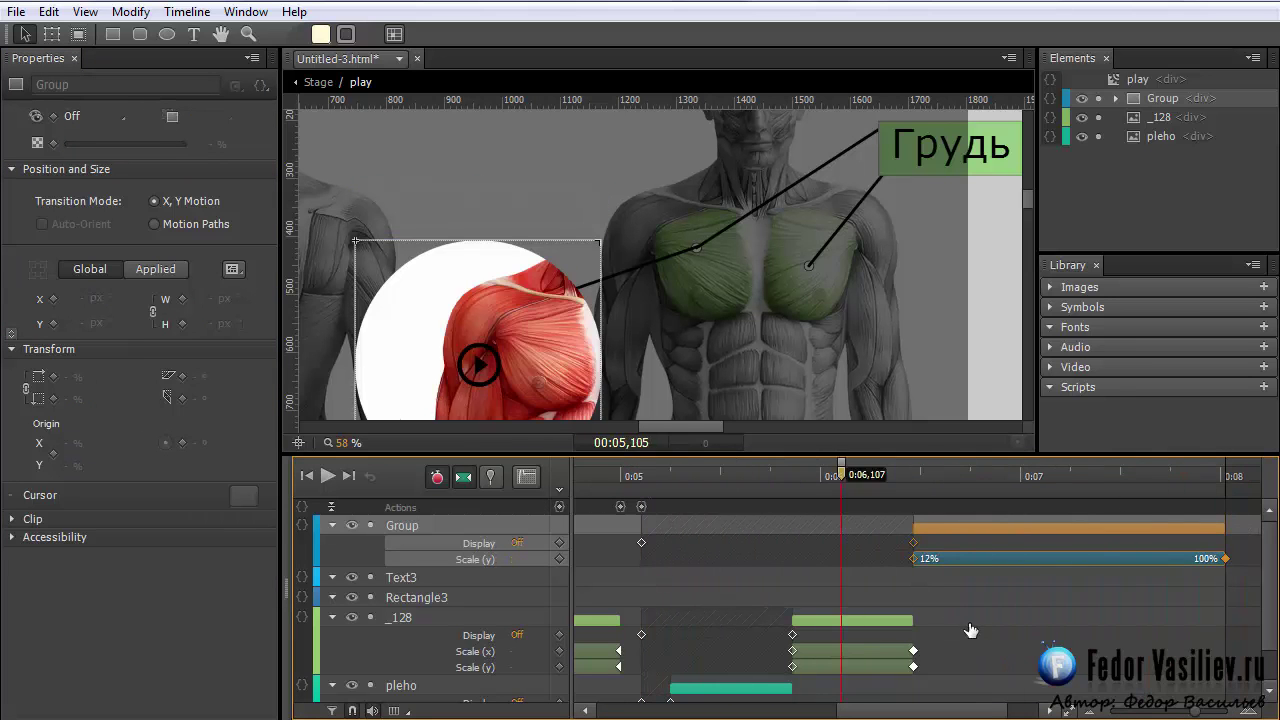
# Add a timeline trigger at 8.025 s, the end of the Group animation, with a Stop playback action
pyautogui.moveTo(967, 709); pyautogui.dragTo(1120, 706)
pyautogui.moveTo(921, 474); pyautogui.dragTo(1104, 474)
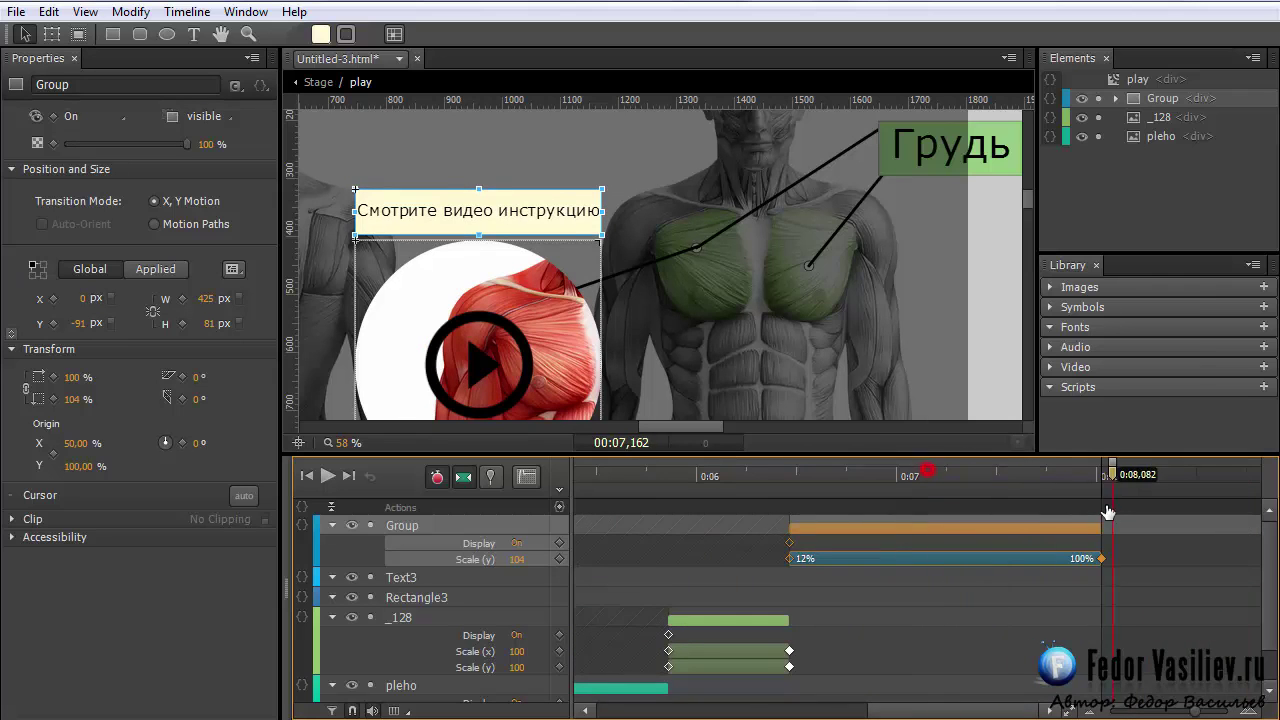
pyautogui.click(558, 507)
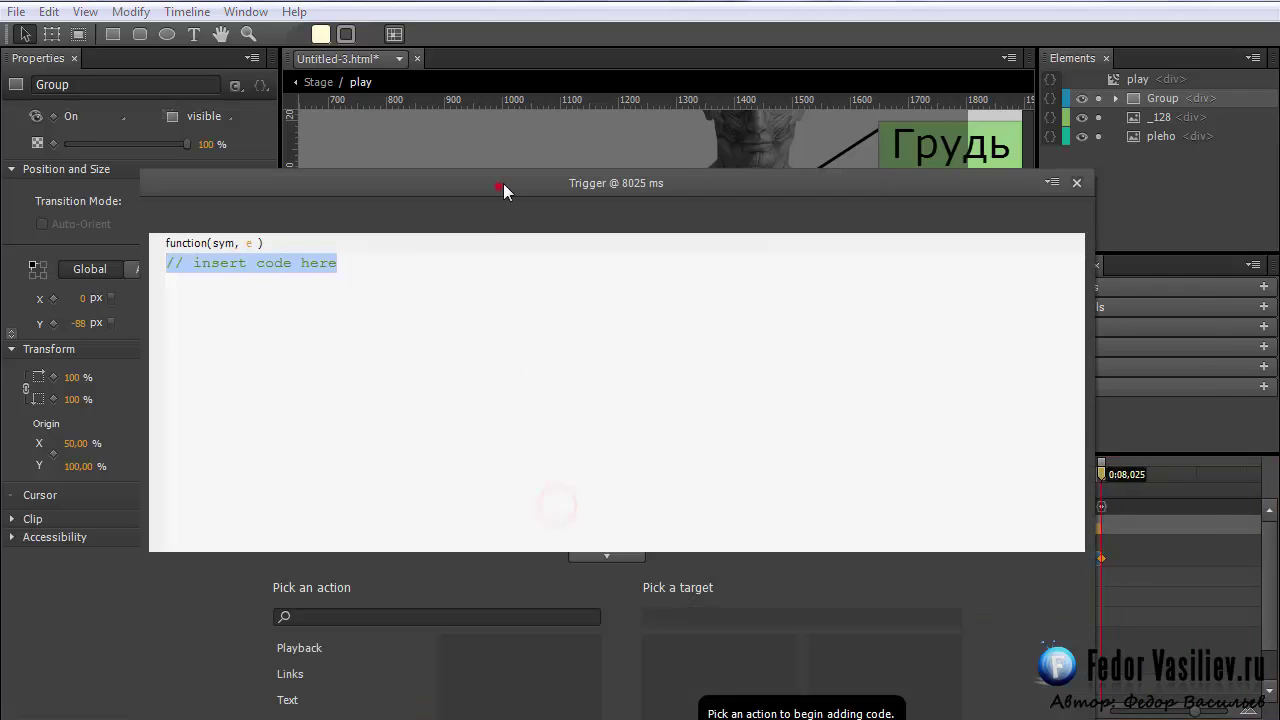
pyautogui.moveTo(501, 186); pyautogui.dragTo(619, 72)
pyautogui.click(481, 510)
pyautogui.click(675, 563)
pyautogui.click(820, 534)
pyautogui.press('Return')
pyautogui.click(1239, 43)
# Insert a timeline label named 9 at 8.000 s
pyautogui.moveTo(1102, 476)
pyautogui.mouseDown()
pyautogui.moveTo(791, 494)
pyautogui.moveTo(1108, 517)
pyautogui.moveTo(1092, 474)
pyautogui.mouseUp()
pyautogui.click(560, 488)
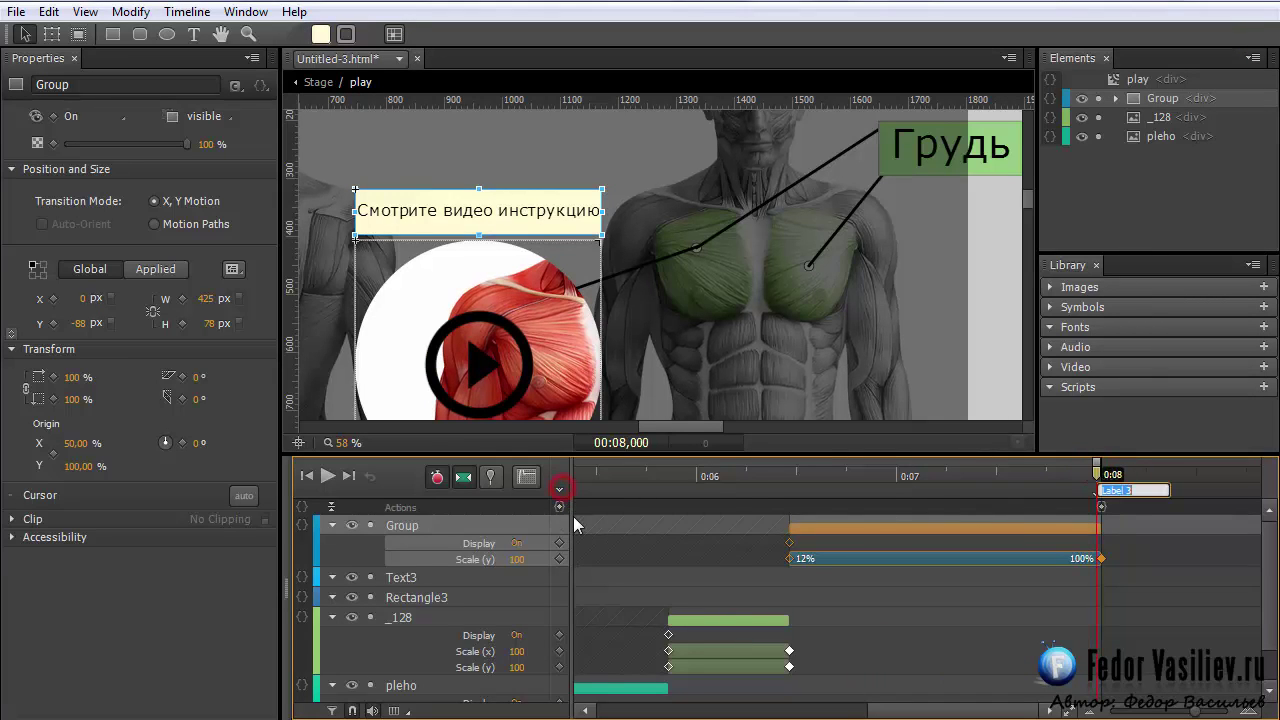
pyautogui.write('9')
pyautogui.press('Return')
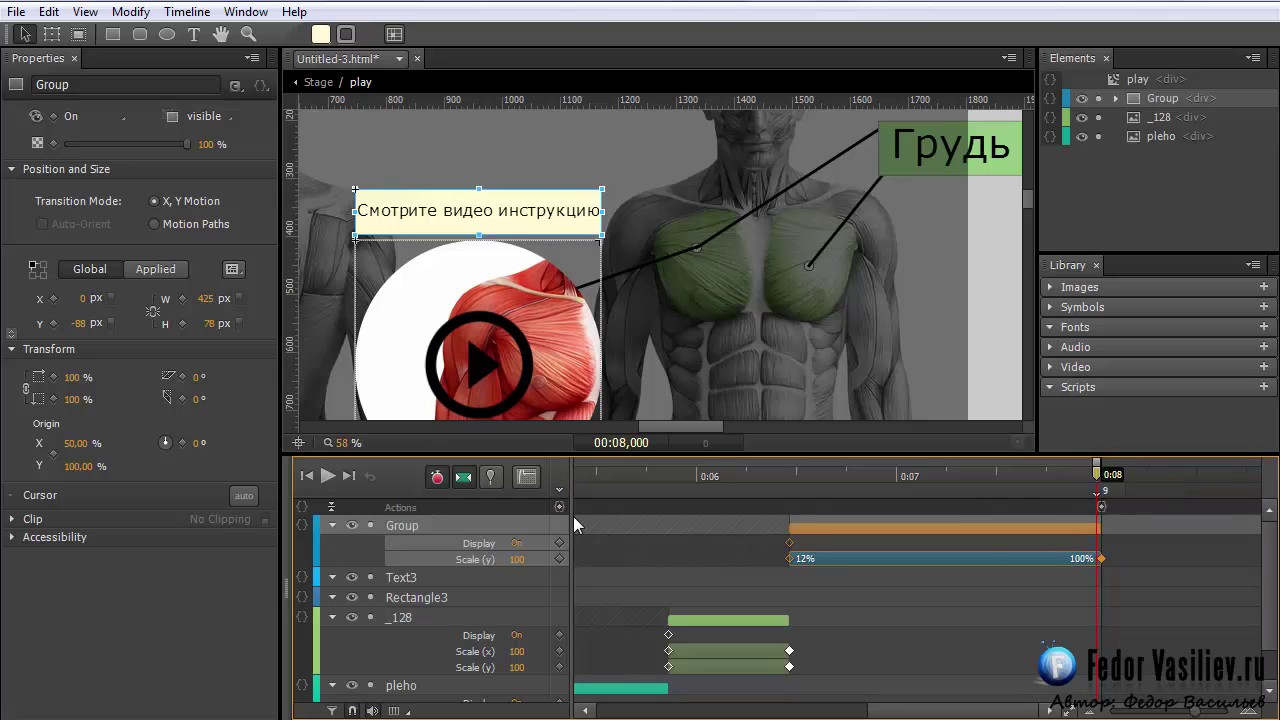
# Shift the stop trigger just past the end of the Group animation and align label 9 with 8.025 s
pyautogui.moveTo(1096, 469)
pyautogui.mouseDown()
pyautogui.moveTo(1146, 474)
pyautogui.moveTo(1095, 500)
pyautogui.mouseUp()
pyautogui.click(1106, 494)
pyautogui.click(1088, 470)
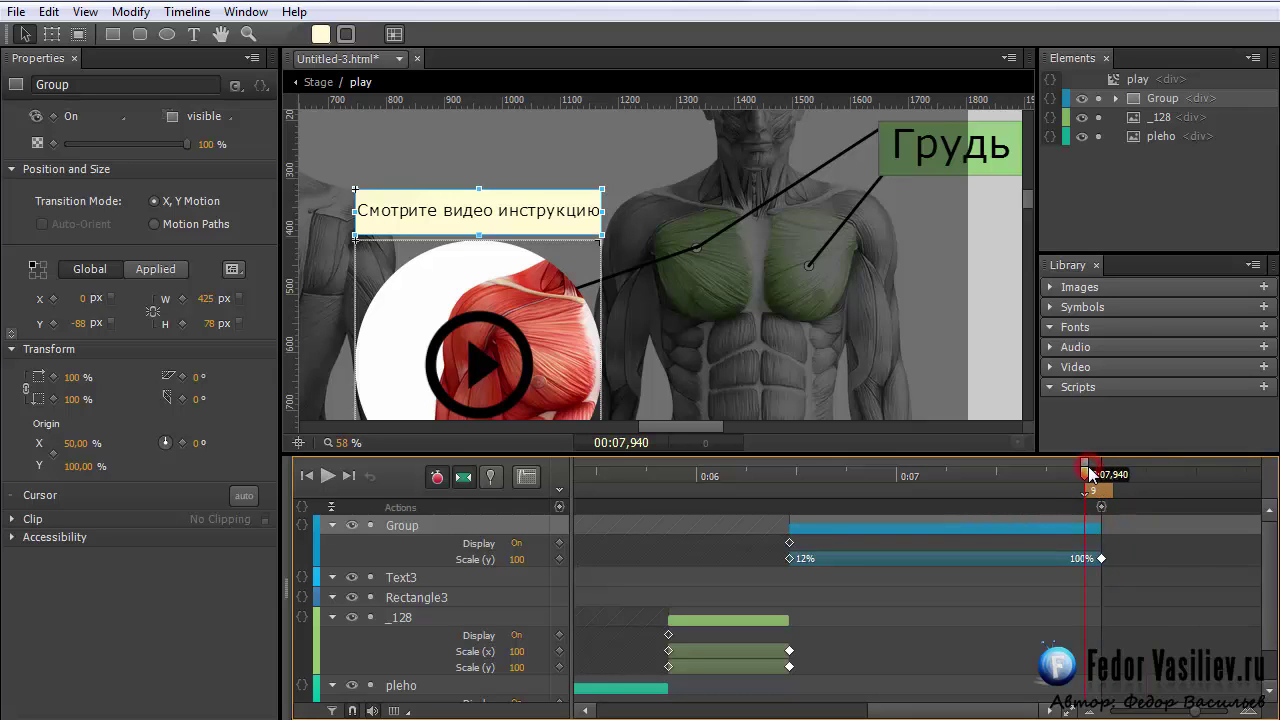
pyautogui.click(1100, 512)
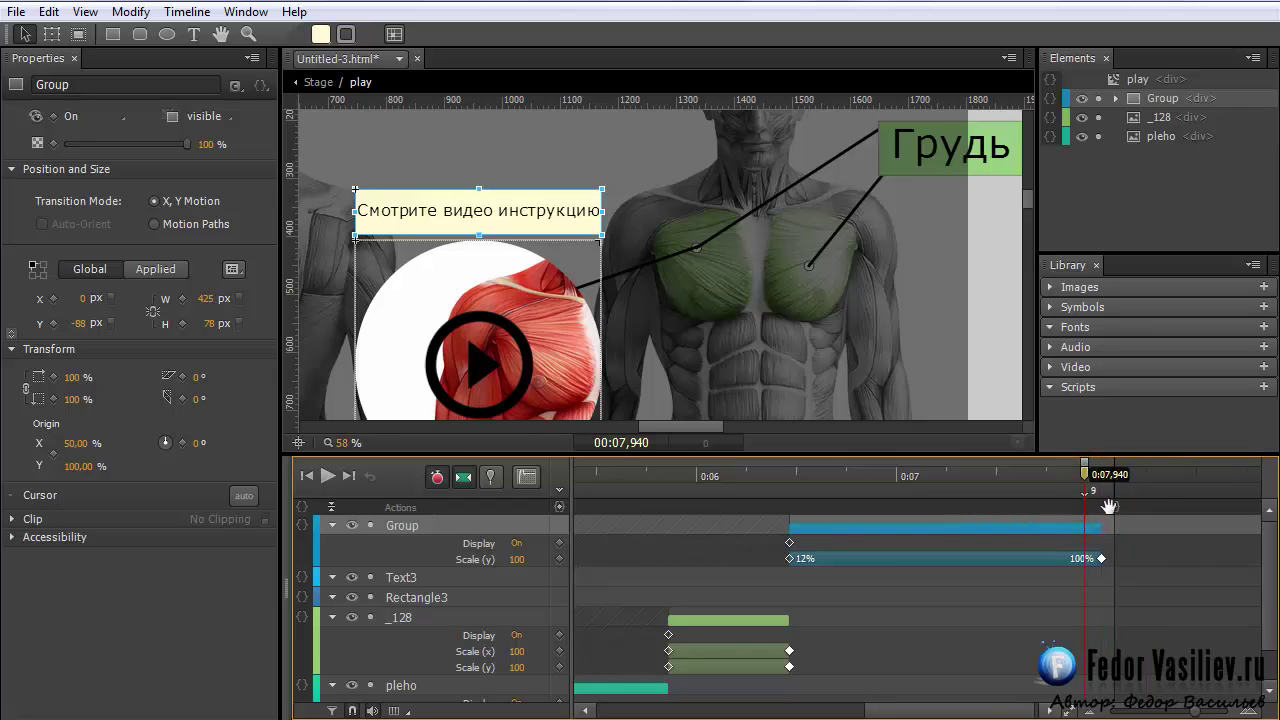
pyautogui.click(1099, 493)
pyautogui.moveTo(1102, 494); pyautogui.dragTo(1101, 476)
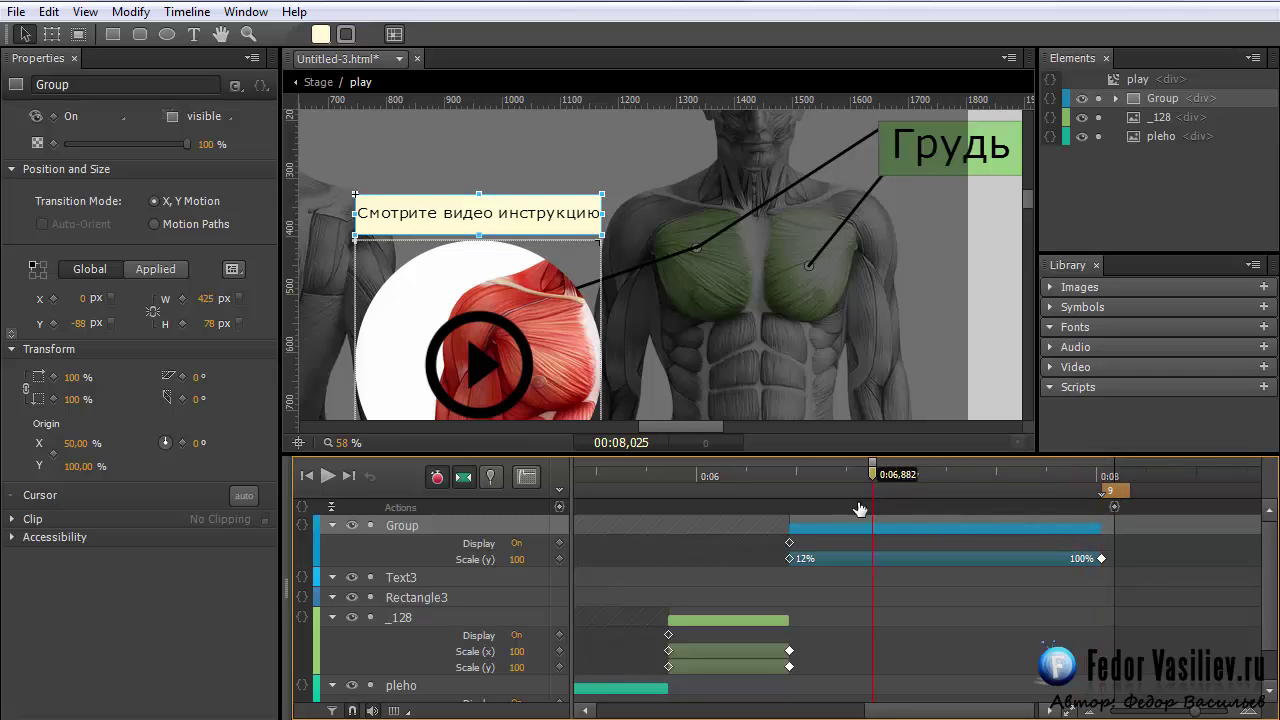
pyautogui.click(1106, 546)
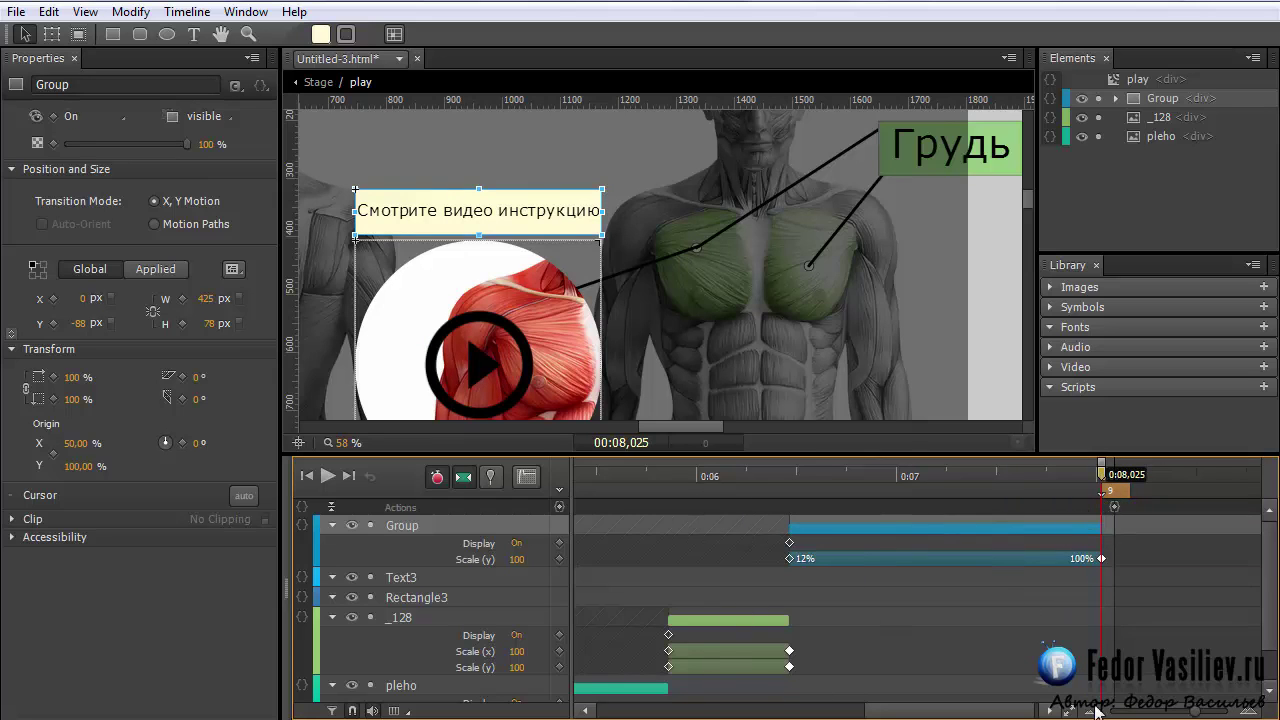
# Return to the Stage and give the close element a click action that runs Play Reverse on the play symbol
pyautogui.doubleClick(871, 347)
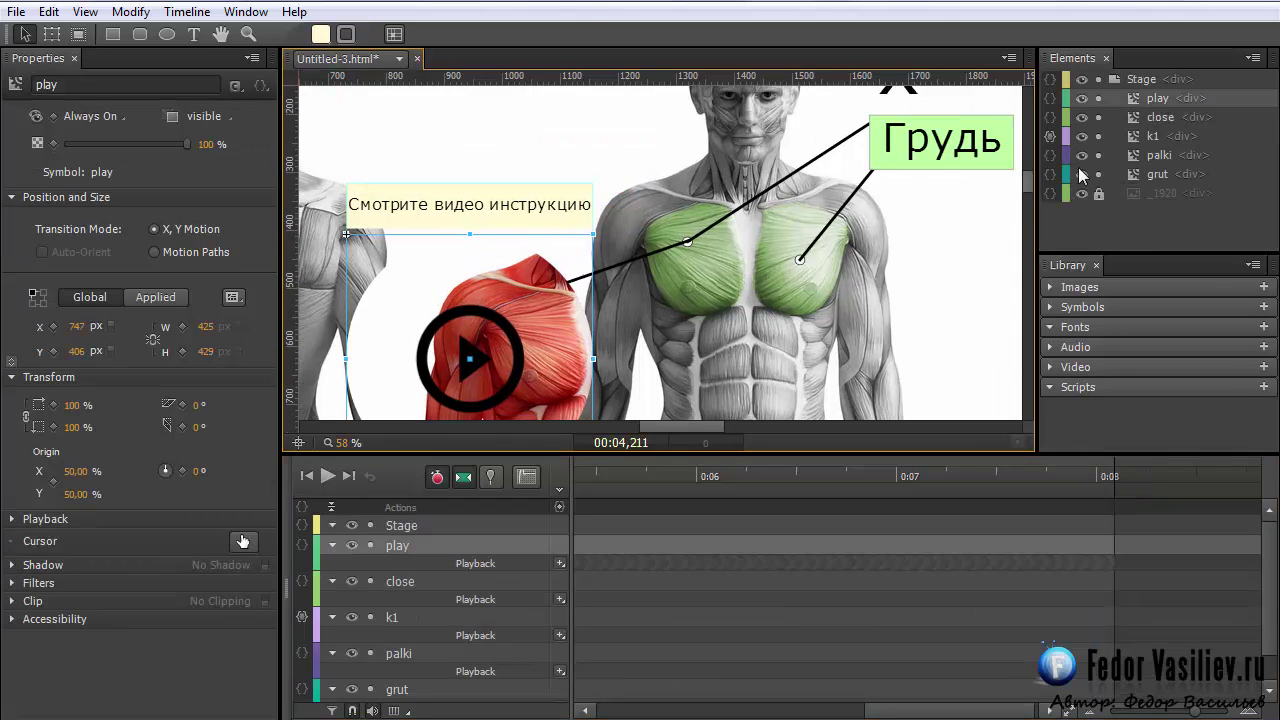
pyautogui.scroll(4, 986, 200)
pyautogui.click(888, 274)
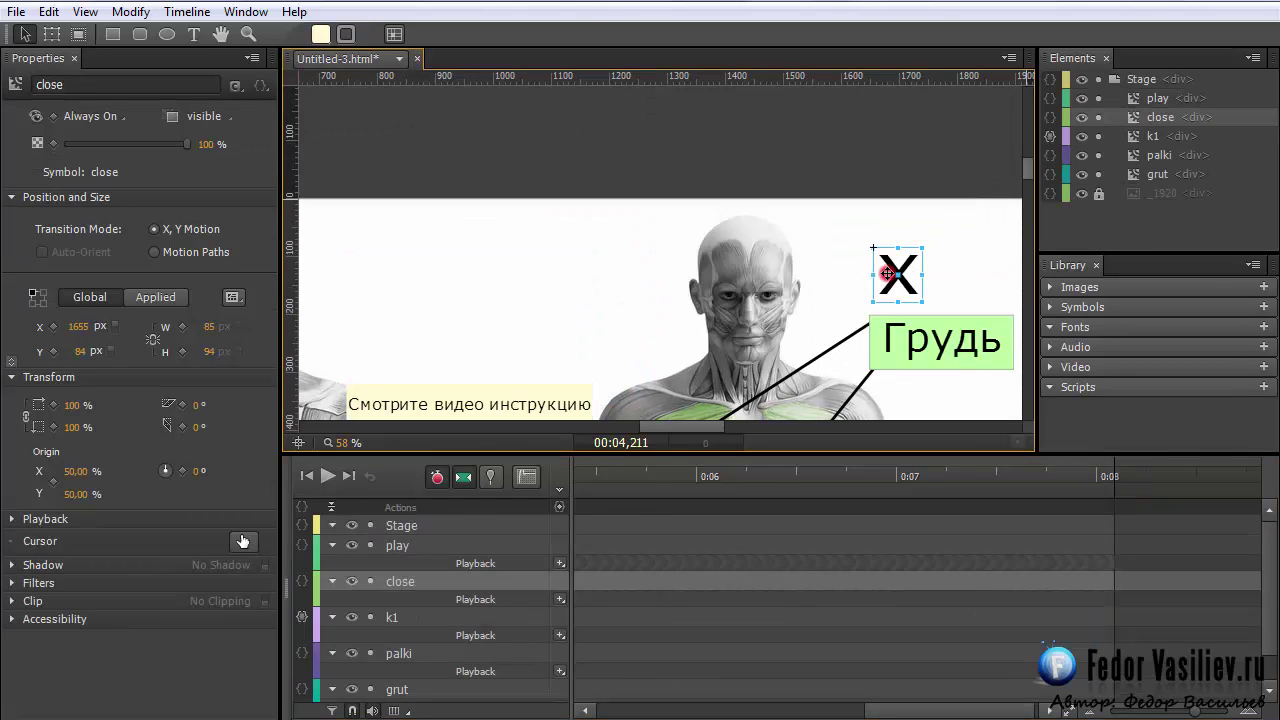
pyautogui.click(1049, 118)
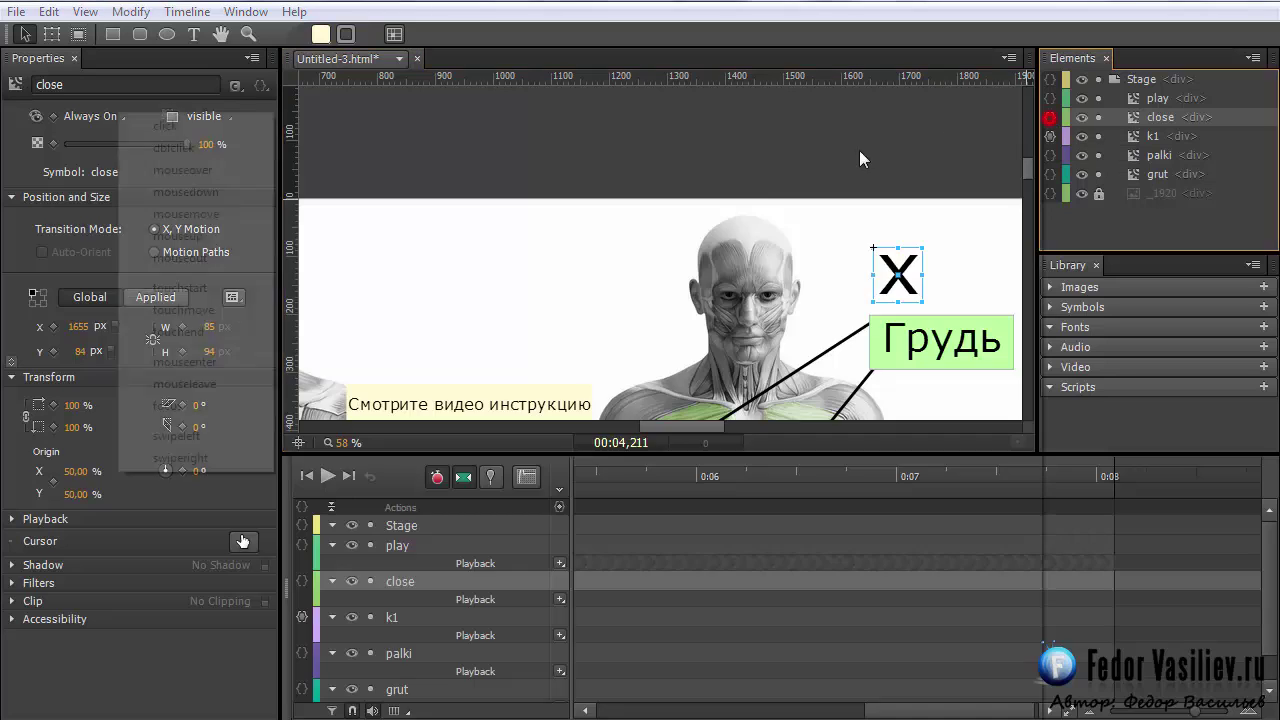
pyautogui.click(166, 127)
pyautogui.moveTo(287, 135); pyautogui.dragTo(454, 35)
pyautogui.click(501, 498)
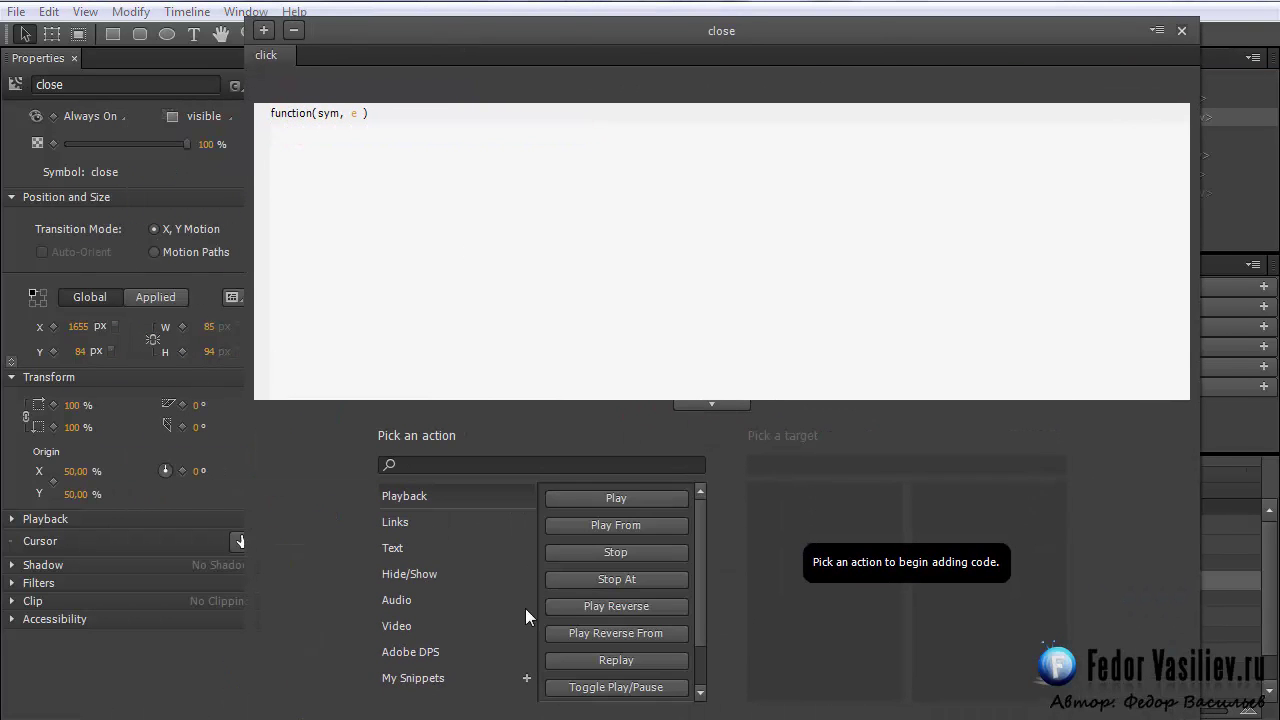
pyautogui.click(620, 605)
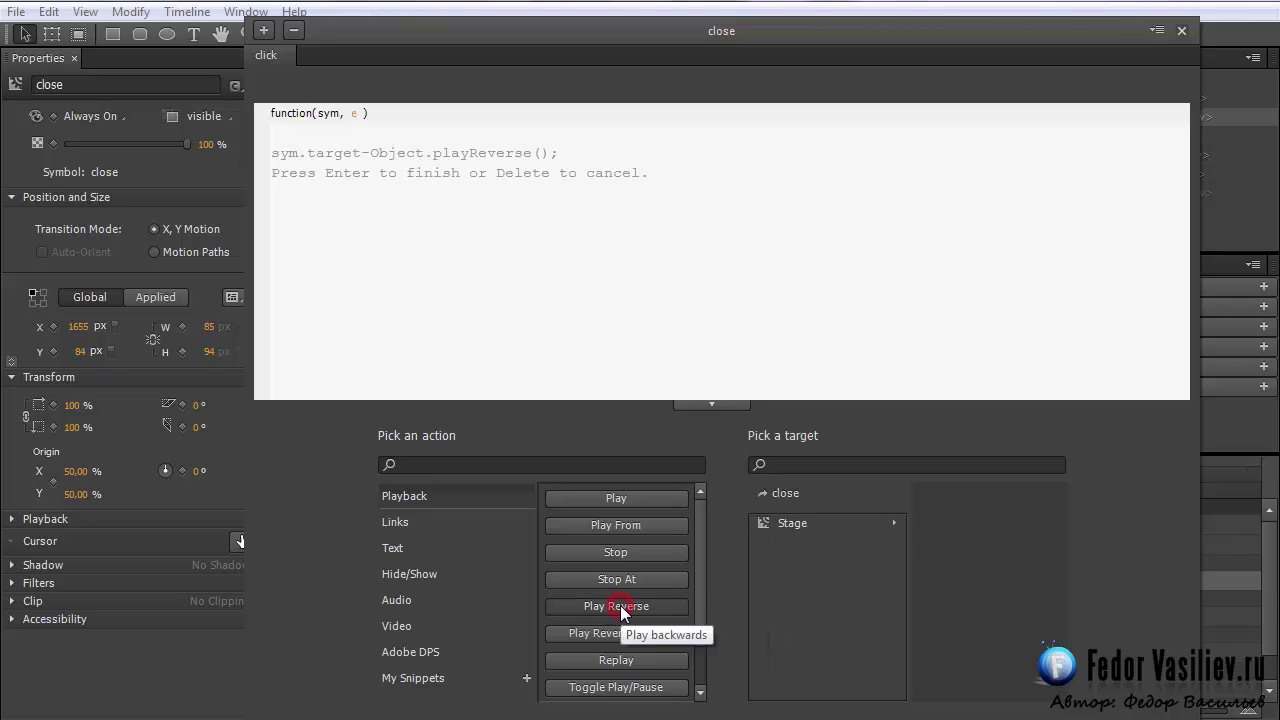
pyautogui.click(775, 525)
pyautogui.click(937, 531)
pyautogui.press('Return')
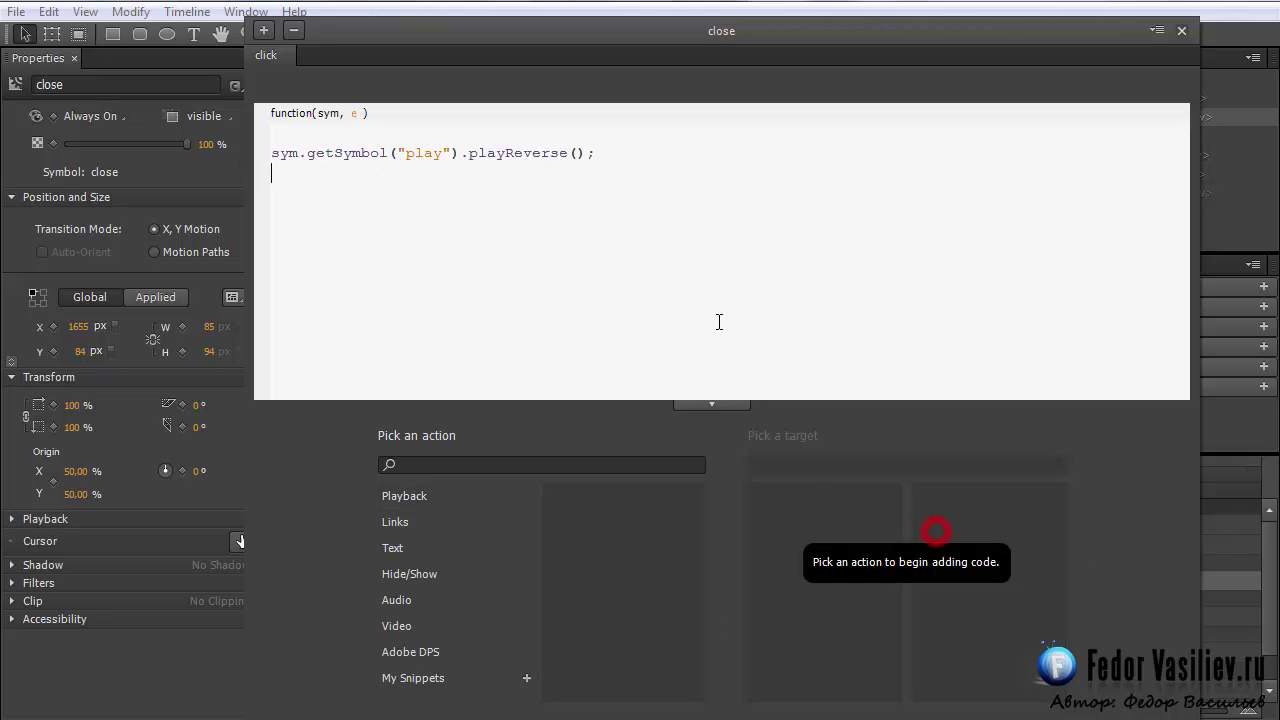
# Enter label 9 as the playReverse argument in the close element's click code and close the code editor
pyautogui.write('"')
pyautogui.click(590, 152)
pyautogui.write('9')
pyautogui.click(1182, 32)
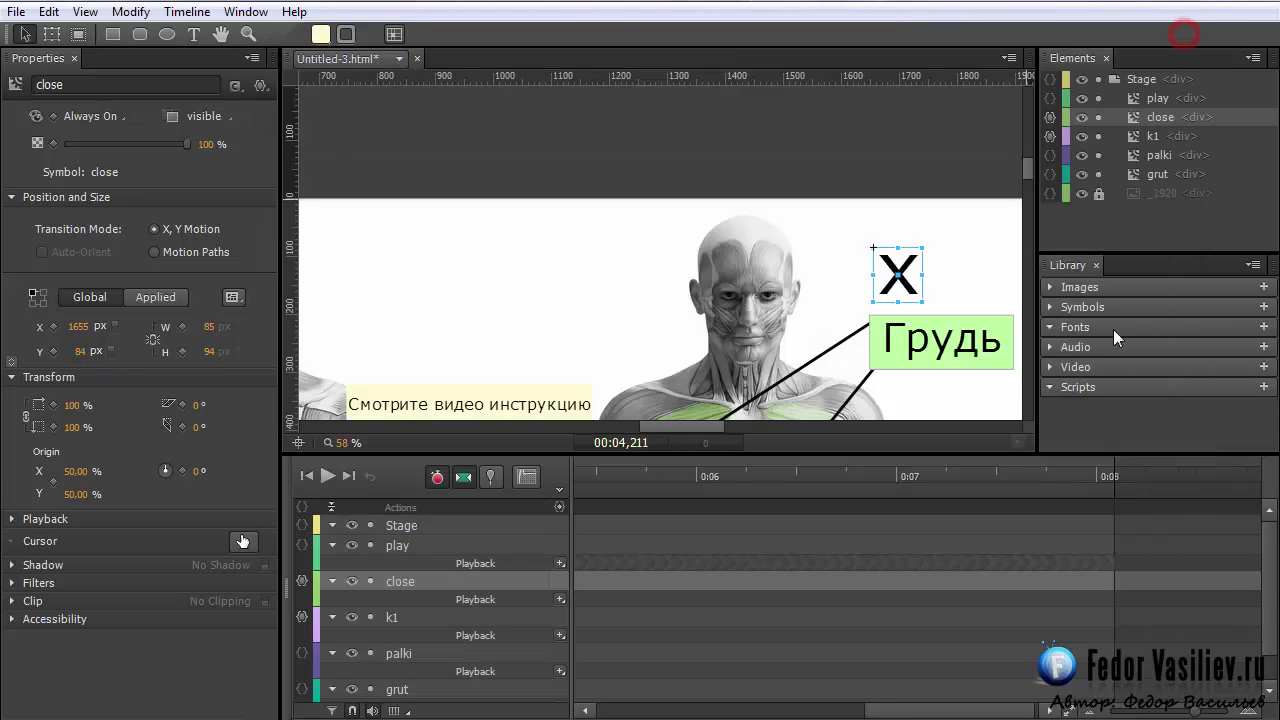
# Preview the page in the browser, test the Грудь label and the X close control, and return to the editor
pyautogui.hotkey('ctrl', 'Return')
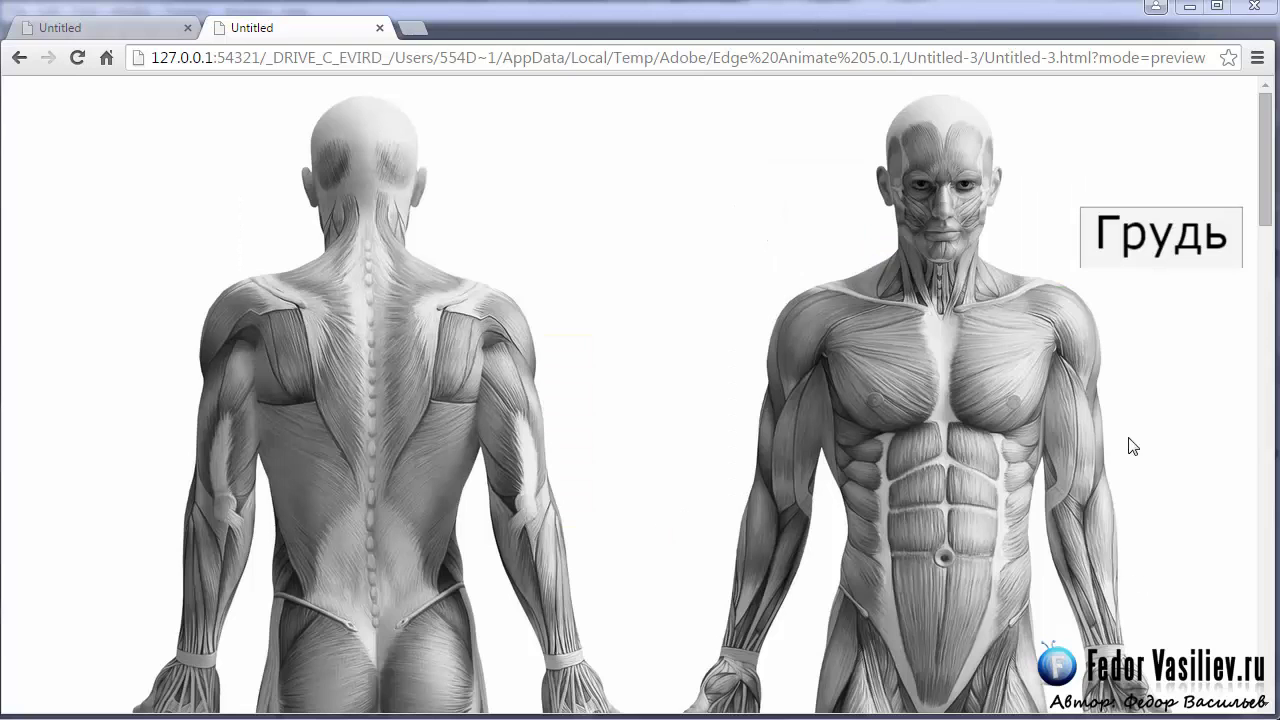
pyautogui.click(1151, 258)
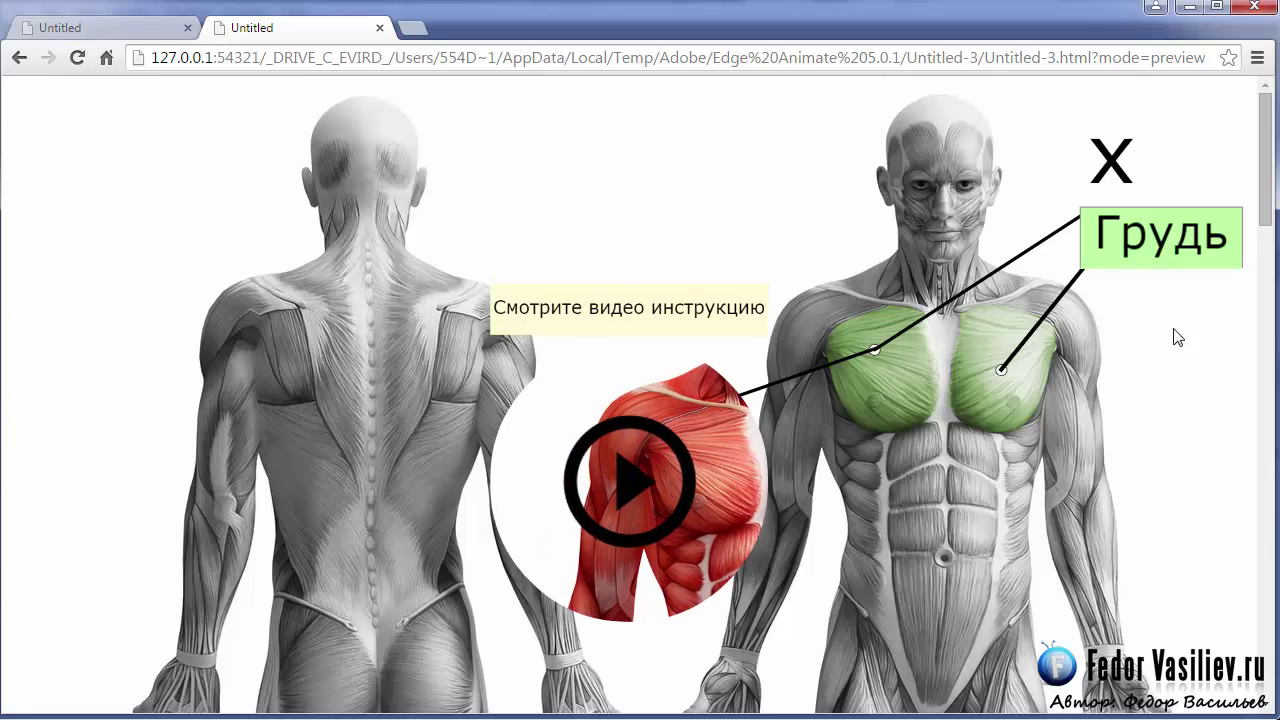
pyautogui.click(1159, 156)
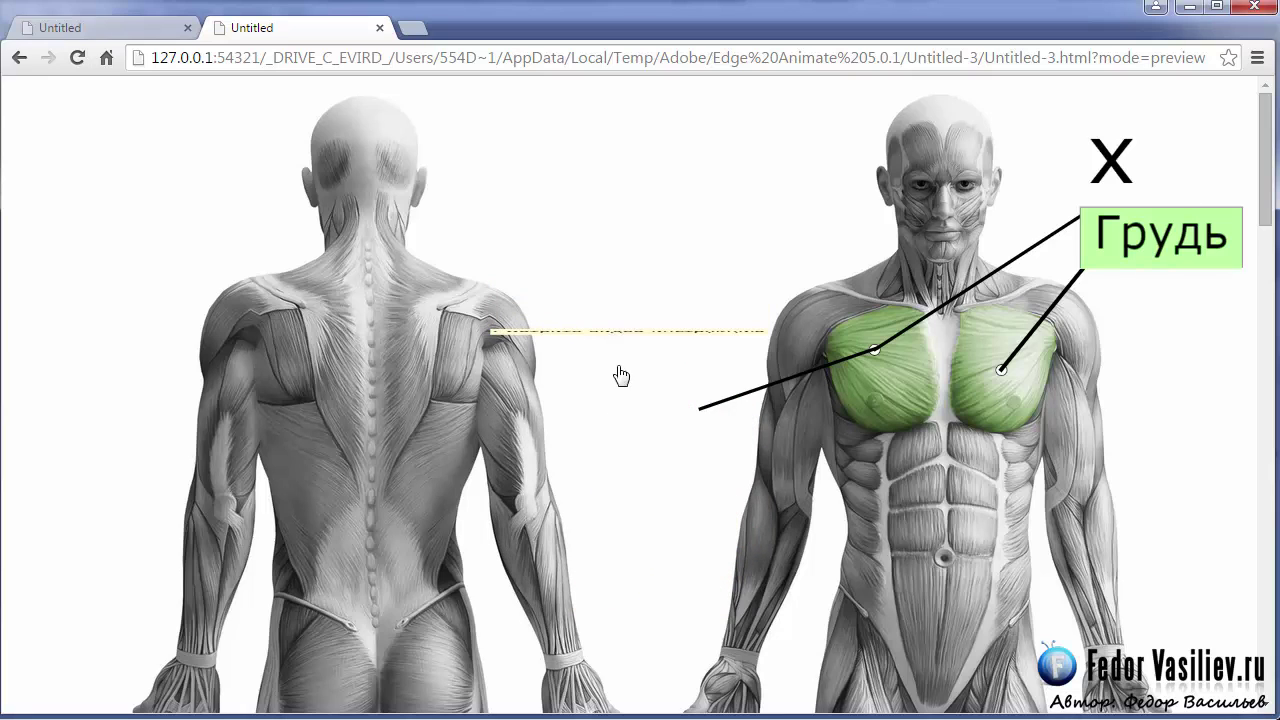
pyautogui.click(1187, 7)
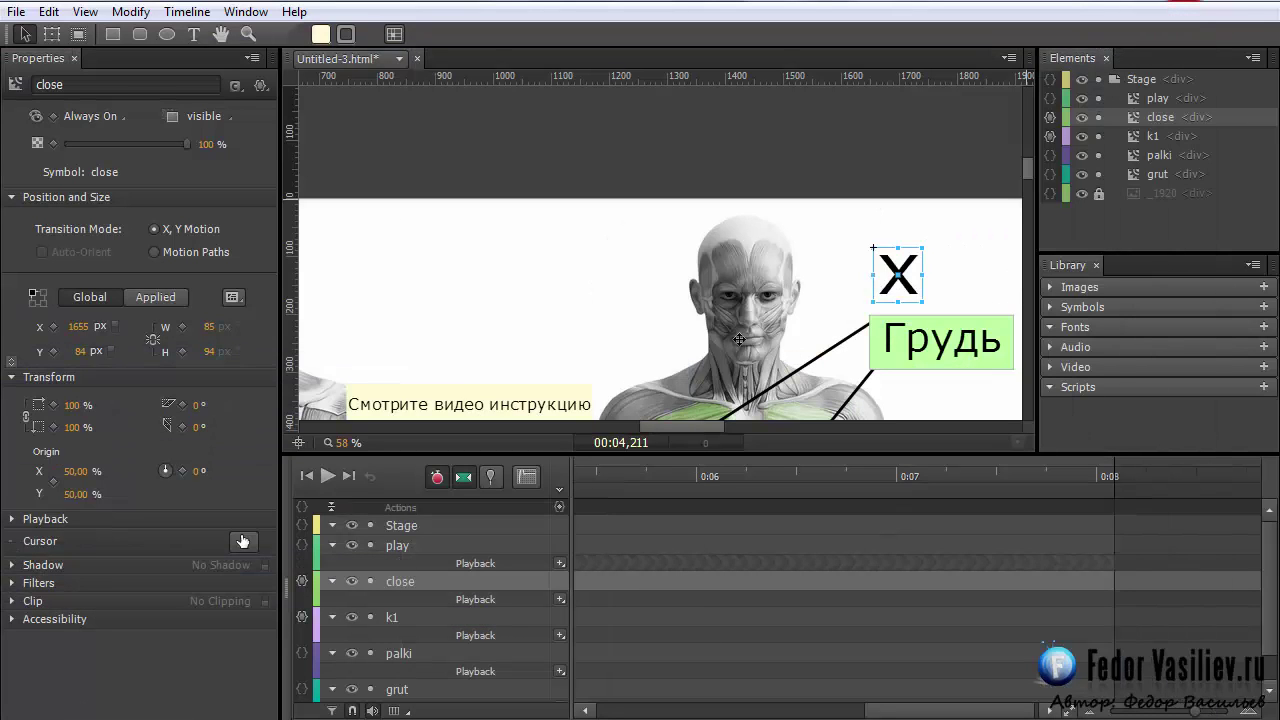
# Open the play symbol and set the caption Group's vertical scale to 0% at the animation start, 6.465 s
pyautogui.doubleClick(1137, 98)
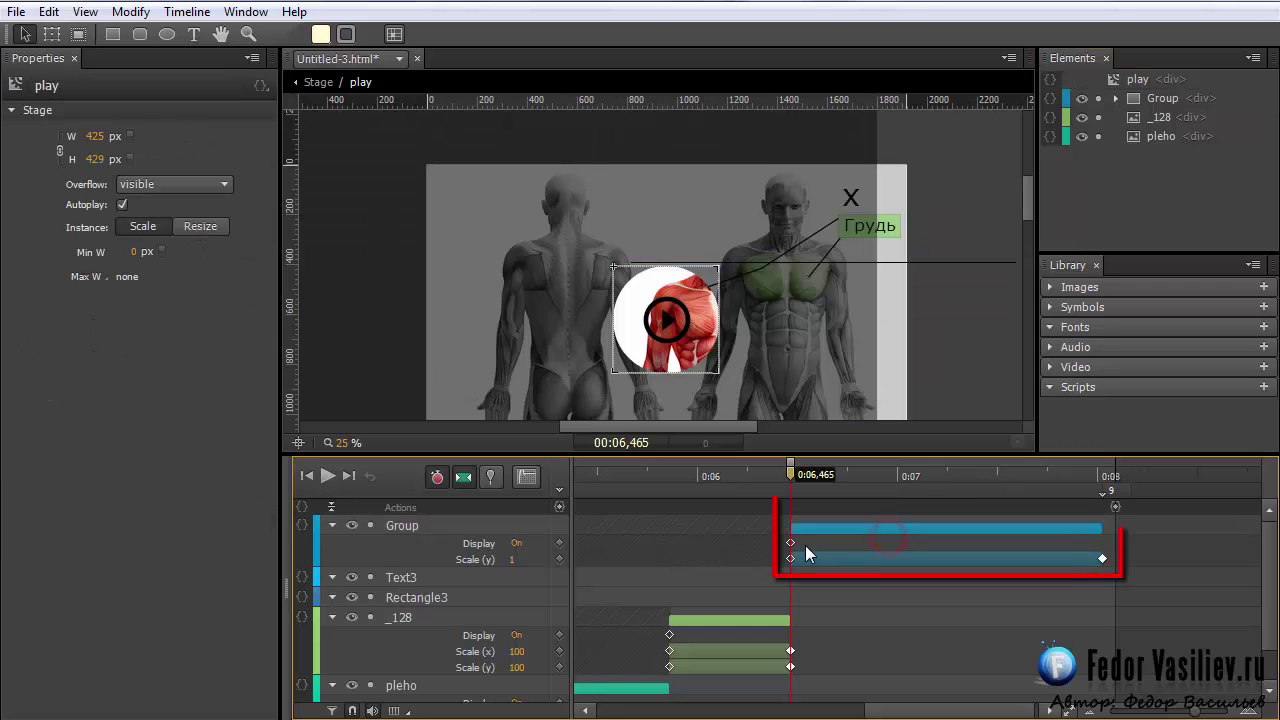
pyautogui.click(797, 528)
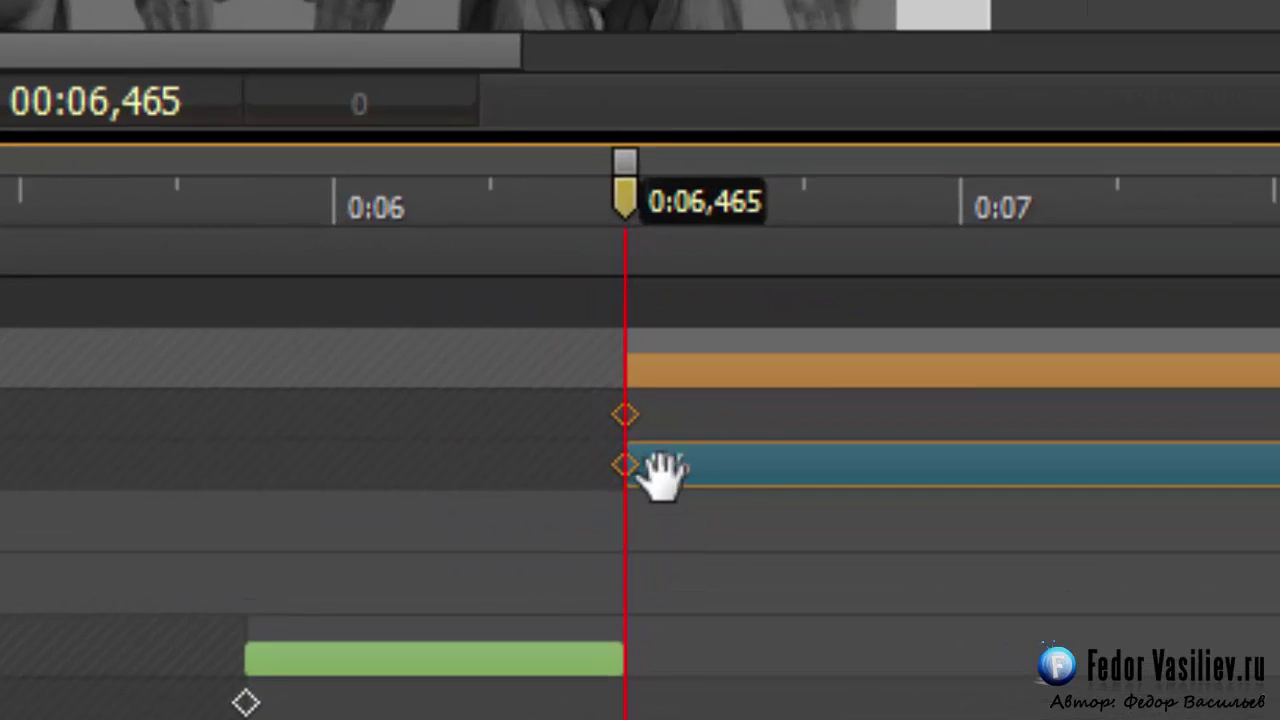
pyautogui.moveTo(625, 168); pyautogui.dragTo(1279, 205)
pyautogui.moveTo(1062, 472); pyautogui.dragTo(785, 475)
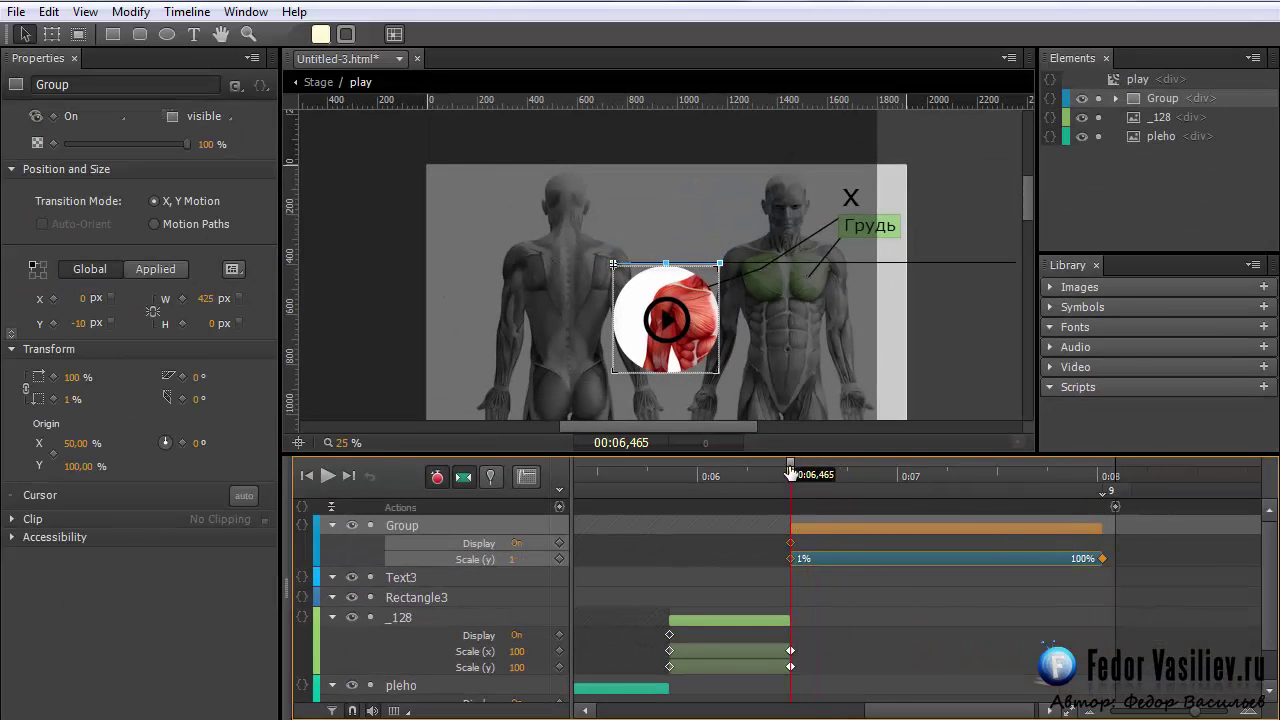
pyautogui.click(802, 562)
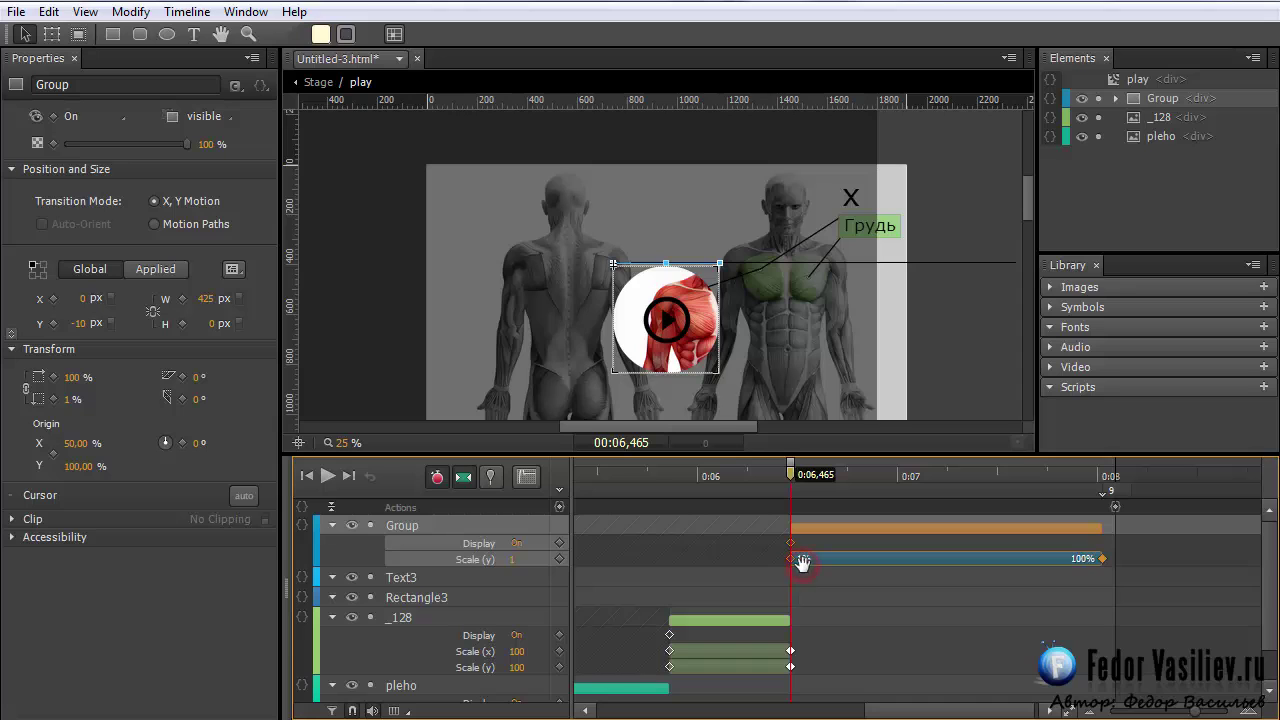
pyautogui.click(70, 400)
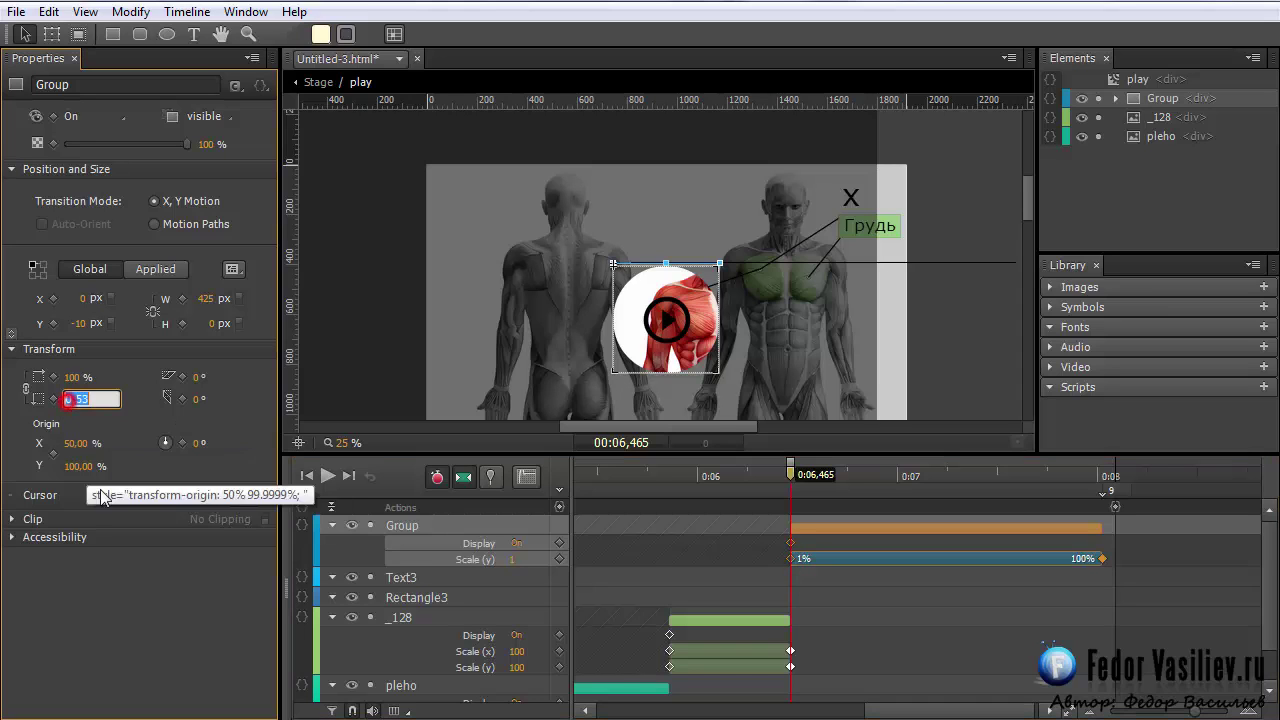
pyautogui.write('0')
pyautogui.press('Return')
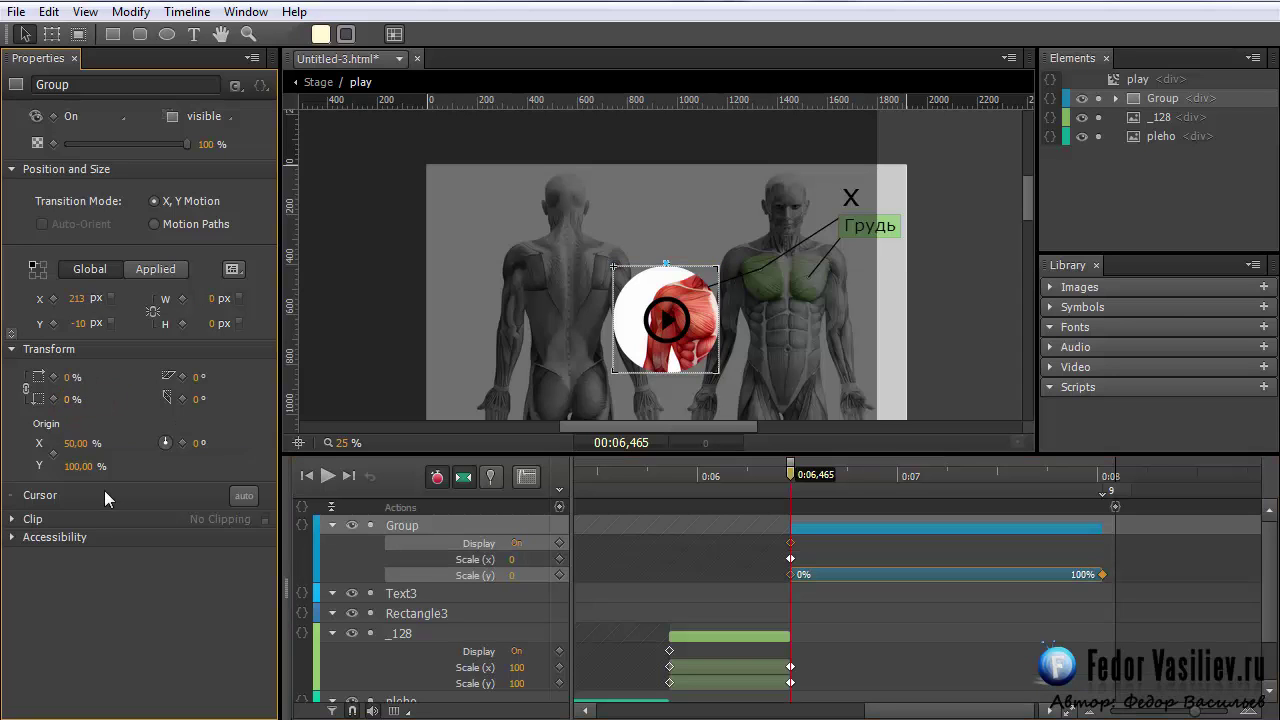
# Turn off auto-keyframe and auto-transition modes and delete the caption Group's Scale (x) keyframe at 6.465 s
pyautogui.click(464, 479)
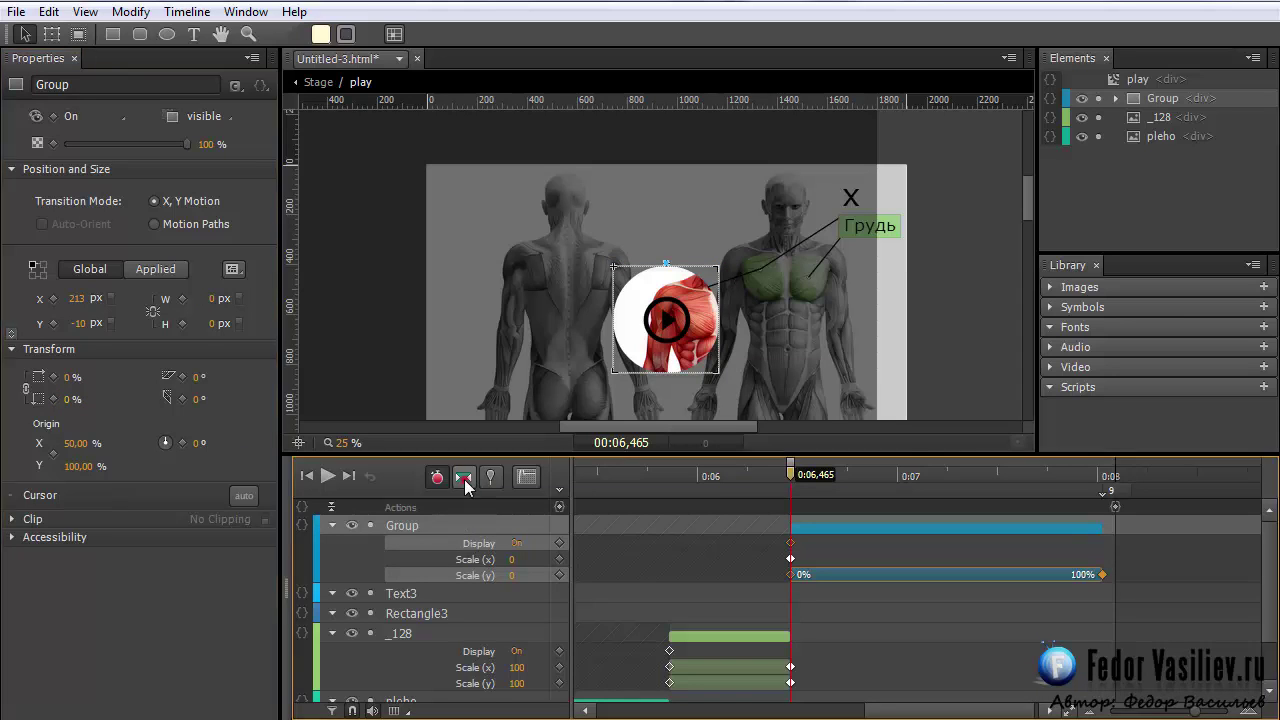
pyautogui.click(438, 479)
pyautogui.click(790, 562)
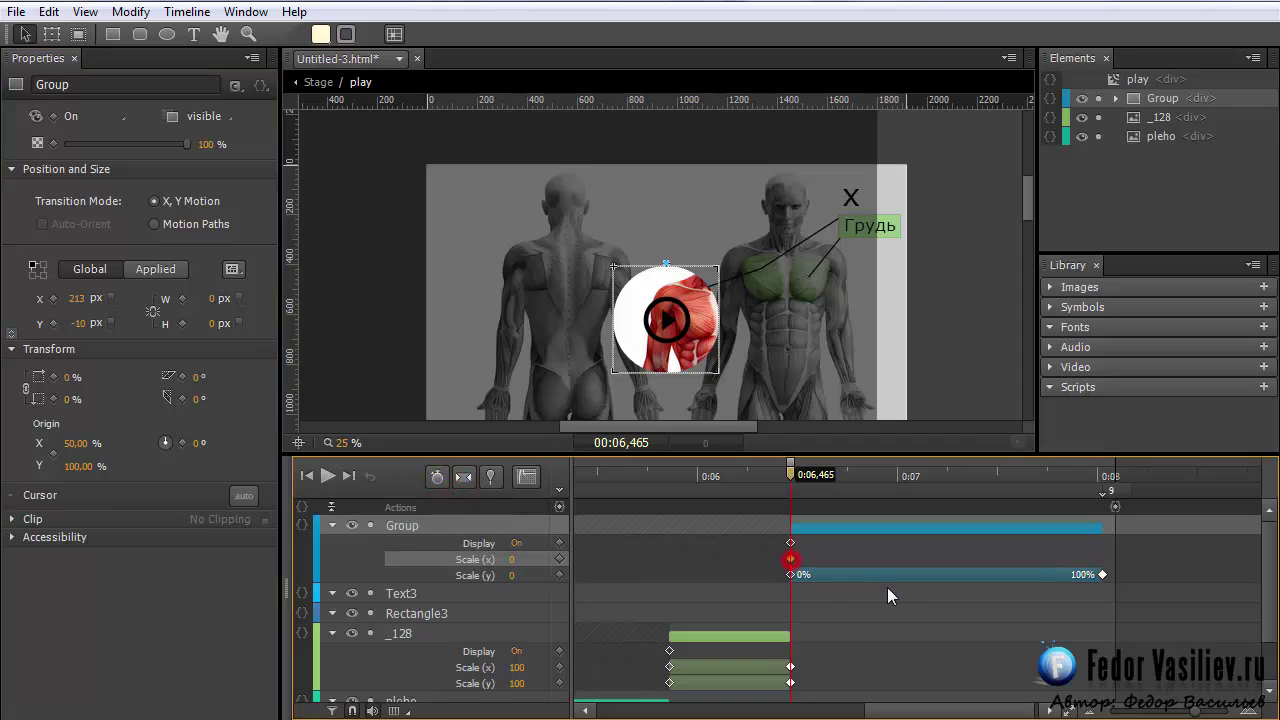
pyautogui.press('Delete')
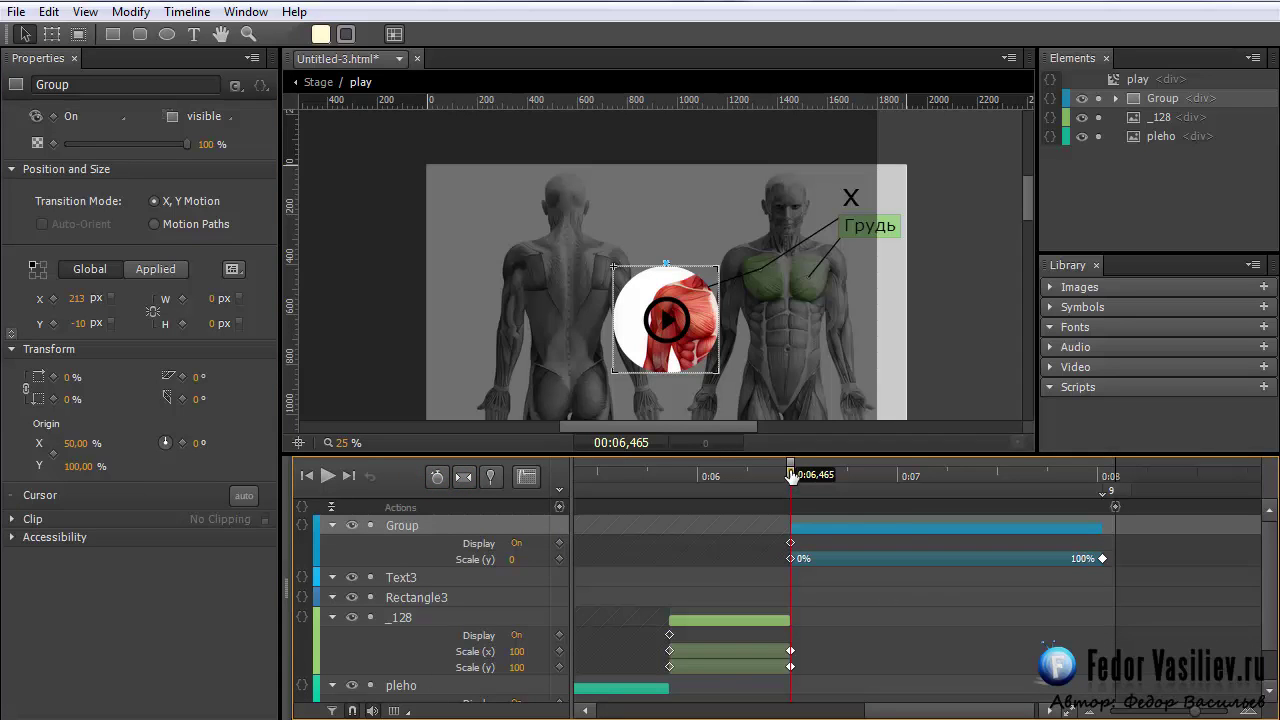
# Select the Group's Scale (y) animation and check its playback around 6.465 s
pyautogui.click(802, 561)
pyautogui.press('space')
pyautogui.moveTo(814, 521)
pyautogui.mouseDown()
pyautogui.moveTo(788, 521)
pyautogui.moveTo(1070, 518)
pyautogui.moveTo(795, 518)
pyautogui.mouseUp()
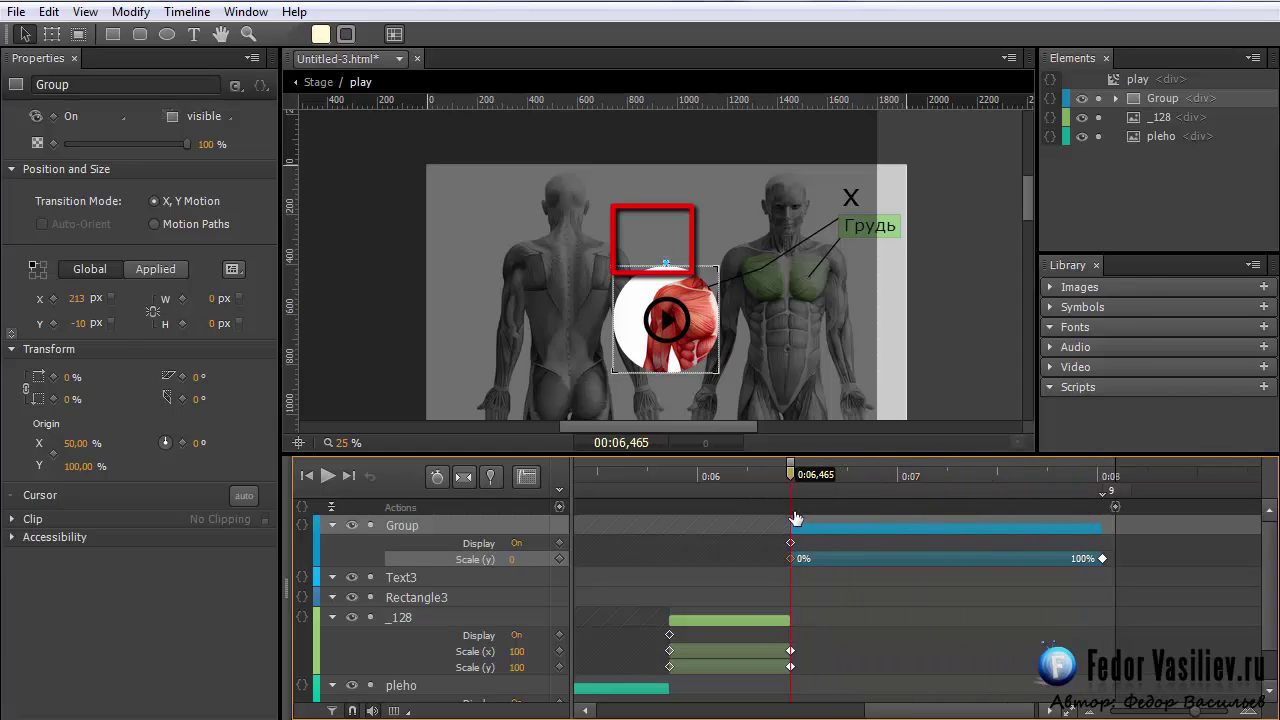
pyautogui.click(846, 527)
pyautogui.press('Delete')
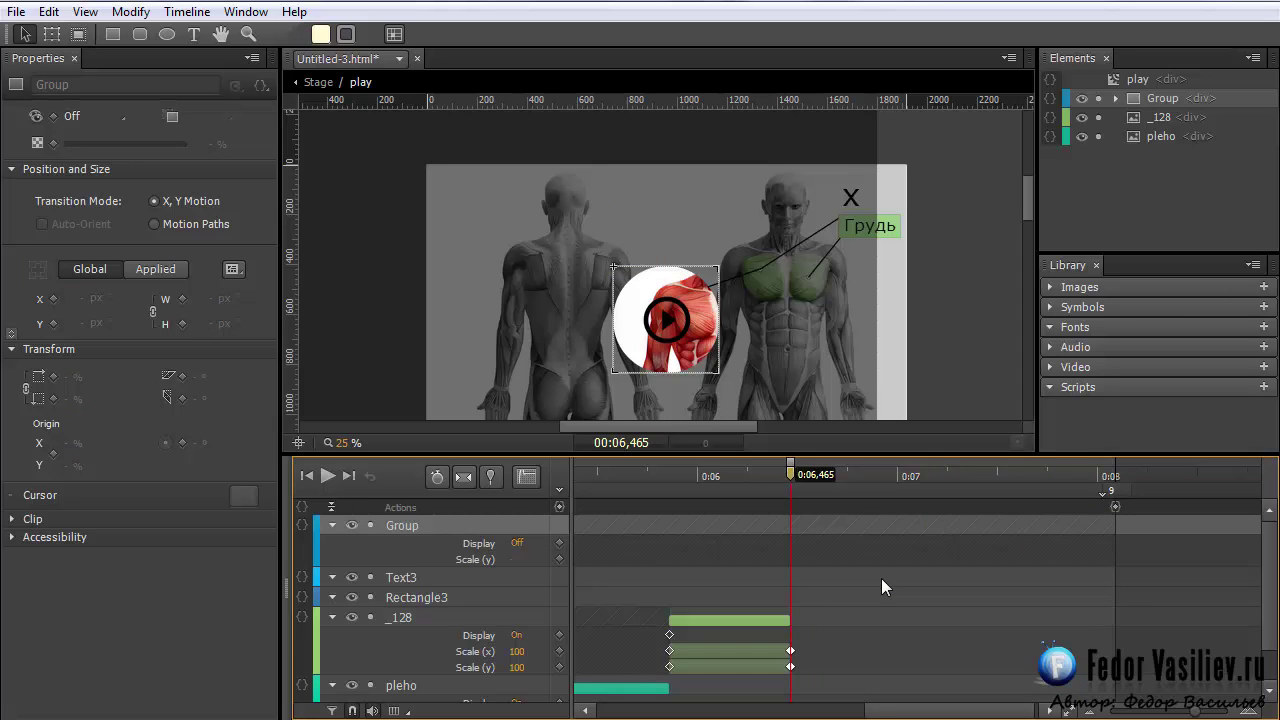
pyautogui.moveTo(918, 711); pyautogui.dragTo(763, 716)
pyautogui.moveTo(691, 475); pyautogui.dragTo(995, 476)
pyautogui.moveTo(765, 712); pyautogui.dragTo(868, 712)
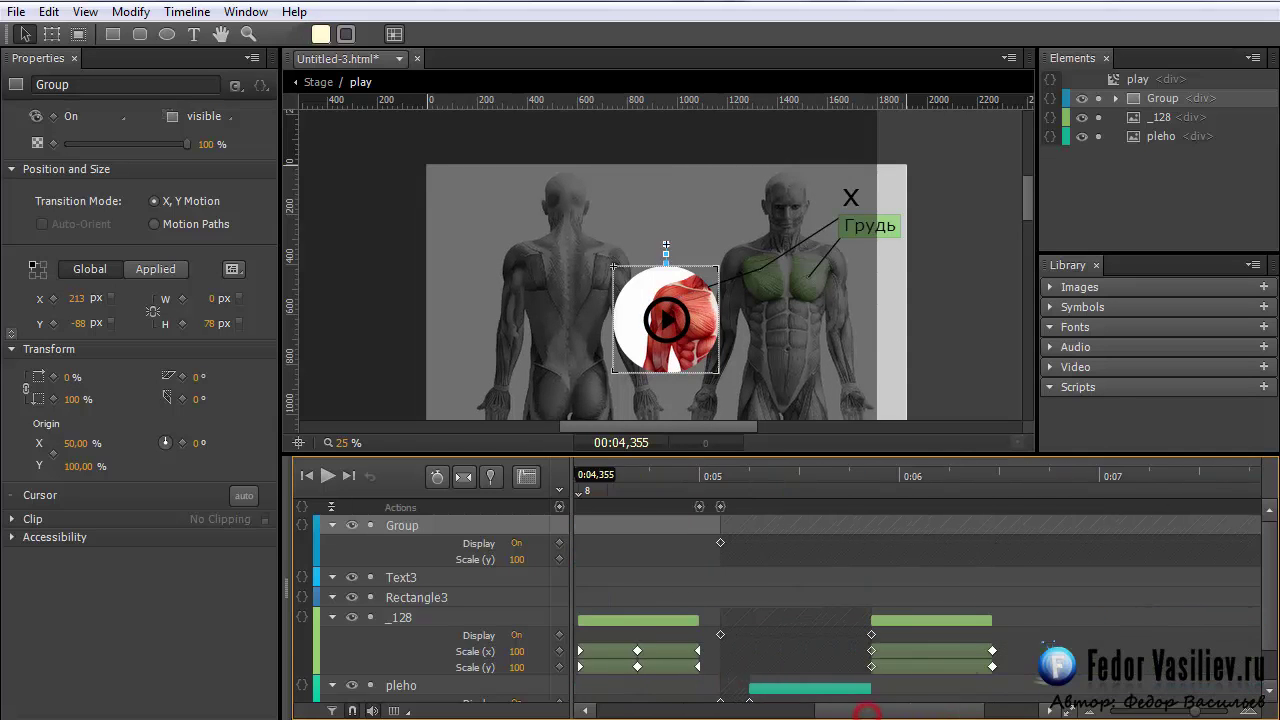
pyautogui.click(48, 11)
pyautogui.click(100, 33)
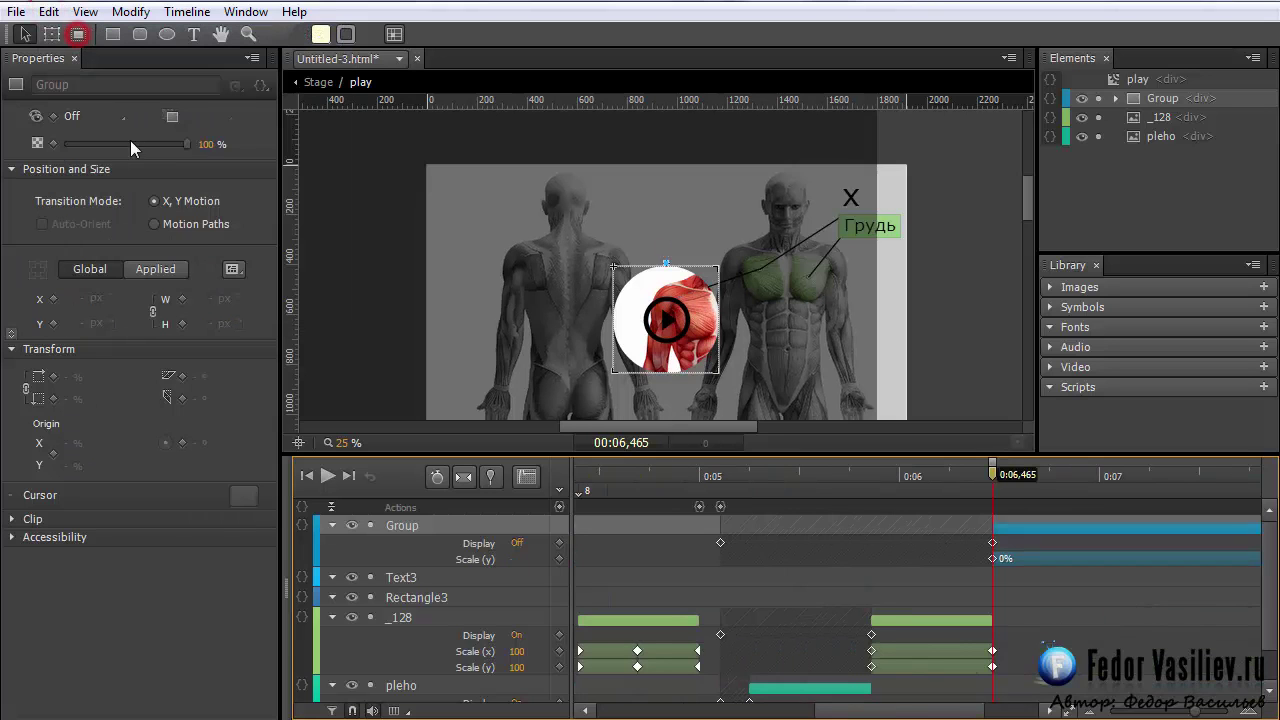
pyautogui.click(48, 11)
pyautogui.click(60, 33)
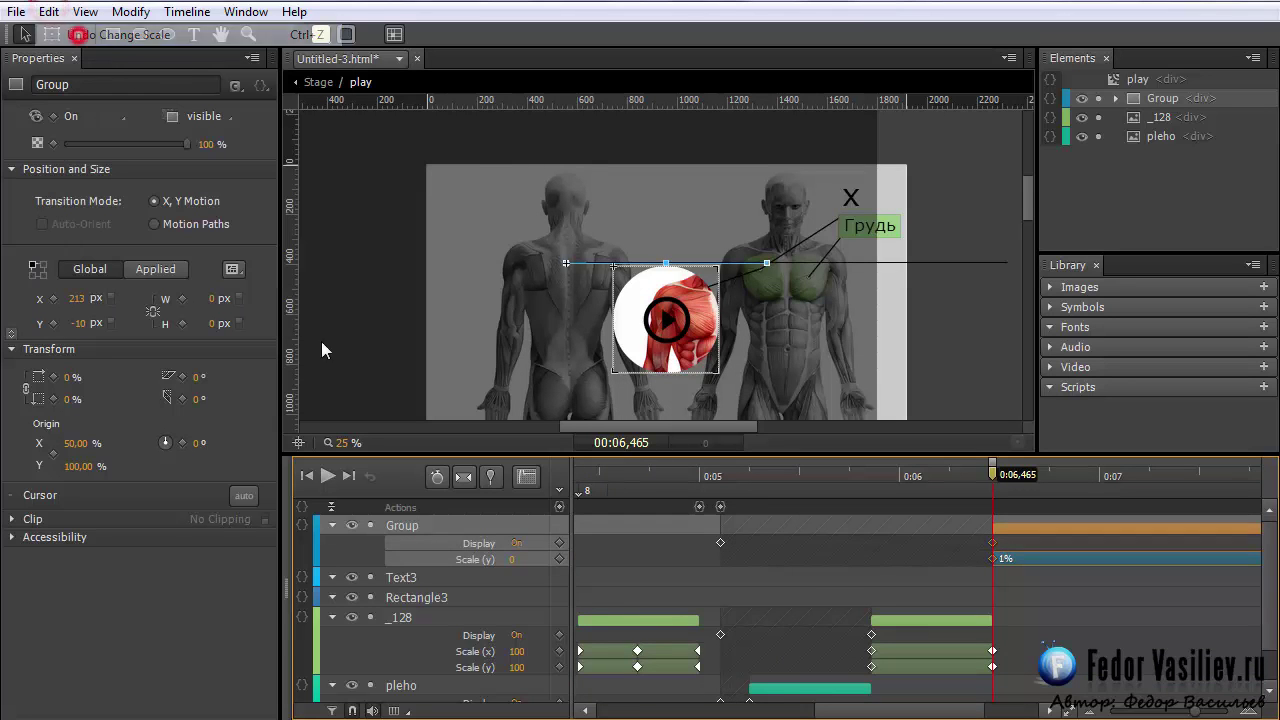
# Delete only the Group's vertical scale transition that starts at 6.465 s, keeping its display keyframe
pyautogui.moveTo(868, 712); pyautogui.dragTo(943, 716)
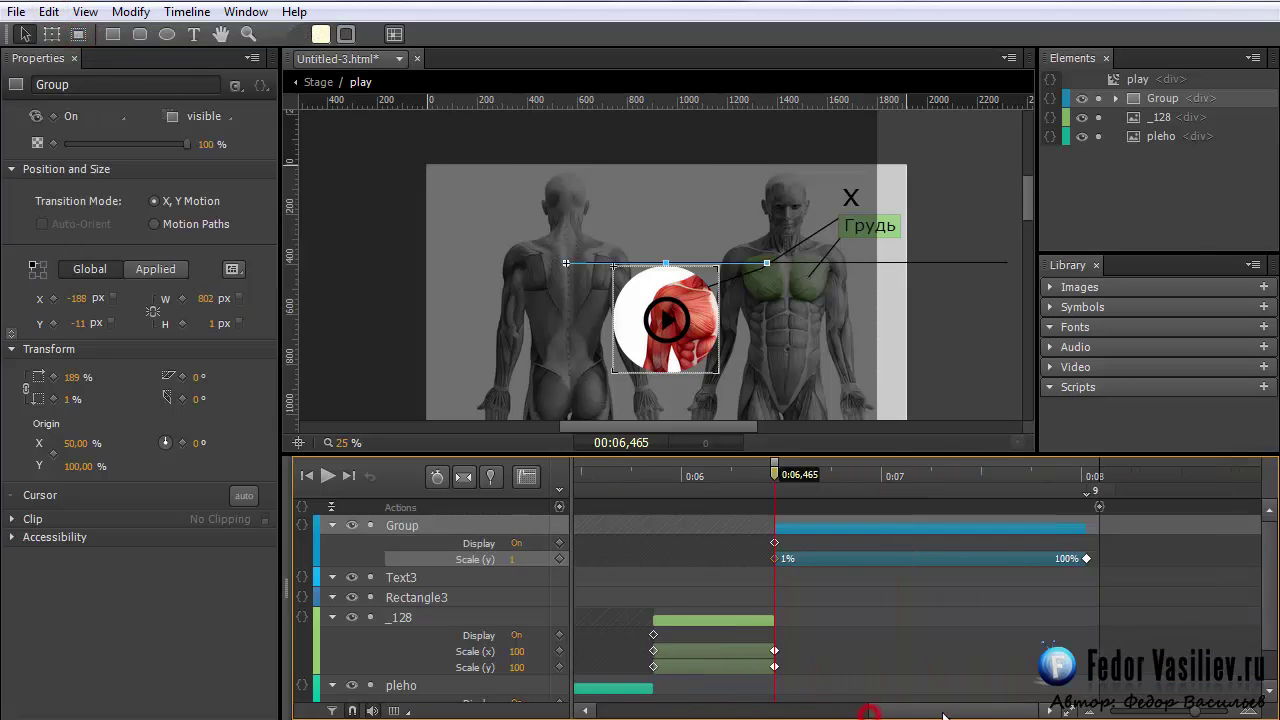
pyautogui.click(880, 558)
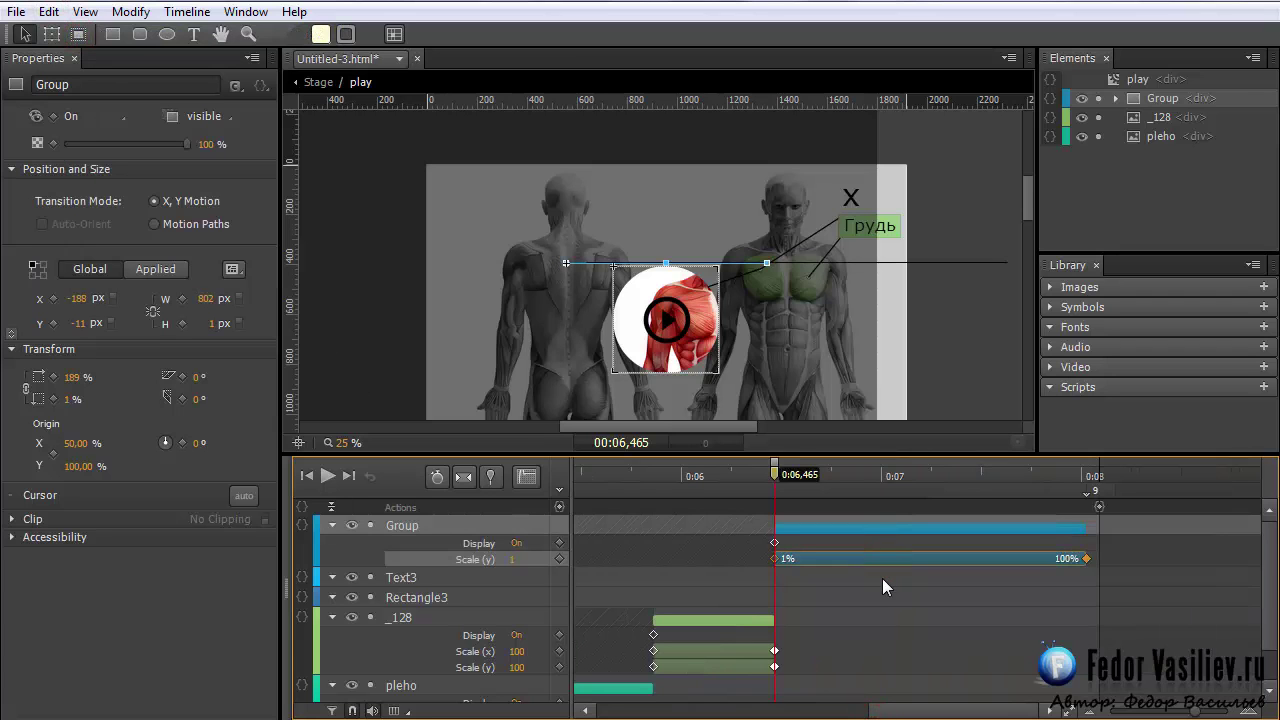
pyautogui.press('Delete')
pyautogui.moveTo(788, 474); pyautogui.dragTo(1069, 503)
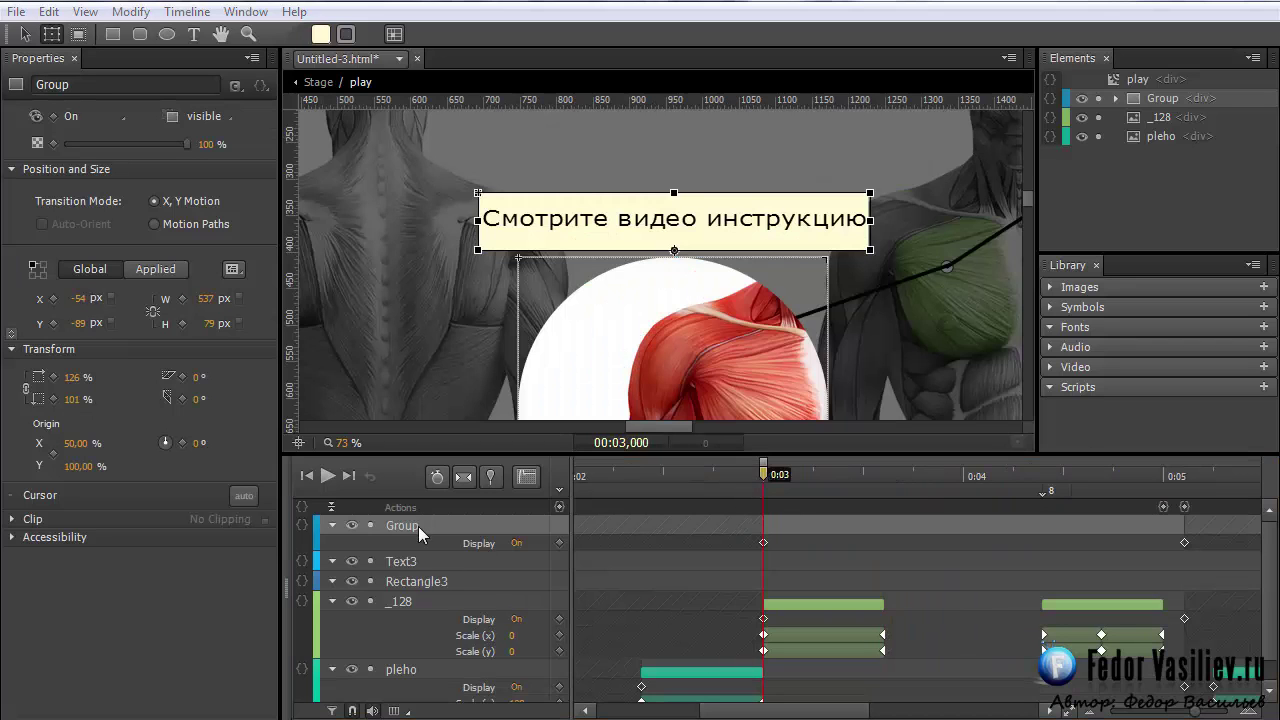
# Narrow the Group caption banner to 100% horizontal scale at 3 s so it matches the circle's width
pyautogui.click(415, 526)
pyautogui.moveTo(760, 712); pyautogui.dragTo(640, 700)
pyautogui.click(408, 525)
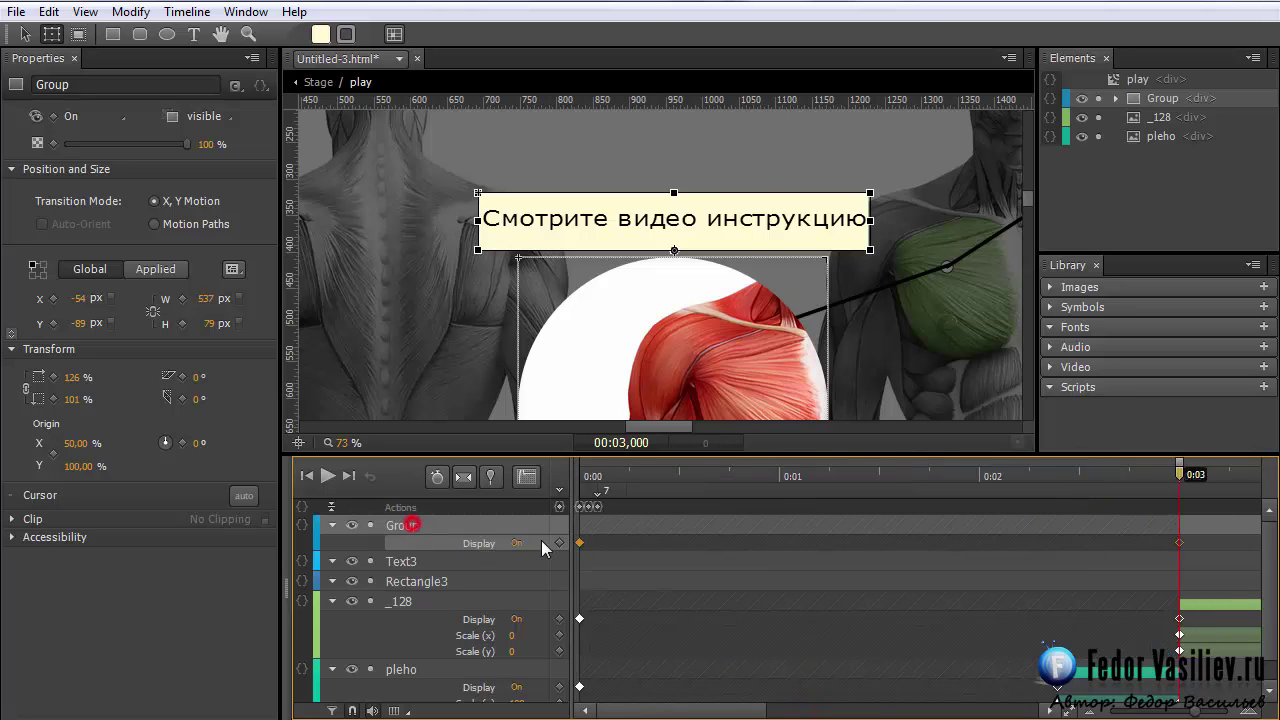
pyautogui.moveTo(597, 476); pyautogui.dragTo(1180, 562)
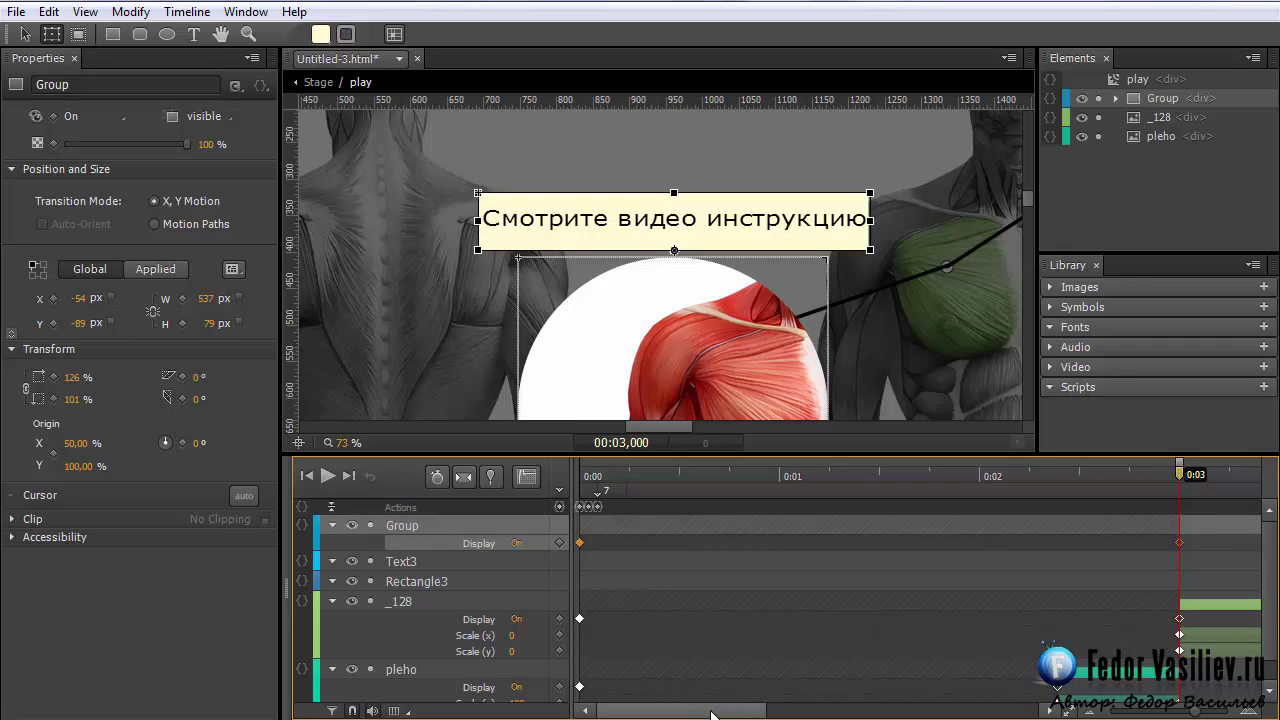
pyautogui.moveTo(647, 710); pyautogui.dragTo(713, 710)
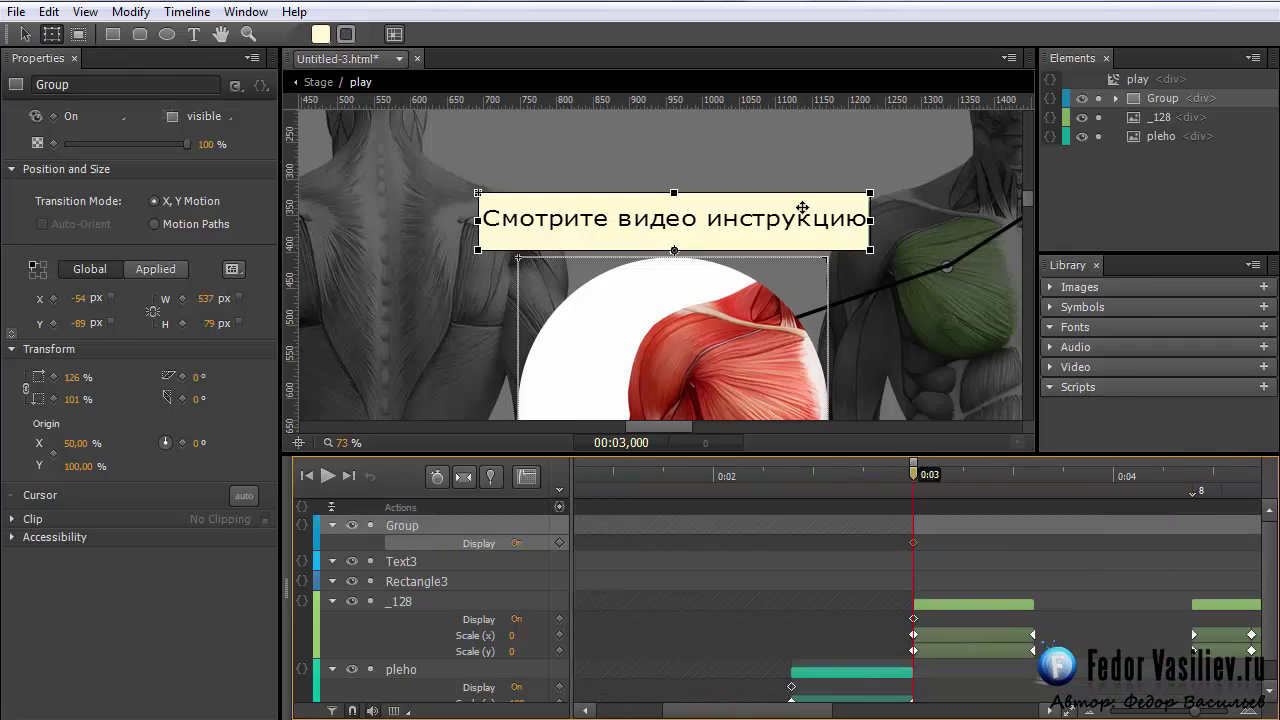
pyautogui.moveTo(868, 221); pyautogui.dragTo(829, 222)
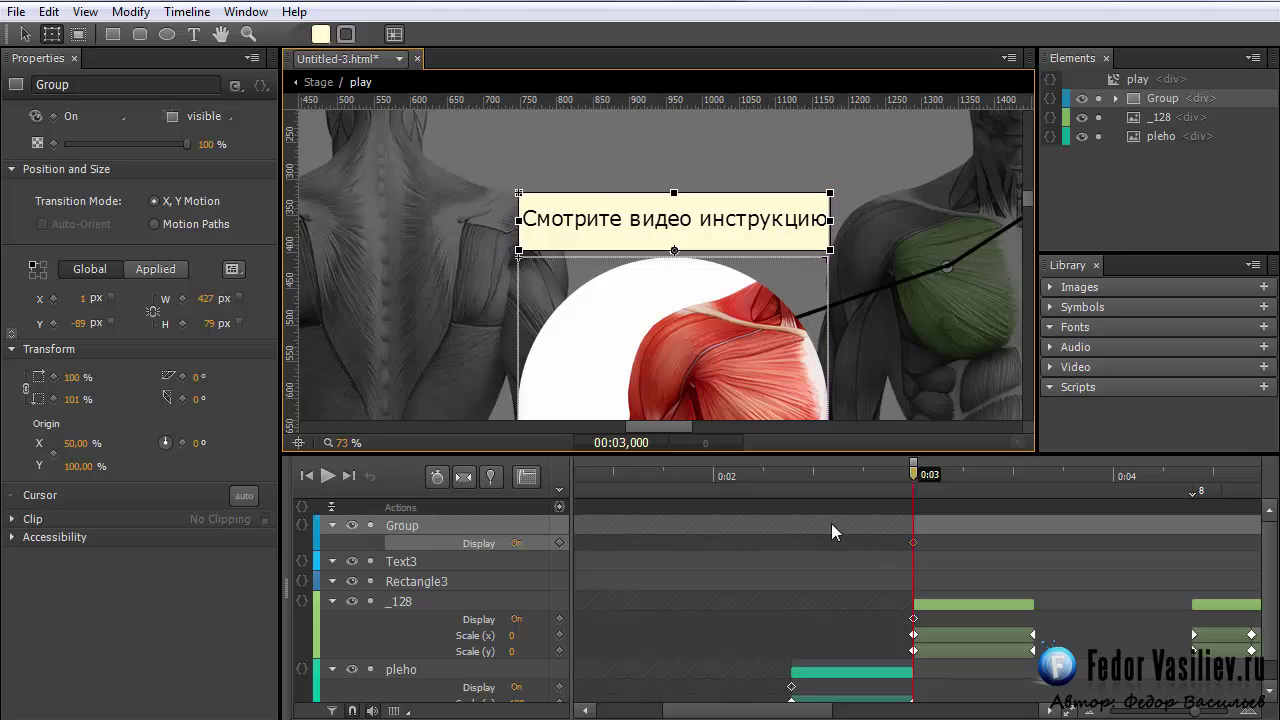
# Turn on the timeline pin at the 3 s playhead and place it 1.25 s ahead
pyautogui.moveTo(791, 710); pyautogui.dragTo(810, 690)
pyautogui.click(773, 510)
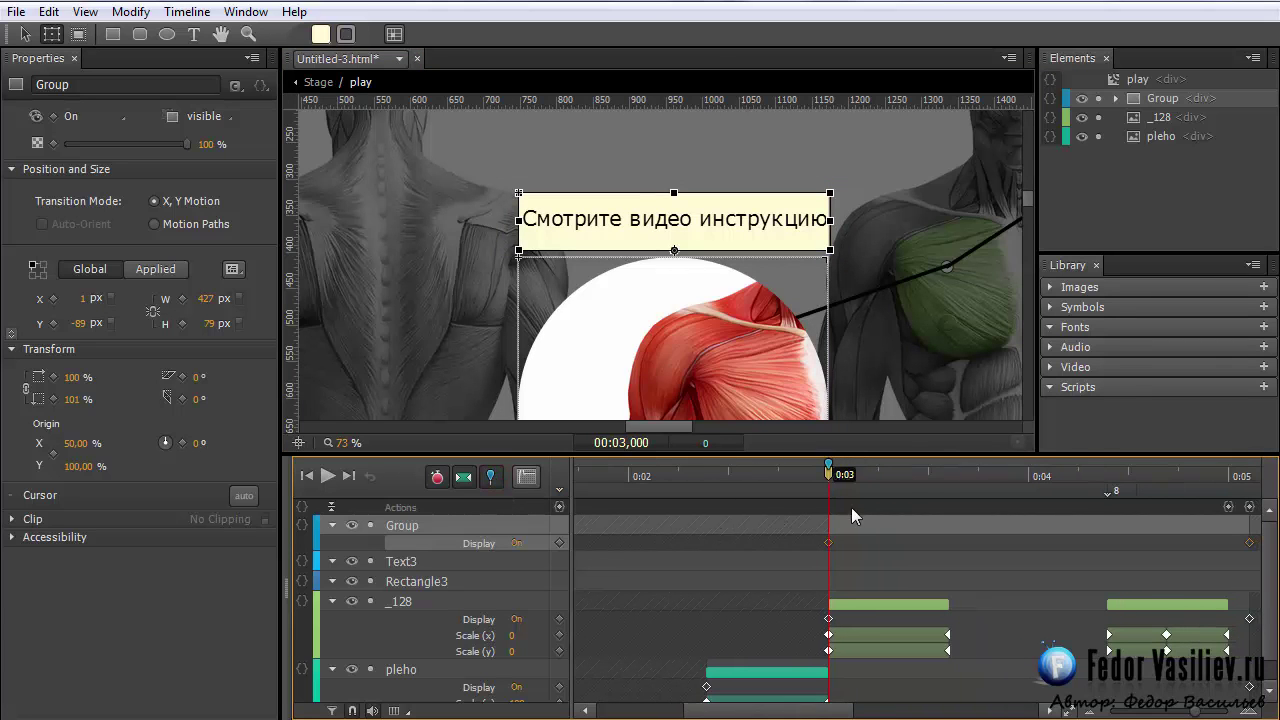
pyautogui.moveTo(828, 468); pyautogui.dragTo(1073, 524)
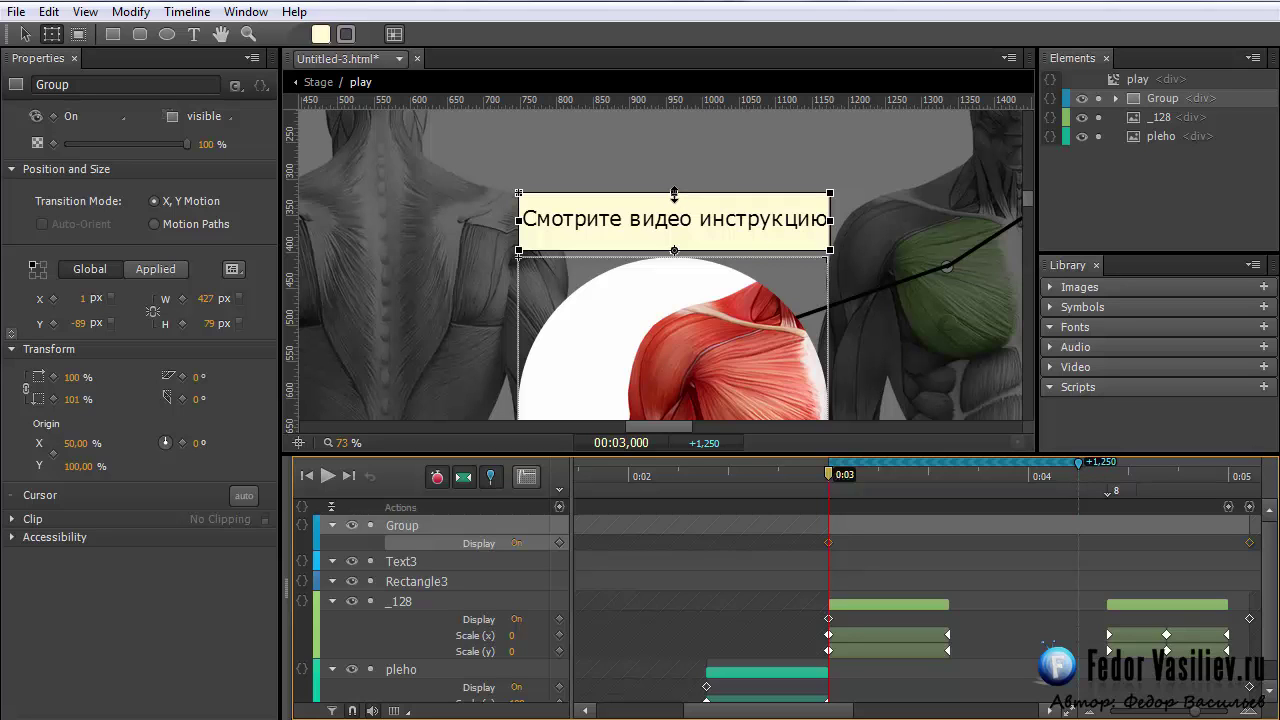
# Set the Group's horizontal and vertical scale to 0% at 3 s to animate it up to the pin, and turn the pin off
pyautogui.moveTo(674, 190); pyautogui.dragTo(673, 207)
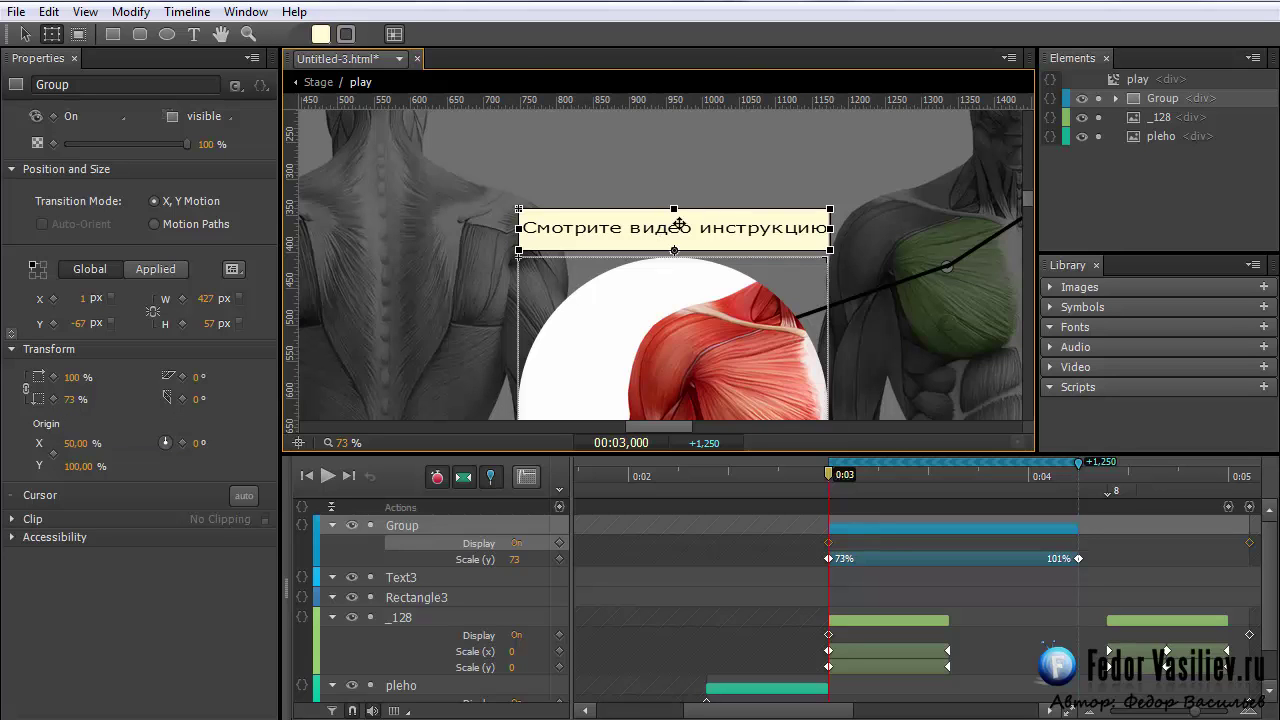
pyautogui.click(74, 399)
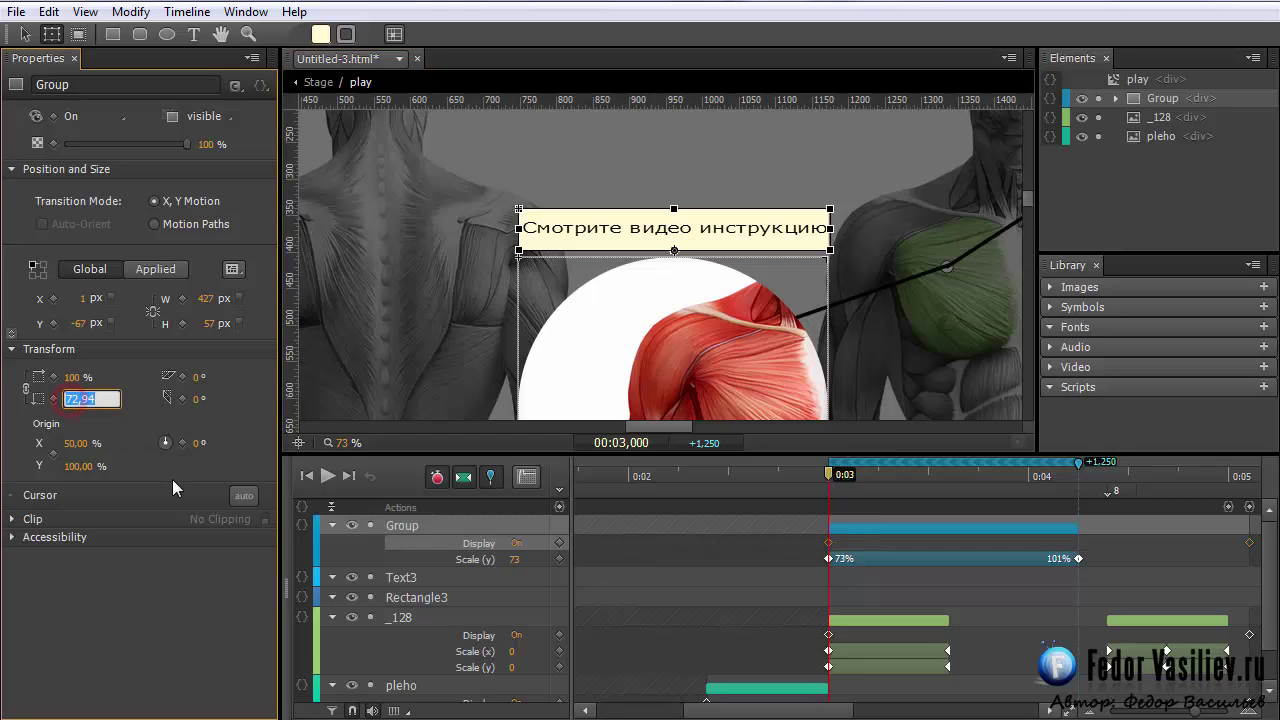
pyautogui.write('0')
pyautogui.press('Return')
pyautogui.moveTo(822, 483); pyautogui.dragTo(1055, 536)
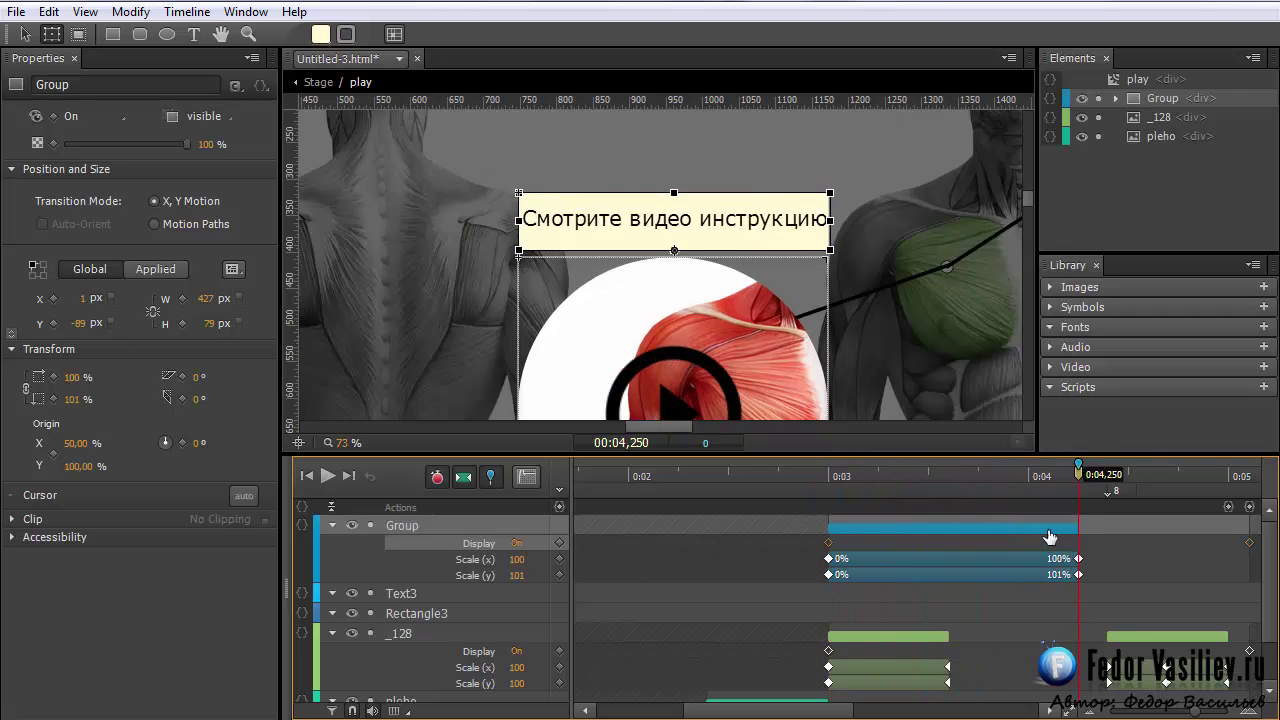
pyautogui.click(828, 478)
pyautogui.click(492, 477)
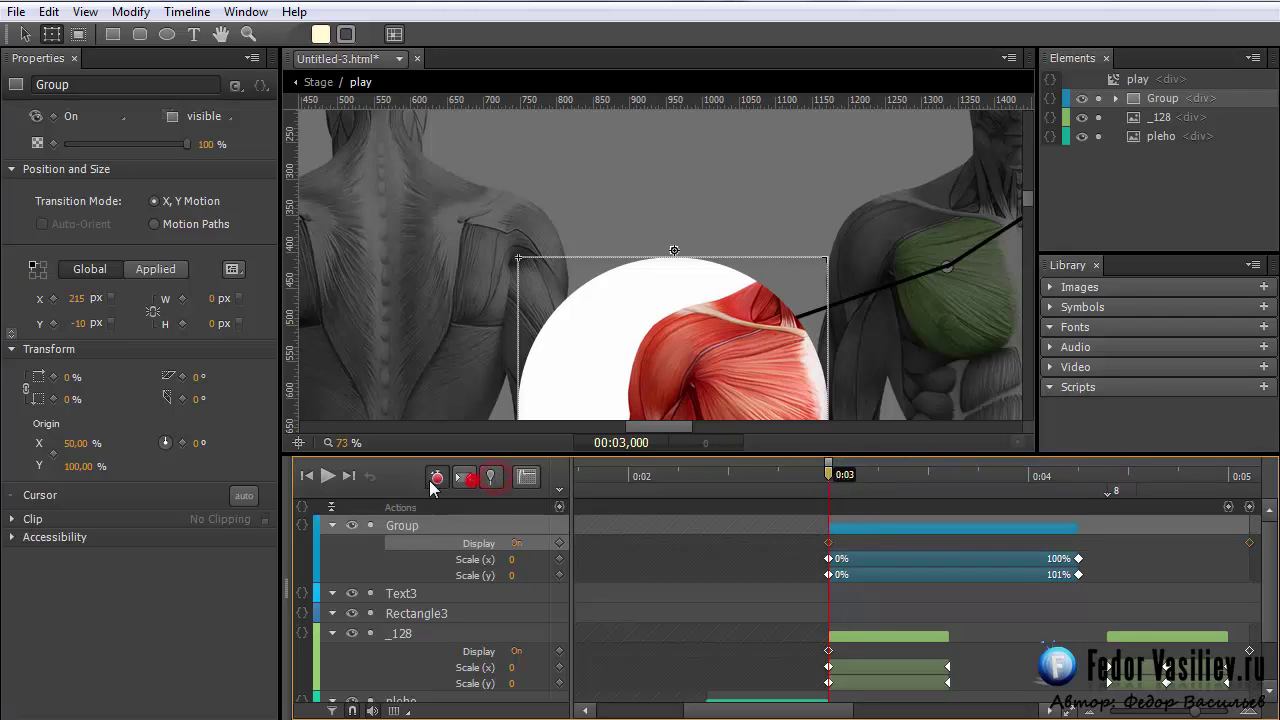
# Copy the Group's scale-in animation from 3 s and paste it onto the same layer at 6.465 s
pyautogui.click(849, 528)
pyautogui.rightClick(850, 528)
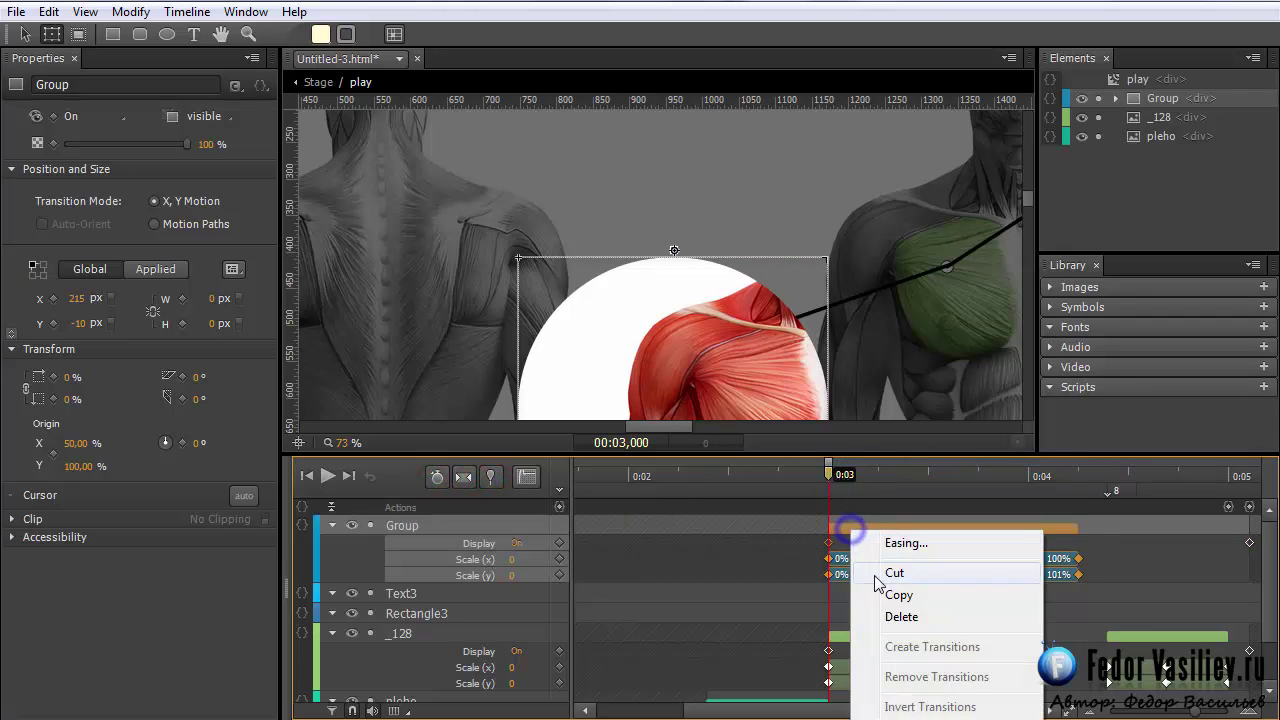
pyautogui.click(902, 590)
pyautogui.moveTo(800, 716); pyautogui.dragTo(950, 716)
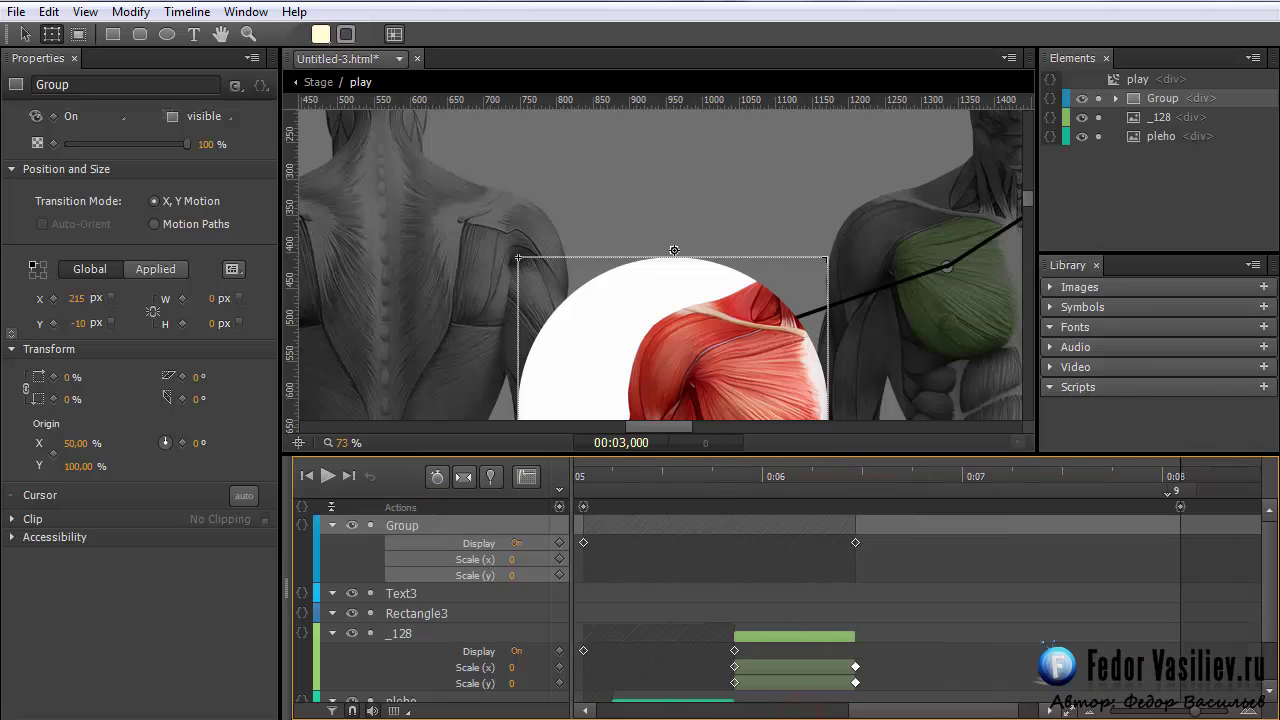
pyautogui.click(856, 476)
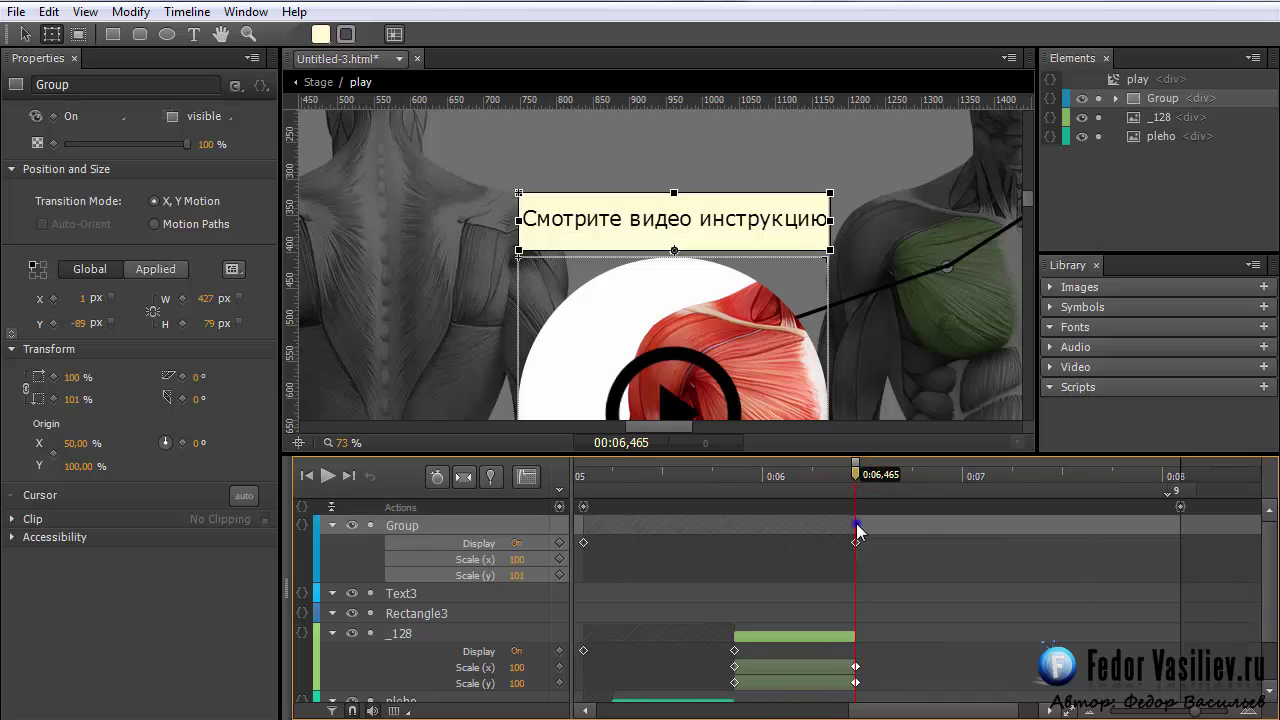
pyautogui.rightClick(856, 525)
pyautogui.click(905, 582)
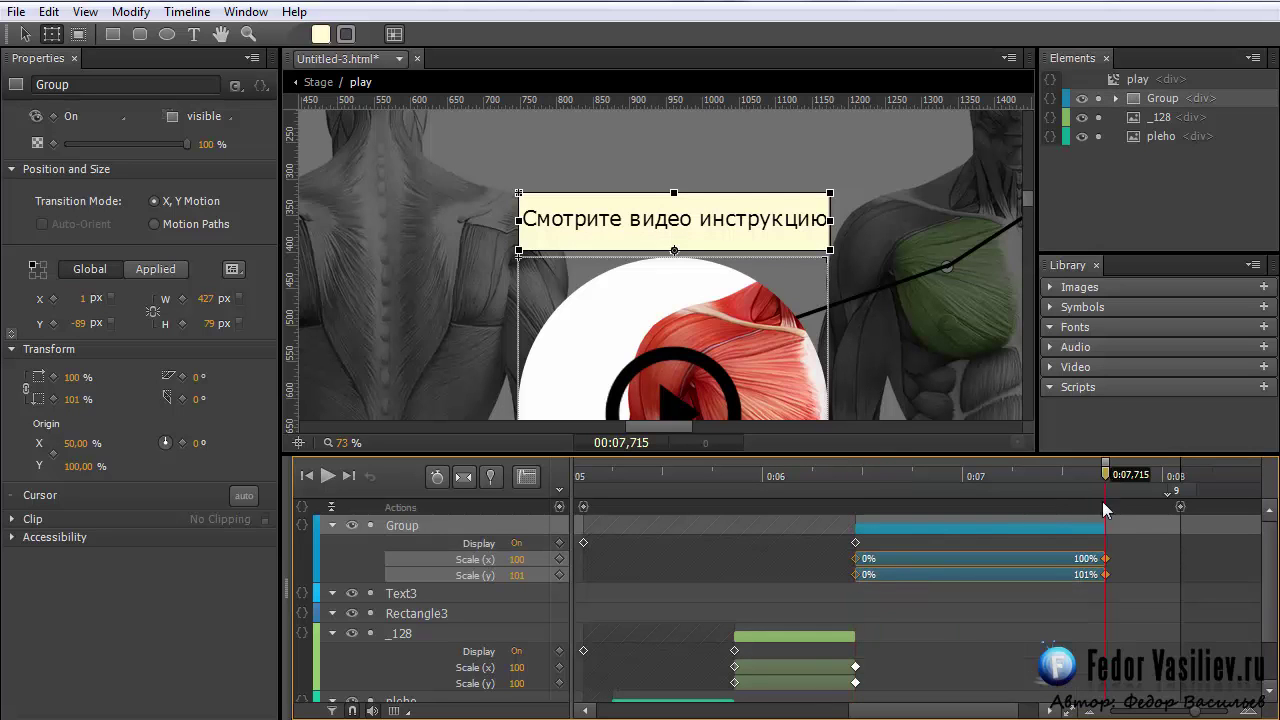
# Move the last trigger and label 9 back to the end of the Group's second scale animation, about 7.7 s
pyautogui.click(1176, 516)
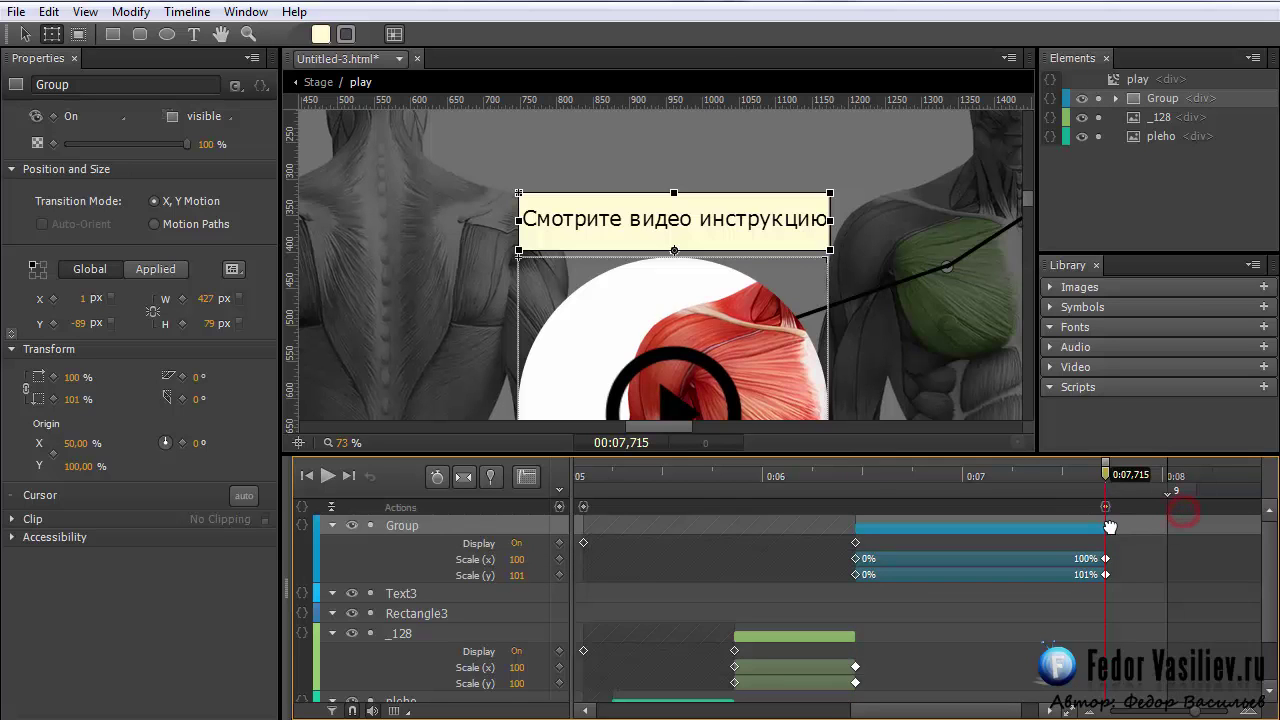
pyautogui.moveTo(1176, 491)
pyautogui.mouseDown()
pyautogui.moveTo(1114, 498)
pyautogui.moveTo(1058, 480)
pyautogui.moveTo(834, 517)
pyautogui.moveTo(581, 529)
pyautogui.mouseUp()
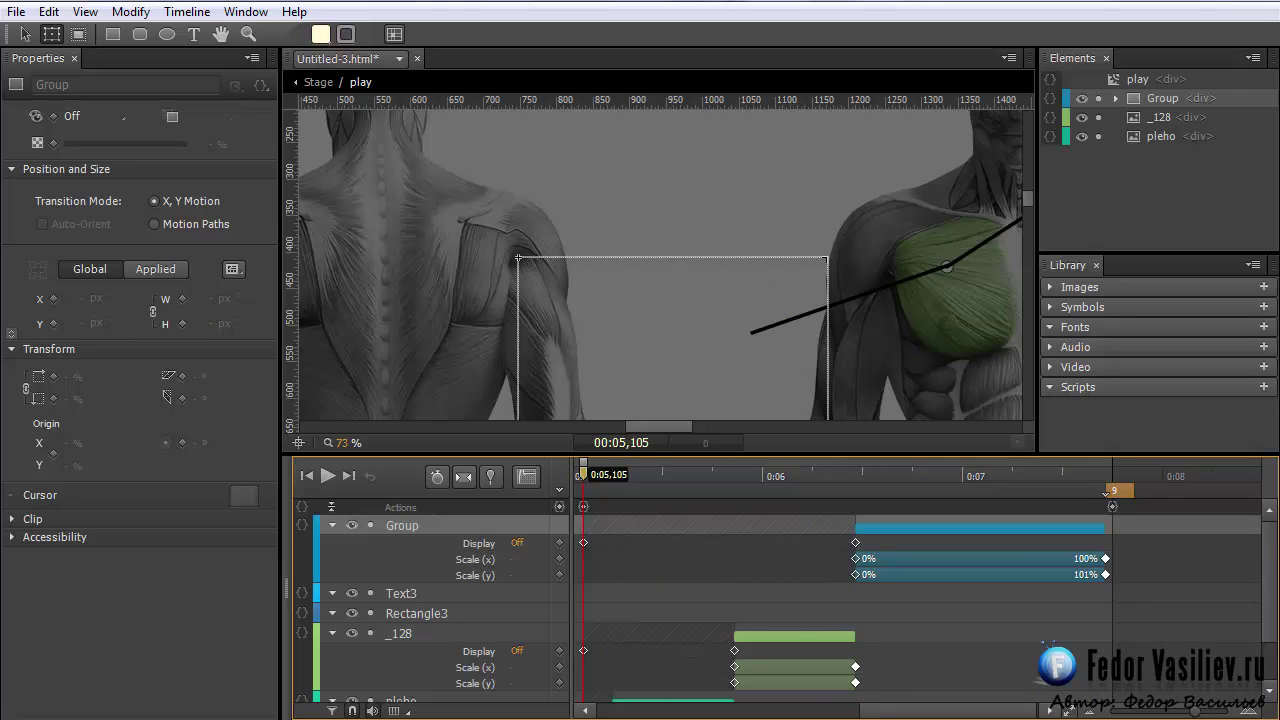
# Preview the composition in the browser and test the Грудь button
pyautogui.hotkey('ctrl', 'Return')
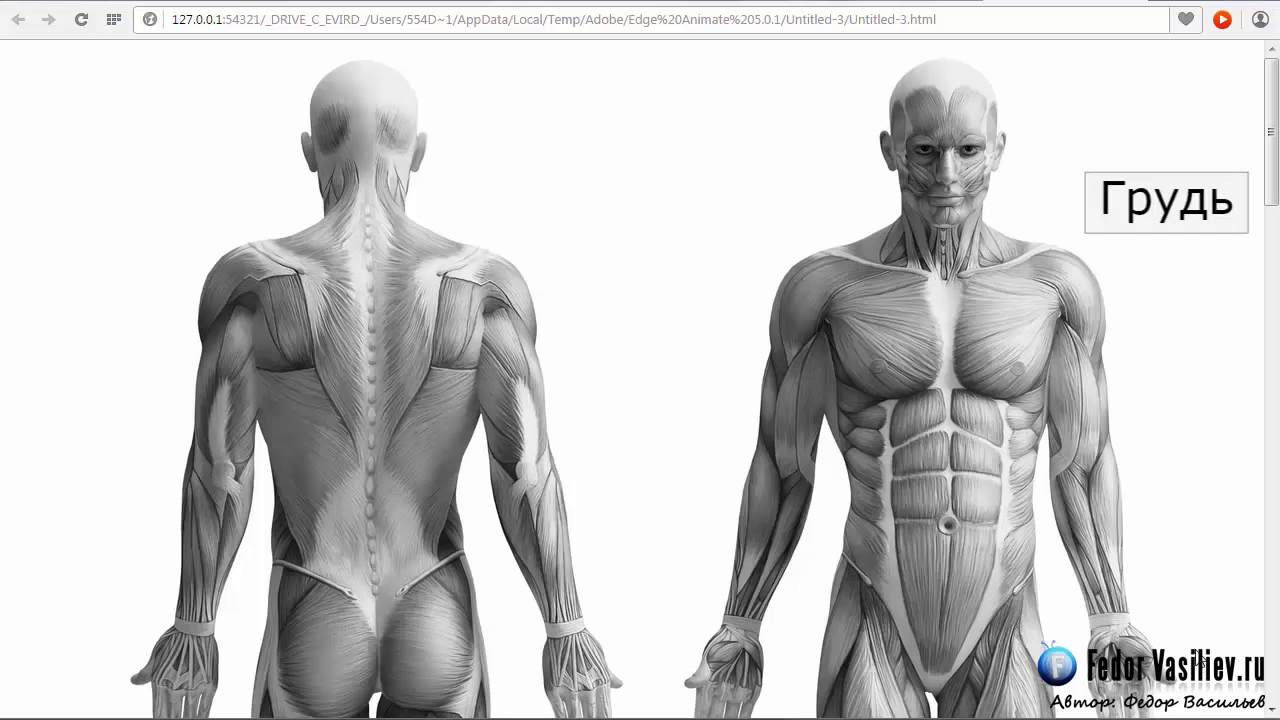
pyautogui.click(1137, 199)
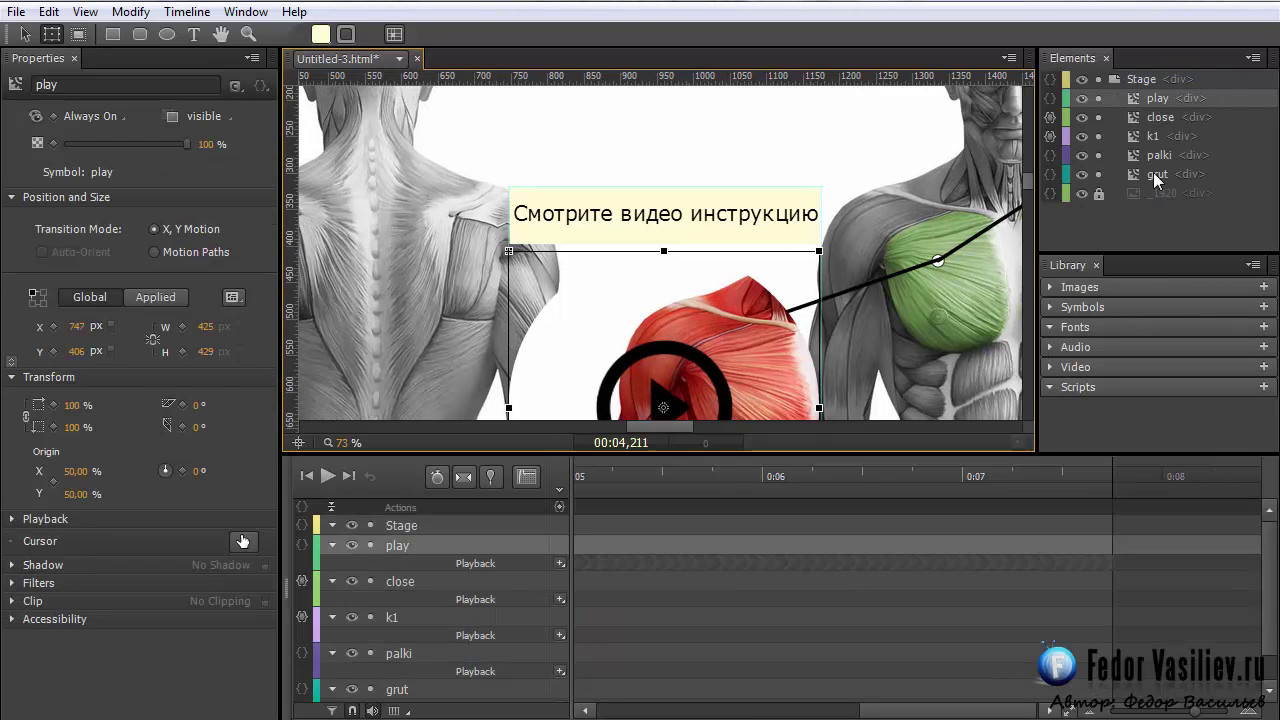
# Open the palki symbol for editing and place the playhead at the end of its animation, 2.390 s
pyautogui.click(1152, 156)
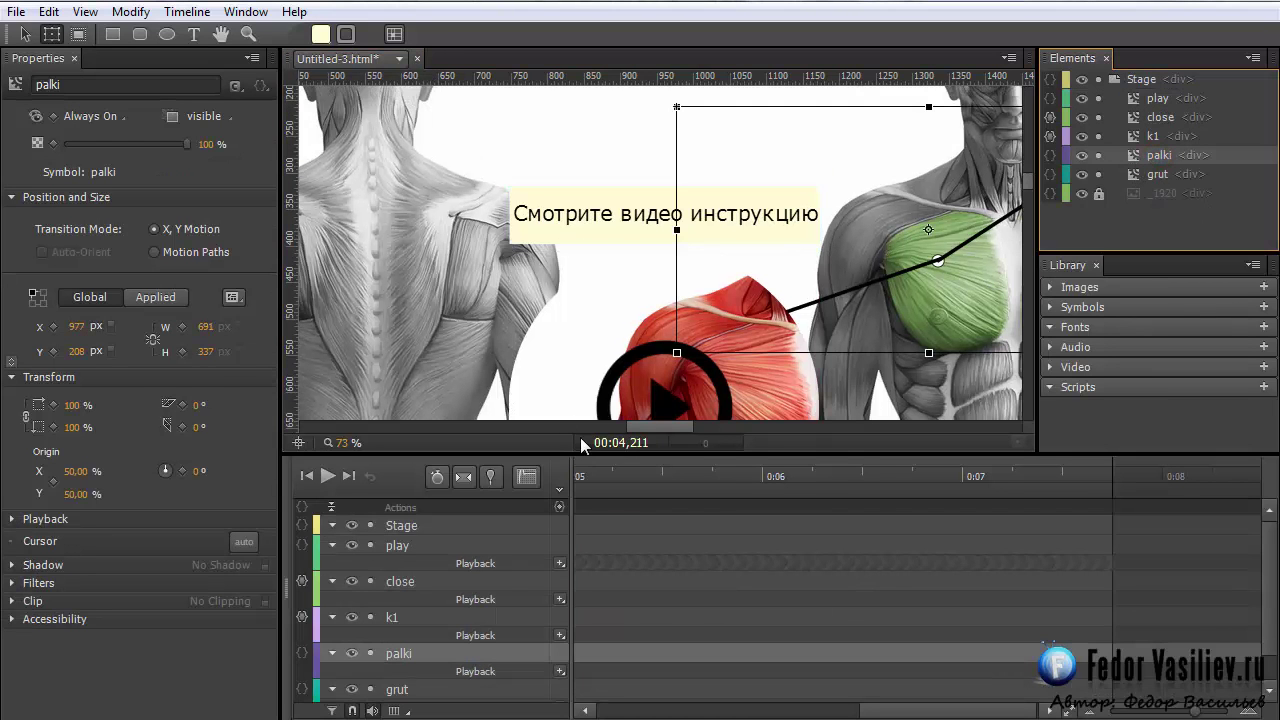
pyautogui.moveTo(645, 427); pyautogui.dragTo(674, 432)
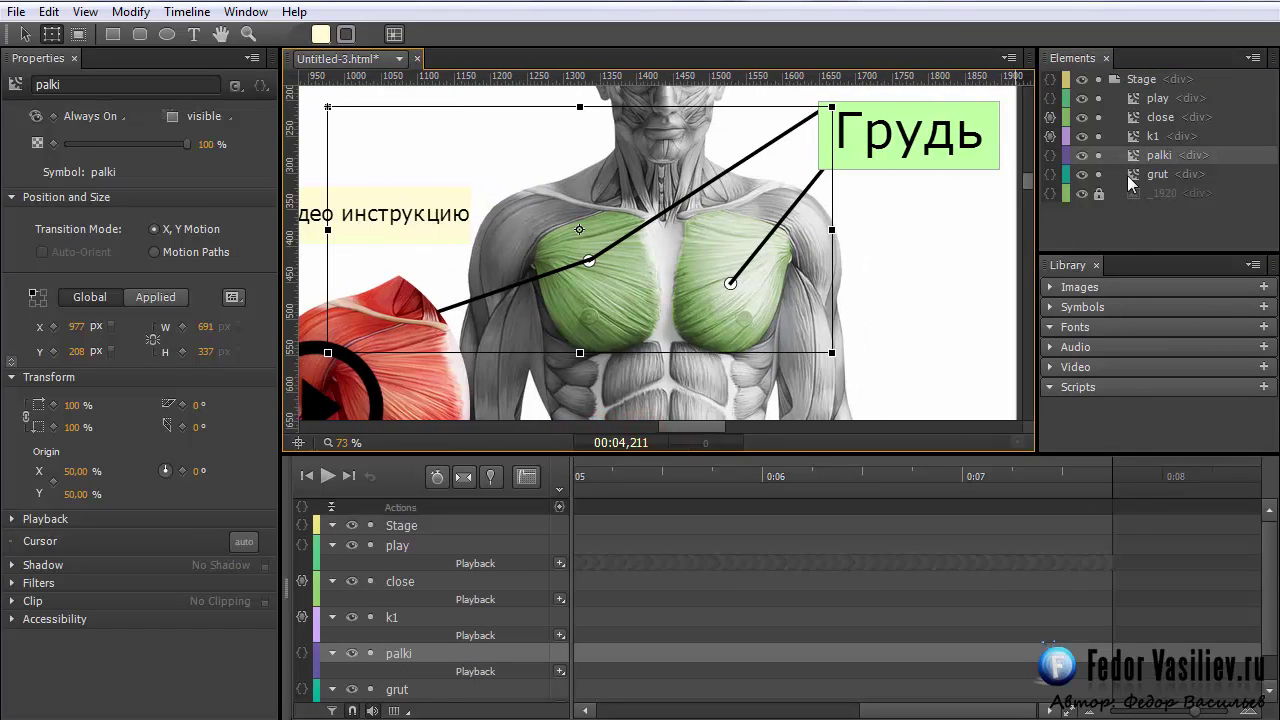
pyautogui.doubleClick(1137, 160)
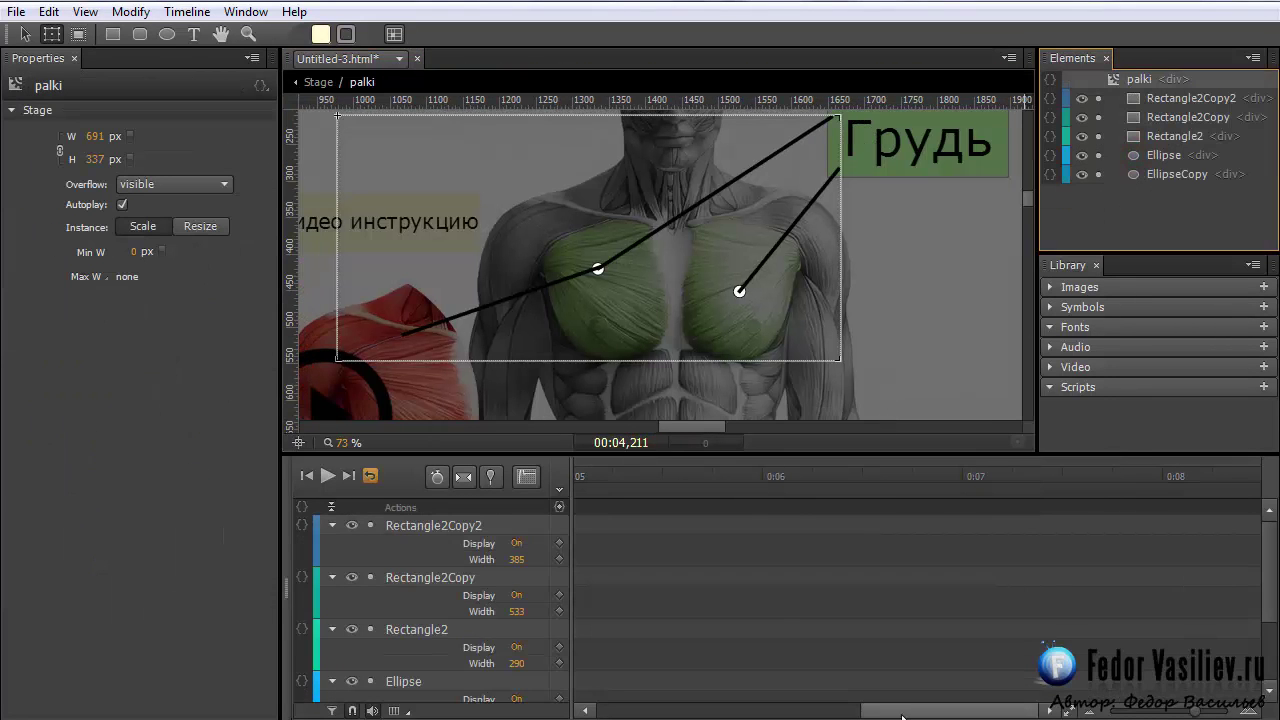
pyautogui.moveTo(813, 716); pyautogui.dragTo(615, 711)
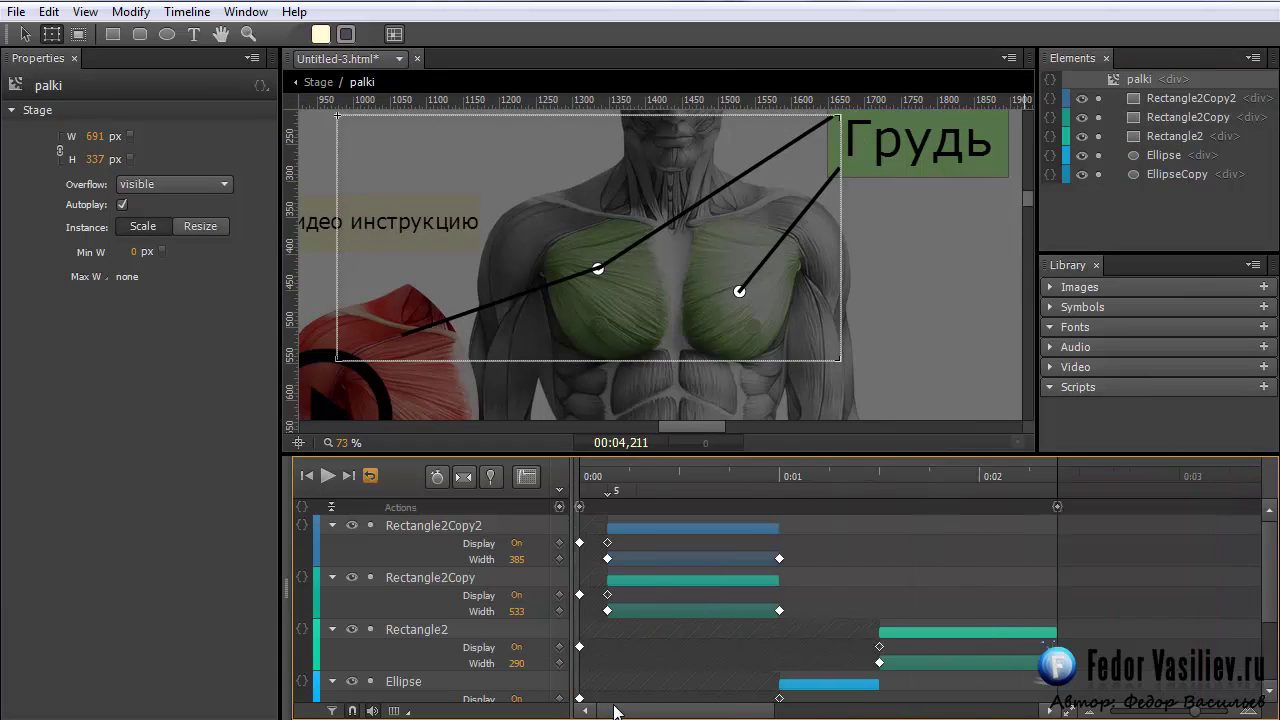
pyautogui.moveTo(918, 482); pyautogui.dragTo(1057, 498)
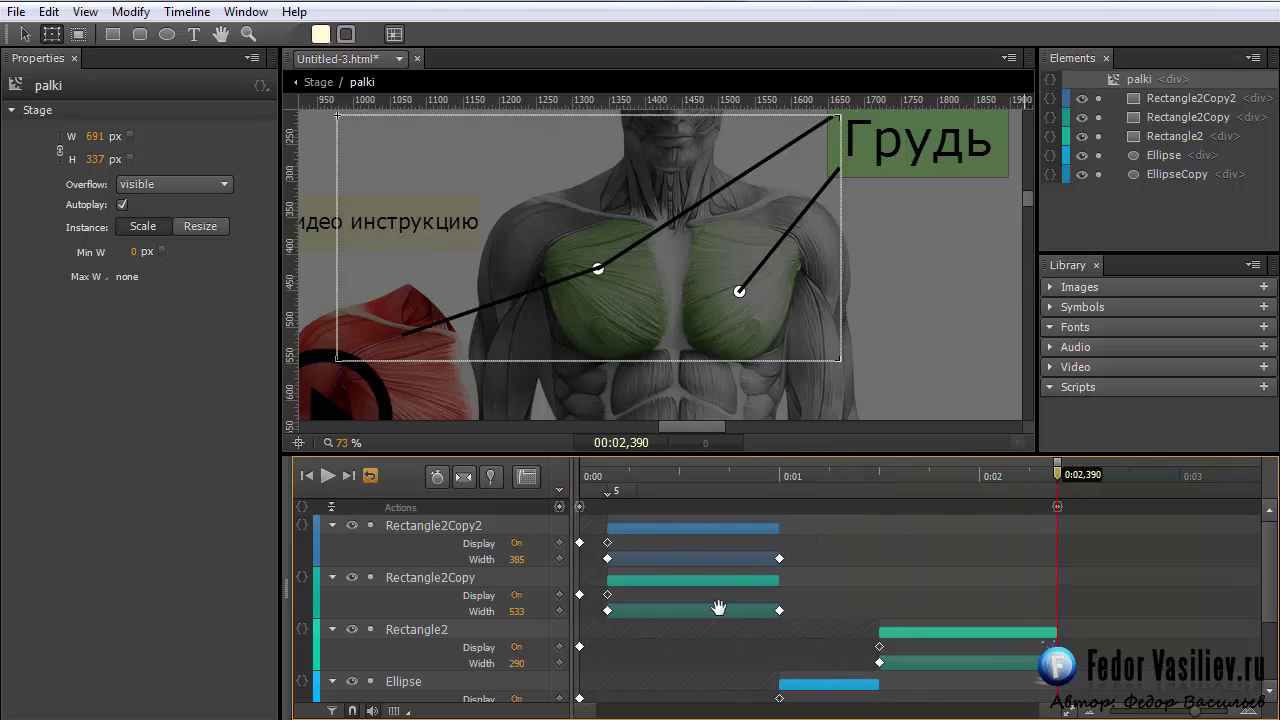
# Copy the width animations of Rectangle2Copy2 and Rectangle2Copy and paste them onto the same layers at 2.600 s
pyautogui.click(457, 525)
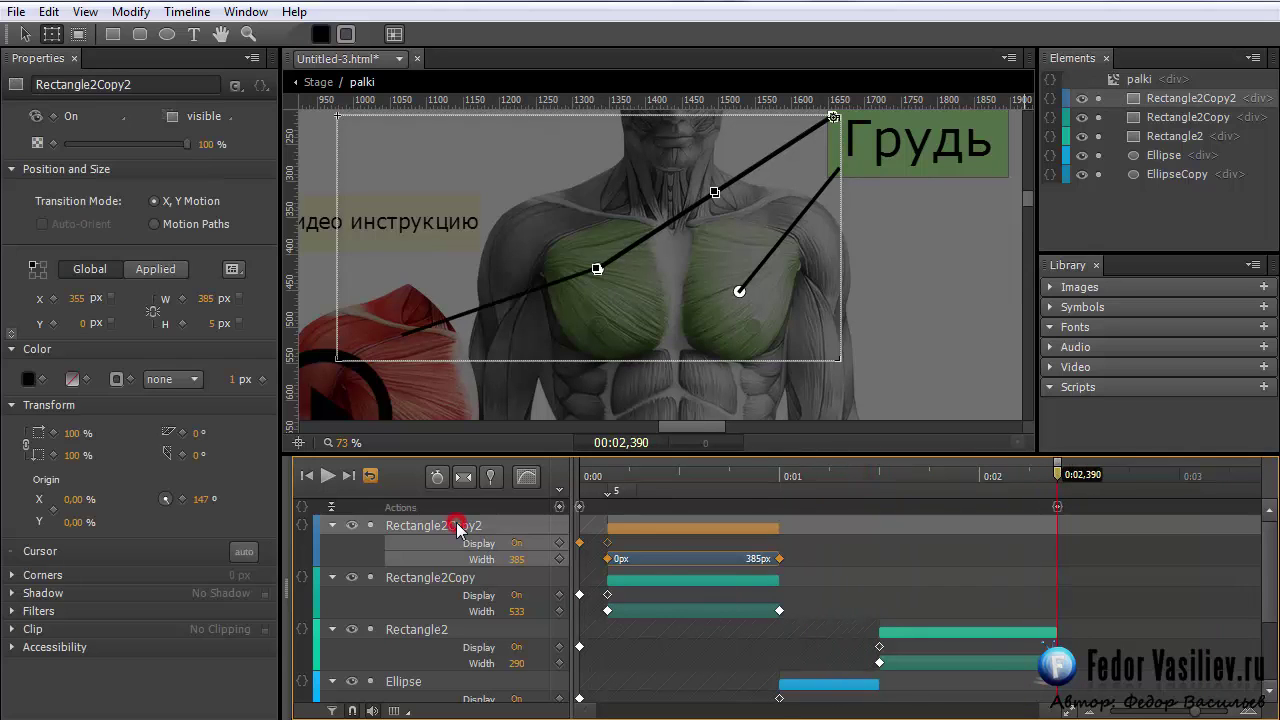
pyautogui.keyDown('shift'); pyautogui.click(452, 578); pyautogui.keyUp('shift')
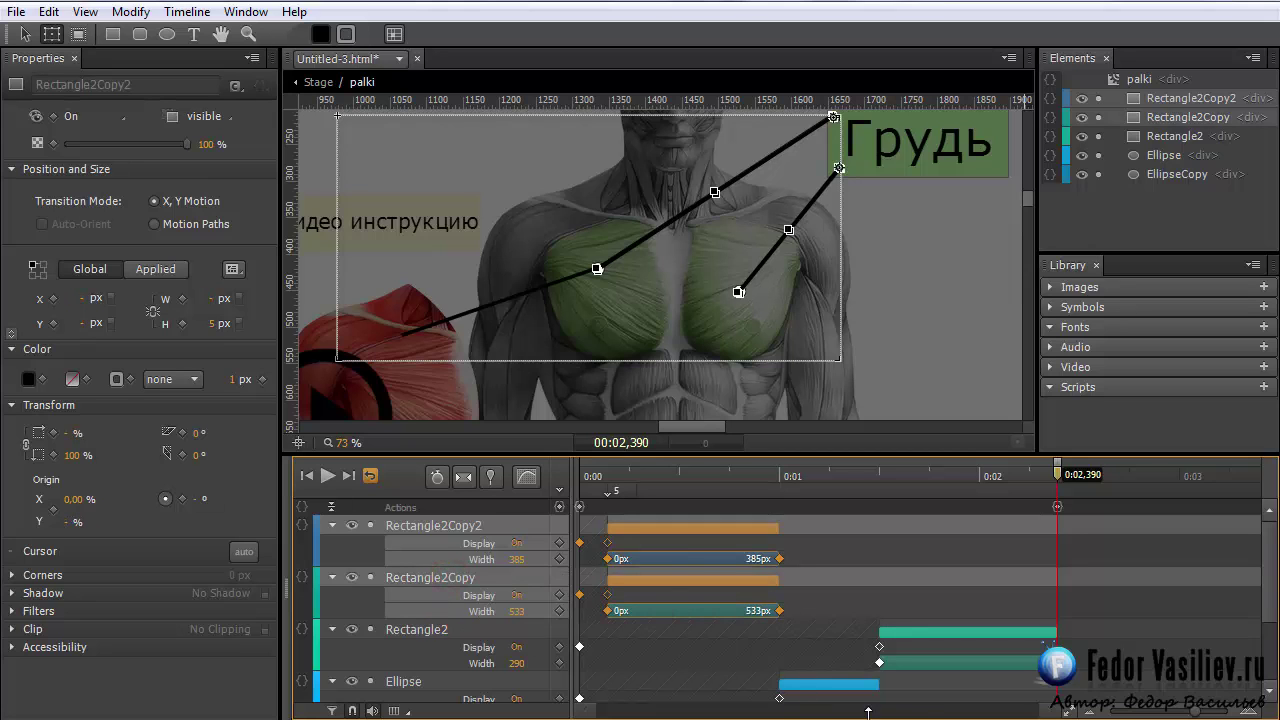
pyautogui.rightClick(679, 529)
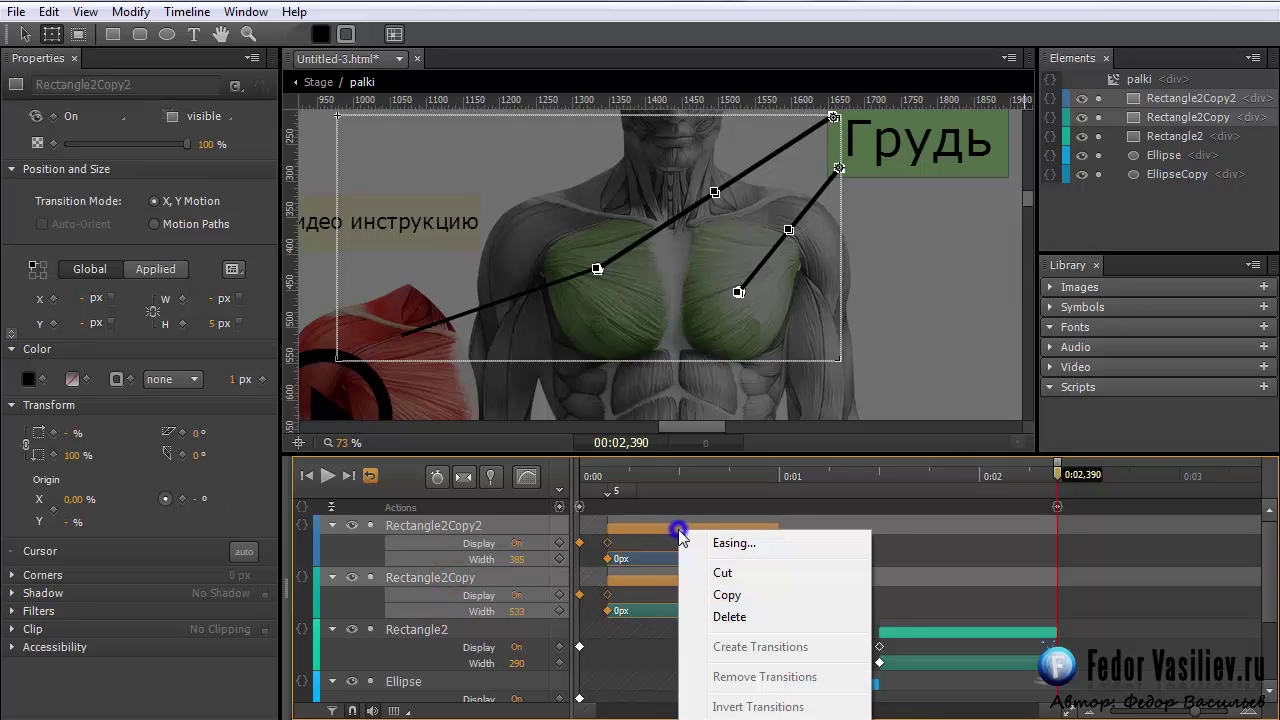
pyautogui.click(727, 595)
pyautogui.moveTo(1057, 469); pyautogui.dragTo(1100, 482)
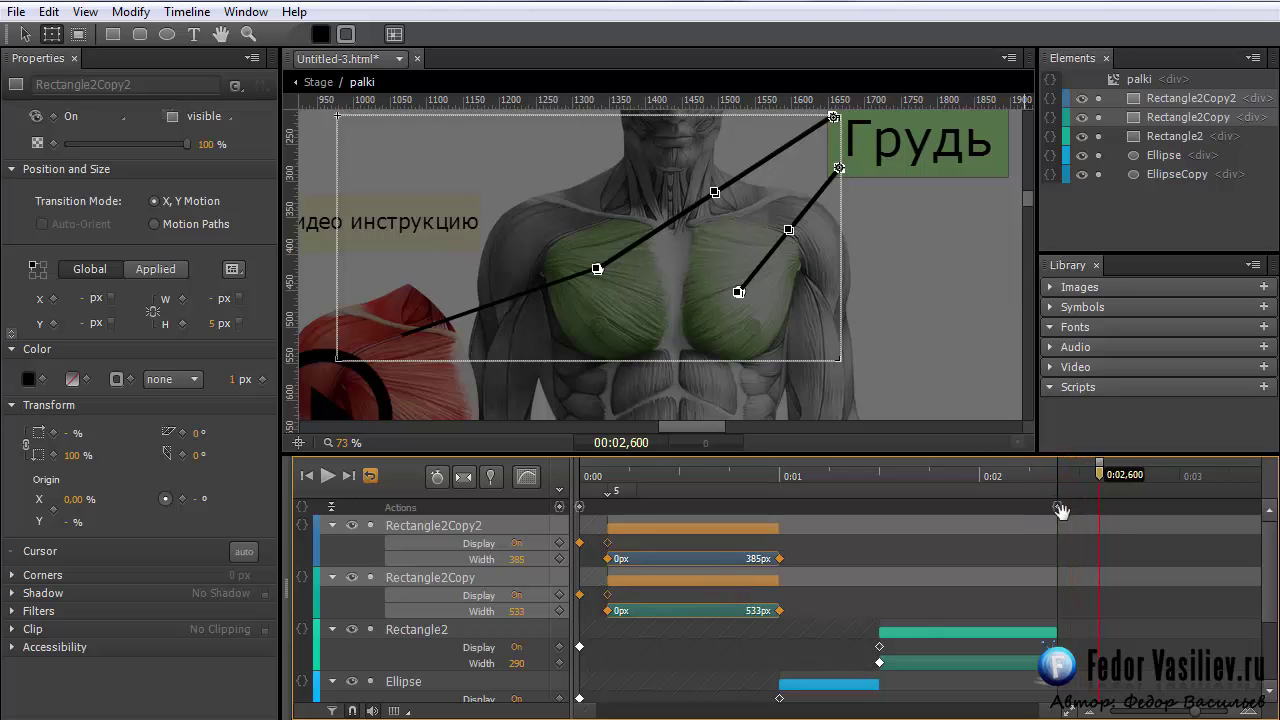
pyautogui.rightClick(1099, 535)
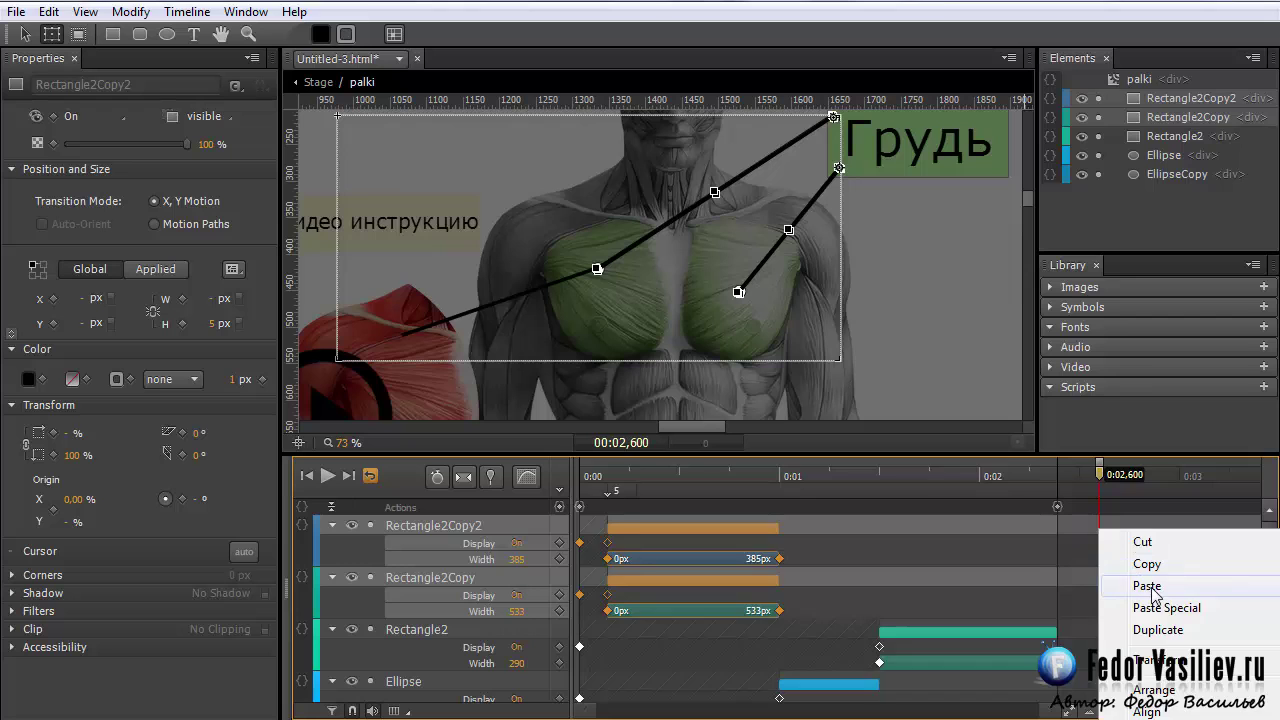
pyautogui.click(1145, 584)
pyautogui.hscroll(-5, 917, 600)
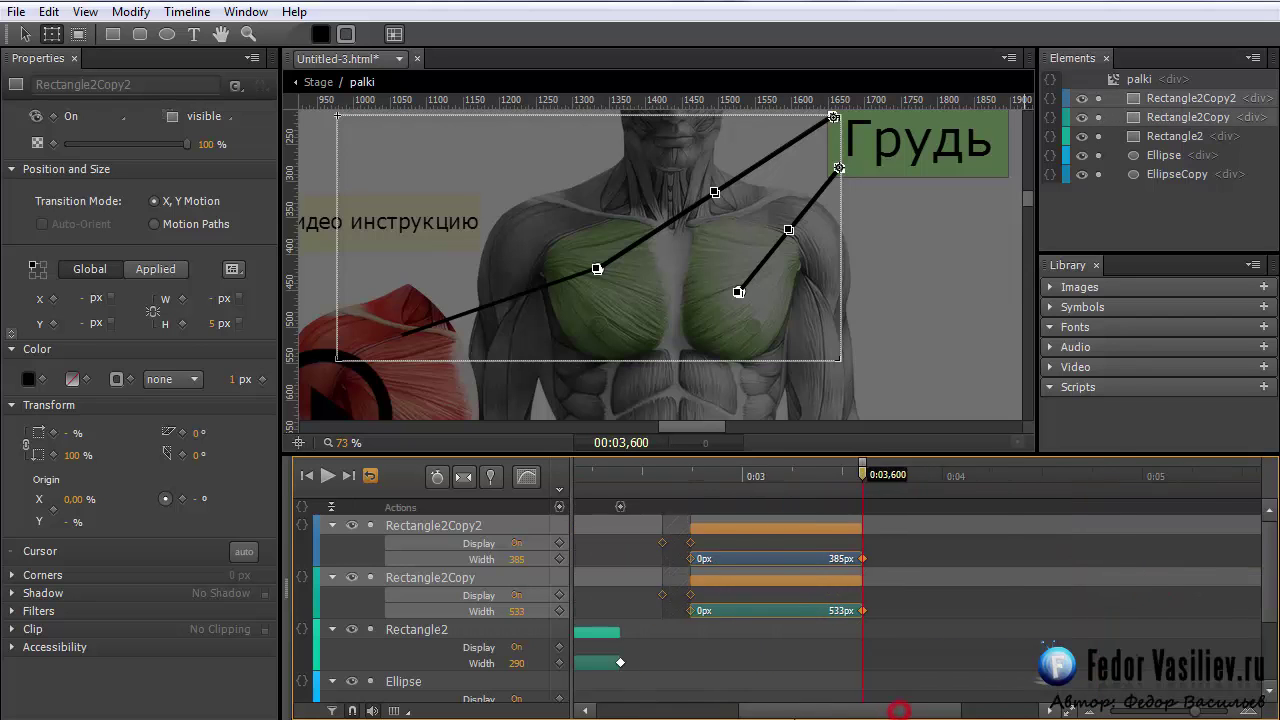
# Move the trigger at the end of the first animation sequence to 2.600 s
pyautogui.moveTo(1205, 474); pyautogui.dragTo(1068, 499)
pyautogui.moveTo(969, 511)
pyautogui.mouseDown()
pyautogui.moveTo(1005, 512)
pyautogui.moveTo(1011, 550)
pyautogui.mouseUp()
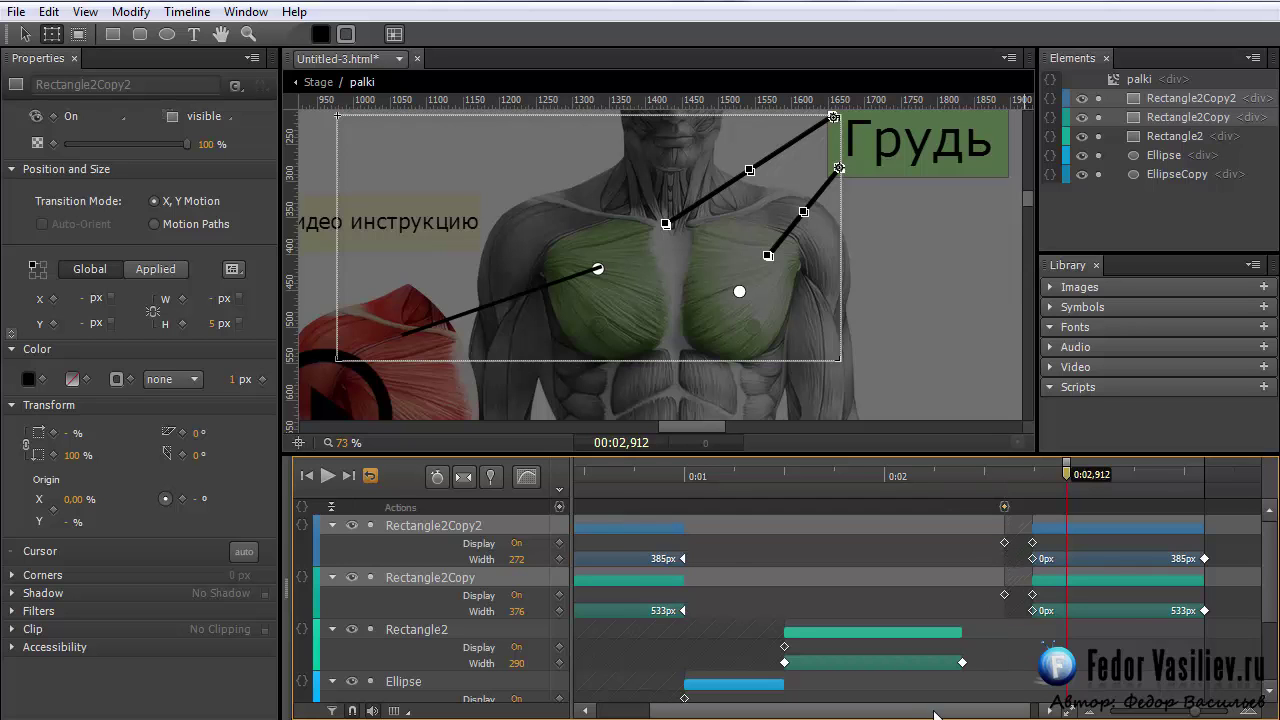
pyautogui.moveTo(937, 709); pyautogui.dragTo(878, 715)
# Move the second width animations of Rectangle2Copy2 and Rectangle2Copy so they start at about 4.17 s
pyautogui.click(1167, 137)
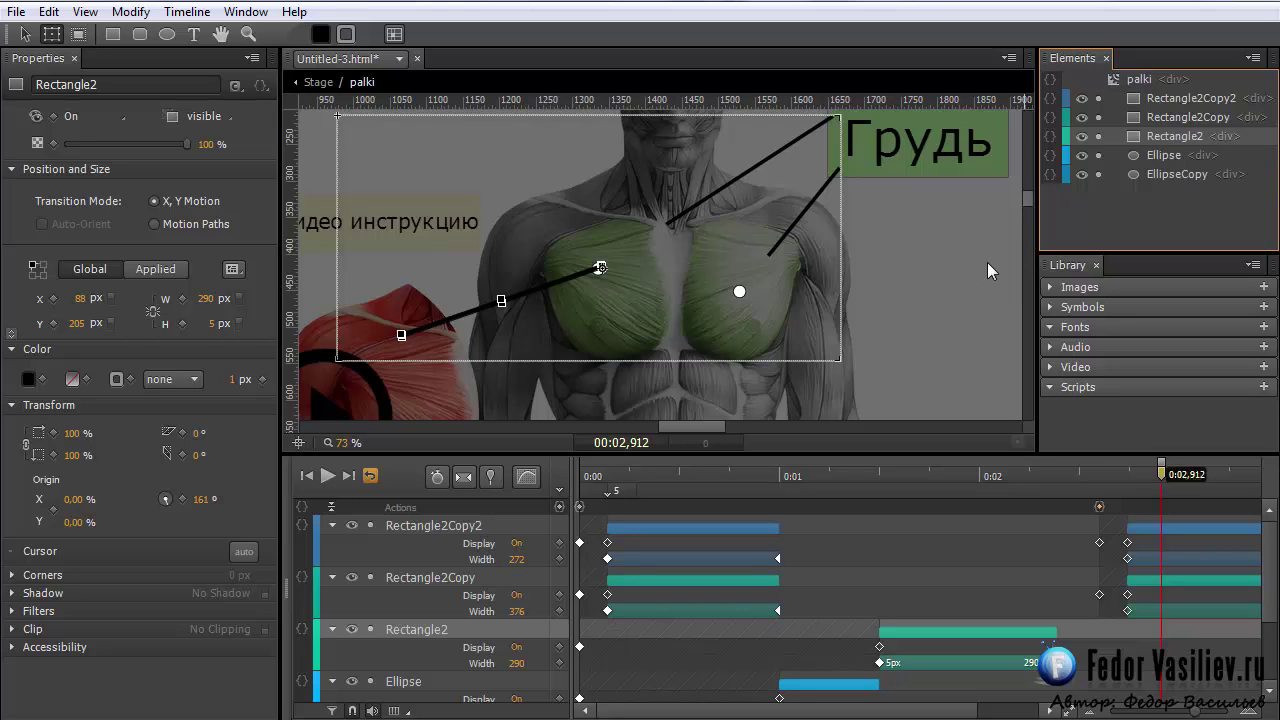
pyautogui.moveTo(952, 711); pyautogui.dragTo(1012, 717)
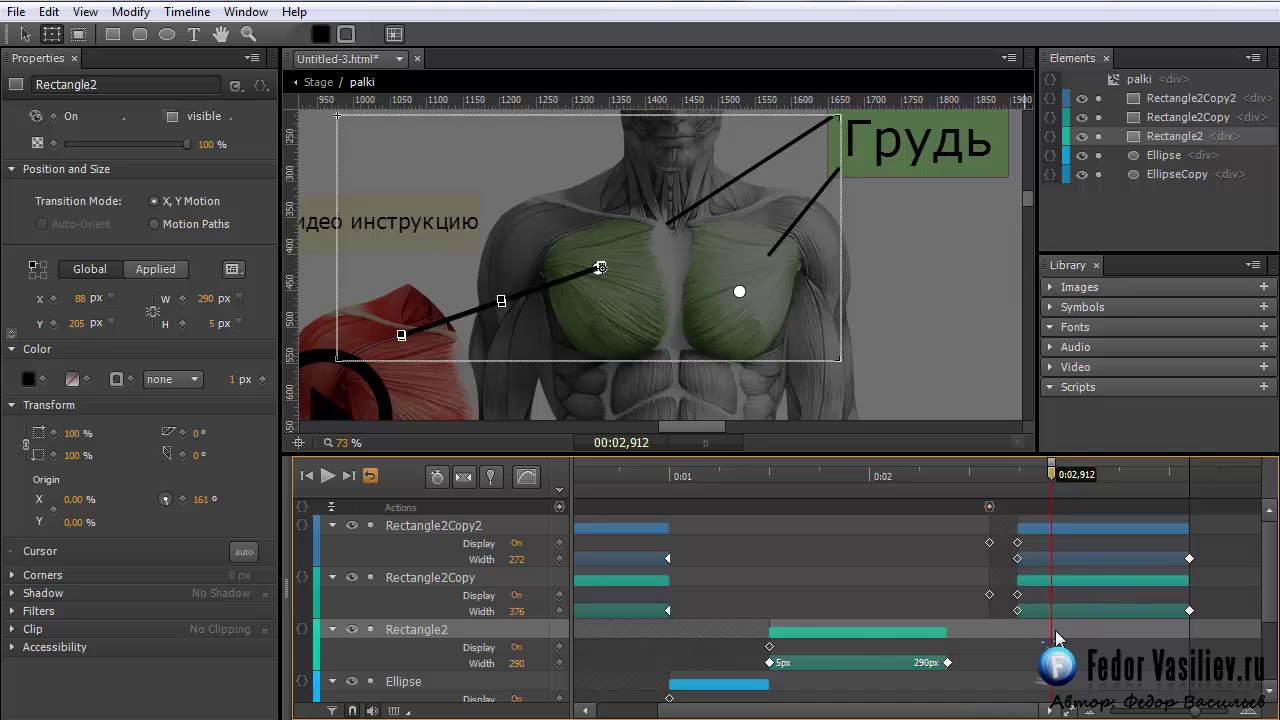
pyautogui.click(1063, 580)
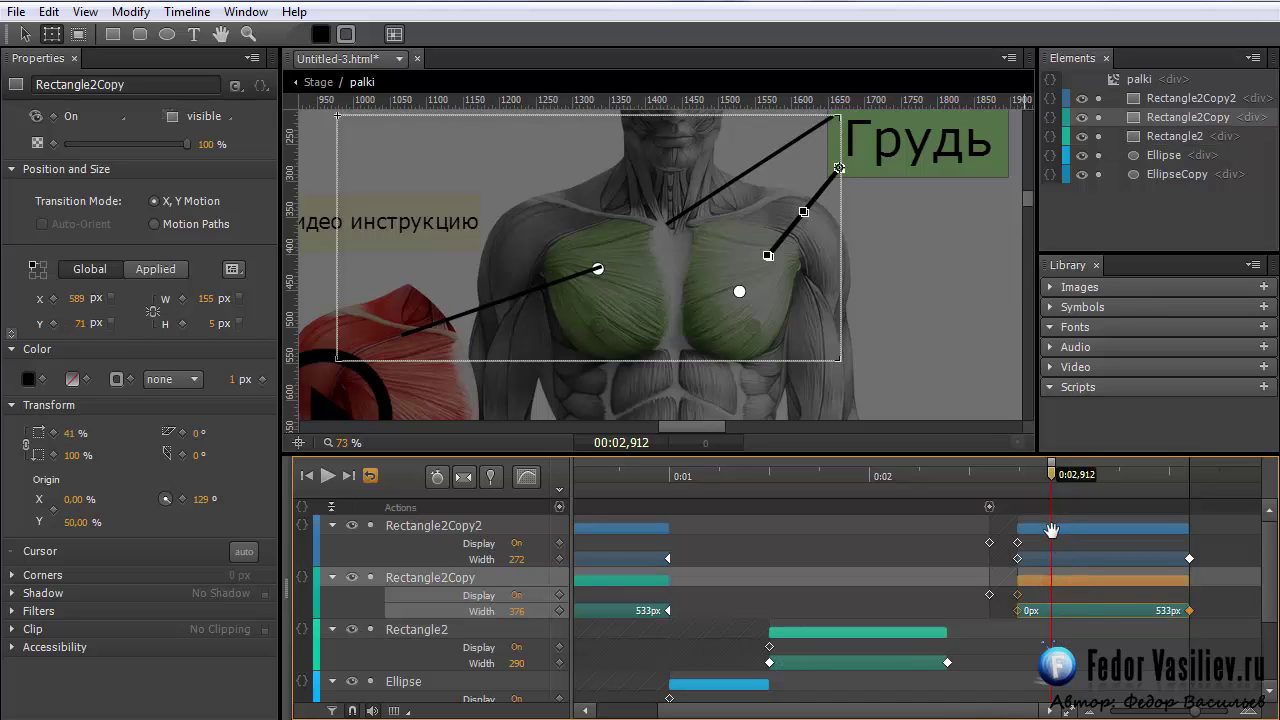
pyautogui.keyDown('shift'); pyautogui.click(1050, 530); pyautogui.keyUp('shift')
pyautogui.moveTo(1050, 530); pyautogui.dragTo(1260, 533)
pyautogui.moveTo(900, 708); pyautogui.dragTo(802, 710)
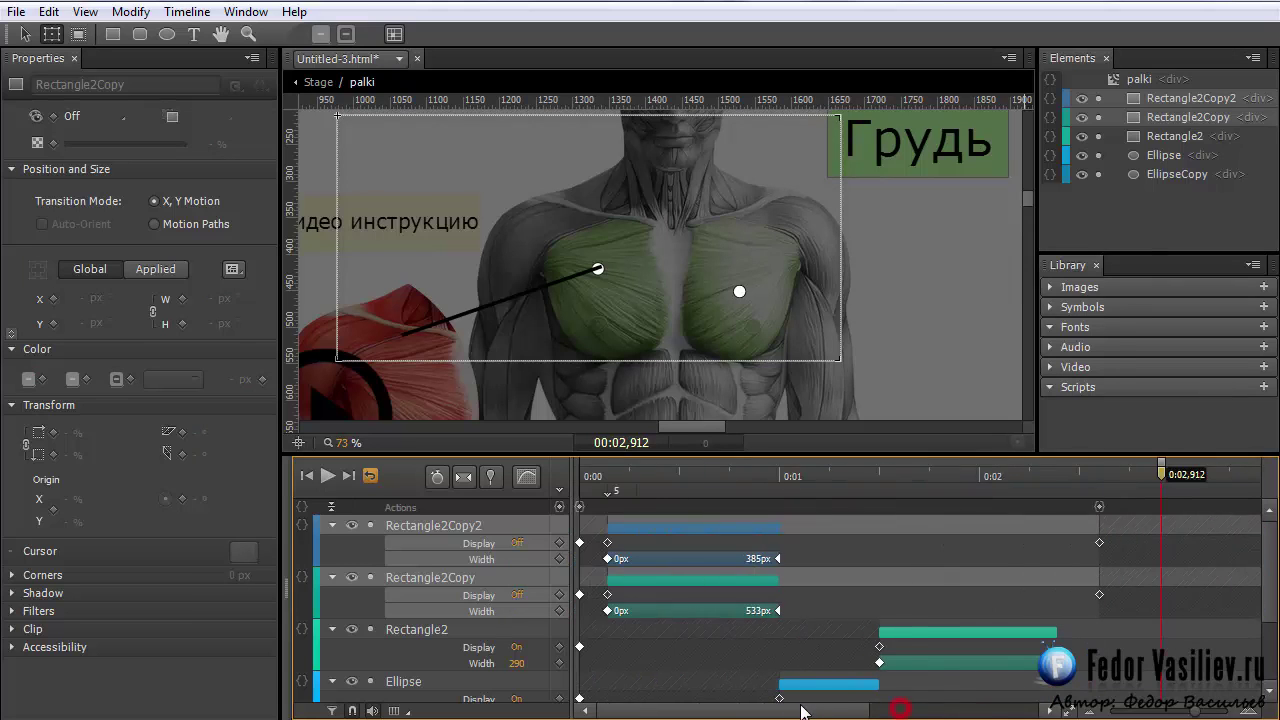
# Copy Rectangle2's width animation and paste it onto the same layer at 2.750 s
pyautogui.click(501, 300)
pyautogui.scroll(-2, 714, 588)
pyautogui.scroll(2, 670, 597)
pyautogui.click(890, 631)
pyautogui.rightClick(893, 633)
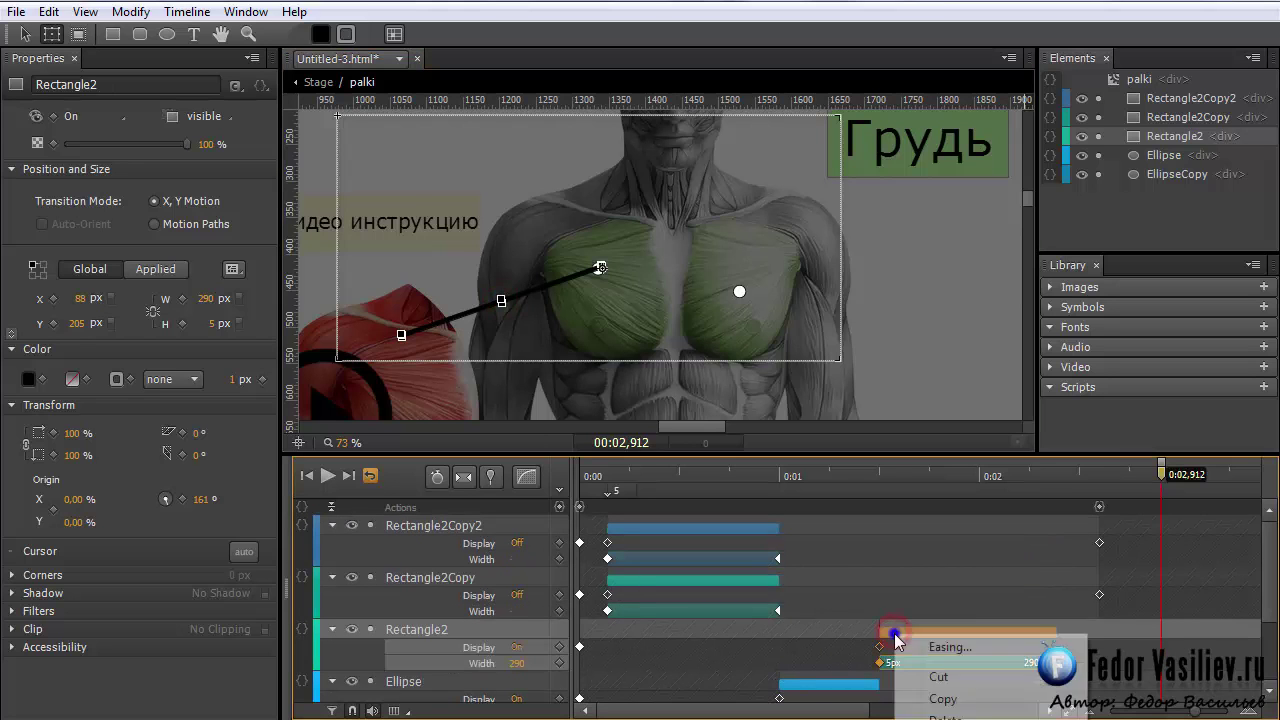
pyautogui.click(943, 700)
pyautogui.moveTo(840, 711); pyautogui.dragTo(972, 711)
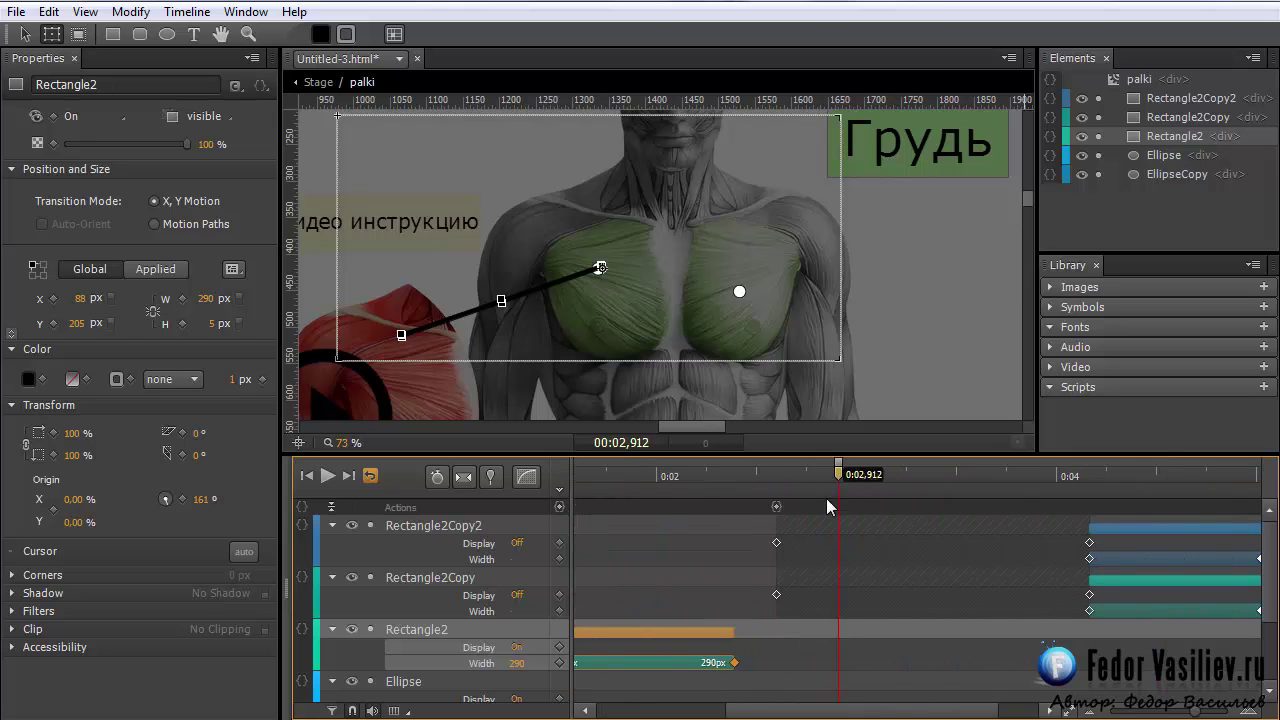
pyautogui.moveTo(837, 478); pyautogui.dragTo(807, 476)
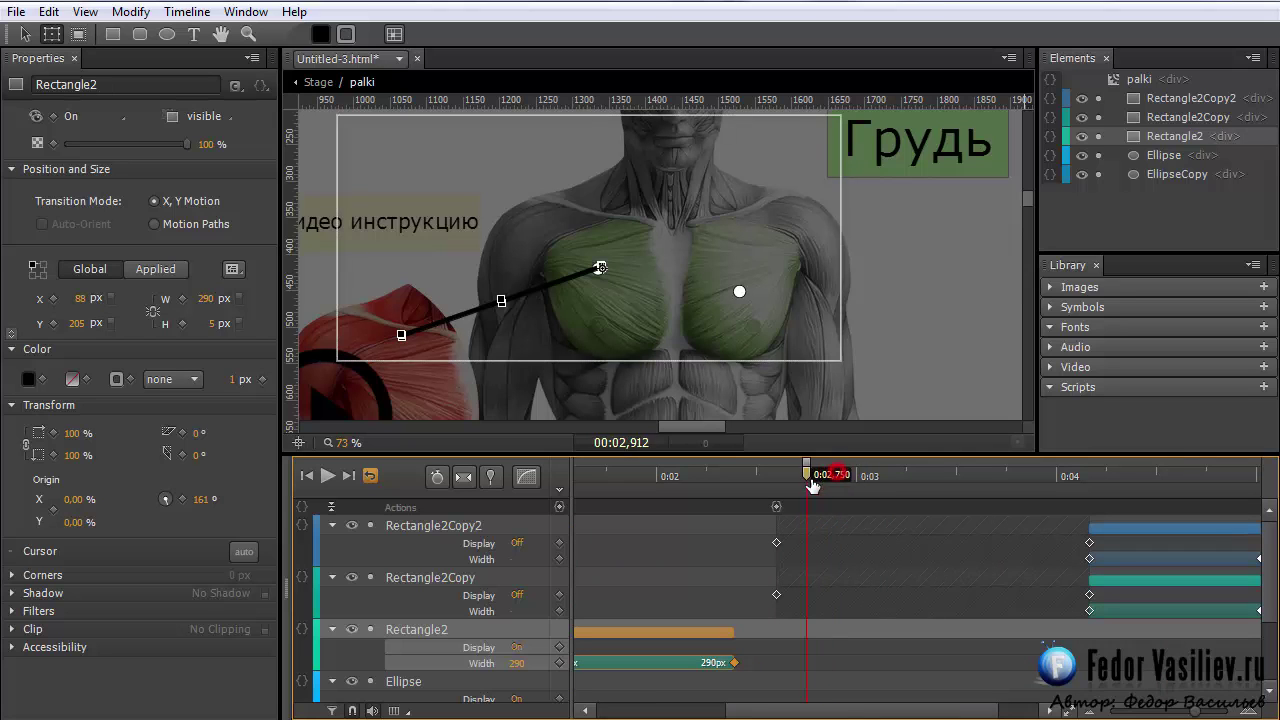
pyautogui.rightClick(808, 631)
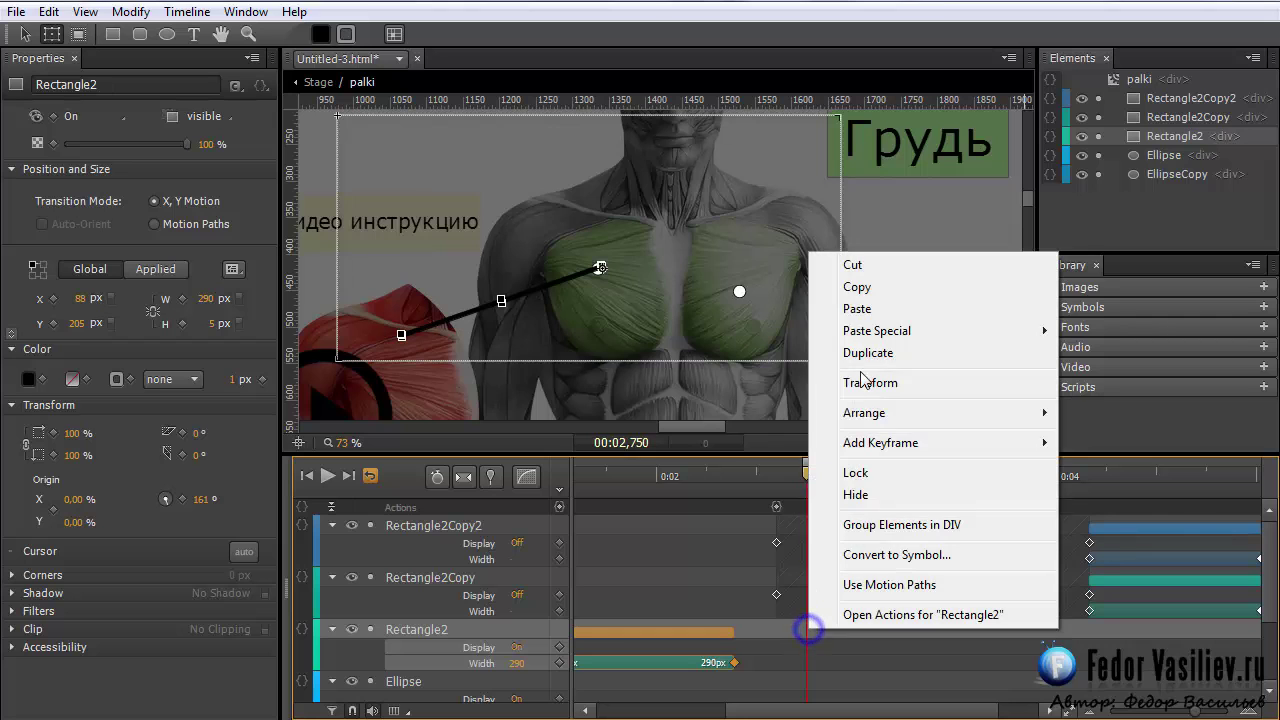
pyautogui.click(857, 309)
# Set Rectangle2's display to Off at 2.600 s
pyautogui.click(778, 660)
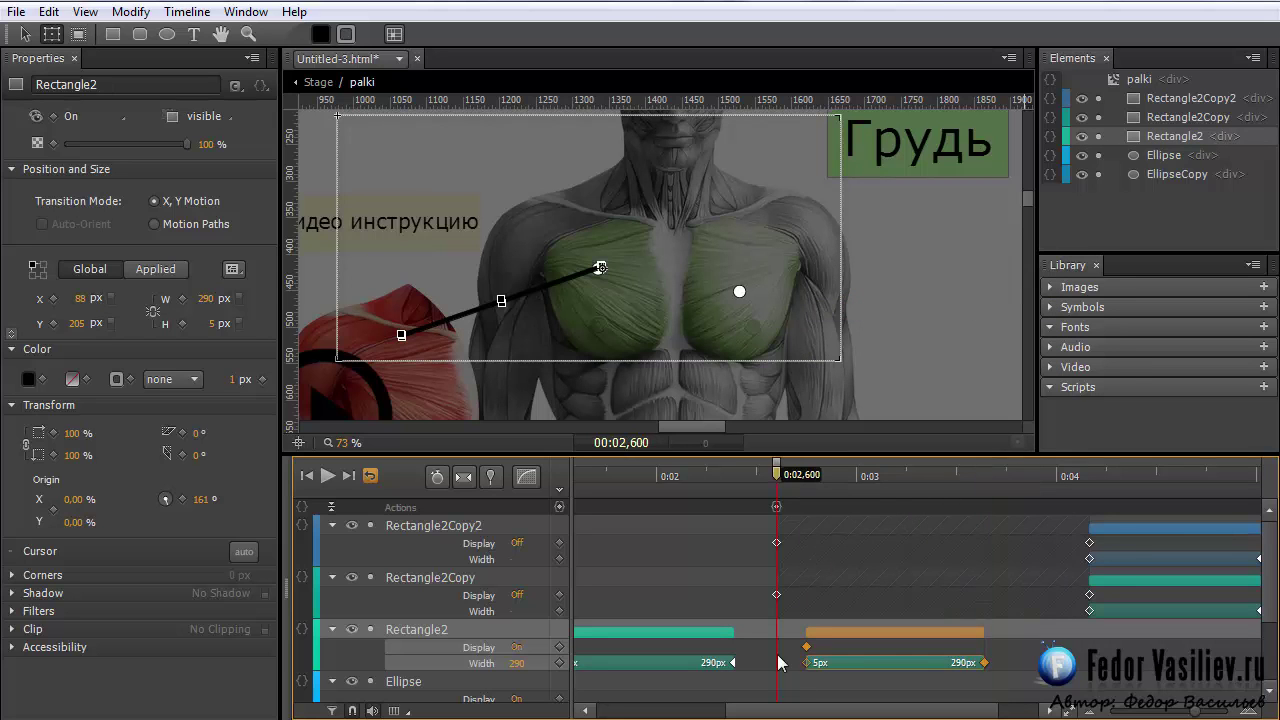
pyautogui.click(115, 116)
pyautogui.click(118, 152)
pyautogui.moveTo(777, 473)
pyautogui.mouseDown()
pyautogui.moveTo(974, 528)
pyautogui.moveTo(774, 528)
pyautogui.moveTo(826, 529)
pyautogui.moveTo(777, 509)
pyautogui.moveTo(772, 492)
pyautogui.mouseUp()
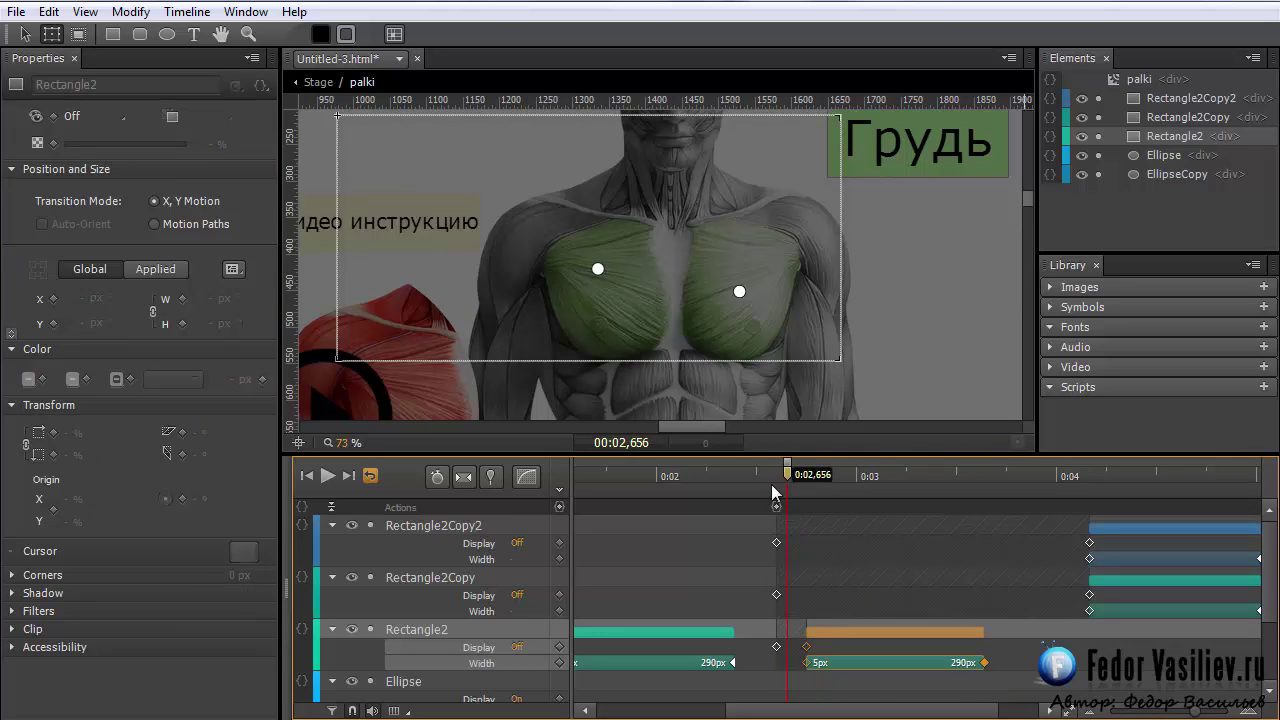
# Copy the scale-in animations of Ellipse and EllipseCopy that start at 1 s
pyautogui.click(741, 291)
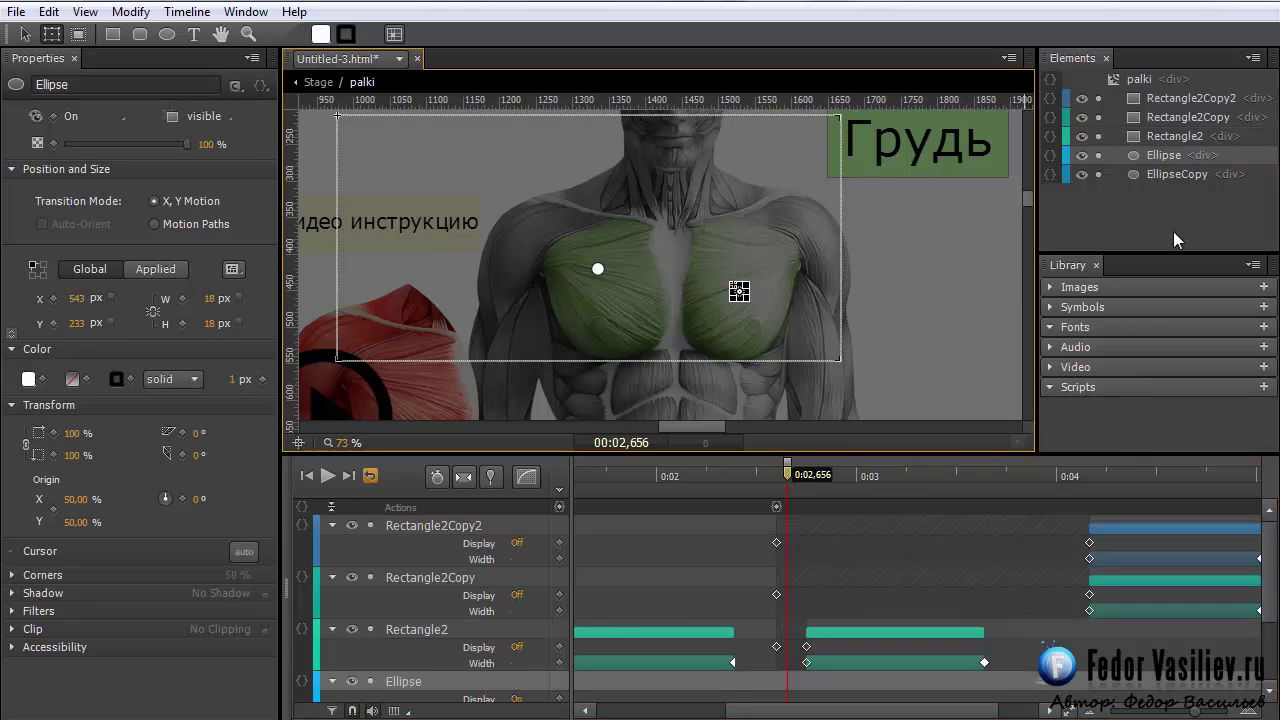
pyautogui.keyDown('shift'); pyautogui.click(1159, 177); pyautogui.keyUp('shift')
pyautogui.moveTo(815, 712); pyautogui.dragTo(687, 714)
pyautogui.scroll(-3, 648, 625)
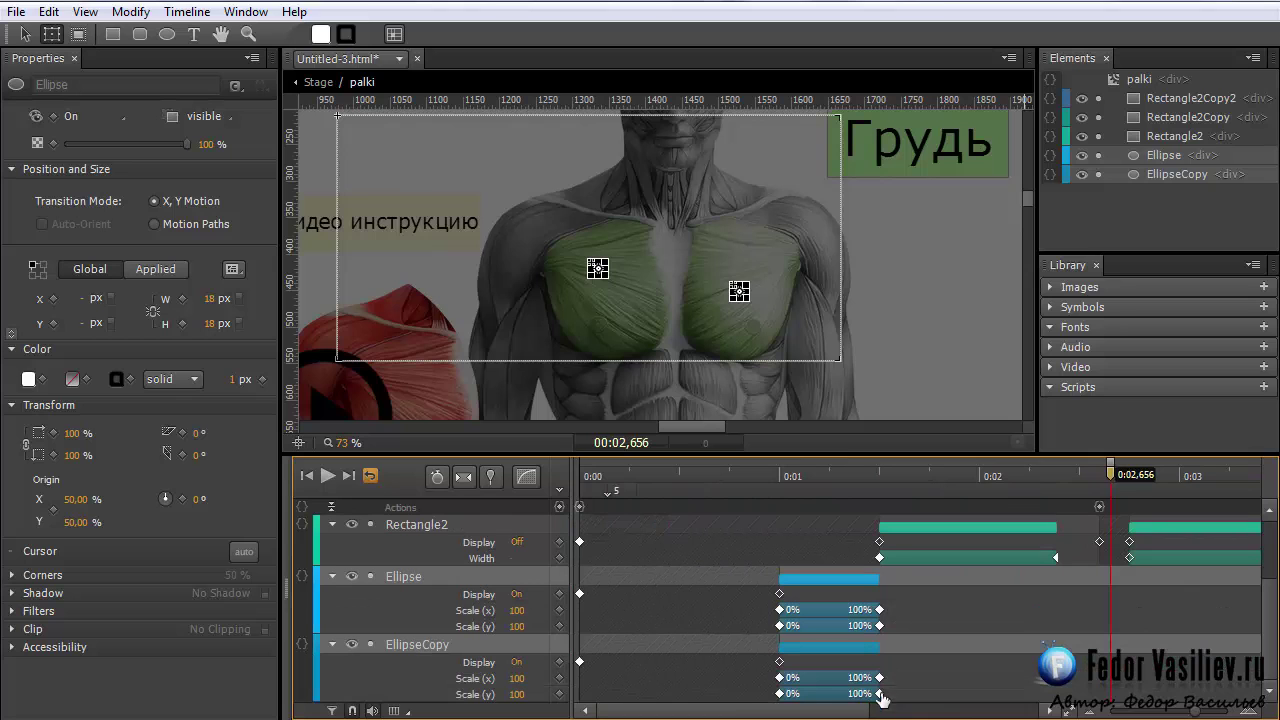
pyautogui.click(857, 648)
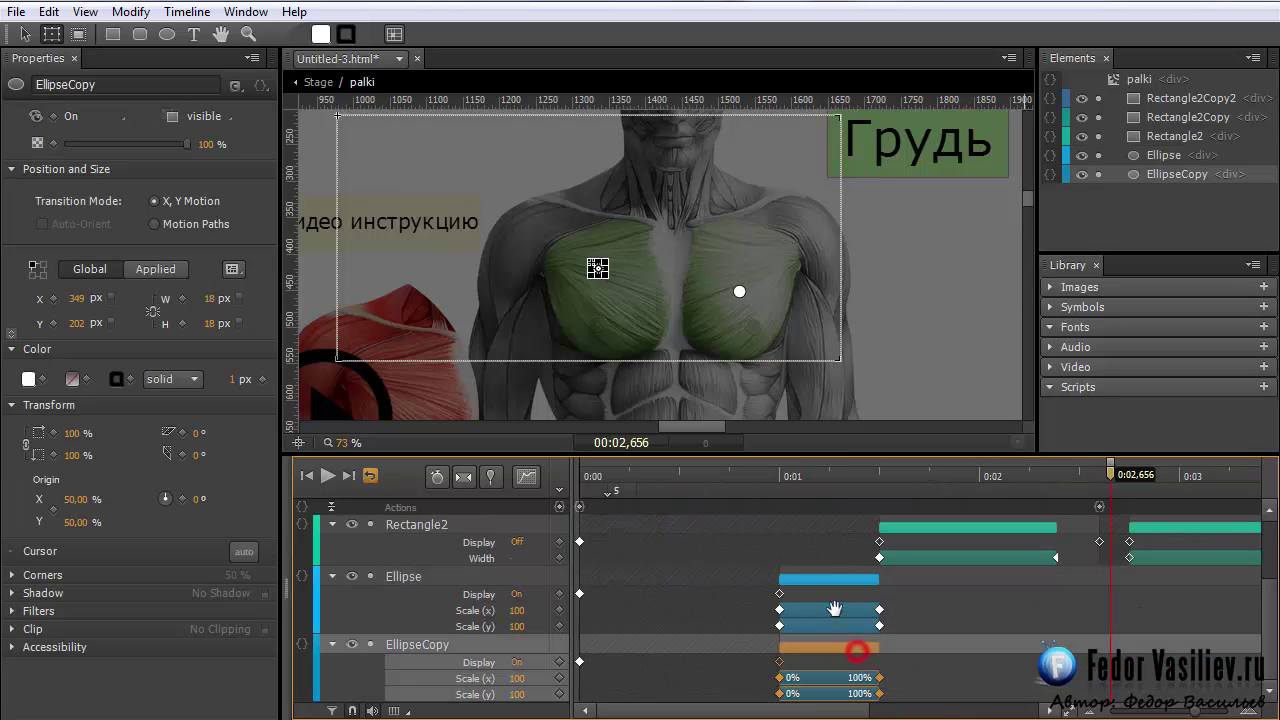
pyautogui.keyDown('shift'); pyautogui.click(831, 580); pyautogui.keyUp('shift')
pyautogui.rightClick(831, 581)
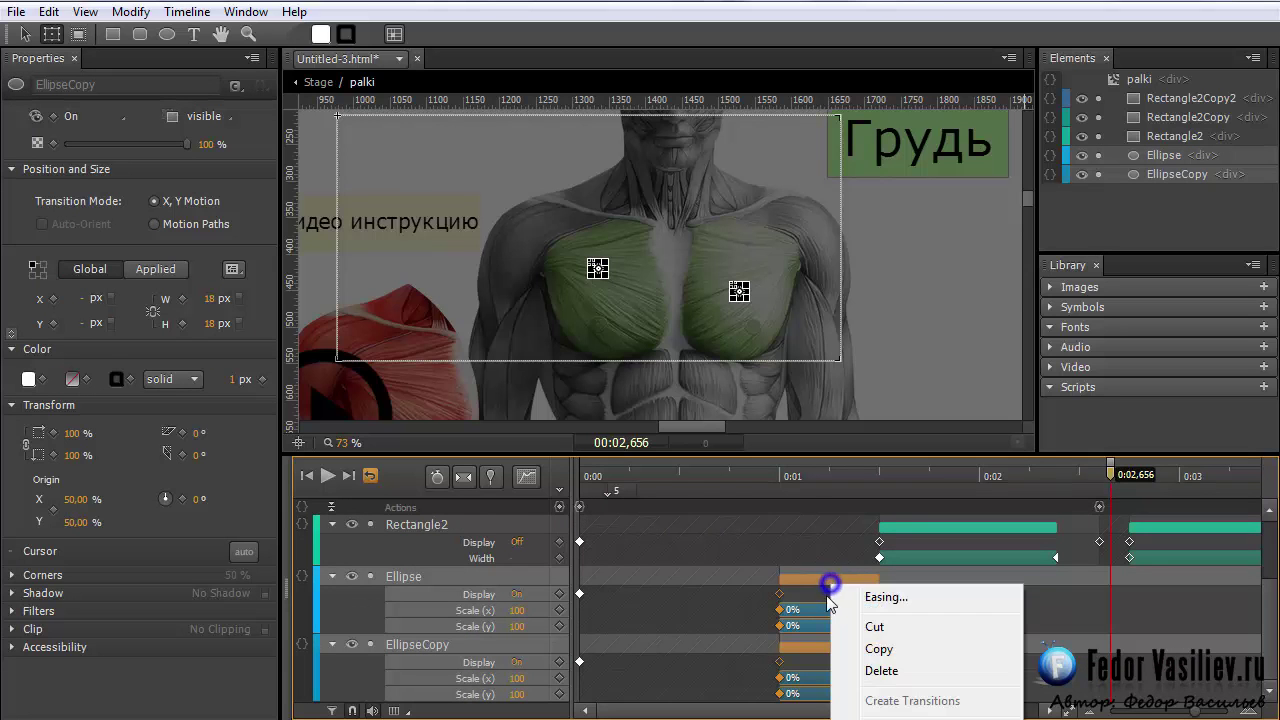
pyautogui.click(874, 648)
# Paste the copied scale-in animations onto Ellipse and EllipseCopy at the end of Rectangle2's second animation, 3.640 s
pyautogui.moveTo(822, 712); pyautogui.dragTo(987, 712)
pyautogui.scroll(2, 858, 655)
pyautogui.scroll(-2, 858, 655)
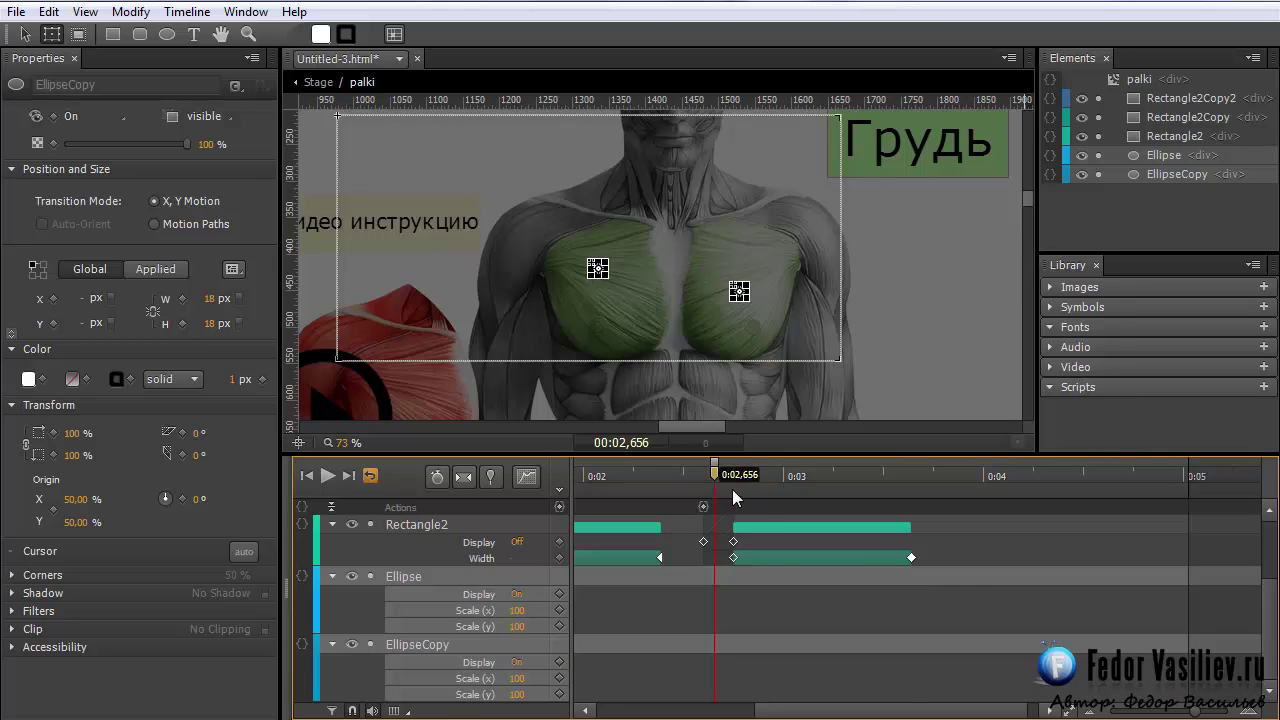
pyautogui.moveTo(715, 471); pyautogui.dragTo(912, 515)
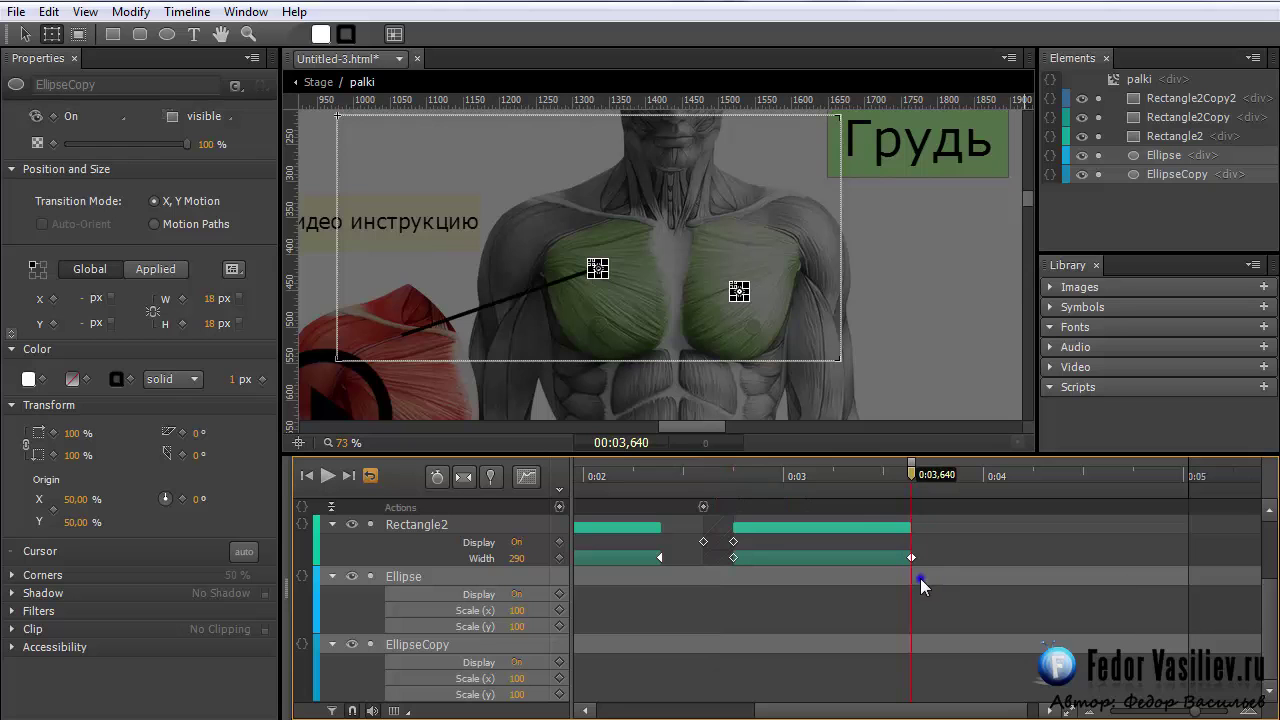
pyautogui.rightClick(920, 578)
pyautogui.click(966, 636)
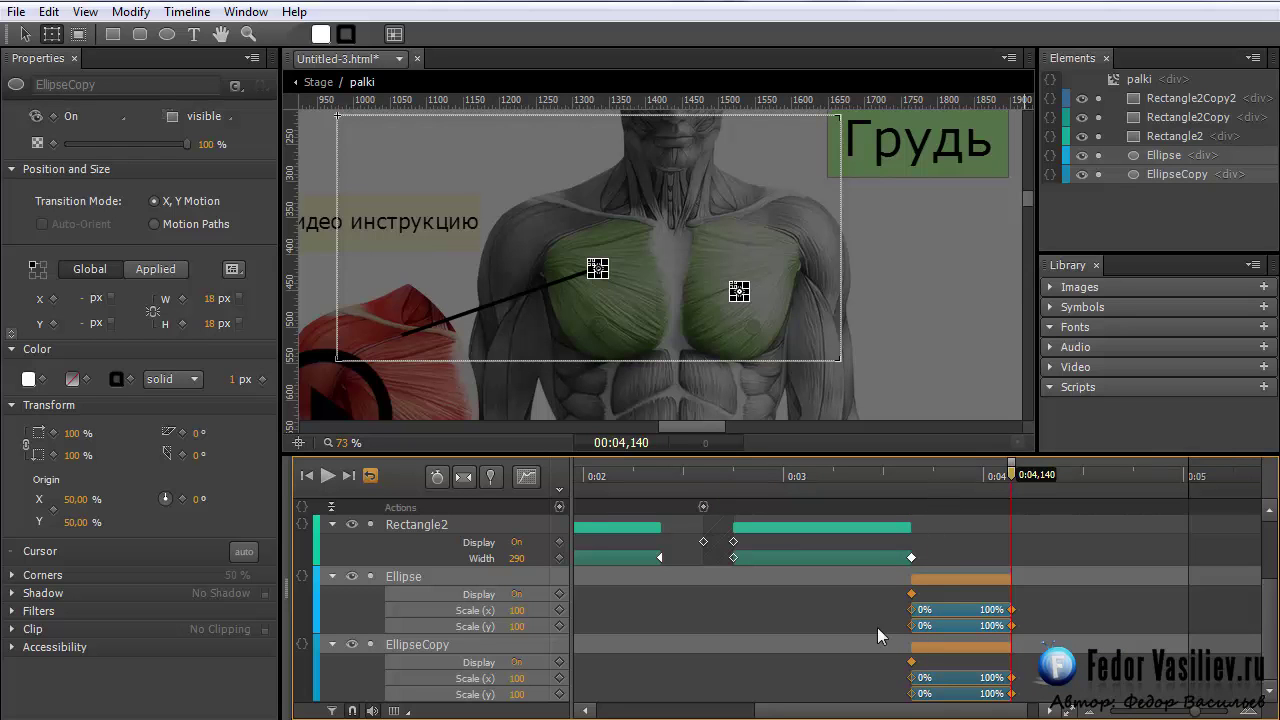
# Set the display of Ellipse and EllipseCopy to Off at 2.600 s
pyautogui.moveTo(1010, 472); pyautogui.dragTo(926, 475)
pyautogui.moveTo(794, 488); pyautogui.dragTo(709, 496)
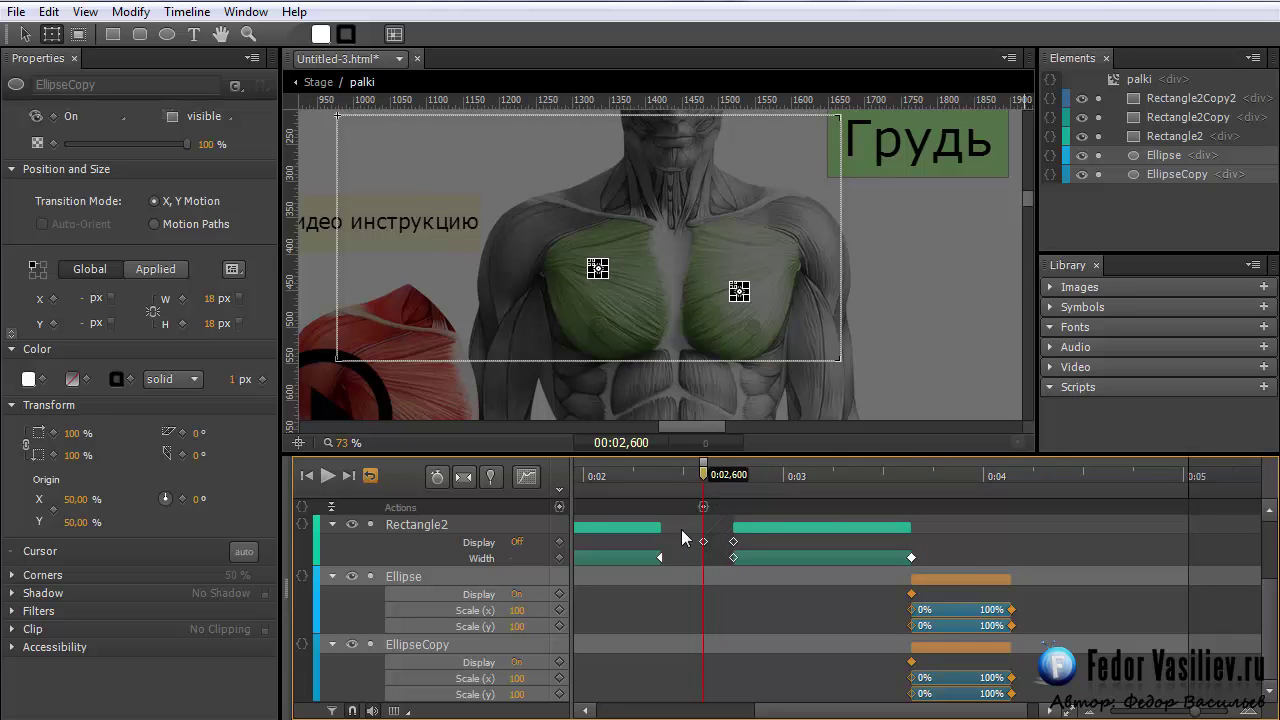
pyautogui.click(92, 115)
pyautogui.click(90, 68)
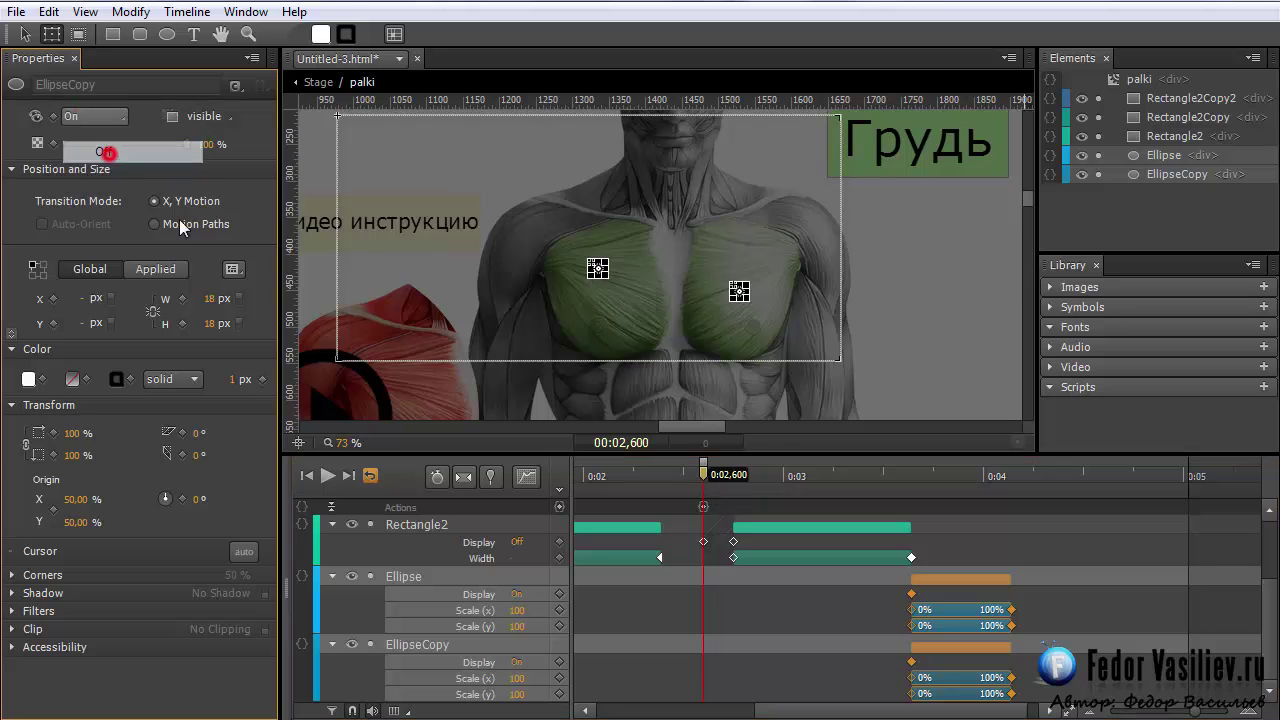
pyautogui.click(775, 492)
pyautogui.moveTo(775, 492); pyautogui.dragTo(745, 509)
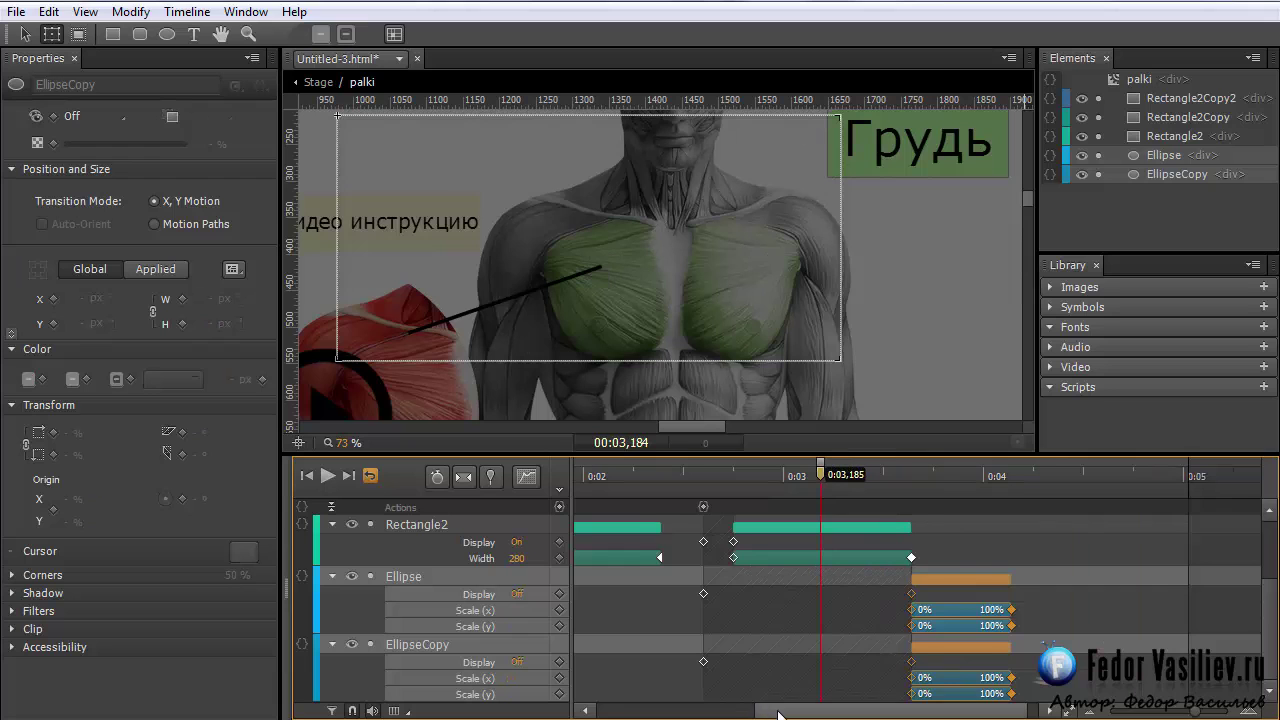
# Move Rectangle2's second width animation after the ellipse animations, starting at about 4.36 s
pyautogui.moveTo(775, 710); pyautogui.dragTo(780, 709)
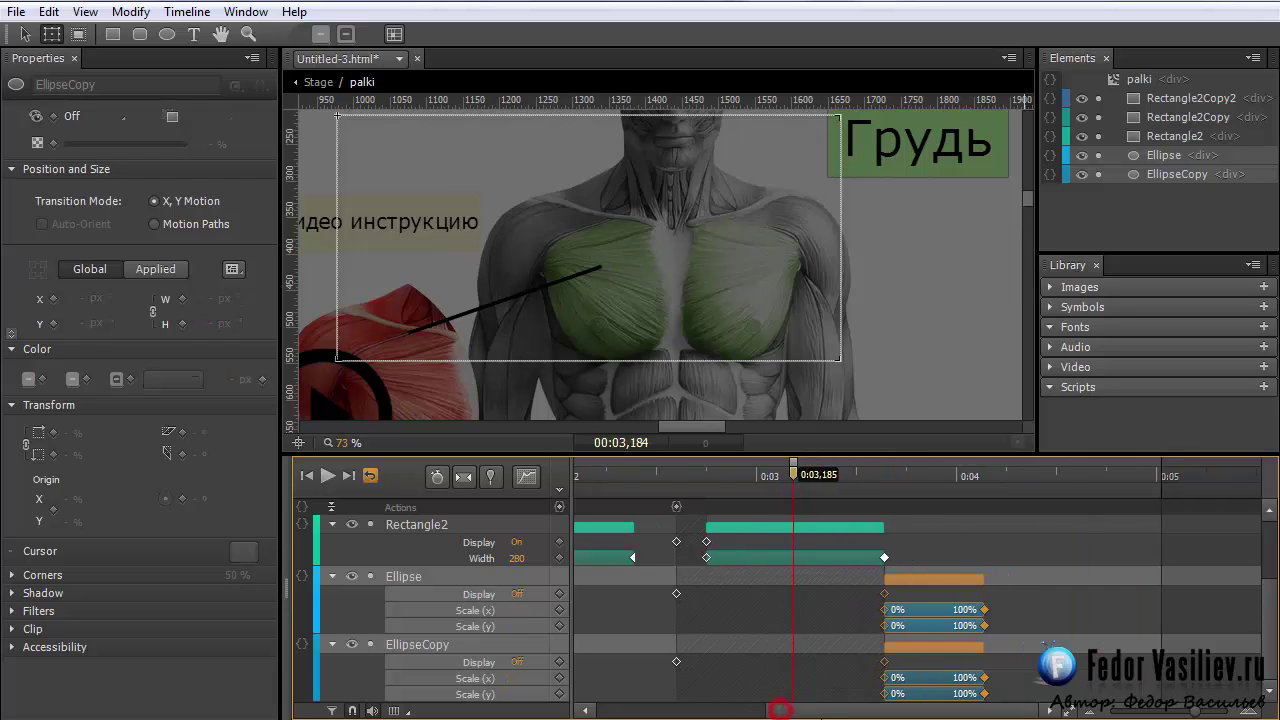
pyautogui.click(743, 527)
pyautogui.moveTo(743, 524); pyautogui.dragTo(1045, 542)
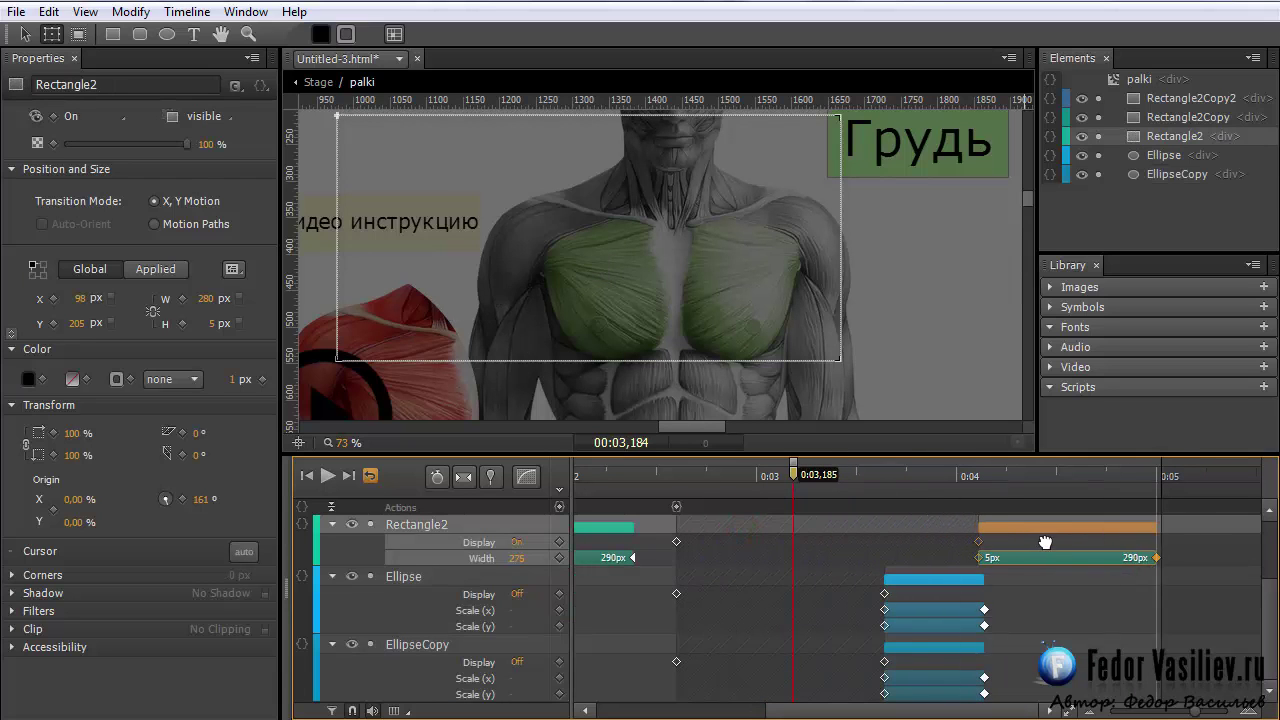
pyautogui.hscroll(1, 1040, 550)
pyautogui.scroll(2, 1023, 584)
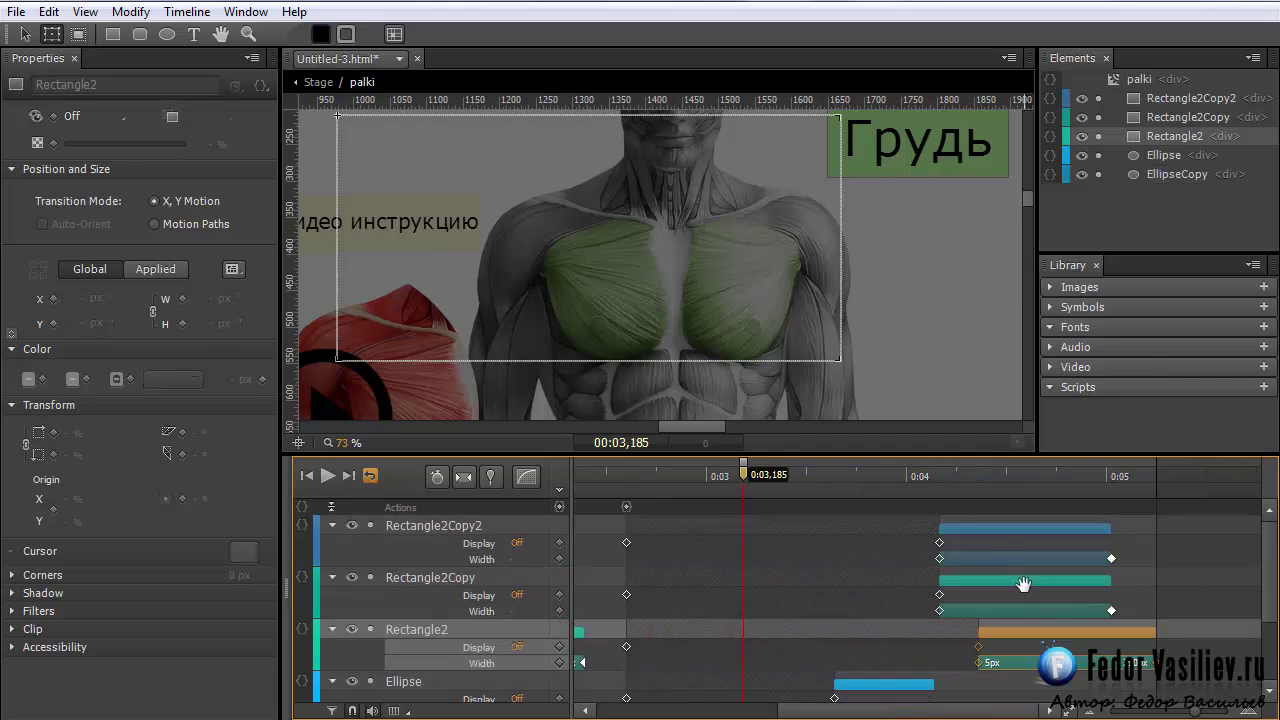
# Move the second width animations of Rectangle2Copy2 and Rectangle2Copy to start at about 2.69 s, shortly after the trigger
pyautogui.click(993, 581)
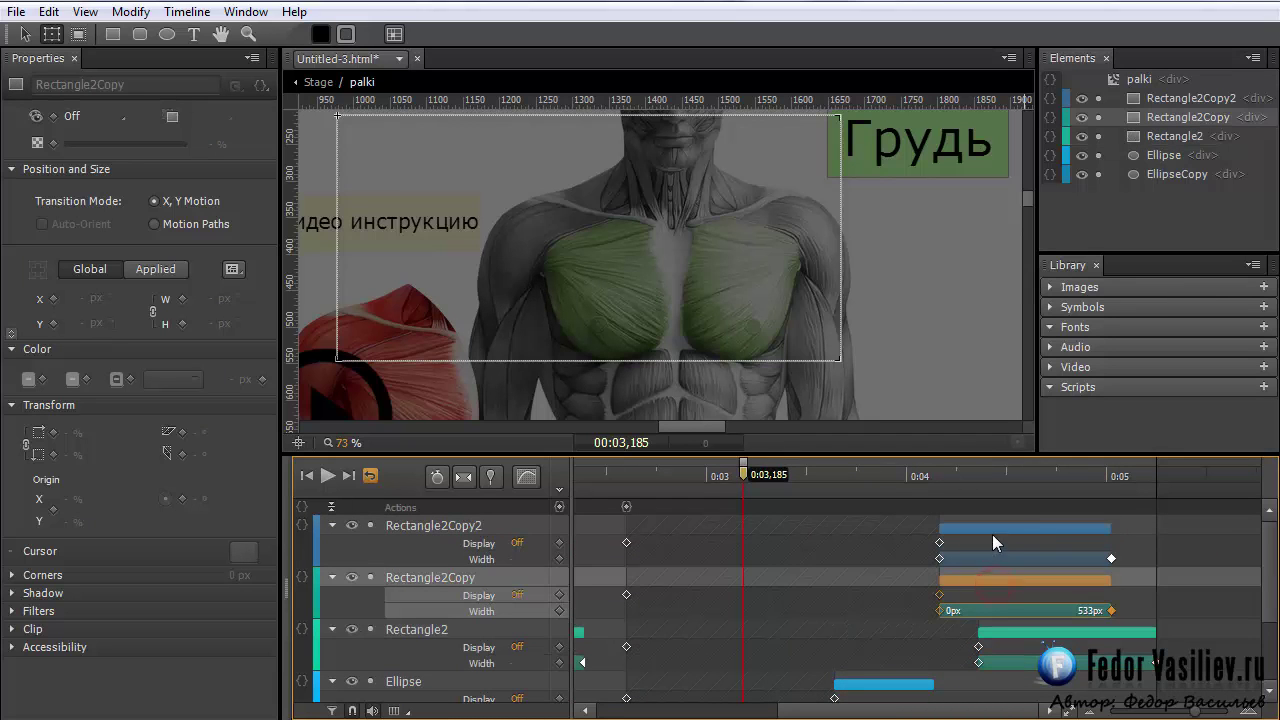
pyautogui.keyDown('shift'); pyautogui.click(995, 528); pyautogui.keyUp('shift')
pyautogui.moveTo(1008, 531); pyautogui.dragTo(717, 546)
pyautogui.scroll(-1, 849, 638)
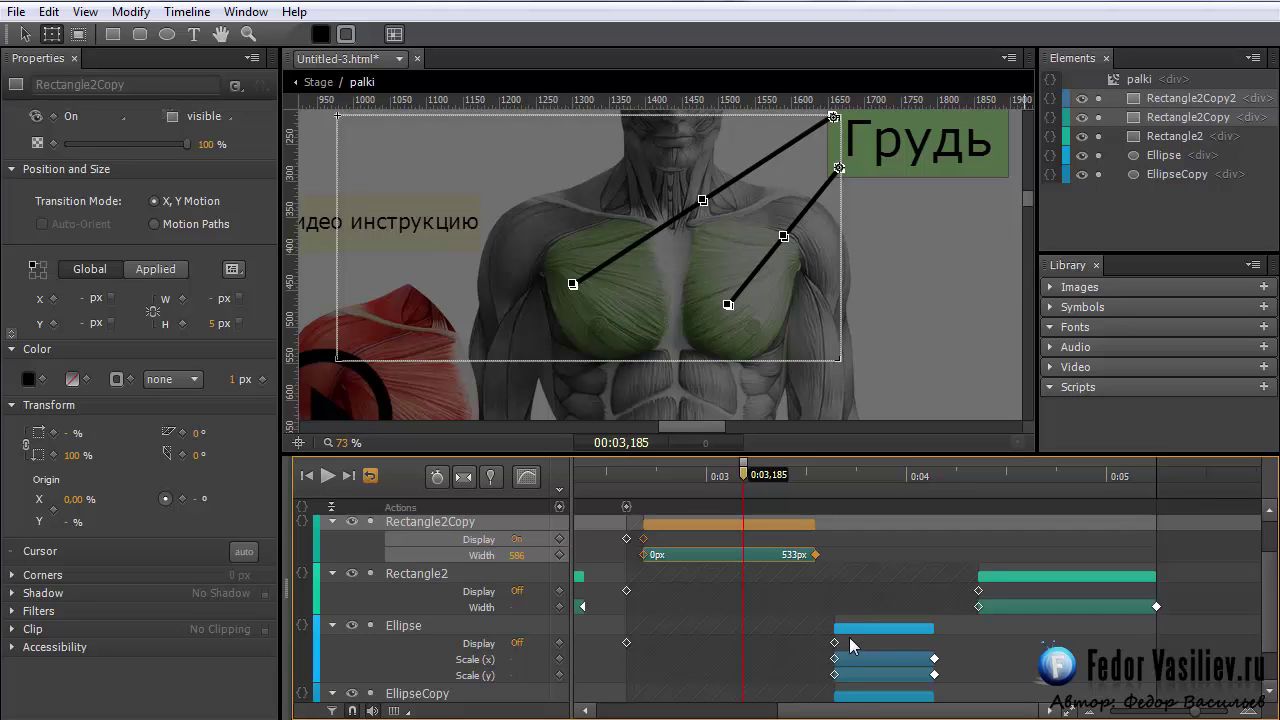
# Move the second scale animations of Ellipse and EllipseCopy to start at 3.545 s, where Rectangle2Copy's second animation ends
pyautogui.moveTo(745, 470); pyautogui.dragTo(814, 491)
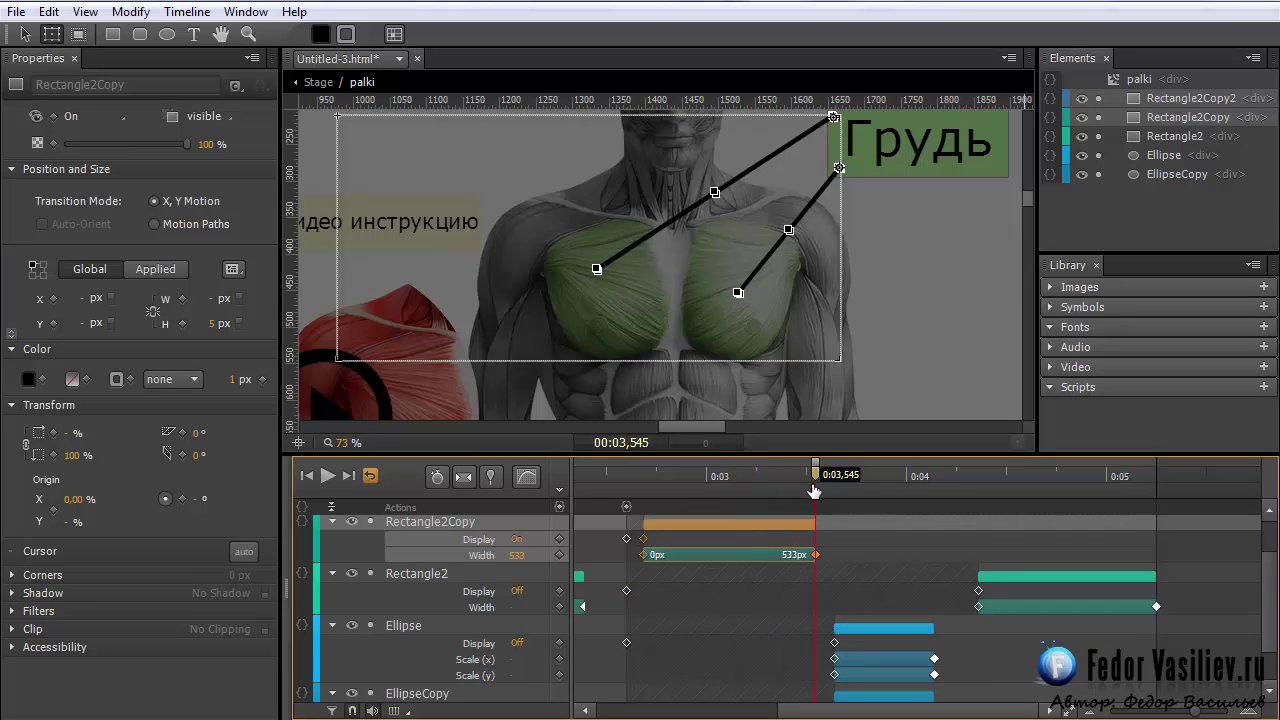
pyautogui.click(884, 628)
pyautogui.scroll(-1, 884, 628)
pyautogui.keyDown('shift'); pyautogui.click(908, 645); pyautogui.keyUp('shift')
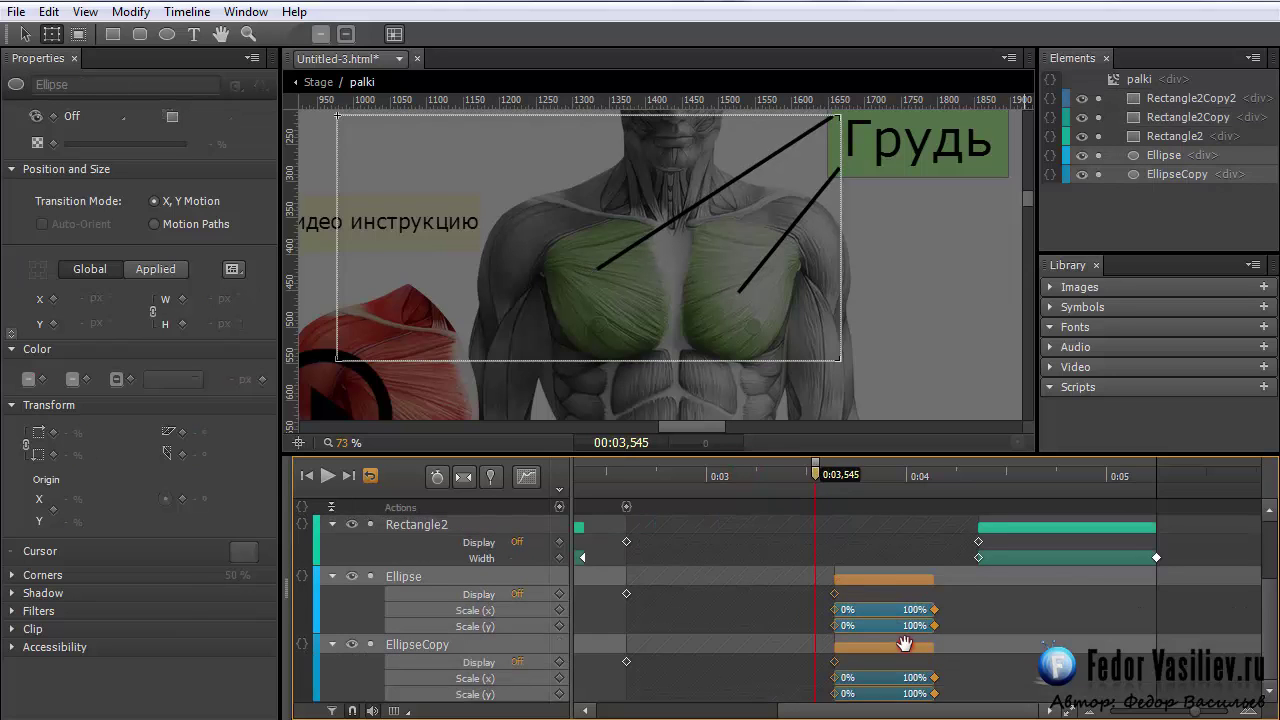
pyautogui.scroll(1, 888, 573)
pyautogui.moveTo(898, 636); pyautogui.dragTo(880, 637)
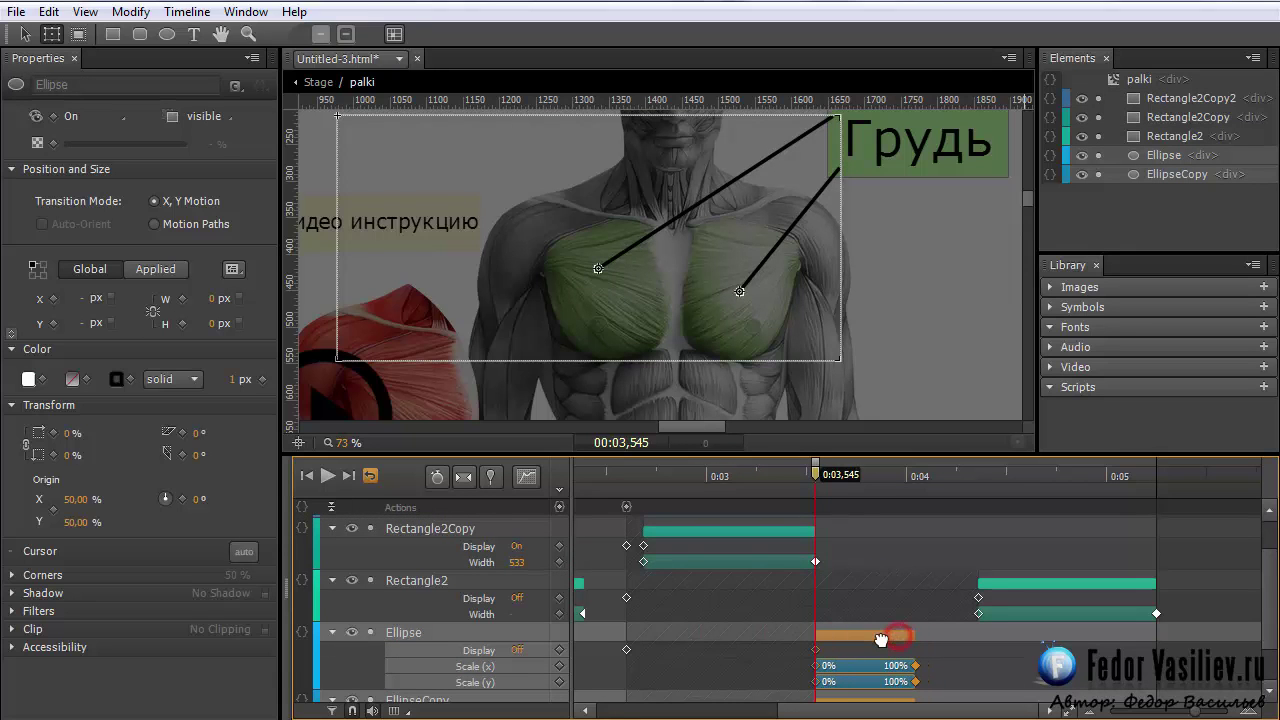
# Move Rectangle2's second width animation to start at about 4.04 s, where the second ellipse scale animations end
pyautogui.moveTo(995, 585); pyautogui.dragTo(932, 586)
pyautogui.moveTo(1091, 477); pyautogui.dragTo(1128, 565)
pyautogui.scroll(-1, 1268, 668)
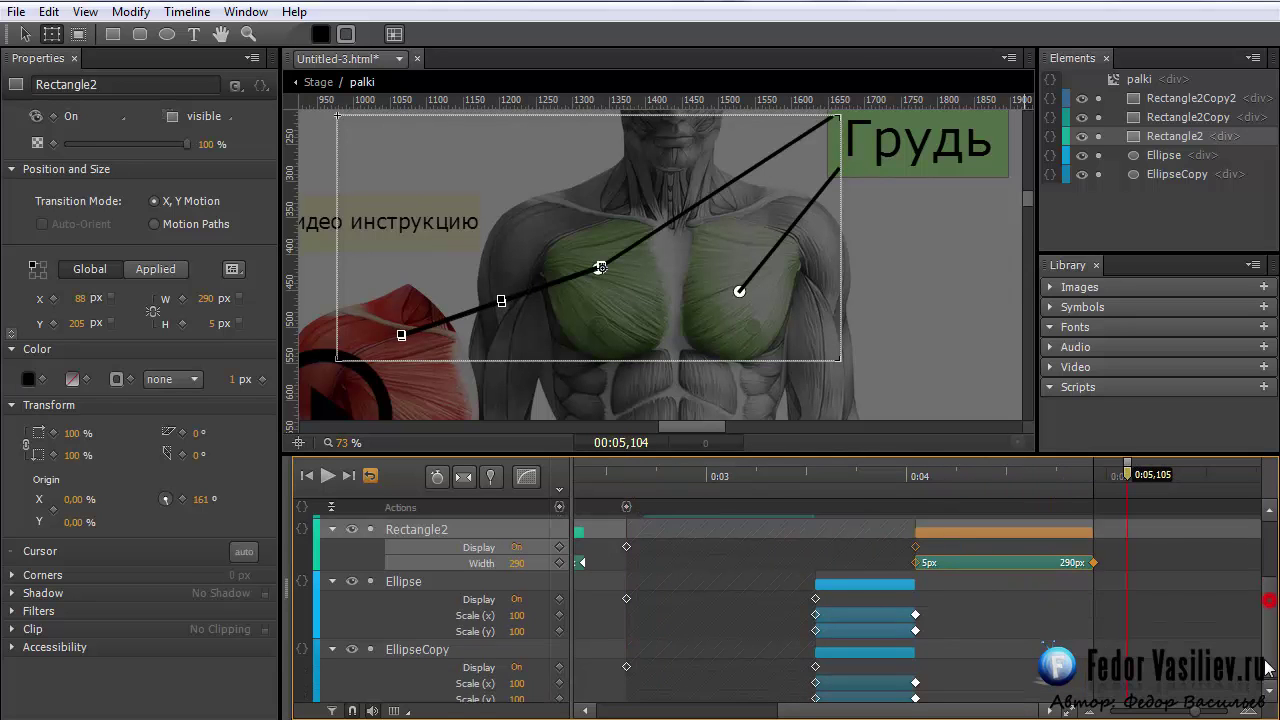
# Insert a timeline trigger at 5.000 s in the palki symbol that runs a Stop action on palki
pyautogui.scroll(2, 1268, 668)
pyautogui.click(1090, 478)
pyautogui.click(1107, 486)
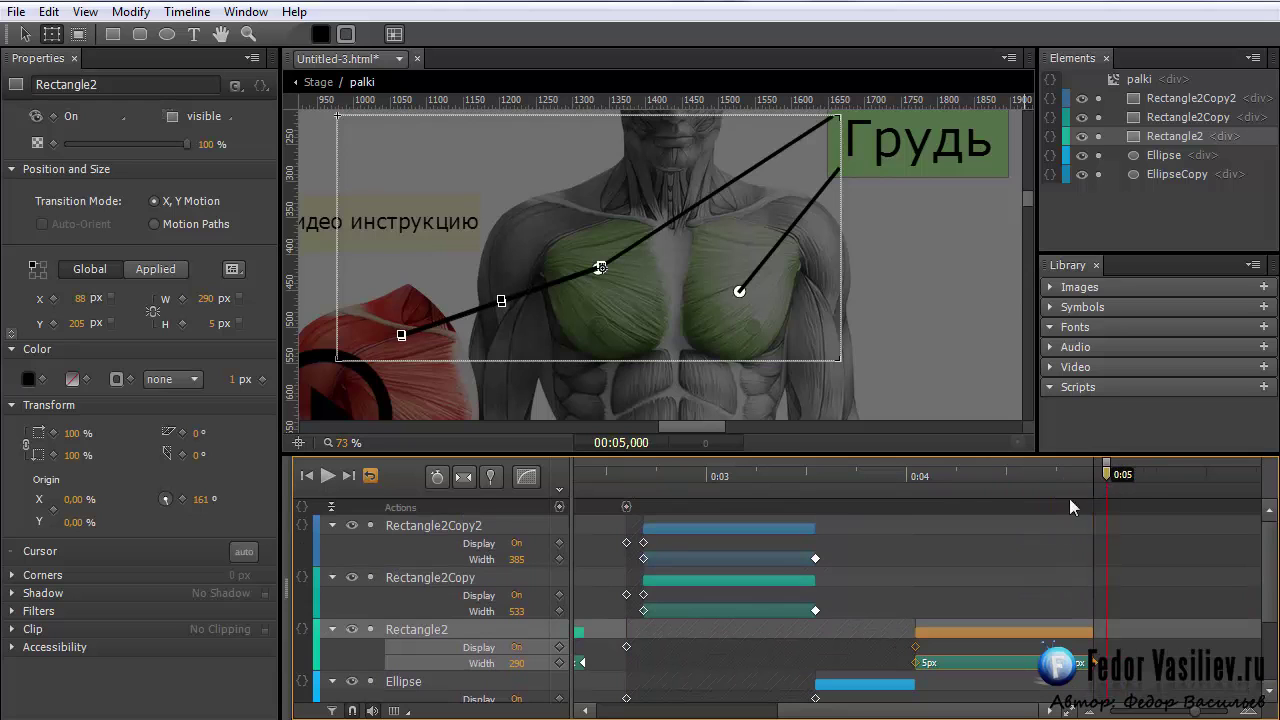
pyautogui.click(559, 507)
pyautogui.click(304, 648)
pyautogui.click(512, 651)
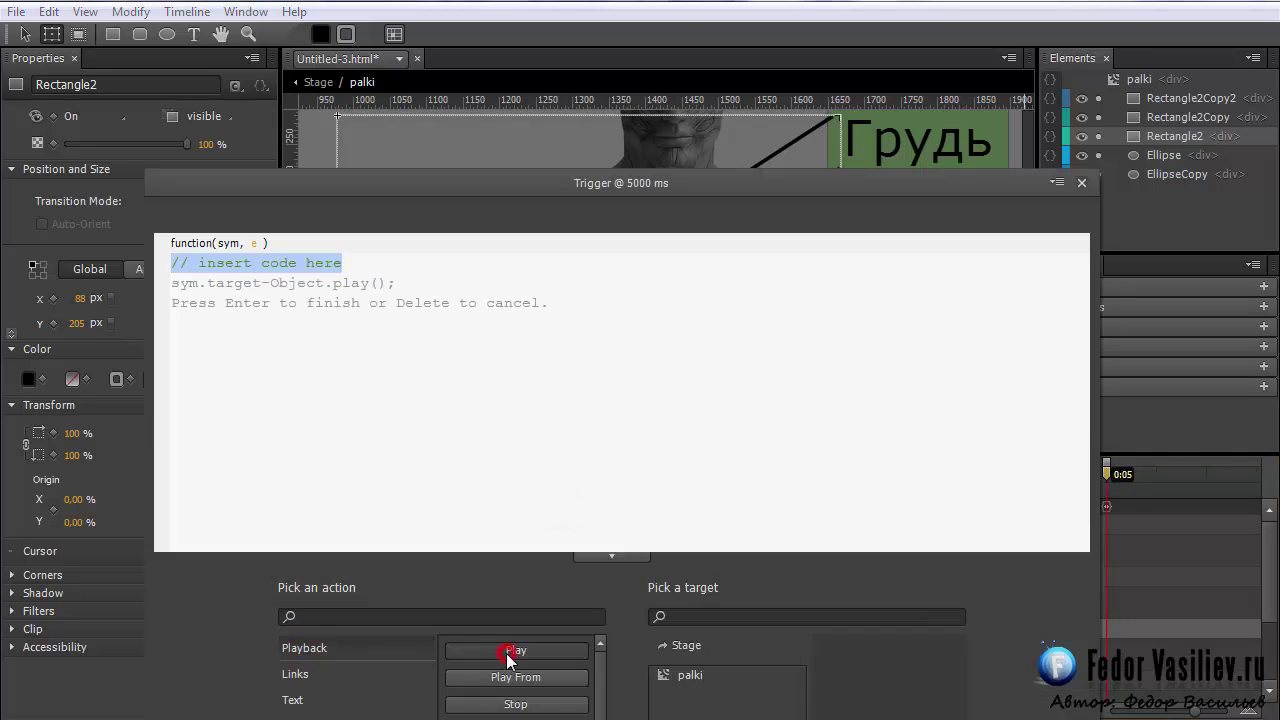
pyautogui.click(674, 680)
pyautogui.click(534, 704)
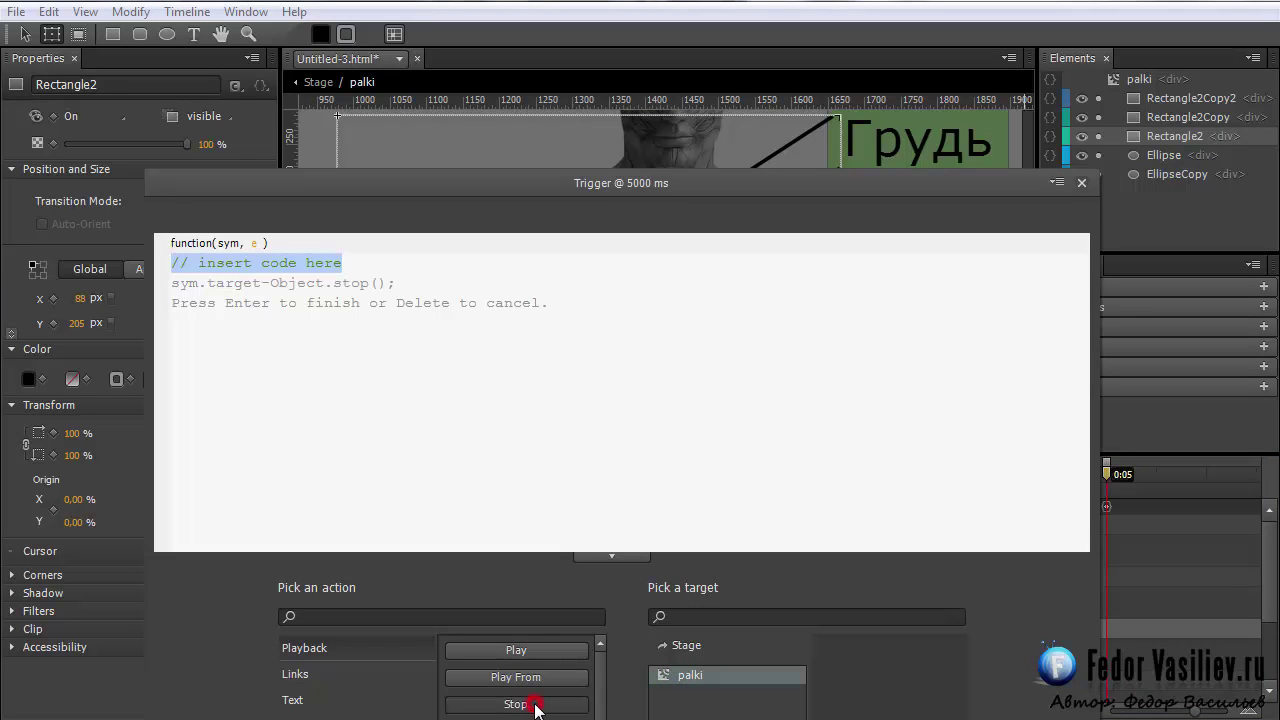
pyautogui.click(666, 676)
pyautogui.press('Return')
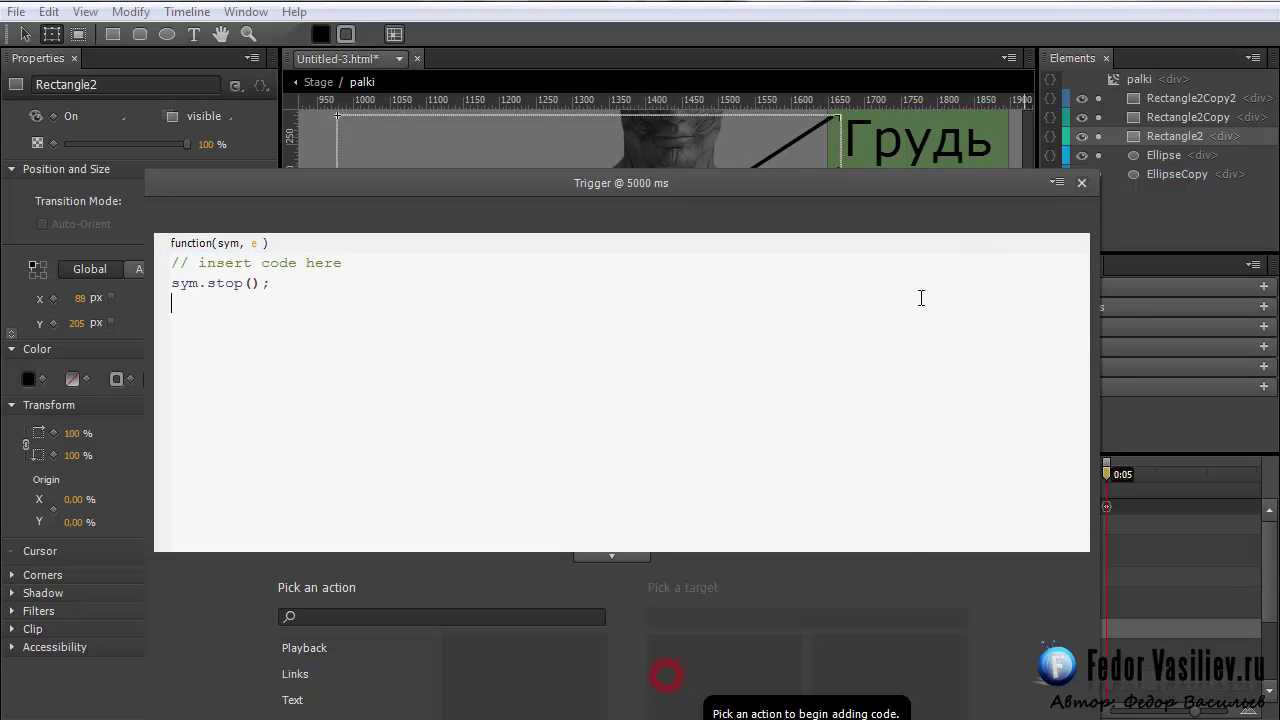
pyautogui.click(1079, 184)
# Insert a timeline label named 10 at 4.935 s, at the end of Rectangle2's second animation, and return to the Stage
pyautogui.moveTo(1106, 486); pyautogui.dragTo(1091, 484)
pyautogui.click(561, 493)
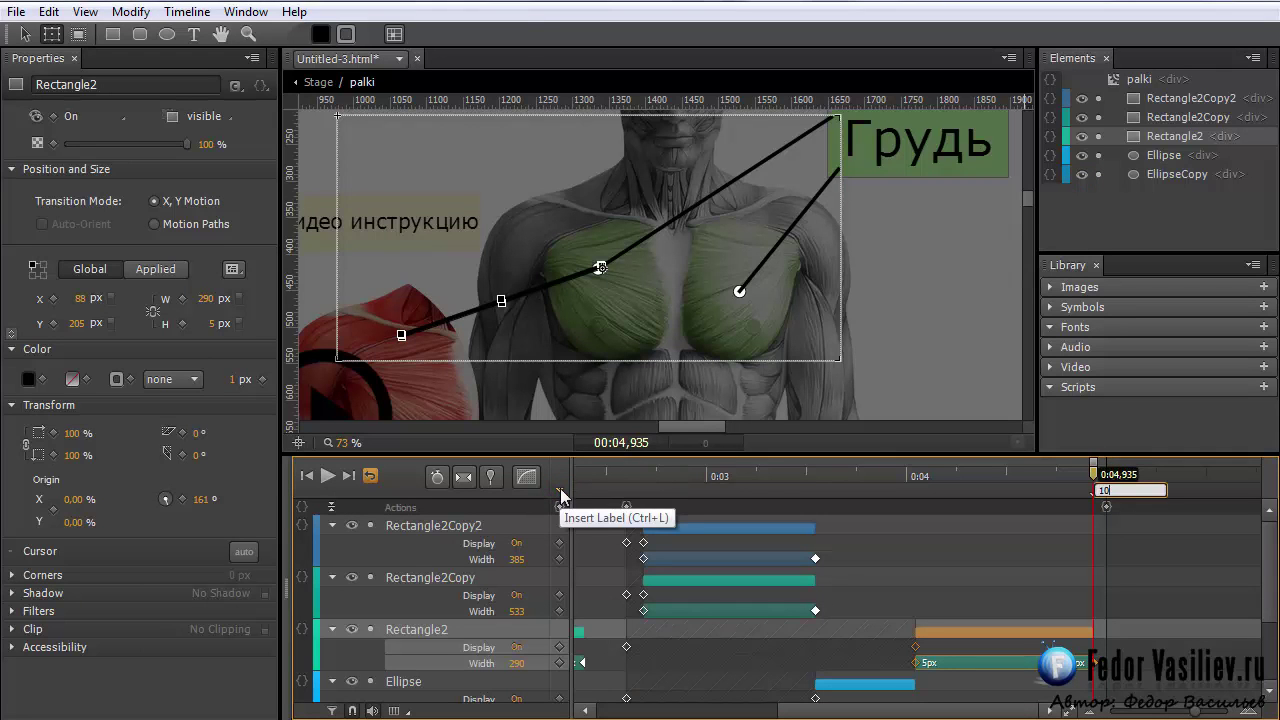
pyautogui.press('Return')
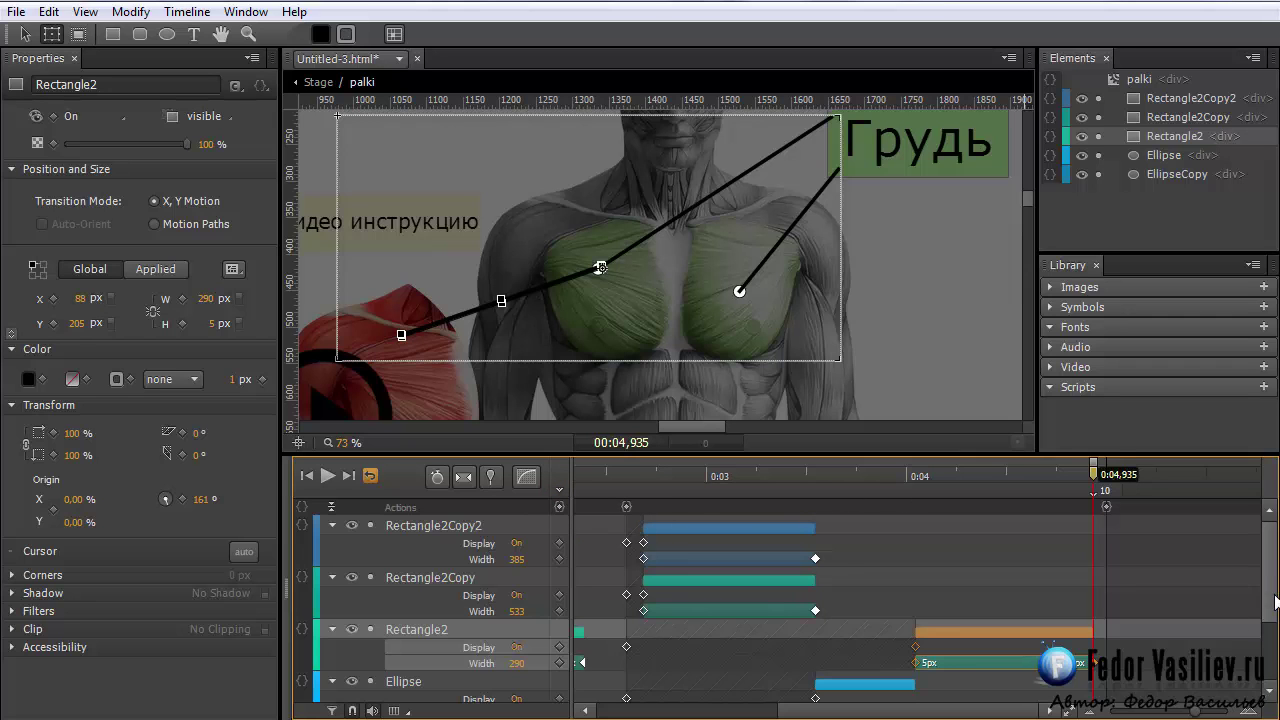
pyautogui.scroll(-2, 1275, 598)
pyautogui.scroll(2, 1273, 590)
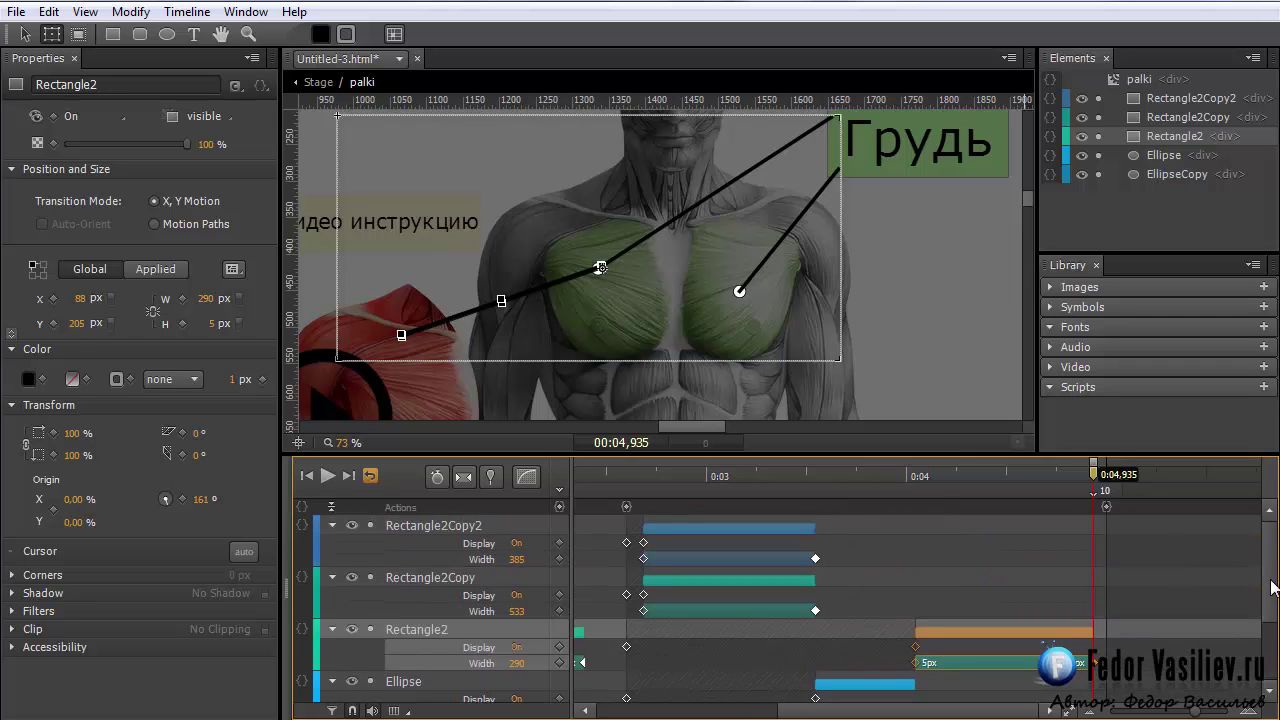
pyautogui.click(318, 82)
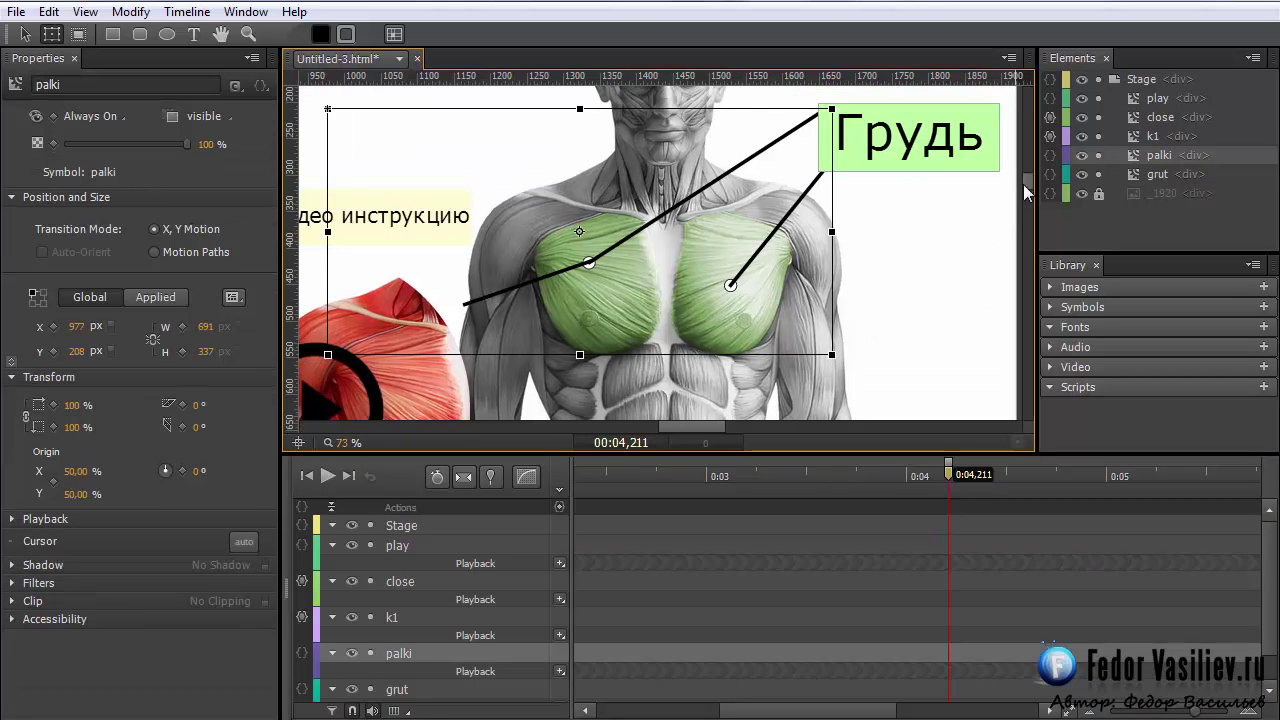
# Add a Play Reverse action for the palki symbol, from label "10", to the close element's click code
pyautogui.click(1158, 118)
pyautogui.click(1050, 117)
pyautogui.moveTo(602, 124); pyautogui.dragTo(750, 31)
pyautogui.click(272, 160)
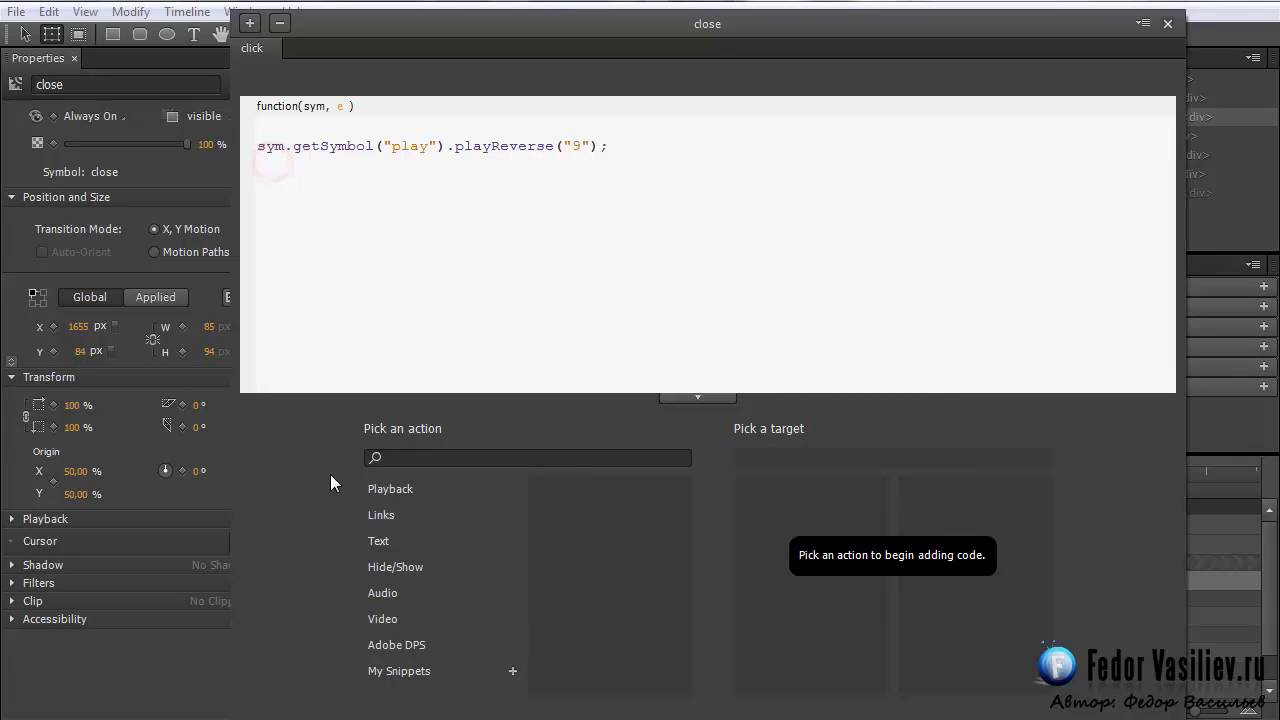
pyautogui.click(384, 489)
pyautogui.click(603, 599)
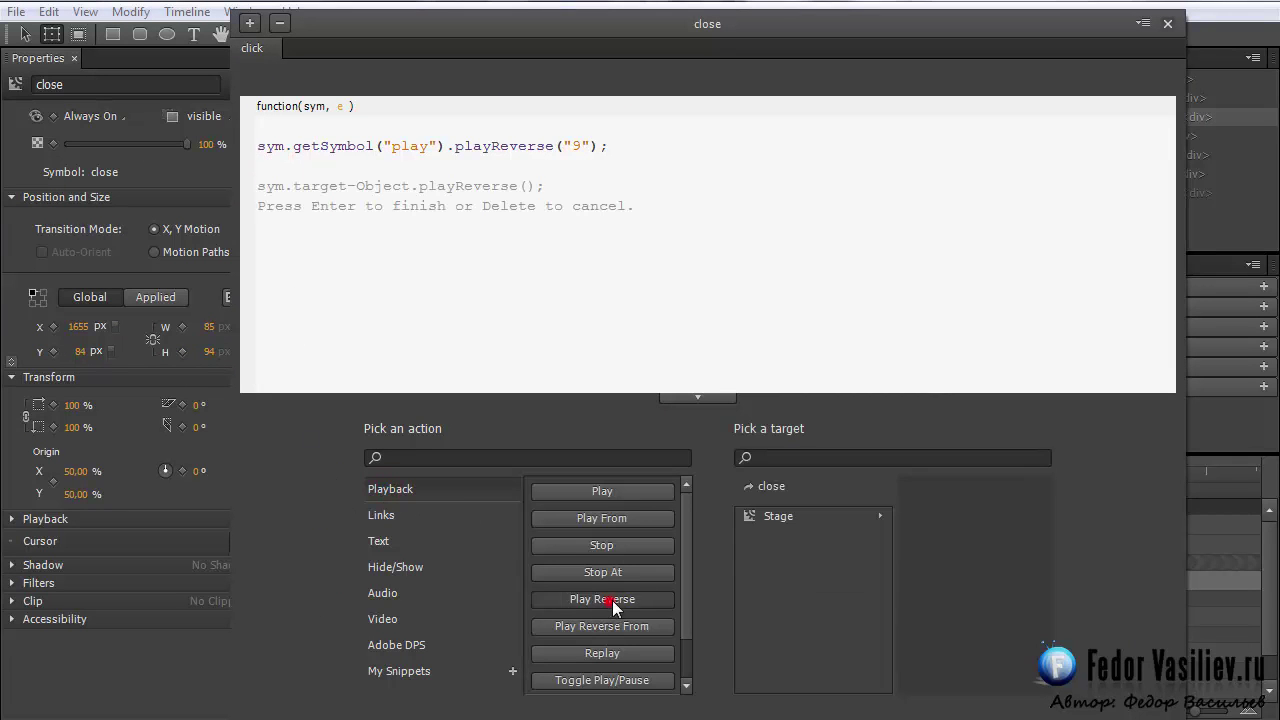
pyautogui.click(760, 515)
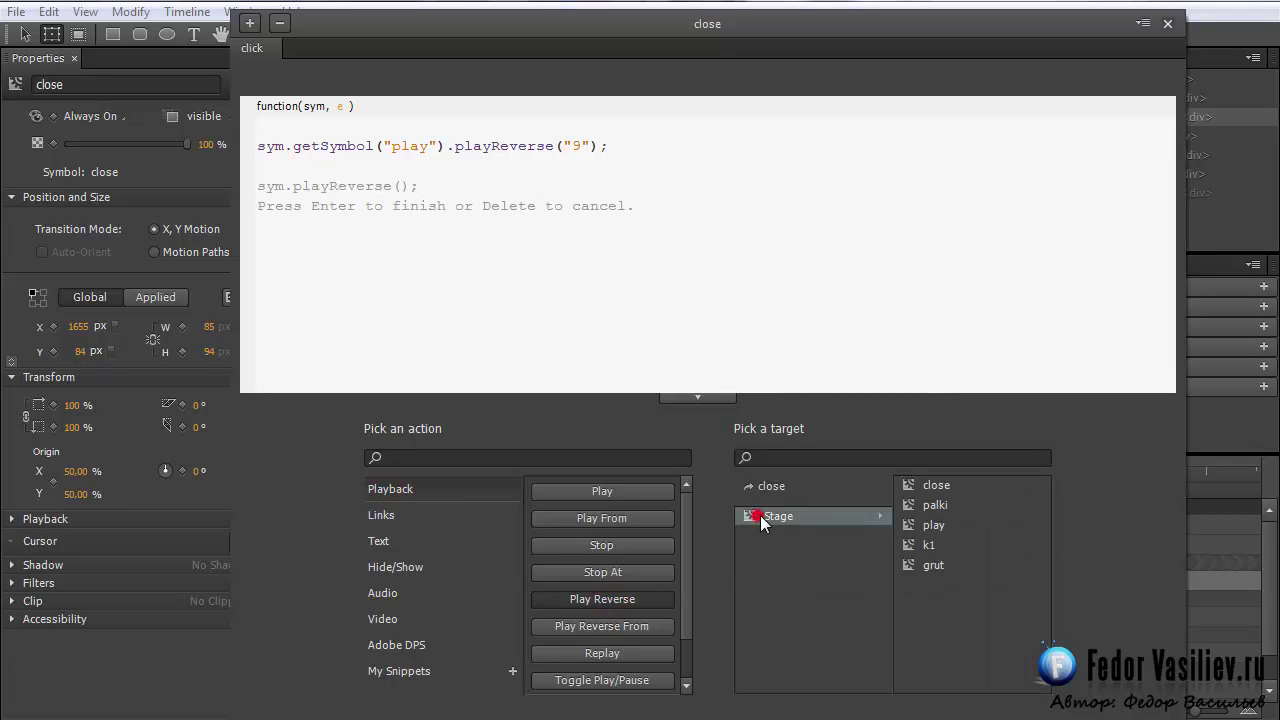
pyautogui.click(910, 507)
pyautogui.press('Return')
pyautogui.click(572, 183)
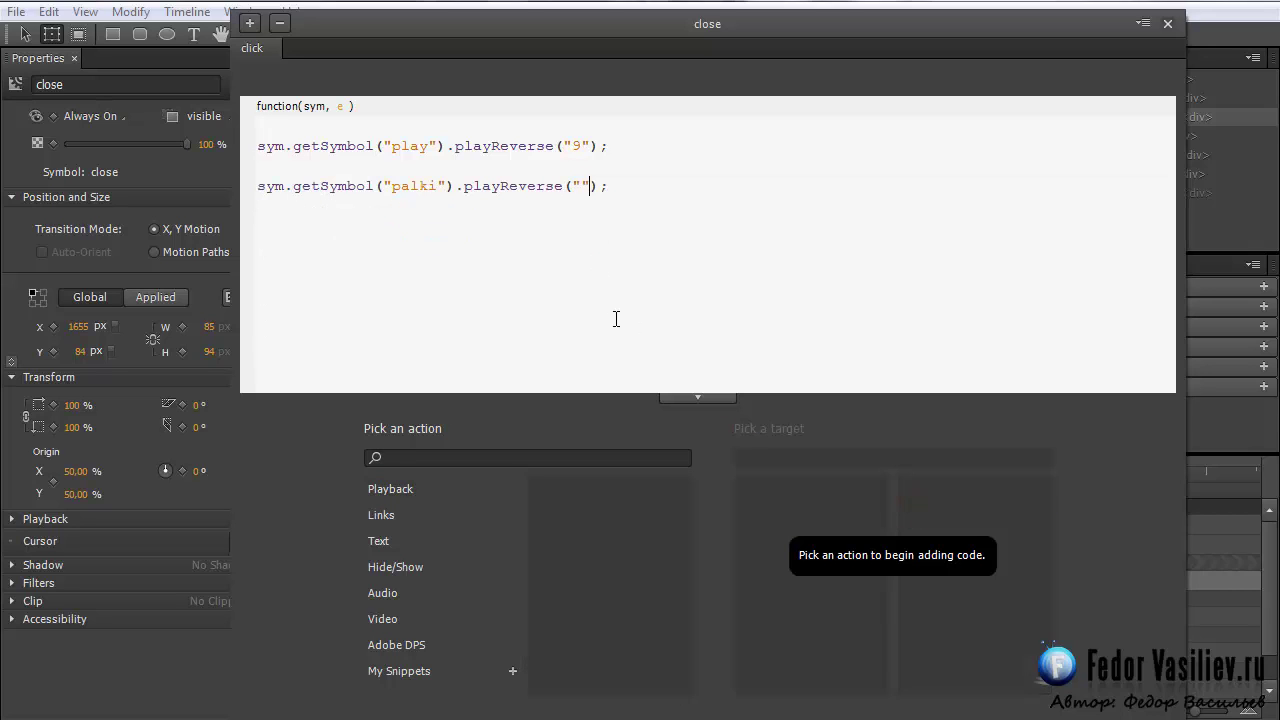
pyautogui.write('"10')
pyautogui.click(1167, 23)
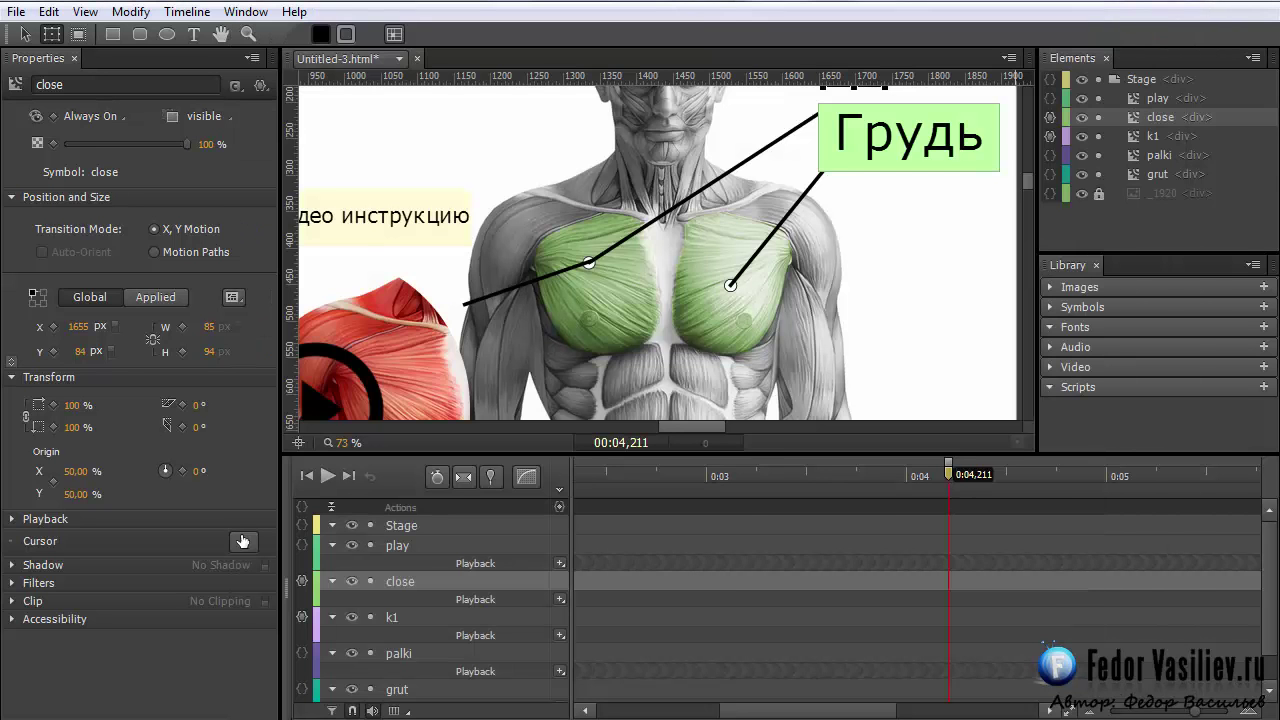
# Preview the composition in the browser and test the Грудь button, then return to the editor
pyautogui.hotkey('ctrl', 'Return')
pyautogui.click(1140, 211)
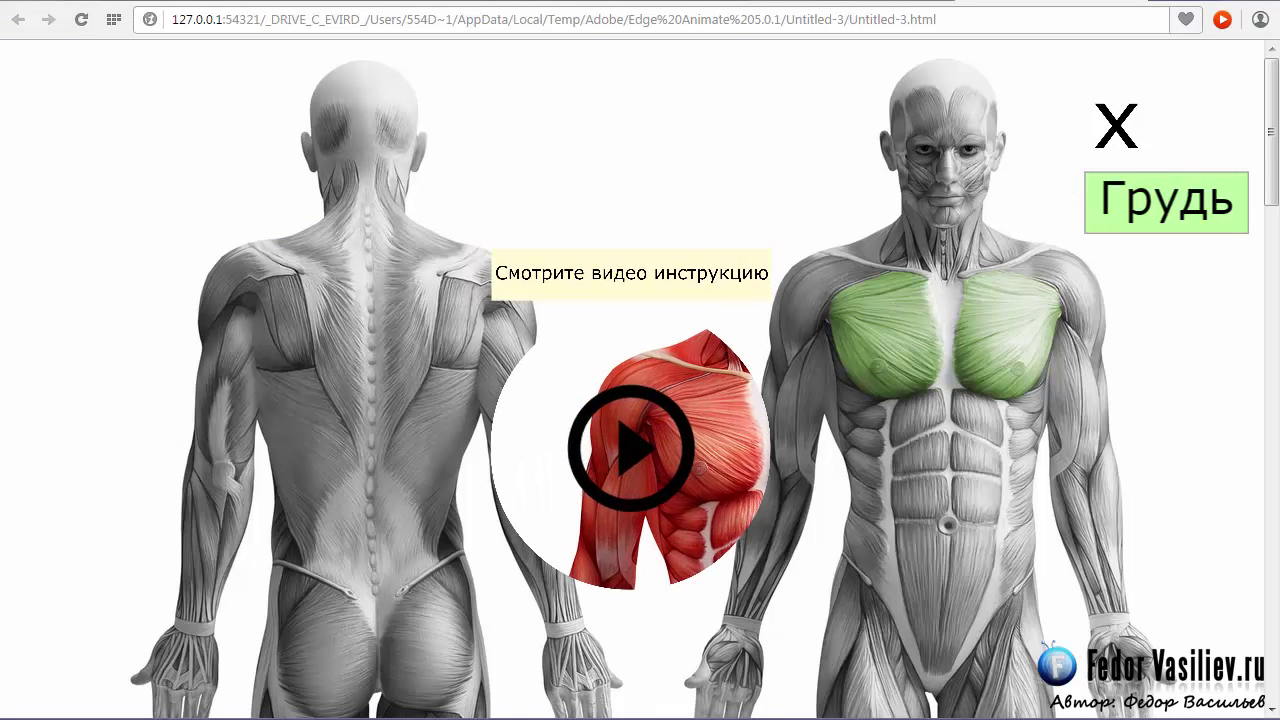
pyautogui.hotkey('alt', 'Tab')
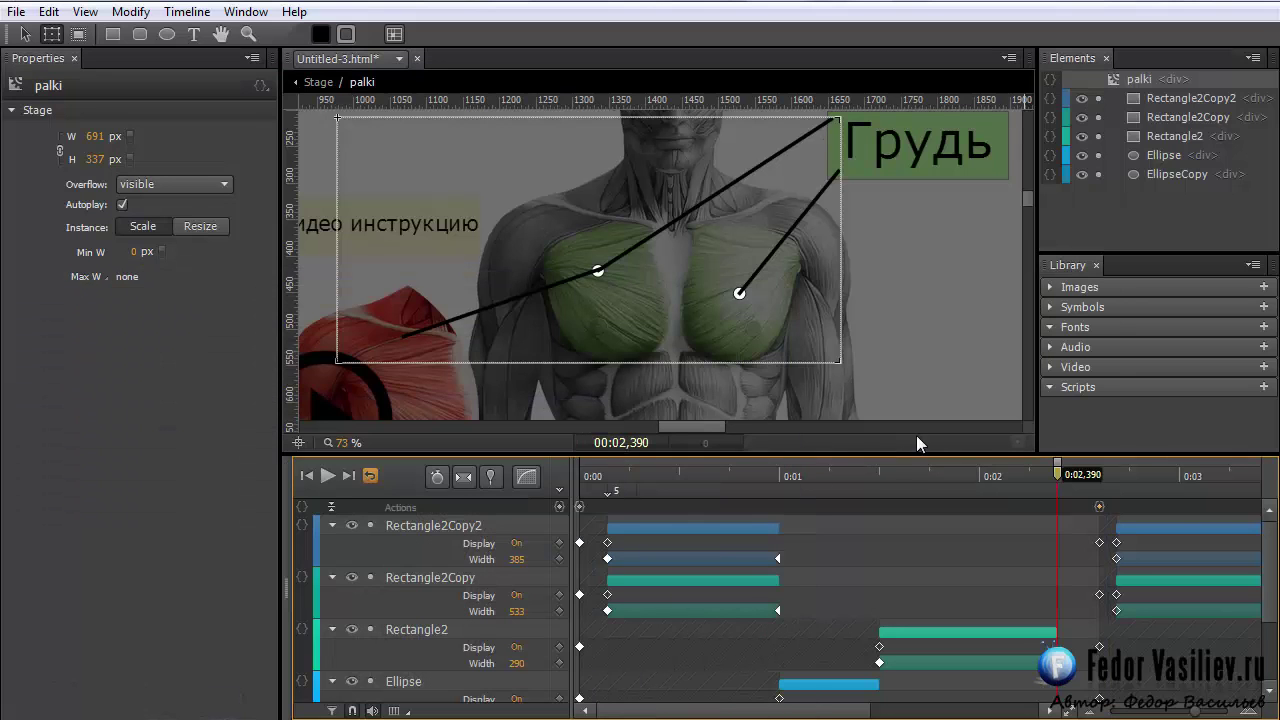
# Insert a trigger with a Stop action on palki at 2.390 s, where Rectangle2's first animation ends
pyautogui.click(1056, 478)
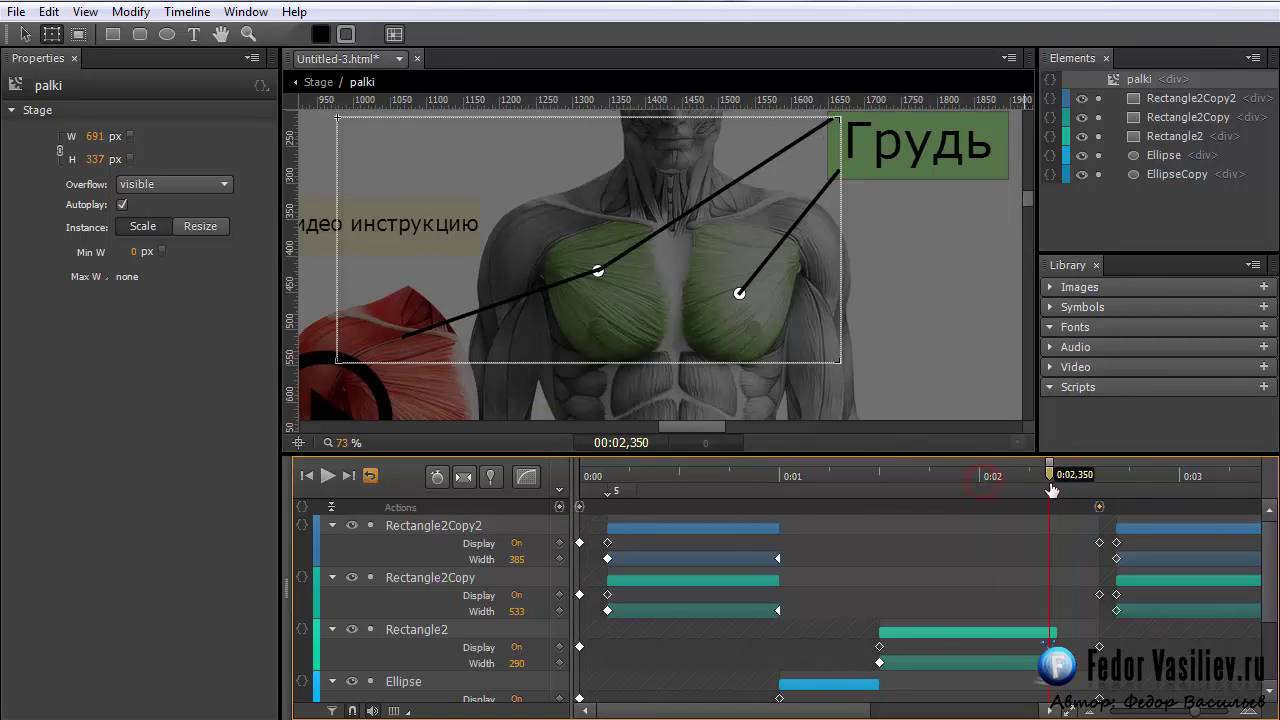
pyautogui.click(559, 507)
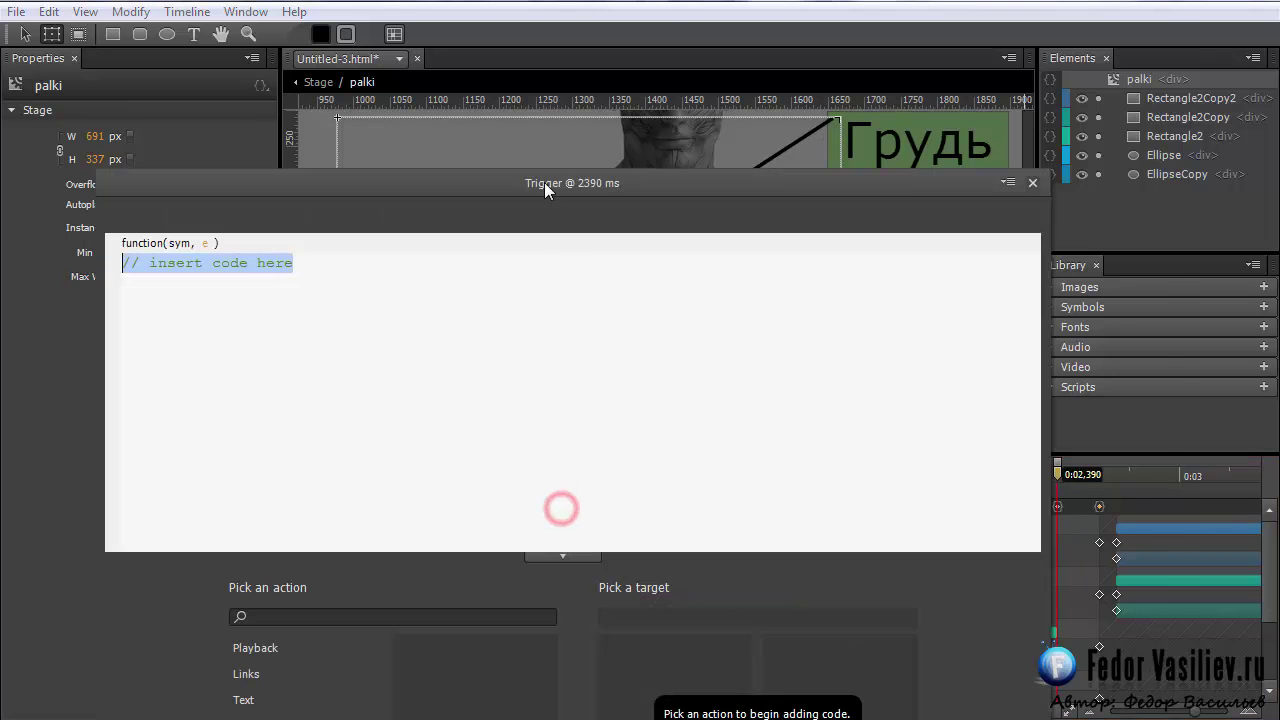
pyautogui.click(384, 477)
pyautogui.click(580, 531)
pyautogui.click(751, 506)
pyautogui.click(749, 503)
pyautogui.click(1150, 13)
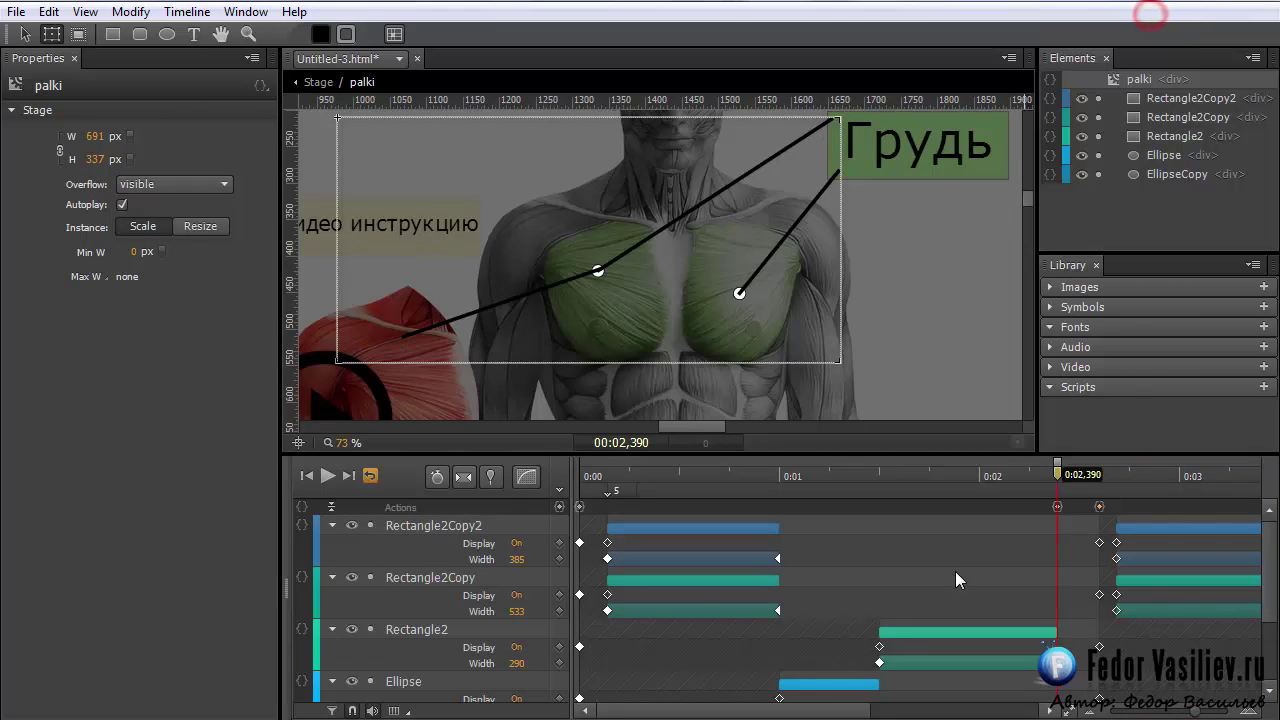
# Preview the composition in the browser, testing the Грудь button and the X close button
pyautogui.hotkey('ctrl', 'Return')
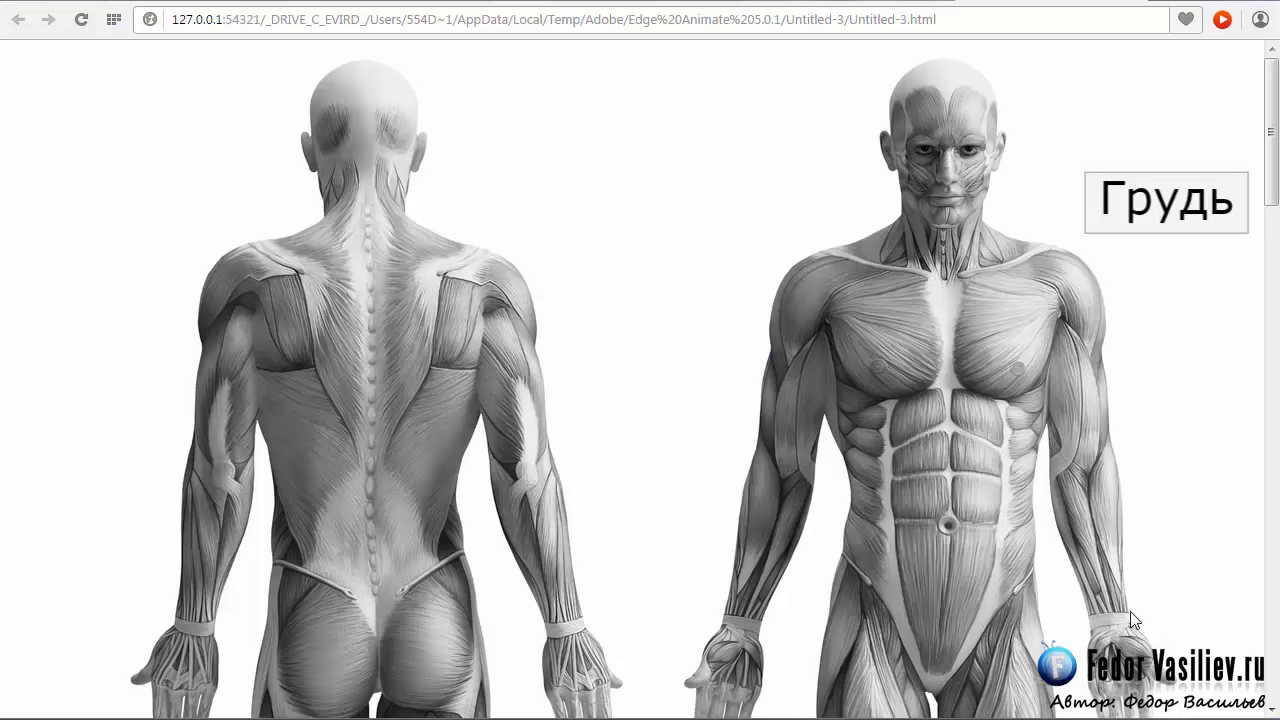
pyautogui.click(1160, 228)
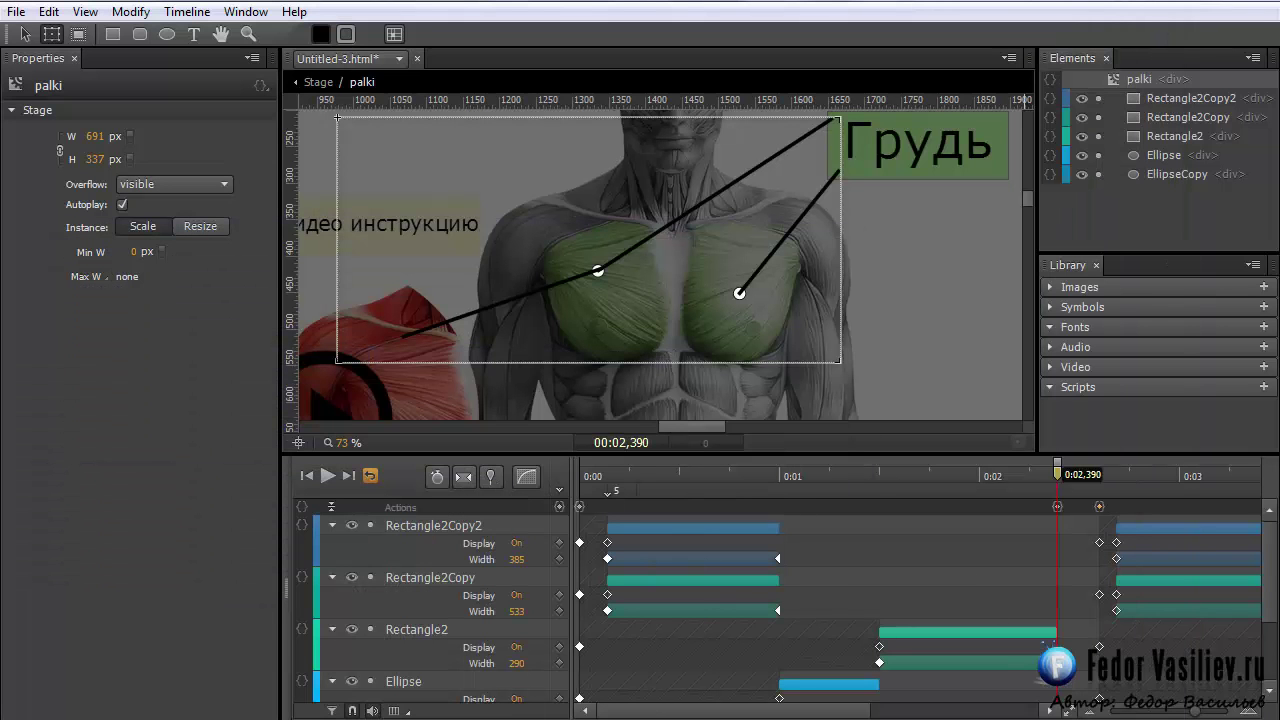
pyautogui.hotkey('ctrl', 'Return')
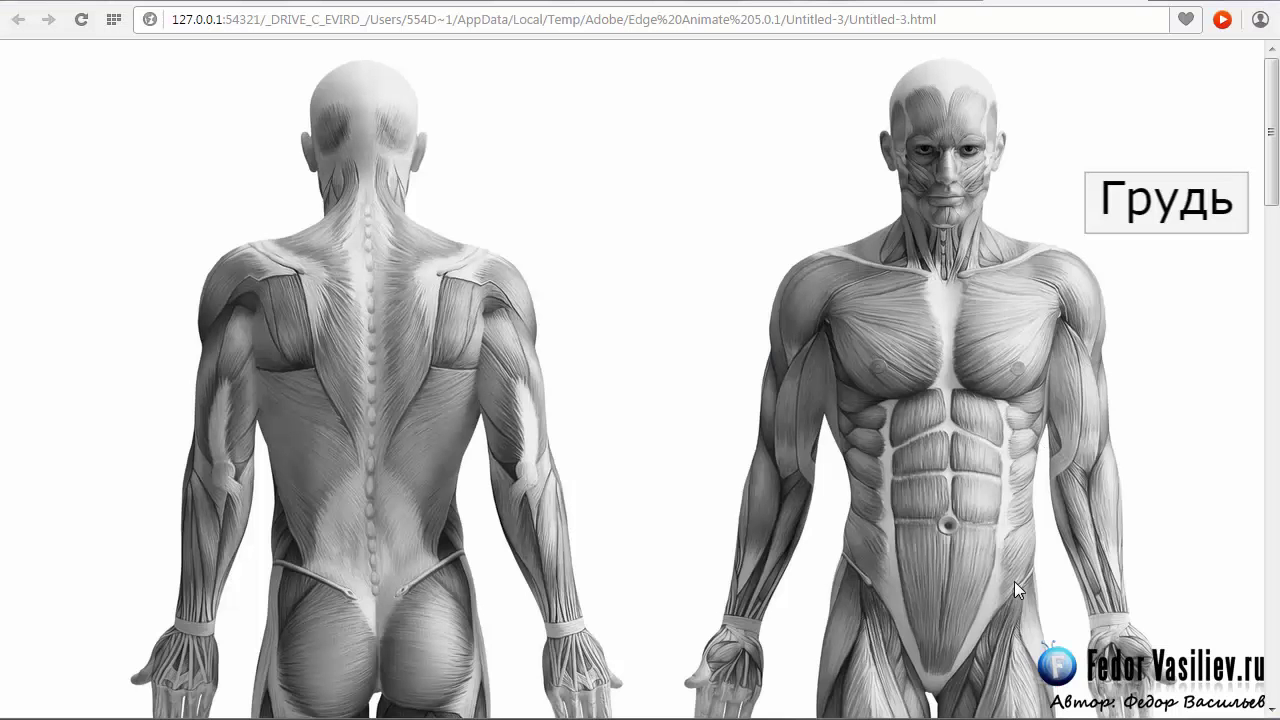
pyautogui.click(1144, 208)
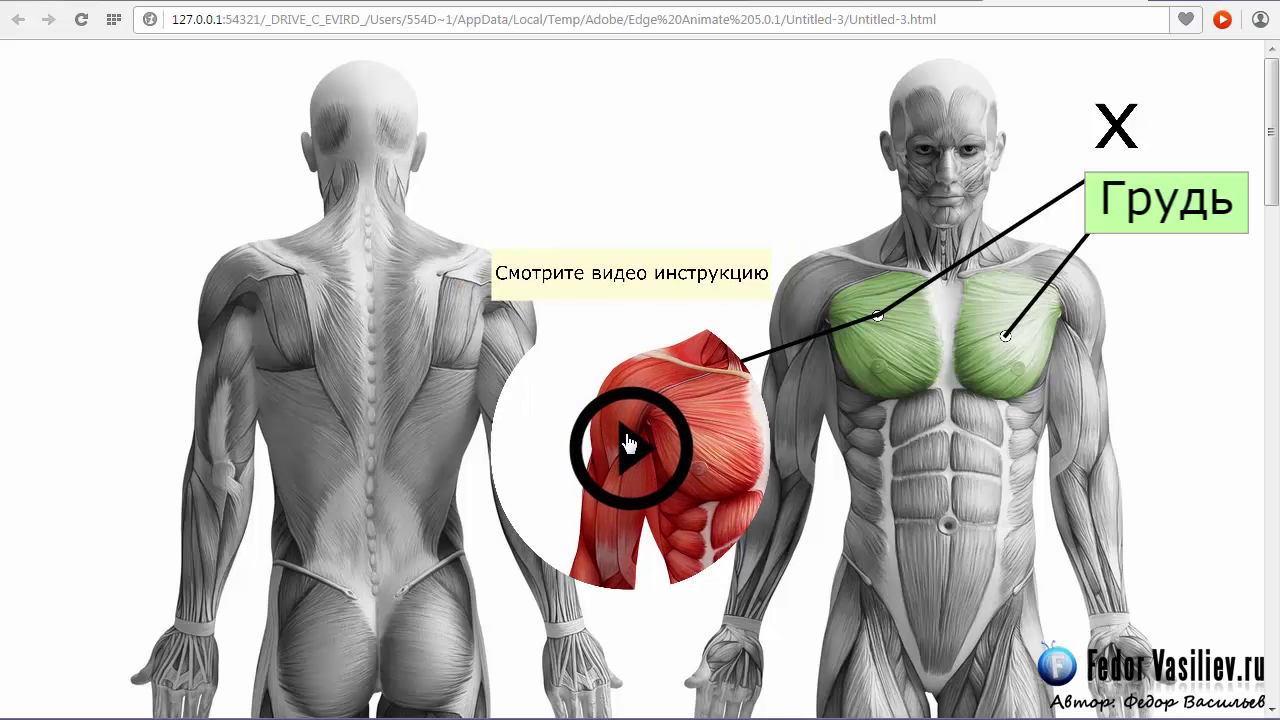
pyautogui.click(1112, 123)
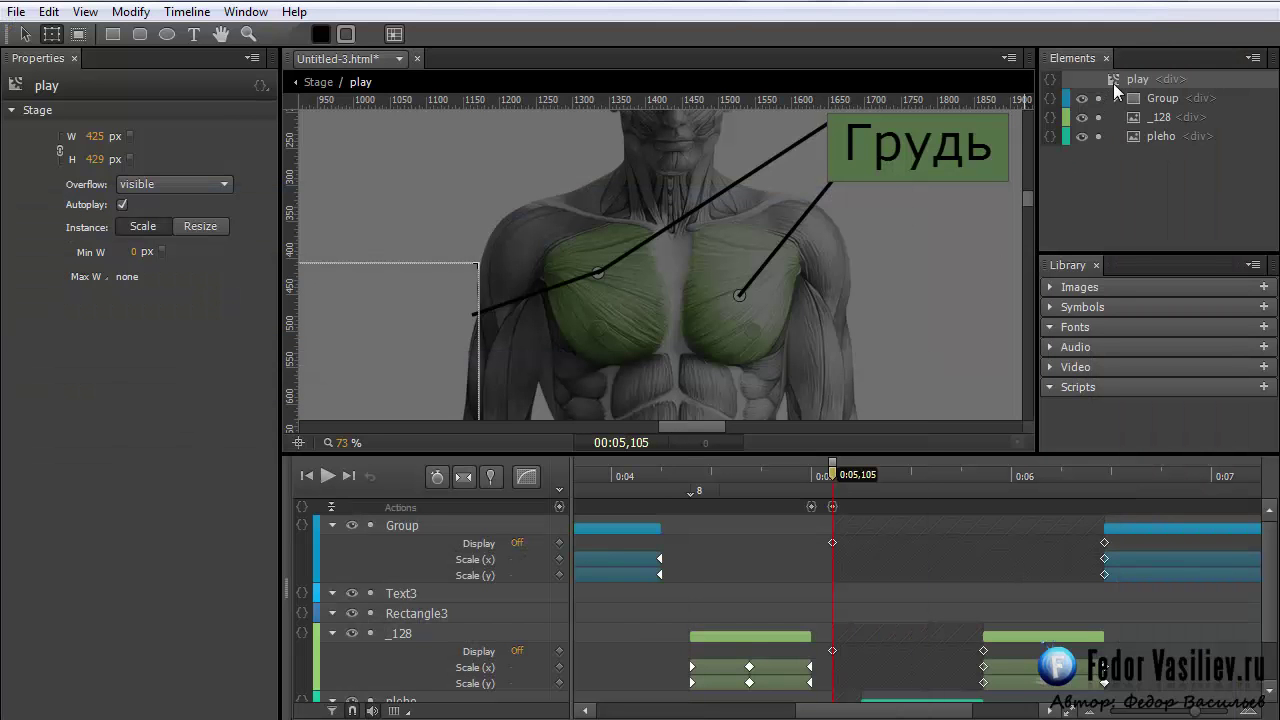
# Replace the stop code in the play symbol's trigger at 5105 ms with a Hide action targeting the symbol itself
pyautogui.click(1113, 83)
pyautogui.moveTo(832, 480); pyautogui.dragTo(835, 508)
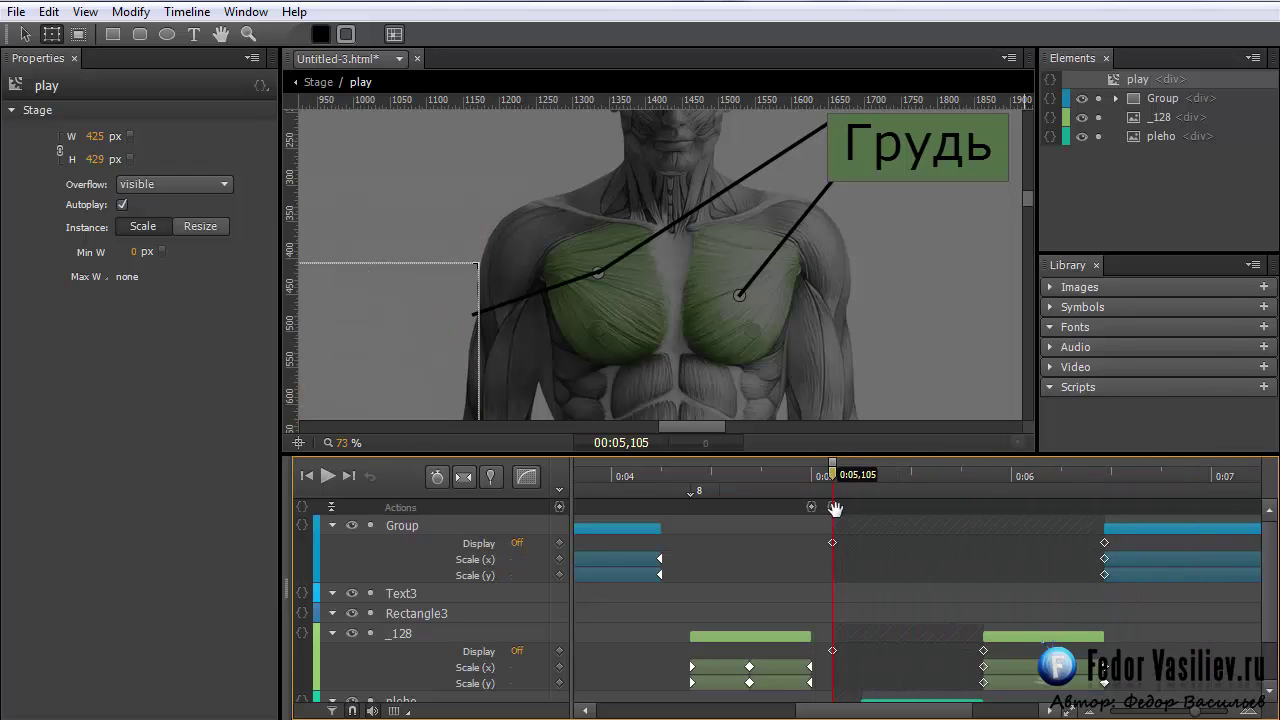
pyautogui.click(831, 508)
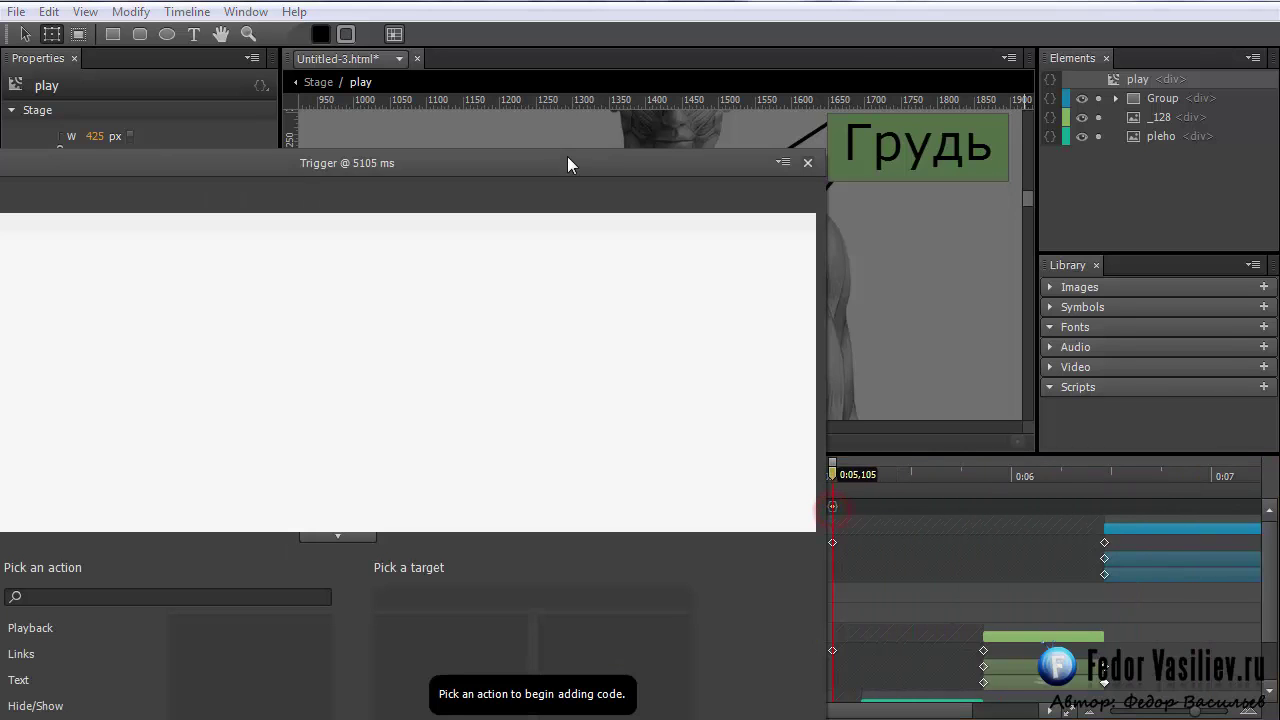
pyautogui.moveTo(567, 162); pyautogui.dragTo(894, 43)
pyautogui.moveTo(391, 149); pyautogui.dragTo(117, 101)
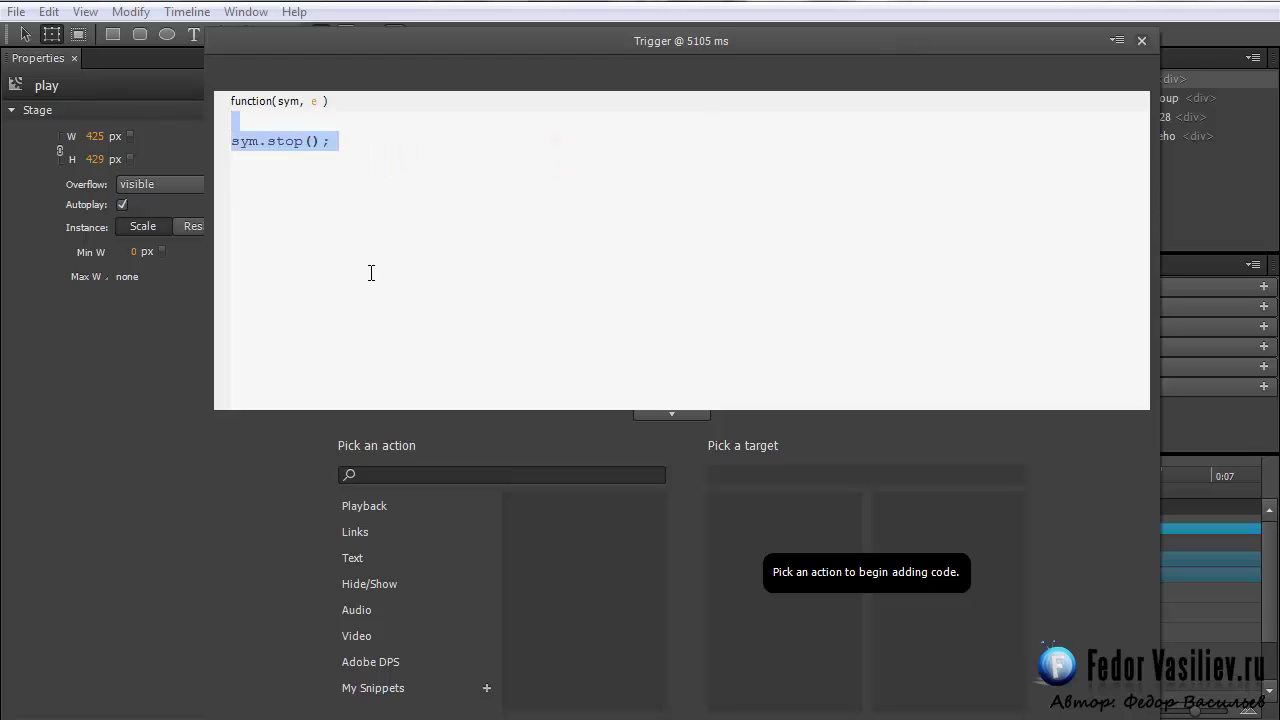
pyautogui.press('BackSpace')
pyautogui.click(370, 584)
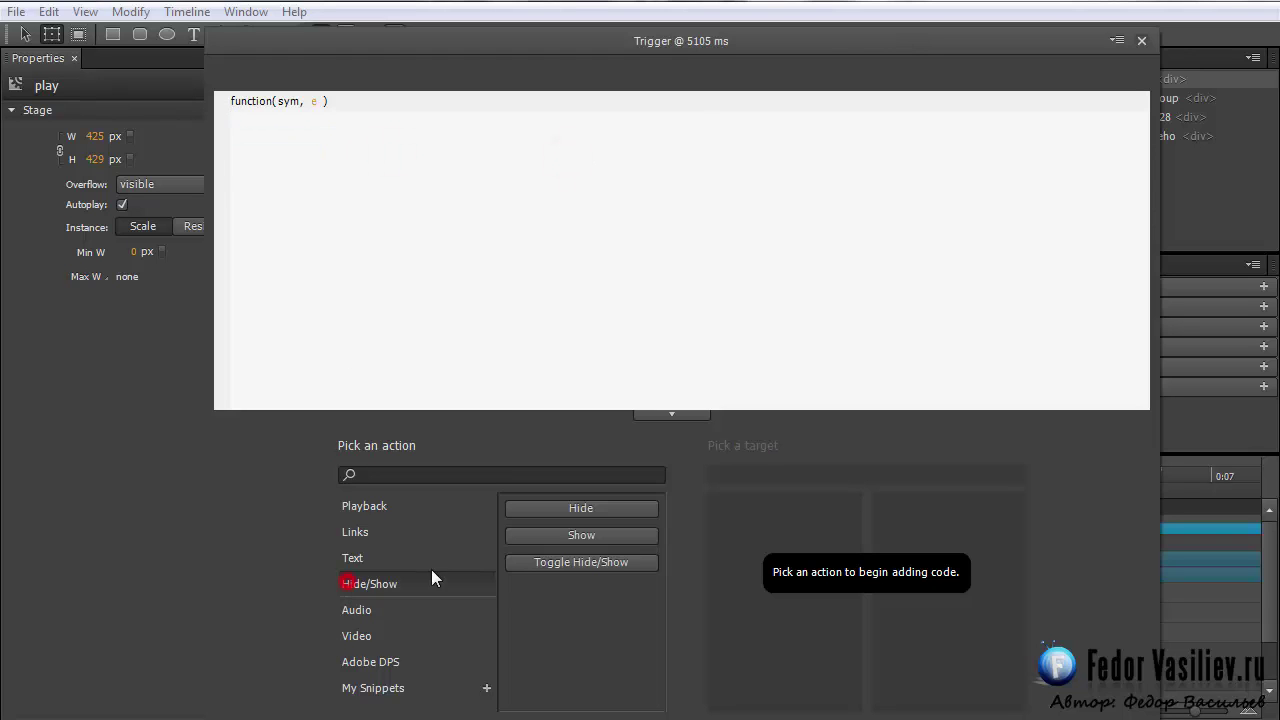
pyautogui.click(549, 513)
pyautogui.click(725, 532)
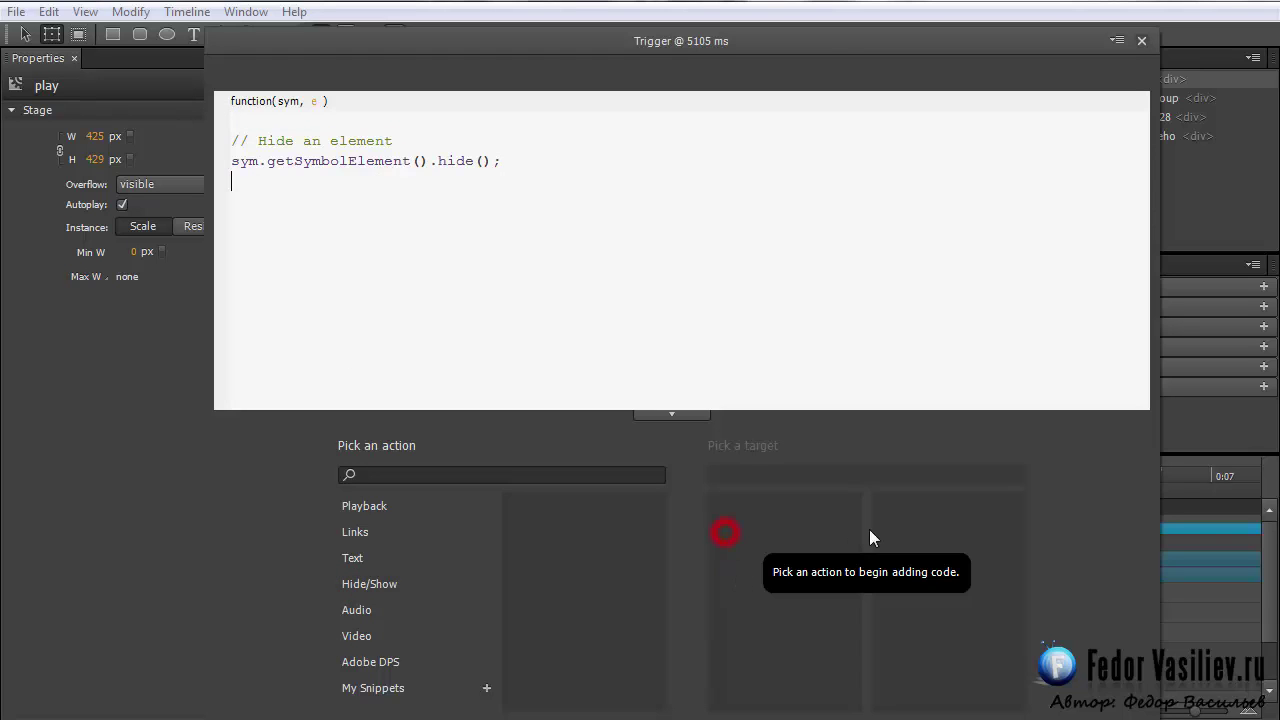
pyautogui.click(1139, 41)
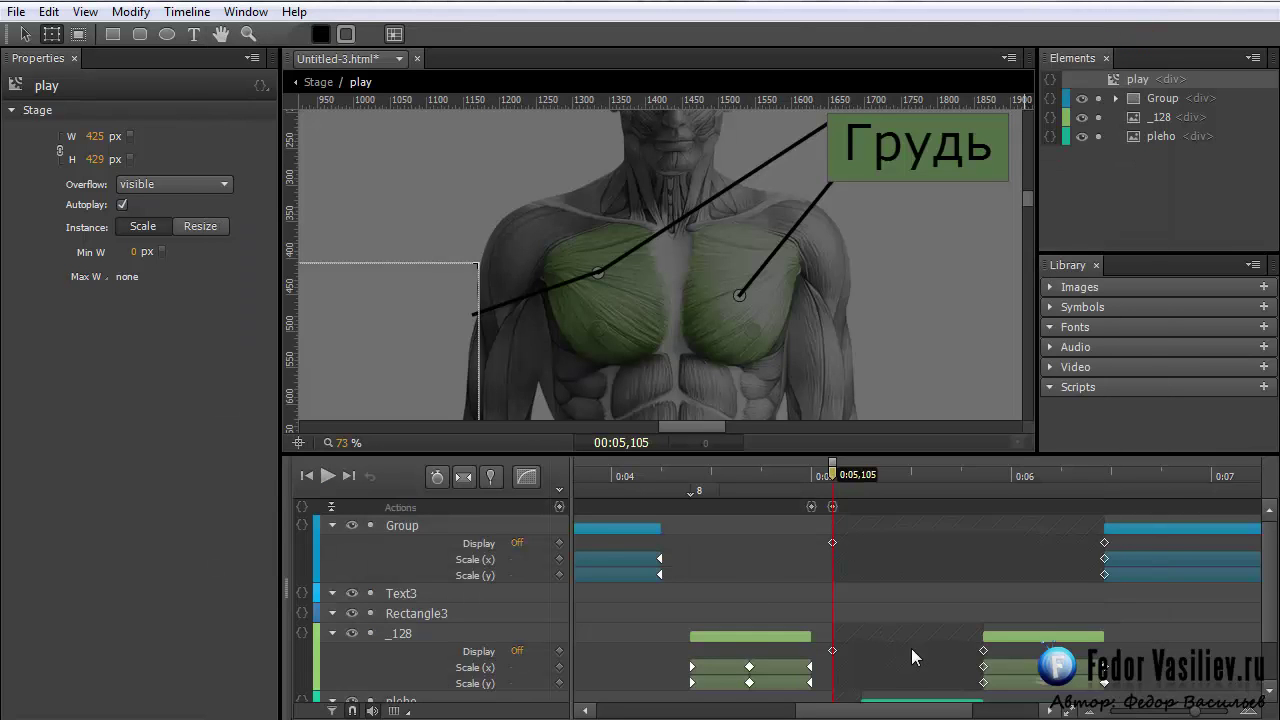
# Return to the Stage and preview the composition in the browser again
pyautogui.click(318, 82)
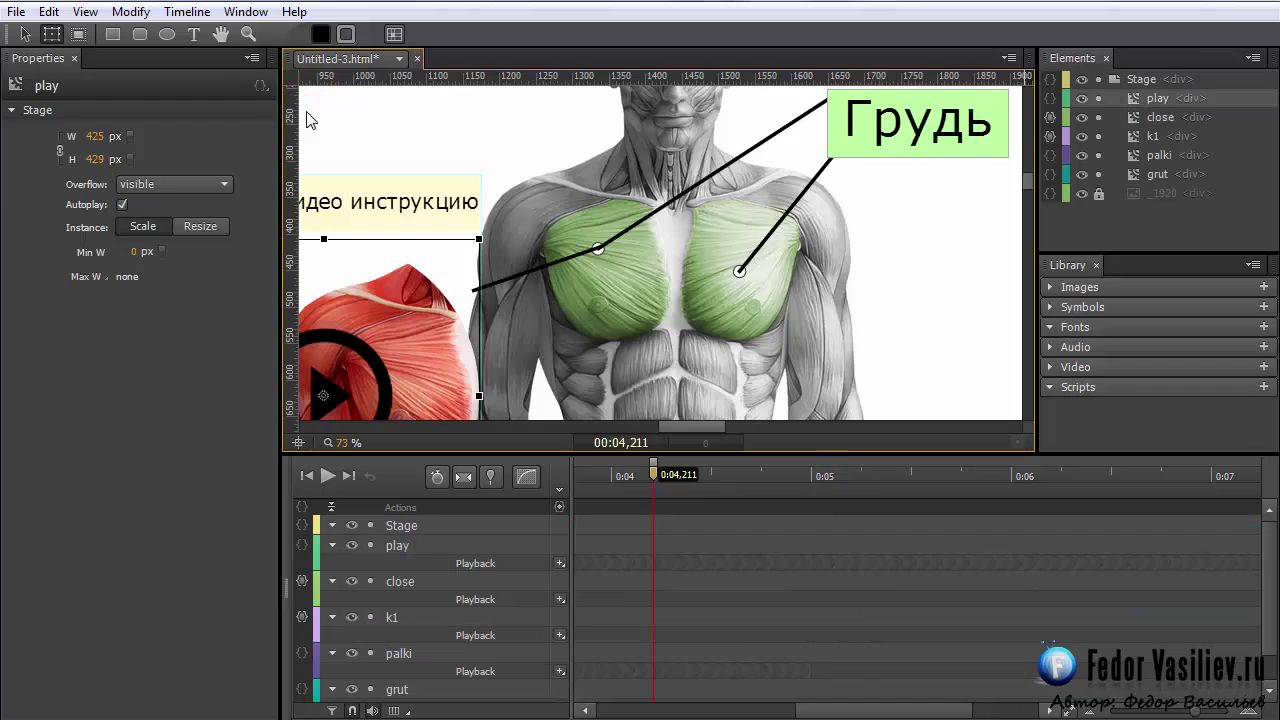
pyautogui.hotkey('ctrl', 'Return')
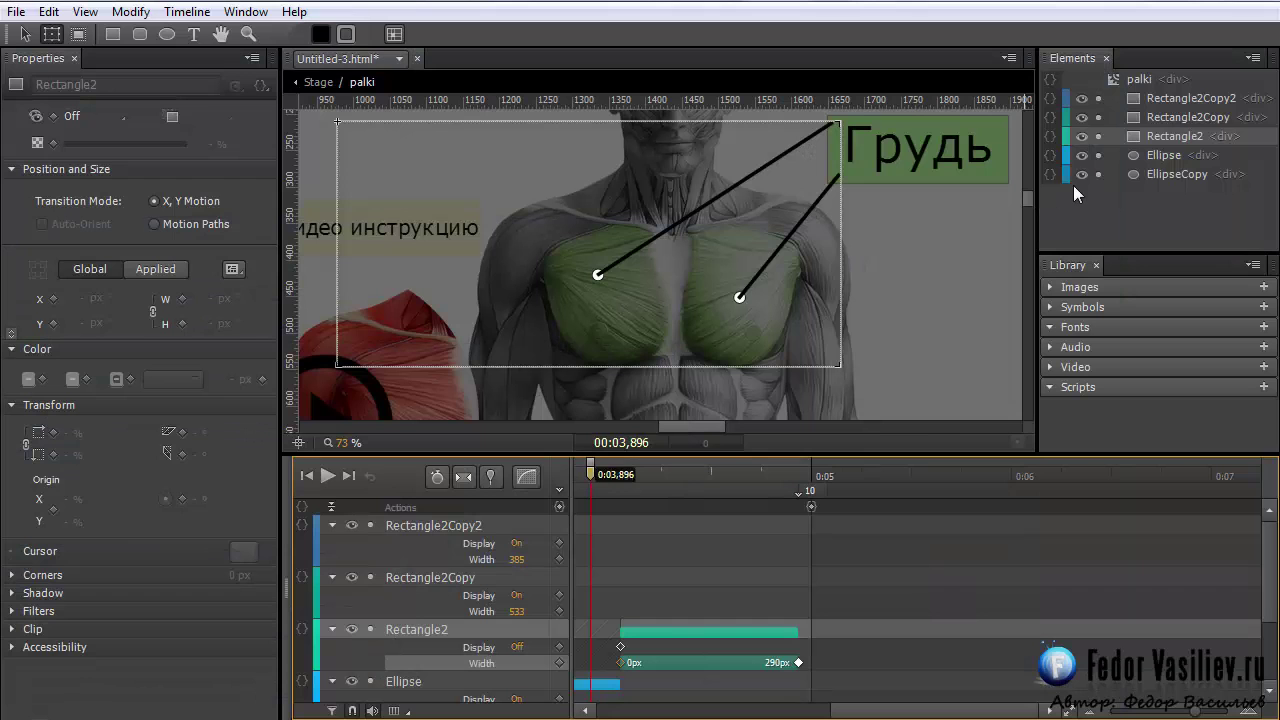
# Examine the k1 symbol's timeline and the code in its trigger at 0 ms, and return to the Stage
pyautogui.click(318, 82)
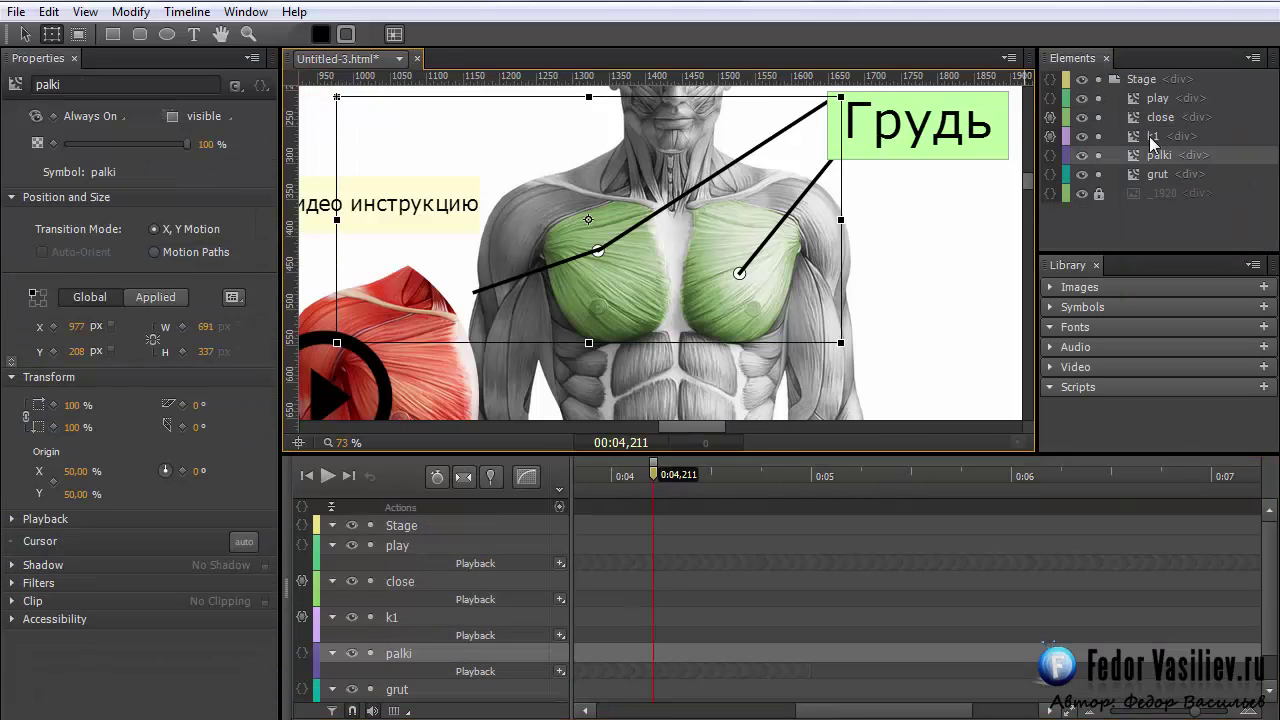
pyautogui.click(1140, 136)
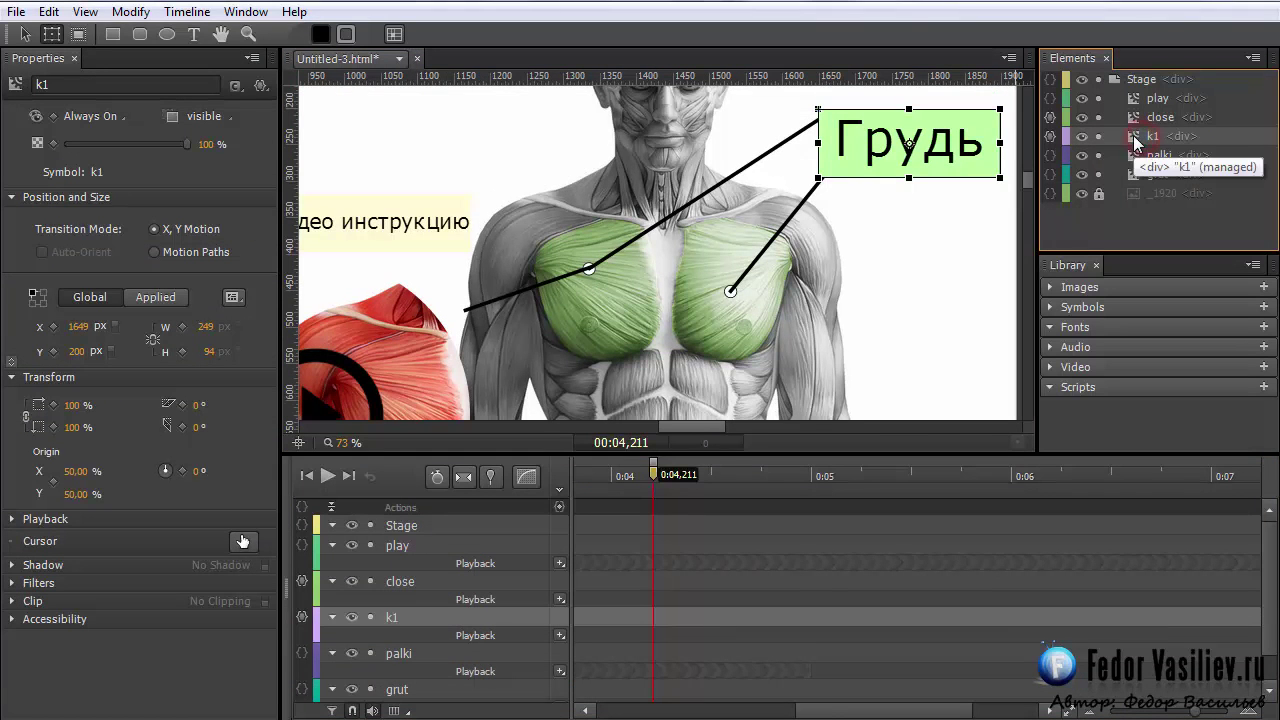
pyautogui.doubleClick(1134, 136)
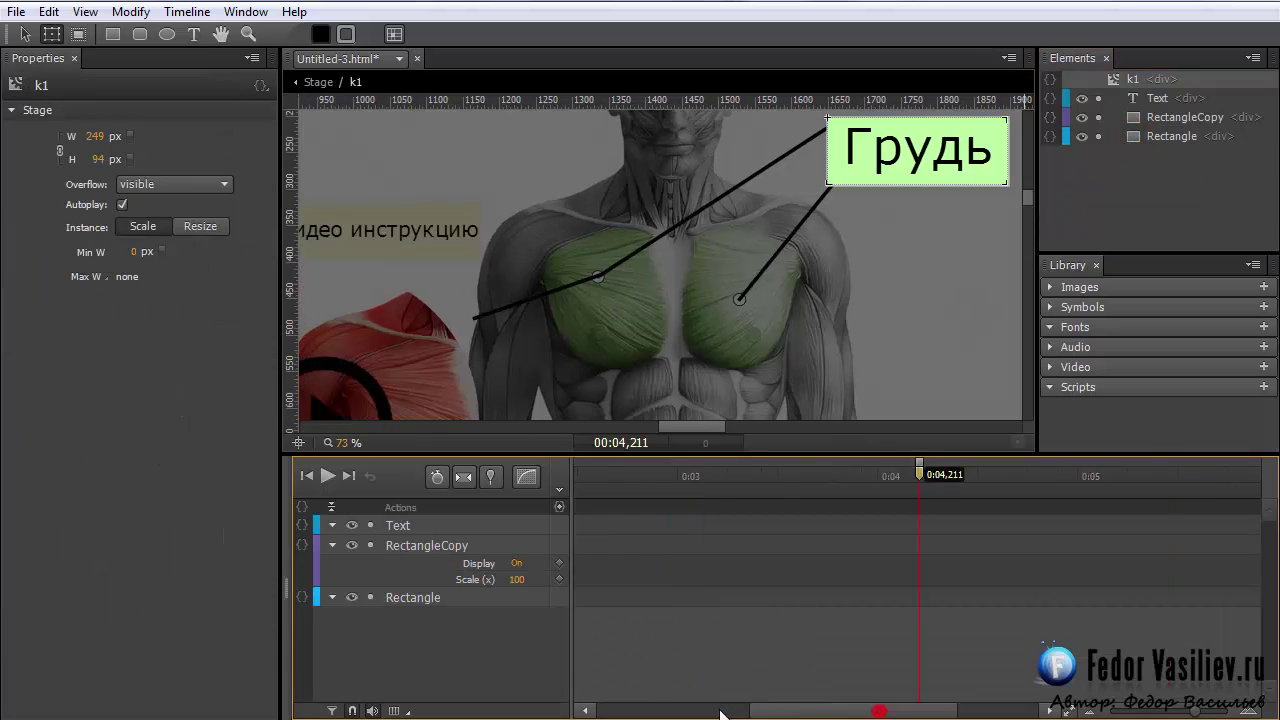
pyautogui.moveTo(880, 710); pyautogui.dragTo(650, 710)
pyautogui.click(582, 472)
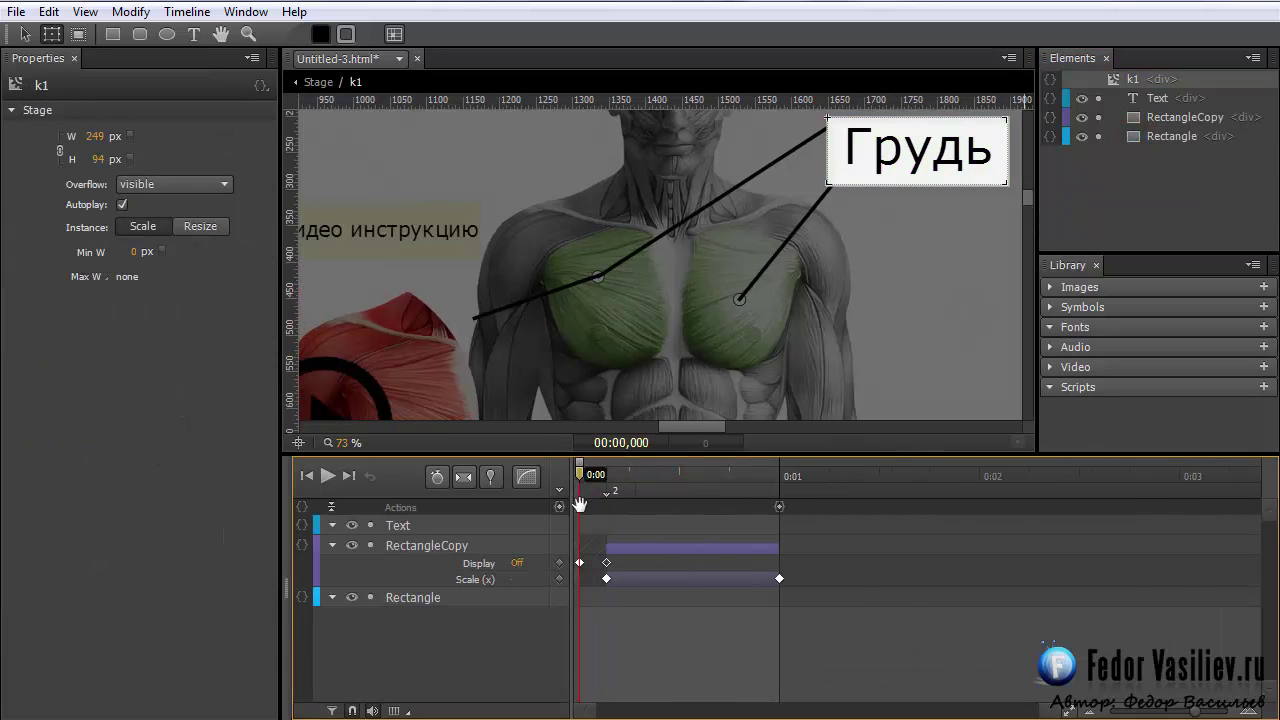
pyautogui.click(577, 510)
pyautogui.moveTo(386, 168); pyautogui.dragTo(988, 70)
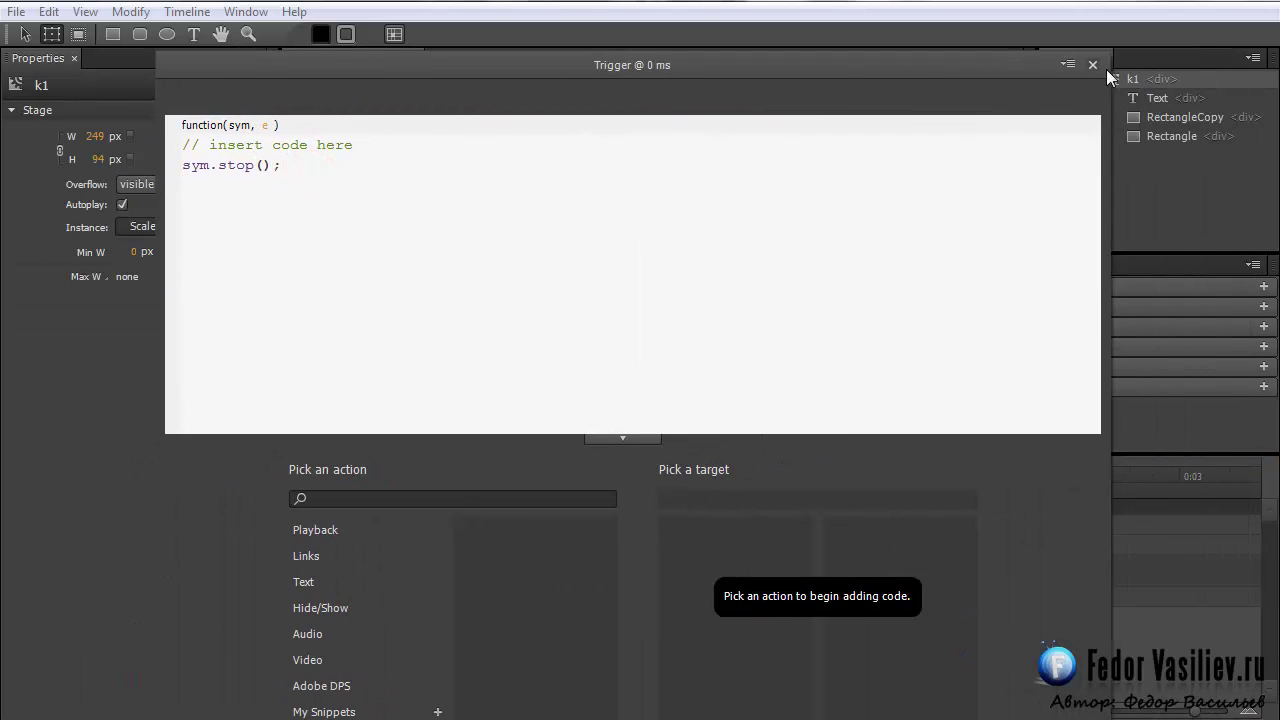
pyautogui.click(1093, 65)
pyautogui.moveTo(777, 474); pyautogui.dragTo(770, 487)
pyautogui.doubleClick(806, 358)
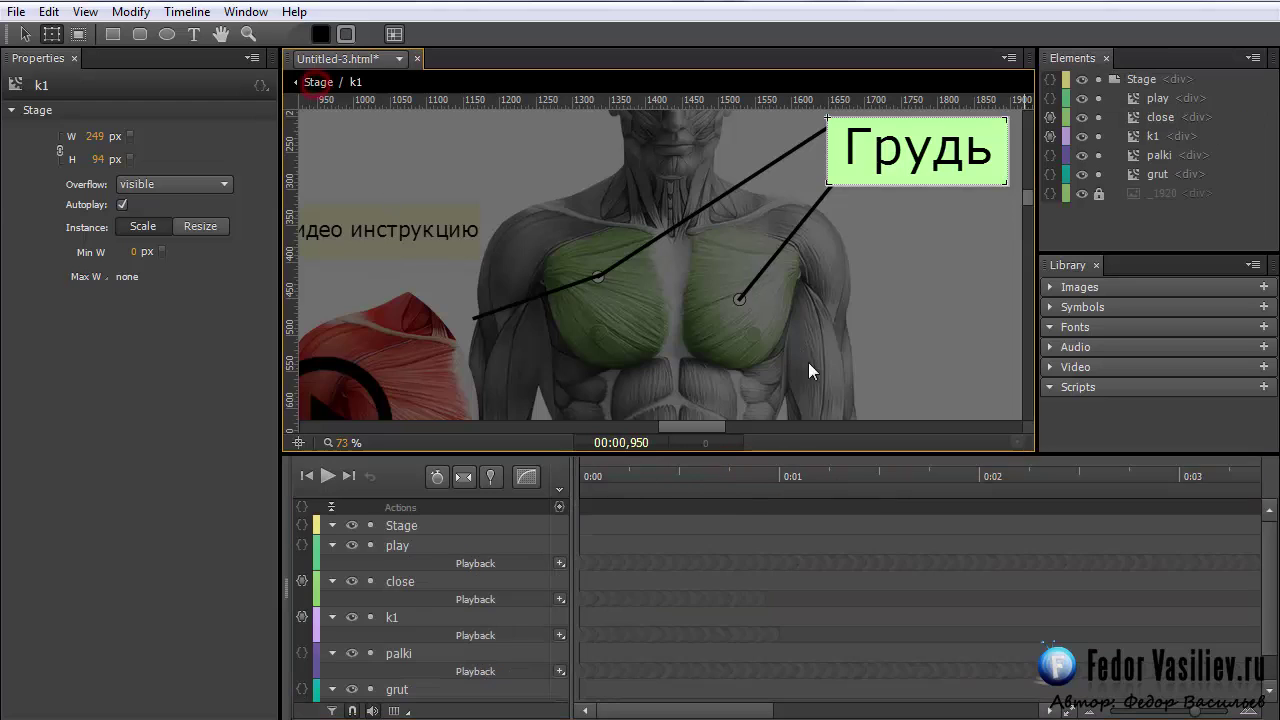
# Add a Play Reverse action targeting k1 to the close symbol's click code, directly below the palki line
pyautogui.click(1160, 117)
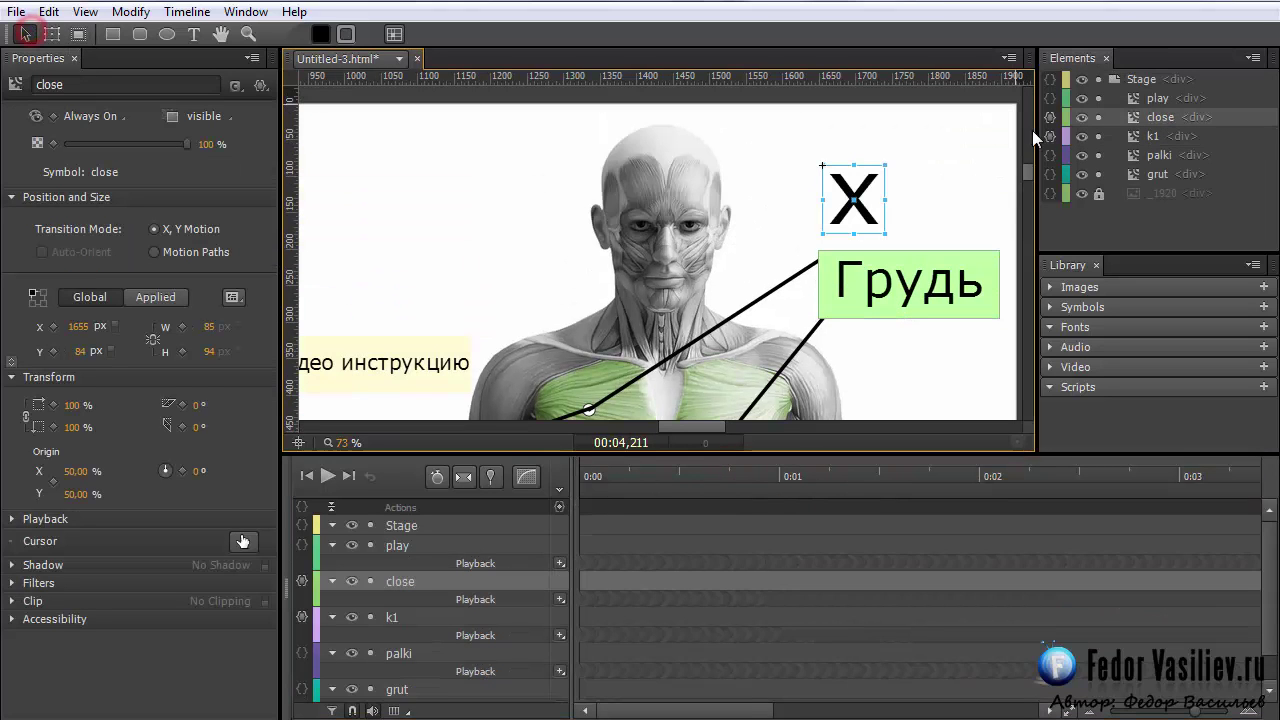
pyautogui.click(1048, 117)
pyautogui.moveTo(820, 125); pyautogui.dragTo(985, 34)
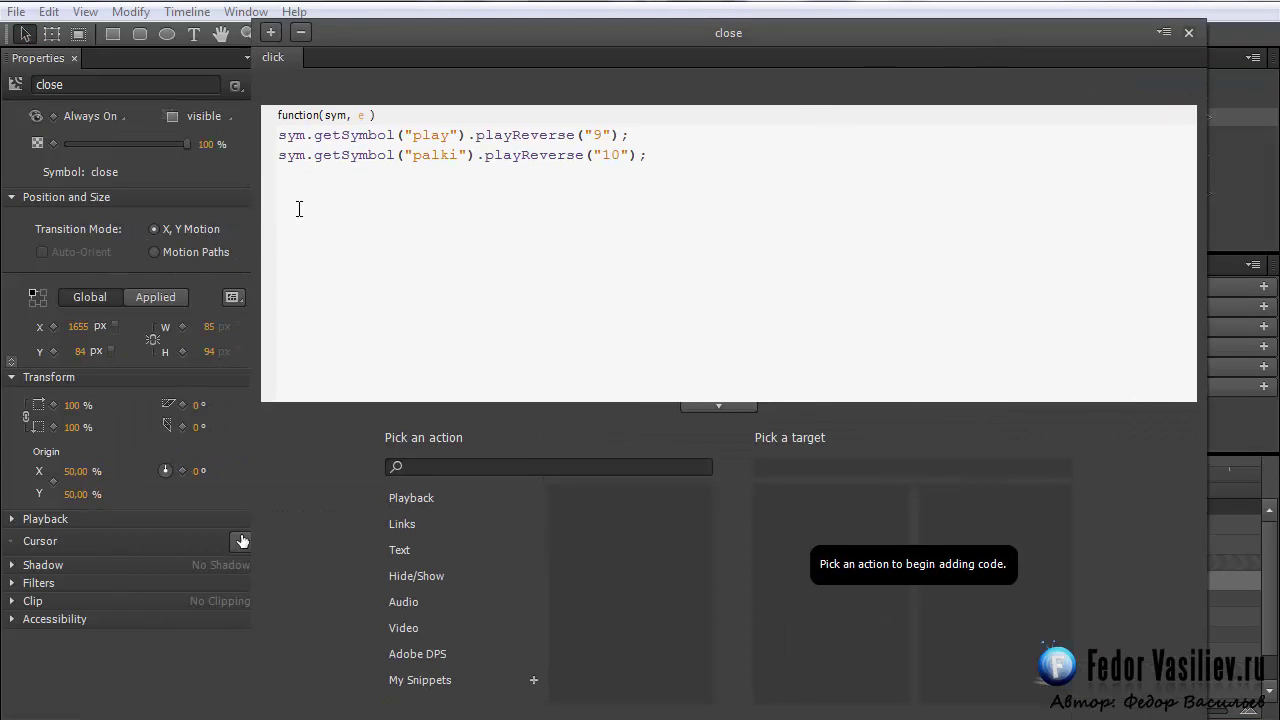
pyautogui.click(423, 500)
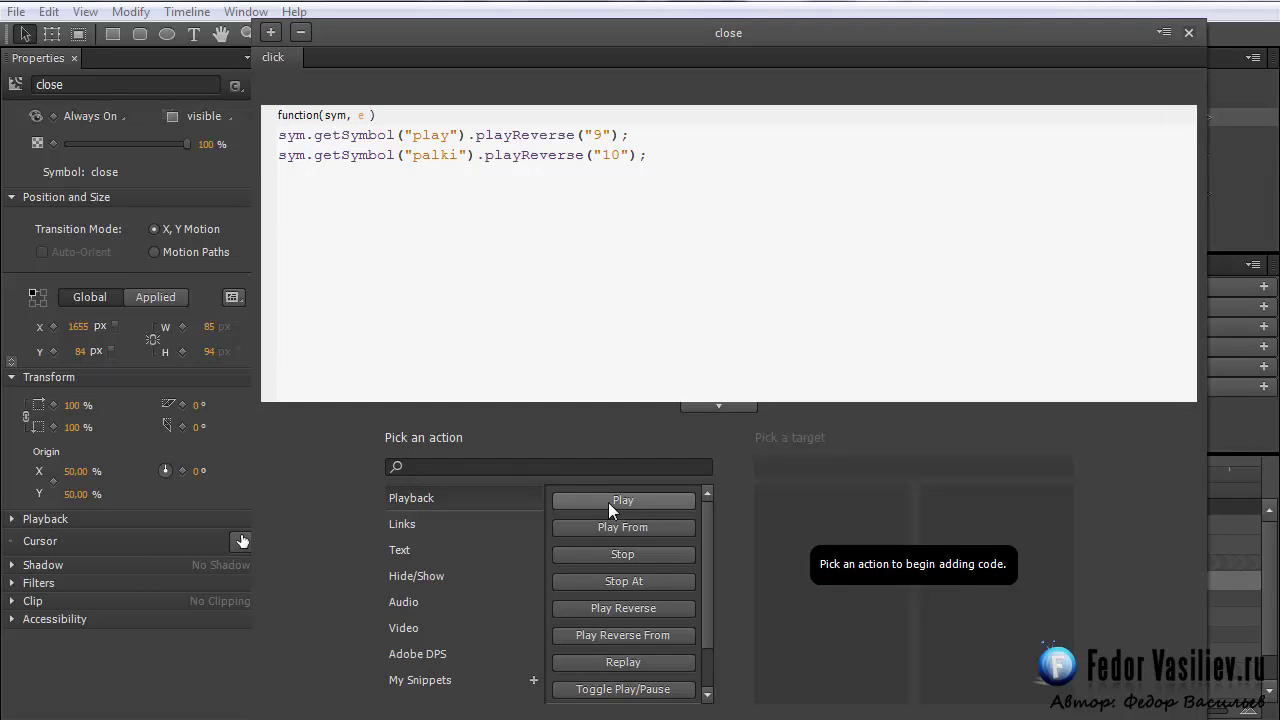
pyautogui.click(618, 608)
pyautogui.click(775, 524)
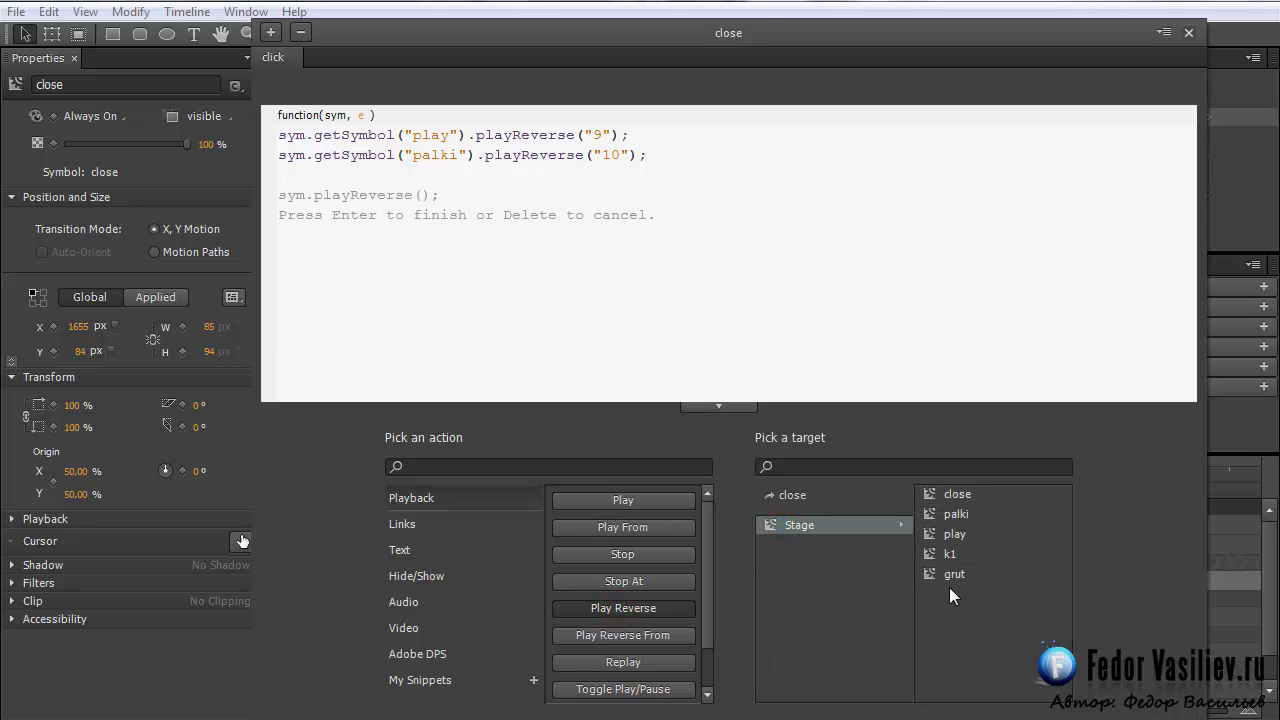
pyautogui.click(930, 555)
pyautogui.press('Return')
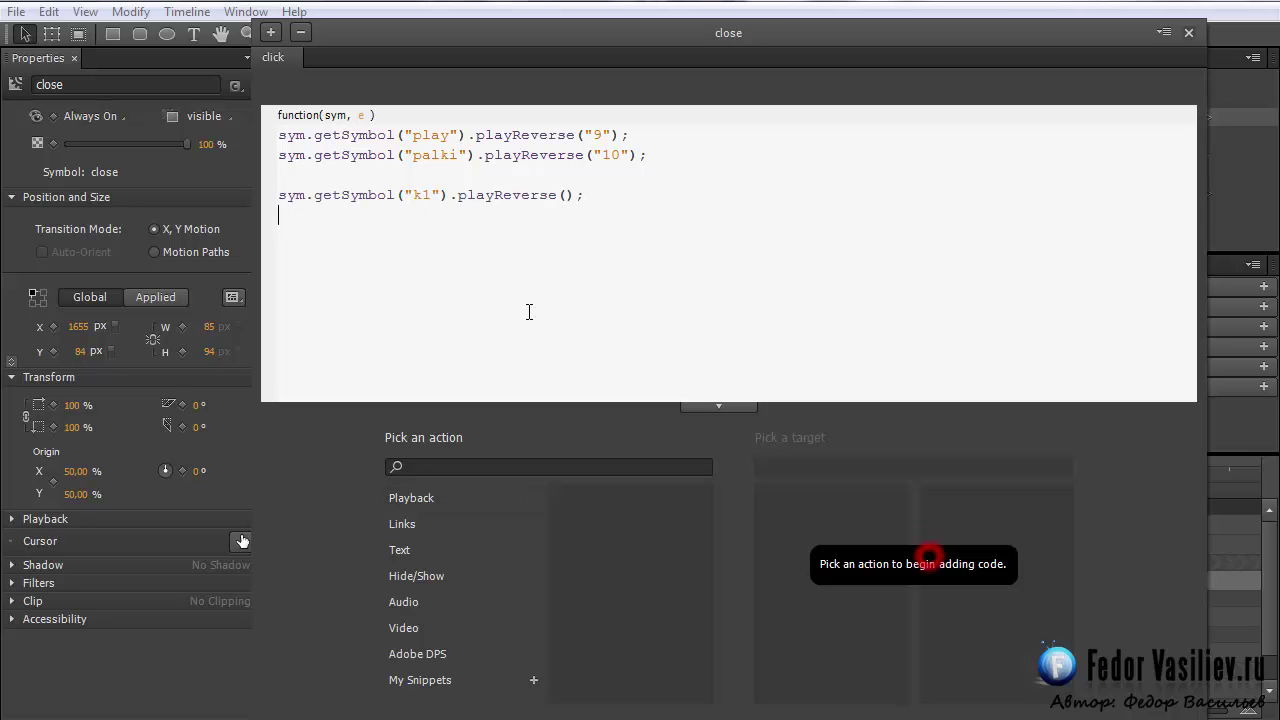
pyautogui.click(282, 195)
pyautogui.press('BackSpace')
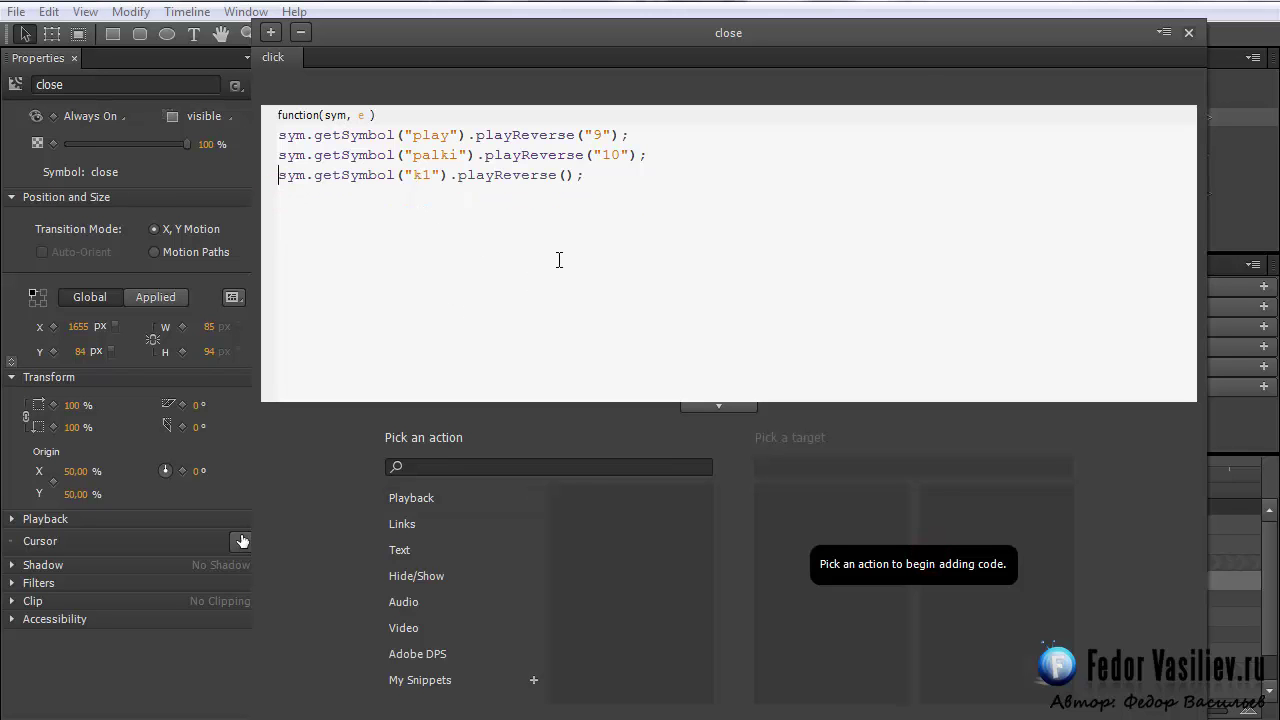
pyautogui.click(1189, 33)
# Preview the composition in the browser using the Грудь button, and examine the start of the close symbol's timeline
pyautogui.hotkey('ctrl', 'Return')
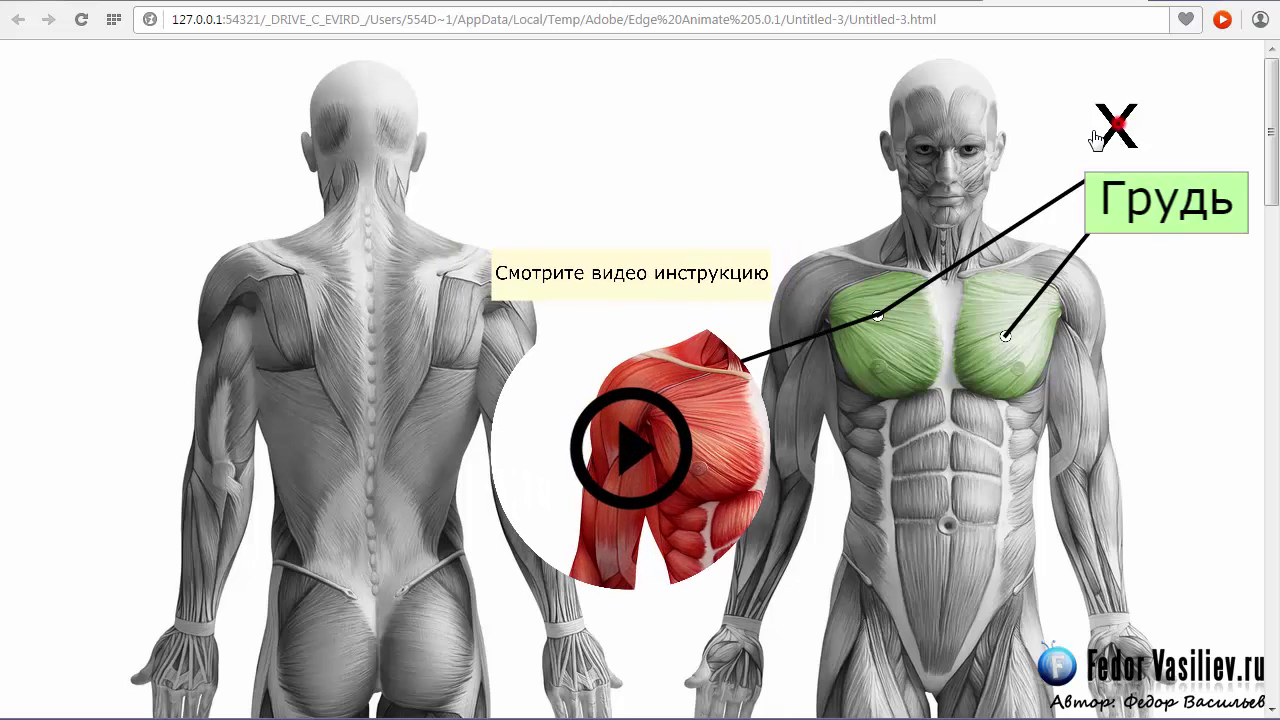
pyautogui.click(1183, 213)
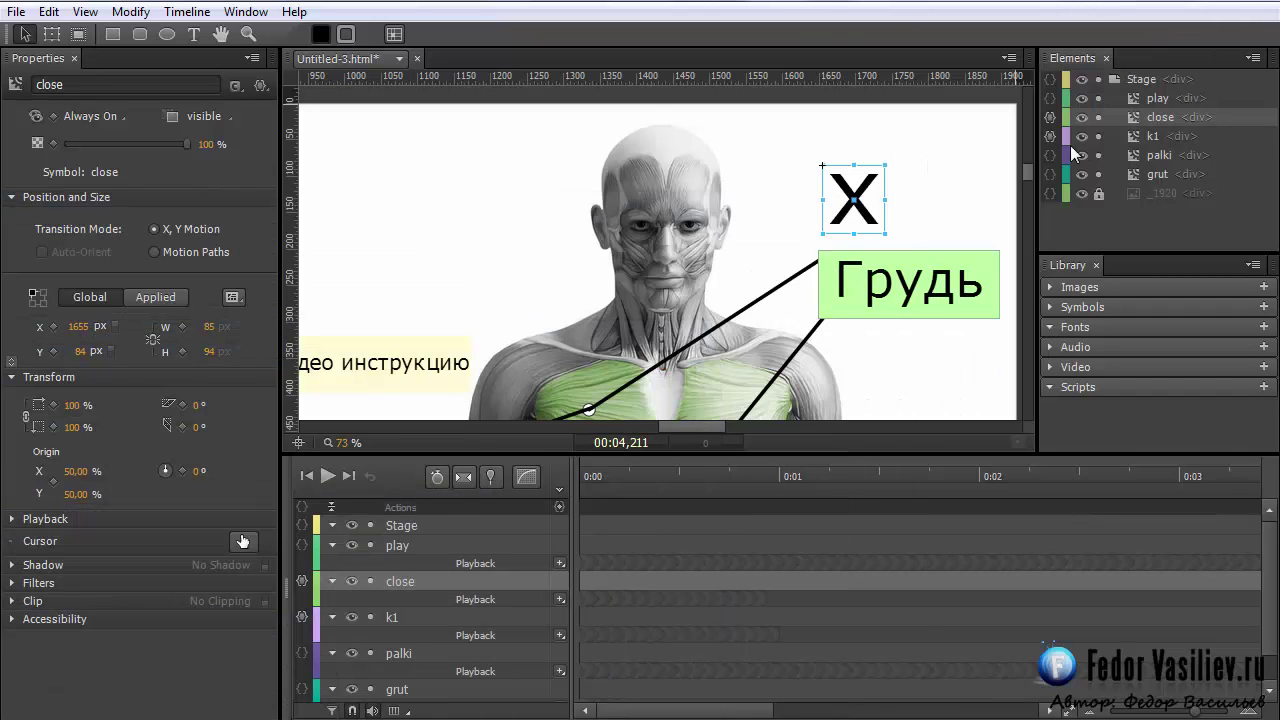
pyautogui.click(1133, 115)
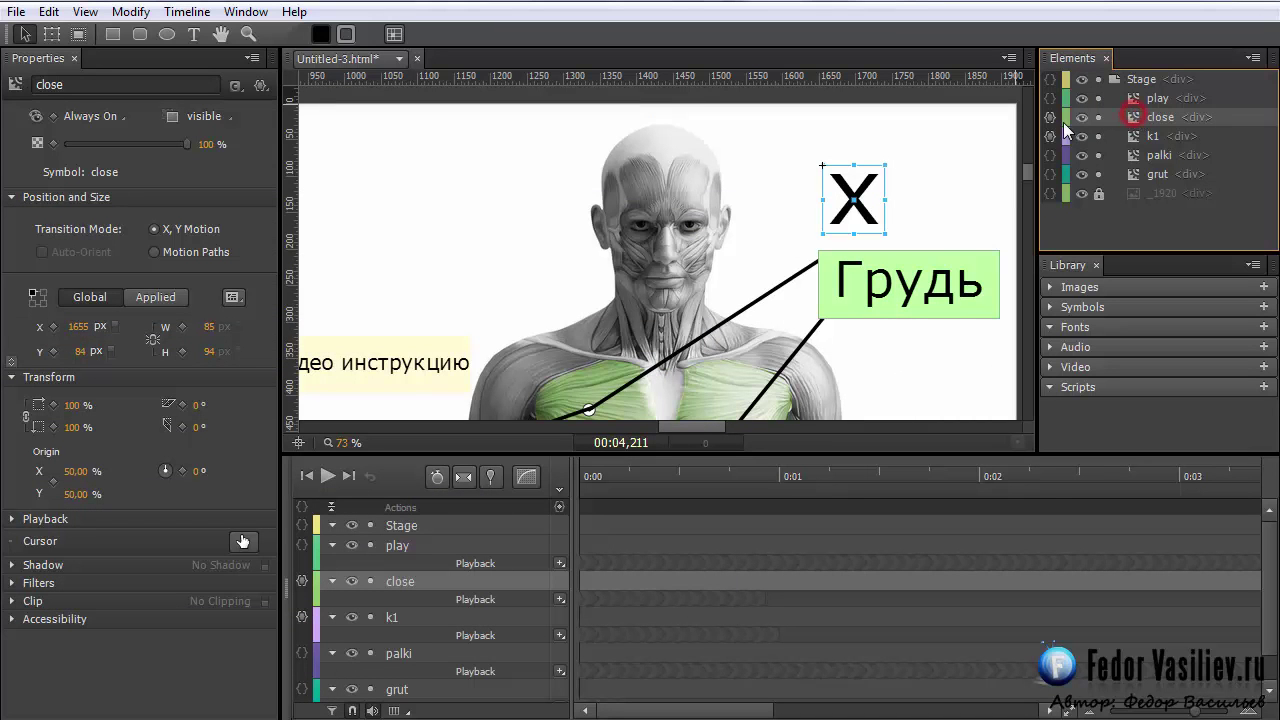
pyautogui.doubleClick(1133, 118)
pyautogui.click(638, 476)
pyautogui.moveTo(638, 482); pyautogui.dragTo(580, 478)
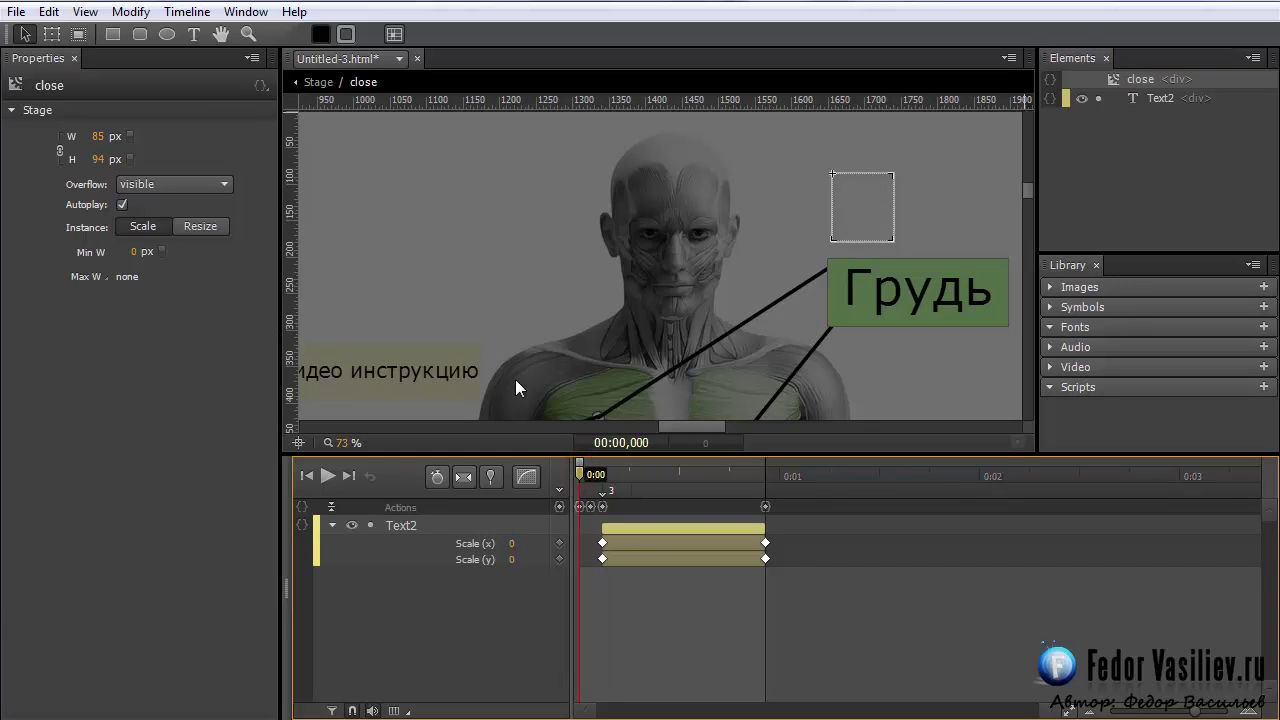
pyautogui.click(319, 83)
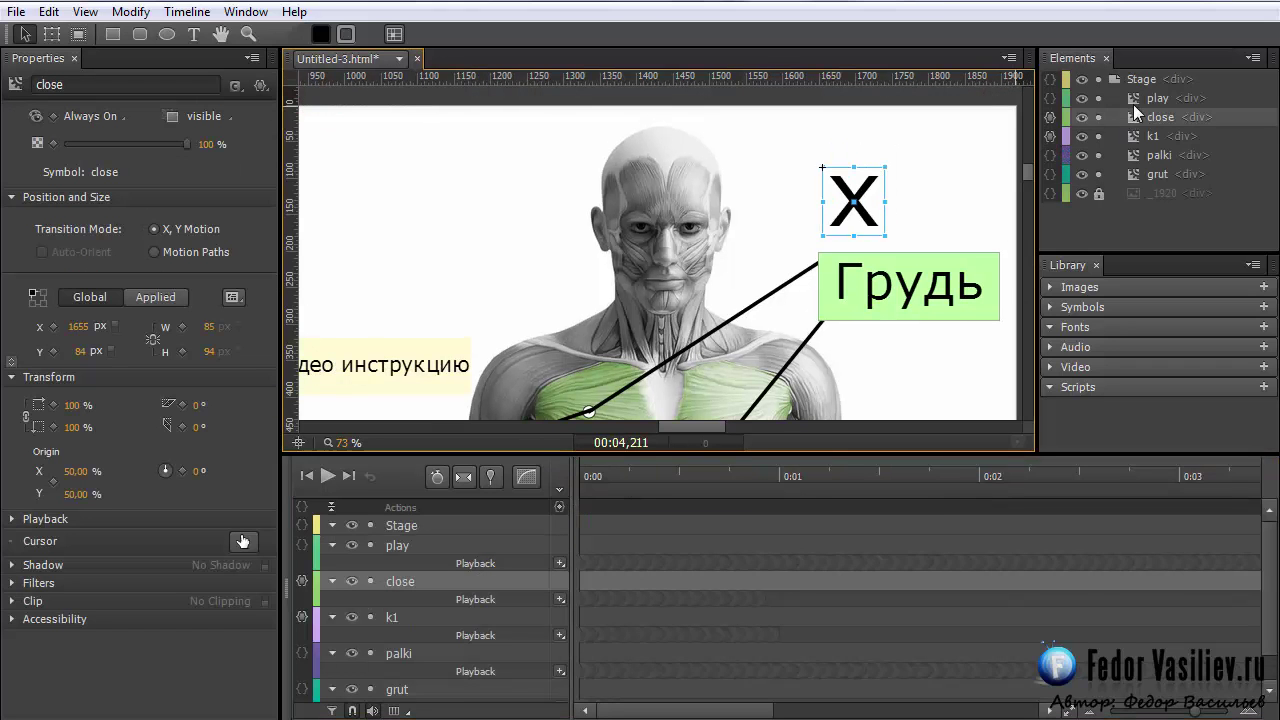
# Add a Stop action targeting the close symbol at position 0 to its click code, directly below the k1 line
pyautogui.click(1050, 117)
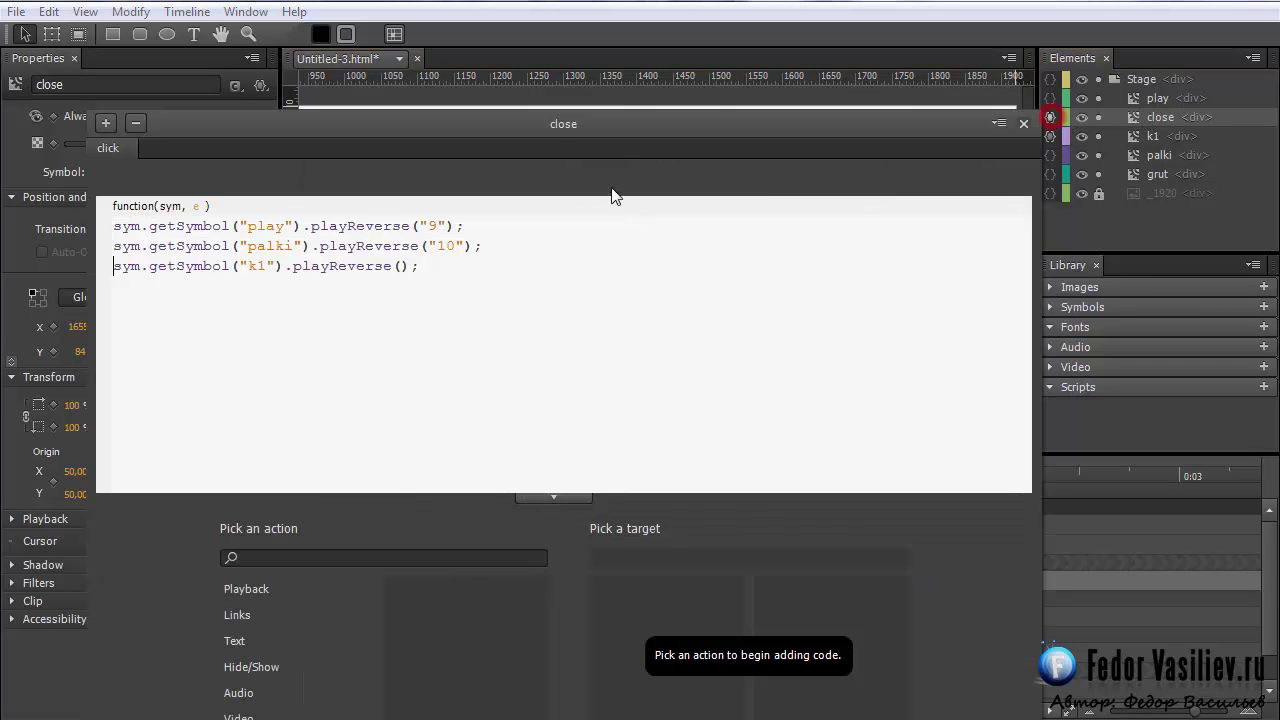
pyautogui.moveTo(616, 148); pyautogui.dragTo(780, 69)
pyautogui.click(309, 209)
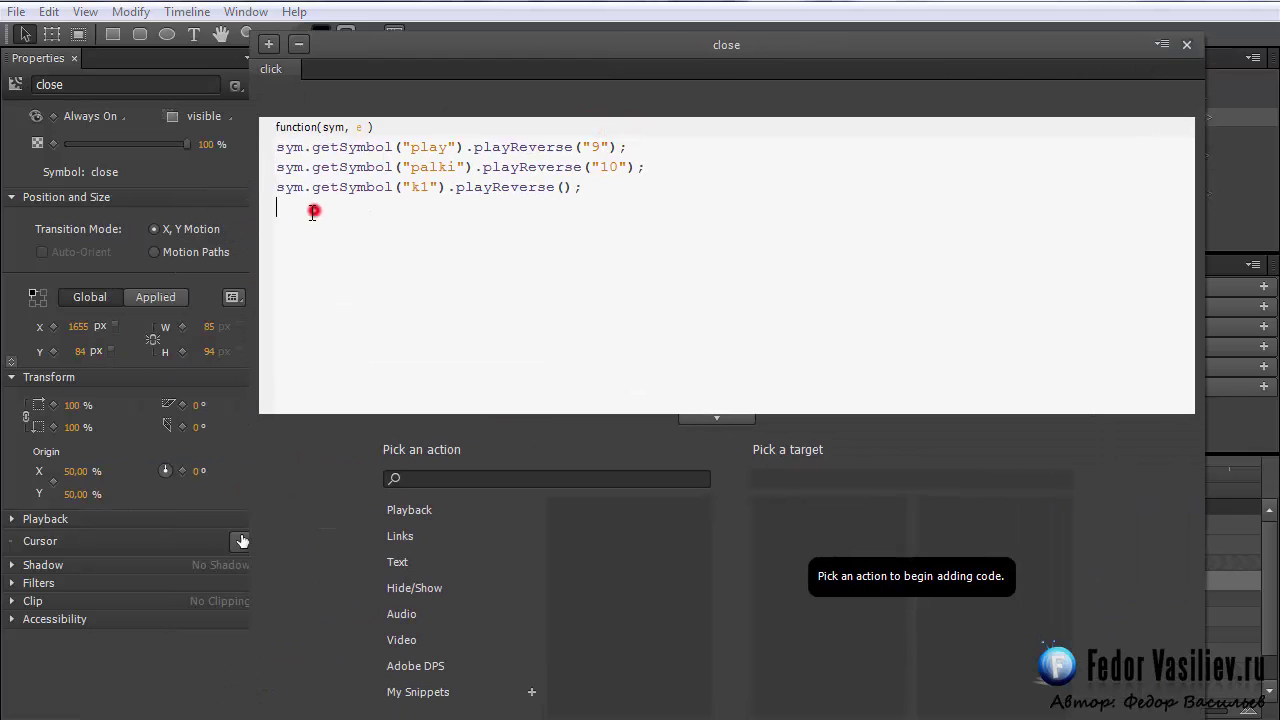
pyautogui.click(412, 511)
pyautogui.click(616, 565)
pyautogui.click(788, 537)
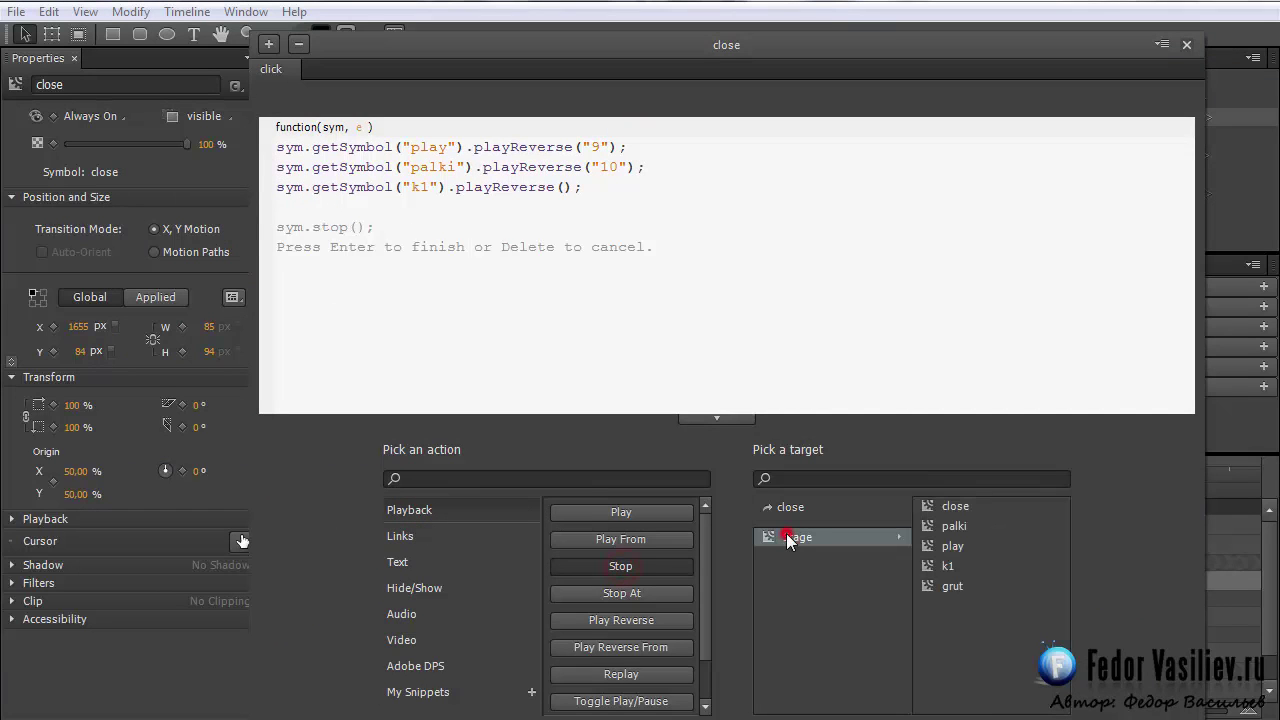
pyautogui.click(927, 503)
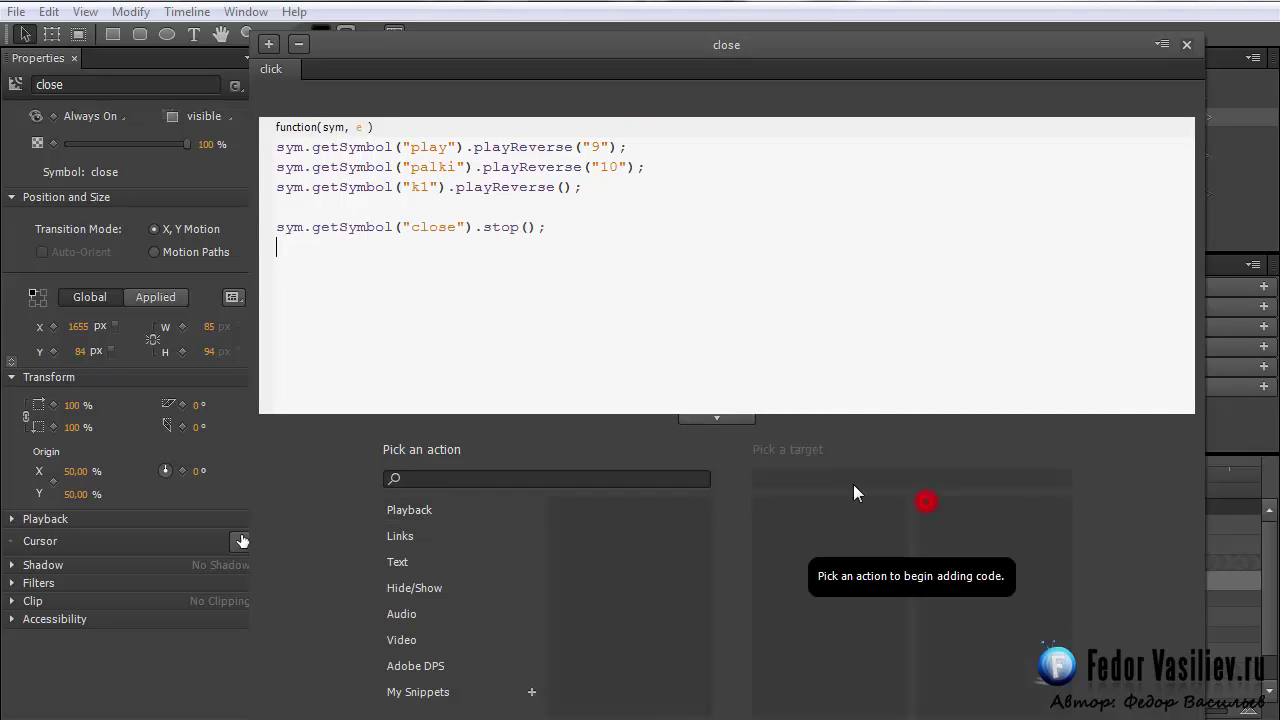
pyautogui.click(528, 227)
pyautogui.write('0')
pyautogui.tripleClick(278, 228)
pyautogui.click(278, 228)
pyautogui.press('BackSpace')
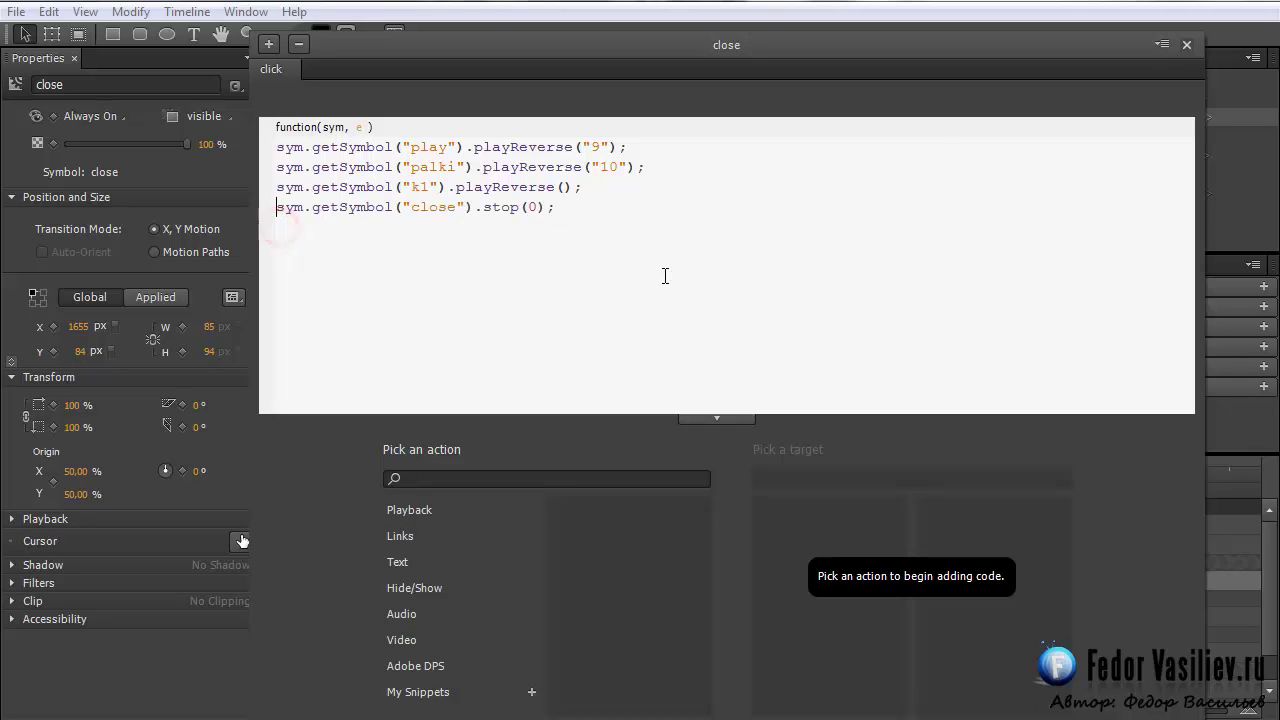
pyautogui.click(1187, 46)
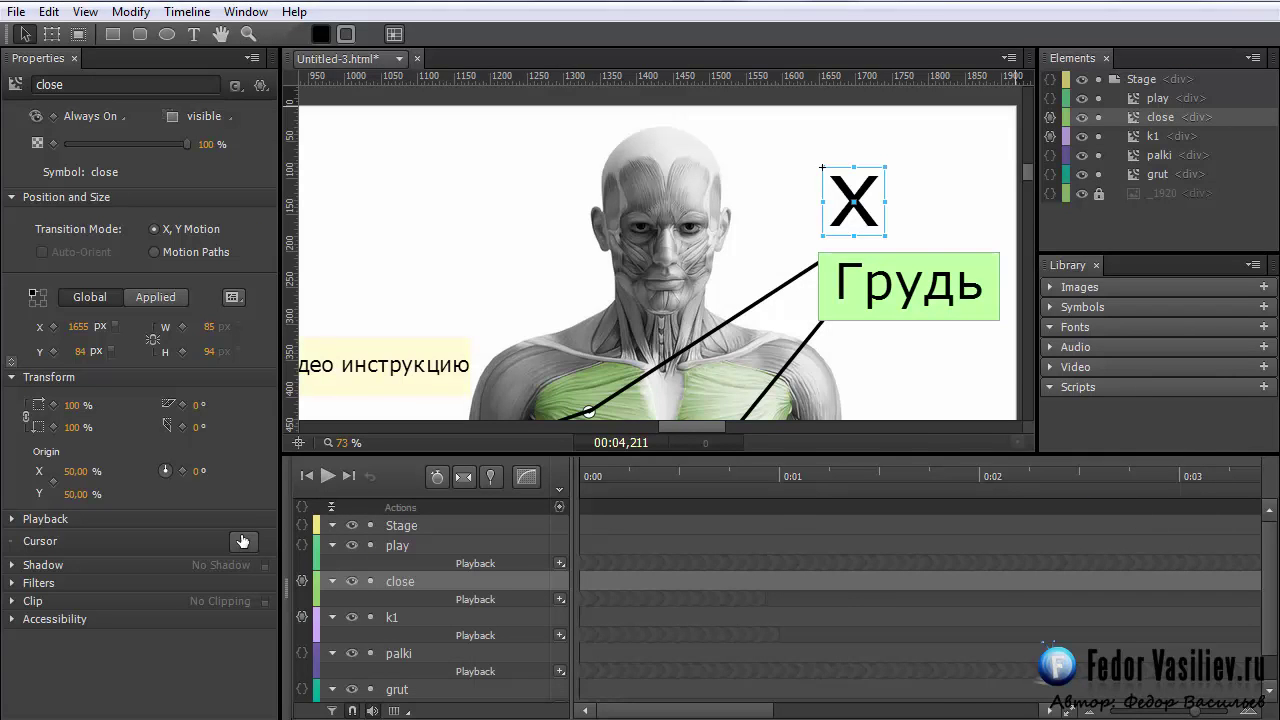
# Preview the composition in the browser, testing the Грудь button and the X close button with the new stop code
pyautogui.hotkey('ctrl', 'Return')
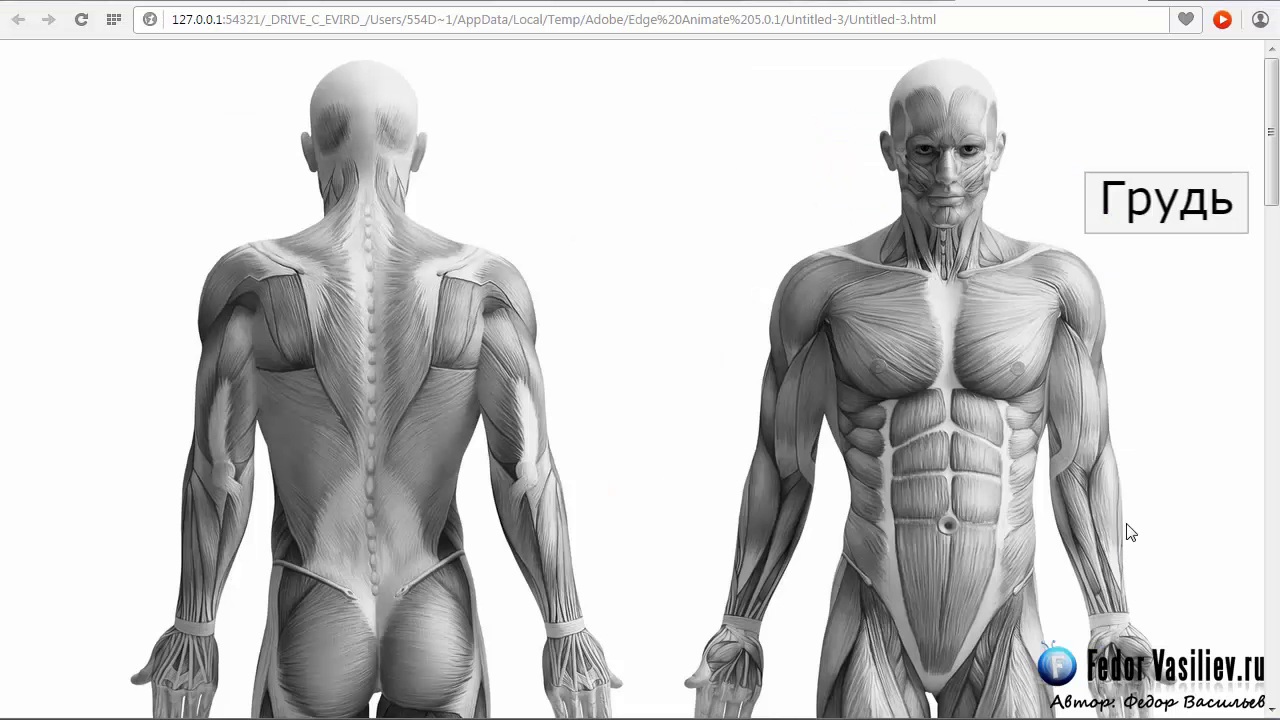
pyautogui.click(1150, 212)
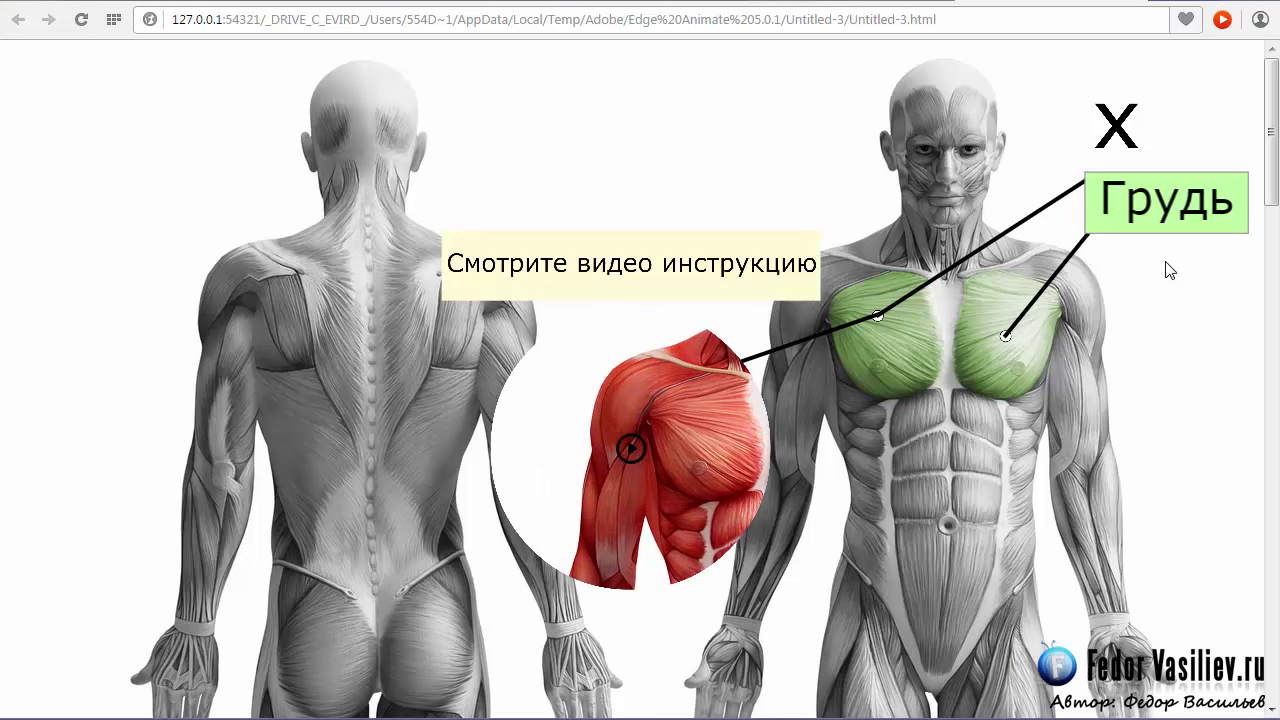
pyautogui.click(1116, 140)
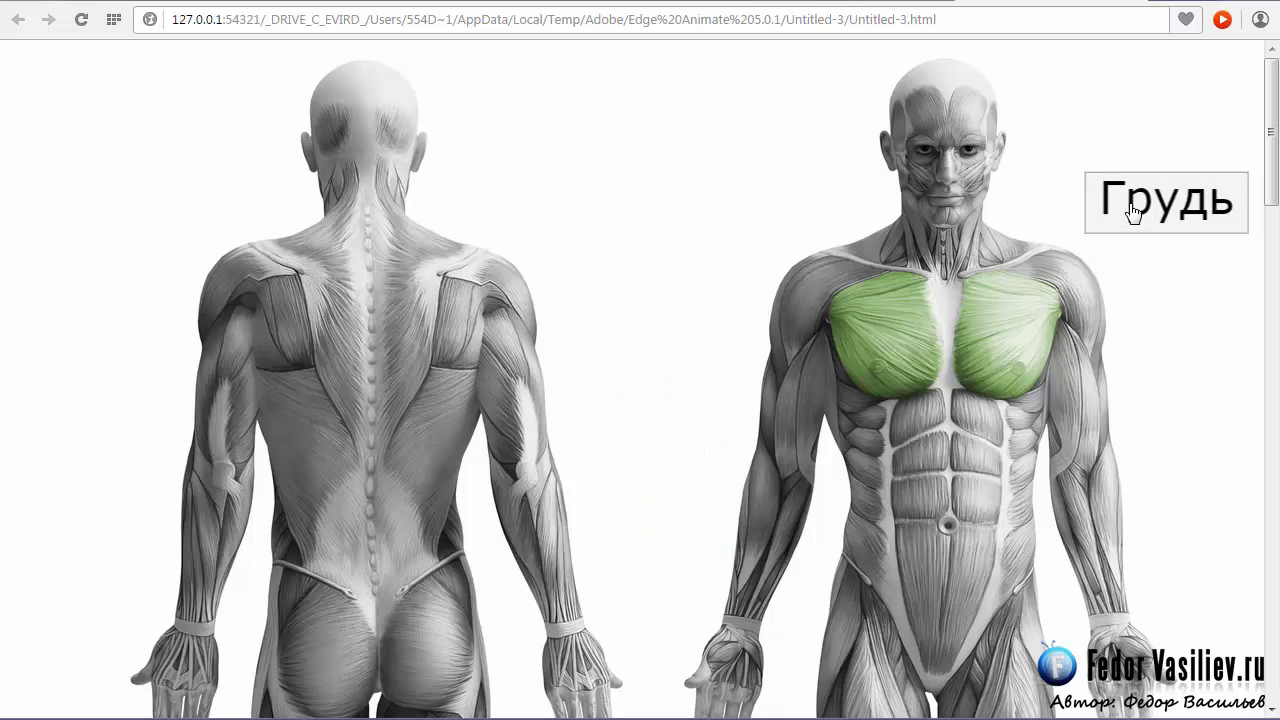
pyautogui.click(669, 420)
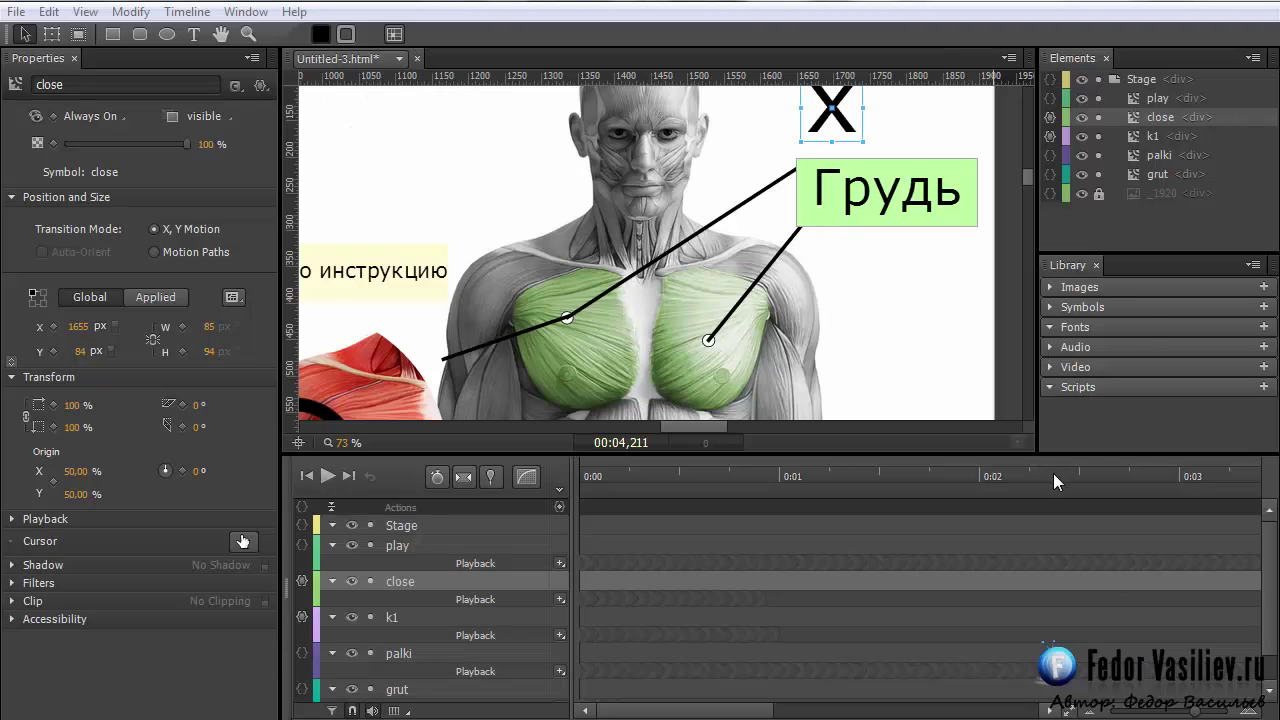
# Examine the grut symbol's timeline back to its start at 0:00, and return to the Stage
pyautogui.doubleClick(1154, 176)
pyautogui.moveTo(612, 479); pyautogui.dragTo(577, 484)
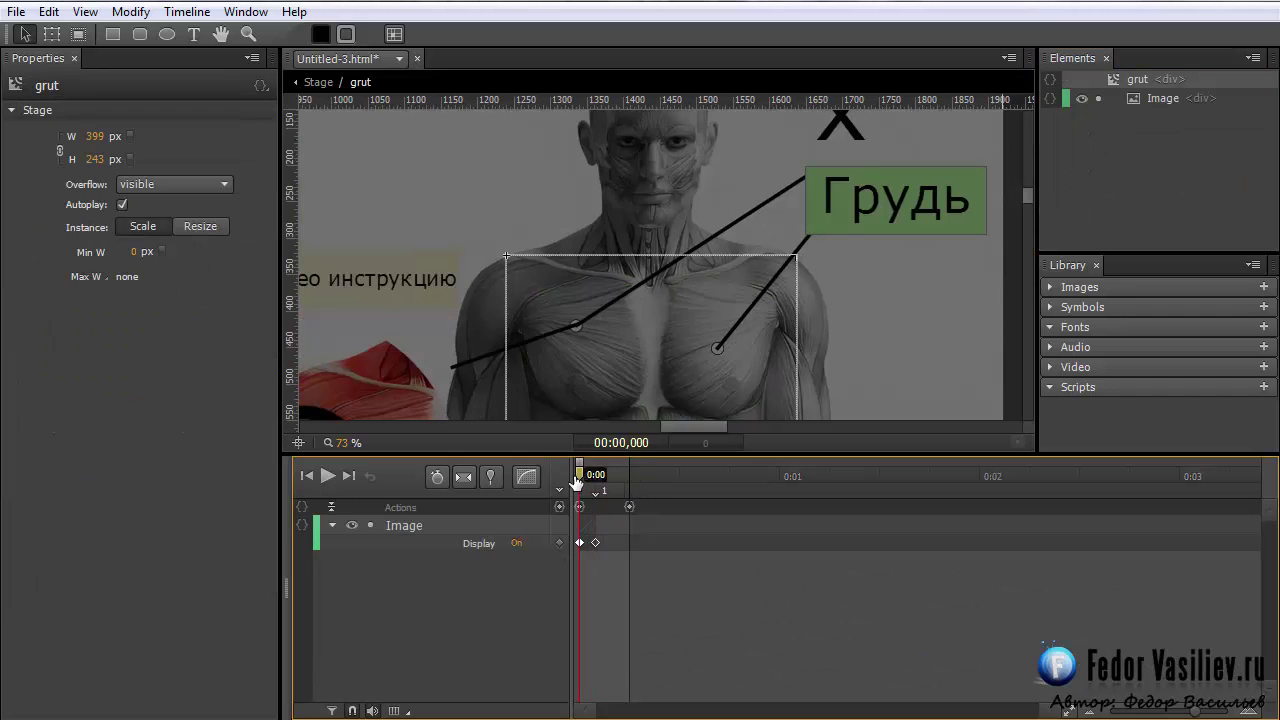
pyautogui.click(318, 82)
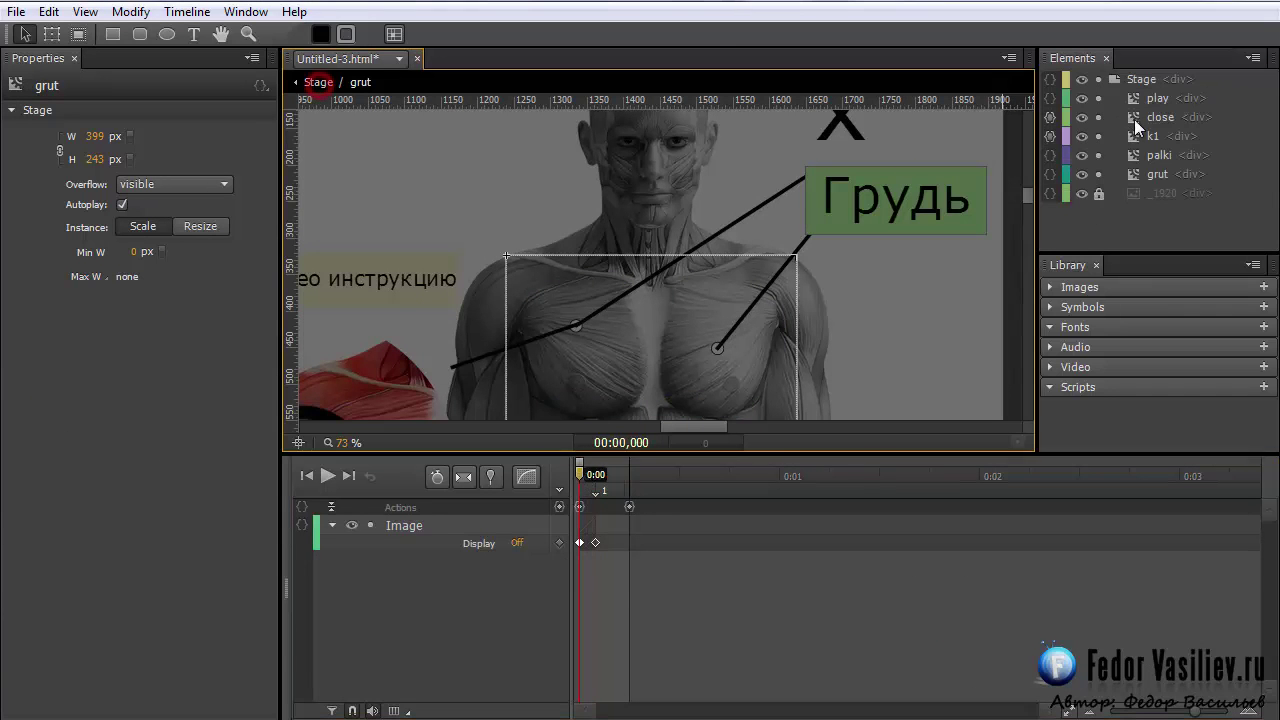
# Add a Stop action targeting the grut symbol at position 0 to the close symbol's click code, below the close stop line
pyautogui.click(1124, 118)
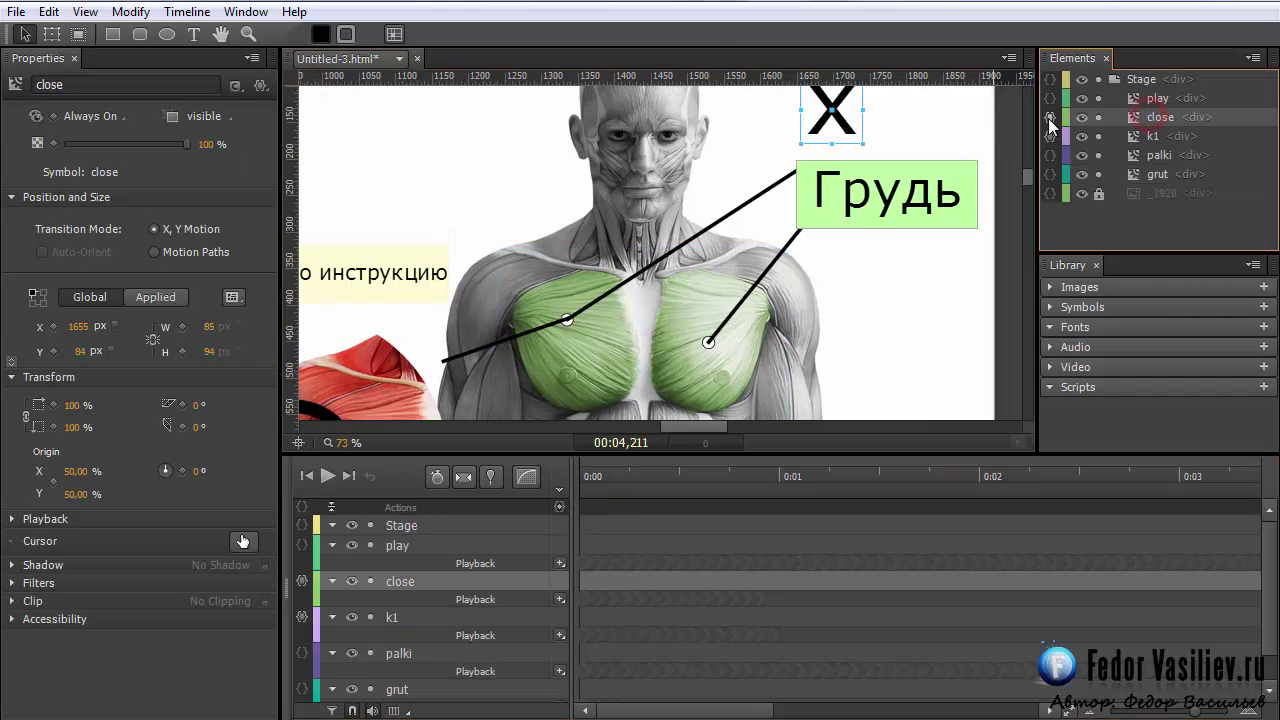
pyautogui.click(1049, 117)
pyautogui.moveTo(627, 131); pyautogui.dragTo(767, 44)
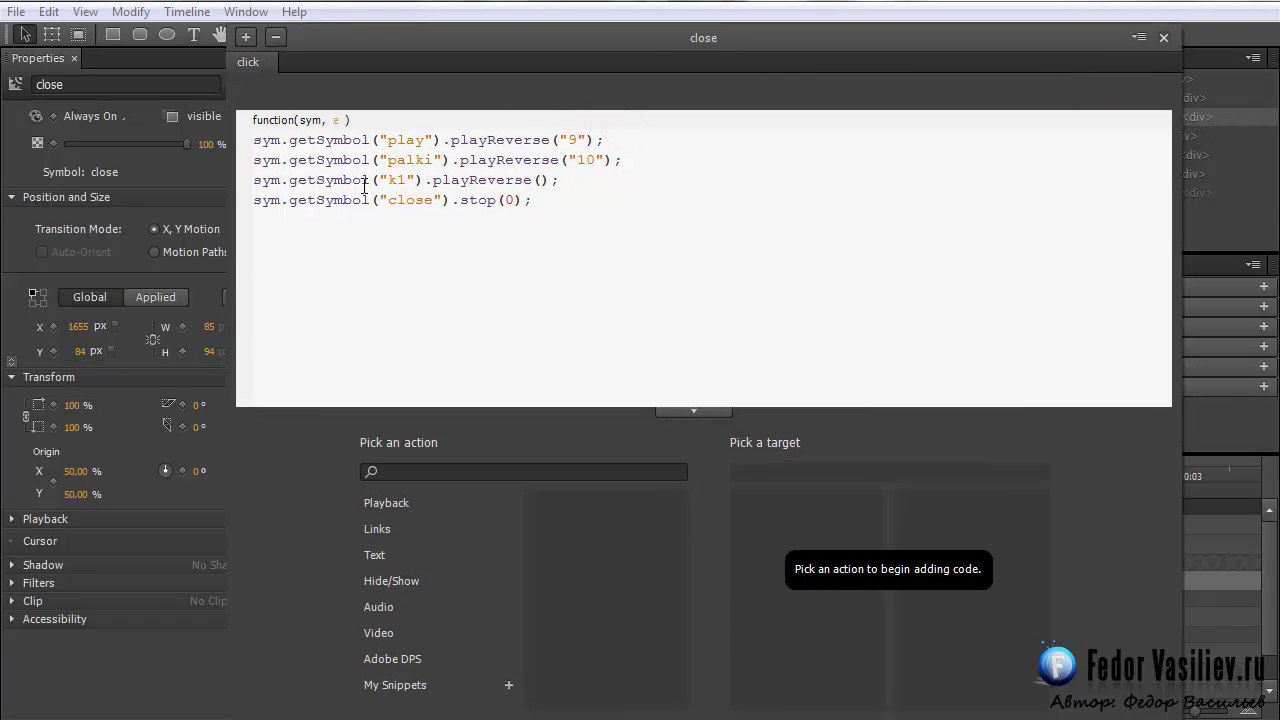
pyautogui.click(396, 503)
pyautogui.click(598, 559)
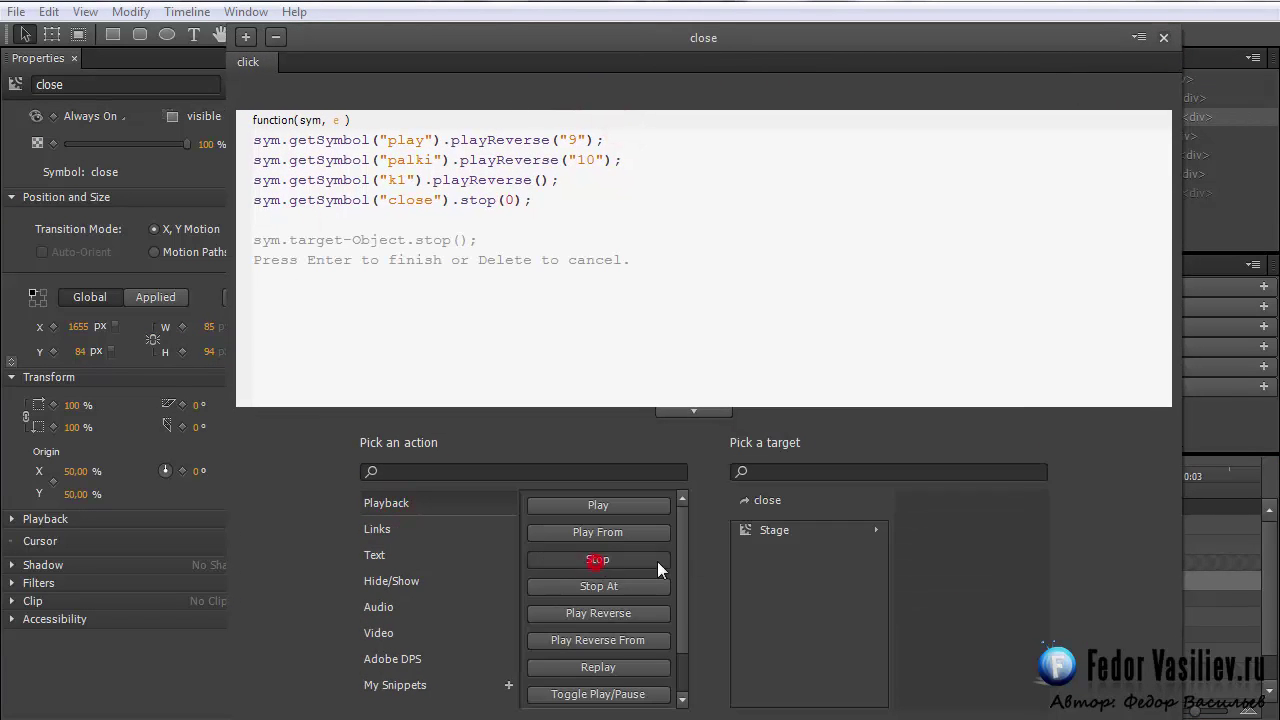
pyautogui.click(757, 529)
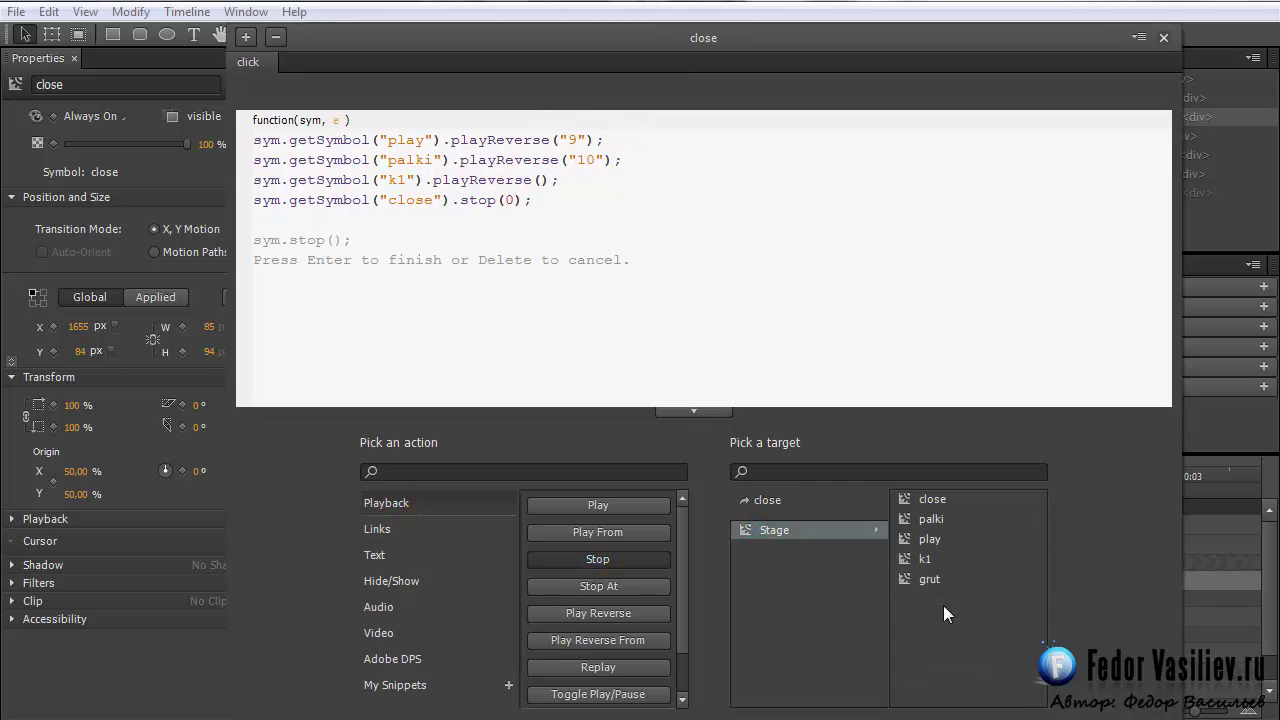
pyautogui.doubleClick(910, 579)
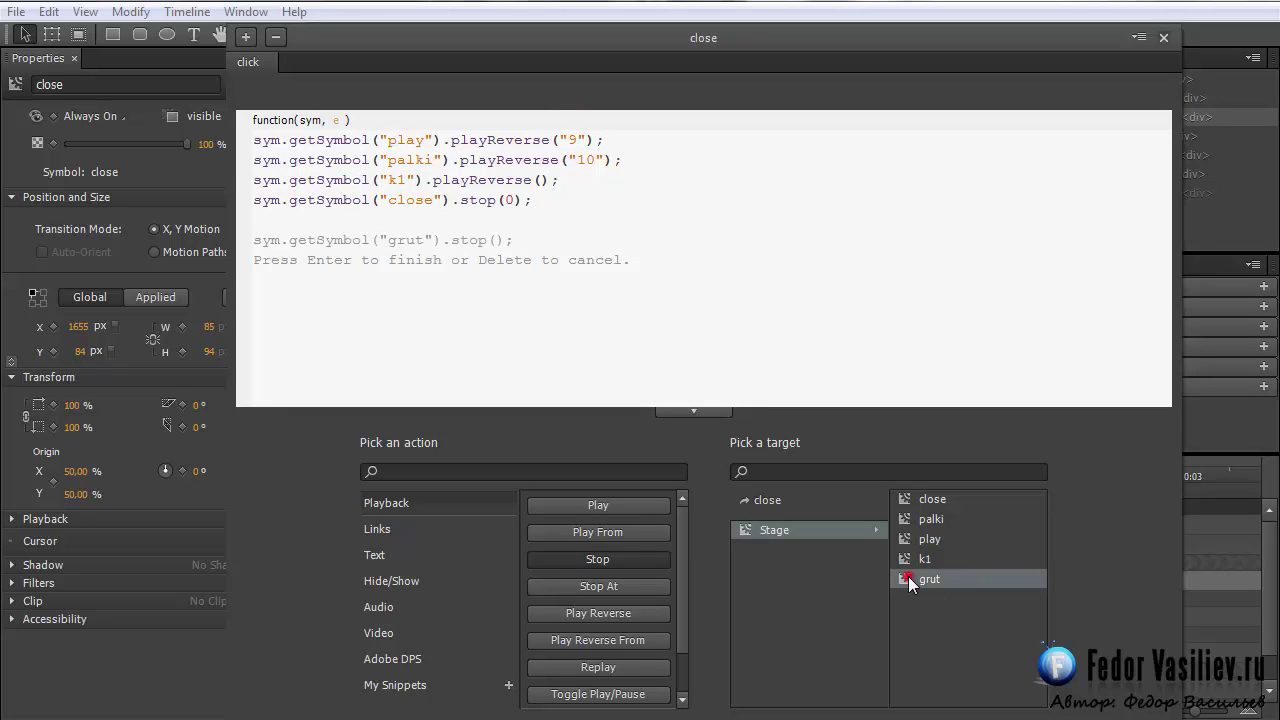
pyautogui.click(493, 245)
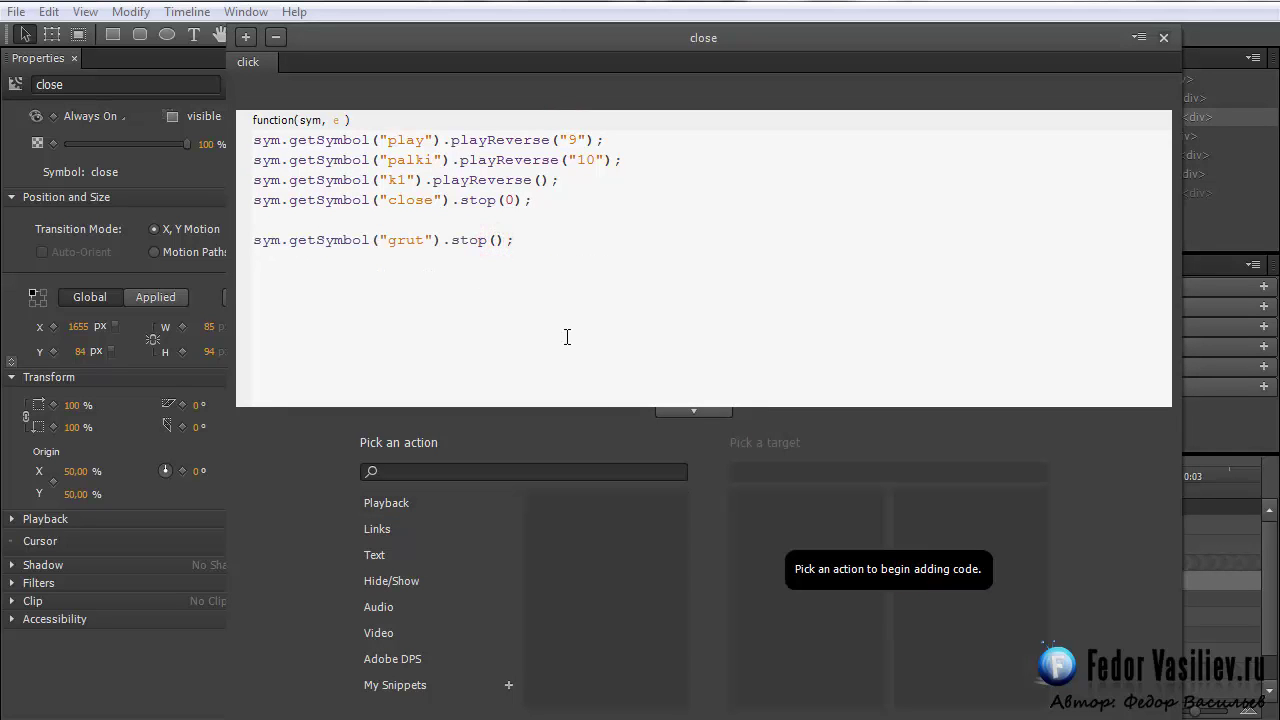
pyautogui.click(259, 248)
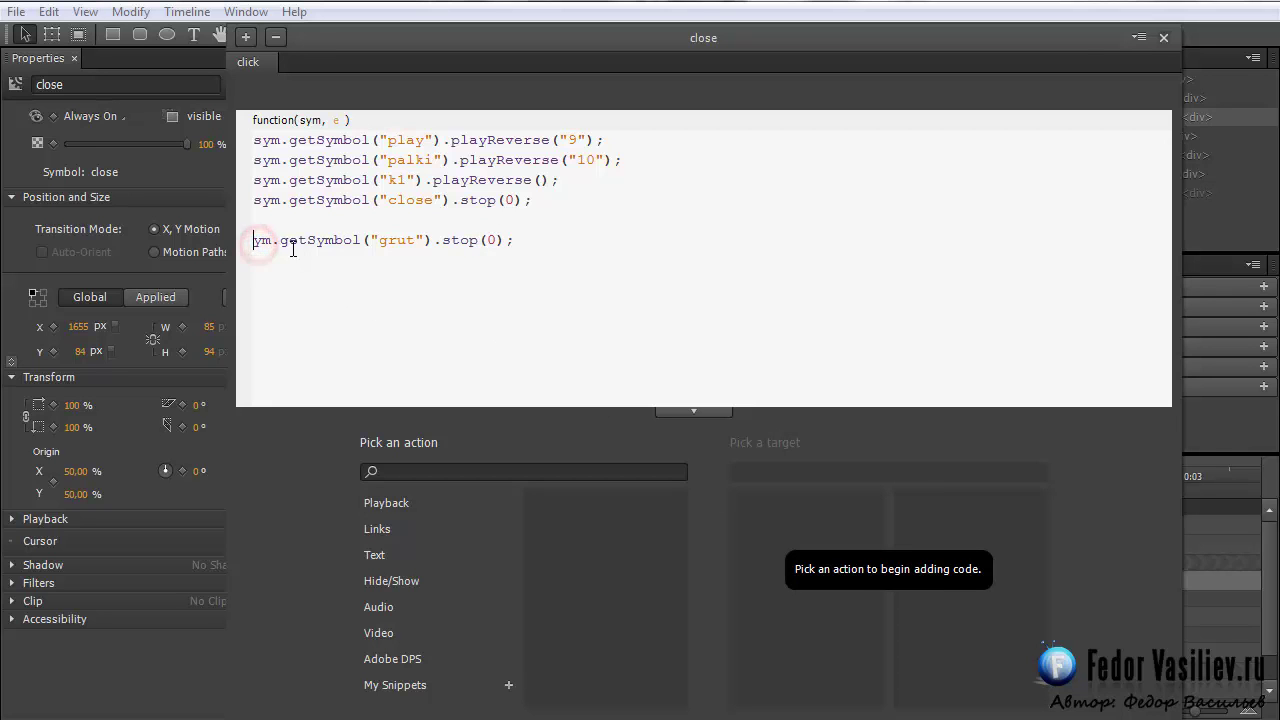
pyautogui.press('BackSpace')
pyautogui.click(1163, 39)
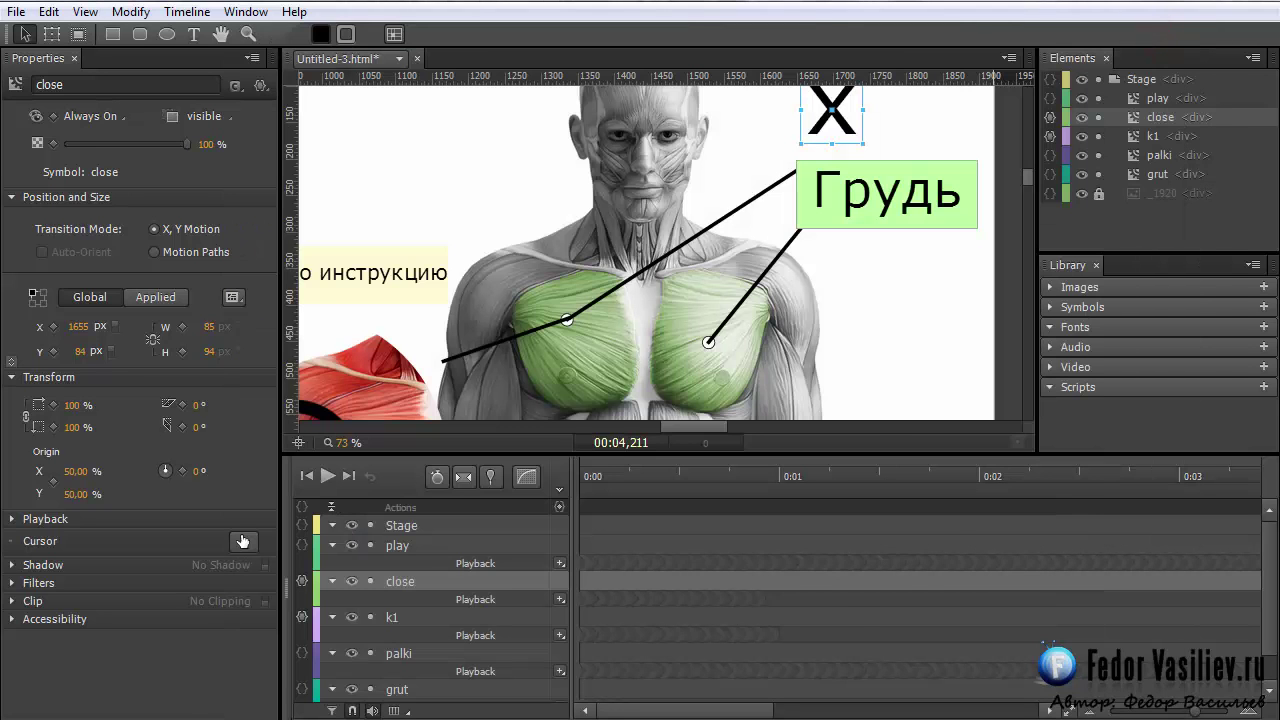
# Preview the composition in the browser, testing the Грудь button and the X with the new grut stop code
pyautogui.hotkey('ctrl', 'Return')
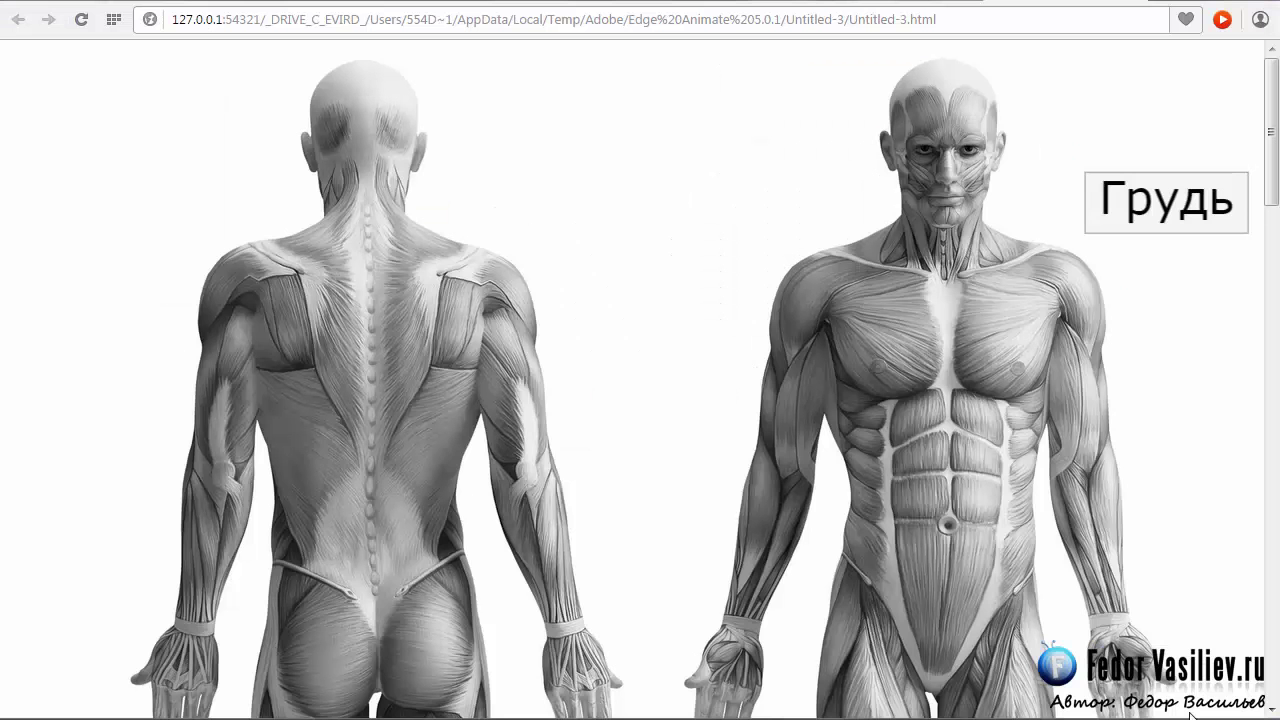
pyautogui.click(1180, 205)
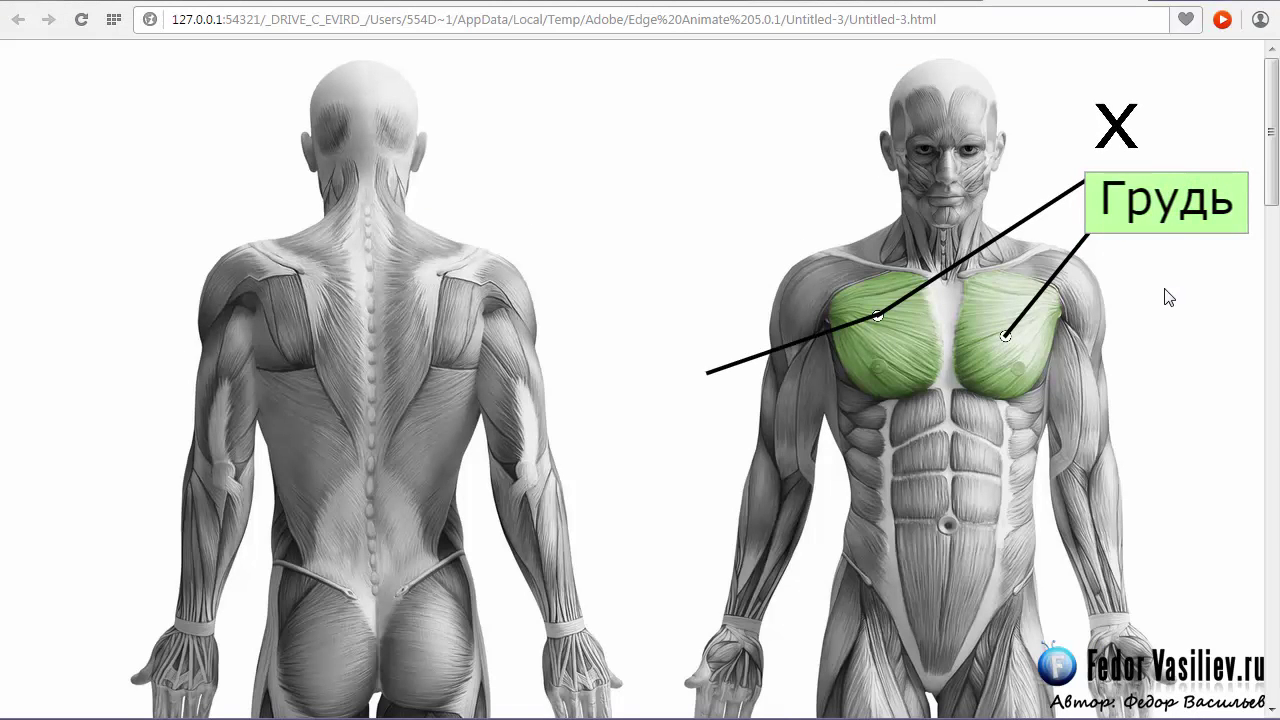
pyautogui.click(1118, 127)
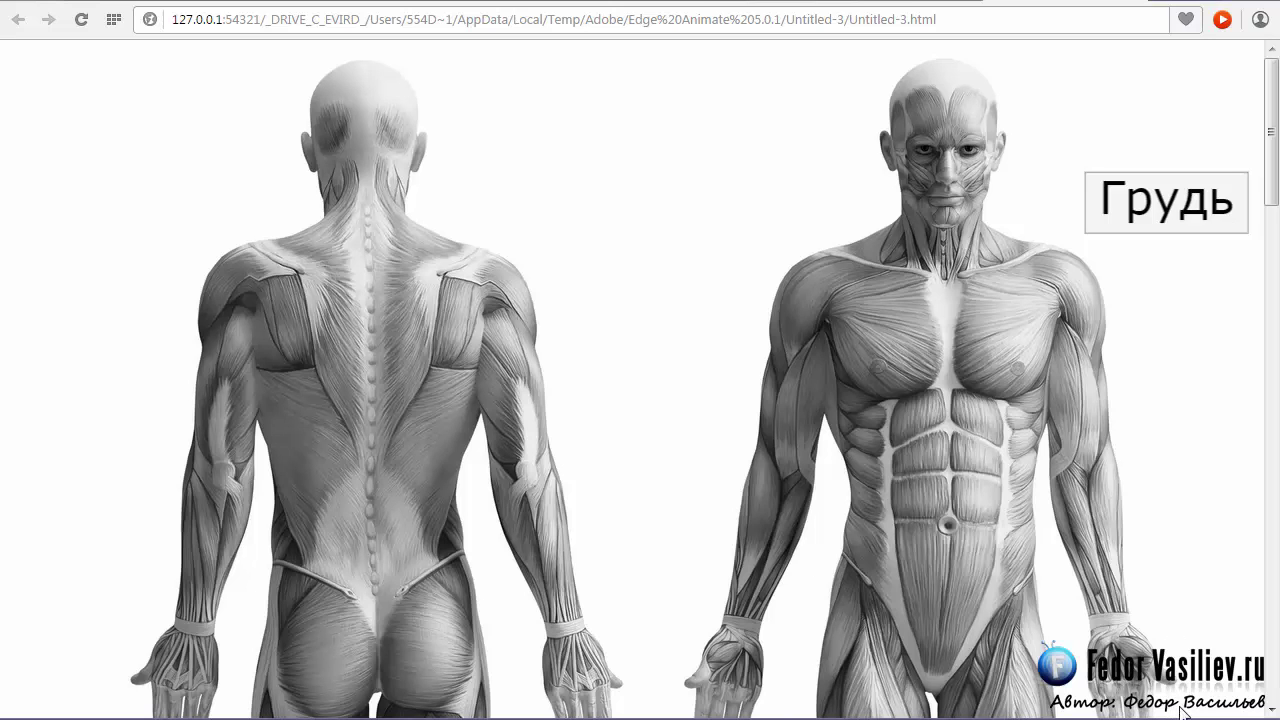
pyautogui.hotkey('alt', 'Tab')
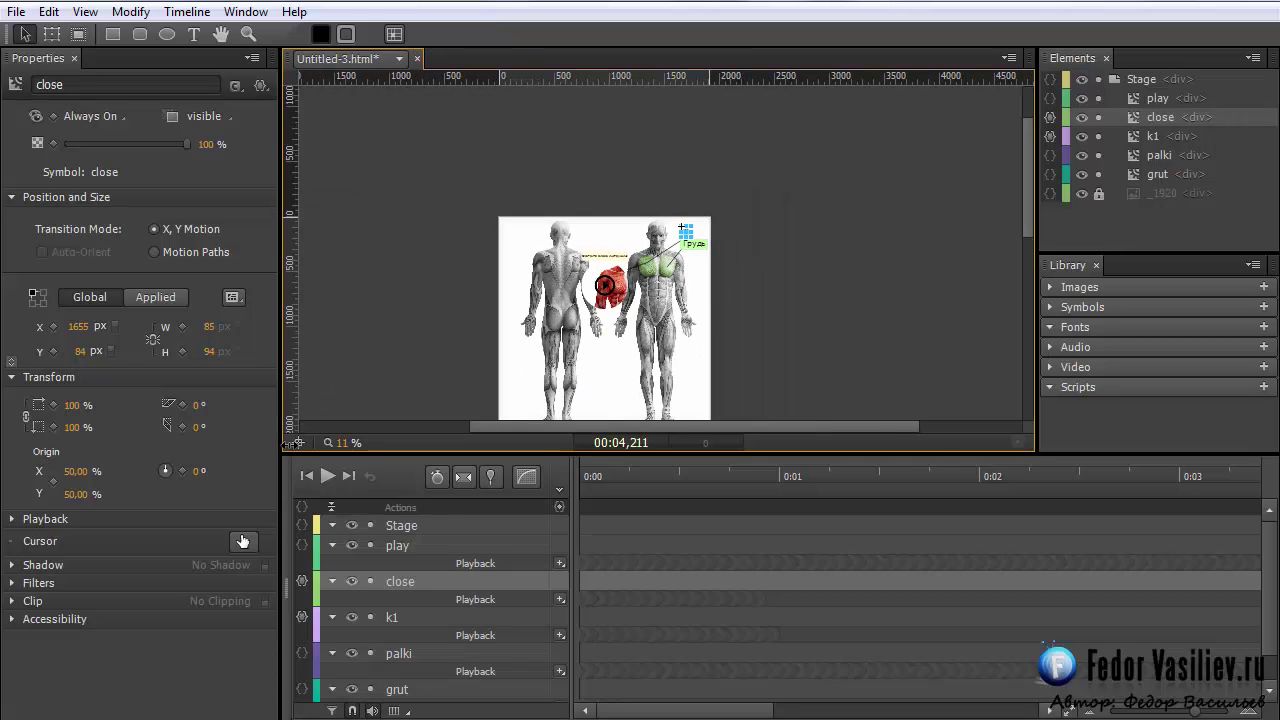
# Import 1920-готовая3.jpg from the image folder onto the Stage and align it over the diagram at X 0, Y 0
pyautogui.moveTo(1026, 208); pyautogui.dragTo(1022, 245)
pyautogui.moveTo(328, 90); pyautogui.dragTo(680, 295)
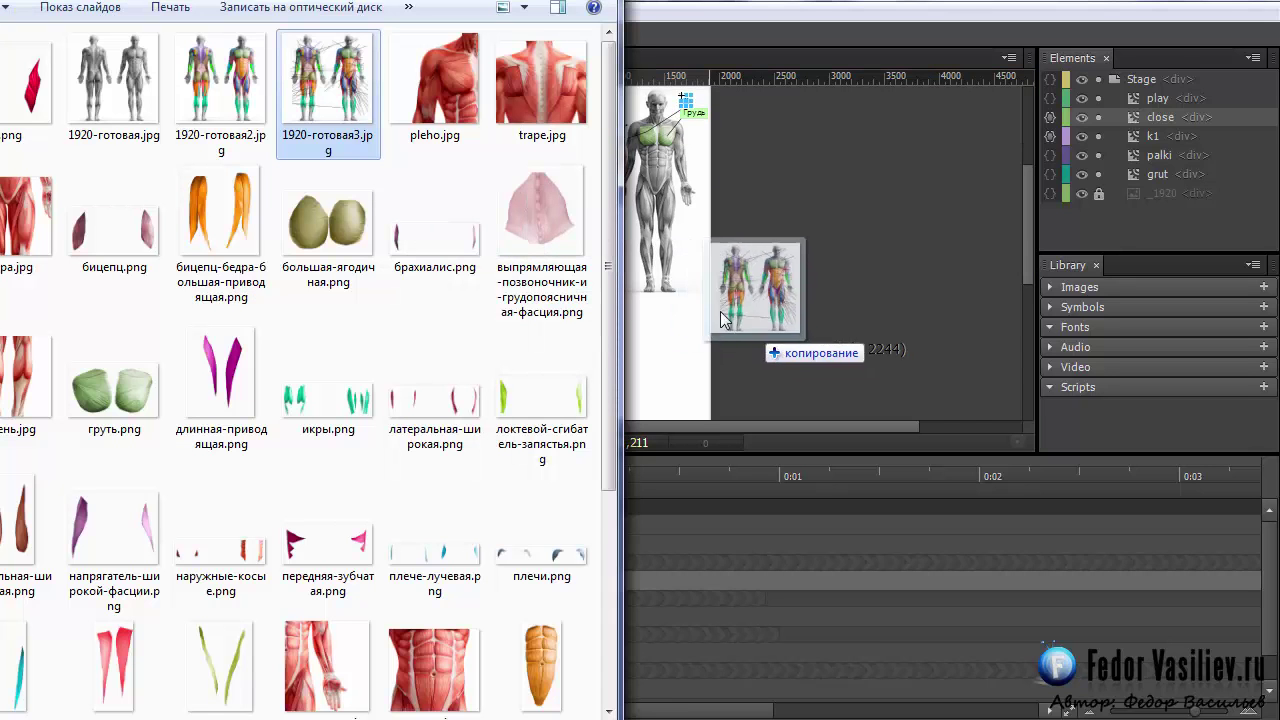
pyautogui.click(676, 318)
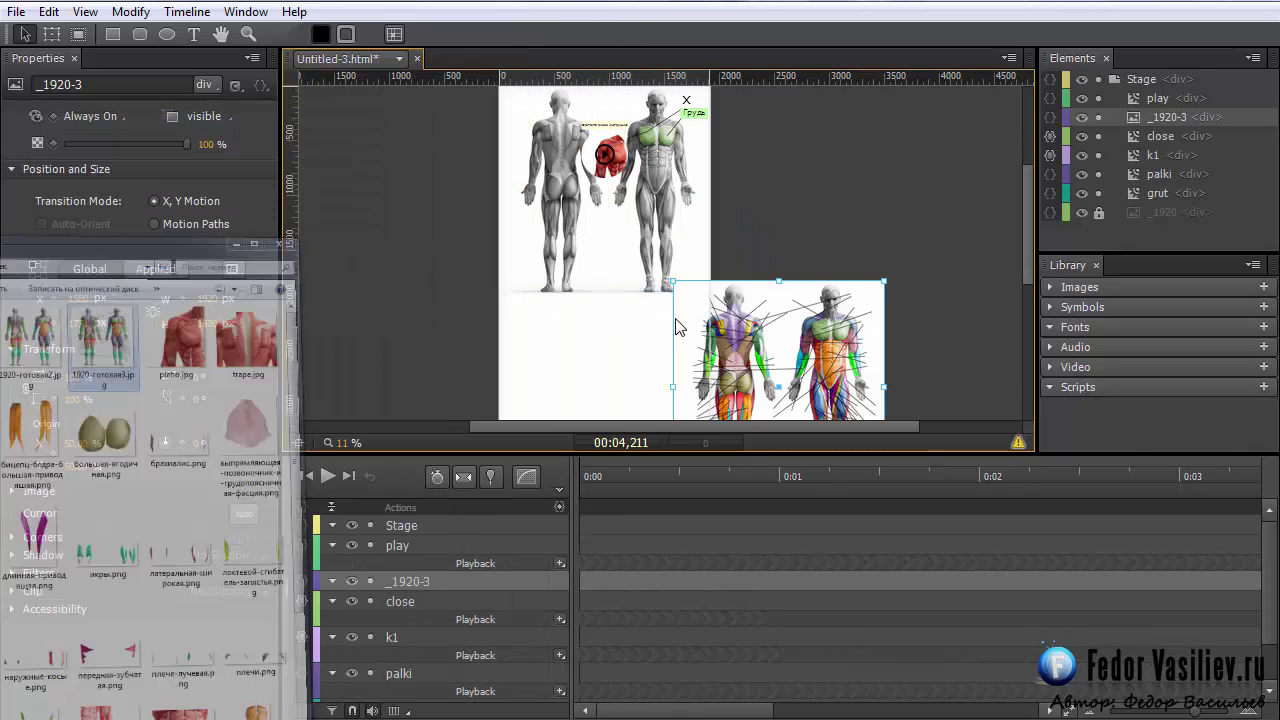
pyautogui.moveTo(775, 320); pyautogui.dragTo(605, 120)
pyautogui.scroll(3, 814, 262)
pyautogui.moveTo(385, 442)
pyautogui.mouseDown()
pyautogui.moveTo(396, 443)
pyautogui.moveTo(382, 444)
pyautogui.mouseUp()
pyautogui.scroll(3, 501, 365)
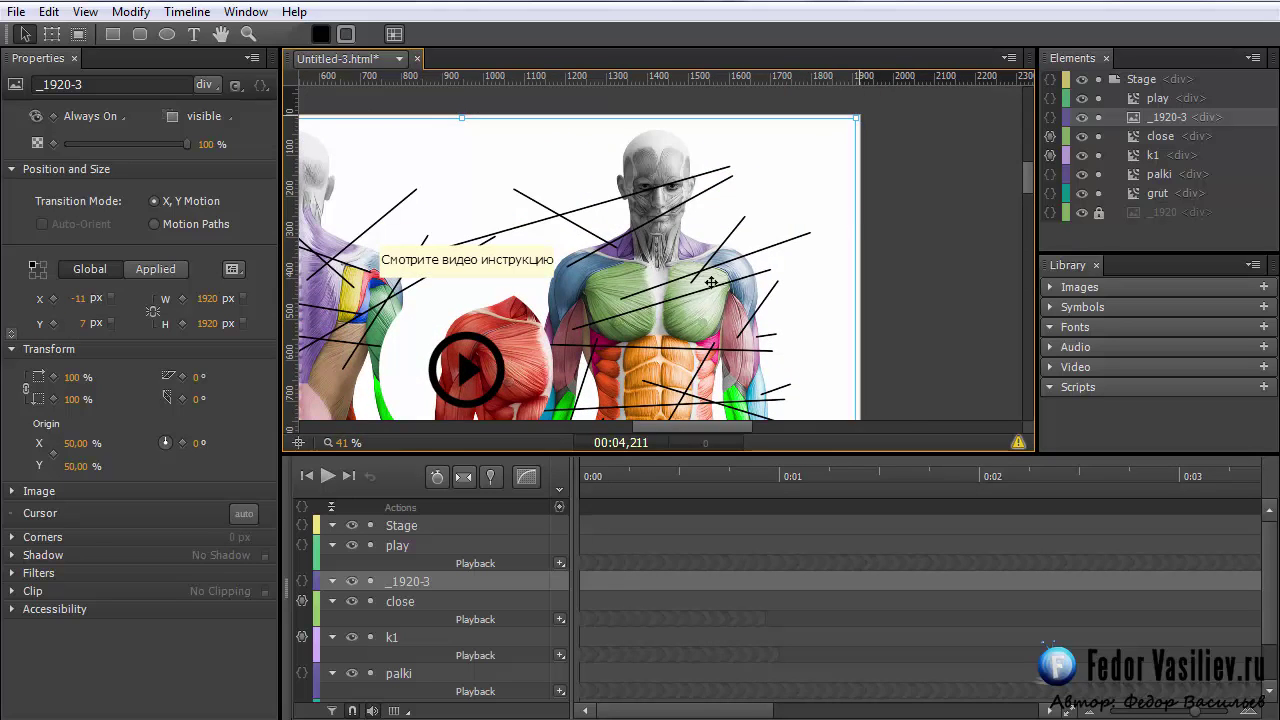
pyautogui.moveTo(717, 206)
pyautogui.mouseDown()
pyautogui.moveTo(718, 234)
pyautogui.moveTo(718, 200)
pyautogui.mouseUp()
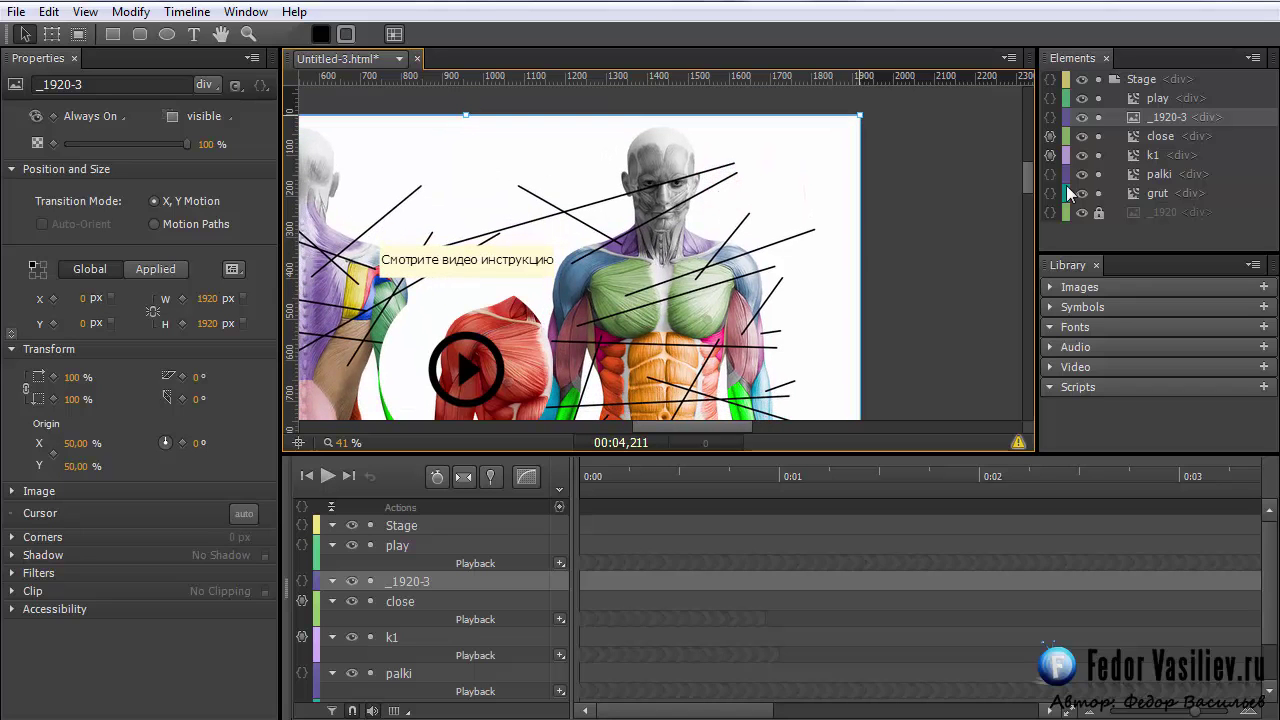
# Compare the coloured _1920-3 image with the diagram beneath by toggling its visibility repeatedly, leaving it hidden
pyautogui.click(1081, 117)
pyautogui.click(1081, 117)
pyautogui.click(1081, 117)
pyautogui.click(1081, 117)
pyautogui.click(1081, 117)
pyautogui.click(1081, 117)
pyautogui.click(1081, 117)
pyautogui.click(1081, 117)
pyautogui.click(1081, 117)
pyautogui.click(1081, 117)
pyautogui.click(1081, 117)
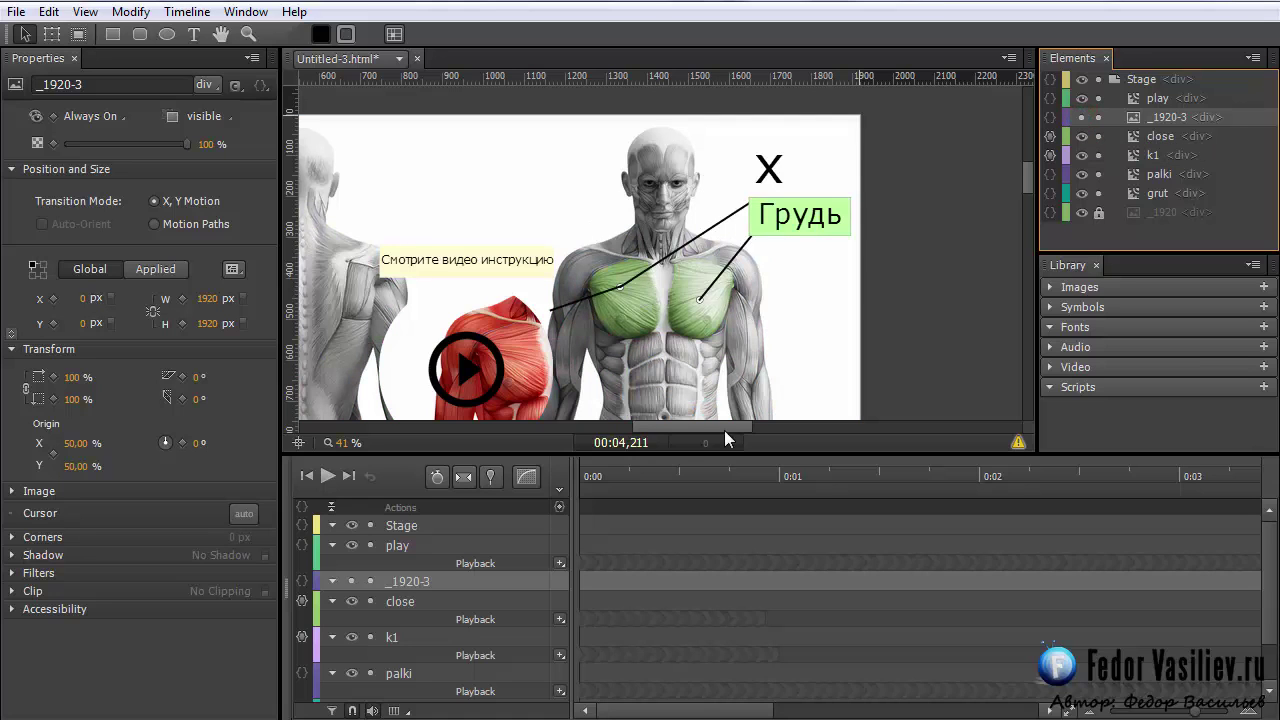
# Return the playhead to 0:00 and convert the _1920-3 image to a symbol named fon with timeline autoplay
pyautogui.click(758, 468)
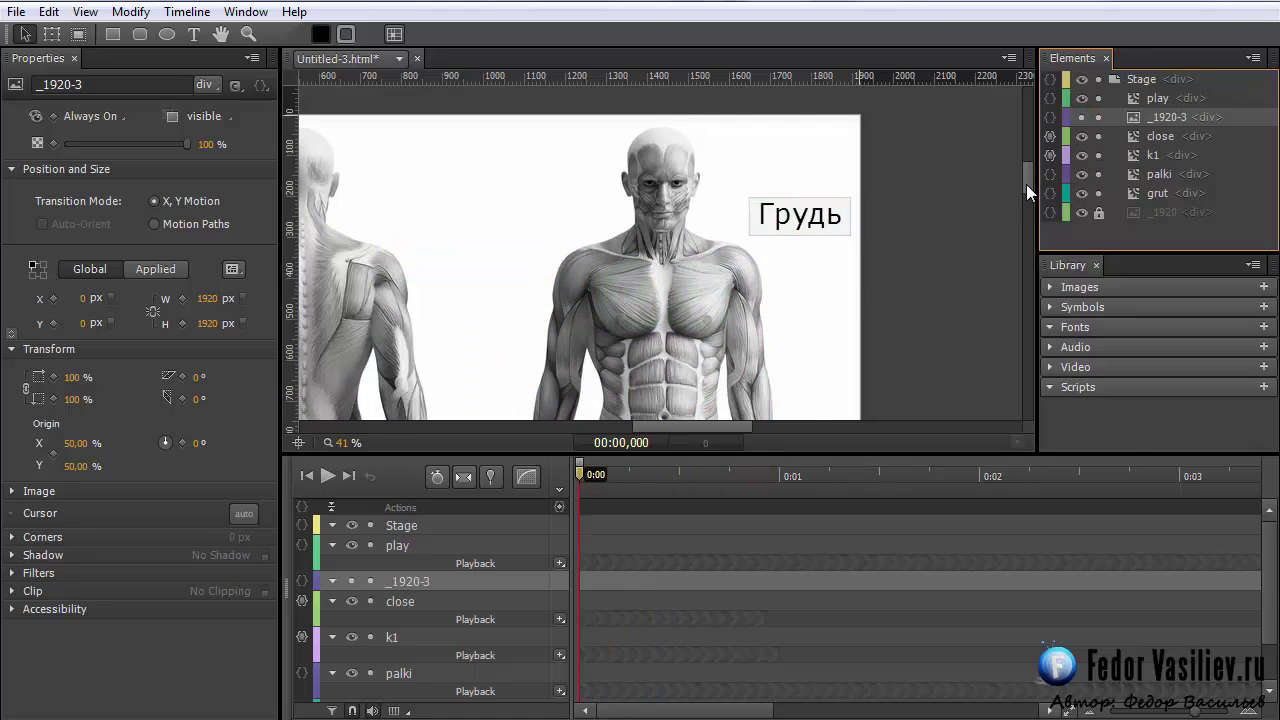
pyautogui.rightClick(1156, 121)
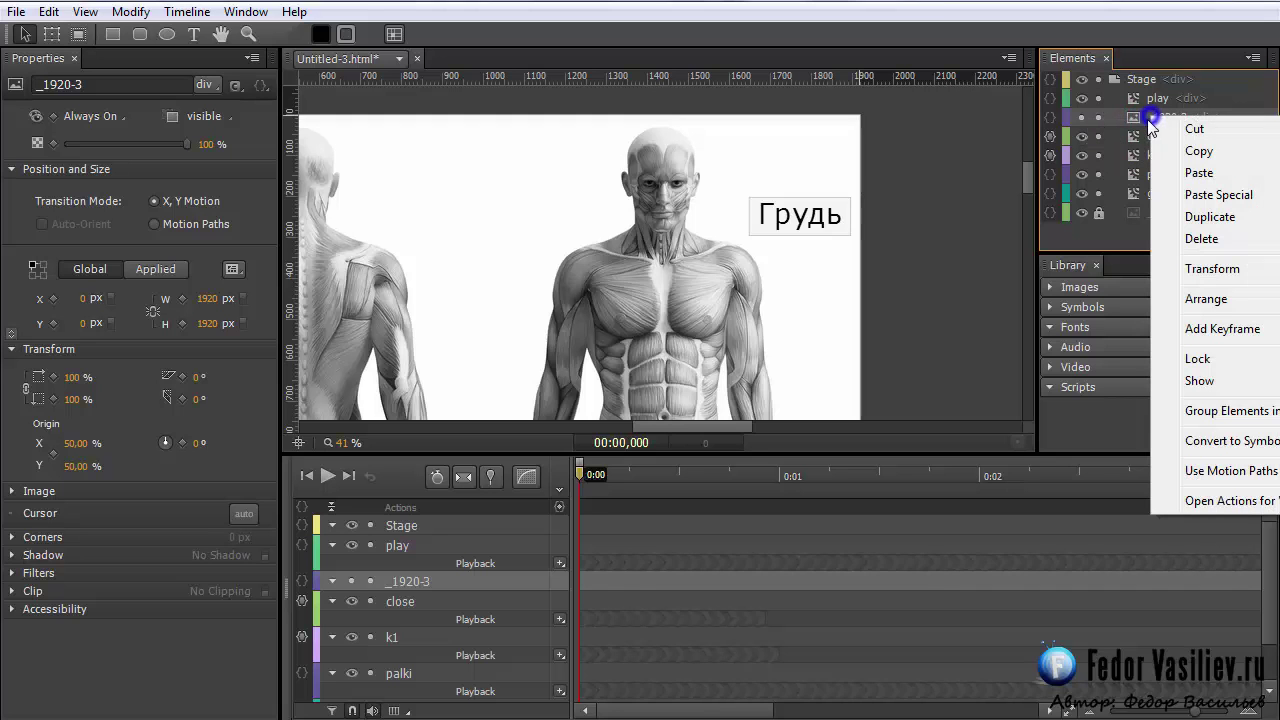
pyautogui.click(1210, 442)
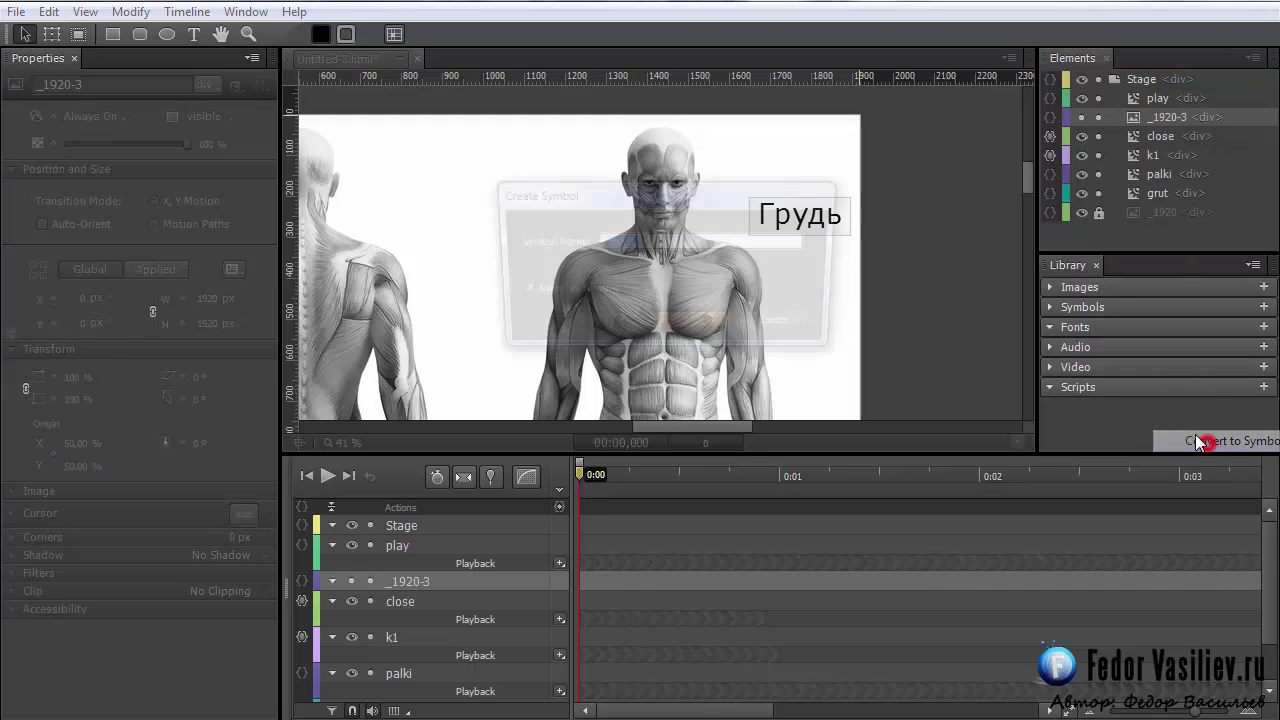
pyautogui.write('fon')
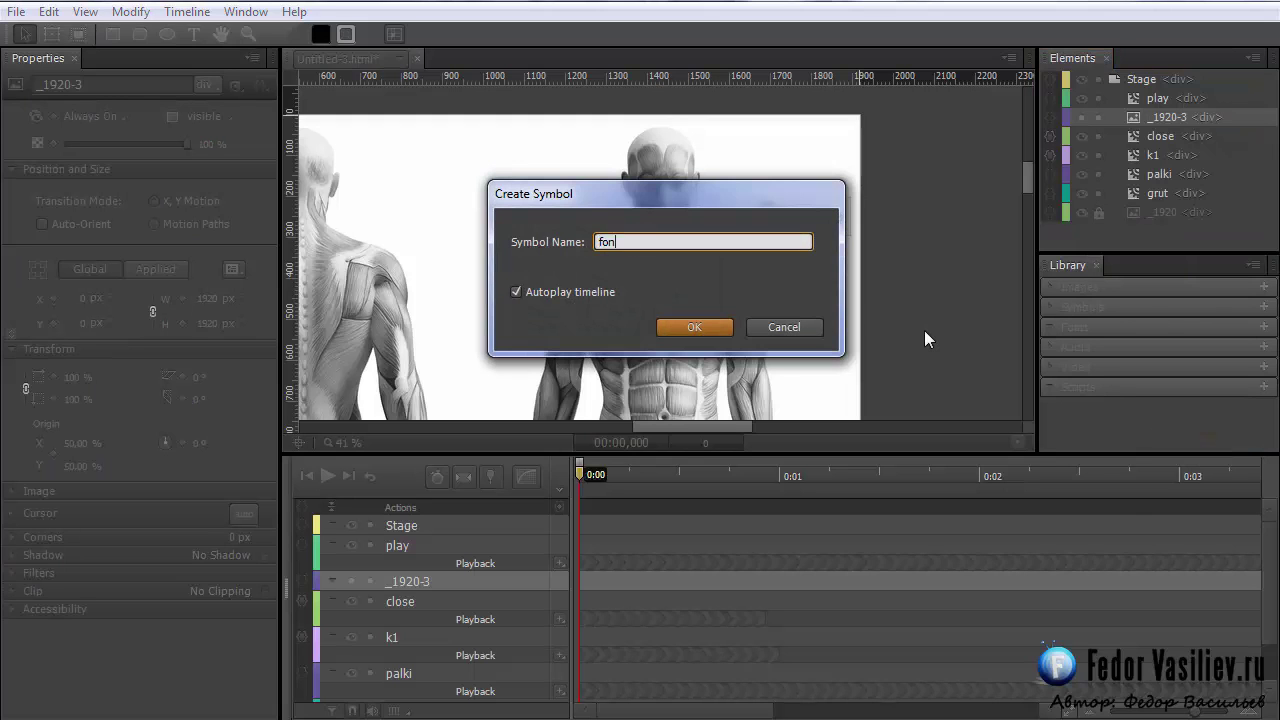
pyautogui.press('Return')
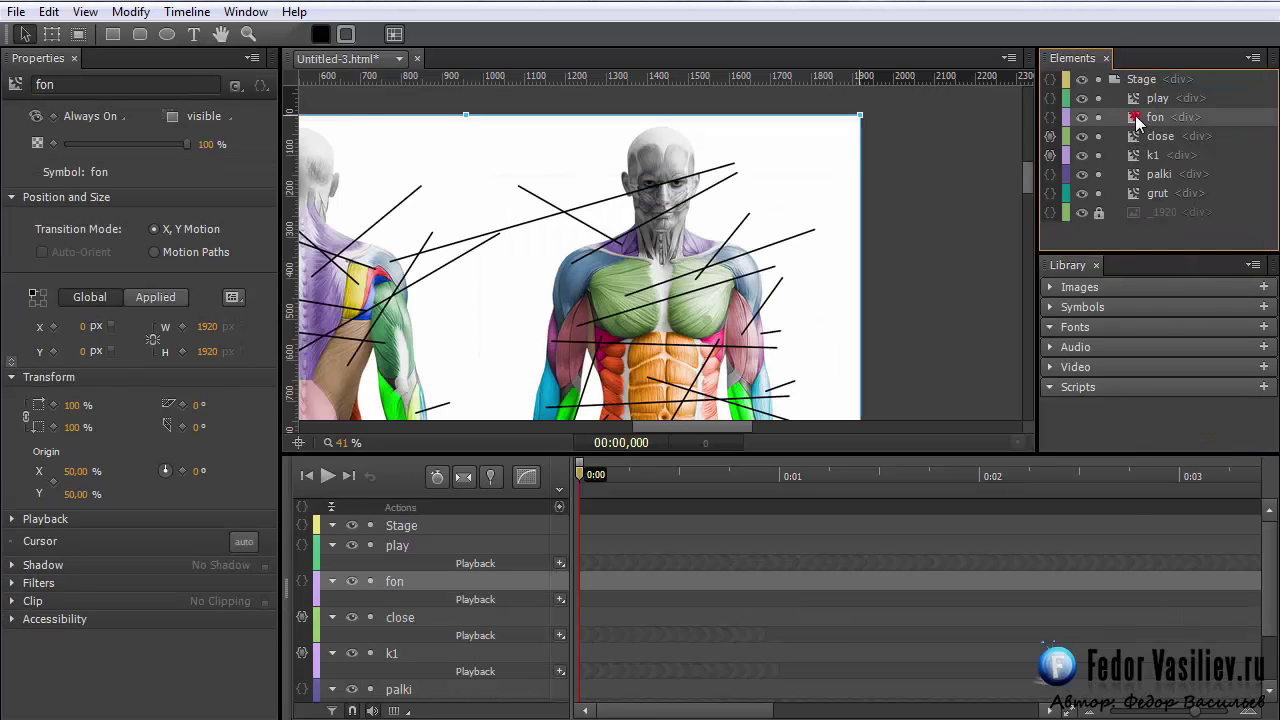
# Open the fon symbol for editing and add a timeline trigger at 0:00 with a Stop action targeting fon
pyautogui.doubleClick(1140, 117)
pyautogui.click(585, 465)
pyautogui.moveTo(565, 487); pyautogui.dragTo(555, 500)
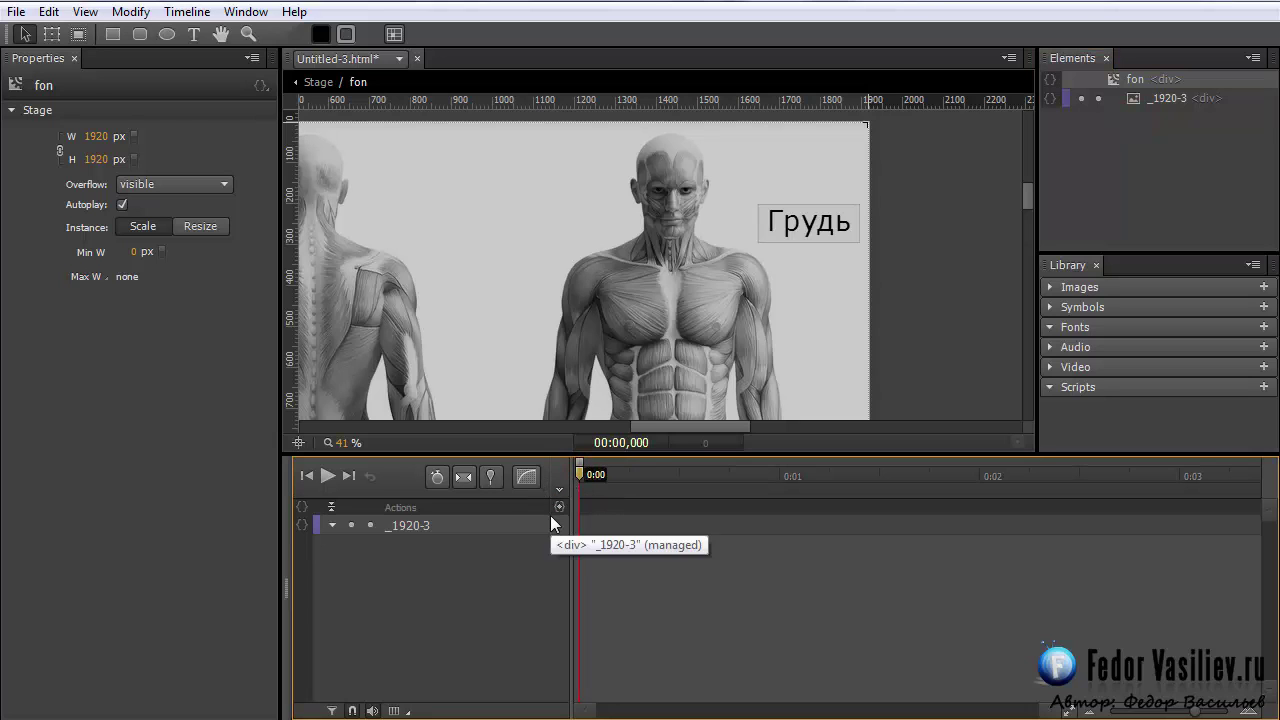
pyautogui.click(559, 506)
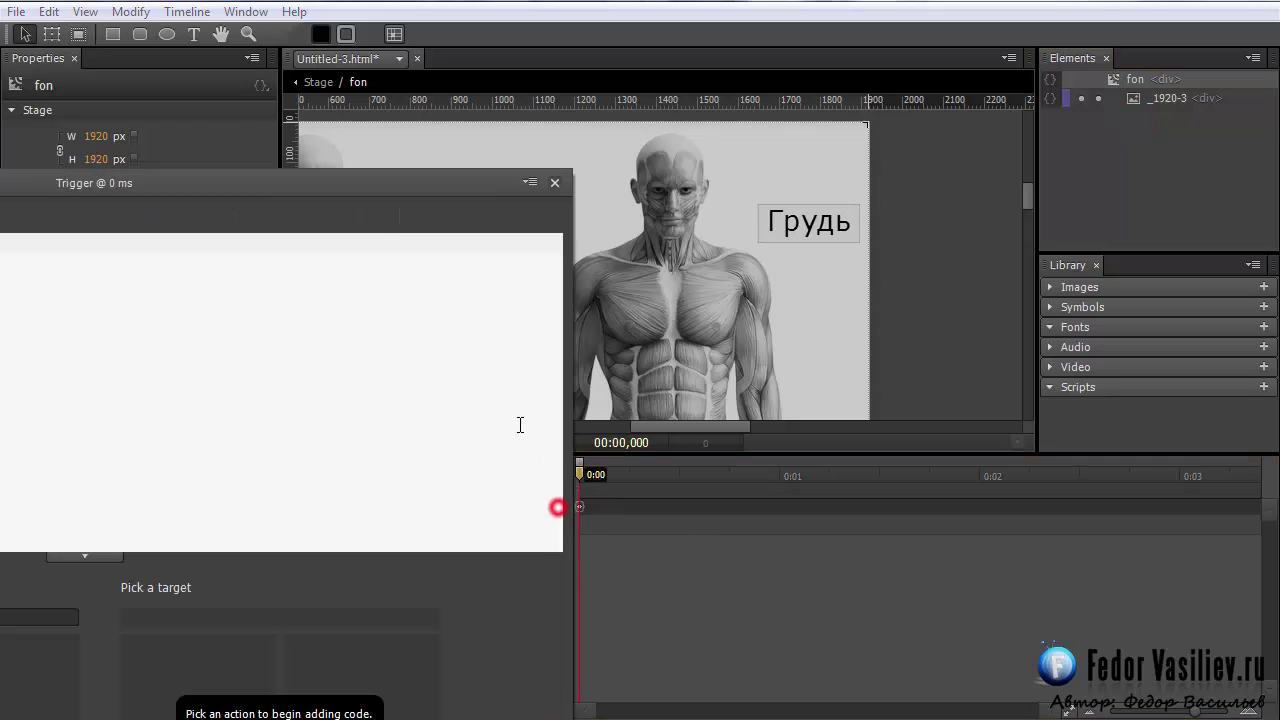
pyautogui.click(397, 194)
pyautogui.click(388, 452)
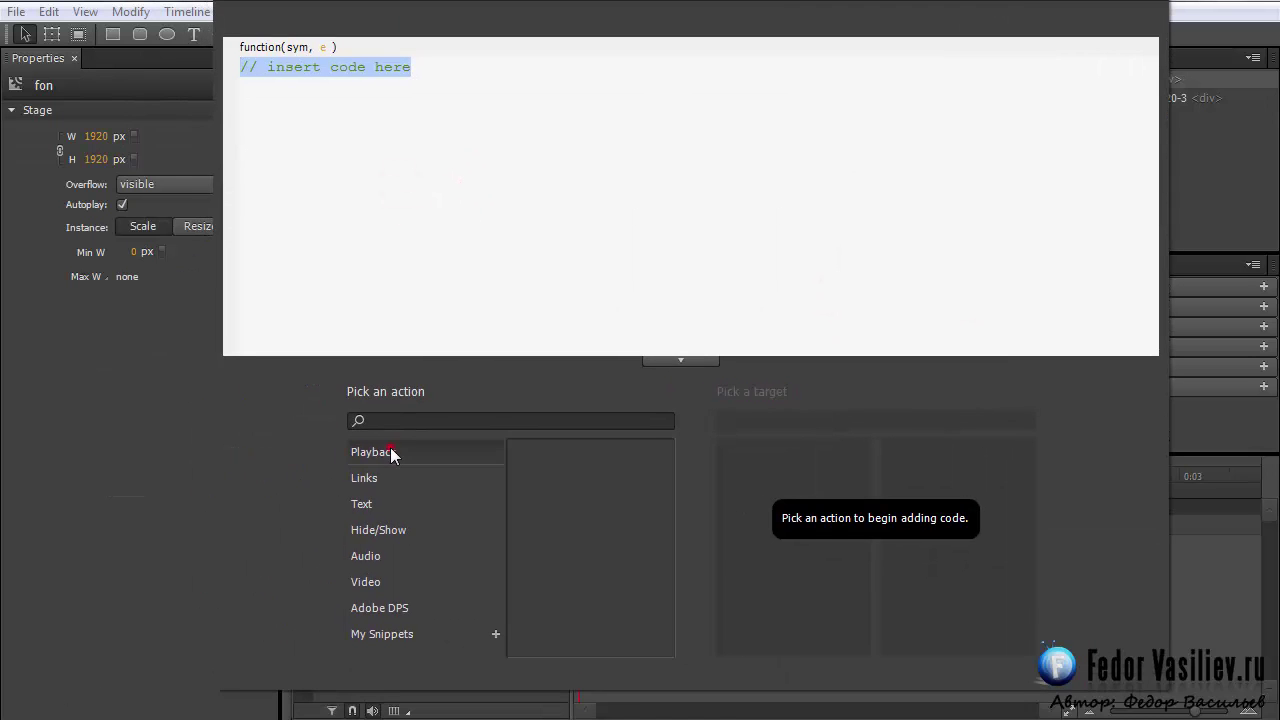
pyautogui.click(580, 506)
pyautogui.click(752, 480)
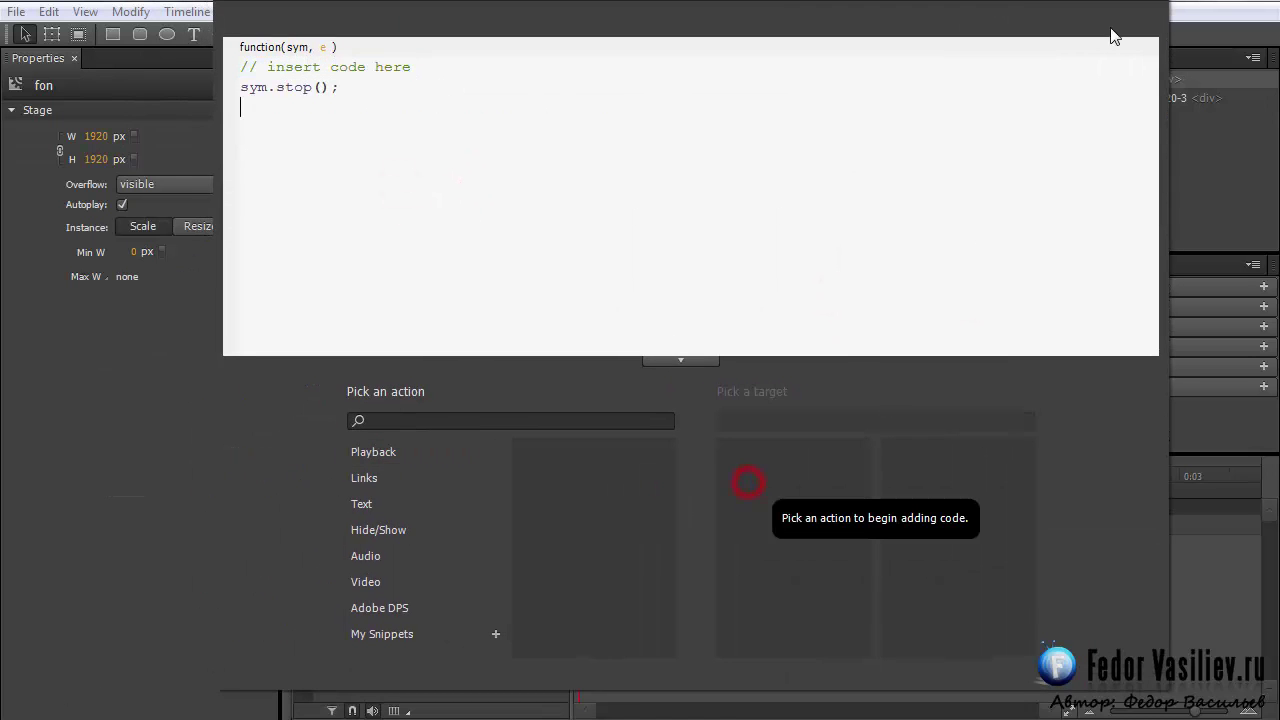
pyautogui.click(1158, 2)
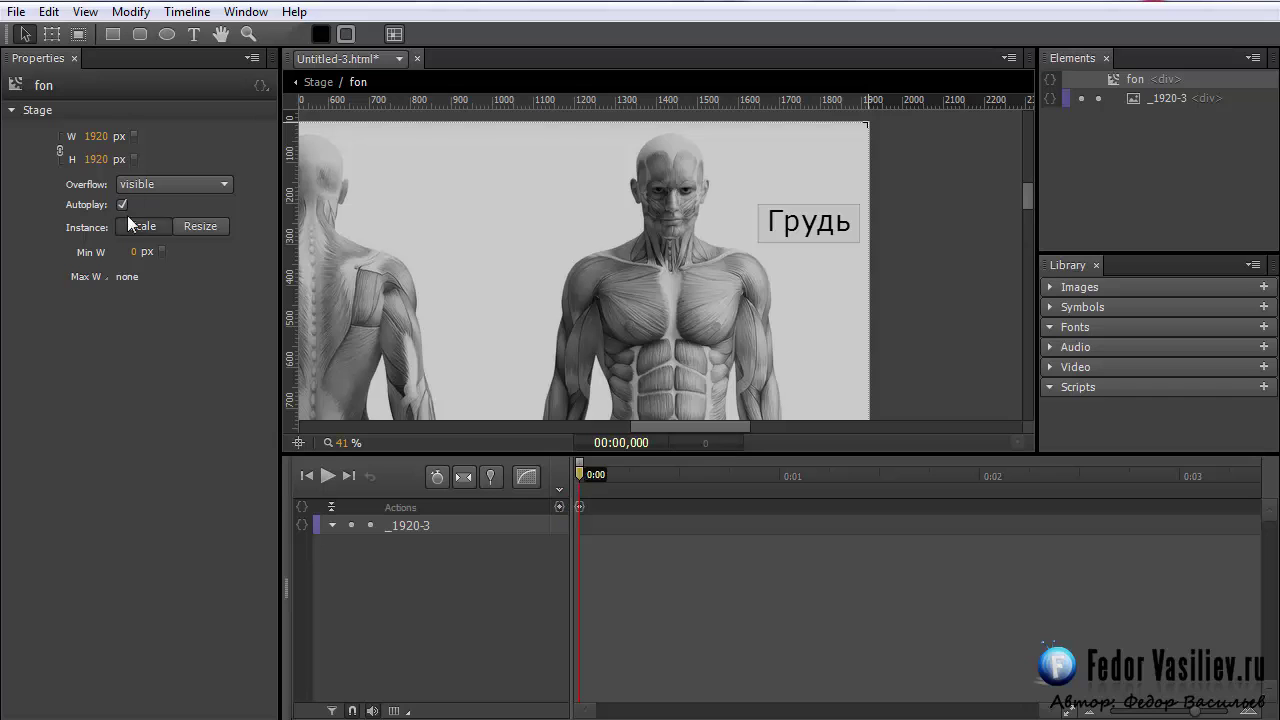
# Set the _1920-3 image's display to Off at 0:00 and to On at 0:00.080 in the fon timeline
pyautogui.click(394, 525)
pyautogui.click(98, 117)
pyautogui.click(103, 151)
pyautogui.moveTo(579, 475); pyautogui.dragTo(599, 477)
pyautogui.click(98, 117)
pyautogui.click(103, 172)
pyautogui.click(595, 478)
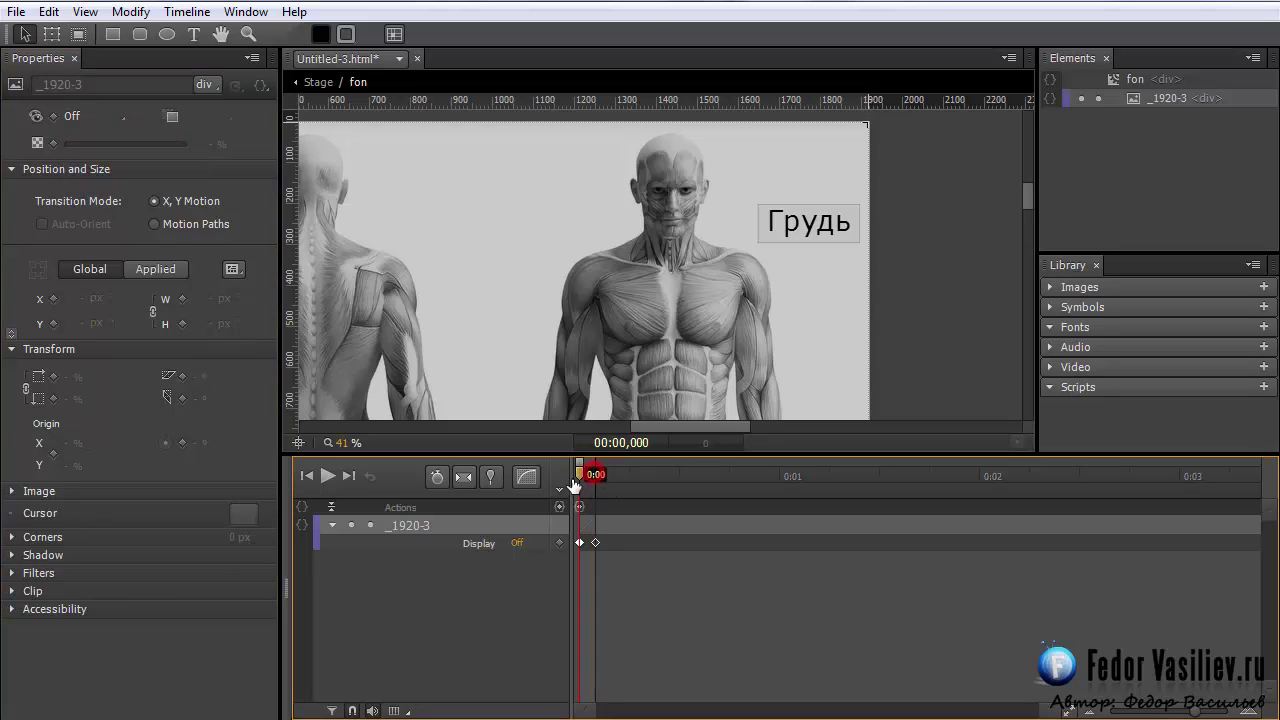
# Add a second trigger at 0:00.125 in the fon timeline with a Stop action targeting fon
pyautogui.moveTo(594, 487); pyautogui.dragTo(606, 494)
pyautogui.click(88, 116)
pyautogui.click(666, 20)
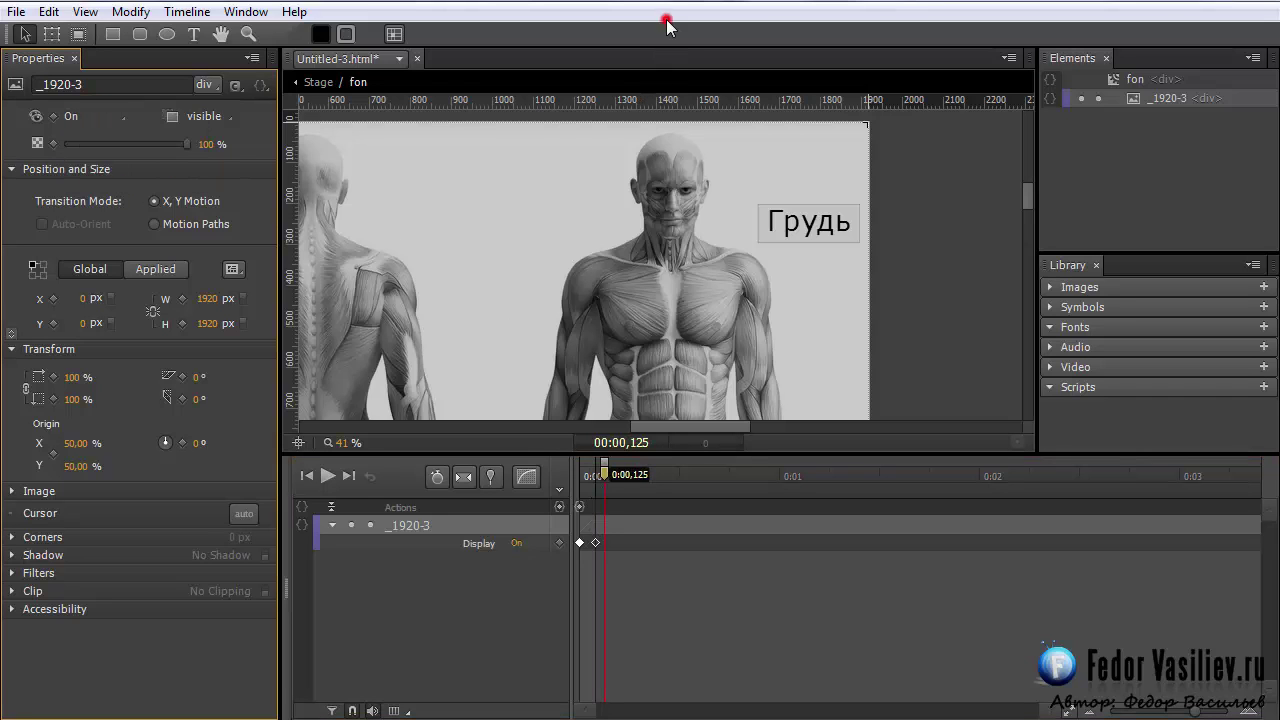
pyautogui.click(559, 507)
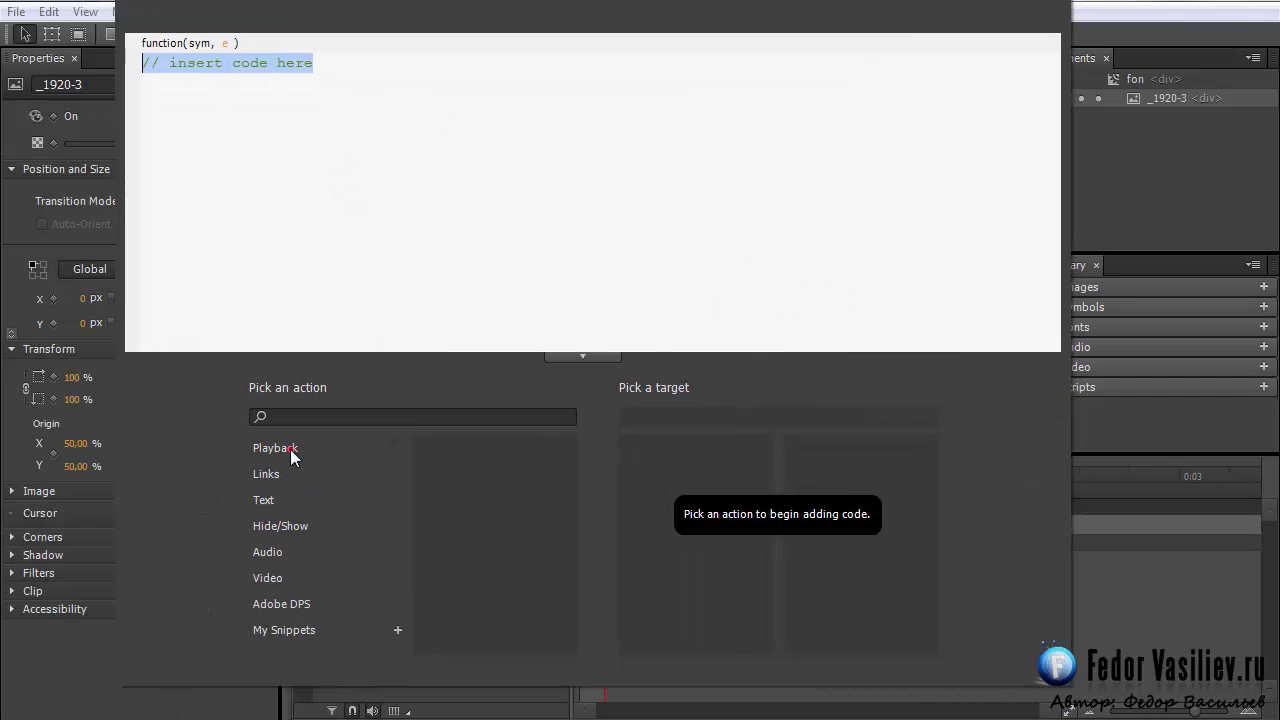
pyautogui.click(288, 449)
pyautogui.click(461, 504)
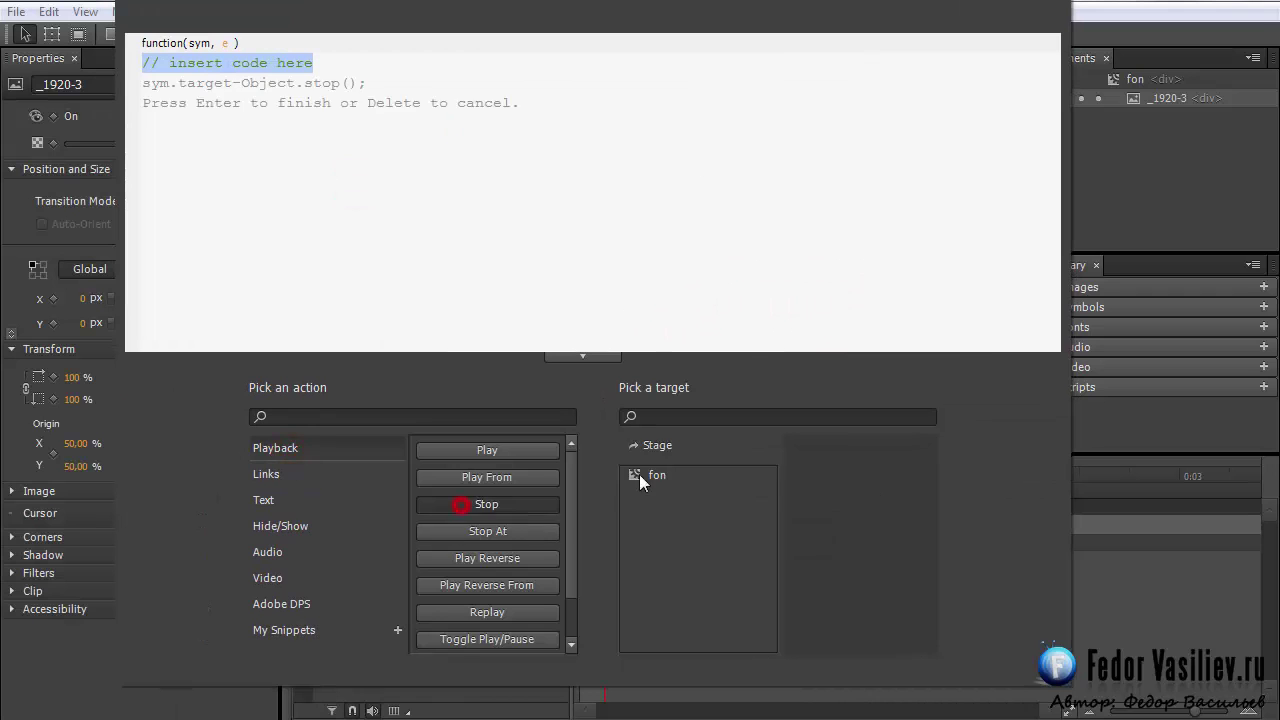
pyautogui.click(658, 468)
pyautogui.press('Escape')
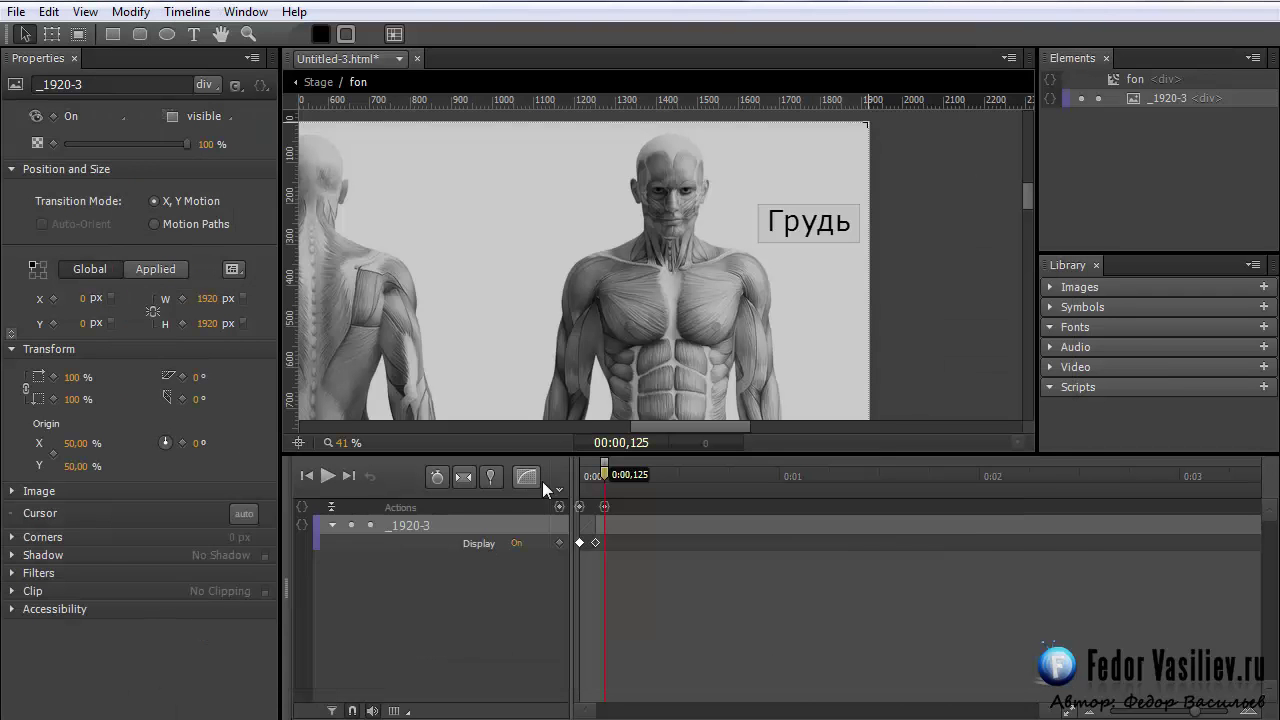
# Unhide the _1920-3 image in fon, add a timeline label 12 at 0:00.080, and return to the Stage
pyautogui.moveTo(607, 470); pyautogui.dragTo(572, 482)
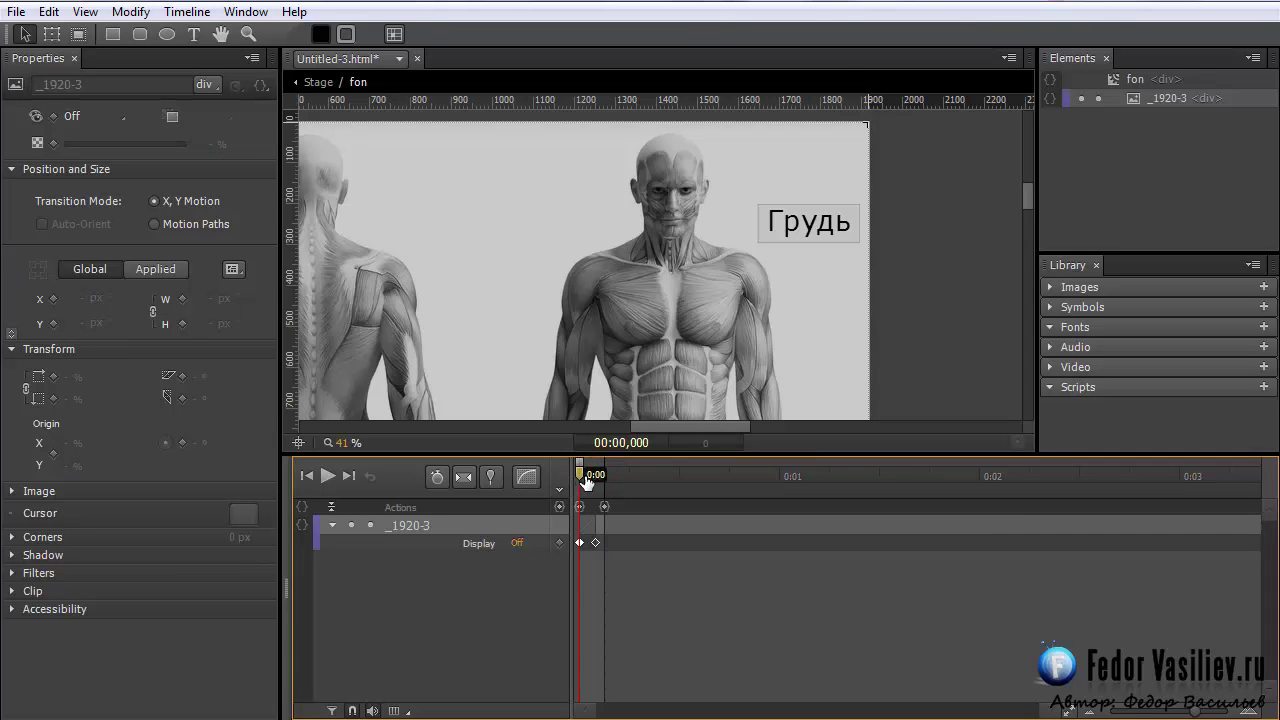
pyautogui.click(1081, 98)
pyautogui.moveTo(580, 475); pyautogui.dragTo(598, 494)
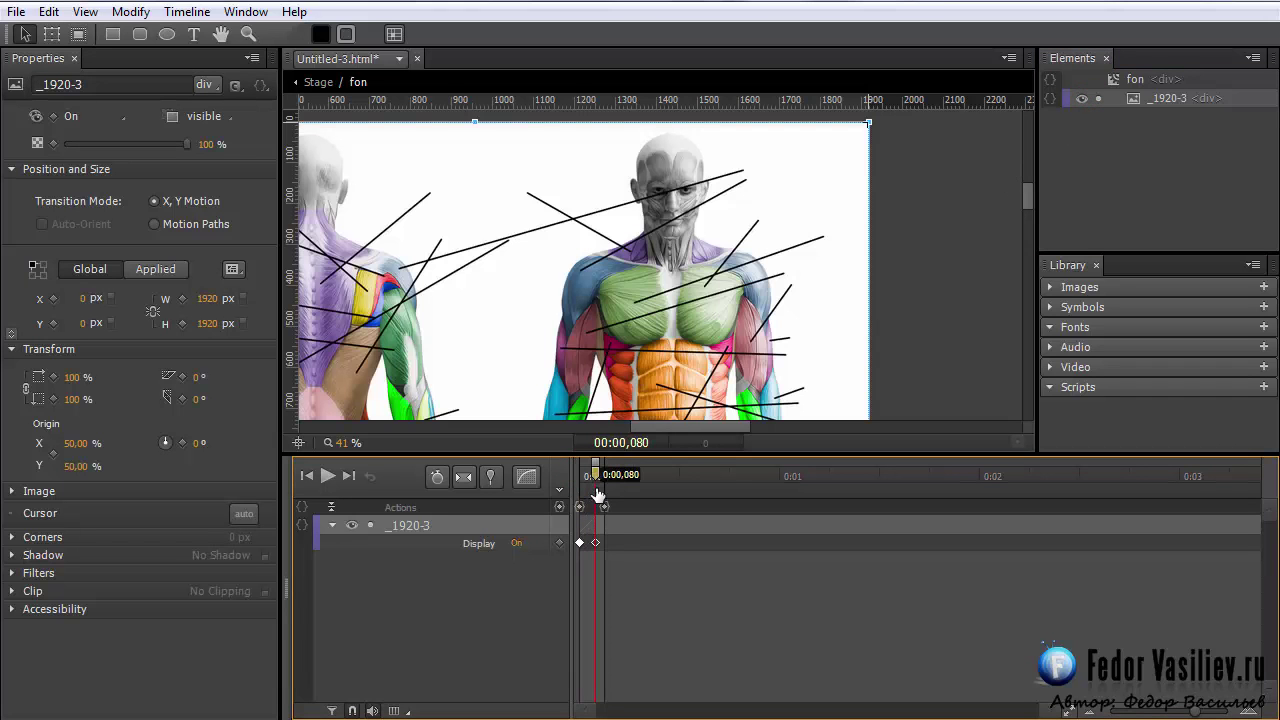
pyautogui.hotkey('ctrl', 'l')
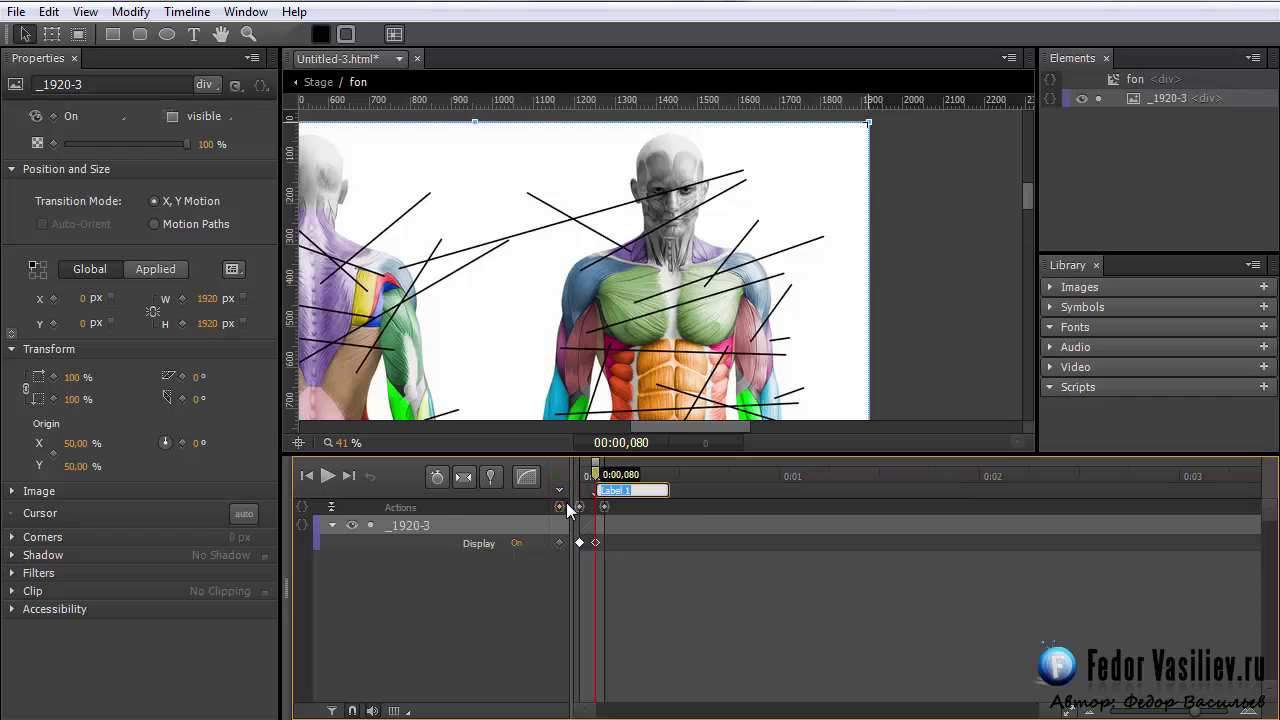
pyautogui.write('12')
pyautogui.press('Return')
pyautogui.click(308, 84)
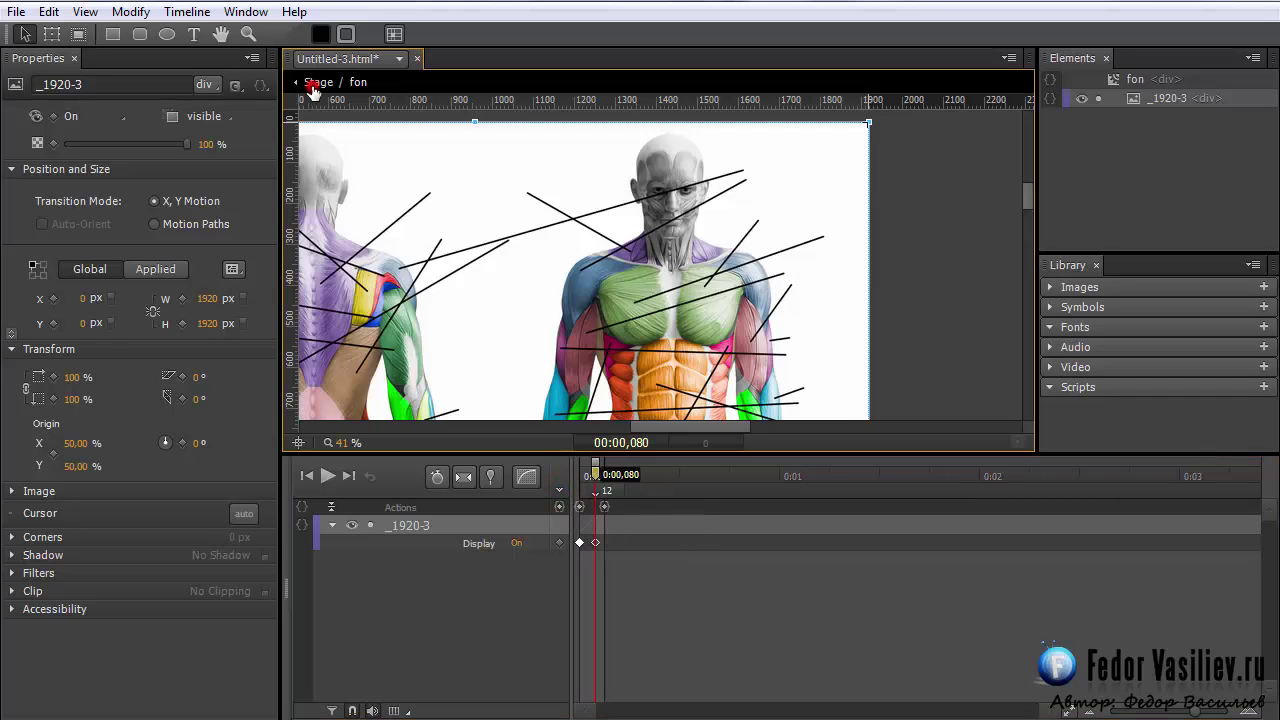
# Draw a button rectangle about 417 by 119 px between the two heads, filled rgba(192,192,192,1.00), and move it to about X 788, Y 33
pyautogui.press('Escape')
pyautogui.press('m')
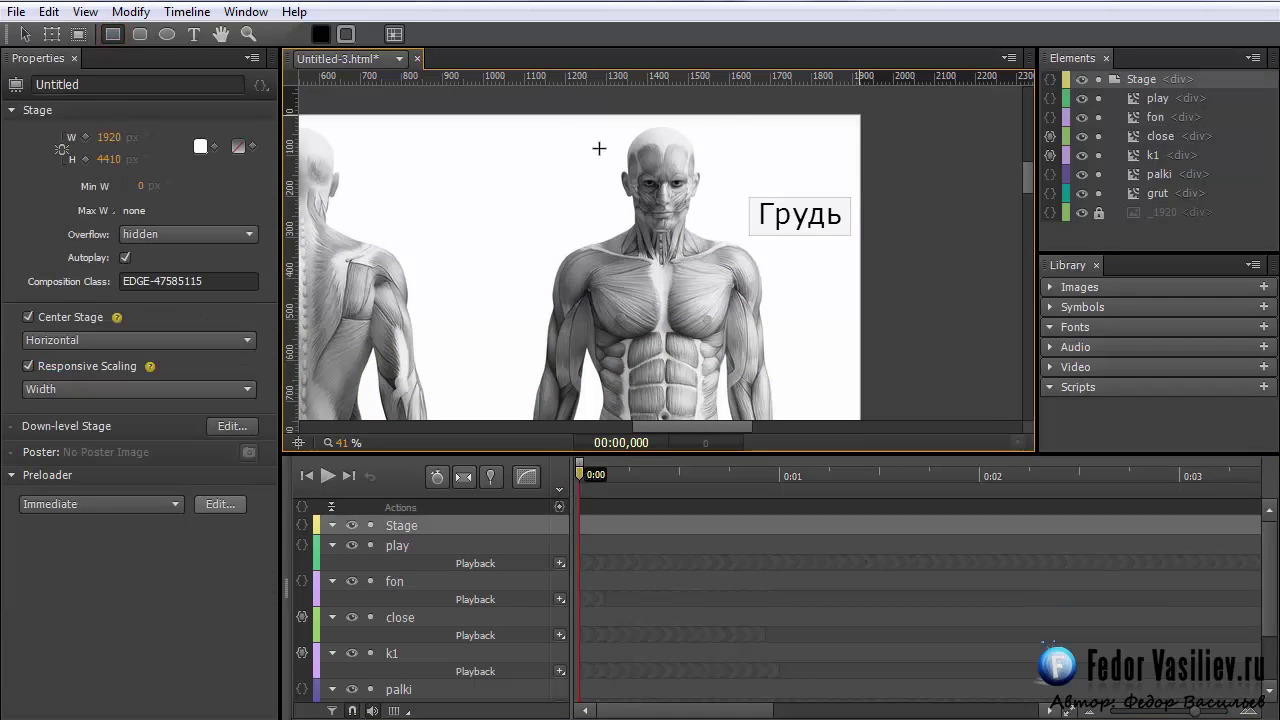
pyautogui.moveTo(410, 137); pyautogui.dragTo(580, 185)
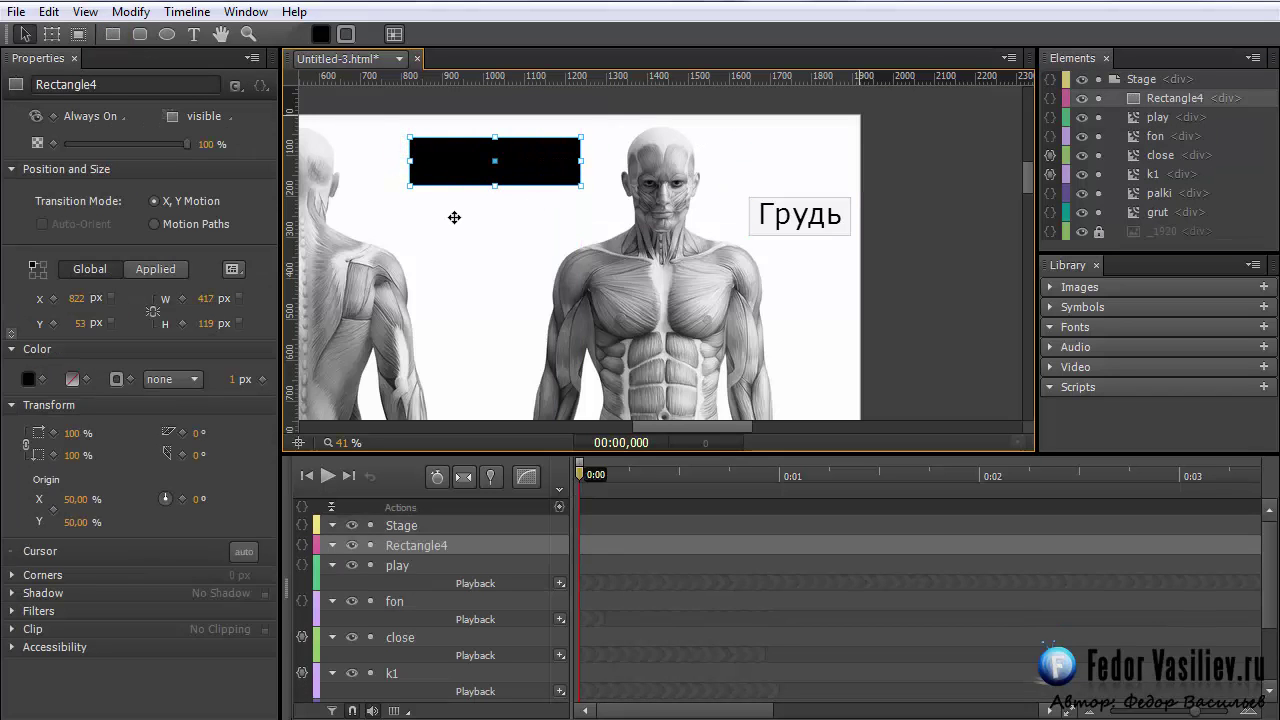
pyautogui.click(320, 34)
pyautogui.moveTo(268, 171); pyautogui.dragTo(139, 188)
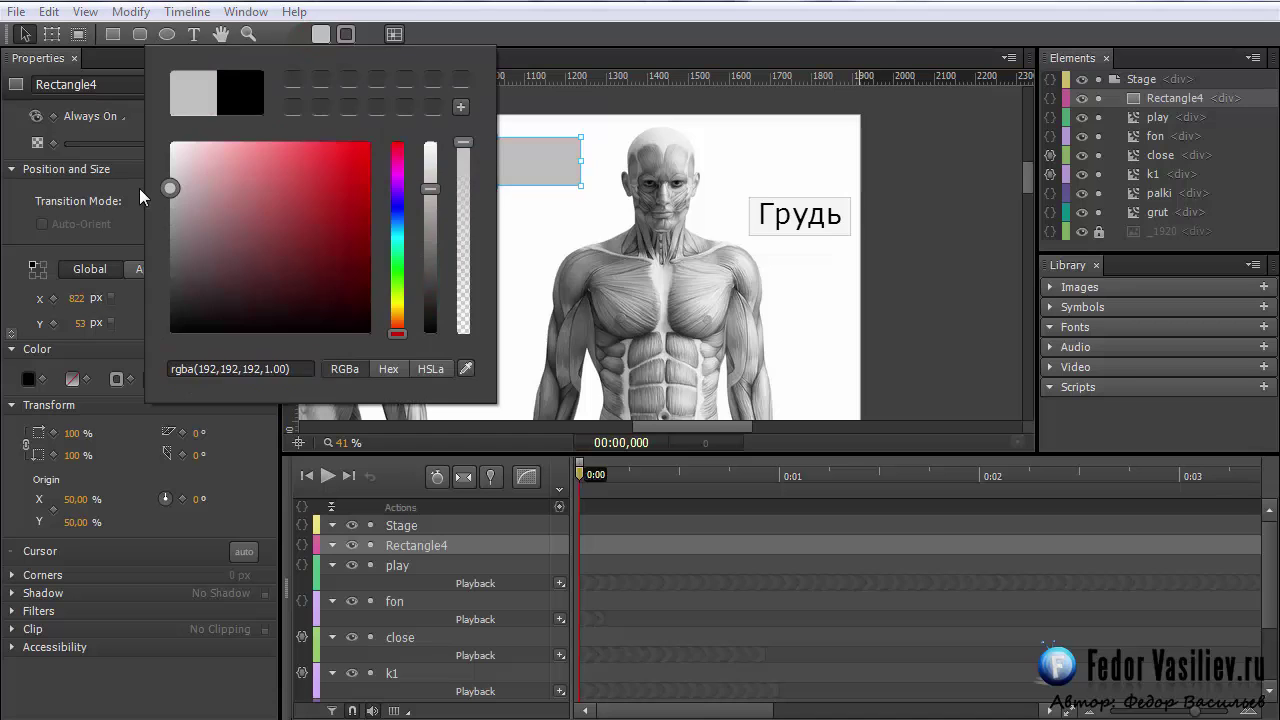
pyautogui.click(494, 177)
pyautogui.moveTo(506, 154)
pyautogui.mouseDown()
pyautogui.moveTo(532, 153)
pyautogui.moveTo(512, 160)
pyautogui.mouseUp()
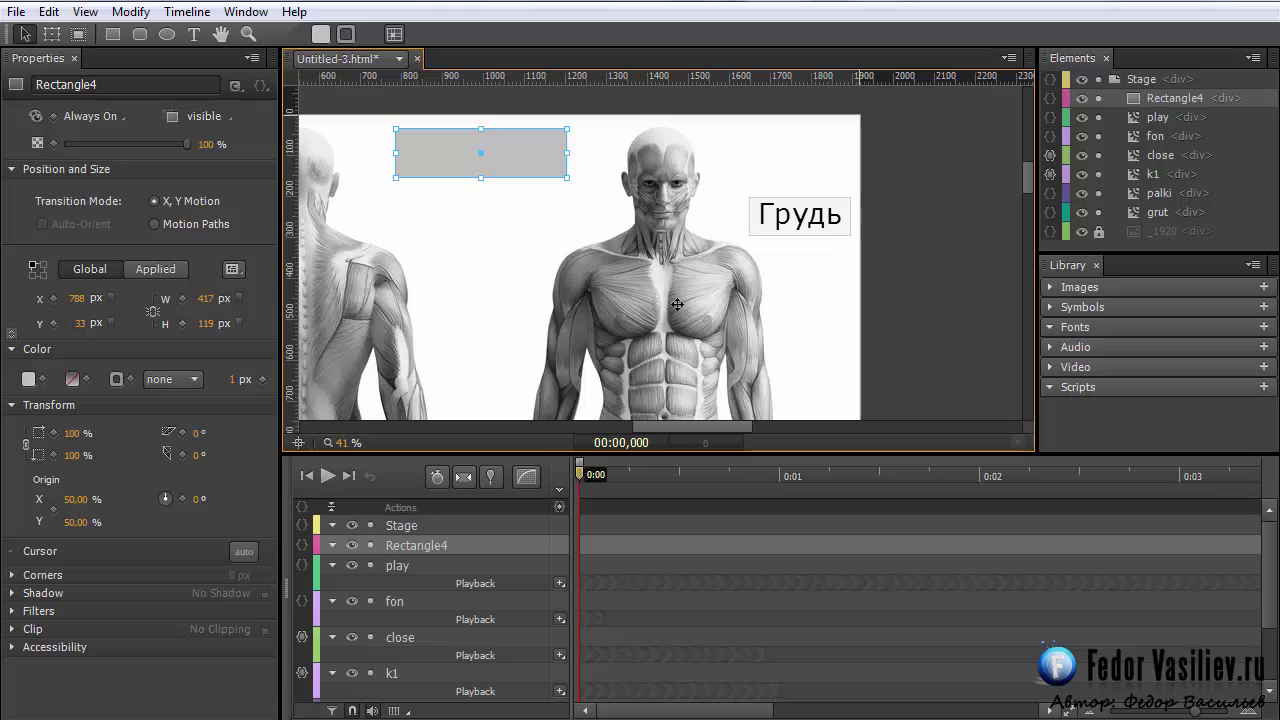
# Switch to the анатомия-мышц.рф reference page in the browser and examine how its Показать все button shows the coloured muscles
pyautogui.hotkey('ctrl', 'Return')
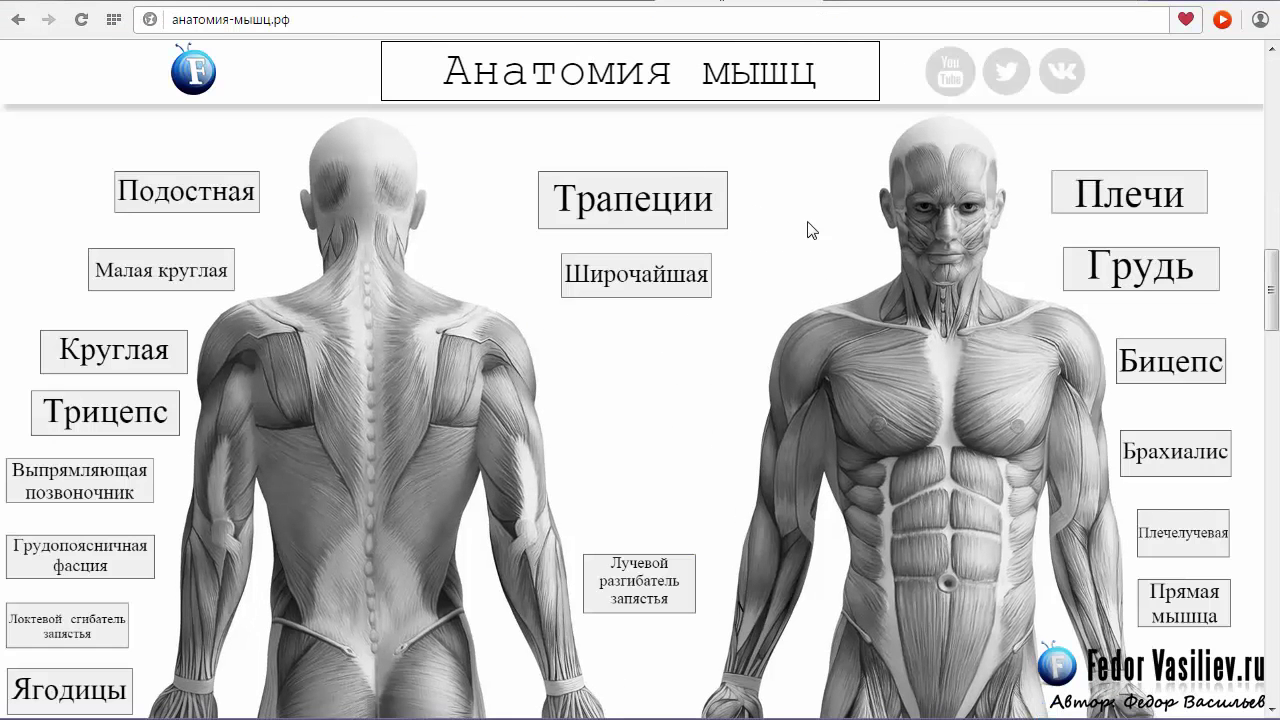
pyautogui.scroll(3, 1089, 191)
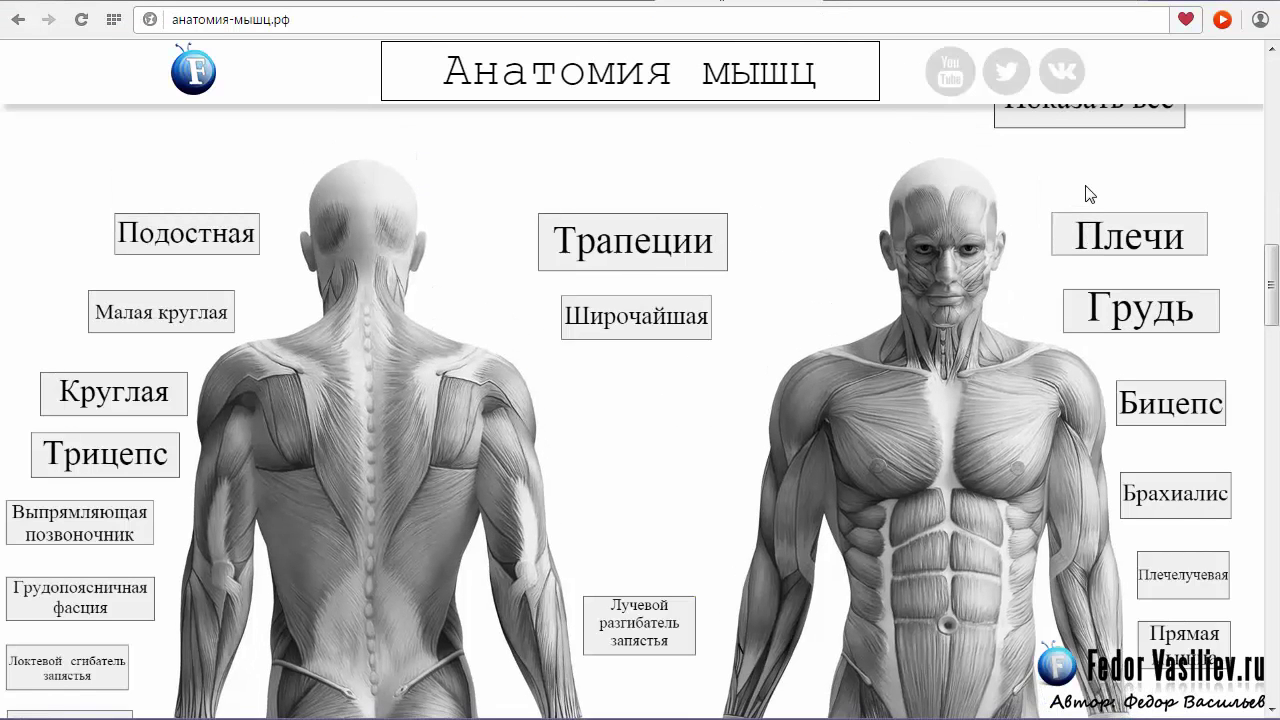
pyautogui.scroll(-1, 1244, 292)
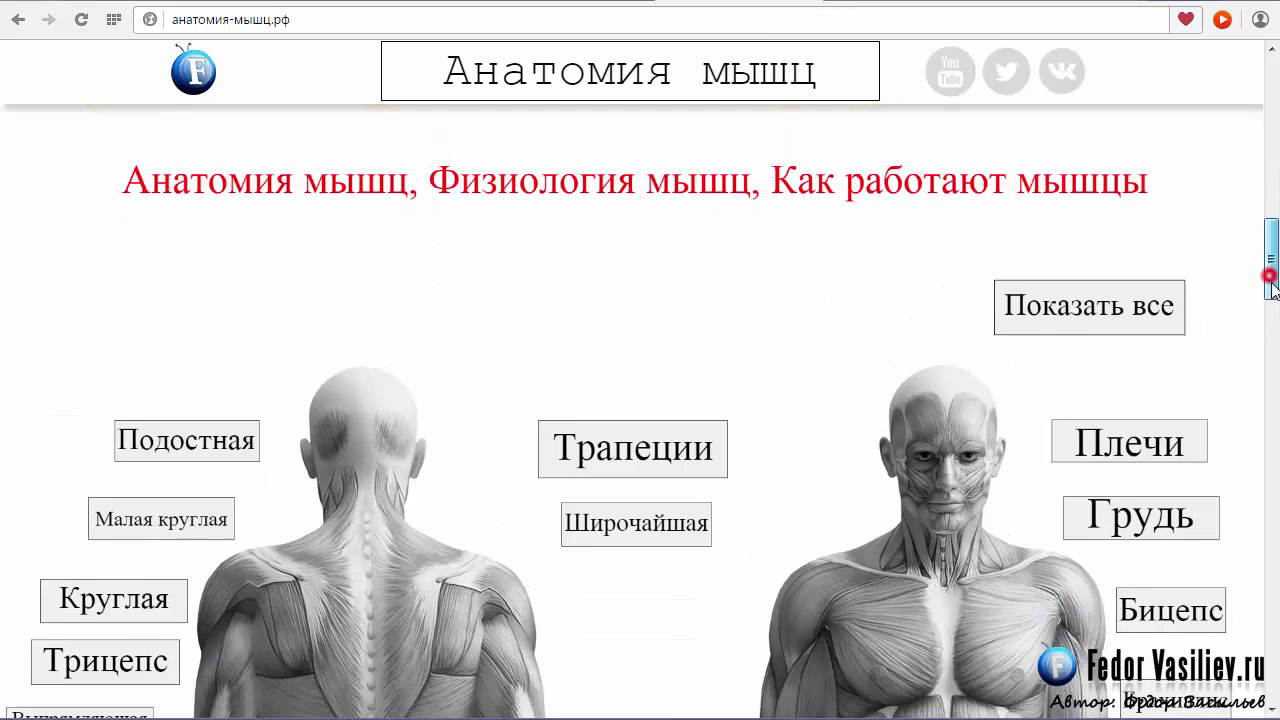
pyautogui.click(1086, 303)
pyautogui.scroll(-1, 1070, 262)
pyautogui.scroll(-3, 1070, 262)
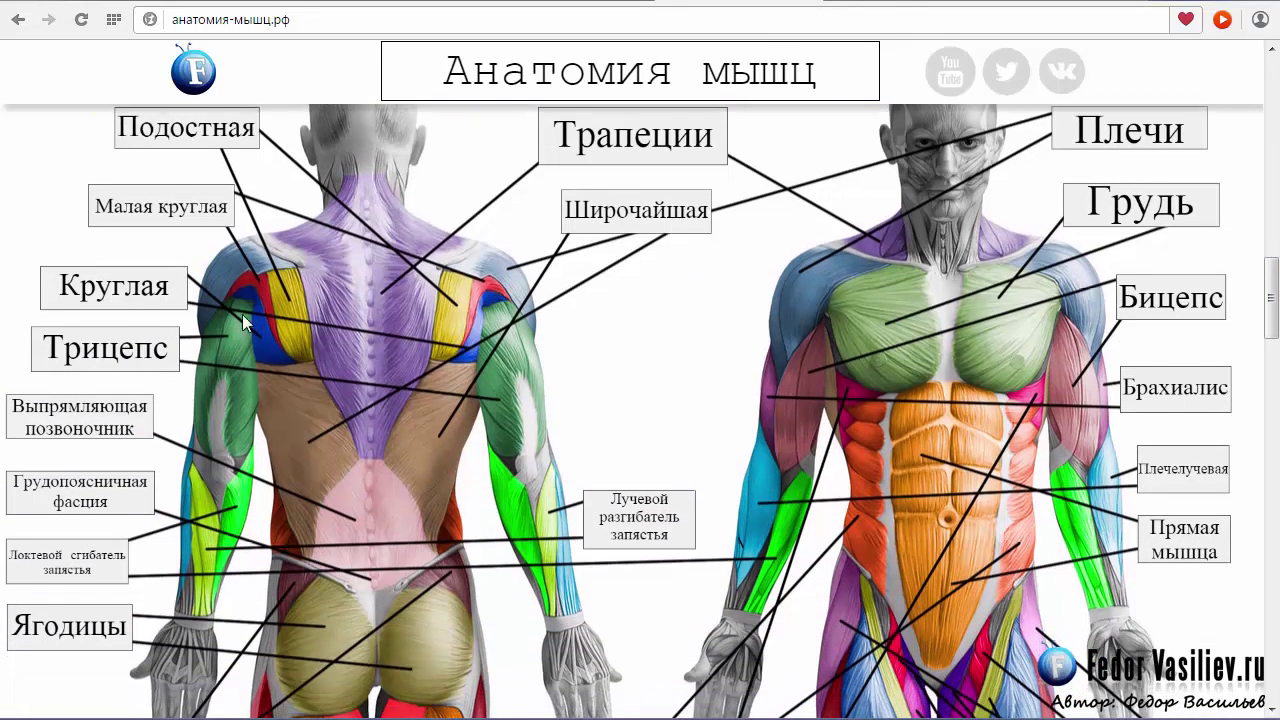
pyautogui.scroll(3, 620, 428)
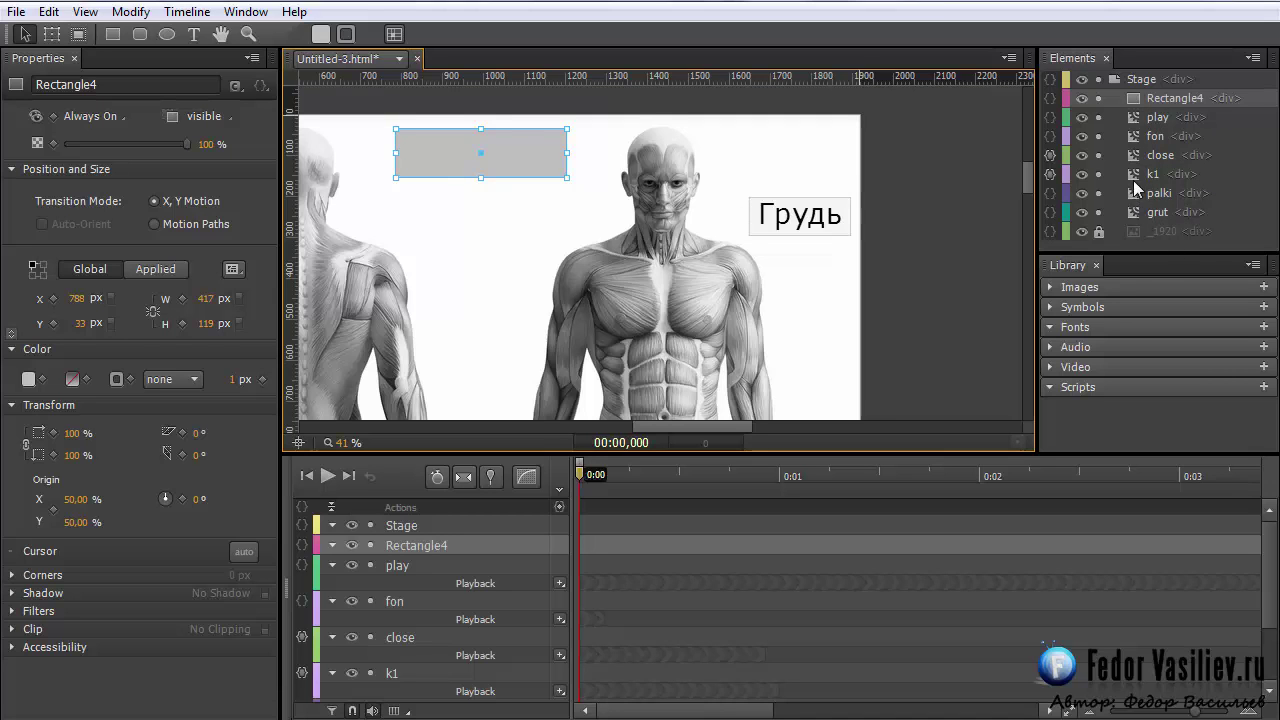
# Open the fon symbol, keep its playhead at 0:00, and return to the Stage
pyautogui.doubleClick(1133, 136)
pyautogui.moveTo(583, 472)
pyautogui.mouseDown()
pyautogui.moveTo(601, 478)
pyautogui.moveTo(580, 473)
pyautogui.mouseUp()
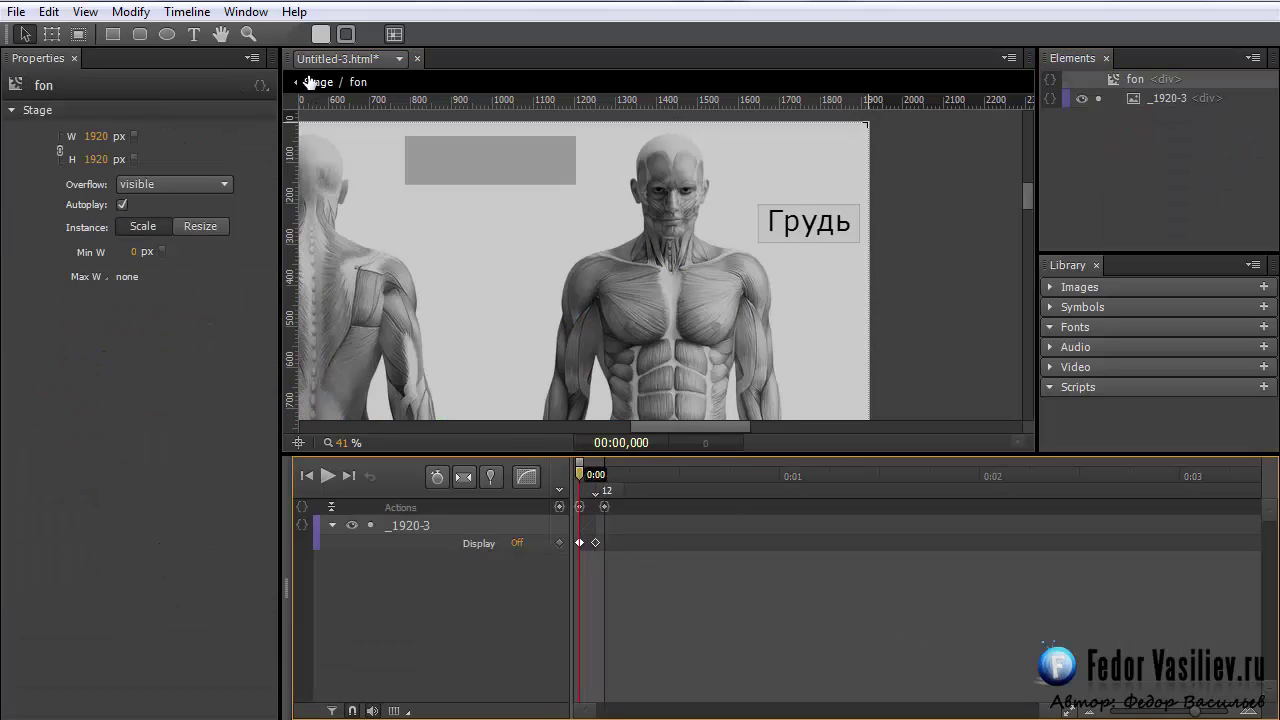
pyautogui.click(313, 84)
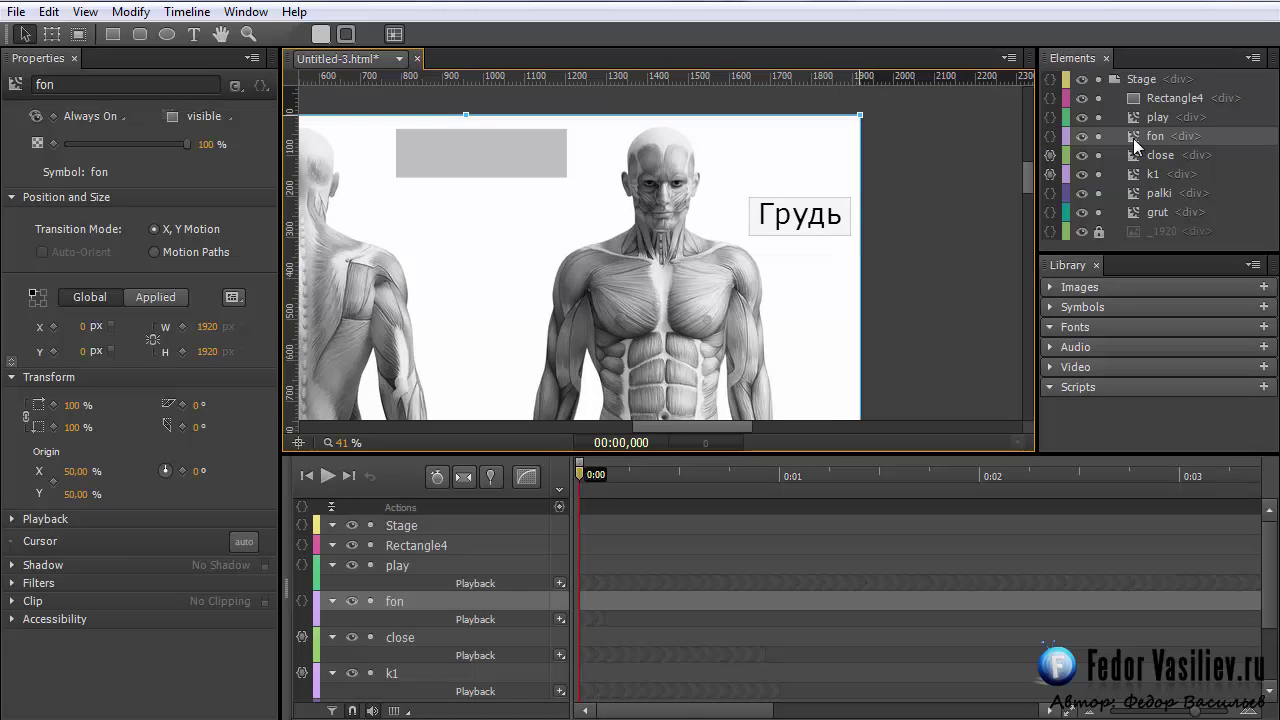
# Give the grey button rectangle a click event with a Play action targeting the fon symbol, replacing the placeholder comment
pyautogui.click(469, 160)
pyautogui.click(1050, 98)
pyautogui.click(170, 104)
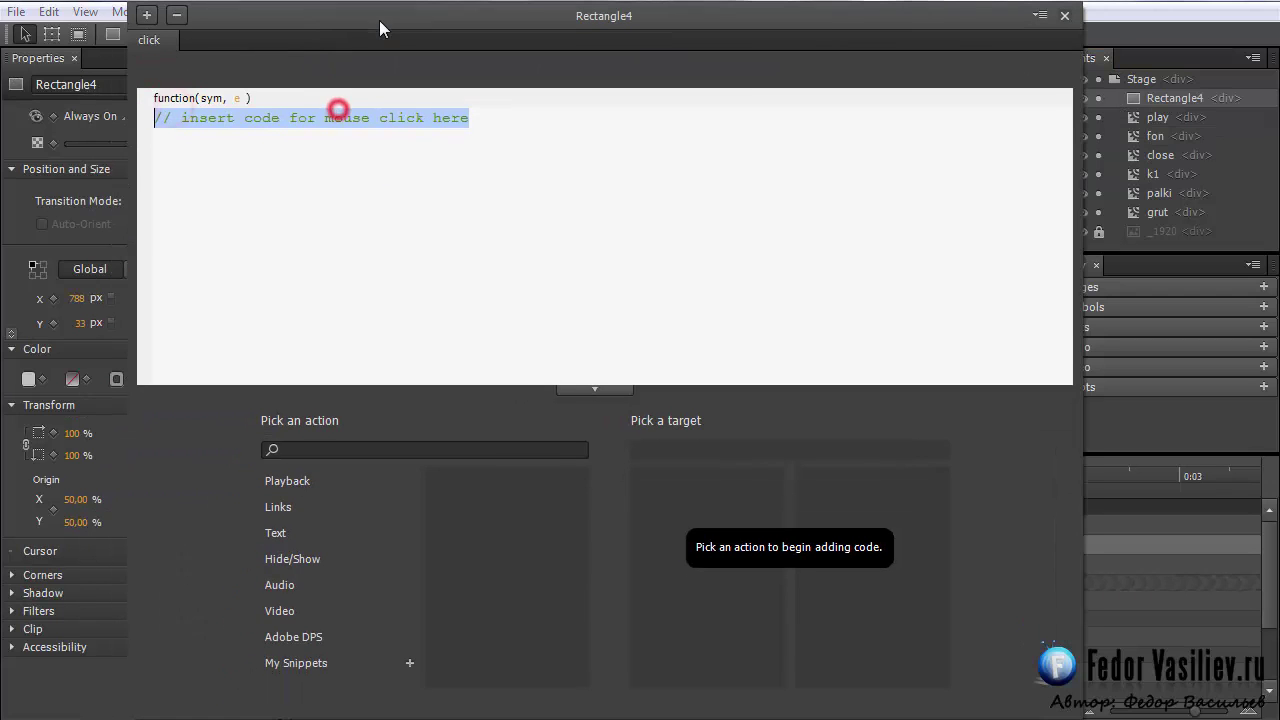
pyautogui.press('Delete')
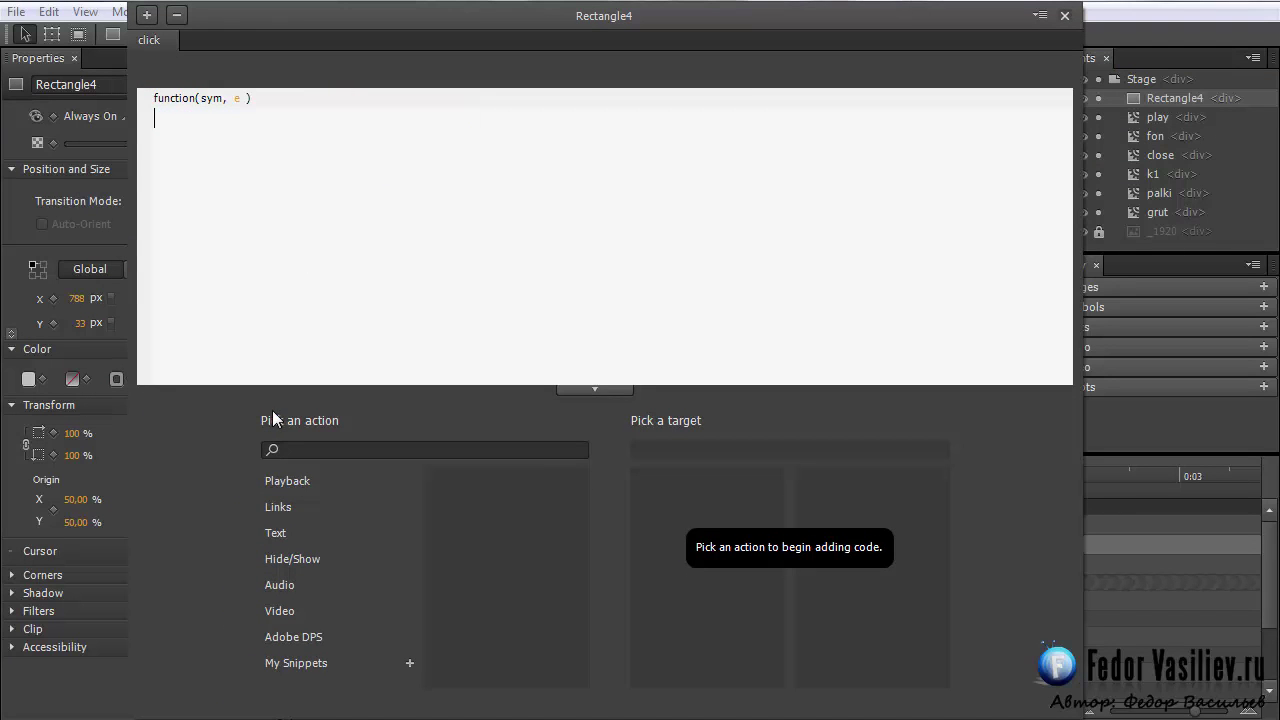
pyautogui.click(299, 483)
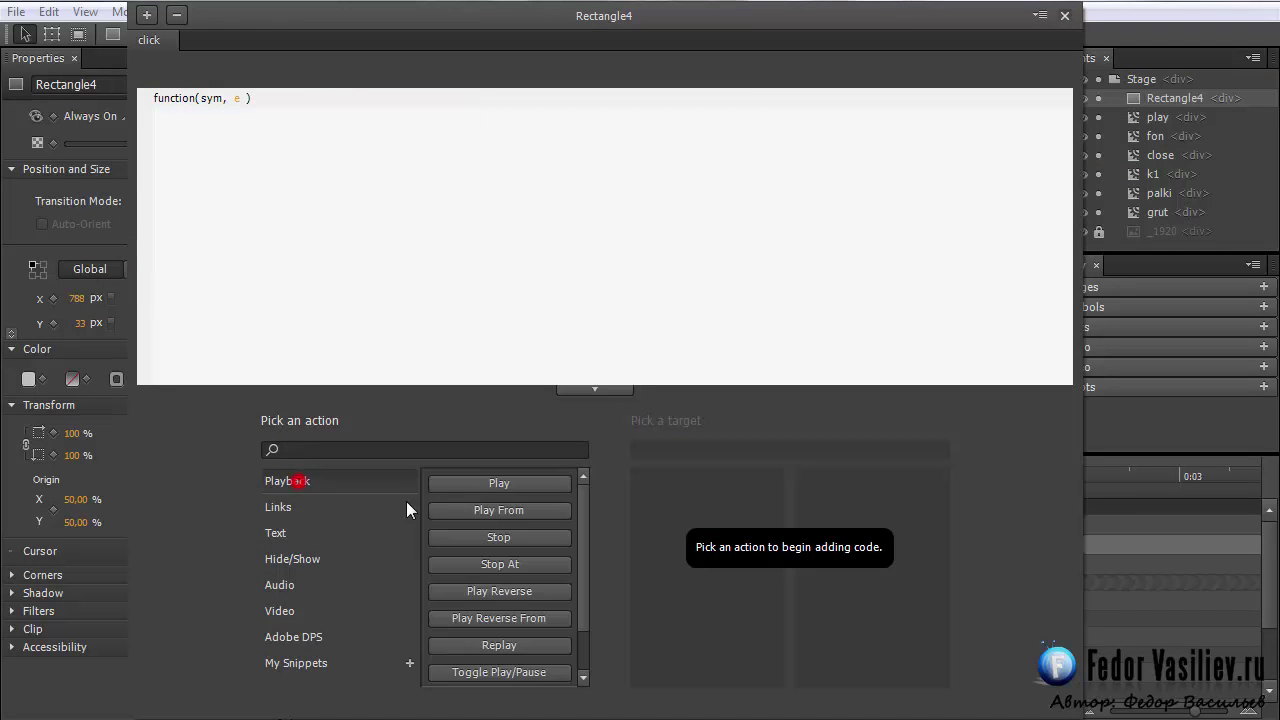
pyautogui.click(513, 486)
pyautogui.click(680, 509)
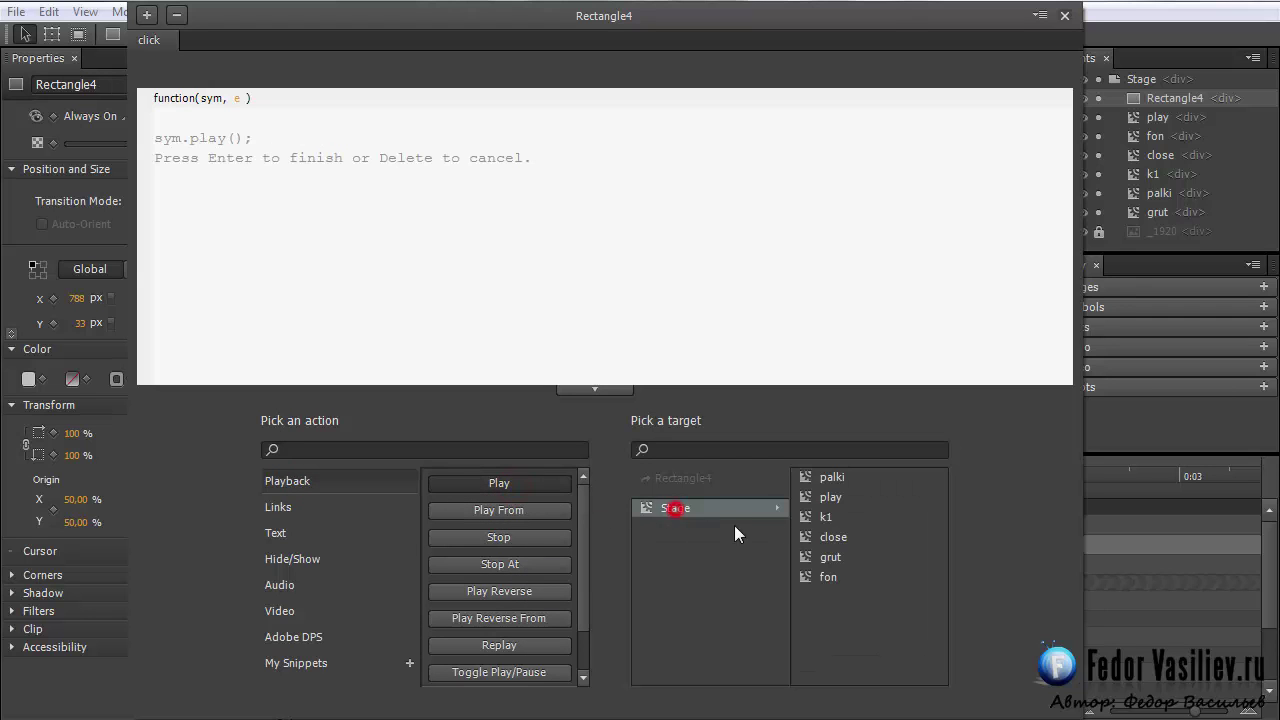
pyautogui.click(813, 579)
# Make the click code play fon from label "12" and close the rectangle's actions editor
pyautogui.click(392, 138)
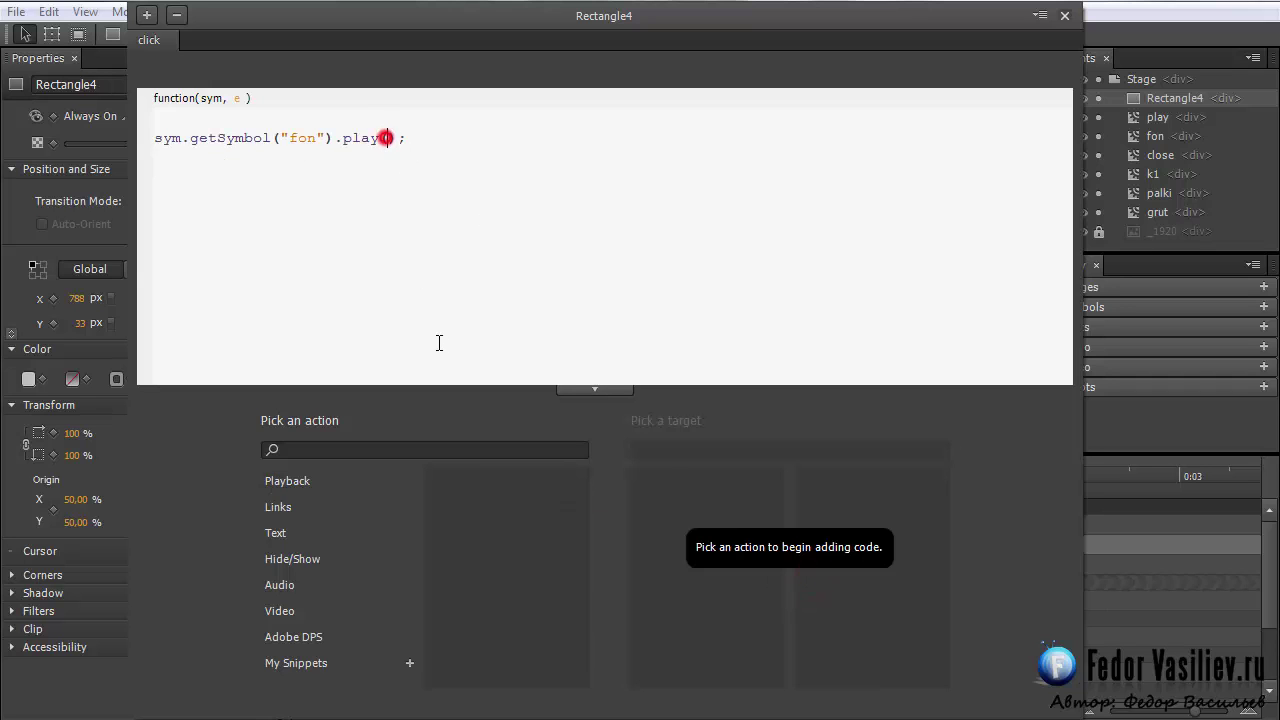
pyautogui.write('""')
pyautogui.click(396, 140)
pyautogui.write('12')
pyautogui.click(1065, 15)
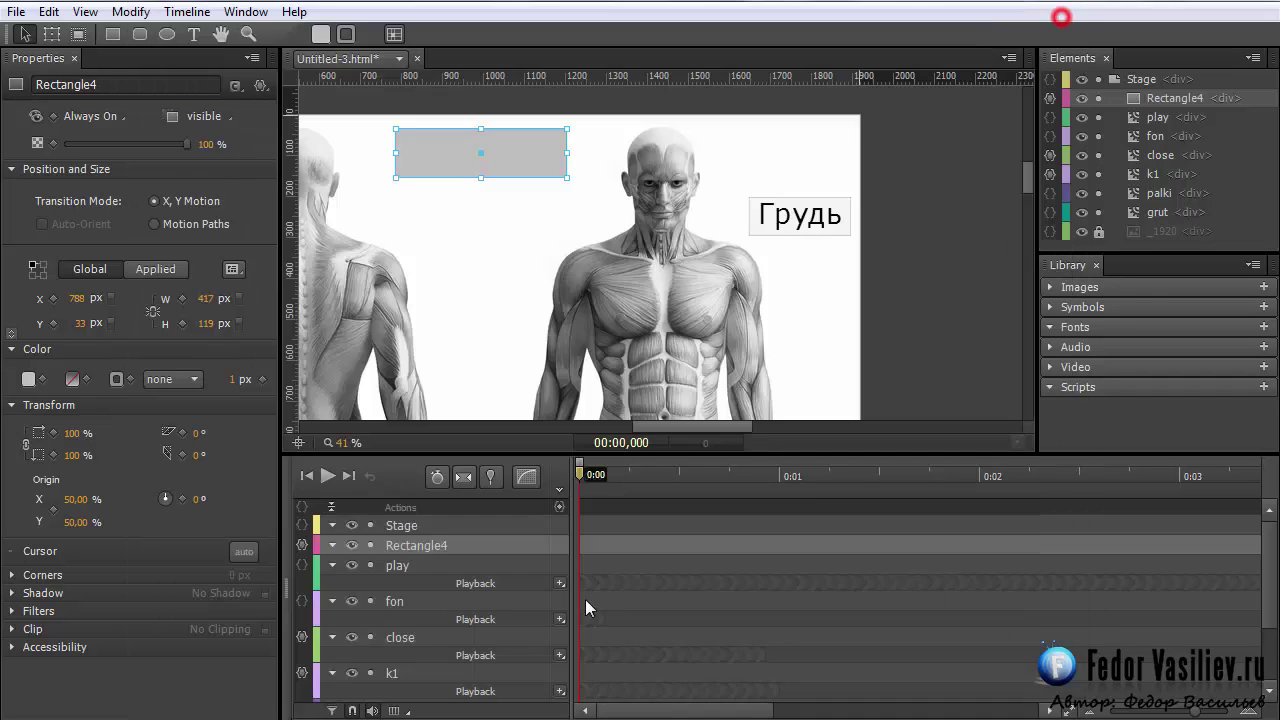
# Preview the composition in the browser, test the grey button, and return to Edge Animate
pyautogui.hotkey('ctrl', 'Return')
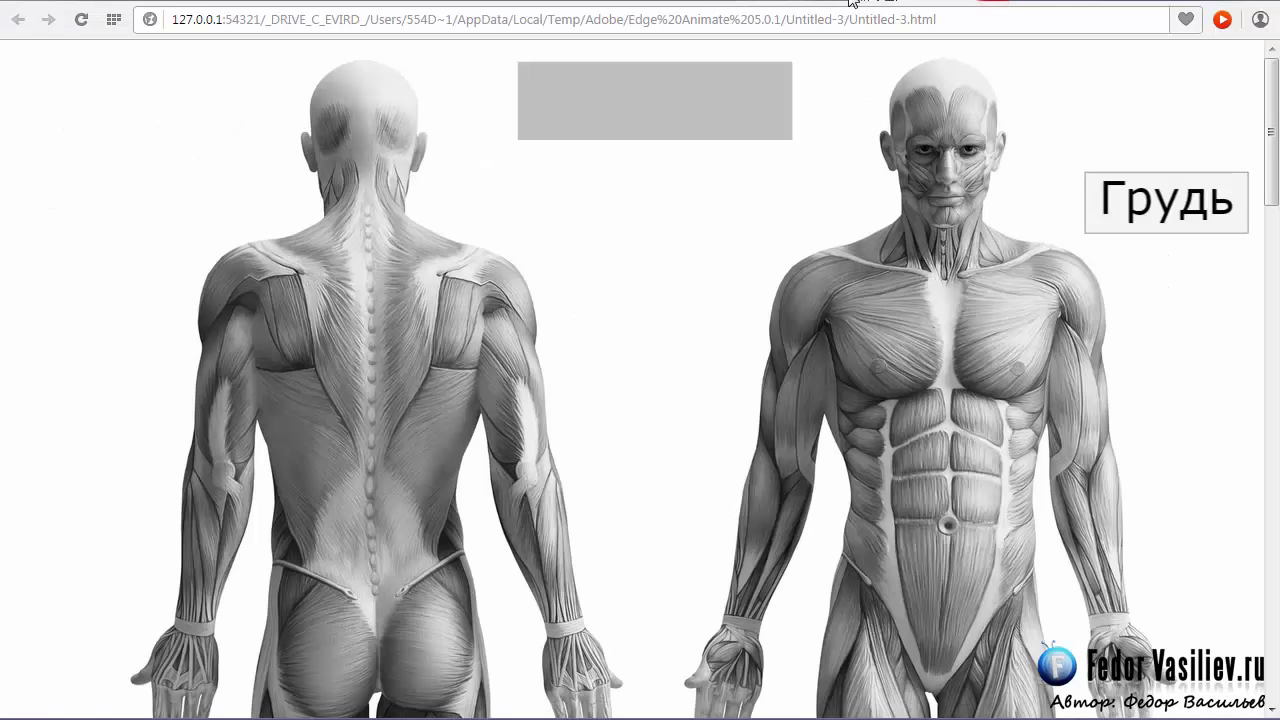
pyautogui.click(672, 97)
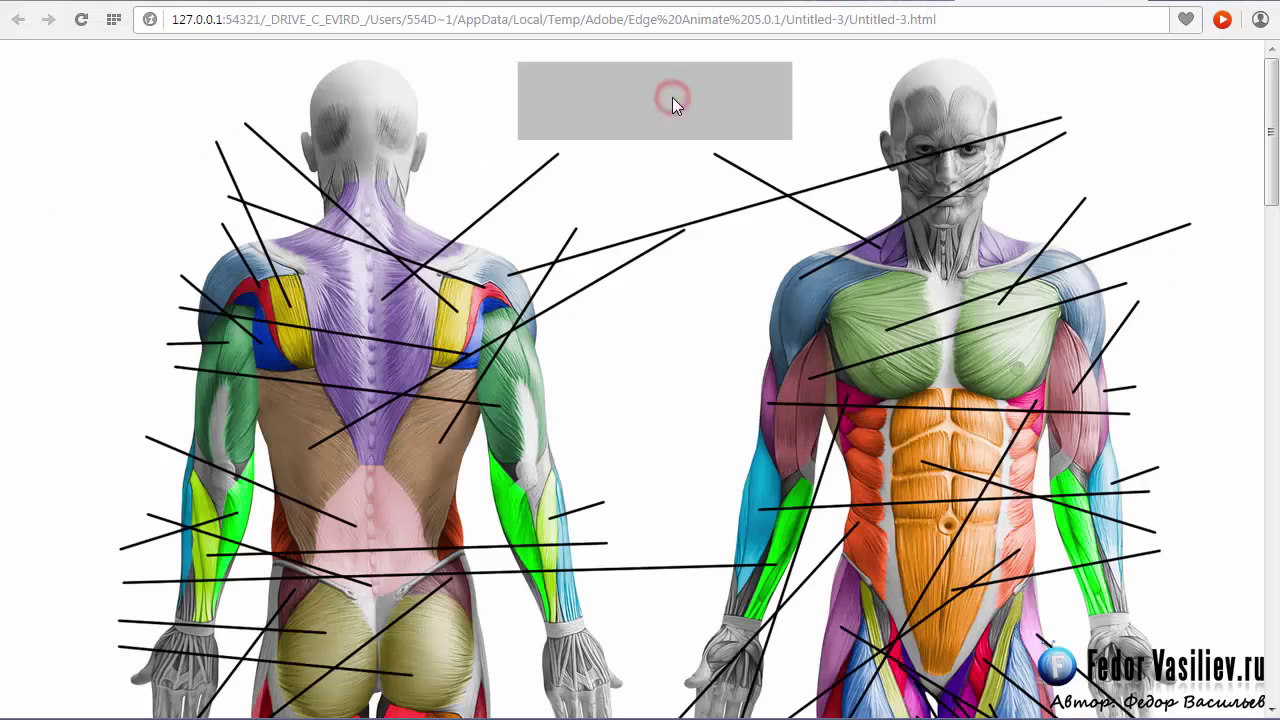
pyautogui.moveTo(1267, 195)
pyautogui.mouseDown()
pyautogui.moveTo(1265, 330)
pyautogui.moveTo(1265, 185)
pyautogui.mouseUp()
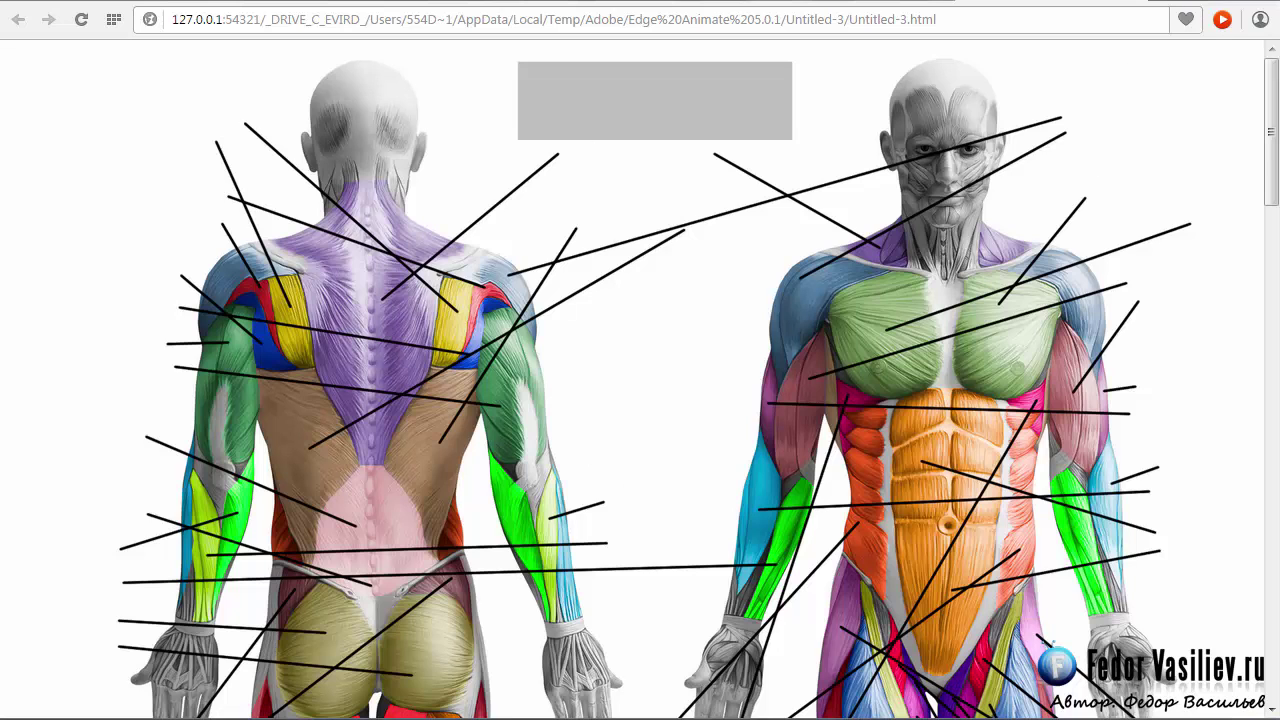
pyautogui.hotkey('alt', 'Tab')
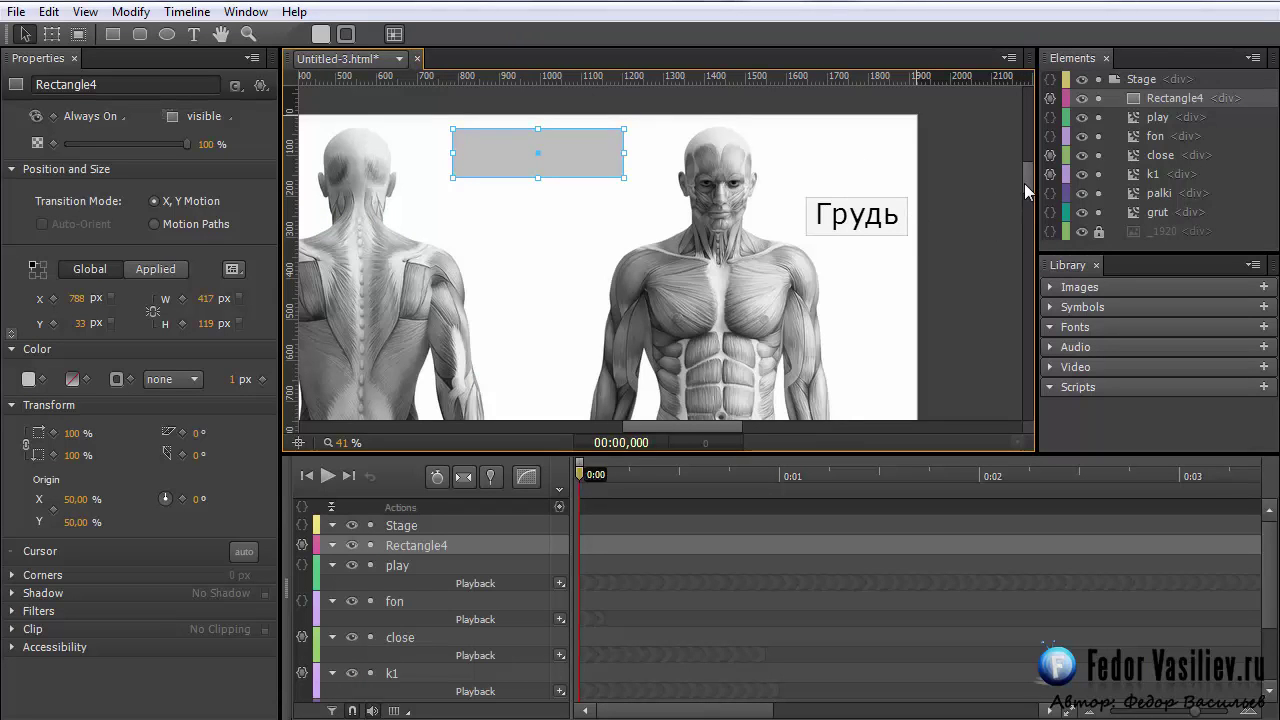
# Draw a rectangle over the muscle figures from the stage origin, about 1920 px wide and 2046 px high
pyautogui.moveTo(343, 442); pyautogui.dragTo(326, 442)
pyautogui.click(113, 34)
pyautogui.scroll(-3, 1027, 189)
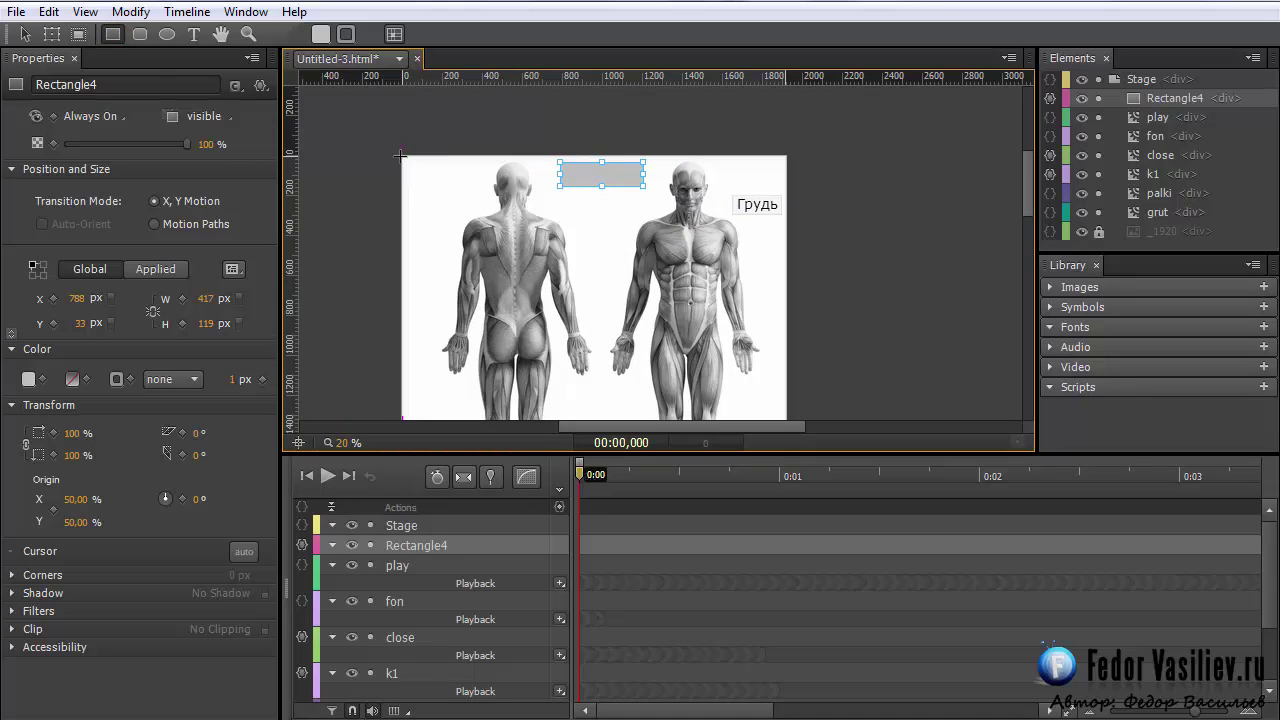
pyautogui.moveTo(401, 156); pyautogui.dragTo(777, 289)
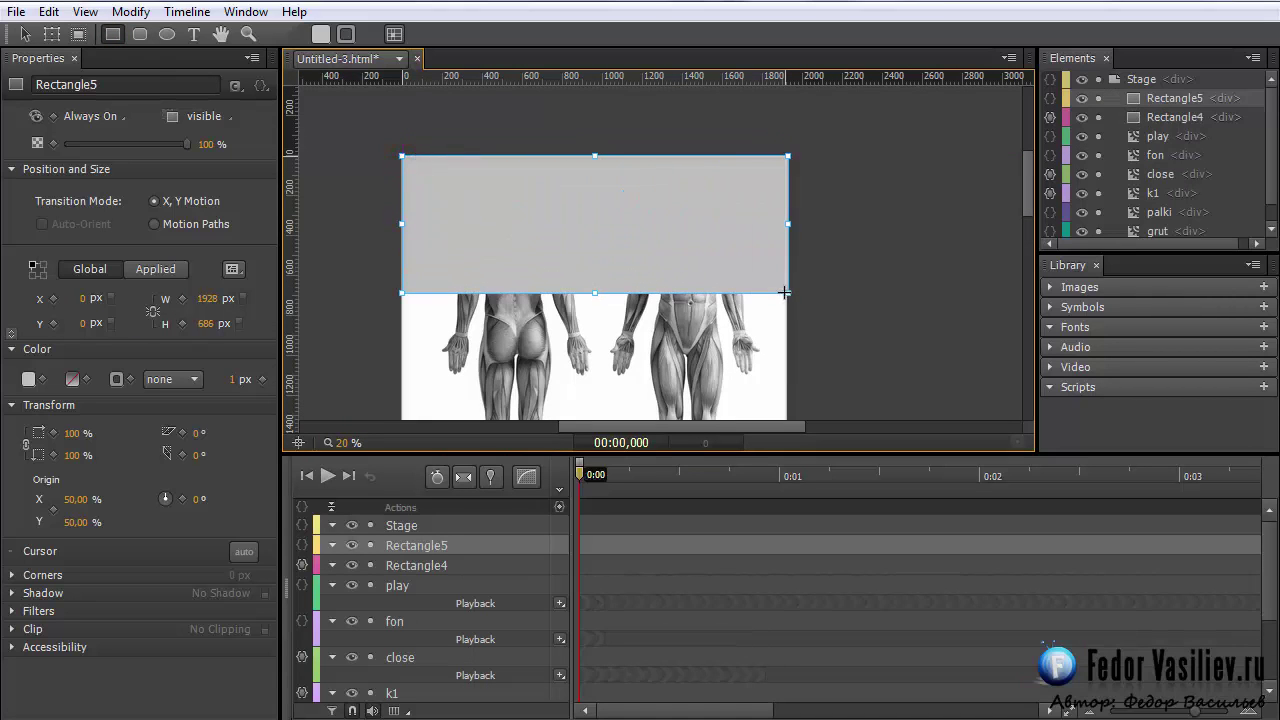
pyautogui.moveTo(778, 317); pyautogui.dragTo(786, 406)
pyautogui.press('v')
pyautogui.moveTo(1028, 176); pyautogui.dragTo(1032, 221)
pyautogui.moveTo(594, 190); pyautogui.dragTo(587, 350)
pyautogui.scroll(5, 1022, 237)
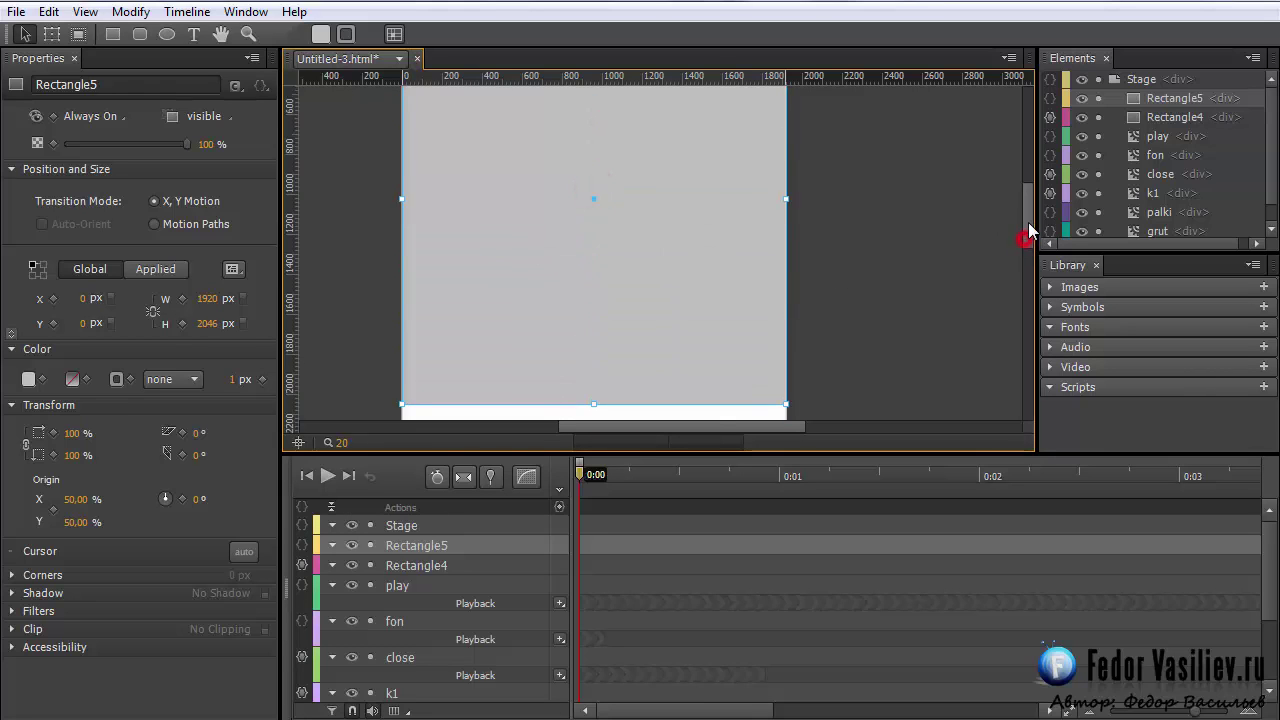
# Convert the large covering rectangle to a symbol named zaglu with timeline autoplay
pyautogui.rightClick(1168, 99)
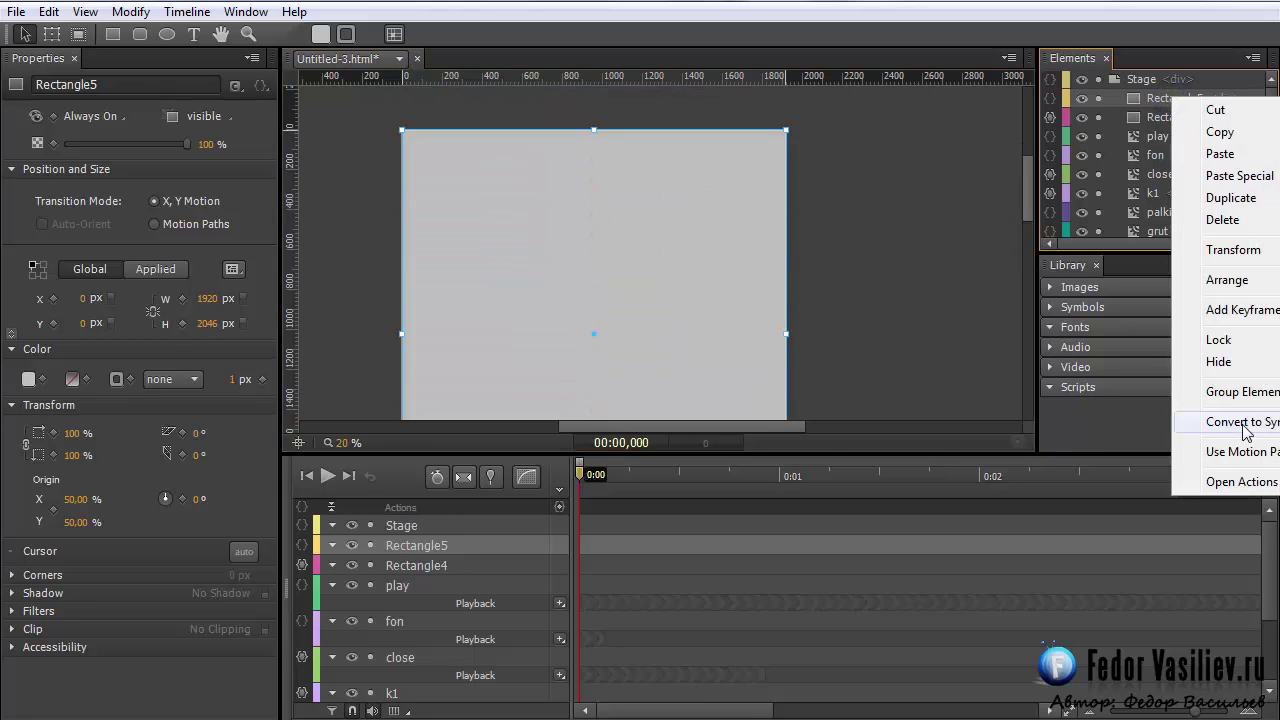
pyautogui.click(1205, 424)
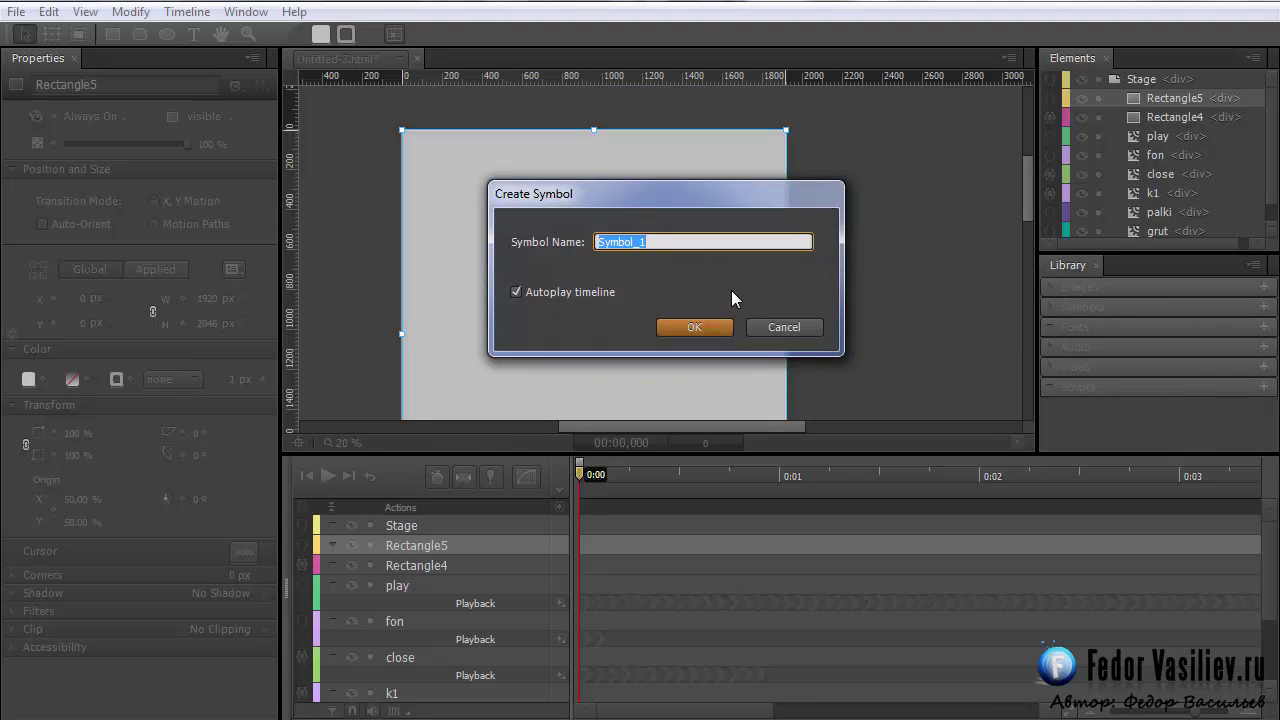
pyautogui.write('zaglu')
pyautogui.click(692, 330)
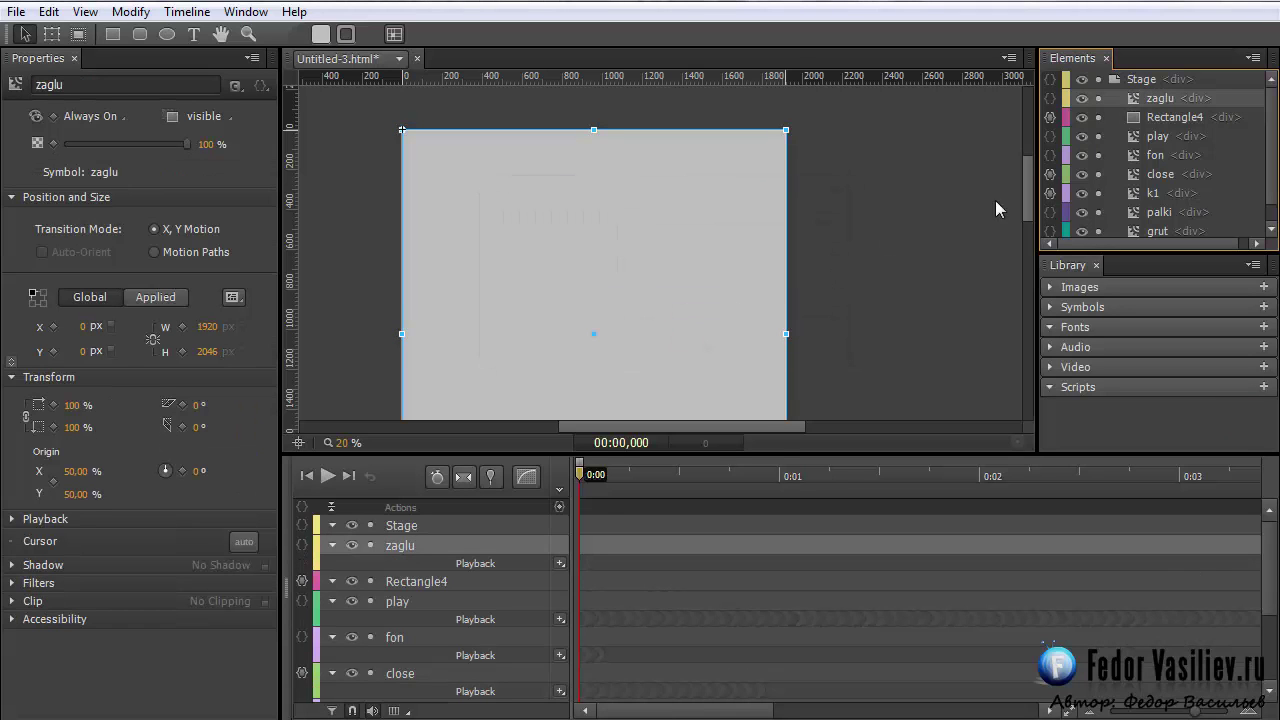
# Open the zaglu symbol and make its rectangle's fill fully transparent, rgba(192,192,192,0.00)
pyautogui.doubleClick(1134, 98)
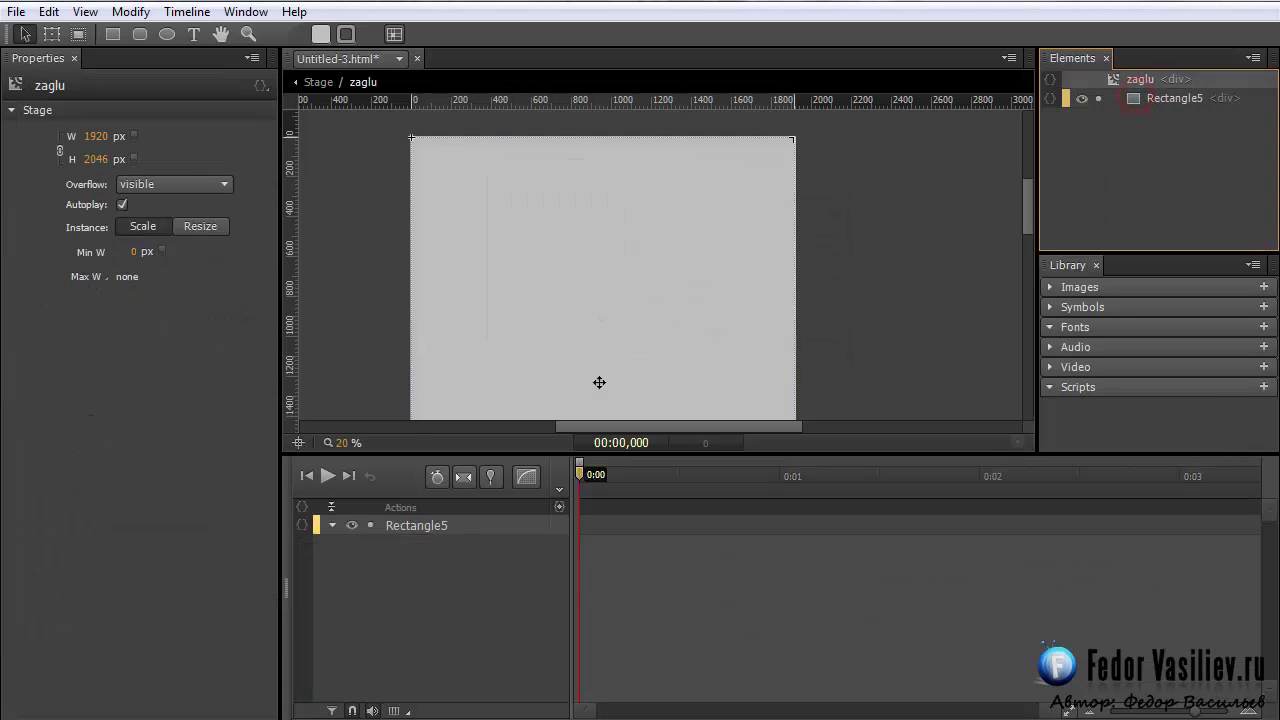
pyautogui.click(318, 34)
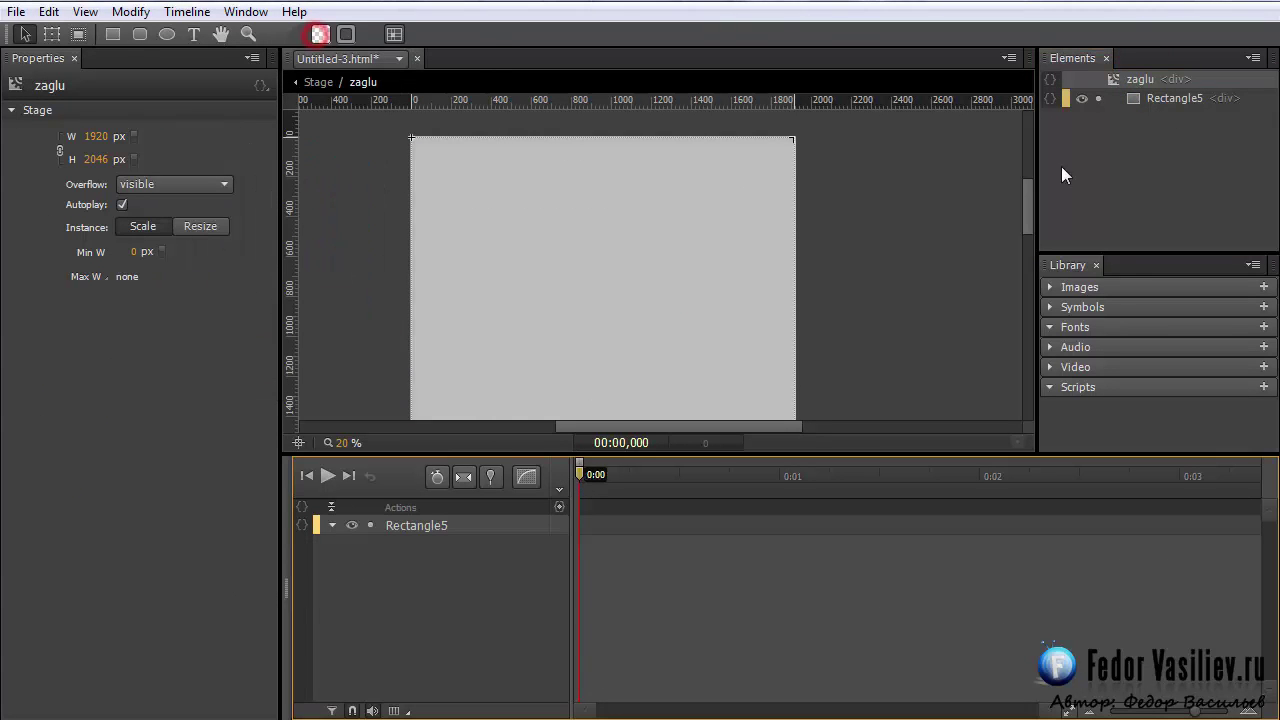
pyautogui.click(1146, 99)
pyautogui.click(320, 34)
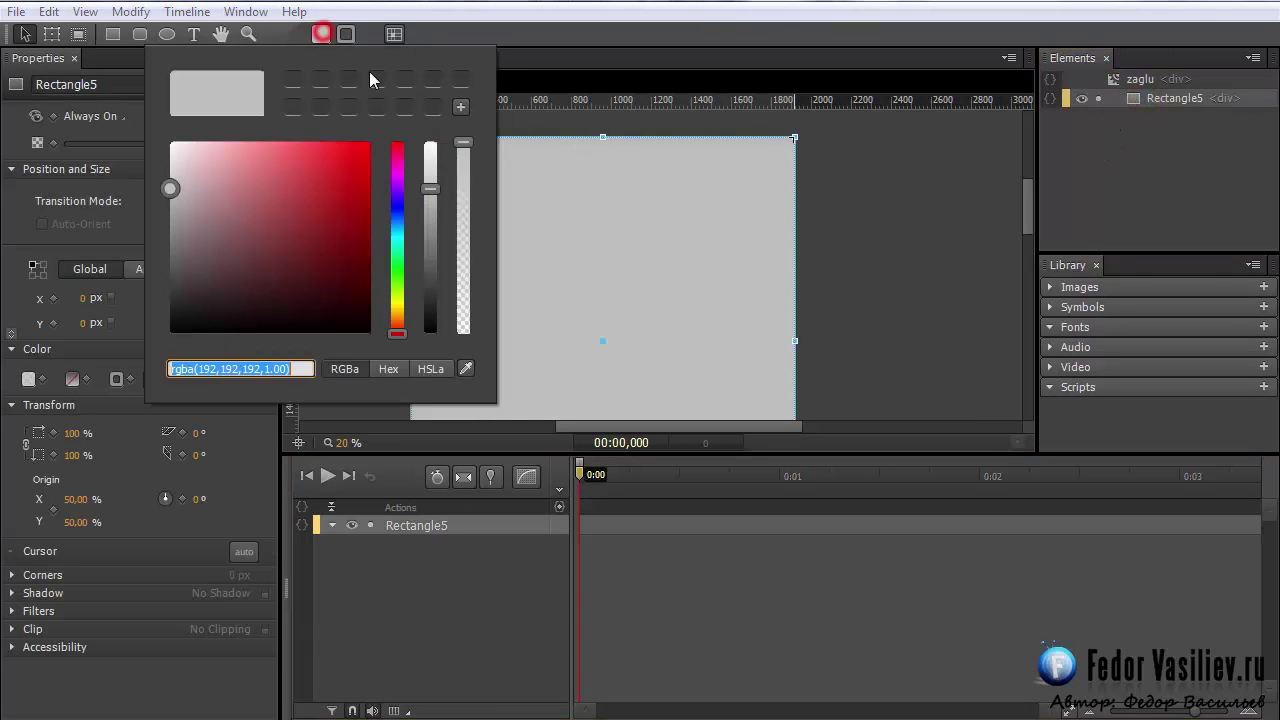
pyautogui.moveTo(463, 145); pyautogui.dragTo(470, 330)
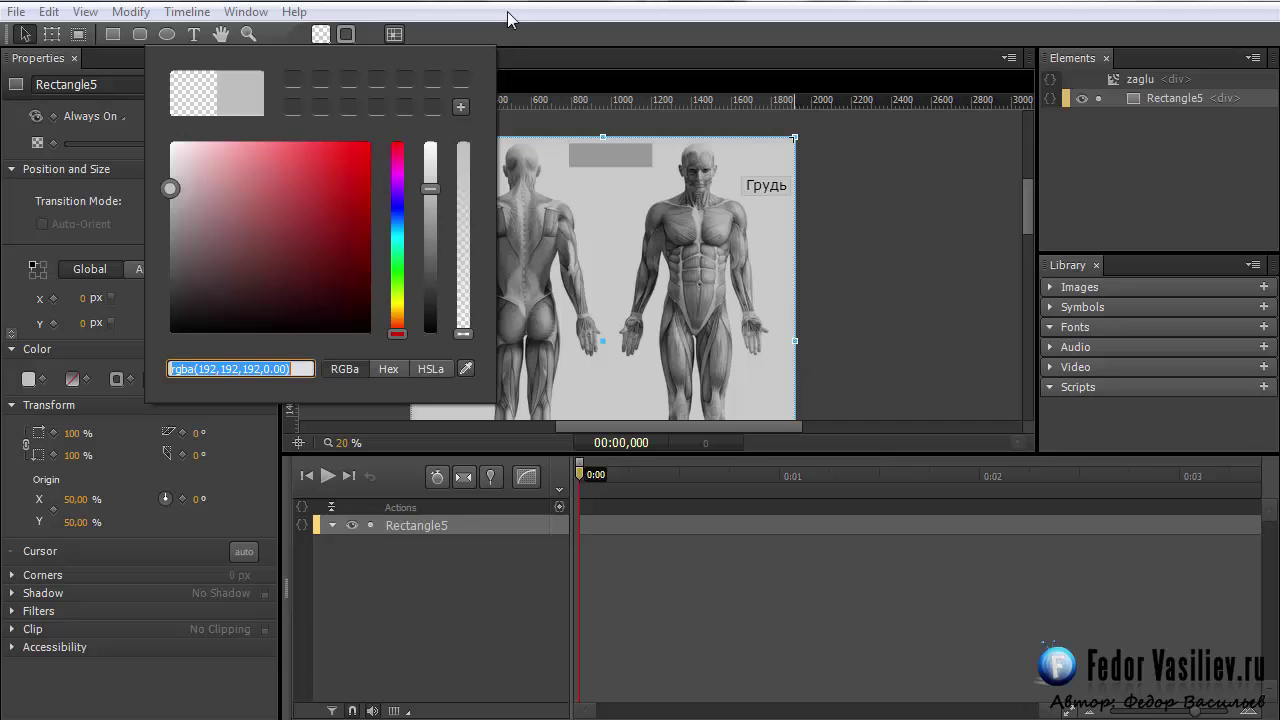
# Return from the zaglu symbol to the Stage, preview the composition in the browser, and test the Грудь caption and grey button
pyautogui.click(474, 41)
pyautogui.click(318, 82)
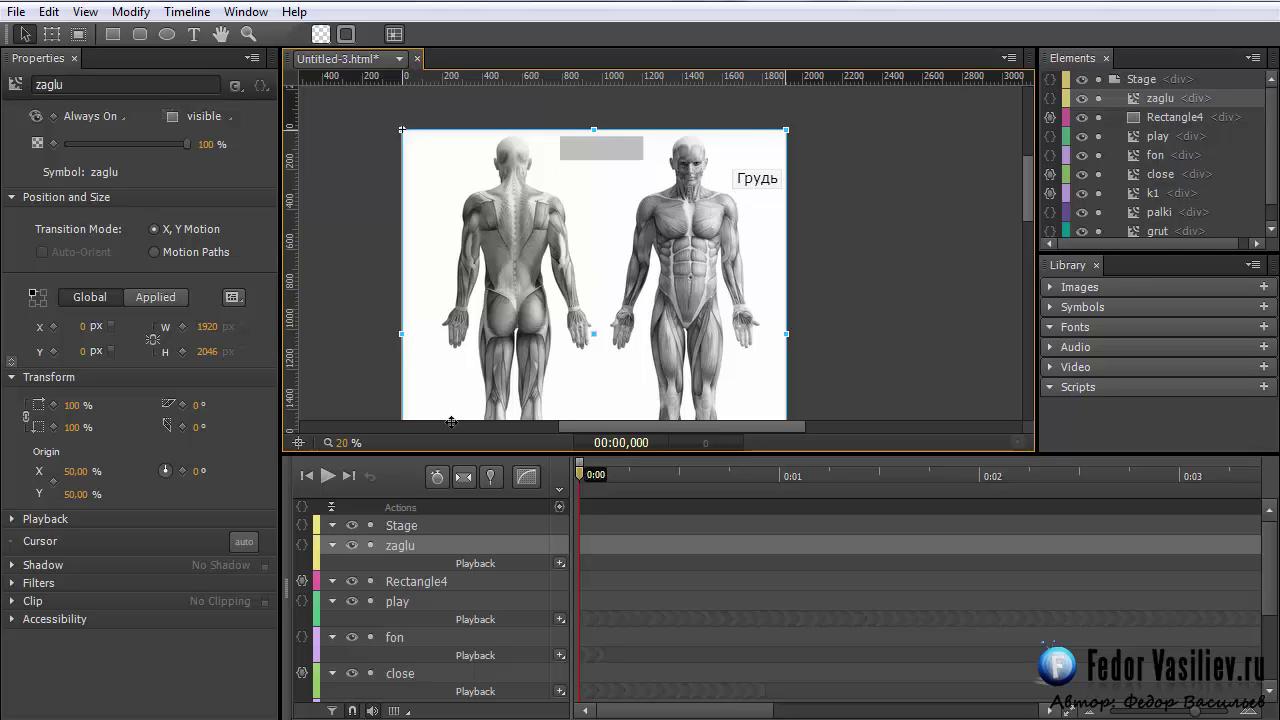
pyautogui.hotkey('ctrl', 'Return')
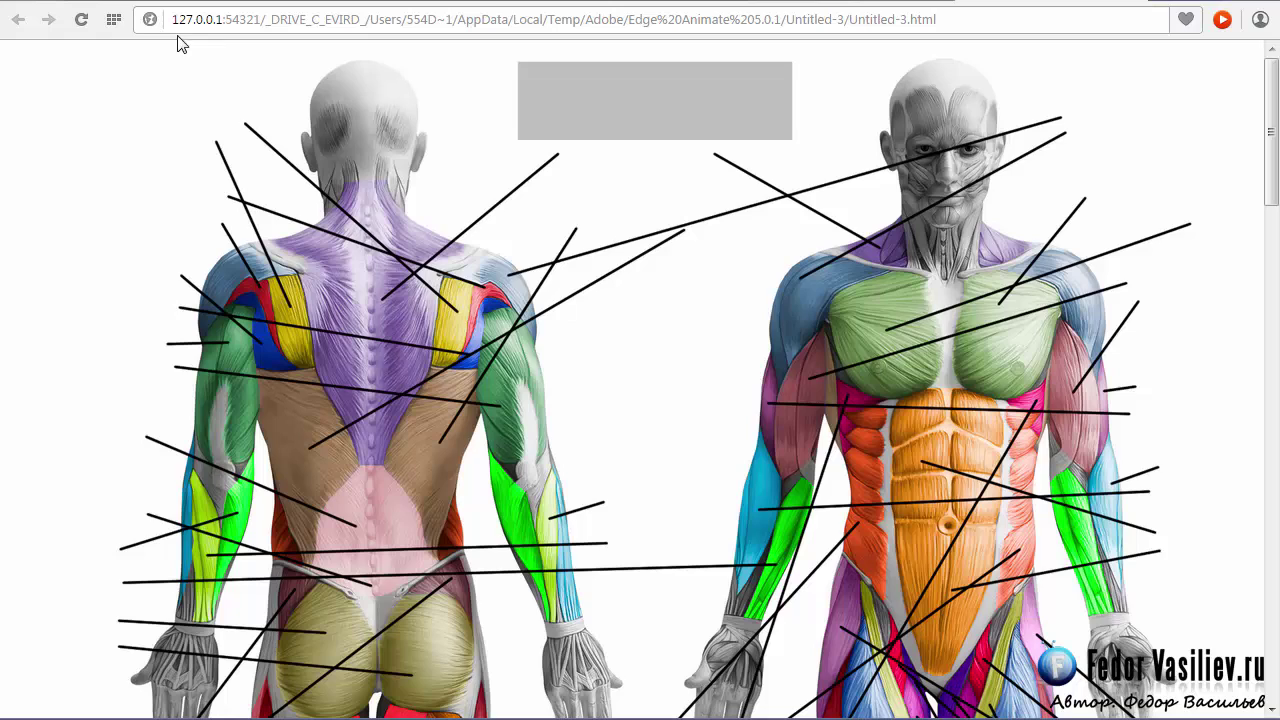
pyautogui.click(84, 20)
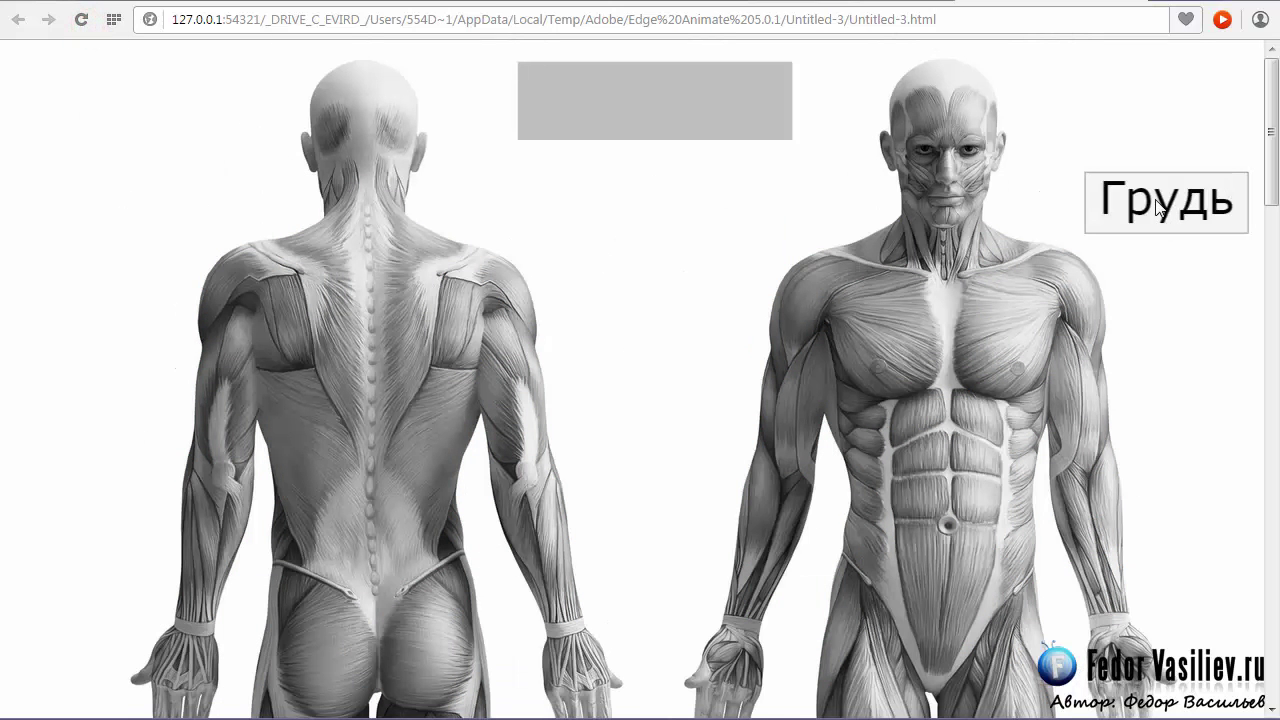
pyautogui.click(1143, 206)
pyautogui.click(1214, 200)
pyautogui.click(1151, 215)
pyautogui.click(1110, 205)
pyautogui.click(1197, 205)
pyautogui.click(697, 99)
pyautogui.click(1129, 201)
pyautogui.click(1130, 201)
pyautogui.click(676, 93)
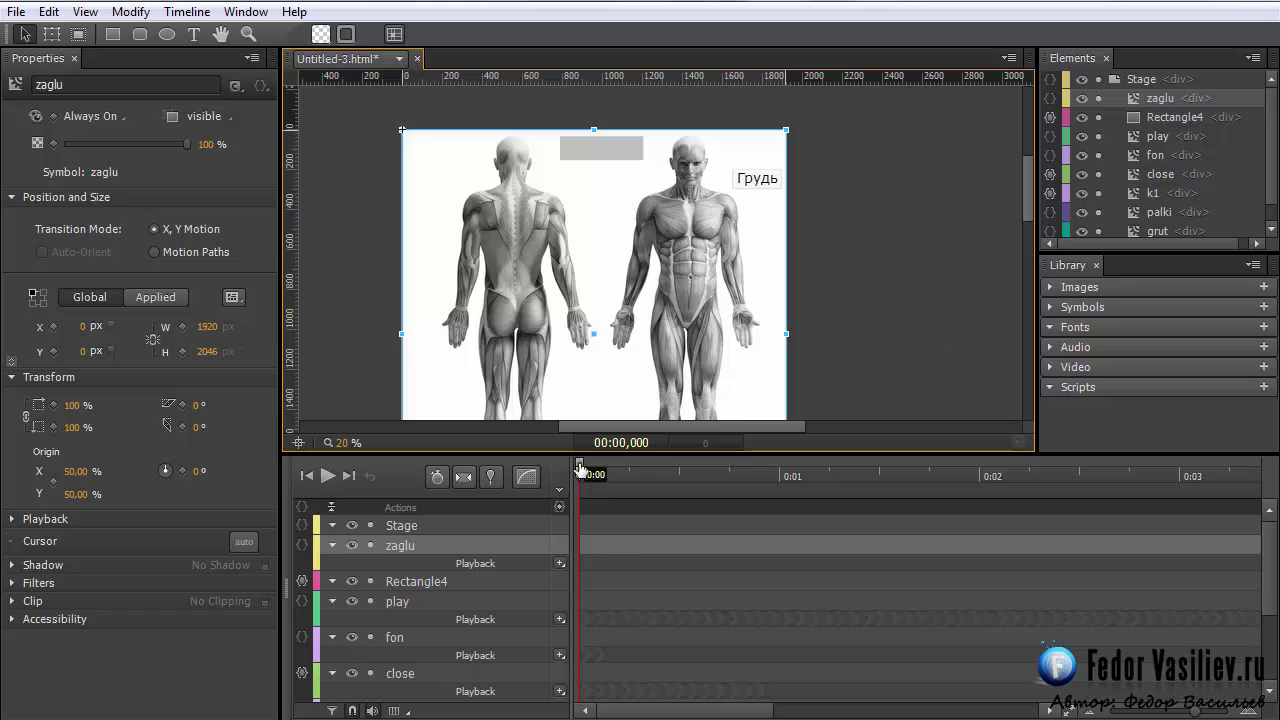
# Open the zaglu symbol and add a timeline trigger at 0 ms that hides zaglu
pyautogui.moveTo(580, 468); pyautogui.dragTo(597, 470)
pyautogui.doubleClick(1134, 101)
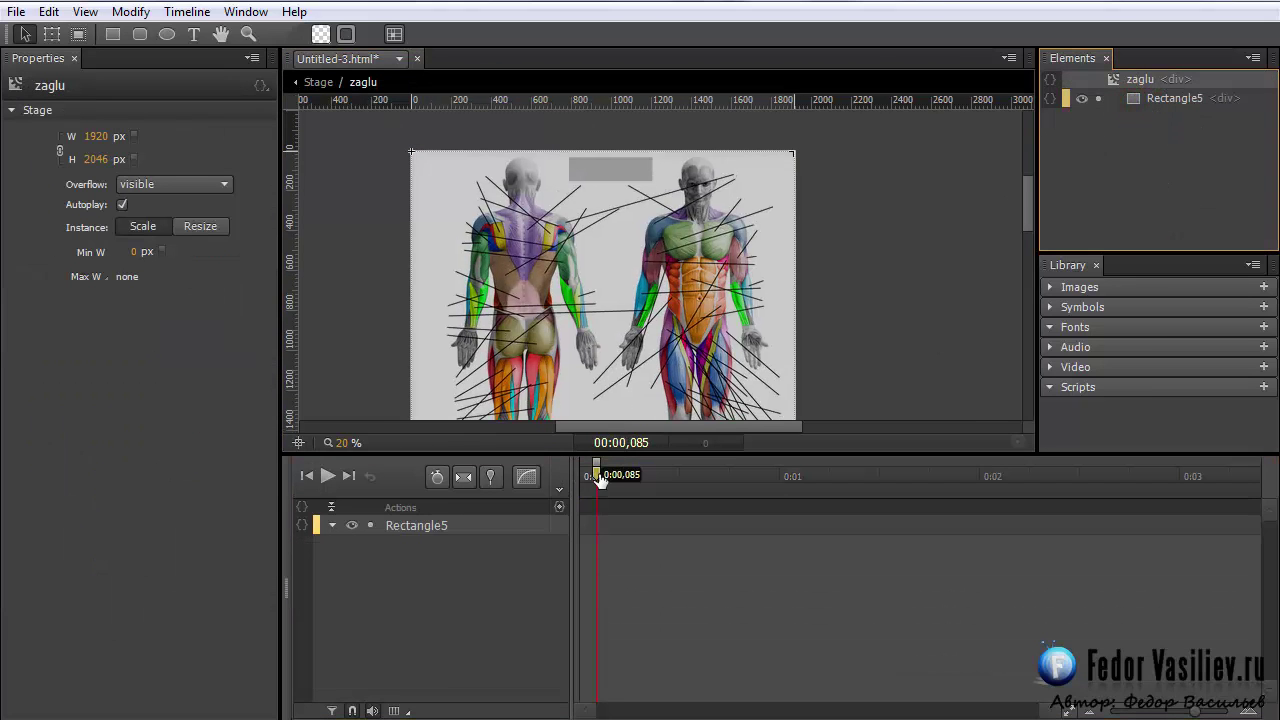
pyautogui.click(567, 505)
pyautogui.moveTo(425, 178); pyautogui.dragTo(995, 0)
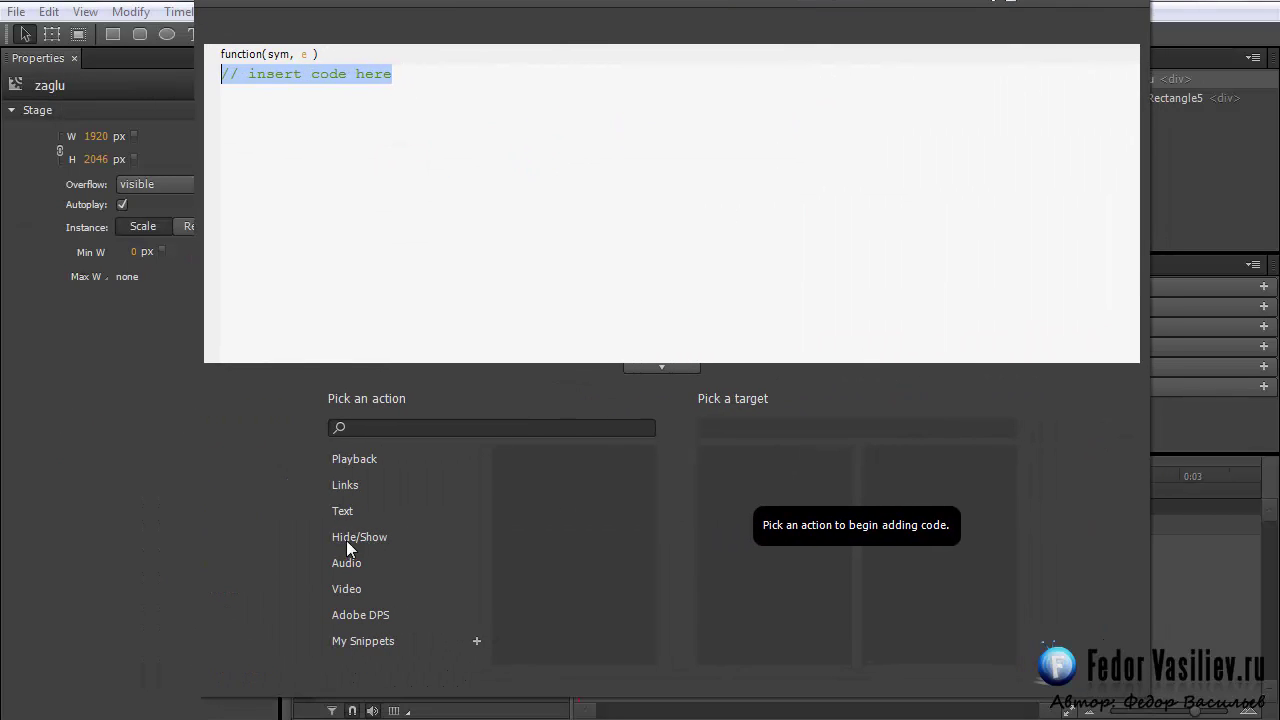
pyautogui.click(346, 540)
pyautogui.click(552, 463)
pyautogui.click(720, 485)
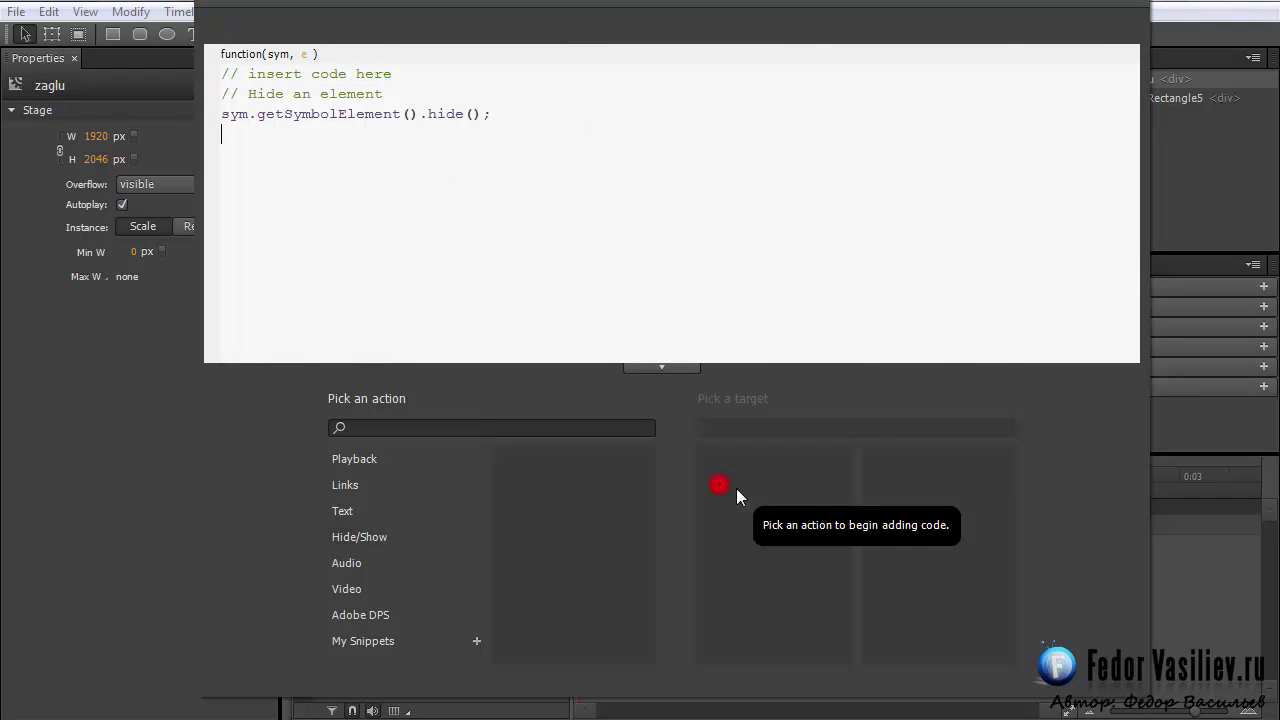
pyautogui.click(1125, 10)
# Add a trigger at 45 ms on the zaglu timeline that stops the symbol's playback
pyautogui.click(586, 472)
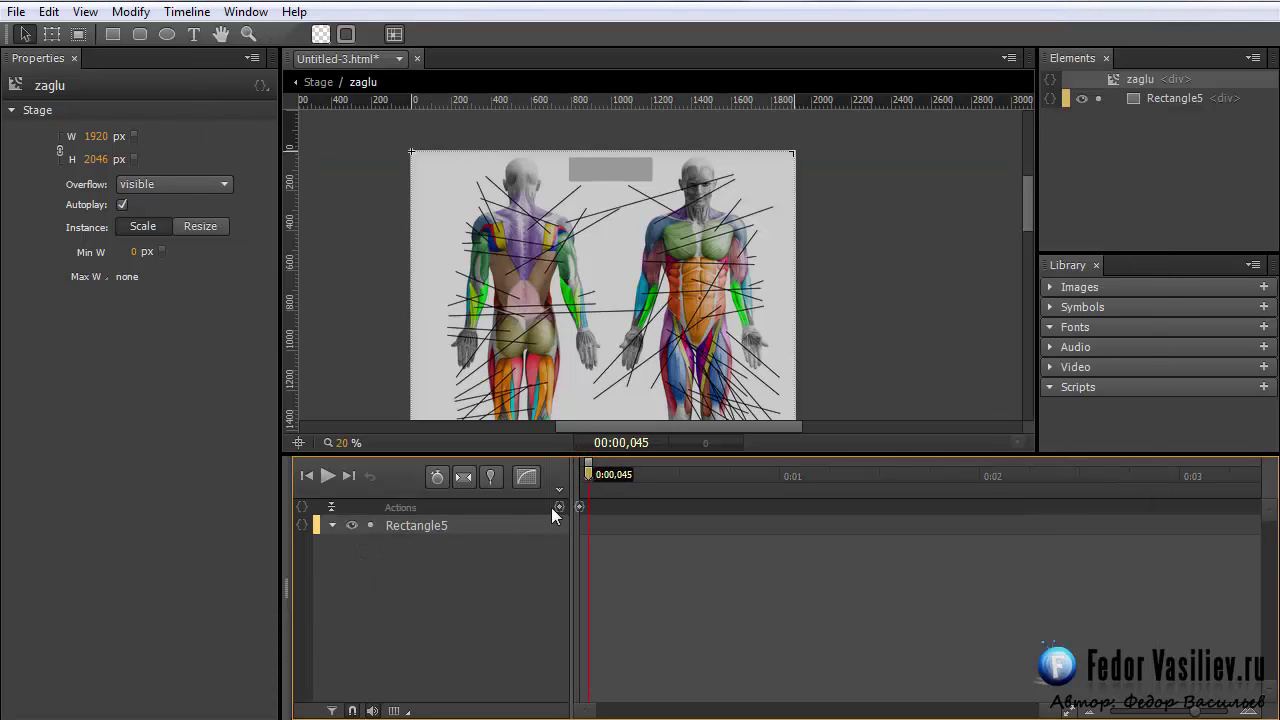
pyautogui.click(555, 506)
pyautogui.click(407, 190)
pyautogui.moveTo(904, 27); pyautogui.dragTo(929, 22)
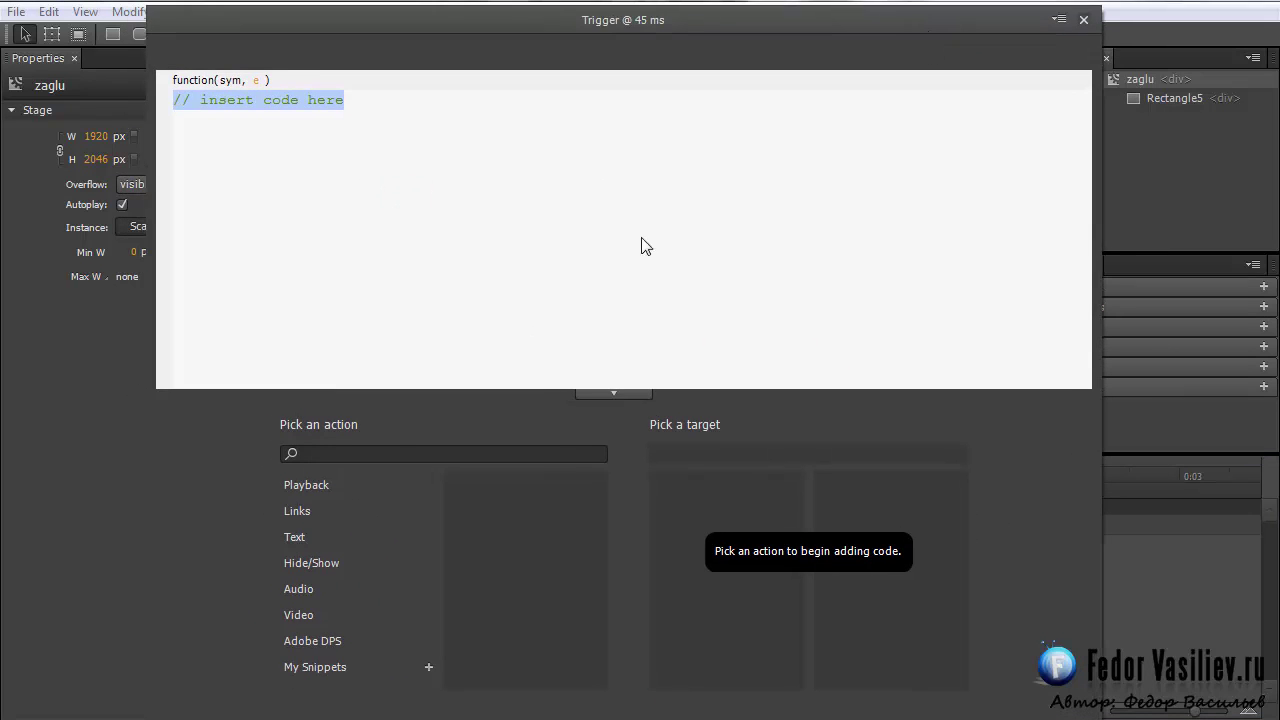
pyautogui.click(325, 486)
pyautogui.click(493, 541)
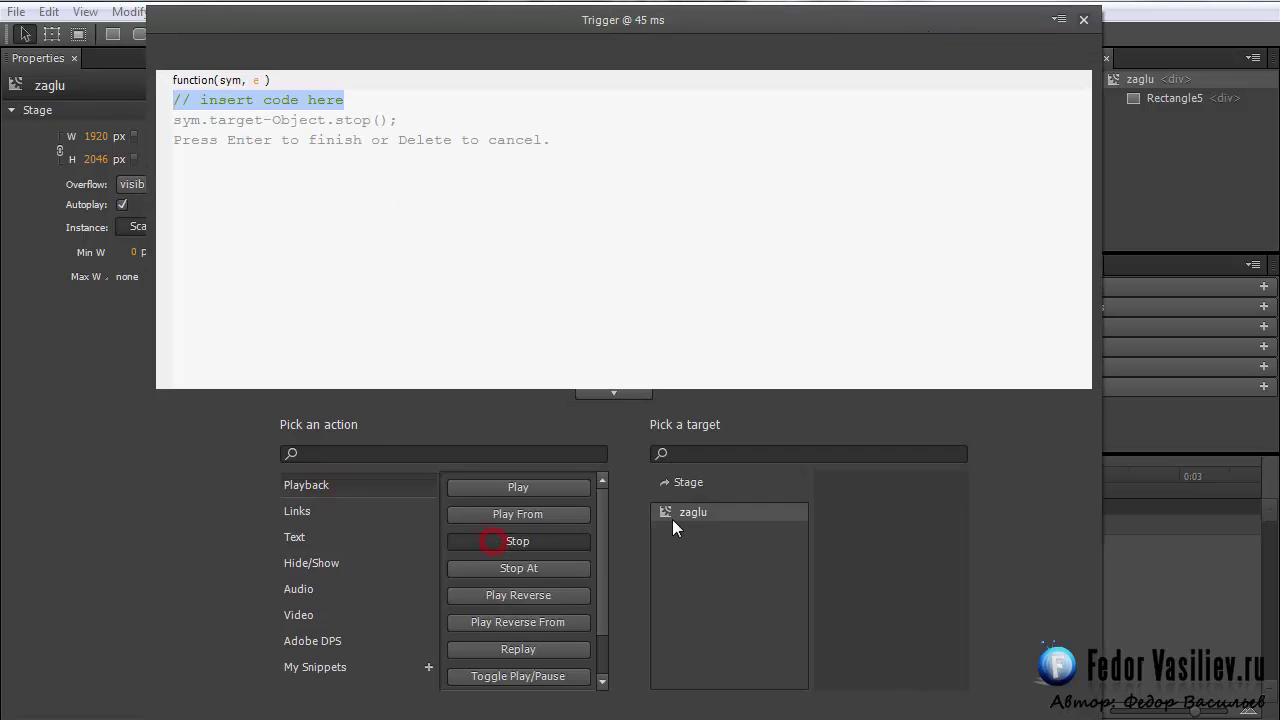
pyautogui.click(672, 519)
pyautogui.click(1083, 19)
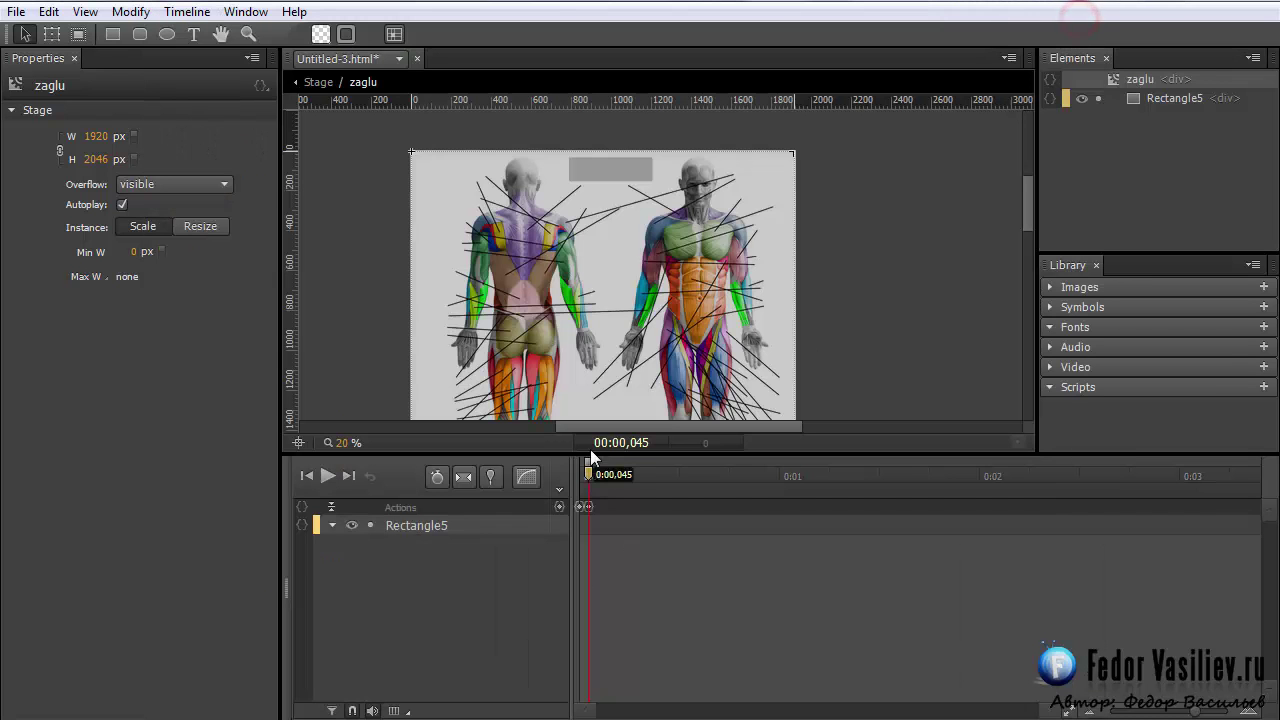
# Add a trigger at 100 ms on the zaglu timeline that shows the symbol
pyautogui.moveTo(597, 476); pyautogui.dragTo(608, 476)
pyautogui.click(560, 506)
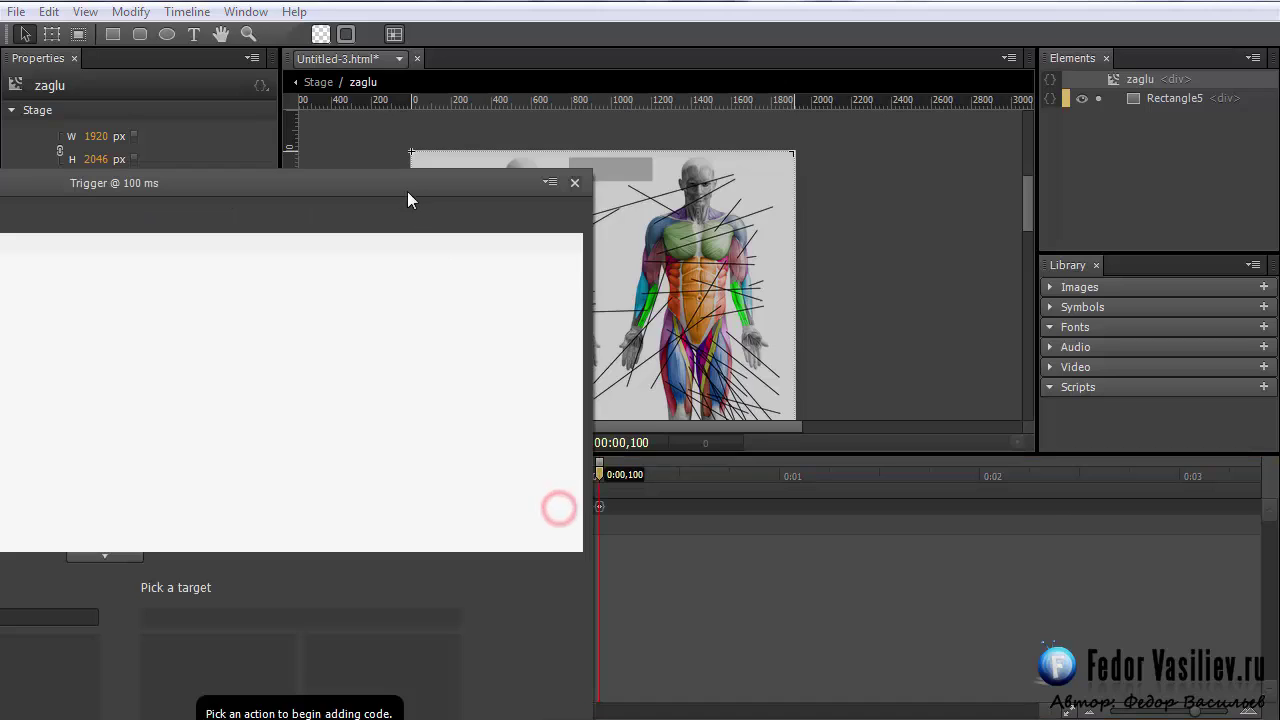
pyautogui.moveTo(407, 182); pyautogui.dragTo(866, 16)
pyautogui.click(285, 557)
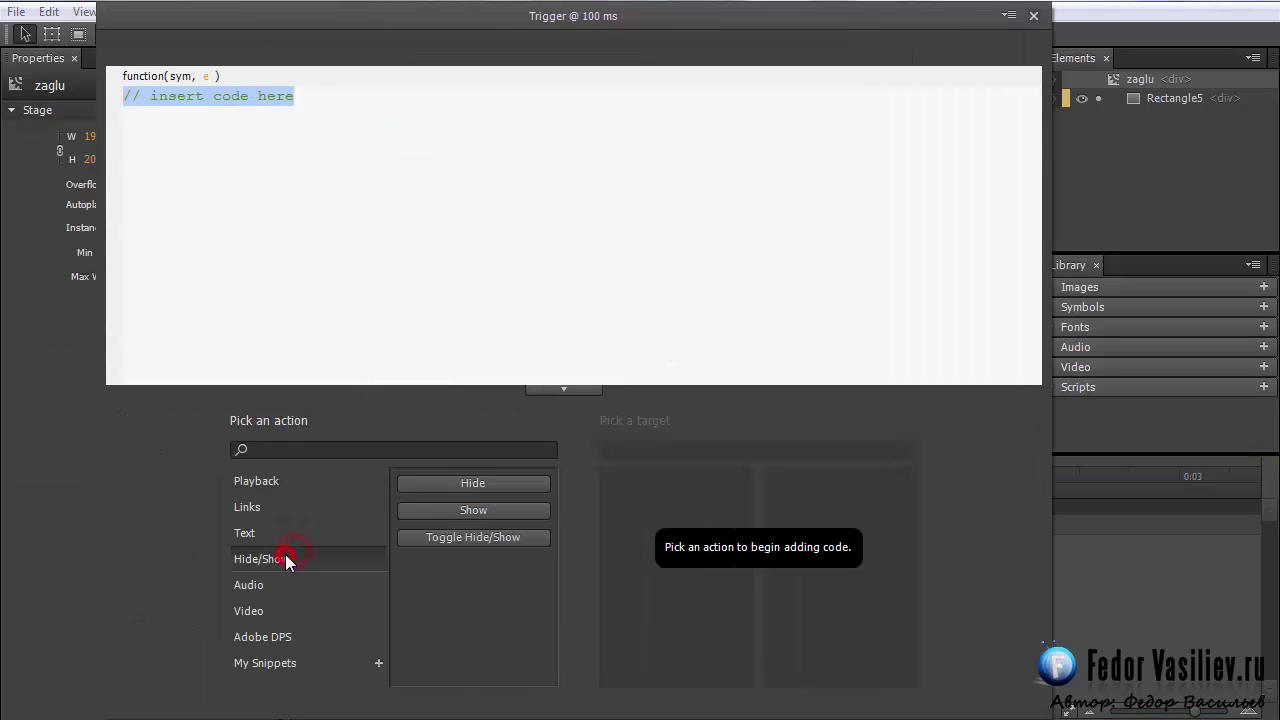
pyautogui.click(473, 512)
pyautogui.click(621, 508)
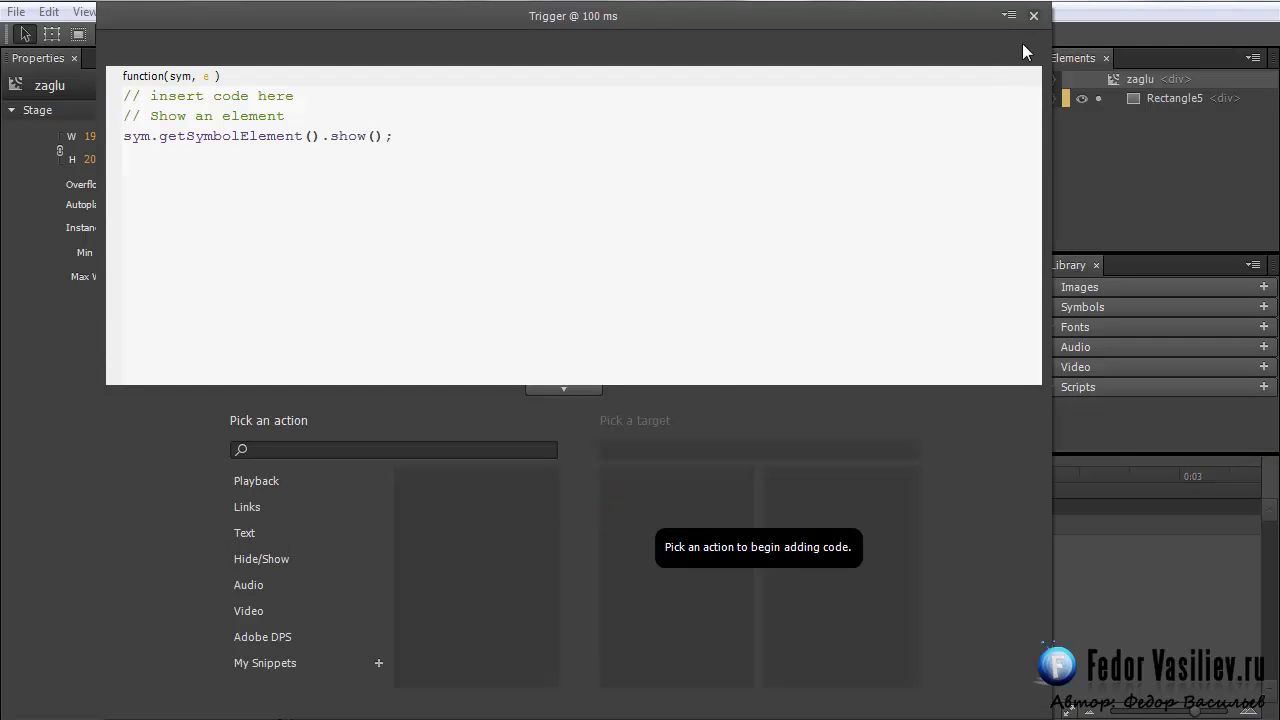
pyautogui.click(1033, 15)
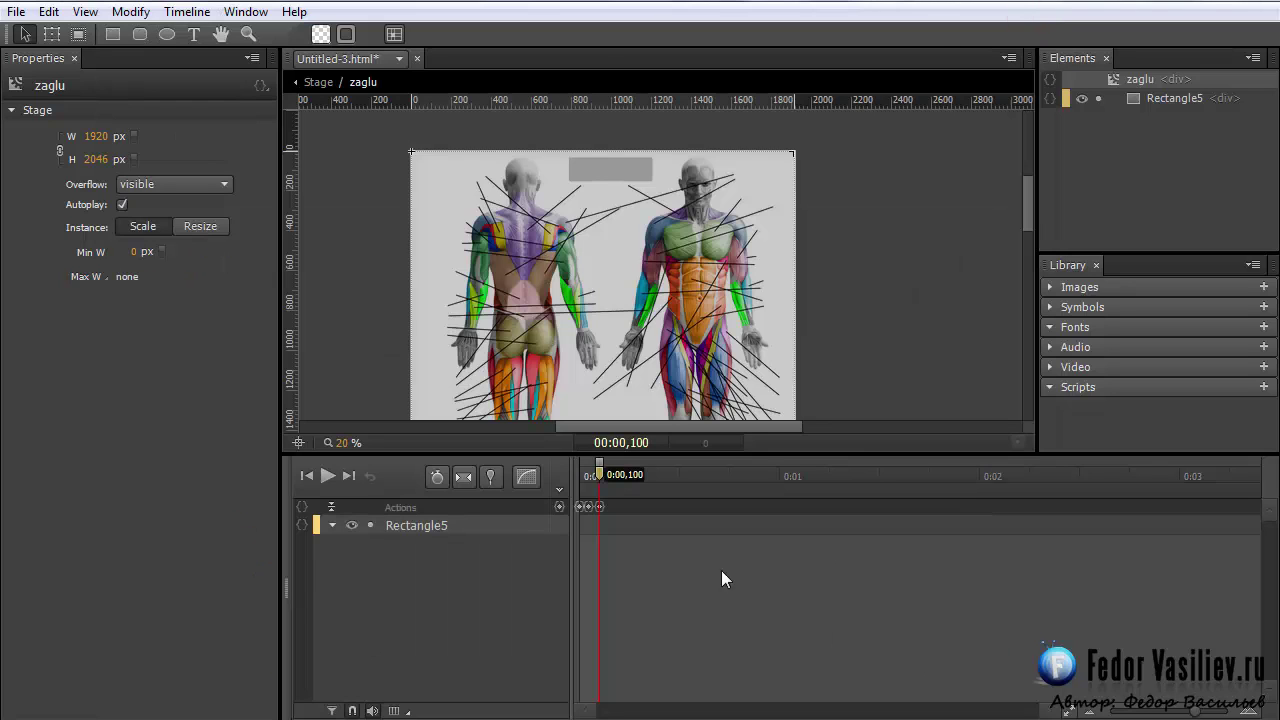
# Insert a label named 17 at 100 ms on the zaglu timeline
pyautogui.click(559, 492)
pyautogui.write('17')
pyautogui.press('Return')
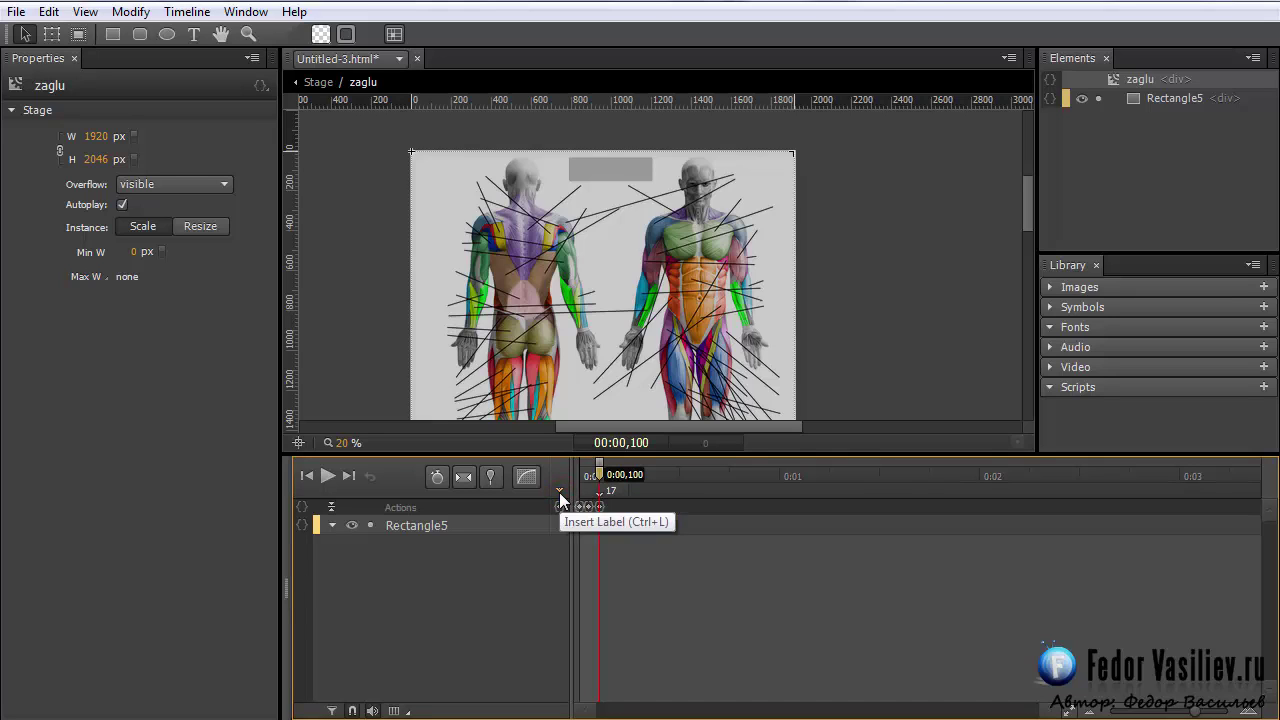
# Add a trigger at 250 ms on the zaglu timeline that stops the symbol, and return to the Stage
pyautogui.click(597, 470)
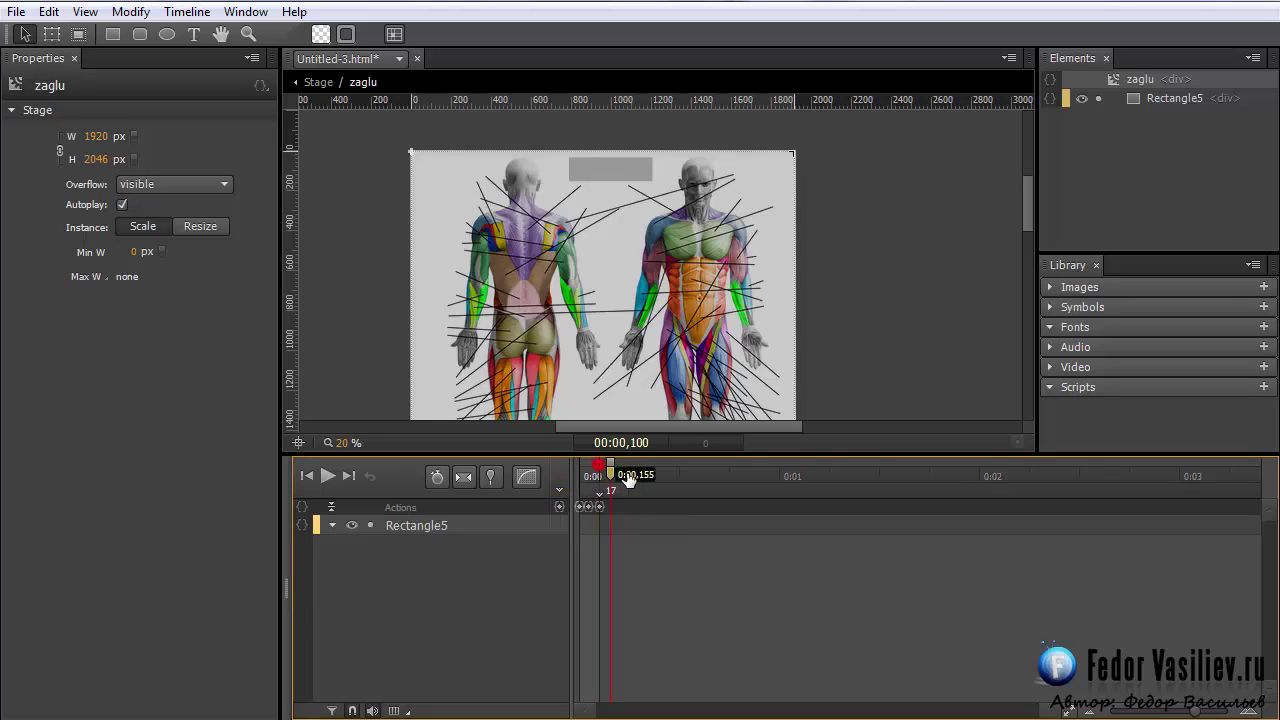
pyautogui.click(556, 506)
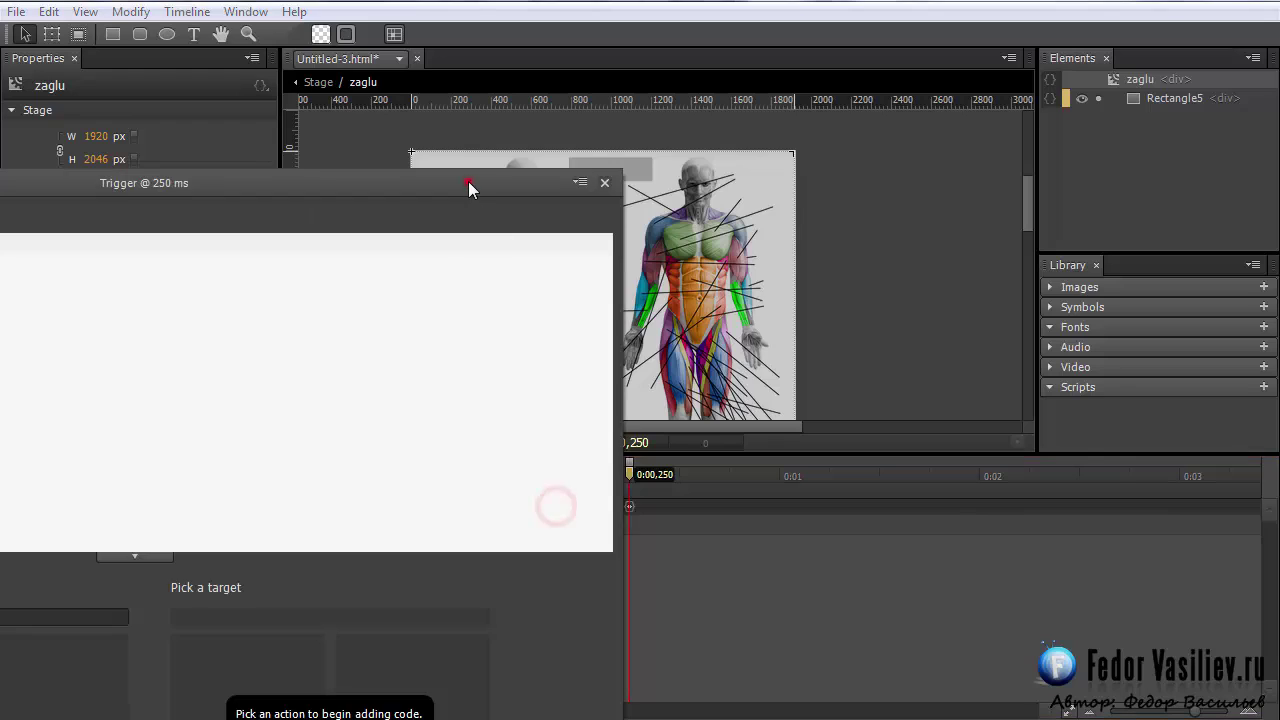
pyautogui.moveTo(466, 181); pyautogui.dragTo(928, 58)
pyautogui.click(318, 490)
pyautogui.click(522, 546)
pyautogui.click(695, 515)
pyautogui.click(1093, 24)
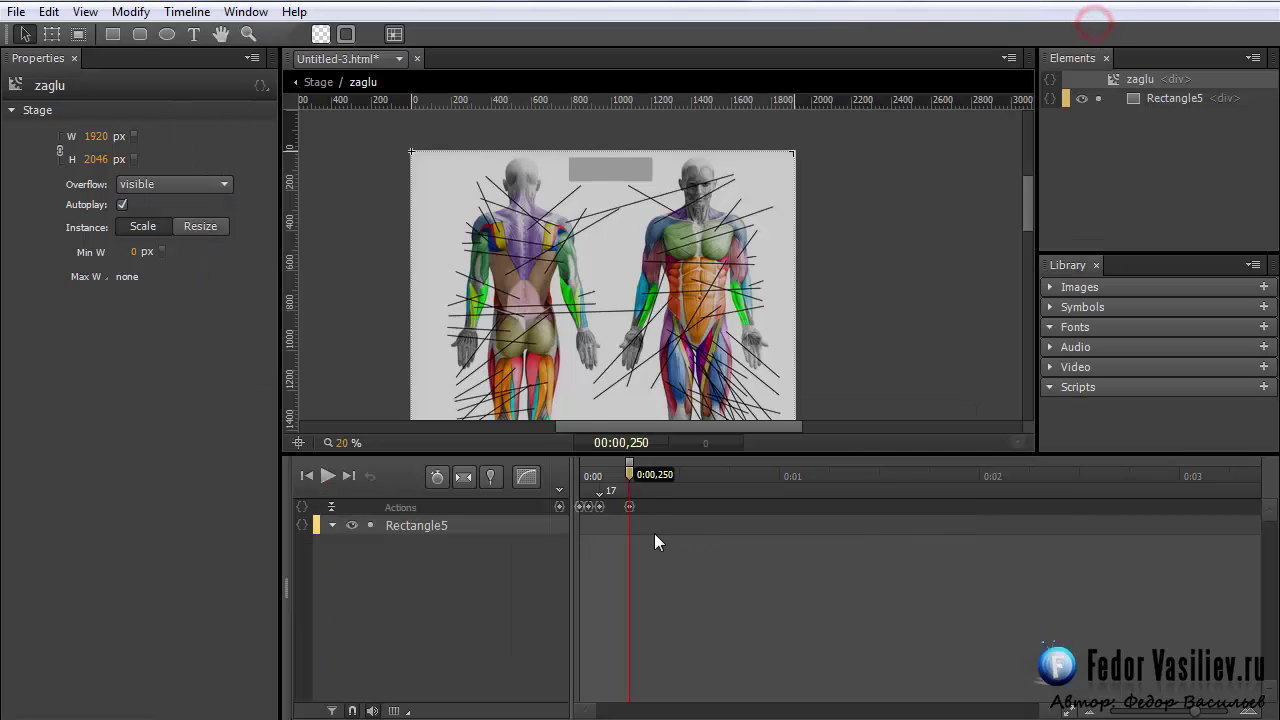
pyautogui.click(319, 84)
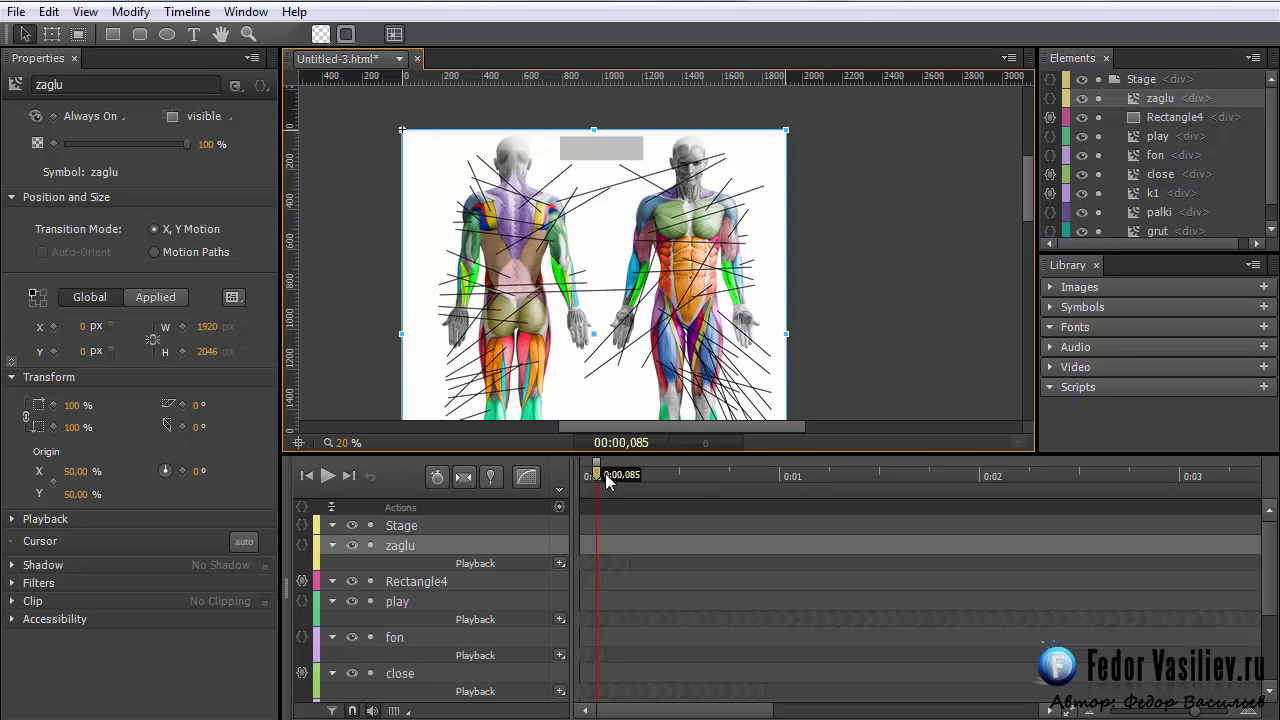
# Play the main timeline through and move the close symbol above zaglu in the stacking order
pyautogui.press('space')
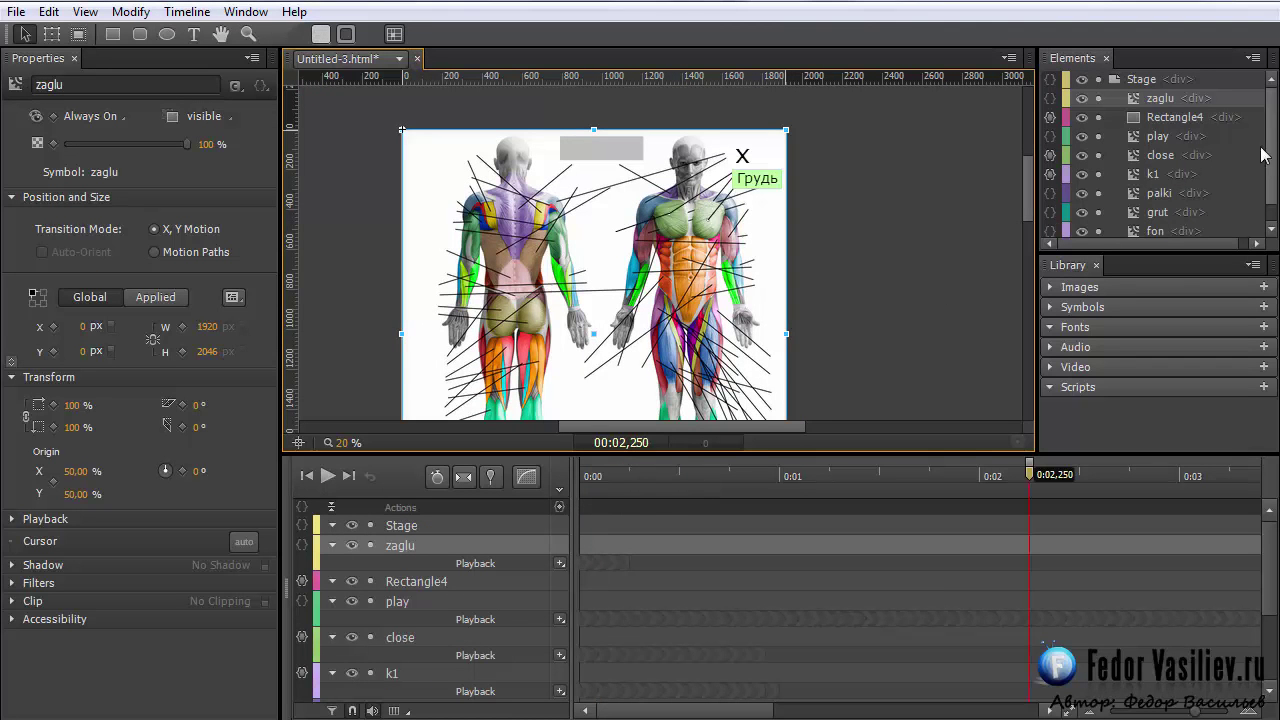
pyautogui.click(1152, 158)
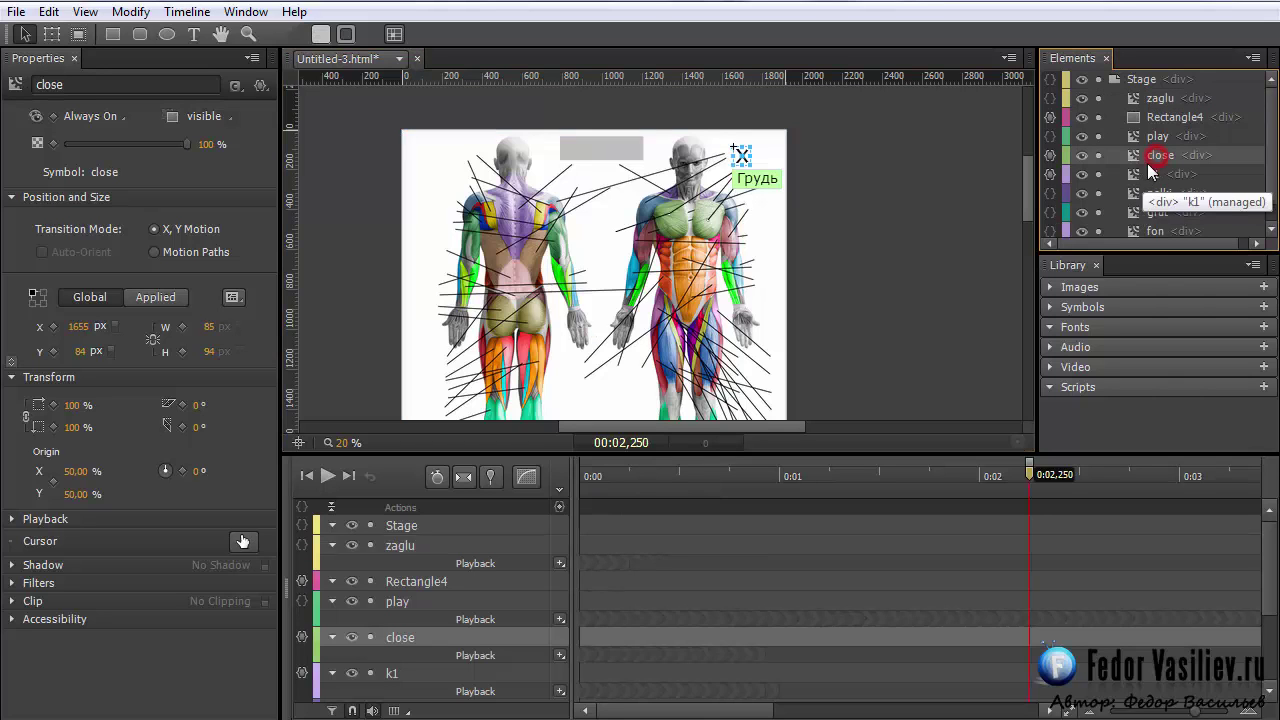
pyautogui.moveTo(1158, 157); pyautogui.dragTo(1150, 97)
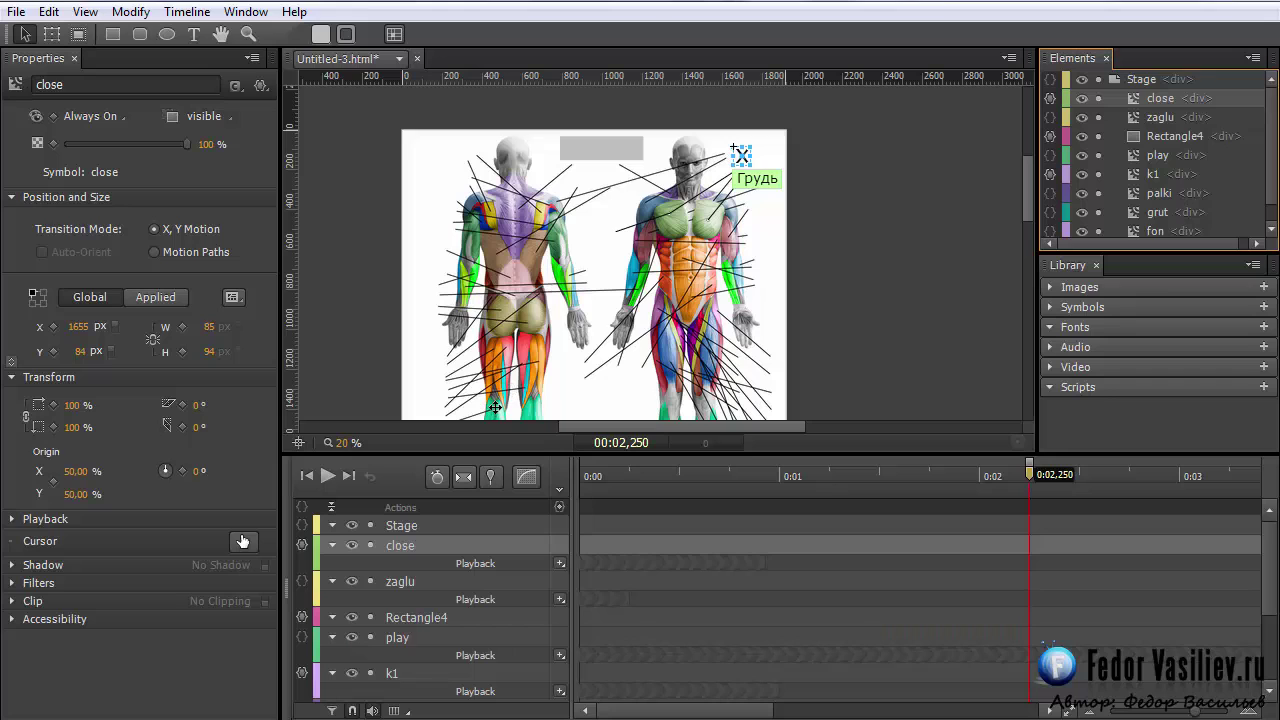
# Examine how the close, zaglu and fon elements are stacked around the Грудь caption at 60% zoom
pyautogui.click(749, 175)
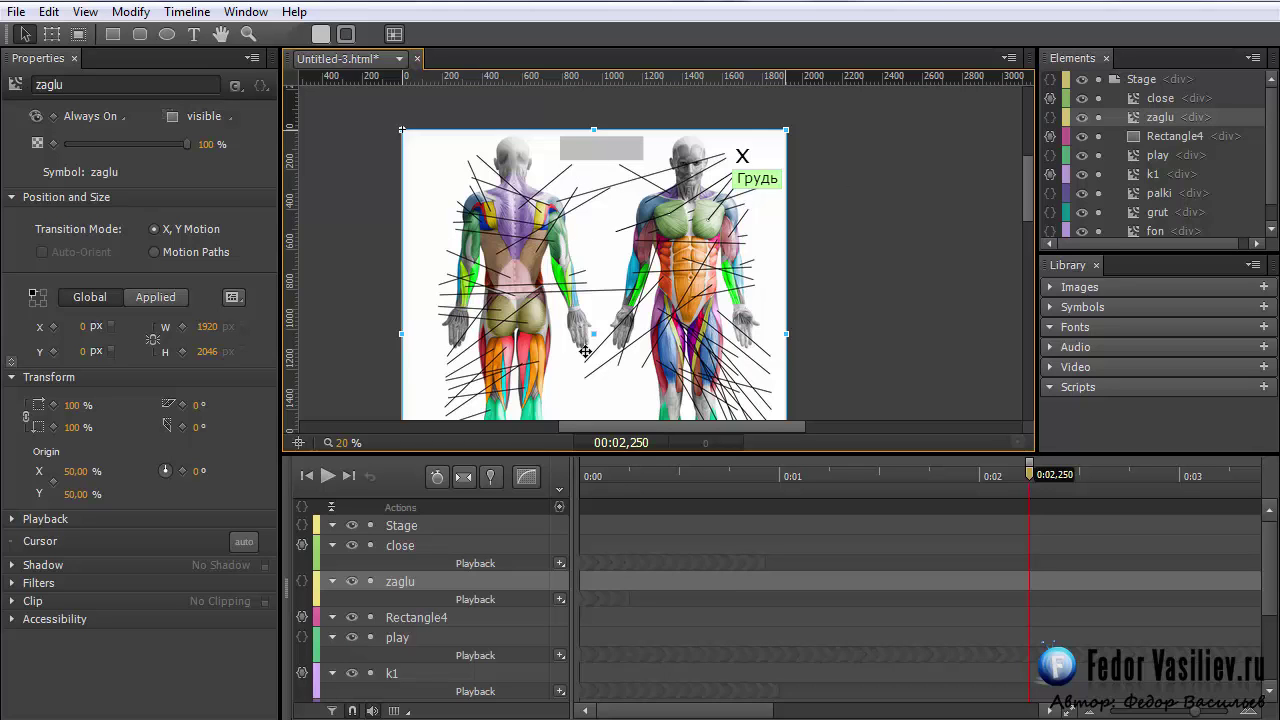
pyautogui.click(1155, 98)
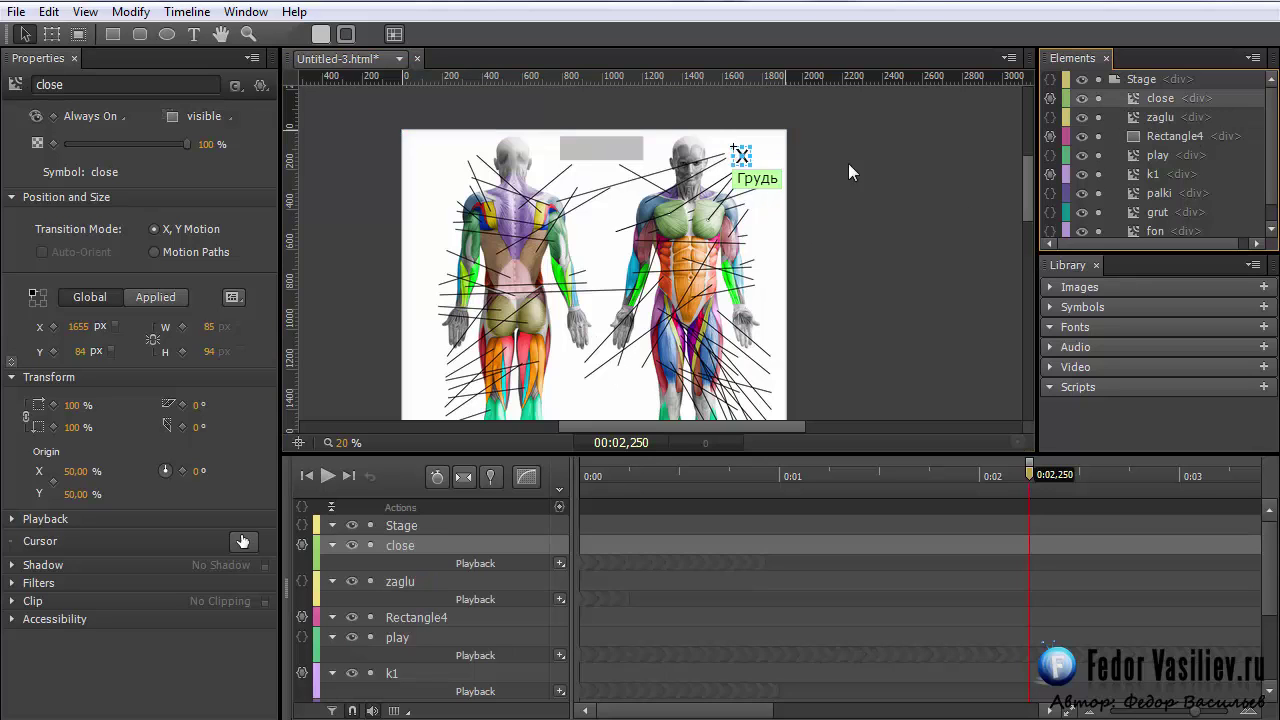
pyautogui.click(1161, 118)
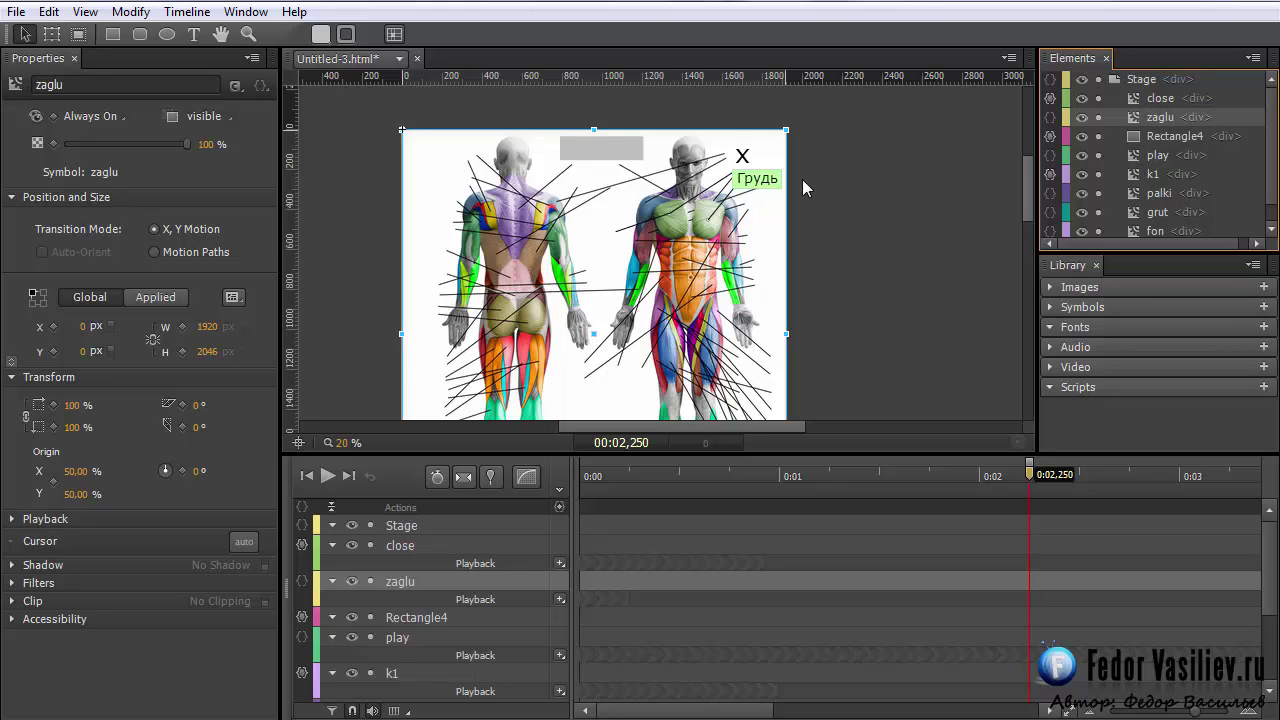
pyautogui.click(752, 177)
pyautogui.moveTo(340, 442); pyautogui.dragTo(691, 264)
pyautogui.moveTo(580, 414); pyautogui.dragTo(479, 399)
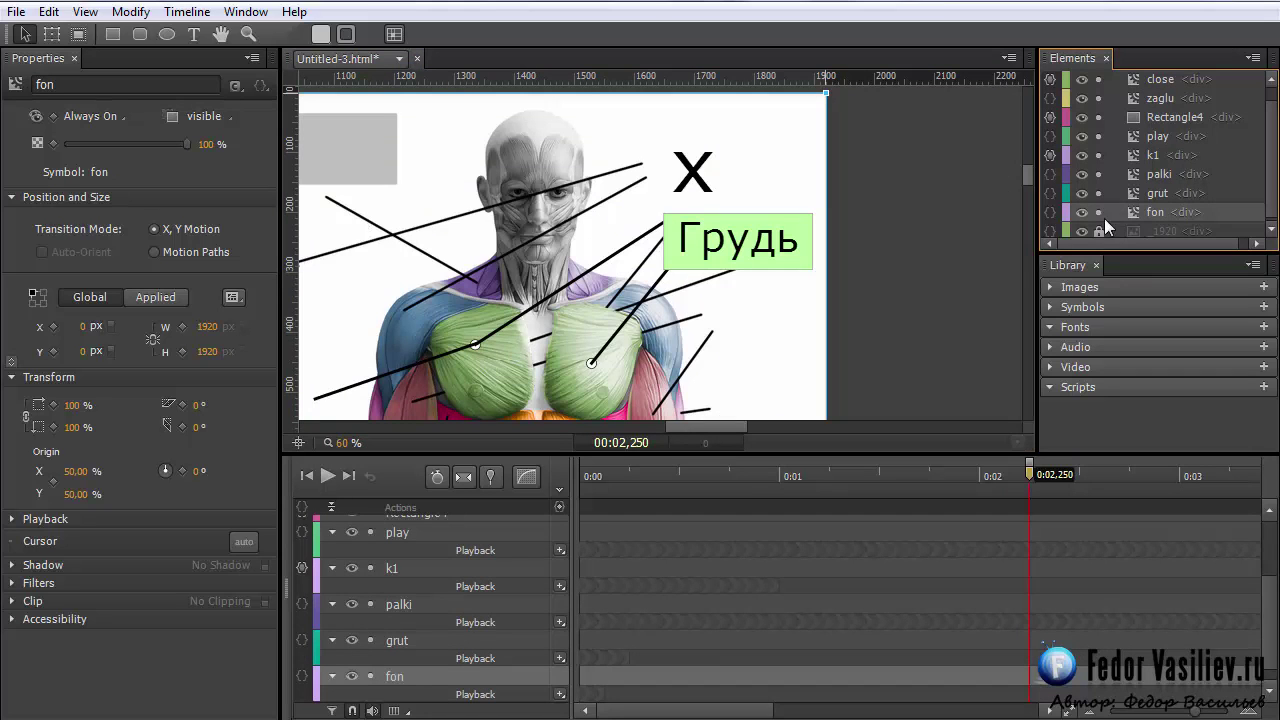
pyautogui.scroll(-1, 1274, 189)
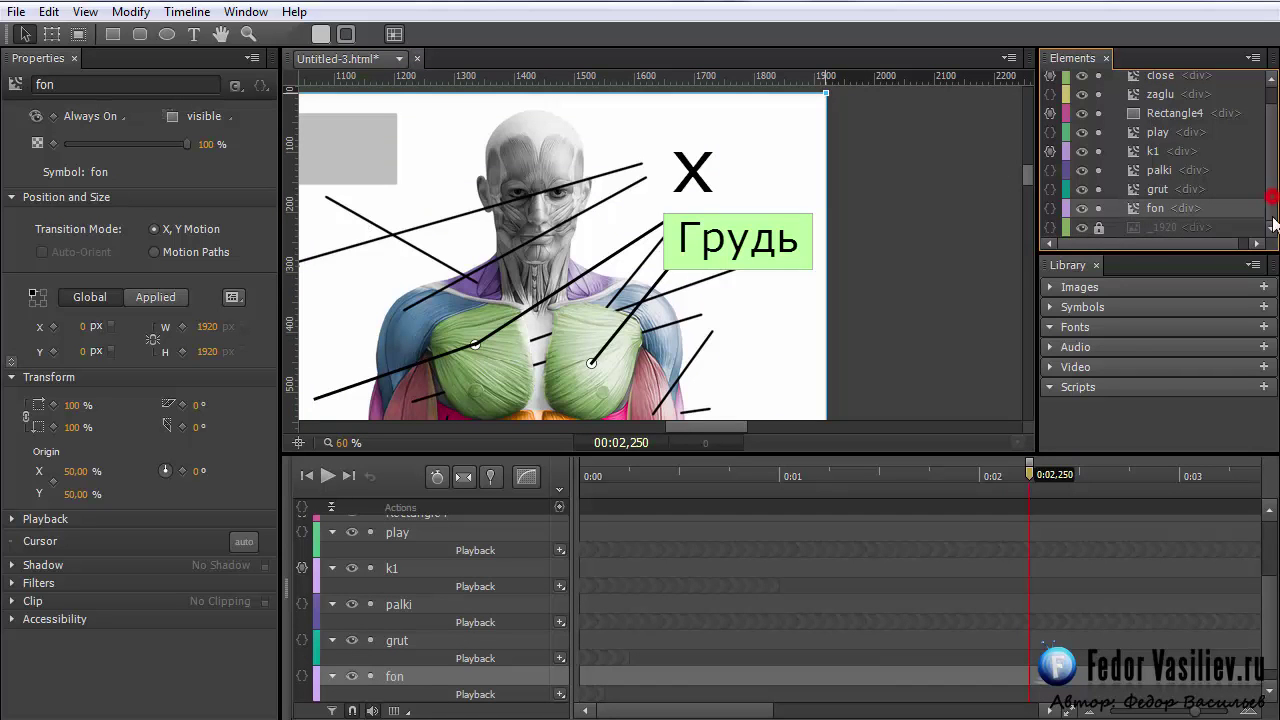
pyautogui.click(1158, 224)
pyautogui.click(1149, 209)
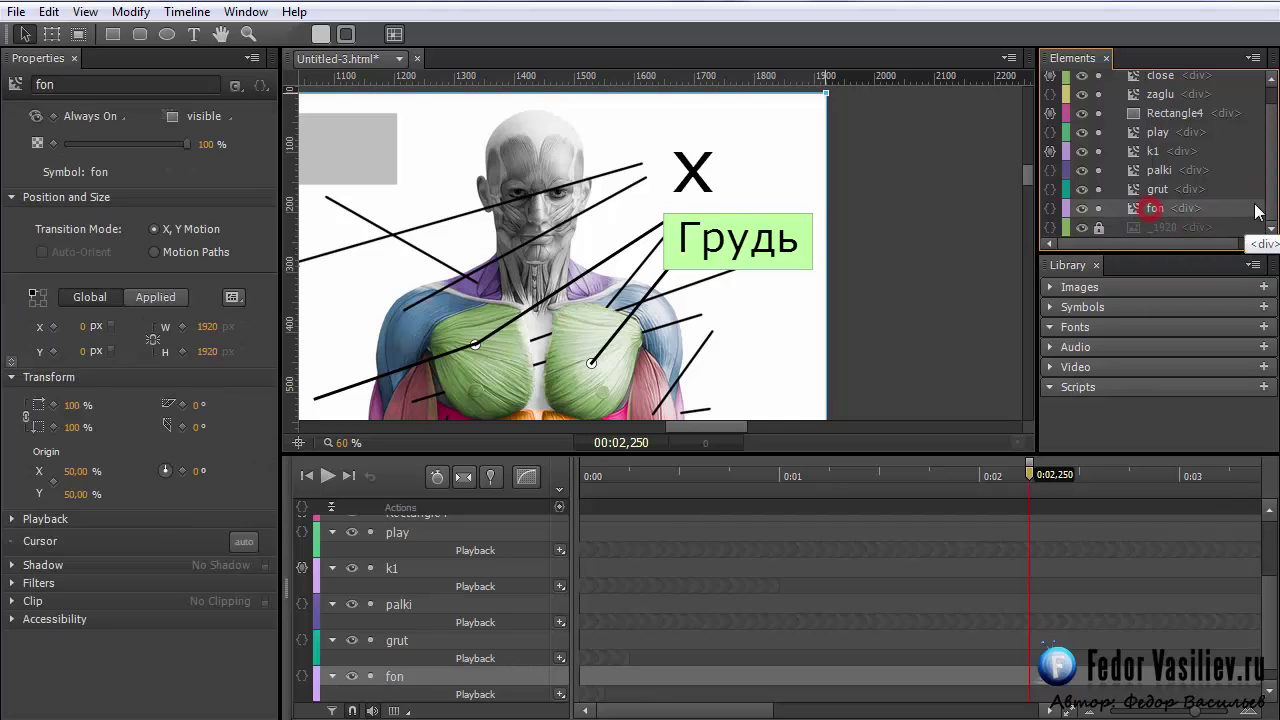
pyautogui.scroll(1, 1270, 195)
pyautogui.click(1157, 118)
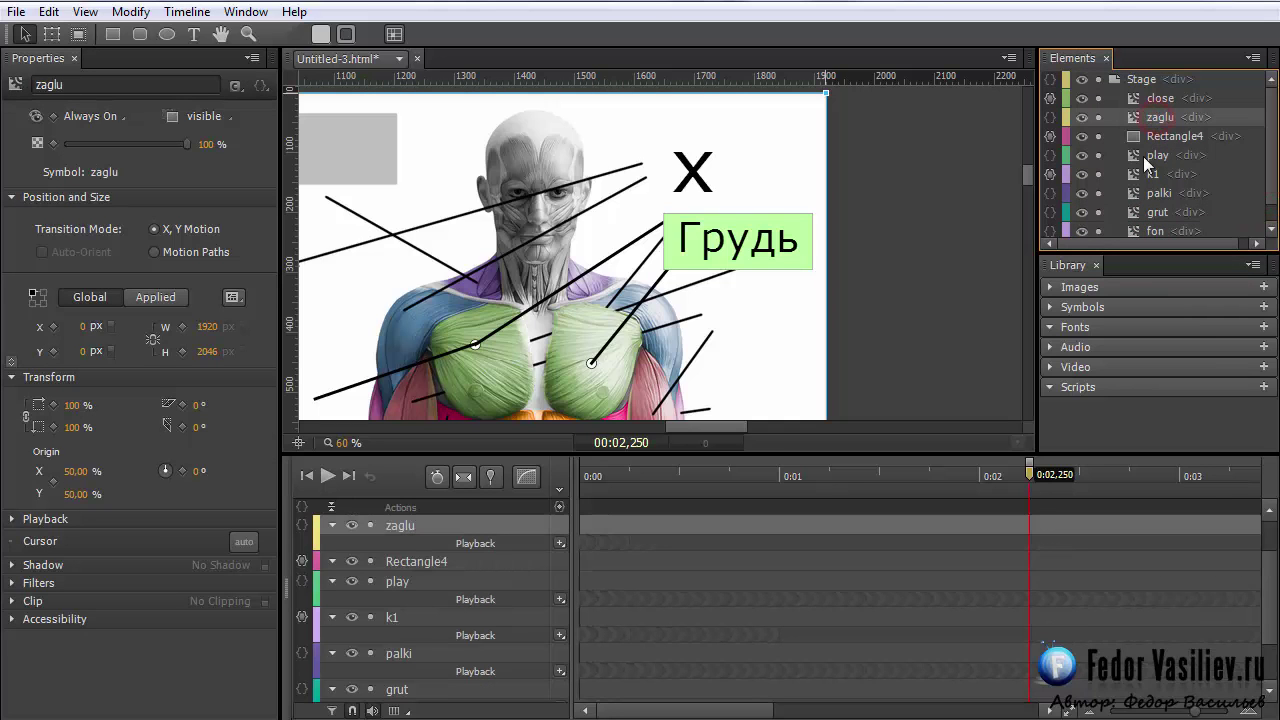
# Add a play action targeting the zaglu symbol to the end of k1's click code
pyautogui.click(1143, 175)
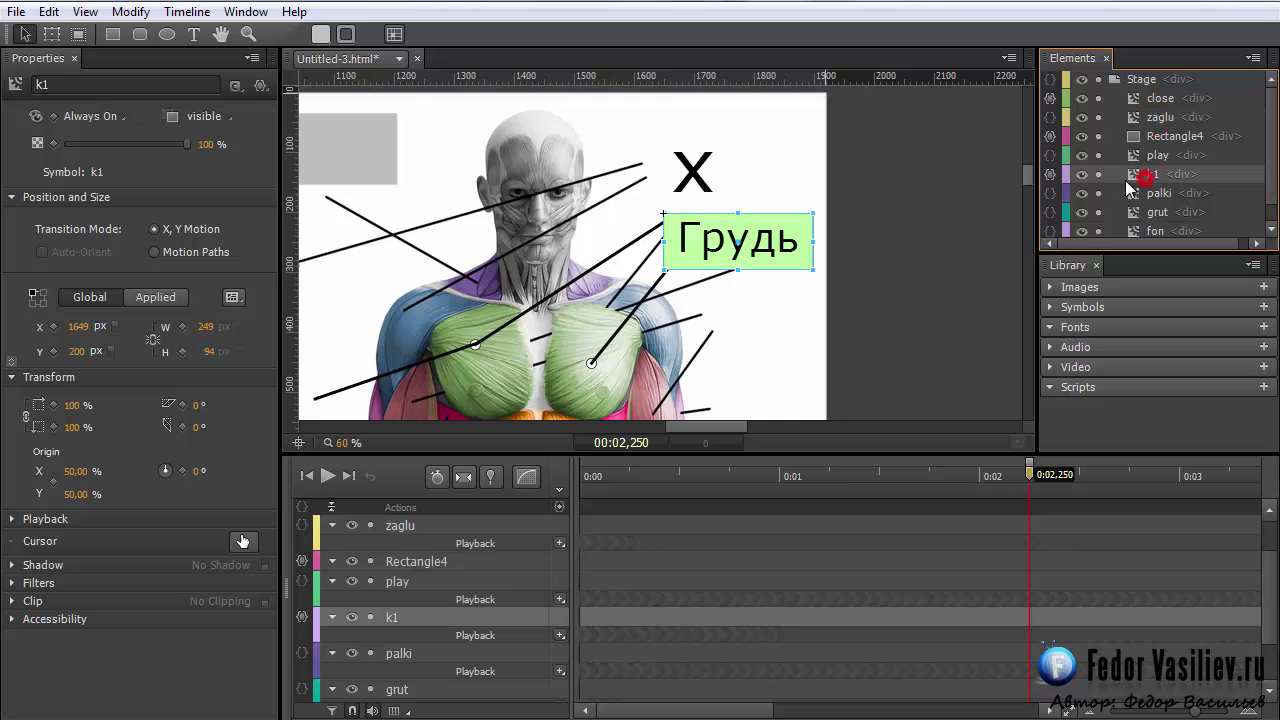
pyautogui.scroll(-1, 1051, 174)
pyautogui.click(1052, 155)
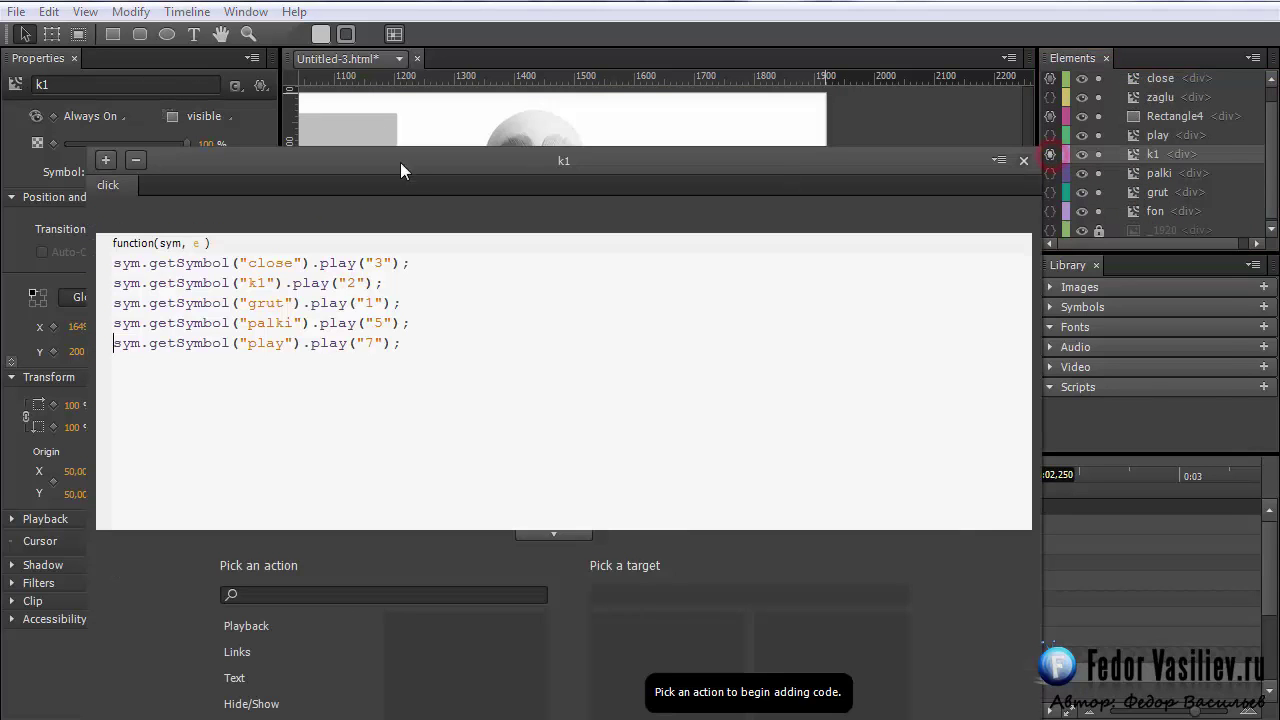
pyautogui.moveTo(400, 162); pyautogui.dragTo(588, 61)
pyautogui.click(318, 260)
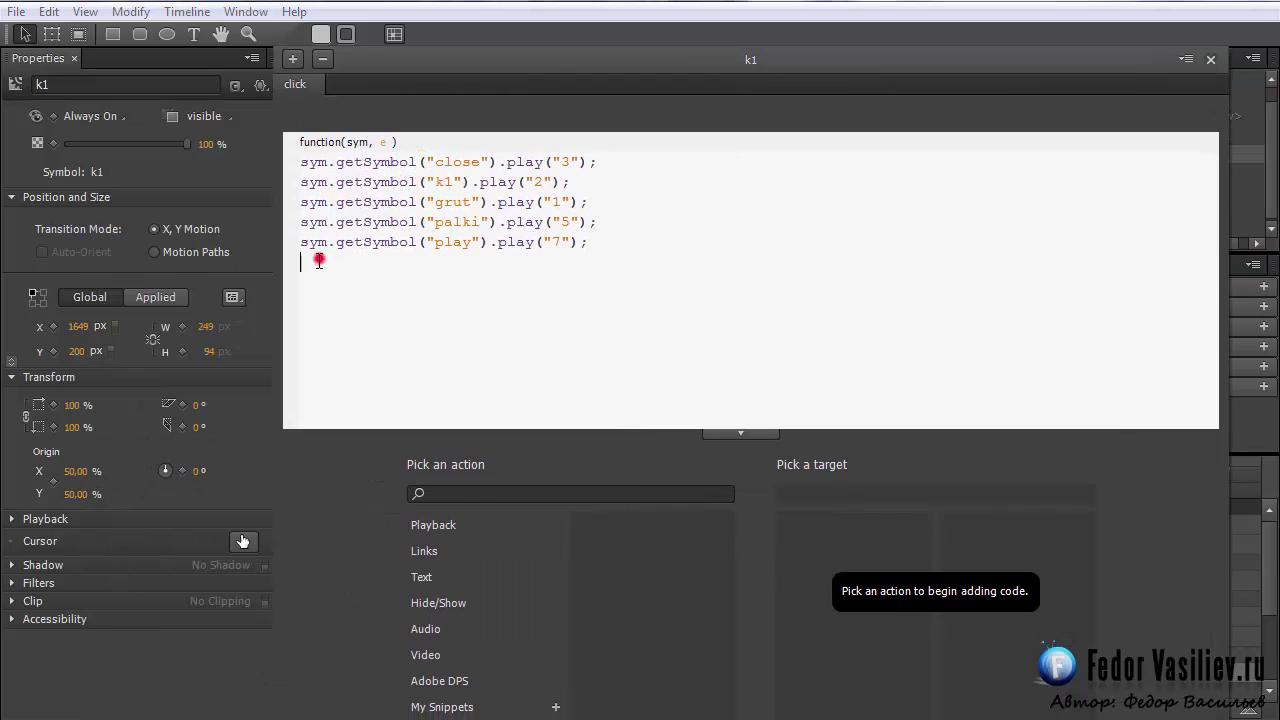
pyautogui.click(435, 525)
pyautogui.click(622, 526)
pyautogui.click(809, 552)
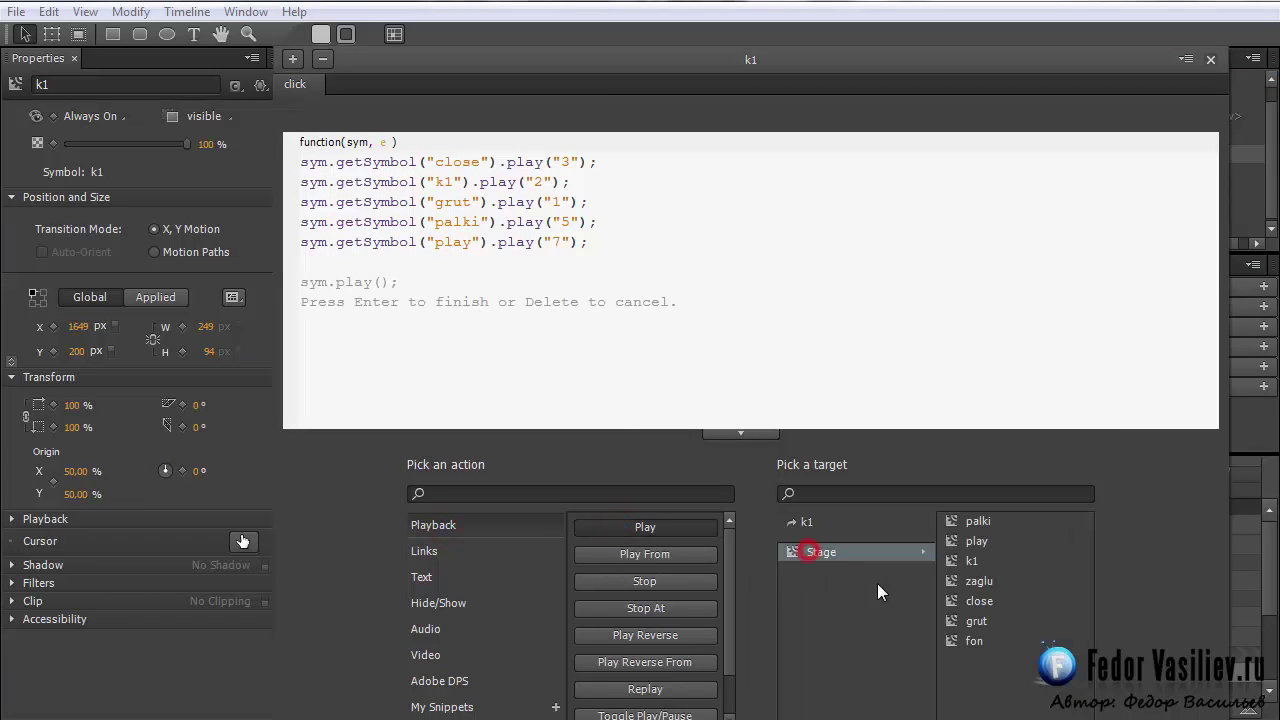
pyautogui.click(953, 581)
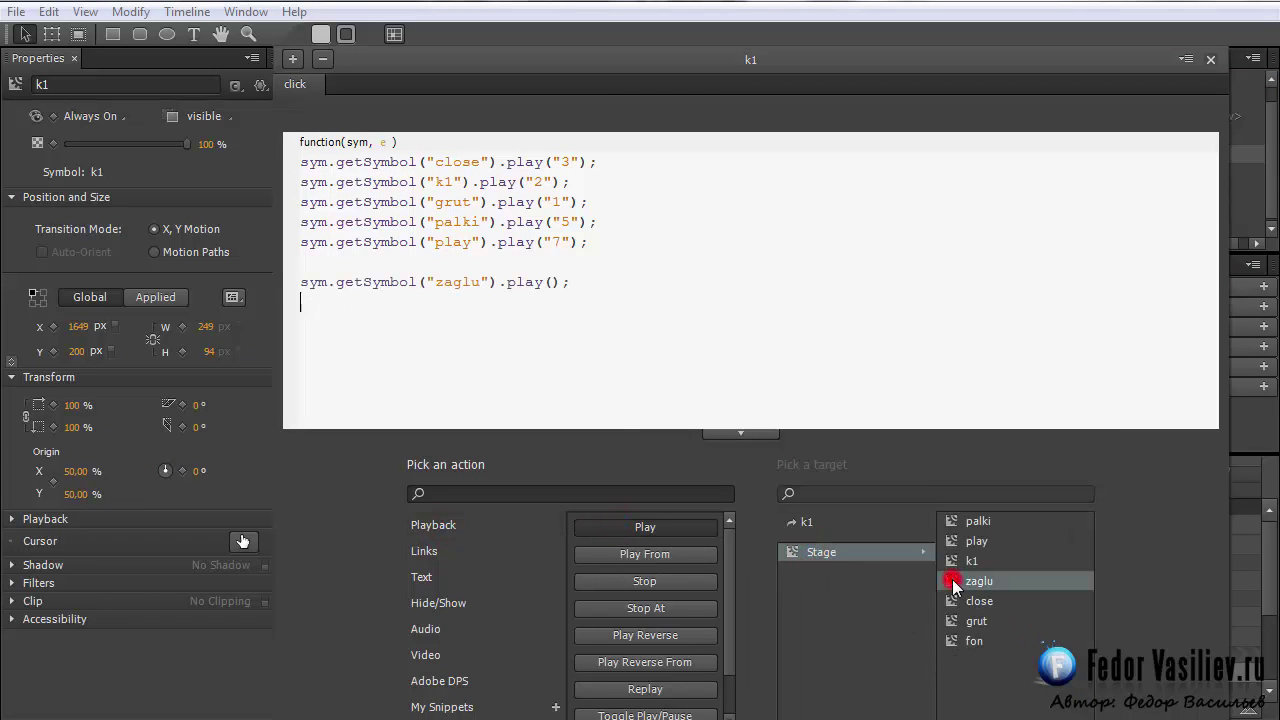
# Set k1's zaglu call to play from label "17", remove the blank line above it, and test the Грудь caption in the browser
pyautogui.click(545, 282)
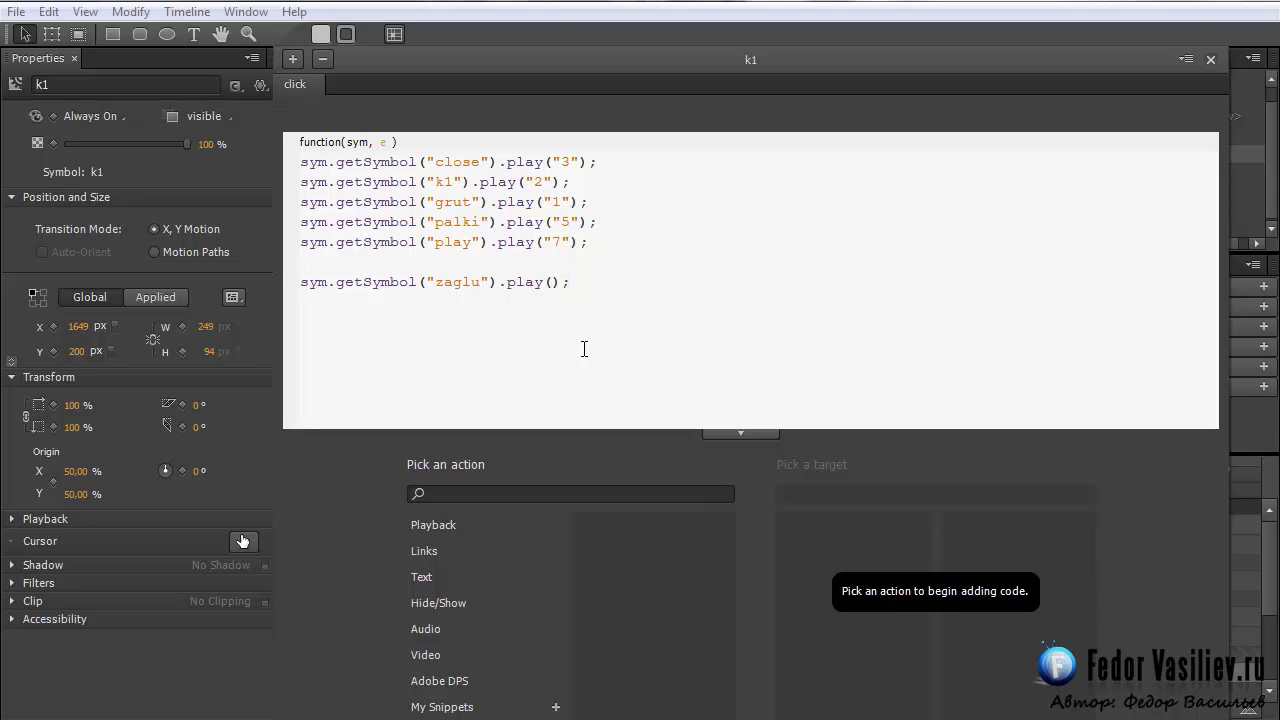
pyautogui.click(560, 283)
pyautogui.write('17')
pyautogui.click(303, 282)
pyautogui.press('BackSpace')
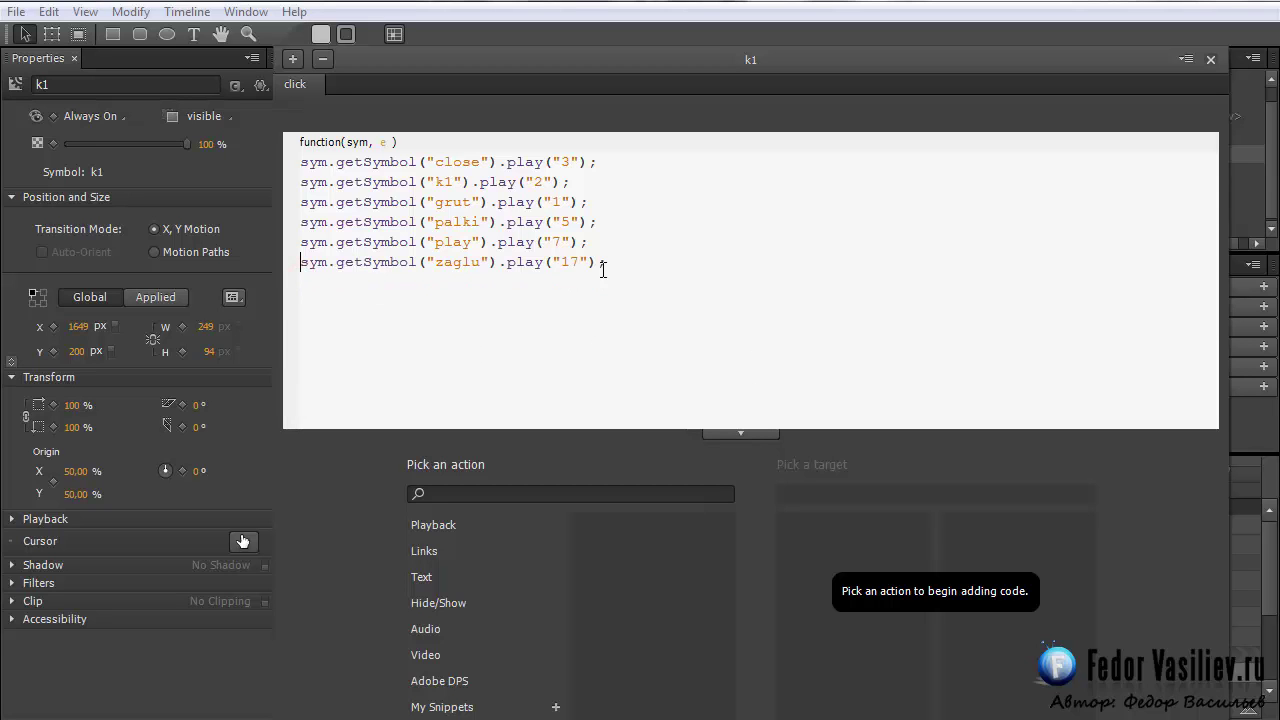
pyautogui.click(1209, 60)
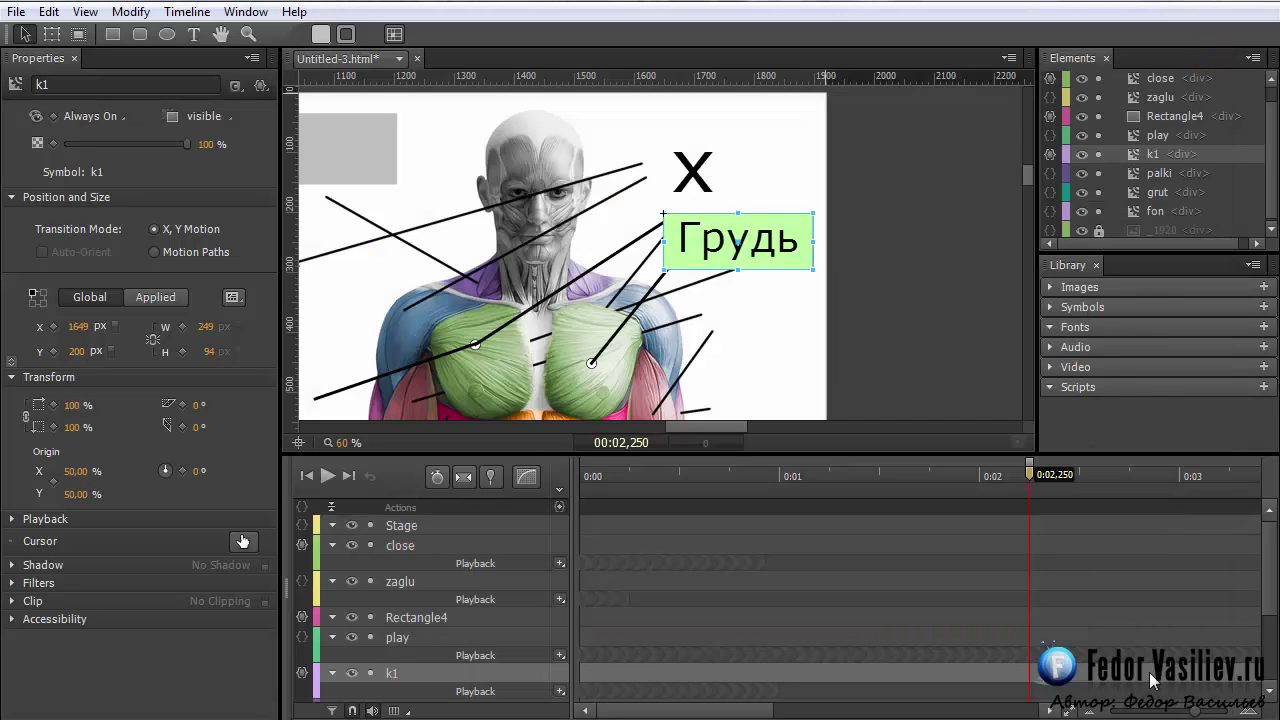
pyautogui.hotkey('ctrl', 'Return')
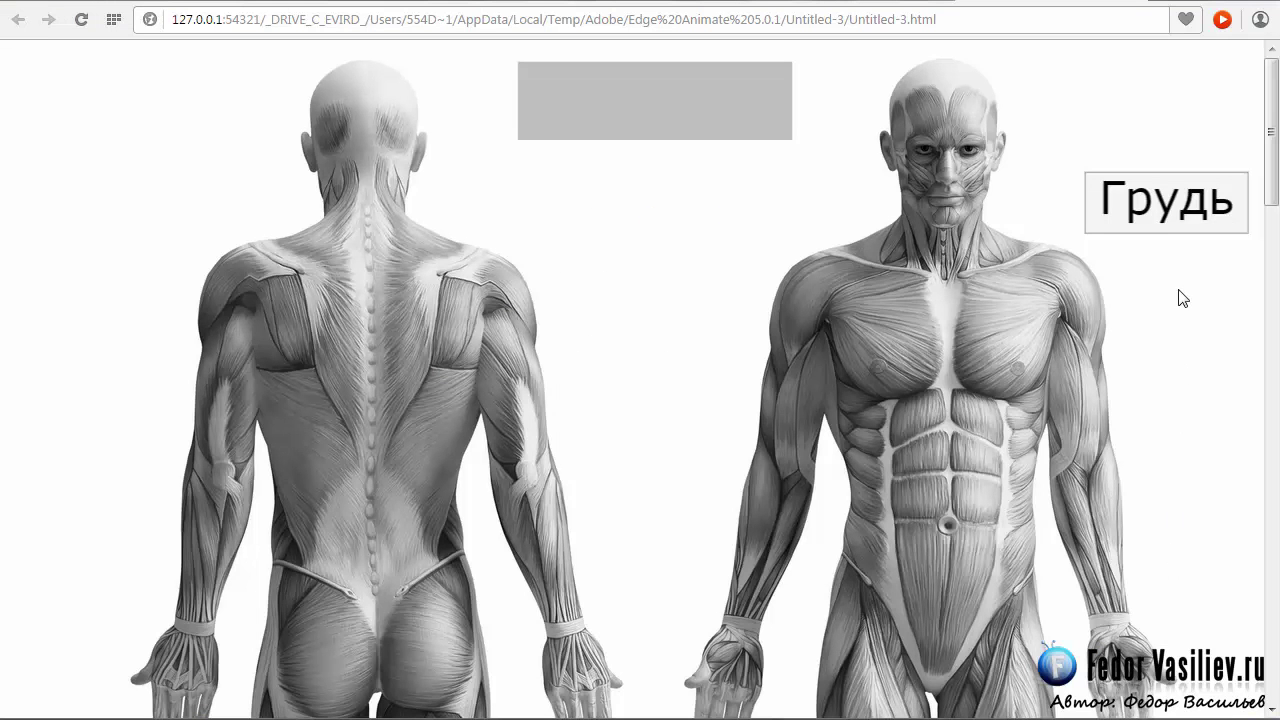
pyautogui.click(1168, 202)
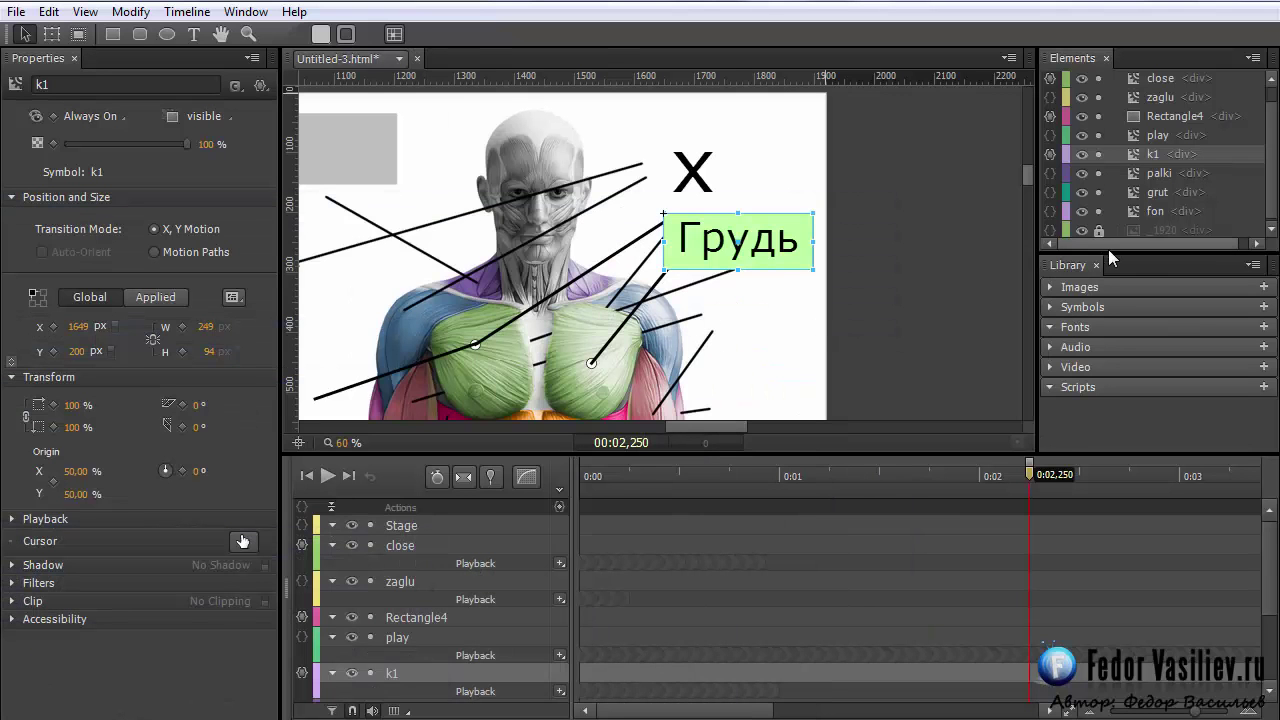
# Add a stop action for the zaglu symbol at position 0 to the close symbol's click code
pyautogui.click(704, 180)
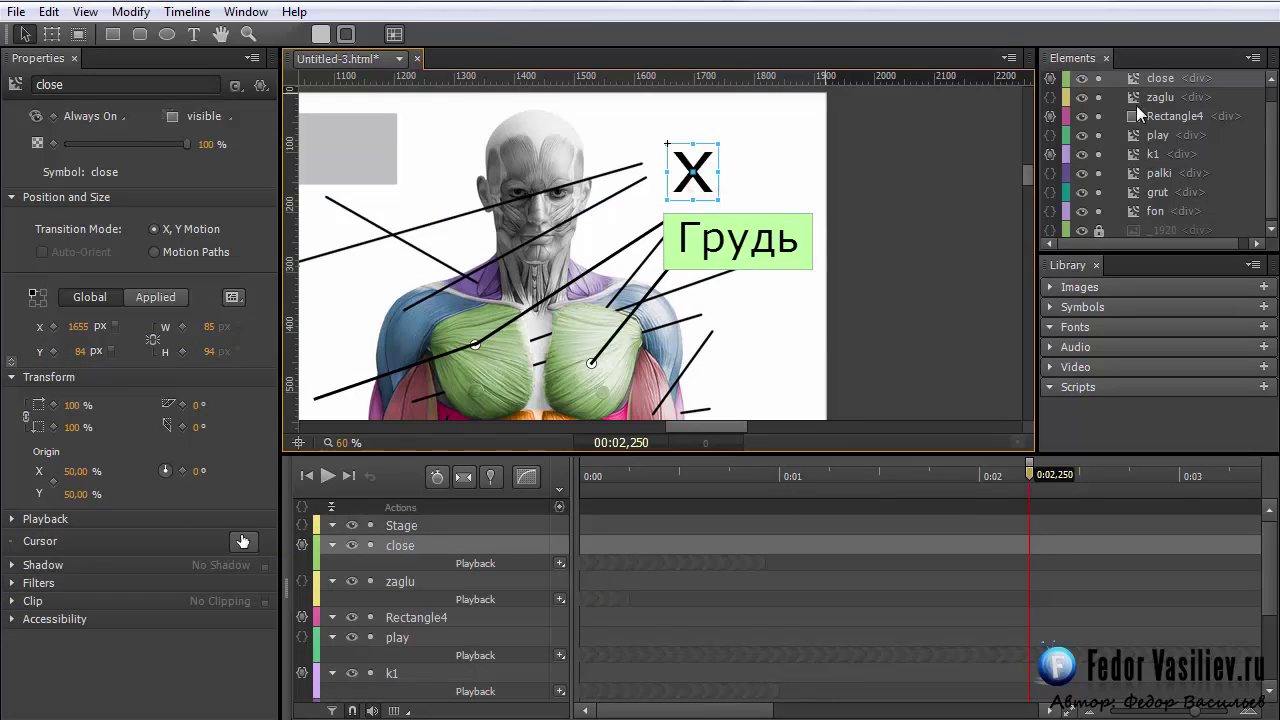
pyautogui.click(1050, 78)
pyautogui.doubleClick(660, 77)
pyautogui.click(332, 220)
pyautogui.click(424, 482)
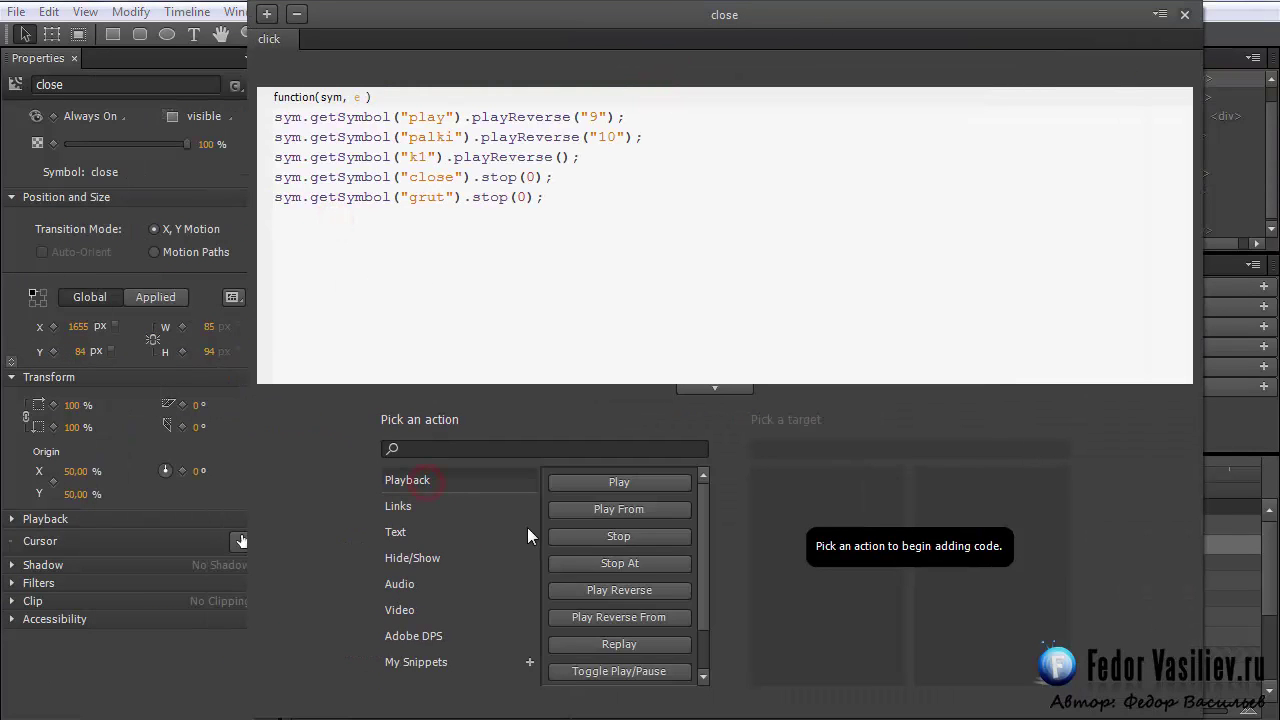
pyautogui.click(618, 536)
pyautogui.click(780, 508)
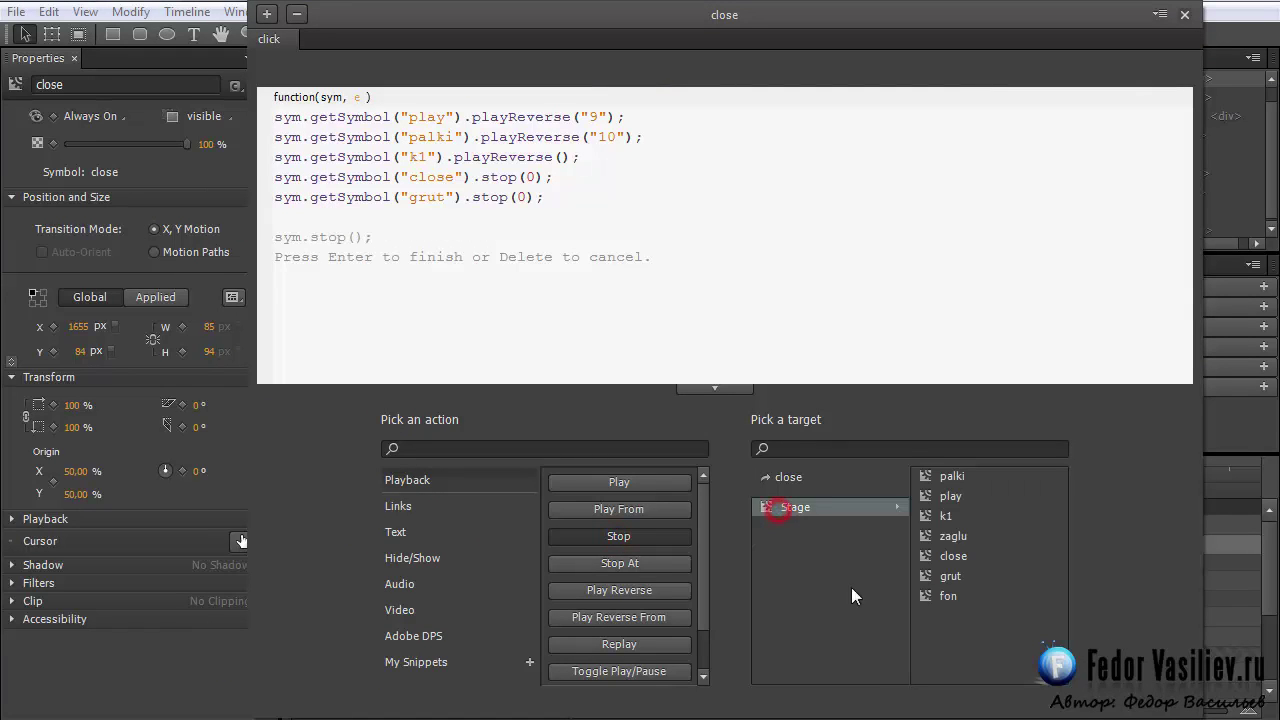
pyautogui.click(932, 536)
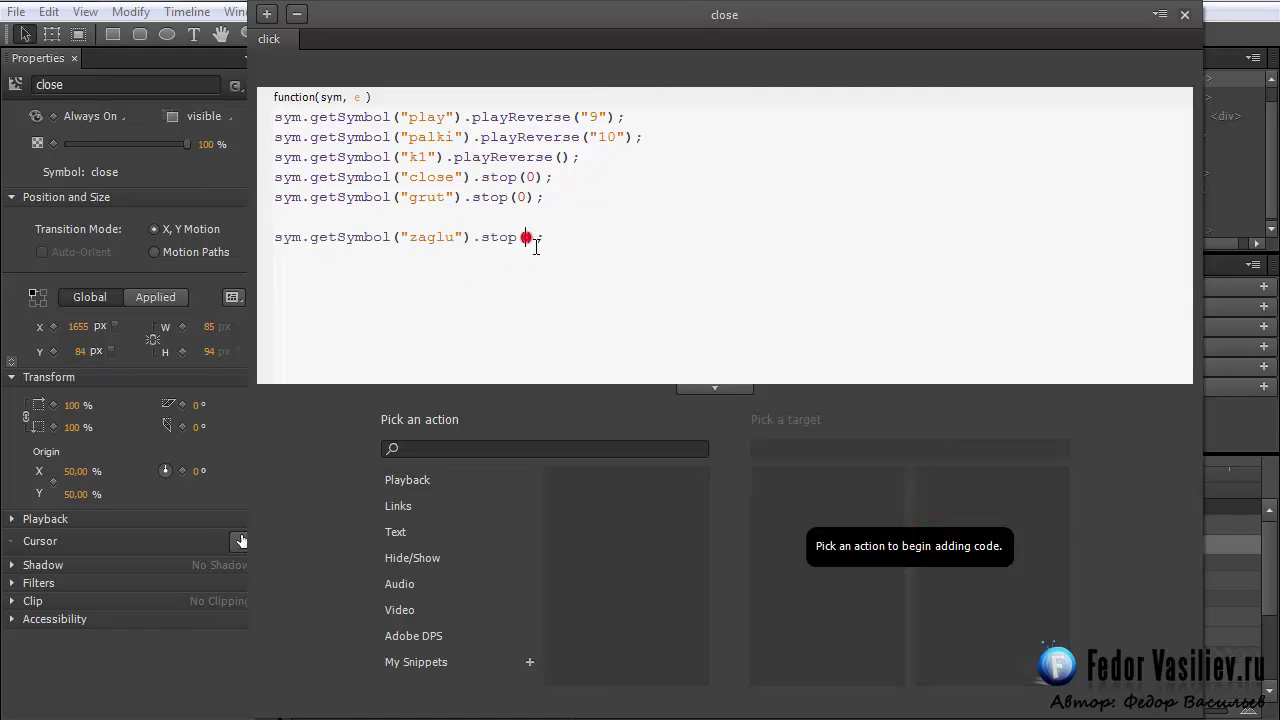
pyautogui.write('0')
pyautogui.click(1184, 14)
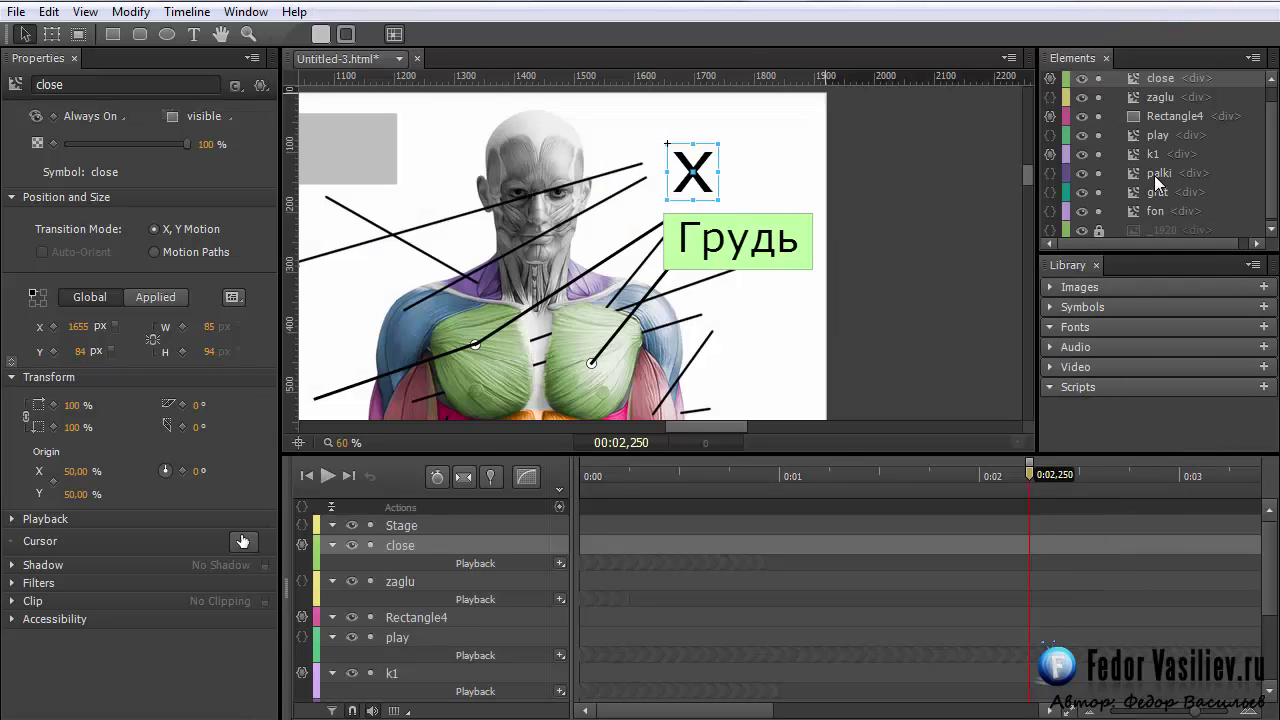
# Move the play symbol above zaglu, directly below close, in the stacking order
pyautogui.click(1157, 139)
pyautogui.moveTo(1157, 146); pyautogui.dragTo(1162, 95)
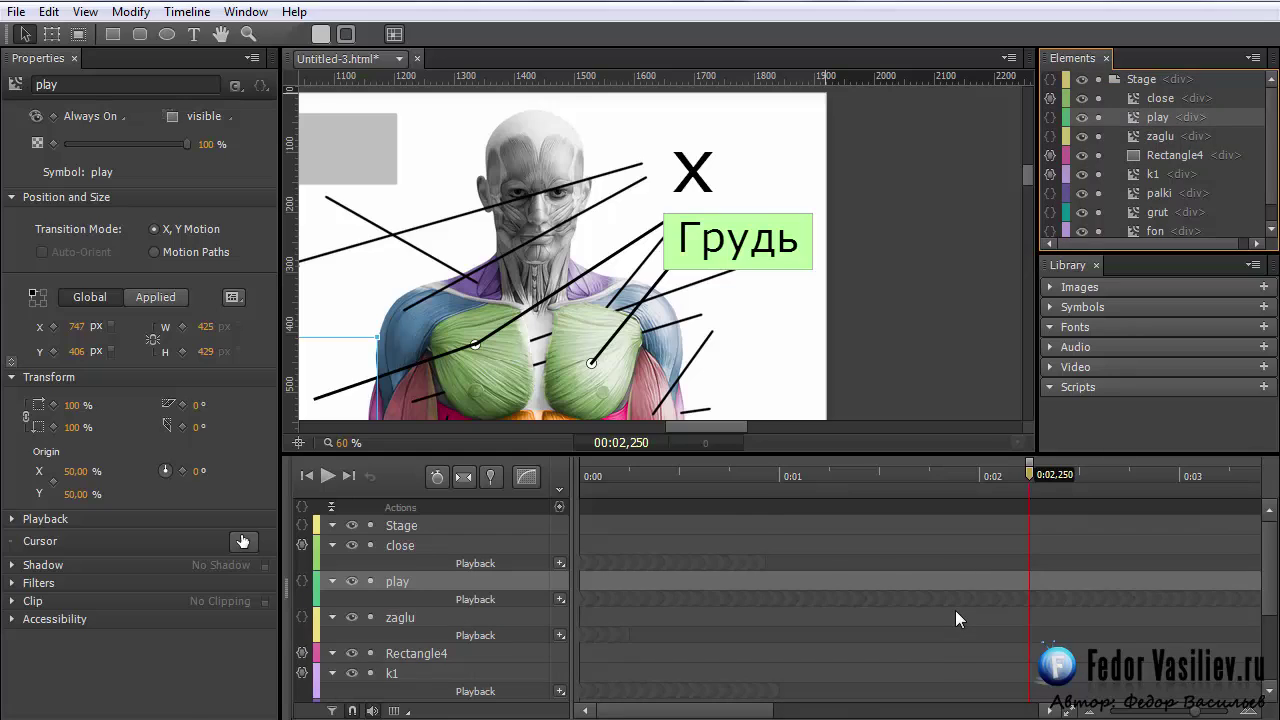
# Preview the composition in the browser and test opening and closing the Грудь caption
pyautogui.hotkey('ctrl', 'Return')
pyautogui.click(1140, 206)
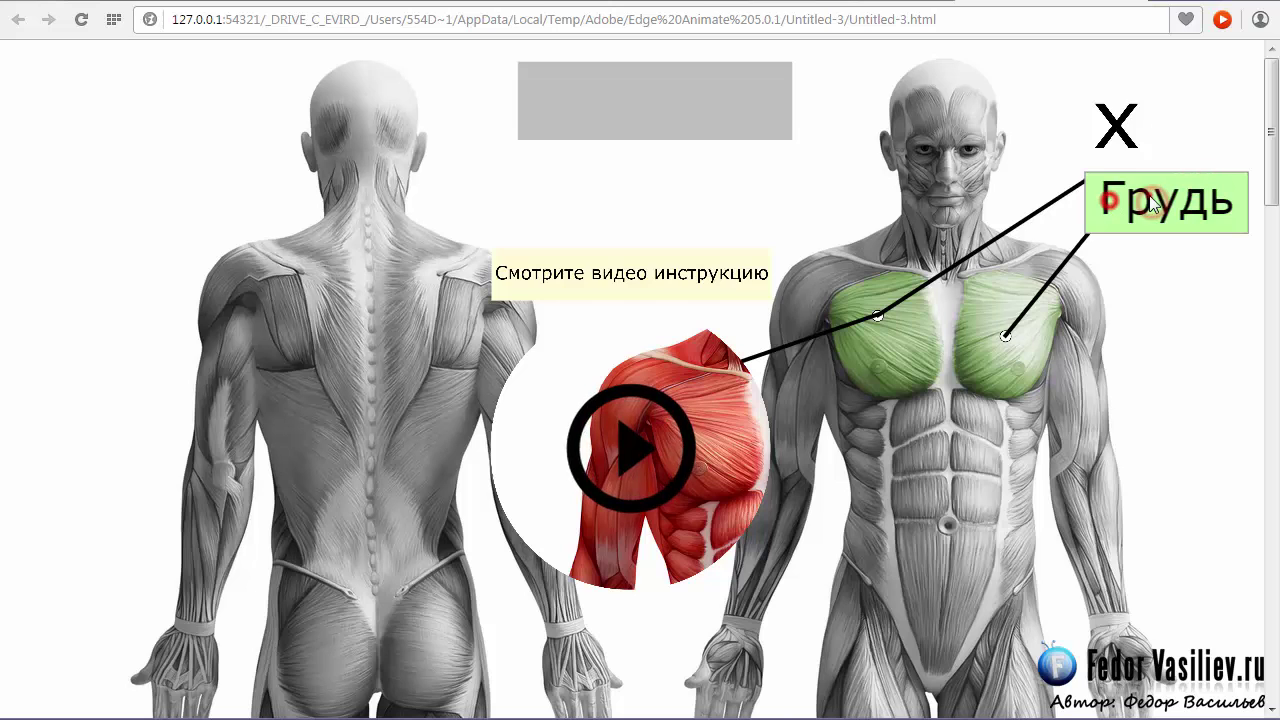
pyautogui.click(1116, 126)
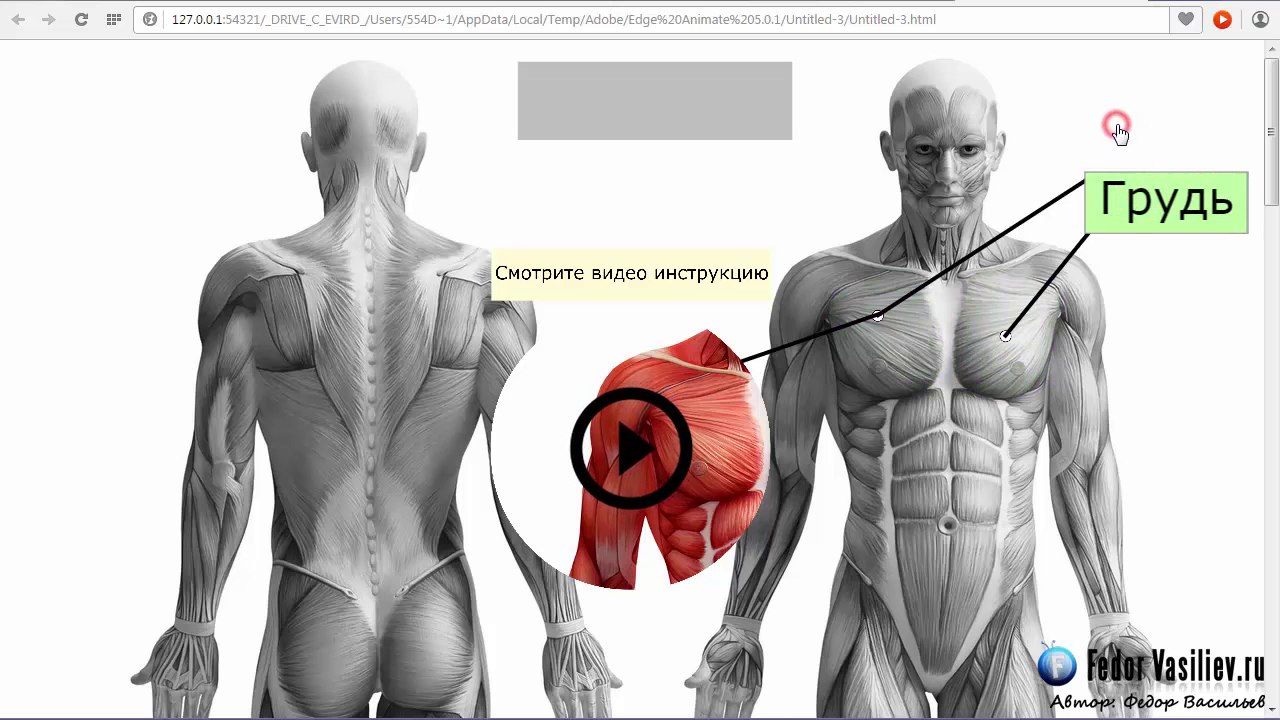
pyautogui.click(1132, 217)
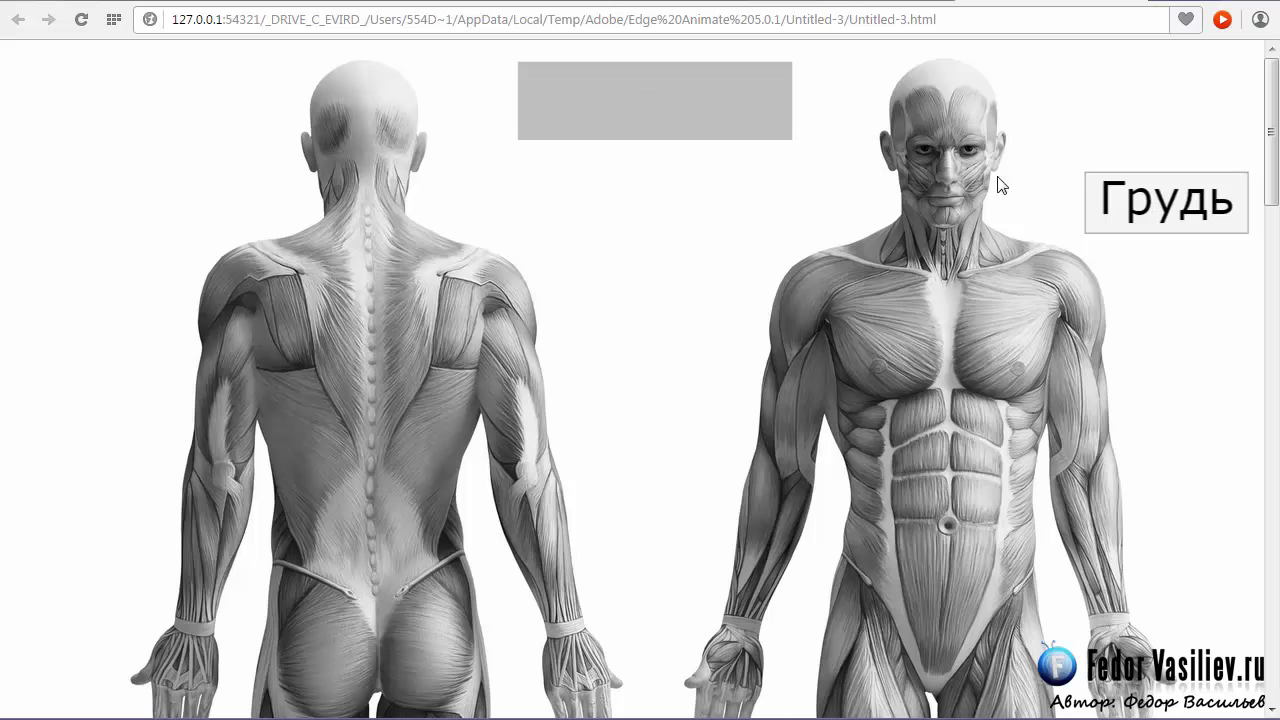
pyautogui.click(1155, 212)
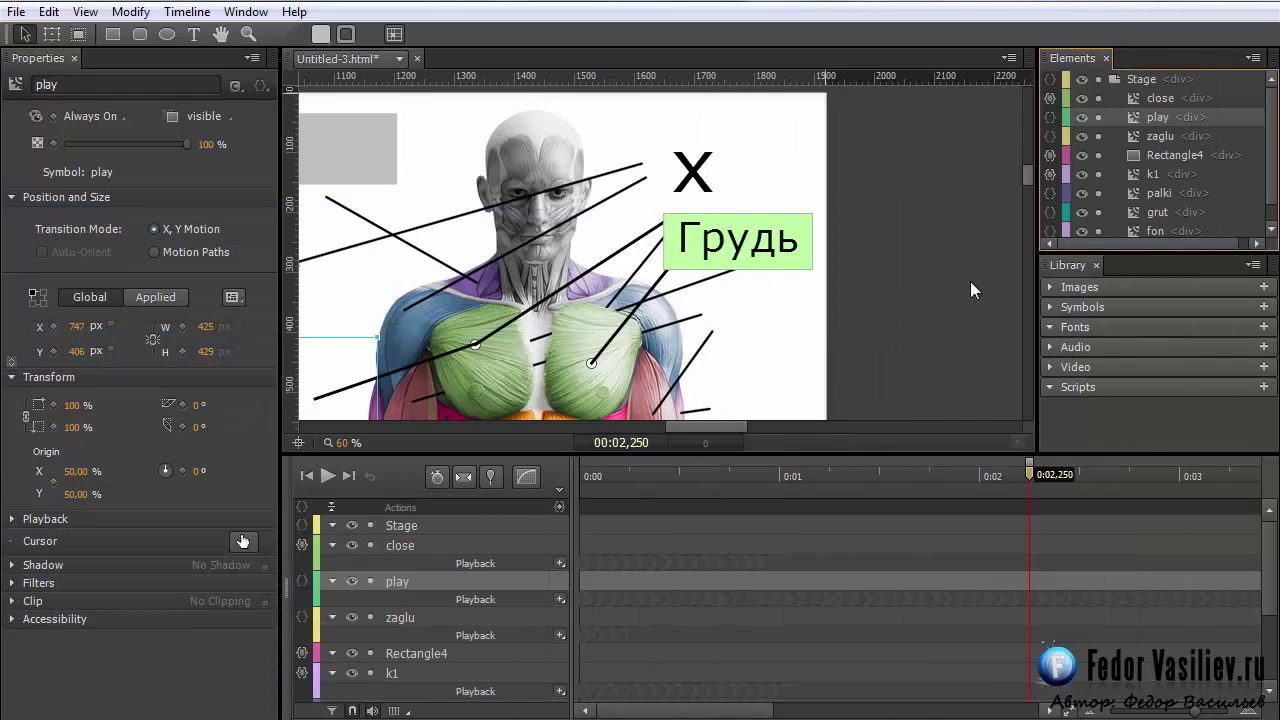
# Return the main timeline to 0:00 and add a click event to the play symbol
pyautogui.scroll(-5, 691, 428)
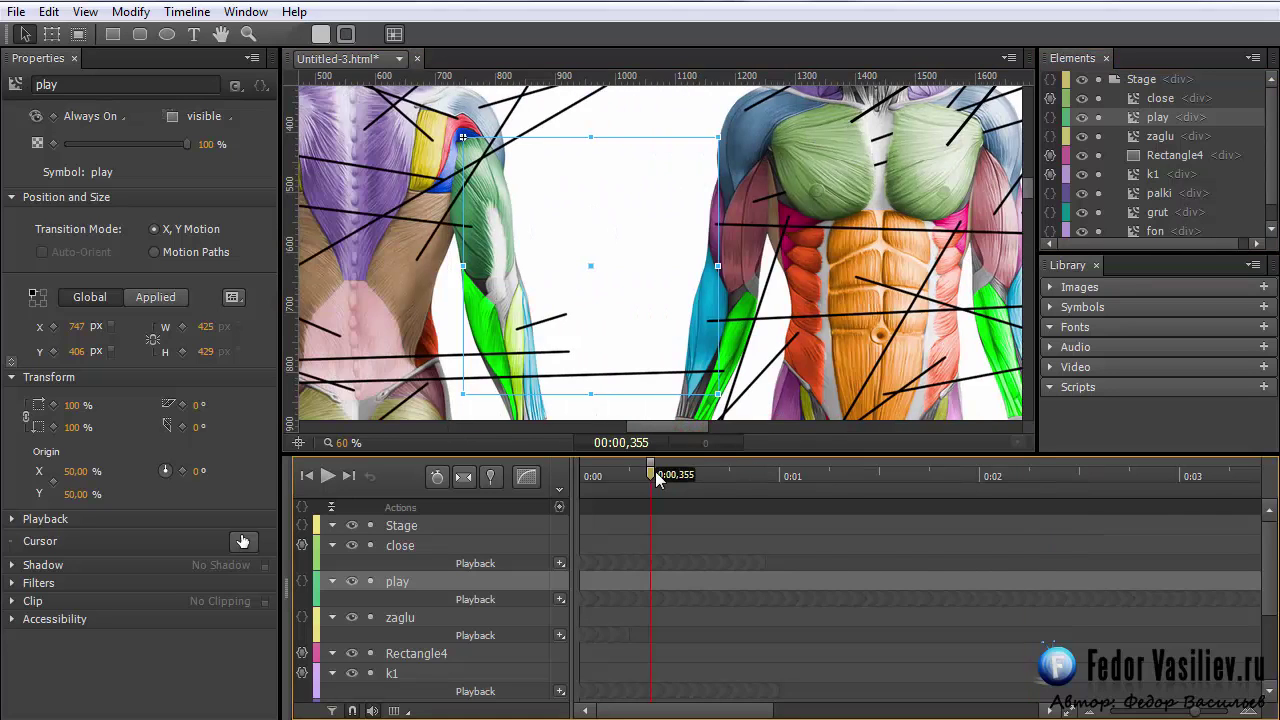
pyautogui.moveTo(655, 471); pyautogui.dragTo(580, 471)
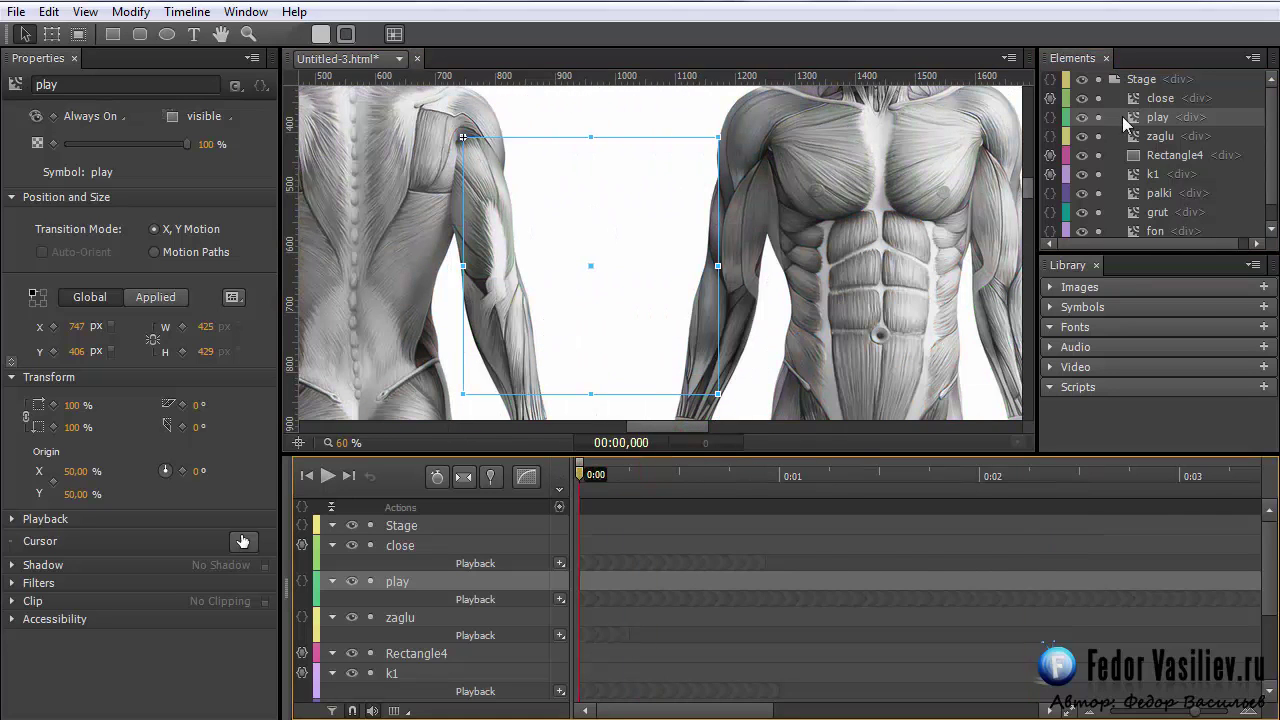
pyautogui.click(1050, 118)
pyautogui.click(613, 122)
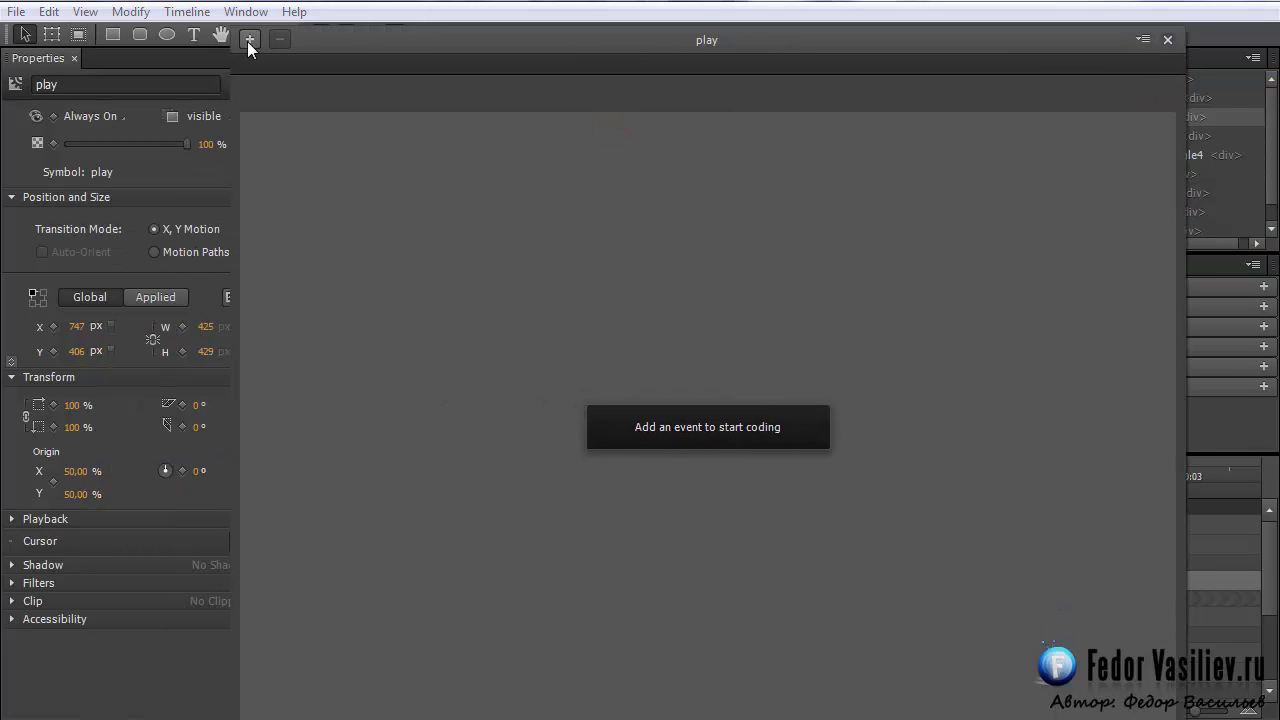
pyautogui.click(249, 40)
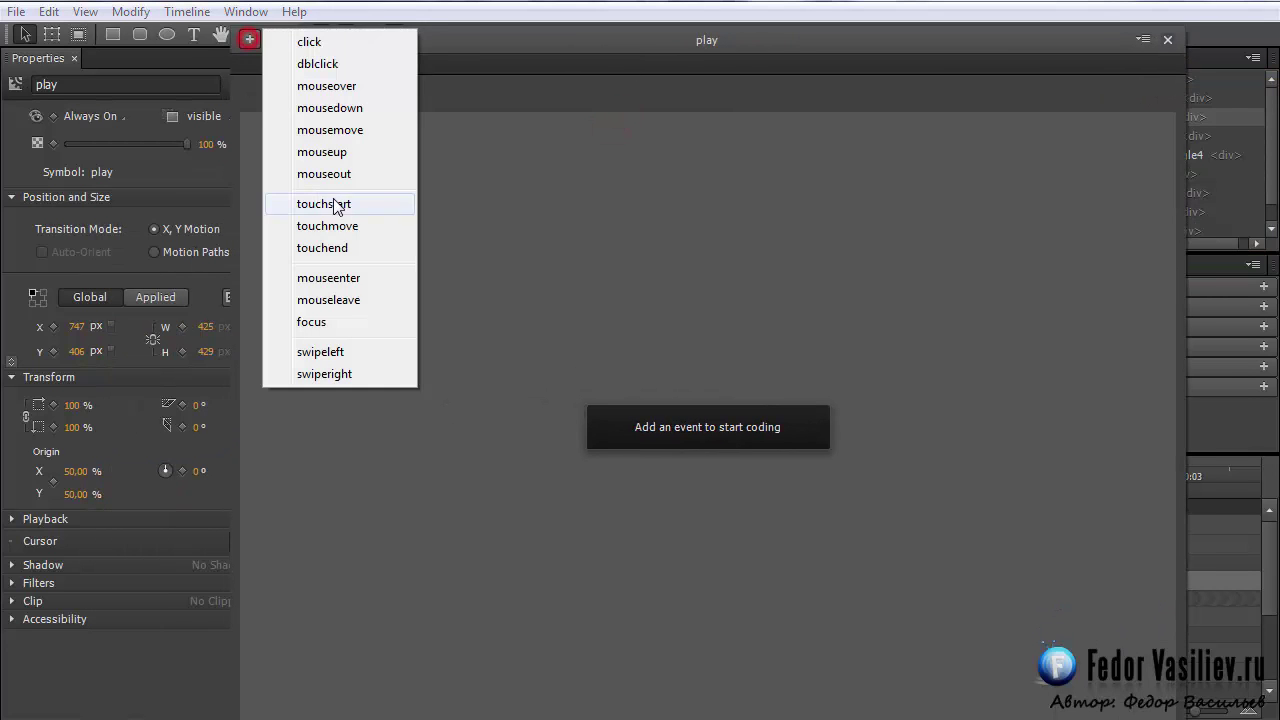
pyautogui.click(336, 43)
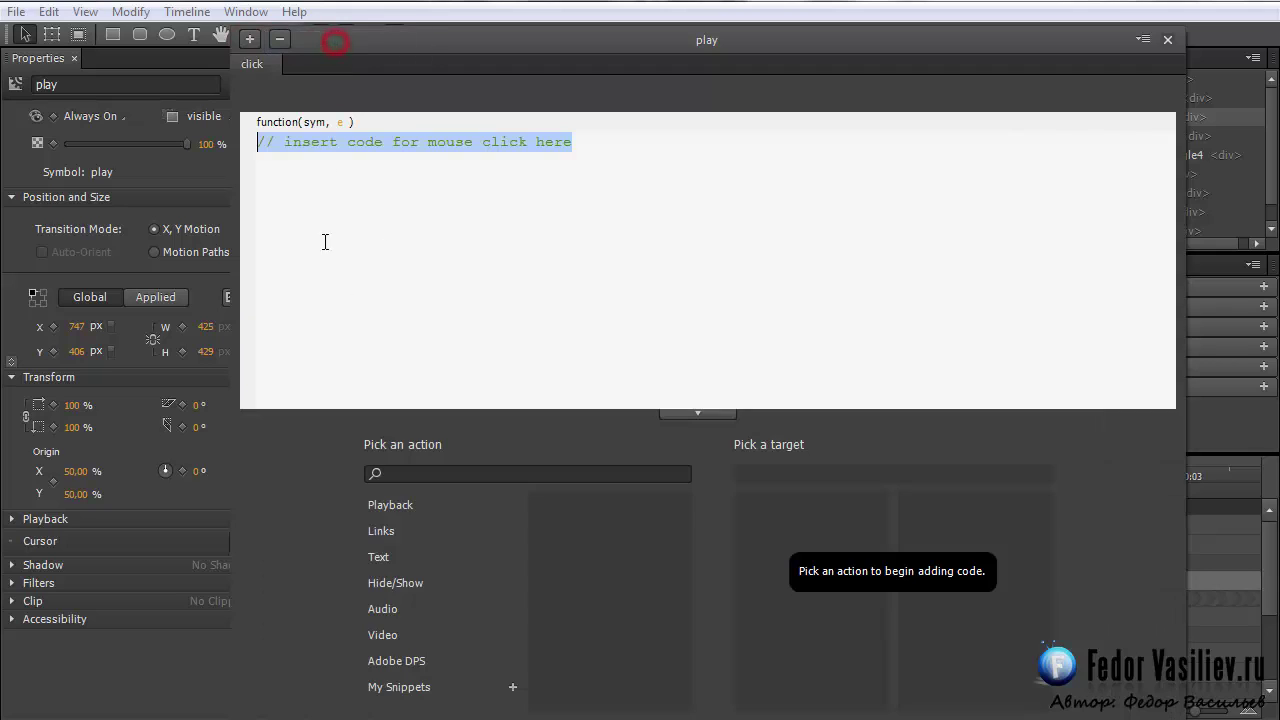
pyautogui.click(381, 533)
pyautogui.click(570, 509)
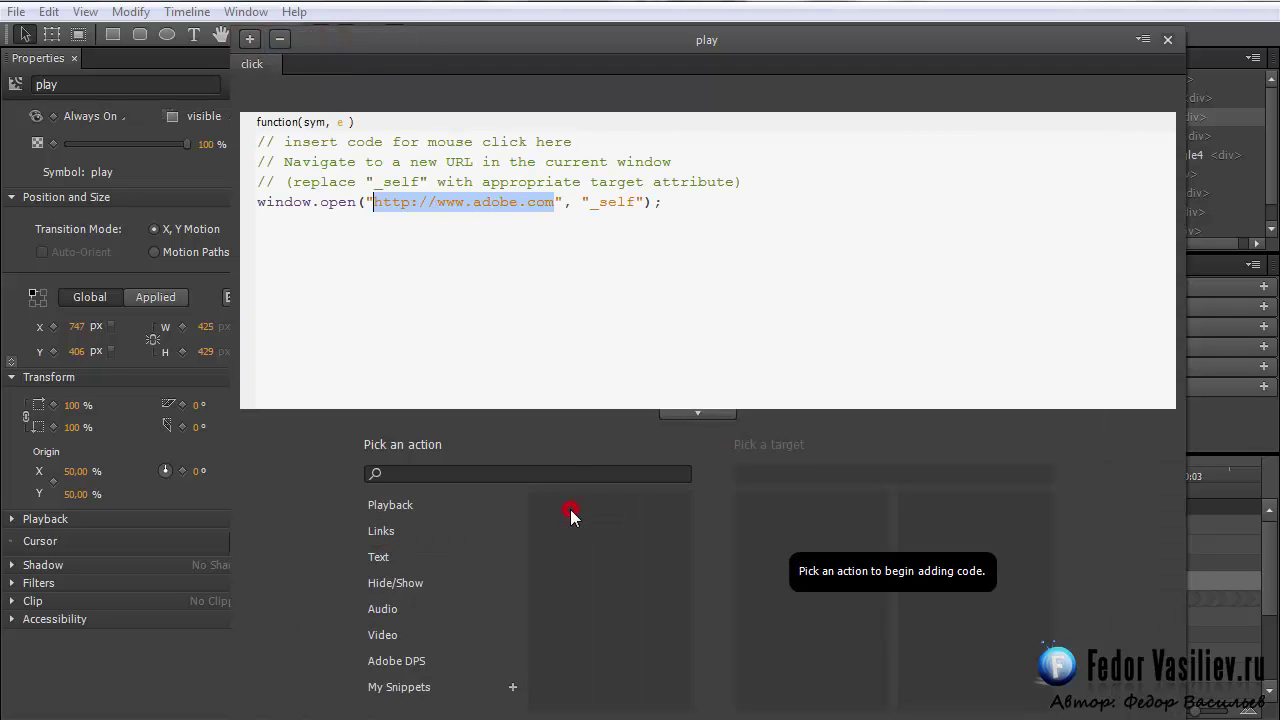
pyautogui.click(486, 203)
pyautogui.moveTo(555, 202); pyautogui.dragTo(383, 201)
pyautogui.click(1166, 38)
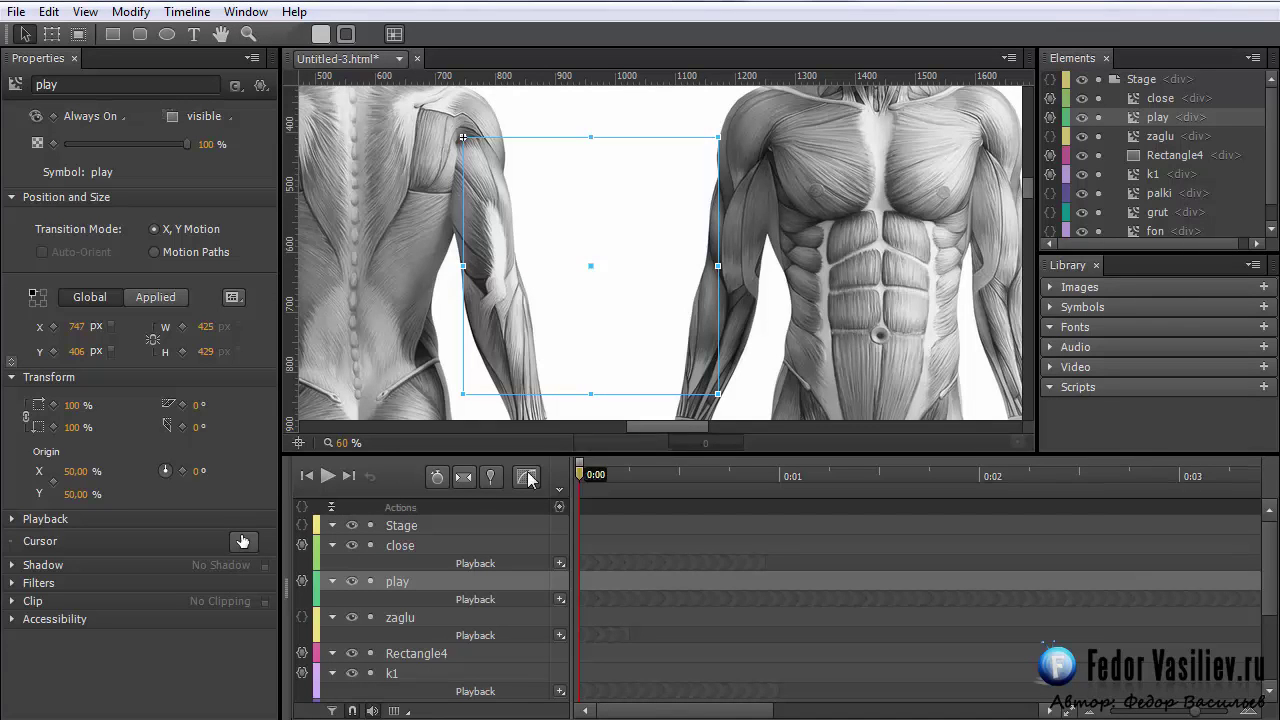
# Save the project as Untitled-3.html in its own folder
pyautogui.moveTo(348, 448); pyautogui.dragTo(555, 345)
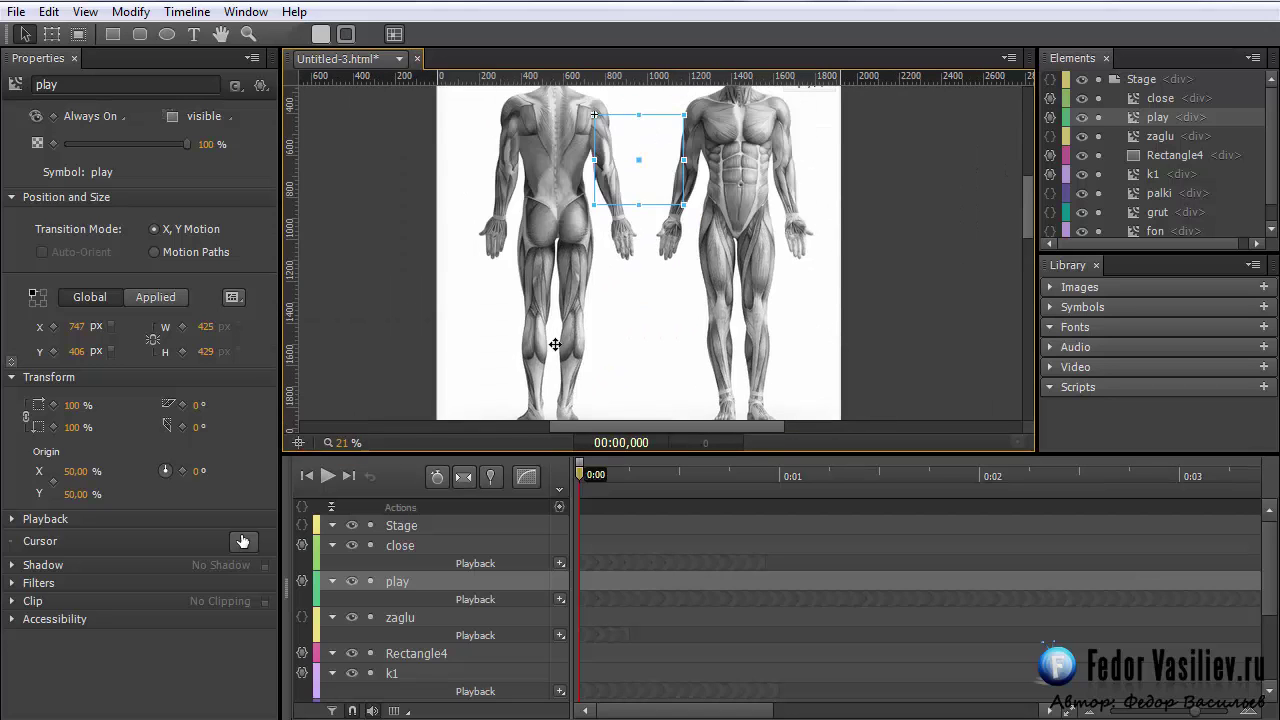
pyautogui.scroll(3, 693, 282)
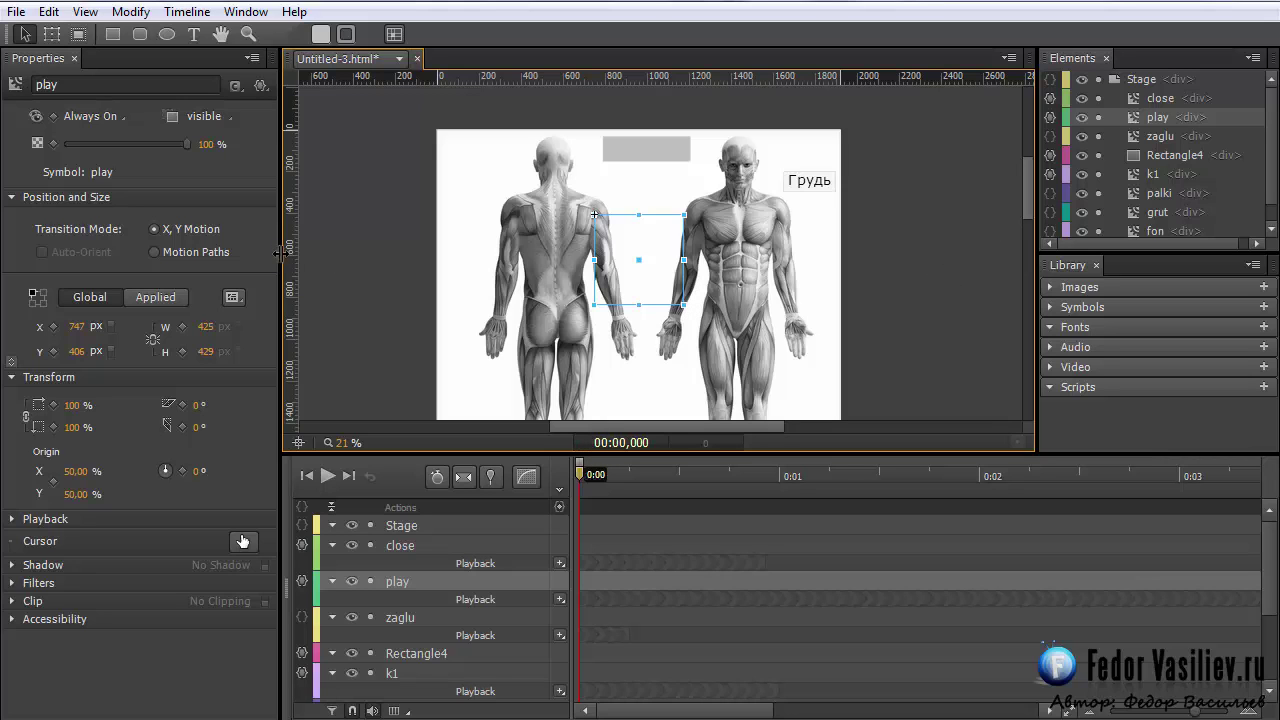
pyautogui.click(16, 12)
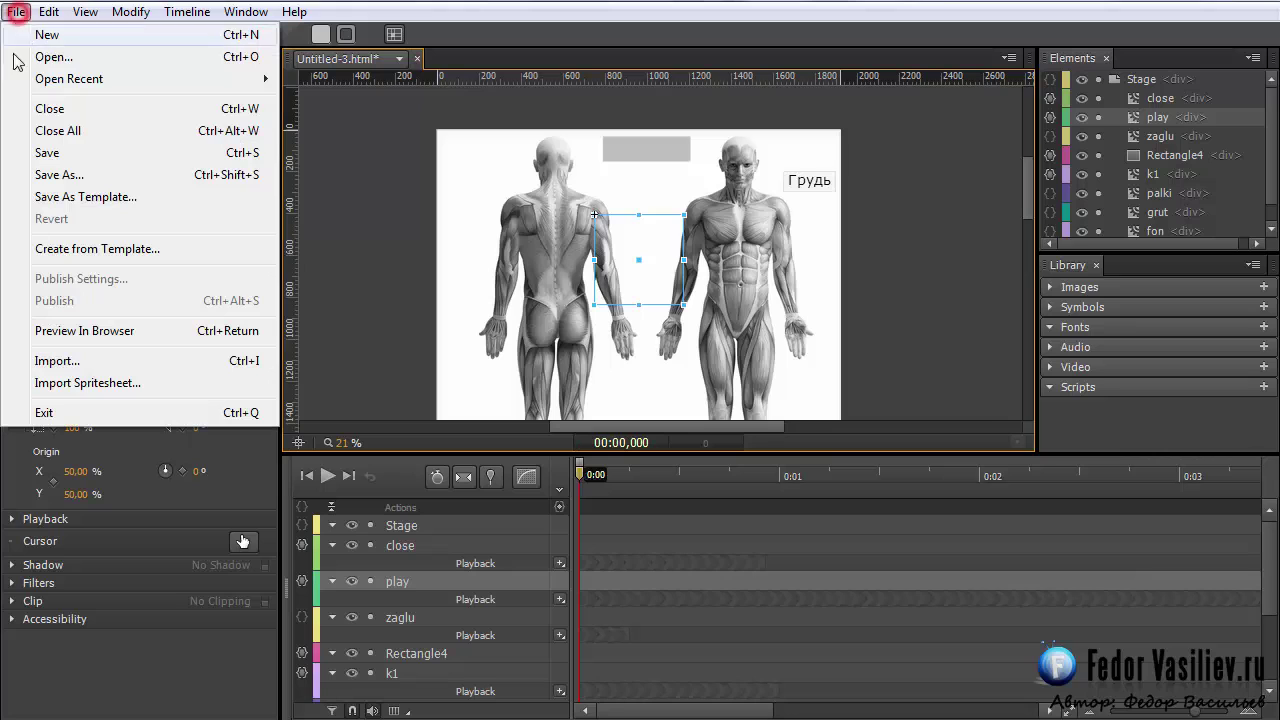
pyautogui.click(61, 176)
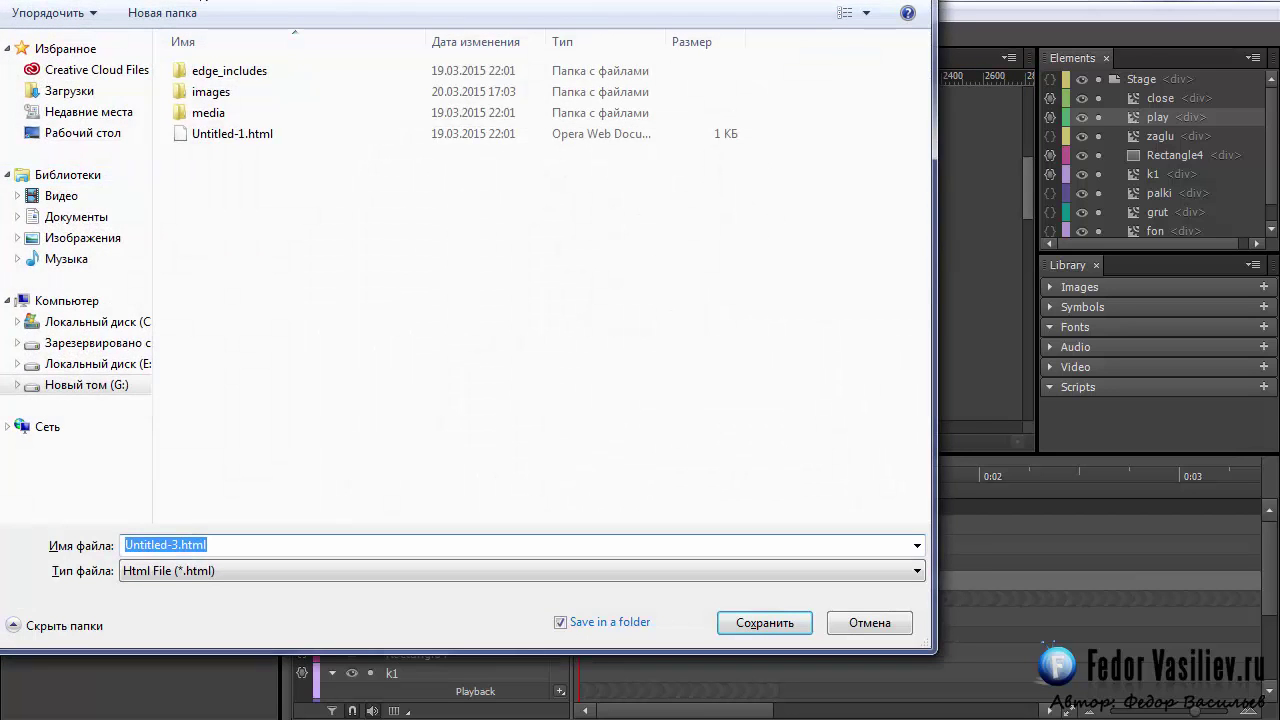
pyautogui.click(750, 623)
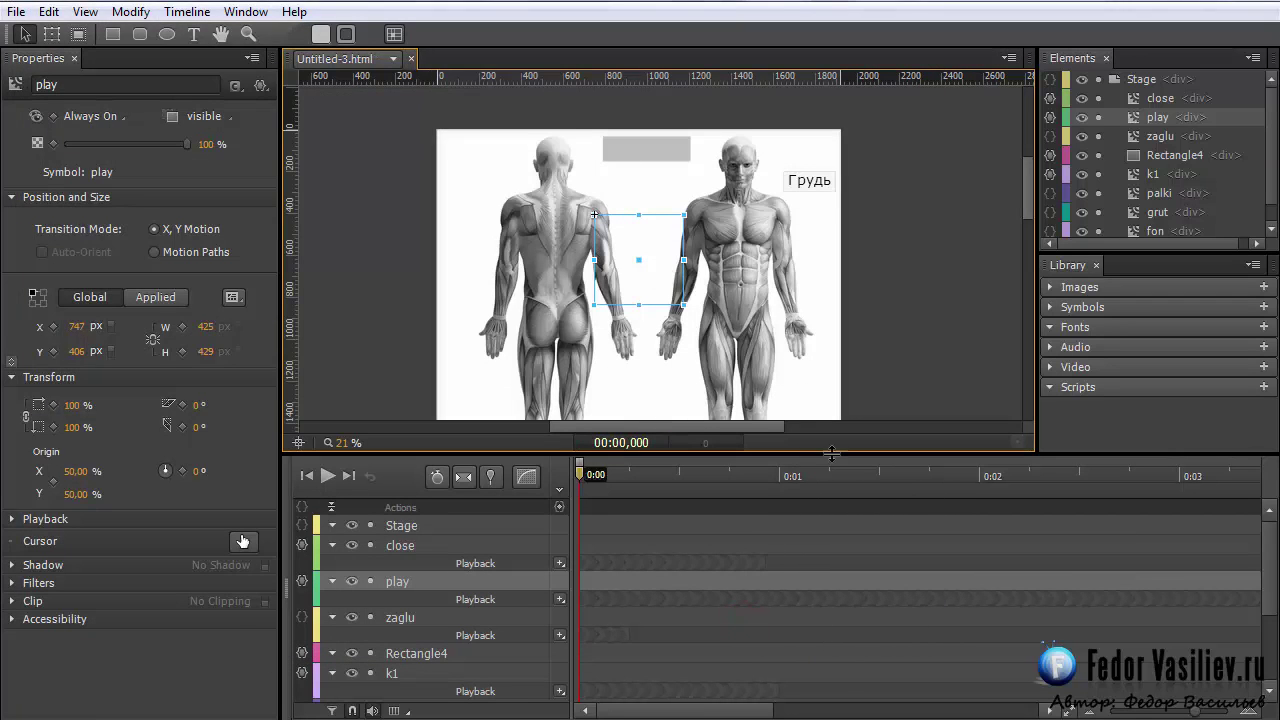
# Publish only an Animate Deployment Package named Untitled-3, with a transparent poster image and runtime files hosted on Adobe CDN
pyautogui.click(16, 12)
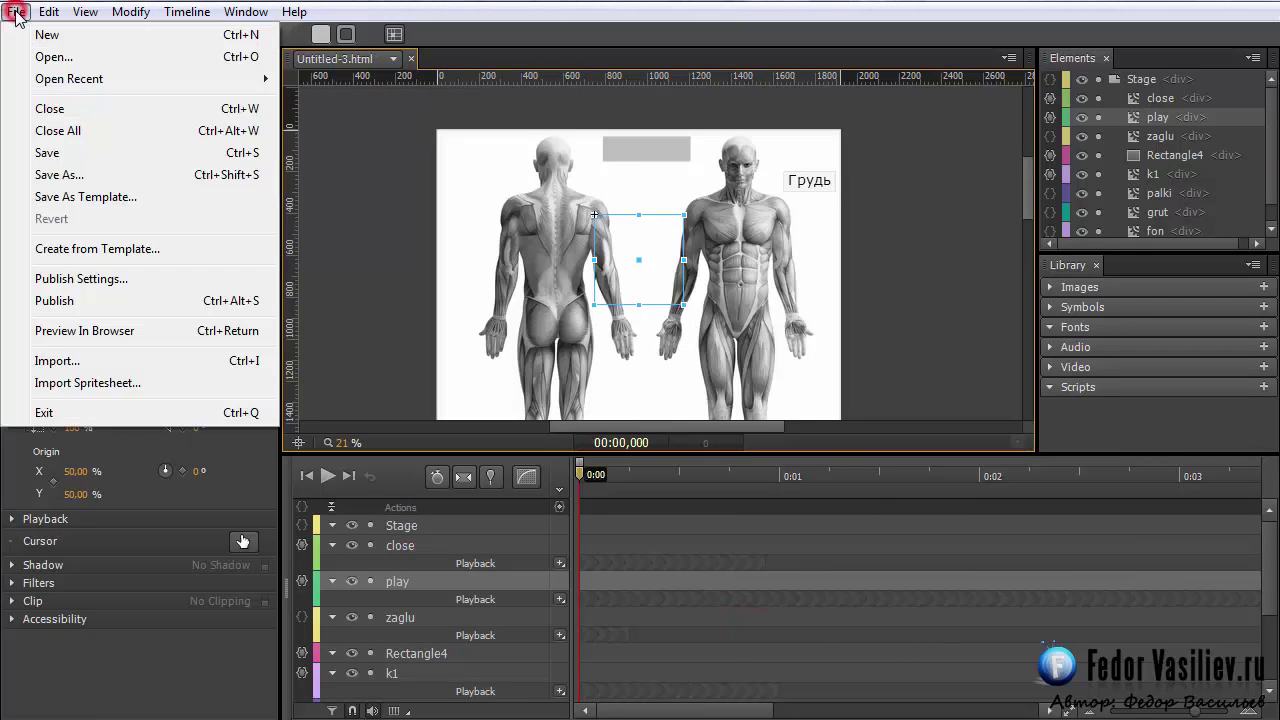
pyautogui.click(52, 280)
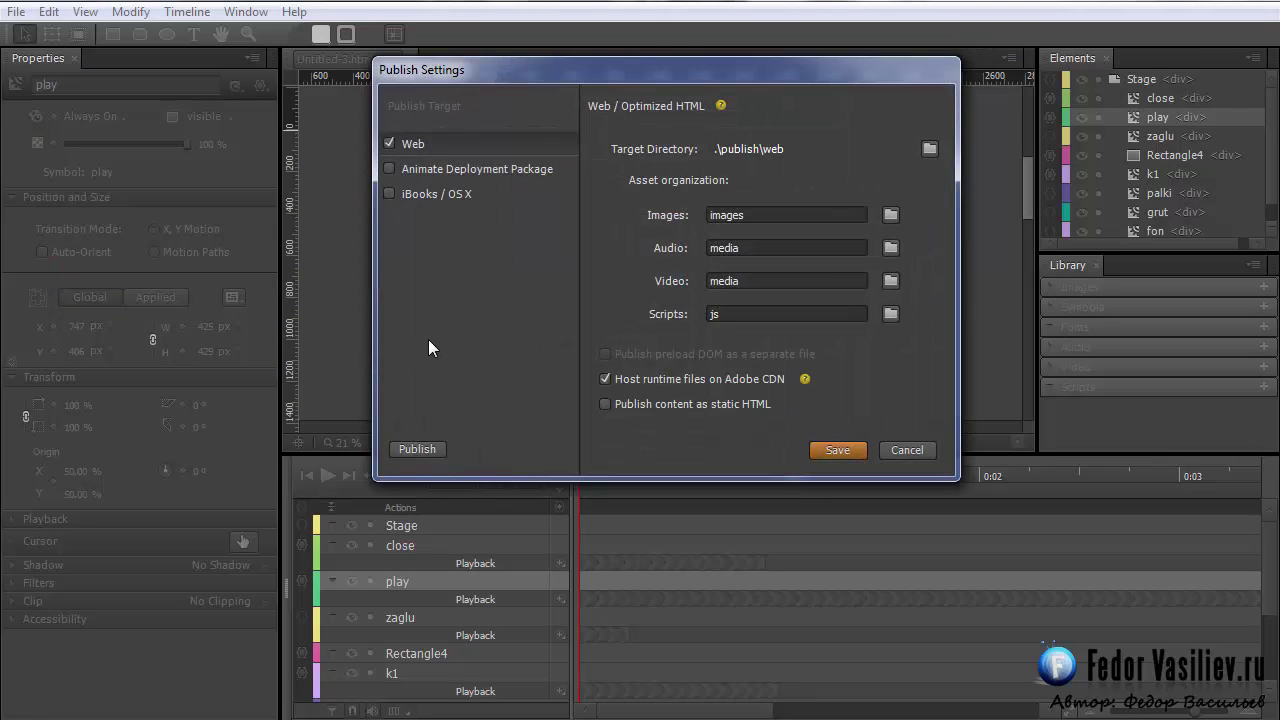
pyautogui.click(383, 171)
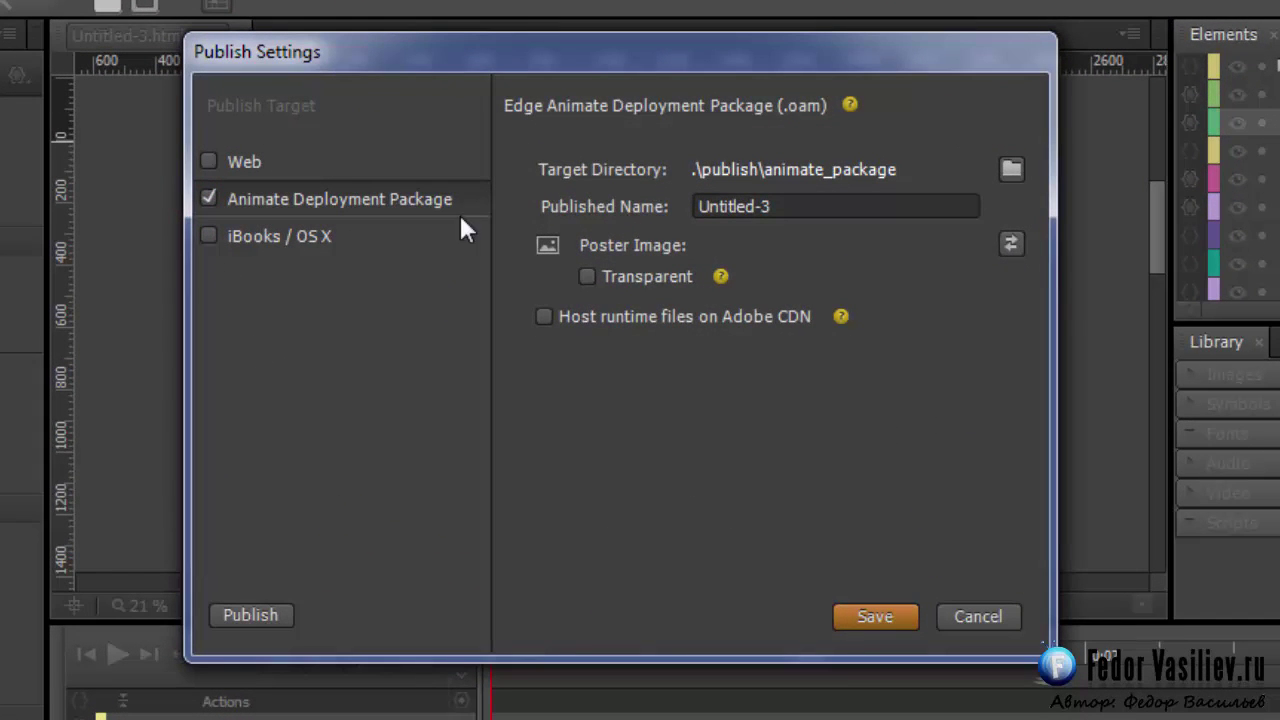
pyautogui.click(587, 276)
pyautogui.click(543, 316)
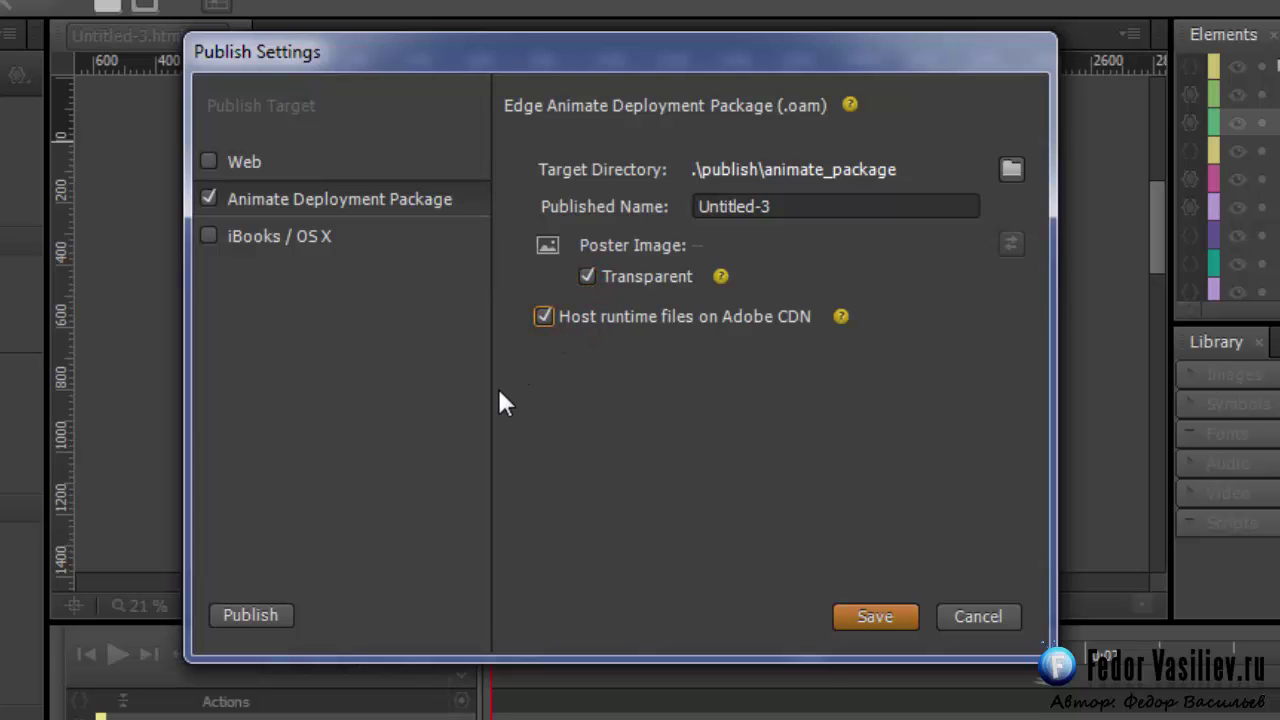
pyautogui.click(265, 615)
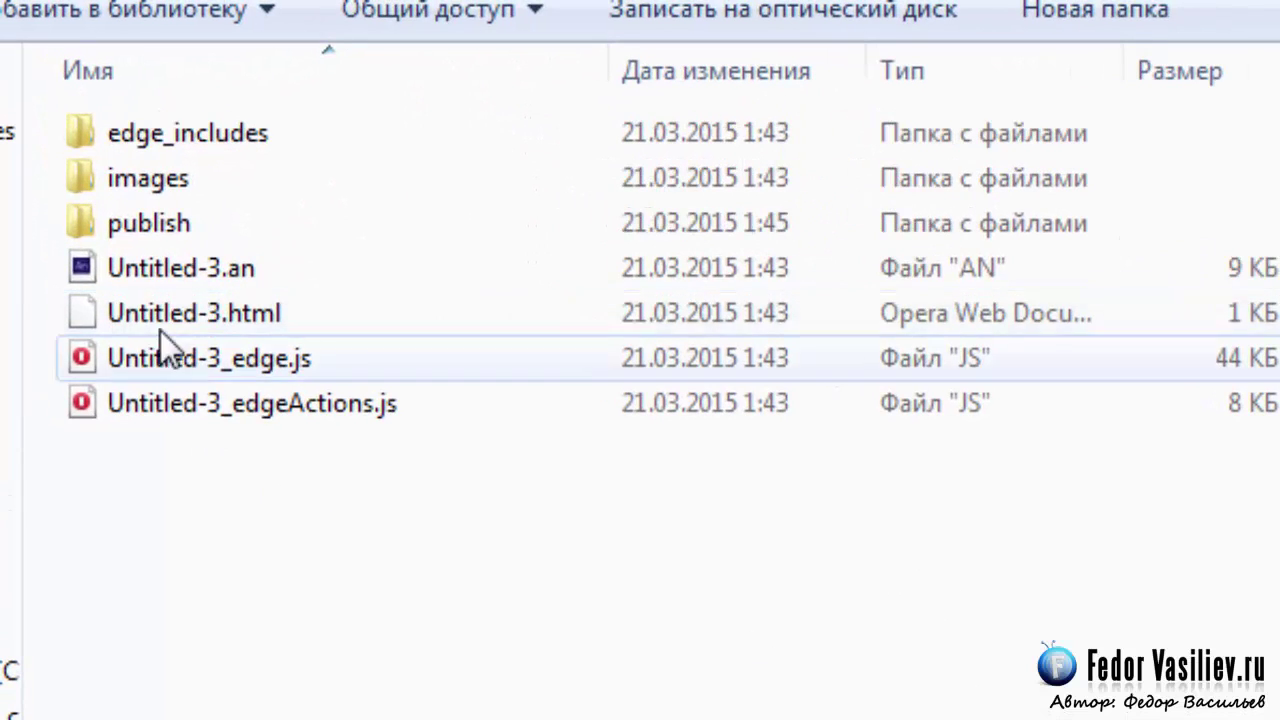
# Open publish\animate_package in the project folder and place Untitled-3.oam on the Домашняя page in Adobe Muse at X 0, Y 0
pyautogui.doubleClick(141, 227)
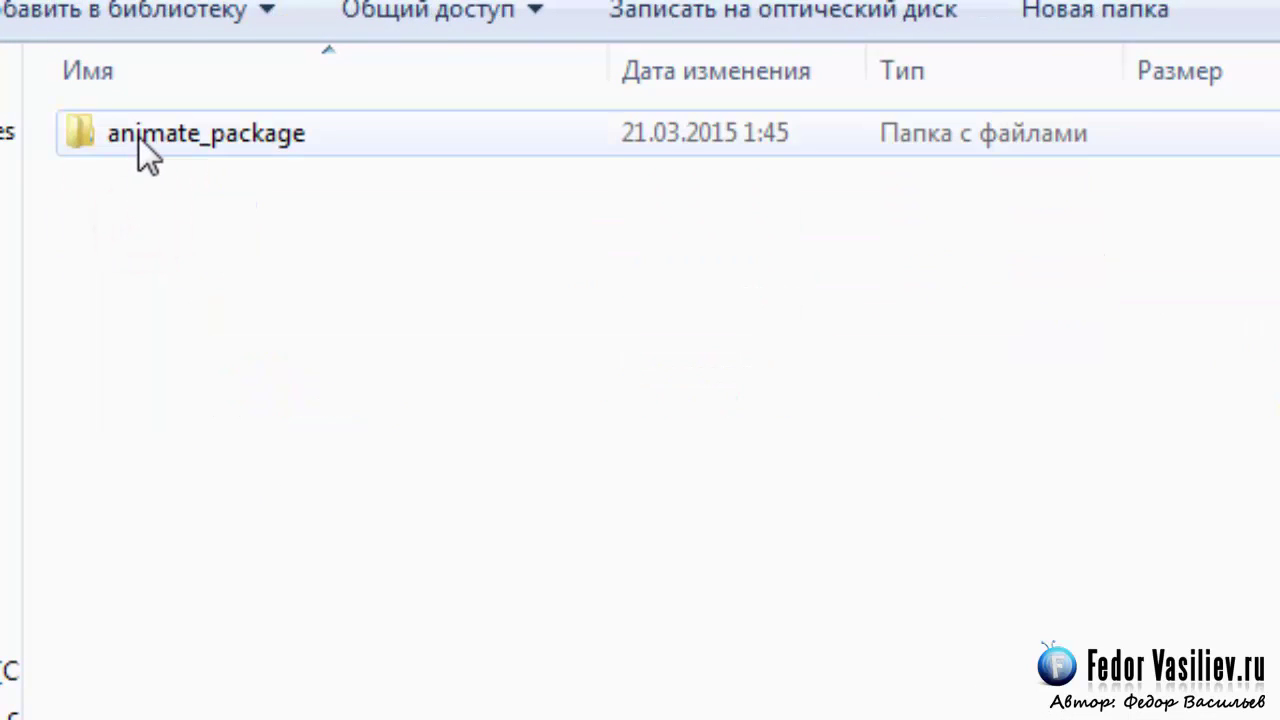
pyautogui.doubleClick(138, 136)
pyautogui.click(112, 132)
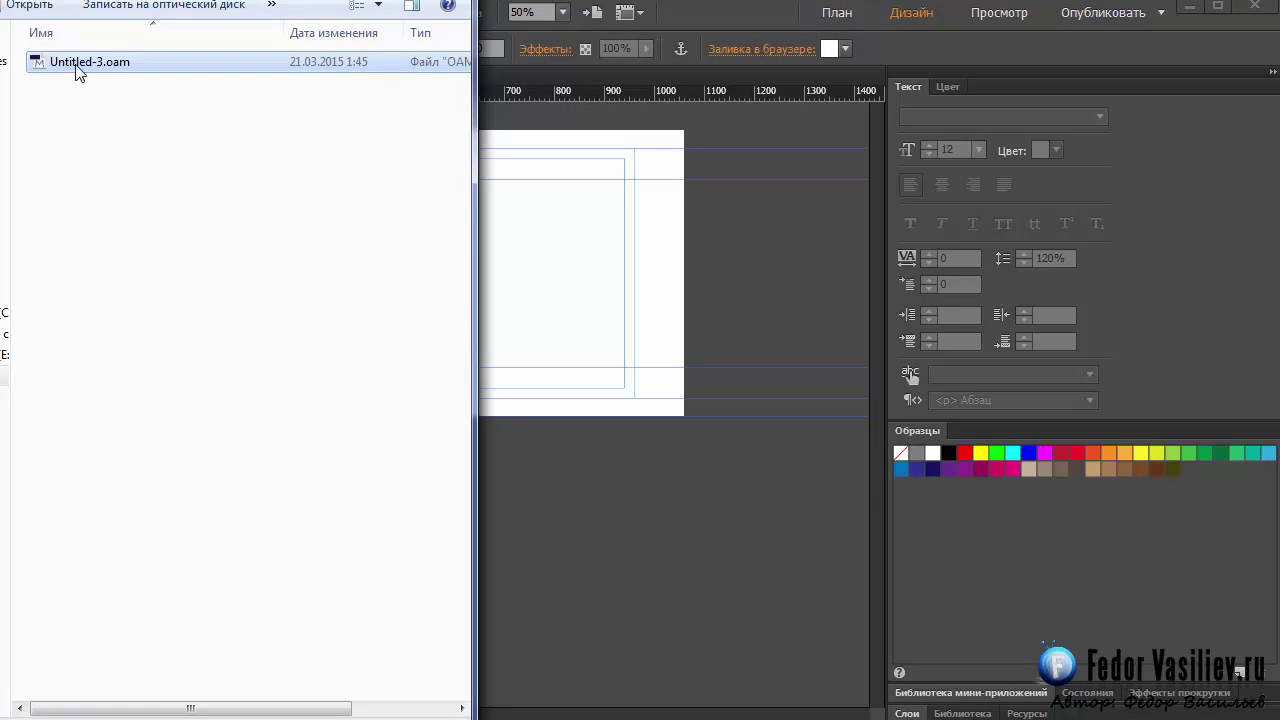
pyautogui.moveTo(75, 65); pyautogui.dragTo(548, 305)
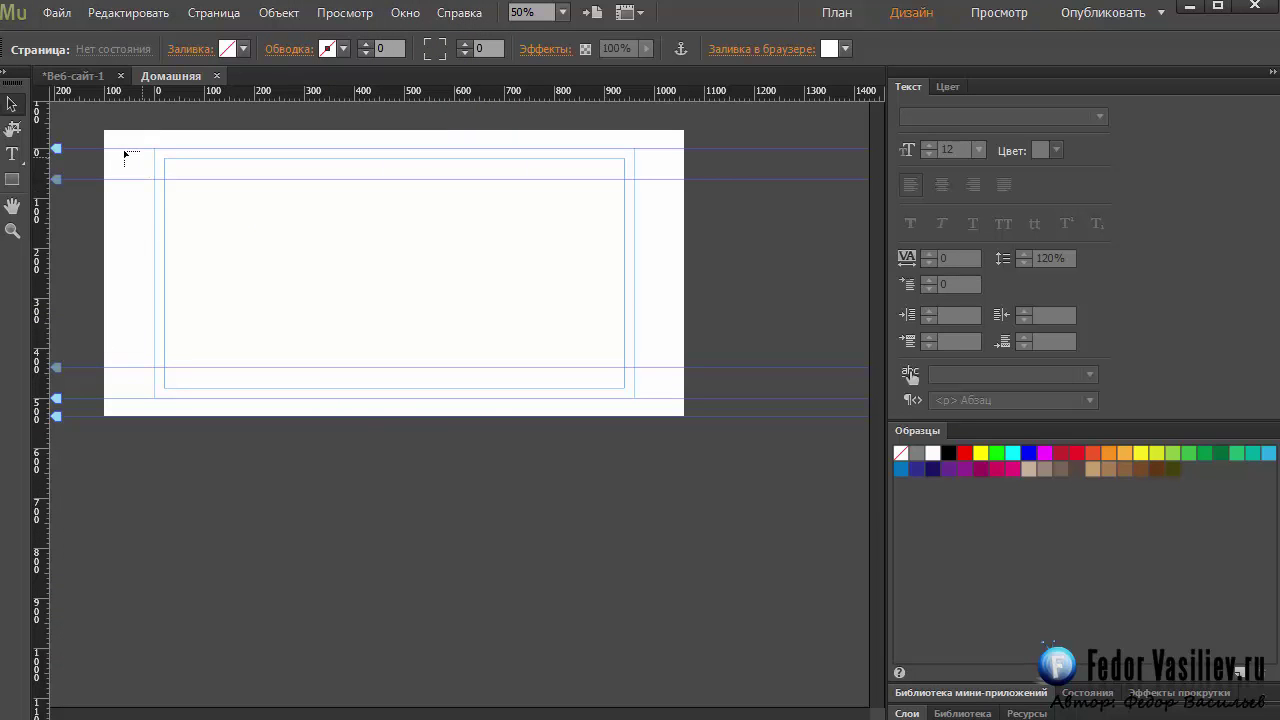
pyautogui.click(157, 152)
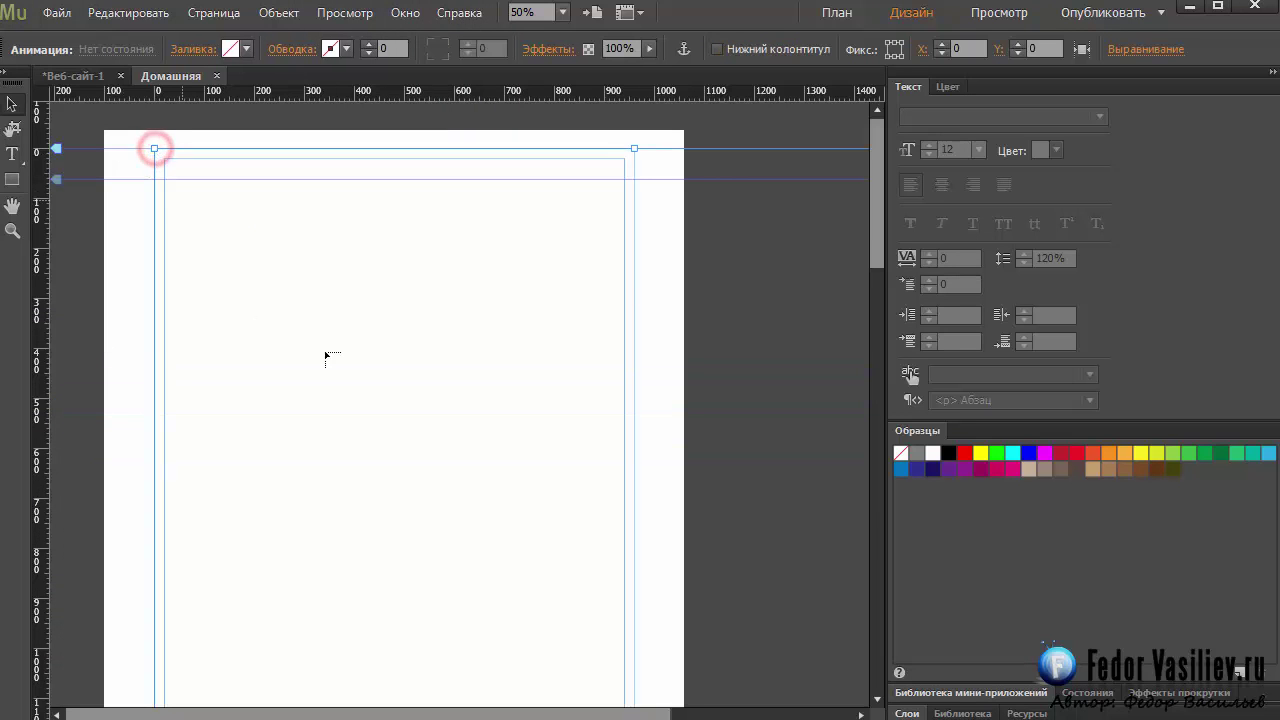
# Narrow the placed animation from its right edge to the page's content width of about 960 px
pyautogui.click(552, 347)
pyautogui.moveTo(556, 373); pyautogui.dragTo(558, 352)
pyautogui.moveTo(180, 714); pyautogui.dragTo(280, 714)
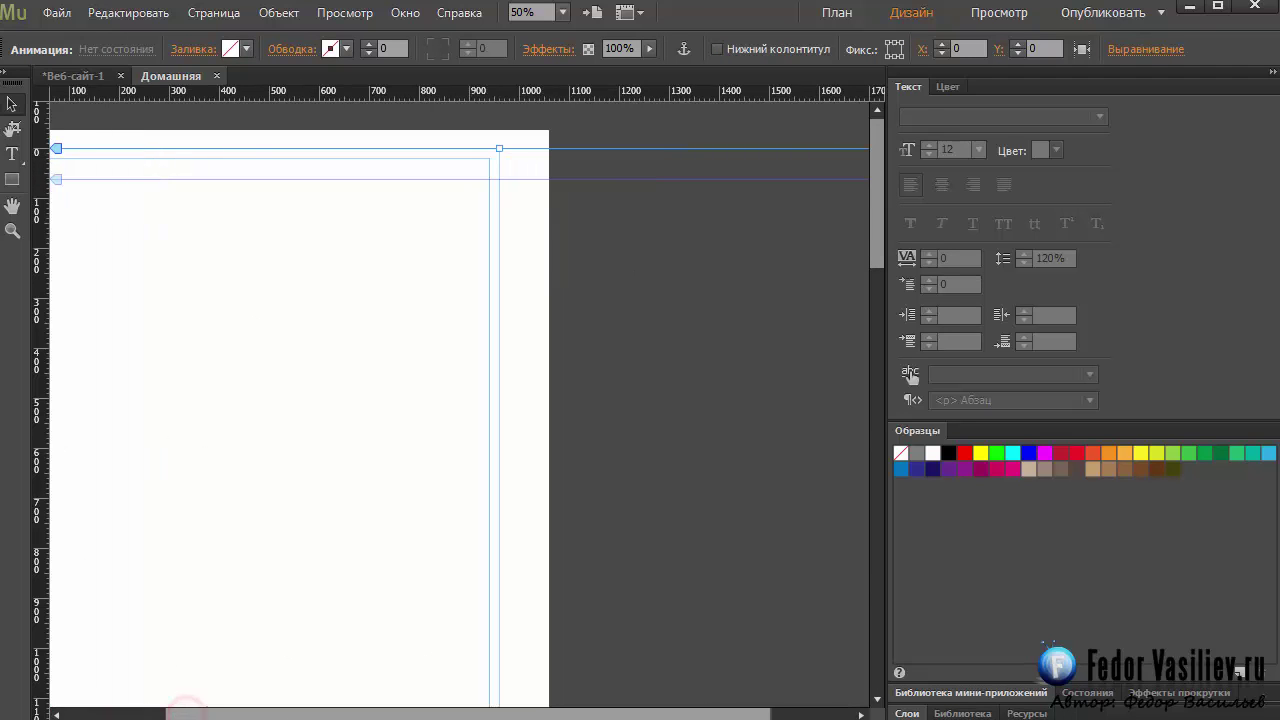
pyautogui.moveTo(443, 714); pyautogui.dragTo(528, 714)
pyautogui.scroll(-5, 840, 494)
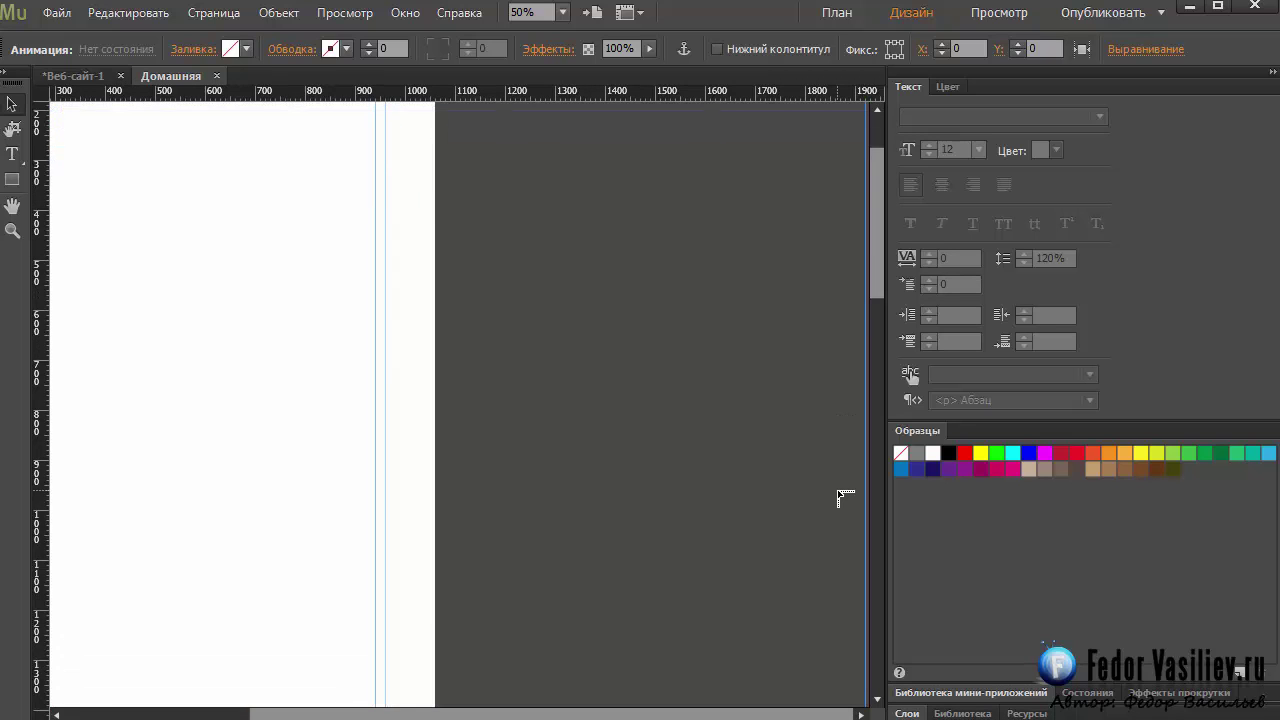
pyautogui.scroll(-7, 843, 506)
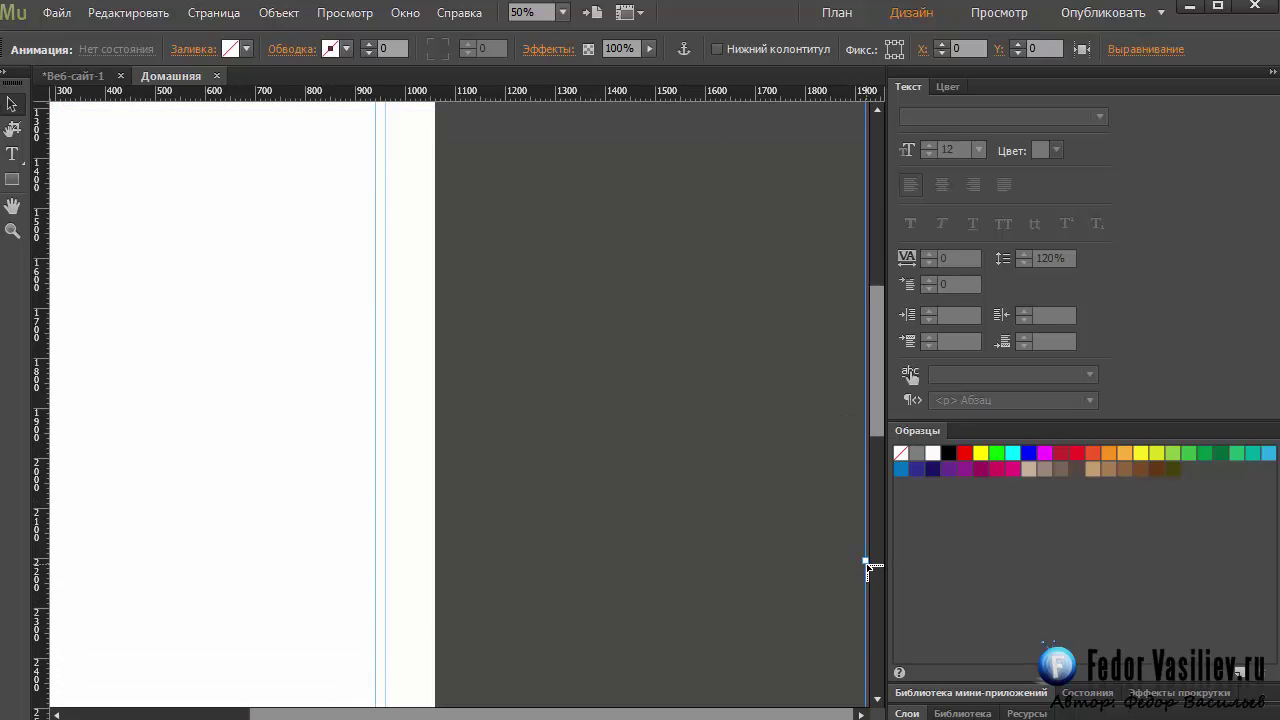
pyautogui.moveTo(866, 565); pyautogui.dragTo(385, 560)
pyautogui.moveTo(397, 713); pyautogui.dragTo(180, 700)
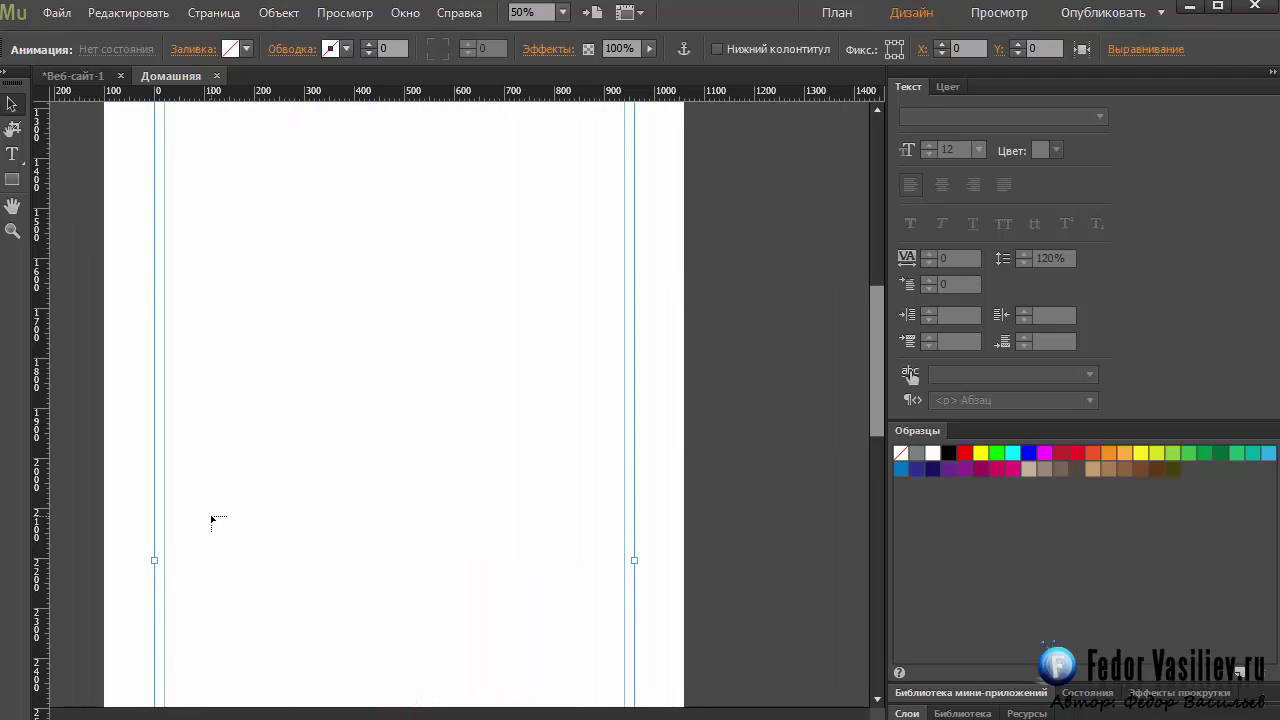
pyautogui.scroll(7, 204, 505)
pyautogui.scroll(4, 204, 505)
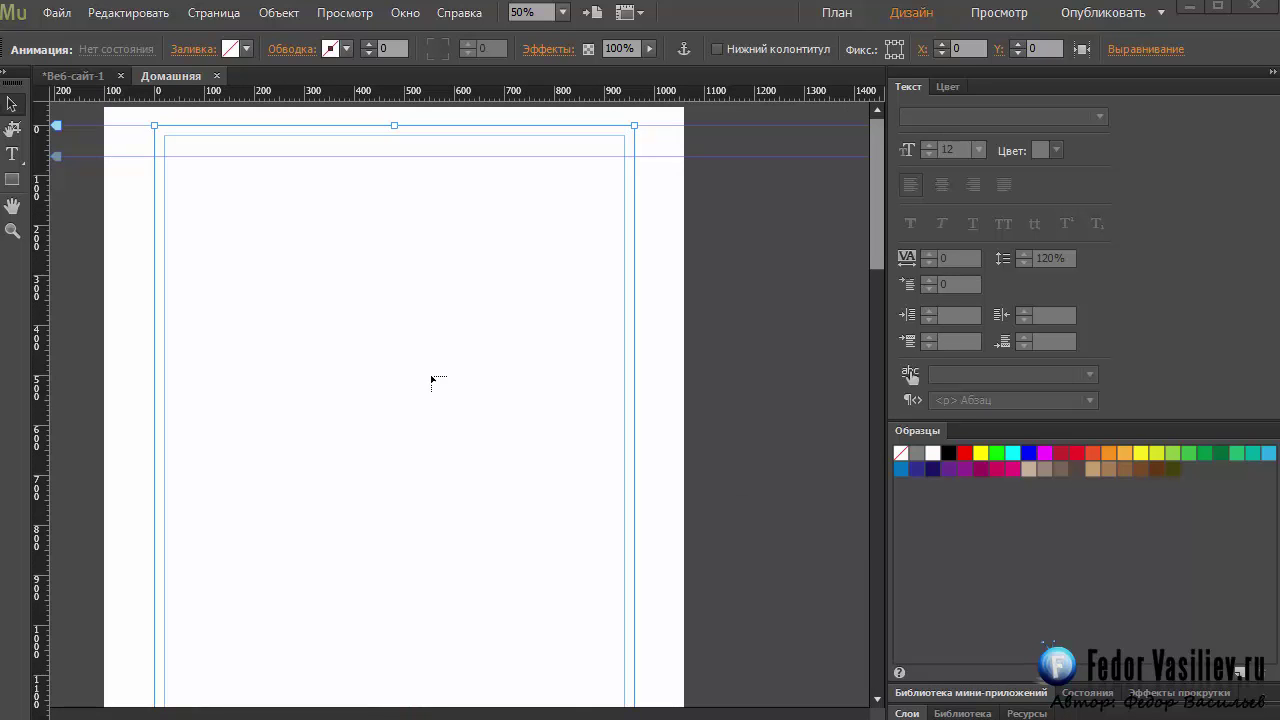
# Preview the Muse site in the browser and test opening the Грудь caption on the muscle diagram
pyautogui.click(56, 12)
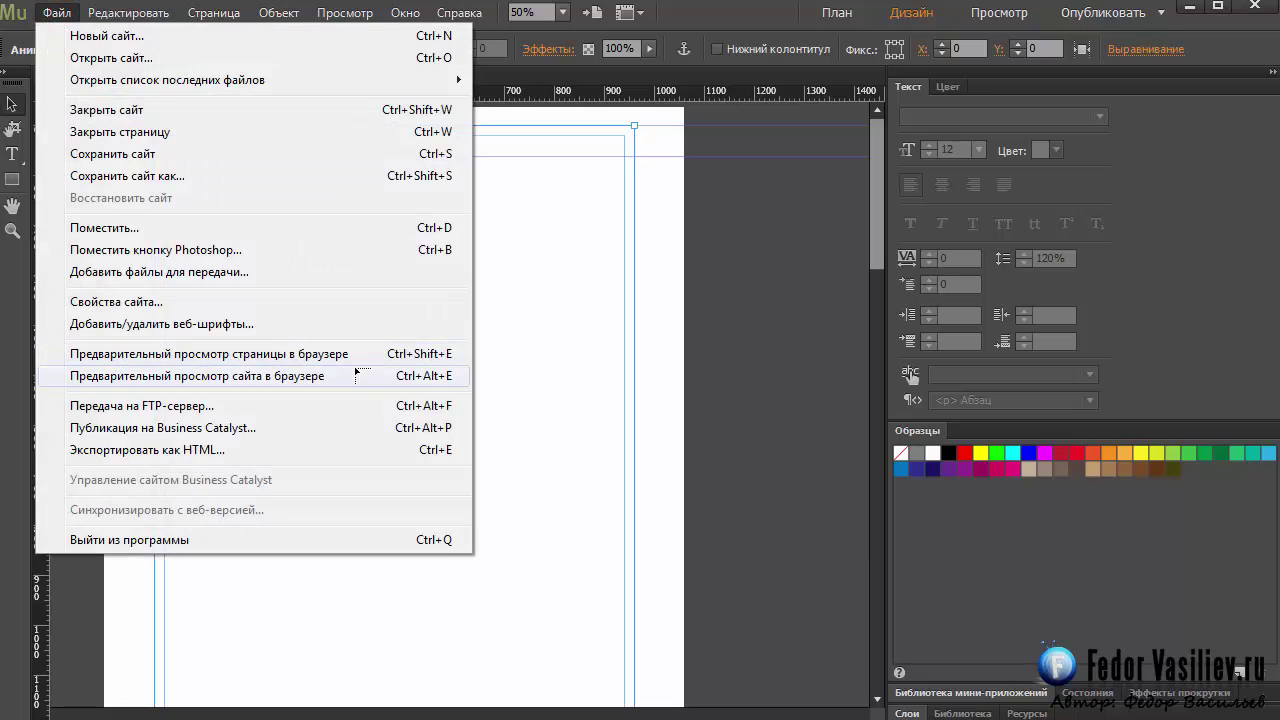
pyautogui.click(775, 626)
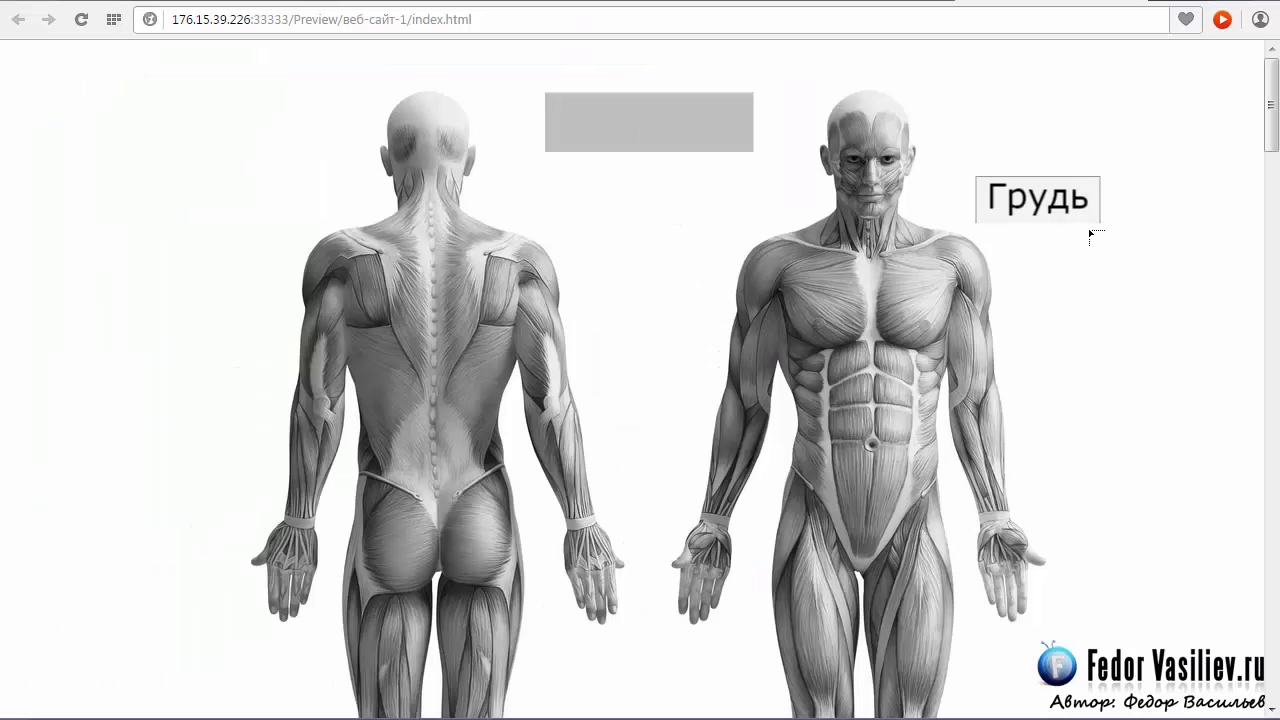
pyautogui.click(1066, 200)
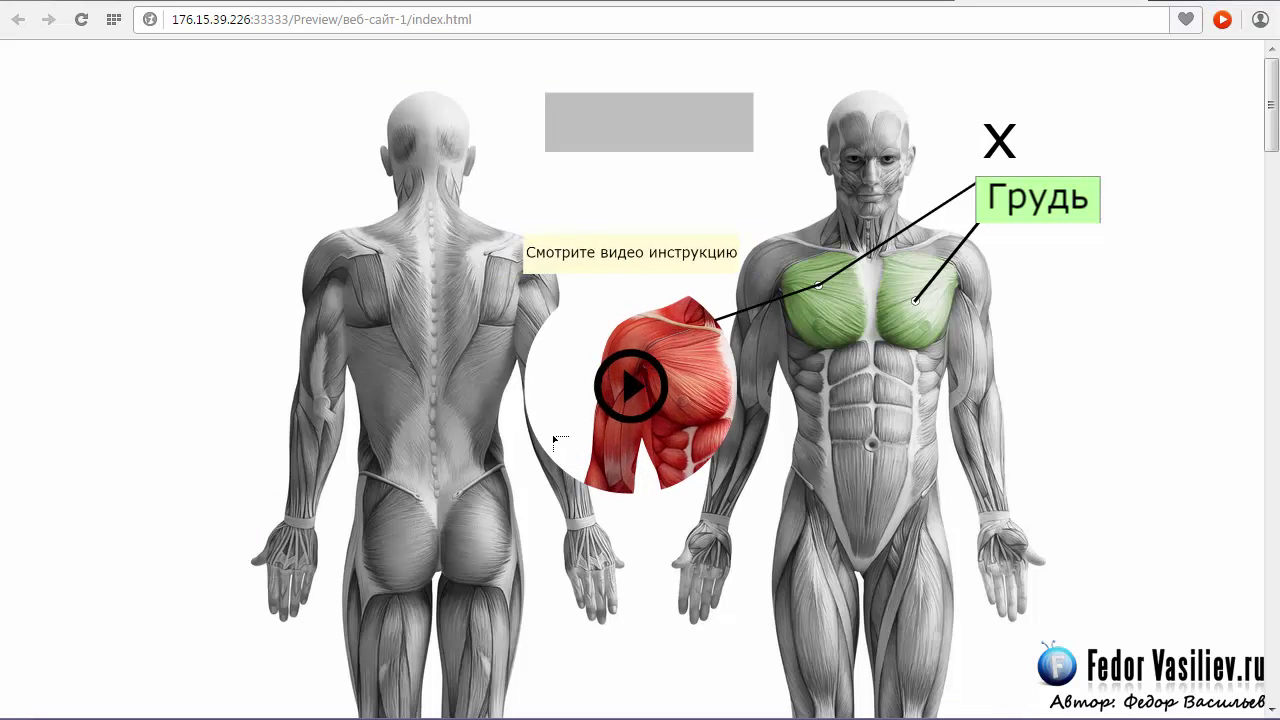
# Review the full muscle diagram and its introductory text on the анатомия-мышц.рф site
pyautogui.moveTo(1270, 103)
pyautogui.mouseDown()
pyautogui.moveTo(1270, 195)
pyautogui.moveTo(1270, 103)
pyautogui.mouseUp()
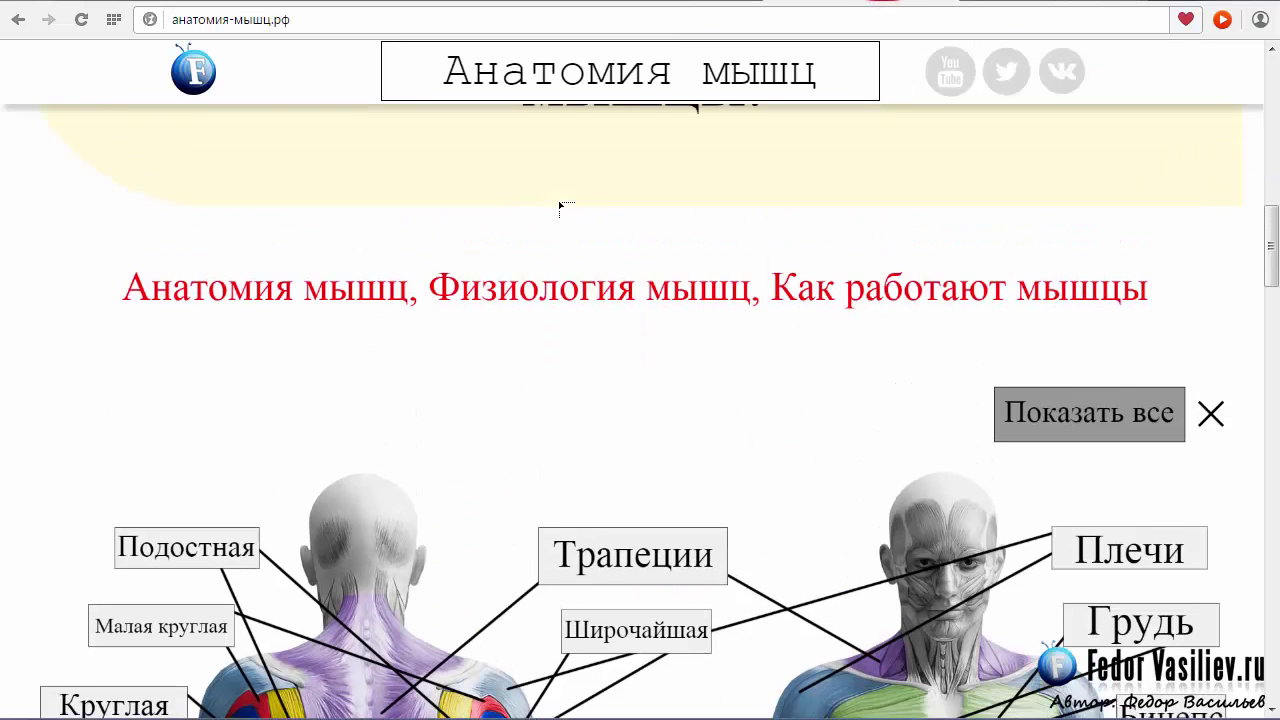
pyautogui.scroll(2, 560, 207)
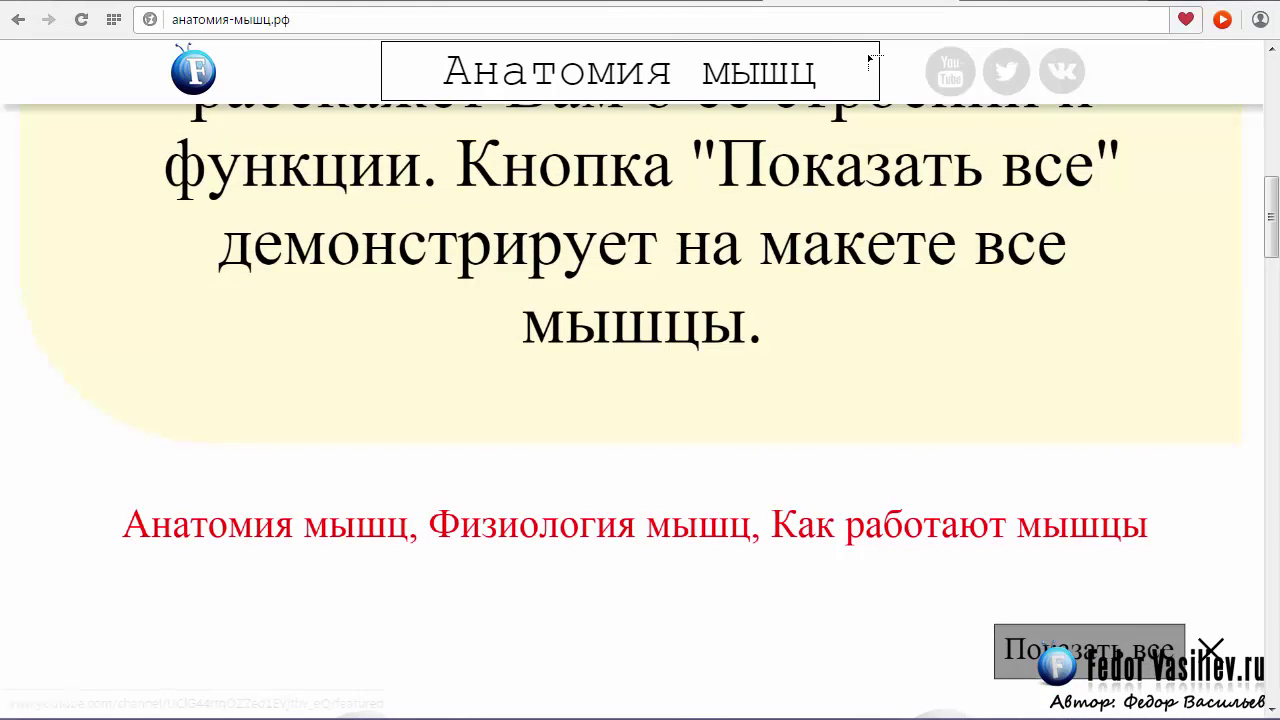